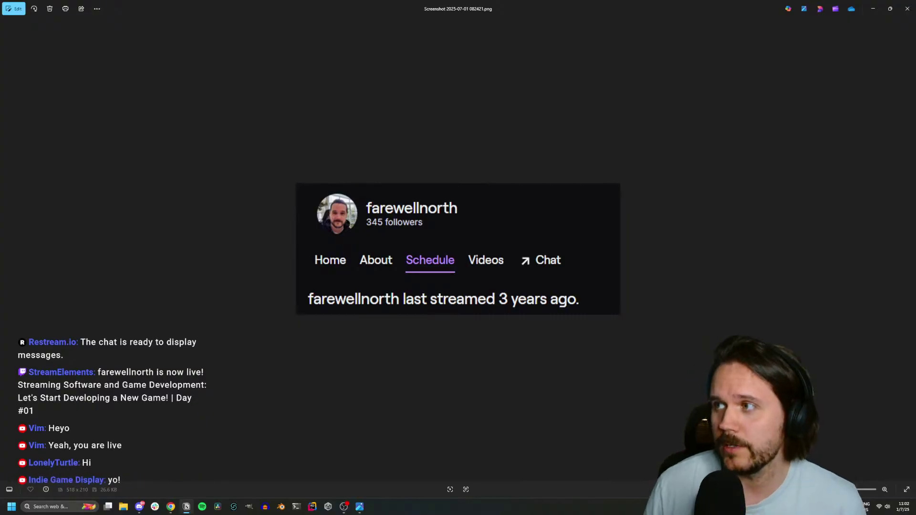
# Bring the browser window with the Games for the Weans page onto this screen and maximize it
pyautogui.hotkey('alt', 'Tab')
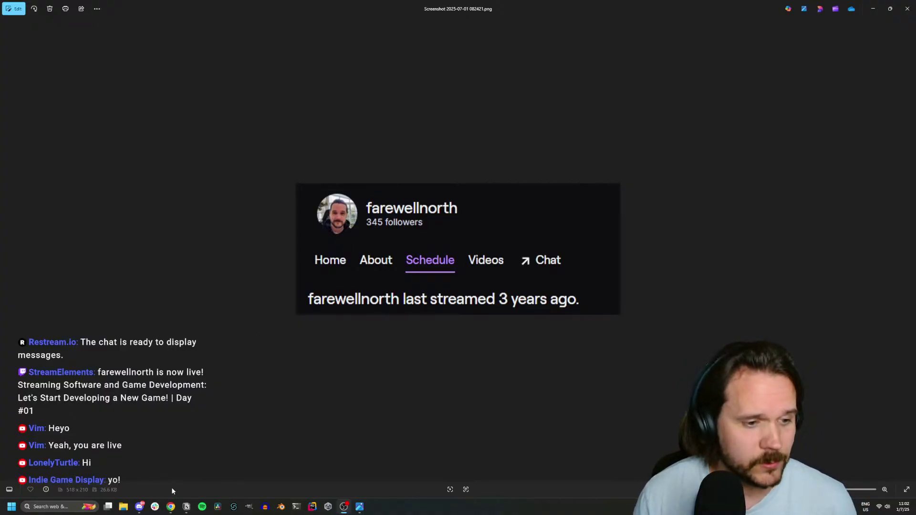
pyautogui.click(170, 506)
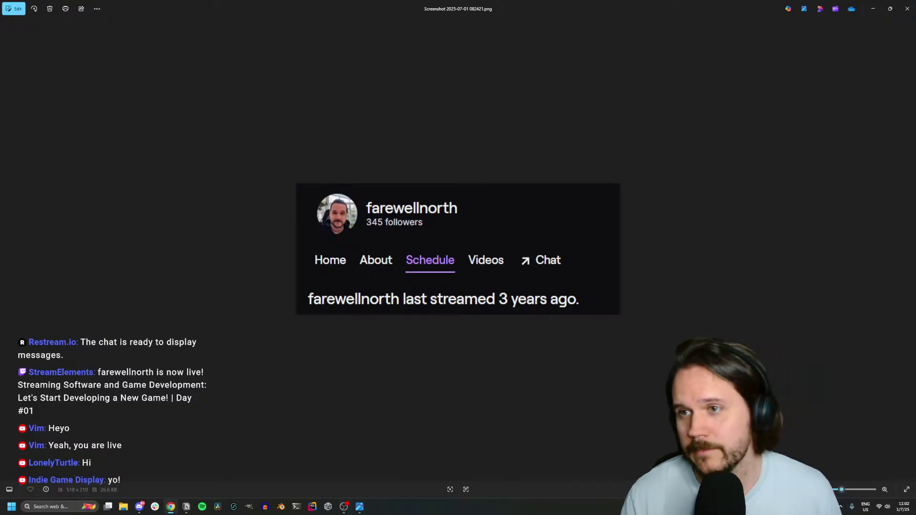
pyautogui.moveTo(915, 54); pyautogui.dragTo(489, 95)
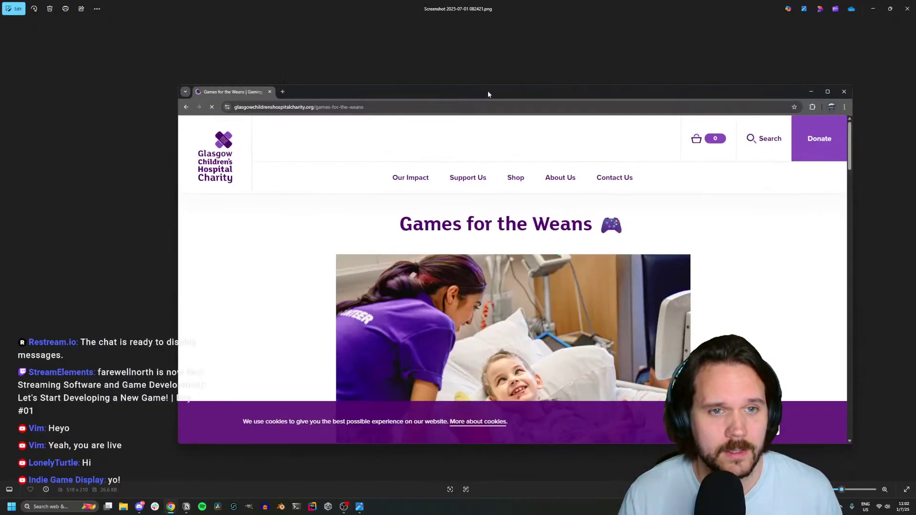
pyautogui.doubleClick(488, 94)
# Read the Games for the Weans page, then open the Weans Game Jam's itch.io entry page and view its theme and submission details
pyautogui.scroll(-2, 491, 174)
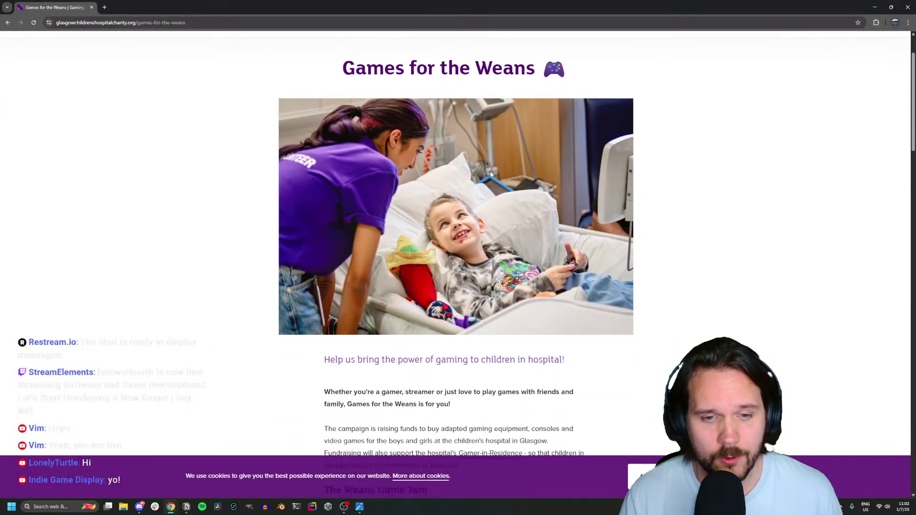
pyautogui.scroll(2, 492, 174)
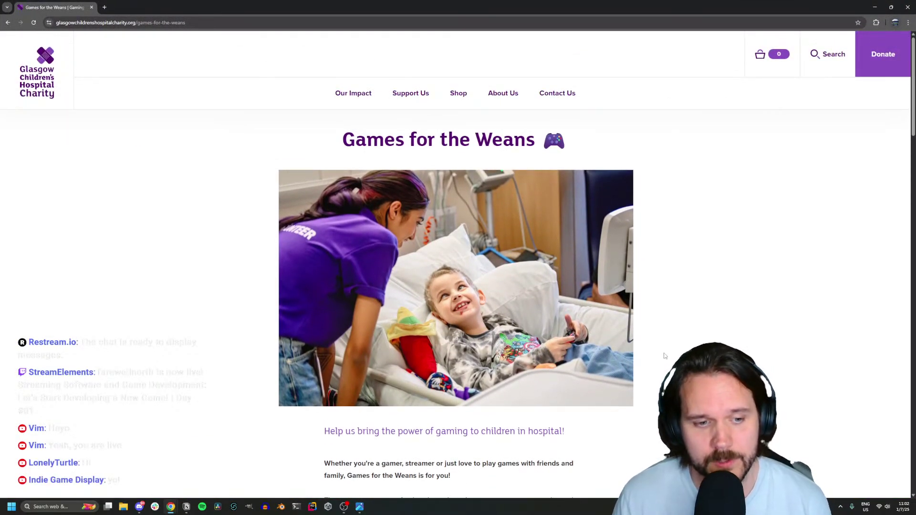
pyautogui.scroll(-2, 664, 356)
pyautogui.scroll(-1, 664, 354)
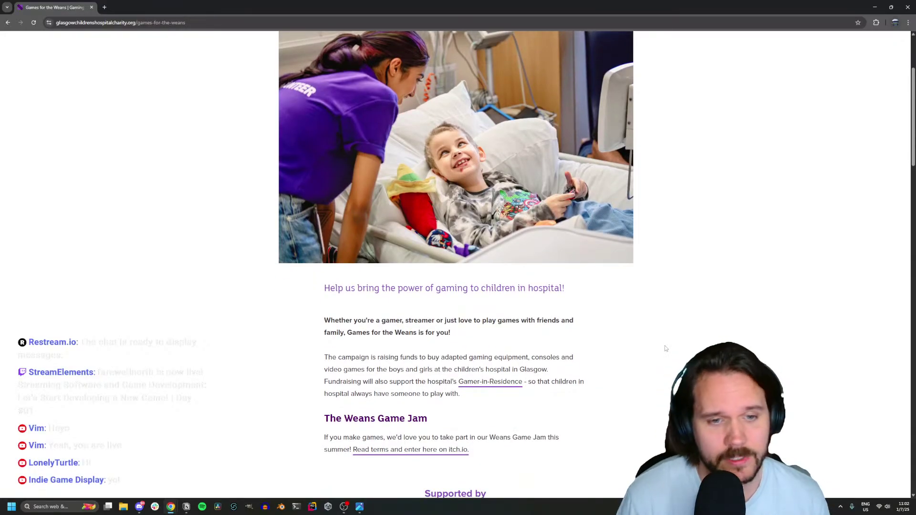
pyautogui.moveTo(469, 450); pyautogui.dragTo(354, 450)
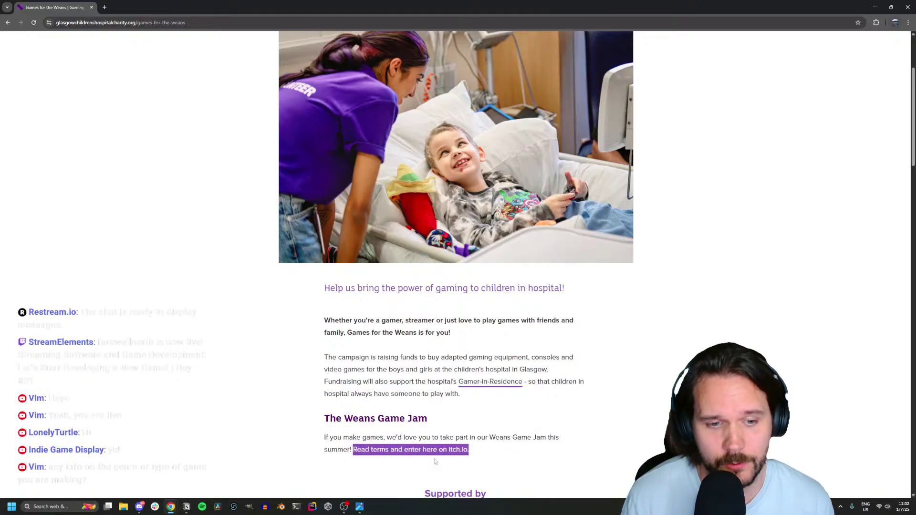
pyautogui.click(432, 450)
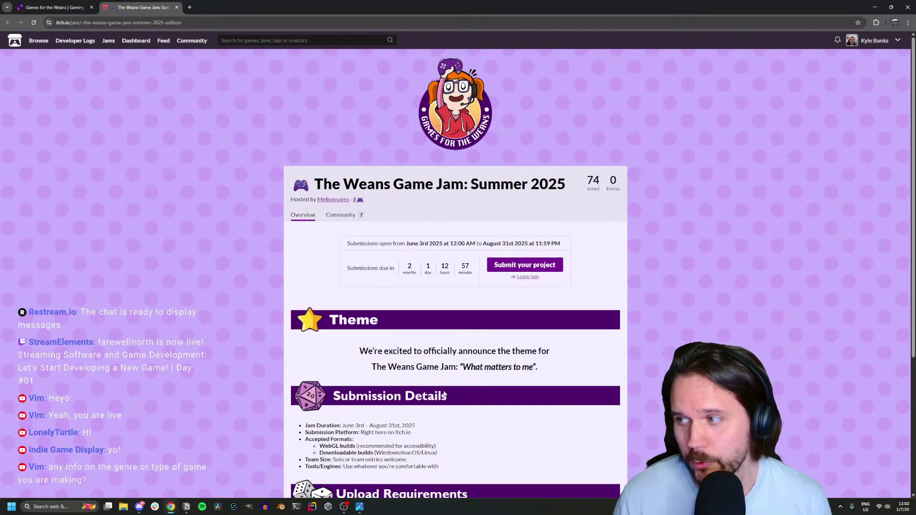
pyautogui.scroll(-1, 388, 326)
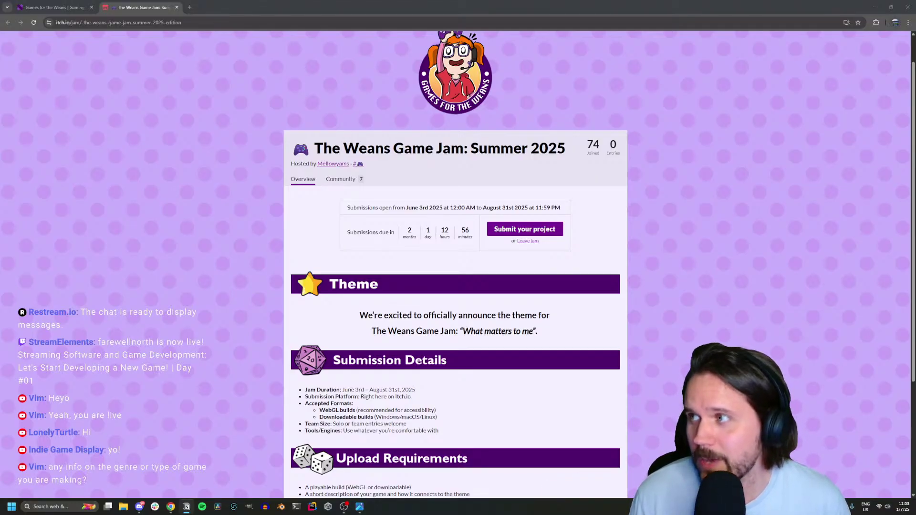
# Open the saved X posts about aerial landscape embroidery and embroidered necklaces and enlarge their photos
pyautogui.hotkey('alt', 'Tab')
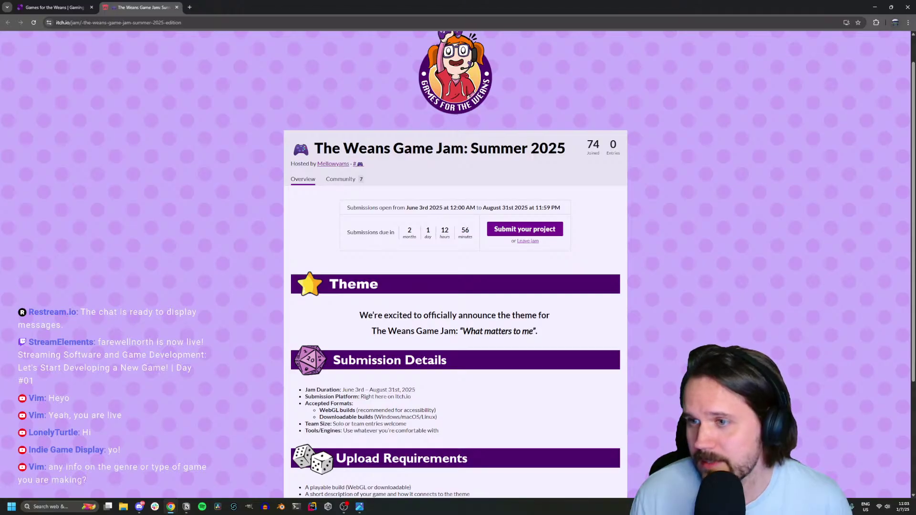
pyautogui.hotkey('alt', 'Tab')
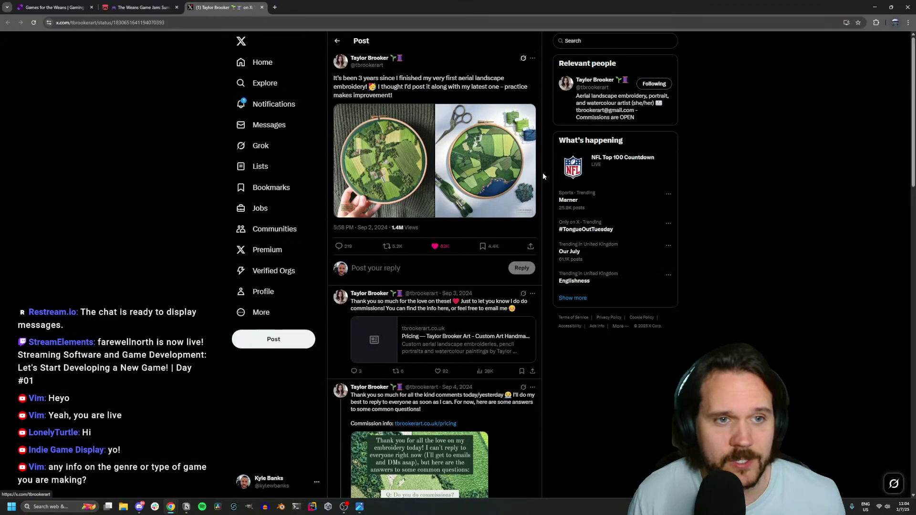
pyautogui.click(399, 153)
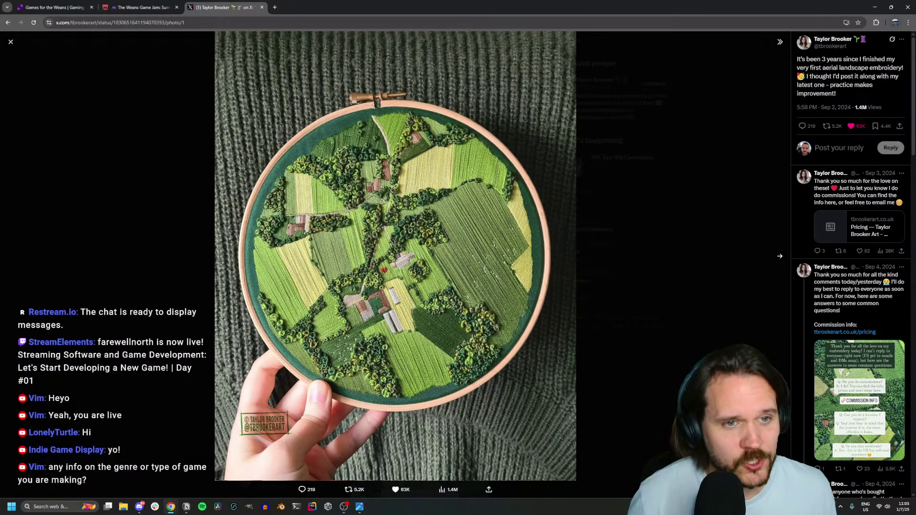
pyautogui.hotkey('alt', 'Tab')
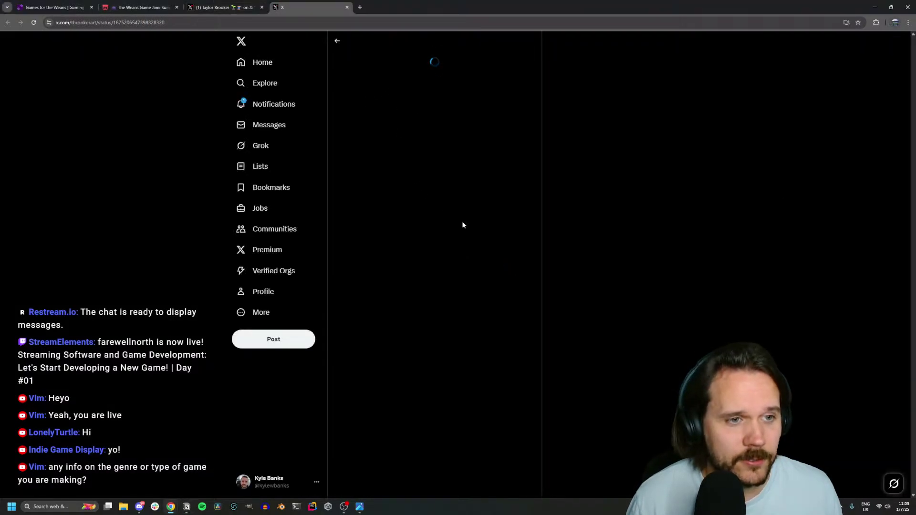
pyautogui.click(405, 169)
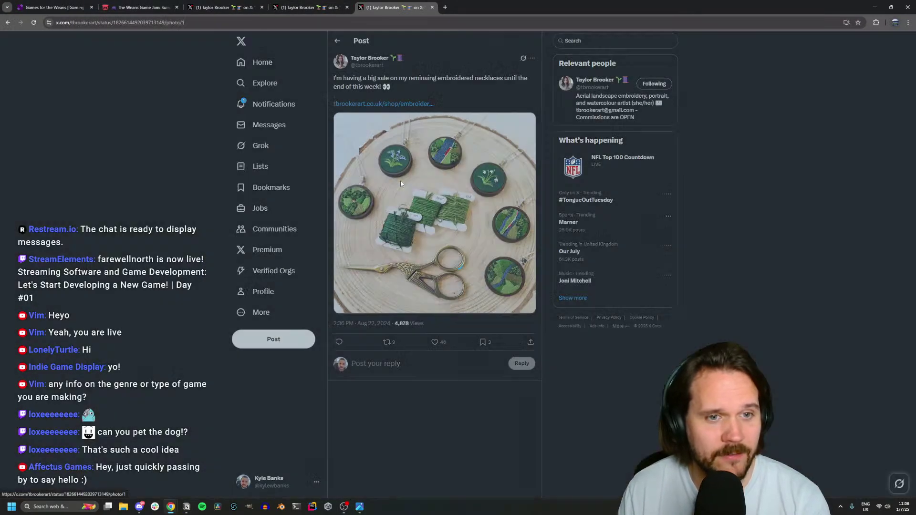
pyautogui.click(401, 183)
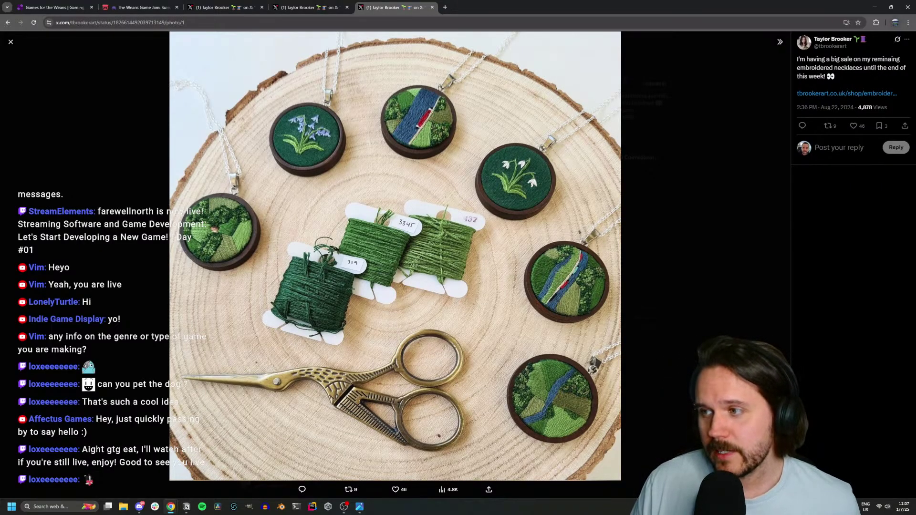
# Open the aerial landscape embroidery post again, view its first photo enlarged, and return to the necklace photo
pyautogui.click(187, 507)
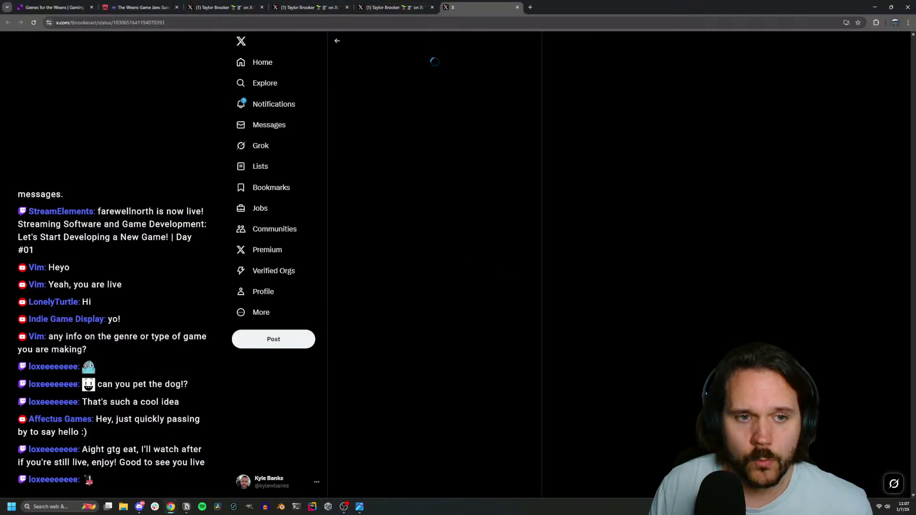
pyautogui.click(370, 172)
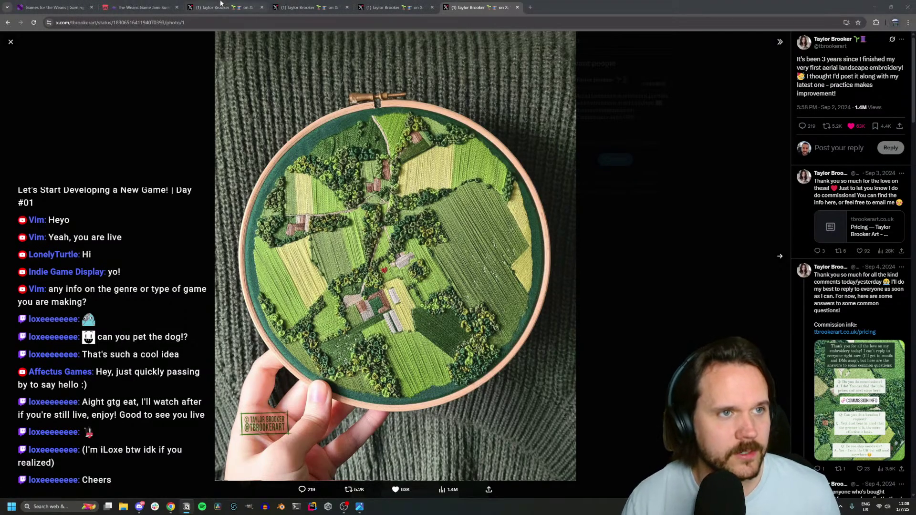
pyautogui.click(343, 12)
pyautogui.click(384, 8)
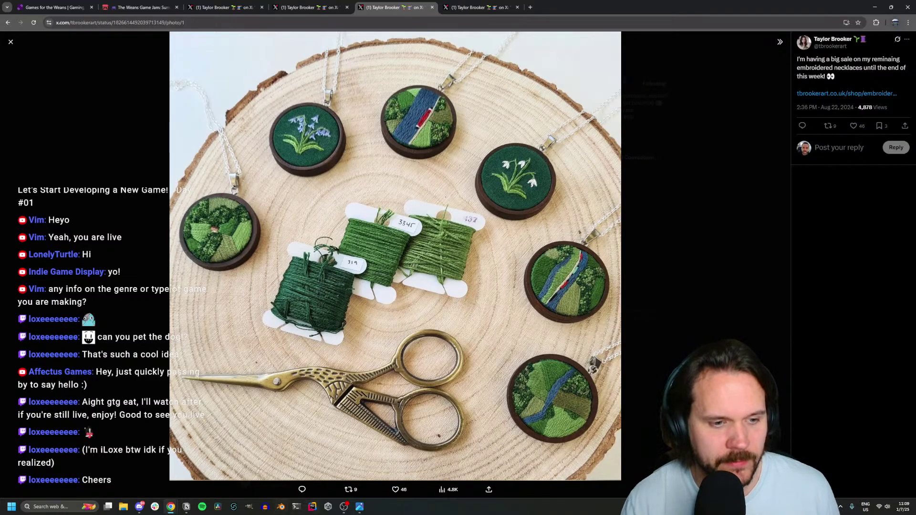
# Open Blender, dismiss the splash screen and delete all default objects from the new scene
pyautogui.click(281, 507)
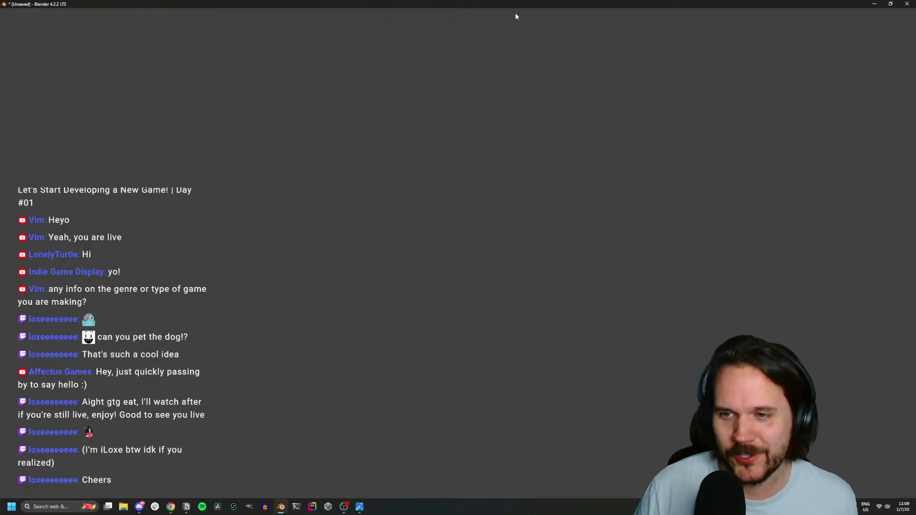
pyautogui.click(417, 272)
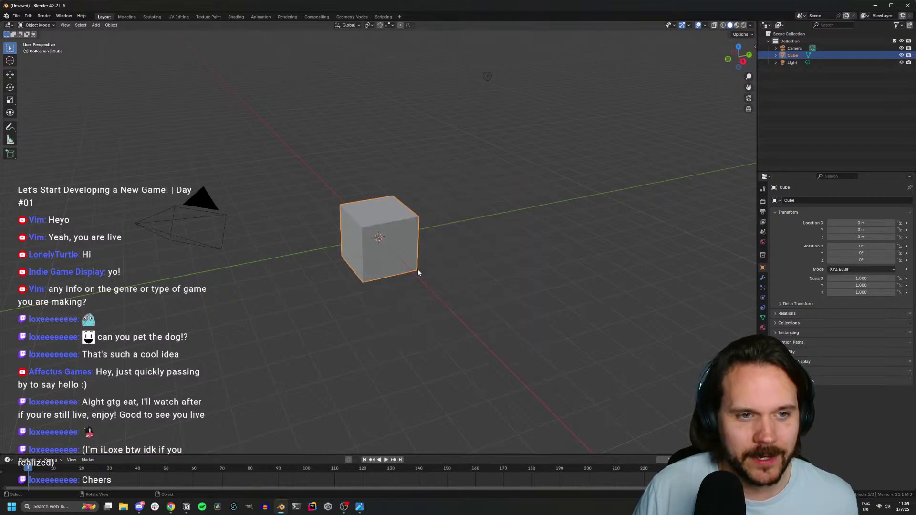
pyautogui.press('a')
pyautogui.press('Delete')
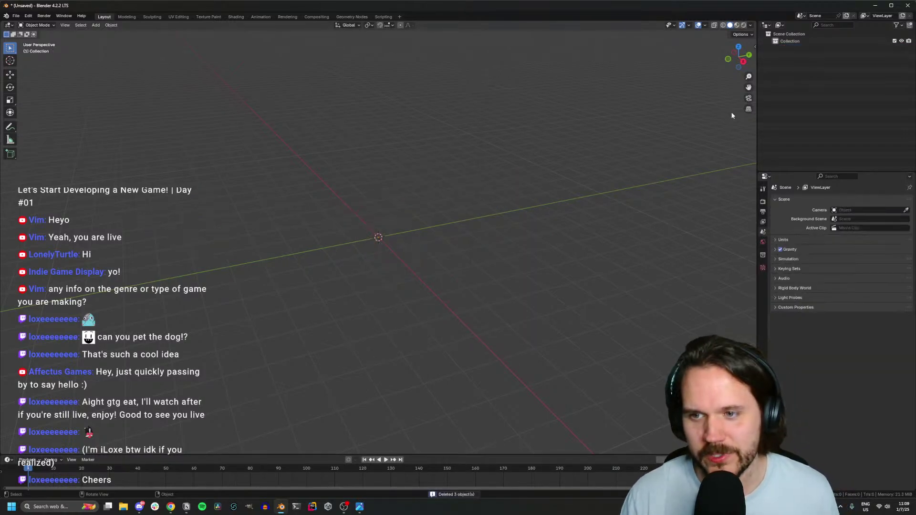
pyautogui.click(891, 6)
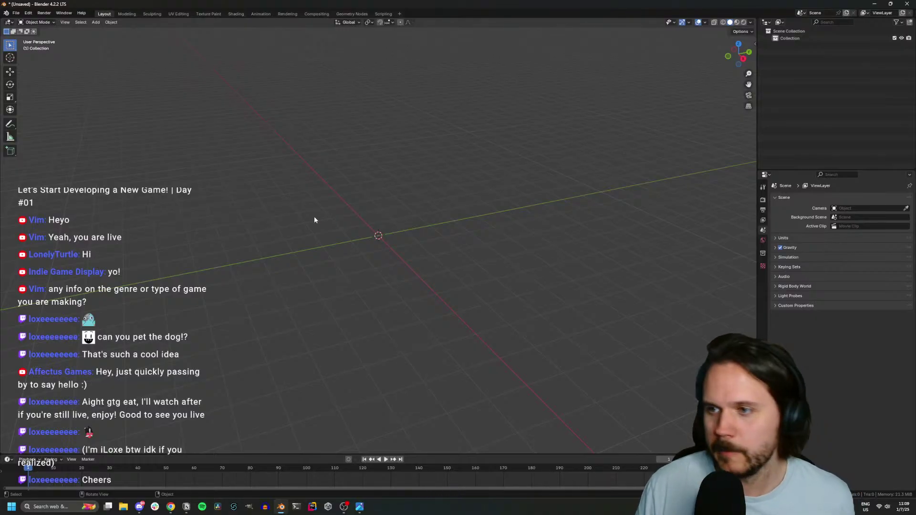
pyautogui.moveTo(324, 222)
pyautogui.mouseDown(button='middle')
pyautogui.moveTo(340, 215)
pyautogui.moveTo(311, 237)
pyautogui.mouseUp(button='middle')
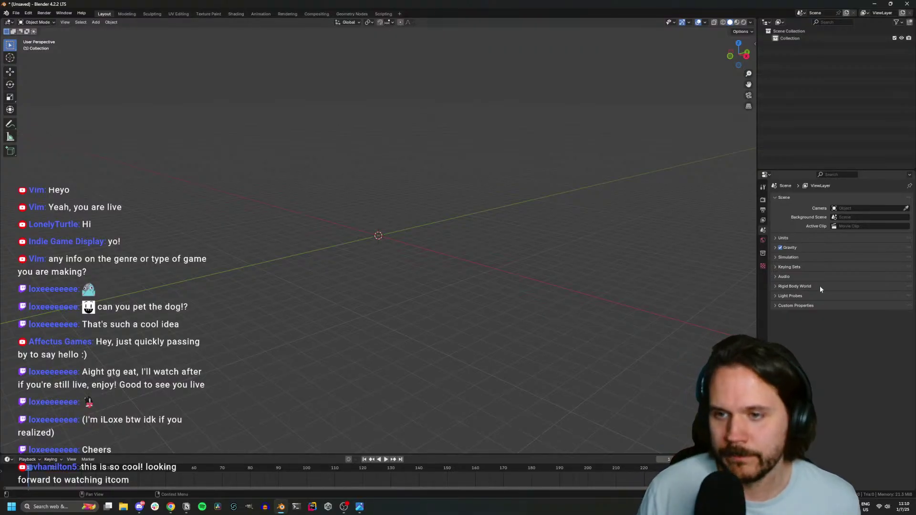
pyautogui.rightClick(310, 288)
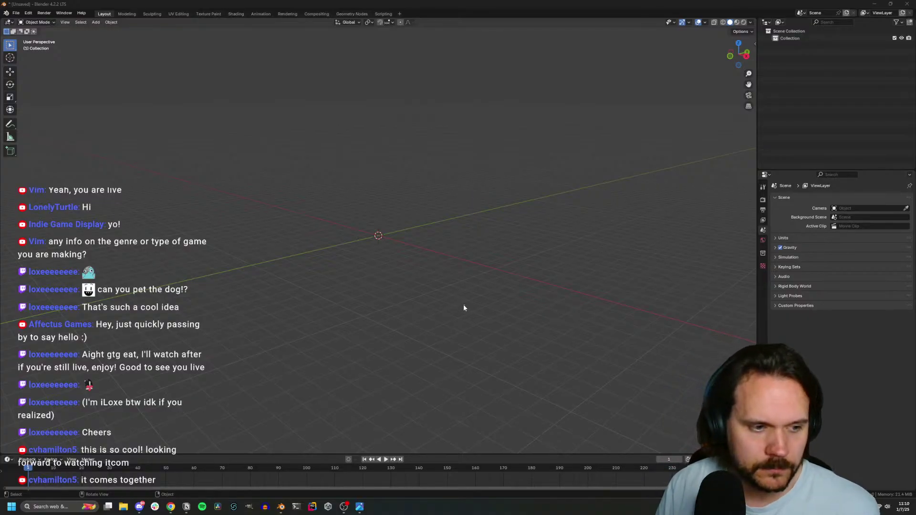
# Close the screenshot image, then start a new project in Unity Hub with editor version 6000.1.8f1
pyautogui.click(359, 506)
pyautogui.click(905, 7)
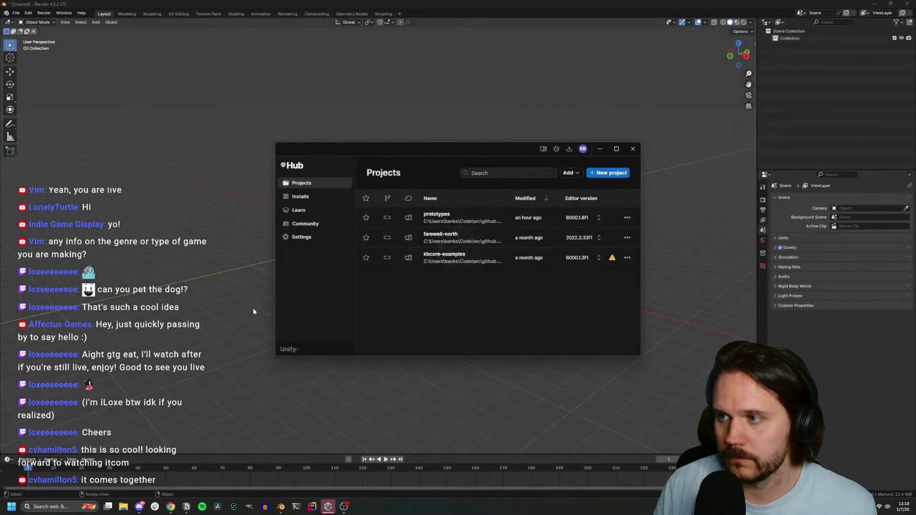
pyautogui.click(607, 173)
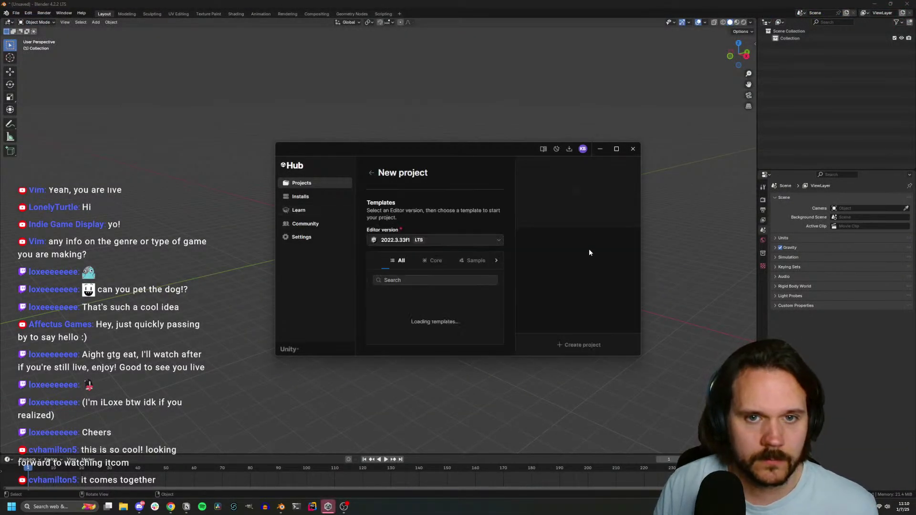
pyautogui.click(417, 241)
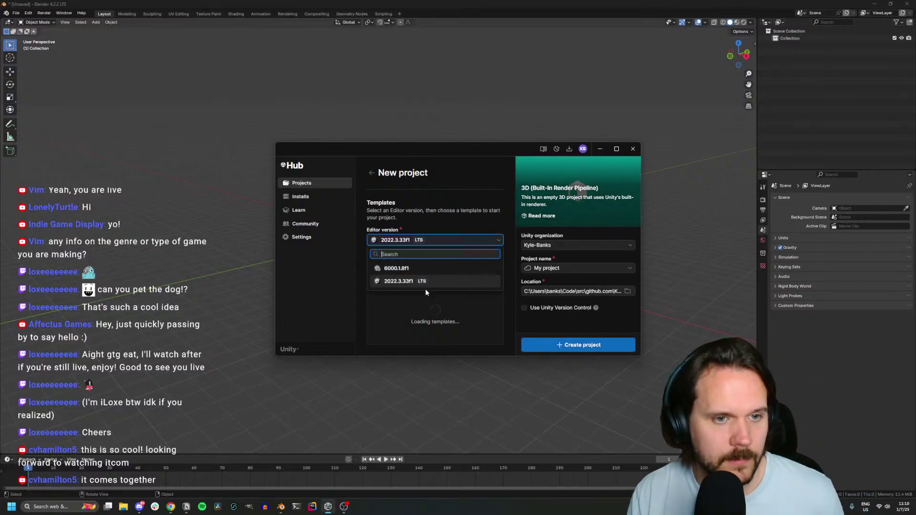
pyautogui.click(419, 270)
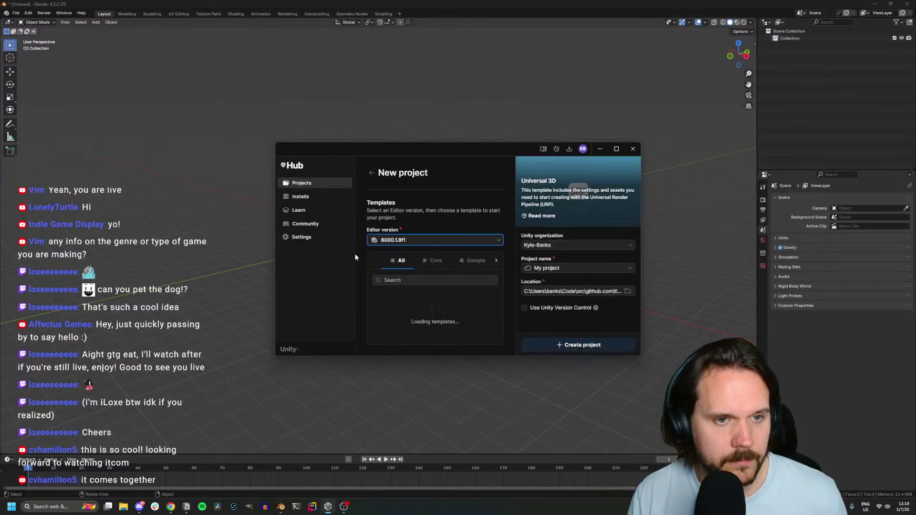
# Name the new Unity project "embroidery"
pyautogui.click(565, 268)
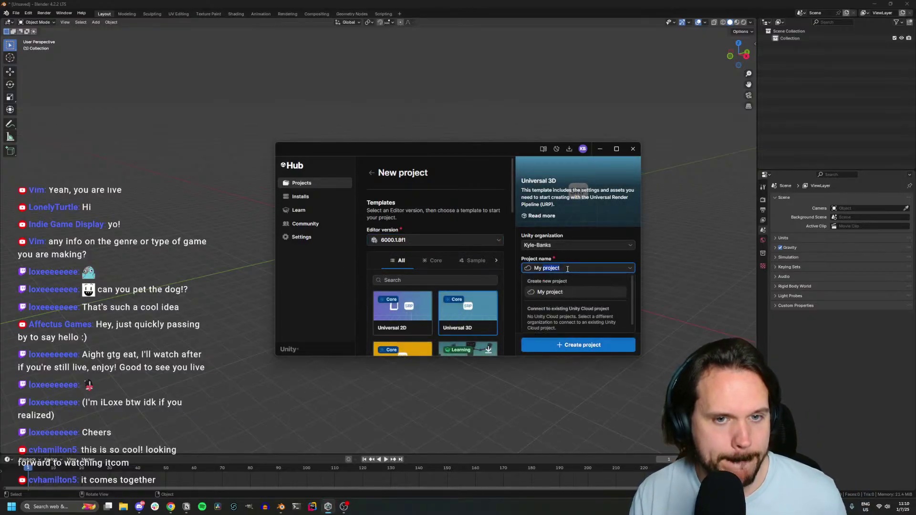
pyautogui.hotkey('ctrl', 'a')
pyautogui.write('embrdoi')
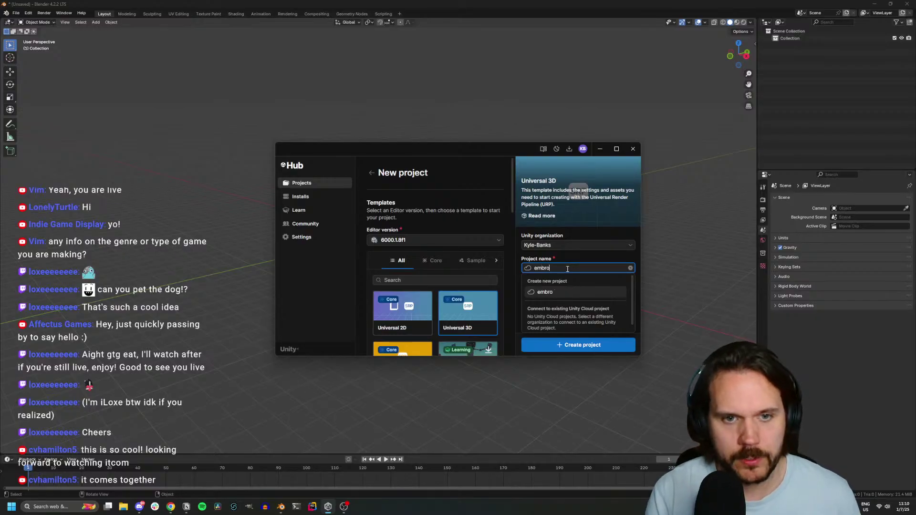
pyautogui.press('BackSpace')
pyautogui.press('BackSpace')
pyautogui.press('BackSpace')
pyautogui.write('oidery')
pyautogui.click(554, 292)
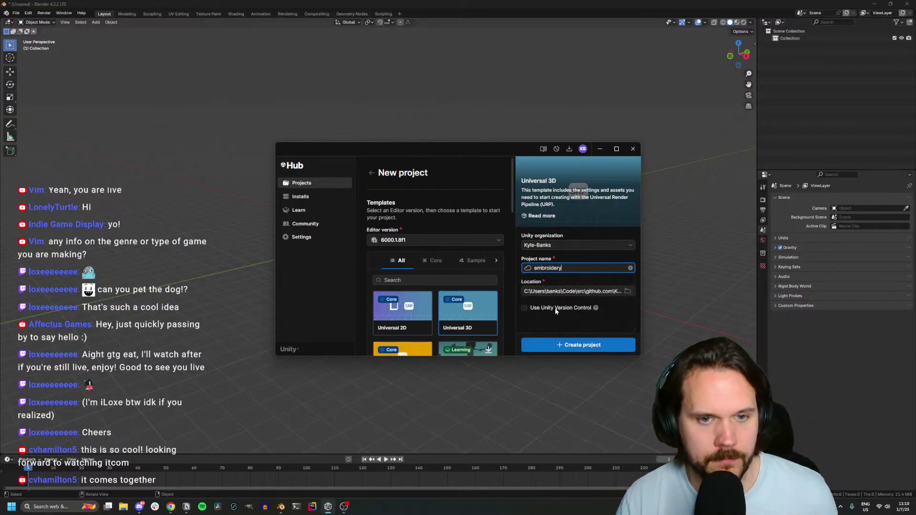
# Choose the personal folder under github.com as location, create the project from the Universal 3D template and close Unity Hub
pyautogui.click(628, 291)
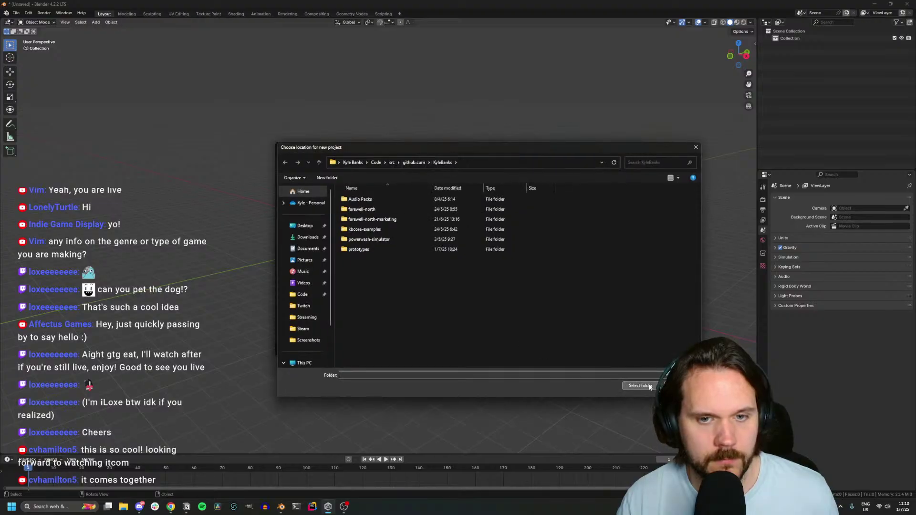
pyautogui.click(640, 386)
pyautogui.scroll(-2, 443, 312)
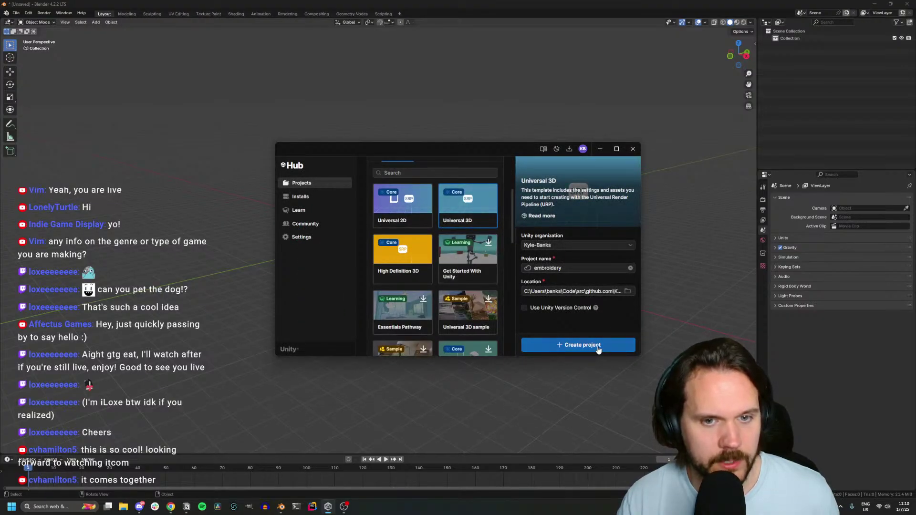
pyautogui.click(580, 344)
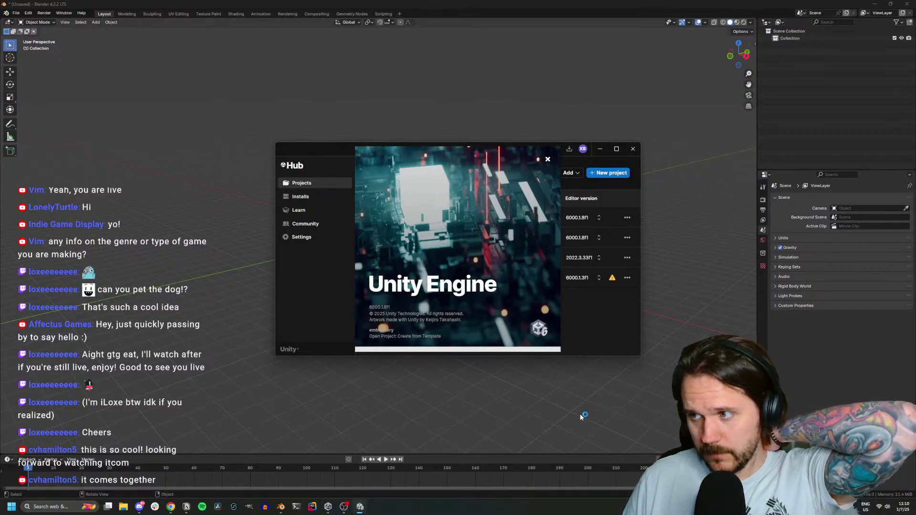
pyautogui.click(632, 148)
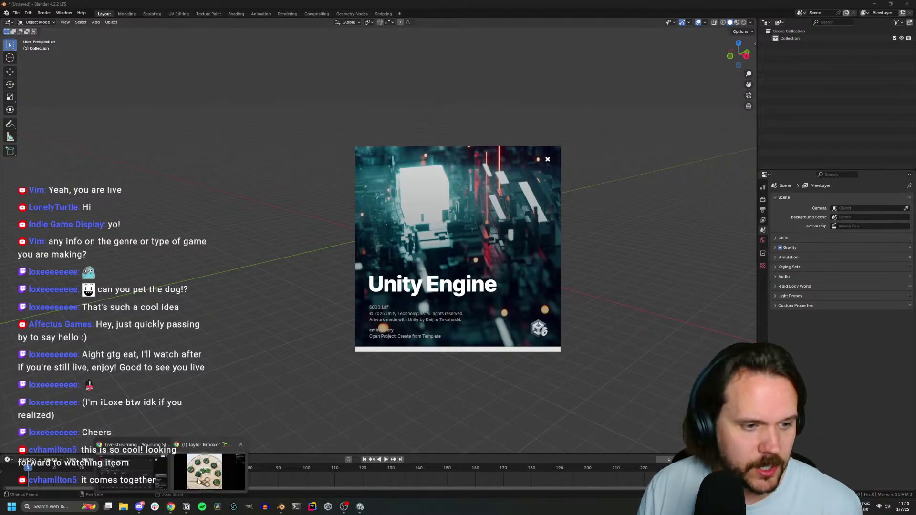
# Copy the embroidered necklaces photo from the browser's reference post, then switch back to Blender
pyautogui.click(210, 470)
pyautogui.rightClick(423, 222)
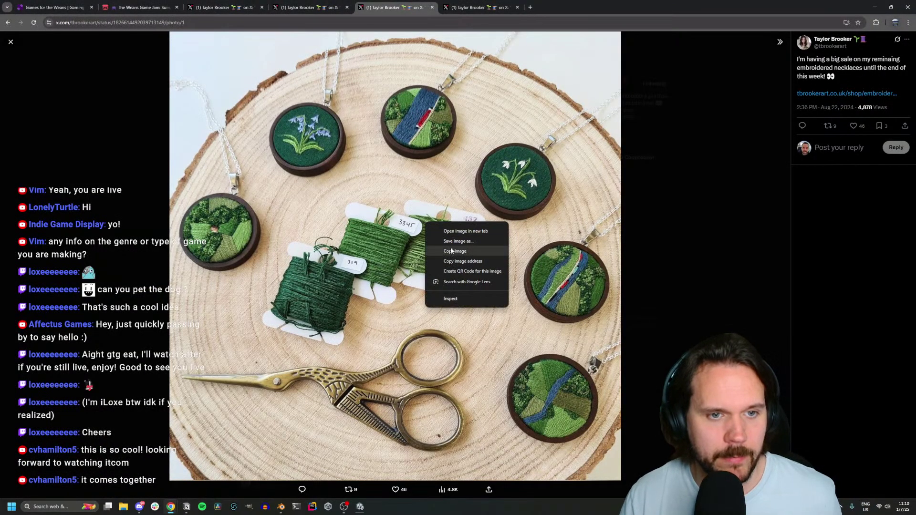
pyautogui.click(453, 249)
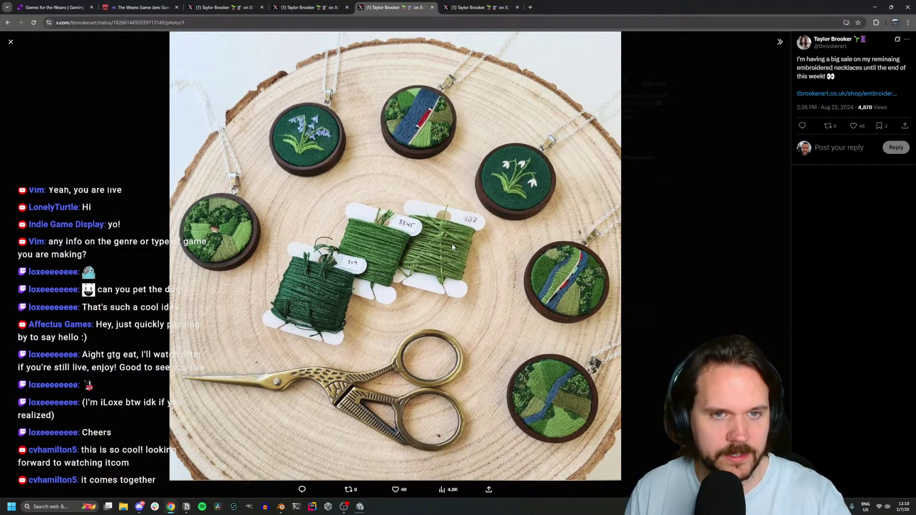
pyautogui.rightClick(590, 146)
pyautogui.click(627, 178)
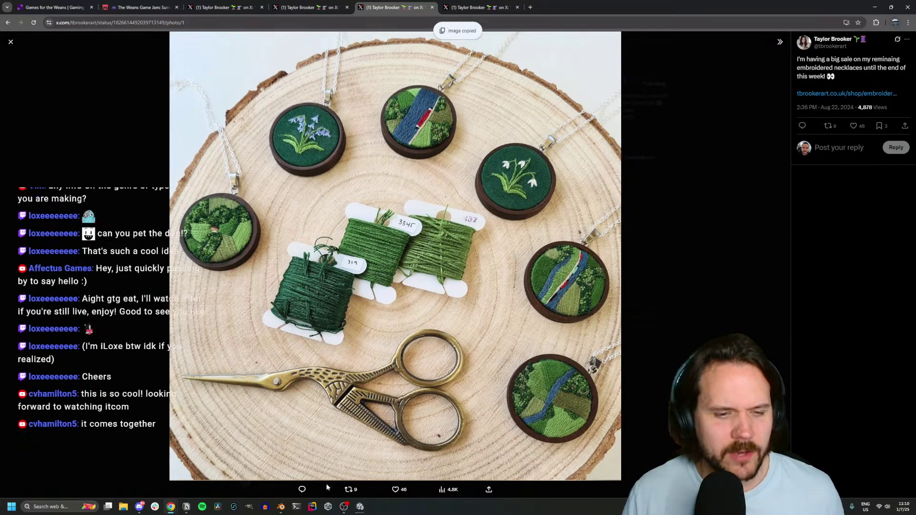
pyautogui.click(280, 507)
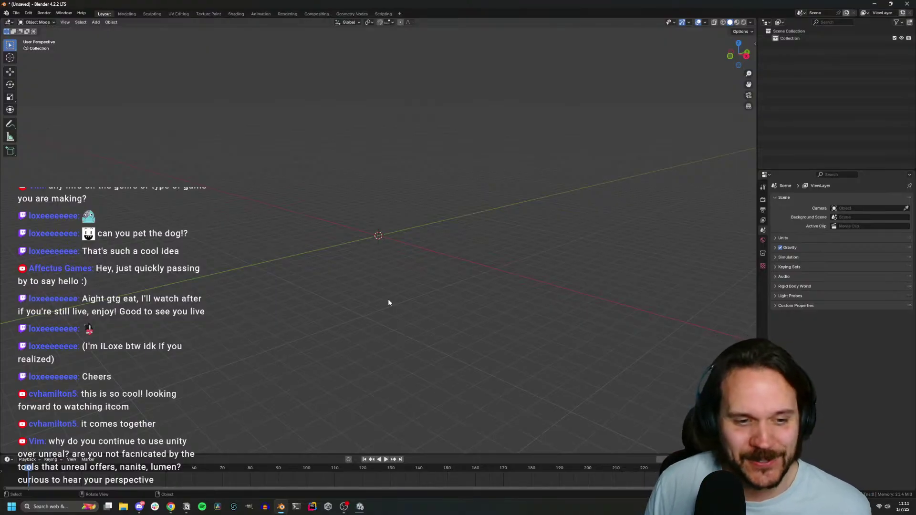
pyautogui.click(16, 13)
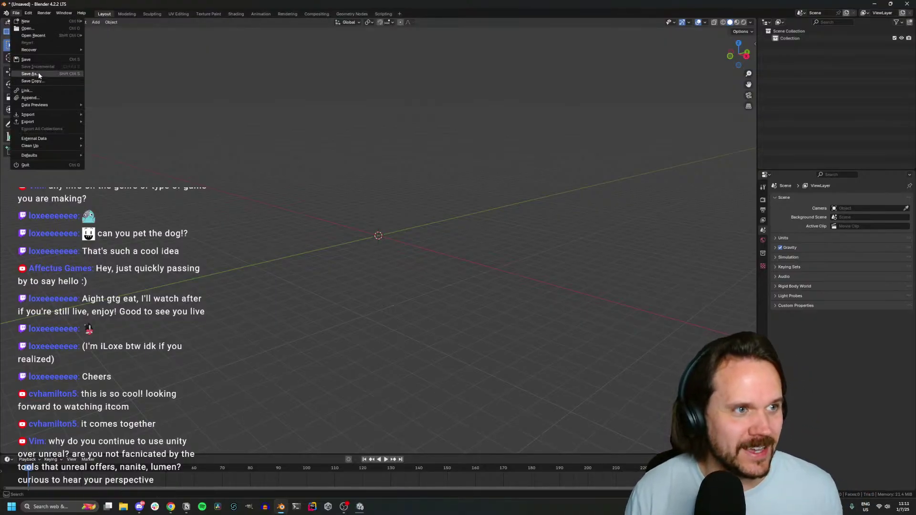
pyautogui.moveTo(36, 39)
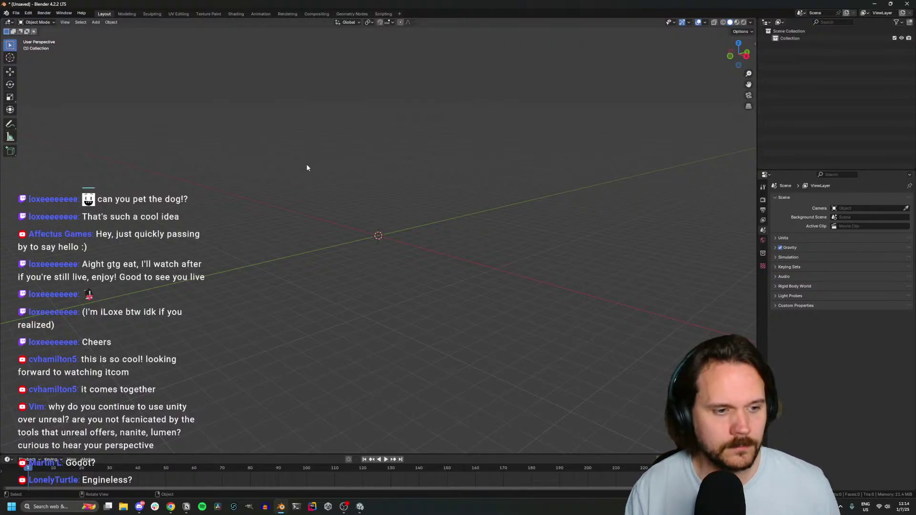
pyautogui.click(171, 507)
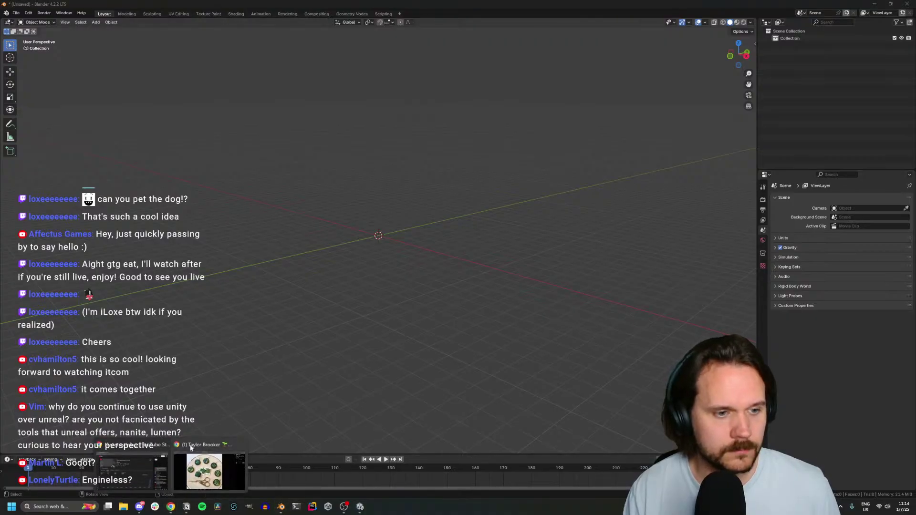
pyautogui.hotkey('alt', 'Tab')
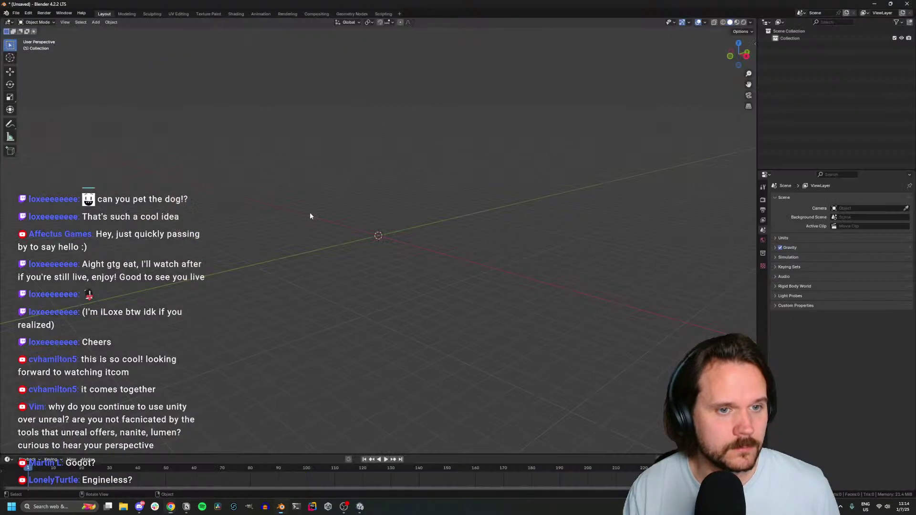
pyautogui.hotkey('shift', 'a')
pyautogui.moveTo(369, 262)
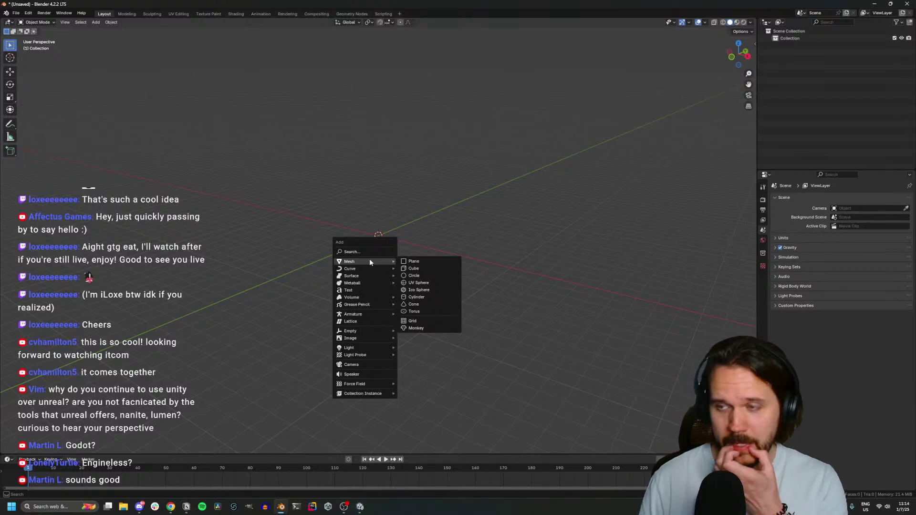
pyautogui.click(430, 269)
pyautogui.press('KP_7')
pyautogui.scroll(10, 430, 270)
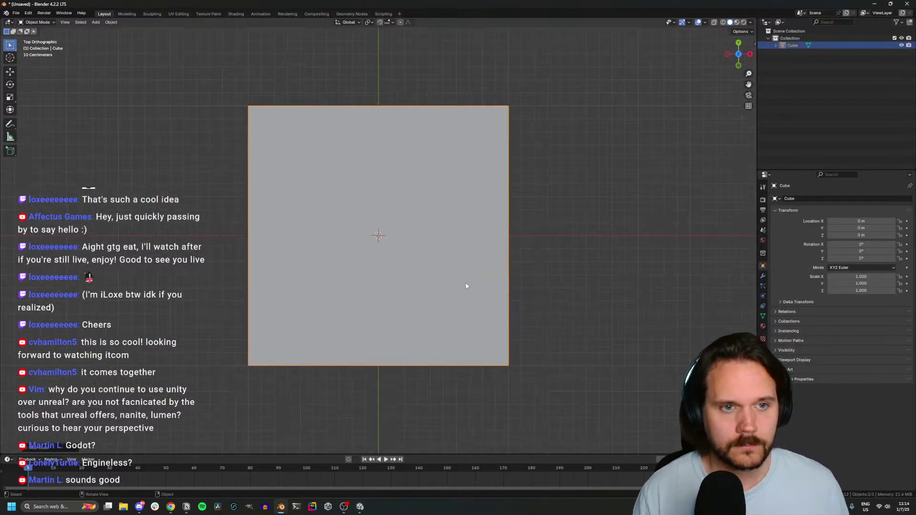
pyautogui.scroll(-5, 444, 275)
pyautogui.press('Tab')
pyautogui.moveTo(323, 254); pyautogui.dragTo(659, 303, button='middle')
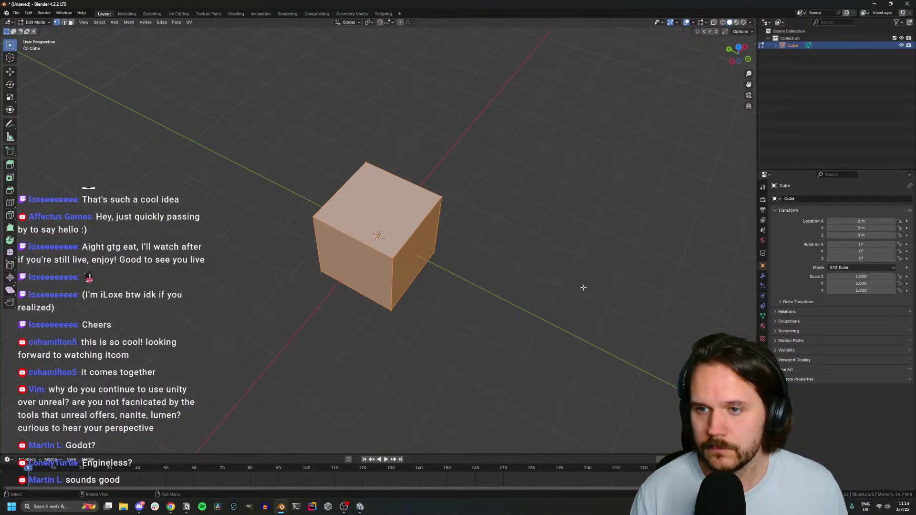
pyautogui.moveTo(487, 264); pyautogui.dragTo(469, 272, button='middle')
pyautogui.press('Tab')
pyautogui.press('Delete')
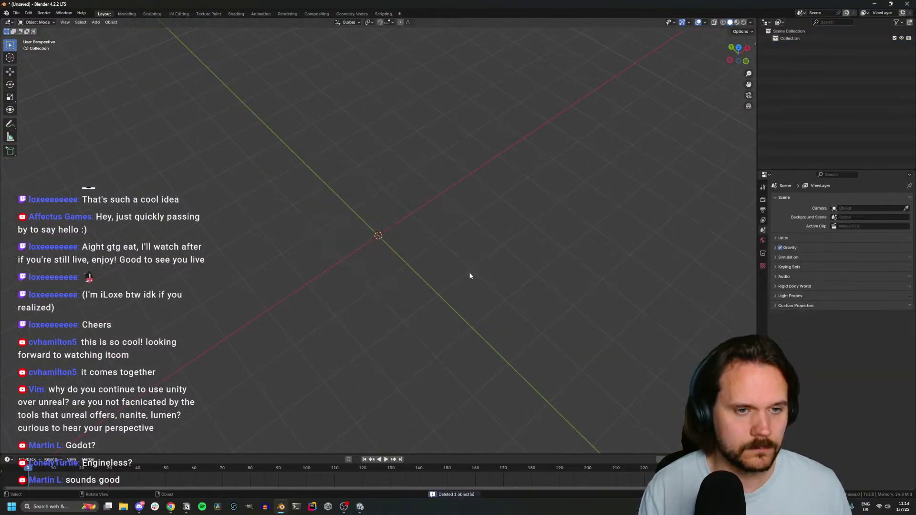
# Add a cylinder mesh at the origin of the empty scene and view it from the top
pyautogui.hotkey('shift', 'a')
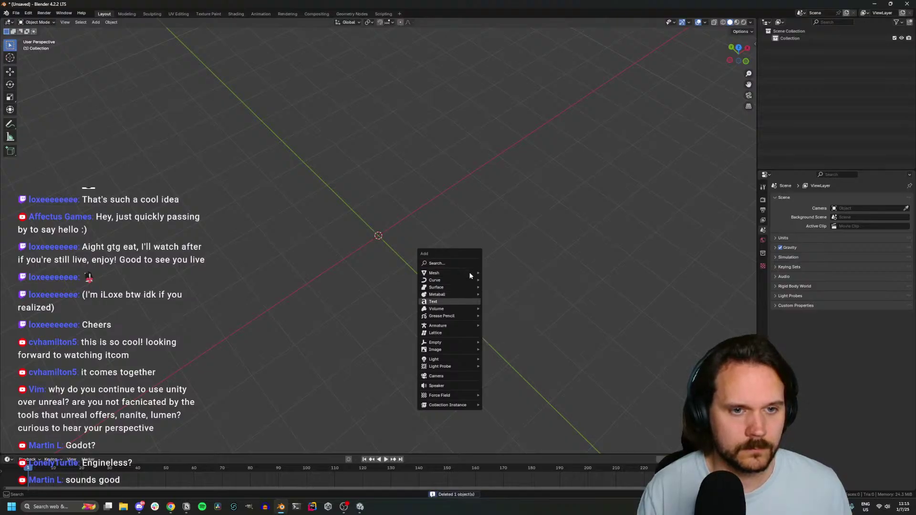
pyautogui.moveTo(466, 275)
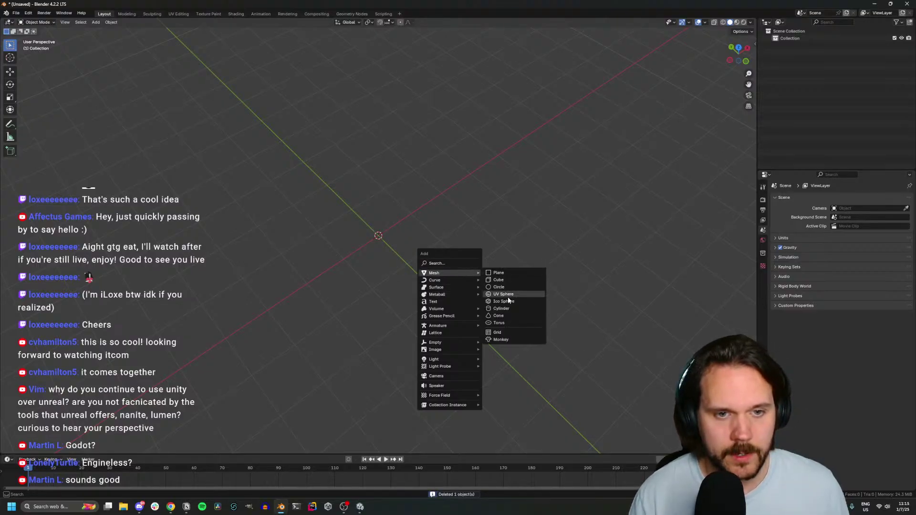
pyautogui.click(509, 310)
pyautogui.press('KP_7')
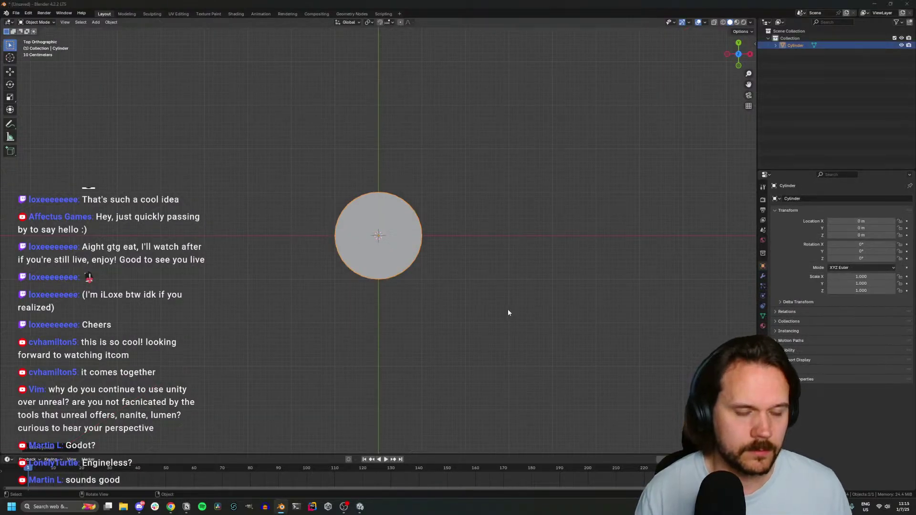
# Examine the necklaces and round embroidery hoop reference photos in the browser, then return to Blender
pyautogui.hotkey('alt', 'Tab')
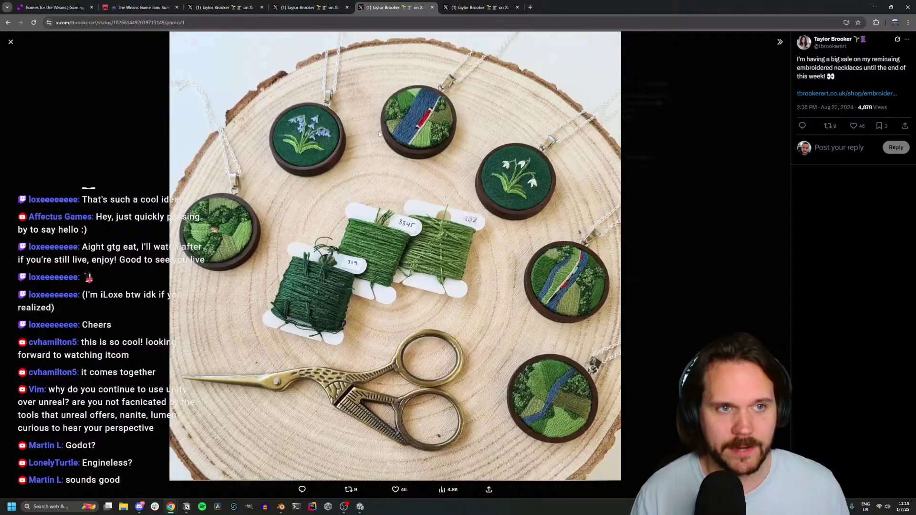
pyautogui.hotkey('ctrl', 'shift', 'Tab')
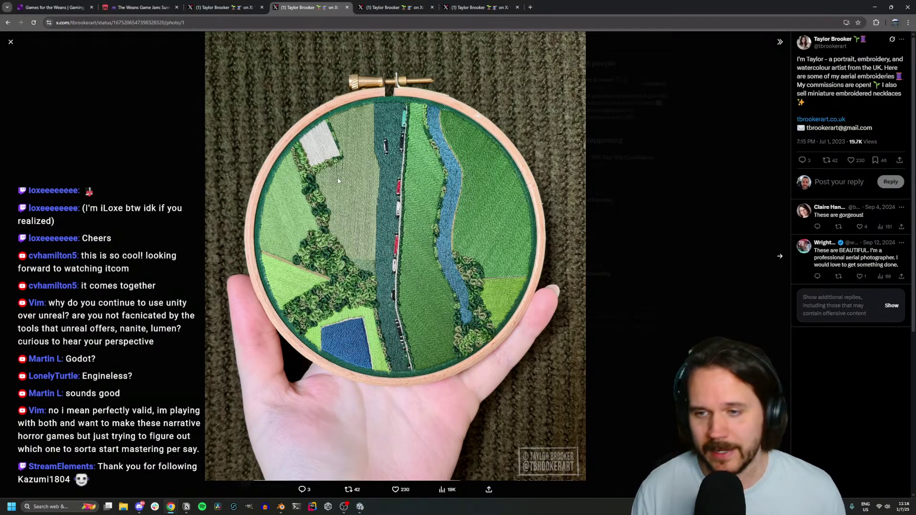
pyautogui.click(284, 506)
# Flatten the cylinder's whole mesh into a thin disc by scaling it along Z to about 0.3
pyautogui.scroll(2, 356, 175)
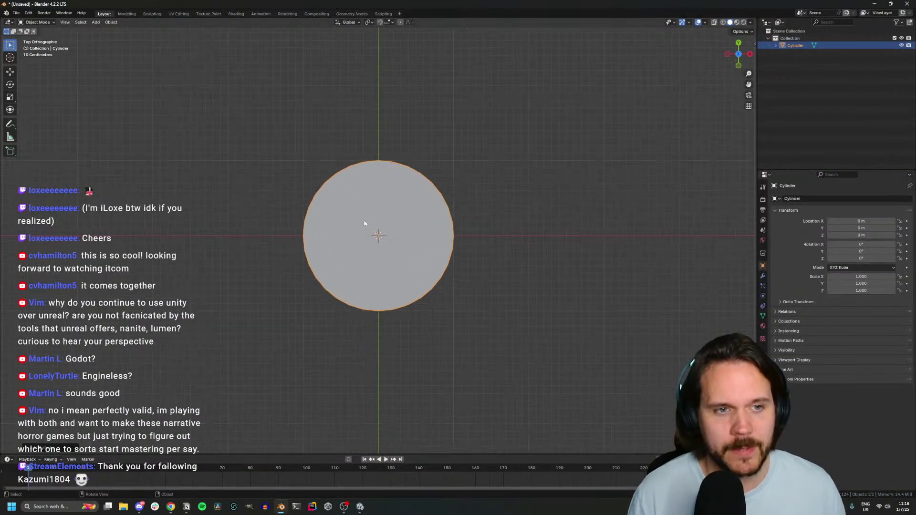
pyautogui.moveTo(356, 175); pyautogui.dragTo(407, 216, button='middle')
pyautogui.press('Tab')
pyautogui.press('KP_1')
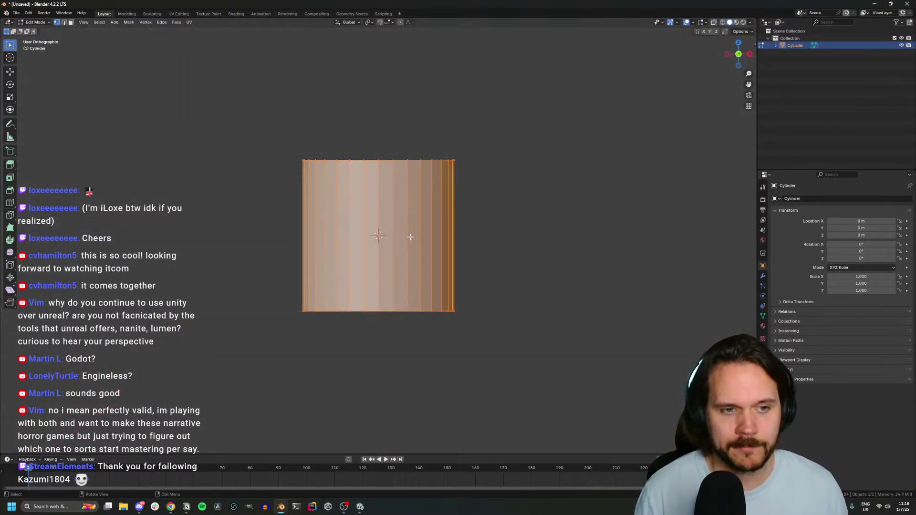
pyautogui.scroll(4, 410, 236)
pyautogui.scroll(-7, 409, 236)
pyautogui.press('s')
pyautogui.press('z')
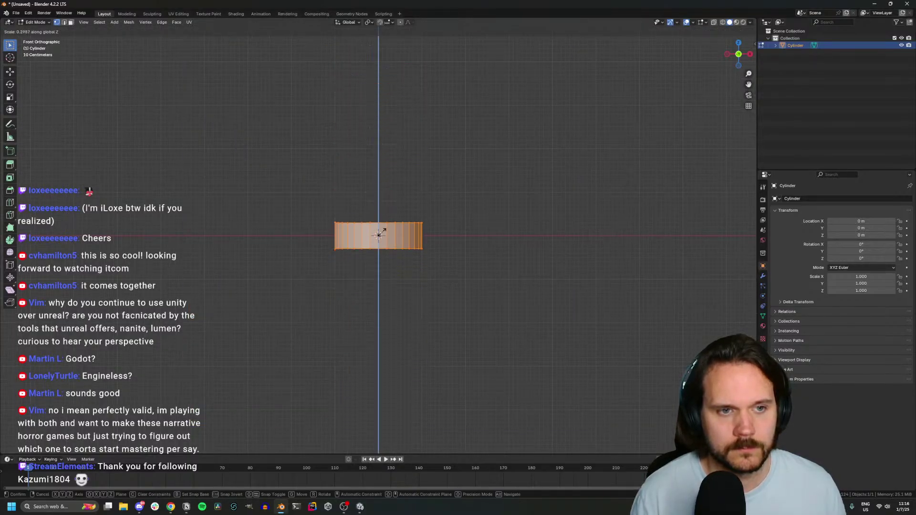
pyautogui.click(383, 236)
pyautogui.moveTo(382, 235); pyautogui.dragTo(399, 258, button='middle')
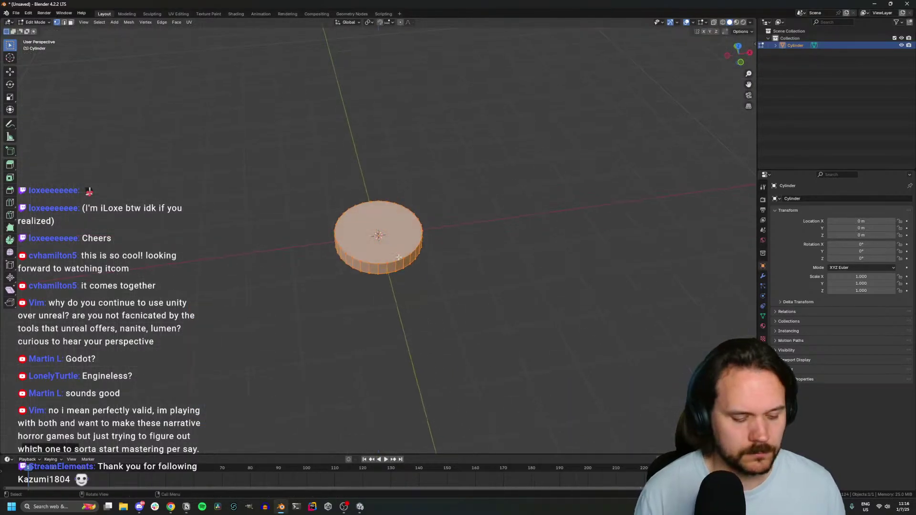
# Select the disc's top and bottom faces and inset them to form a narrow rim
pyautogui.press('KP_7')
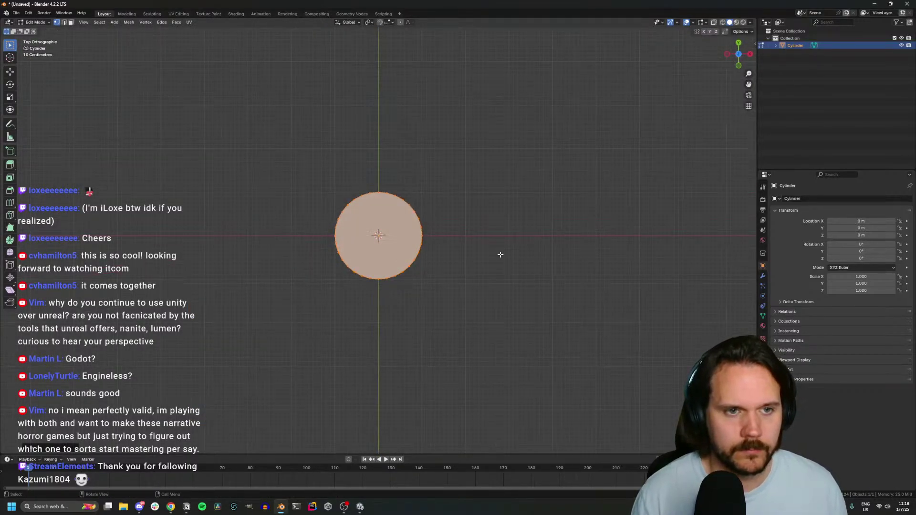
pyautogui.press('3')
pyautogui.click(390, 233)
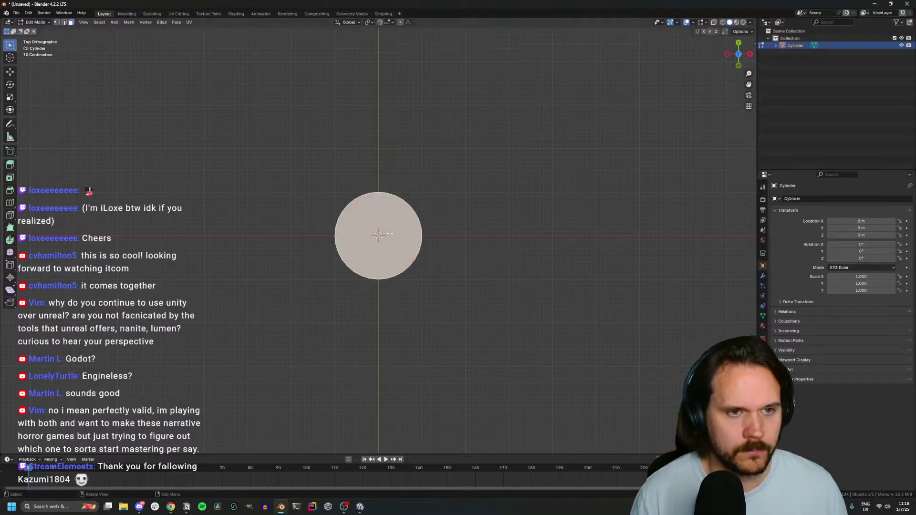
pyautogui.moveTo(390, 234)
pyautogui.mouseDown(button='middle')
pyautogui.moveTo(387, 306)
pyautogui.moveTo(385, 241)
pyautogui.mouseUp(button='middle')
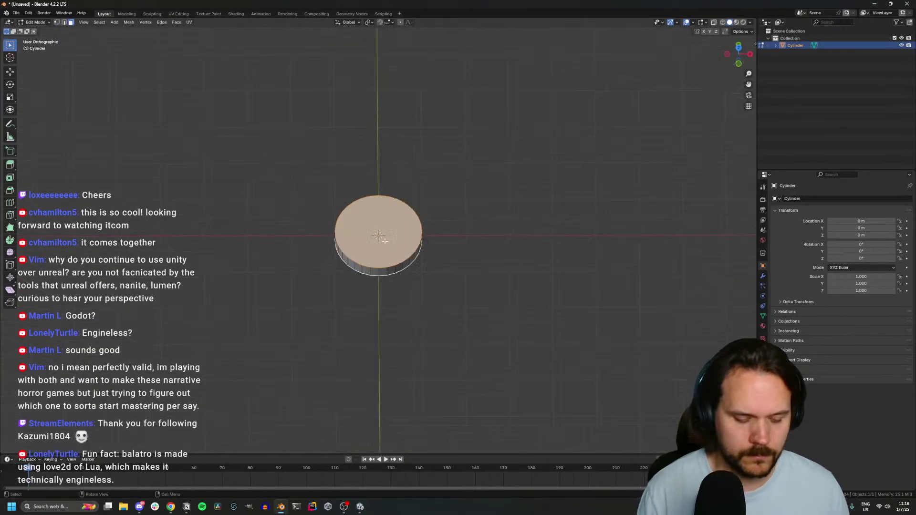
pyautogui.press('KP_7')
pyautogui.press('i')
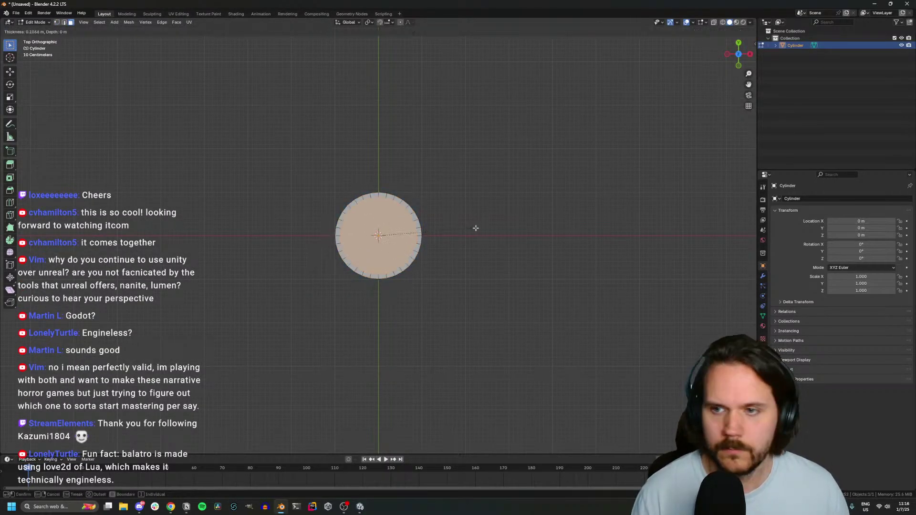
pyautogui.click(475, 228)
pyautogui.moveTo(477, 231); pyautogui.dragTo(476, 201, button='middle')
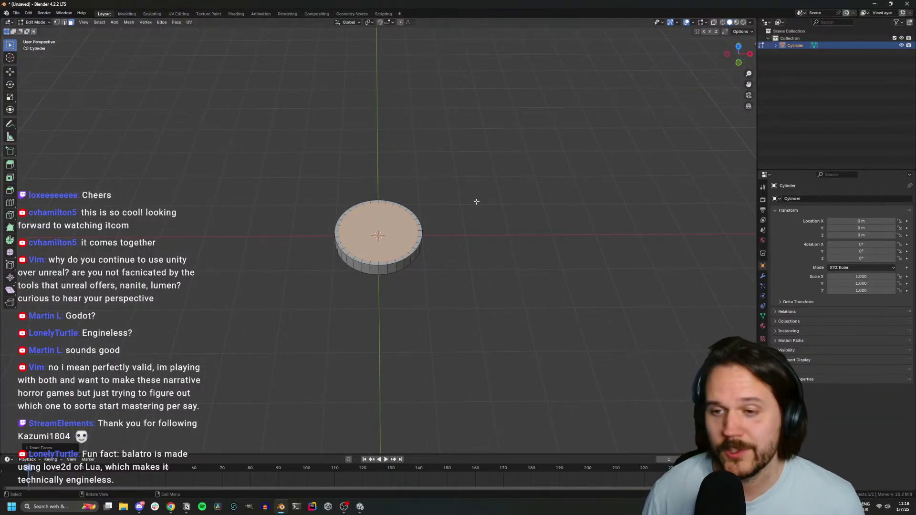
pyautogui.moveTo(468, 221)
pyautogui.mouseDown(button='middle')
pyautogui.moveTo(468, 252)
pyautogui.moveTo(474, 234)
pyautogui.mouseUp(button='middle')
# Delete the inset top and bottom faces to turn the disc into an open ring
pyautogui.press('x')
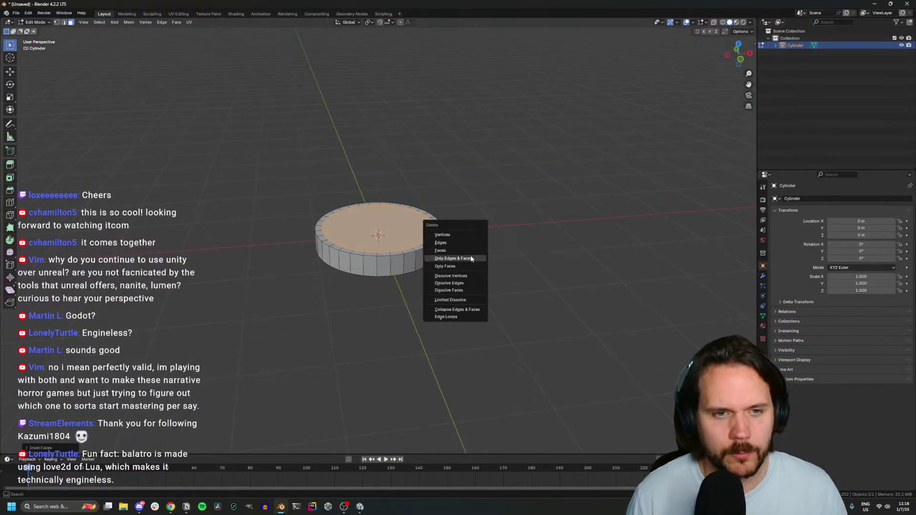
pyautogui.click(471, 250)
pyautogui.hotkey('ctrl', 'z')
pyautogui.press('x')
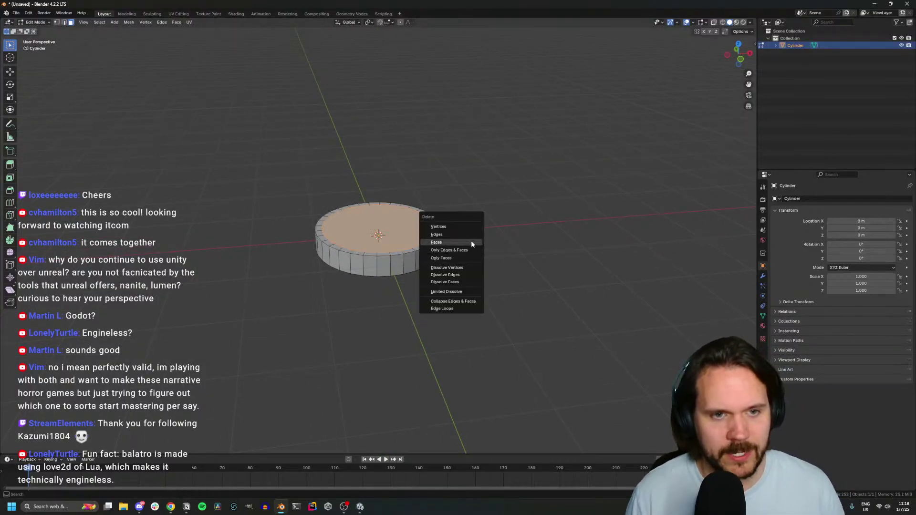
pyautogui.click(471, 240)
# Fill one quad of the ring's inner wall between two upper and two lower inner rim vertices
pyautogui.press('2')
pyautogui.keyDown('alt'); pyautogui.click(348, 220); pyautogui.keyUp('alt')
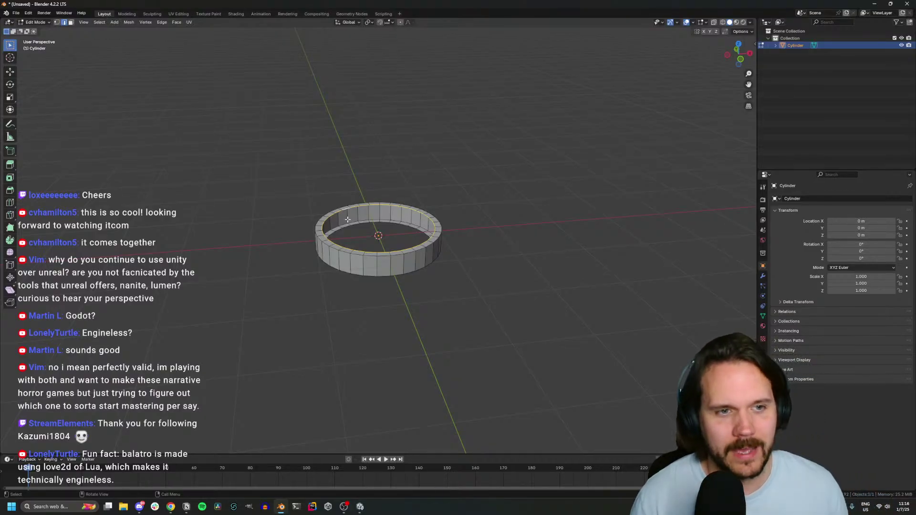
pyautogui.press('1')
pyautogui.click(350, 209)
pyautogui.keyDown('shift'); pyautogui.click(353, 226); pyautogui.keyUp('shift')
pyautogui.keyDown('shift'); pyautogui.click(361, 224); pyautogui.keyUp('shift')
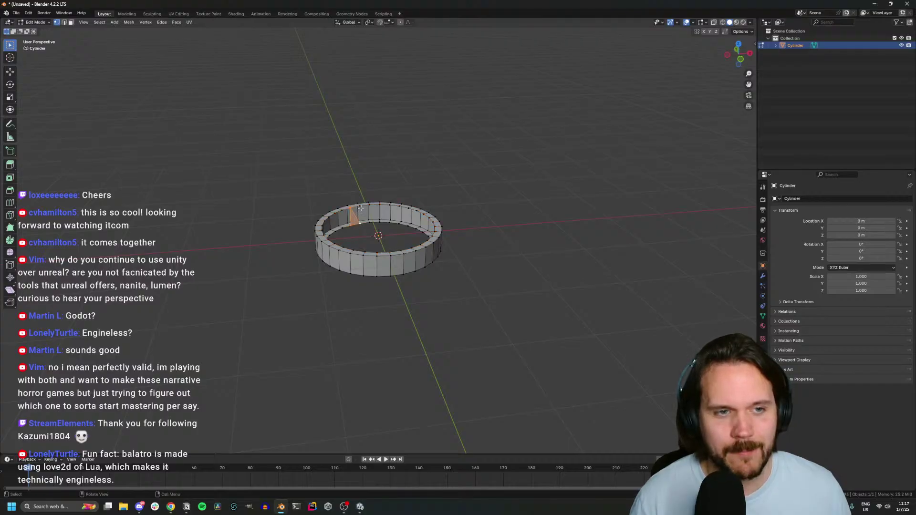
pyautogui.keyDown('shift'); pyautogui.click(360, 208); pyautogui.keyUp('shift')
pyautogui.hotkey('ctrl', 'z')
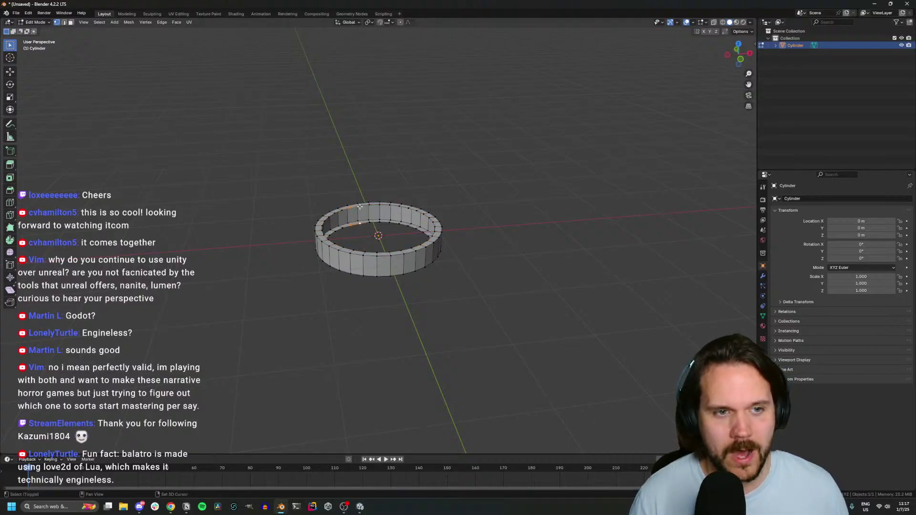
pyautogui.keyDown('shift'); pyautogui.click(360, 208); pyautogui.keyUp('shift')
pyautogui.press('f')
# Fill the two neighbouring quads of the inner wall, each from four inner rim vertices
pyautogui.click(360, 208)
pyautogui.keyDown('shift'); pyautogui.click(370, 206); pyautogui.keyUp('shift')
pyautogui.keyDown('shift'); pyautogui.click(370, 224); pyautogui.keyUp('shift')
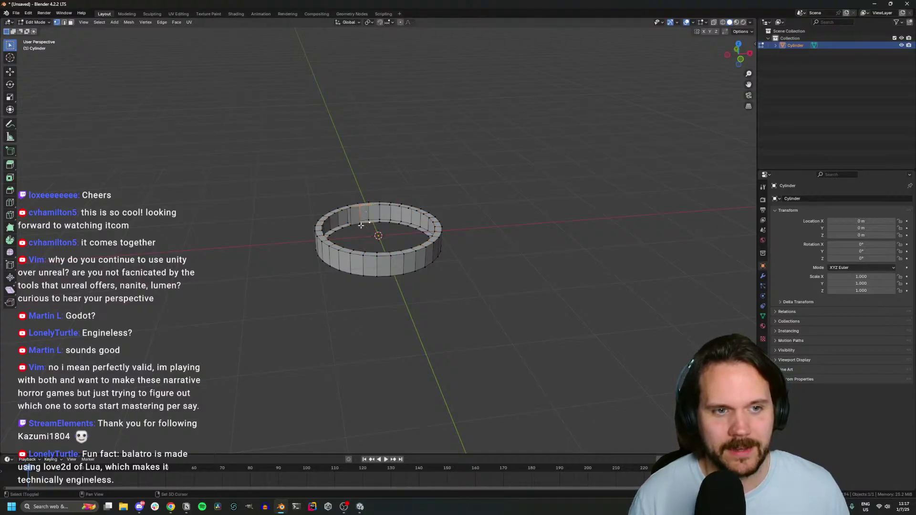
pyautogui.keyDown('shift'); pyautogui.click(361, 225); pyautogui.keyUp('shift')
pyautogui.press('f')
pyautogui.click(370, 225)
pyautogui.keyDown('shift'); pyautogui.click(380, 224); pyautogui.keyUp('shift')
pyautogui.keyDown('shift'); pyautogui.click(380, 207); pyautogui.keyUp('shift')
pyautogui.keyDown('shift'); pyautogui.click(370, 207); pyautogui.keyUp('shift')
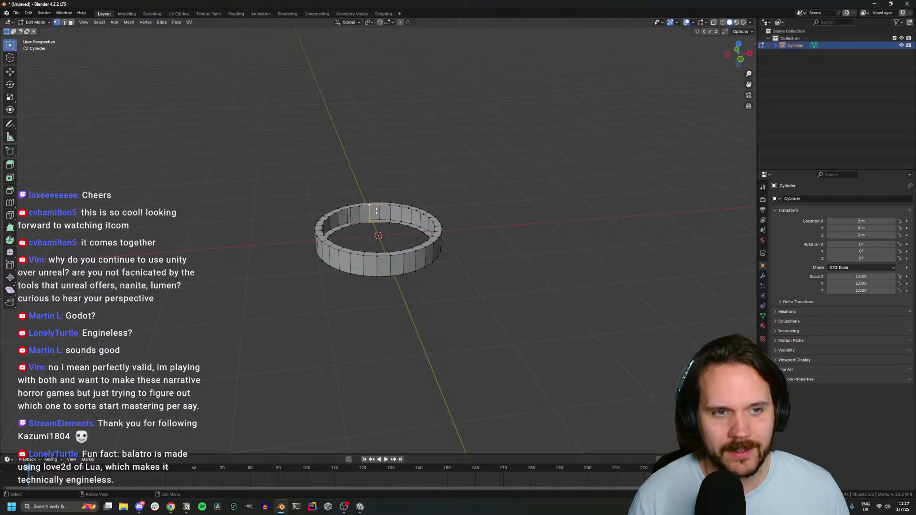
pyautogui.press('f')
# Continue the ring's inner wall by filling another quad along its back section
pyautogui.moveTo(380, 218); pyautogui.dragTo(386, 230, button='middle')
pyautogui.click(384, 215)
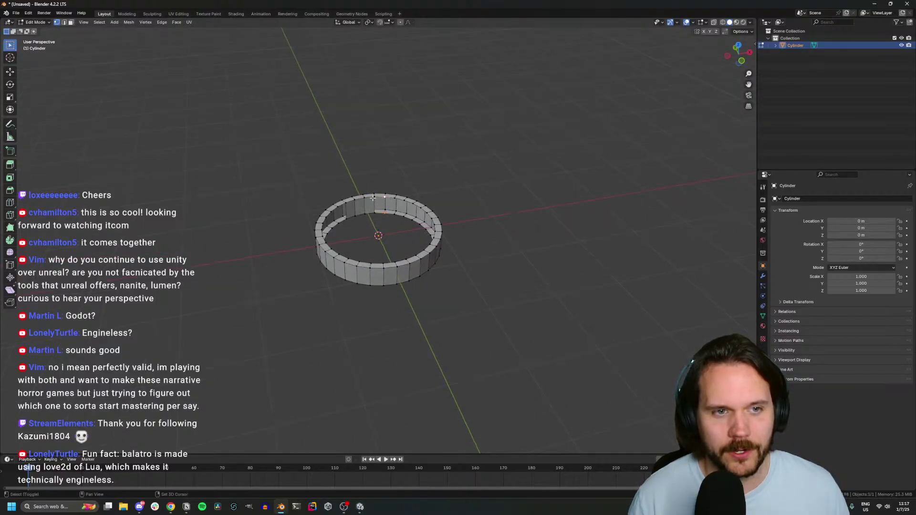
pyautogui.keyDown('shift'); pyautogui.click(385, 202); pyautogui.keyUp('shift')
pyautogui.moveTo(384, 202); pyautogui.dragTo(344, 225, button='middle')
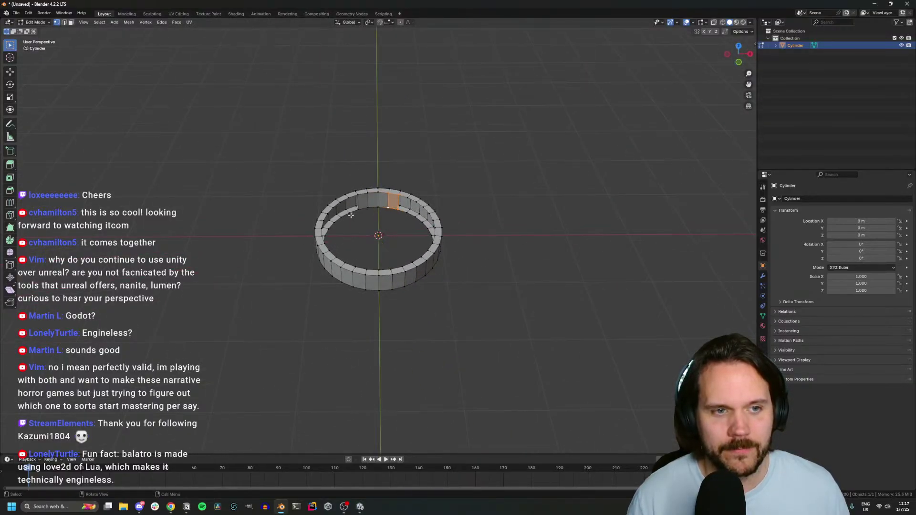
# Fill two more quads of the ring's inner wall, joining upper and lower rim vertices beside the faces already filled
pyautogui.click(351, 211)
pyautogui.keyDown('shift'); pyautogui.click(341, 202); pyautogui.keyUp('shift')
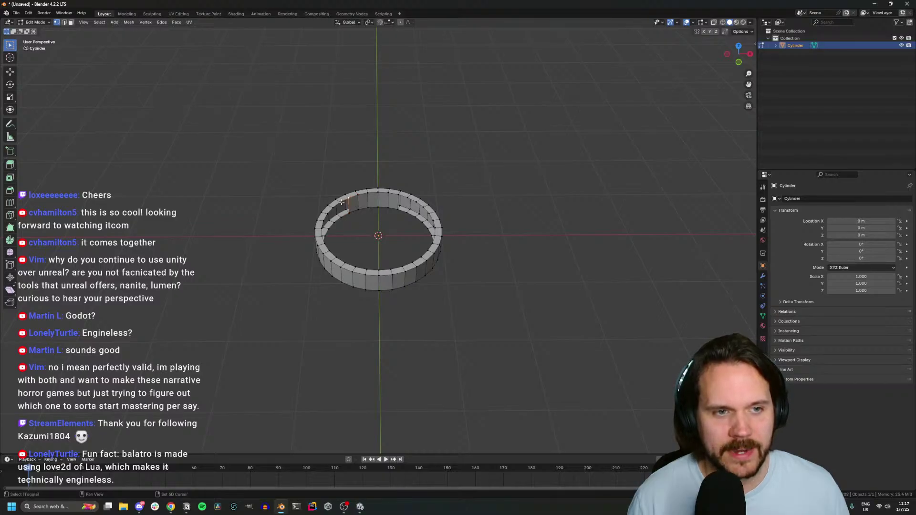
pyautogui.keyDown('shift'); pyautogui.click(343, 218); pyautogui.keyUp('shift')
pyautogui.keyDown('shift'); pyautogui.click(341, 205); pyautogui.keyUp('shift')
pyautogui.press('f')
pyautogui.moveTo(373, 205); pyautogui.dragTo(350, 205, button='middle')
pyautogui.click(350, 204)
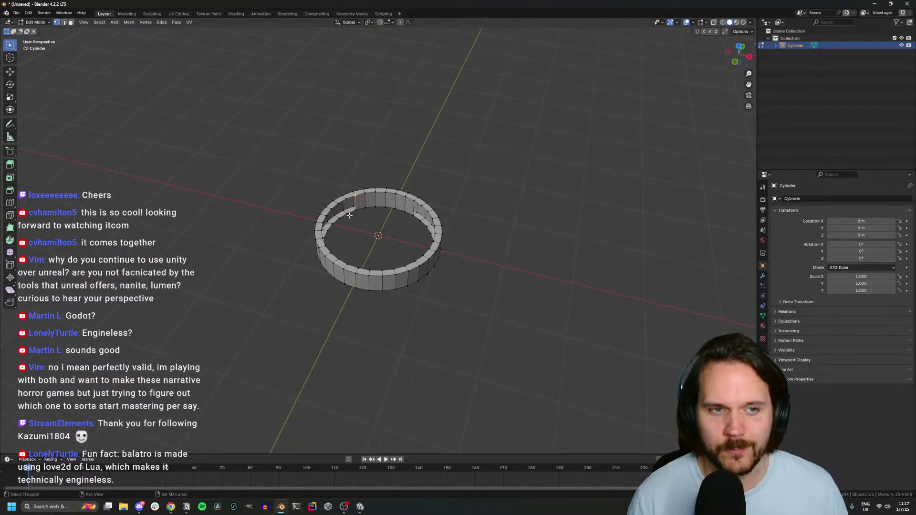
pyautogui.moveTo(351, 202); pyautogui.dragTo(371, 206, button='middle')
pyautogui.keyDown('shift'); pyautogui.click(361, 192); pyautogui.keyUp('shift')
pyautogui.keyDown('shift'); pyautogui.click(361, 206); pyautogui.keyUp('shift')
pyautogui.keyDown('shift'); pyautogui.click(371, 205); pyautogui.keyUp('shift')
pyautogui.press('f')
# Fill three consecutive quads along the open back section of the ring's inner wall
pyautogui.click(394, 206)
pyautogui.keyDown('shift'); pyautogui.click(384, 204); pyautogui.keyUp('shift')
pyautogui.keyDown('shift'); pyautogui.click(384, 191); pyautogui.keyUp('shift')
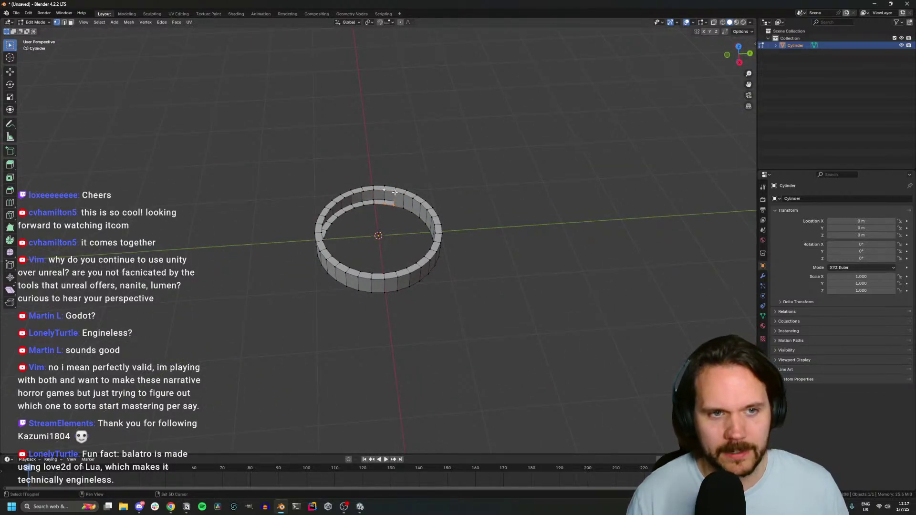
pyautogui.keyDown('shift'); pyautogui.click(394, 193); pyautogui.keyUp('shift')
pyautogui.press('f')
pyautogui.click(384, 206)
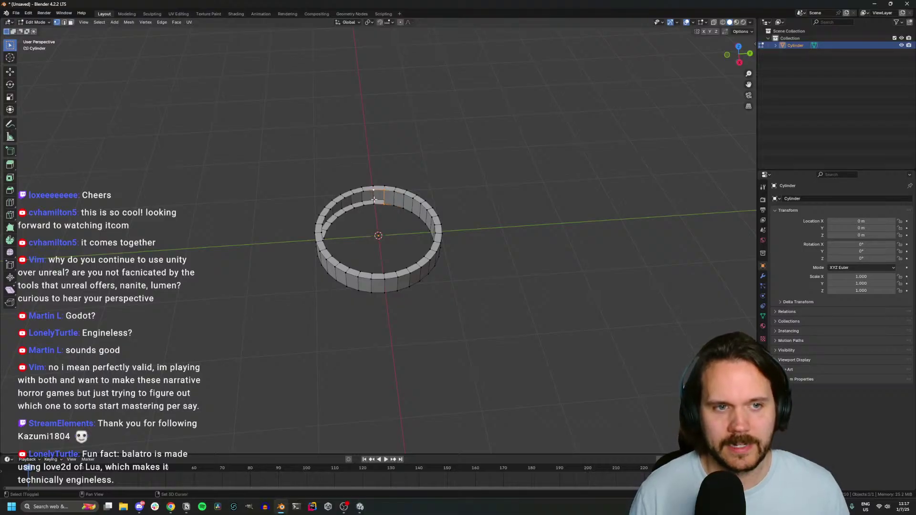
pyautogui.keyDown('shift'); pyautogui.click(374, 204); pyautogui.keyUp('shift')
pyautogui.press('f')
pyautogui.click(374, 204)
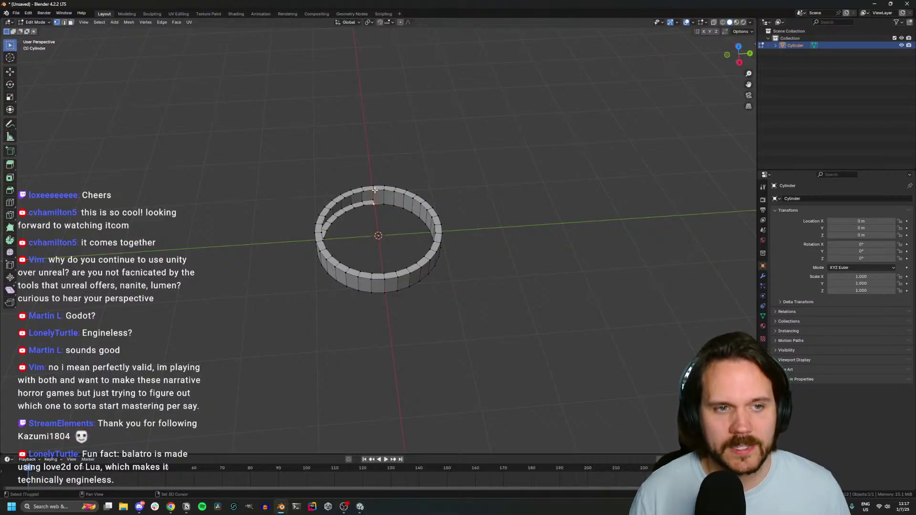
pyautogui.keyDown('shift'); pyautogui.click(364, 206); pyautogui.keyUp('shift')
pyautogui.press('f')
# Extend the inner wall with two further quads between the upper and lower inner rims
pyautogui.moveTo(375, 213); pyautogui.dragTo(377, 200, button='middle')
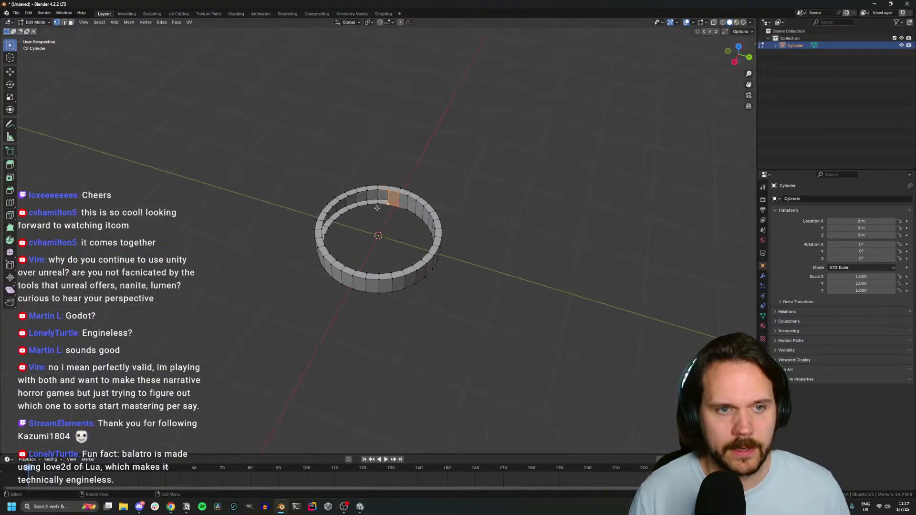
pyautogui.click(378, 191)
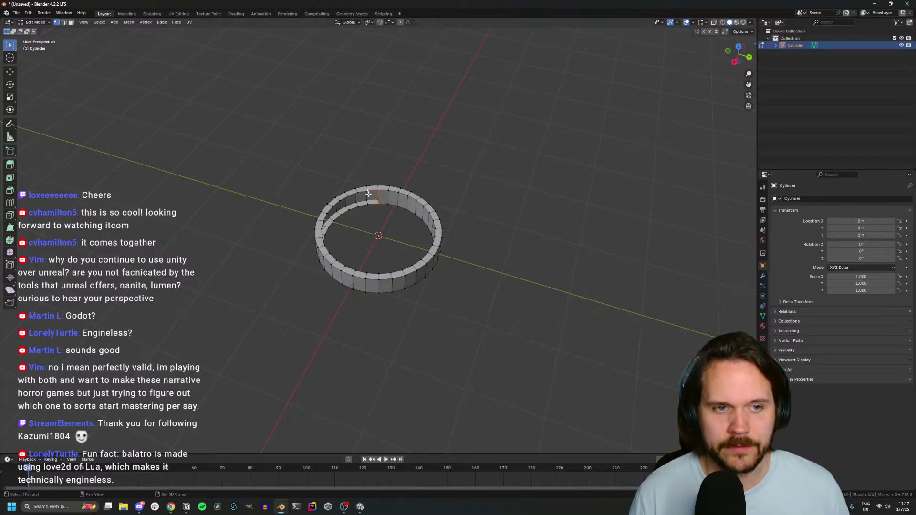
pyautogui.keyDown('shift'); pyautogui.click(368, 206); pyautogui.keyUp('shift')
pyautogui.press('f')
pyautogui.click(368, 205)
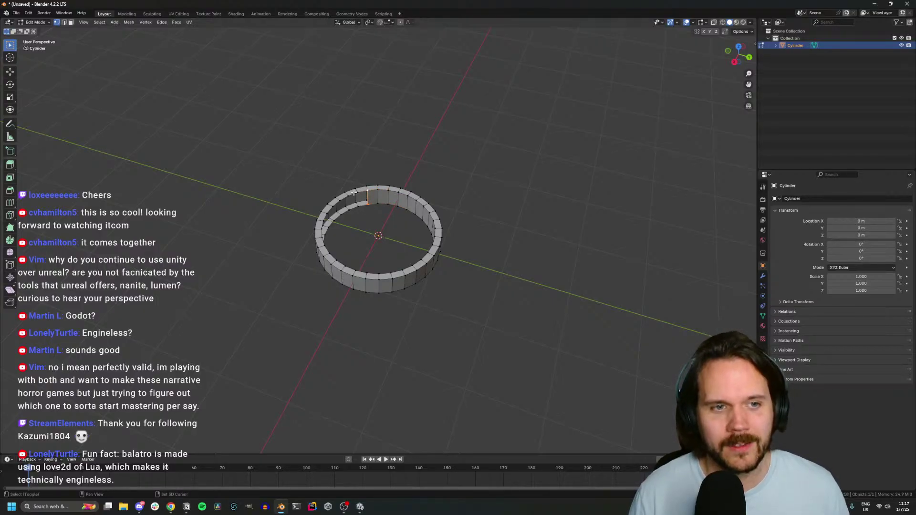
pyautogui.keyDown('shift'); pyautogui.click(356, 193); pyautogui.keyUp('shift')
pyautogui.keyDown('shift'); pyautogui.click(361, 208); pyautogui.keyUp('shift')
pyautogui.press('f')
pyautogui.scroll(2, 368, 214)
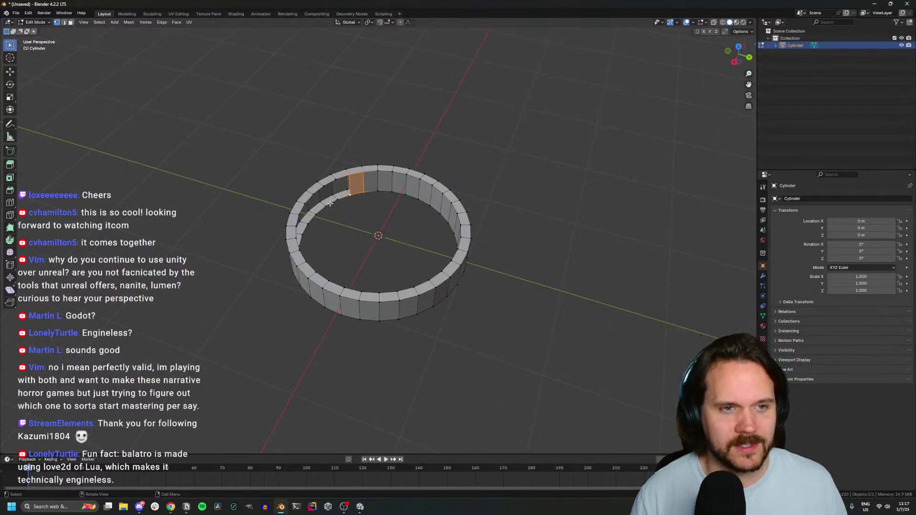
# Fill the following pair of inner wall quads along the curve of the ring
pyautogui.click(349, 195)
pyautogui.keyDown('shift'); pyautogui.click(338, 178); pyautogui.keyUp('shift')
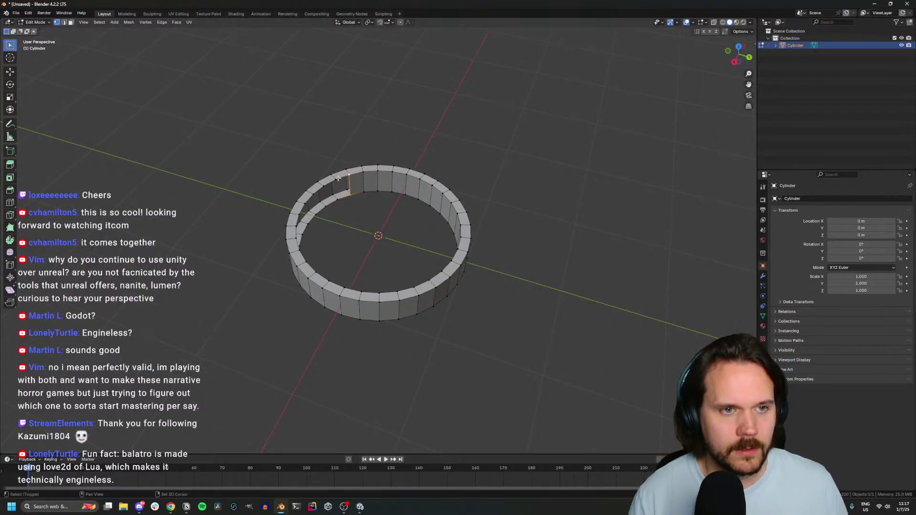
pyautogui.keyDown('shift'); pyautogui.click(336, 179); pyautogui.keyUp('shift')
pyautogui.keyDown('shift'); pyautogui.click(337, 200); pyautogui.keyUp('shift')
pyautogui.press('f')
pyautogui.click(338, 200)
pyautogui.keyDown('shift'); pyautogui.click(326, 206); pyautogui.keyUp('shift')
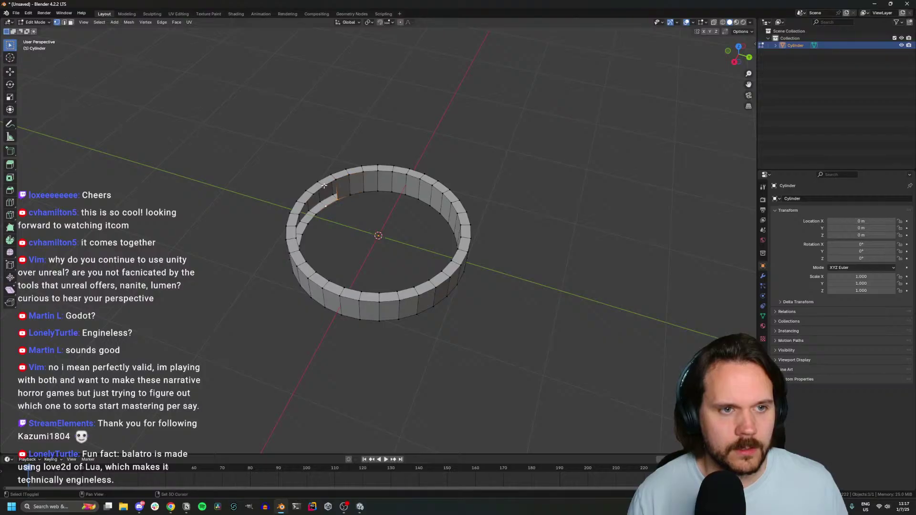
pyautogui.press('f')
pyautogui.moveTo(324, 186); pyautogui.dragTo(451, 212, button='middle')
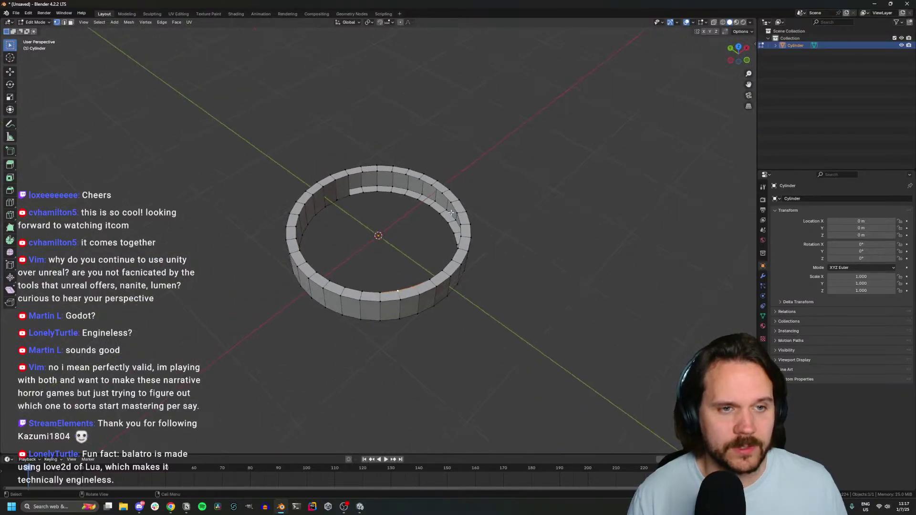
# On the remaining open stretch of the ring, fill two adjacent inner wall quads from four rim vertices each
pyautogui.click(362, 172)
pyautogui.keyDown('shift'); pyautogui.click(350, 176); pyautogui.keyUp('shift')
pyautogui.keyDown('shift'); pyautogui.click(351, 195); pyautogui.keyUp('shift')
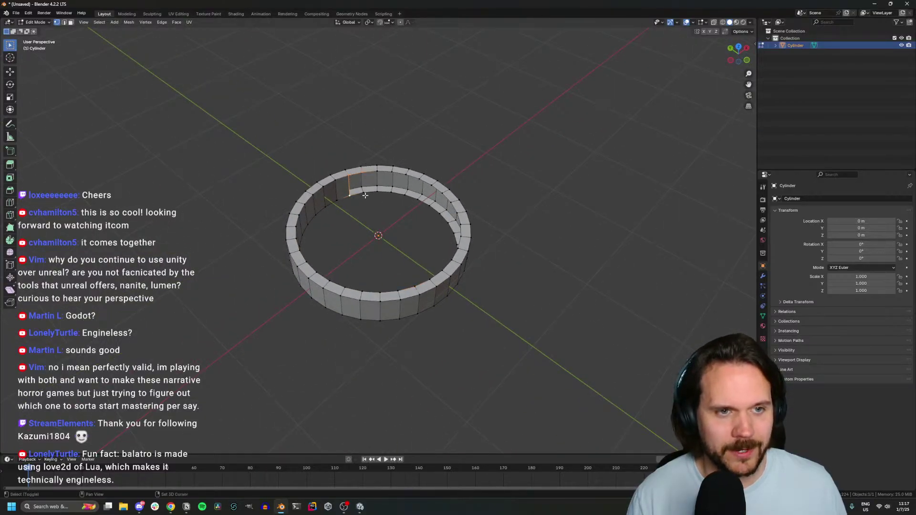
pyautogui.keyDown('shift'); pyautogui.click(364, 193); pyautogui.keyUp('shift')
pyautogui.press('f')
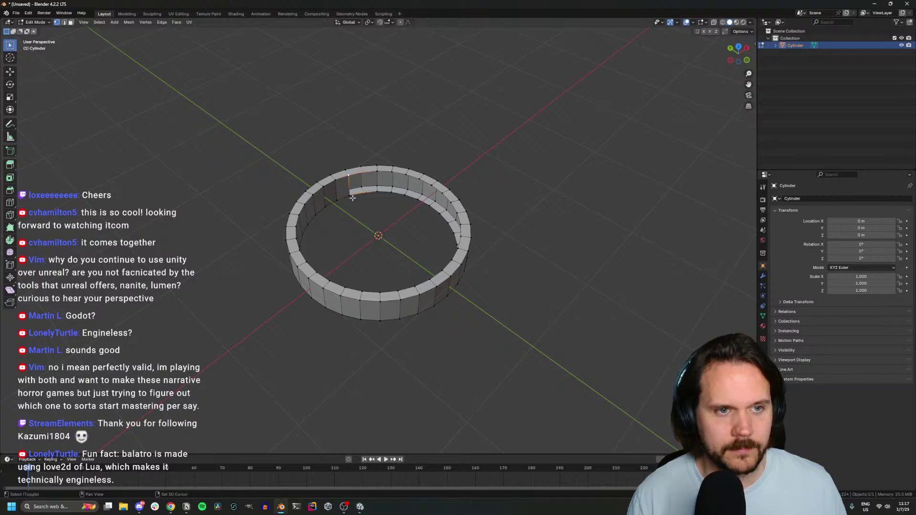
pyautogui.click(367, 191)
pyautogui.keyDown('shift'); pyautogui.click(377, 189); pyautogui.keyUp('shift')
pyautogui.keyDown('shift'); pyautogui.click(377, 170); pyautogui.keyUp('shift')
pyautogui.keyDown('shift'); pyautogui.click(363, 170); pyautogui.keyUp('shift')
pyautogui.press('f')
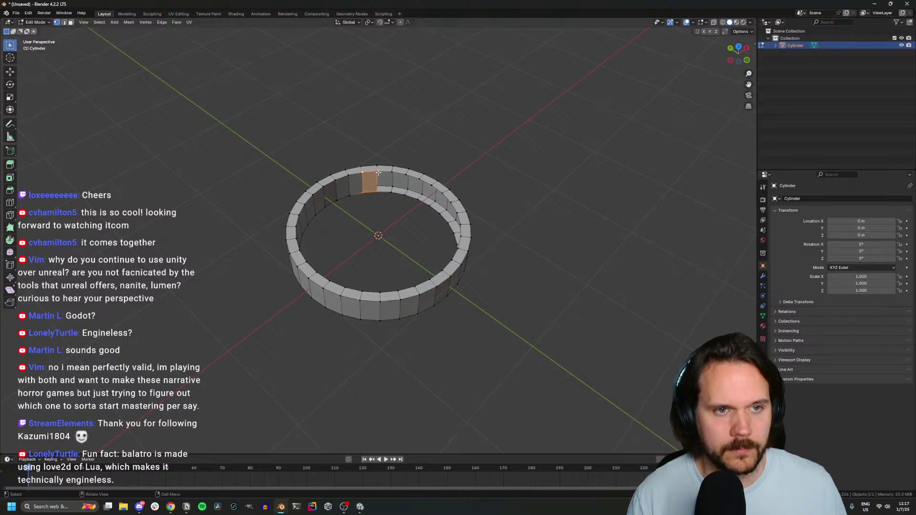
# Continue along the remaining open stretch by filling three more inner wall quads
pyautogui.click(377, 170)
pyautogui.keyDown('shift'); pyautogui.click(392, 172); pyautogui.keyUp('shift')
pyautogui.keyDown('shift'); pyautogui.click(391, 192); pyautogui.keyUp('shift')
pyautogui.keyDown('shift'); pyautogui.click(377, 189); pyautogui.keyUp('shift')
pyautogui.press('f')
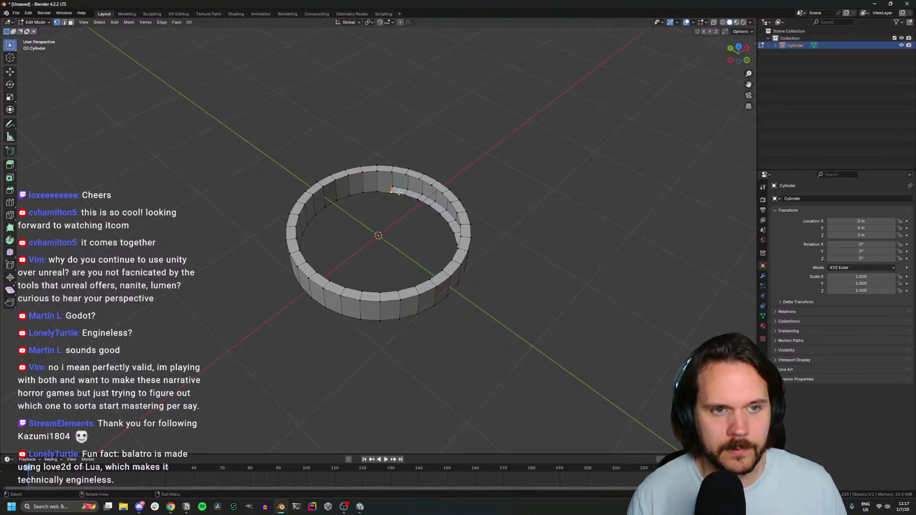
pyautogui.click(391, 192)
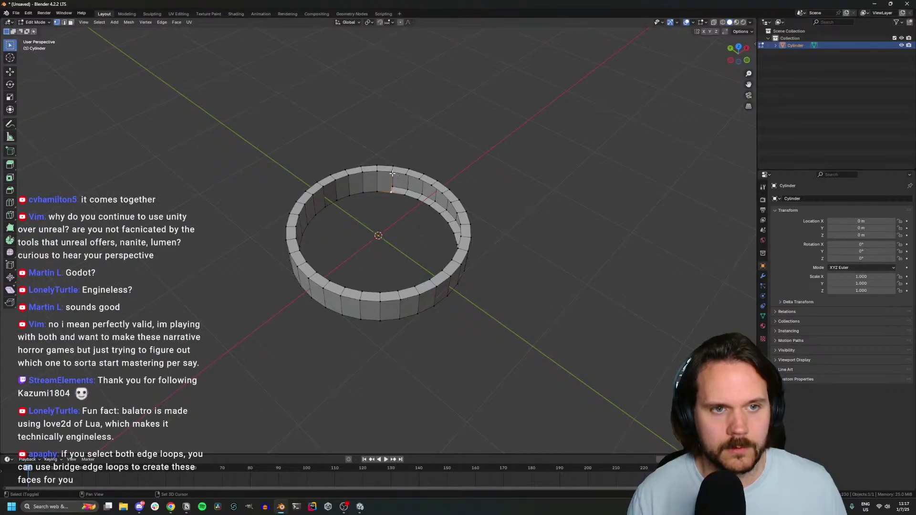
pyautogui.keyDown('shift'); pyautogui.click(392, 171); pyautogui.keyUp('shift')
pyautogui.keyDown('shift'); pyautogui.click(407, 175); pyautogui.keyUp('shift')
pyautogui.keyDown('shift'); pyautogui.click(405, 192); pyautogui.keyUp('shift')
pyautogui.press('f')
pyautogui.click(405, 193)
pyautogui.keyDown('shift'); pyautogui.click(421, 180); pyautogui.keyUp('shift')
pyautogui.press('f')
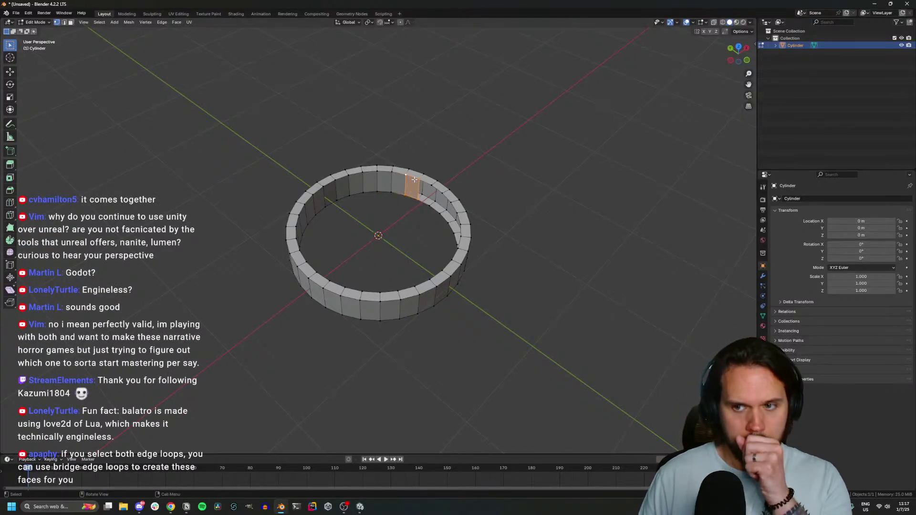
pyautogui.moveTo(415, 182); pyautogui.dragTo(416, 178, button='middle')
# Select the loop of hand-filled faces on the ring's inner wall and delete them
pyautogui.press('3')
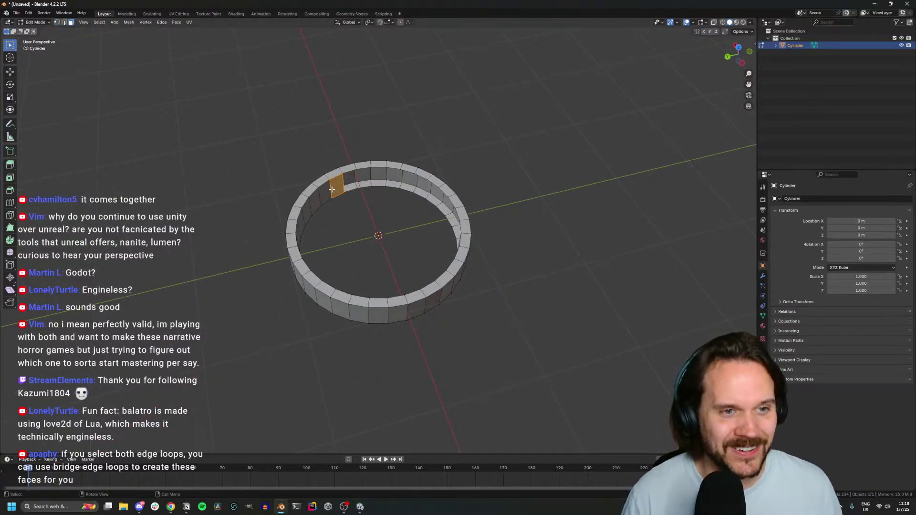
pyautogui.keyDown('alt'); pyautogui.click(334, 190); pyautogui.keyUp('alt')
pyautogui.press('x')
pyautogui.click(332, 190)
# Select the upper and lower inner edge loops and connect them with Bridge Edge Loops
pyautogui.press('2')
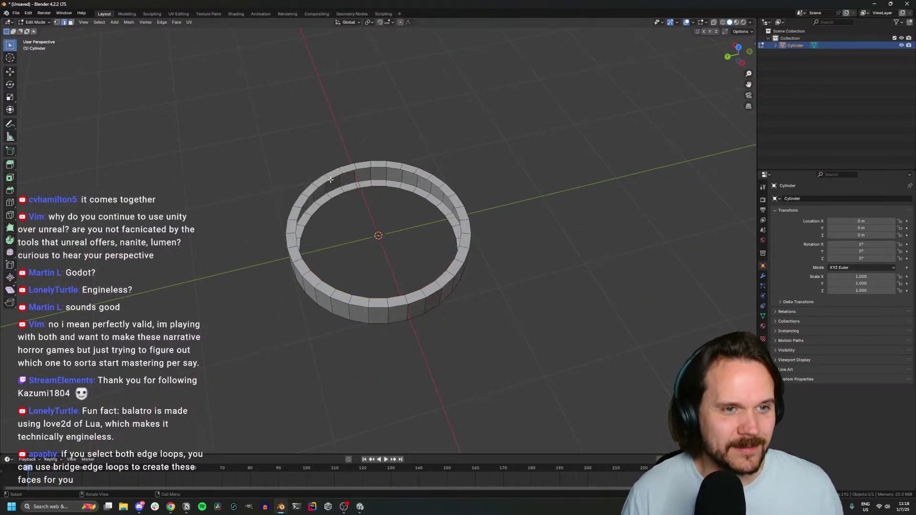
pyautogui.keyDown('alt'); pyautogui.click(340, 197); pyautogui.keyUp('alt')
pyautogui.keyDown('alt'); pyautogui.keyDown('shift'); pyautogui.click(340, 197); pyautogui.keyUp('shift'); pyautogui.keyUp('alt')
pyautogui.hotkey('ctrl', 'e')
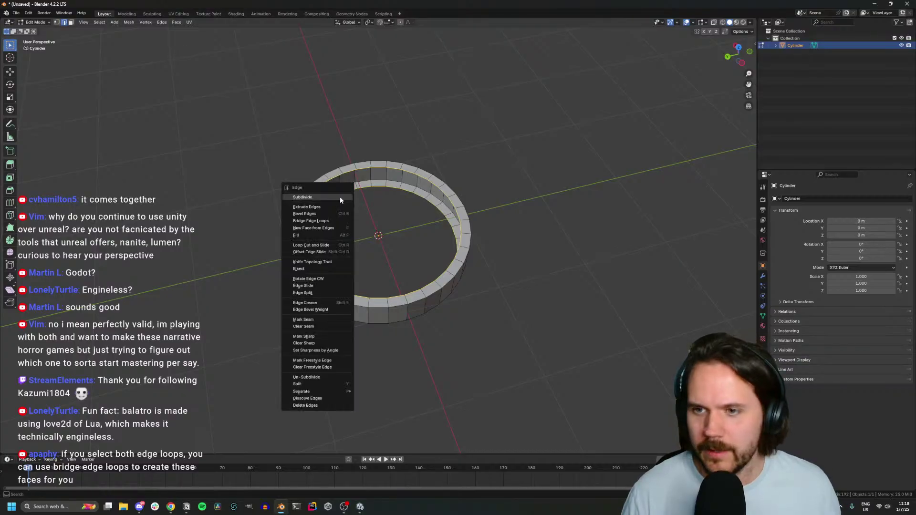
pyautogui.press('Escape')
pyautogui.hotkey('ctrl', 'e')
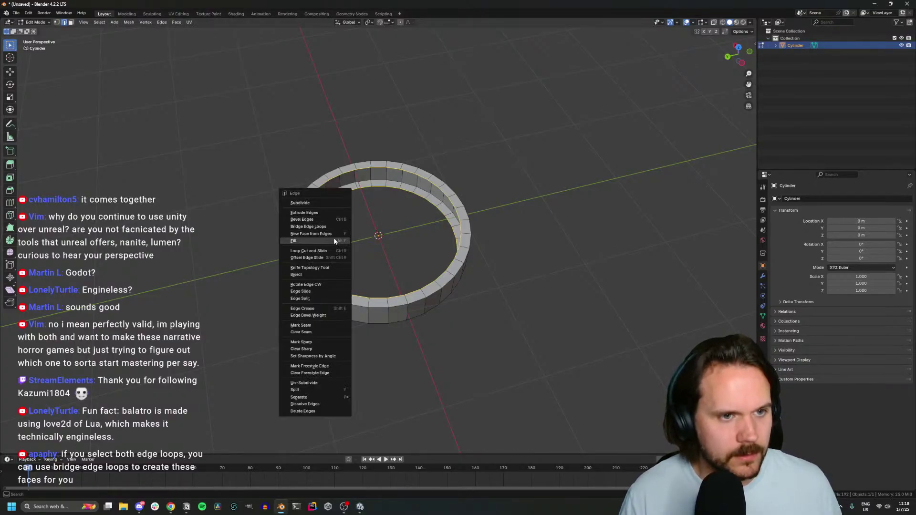
pyautogui.click(332, 227)
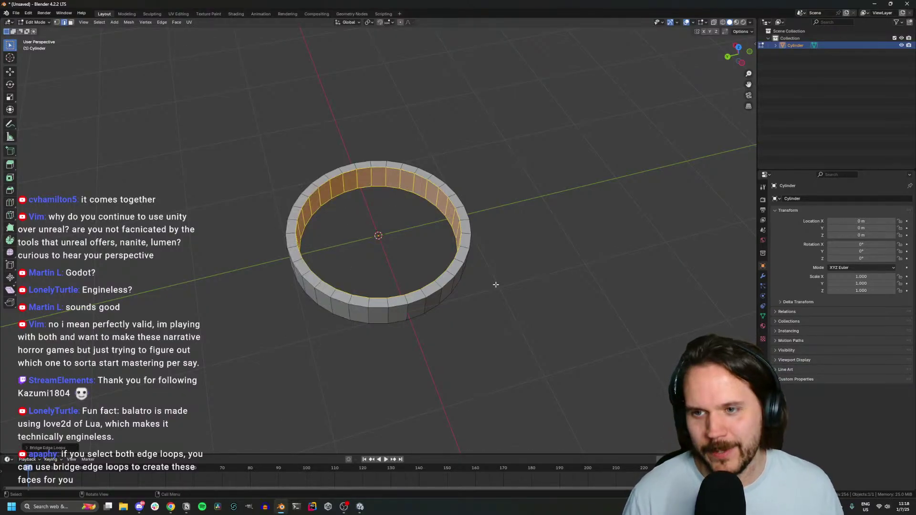
pyautogui.moveTo(485, 285); pyautogui.dragTo(441, 220, button='middle')
pyautogui.press('KP_7')
pyautogui.scroll(2, 397, 277)
pyautogui.scroll(-2, 405, 282)
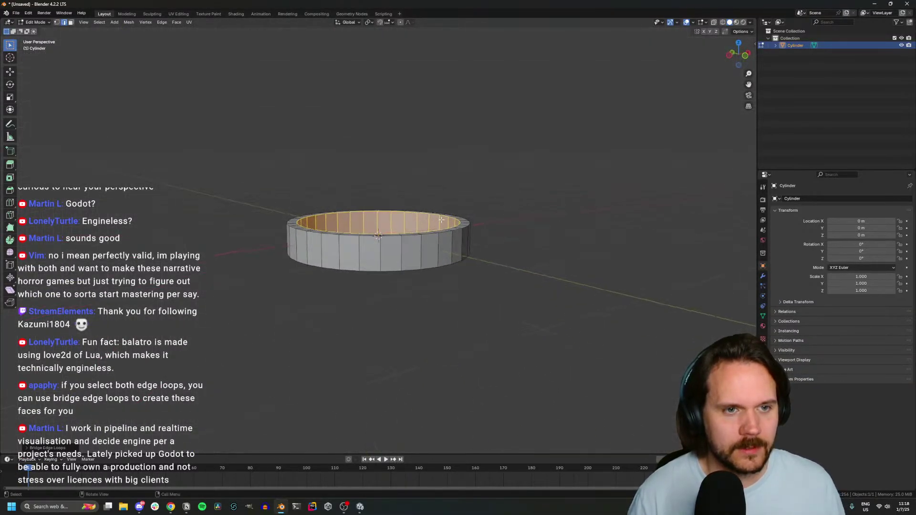
pyautogui.press('a')
# Switch to the browser, examine the embroidery hoop and necklace reference photos, and return to Blender
pyautogui.hotkey('alt', 'Tab')
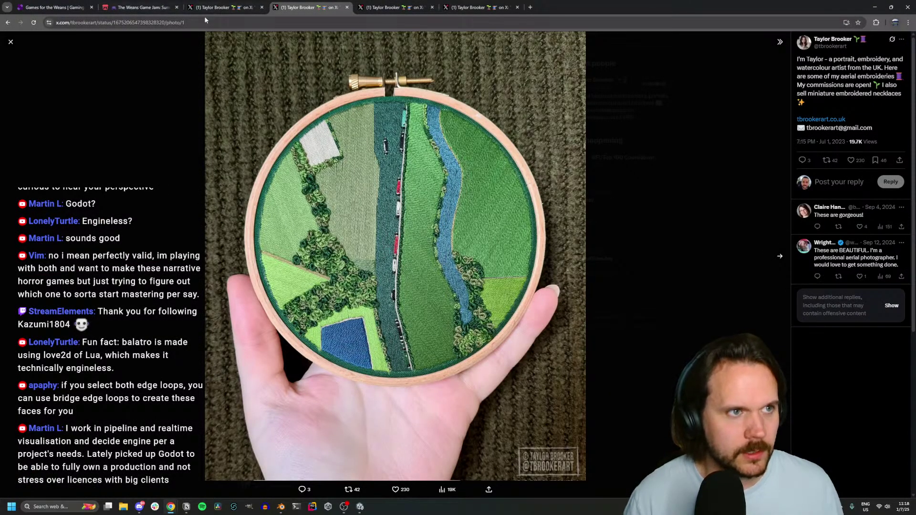
pyautogui.hotkey('ctrl', 'Tab')
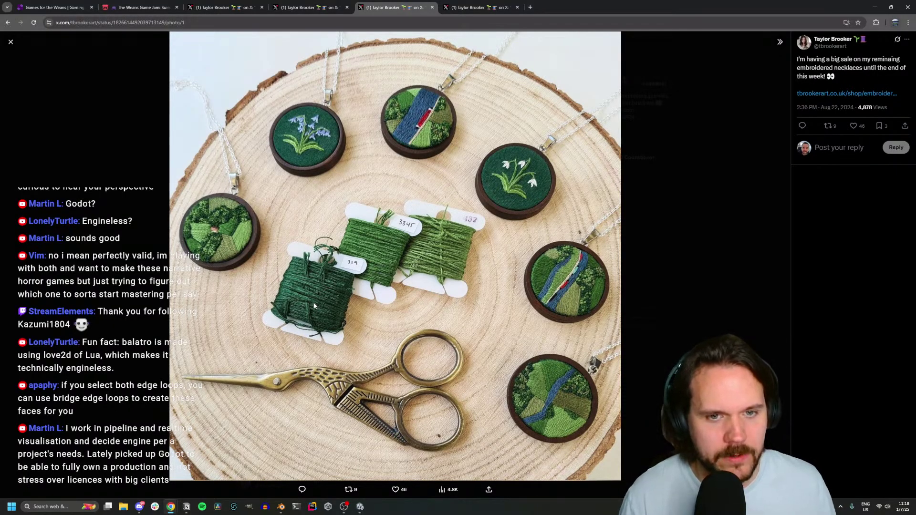
pyautogui.hotkey('alt', 'Tab')
# Select the ring's upper inner edge loop and fill it with a single face
pyautogui.moveTo(425, 169); pyautogui.dragTo(501, 240, button='middle')
pyautogui.press('3')
pyautogui.keyDown('alt'); pyautogui.click(350, 208); pyautogui.keyUp('alt')
pyautogui.press('2')
pyautogui.keyDown('alt'); pyautogui.click(353, 206); pyautogui.keyUp('alt')
pyautogui.press('f')
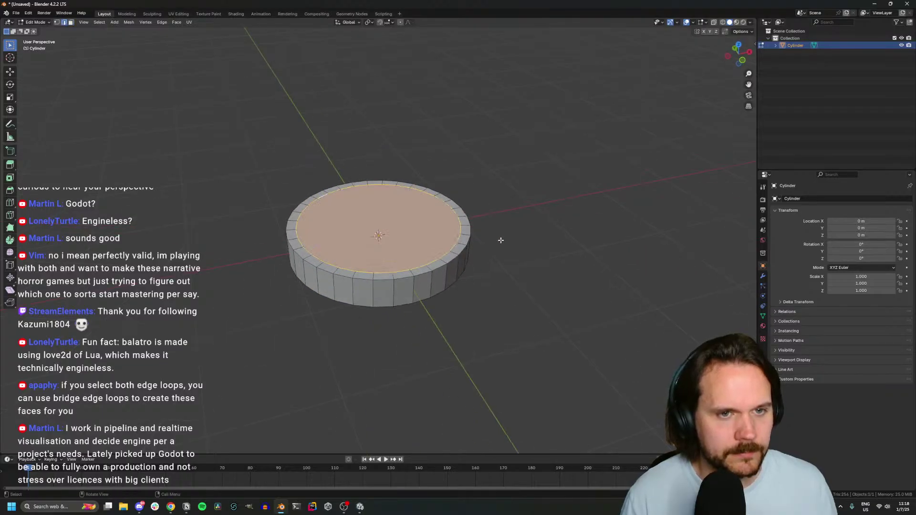
pyautogui.press('KP_7')
pyautogui.rightClick(419, 245)
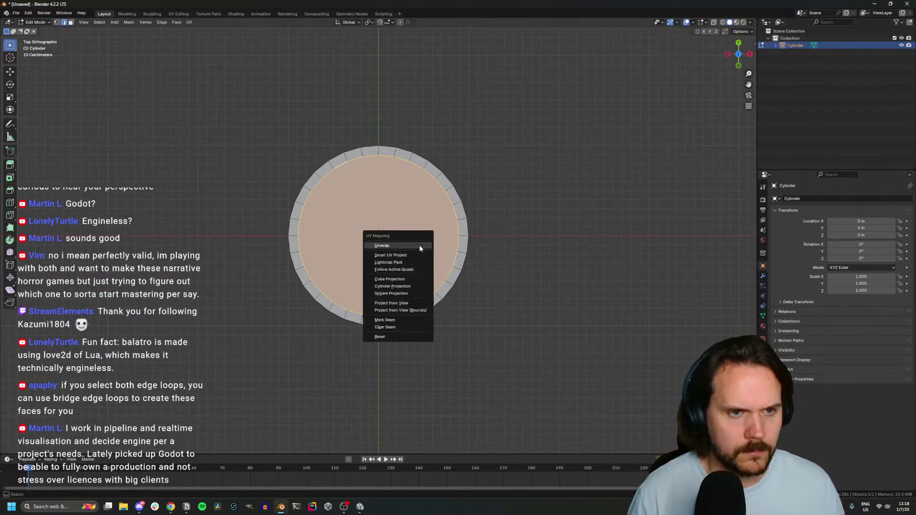
pyautogui.press('Escape')
# Move the filled face along Z to sit slightly below the ring's upper rim, and return to Object Mode
pyautogui.moveTo(419, 245); pyautogui.dragTo(516, 159, button='middle')
pyautogui.press('g')
pyautogui.press('z')
pyautogui.click(471, 152)
pyautogui.scroll(3, 515, 159)
pyautogui.press('Tab')
pyautogui.press('KP_7')
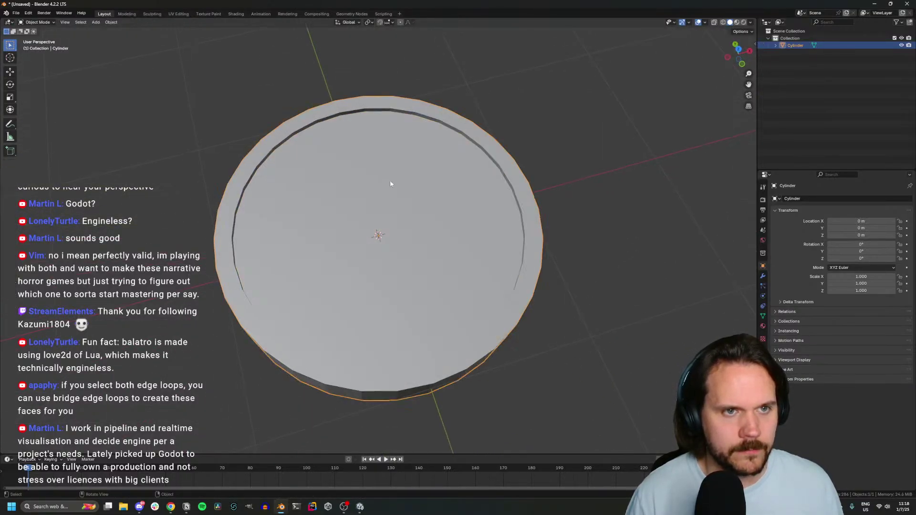
pyautogui.scroll(3, 393, 180)
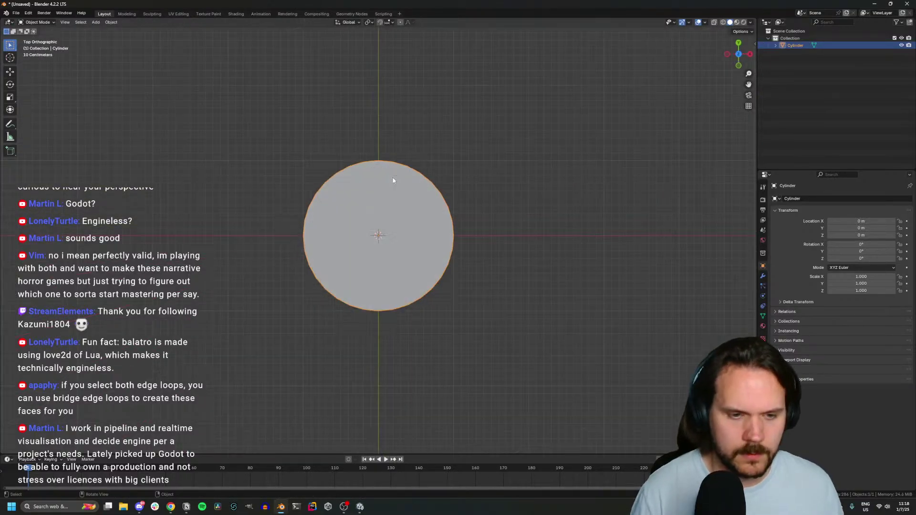
# Switch to Unity, run SampleScene in Play mode, and stop it
pyautogui.click(360, 507)
pyautogui.click(446, 22)
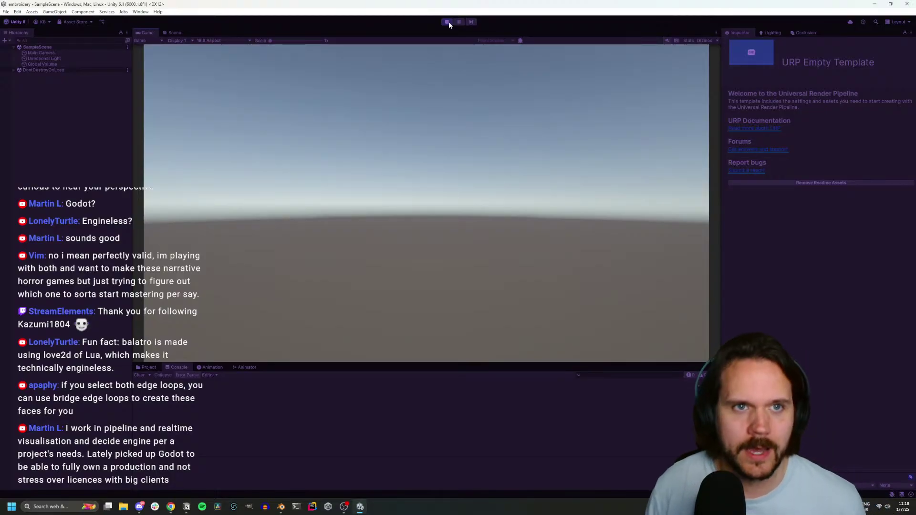
pyautogui.click(447, 22)
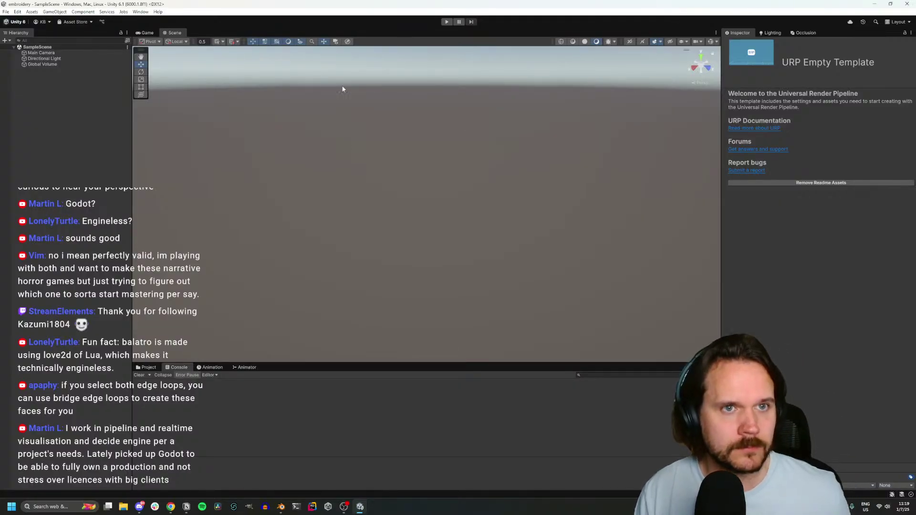
# Switch back to Blender and save the model as Models.blend in the embroidery project's Assets\Rendering folder
pyautogui.click(280, 507)
pyautogui.hotkey('ctrl', 'a')
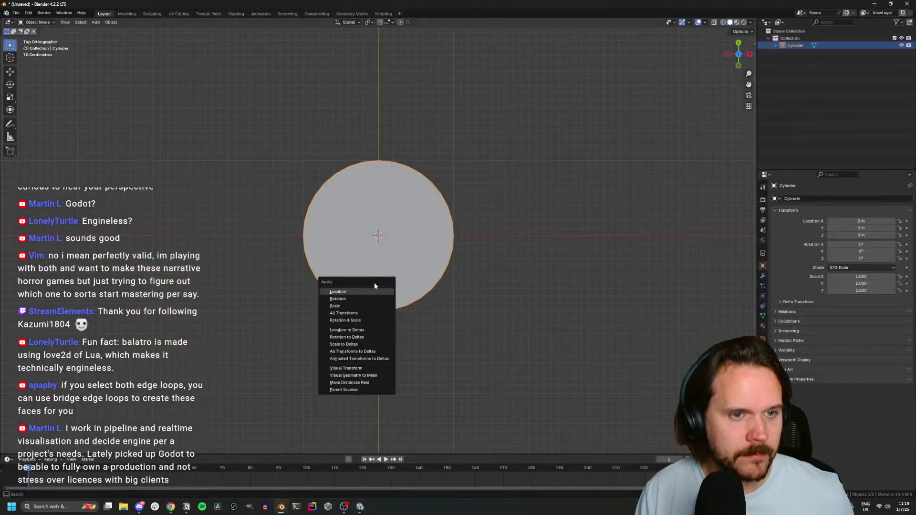
pyautogui.press('Escape')
pyautogui.hotkey('ctrl', 's')
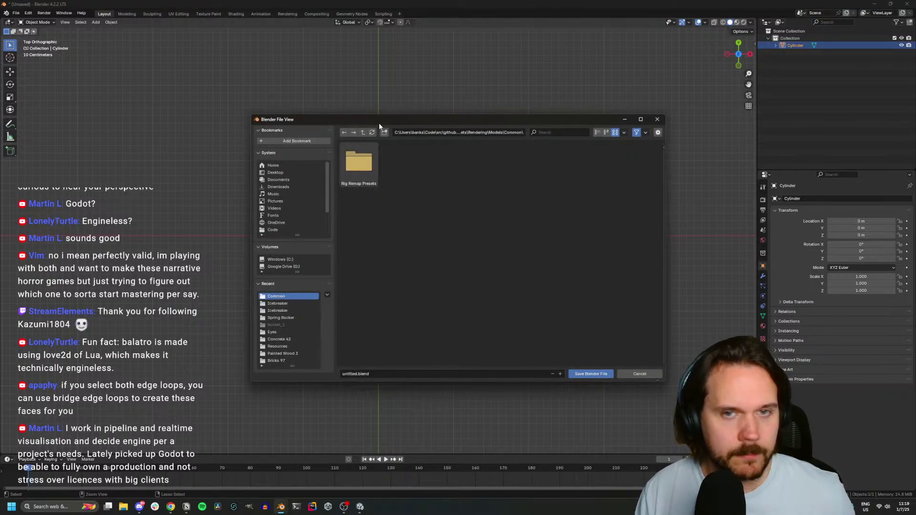
pyautogui.press('Escape')
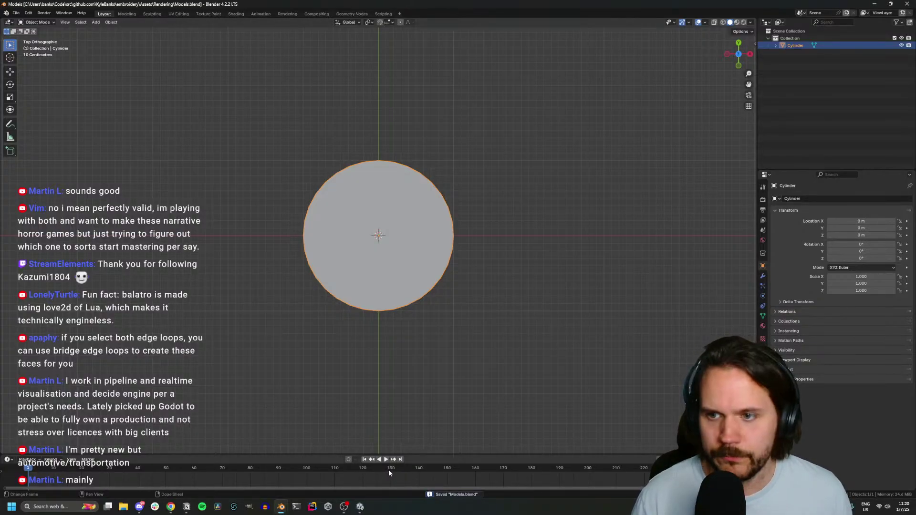
# Switch to Unity and delete the Readme asset and the TutorialInfo folder from the project's Assets
pyautogui.click(360, 506)
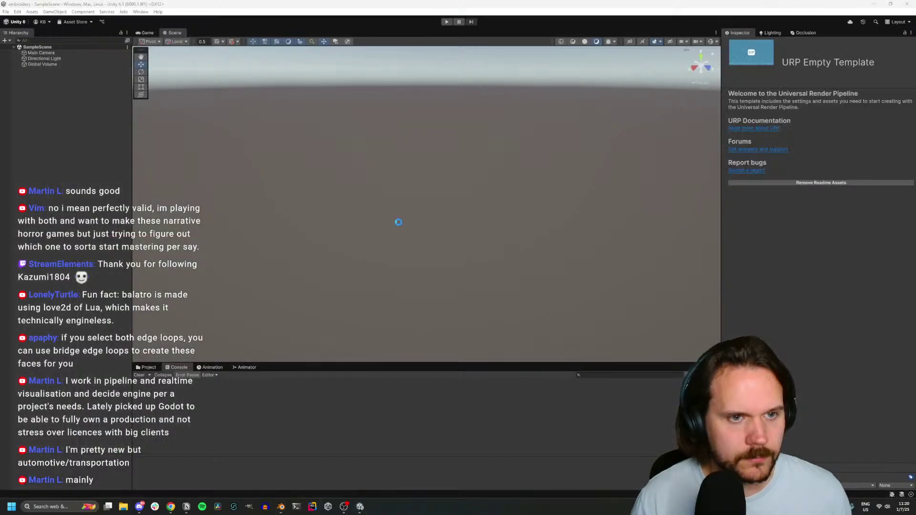
pyautogui.click(149, 367)
pyautogui.click(263, 418)
pyautogui.press('Delete')
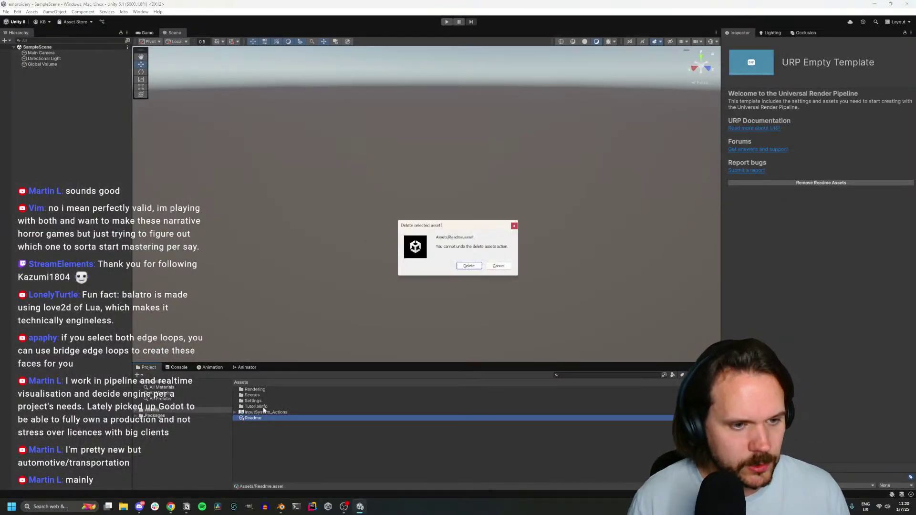
pyautogui.press('Return')
pyautogui.click(277, 409)
pyautogui.press('Delete')
pyautogui.press('Return')
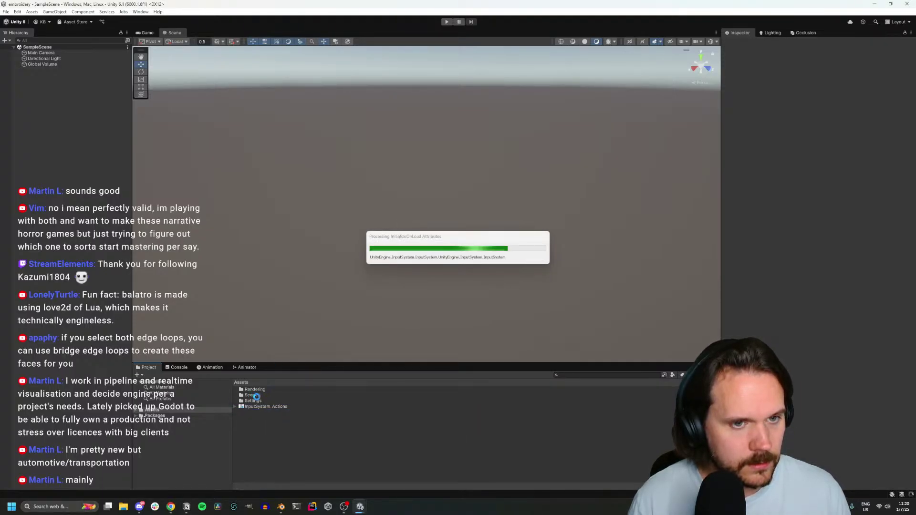
# Set the Player's Scripting Backend to IL2CPP in the Project Settings and close the settings window
pyautogui.click(17, 11)
pyautogui.click(33, 213)
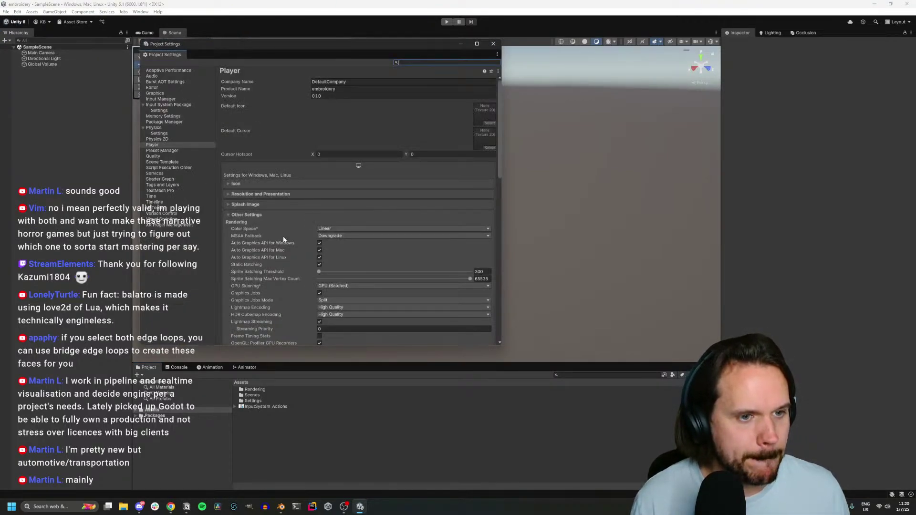
pyautogui.scroll(-10, 282, 236)
pyautogui.click(334, 220)
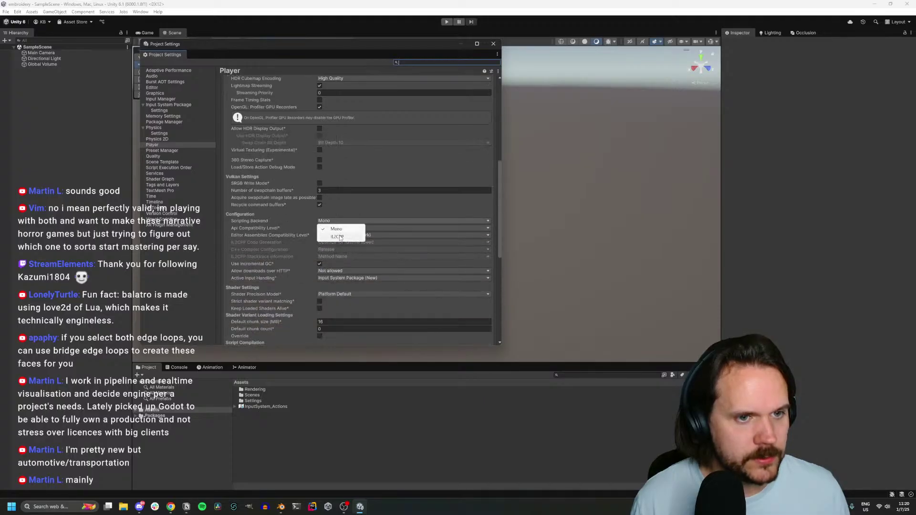
pyautogui.click(337, 237)
pyautogui.scroll(5, 262, 136)
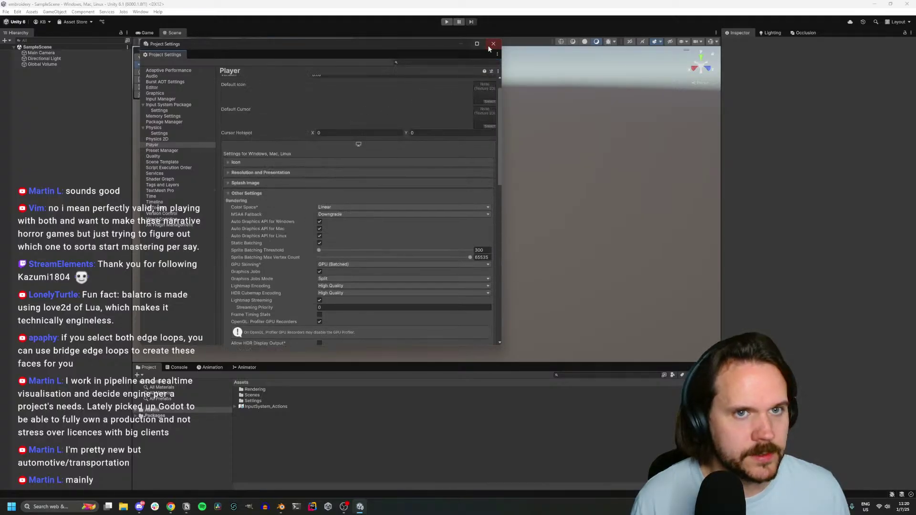
pyautogui.click(492, 44)
pyautogui.click(17, 12)
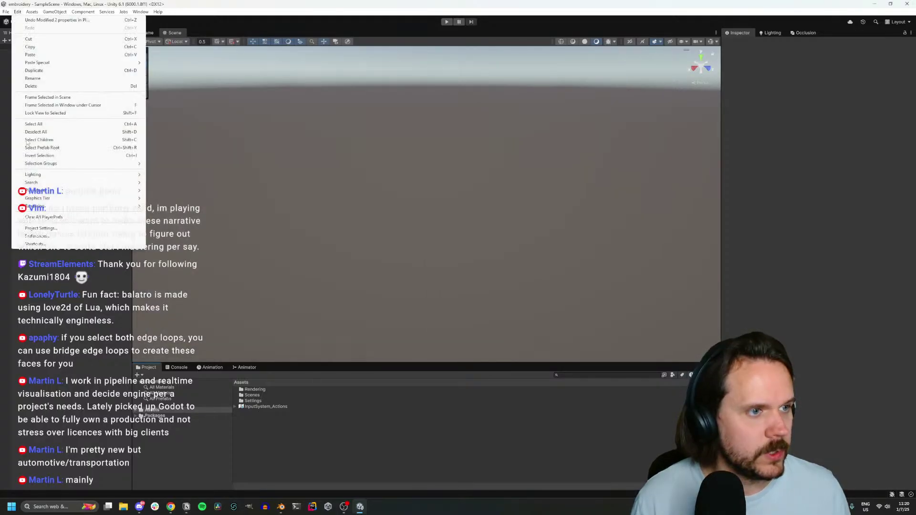
pyautogui.click(47, 236)
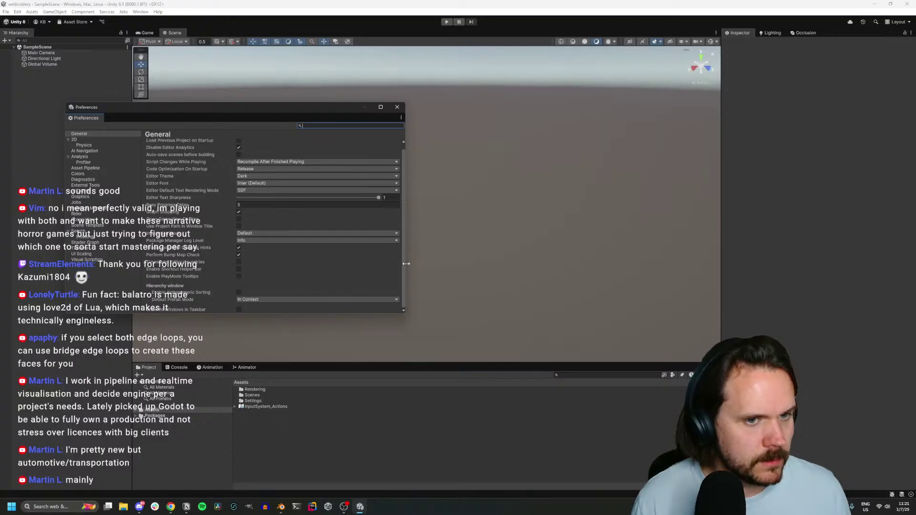
pyautogui.scroll(1, 403, 211)
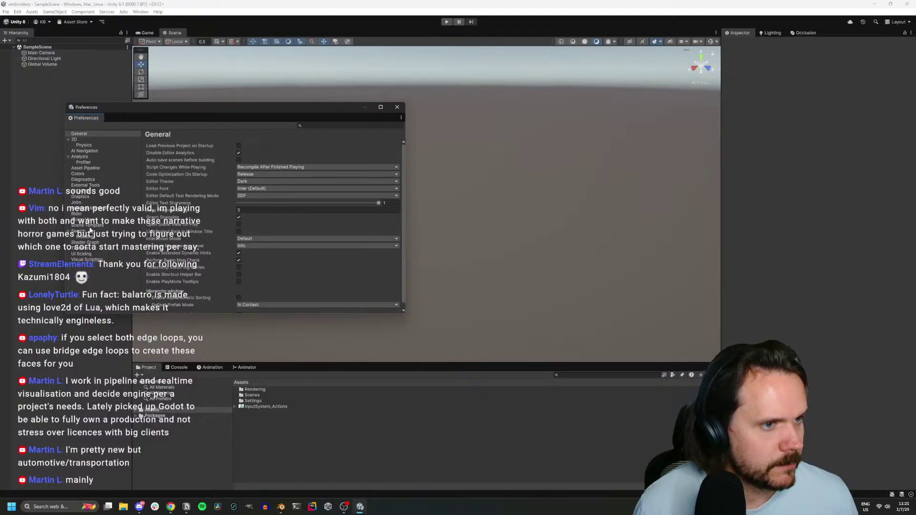
pyautogui.click(18, 12)
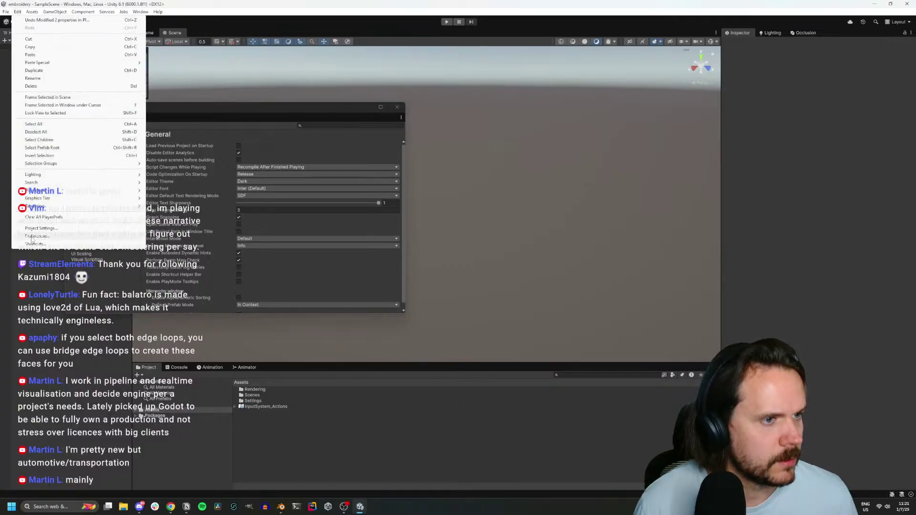
pyautogui.click(32, 237)
# Set the project's Editor option for entering Play Mode to Reload Scene only, and close the Project Settings and Preferences windows
pyautogui.click(18, 12)
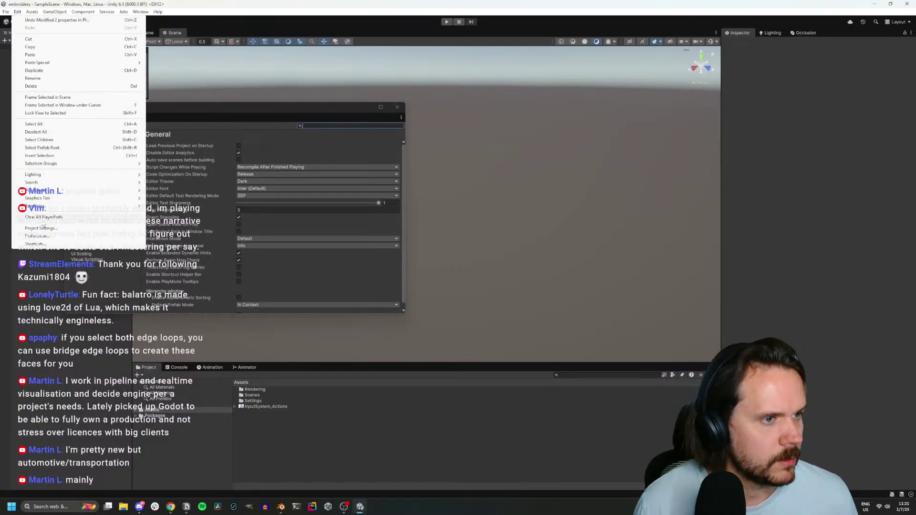
pyautogui.click(41, 228)
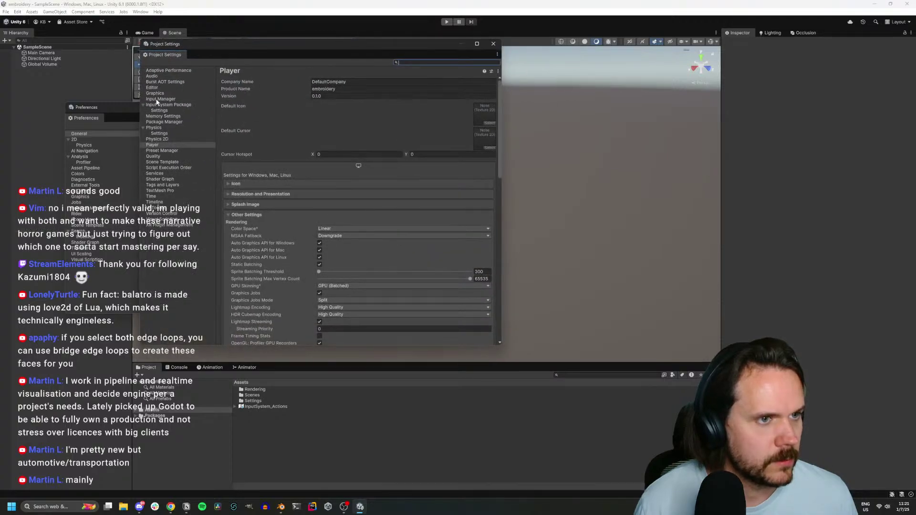
pyautogui.click(152, 87)
pyautogui.scroll(-5, 331, 278)
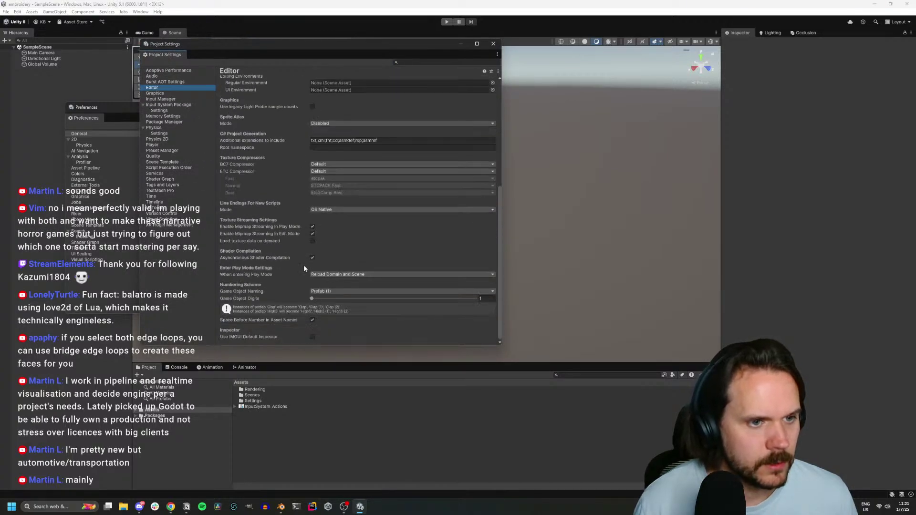
pyautogui.click(330, 274)
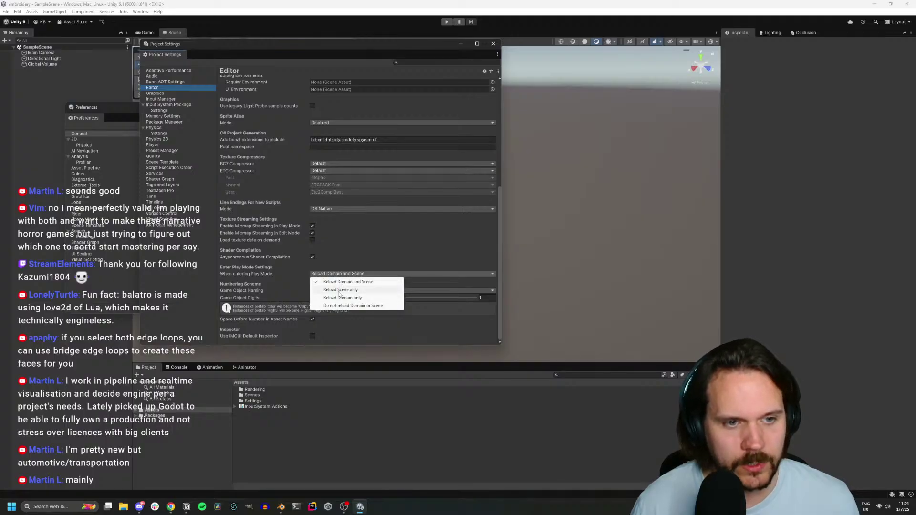
pyautogui.click(340, 290)
pyautogui.click(493, 43)
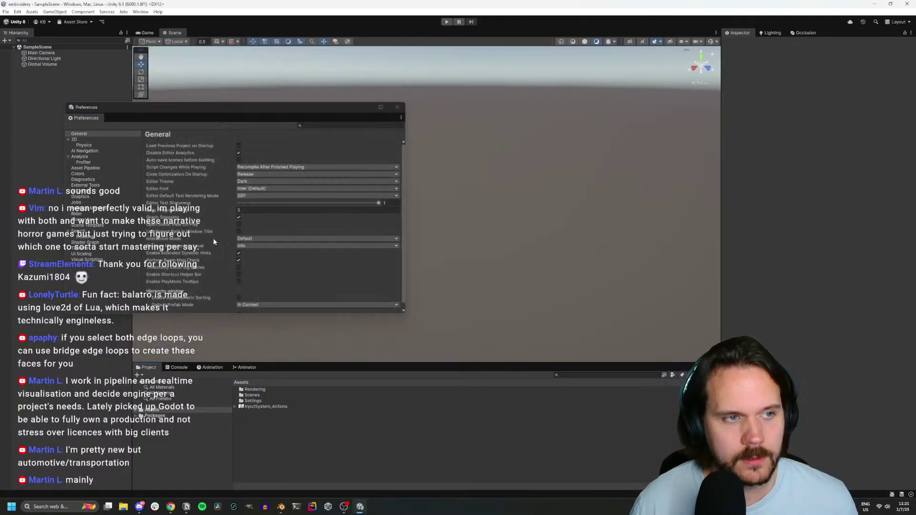
pyautogui.click(397, 108)
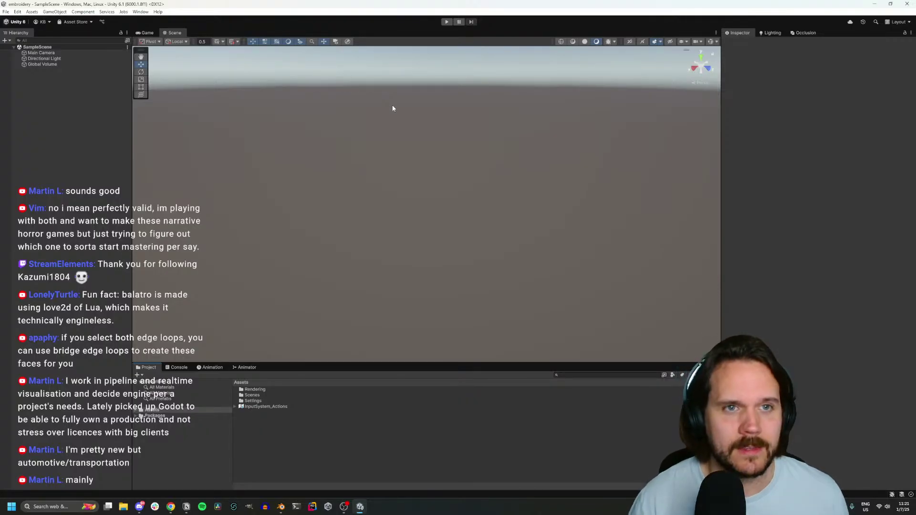
# Add the Models asset from the Rendering folder to SampleScene and view the hoop from above and below
pyautogui.doubleClick(266, 389)
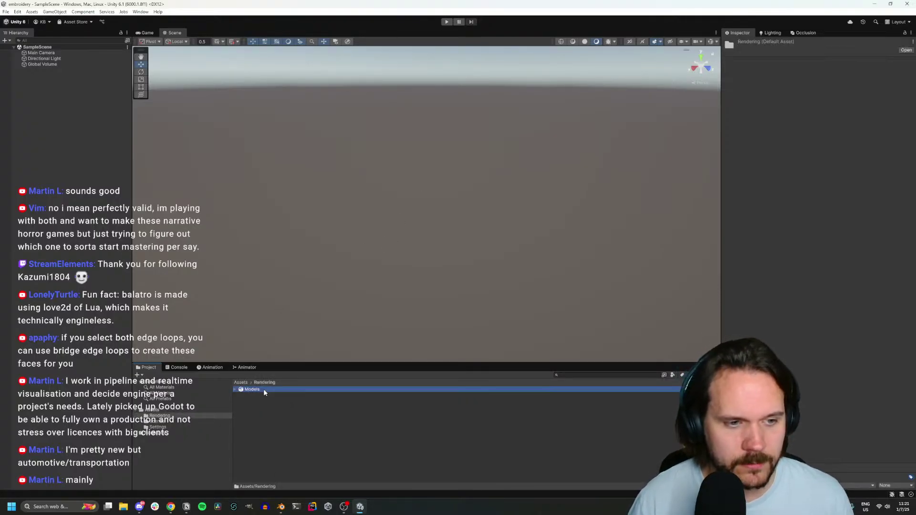
pyautogui.click(263, 389)
pyautogui.moveTo(32, 148); pyautogui.dragTo(426, 205)
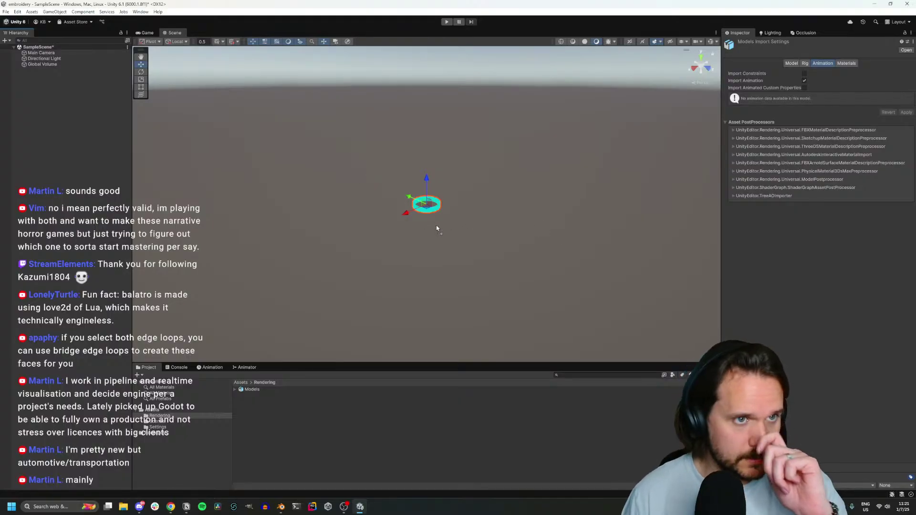
pyautogui.scroll(5, 475, 203)
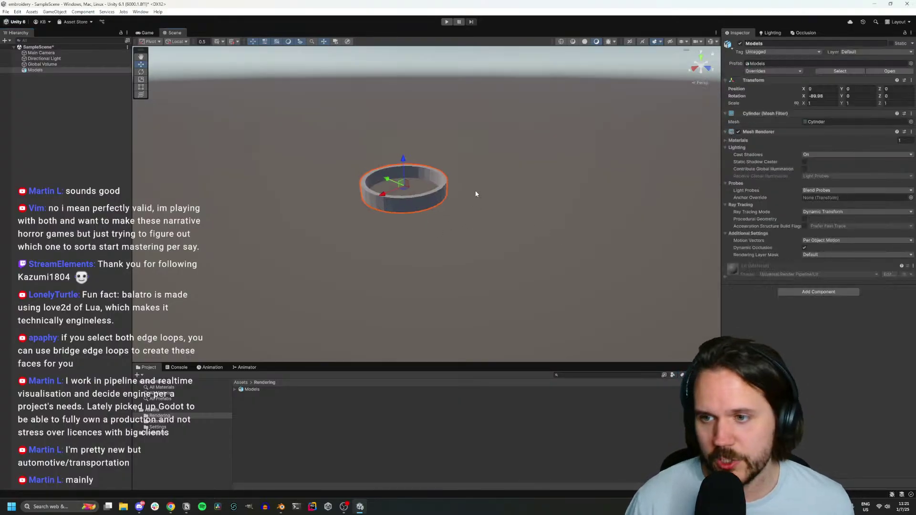
pyautogui.click(698, 70)
pyautogui.click(700, 56)
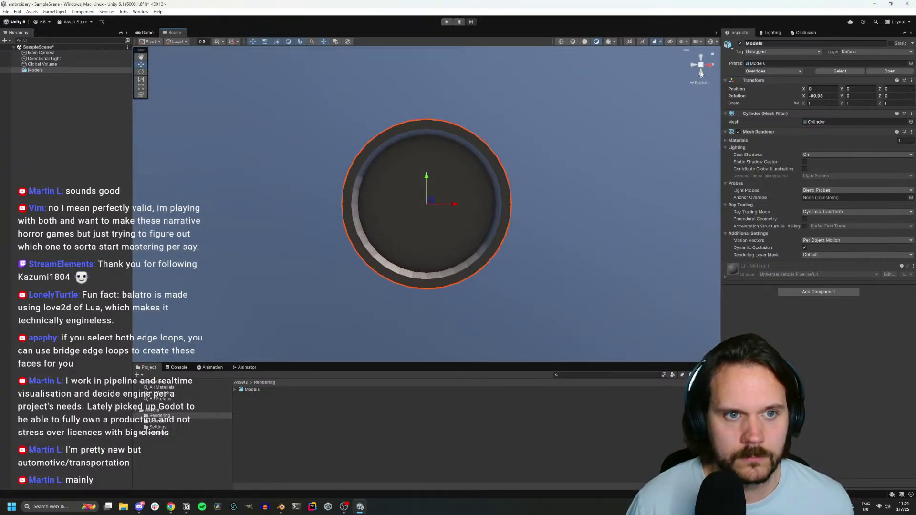
pyautogui.click(700, 59)
# Switch to Blender and add a new material named _Main Material to the cylinder
pyautogui.hotkey('alt', 'Tab')
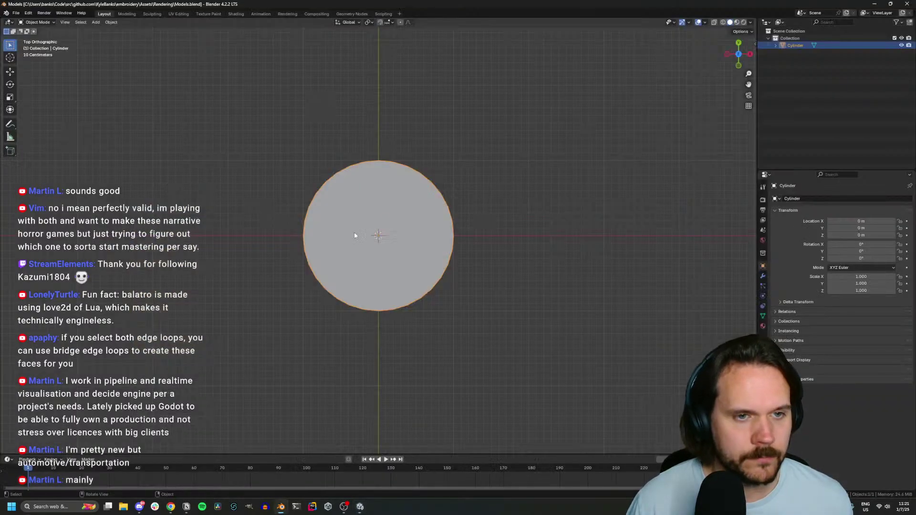
pyautogui.moveTo(354, 232); pyautogui.dragTo(472, 161, button='middle')
pyautogui.scroll(1, 471, 162)
pyautogui.press('Tab')
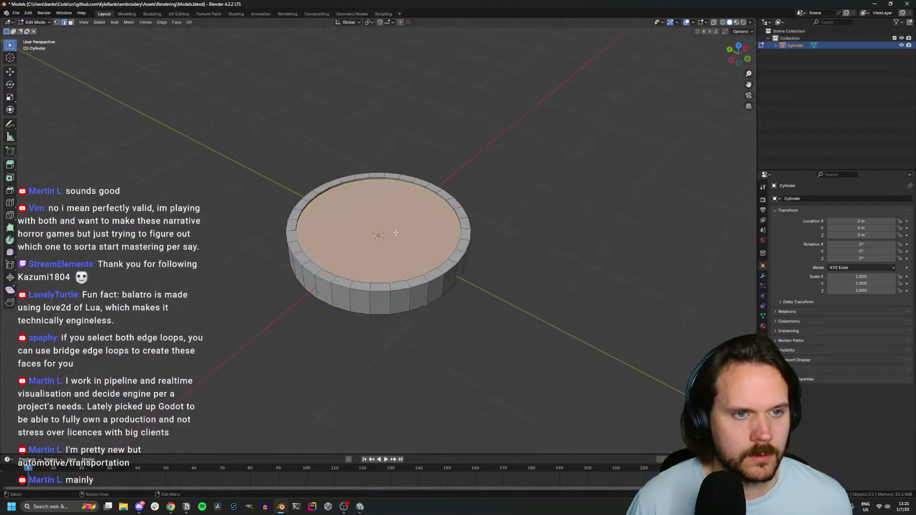
pyautogui.click(763, 326)
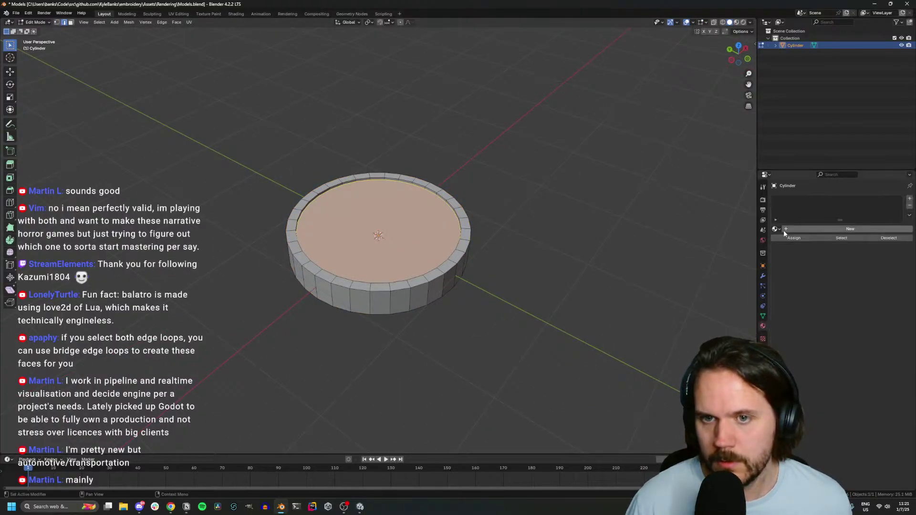
pyautogui.click(783, 230)
pyautogui.doubleClick(803, 200)
pyautogui.write('_Main Material')
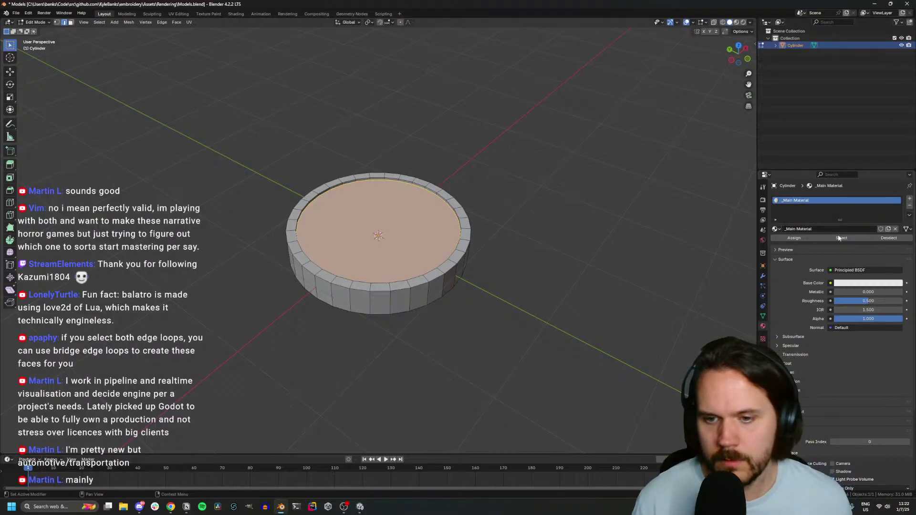
# Enable Camera backface culling for _Main Material and return the ring to Object Mode
pyautogui.scroll(-3, 811, 388)
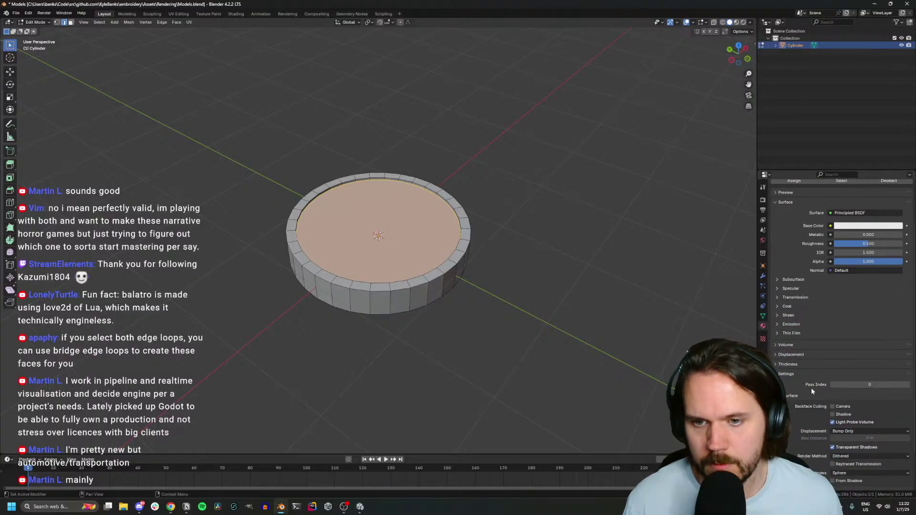
pyautogui.click(514, 371)
pyautogui.click(832, 406)
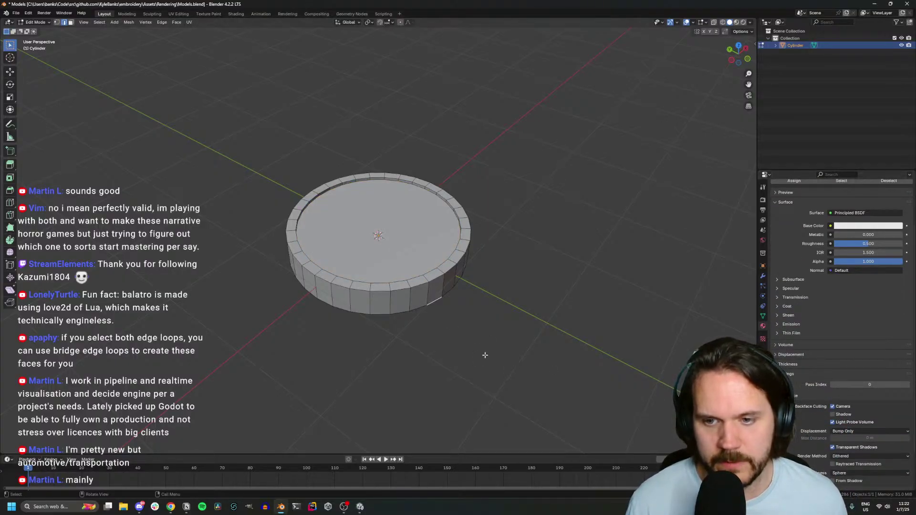
pyautogui.moveTo(485, 350); pyautogui.dragTo(501, 330, button='middle')
pyautogui.press('Tab')
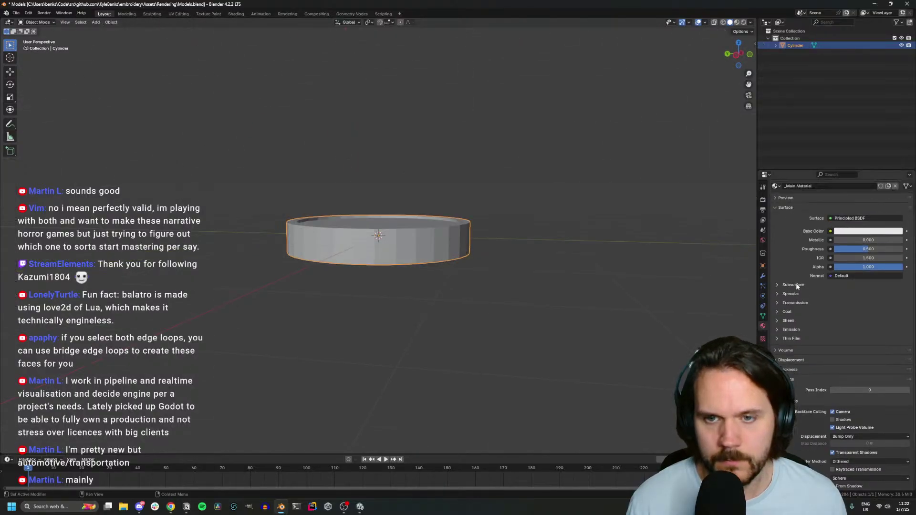
pyautogui.scroll(5, 798, 267)
pyautogui.scroll(-3, 824, 407)
# Raise the circular face along Z to well above the ring, clear the selection and return to Object Mode to view its underside
pyautogui.moveTo(560, 300); pyautogui.dragTo(520, 199, button='middle')
pyautogui.press('Tab')
pyautogui.press('g')
pyautogui.press('z')
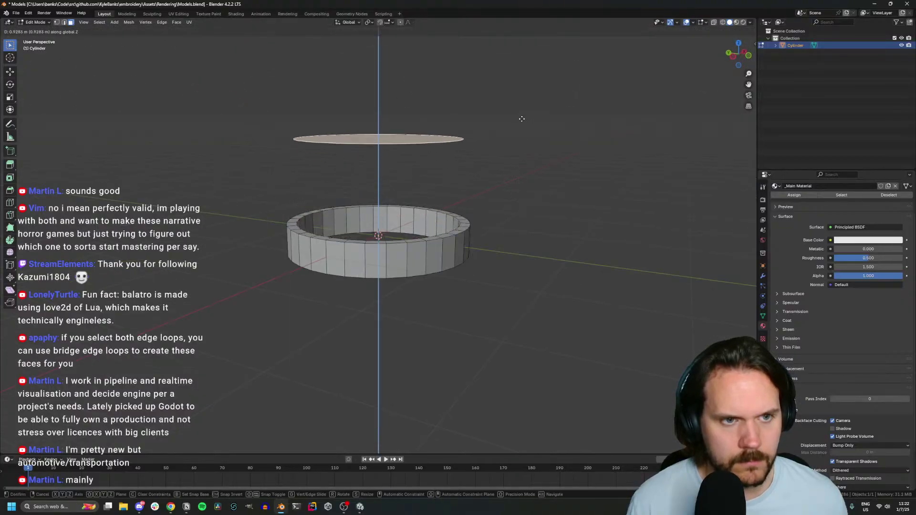
pyautogui.click(530, 134)
pyautogui.moveTo(529, 133); pyautogui.dragTo(575, 256, button='middle')
pyautogui.hotkey('alt', 'a')
pyautogui.press('Tab')
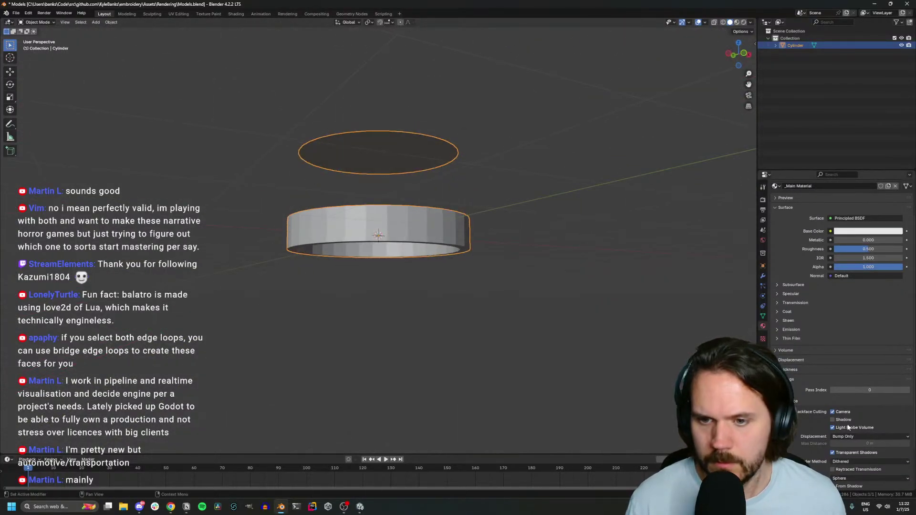
# Enable Shadow backface culling for _Main Material, switch the viewport to Material Preview shading and deselect the object
pyautogui.click(833, 420)
pyautogui.click(736, 22)
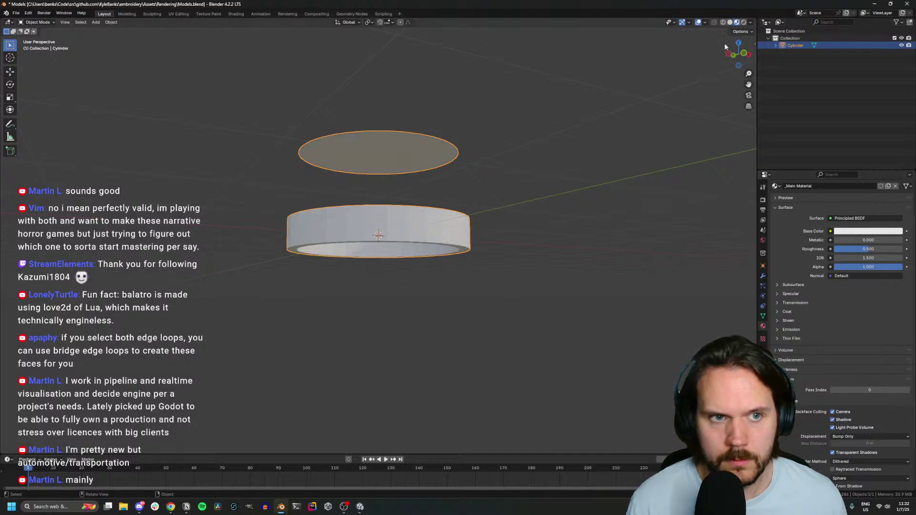
pyautogui.click(571, 128)
pyautogui.moveTo(571, 128); pyautogui.dragTo(403, 158, button='middle')
# Select the raised circular face in Edit Mode and recalculate its normals with the Inside option enabled
pyautogui.press('Tab')
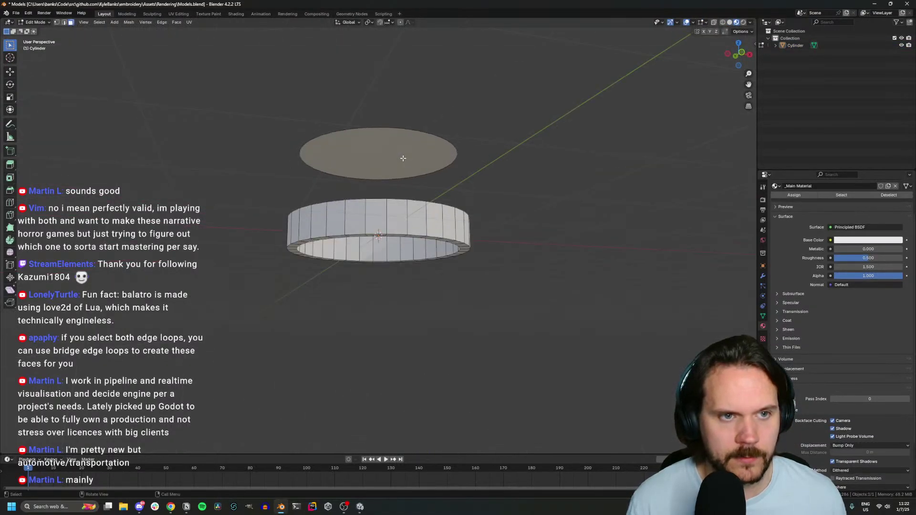
pyautogui.click(403, 158)
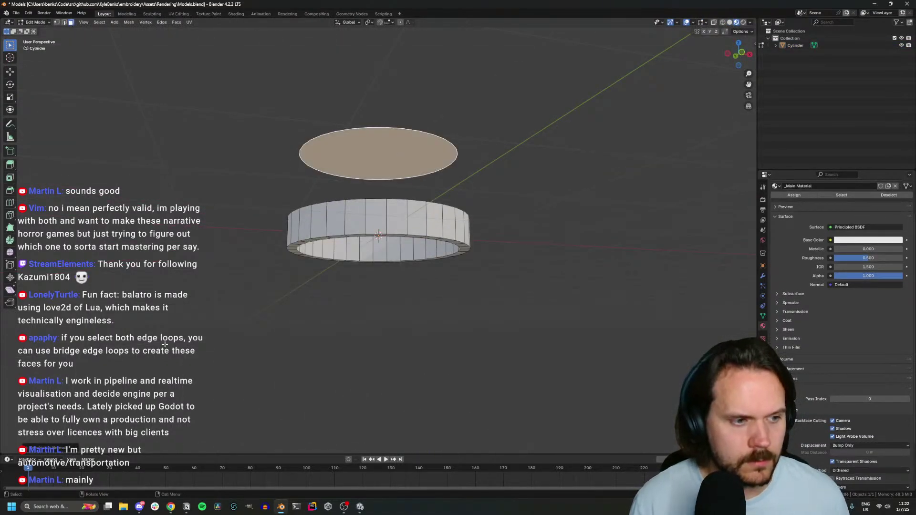
pyautogui.click(67, 448)
# Lower the circular face along Z to sit slightly below the ring's upper rim, and save Models.blend
pyautogui.moveTo(461, 210); pyautogui.dragTo(467, 283, button='middle')
pyautogui.press('g')
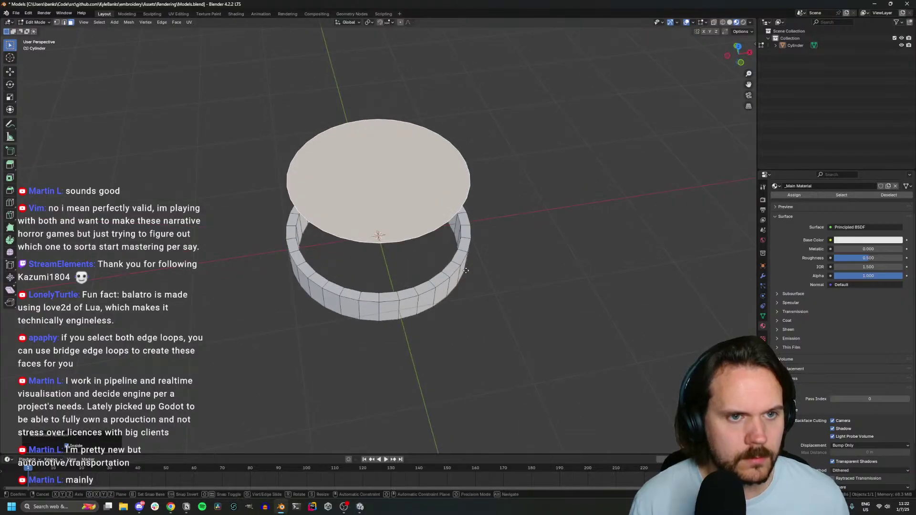
pyautogui.press('z')
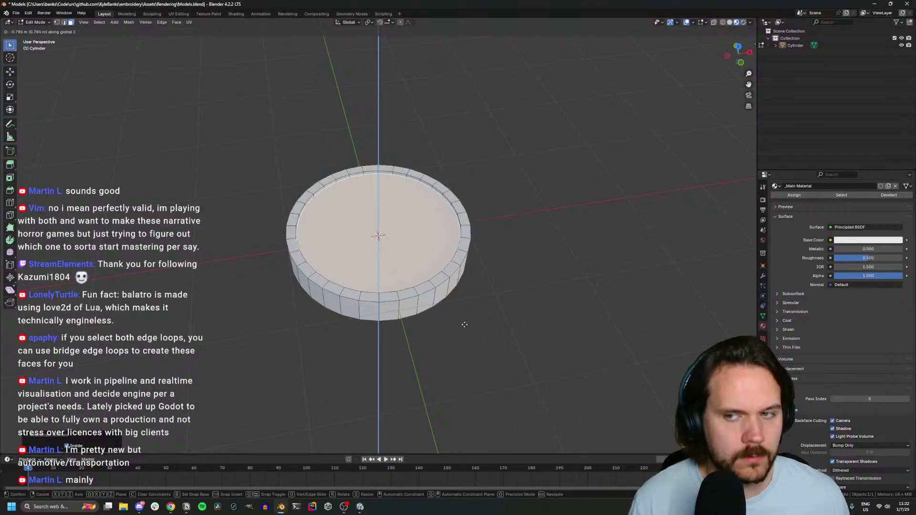
pyautogui.click(466, 330)
pyautogui.moveTo(467, 329); pyautogui.dragTo(487, 296, button='middle')
pyautogui.hotkey('ctrl', 's')
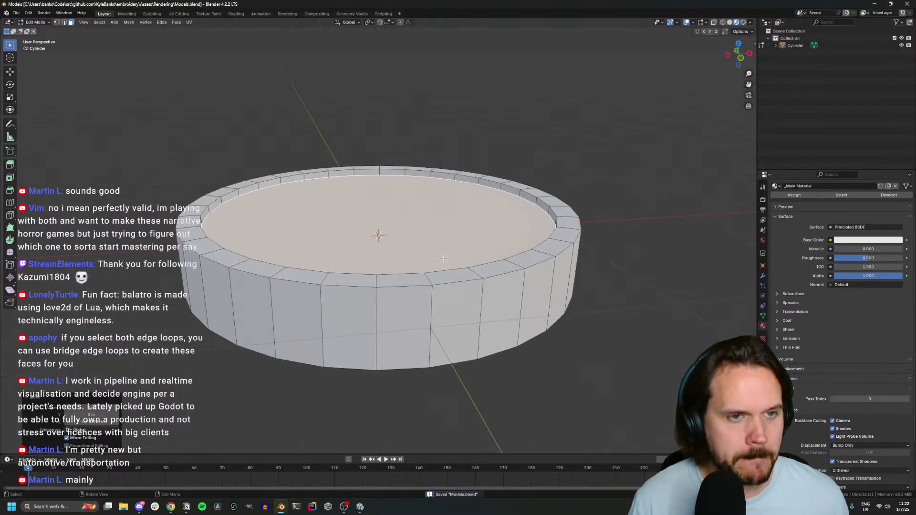
# Return to Object Mode, apply smooth shading to the hoop and save Models.blend
pyautogui.scroll(3, 429, 281)
pyautogui.scroll(-4, 406, 272)
pyautogui.press('Tab')
pyautogui.click(380, 265)
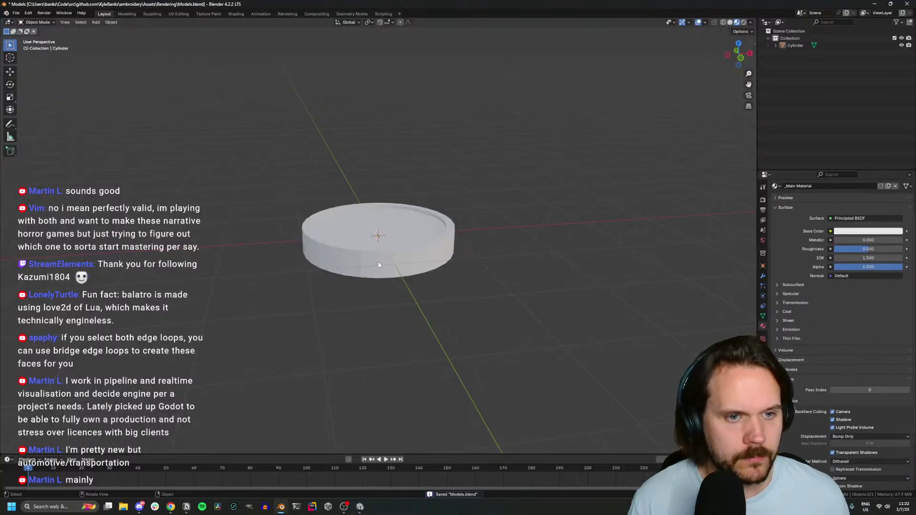
pyautogui.rightClick(380, 264)
pyautogui.click(379, 261)
pyautogui.press('Tab')
pyautogui.moveTo(468, 290); pyautogui.dragTo(417, 319, button='middle')
pyautogui.press('Tab')
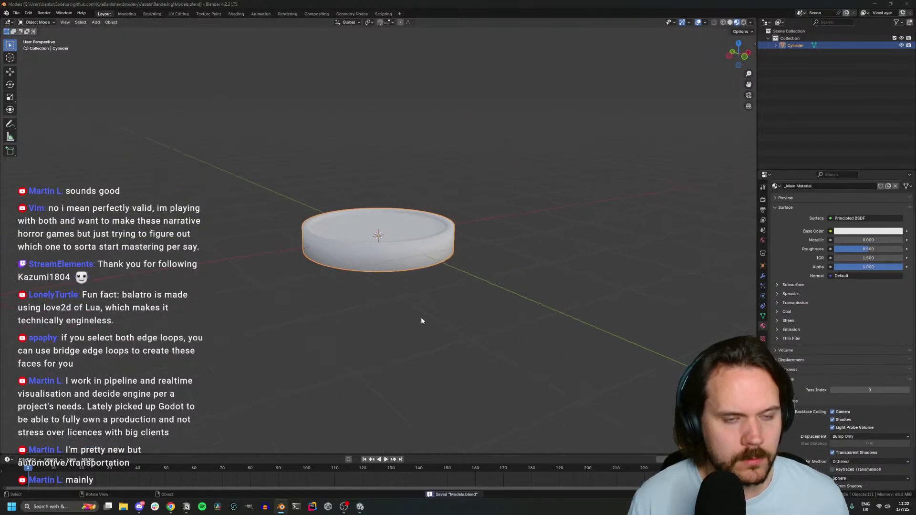
# Switch to Unity and check the updated hoop from above in the Scene view and in the Game view
pyautogui.hotkey('alt', 'Tab')
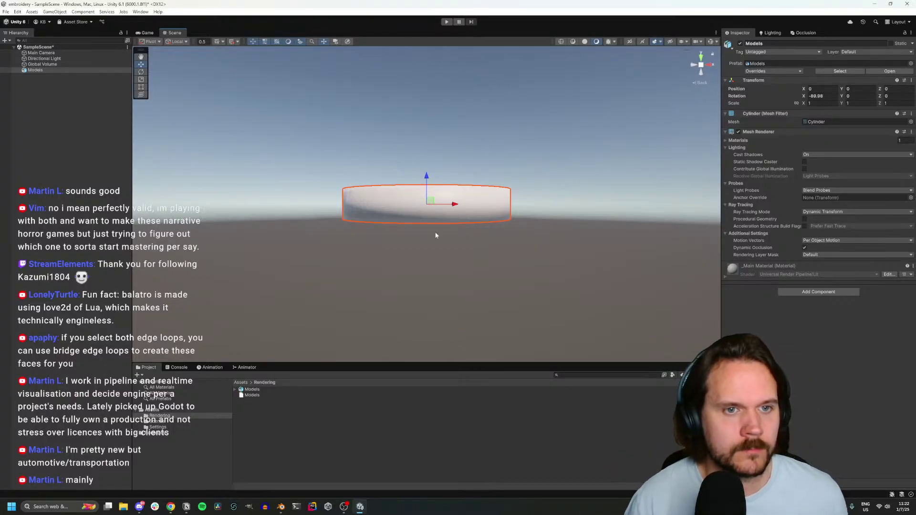
pyautogui.keyDown('alt'); pyautogui.moveTo(436, 235); pyautogui.dragTo(451, 285); pyautogui.keyUp('alt')
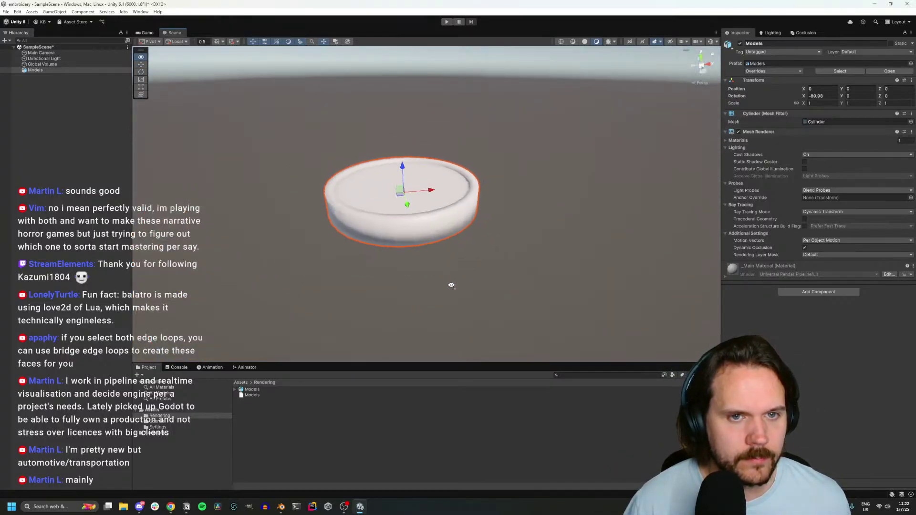
pyautogui.scroll(5, 452, 285)
pyautogui.scroll(-5, 452, 286)
pyautogui.click(145, 33)
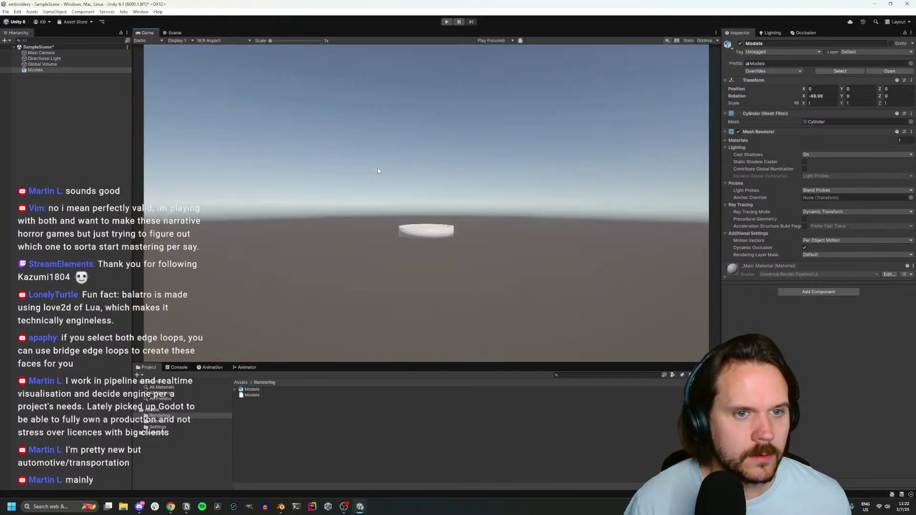
# Align Main Camera with a close Scene view above the hoop and set its rotation to X 90, Y 0
pyautogui.click(41, 52)
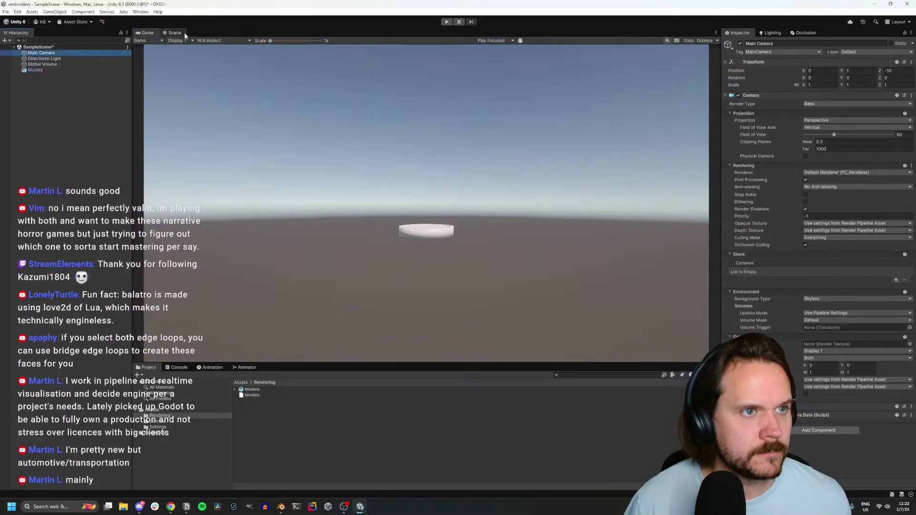
pyautogui.click(174, 32)
pyautogui.hotkey('ctrl', 'shift', 'f')
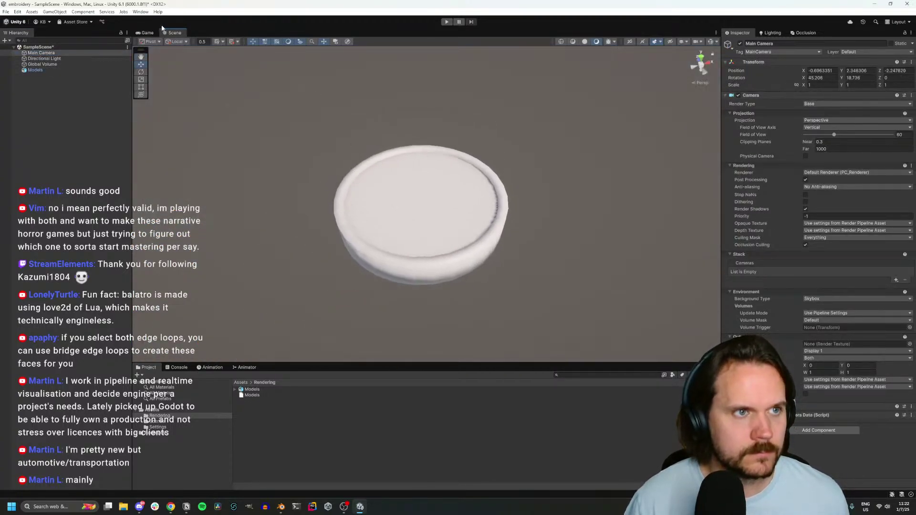
pyautogui.press('w')
pyautogui.moveTo(533, 103); pyautogui.dragTo(559, 133, button='right')
pyautogui.hotkey('ctrl', 'shift', 'f')
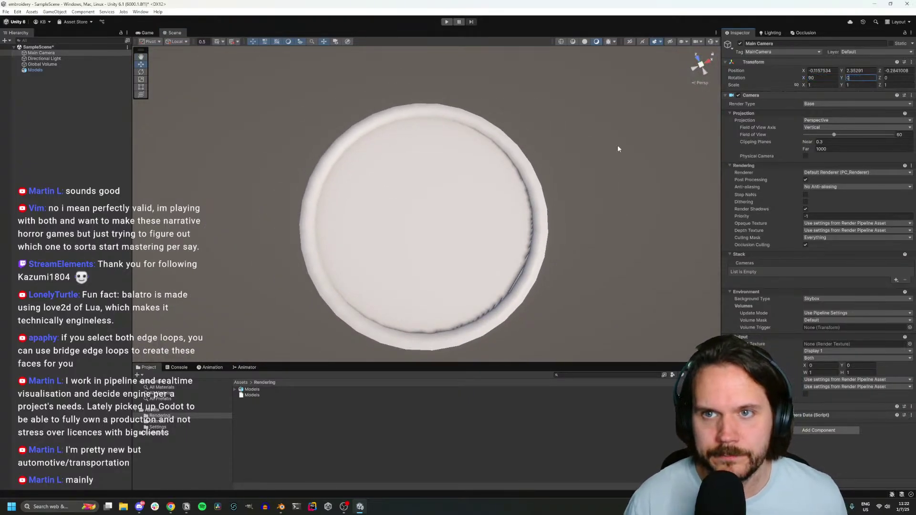
# Run the scene briefly in Play mode, stop it, and dock the Scene view beside the Game view
pyautogui.click(447, 22)
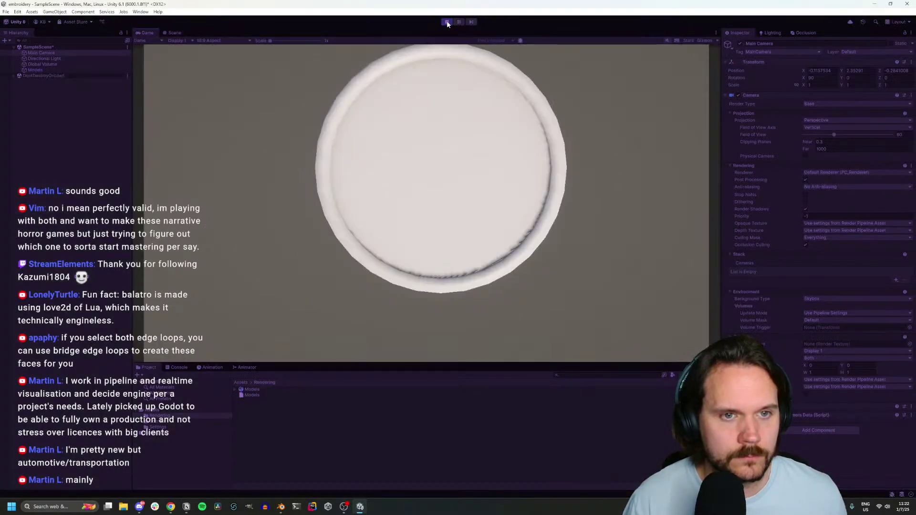
pyautogui.click(447, 22)
pyautogui.moveTo(175, 33); pyautogui.dragTo(487, 216)
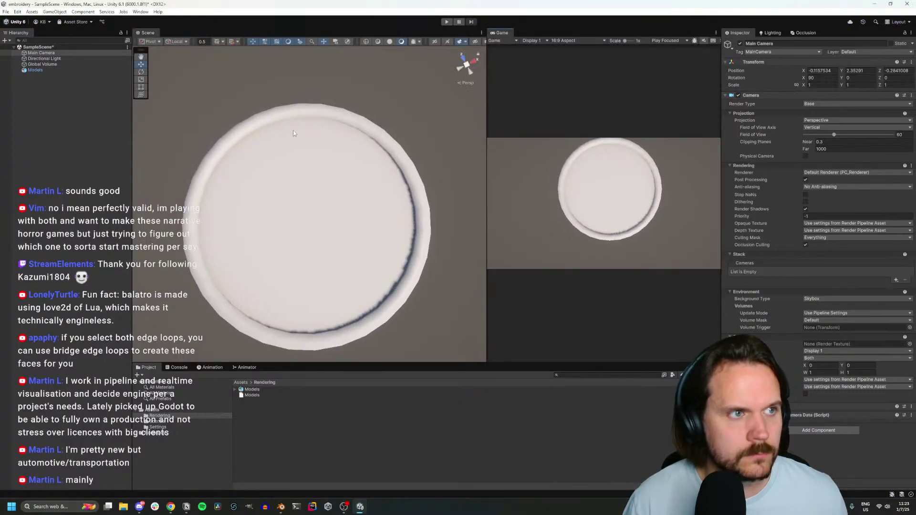
# Move Main Camera to about -0.022 on Z so the hoop sits centred vertically in the Game view
pyautogui.moveTo(325, 162); pyautogui.dragTo(323, 112, button='middle')
pyautogui.scroll(-8, 326, 155)
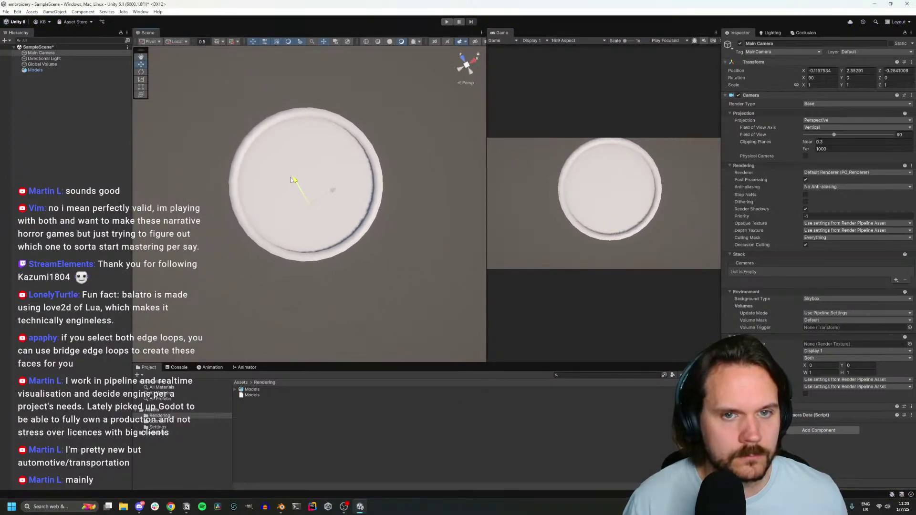
pyautogui.moveTo(297, 181); pyautogui.dragTo(270, 138)
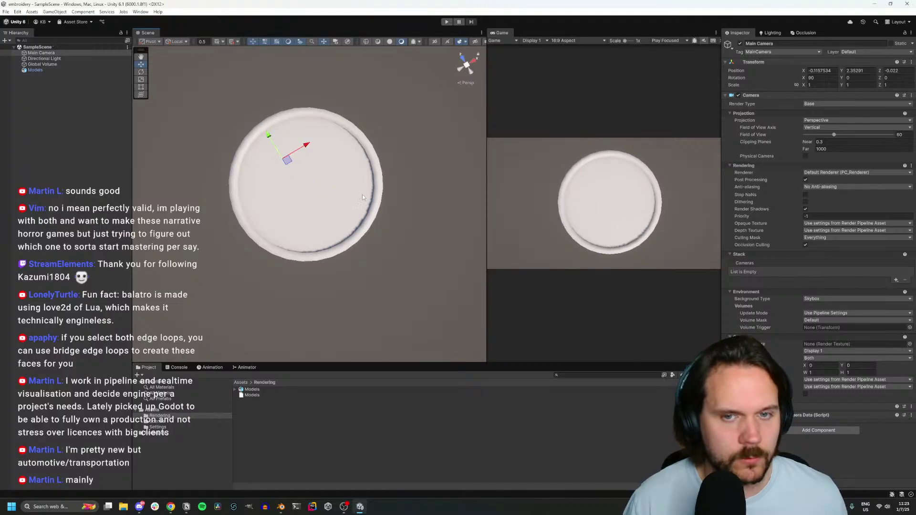
# Switch to Blender, add a plane, scale it up to several times the hoop's width and reselect the hoop
pyautogui.click(281, 507)
pyautogui.moveTo(403, 164); pyautogui.dragTo(380, 197, button='middle')
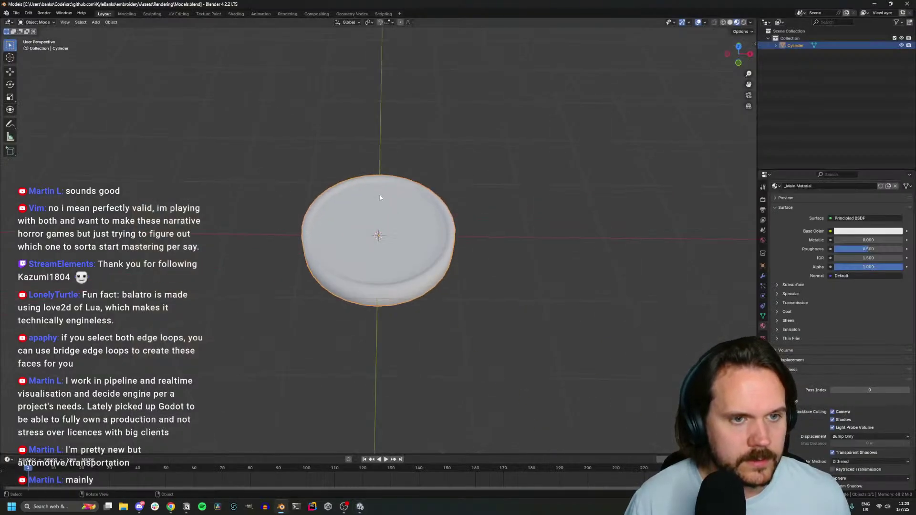
pyautogui.hotkey('shift', 'a')
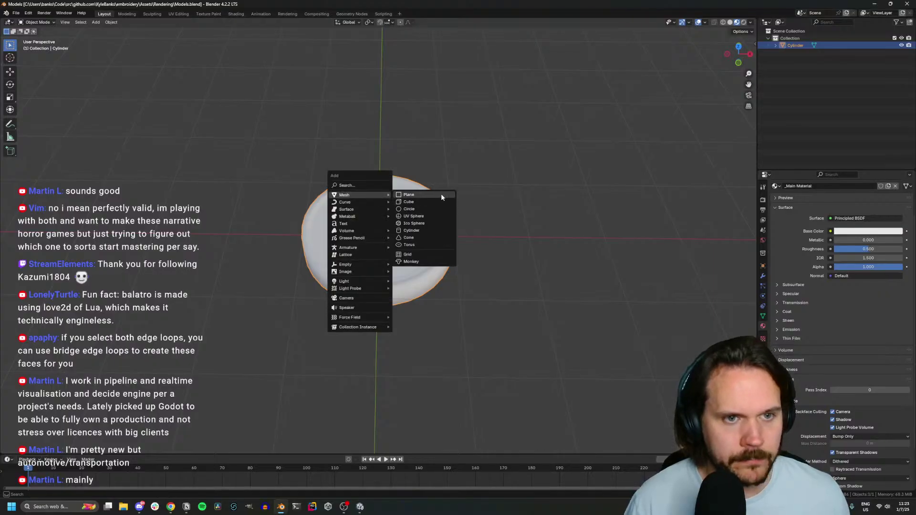
pyautogui.click(404, 193)
pyautogui.press('s')
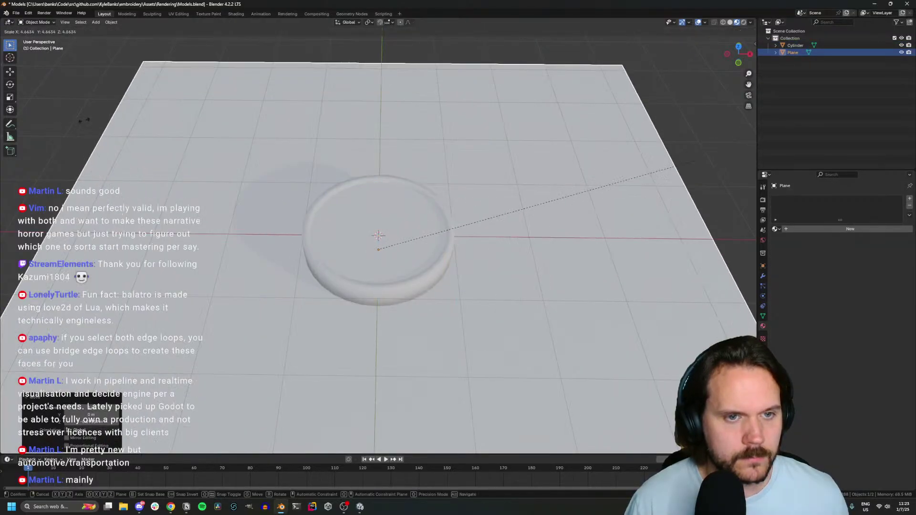
pyautogui.click(147, 115)
pyautogui.press('Tab')
pyautogui.moveTo(266, 127); pyautogui.dragTo(328, 244, button='middle')
pyautogui.press('Tab')
pyautogui.click(347, 264)
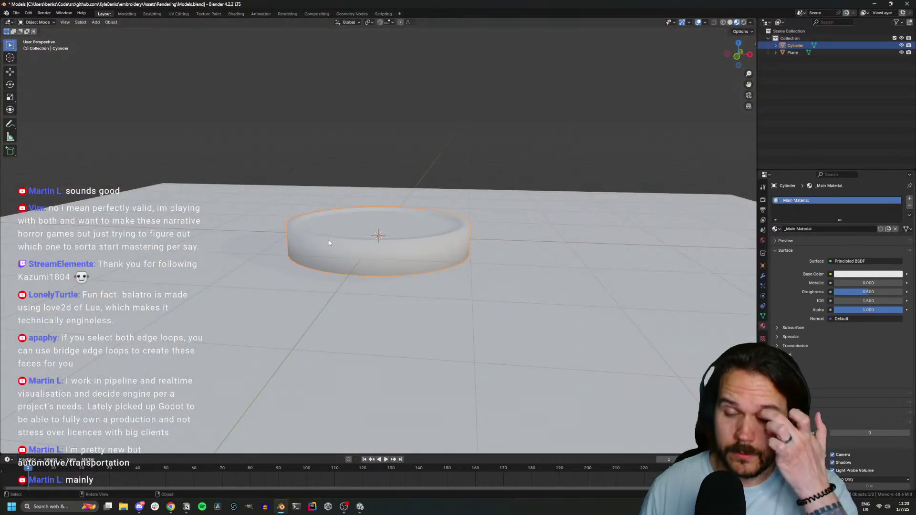
# Switch to Unity, widen the Game view and inspect the hoop up close at a low angle in the Scene view
pyautogui.click(362, 508)
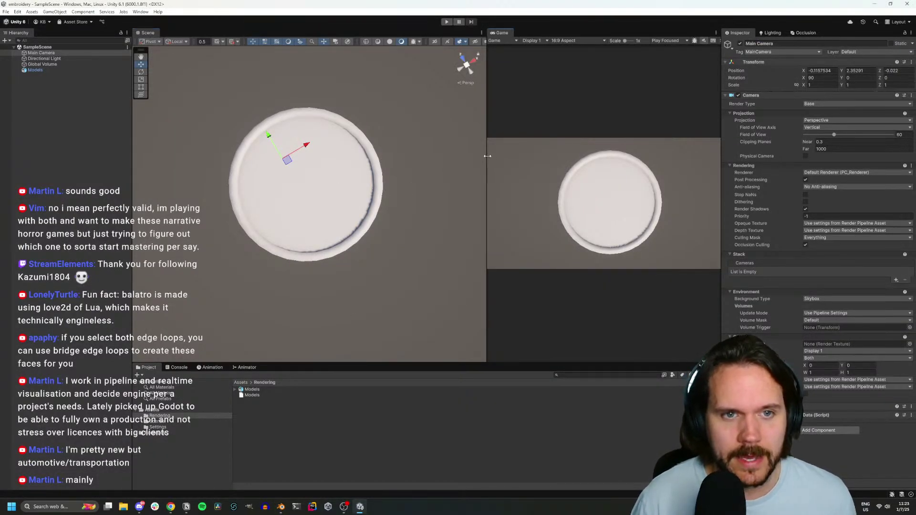
pyautogui.moveTo(487, 156); pyautogui.dragTo(340, 157)
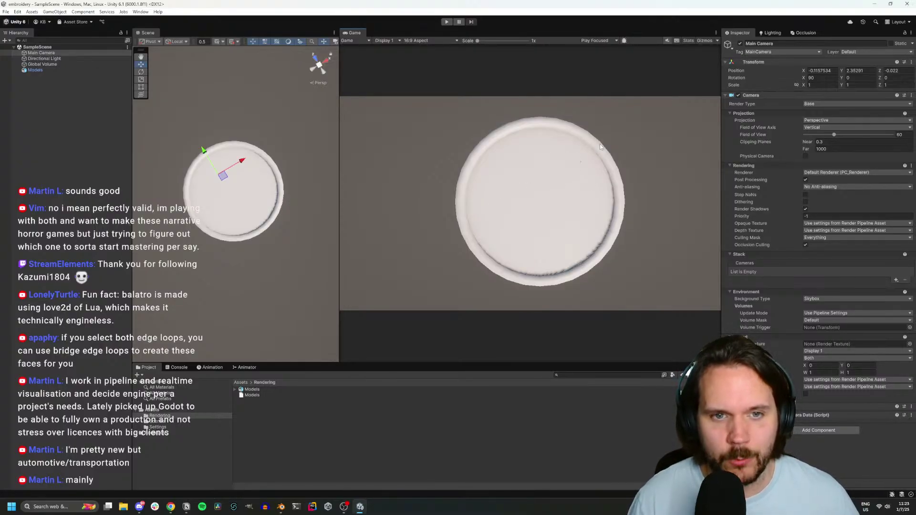
pyautogui.moveTo(269, 225); pyautogui.dragTo(267, 63, button='right')
pyautogui.press('w')
pyautogui.press('s')
pyautogui.press('w')
pyautogui.press('s')
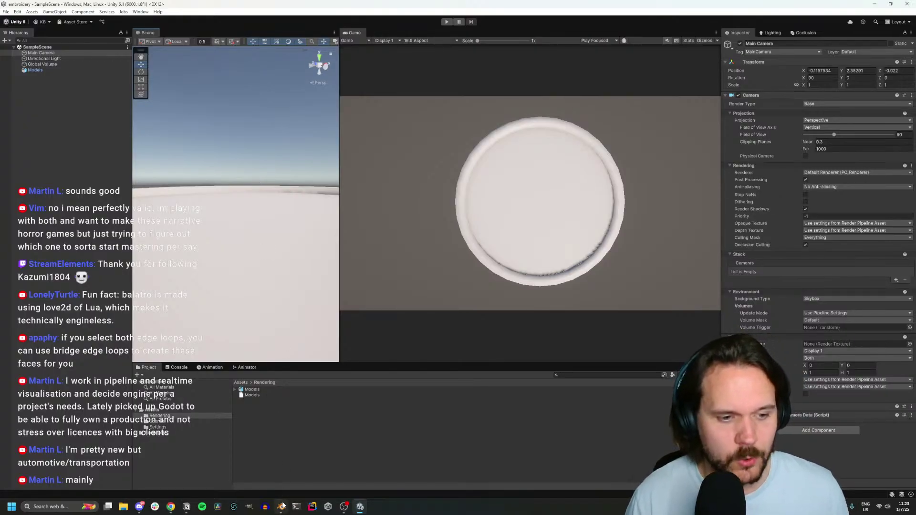
# Switch to Blender and select the face loop around the hoop's outer side in Edit Mode with face selection
pyautogui.moveTo(281, 507)
pyautogui.click(280, 479)
pyautogui.rightClick(511, 165)
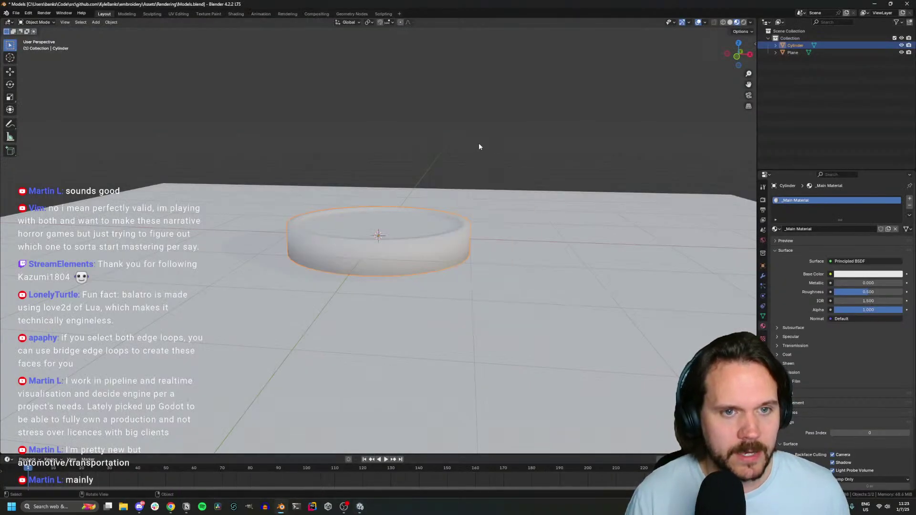
pyautogui.moveTo(479, 142); pyautogui.dragTo(477, 205, button='middle')
pyautogui.scroll(-5, 473, 203)
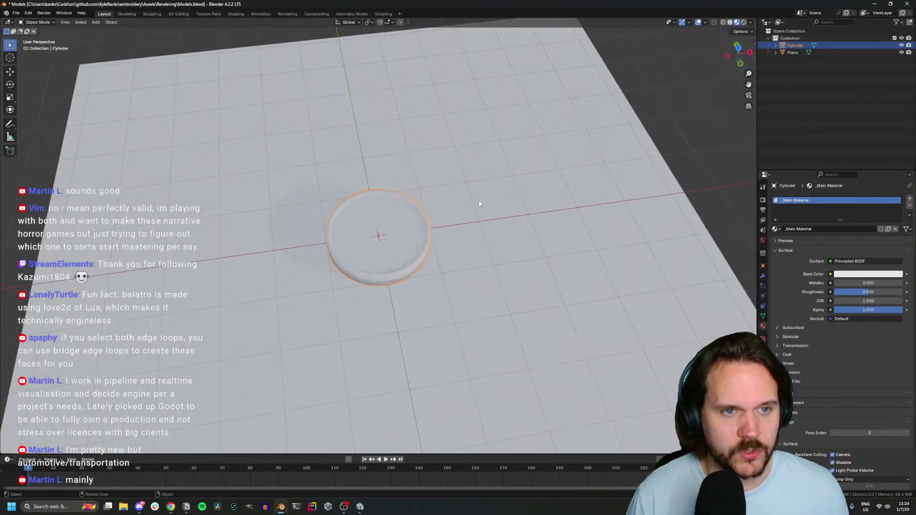
pyautogui.scroll(3, 476, 205)
pyautogui.press('Tab')
pyautogui.press('3')
pyautogui.keyDown('alt'); pyautogui.click(344, 294); pyautogui.keyUp('alt')
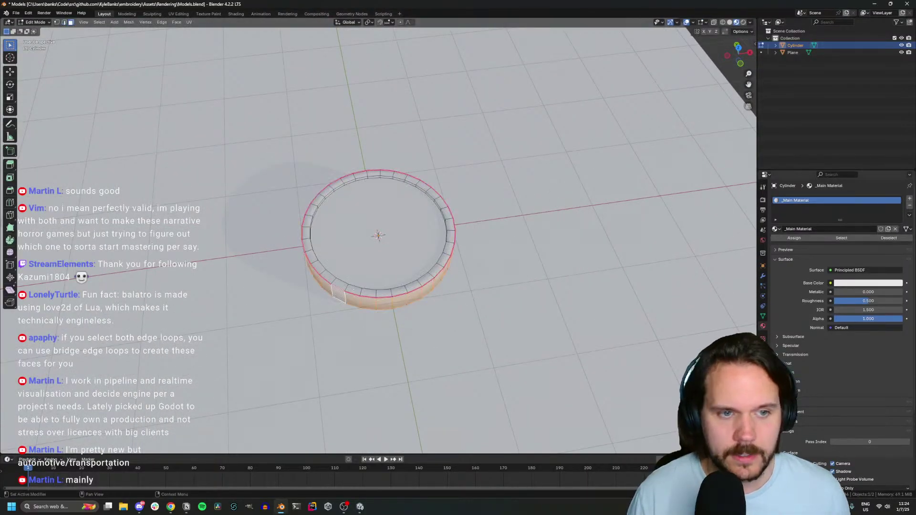
# Add a Subdivision modifier to the hoop, check its shape in Object Mode and return to Edit Mode
pyautogui.click(763, 278)
pyautogui.click(797, 198)
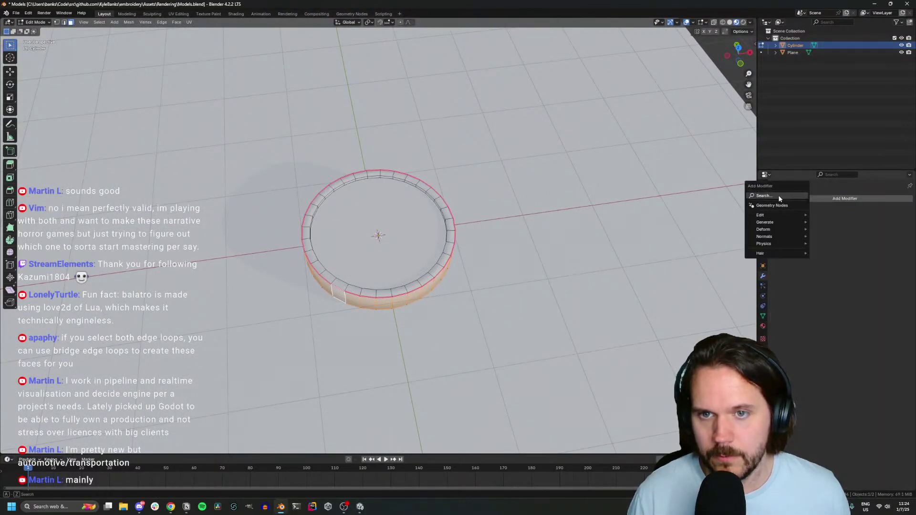
pyautogui.press('space')
pyautogui.write('sub')
pyautogui.press('Return')
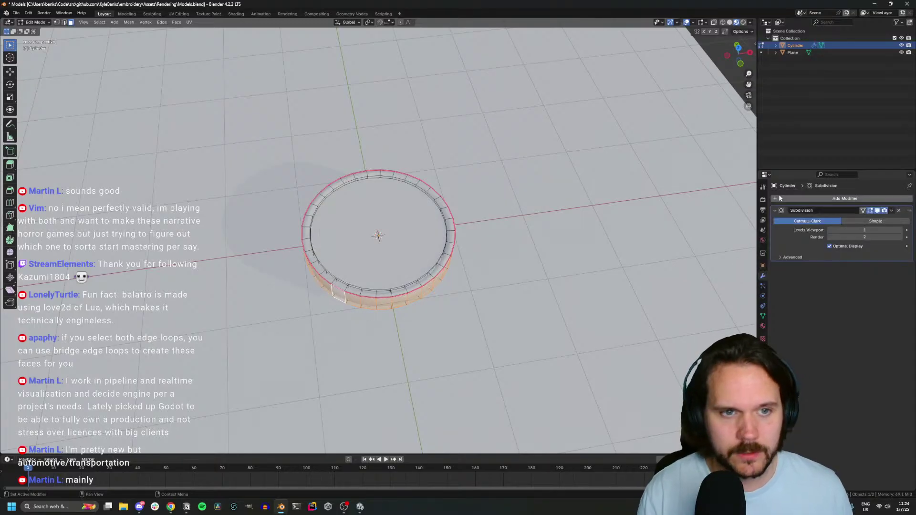
pyautogui.moveTo(383, 316); pyautogui.dragTo(369, 303, button='middle')
pyautogui.press('Tab')
pyautogui.press('KP_7')
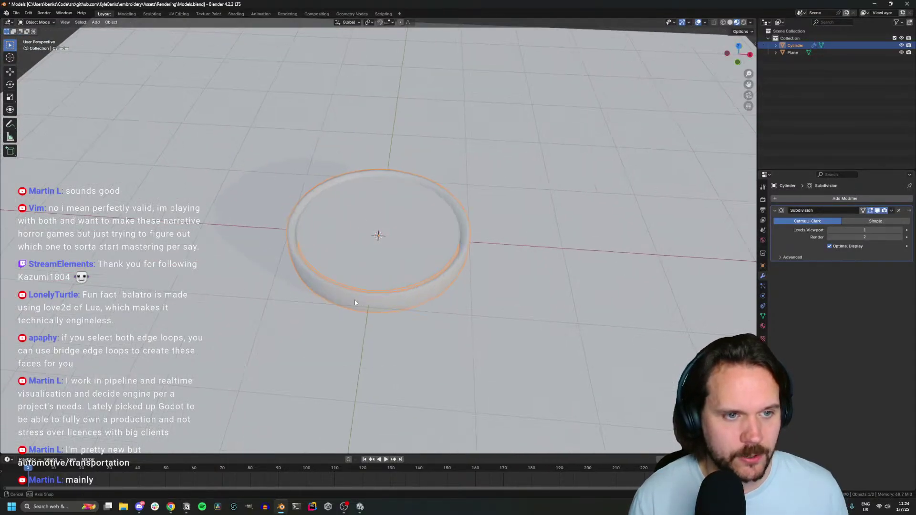
pyautogui.scroll(4, 352, 306)
pyautogui.moveTo(352, 305); pyautogui.dragTo(368, 287, button='middle')
pyautogui.press('Tab')
pyautogui.press('s')
pyautogui.press('z')
pyautogui.press('Escape')
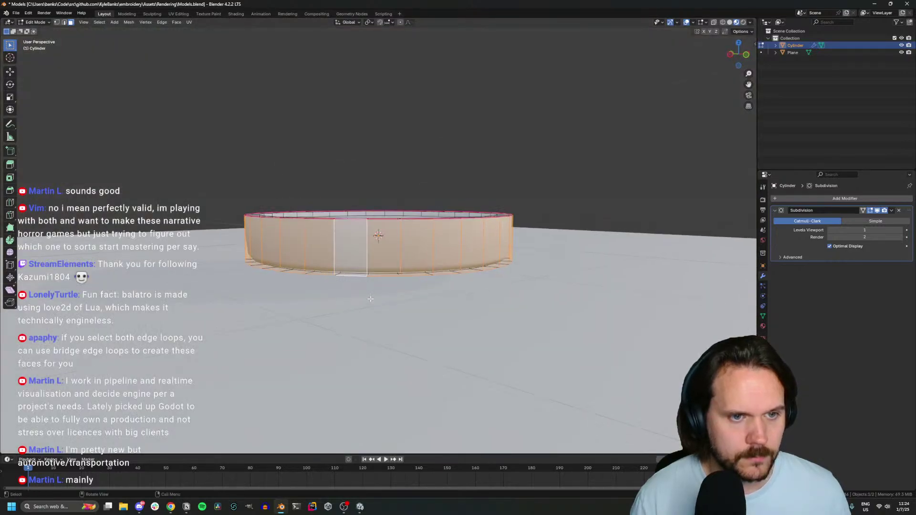
# Select the face loop on the hoop's underside and raise it along Z, fine-tuning its height to make the ring much shallower
pyautogui.press('KP_Decimal')
pyautogui.scroll(-5, 367, 306)
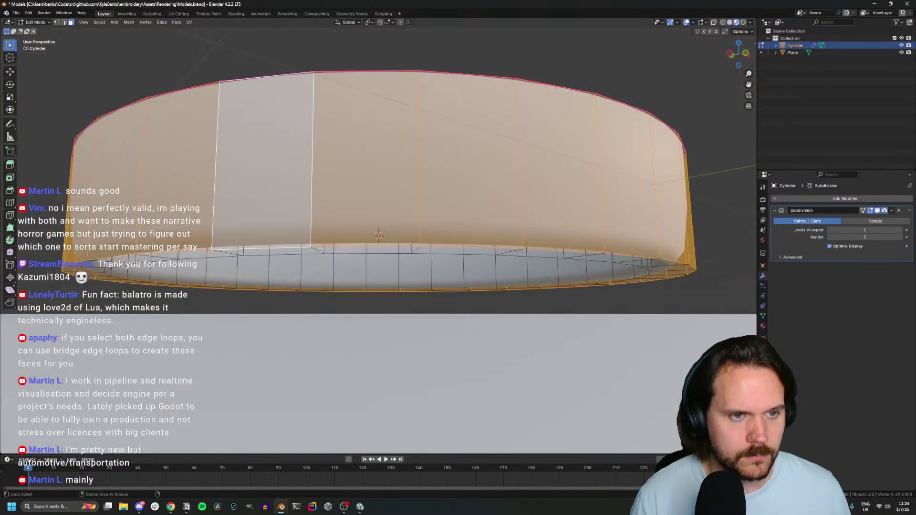
pyautogui.keyDown('alt'); pyautogui.click(319, 251); pyautogui.keyUp('alt')
pyautogui.press('g')
pyautogui.press('z')
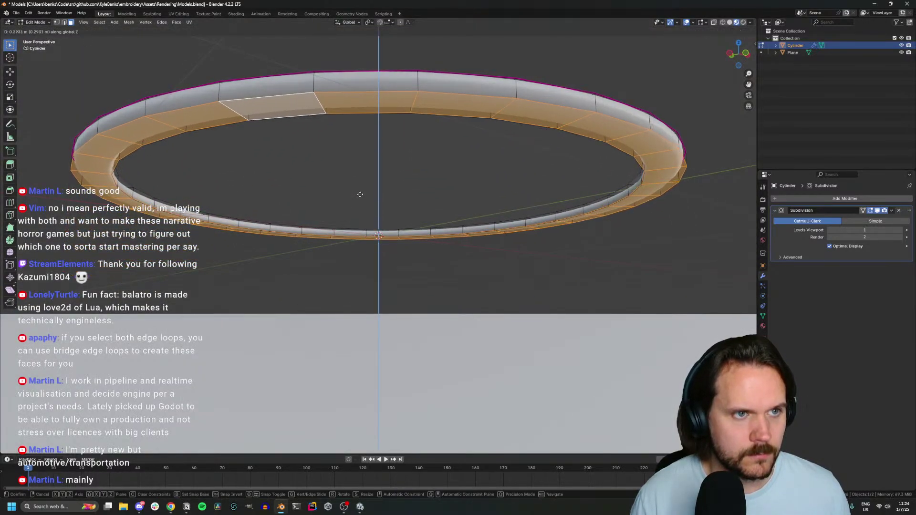
pyautogui.click(365, 239)
pyautogui.moveTo(365, 239); pyautogui.dragTo(353, 222, button='middle')
pyautogui.press('g')
pyautogui.press('z')
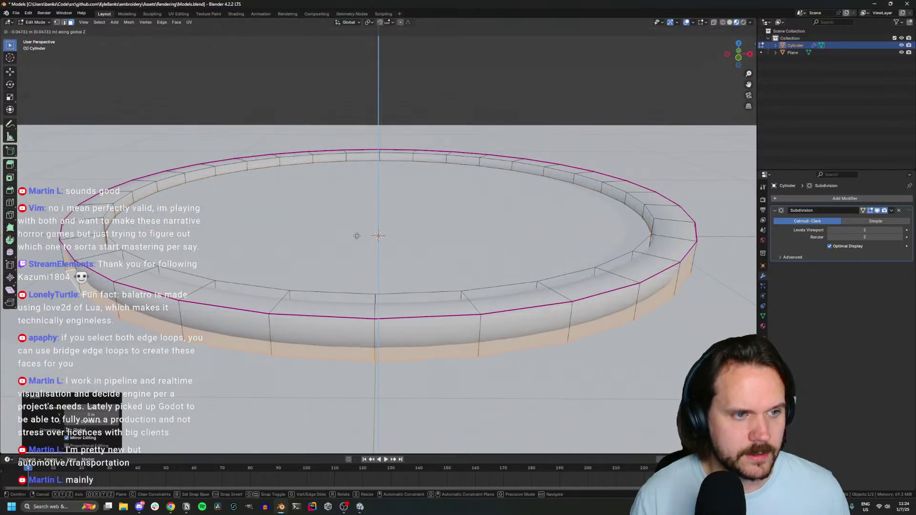
pyautogui.click(356, 237)
# Increase the edge crease of the hoop's underside face loop and check the result in Object Mode
pyautogui.moveTo(218, 294); pyautogui.dragTo(170, 251, button='middle')
pyautogui.keyDown('alt'); pyautogui.keyDown('shift'); pyautogui.click(131, 180); pyautogui.keyUp('shift'); pyautogui.keyUp('alt')
pyautogui.hotkey('shift', 'e')
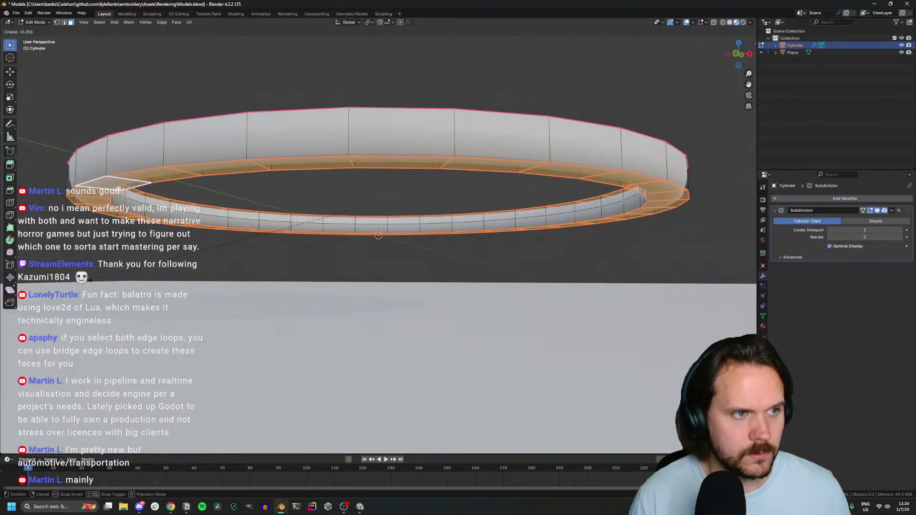
pyautogui.click(266, 236)
pyautogui.press('Tab')
pyautogui.moveTo(266, 236); pyautogui.dragTo(303, 245, button='middle')
pyautogui.press('Tab')
pyautogui.press('g')
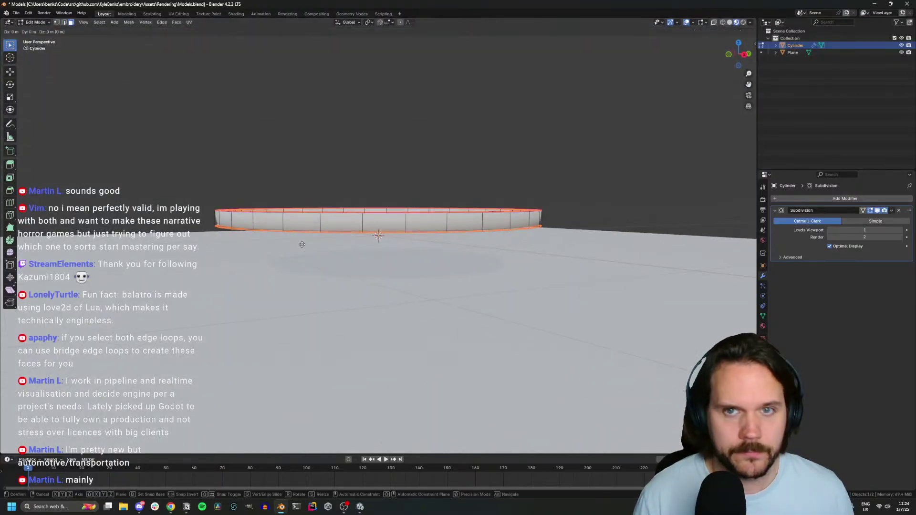
pyautogui.press('z')
pyautogui.click(304, 263)
# Lower the whole hoop along Z in Object Mode so it rests on the plane
pyautogui.press('Tab')
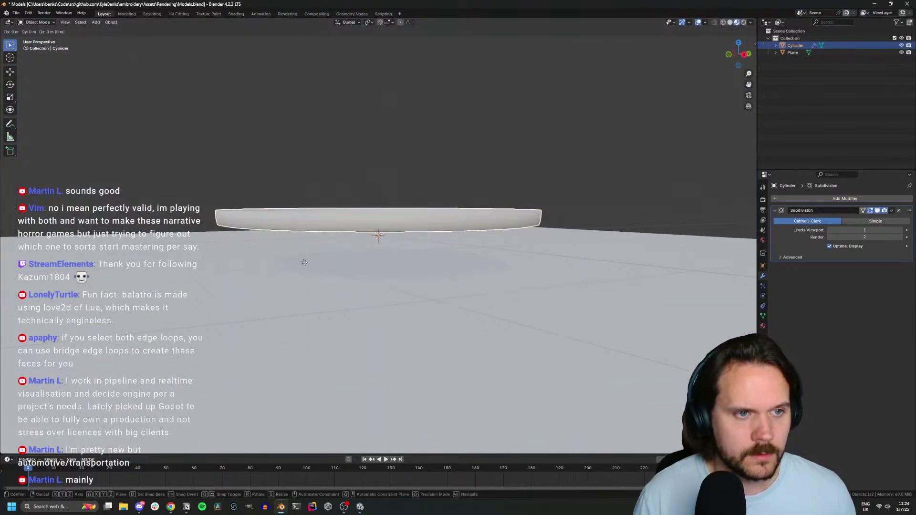
pyautogui.press('g')
pyautogui.press('z')
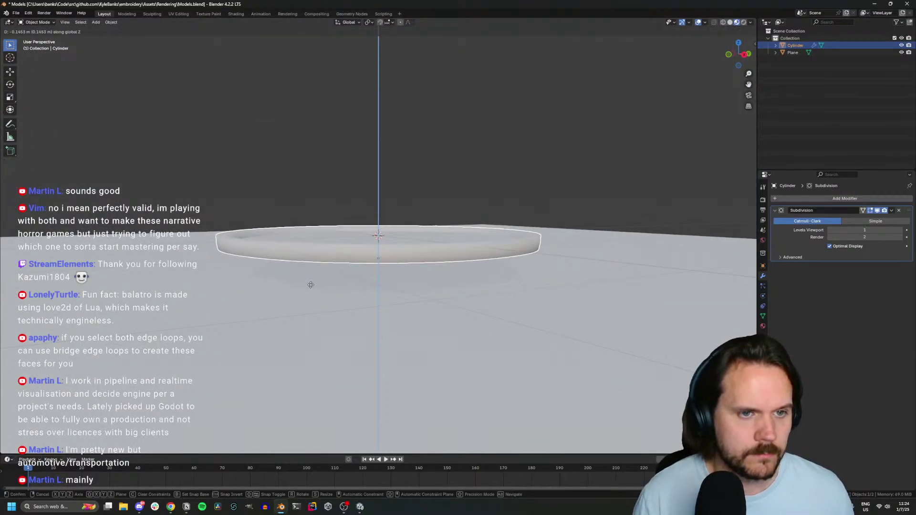
pyautogui.click(317, 317)
pyautogui.moveTo(317, 318); pyautogui.dragTo(363, 258, button='middle')
# Rename the hoop object as EmbroideryCanvas
pyautogui.click(790, 38)
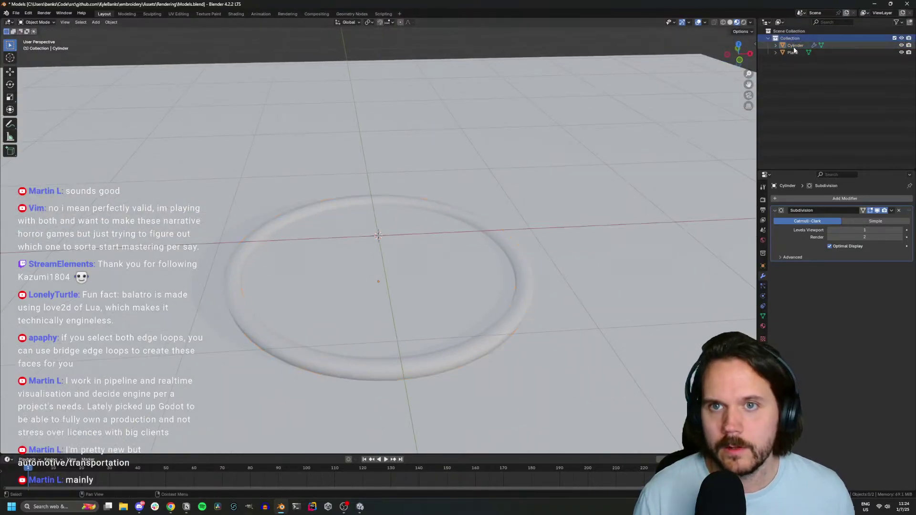
pyautogui.doubleClick(795, 46)
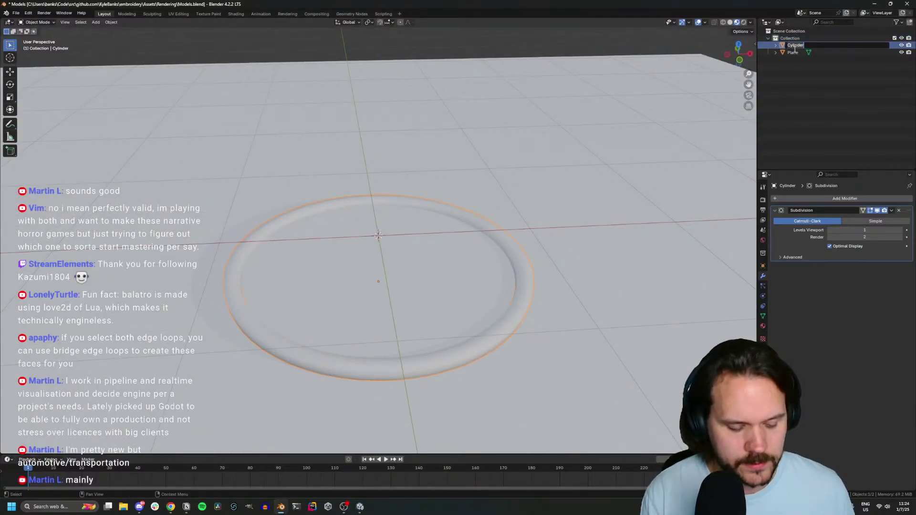
pyautogui.write('Embroide')
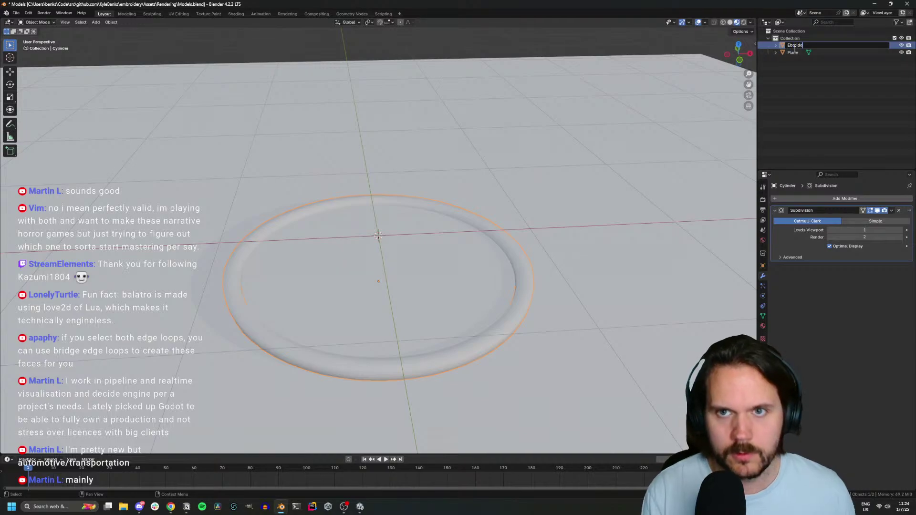
pyautogui.press('BackSpace')
pyautogui.press('BackSpace')
pyautogui.press('BackSpace')
pyautogui.press('BackSpace')
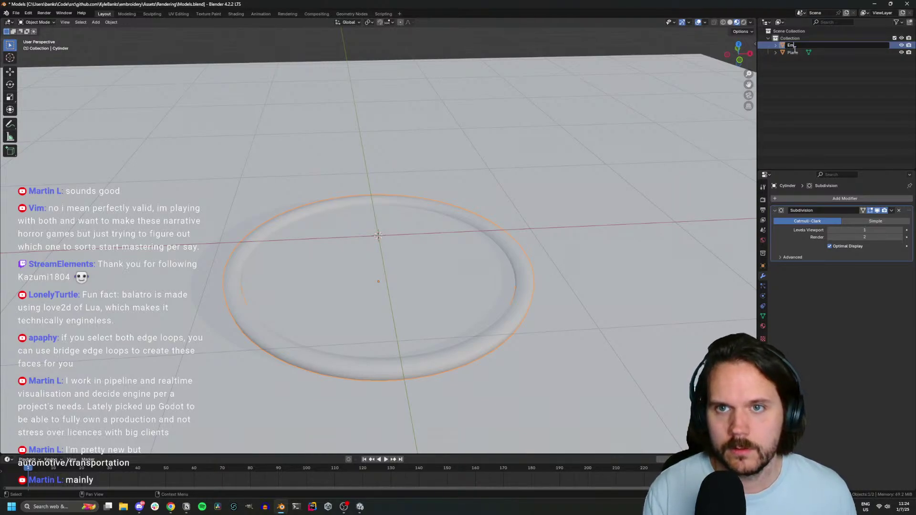
pyautogui.write('broideryCanvas')
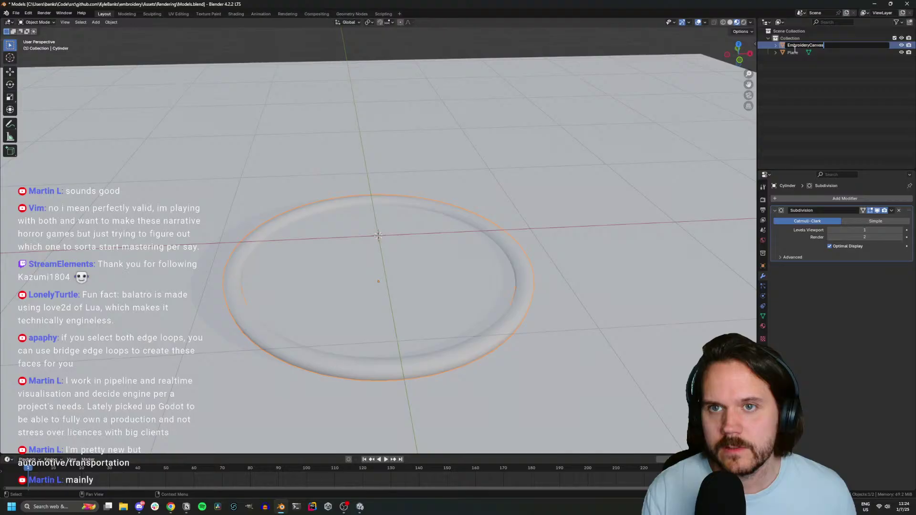
pyautogui.press('Return')
# Rename the plane as Table, save the Blender file and switch to Unity to view the models
pyautogui.doubleClick(794, 51)
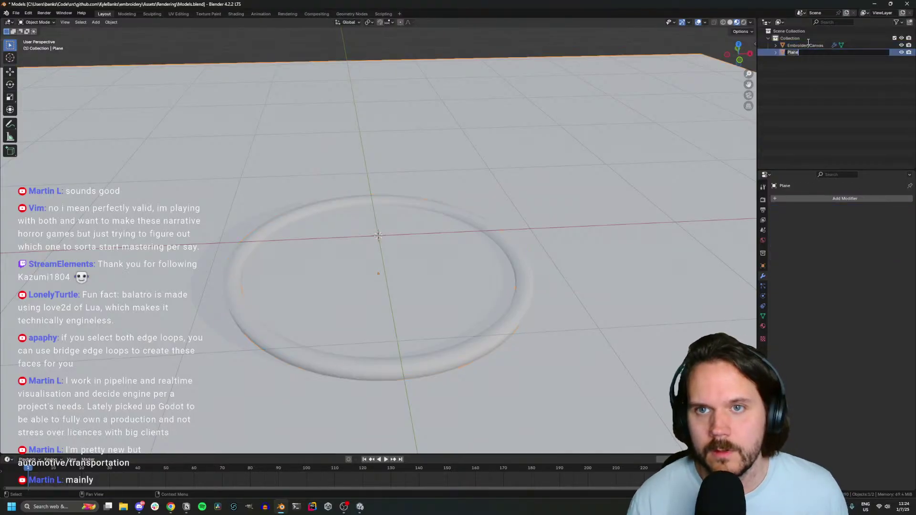
pyautogui.write('Tabl')
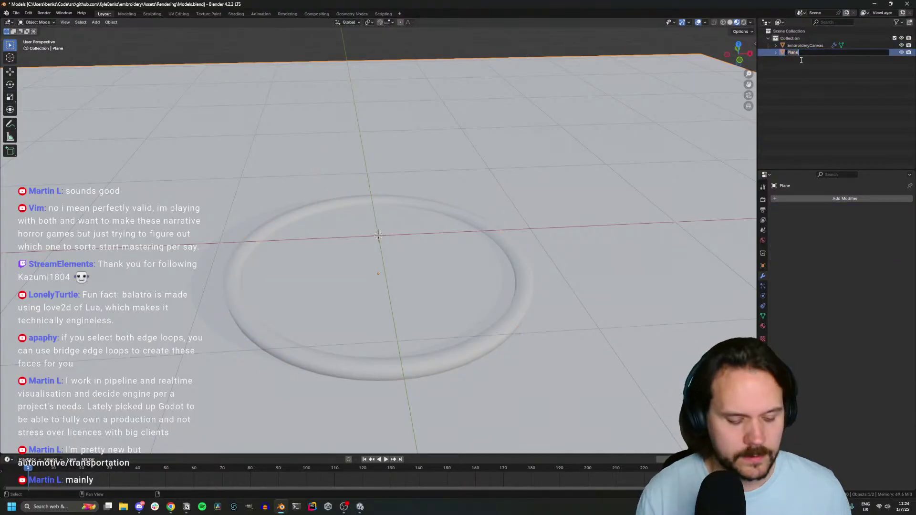
pyautogui.write('e')
pyautogui.press('Return')
pyautogui.hotkey('ctrl', 's')
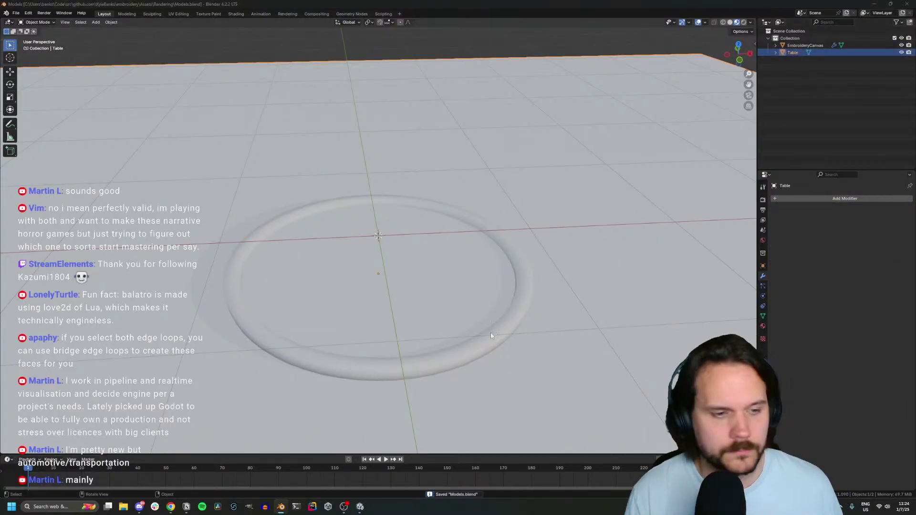
pyautogui.hotkey('alt', 'Tab')
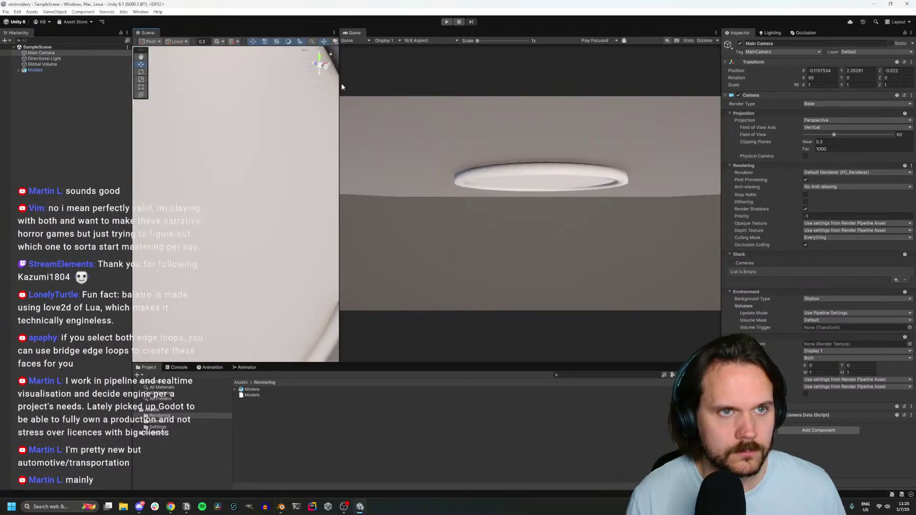
# Back in Blender, rotate EmbroideryCanvas -90° about X, apply its rotation, and rotate it 90° about X
pyautogui.hotkey('alt', 'Tab')
pyautogui.scroll(-3, 397, 273)
pyautogui.click(399, 277)
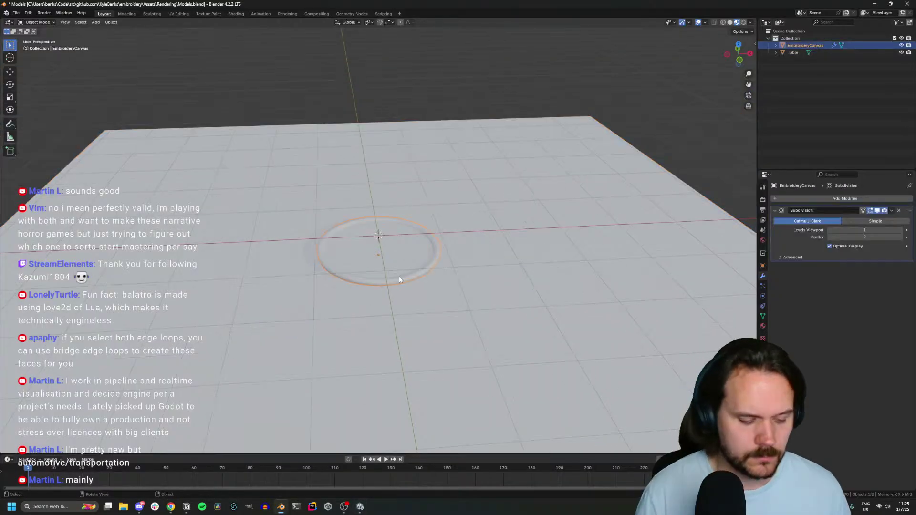
pyautogui.write('rx-90')
pyautogui.press('Return')
pyautogui.hotkey('ctrl', 'a')
pyautogui.press('Down')
pyautogui.press('Return')
pyautogui.write('r')
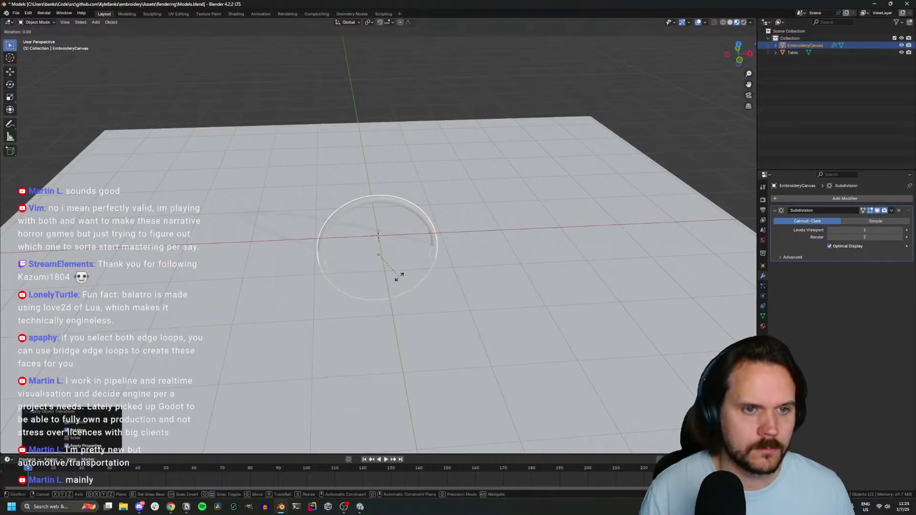
pyautogui.write('90x')
pyautogui.press('Return')
# Rotate the Table -90° about X, apply its rotation, and rotate it 90° about X
pyautogui.click(676, 232)
pyautogui.write('r-9')
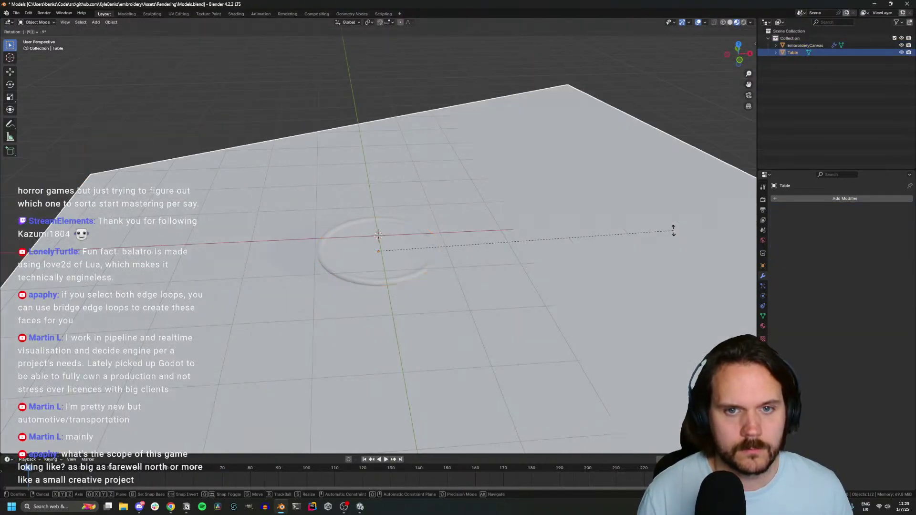
pyautogui.write('0')
pyautogui.press('Return')
pyautogui.hotkey('ctrl', 'a')
pyautogui.press('Return')
pyautogui.write('rx9')
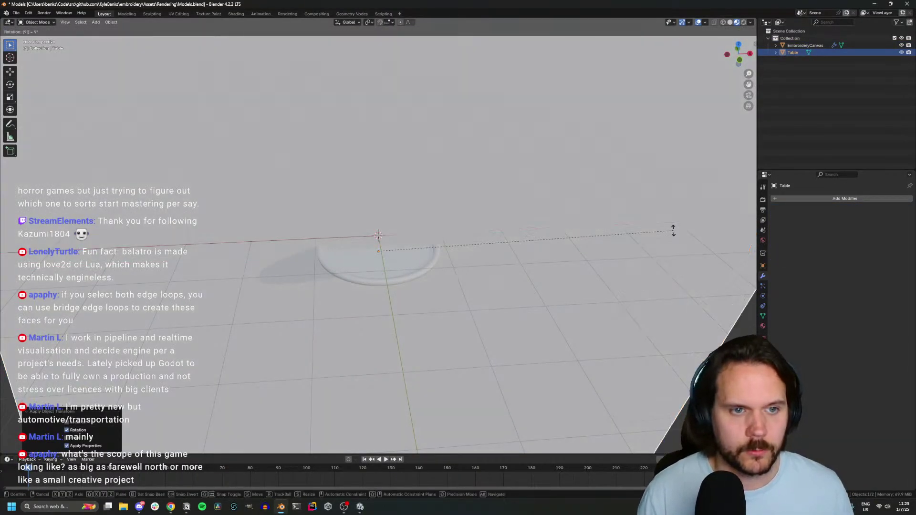
pyautogui.write('0')
pyautogui.press('Return')
# Switch to the browser and review the embroidered necklaces photo and The Weans Game Jam's dates, theme and submission details
pyautogui.hotkey('alt', 'Tab')
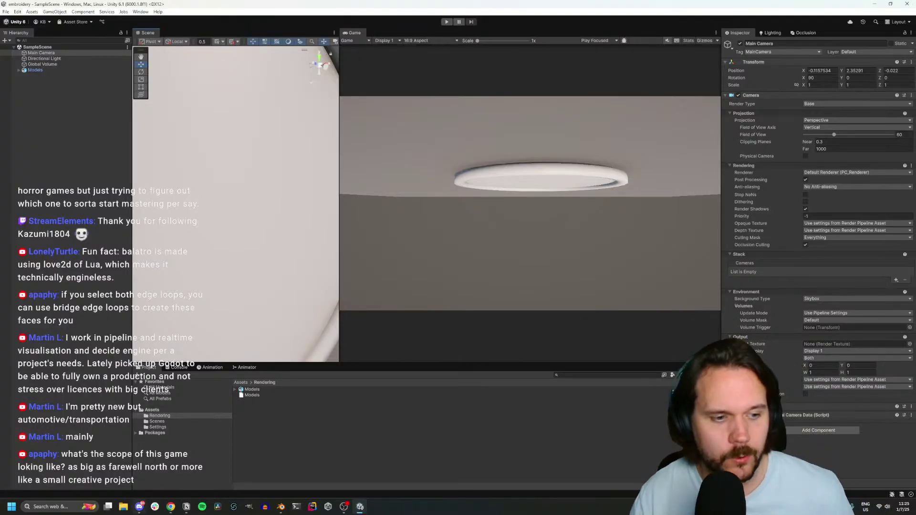
pyautogui.moveTo(170, 507)
pyautogui.click(144, 480)
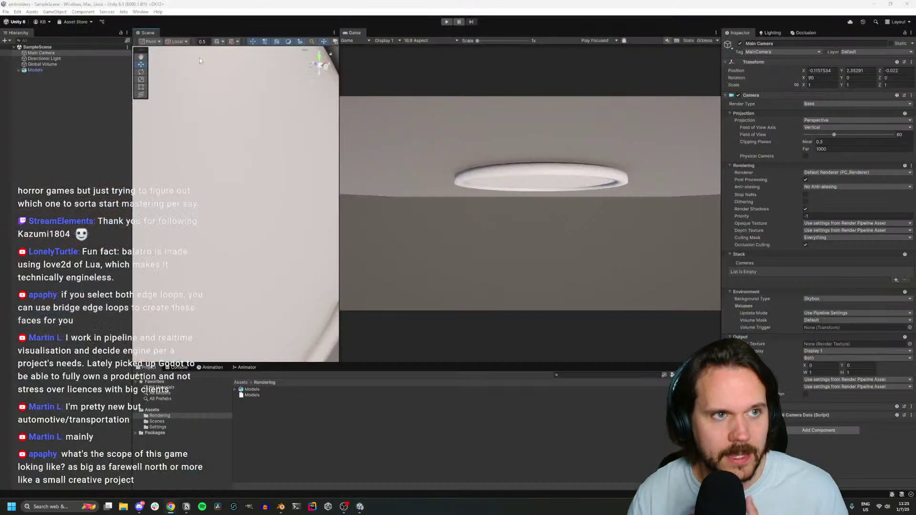
pyautogui.moveTo(172, 508)
pyautogui.click(194, 490)
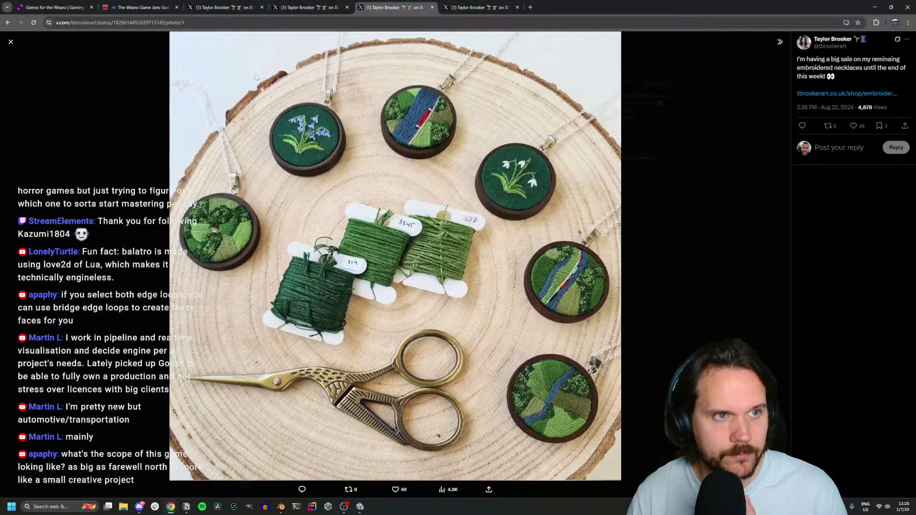
pyautogui.click(111, 10)
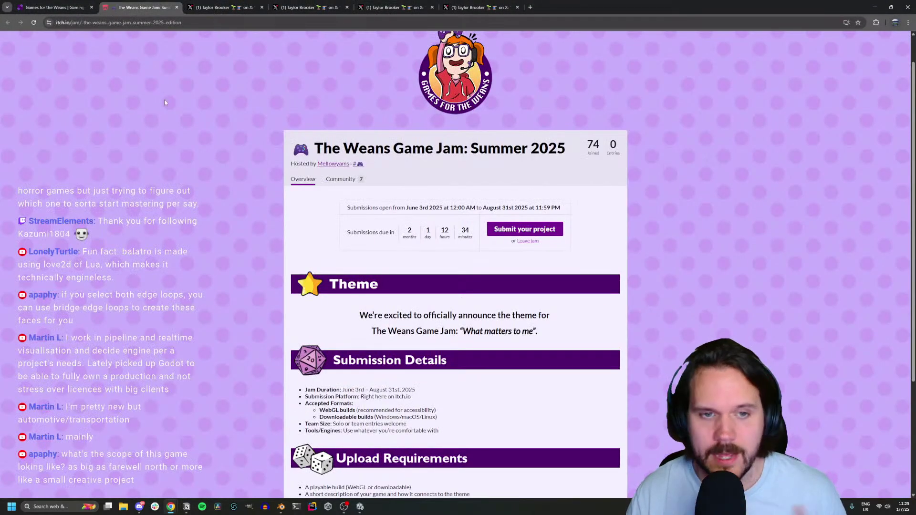
pyautogui.scroll(-1, 166, 100)
pyautogui.scroll(-1, 168, 101)
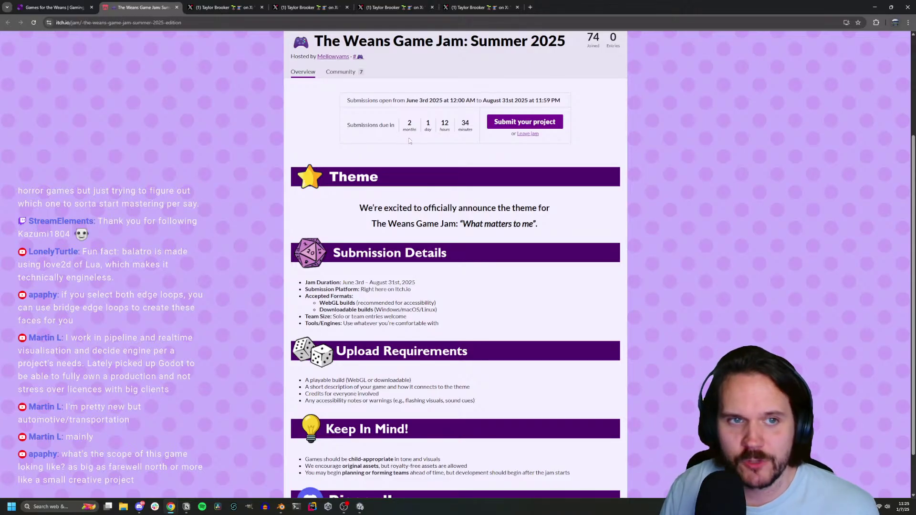
pyautogui.scroll(1, 410, 141)
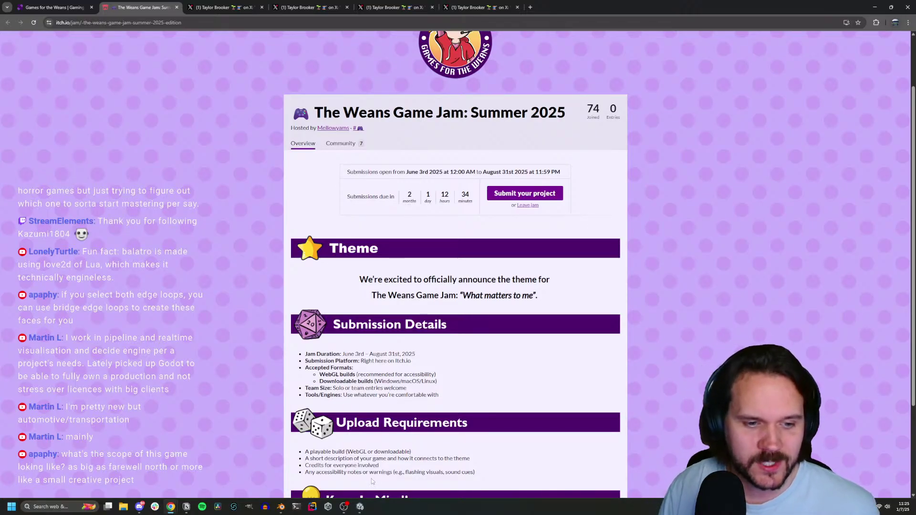
# Return through Unity to Blender and save the model file
pyautogui.moveTo(342, 510)
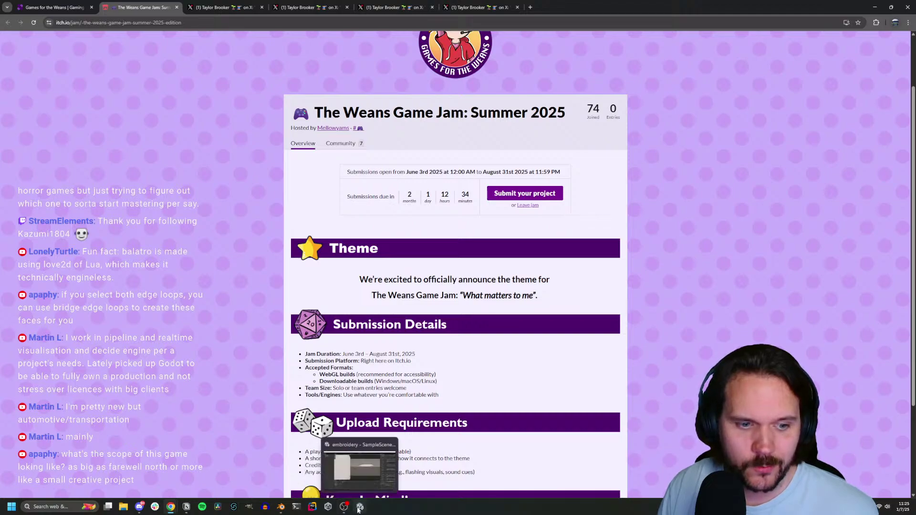
pyautogui.click(360, 480)
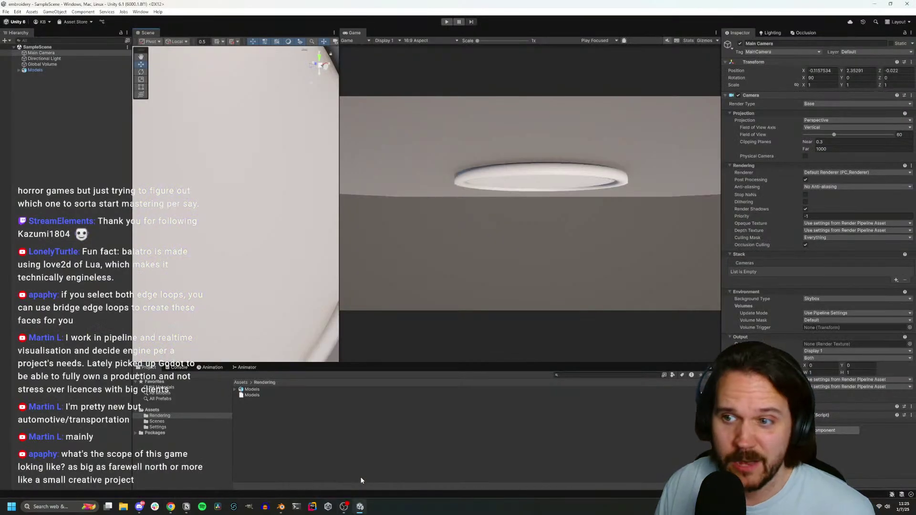
pyautogui.click(343, 506)
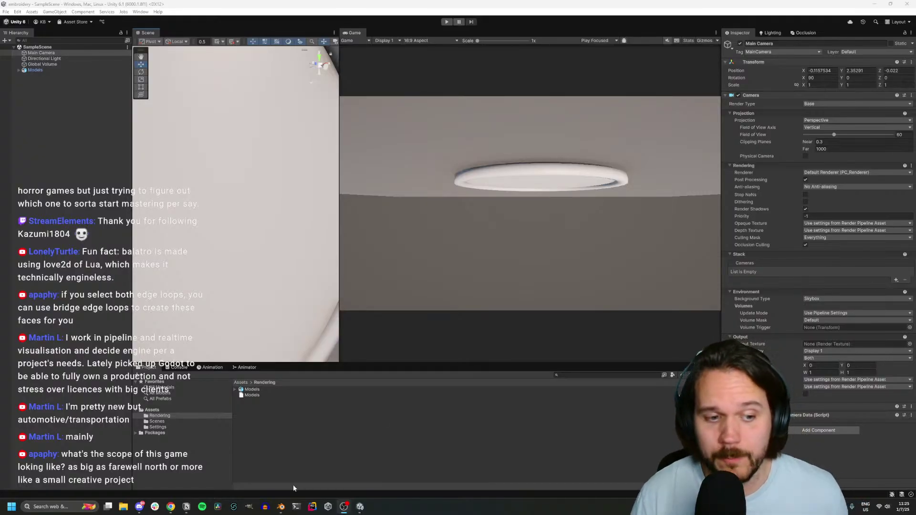
pyautogui.click(281, 507)
pyautogui.hotkey('ctrl', 's')
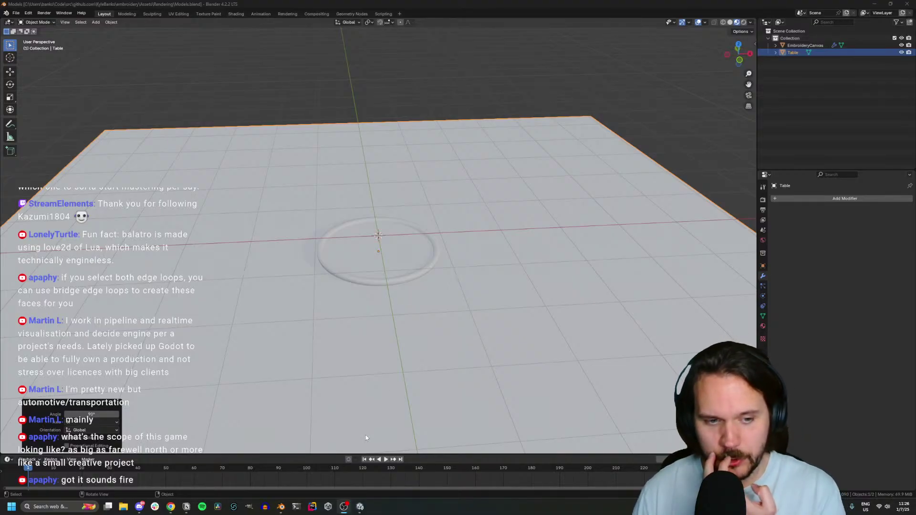
# Switch to Unity, widen the Scene view and inspect the orientation of the imported hoop and table
pyautogui.click(360, 507)
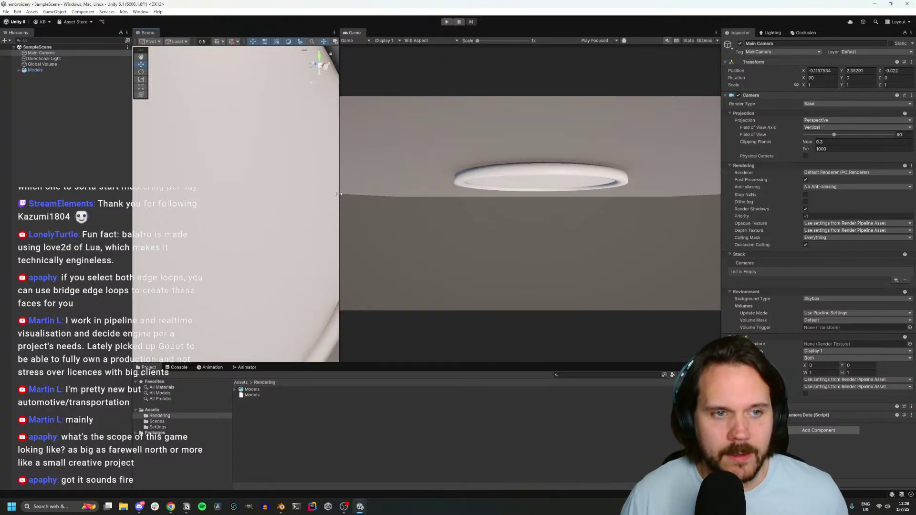
pyautogui.moveTo(338, 194); pyautogui.dragTo(416, 197)
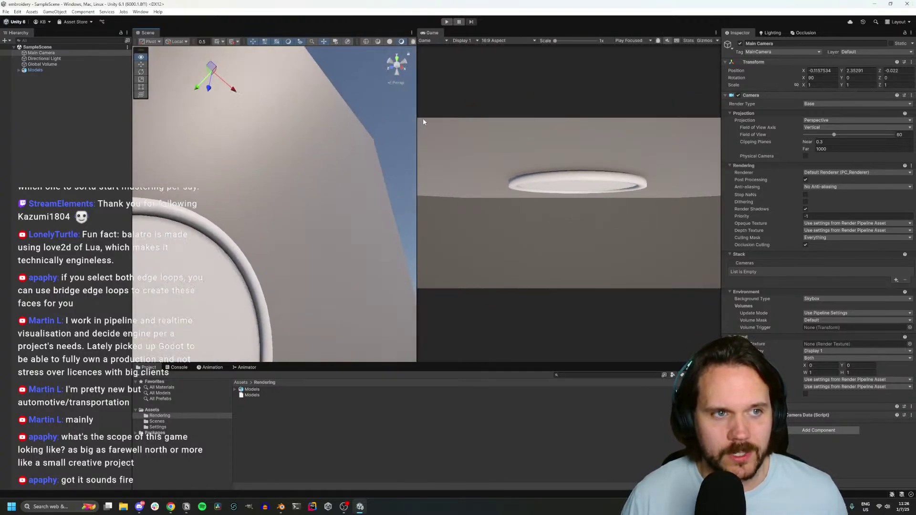
pyautogui.moveTo(422, 119)
pyautogui.mouseDown(button='right')
pyautogui.moveTo(431, 105)
pyautogui.moveTo(431, 118)
pyautogui.mouseUp(button='right')
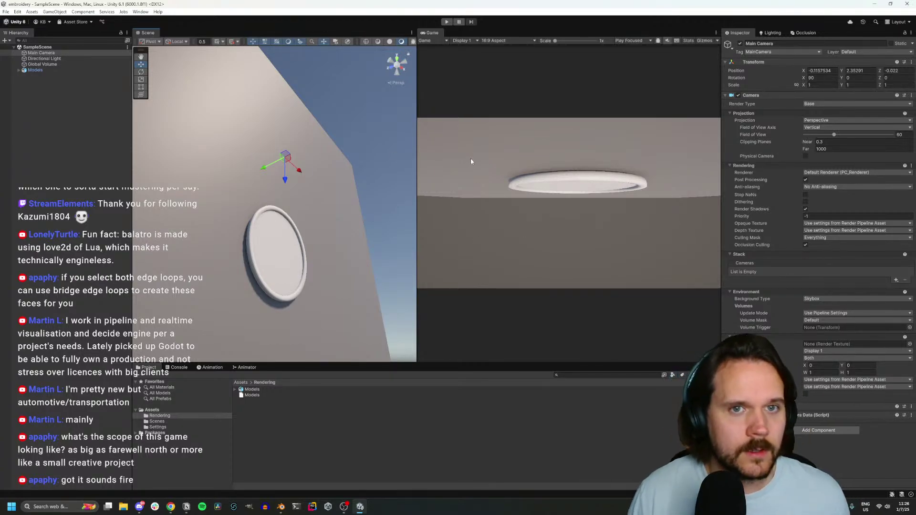
# In Blender, display the transform values, check the Table and EmbroideryCanvas, and save the file
pyautogui.click(281, 507)
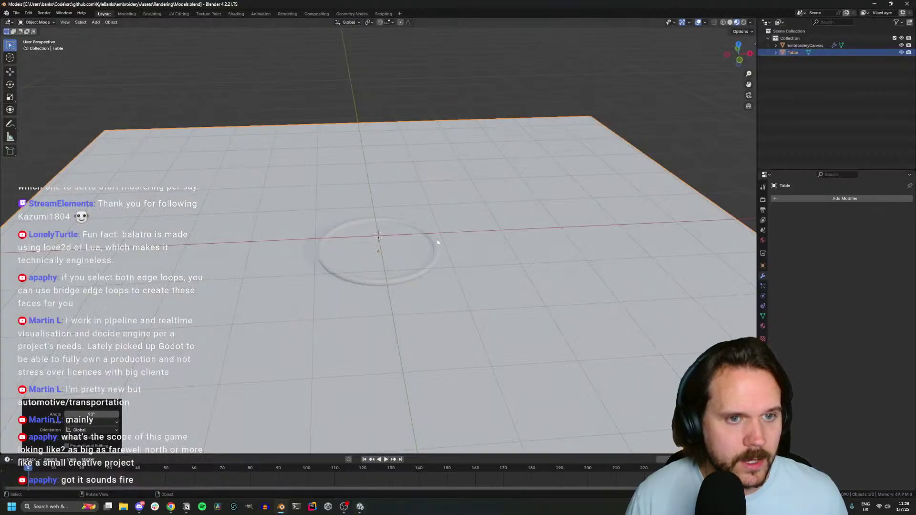
pyautogui.press('n')
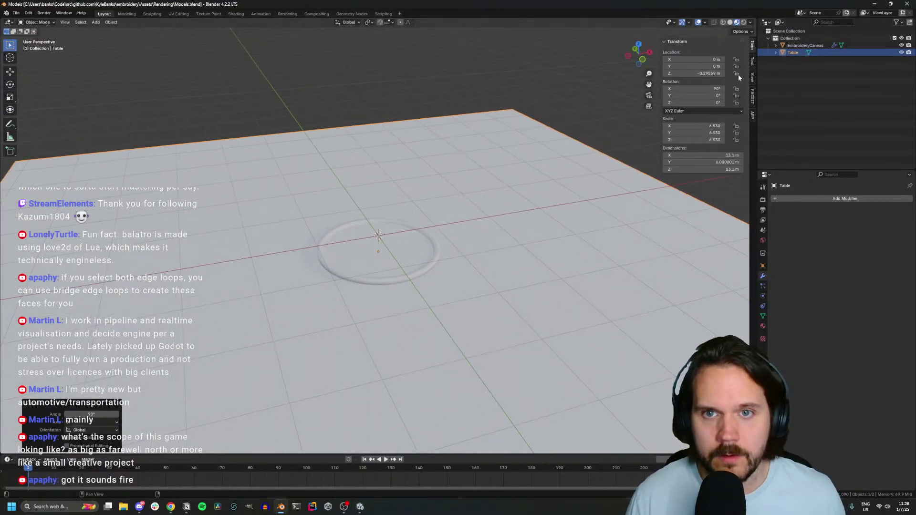
pyautogui.click(784, 45)
pyautogui.hotkey('ctrl', 's')
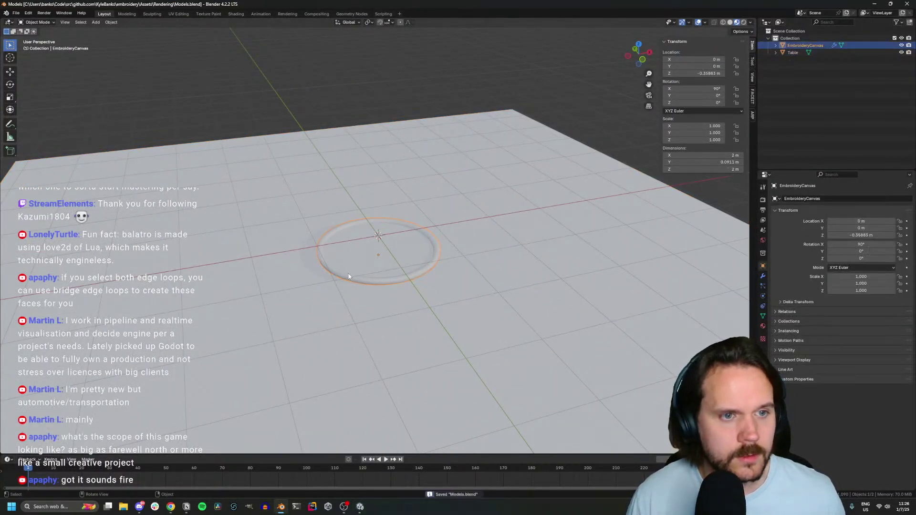
# Try applying the Table's rotation, and undo the rotation changes on the objects
pyautogui.rightClick(345, 277)
pyautogui.click(577, 232)
pyautogui.hotkey('ctrl', 'a')
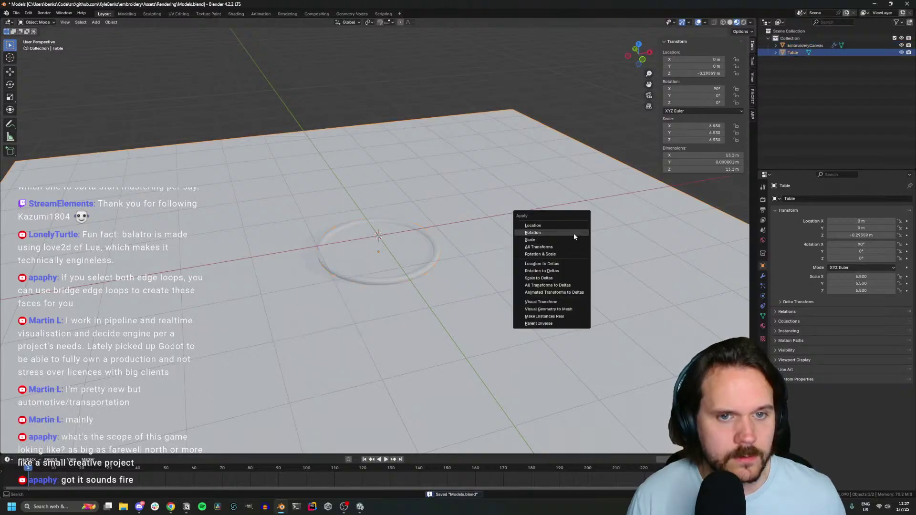
pyautogui.click(574, 233)
pyautogui.hotkey('ctrl', 'z')
pyautogui.hotkey('ctrl', 'z')
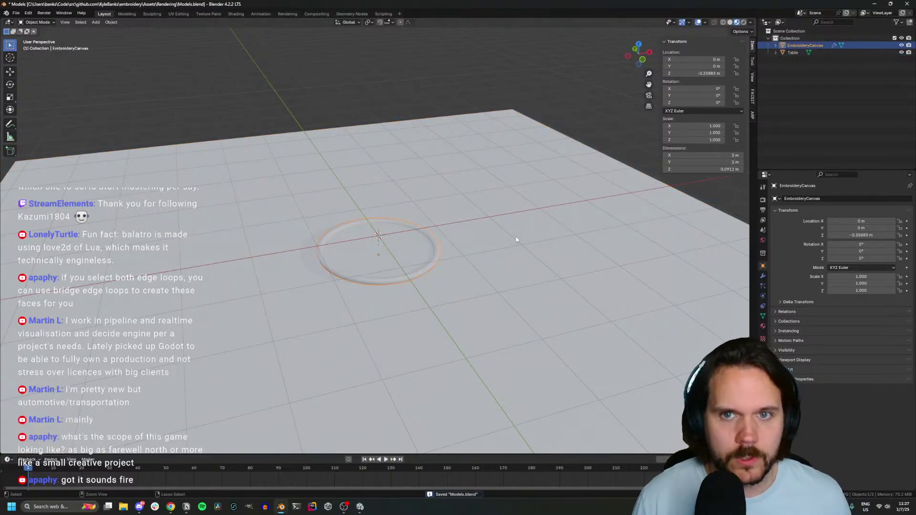
# Switch to Unity, set the Models object's X rotation to 0 and view the result from above
pyautogui.hotkey('alt', 'Tab')
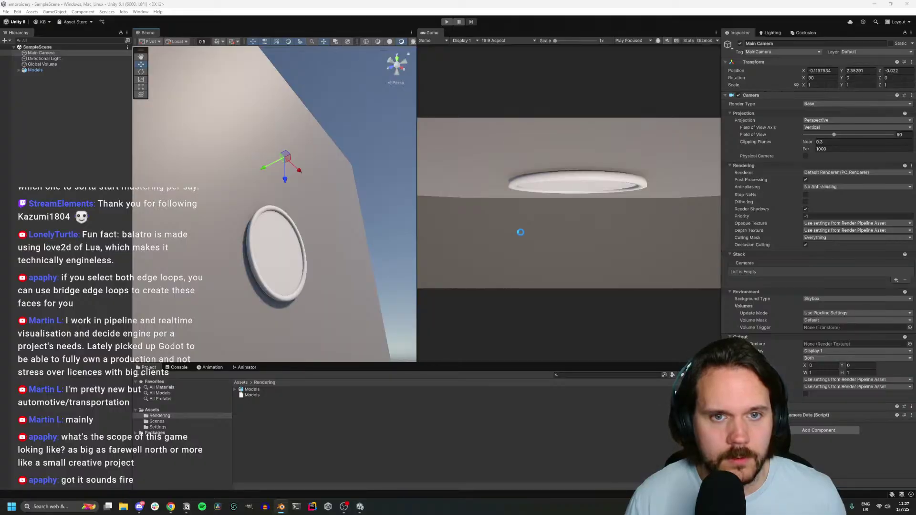
pyautogui.click(45, 69)
pyautogui.click(827, 95)
pyautogui.write('0')
pyautogui.press('Return')
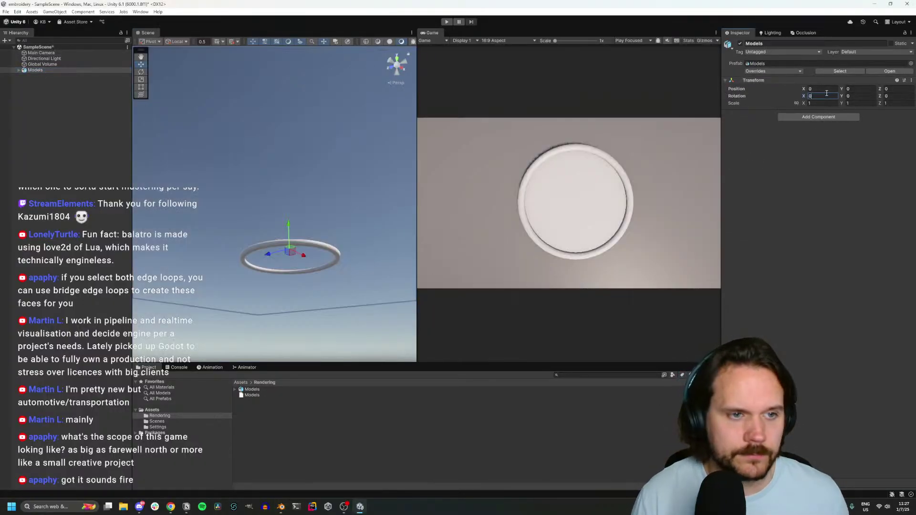
pyautogui.moveTo(352, 184); pyautogui.dragTo(291, 307, button='right')
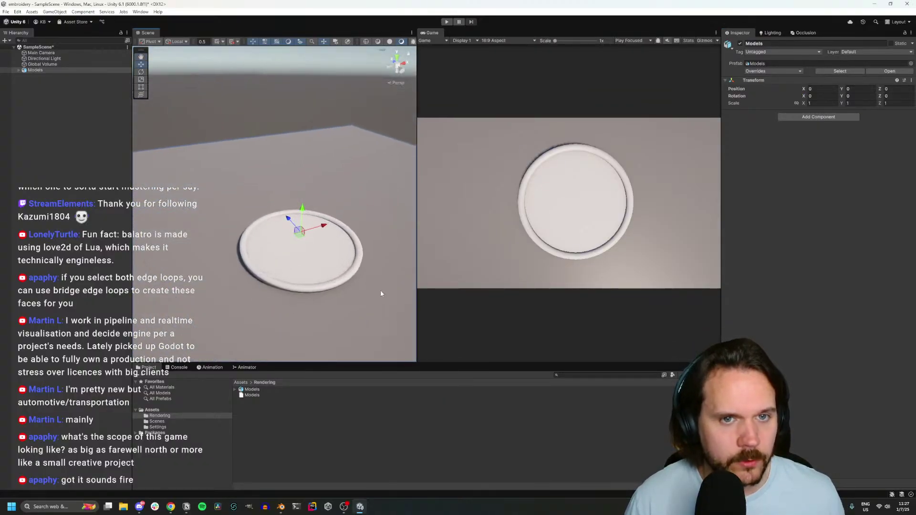
# Delete the Mobile_Renderer and Mobile_RPAsset assets from the project's Settings folder
pyautogui.click(157, 421)
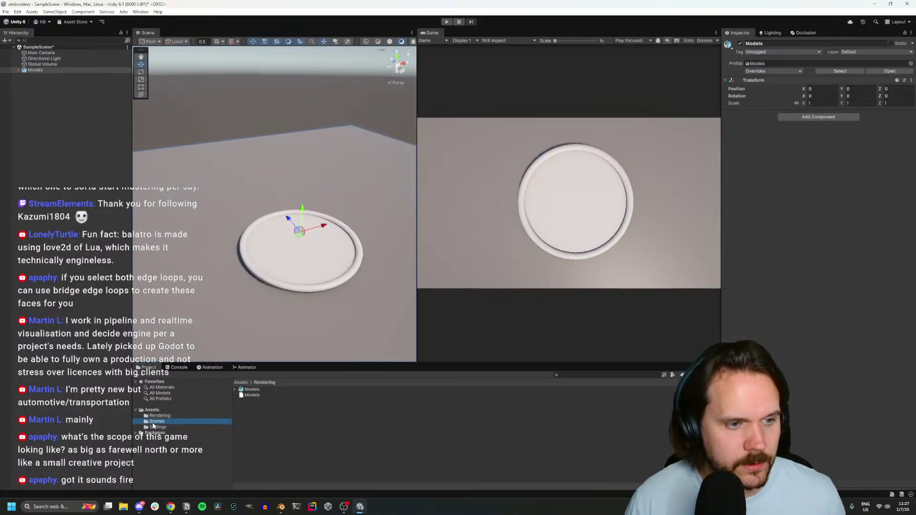
pyautogui.click(157, 427)
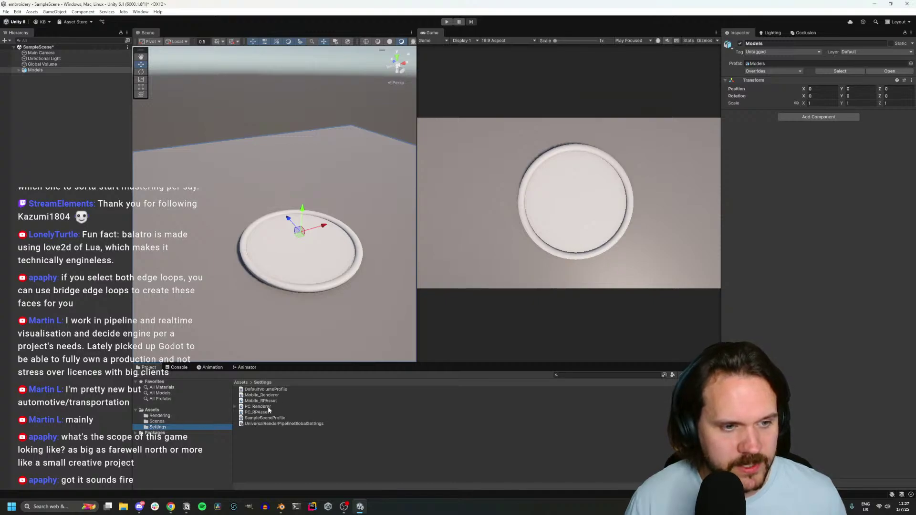
pyautogui.click(270, 396)
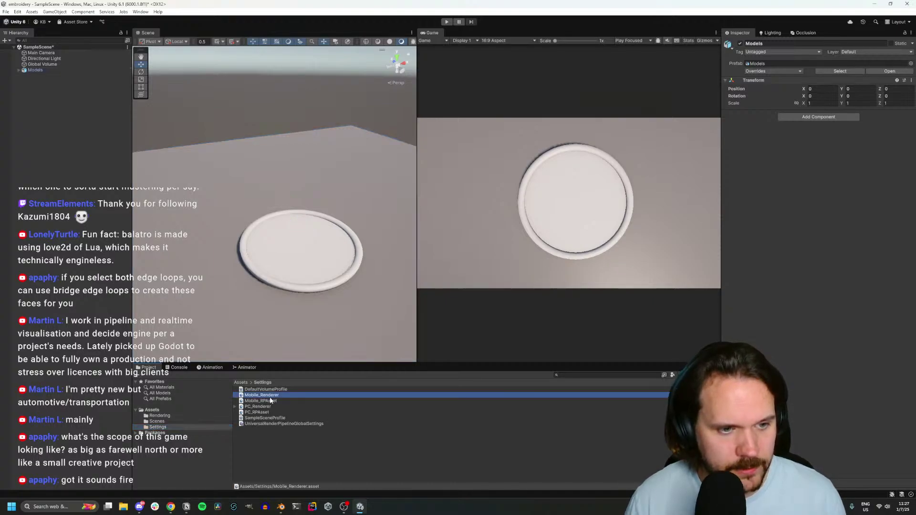
pyautogui.press('Delete')
pyautogui.press('Return')
pyautogui.click(272, 396)
pyautogui.press('Delete')
pyautogui.press('Return')
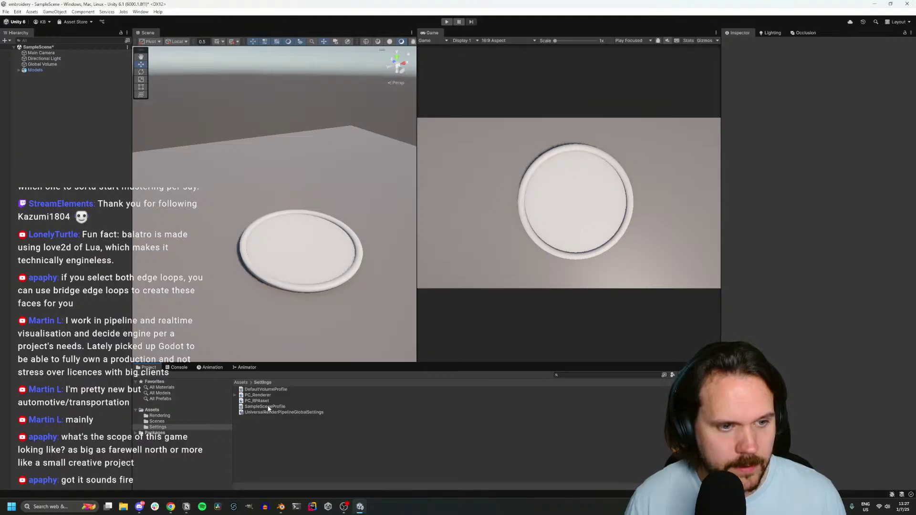
# In PC_RPAsset, set the additional lights' shadow atlas resolution to 4096
pyautogui.click(269, 408)
pyautogui.click(267, 401)
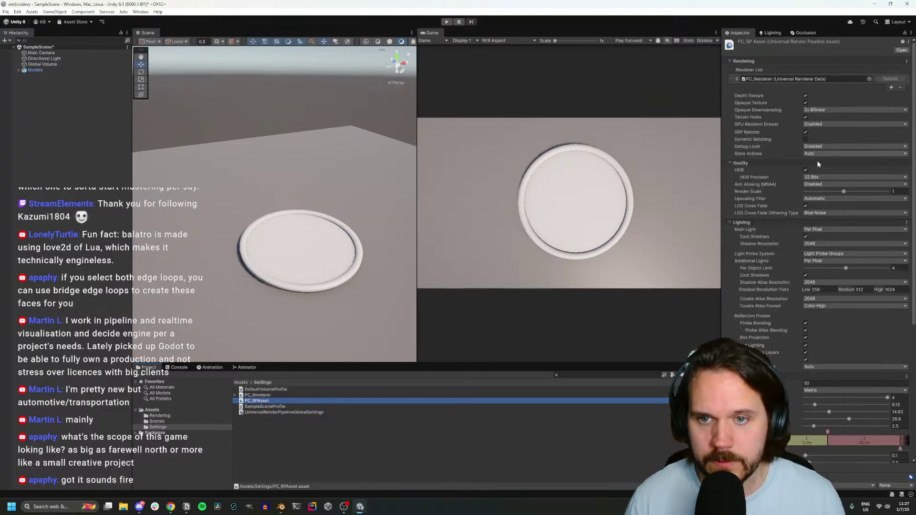
pyautogui.scroll(-5, 830, 239)
pyautogui.click(823, 185)
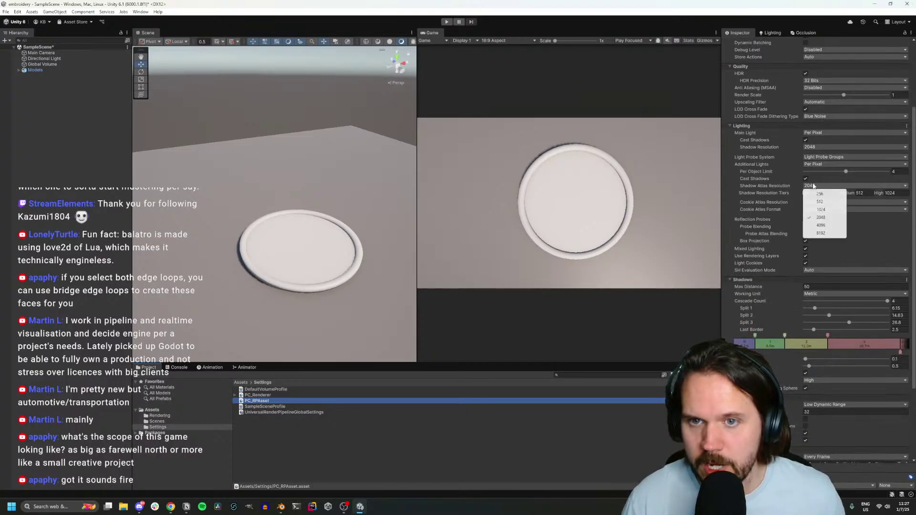
pyautogui.click(821, 225)
# Set the additional lights' shadow resolution tiers to 512 for Low and 2048 for Medium, keeping High at 1024
pyautogui.click(817, 193)
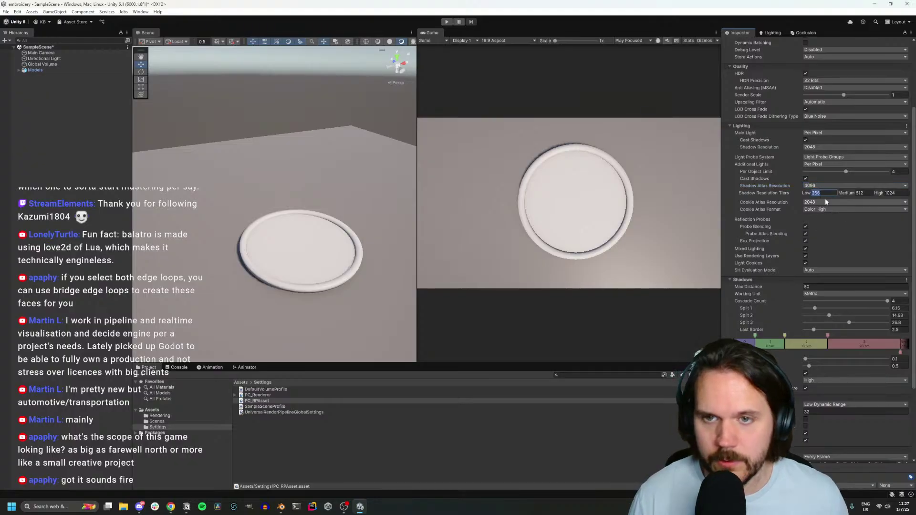
pyautogui.write('1024')
pyautogui.press('Tab')
pyautogui.write('2048')
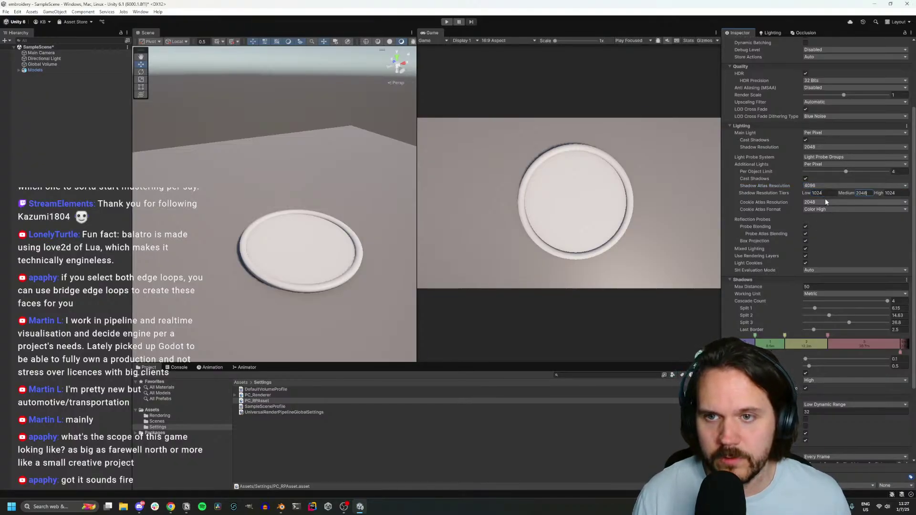
pyautogui.press('Tab')
pyautogui.write('2048')
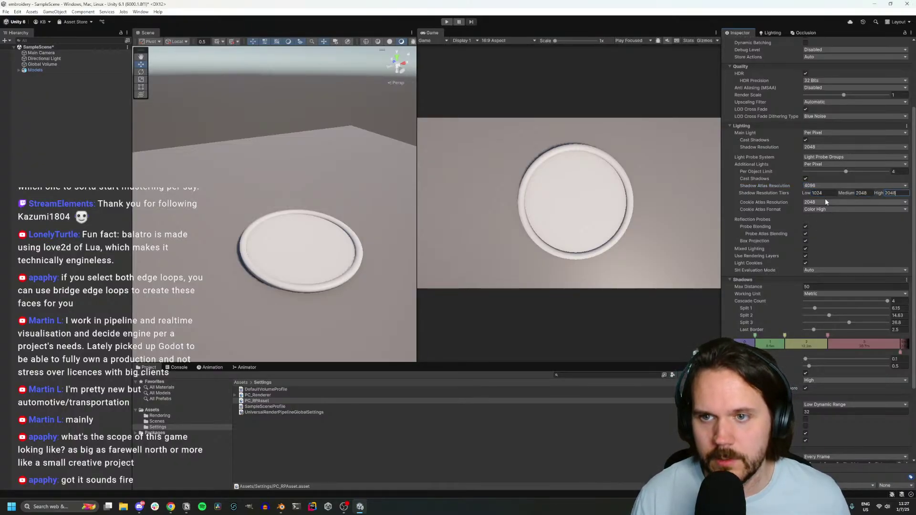
pyautogui.press('Escape')
pyautogui.hotkey('shift', 'Tab')
pyautogui.write('10')
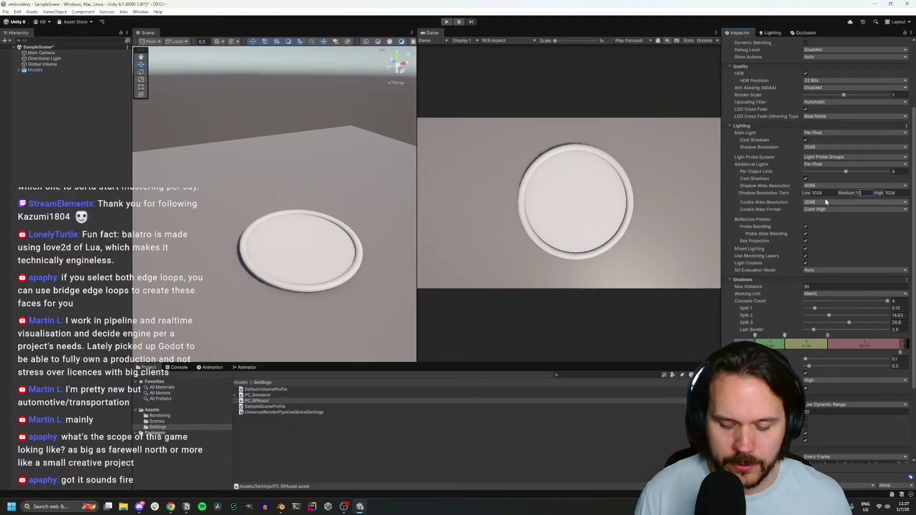
pyautogui.press('Escape')
pyautogui.hotkey('shift', 'Tab')
pyautogui.write('54')
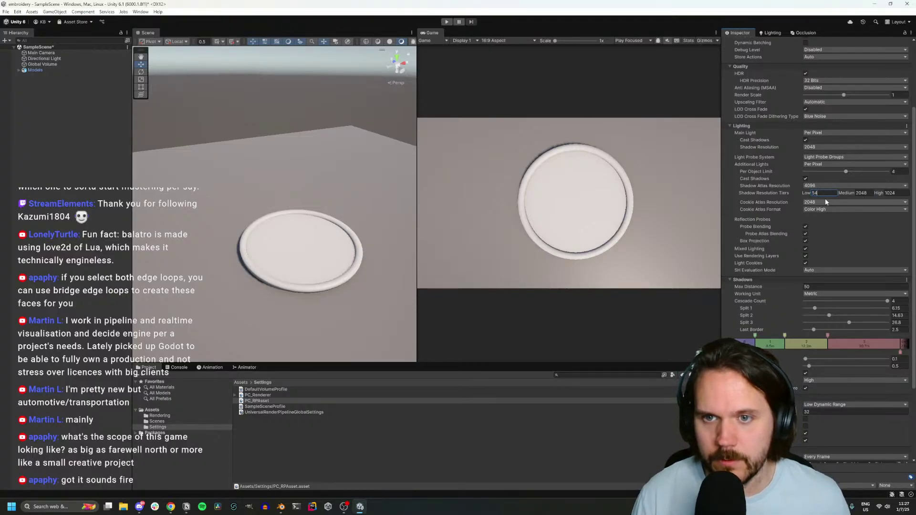
pyautogui.write('2')
pyautogui.press('Tab')
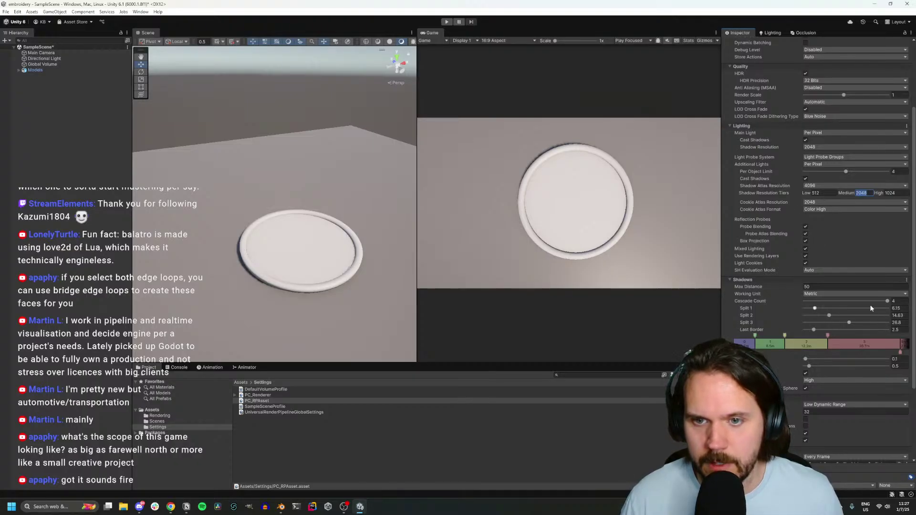
# Reduce the first shadow cascade split of PC_RPAsset to 2.5
pyautogui.moveTo(885, 302)
pyautogui.mouseDown()
pyautogui.moveTo(834, 302)
pyautogui.moveTo(884, 305)
pyautogui.mouseUp()
pyautogui.moveTo(821, 311); pyautogui.dragTo(809, 310)
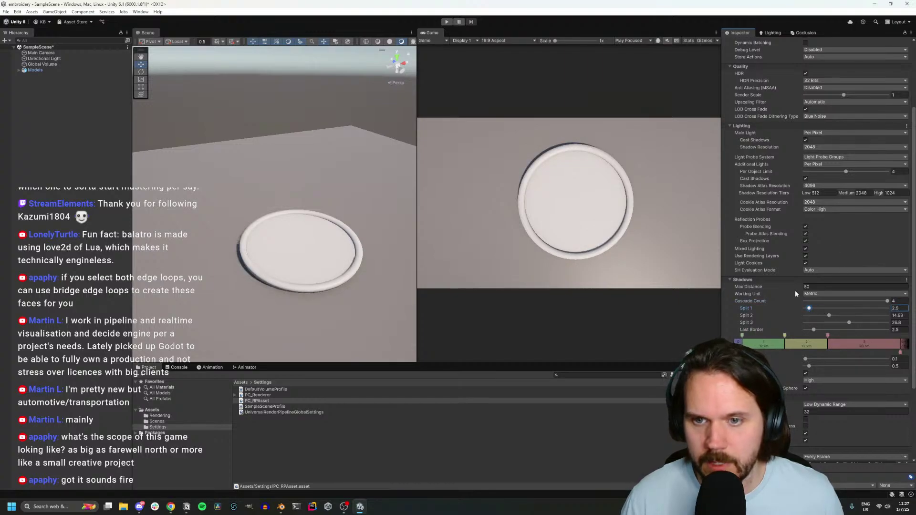
pyautogui.scroll(-2, 795, 290)
# Check the Directional Light's shadow settings and inspect the hoop's shadow at a larger Game view scale
pyautogui.click(44, 58)
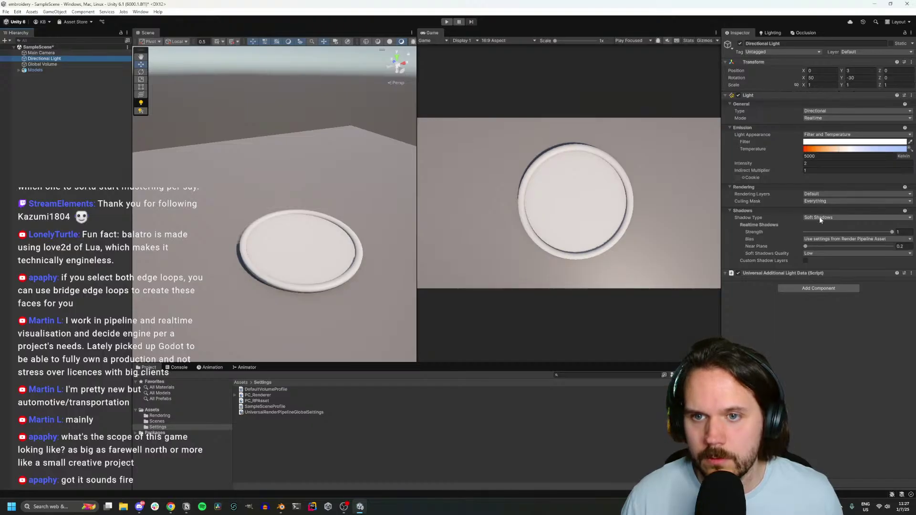
pyautogui.click(891, 233)
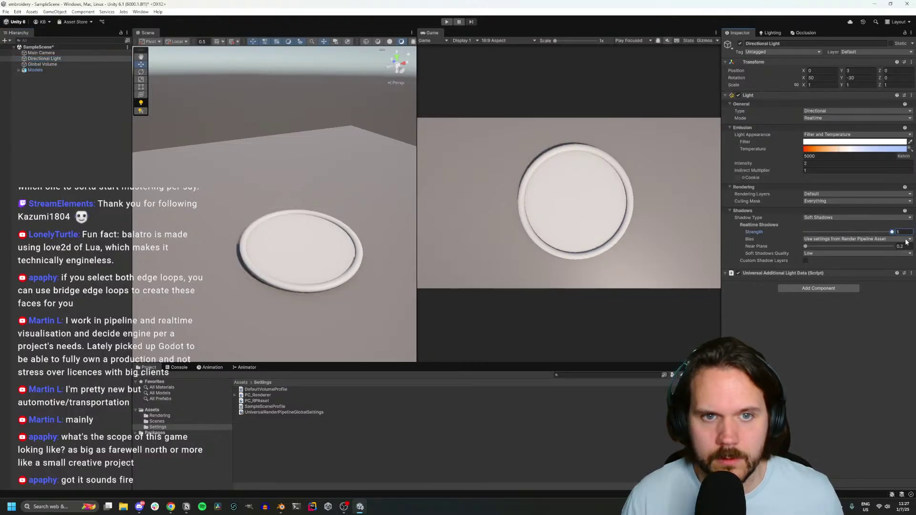
pyautogui.moveTo(562, 41); pyautogui.dragTo(572, 41)
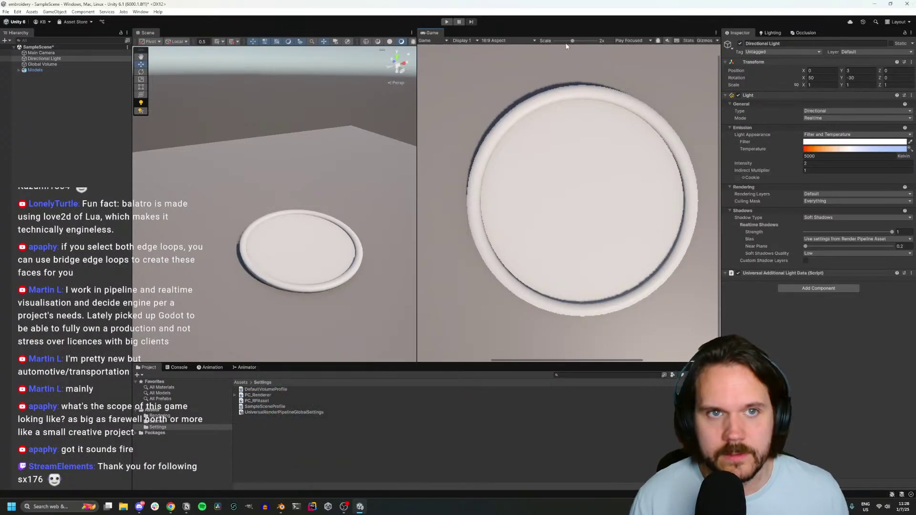
pyautogui.moveTo(573, 41); pyautogui.dragTo(555, 42)
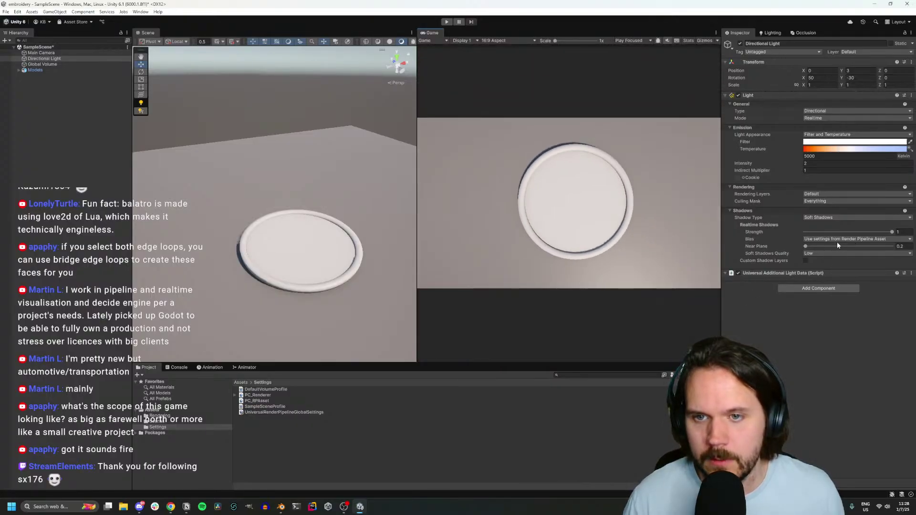
# Set the main light's shadow resolution to 4096 in PC_RPAsset, trying a lower resolution for comparison
pyautogui.click(268, 395)
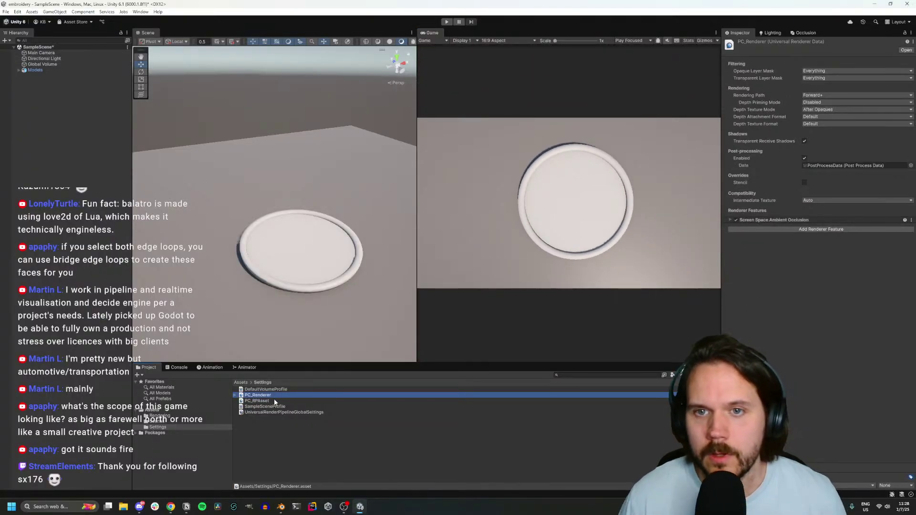
pyautogui.click(274, 402)
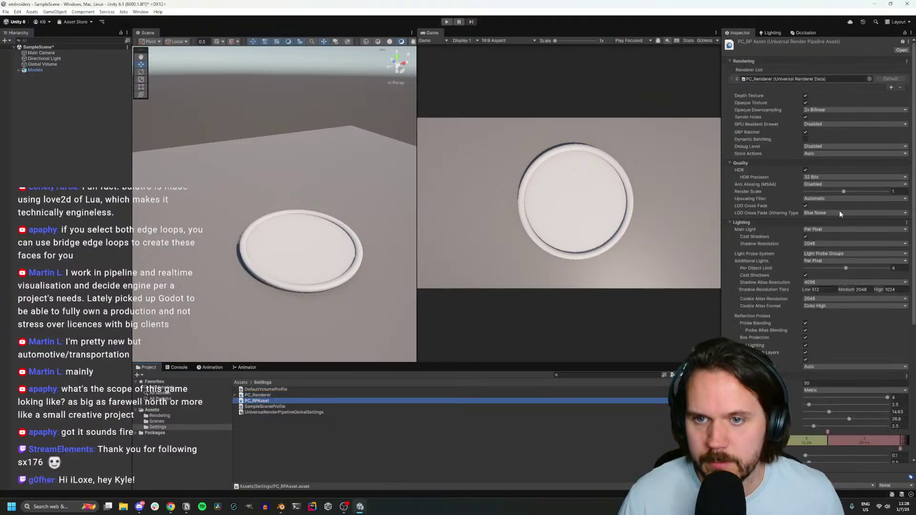
pyautogui.scroll(-5, 840, 210)
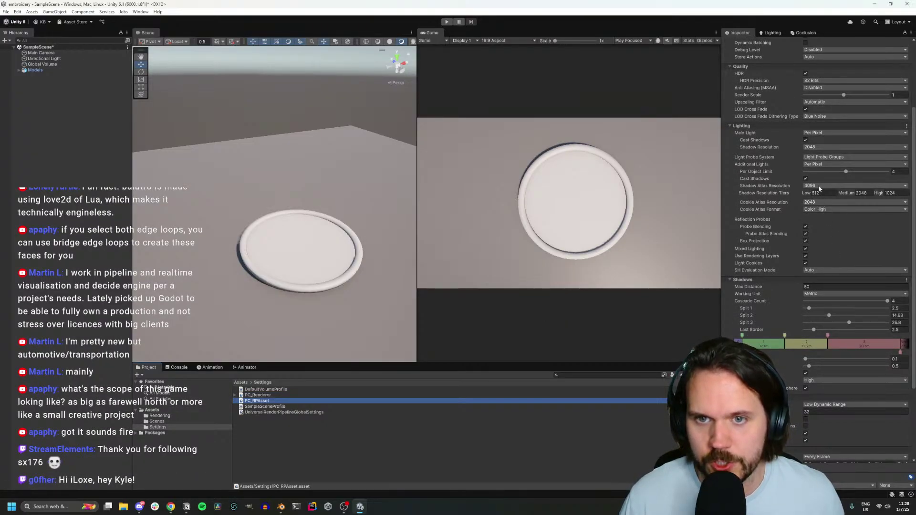
pyautogui.click(821, 147)
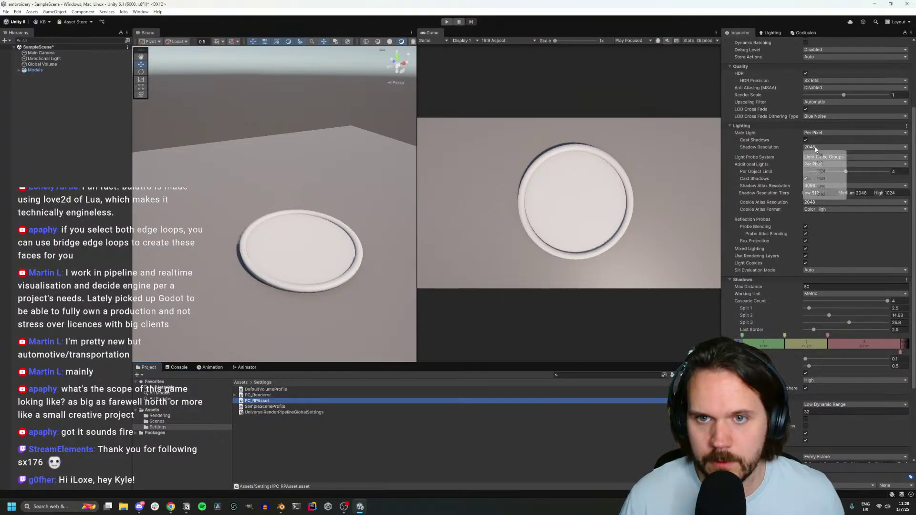
pyautogui.click(818, 186)
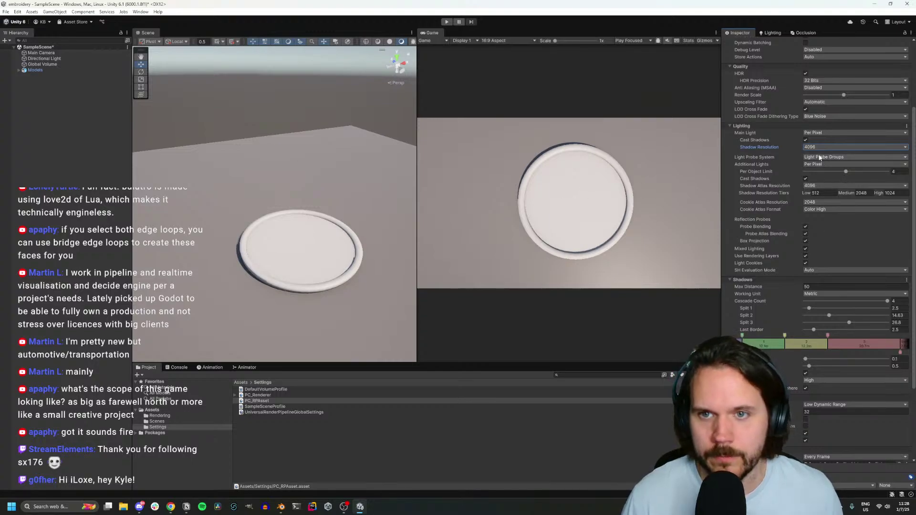
pyautogui.click(821, 186)
pyautogui.click(821, 171)
pyautogui.click(820, 134)
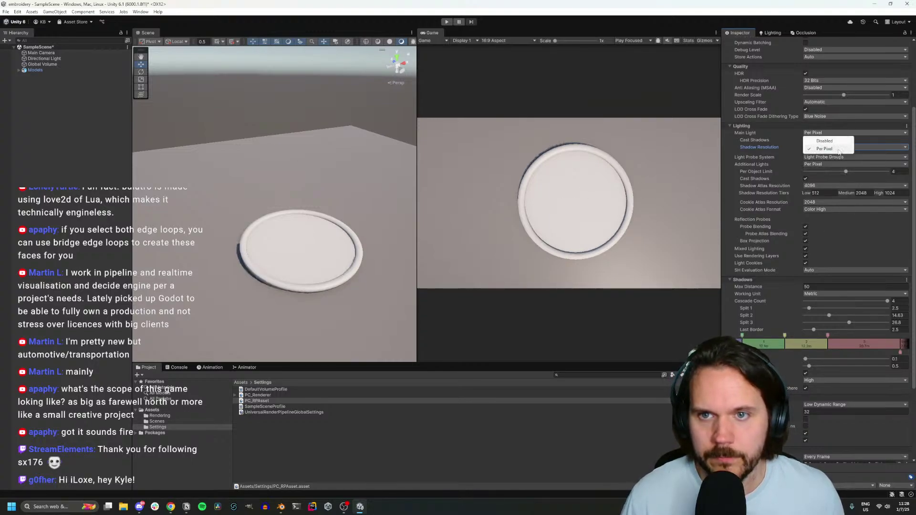
pyautogui.click(857, 147)
pyautogui.click(821, 187)
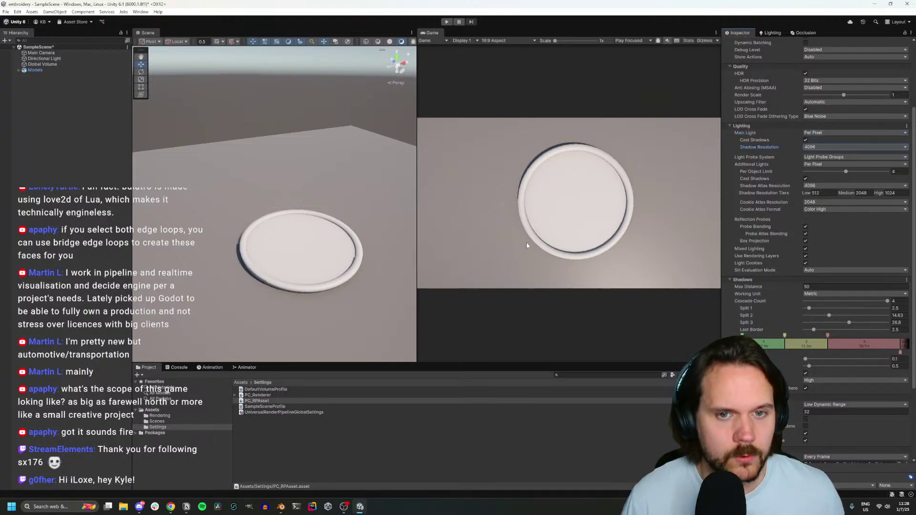
# Align the Directional Light with a low Scene view angle, giving it a rotation of about X 25, Y 47
pyautogui.click(43, 59)
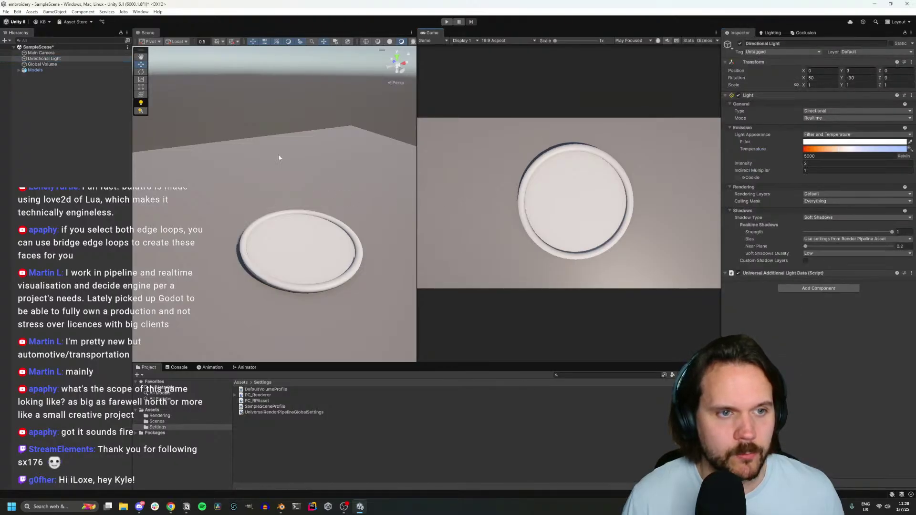
pyautogui.moveTo(317, 125); pyautogui.dragTo(364, 130, button='right')
pyautogui.press('w')
pyautogui.press('s')
pyautogui.hotkey('ctrl', 'shift', 'f')
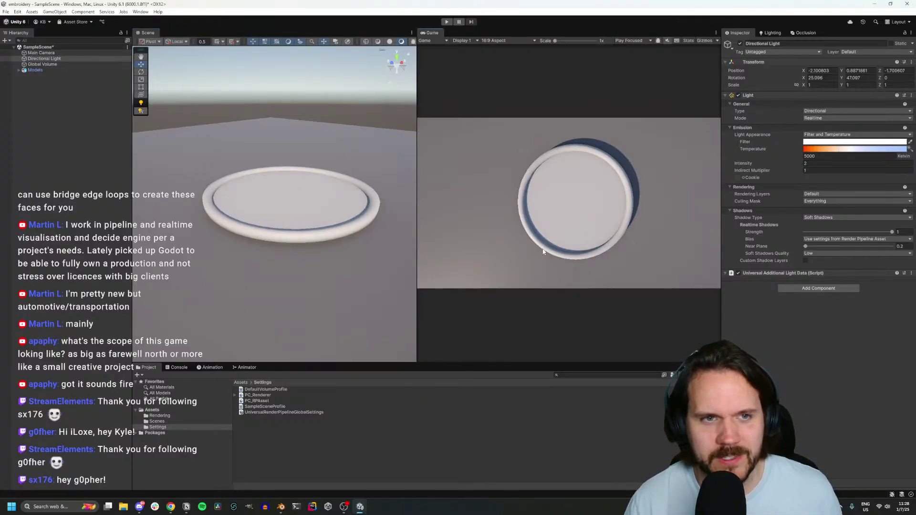
# Examine the hoop's shadow edges from close up and from the side, and review PC_RPAsset and the Directional Light
pyautogui.moveTo(253, 210); pyautogui.dragTo(228, 153, button='right')
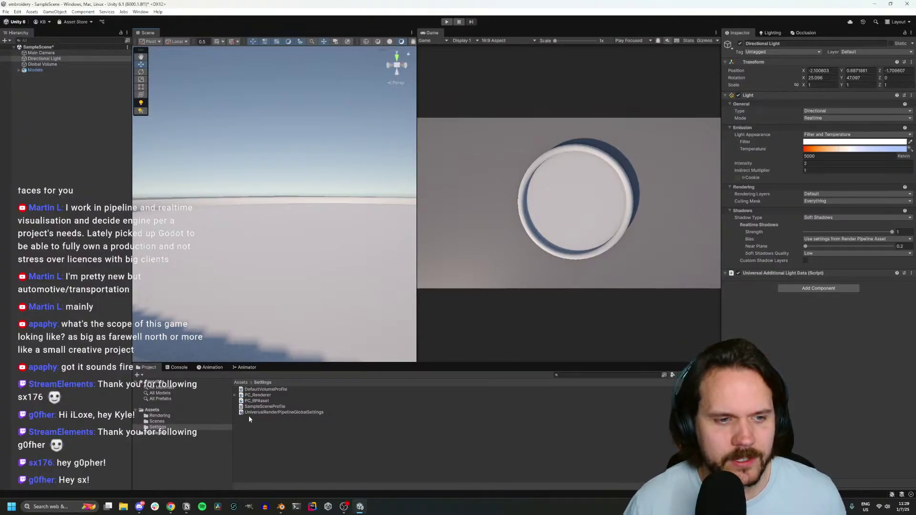
pyautogui.click(263, 401)
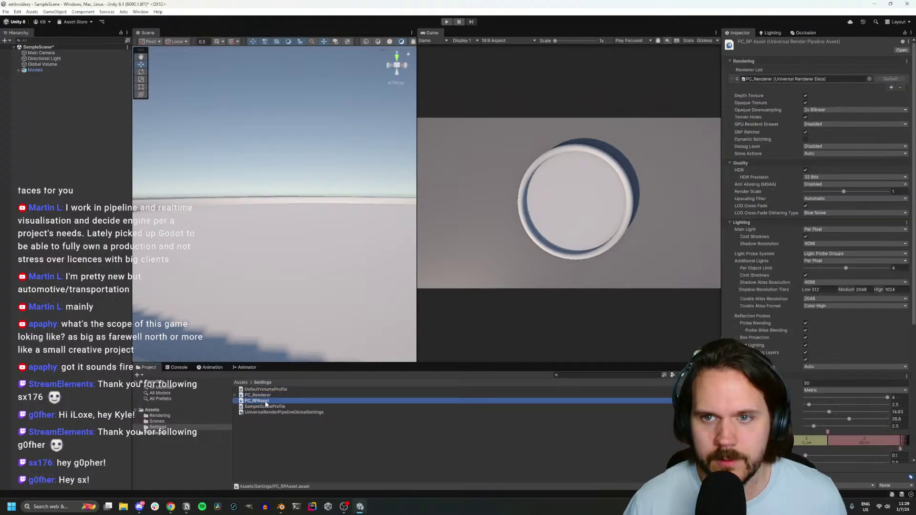
pyautogui.click(561, 212)
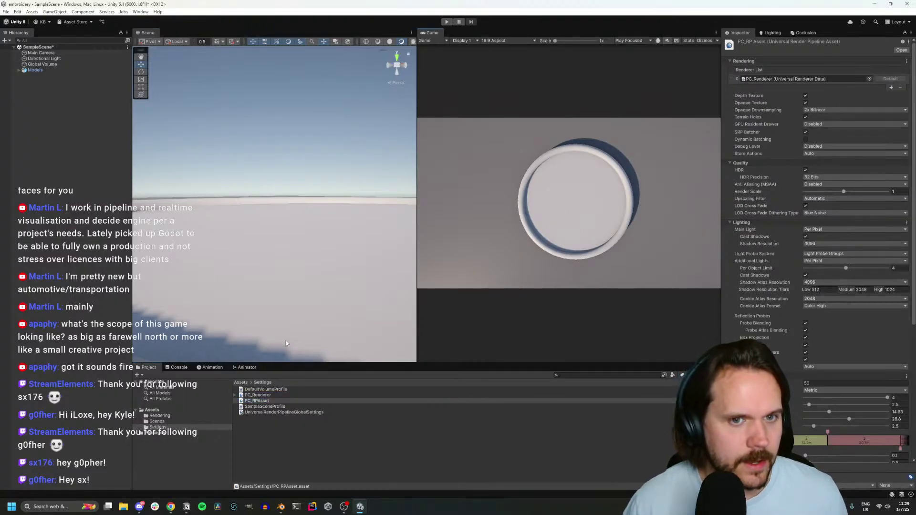
pyautogui.keyDown('alt'); pyautogui.moveTo(268, 190); pyautogui.dragTo(285, 212); pyautogui.keyUp('alt')
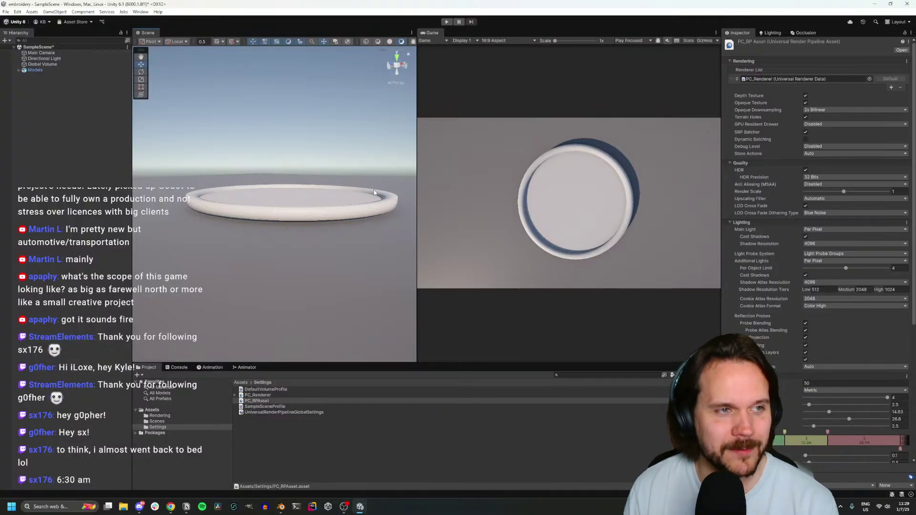
pyautogui.click(59, 59)
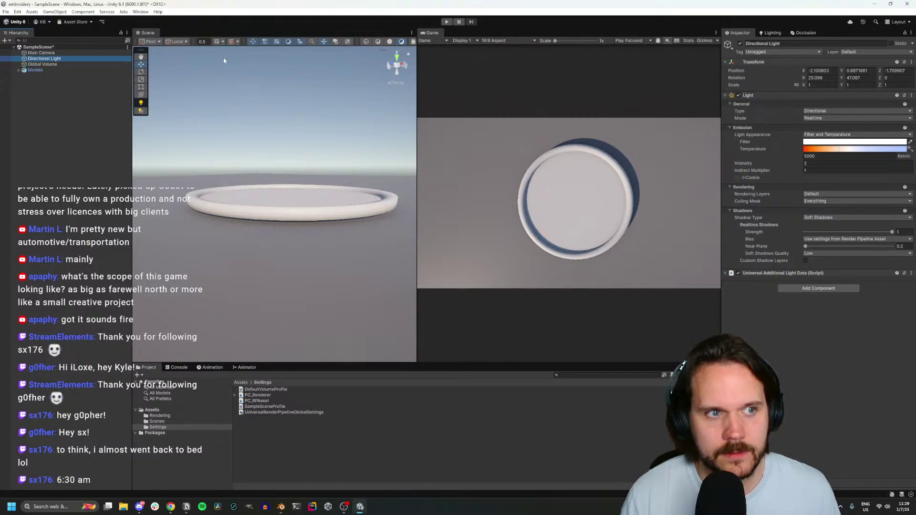
pyautogui.click(304, 234)
# Create a URP Lit Shader Graph named Uber Shader in the Rendering folder
pyautogui.click(210, 409)
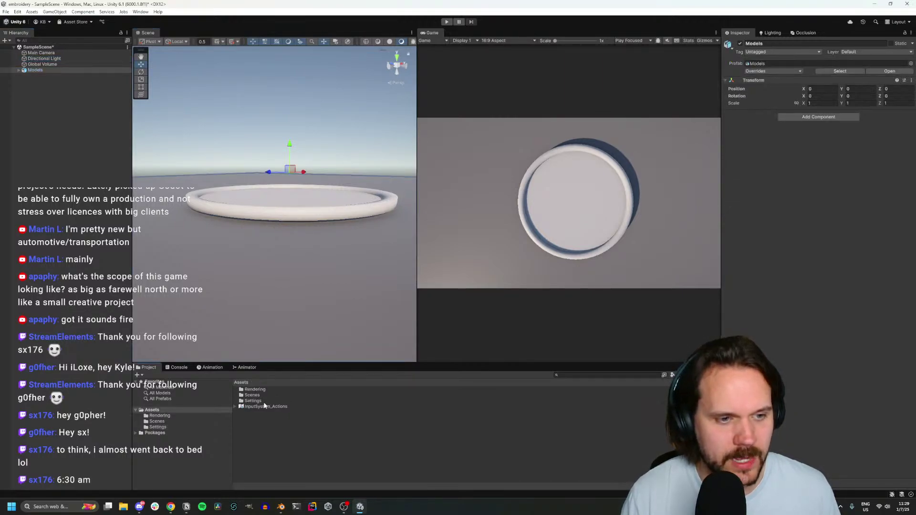
pyautogui.doubleClick(254, 389)
pyautogui.rightClick(285, 437)
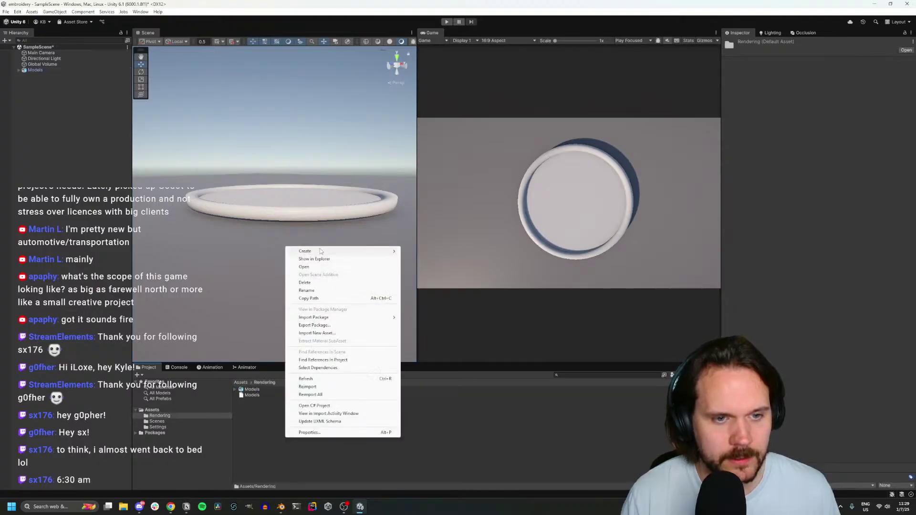
pyautogui.moveTo(321, 252)
pyautogui.moveTo(430, 349)
pyautogui.moveTo(497, 348)
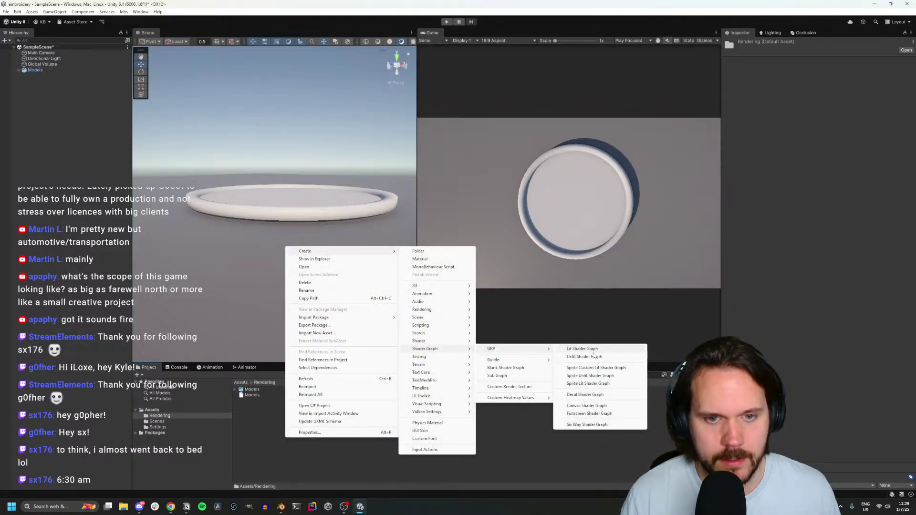
pyautogui.click(585, 356)
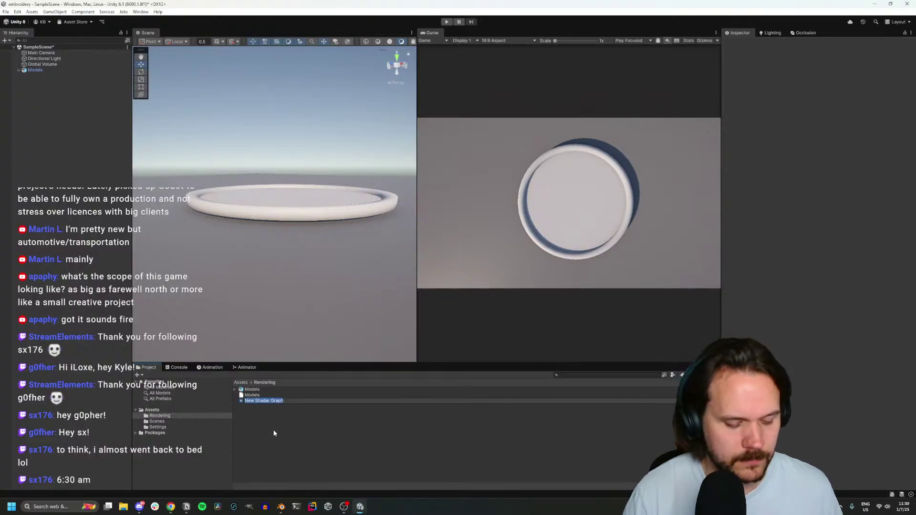
pyautogui.write('Uber Shader')
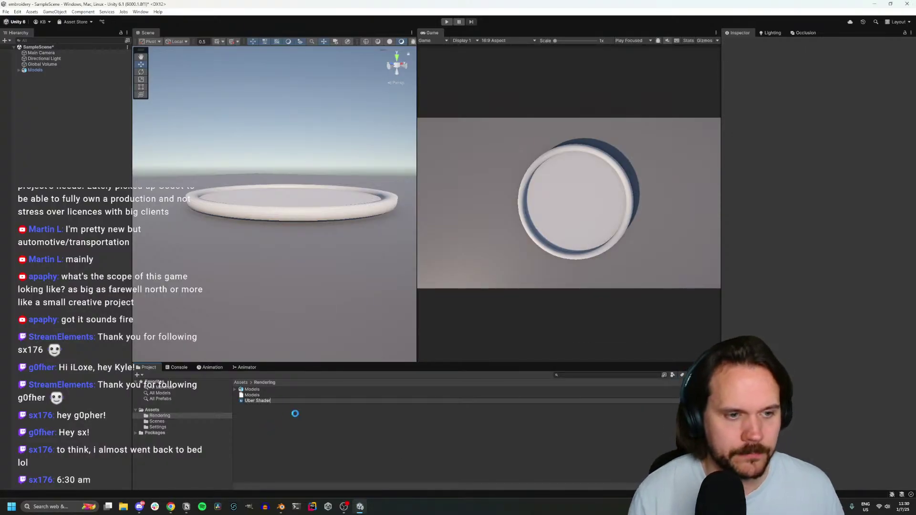
pyautogui.press('Return')
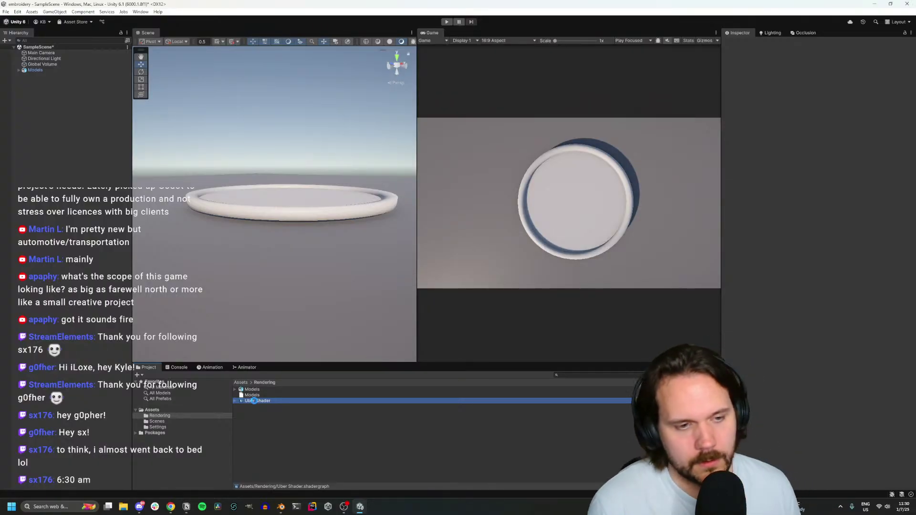
# Create a material from the Uber Shader graph and name it _Uber Shader
pyautogui.rightClick(253, 401)
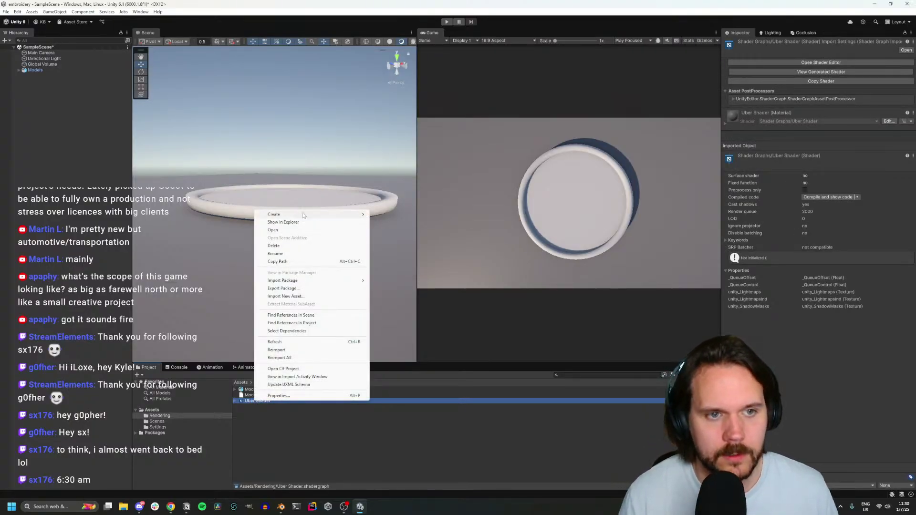
pyautogui.moveTo(303, 213)
pyautogui.moveTo(400, 273)
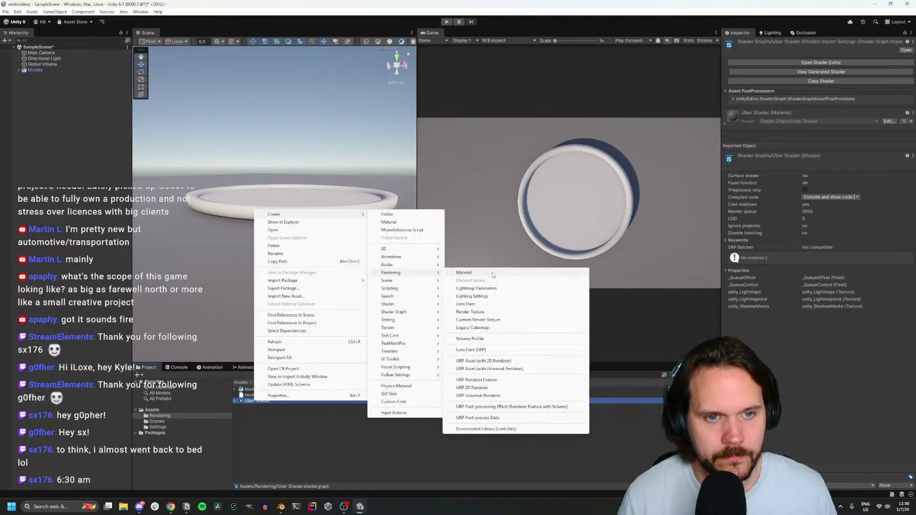
pyautogui.click(492, 276)
pyautogui.write('_Uber Sh')
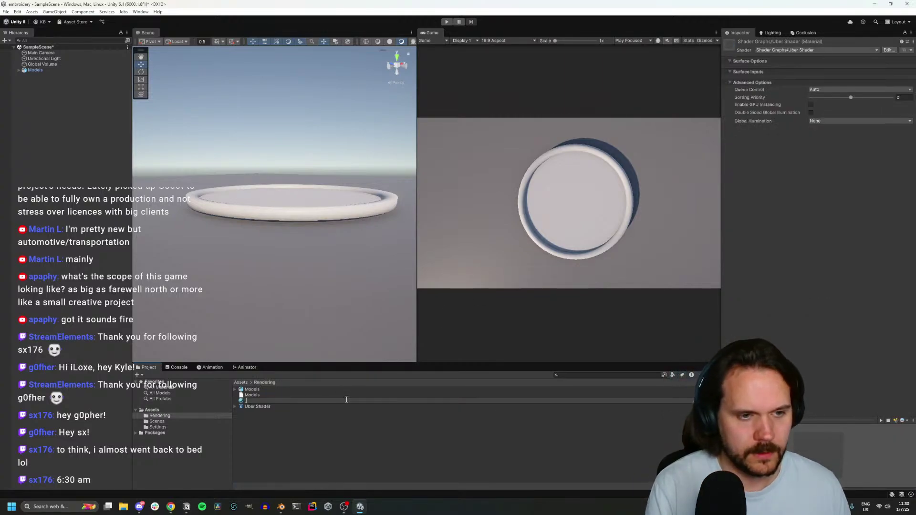
pyautogui.write('ader')
pyautogui.press('Return')
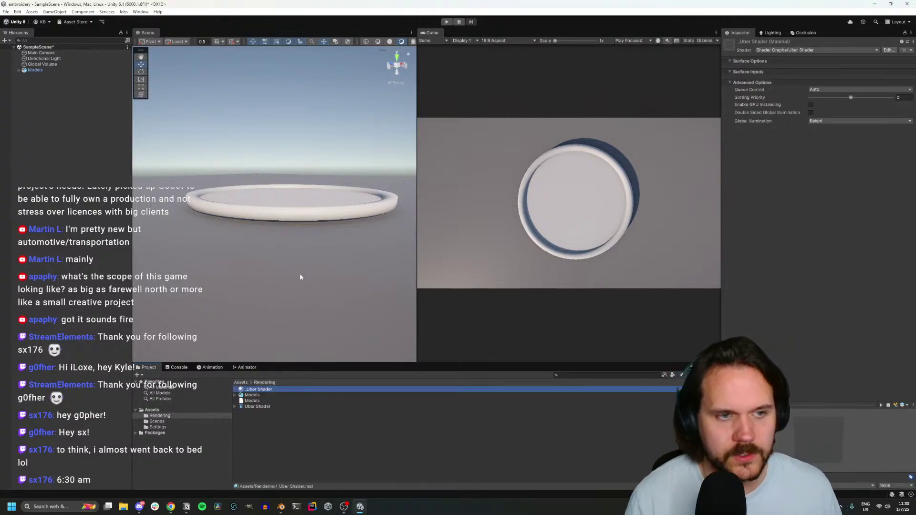
# Remap _Main Material to the _Uber Shader material in the Models import settings and apply the change
pyautogui.click(551, 172)
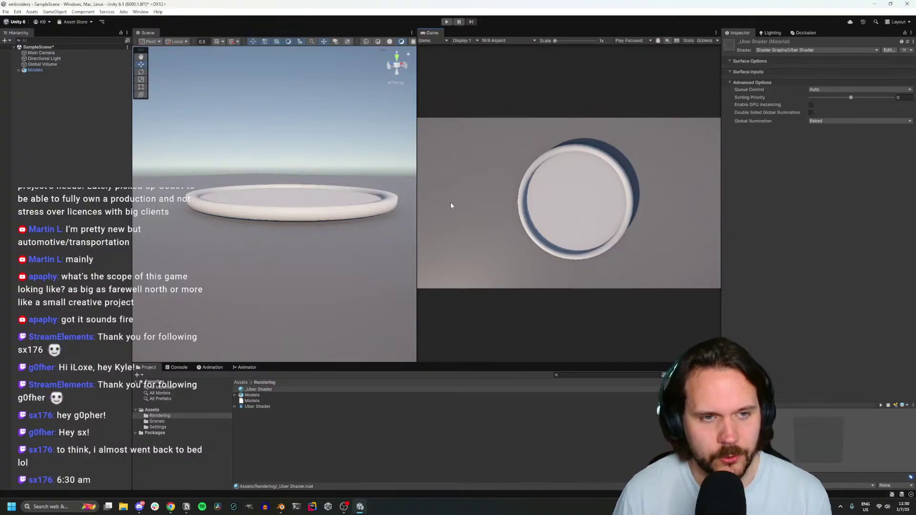
pyautogui.click(315, 208)
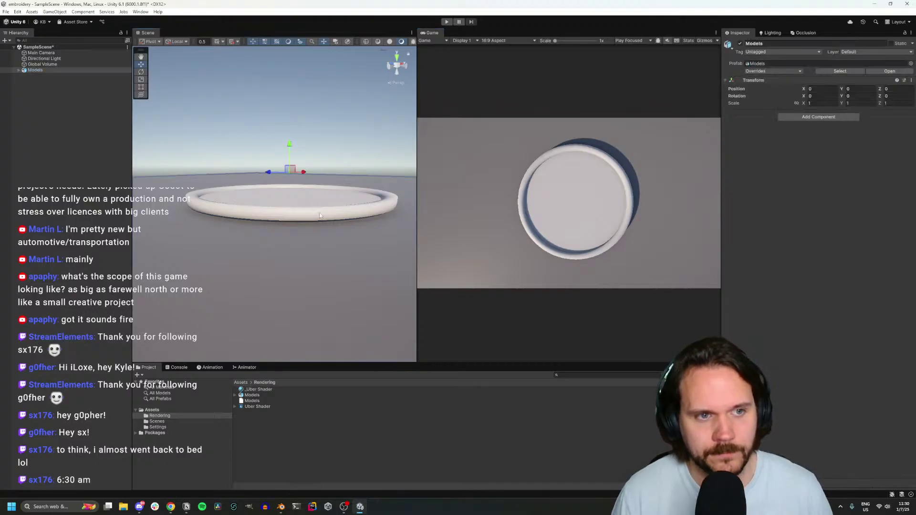
pyautogui.click(295, 213)
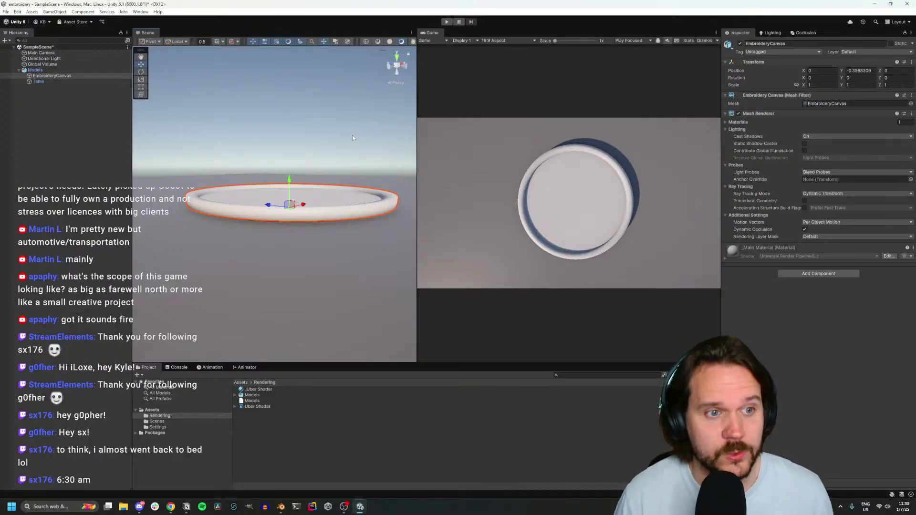
pyautogui.click(34, 70)
pyautogui.click(758, 63)
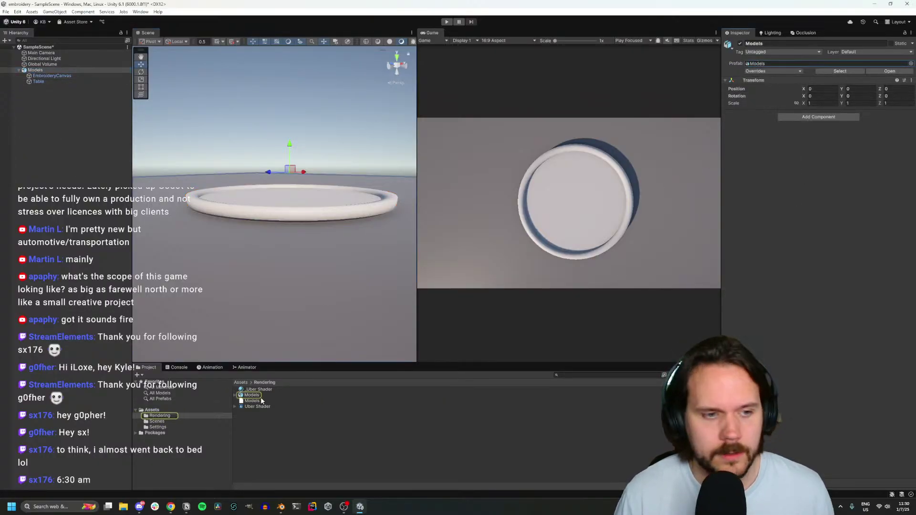
pyautogui.click(300, 397)
pyautogui.click(847, 63)
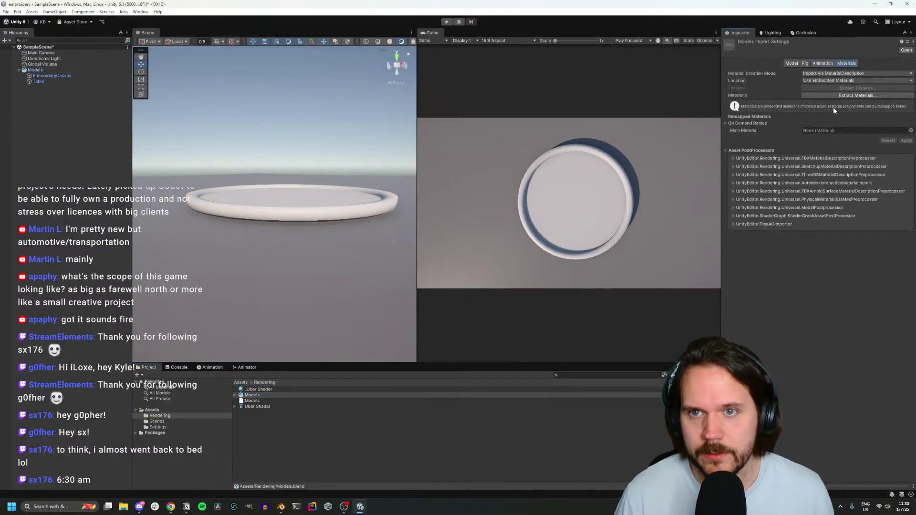
pyautogui.click(911, 131)
pyautogui.press('Down')
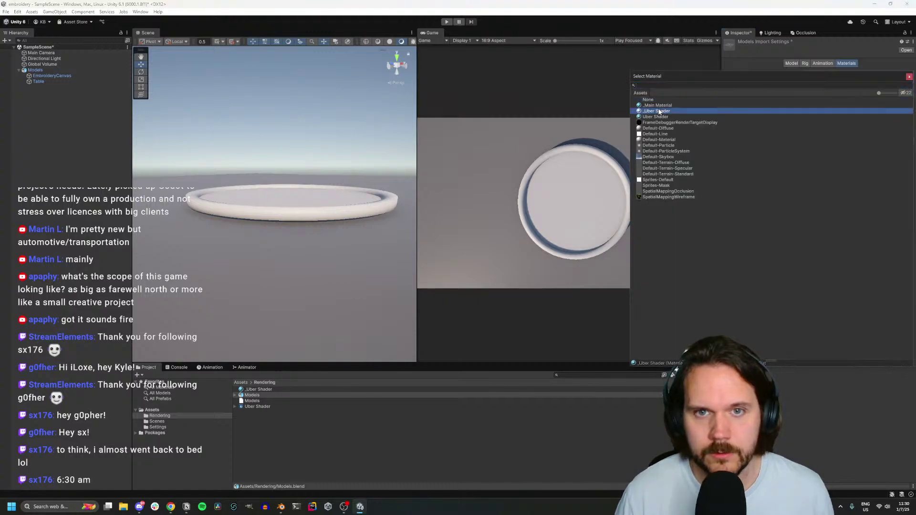
pyautogui.press('Return')
pyautogui.click(903, 140)
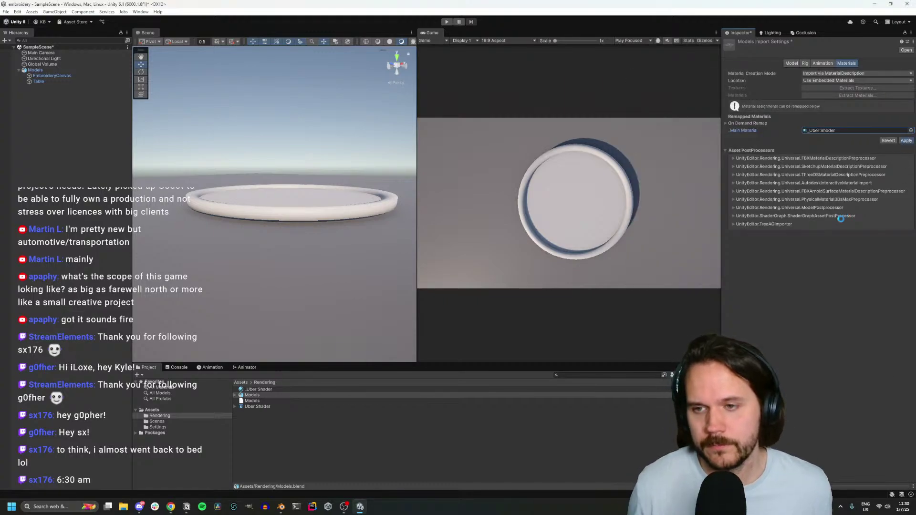
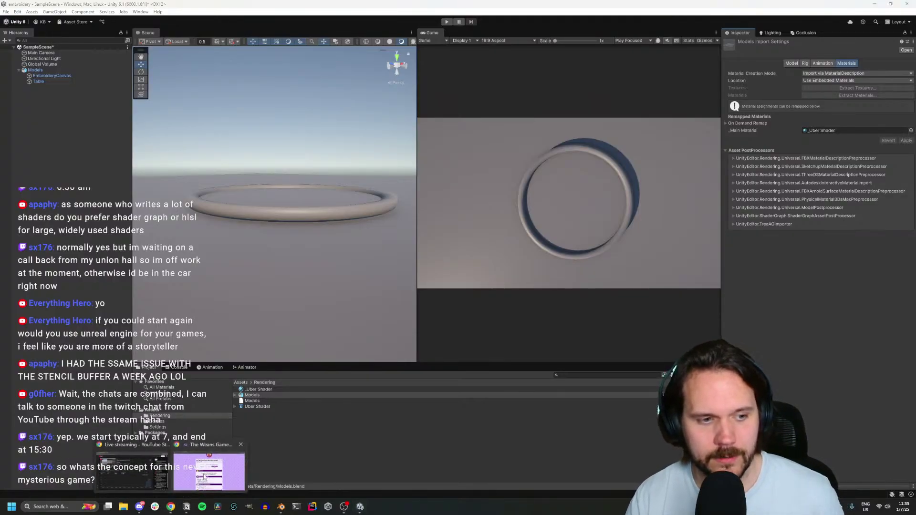
# Switch to the browser to review The Weans Game Jam page and the aerial landscape embroidery photo, returning to Unity
pyautogui.click(203, 475)
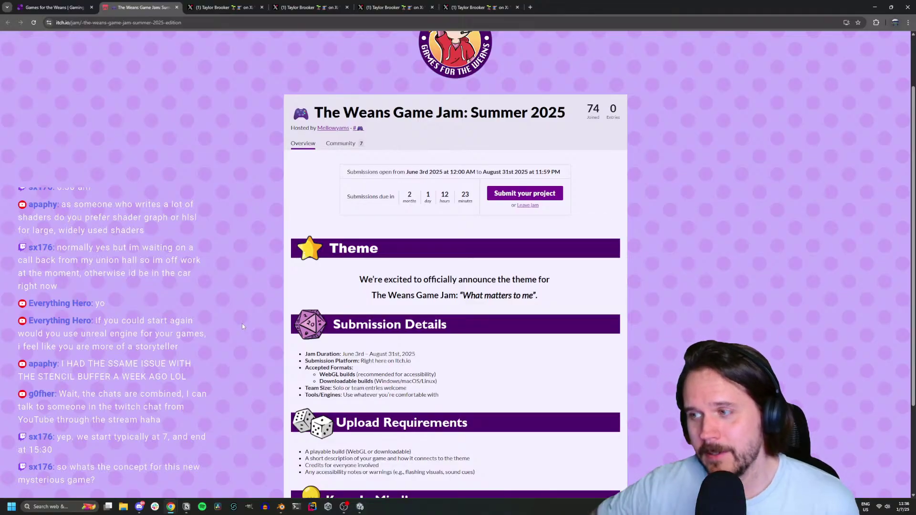
pyautogui.click(227, 5)
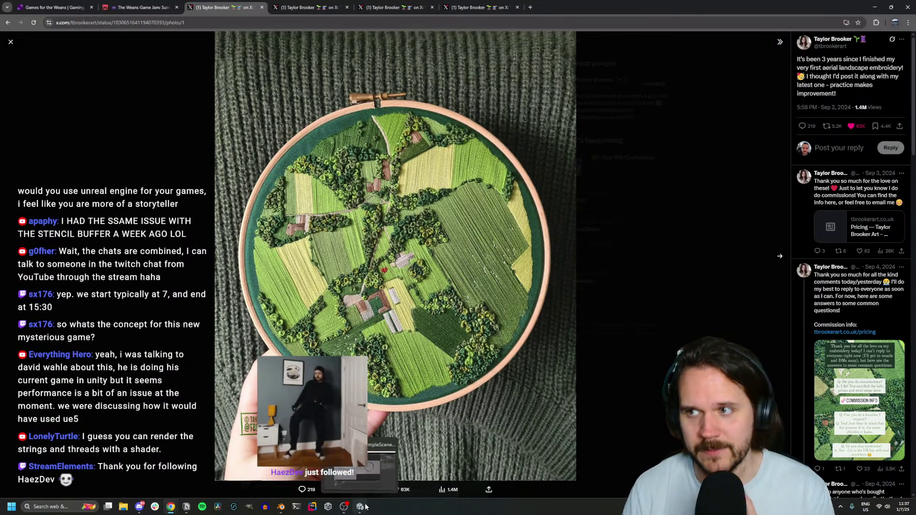
pyautogui.moveTo(366, 507)
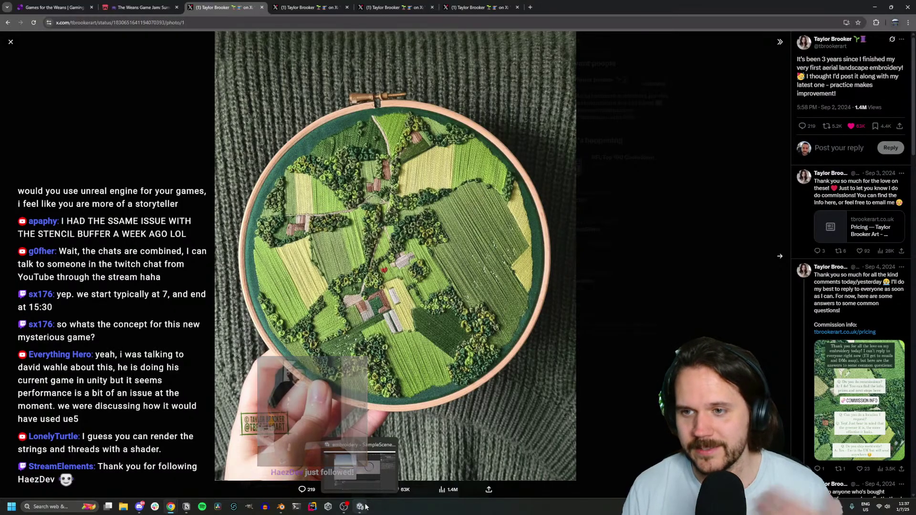
pyautogui.click(366, 474)
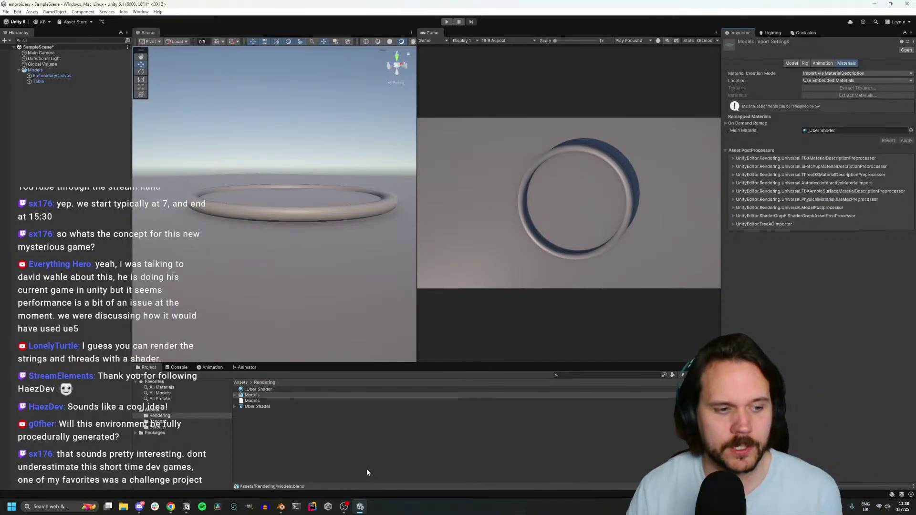
pyautogui.click(170, 507)
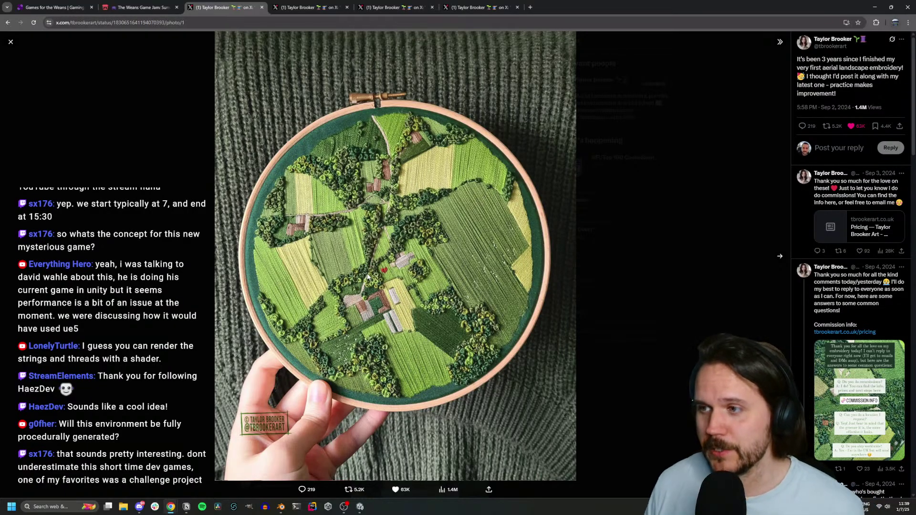
pyautogui.click(360, 507)
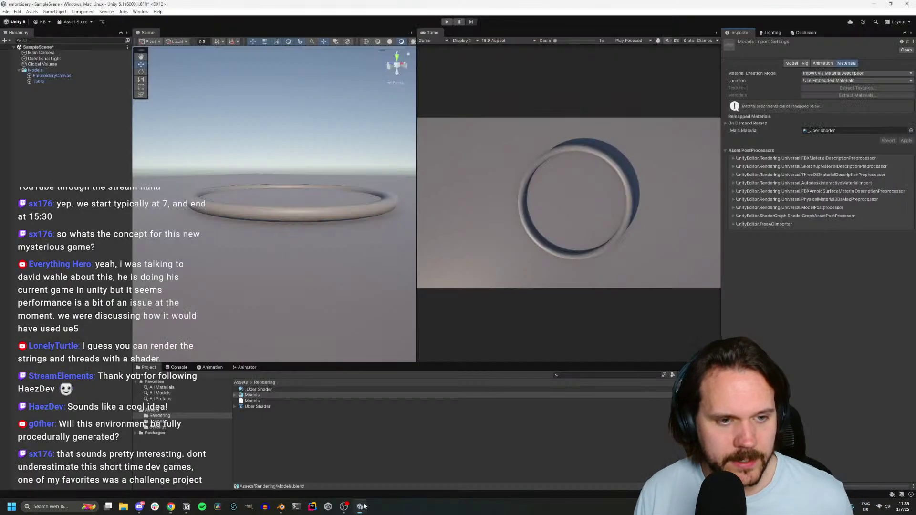
# Open the Uber Shader graph and add a Sample Texture 2D node
pyautogui.doubleClick(267, 407)
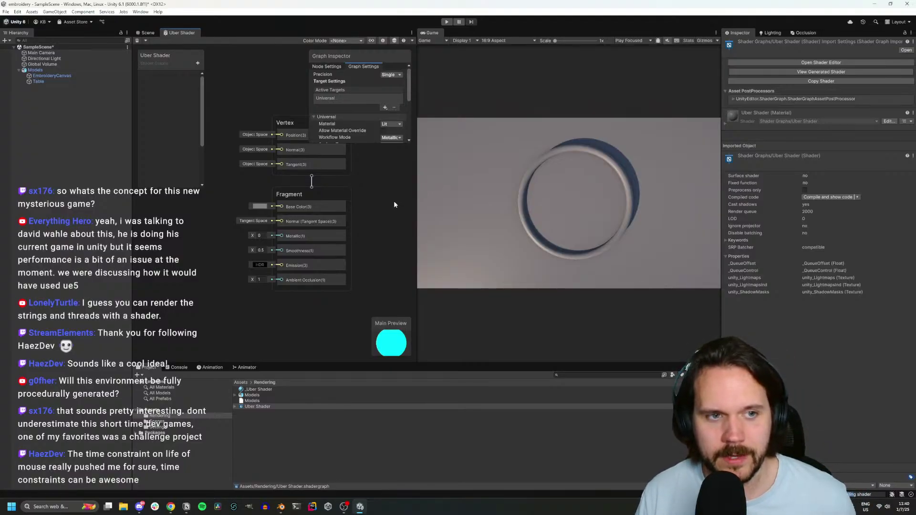
pyautogui.scroll(-2, 394, 205)
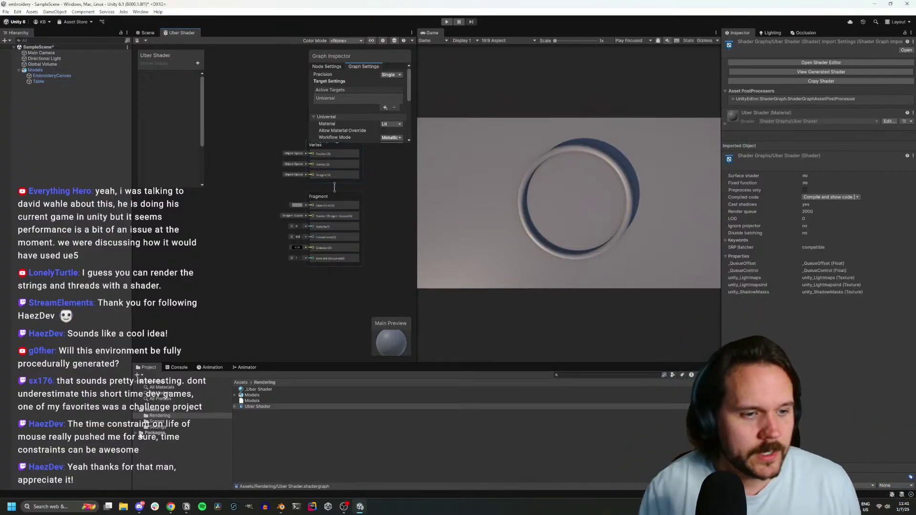
pyautogui.scroll(3, 239, 275)
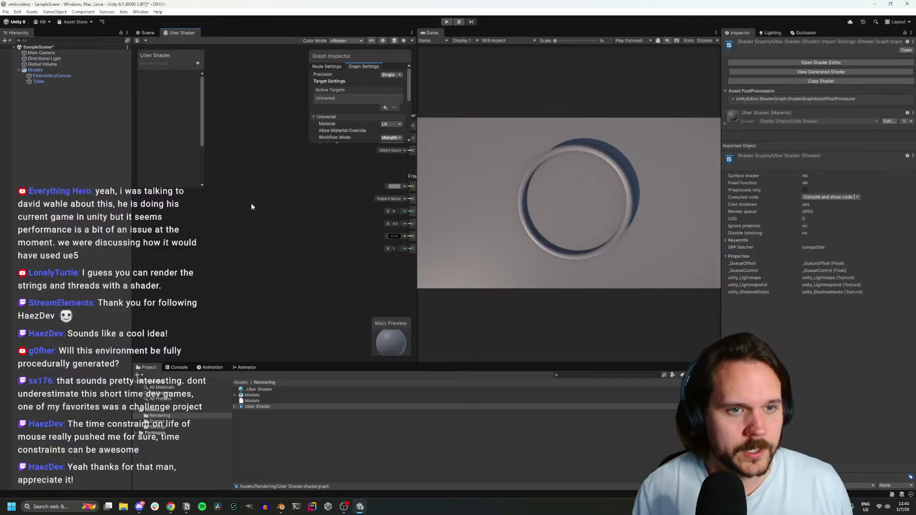
pyautogui.rightClick(239, 190)
pyautogui.click(263, 194)
pyautogui.write('text')
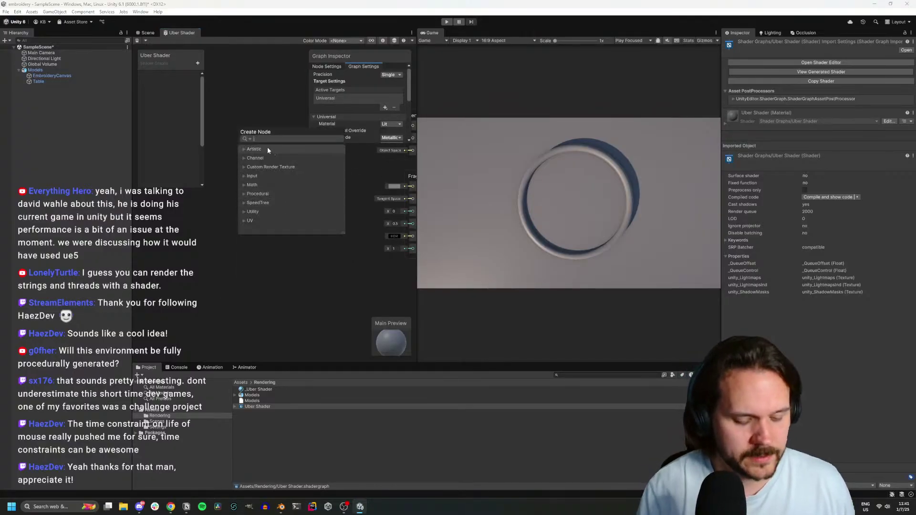
pyautogui.press('Up')
pyautogui.press('Up')
pyautogui.press('Up')
pyautogui.press('Up')
pyautogui.press('Up')
pyautogui.press('Up')
pyautogui.press('Up')
pyautogui.press('Up')
pyautogui.press('Up')
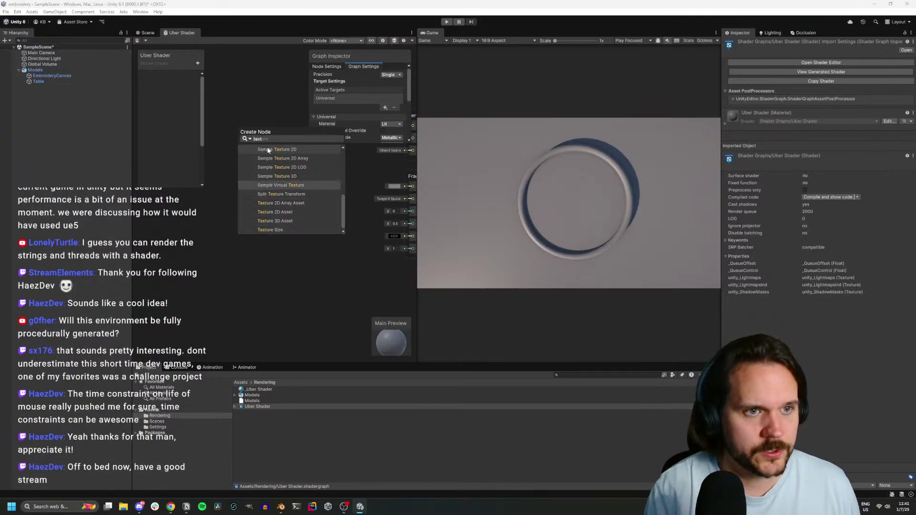
pyautogui.press('Return')
# Connect the Sample Texture 2D node's RGBA output to the fragment Base Color and reposition the node
pyautogui.moveTo(297, 216); pyautogui.dragTo(367, 188)
pyautogui.moveTo(254, 207); pyautogui.dragTo(300, 176, button='middle')
pyautogui.moveTo(257, 171); pyautogui.dragTo(280, 151)
pyautogui.moveTo(254, 184); pyautogui.dragTo(309, 226, button='middle')
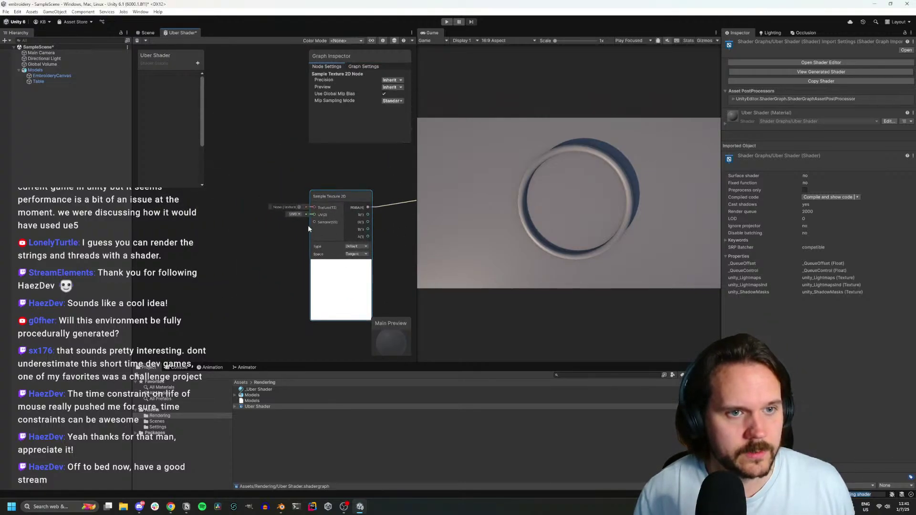
# Add a Texture 2D property named Colour Pallete to the Uber Shader graph
pyautogui.click(198, 62)
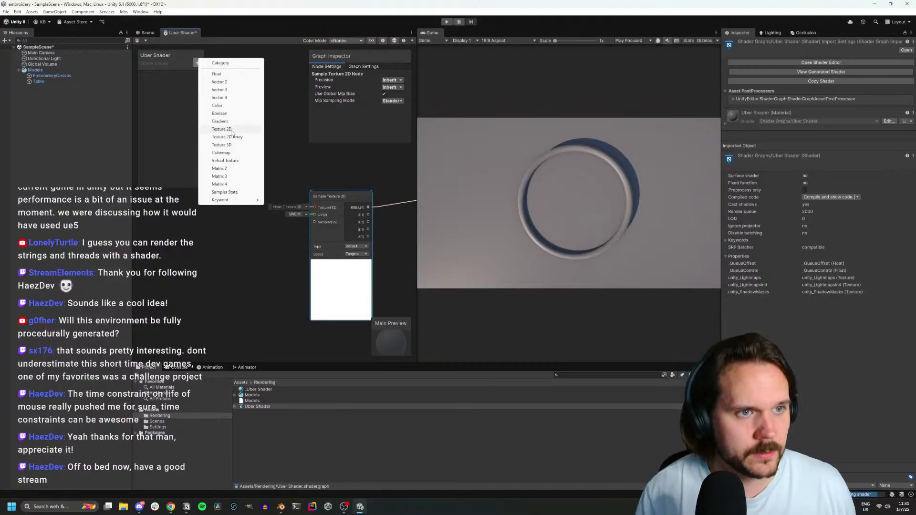
pyautogui.click(231, 130)
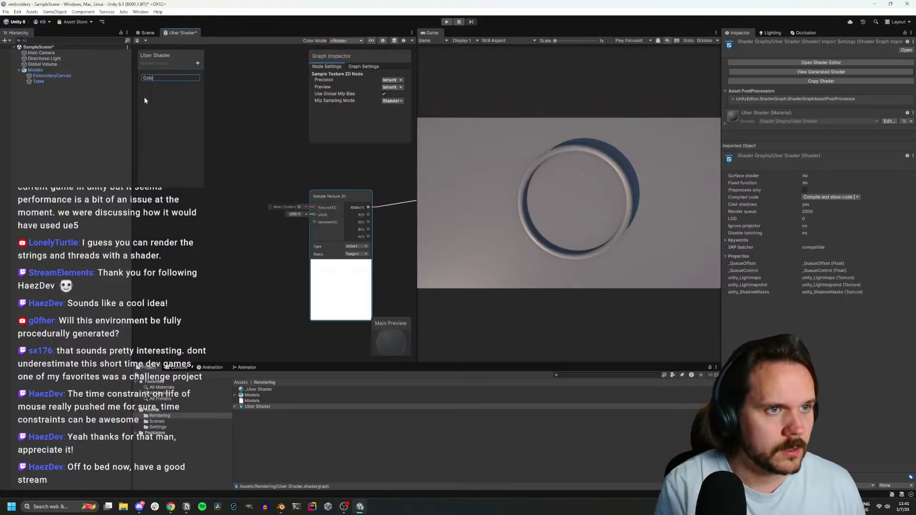
pyautogui.write('Colour Pallete')
pyautogui.press('Return')
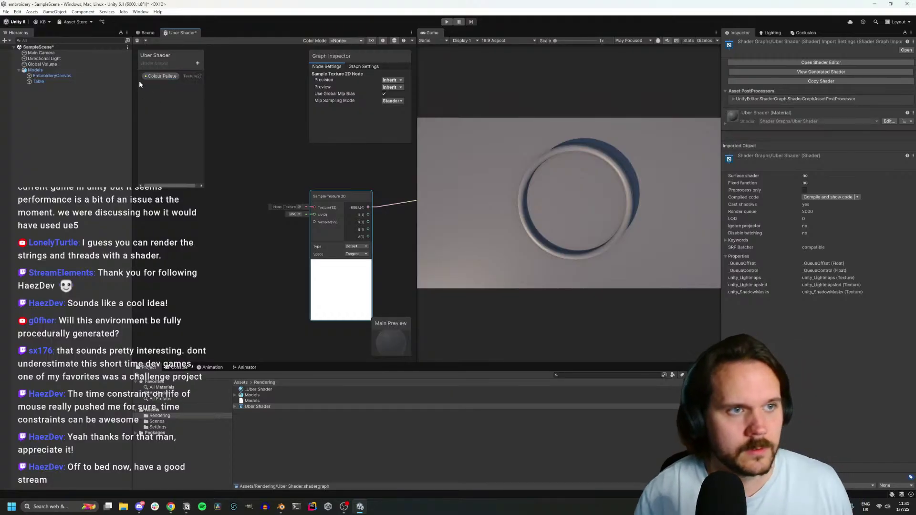
# Feed the Colour Pallete property into the Sample Texture 2D node's Texture input and collapse that node's preview
pyautogui.click(162, 76)
pyautogui.moveTo(161, 76); pyautogui.dragTo(258, 203)
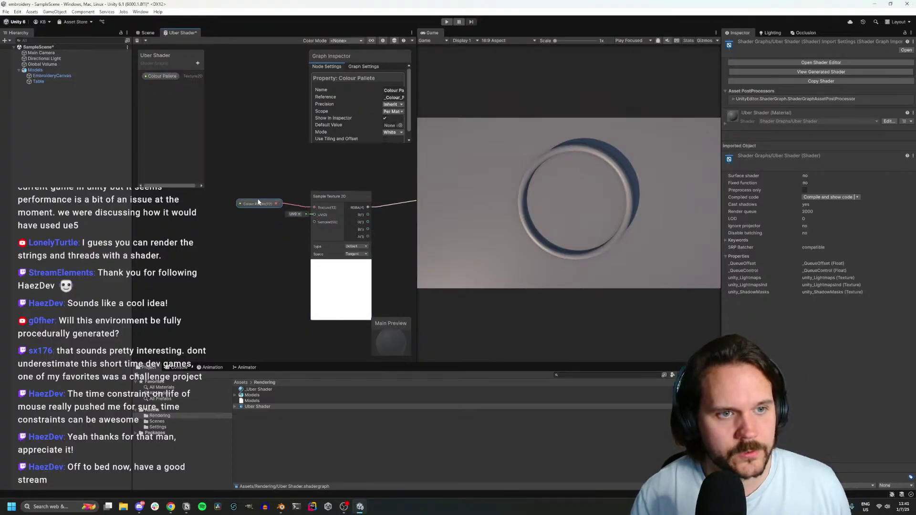
pyautogui.moveTo(258, 203); pyautogui.dragTo(155, 197, button='middle')
pyautogui.click(237, 258)
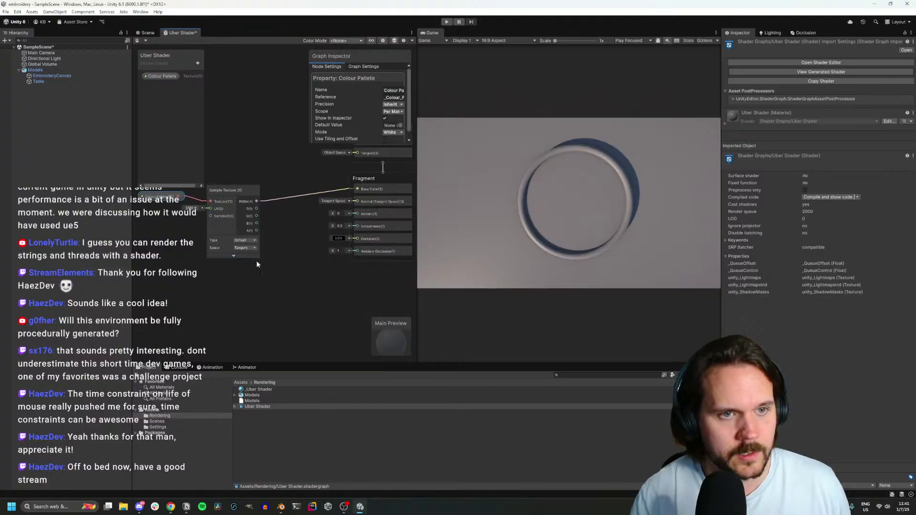
# Reposition the Colour Pallete and Sample Texture 2D nodes nearer the Fragment block and save the Uber Shader graph
pyautogui.moveTo(265, 243); pyautogui.dragTo(272, 268, button='middle')
pyautogui.moveTo(273, 268); pyautogui.dragTo(184, 206)
pyautogui.moveTo(236, 221); pyautogui.dragTo(268, 209)
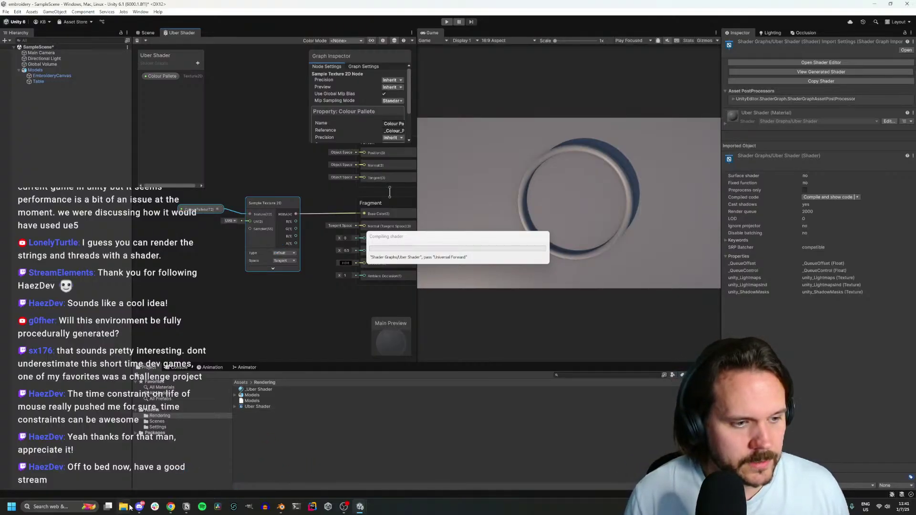
# Switch to Chrome, search the web for "colour pallete texture" and look through the results
pyautogui.moveTo(170, 507)
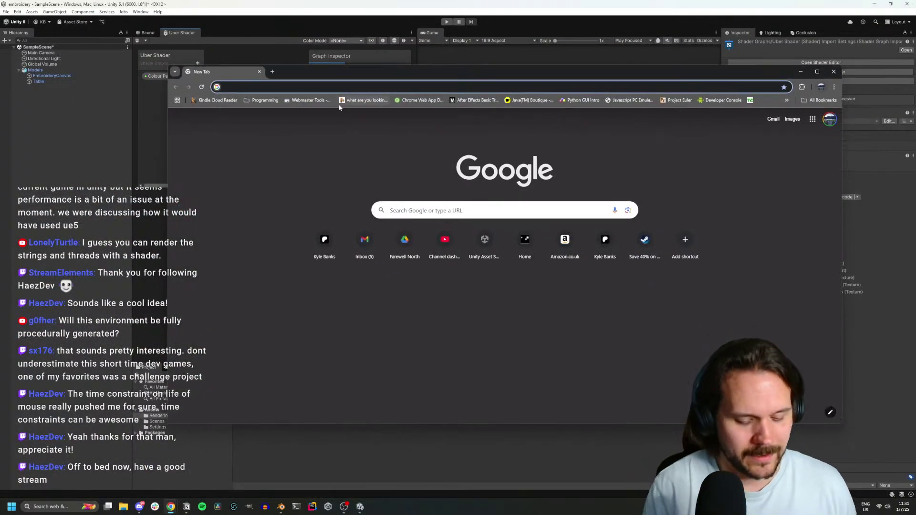
pyautogui.write('colour pallete texture')
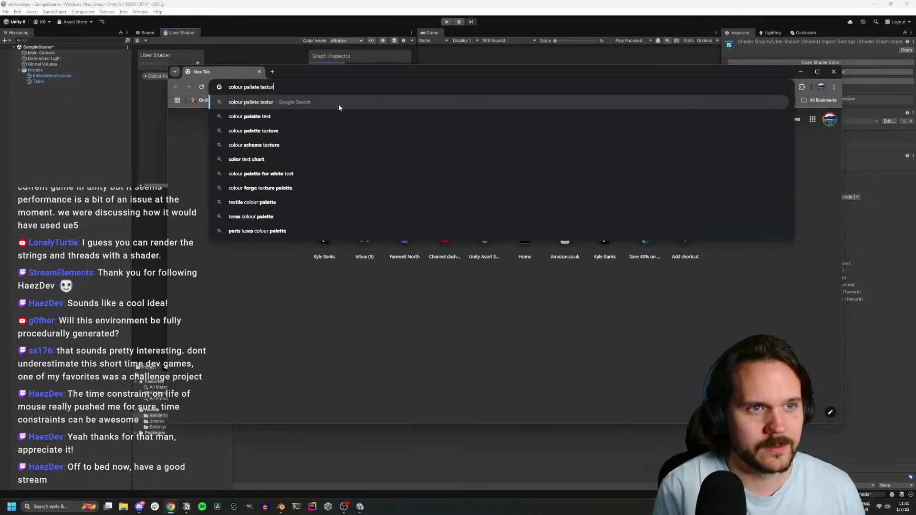
pyautogui.press('Return')
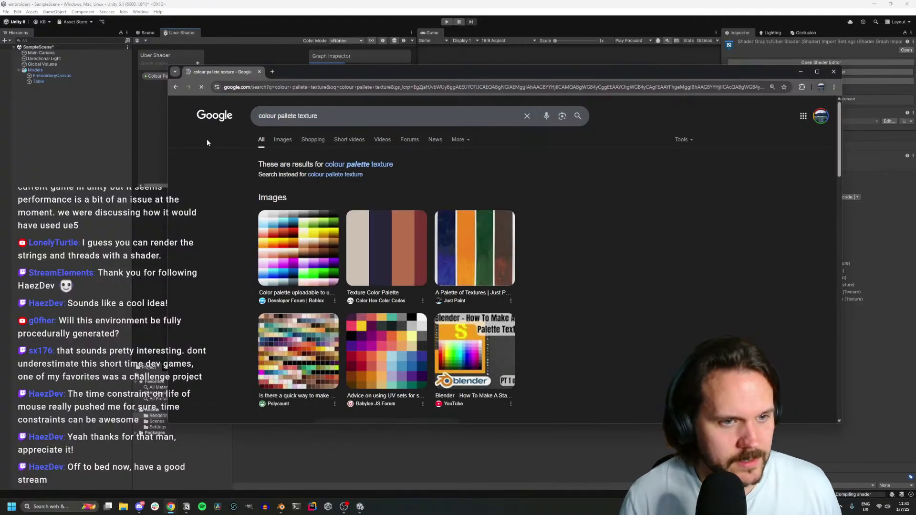
pyautogui.scroll(-5, 291, 175)
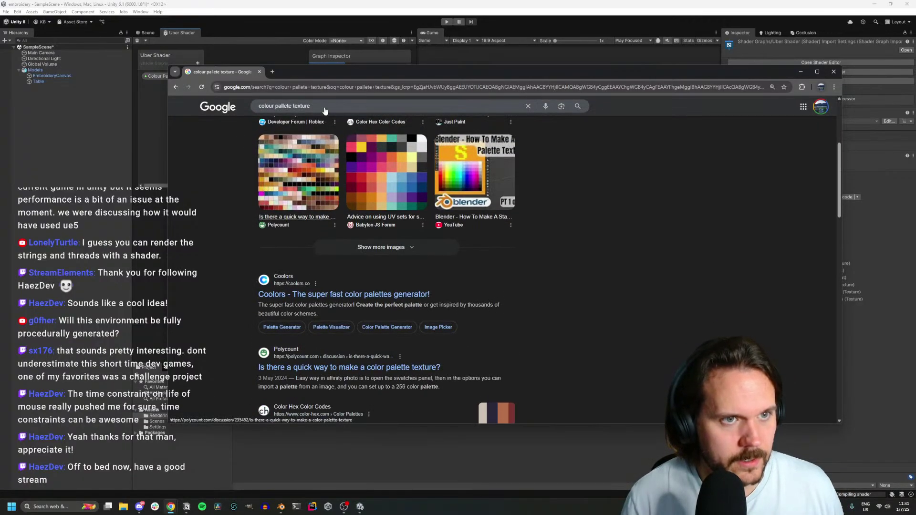
# Refine the web search to "colour pallete texture cc0"
pyautogui.click(324, 107)
pyautogui.write('c00')
pyautogui.press('Return')
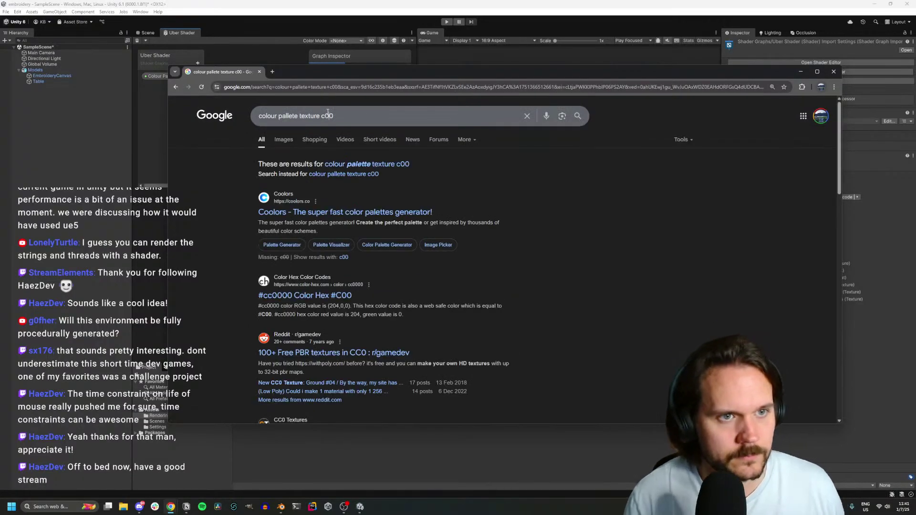
pyautogui.click(322, 112)
pyautogui.press('Return')
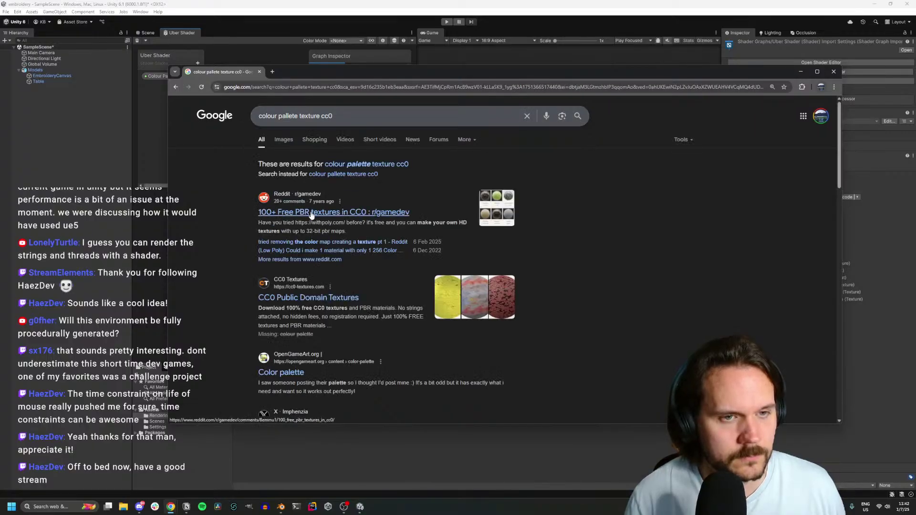
# Open the OpenGameArt Color palette result and try to save the colour strip from its comments as a PNG on the Desktop
pyautogui.scroll(-4, 221, 261)
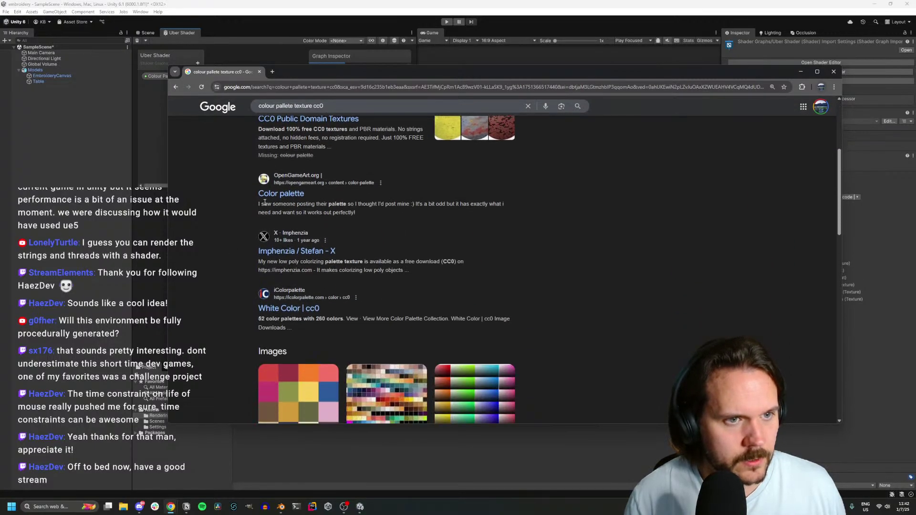
pyautogui.click(264, 196)
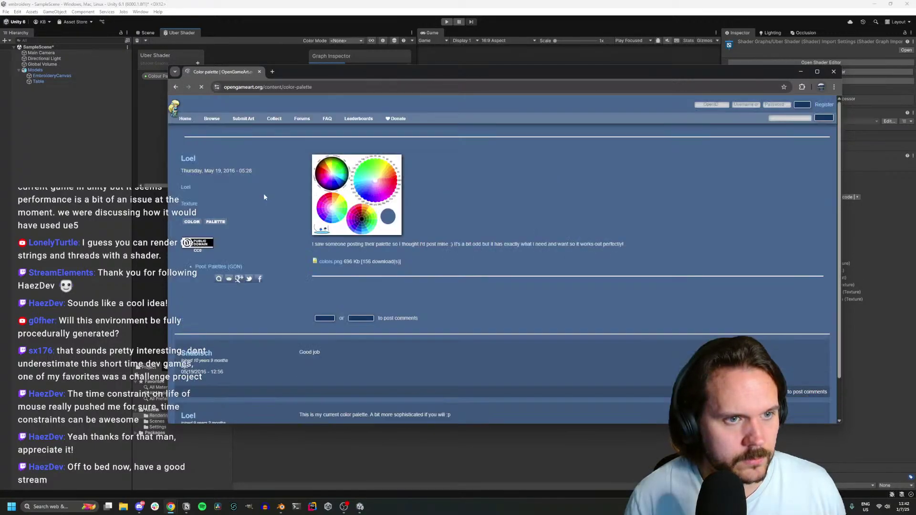
pyautogui.scroll(-1, 271, 216)
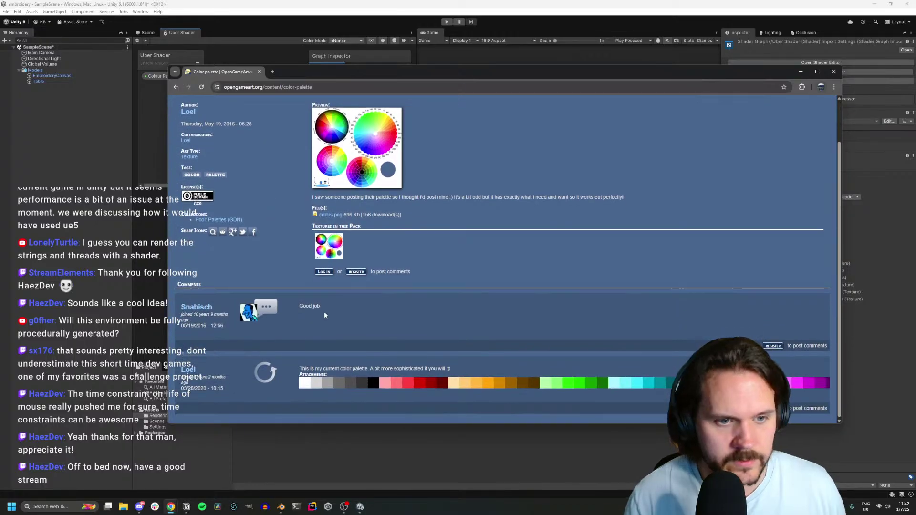
pyautogui.rightClick(351, 387)
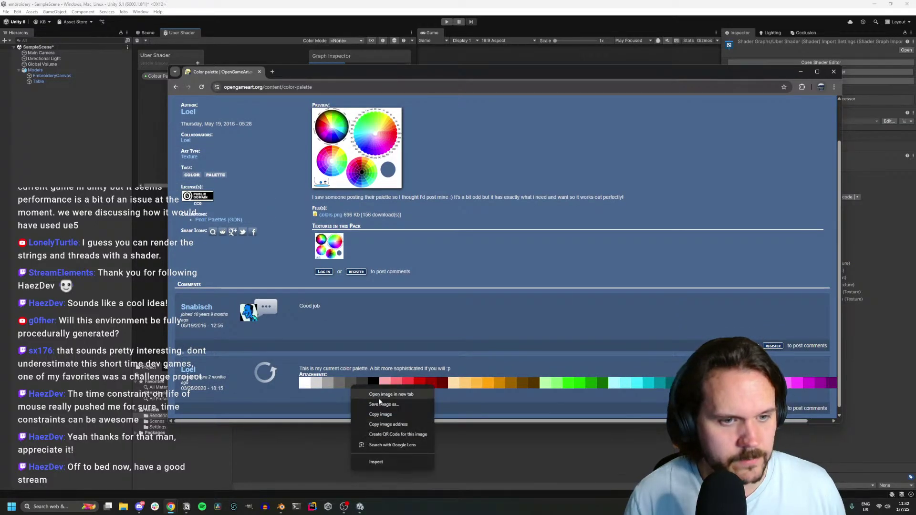
pyautogui.click(382, 405)
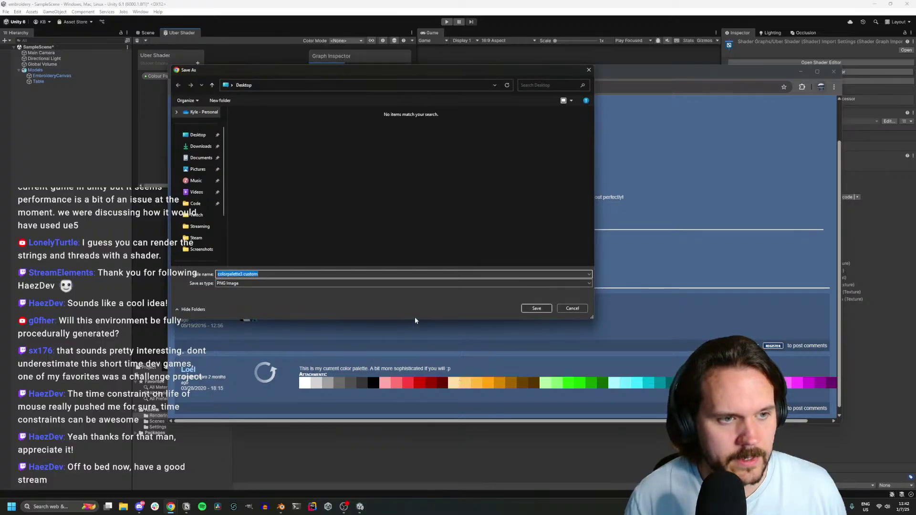
pyautogui.press('Return')
pyautogui.press('super+e')
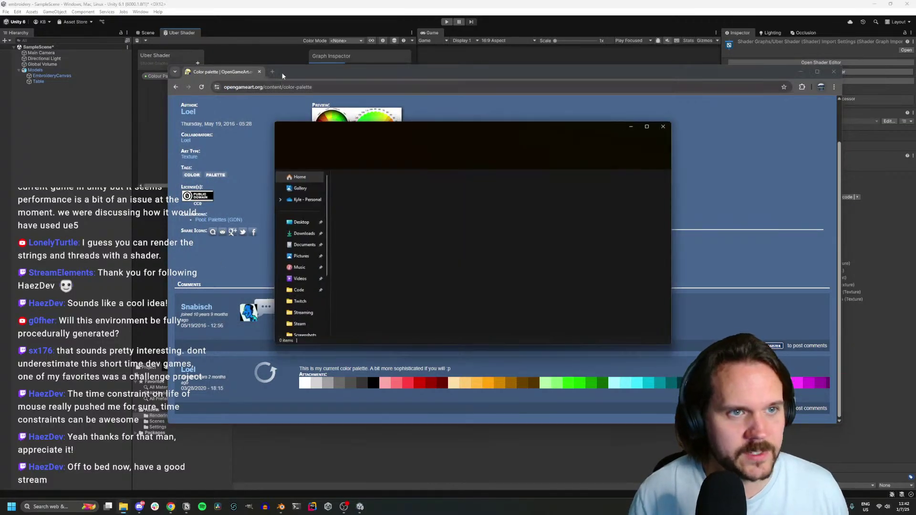
pyautogui.click(299, 290)
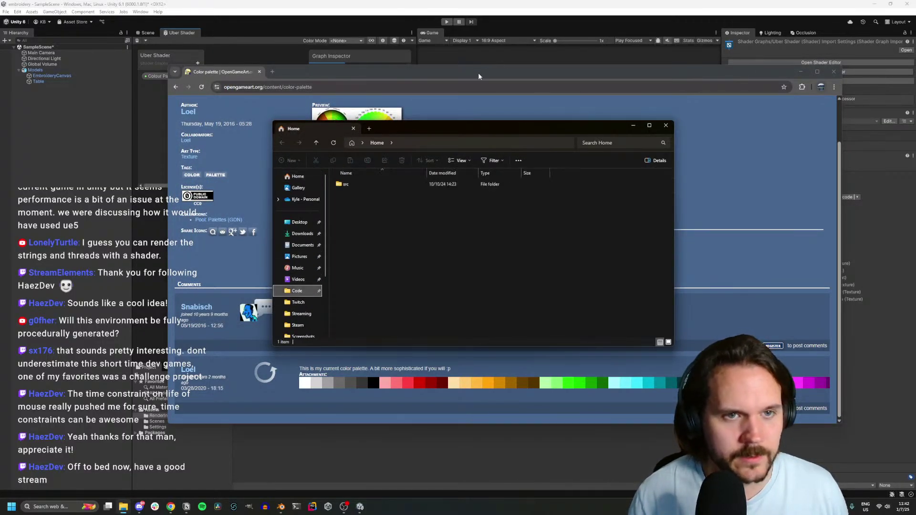
pyautogui.hotkey('ctrl', 'w')
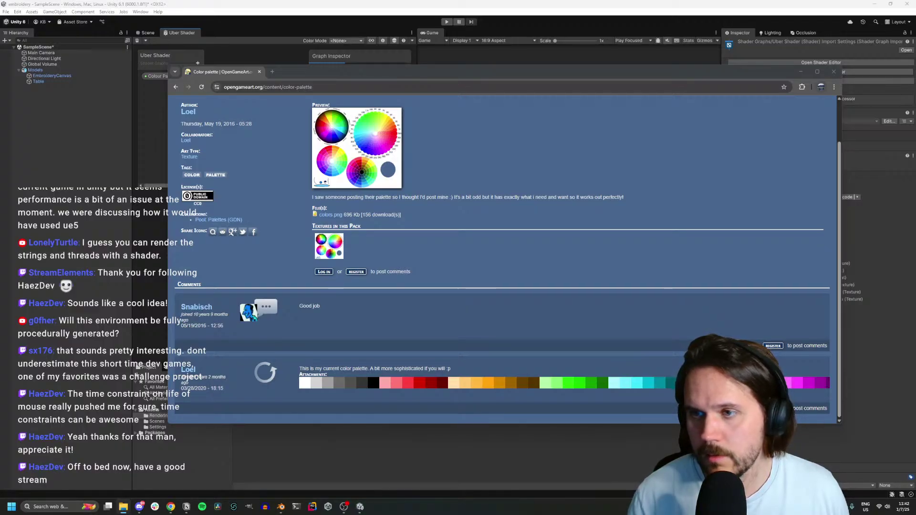
# Paste the existing _Colour Palette.png file into the Desktop folder in File Explorer and open the image to inspect its swatches
pyautogui.click(353, 332)
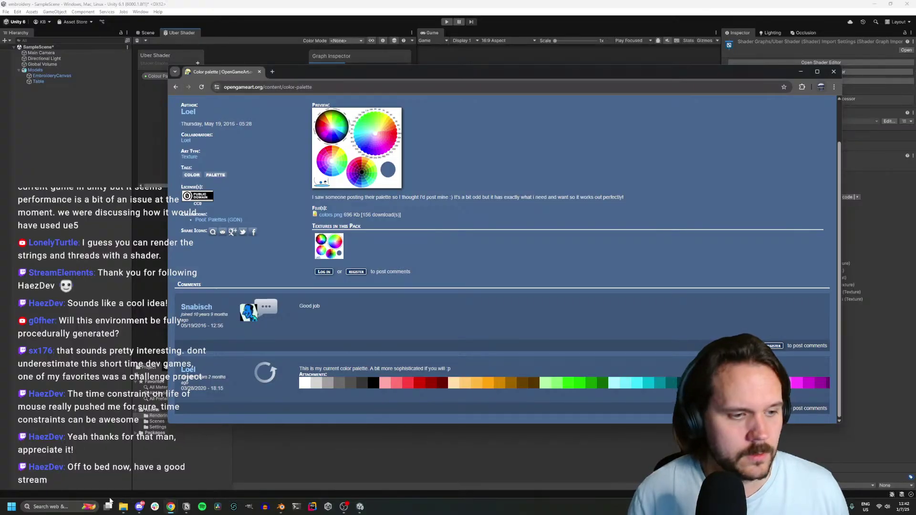
pyautogui.click(123, 508)
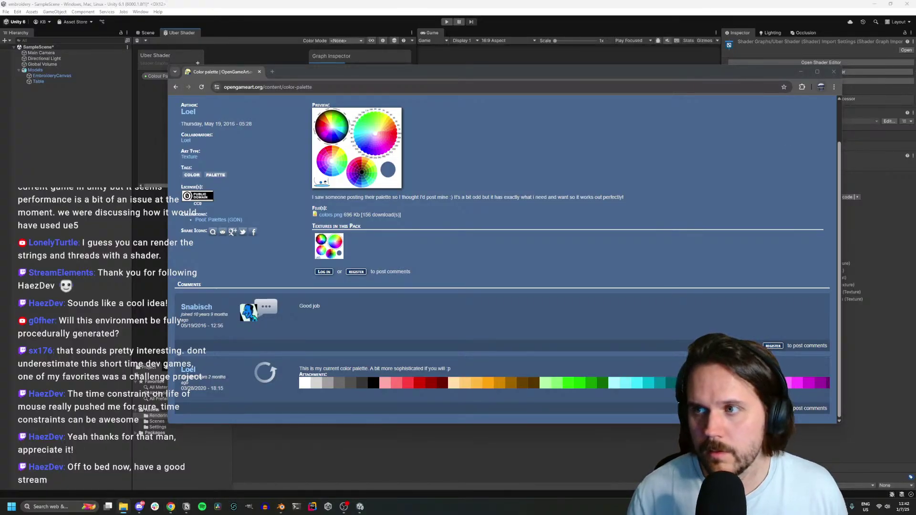
pyautogui.moveTo(0, 71); pyautogui.dragTo(915, 172)
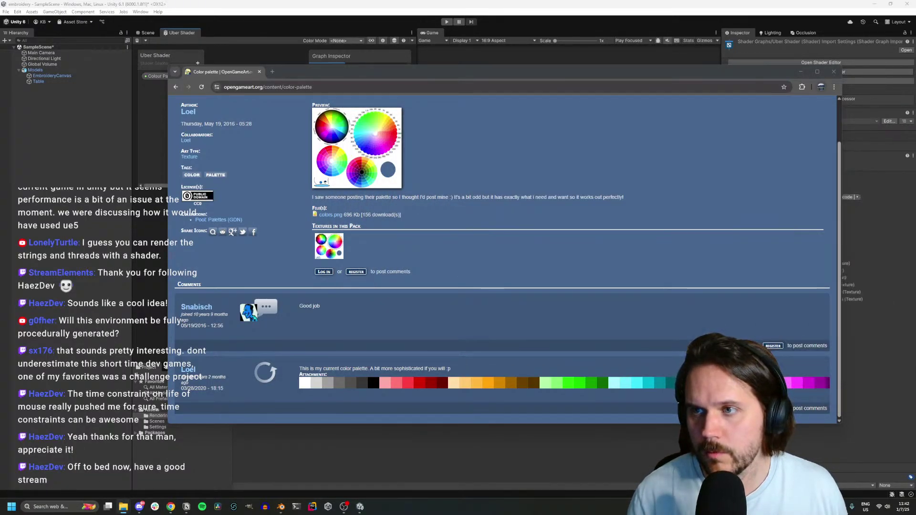
pyautogui.moveTo(915, 106); pyautogui.dragTo(660, 105)
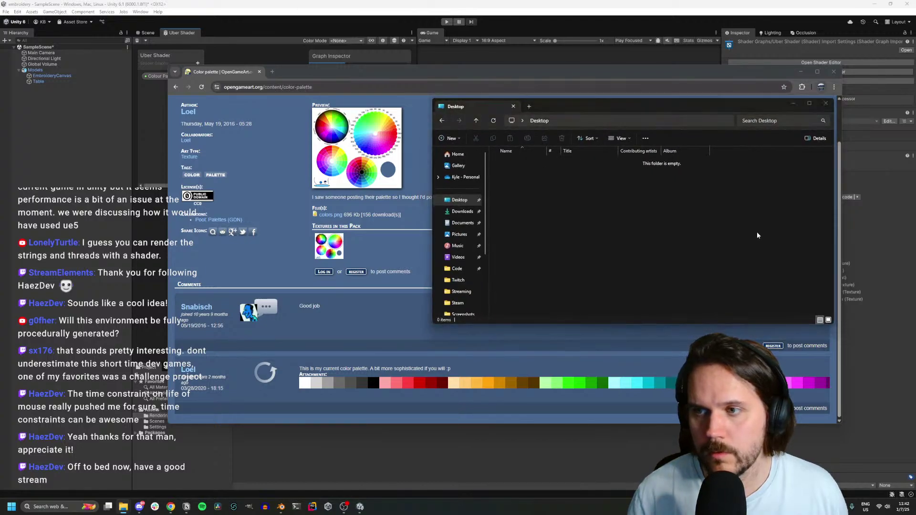
pyautogui.click(555, 233)
pyautogui.hotkey('ctrl', 'v')
pyautogui.doubleClick(516, 164)
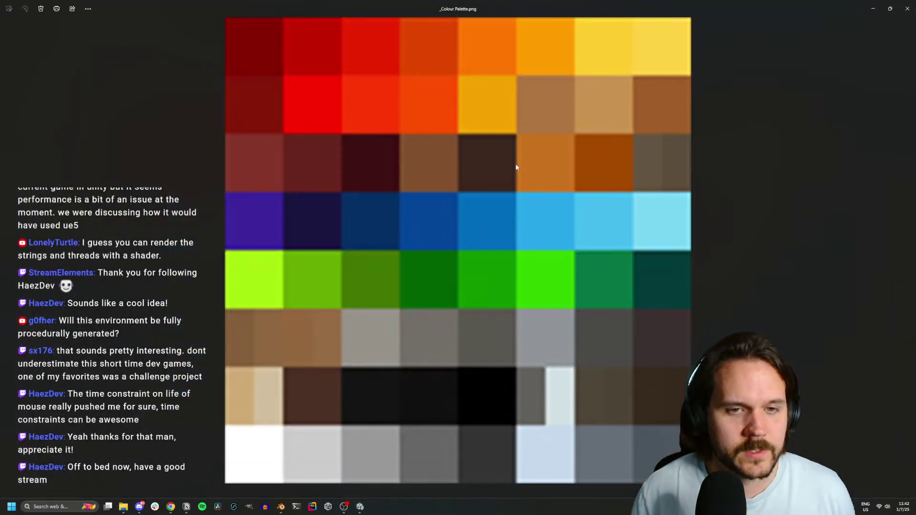
pyautogui.scroll(5, 434, 251)
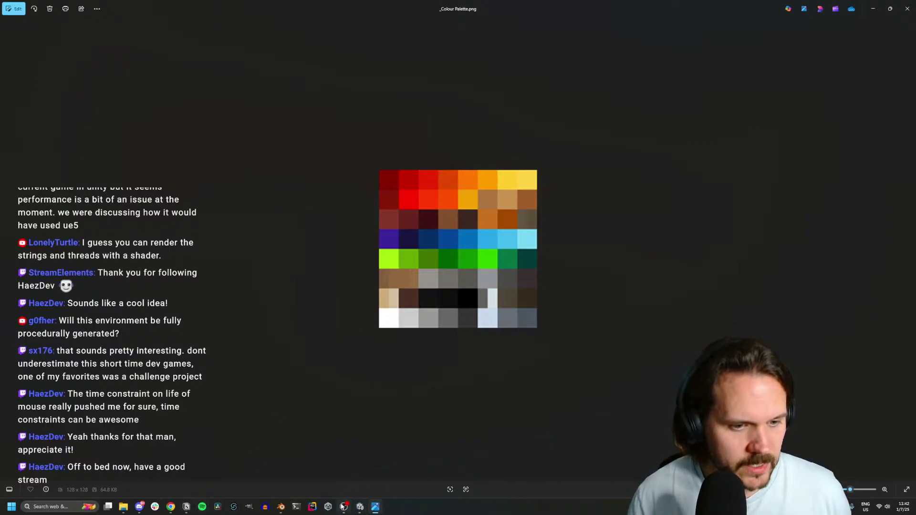
# Switch back to Unity and import _Colour Palette.png from the Desktop folder into Assets/Rendering
pyautogui.click(360, 507)
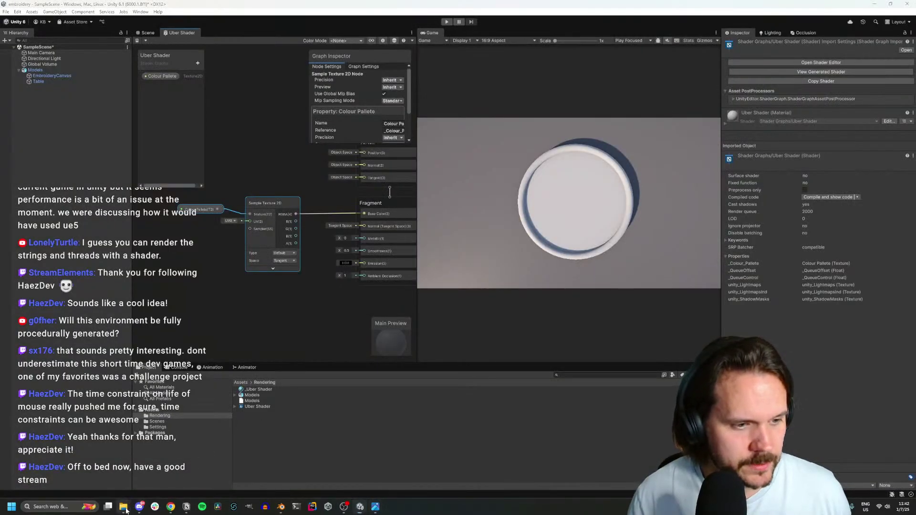
pyautogui.moveTo(124, 507)
pyautogui.click(142, 463)
pyautogui.moveTo(517, 163); pyautogui.dragTo(305, 427)
# Set the Colour Pallete property's default value to the _Colour Palette texture
pyautogui.click(161, 76)
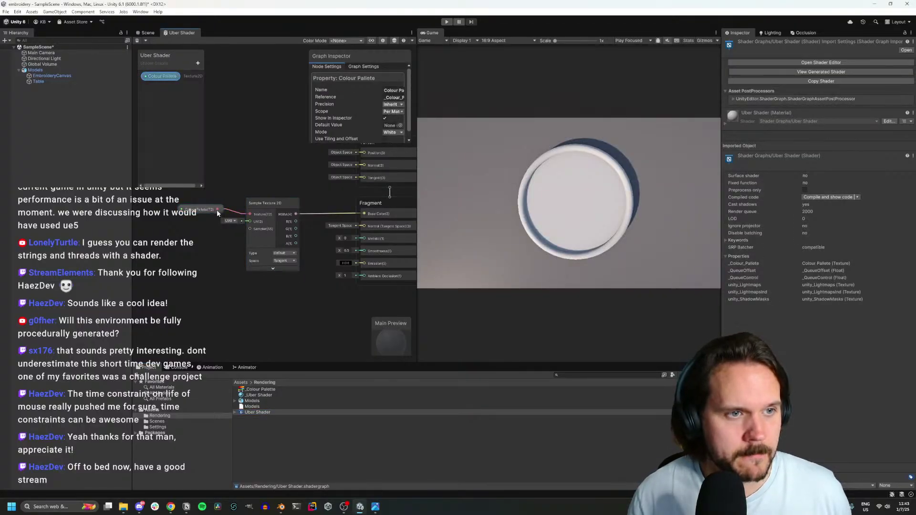
pyautogui.click(400, 125)
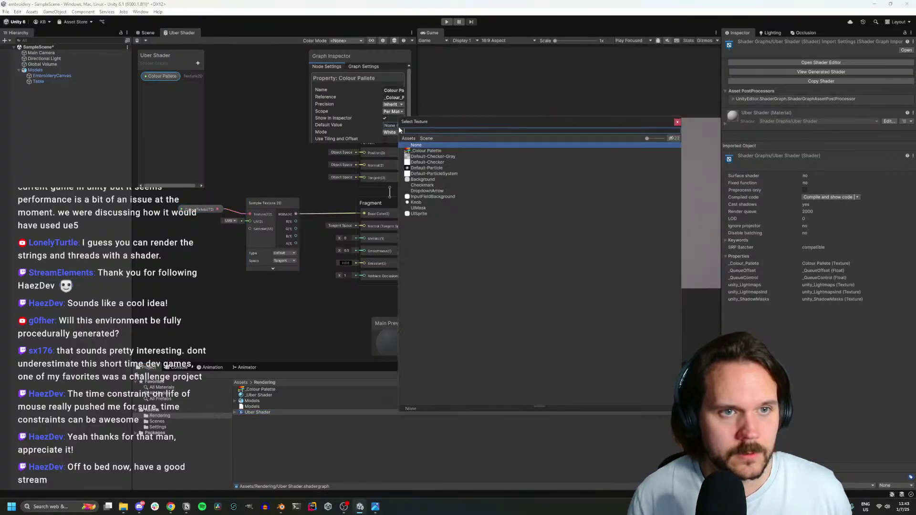
pyautogui.doubleClick(429, 158)
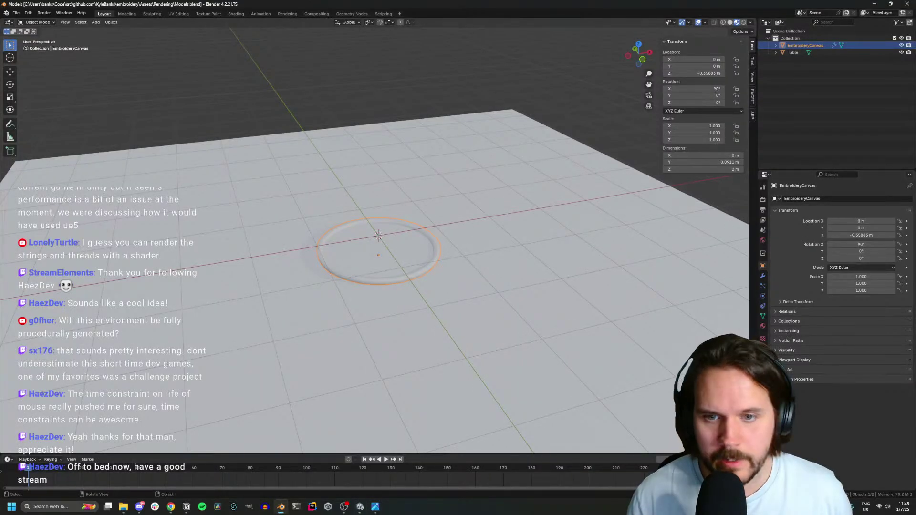
# Switch to Blender and add an Image Texture node to the EmbroideryCanvas object's _Main Material
pyautogui.click(763, 326)
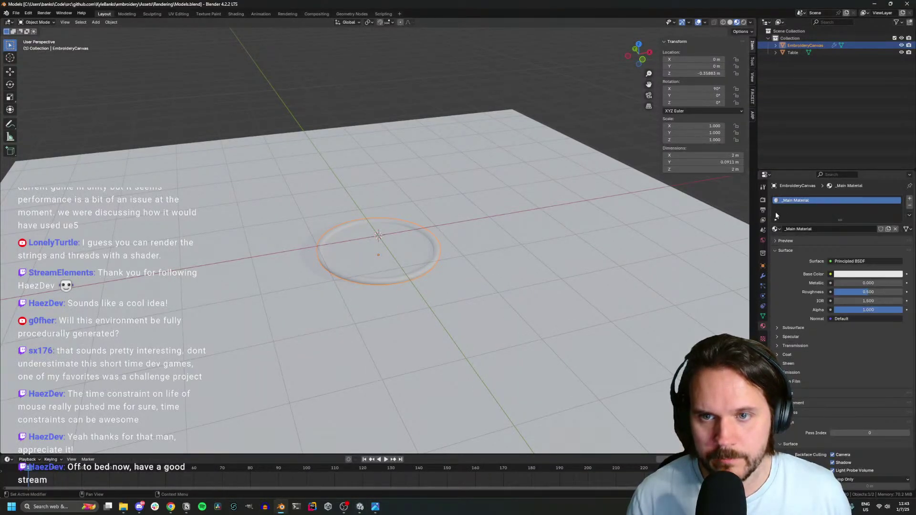
pyautogui.click(235, 14)
pyautogui.hotkey('shift', 'a')
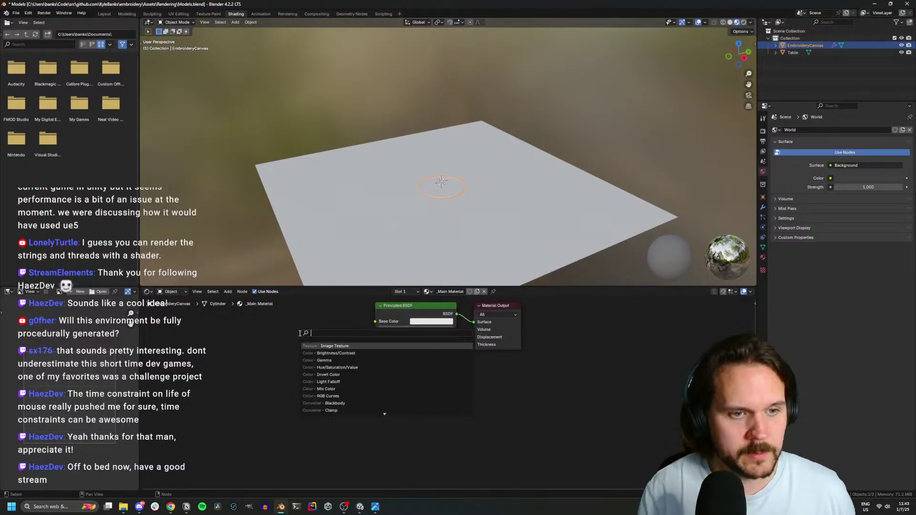
pyautogui.click(478, 344)
pyautogui.click(244, 330)
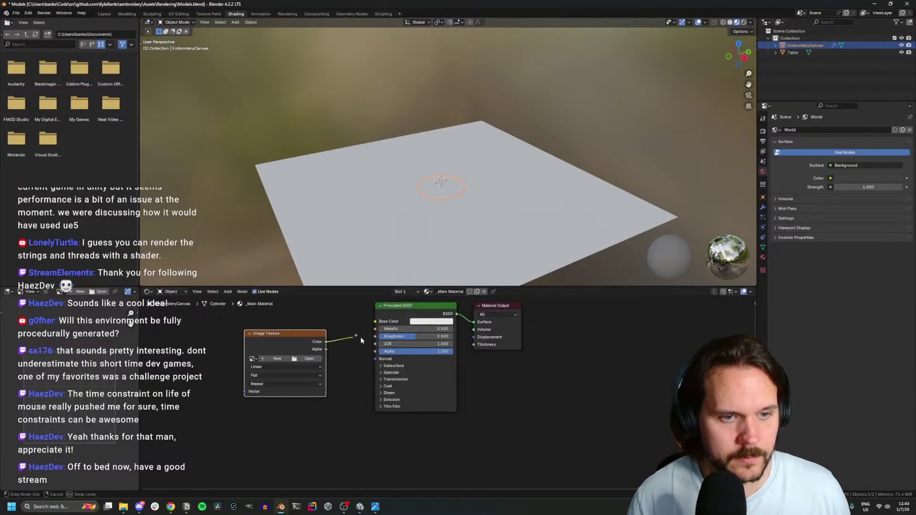
# Connect the Image Texture node's Color to the Principled BSDF Base Color and load _Colour Palette.png into it
pyautogui.moveTo(326, 342); pyautogui.dragTo(376, 321)
pyautogui.click(308, 359)
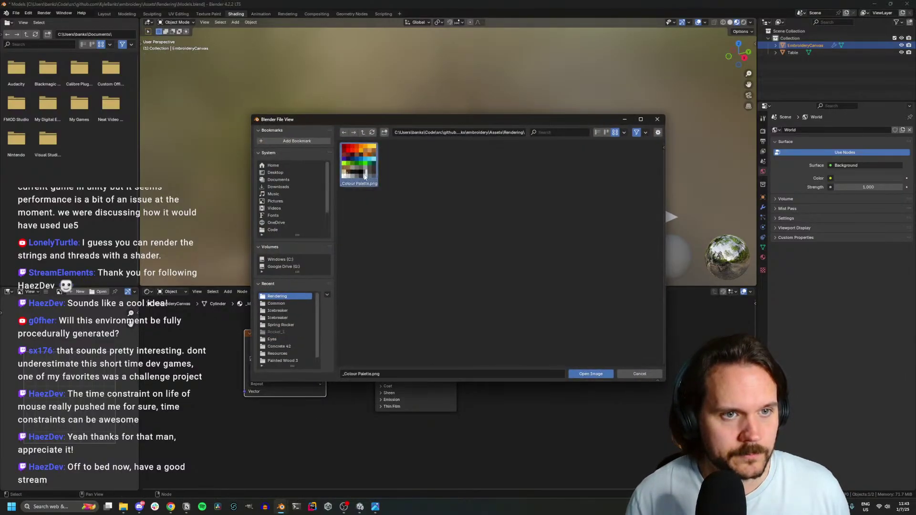
pyautogui.doubleClick(360, 165)
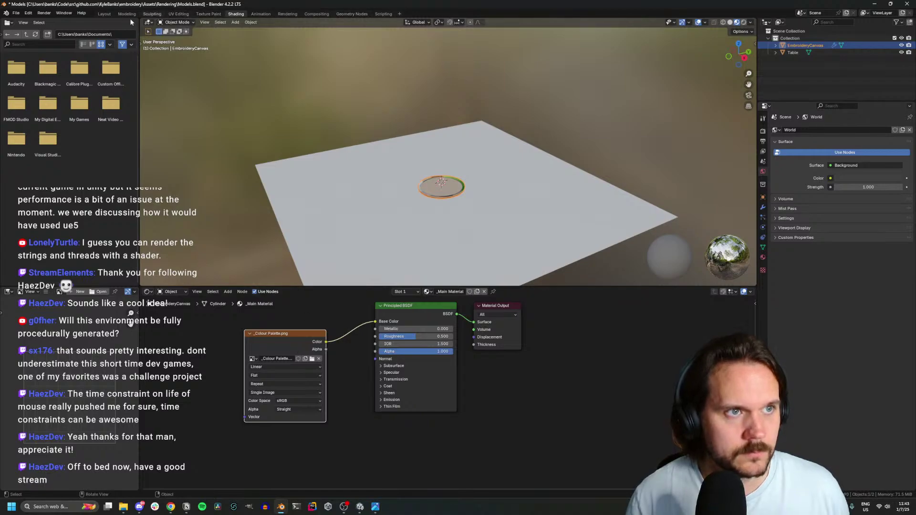
# Open the EmbroideryCanvas mesh for UV editing, frame it from above and display the viewport in rendered shading
pyautogui.click(179, 14)
pyautogui.scroll(3, 414, 149)
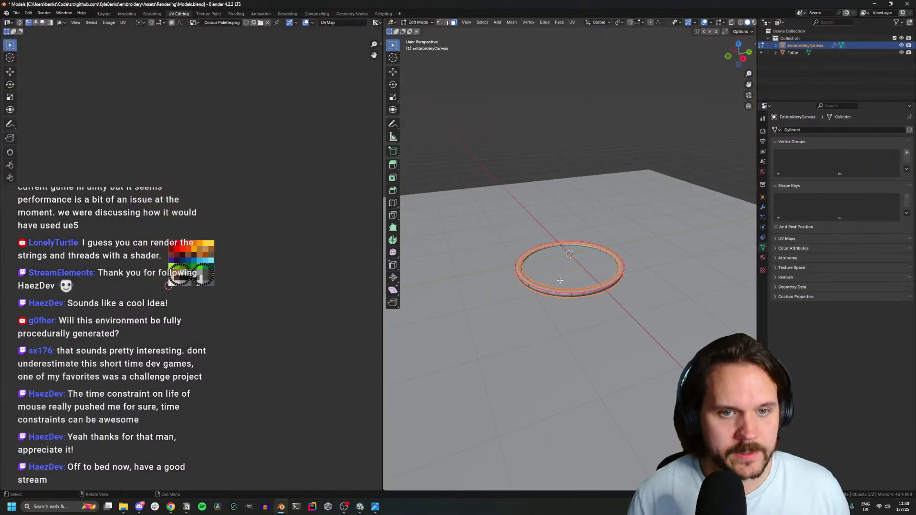
pyautogui.press('a')
pyautogui.press('KP_Decimal')
pyautogui.moveTo(560, 280); pyautogui.dragTo(550, 269, button='middle')
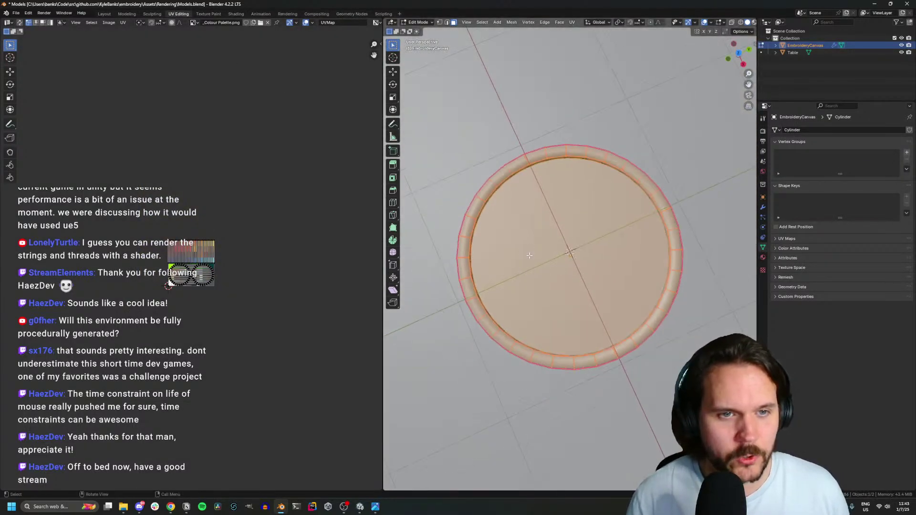
pyautogui.scroll(2, 528, 253)
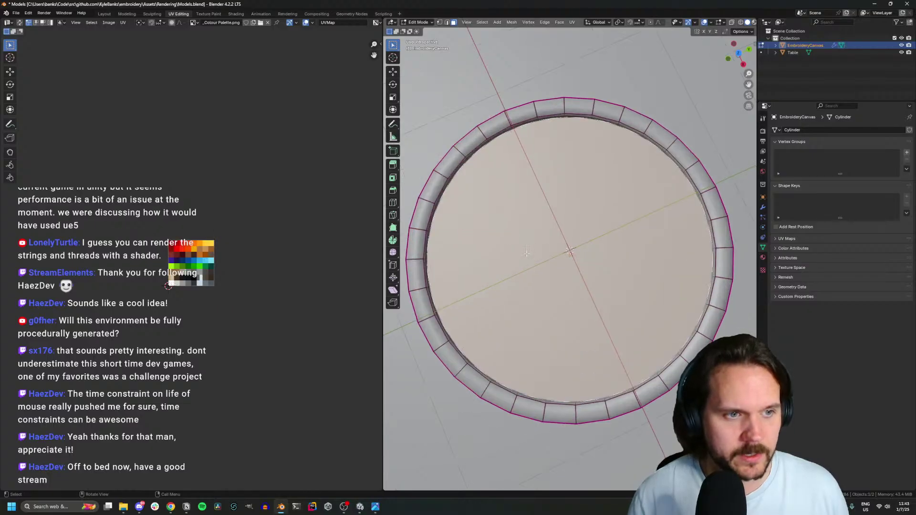
pyautogui.scroll(4, 232, 253)
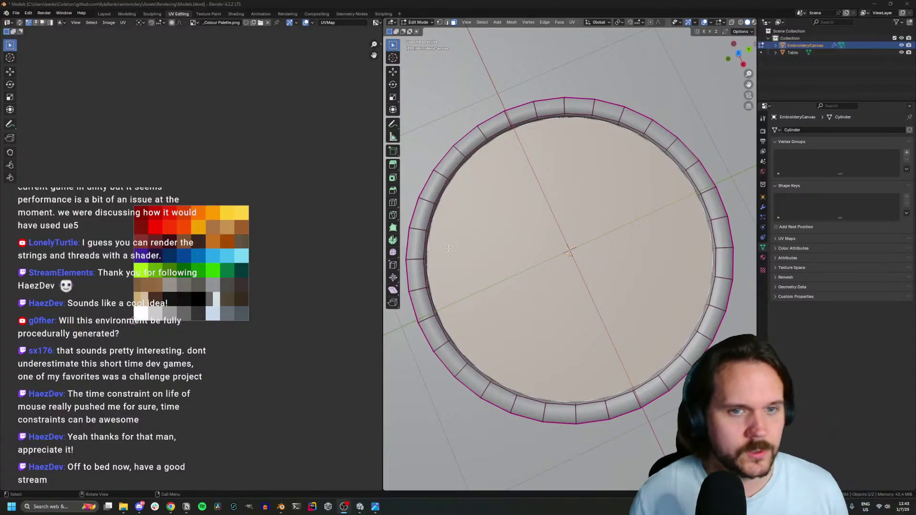
pyautogui.click(754, 22)
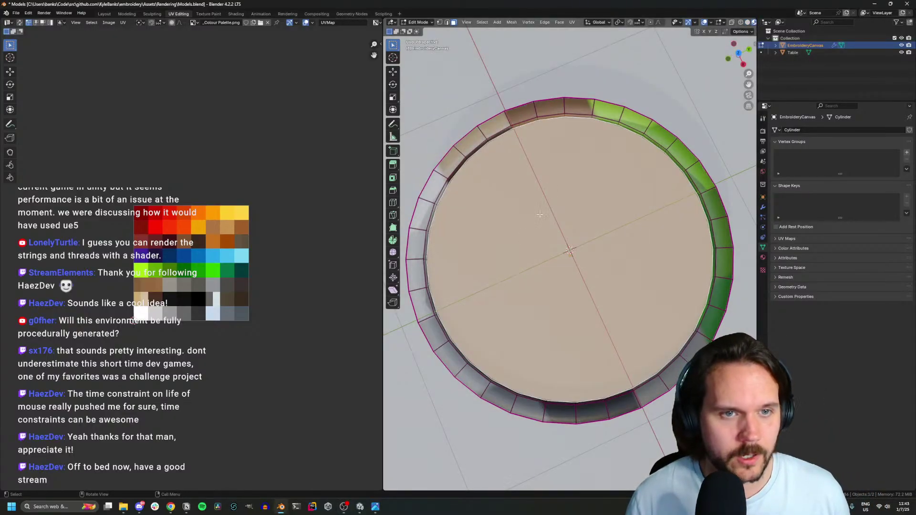
# Shrink the UVs of the linked hoop ring faces and place them on a light brown swatch of the colour palette
pyautogui.hotkey('ctrl', 'l')
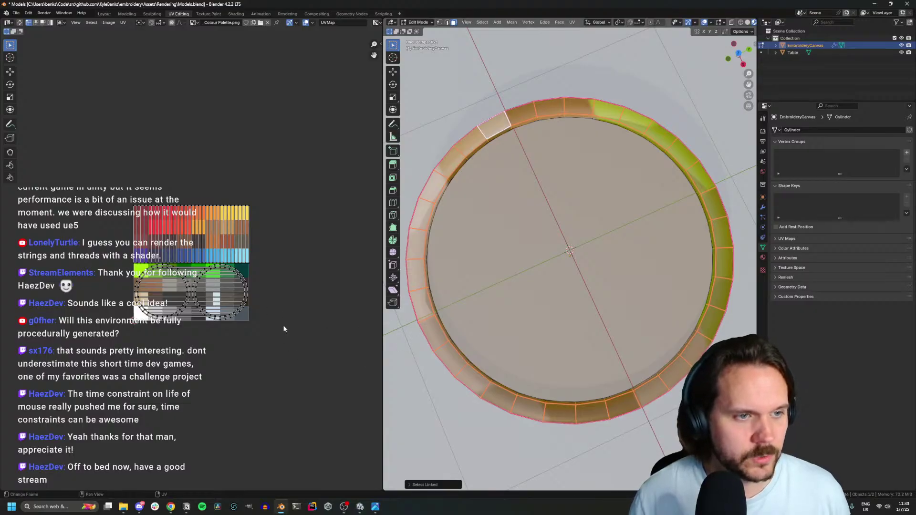
pyautogui.press('s')
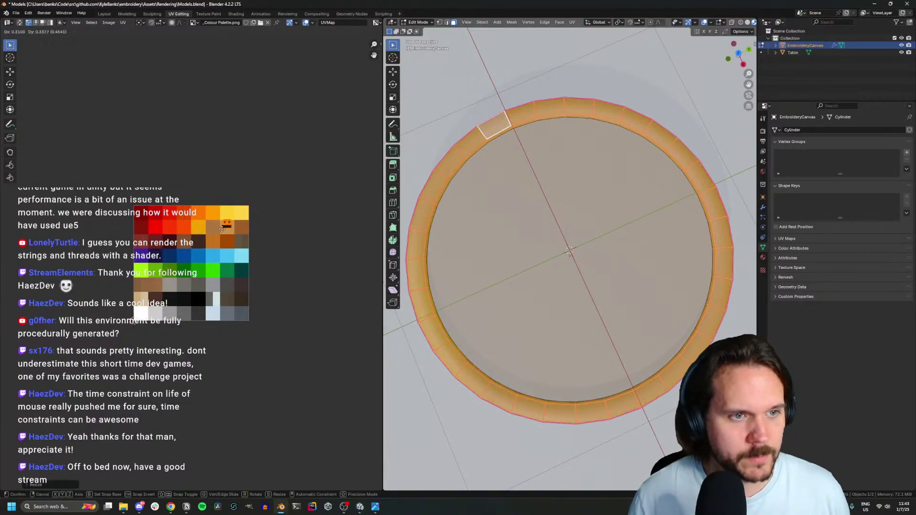
pyautogui.click(242, 235)
pyautogui.press('Tab')
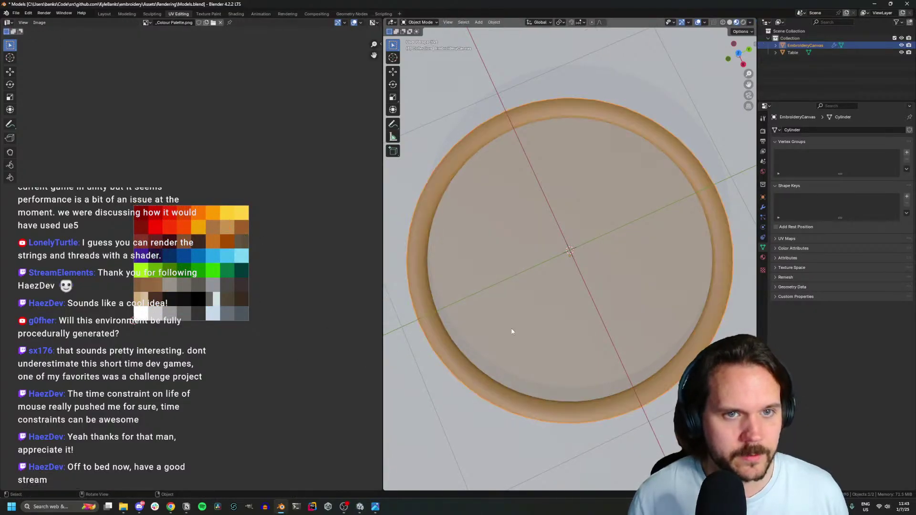
pyautogui.moveTo(511, 329); pyautogui.dragTo(550, 271, button='middle')
pyautogui.scroll(5, 531, 279)
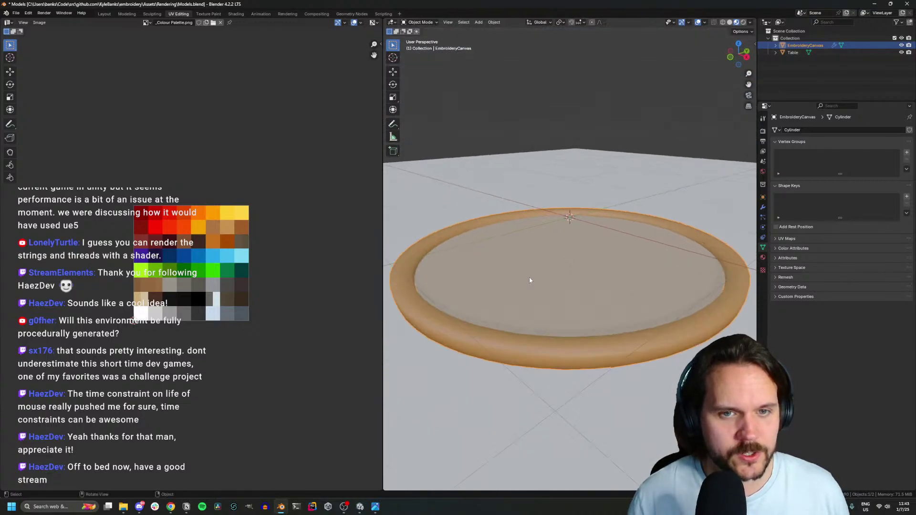
# Unwrap the hoop's inner canvas face, shrink its UVs to a point and place them on the palette's white swatch
pyautogui.press('Tab')
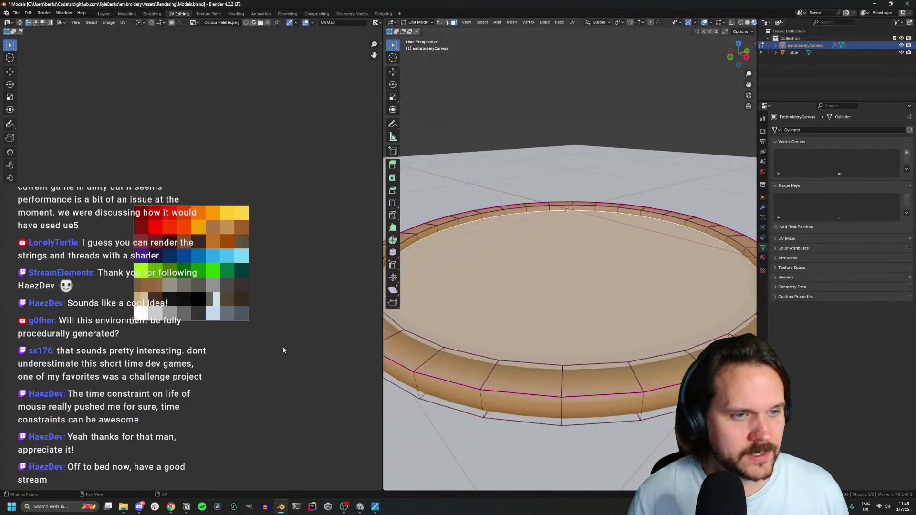
pyautogui.press('u')
pyautogui.click(570, 271)
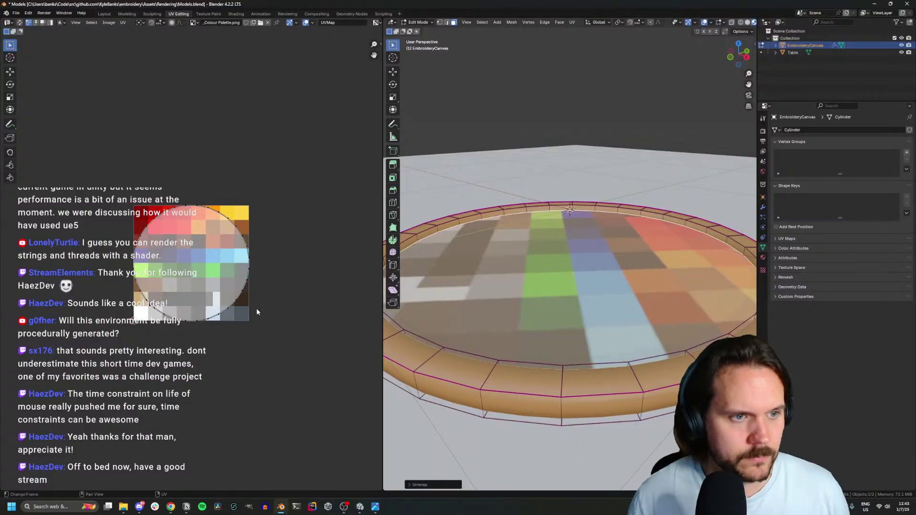
pyautogui.press('s')
pyautogui.click(183, 286)
pyautogui.press('g')
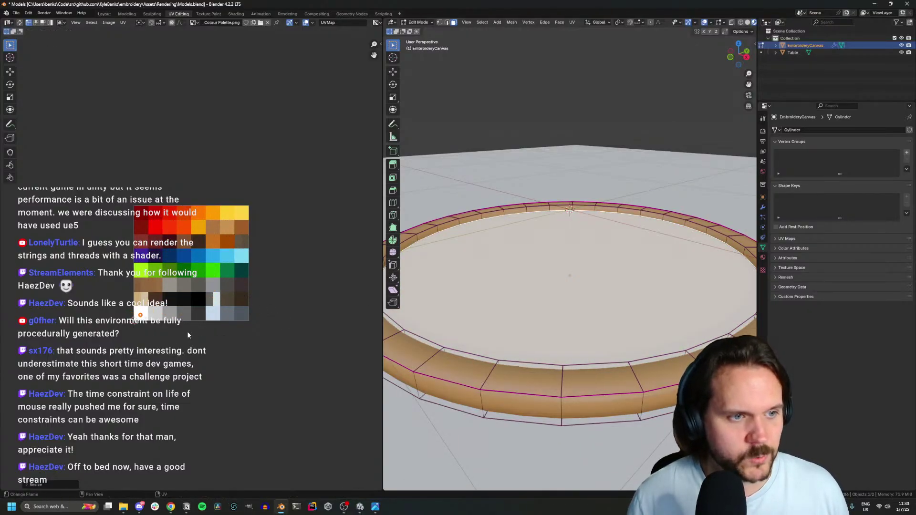
pyautogui.click(187, 331)
pyautogui.press('Tab')
# Assign the existing _Main Material to the Table object
pyautogui.moveTo(620, 268); pyautogui.dragTo(549, 334, button='middle')
pyautogui.scroll(-3, 549, 334)
pyautogui.click(523, 370)
pyautogui.press('Tab')
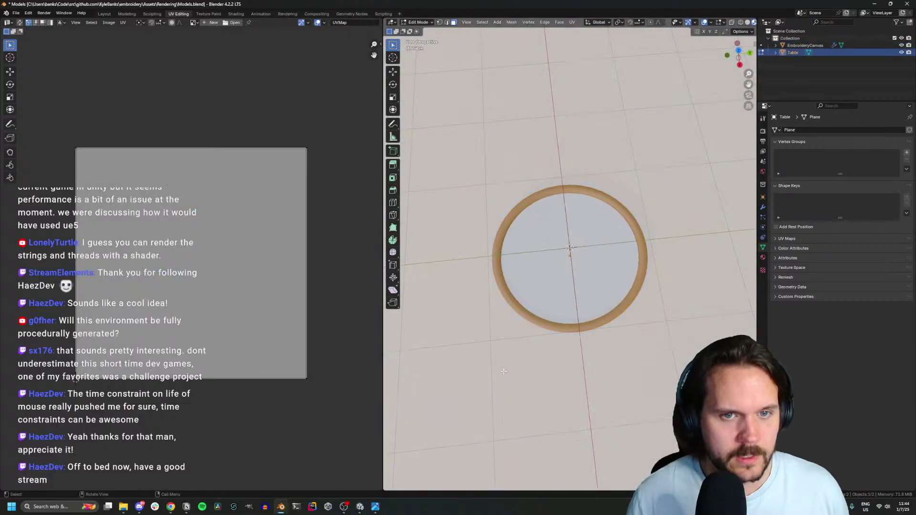
pyautogui.press('Tab')
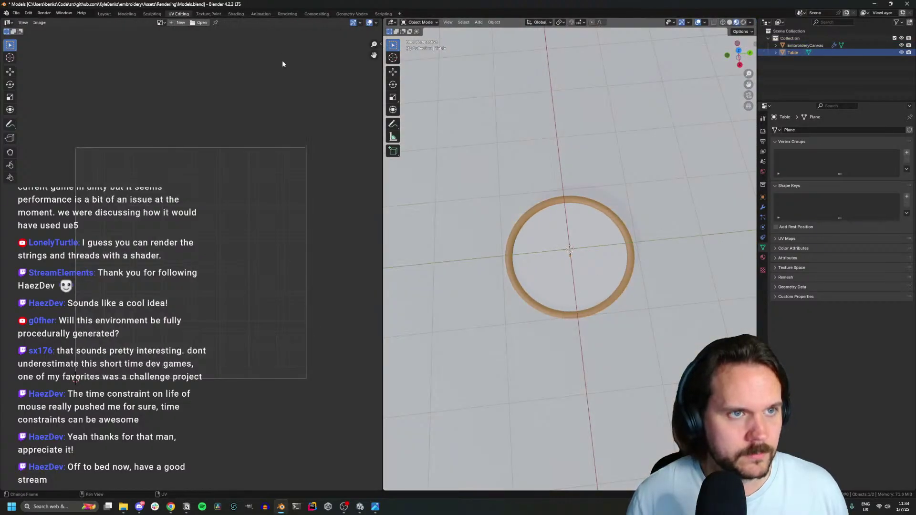
pyautogui.click(763, 256)
pyautogui.click(776, 160)
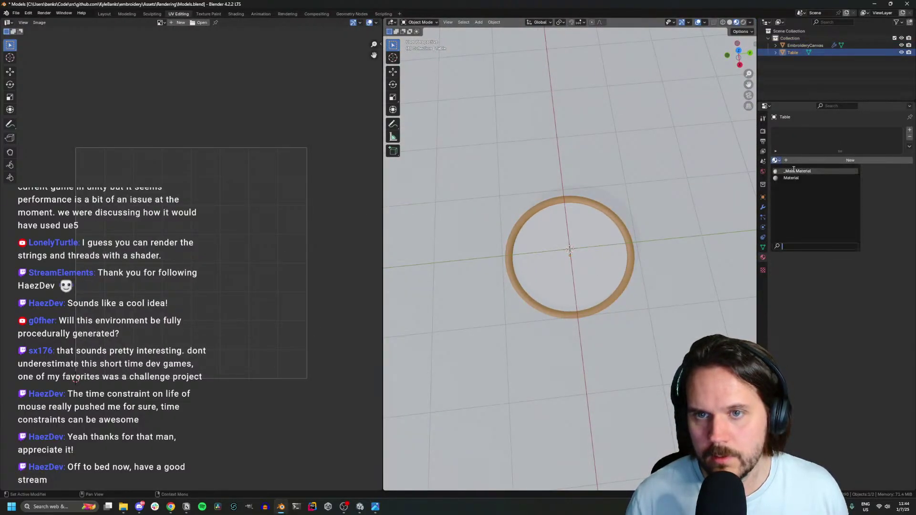
pyautogui.click(796, 171)
pyautogui.scroll(-8, 511, 275)
pyautogui.scroll(5, 512, 275)
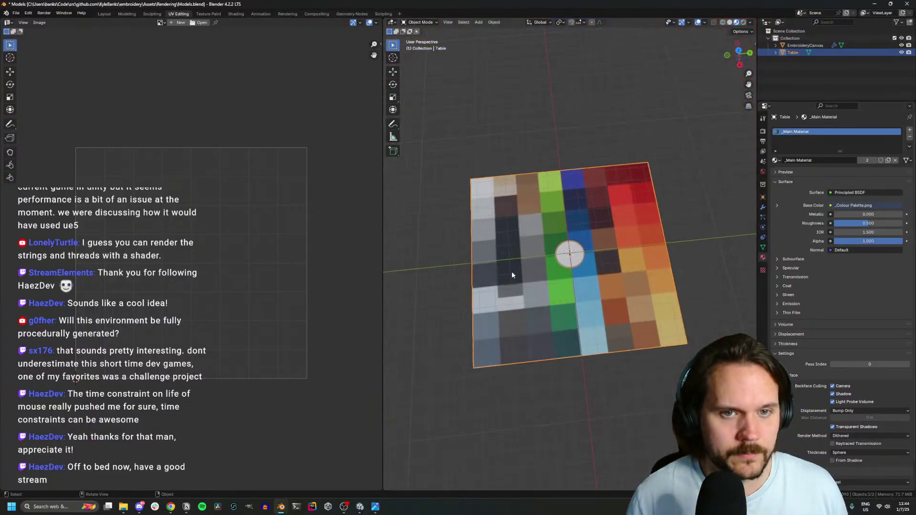
# Shrink the Table's UVs to a point and place them on a brown swatch of the colour palette
pyautogui.press('Tab')
pyautogui.press('s')
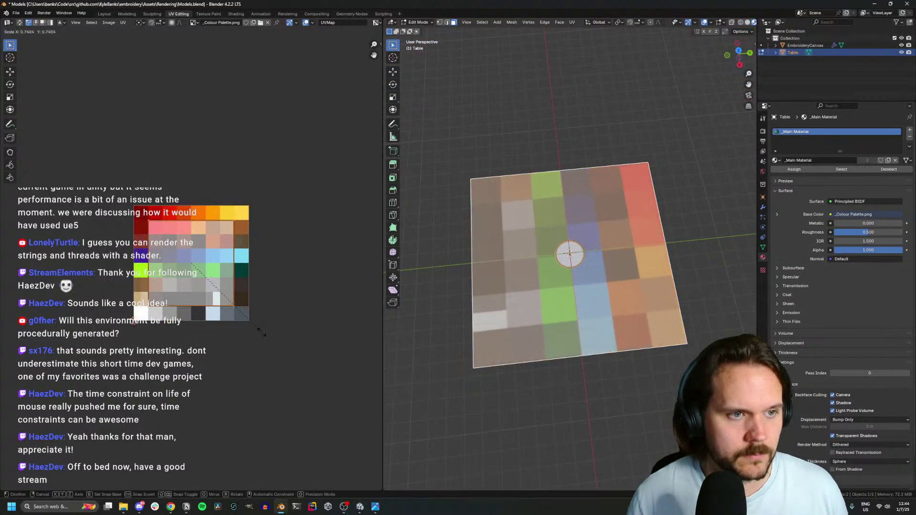
pyautogui.click(200, 273)
pyautogui.press('g')
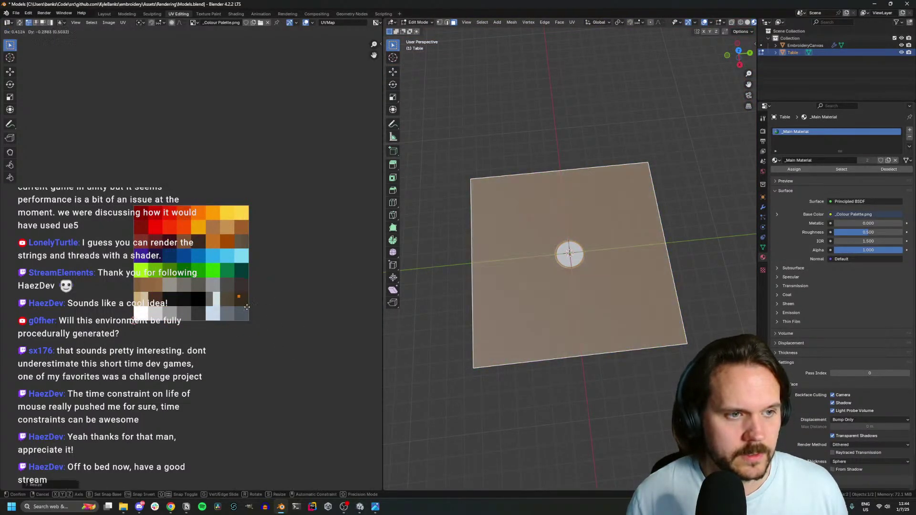
pyautogui.click(162, 295)
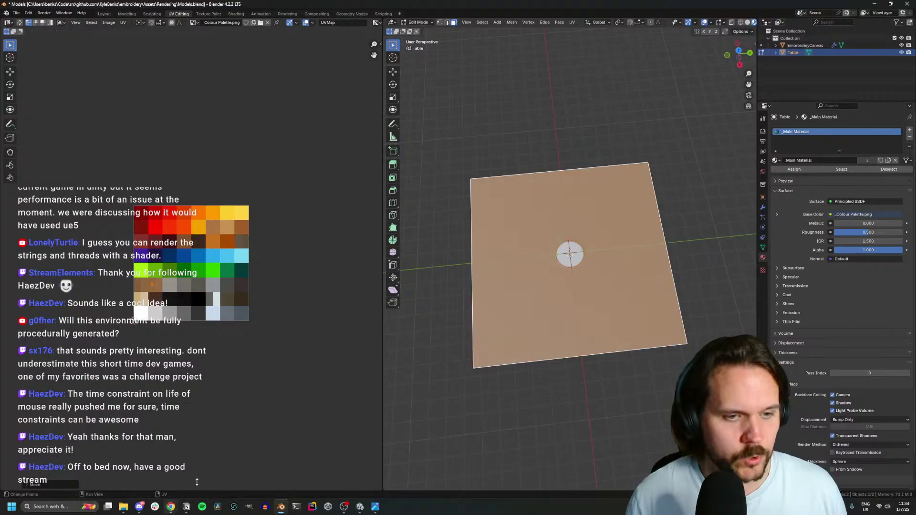
pyautogui.press('Tab')
pyautogui.scroll(5, 564, 316)
pyautogui.scroll(3, 589, 282)
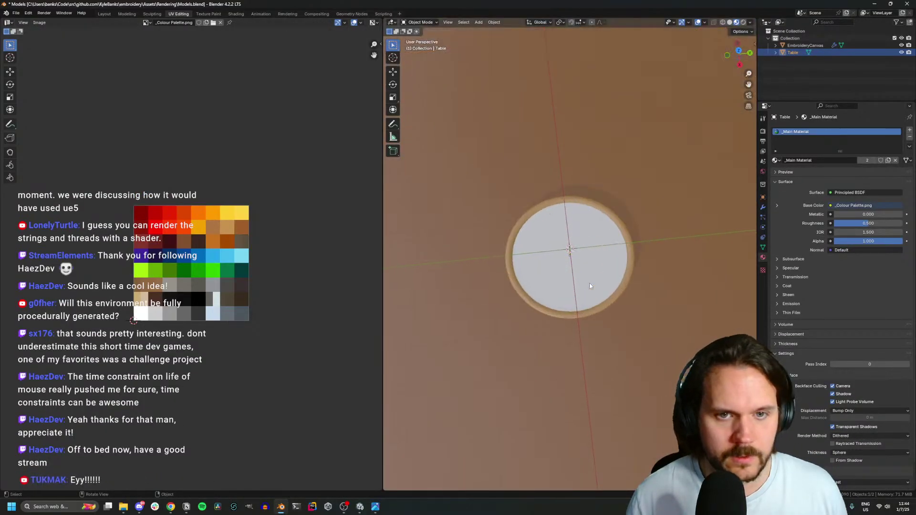
# Move the Table's UVs to the palette's beige swatch and save Models.blend
pyautogui.moveTo(589, 283); pyautogui.dragTo(617, 256, button='middle')
pyautogui.press('Tab')
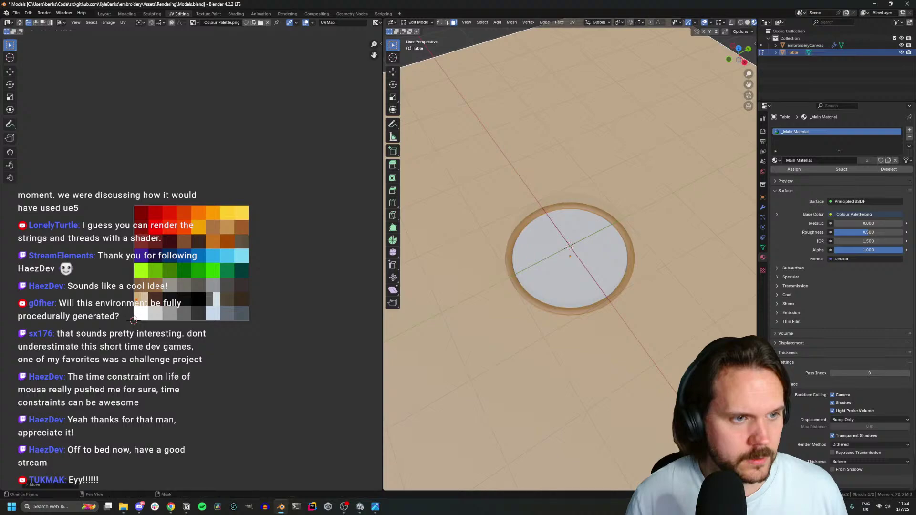
pyautogui.press('Tab')
pyautogui.moveTo(559, 334); pyautogui.dragTo(523, 341, button='middle')
pyautogui.hotkey('ctrl', 's')
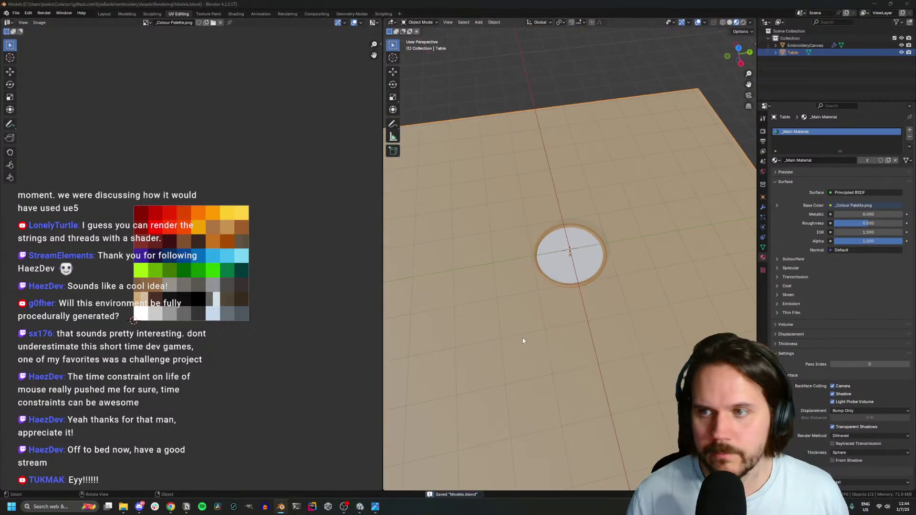
# Switch to Unity and examine which material the EmbroideryCanvas mesh renderer uses
pyautogui.hotkey('alt', 'Tab')
pyautogui.hotkey('alt', 'Tab')
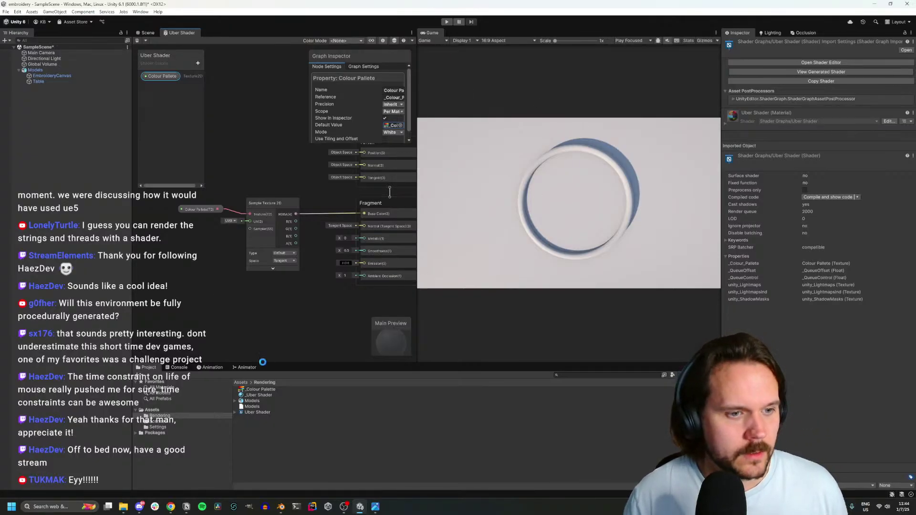
pyautogui.click(47, 75)
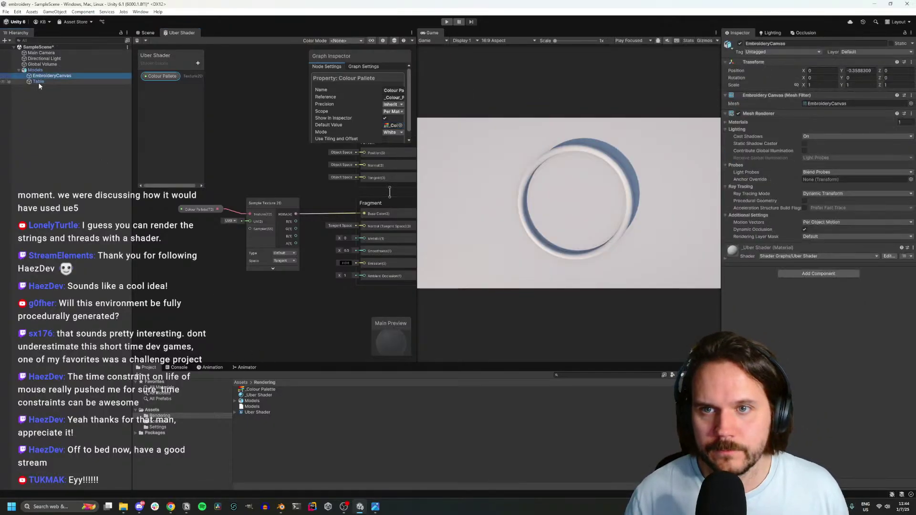
pyautogui.click(767, 121)
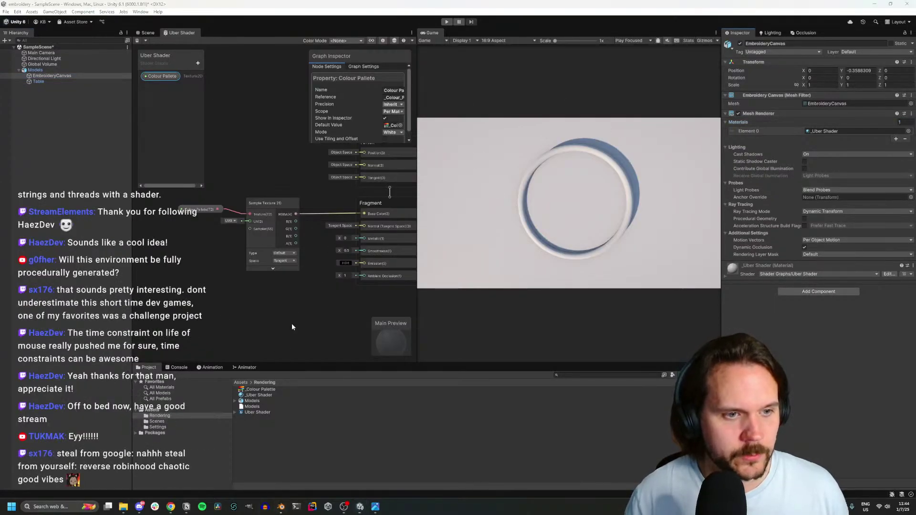
# Switch to Blender, save the models file again and return to Unity
pyautogui.click(281, 506)
pyautogui.hotkey('ctrl', 's')
pyautogui.hotkey('alt', 'Tab')
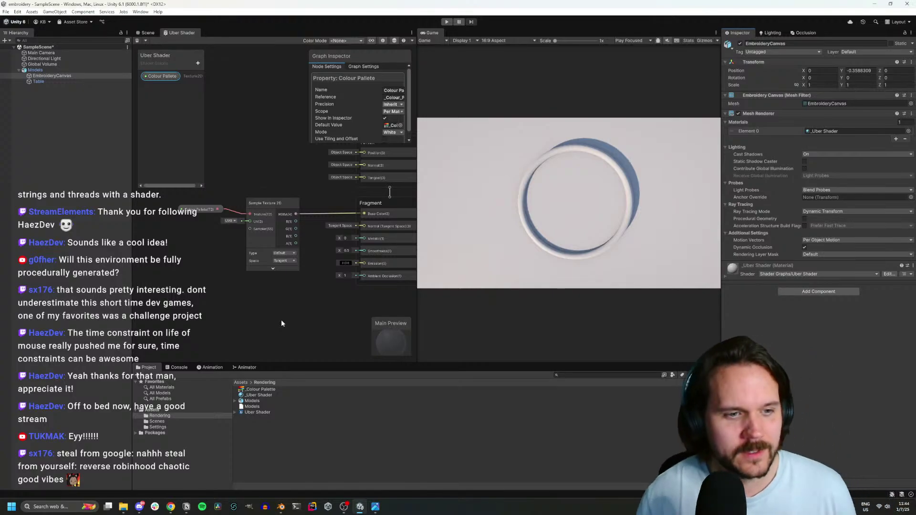
# Examine the _Colour Palette texture's import settings and the material slots of EmbroideryCanvas and Table
pyautogui.click(260, 389)
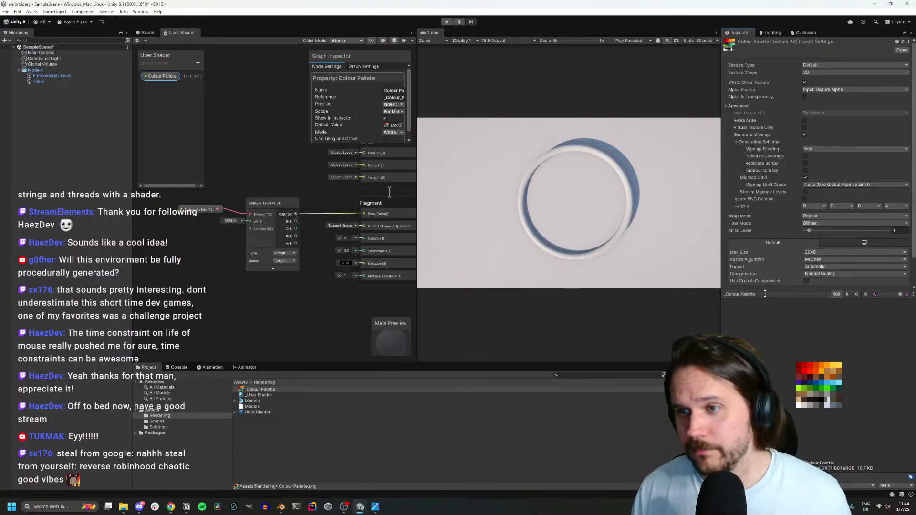
pyautogui.click(765, 294)
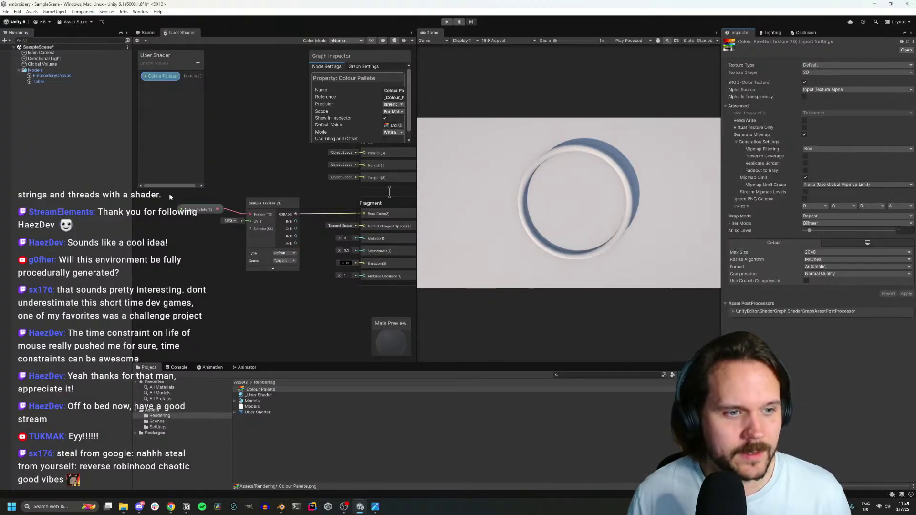
pyautogui.click(51, 76)
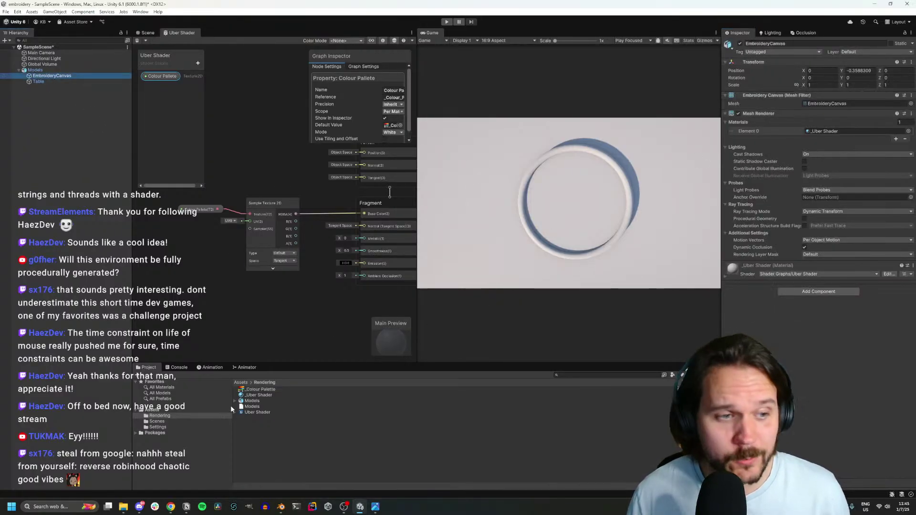
pyautogui.click(52, 82)
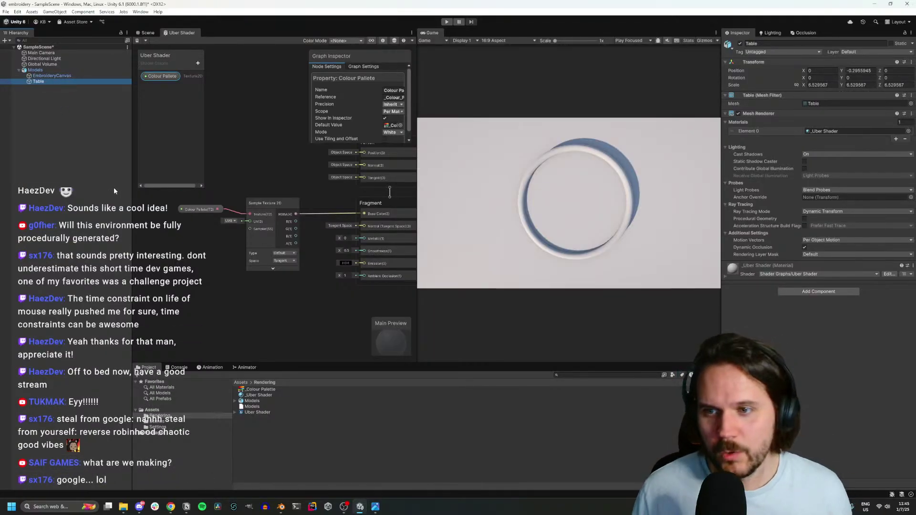
# Switch to Chrome to view the aerial landscape embroidery reference photo, and return to Unity
pyautogui.moveTo(170, 506)
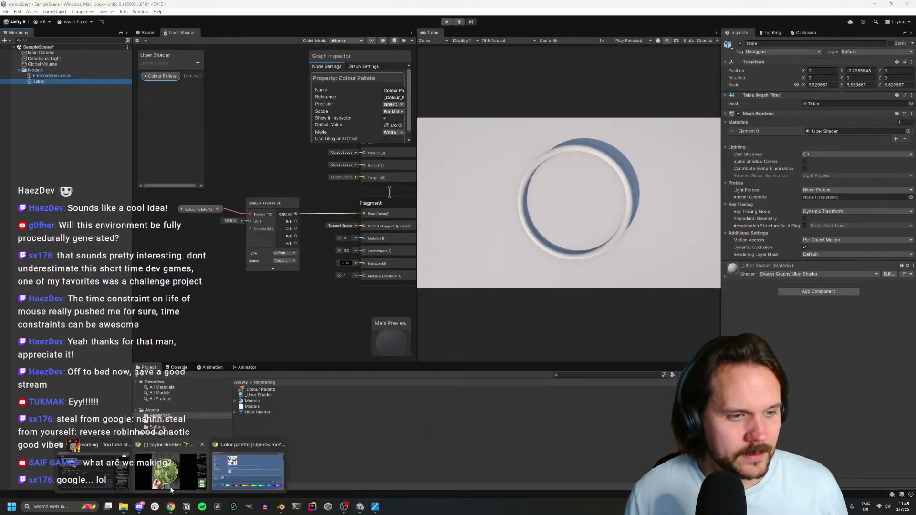
pyautogui.click(196, 448)
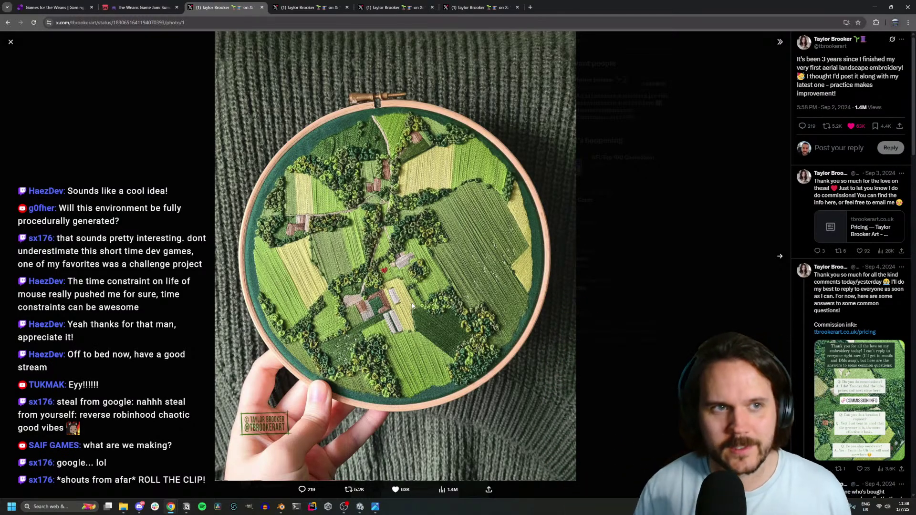
pyautogui.moveTo(377, 506)
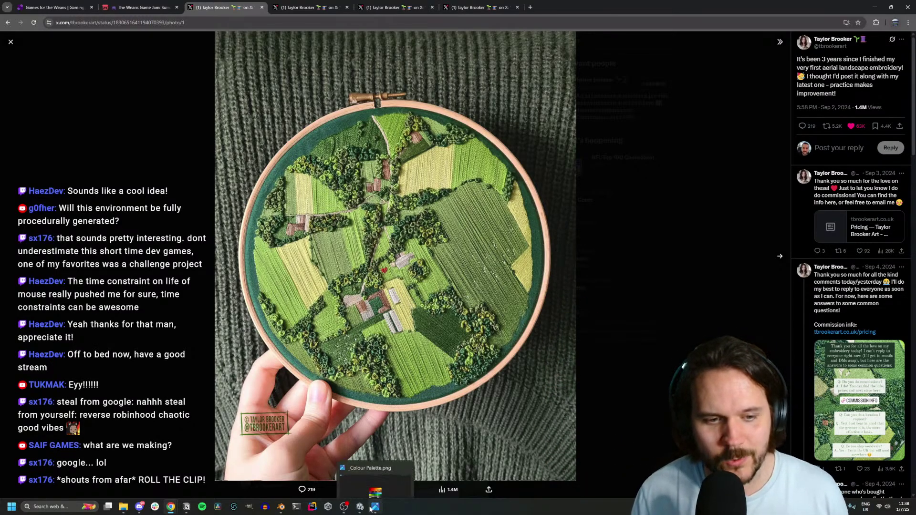
pyautogui.click(373, 479)
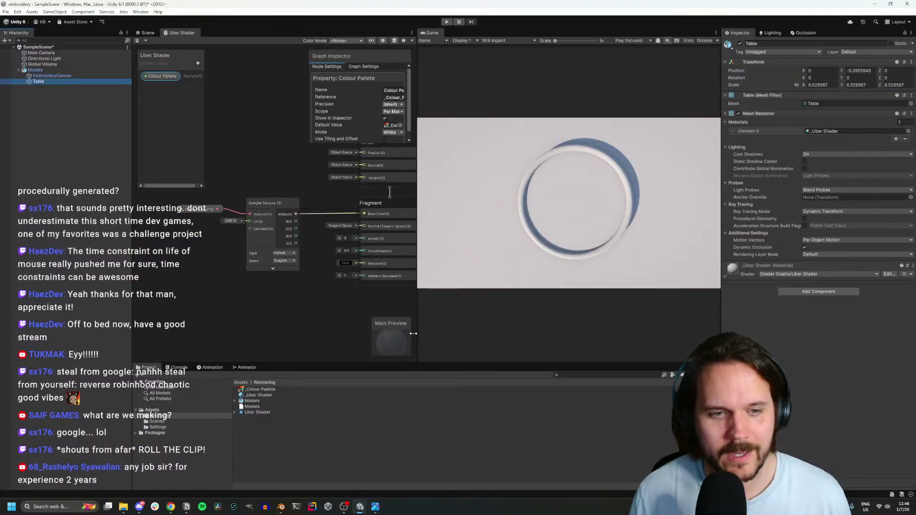
# Examine the Models objects and view the embroidery hoop on the table from a low angle in the Scene view
pyautogui.moveTo(417, 309); pyautogui.dragTo(407, 311)
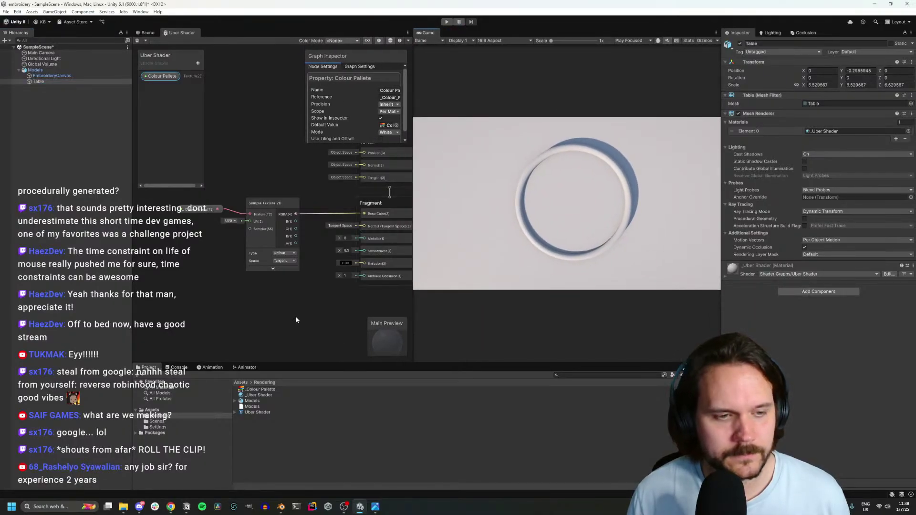
pyautogui.click(54, 76)
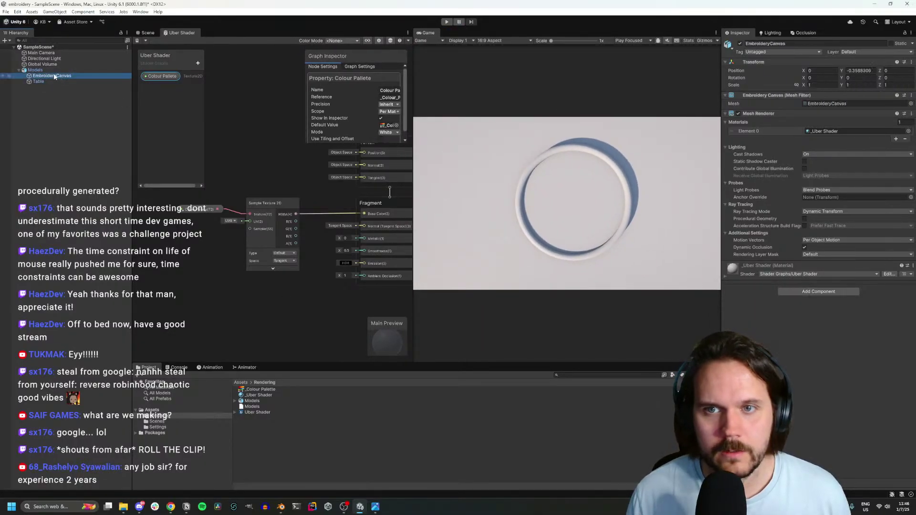
pyautogui.click(41, 71)
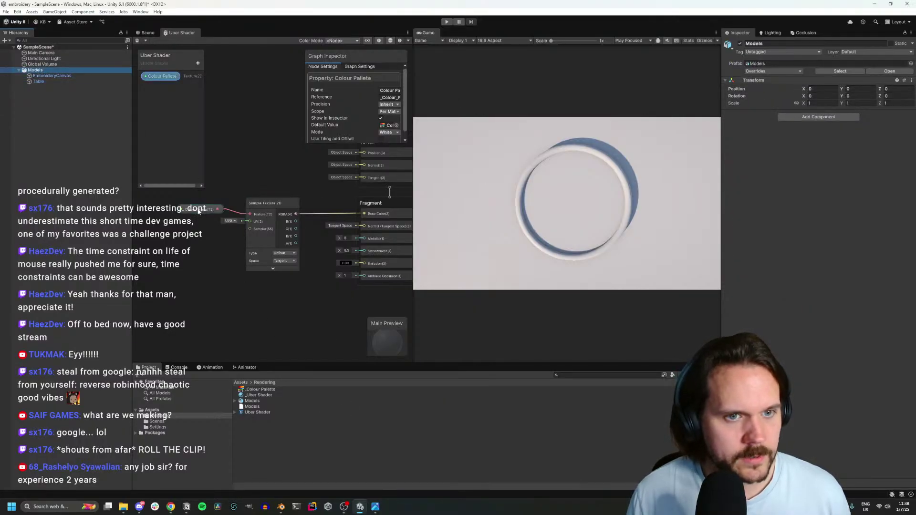
pyautogui.click(280, 507)
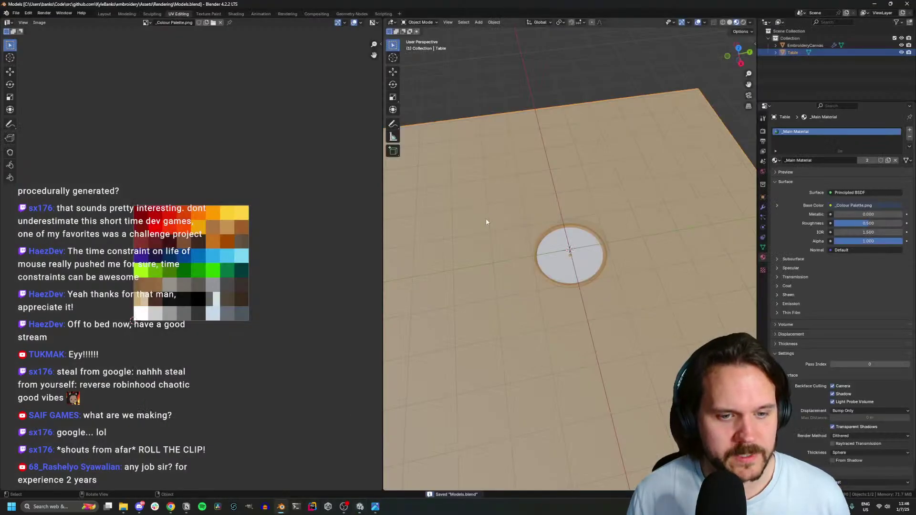
pyautogui.hotkey('alt', 'Tab')
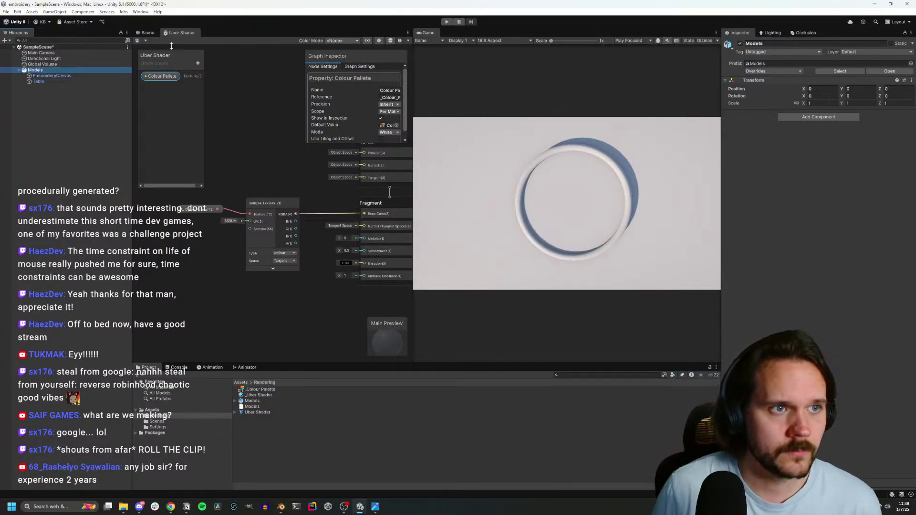
pyautogui.click(148, 32)
pyautogui.moveTo(320, 214); pyautogui.dragTo(320, 237, button='right')
pyautogui.press('w')
pyautogui.press('s')
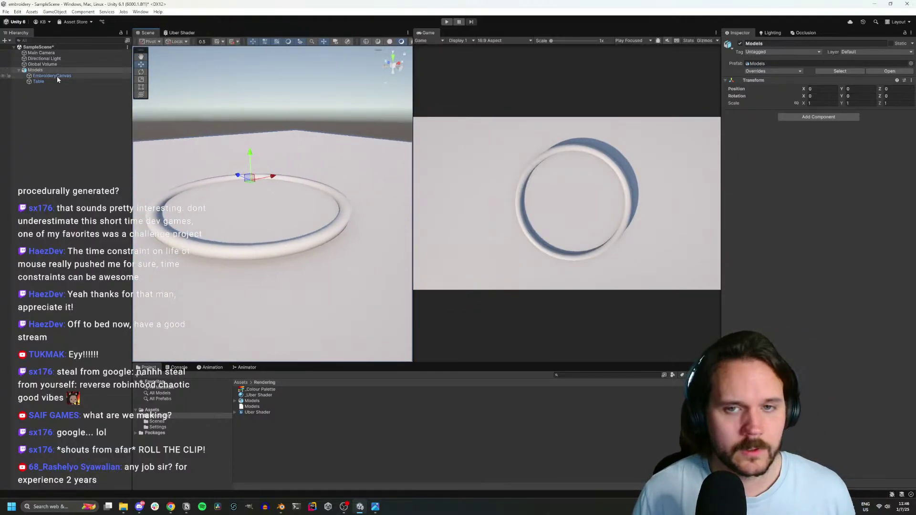
# Assign the _Colour Palette texture to the Colour Pallete input of the _Uber Shader material
pyautogui.click(58, 78)
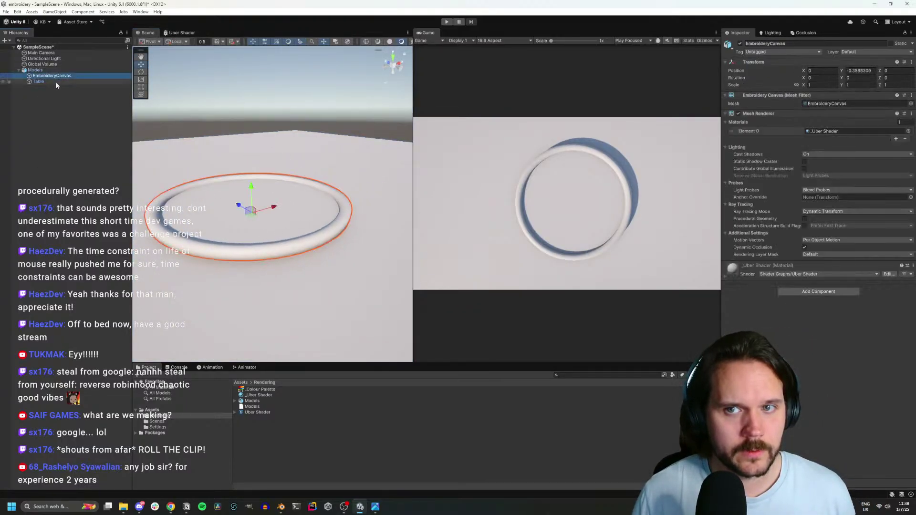
pyautogui.click(258, 396)
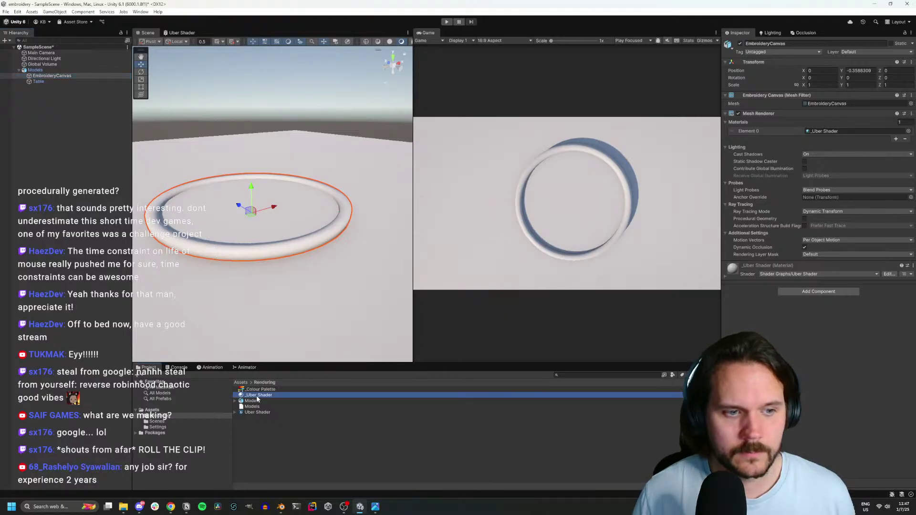
pyautogui.moveTo(260, 390); pyautogui.dragTo(905, 86)
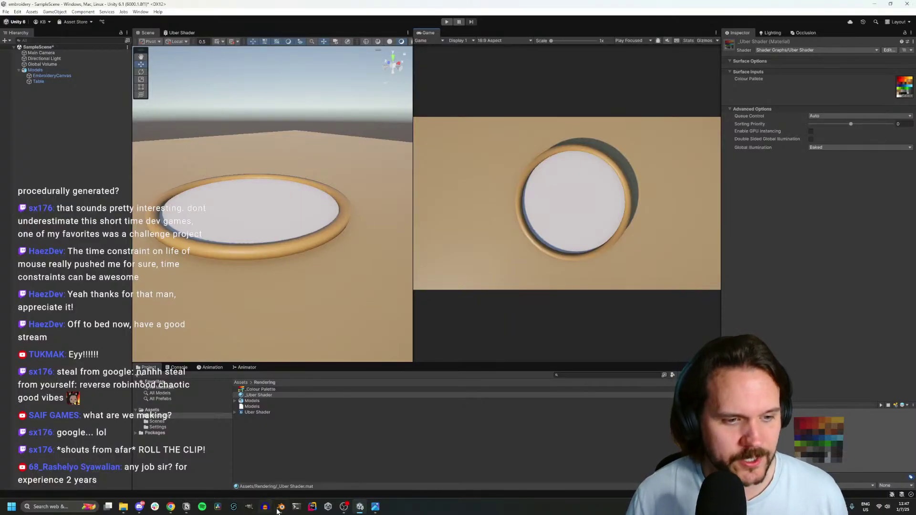
# Switch to Chrome and look through the embroidery reference photos up to the one with the green thread bobbins
pyautogui.moveTo(171, 509)
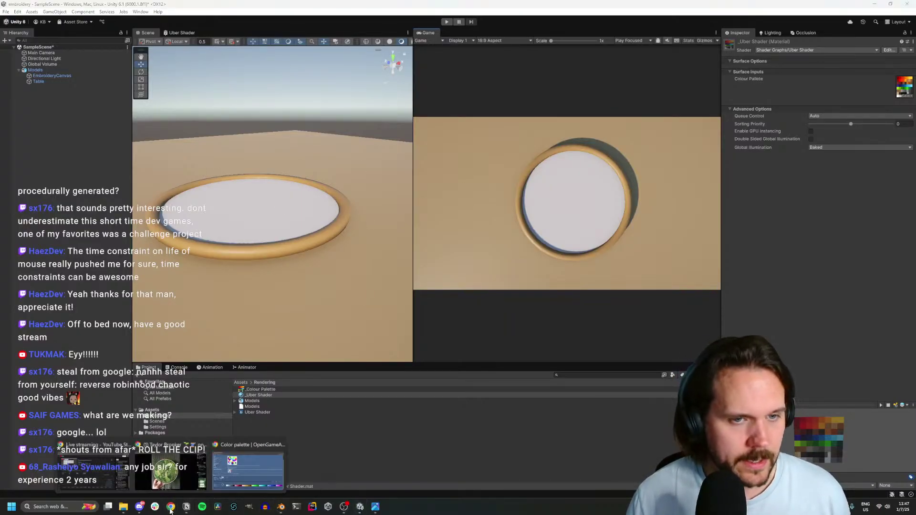
pyautogui.click(171, 470)
pyautogui.click(321, 8)
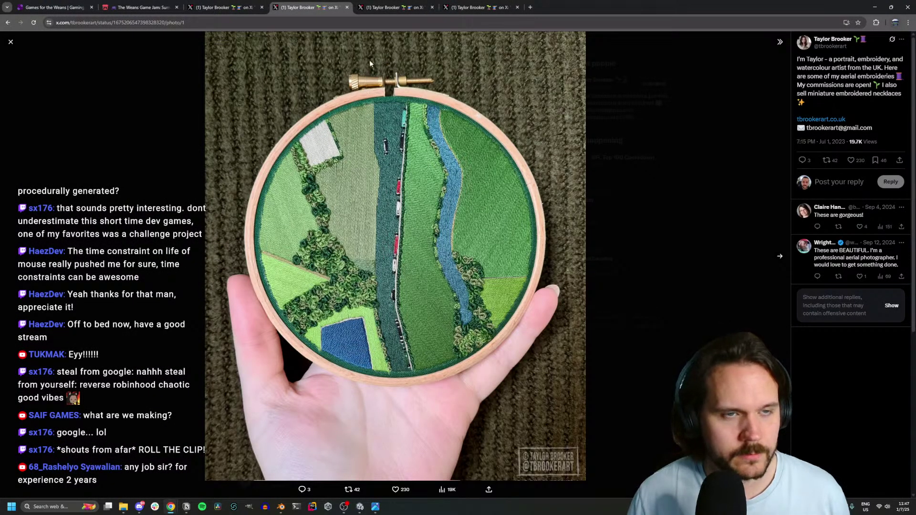
pyautogui.hotkey('ctrl', 'Tab')
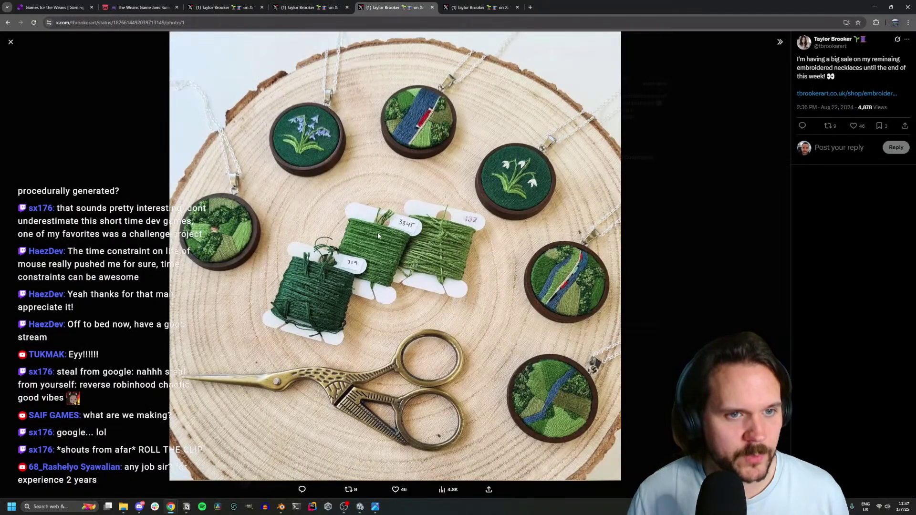
# Switch to Blender and add a cube mesh to the hoop and table scene
pyautogui.click(282, 508)
pyautogui.scroll(-3, 517, 263)
pyautogui.scroll(3, 517, 264)
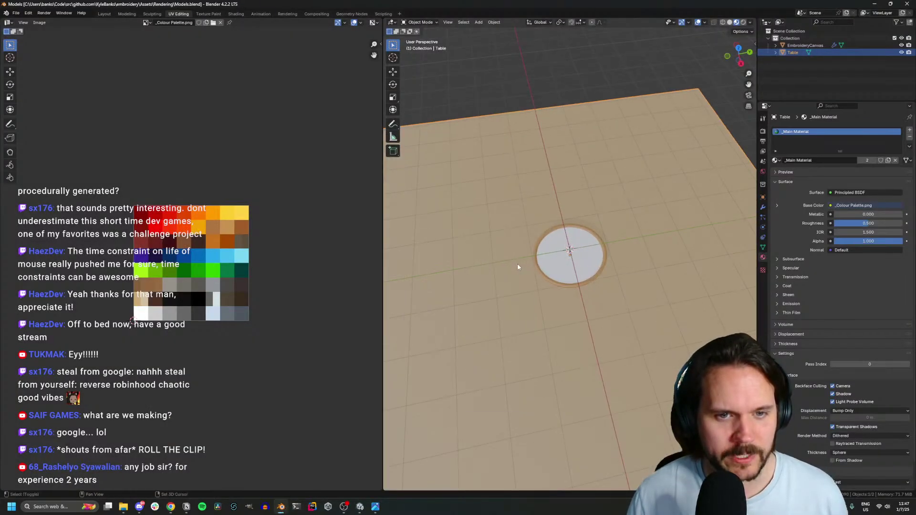
pyautogui.hotkey('shift', 'a')
pyautogui.moveTo(508, 276)
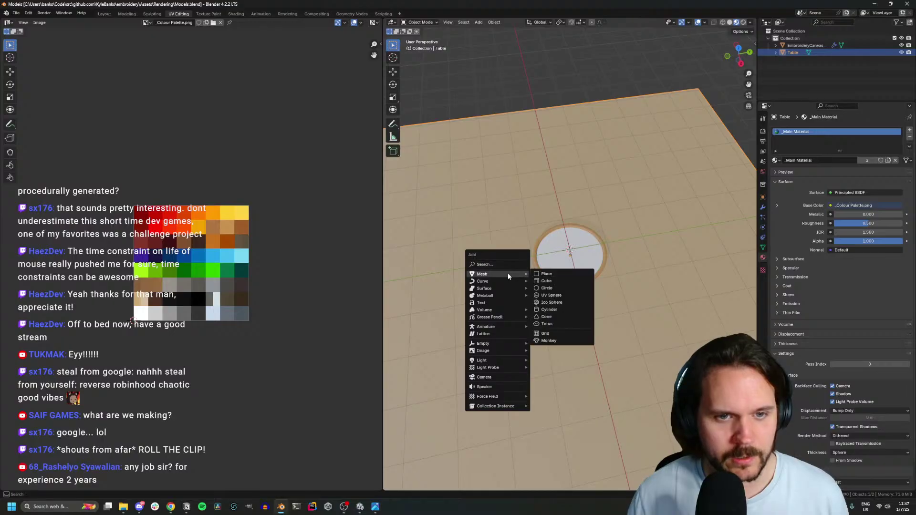
pyautogui.click(549, 282)
# Move the cube along the X axis so it sits beside the embroidery hoop
pyautogui.press('KP_7')
pyautogui.scroll(3, 550, 283)
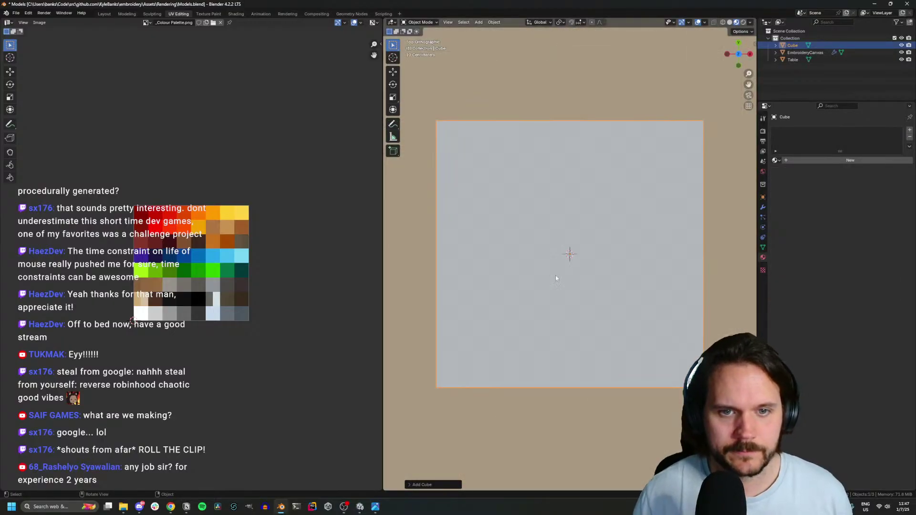
pyautogui.scroll(-3, 555, 276)
pyautogui.press('g')
pyautogui.press('x')
pyautogui.click(668, 216)
# Scale the cube's mesh down uniformly in Edit Mode until it is much smaller than the hoop
pyautogui.press('Tab')
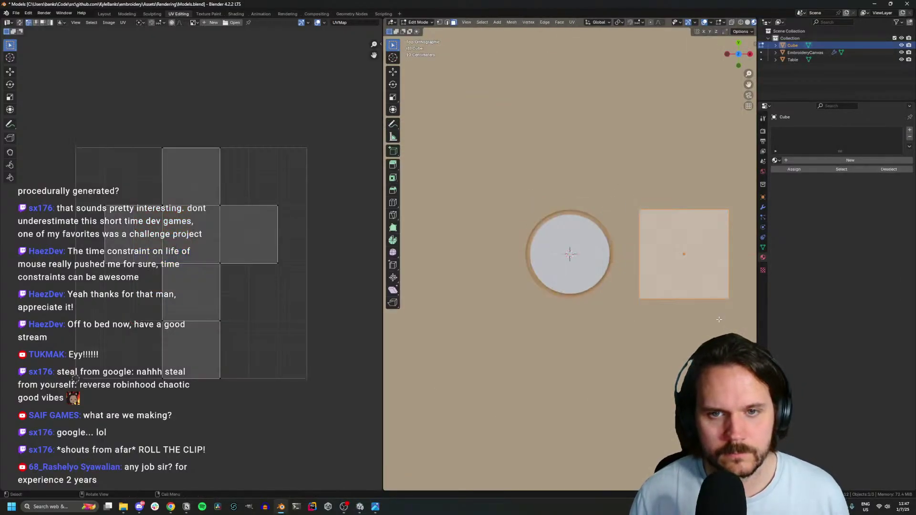
pyautogui.press('s')
pyautogui.click(684, 285)
# Flatten the cube's mesh along the Z axis into a thin square slab and return to Object Mode
pyautogui.press('KP_Decimal')
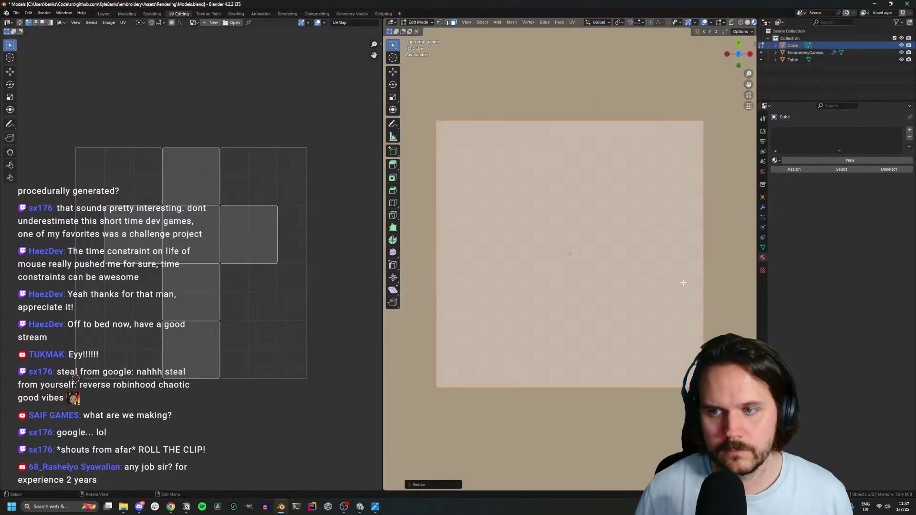
pyautogui.scroll(-5, 650, 277)
pyautogui.scroll(5, 650, 276)
pyautogui.moveTo(651, 276); pyautogui.dragTo(678, 265, button='middle')
pyautogui.scroll(-5, 677, 265)
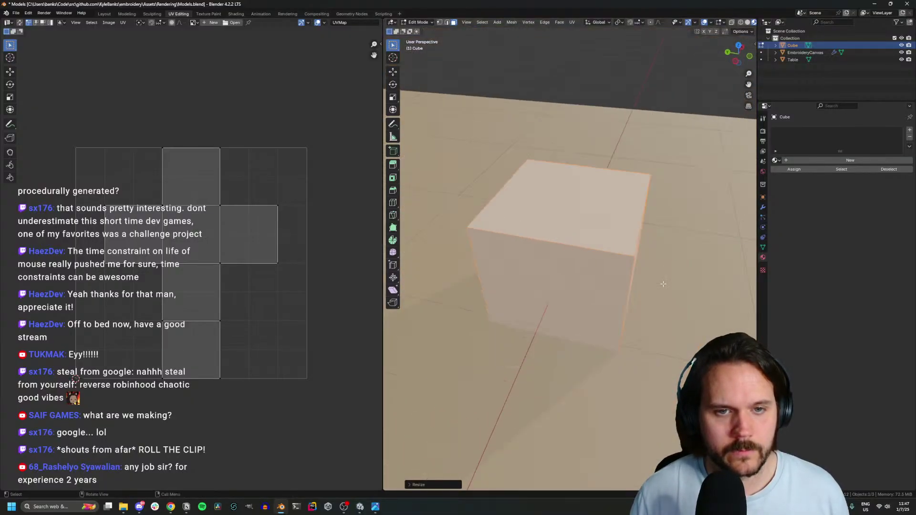
pyautogui.press('s')
pyautogui.press('z')
pyautogui.click(580, 251)
pyautogui.press('KP_1')
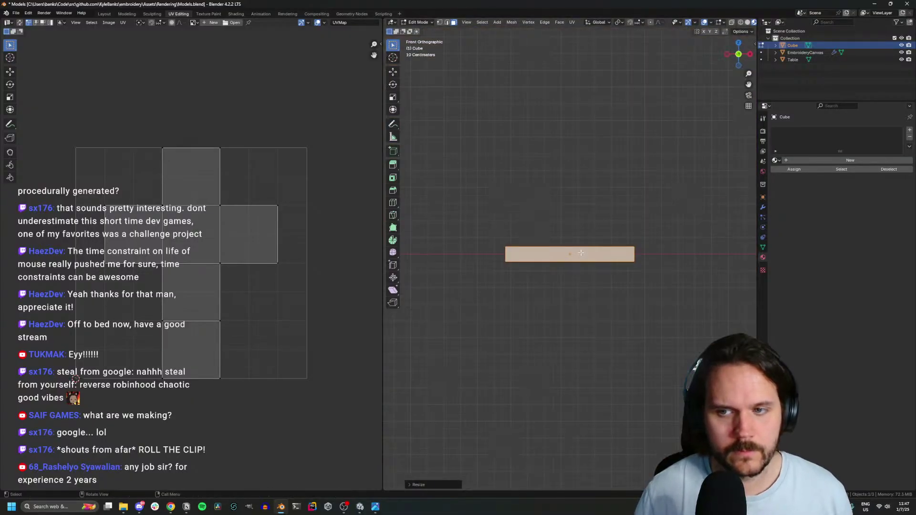
pyautogui.moveTo(581, 253); pyautogui.dragTo(593, 289, button='middle')
pyautogui.press('Tab')
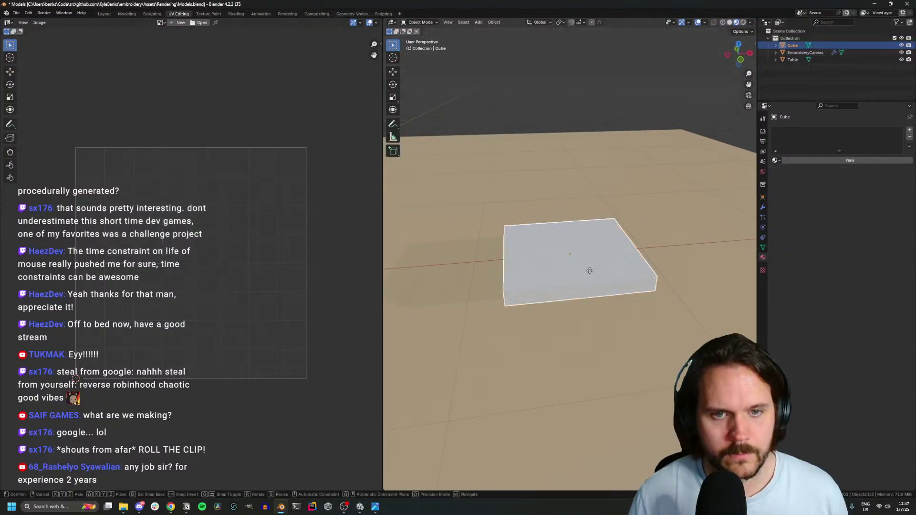
# Lower the slab along the Z axis onto the tabletop
pyautogui.press('g')
pyautogui.press('z')
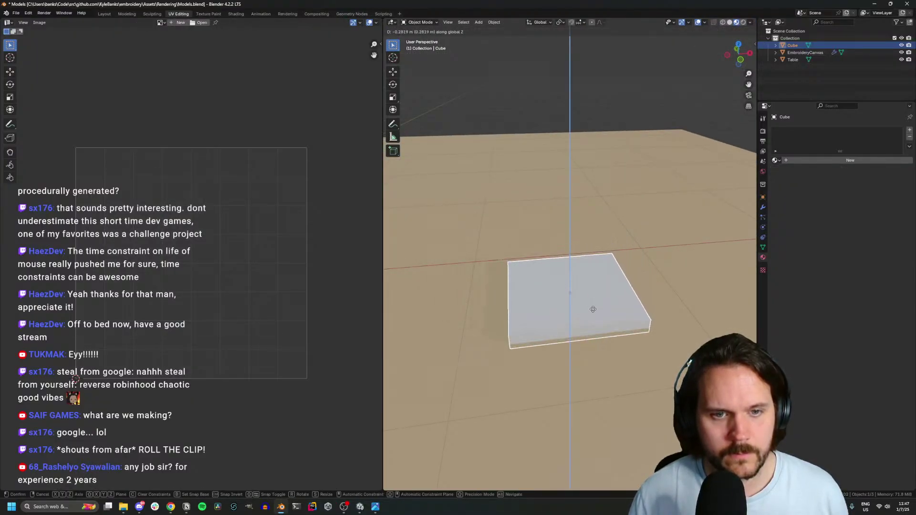
pyautogui.click(586, 303)
pyautogui.press('KP_7')
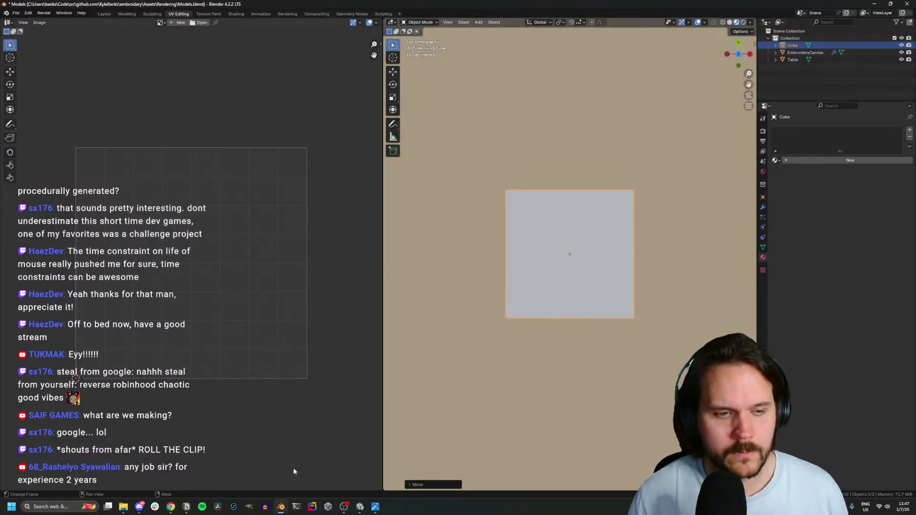
# Copy a screenshot of the thread bobbins photo from Chrome and try to paste it into Blender's viewport
pyautogui.hotkey('alt', 'Tab')
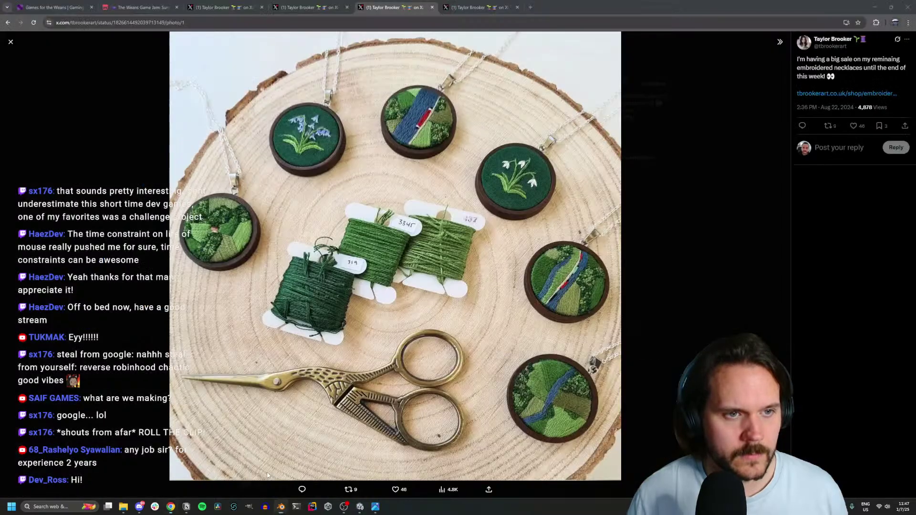
pyautogui.hotkey('alt', 'Tab')
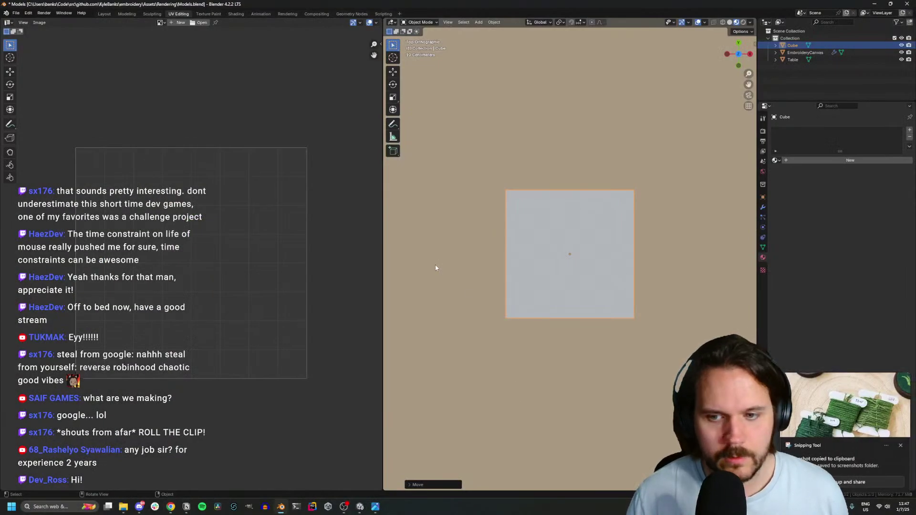
pyautogui.click(435, 268)
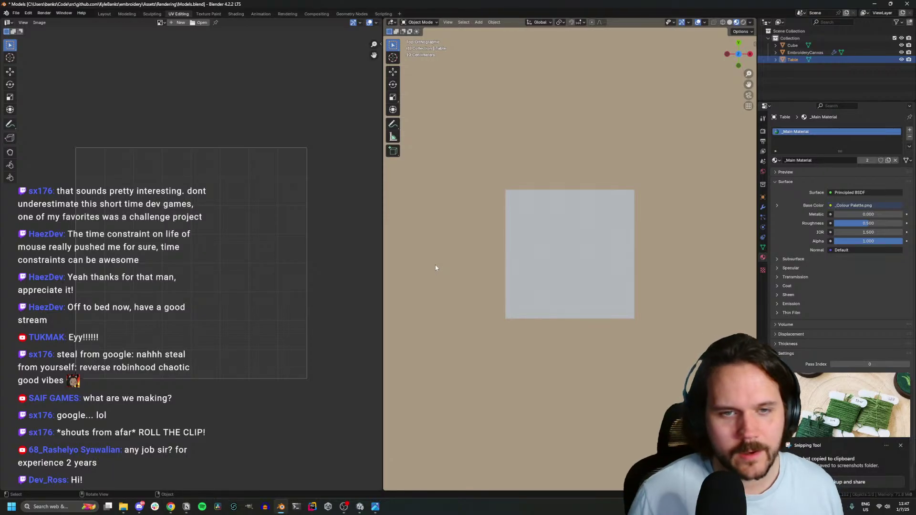
pyautogui.scroll(-3, 435, 267)
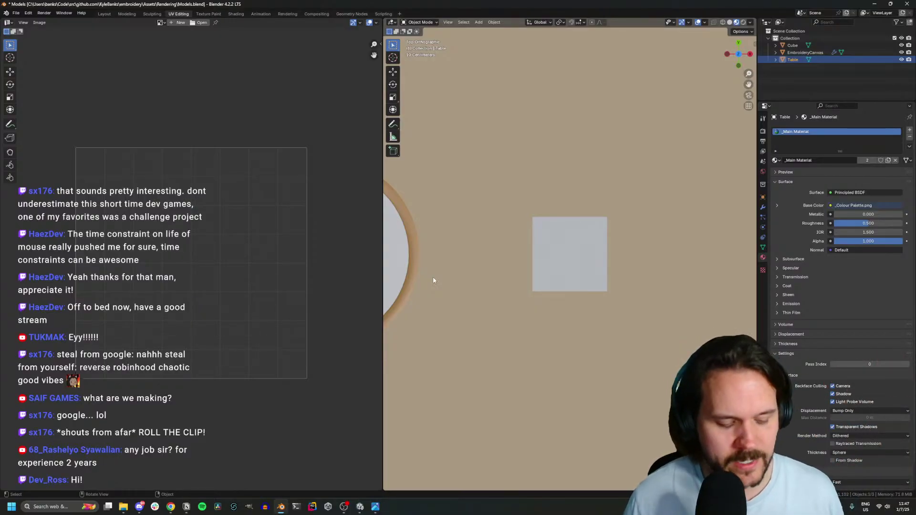
pyautogui.hotkey('ctrl', 'v')
pyautogui.scroll(-5, 446, 280)
pyautogui.scroll(2, 448, 282)
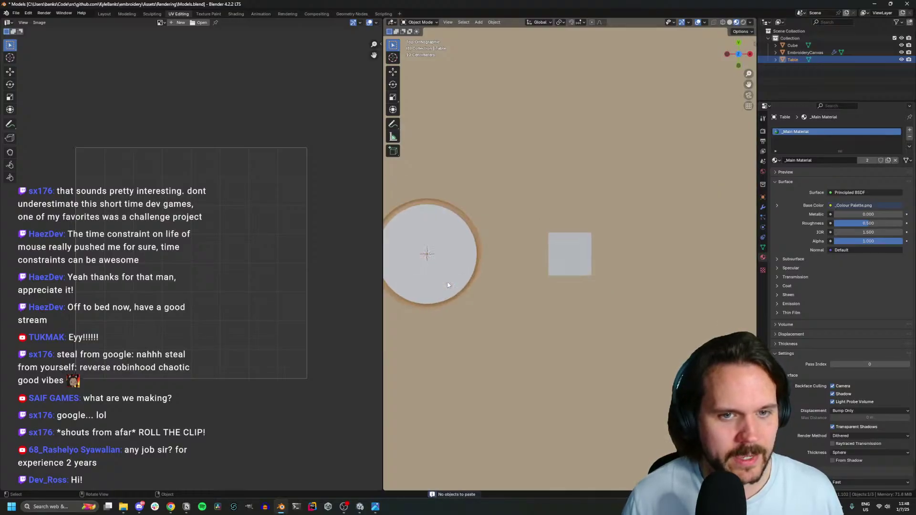
pyautogui.moveTo(448, 281); pyautogui.dragTo(501, 236, button='middle')
pyautogui.scroll(-3, 501, 236)
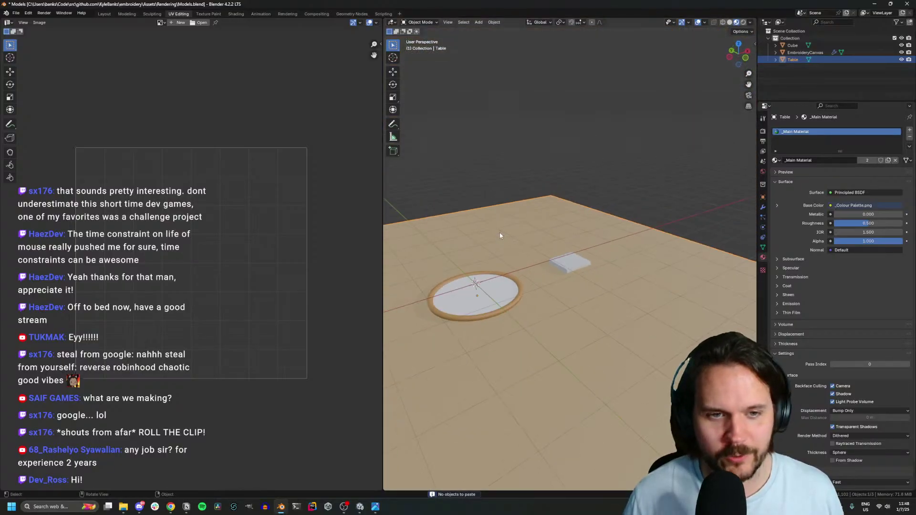
pyautogui.press('Tab')
pyautogui.press('Tab')
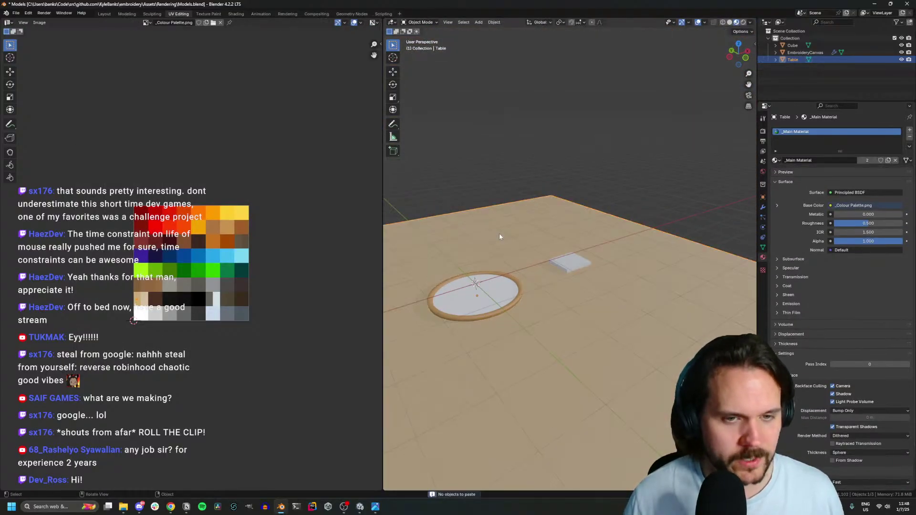
pyautogui.scroll(-3, 499, 237)
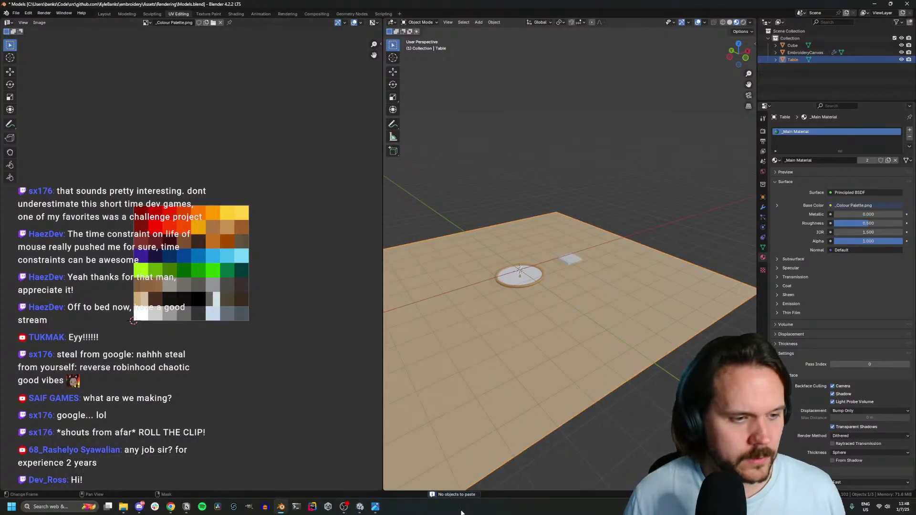
# Snip the area around the green thread bobbins from the Chrome photo and open the capture in Snipping Tool over Blender
pyautogui.click(376, 508)
pyautogui.click(908, 3)
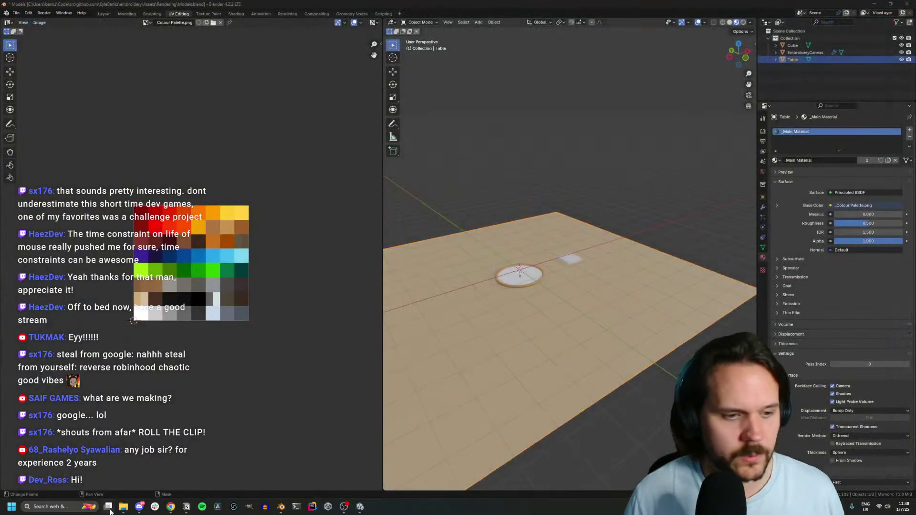
pyautogui.click(174, 508)
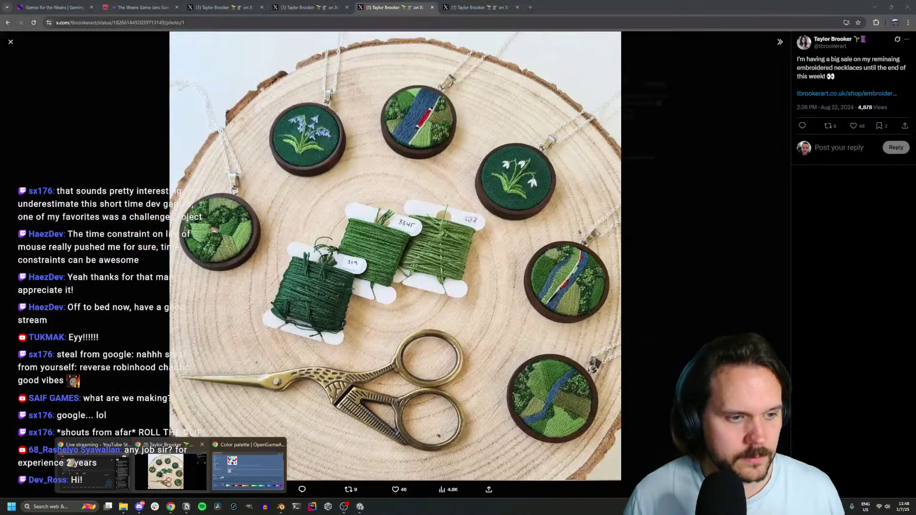
pyautogui.click(167, 470)
pyautogui.press('super+shift+s')
pyautogui.moveTo(238, 154); pyautogui.dragTo(512, 370)
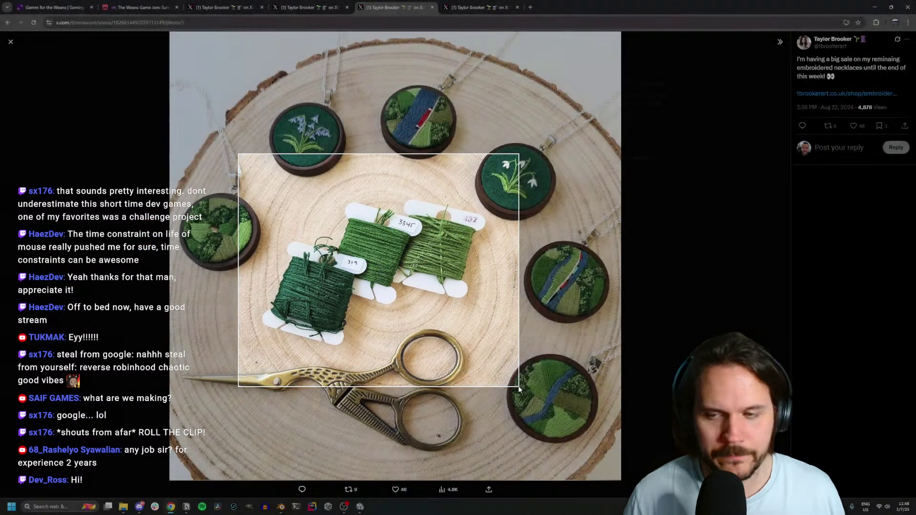
pyautogui.hotkey('alt', 'Tab')
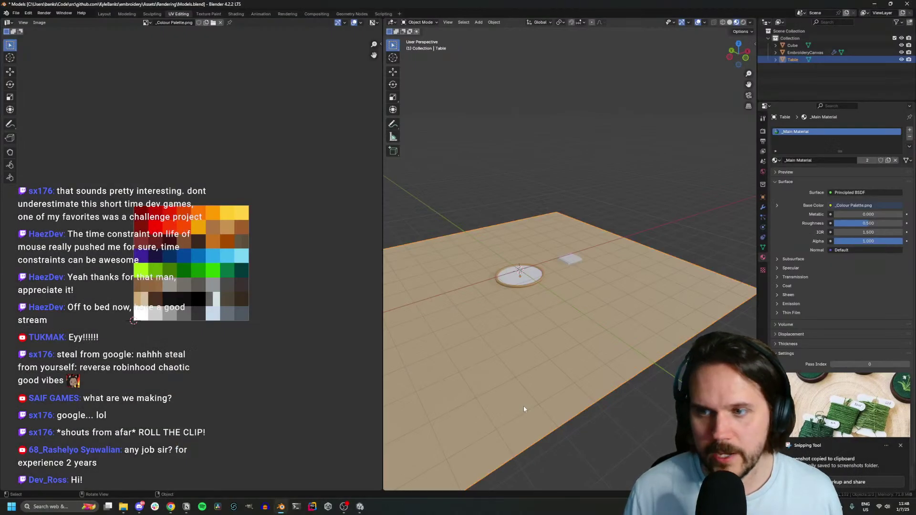
pyautogui.click(811, 390)
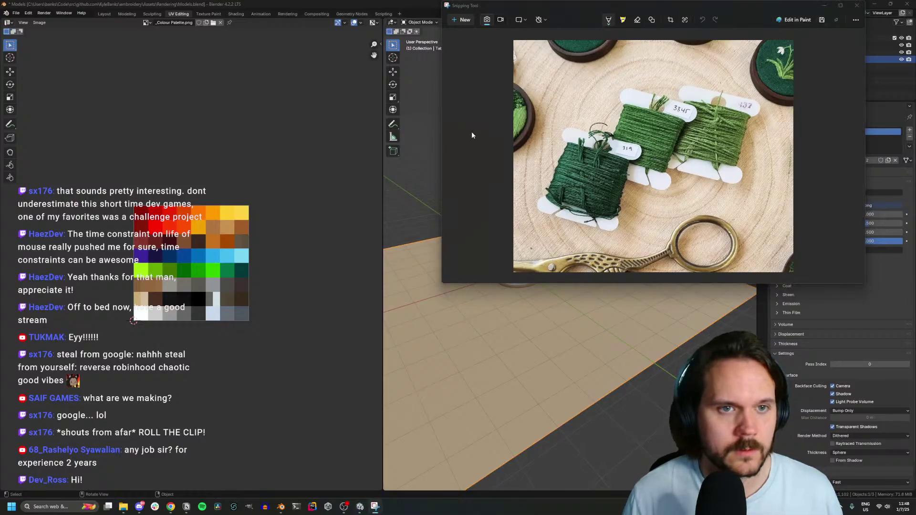
# Save the thread bobbins snip as a PNG to the Desktop folder and close Snipping Tool
pyautogui.hotkey('ctrl', 's')
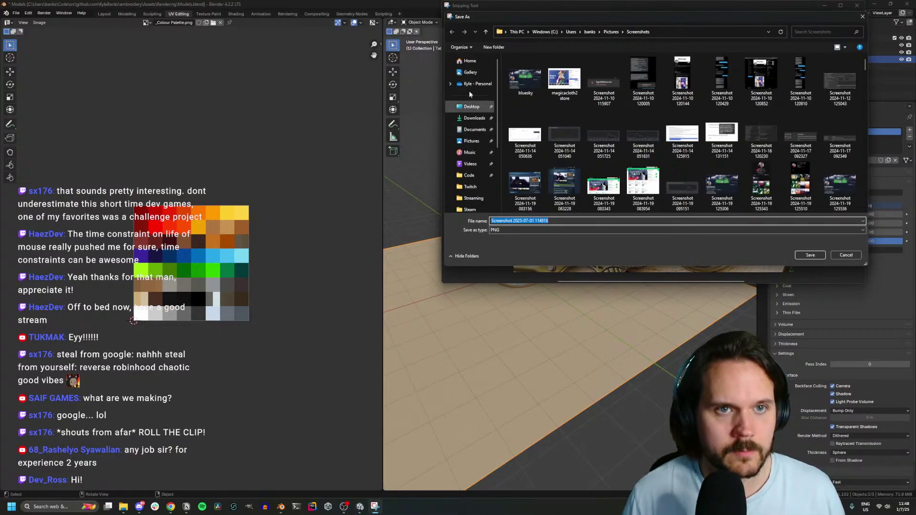
pyautogui.click(468, 108)
pyautogui.click(810, 255)
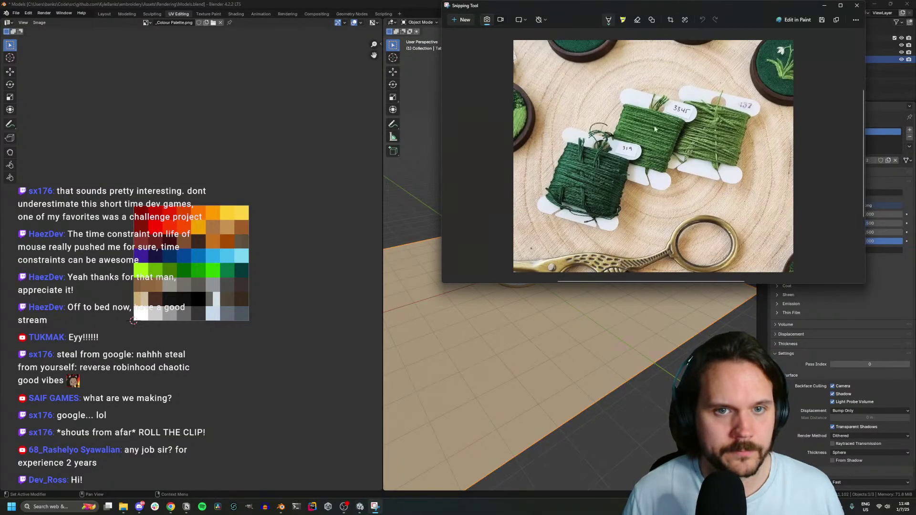
pyautogui.click(857, 5)
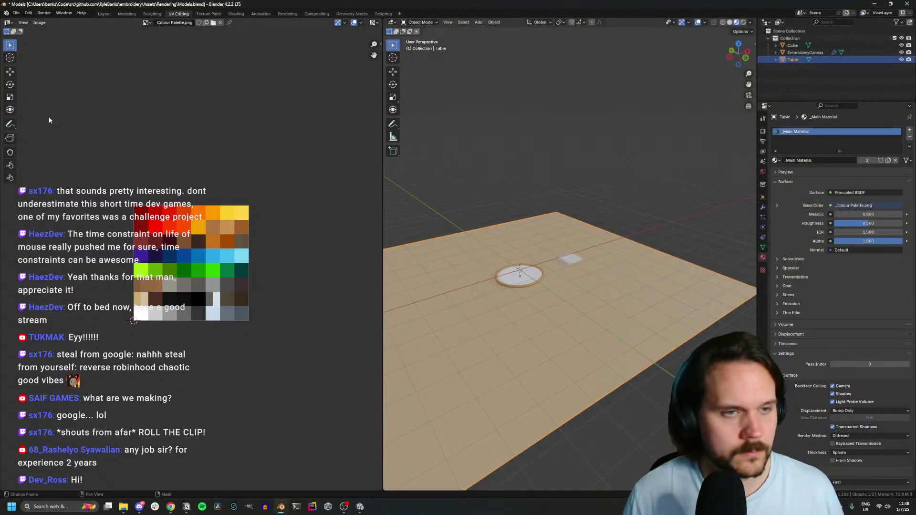
# Bring the saved bobbins screenshot from the Desktop folder in File Explorer into Blender's 3D viewport as a reference image
pyautogui.click(17, 13)
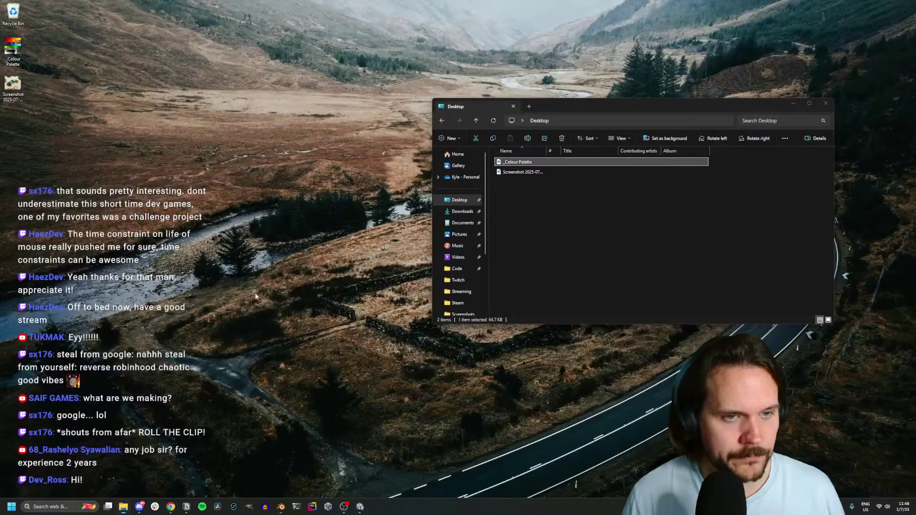
pyautogui.click(125, 454)
pyautogui.click(524, 173)
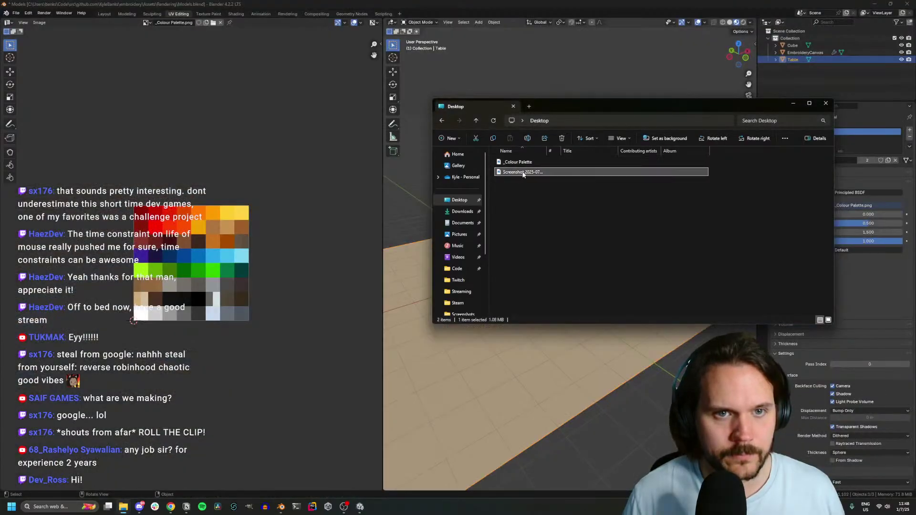
pyautogui.moveTo(489, 411); pyautogui.dragTo(488, 410)
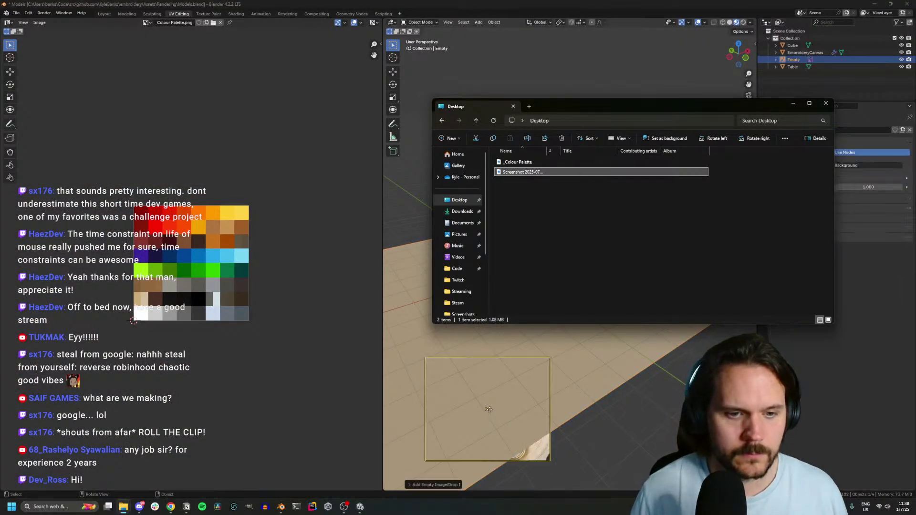
pyautogui.click(531, 419)
pyautogui.click(545, 448)
# Try to position the reference image from the top view and rotate it about the X axis
pyautogui.press('KP_7')
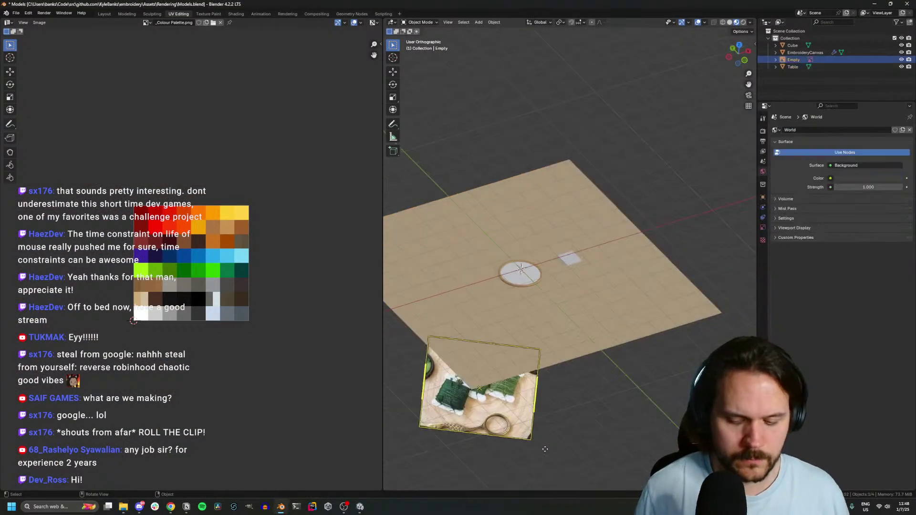
pyautogui.press('g')
pyautogui.click(606, 262)
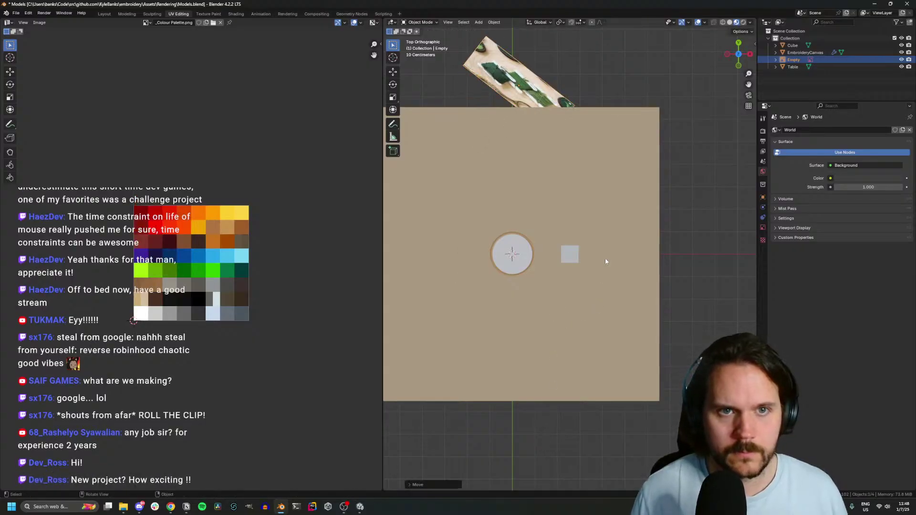
pyautogui.press('KP_1')
pyautogui.moveTo(554, 276); pyautogui.dragTo(607, 265, button='middle')
pyautogui.press('r')
pyautogui.press('x')
pyautogui.click(423, 105)
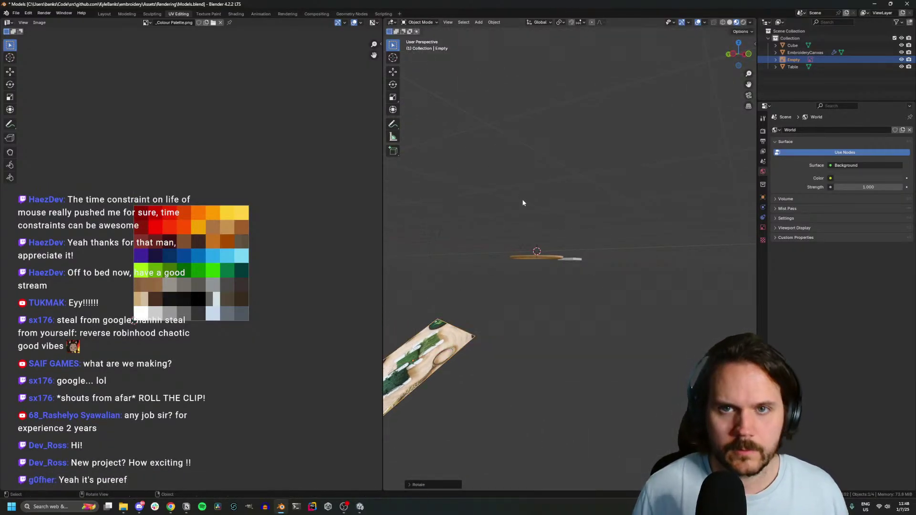
# Set the reference image's X, Y and Z rotation to 0° so it lies flat
pyautogui.write('n')
pyautogui.write('0')
pyautogui.press('Tab')
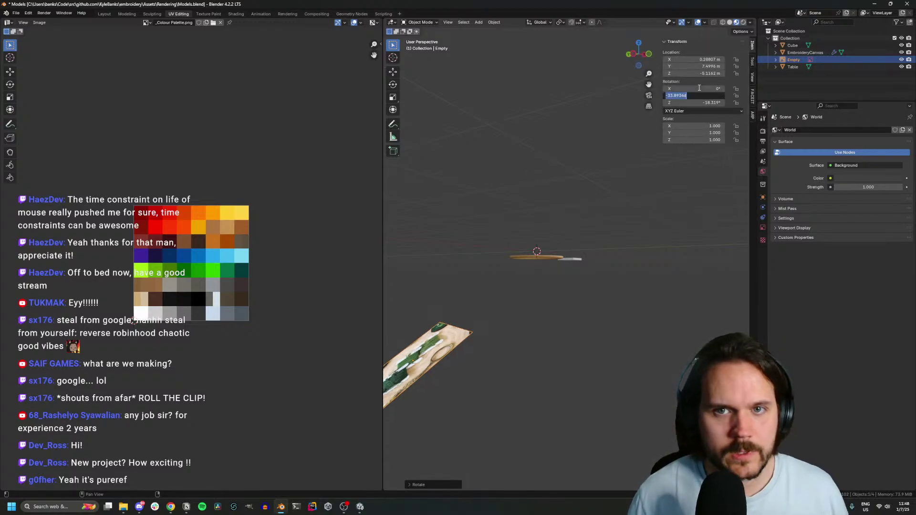
pyautogui.write('0')
pyautogui.press('Tab')
pyautogui.write('0')
pyautogui.press('Return')
# Raise the reference image along the Z axis to about 1.4 m, above the tabletop
pyautogui.press('g')
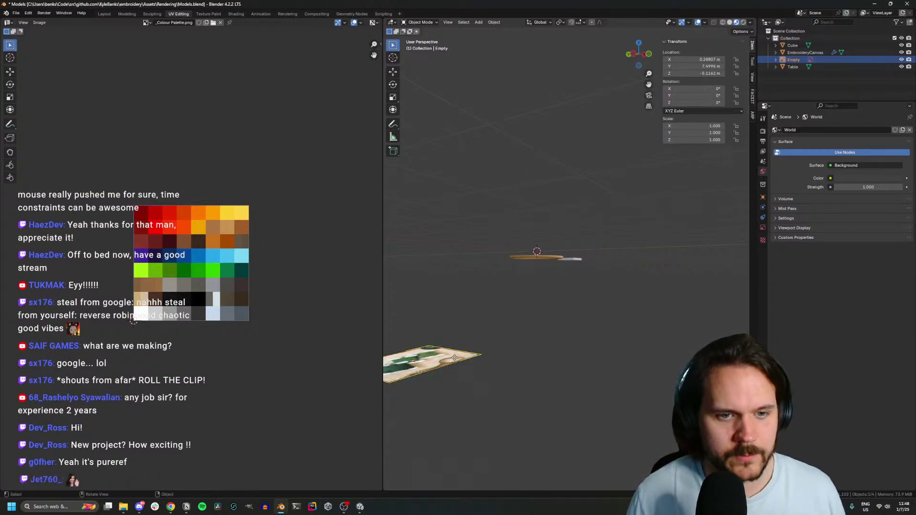
pyautogui.press('z')
pyautogui.press('KP_1')
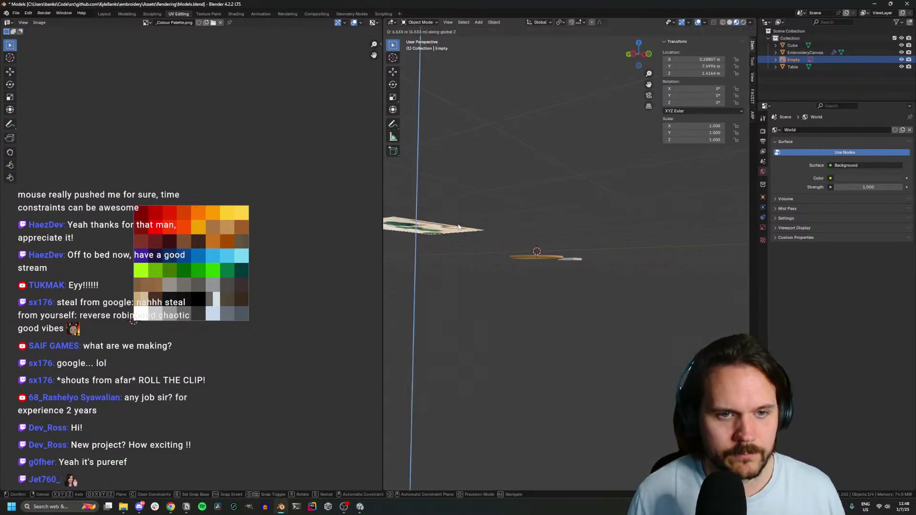
pyautogui.click(458, 227)
# Move the reference image over the table behind the embroidery hoop and lower it along Z to about -0.07 m
pyautogui.press('KP_7')
pyautogui.press('g')
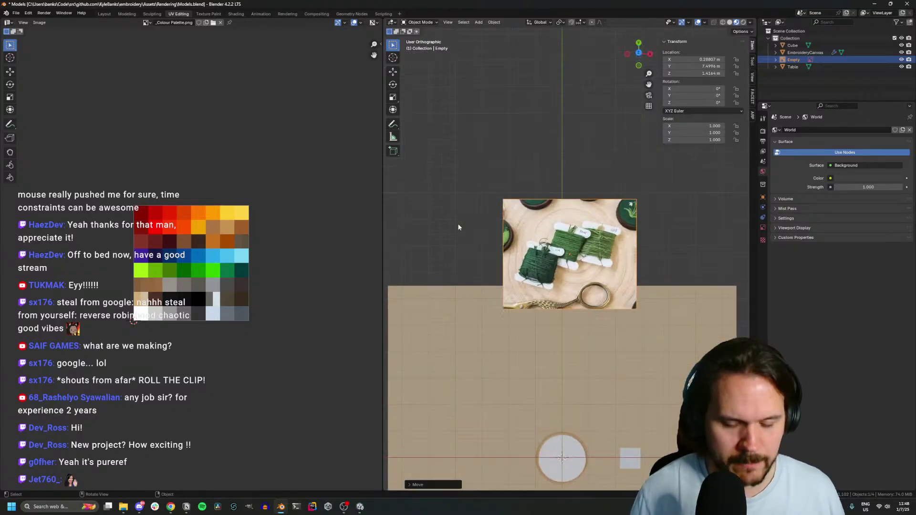
pyautogui.press('z')
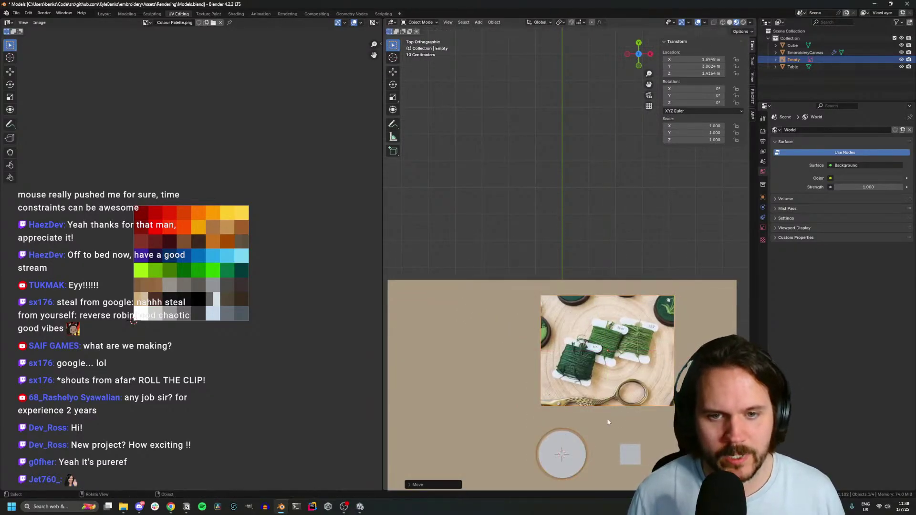
pyautogui.keyDown('alt'); pyautogui.moveTo(610, 427); pyautogui.dragTo(603, 379, button='middle'); pyautogui.keyUp('alt')
pyautogui.click(667, 397)
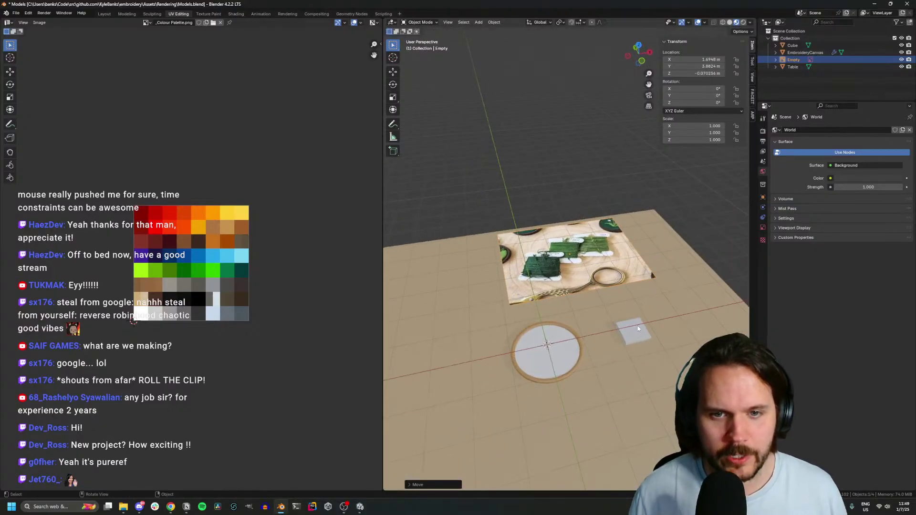
# Edit the thin square slab's mesh and add two parallel loop cuts across it, dividing it into three bands
pyautogui.click(637, 326)
pyautogui.press('KP_7')
pyautogui.scroll(1, 615, 377)
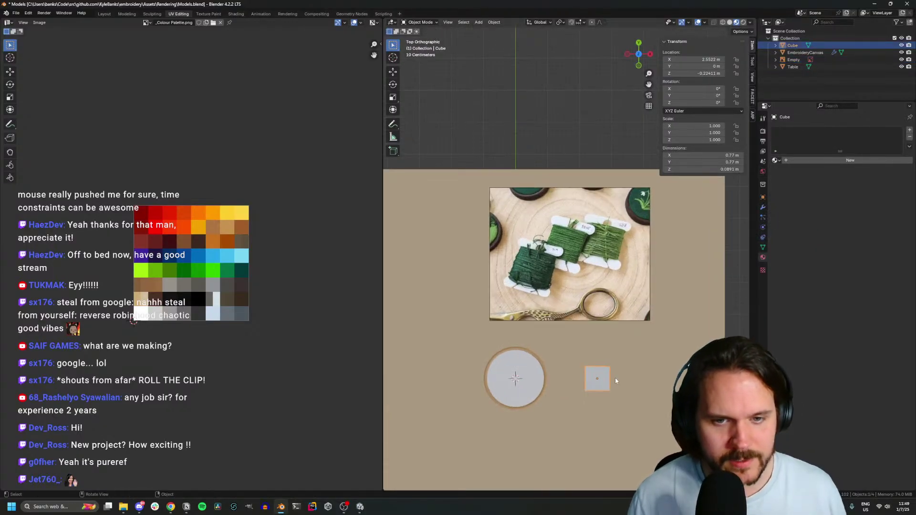
pyautogui.press('Tab')
pyautogui.hotkey('ctrl', 'r')
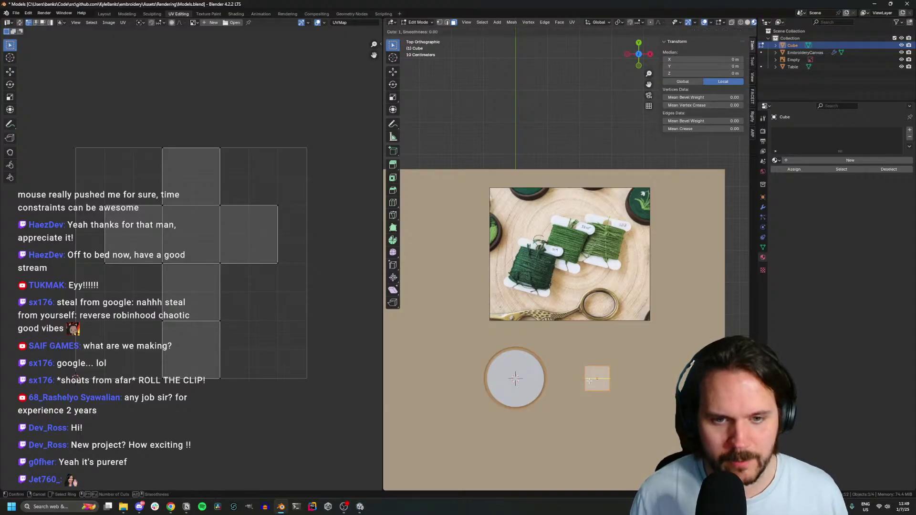
pyautogui.click(589, 380)
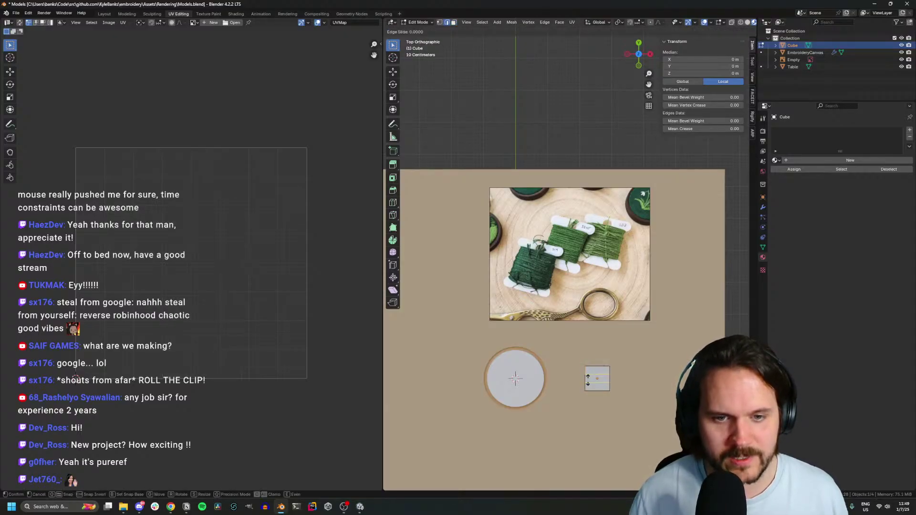
pyautogui.click(588, 379)
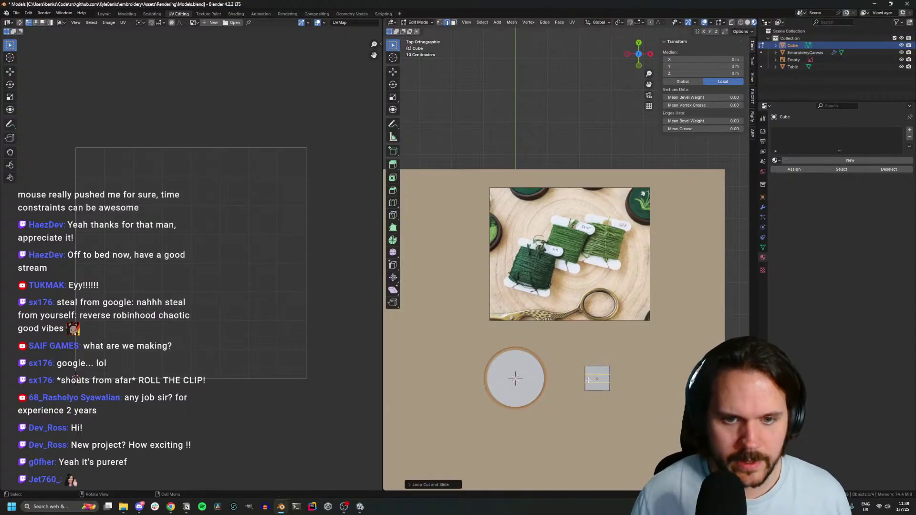
pyautogui.press('s')
pyautogui.press('x')
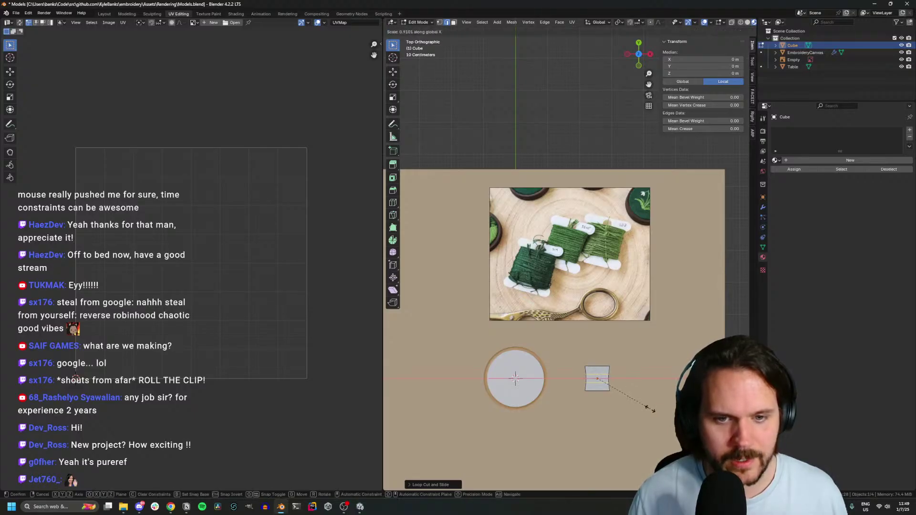
pyautogui.rightClick(650, 409)
pyautogui.click(649, 412)
pyautogui.moveTo(650, 412); pyautogui.dragTo(616, 458, button='middle')
pyautogui.keyDown('alt'); pyautogui.click(745, 379); pyautogui.keyUp('alt')
pyautogui.press('KP_7')
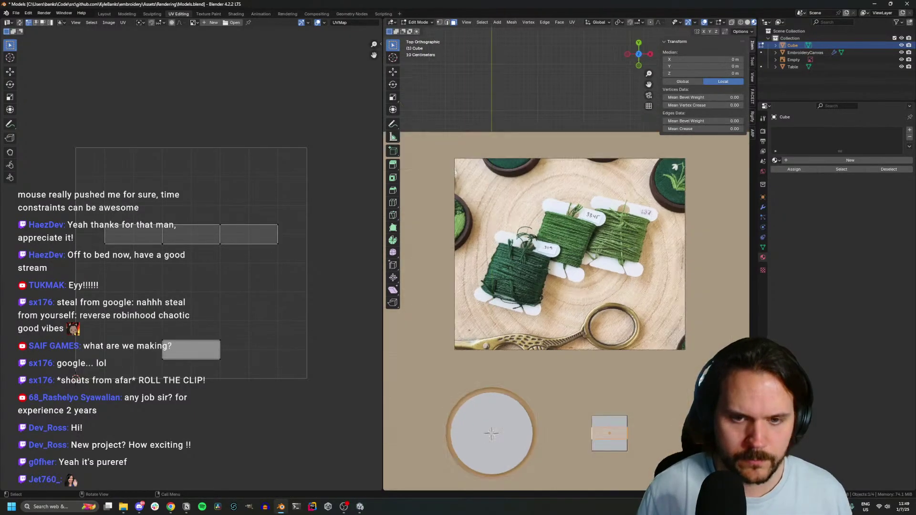
pyautogui.press('KP_Decimal')
pyautogui.scroll(-3, 602, 347)
pyautogui.scroll(-5, 602, 348)
# Add two loop cuts inside the slab's middle band and scale the narrow centre strip inward to notch both sides
pyautogui.hotkey('ctrl', 'r')
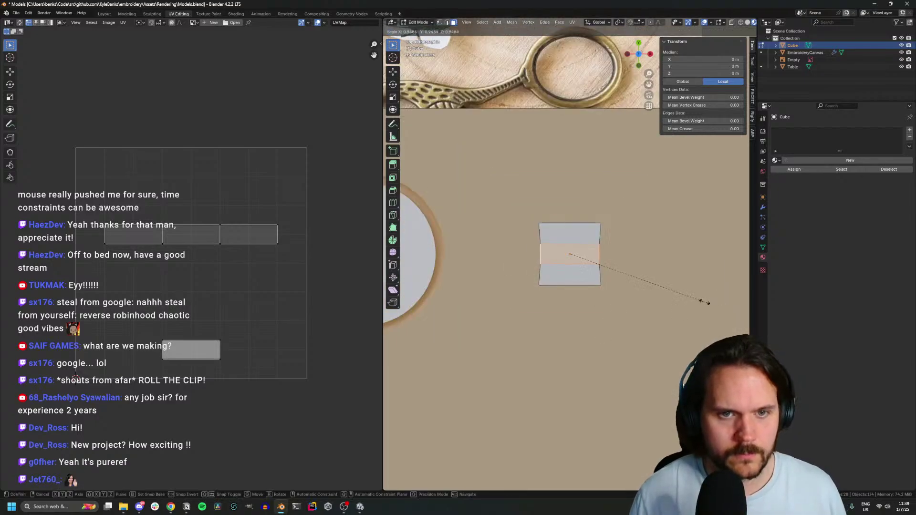
pyautogui.click(541, 253)
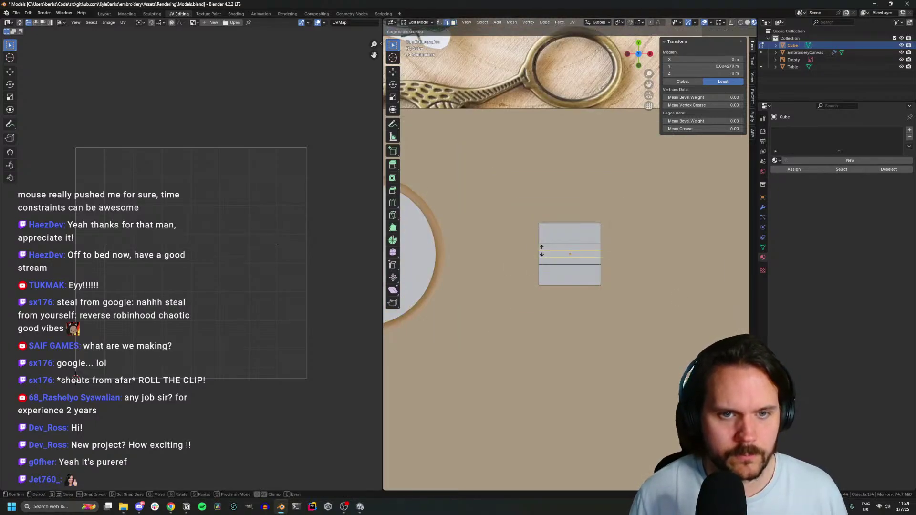
pyautogui.moveTo(541, 253); pyautogui.dragTo(552, 277, button='middle')
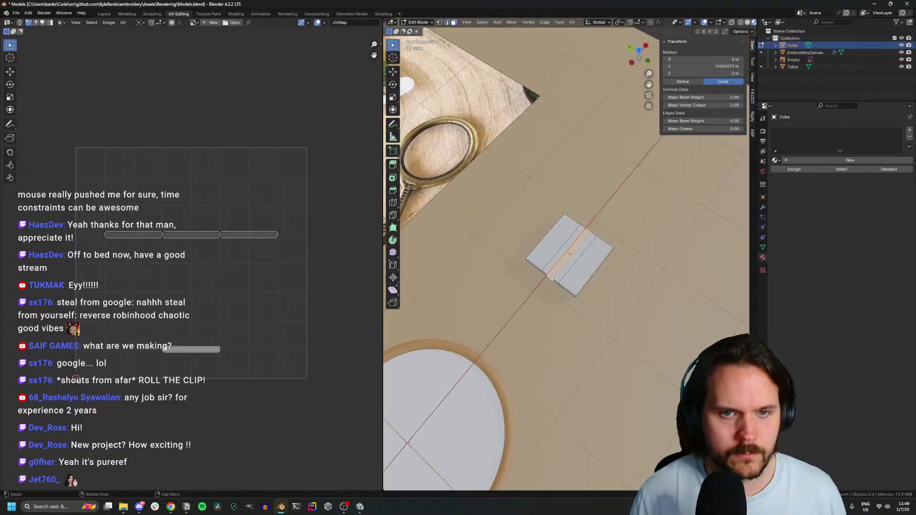
pyautogui.press('s')
pyautogui.click(629, 247)
pyautogui.press('KP_7')
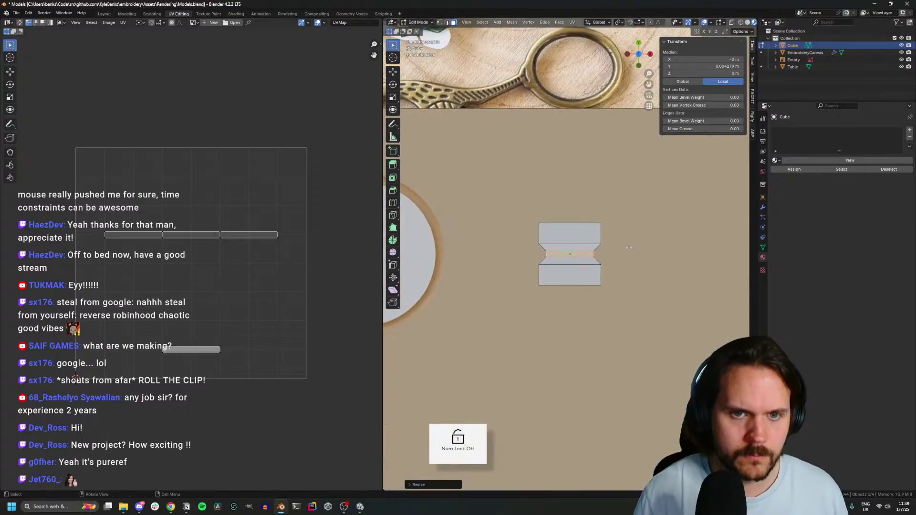
pyautogui.scroll(-3, 620, 253)
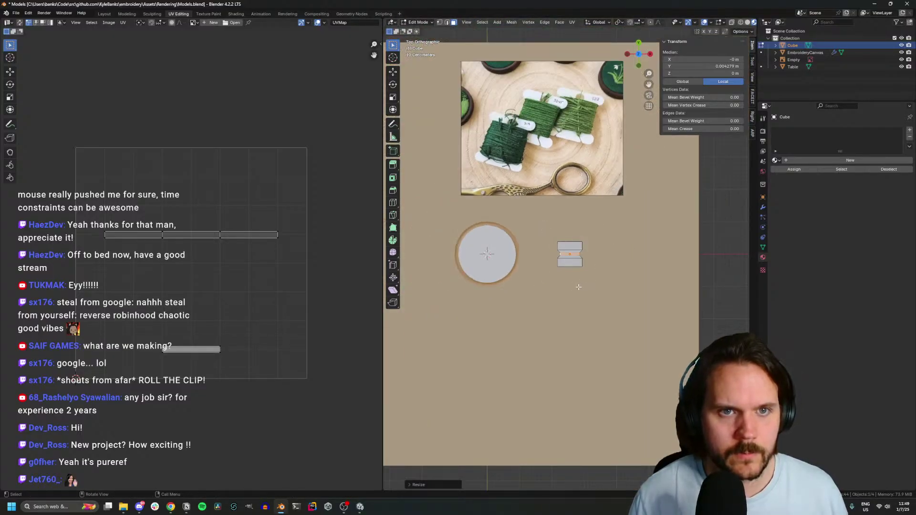
pyautogui.scroll(4, 578, 287)
# Spread the two edge loops bordering the notch apart along the Y axis, towards the slab's ends, and deselect everything
pyautogui.moveTo(579, 286); pyautogui.dragTo(547, 277, button='middle')
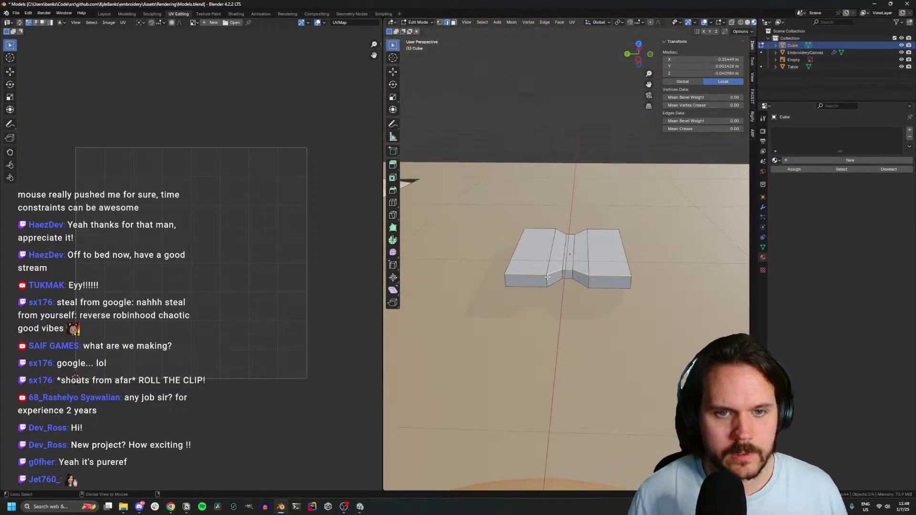
pyautogui.keyDown('alt'); pyautogui.keyDown('shift'); pyautogui.click(590, 280); pyautogui.keyUp('shift'); pyautogui.keyUp('alt')
pyautogui.press('s')
pyautogui.press('x')
pyautogui.press('y')
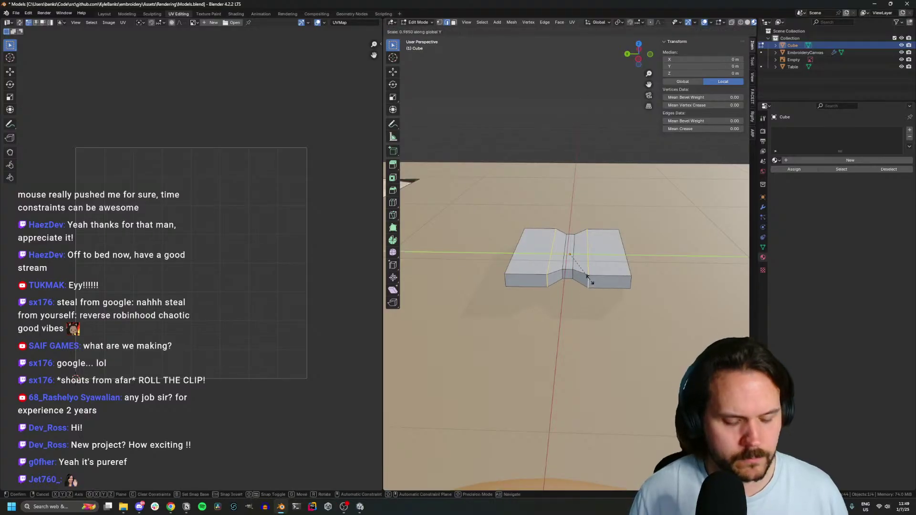
pyautogui.click(633, 289)
pyautogui.hotkey('alt', 'a')
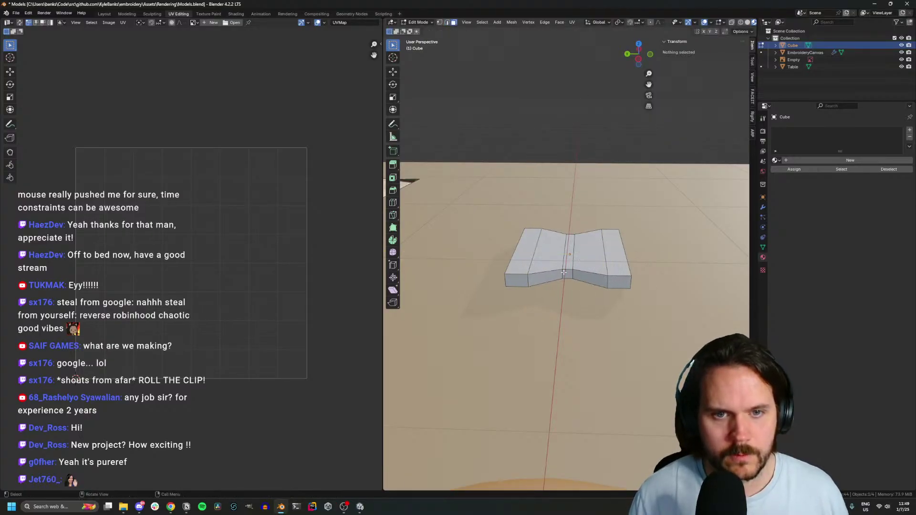
# Spread the two central edge loops apart along the Y axis to widen the bobbin's narrow waist
pyautogui.keyDown('alt'); pyautogui.click(563, 273); pyautogui.keyUp('alt')
pyautogui.press('s')
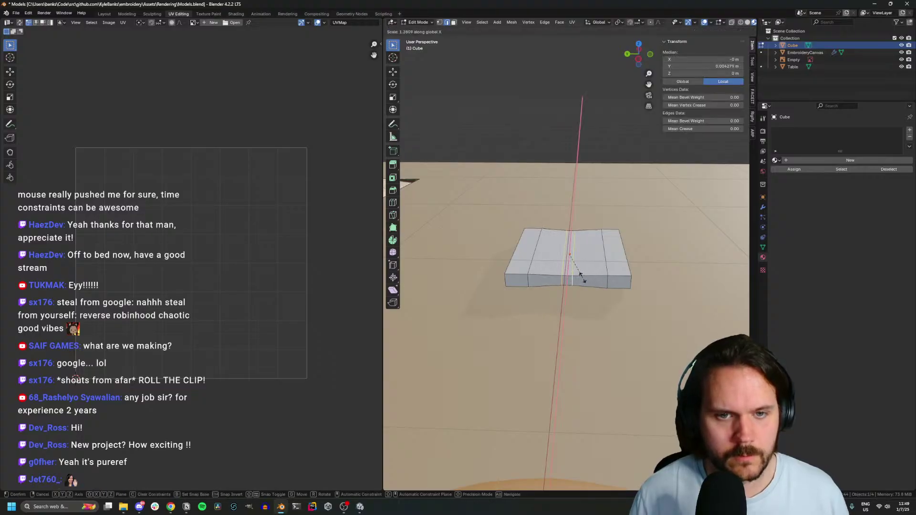
pyautogui.press('Escape')
pyautogui.press('s')
pyautogui.press('y')
pyautogui.click(645, 301)
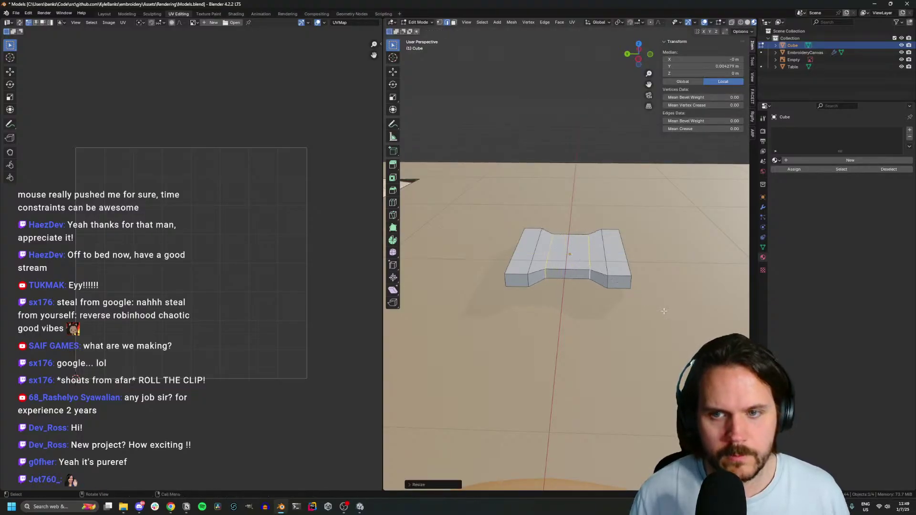
# Add a Subdivision Surface modifier to the bobbin slab
pyautogui.click(763, 207)
pyautogui.click(794, 131)
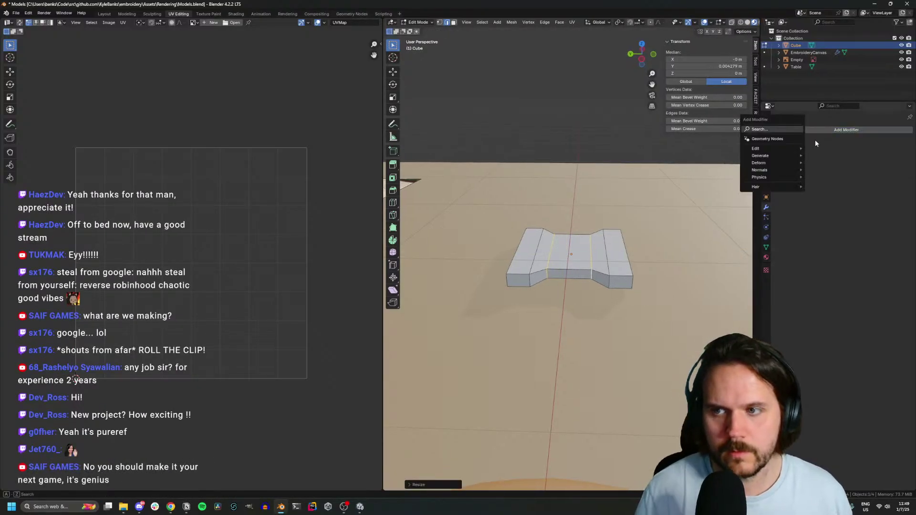
pyautogui.write('sub')
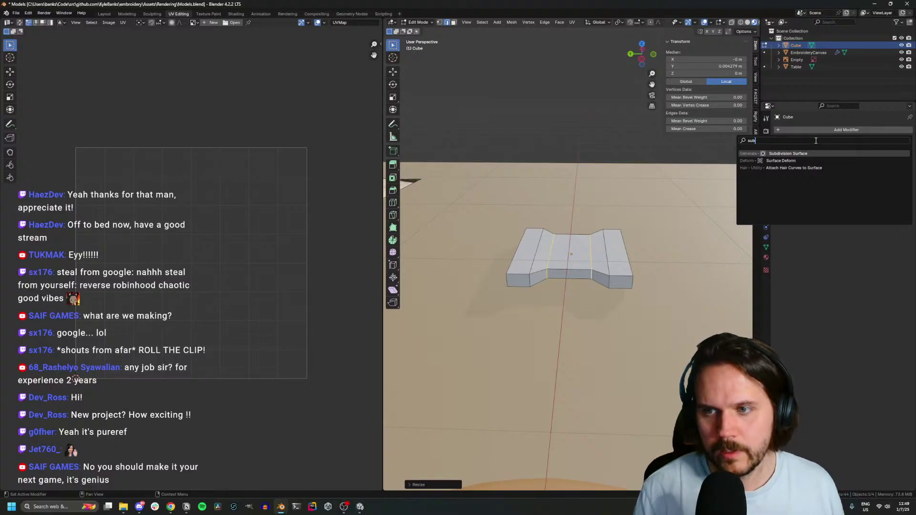
pyautogui.press('Return')
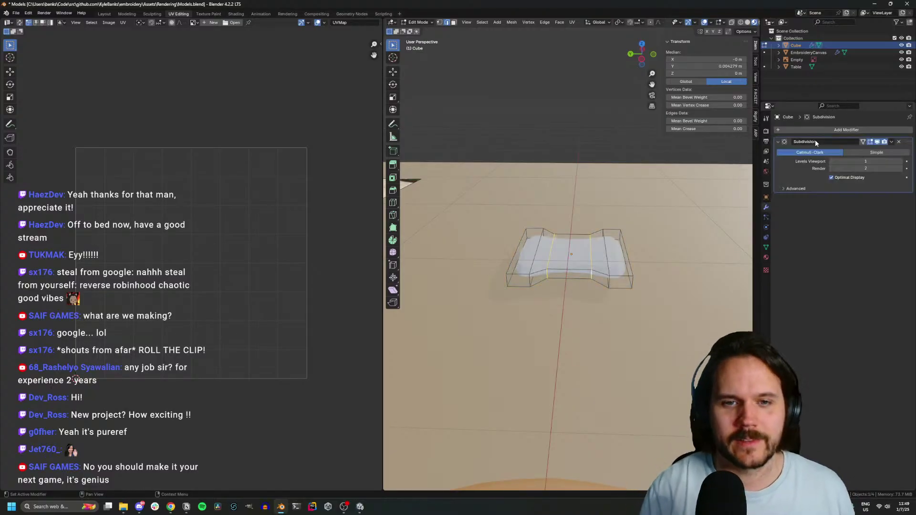
pyautogui.moveTo(568, 277); pyautogui.dragTo(554, 295, button='middle')
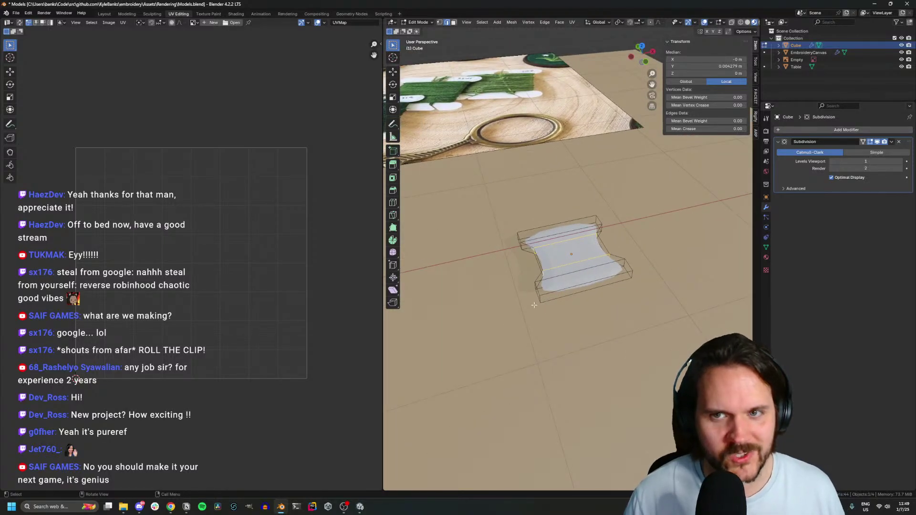
# Rename the bobbin's Cube object to Spool
pyautogui.scroll(2, 530, 307)
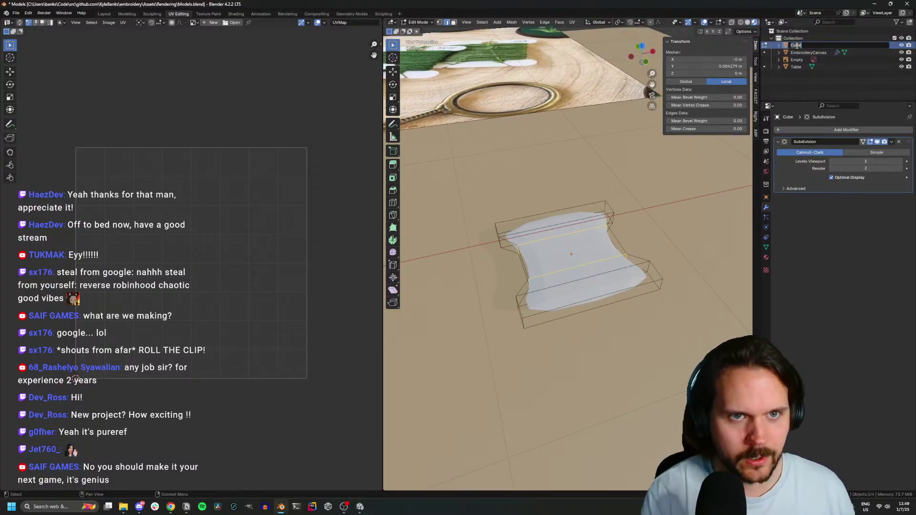
pyautogui.press('Return')
pyautogui.scroll(-5, 465, 175)
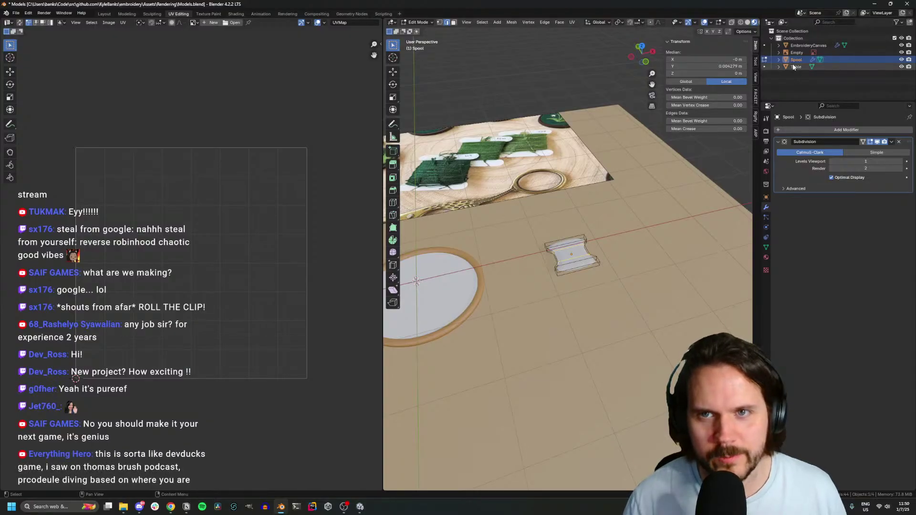
# Set the Subdivision modifier's viewport level to 2 and look over the spool from several angles
pyautogui.moveTo(618, 216); pyautogui.dragTo(606, 273, button='middle')
pyautogui.scroll(6, 606, 273)
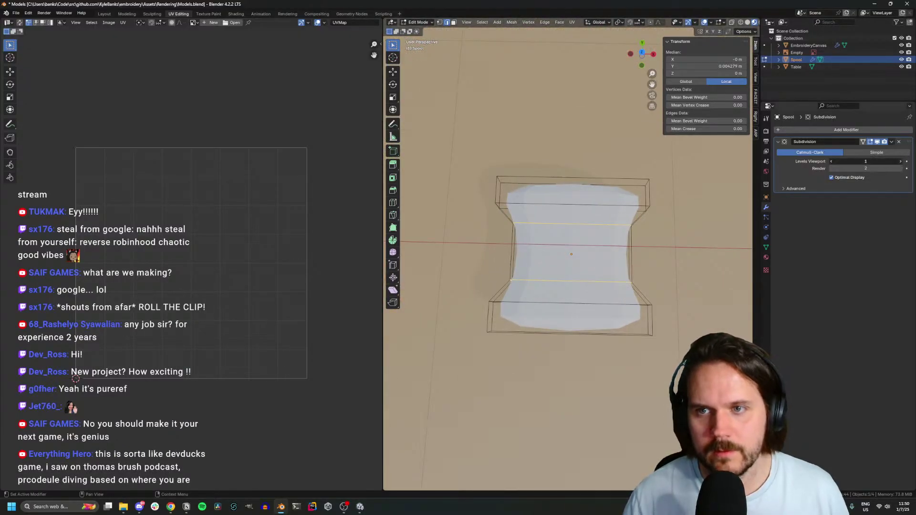
pyautogui.click(901, 162)
pyautogui.moveTo(487, 358); pyautogui.dragTo(587, 300, button='middle')
pyautogui.rightClick(511, 276)
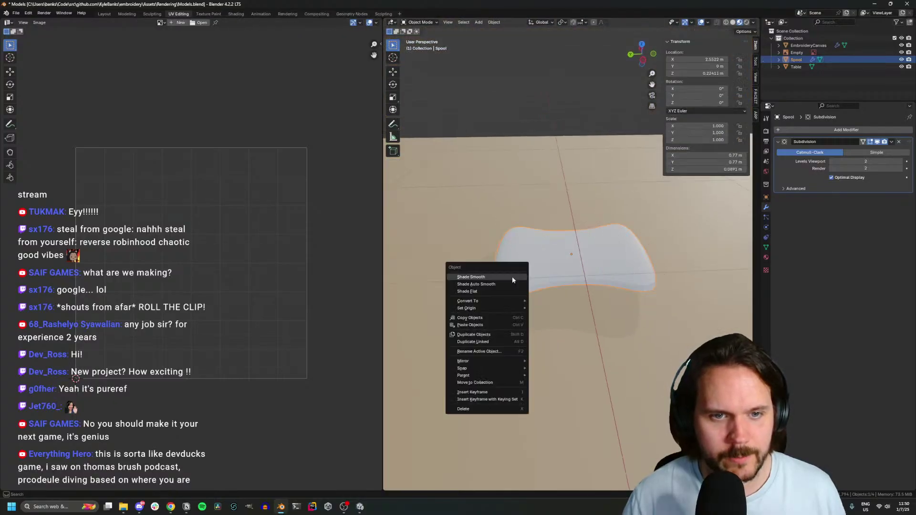
pyautogui.press('Escape')
# Select every face on the spool's upper and lower sides and crease their edges to 1.00
pyautogui.press('KP_7')
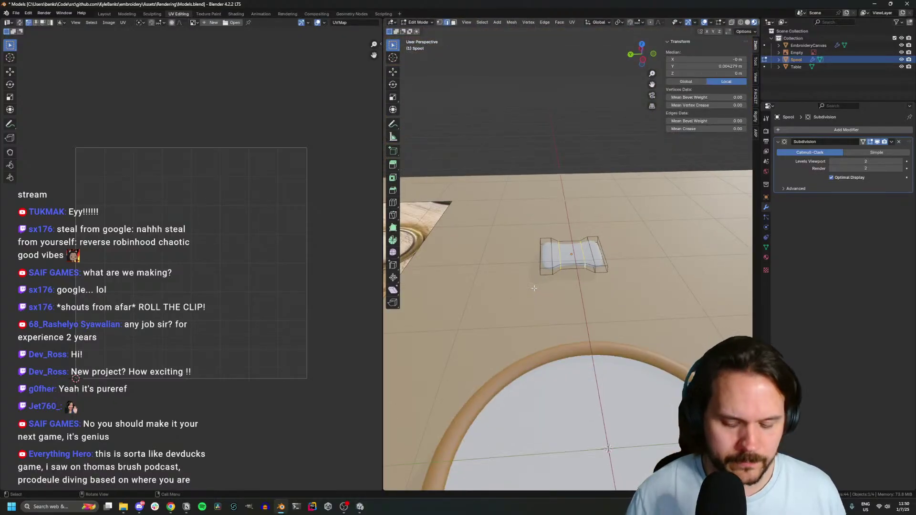
pyautogui.hotkey('alt', 'a')
pyautogui.keyDown('alt'); pyautogui.click(556, 220); pyautogui.keyUp('alt')
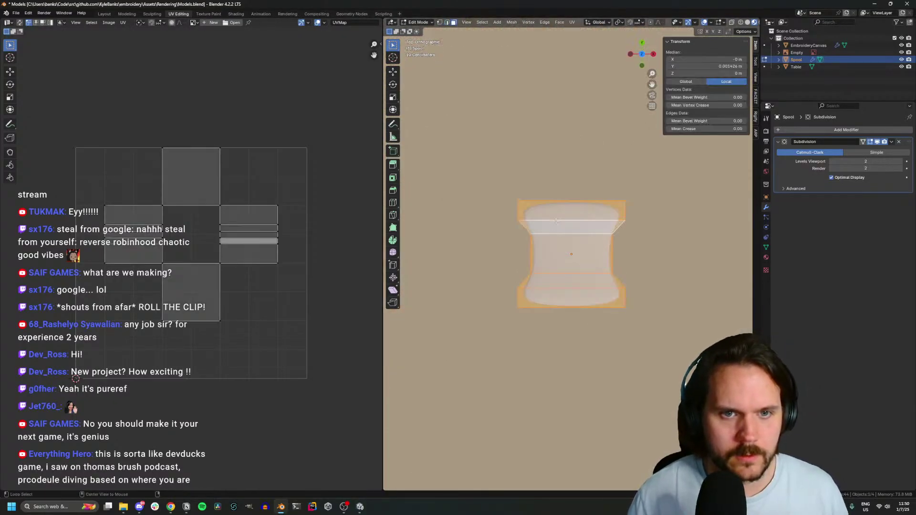
pyautogui.click(556, 213)
pyautogui.keyDown('shift'); pyautogui.click(558, 227); pyautogui.keyUp('shift')
pyautogui.keyDown('shift'); pyautogui.click(561, 249); pyautogui.keyUp('shift')
pyautogui.keyDown('shift'); pyautogui.click(561, 282); pyautogui.keyUp('shift')
pyautogui.keyDown('shift'); pyautogui.click(560, 296); pyautogui.keyUp('shift')
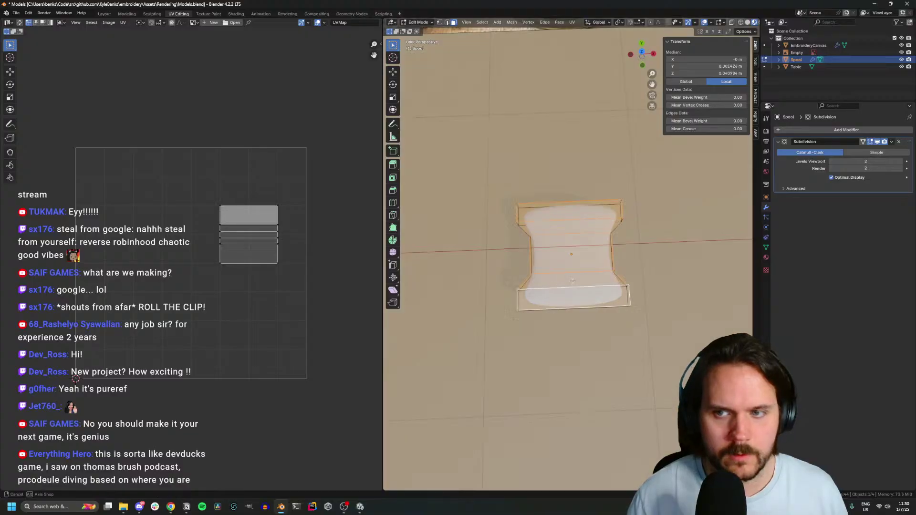
pyautogui.moveTo(560, 295); pyautogui.dragTo(568, 238, button='middle')
pyautogui.keyDown('shift'); pyautogui.click(568, 238); pyautogui.keyUp('shift')
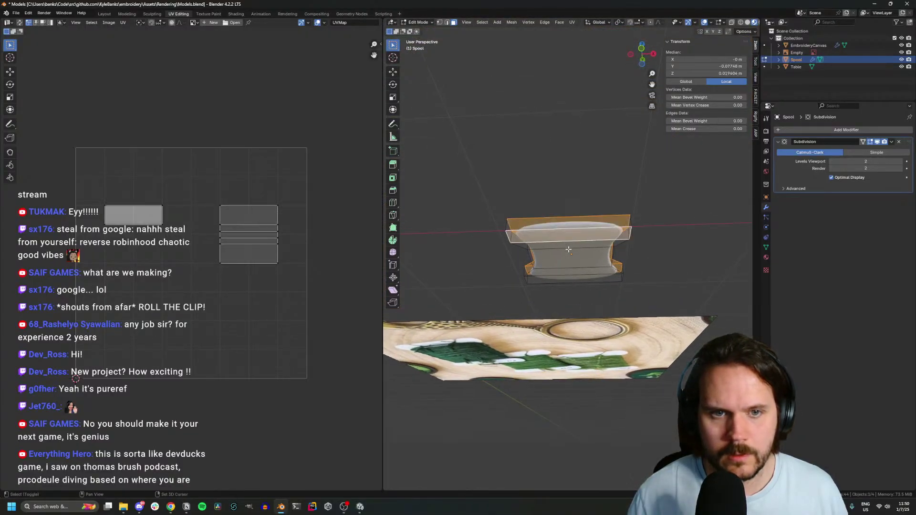
pyautogui.keyDown('shift'); pyautogui.click(569, 252); pyautogui.keyUp('shift')
pyautogui.keyDown('shift'); pyautogui.click(569, 262); pyautogui.keyUp('shift')
pyautogui.keyDown('shift'); pyautogui.click(569, 274); pyautogui.keyUp('shift')
pyautogui.keyDown('shift'); pyautogui.click(569, 281); pyautogui.keyUp('shift')
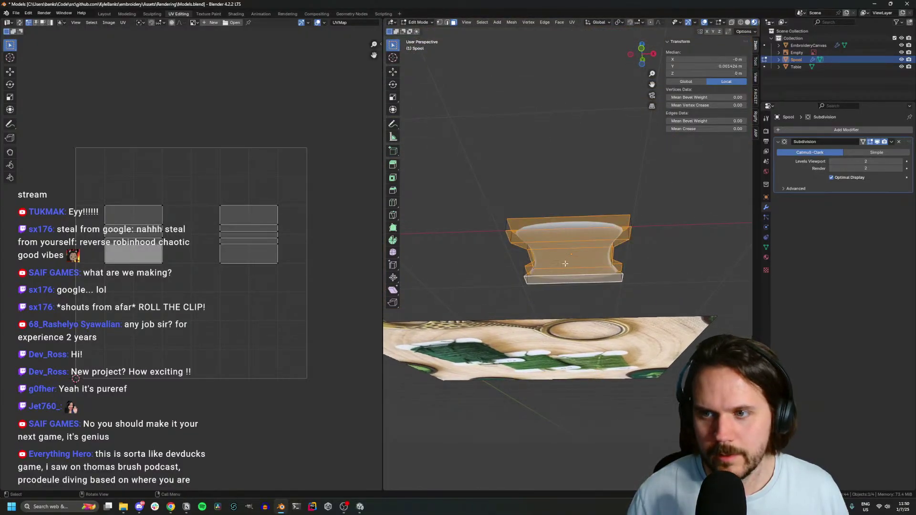
pyautogui.moveTo(568, 282); pyautogui.dragTo(590, 314, button='middle')
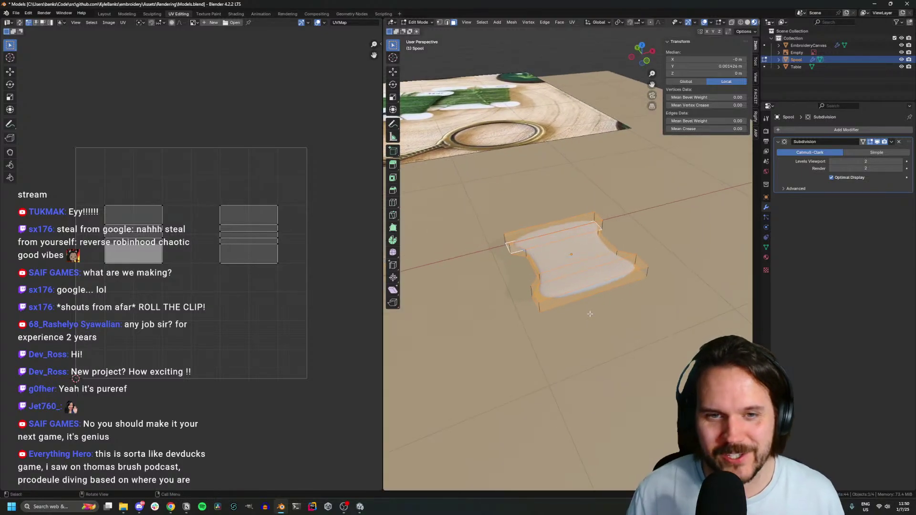
pyautogui.hotkey('shift', 'e')
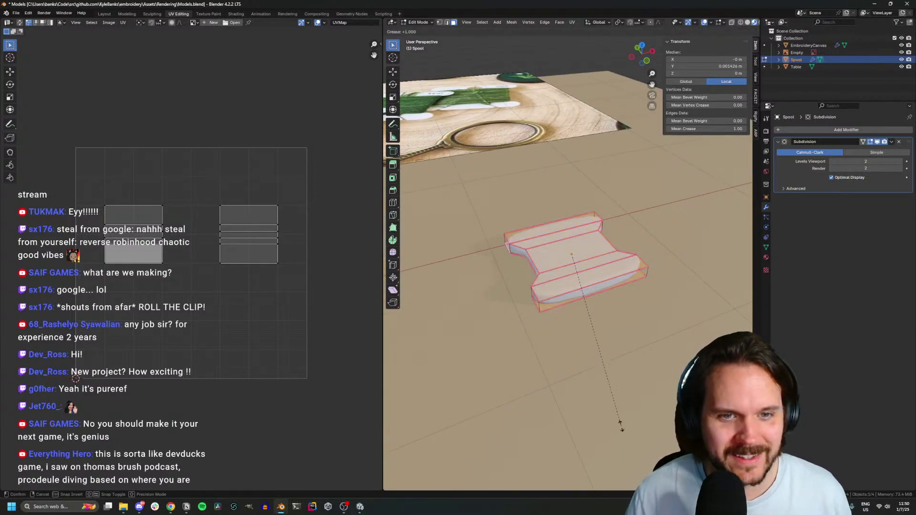
pyautogui.click(630, 425)
# Select the spool's two long end faces and raise their edges to a mean crease of about 0.67
pyautogui.press('KP_7')
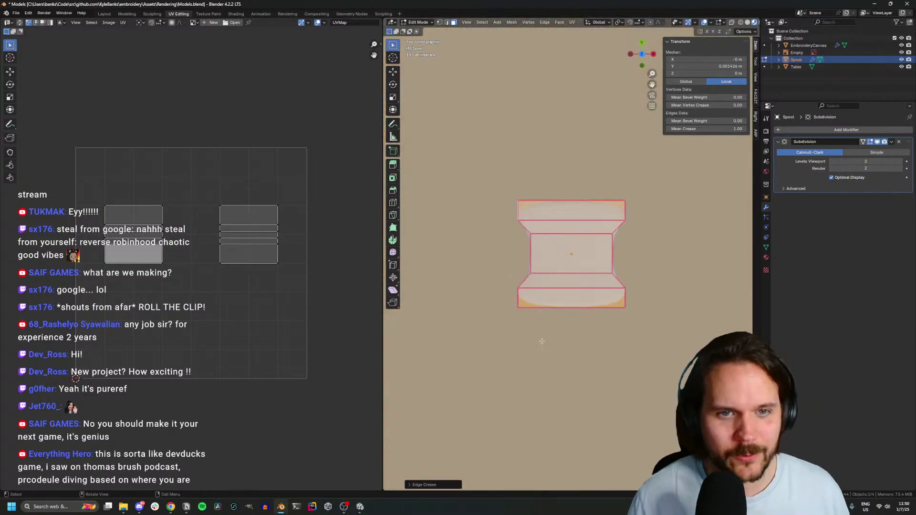
pyautogui.moveTo(542, 342); pyautogui.dragTo(517, 317, button='middle')
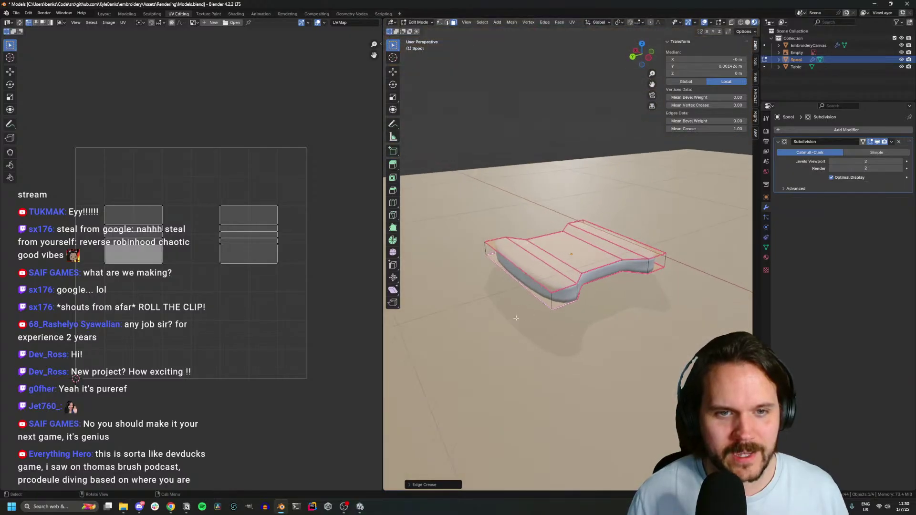
pyautogui.click(531, 282)
pyautogui.moveTo(530, 282); pyautogui.dragTo(447, 274, button='middle')
pyautogui.keyDown('shift'); pyautogui.click(579, 293); pyautogui.keyUp('shift')
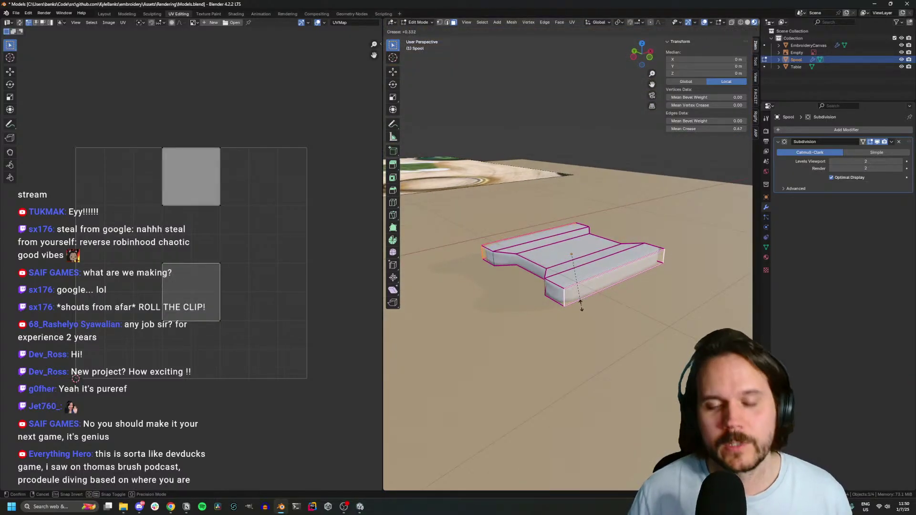
pyautogui.click(581, 305)
# Flatten the whole spool mesh along the Z axis to a thickness of about 0.036 m
pyautogui.moveTo(580, 305); pyautogui.dragTo(617, 292, button='middle')
pyautogui.press('Tab')
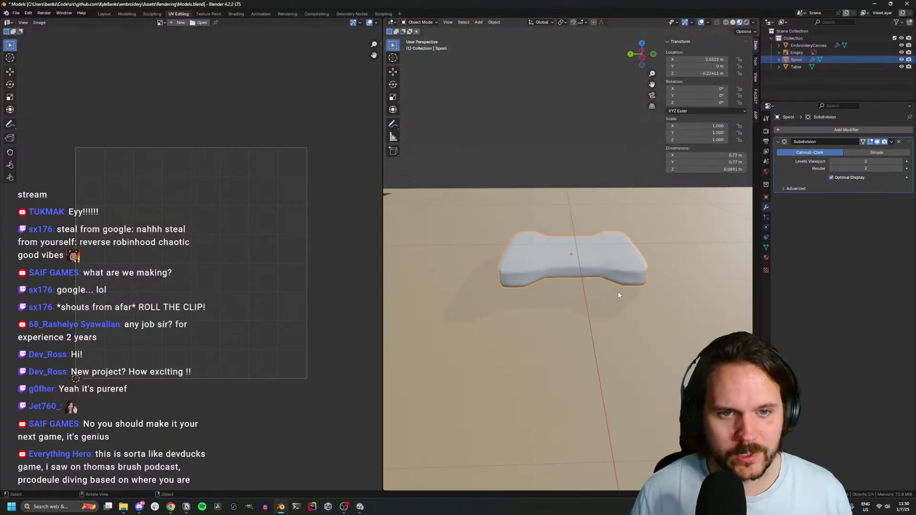
pyautogui.press('Tab')
pyautogui.press('a')
pyautogui.press('s')
pyautogui.press('z')
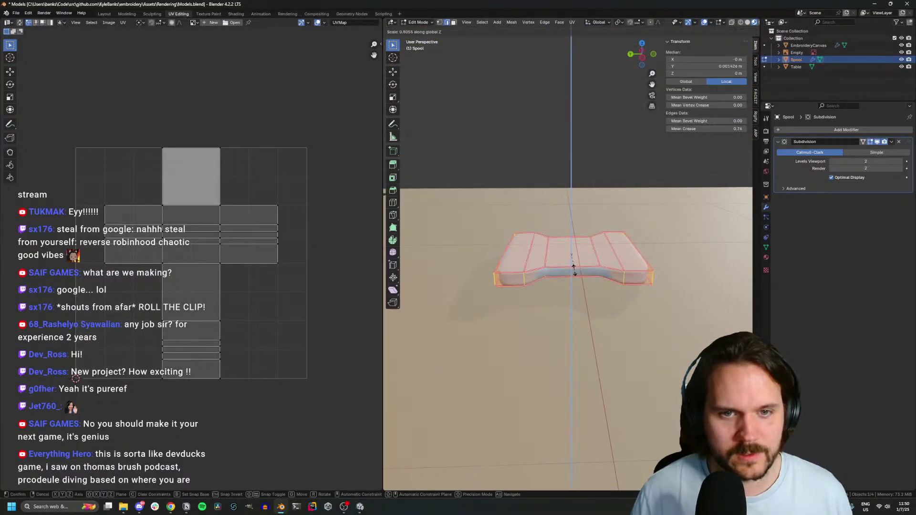
pyautogui.click(574, 269)
pyautogui.press('Tab')
pyautogui.moveTo(628, 280); pyautogui.dragTo(537, 313, button='middle')
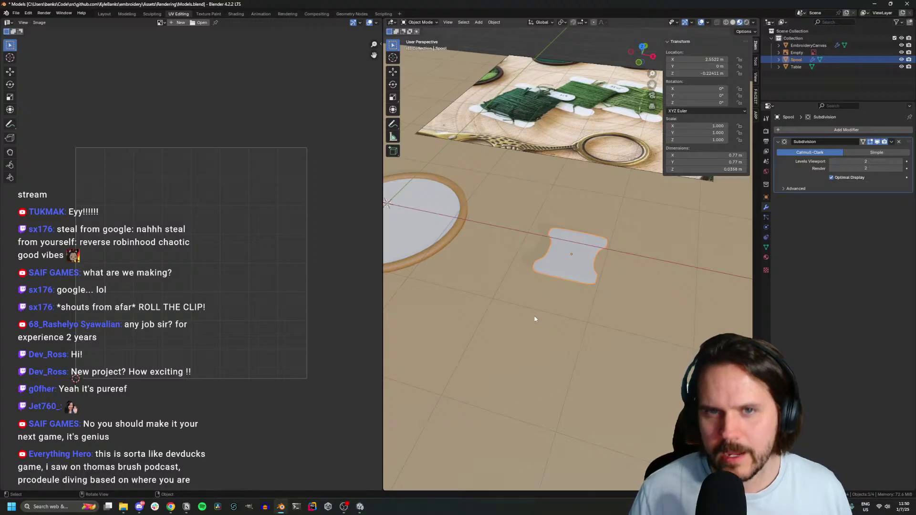
# Select the faces around the spool's central waist section and scale them up slightly
pyautogui.moveTo(535, 319); pyautogui.dragTo(697, 313, button='middle')
pyautogui.scroll(6, 583, 313)
pyautogui.moveTo(575, 325); pyautogui.dragTo(551, 329, button='middle')
pyautogui.press('Tab')
pyautogui.hotkey('alt', 'a')
pyautogui.click(535, 319)
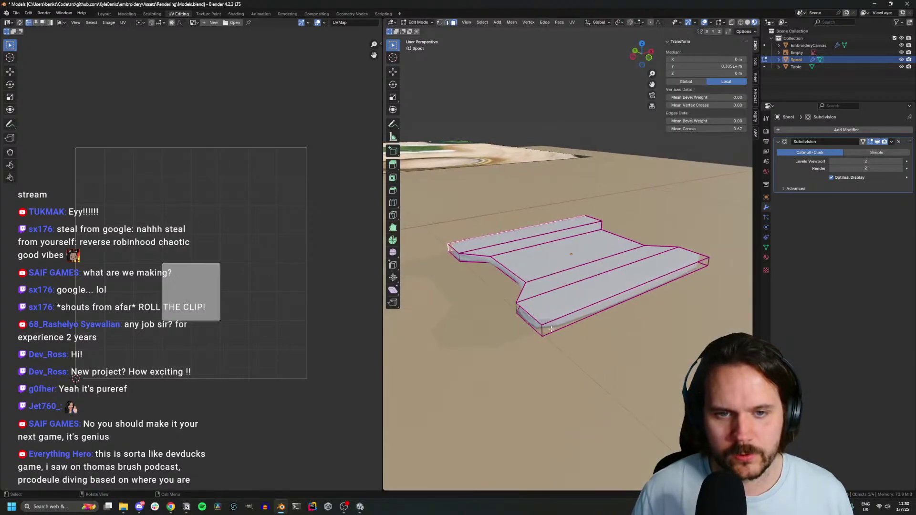
pyautogui.keyDown('shift'); pyautogui.click(551, 328); pyautogui.keyUp('shift')
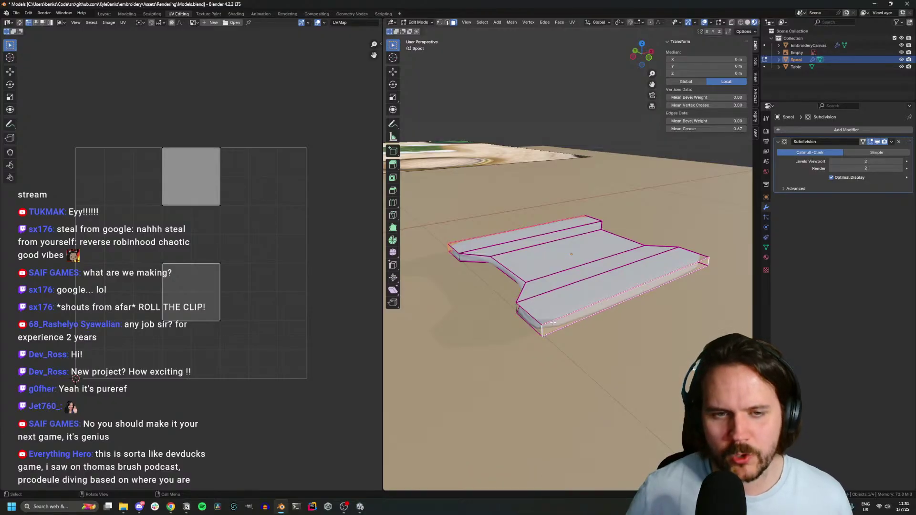
pyautogui.click(563, 265)
pyautogui.moveTo(573, 287); pyautogui.dragTo(590, 310, button='middle')
pyautogui.press('s')
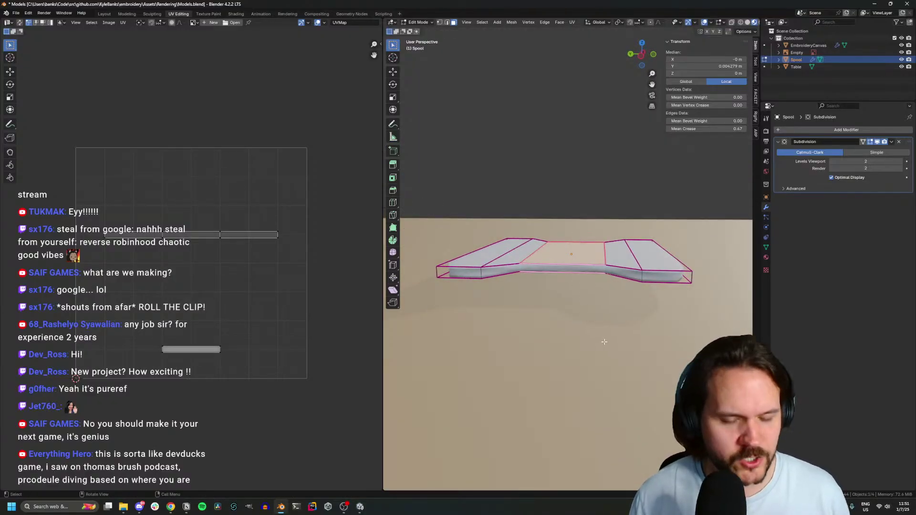
pyautogui.click(602, 340)
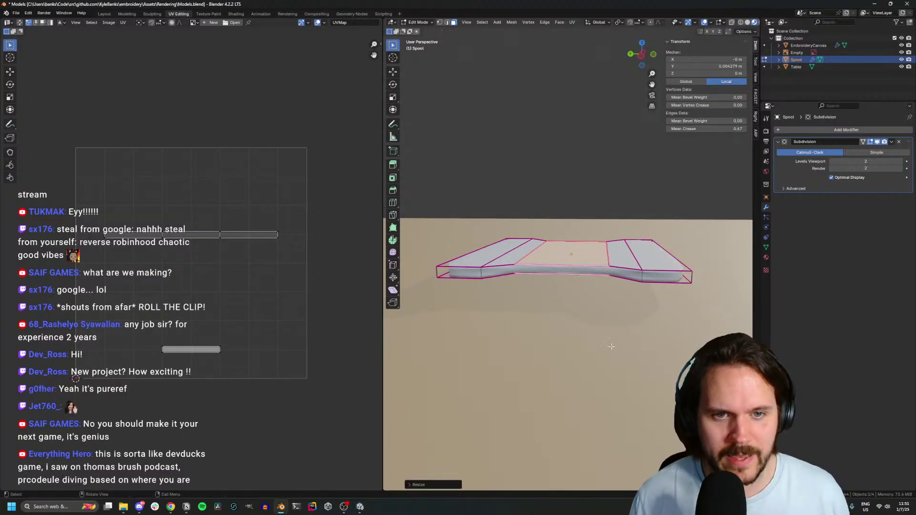
# Select the face loop running around the spool's thin side walls and raise its mean edge crease to about 0.85
pyautogui.moveTo(602, 339); pyautogui.dragTo(660, 348, button='middle')
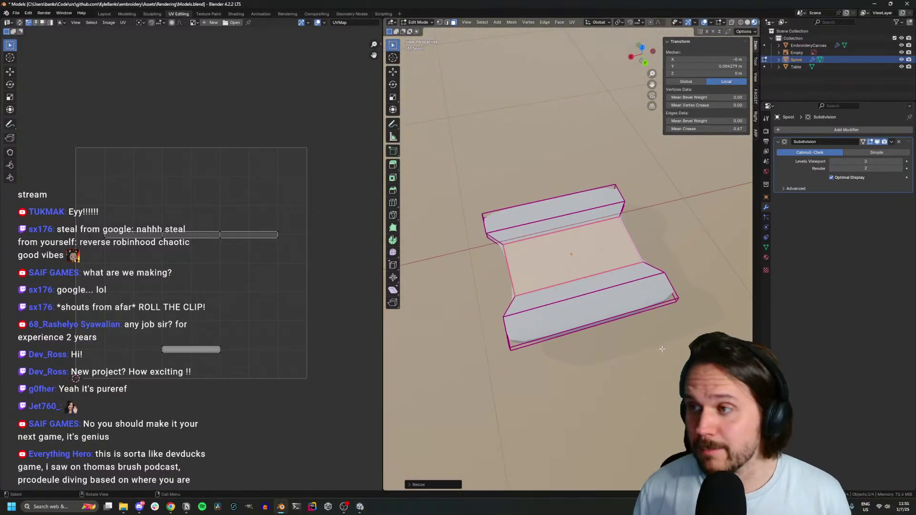
pyautogui.press('Tab')
pyautogui.moveTo(663, 349); pyautogui.dragTo(542, 321, button='middle')
pyautogui.press('Tab')
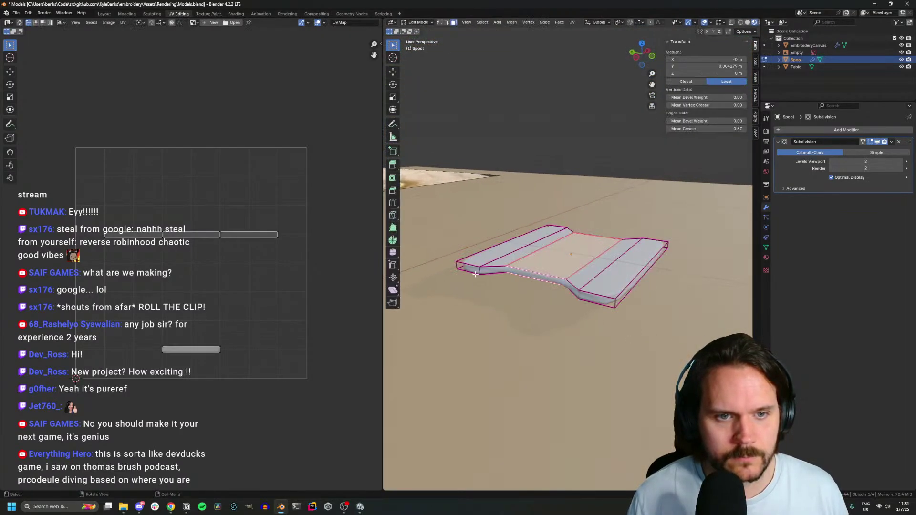
pyautogui.click(474, 268)
pyautogui.keyDown('alt'); pyautogui.click(477, 271); pyautogui.keyUp('alt')
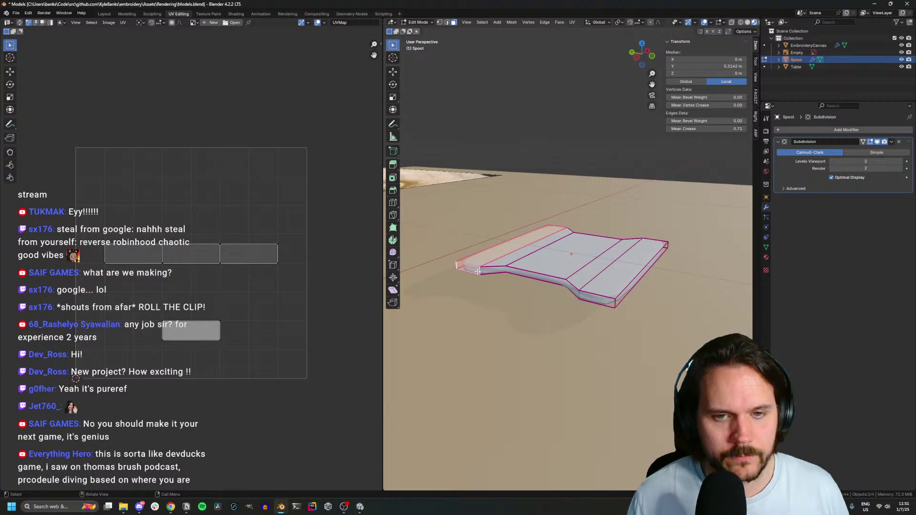
pyautogui.keyDown('alt'); pyautogui.click(479, 270); pyautogui.keyUp('alt')
pyautogui.hotkey('shift', 'e')
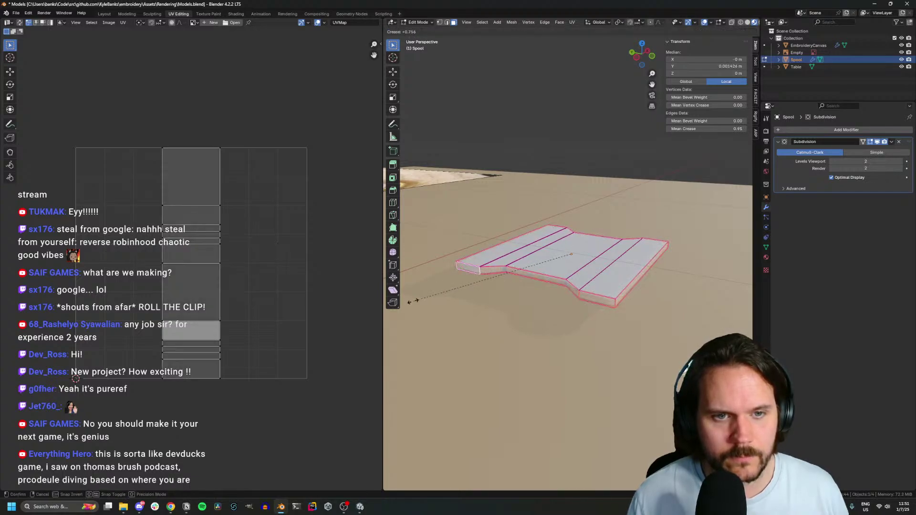
pyautogui.click(448, 300)
# Add a centred lengthwise loop cut and stretch it along Y to bow the ends outward, making the spool about 0.80 m long
pyautogui.press('Tab')
pyautogui.moveTo(448, 299); pyautogui.dragTo(639, 428, button='middle')
pyautogui.press('KP_7')
pyautogui.press('Tab')
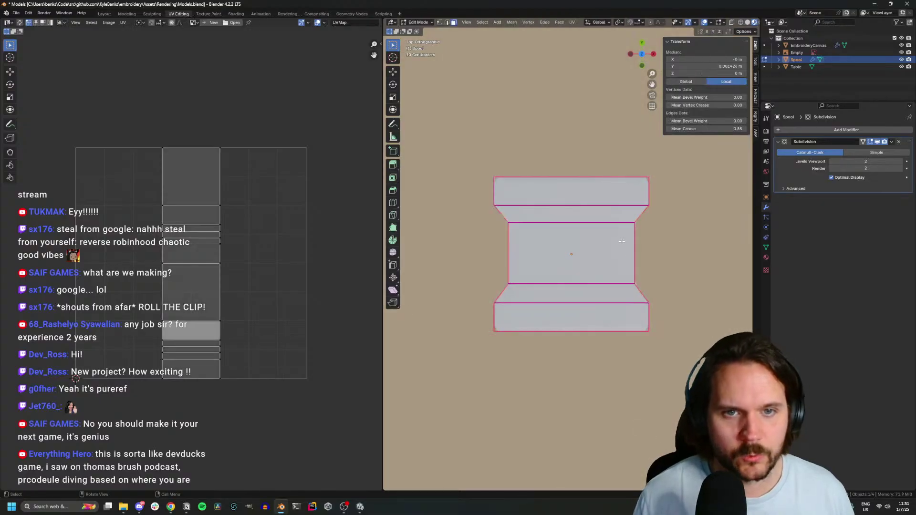
pyautogui.hotkey('ctrl', 'r')
pyautogui.click(568, 192)
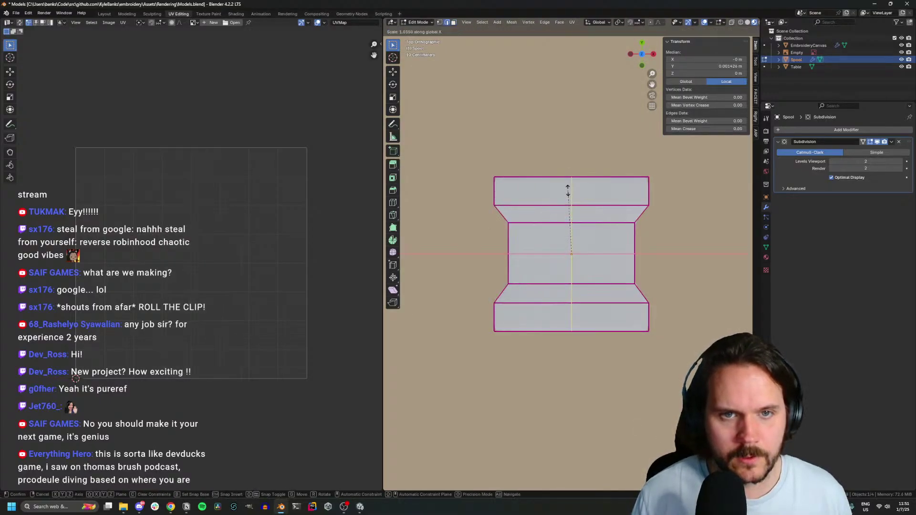
pyautogui.click(568, 193)
pyautogui.press('s')
pyautogui.press('Escape')
pyautogui.press('Tab')
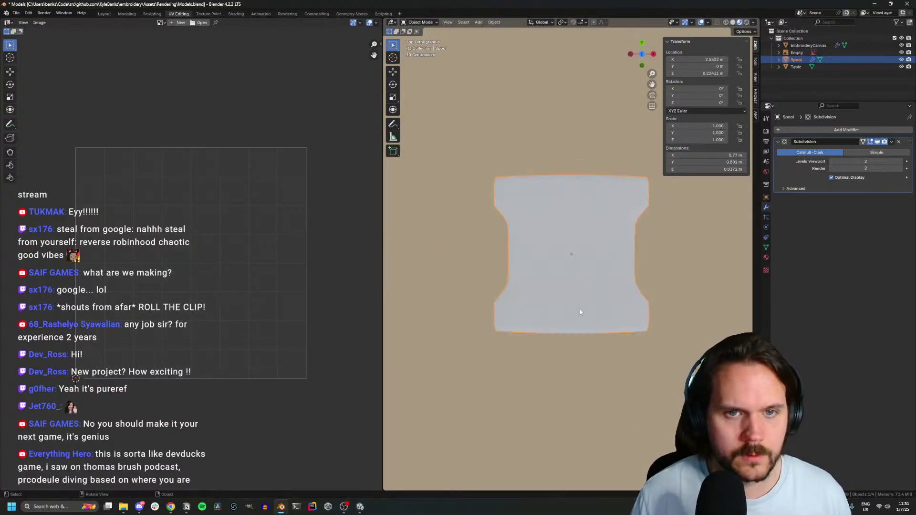
# Compare the spool's shape and size with the thread bobbins in the reference photo and the embroidery hoop
pyautogui.scroll(-5, 580, 309)
pyautogui.moveTo(580, 310); pyautogui.dragTo(531, 310, button='middle')
pyautogui.scroll(2, 576, 304)
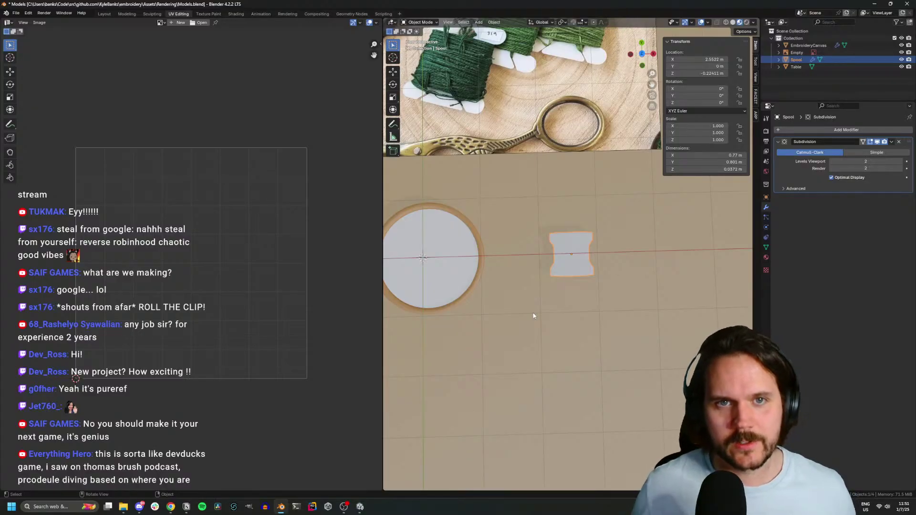
pyautogui.scroll(-2, 544, 318)
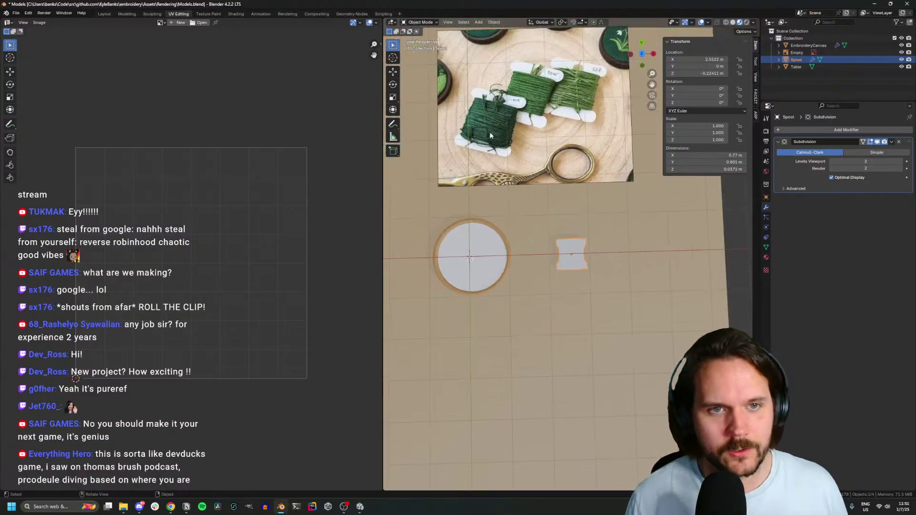
pyautogui.scroll(5, 542, 309)
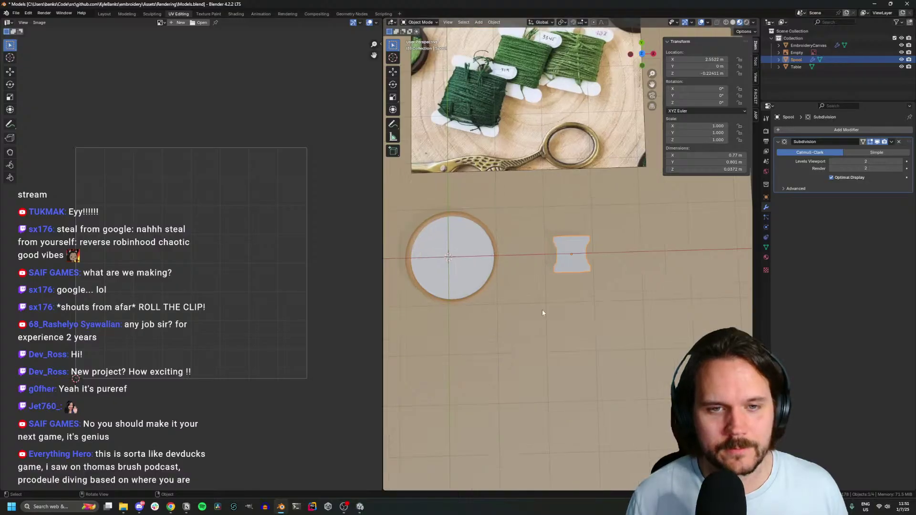
pyautogui.press('Tab')
pyautogui.moveTo(539, 306); pyautogui.dragTo(547, 358, button='middle')
pyautogui.press('Tab')
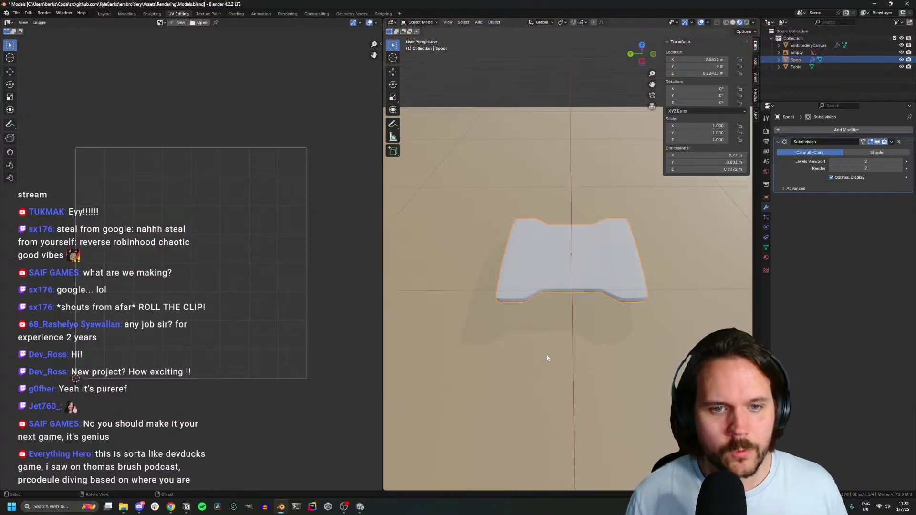
pyautogui.scroll(-10, 543, 331)
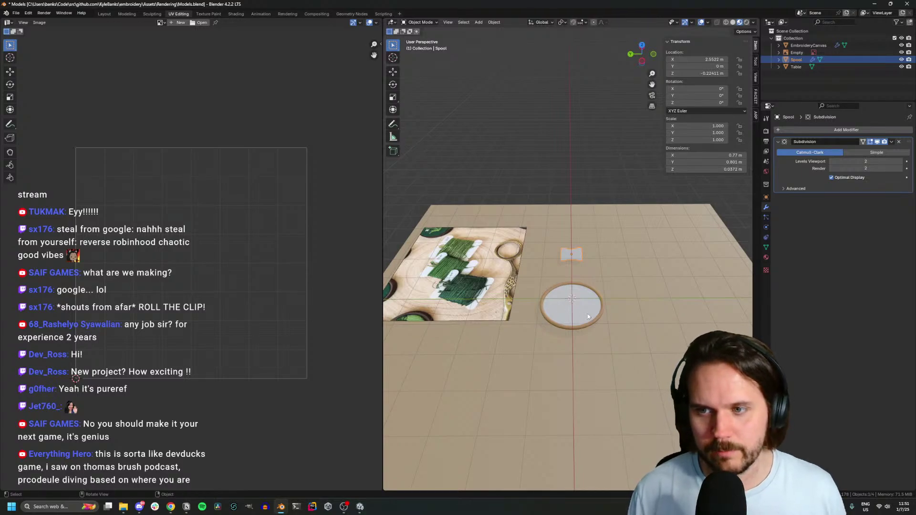
pyautogui.moveTo(588, 314); pyautogui.dragTo(564, 355, button='middle')
pyautogui.scroll(3, 563, 355)
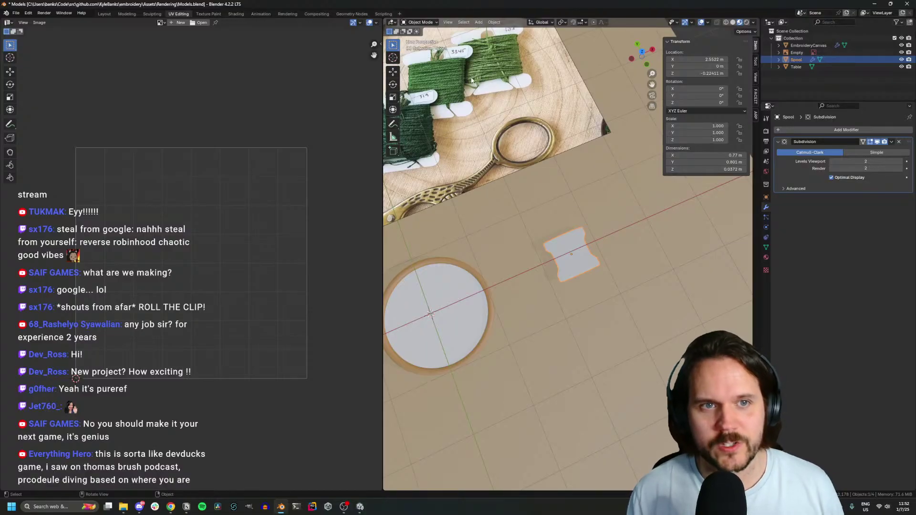
pyautogui.moveTo(472, 80); pyautogui.dragTo(451, 234, button='middle')
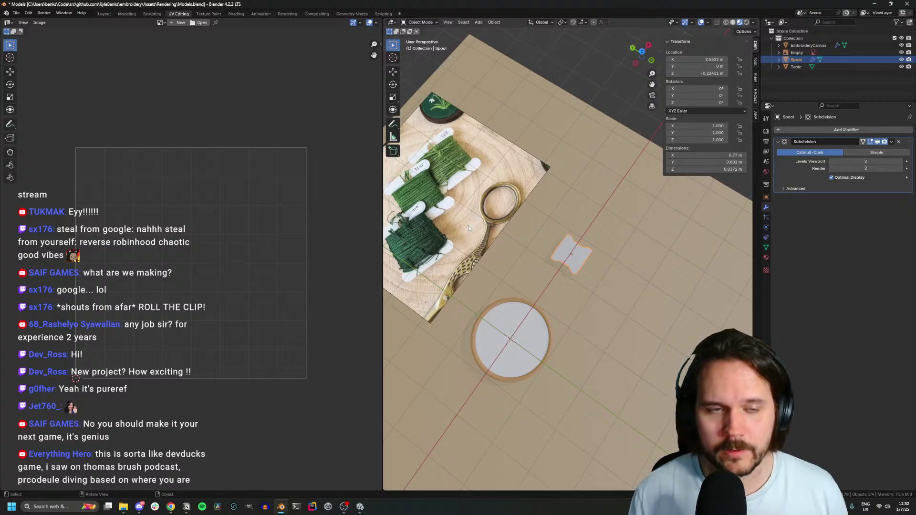
pyautogui.scroll(5, 514, 294)
pyautogui.moveTo(544, 305); pyautogui.dragTo(577, 318, button='middle')
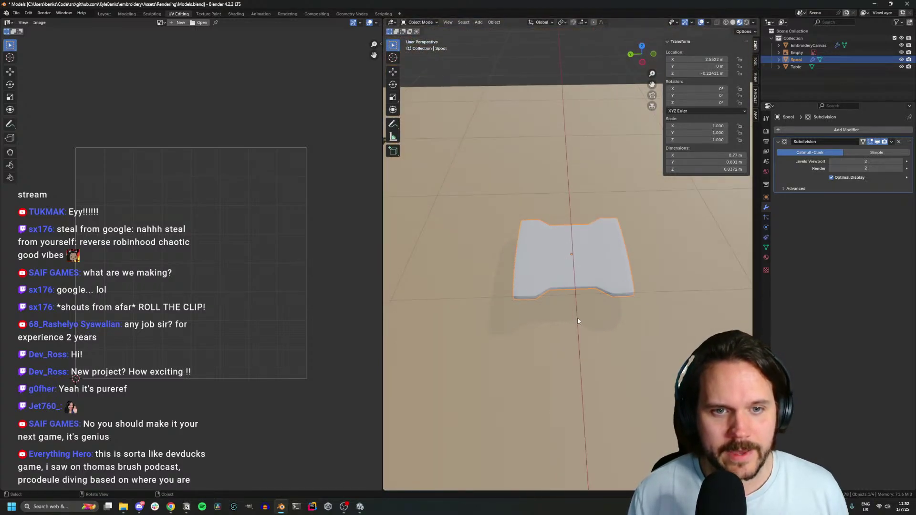
pyautogui.press('Tab')
pyautogui.hotkey('shift', 'a')
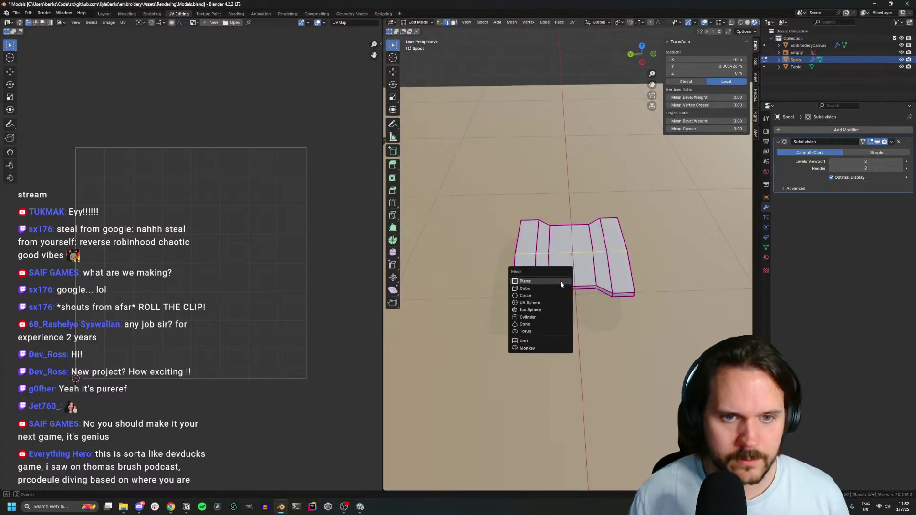
pyautogui.press('Escape')
pyautogui.press('Tab')
# Add a mesh cylinder and scale it down in X and Y only, to a thin rod about 0.068 m thick
pyautogui.hotkey('shift', 'a')
pyautogui.moveTo(561, 309)
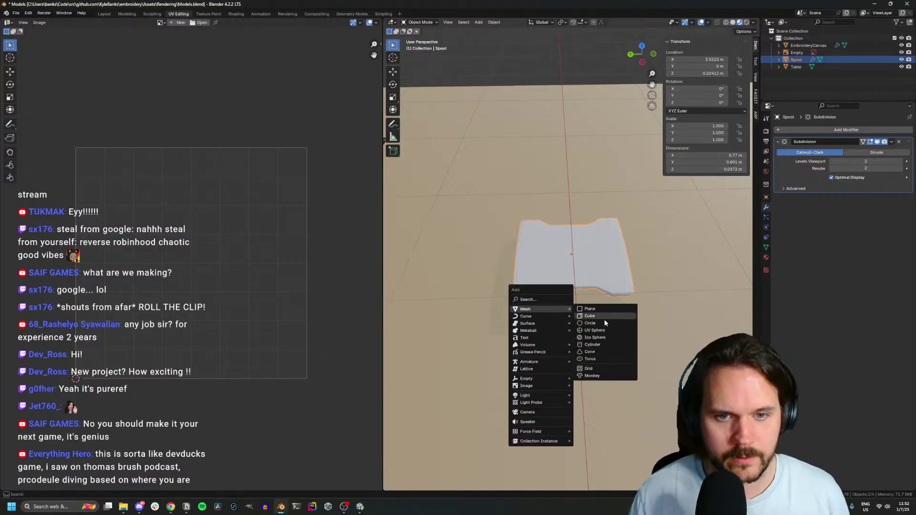
pyautogui.click(595, 344)
pyautogui.moveTo(595, 344); pyautogui.dragTo(566, 348, button='middle')
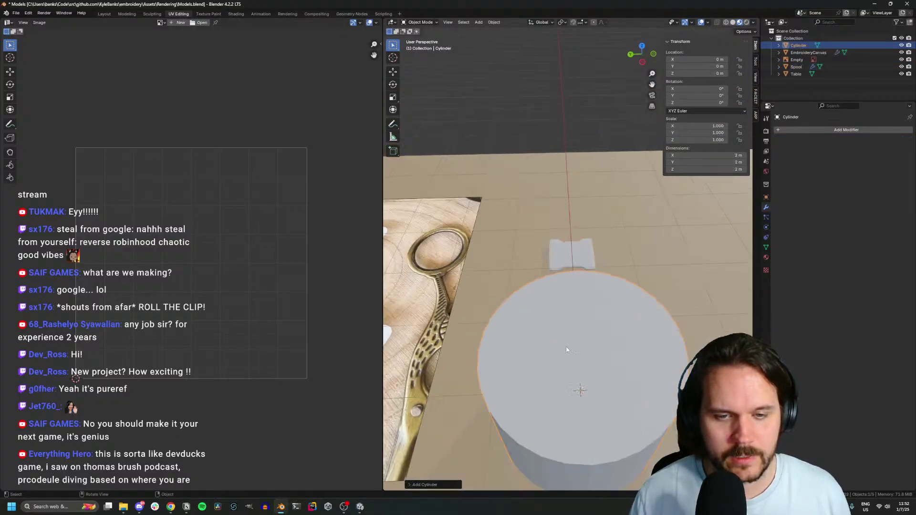
pyautogui.press('s')
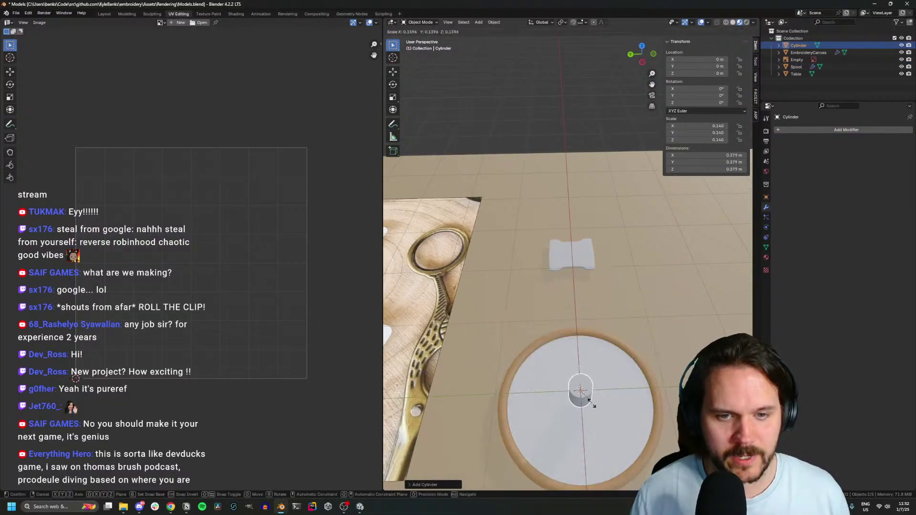
pyautogui.hotkey('shift', 'z')
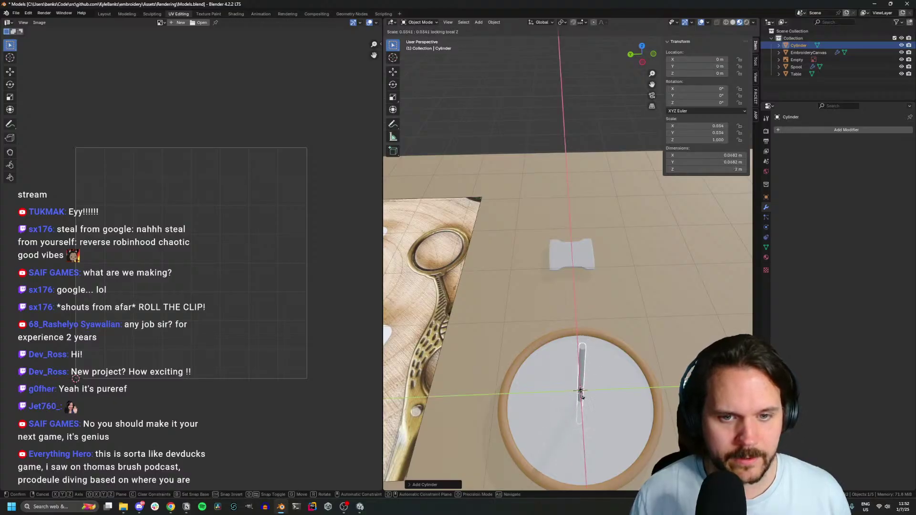
pyautogui.click(580, 392)
pyautogui.press('r')
pyautogui.press('x')
pyautogui.rightClick(580, 394)
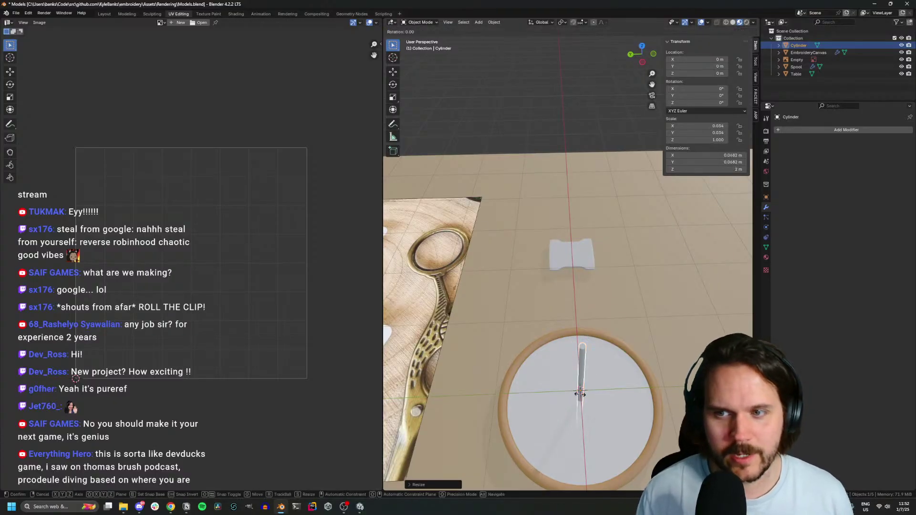
pyautogui.moveTo(586, 391); pyautogui.dragTo(522, 346, button='middle')
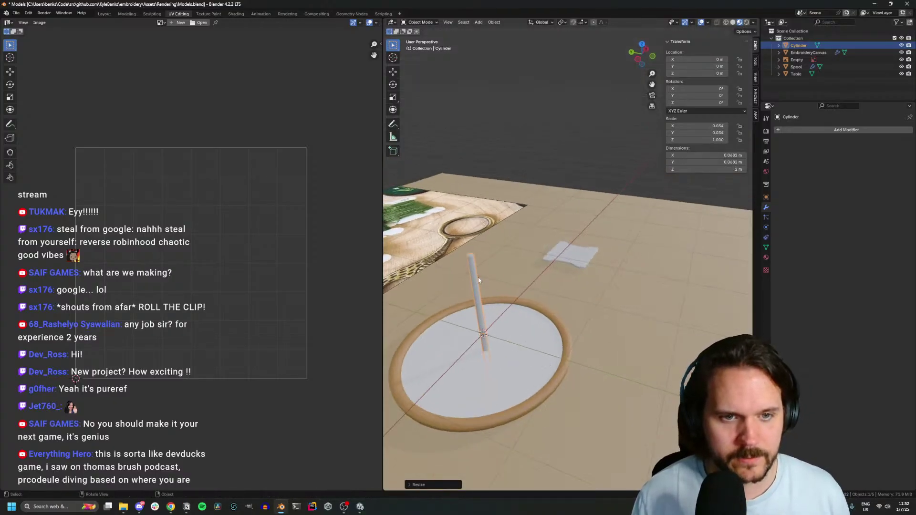
pyautogui.press('r')
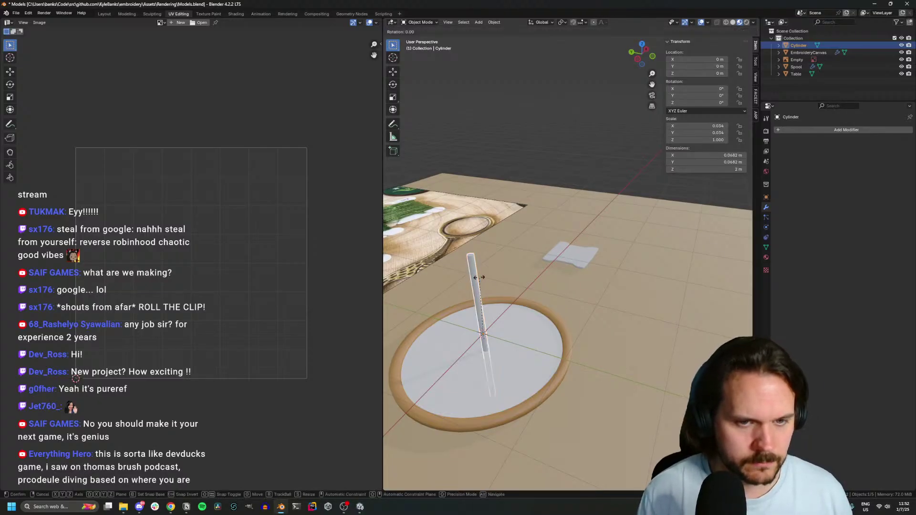
pyautogui.rightClick(479, 278)
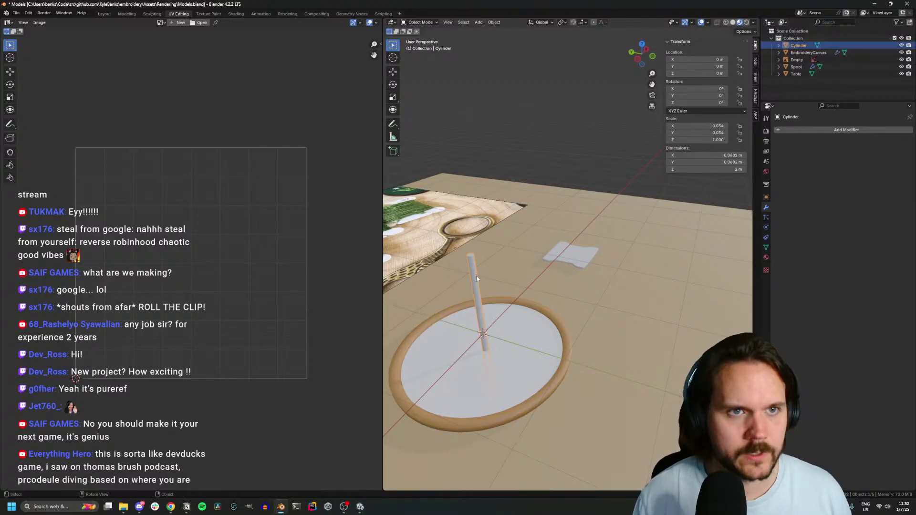
pyautogui.press('Tab')
pyautogui.press('Tab')
pyautogui.press('r')
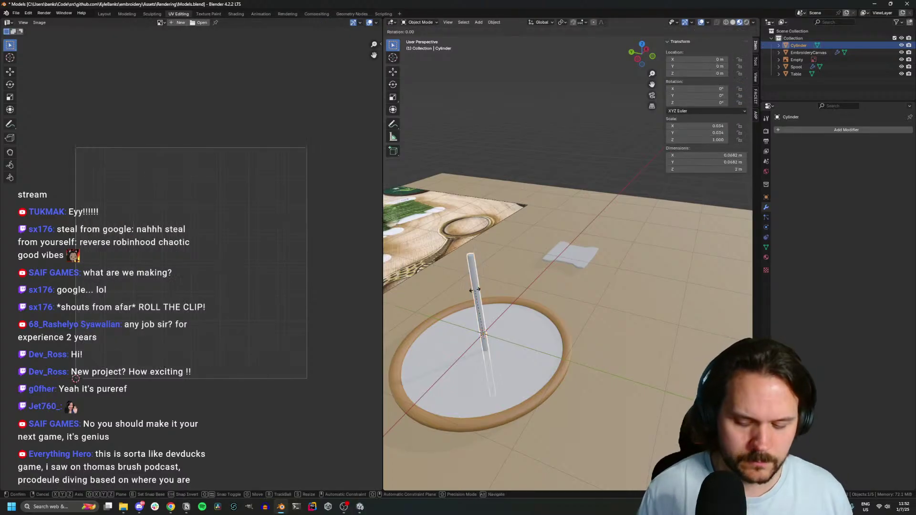
pyautogui.press('x')
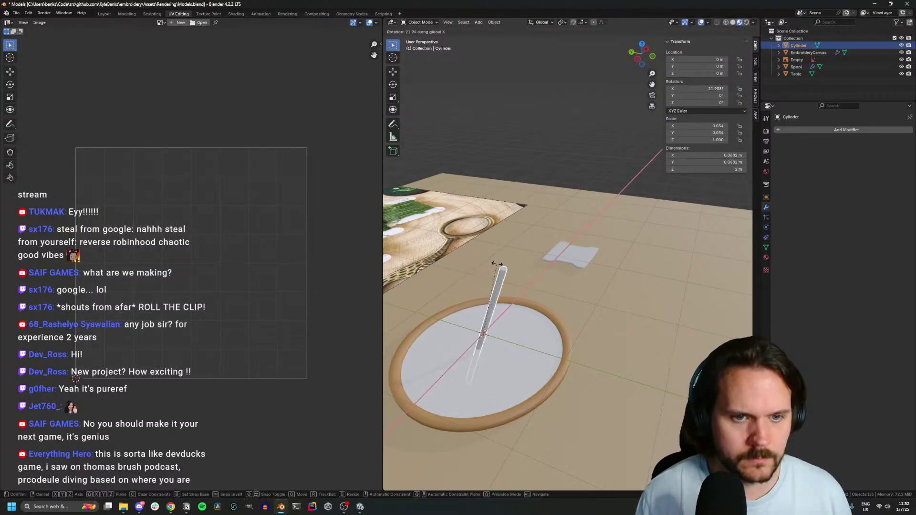
pyautogui.press('r')
pyautogui.press('Escape')
pyautogui.moveTo(504, 261); pyautogui.dragTo(455, 271, button='middle')
pyautogui.press('r')
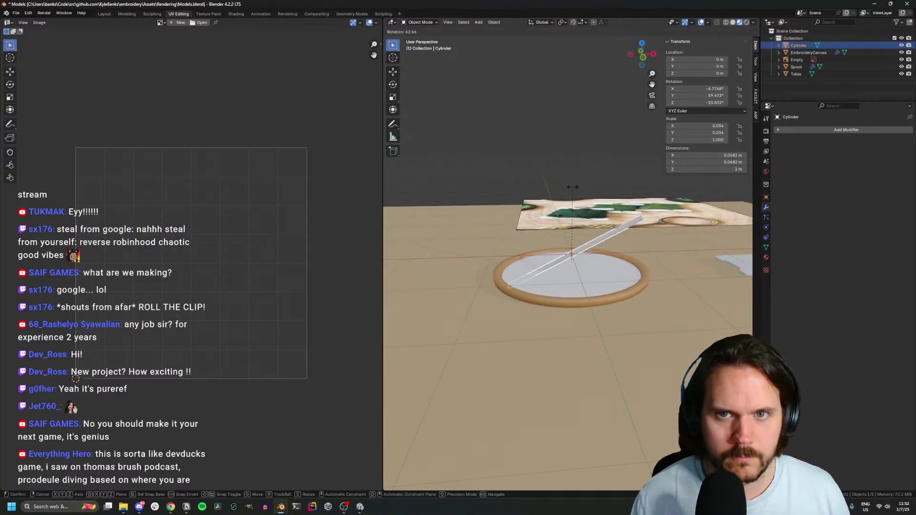
pyautogui.press('Escape')
# Rotate the cylinder's mesh 90 degrees so that it lies horizontally along the X axis
pyautogui.press('Tab')
pyautogui.press('r')
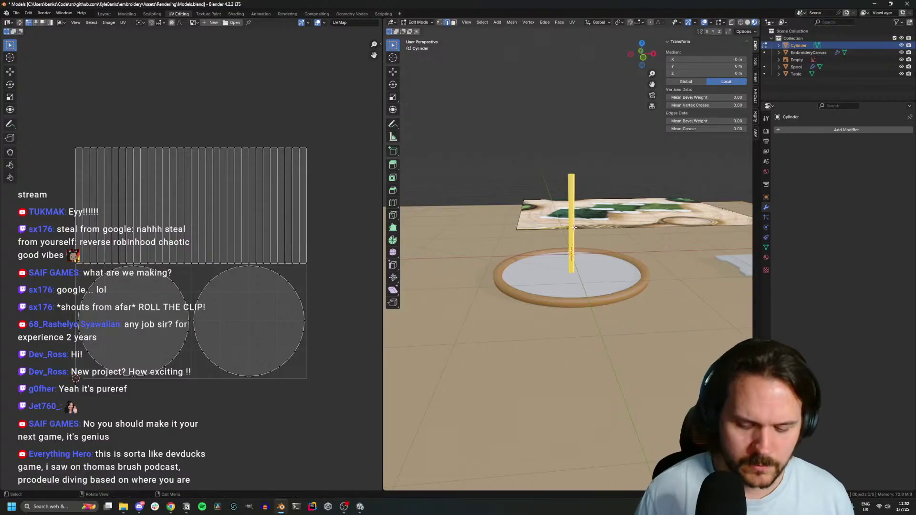
pyautogui.press('Num_Lock')
pyautogui.write('90')
pyautogui.press('Return')
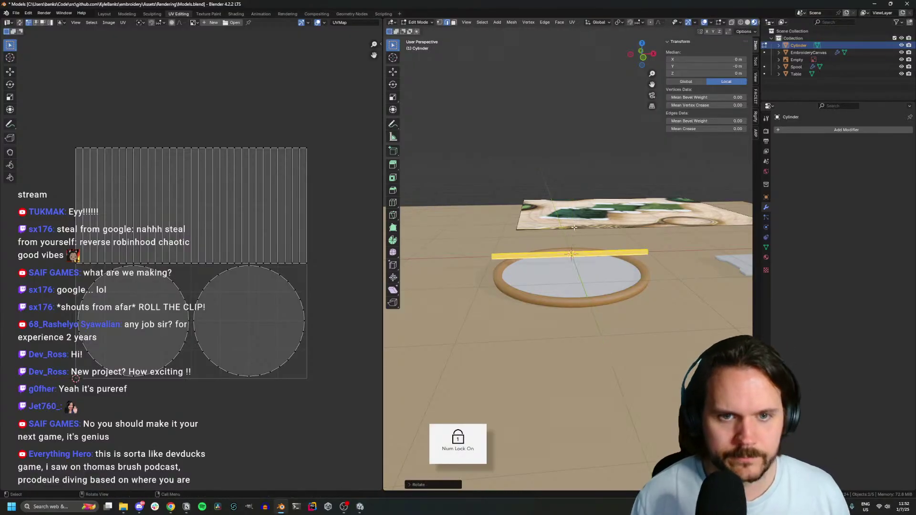
# Move the cylinder along X onto the spool, to about X 2.49 m
pyautogui.press('KP_7')
pyautogui.press('Tab')
pyautogui.press('g')
pyautogui.press('x')
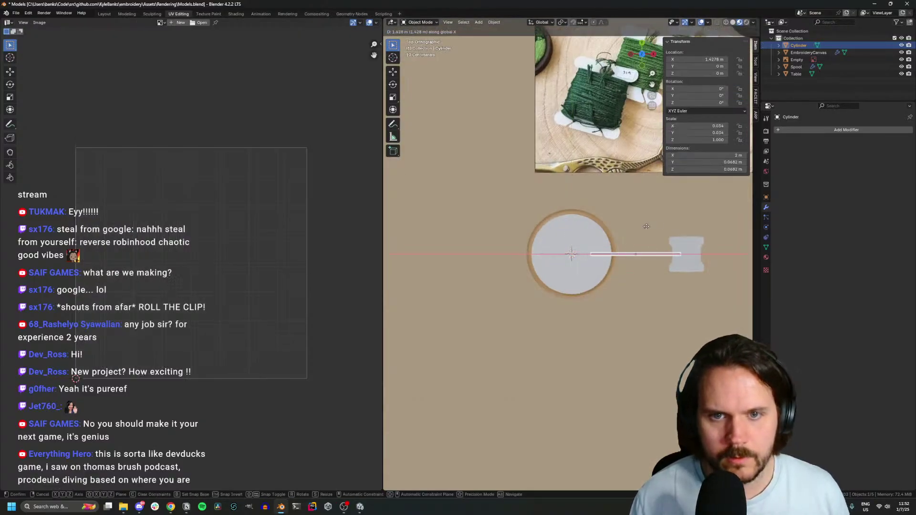
pyautogui.click(686, 226)
pyautogui.press('KP_Decimal')
pyautogui.scroll(2, 627, 322)
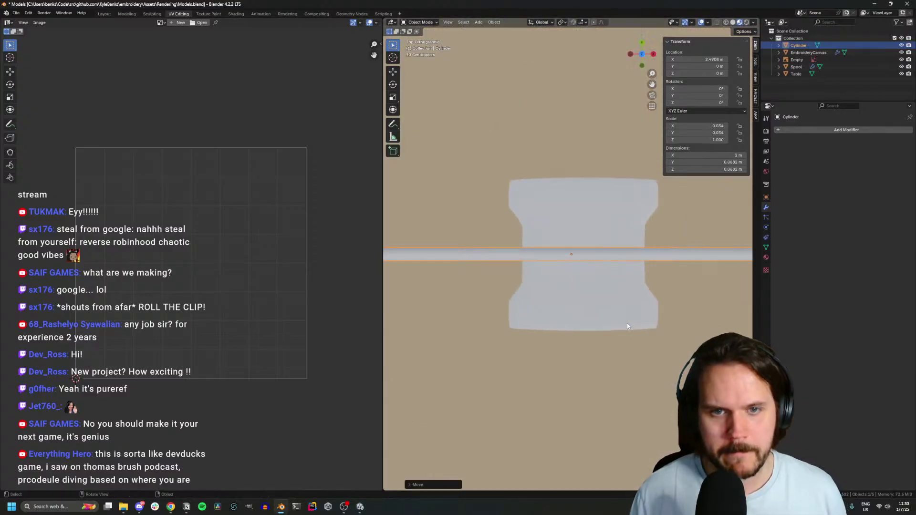
# Lower the cylinder along Z to the spool's level, about -0.224 m, and shade it smooth
pyautogui.moveTo(627, 323); pyautogui.dragTo(664, 263, button='middle')
pyautogui.press('g')
pyautogui.press('z')
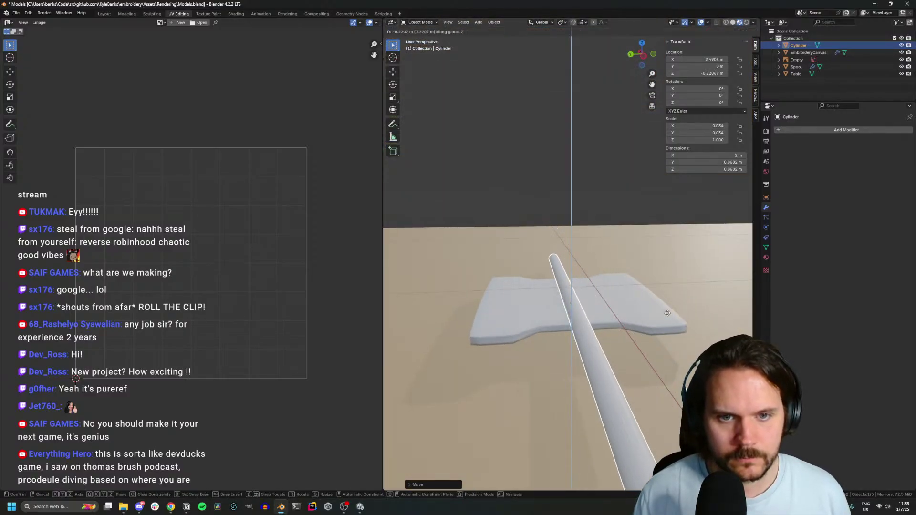
pyautogui.click(581, 330)
pyautogui.rightClick(582, 329)
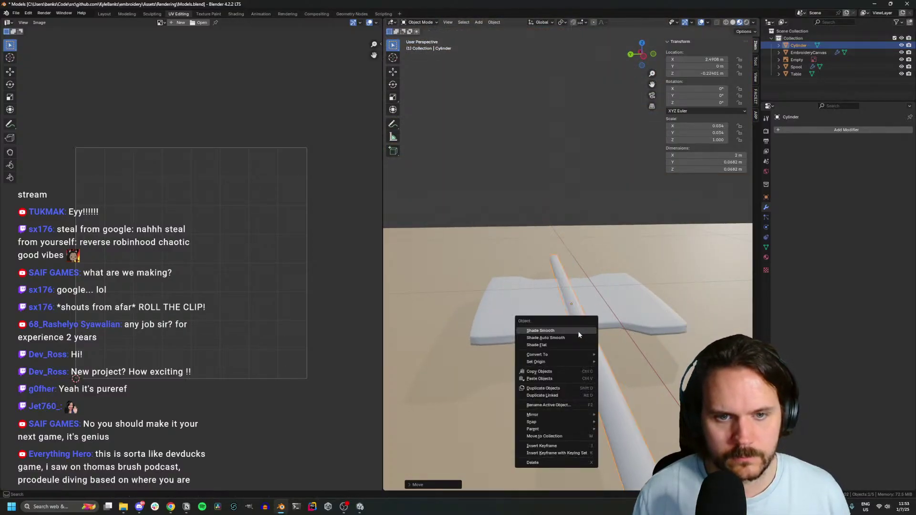
pyautogui.click(582, 329)
# Scale the cylinder's mesh down to a strand about 0.67 m long and 0.023 m thick, matching the spool's waist
pyautogui.moveTo(608, 354); pyautogui.dragTo(635, 357, button='middle')
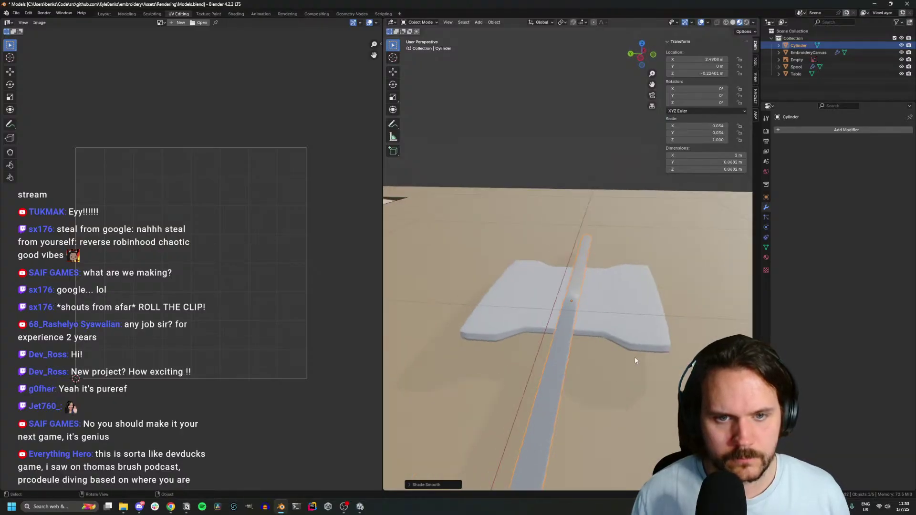
pyautogui.press('Tab')
pyautogui.press('s')
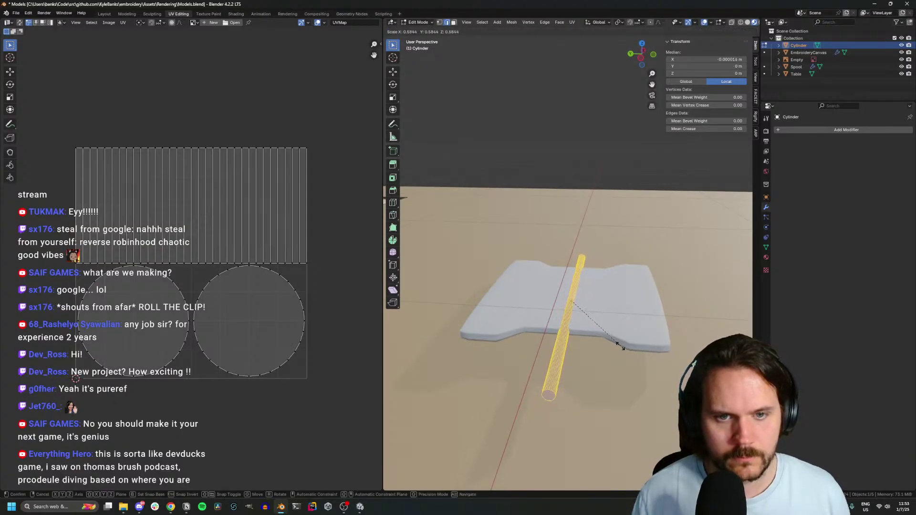
pyautogui.click(617, 382)
pyautogui.press('KP_7')
pyautogui.press('s')
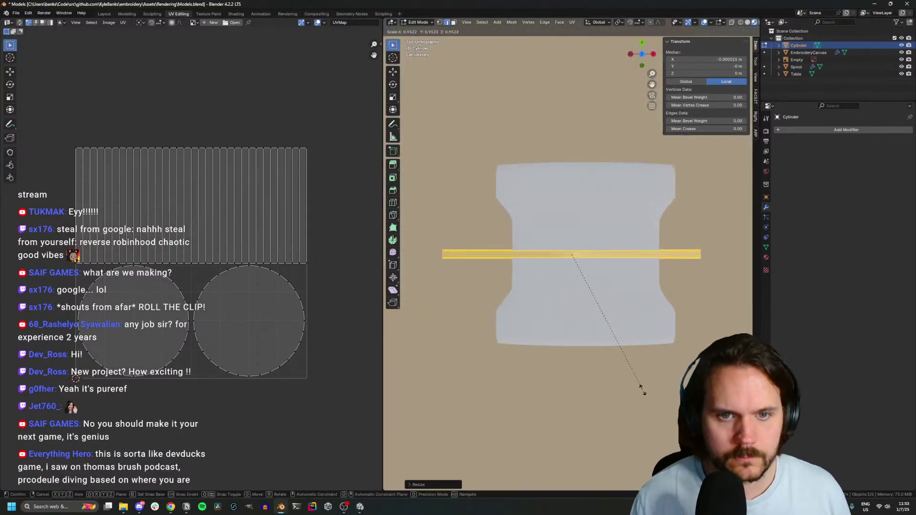
pyautogui.click(583, 348)
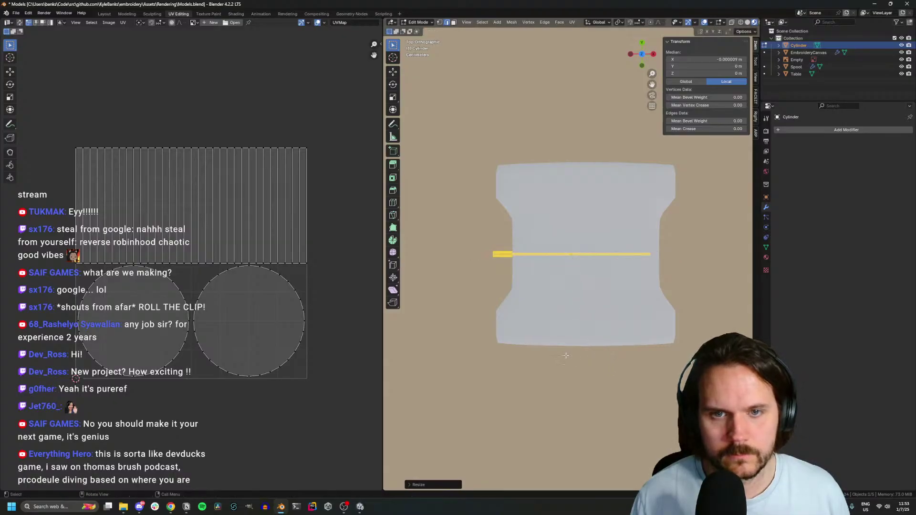
# Raise the cylinder along Z to about -0.188 m so that it rests on the spool's top face
pyautogui.moveTo(568, 354); pyautogui.dragTo(668, 314, button='middle')
pyautogui.press('g')
pyautogui.press('Escape')
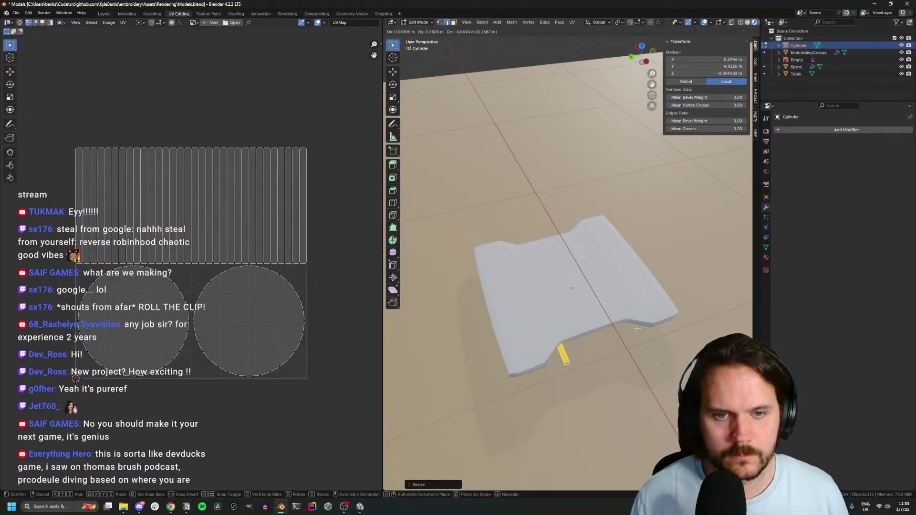
pyautogui.press('Tab')
pyautogui.press('g')
pyautogui.press('z')
pyautogui.click(637, 322)
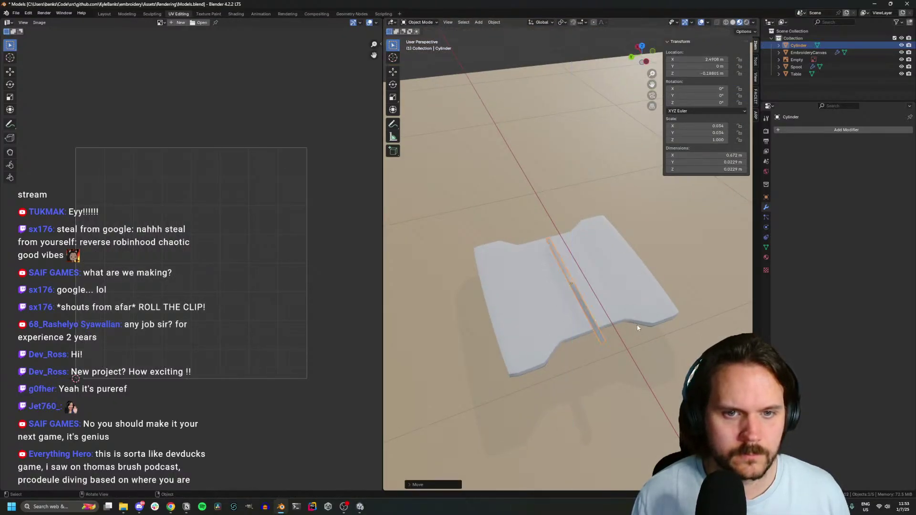
# Move the strand across the spool to the +Y edge of the waist, at about X 2.556 m and Y 0.139 m
pyautogui.press('KP_7')
pyautogui.press('KP_Decimal')
pyautogui.press('KP_7')
pyautogui.press('g')
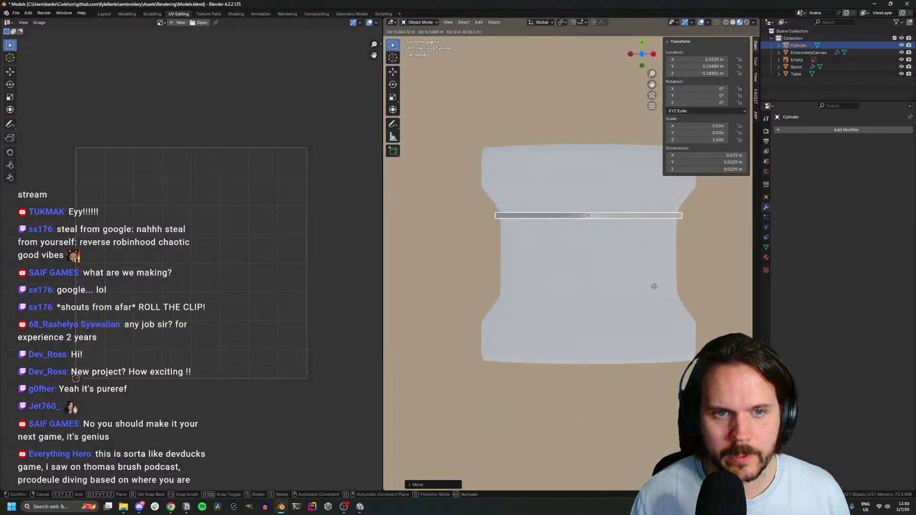
pyautogui.click(649, 292)
# Add an Array modifier to the strand with relative offset factors of 0 in X, 1 in Y and 0 in Z
pyautogui.moveTo(646, 297); pyautogui.dragTo(536, 296, button='middle')
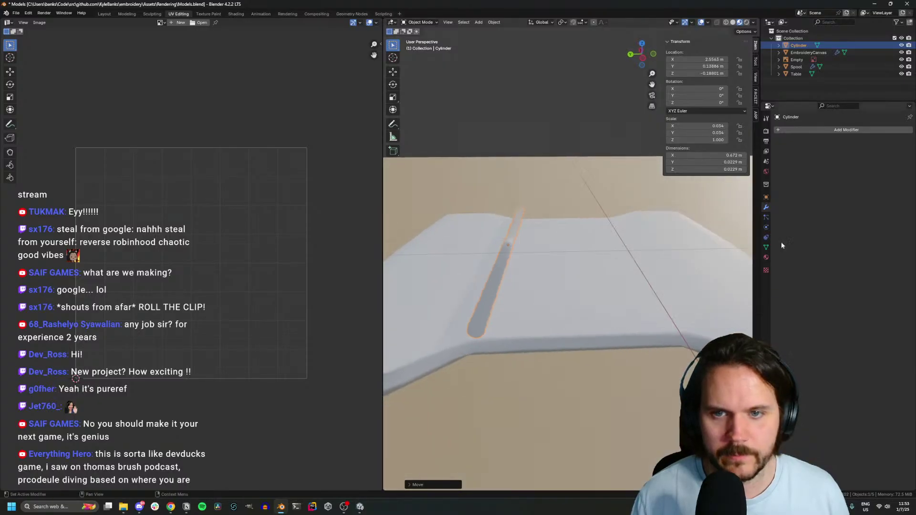
pyautogui.click(791, 130)
pyautogui.moveTo(790, 146)
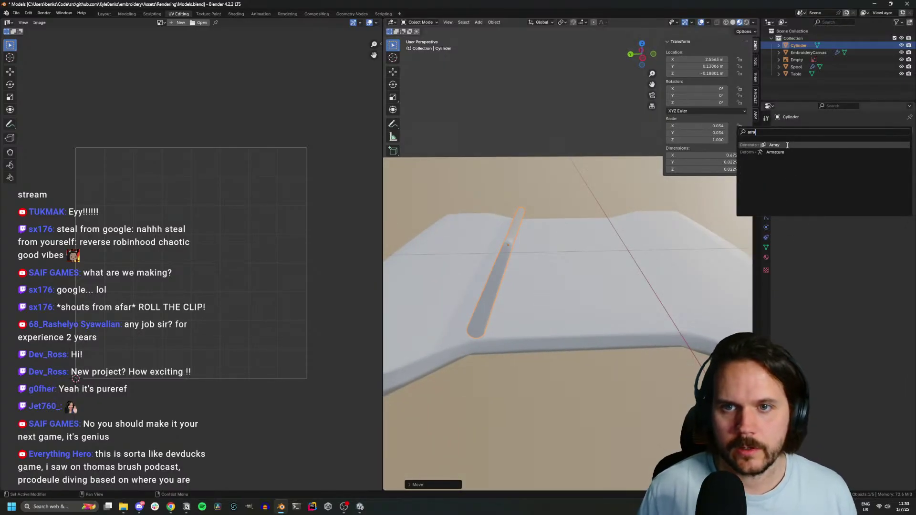
pyautogui.click(832, 167)
pyautogui.click(860, 183)
pyautogui.write('0')
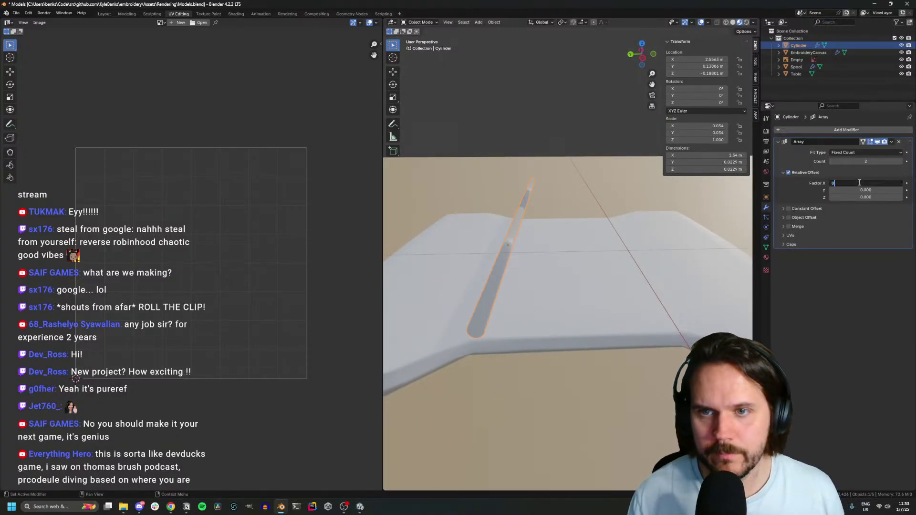
pyautogui.press('Tab')
pyautogui.press('Tab')
pyautogui.hotkey('shift', 'Tab')
pyautogui.write('7')
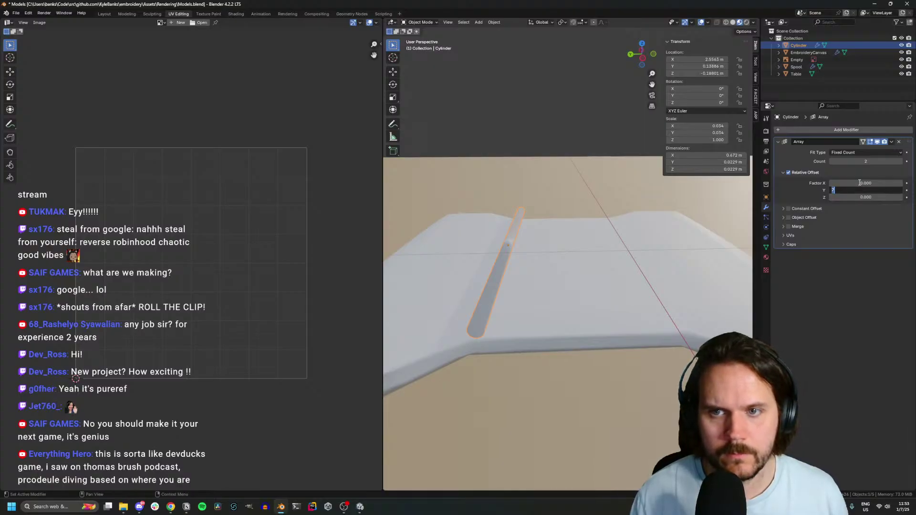
pyautogui.press('Tab')
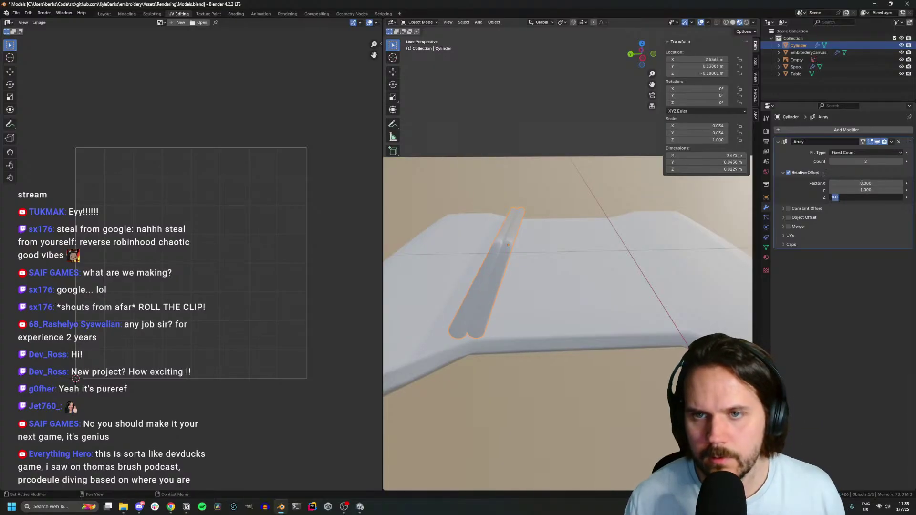
pyautogui.press('Return')
# Increase the strand array's count to 17
pyautogui.click(900, 161)
pyautogui.click(901, 162)
pyautogui.click(900, 161)
pyautogui.click(901, 161)
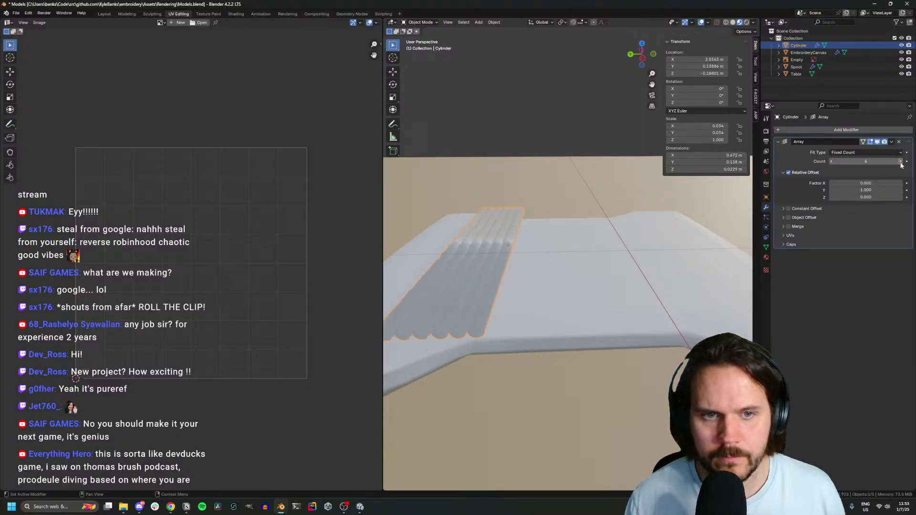
pyautogui.click(900, 162)
pyautogui.click(900, 162)
pyautogui.click(901, 162)
pyautogui.click(901, 162)
pyautogui.click(901, 162)
pyautogui.click(900, 162)
pyautogui.click(901, 163)
pyautogui.click(900, 162)
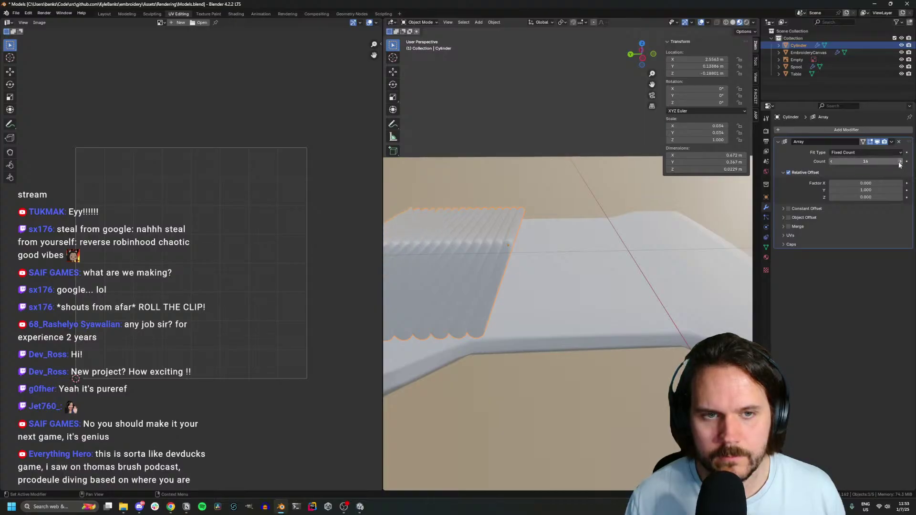
# Move the strand array along Y to about -0.185 m so that it spans the spool's waist
pyautogui.scroll(-3, 551, 311)
pyautogui.press('KP_7')
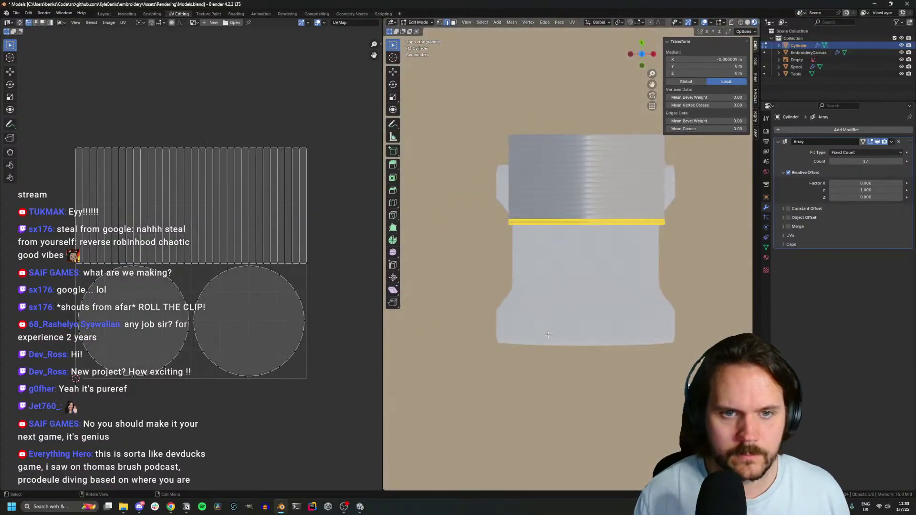
pyautogui.press('g')
pyautogui.press('y')
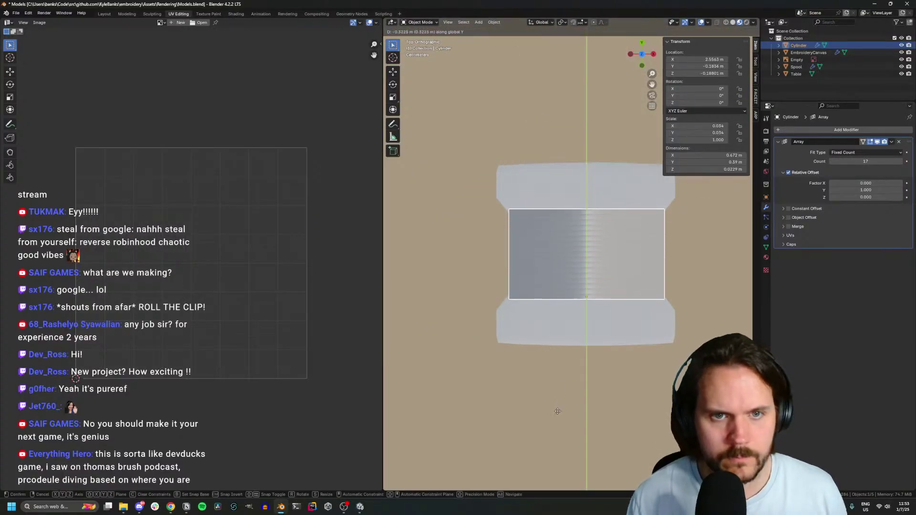
pyautogui.click(557, 411)
# Assign the existing _Main Material to the spool
pyautogui.moveTo(557, 412); pyautogui.dragTo(643, 284, button='middle')
pyautogui.click(643, 284)
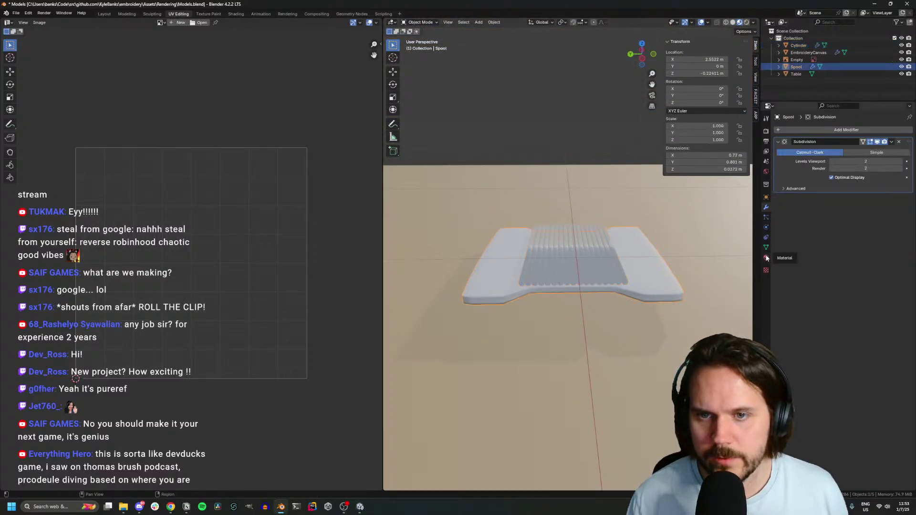
pyautogui.click(767, 257)
pyautogui.click(779, 161)
pyautogui.click(807, 180)
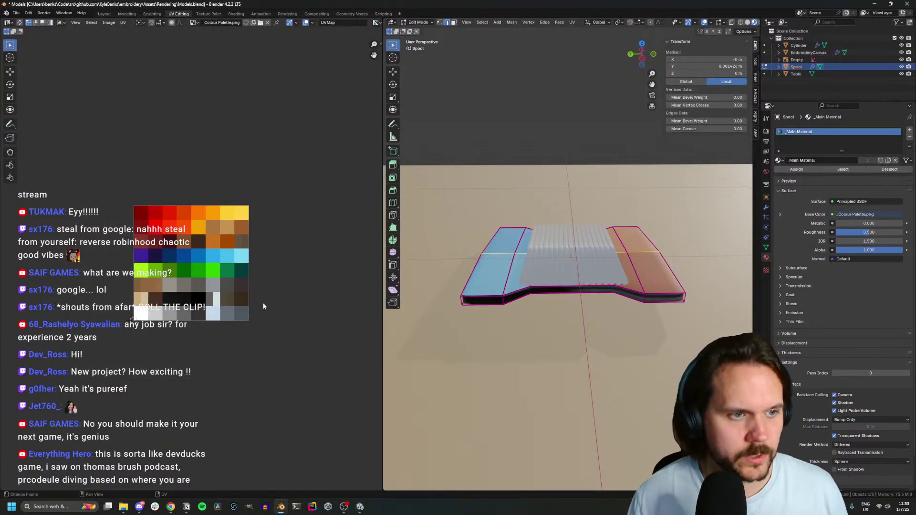
# Shrink the spool's UVs and place them on the white swatch of the colour palette texture
pyautogui.press('a')
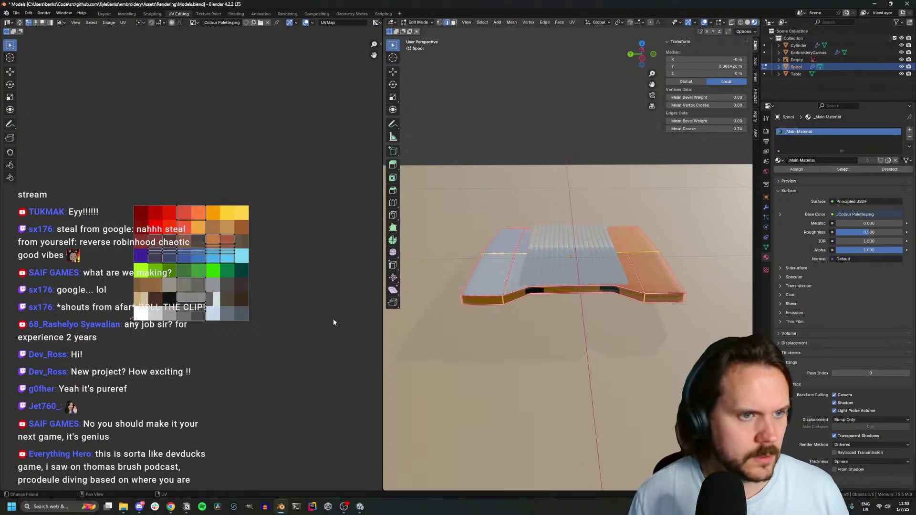
pyautogui.press('g')
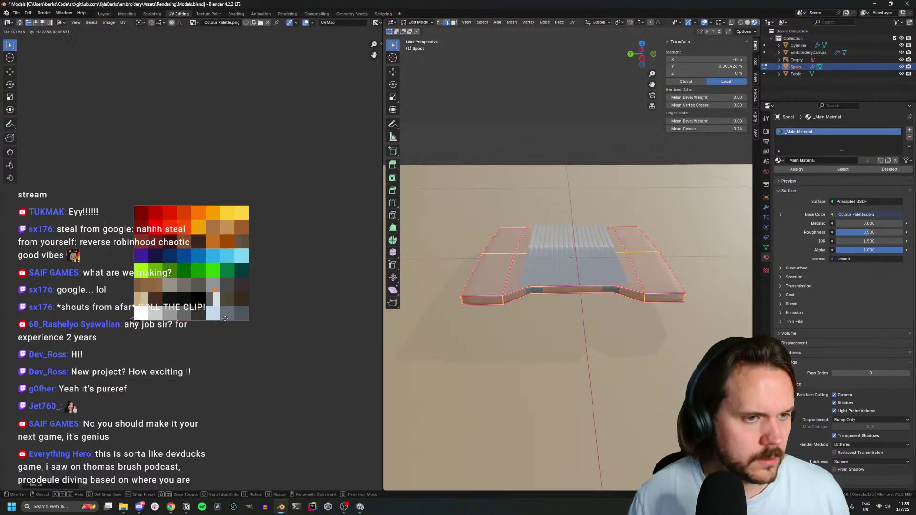
pyautogui.click(136, 317)
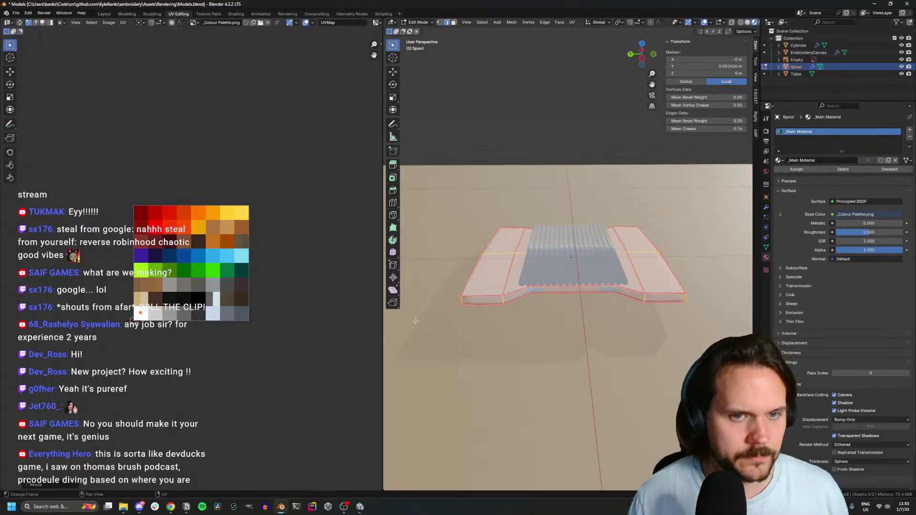
# Assign the existing _Main Material to the thread strand
pyautogui.click(548, 259)
pyautogui.press('a')
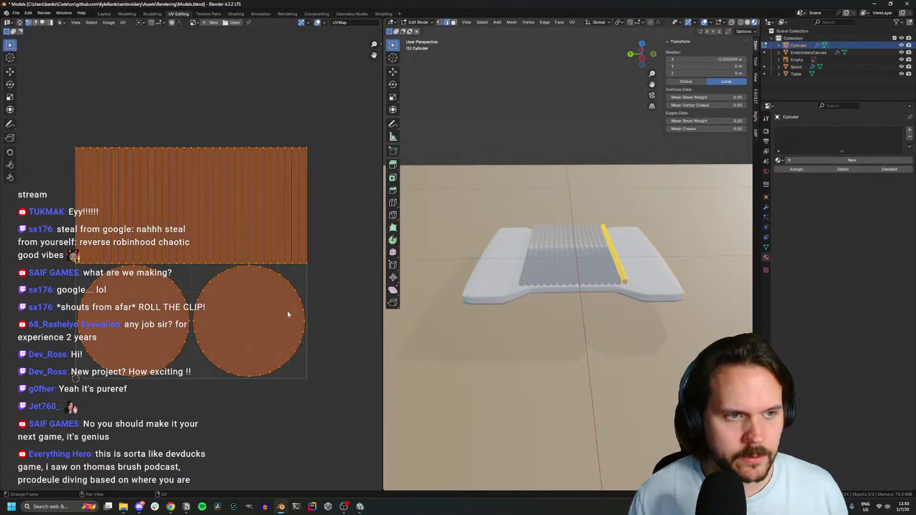
pyautogui.click(779, 161)
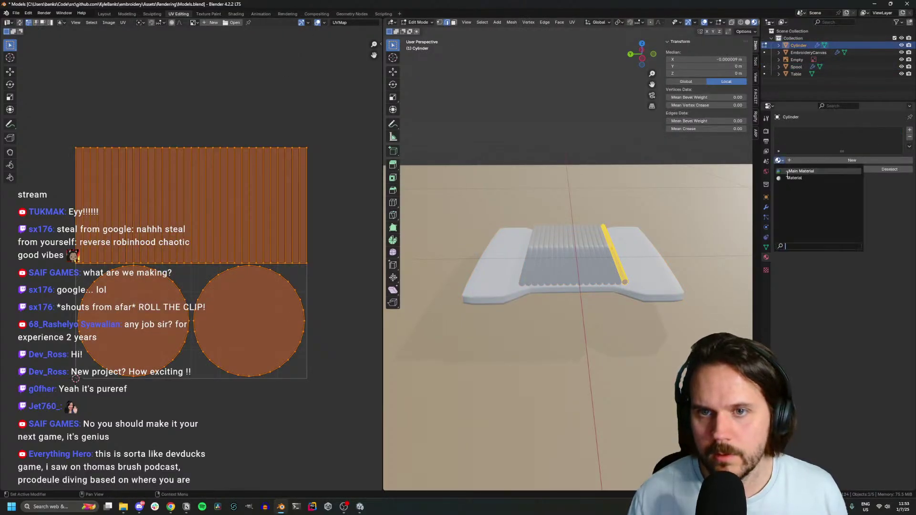
pyautogui.click(801, 182)
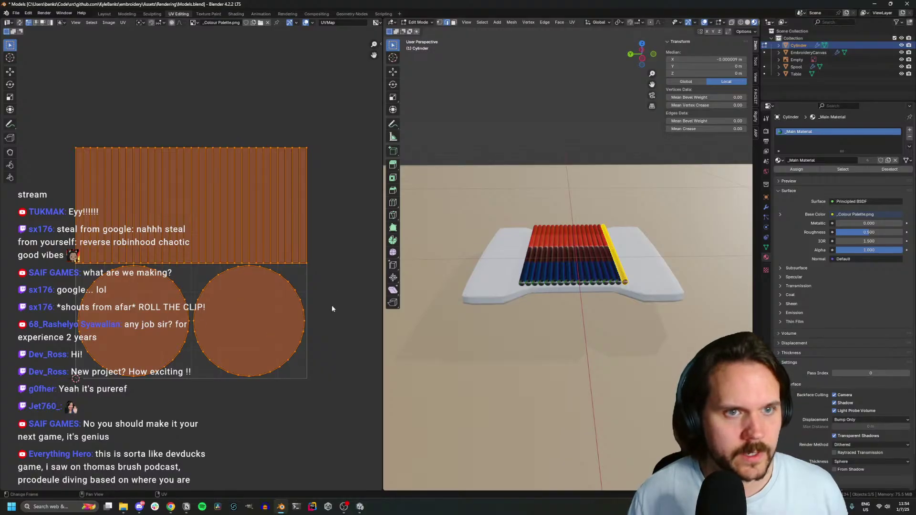
# Scale the strand's UVs down and place them on the dark green palette swatch
pyautogui.scroll(-3, 332, 308)
pyautogui.press('s')
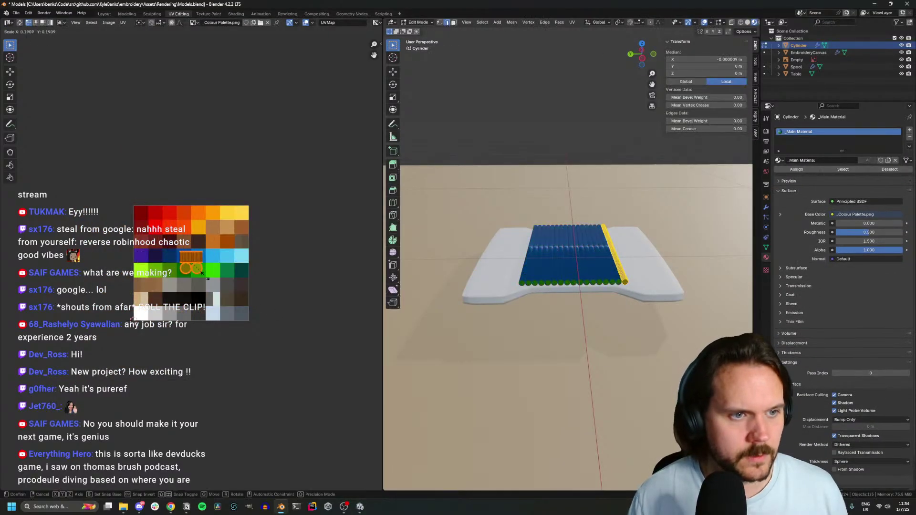
pyautogui.click(191, 267)
# Examine the green strand array on the spool up close, at an angle and from above
pyautogui.press('Tab')
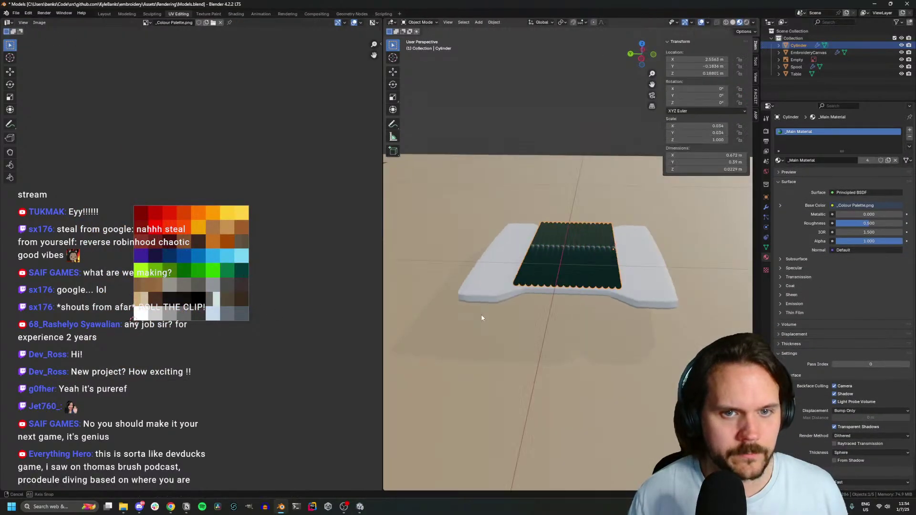
pyautogui.moveTo(483, 317); pyautogui.dragTo(405, 356, button='middle')
pyautogui.press('Tab')
pyautogui.scroll(5, 513, 353)
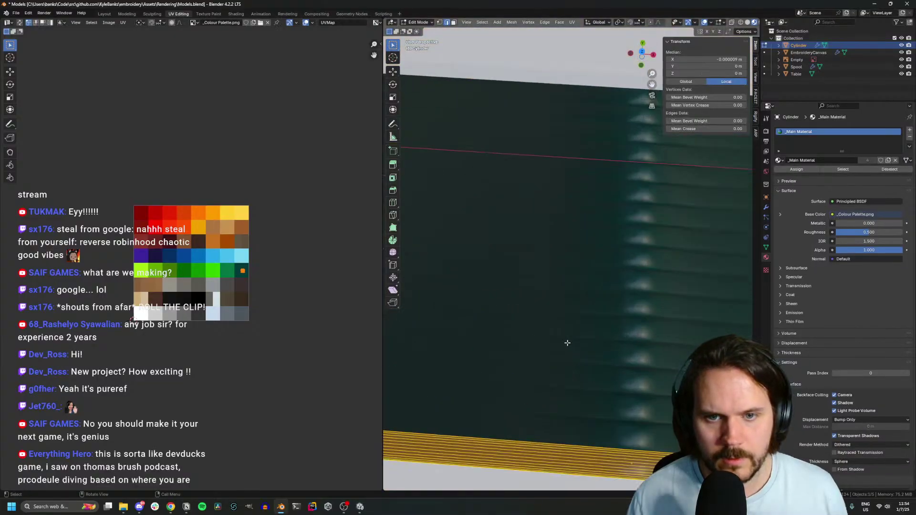
pyautogui.scroll(-5, 552, 334)
pyautogui.scroll(4, 552, 334)
pyautogui.press('Tab')
pyautogui.press('KP_7')
pyautogui.scroll(-5, 548, 333)
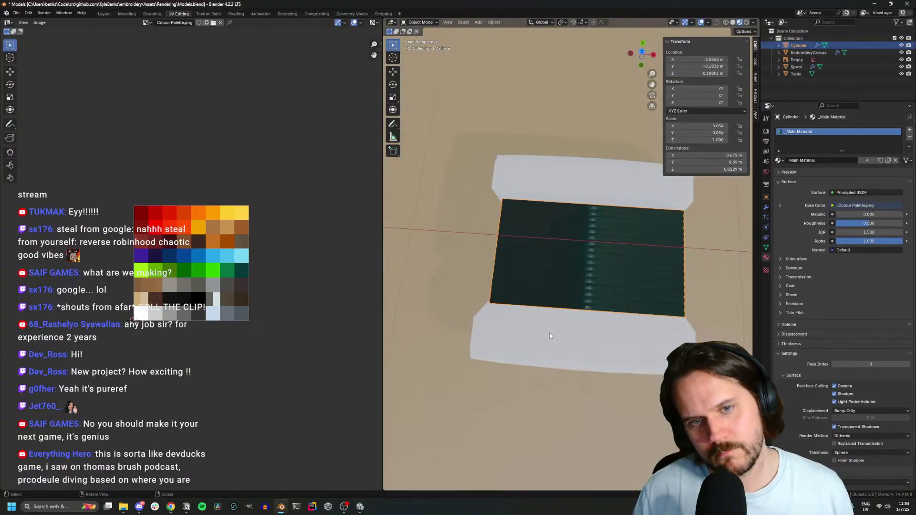
# Adjust the strand array's height on the spool along Z
pyautogui.moveTo(547, 335); pyautogui.dragTo(555, 355, button='middle')
pyautogui.scroll(4, 594, 281)
pyautogui.press('Tab')
pyautogui.press('Tab')
pyautogui.press('g')
pyautogui.press('z')
pyautogui.click(565, 286)
pyautogui.press('Tab')
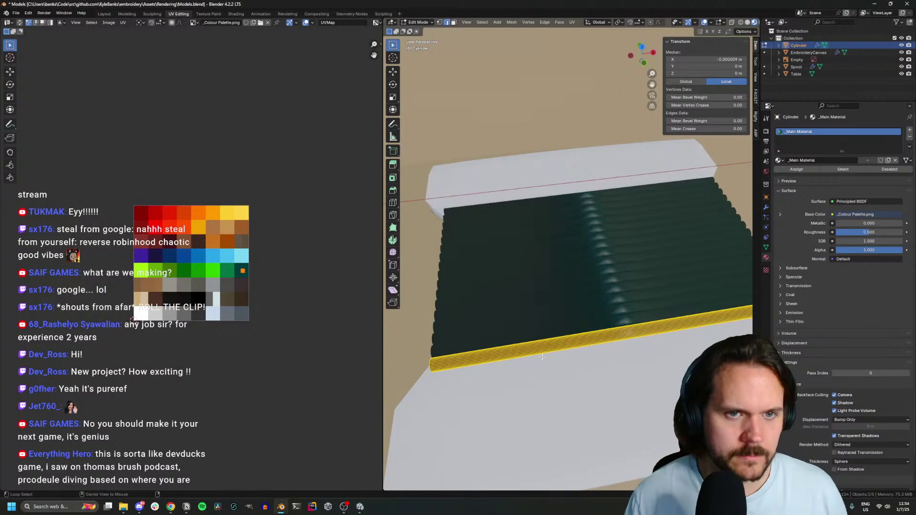
# Delete the cap faces at both ends of the strand
pyautogui.scroll(-6, 542, 353)
pyautogui.moveTo(538, 348); pyautogui.dragTo(538, 267, button='middle')
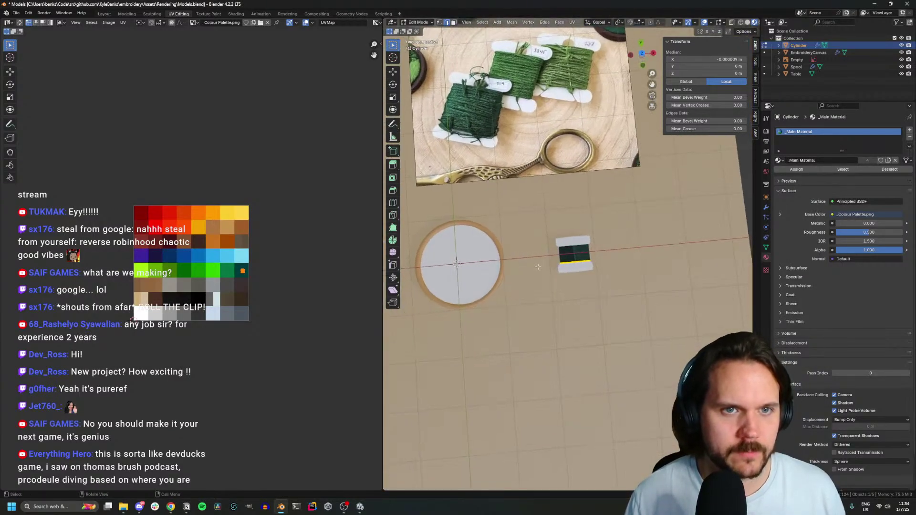
pyautogui.press('KP_7')
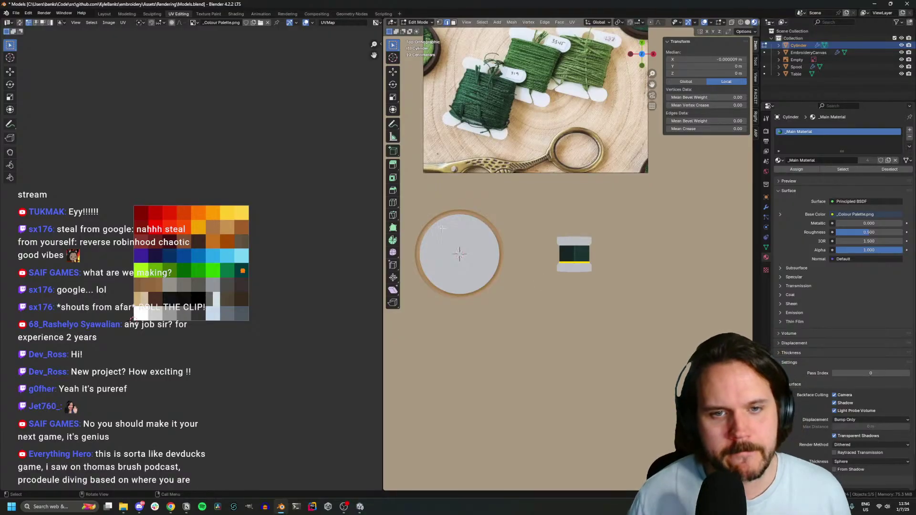
pyautogui.press('KP_Decimal')
pyautogui.moveTo(555, 367); pyautogui.dragTo(600, 308, button='middle')
pyautogui.press('g')
pyautogui.press('x')
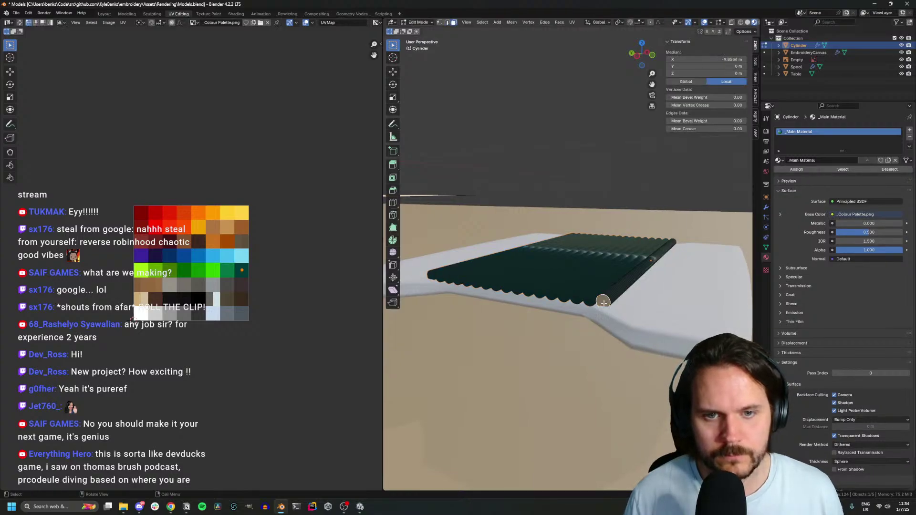
pyautogui.rightClick(499, 362)
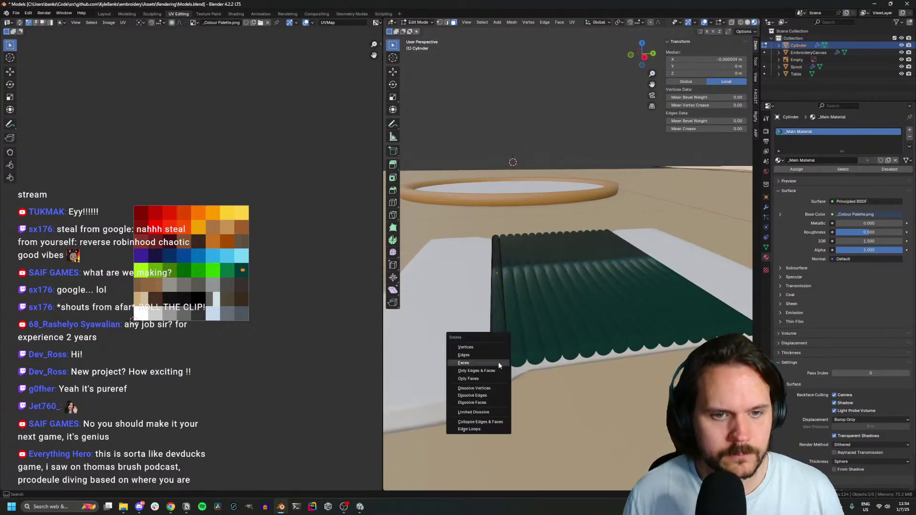
pyautogui.press('Escape')
pyautogui.press('Tab')
pyautogui.moveTo(498, 362); pyautogui.dragTo(609, 358, button='middle')
pyautogui.press('Tab')
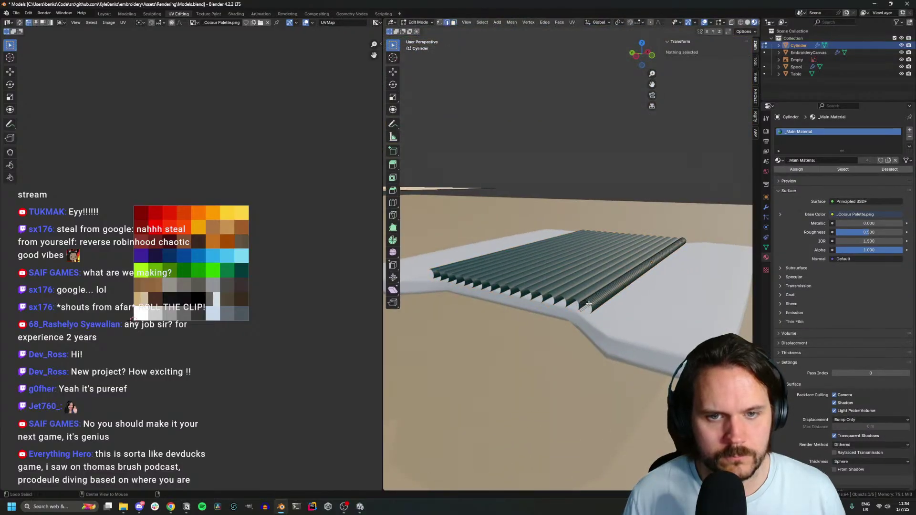
# Add two evenly spaced loop cuts around the strand without sliding them
pyautogui.keyDown('alt'); pyautogui.click(590, 307); pyautogui.keyUp('alt')
pyautogui.scroll(3, 592, 317)
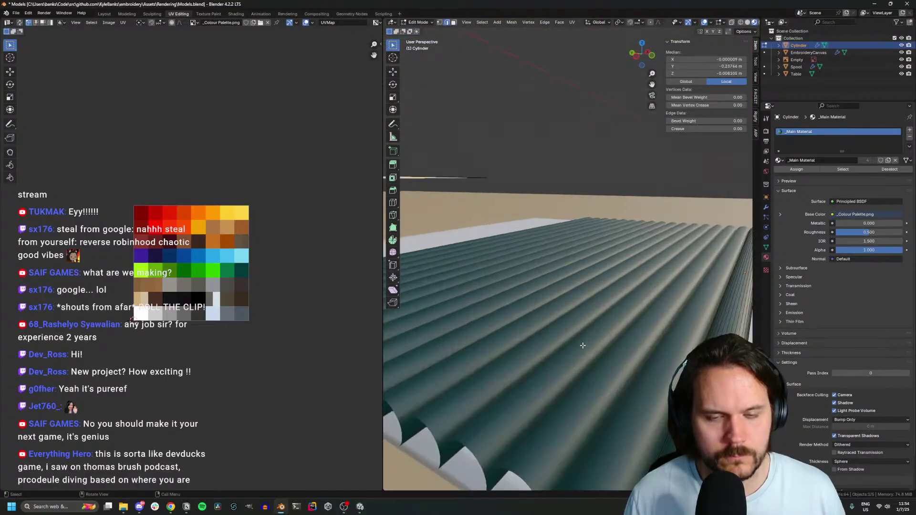
pyautogui.keyDown('alt'); pyautogui.click(624, 408); pyautogui.keyUp('alt')
pyautogui.scroll(-2, 621, 405)
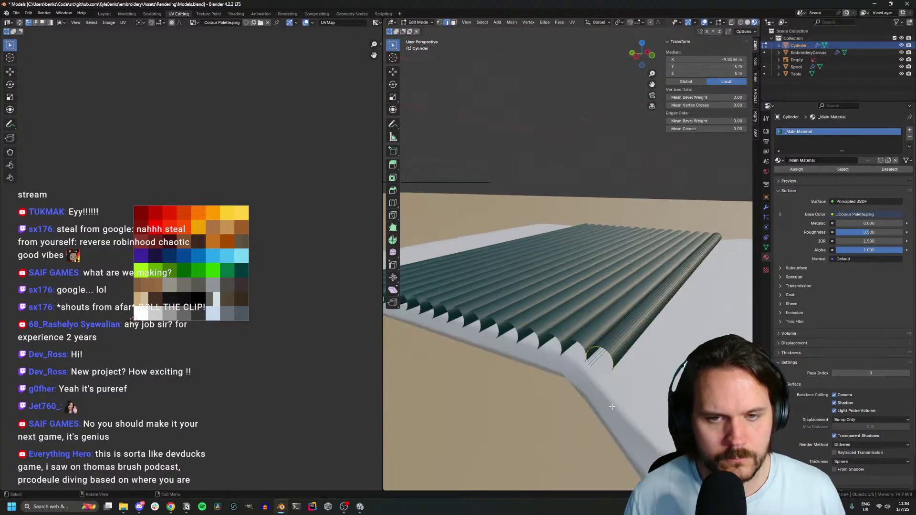
pyautogui.moveTo(530, 369); pyautogui.dragTo(477, 363, button='middle')
pyautogui.hotkey('ctrl', 'r')
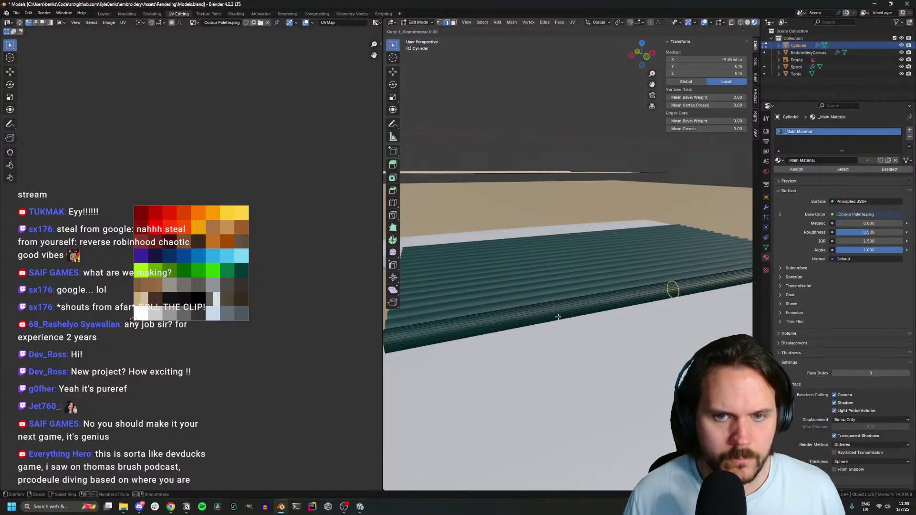
pyautogui.click(552, 315)
pyautogui.rightClick(553, 315)
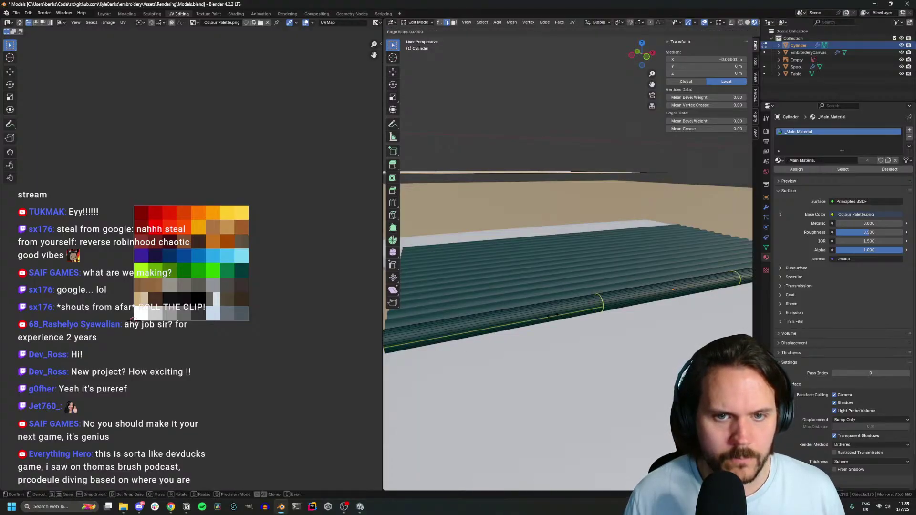
# Scale the two new edge loops apart along X toward the strand's ends
pyautogui.scroll(-3, 556, 325)
pyautogui.press('s')
pyautogui.press('y')
pyautogui.press('x')
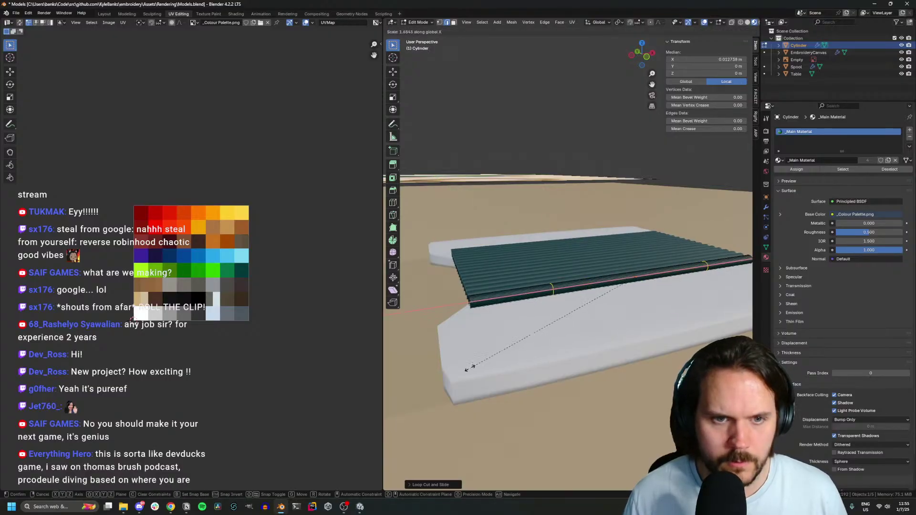
pyautogui.press('Return')
# Lower the open edge loops at both strand ends along Z by about 0.012 m
pyautogui.moveTo(597, 286); pyautogui.dragTo(655, 336, button='middle')
pyautogui.keyDown('alt'); pyautogui.click(650, 304); pyautogui.keyUp('alt')
pyautogui.keyDown('alt'); pyautogui.click(467, 454); pyautogui.keyUp('alt')
pyautogui.press('g')
pyautogui.press('z')
pyautogui.click(497, 451)
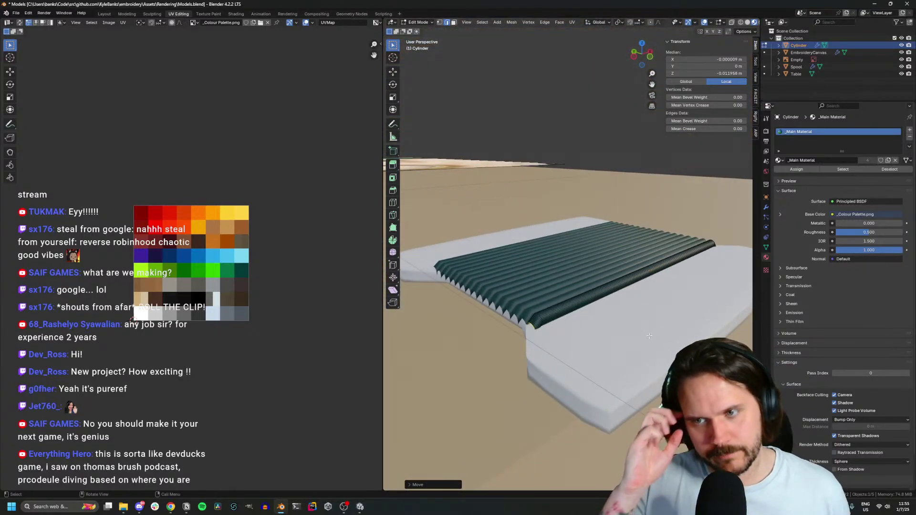
# Try to cut an additional edge loop around the strand
pyautogui.scroll(3, 563, 344)
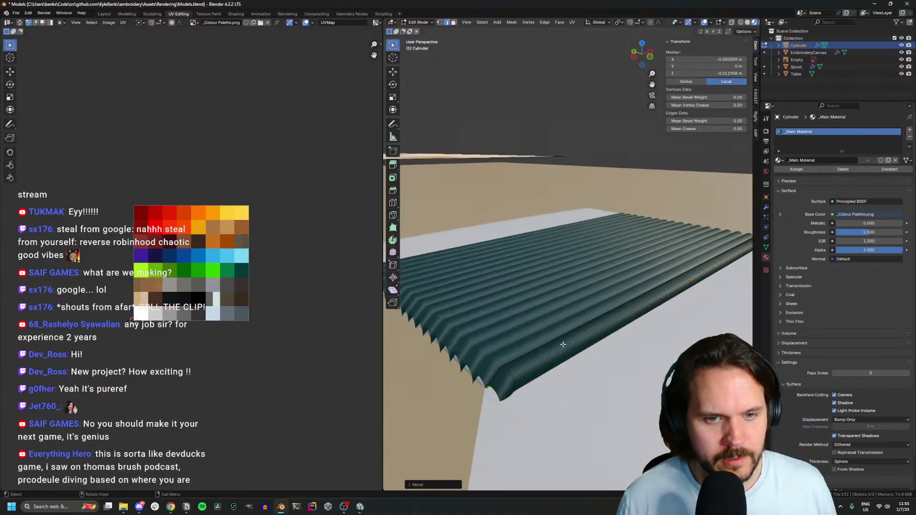
pyautogui.keyDown('alt'); pyautogui.click(513, 378); pyautogui.keyUp('alt')
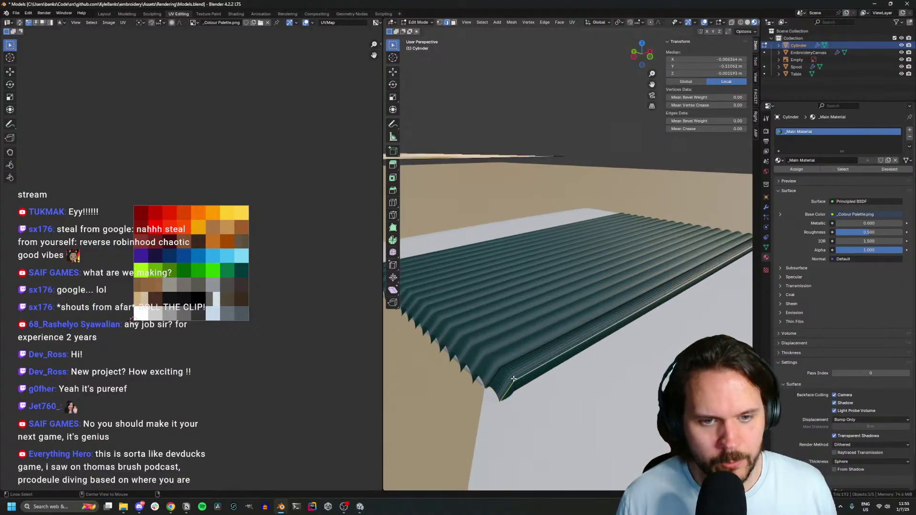
pyautogui.press('KP_Decimal')
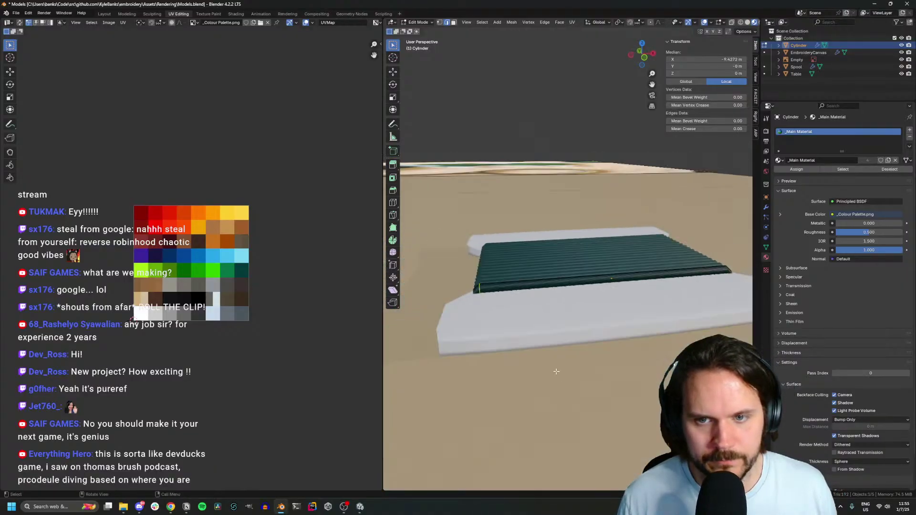
pyautogui.moveTo(585, 372); pyautogui.dragTo(568, 370, button='middle')
pyautogui.scroll(2, 572, 363)
pyautogui.hotkey('ctrl', 'r')
pyautogui.click(595, 304)
pyautogui.click(595, 305)
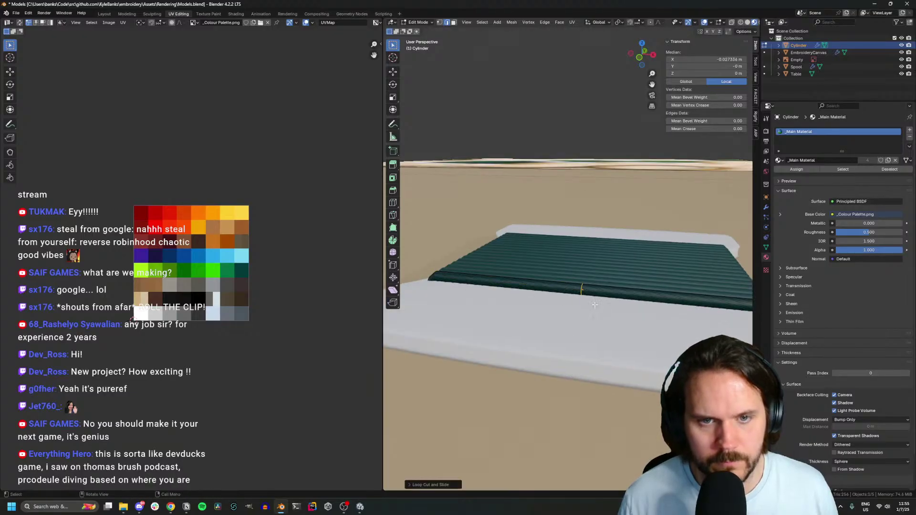
pyautogui.hotkey('ctrl', 'z')
pyautogui.hotkey('ctrl', 'r')
pyautogui.click(583, 292)
pyautogui.click(584, 292)
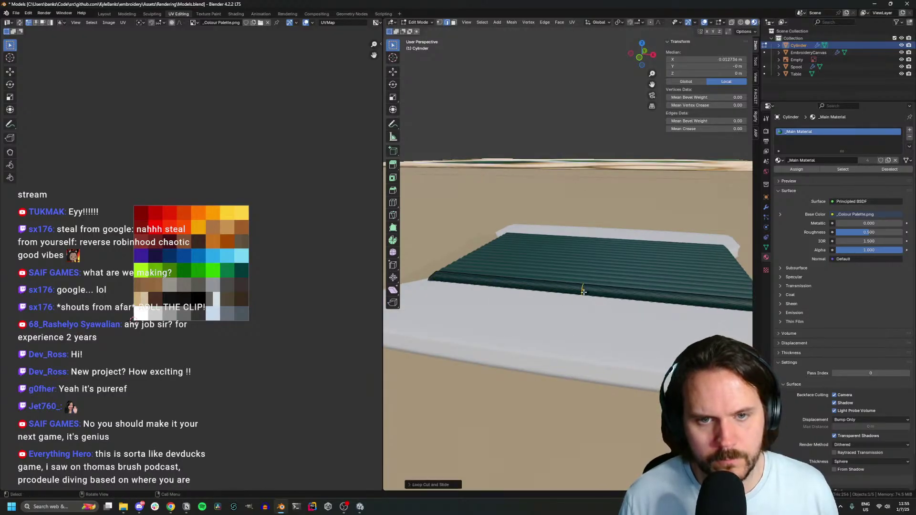
pyautogui.hotkey('ctrl', 'z')
# Try to lower the edge loops near the strand's ends along Z by about 0.005 m
pyautogui.moveTo(638, 313); pyautogui.dragTo(597, 314, button='middle')
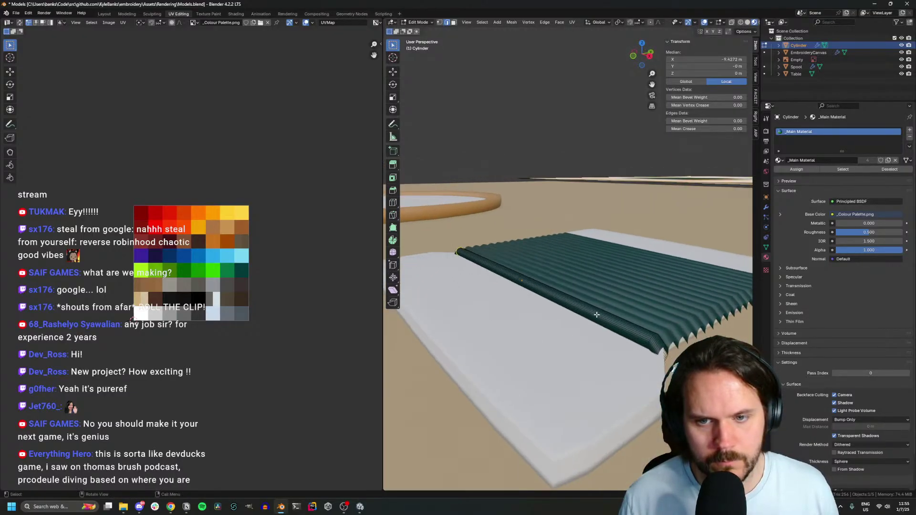
pyautogui.press('g')
pyautogui.press('z')
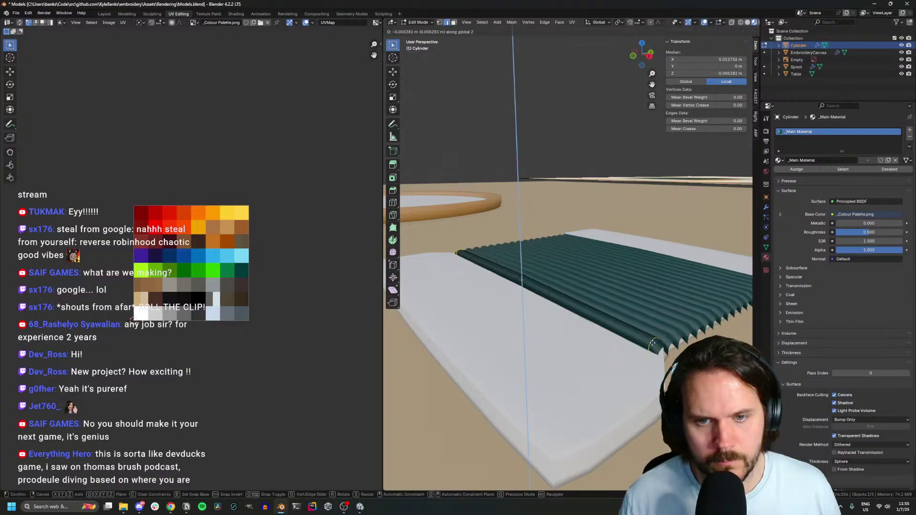
pyautogui.press('Escape')
pyautogui.press('Tab')
pyautogui.moveTo(591, 376); pyautogui.dragTo(484, 300, button='middle')
pyautogui.hotkey('ctrl', 'z')
# Delete all the faces of the white spool card beneath the thread strands
pyautogui.click(483, 300)
pyautogui.press('Tab')
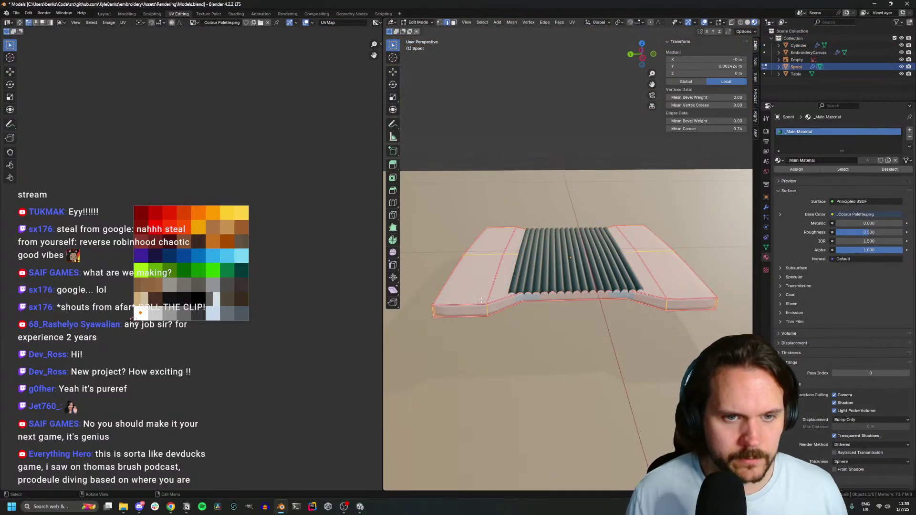
pyautogui.press('KP_7')
pyautogui.press('x')
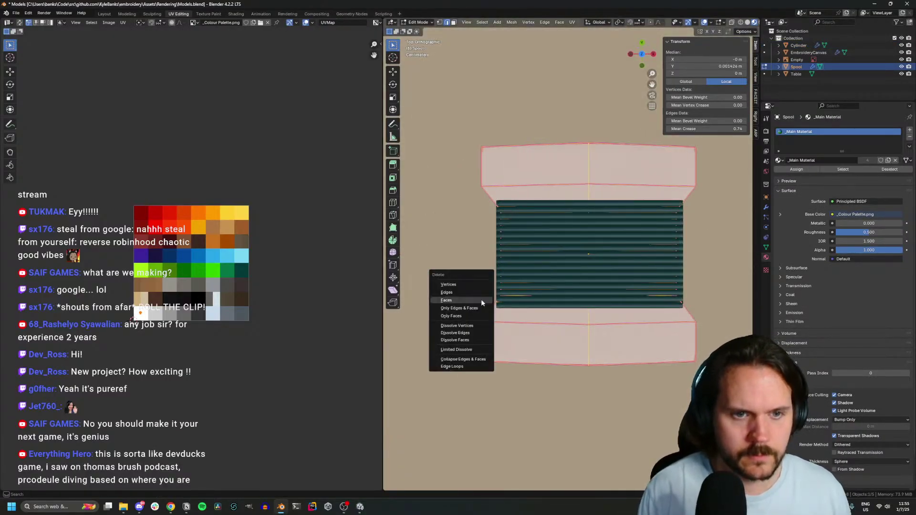
pyautogui.click(481, 299)
pyautogui.hotkey('shift', 'a')
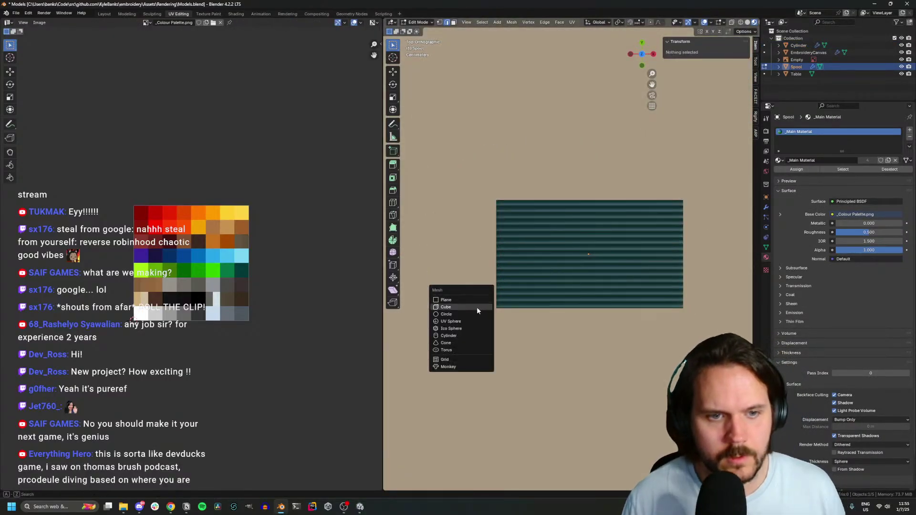
pyautogui.click(477, 308)
pyautogui.press('s')
pyautogui.rightClick(596, 312)
pyautogui.scroll(-8, 595, 314)
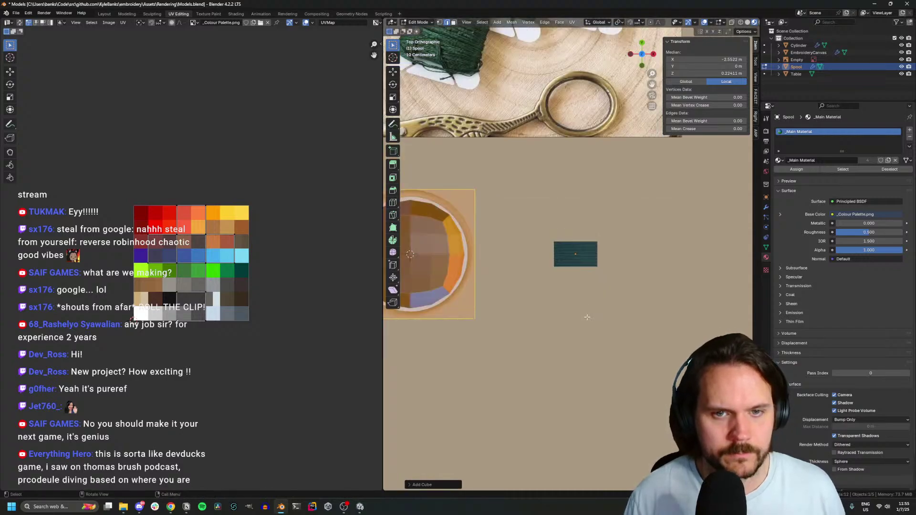
# Delete the old Spool object and add a new cube as a separate object
pyautogui.press('Tab')
pyautogui.press('Delete')
pyautogui.hotkey('shift', 'a')
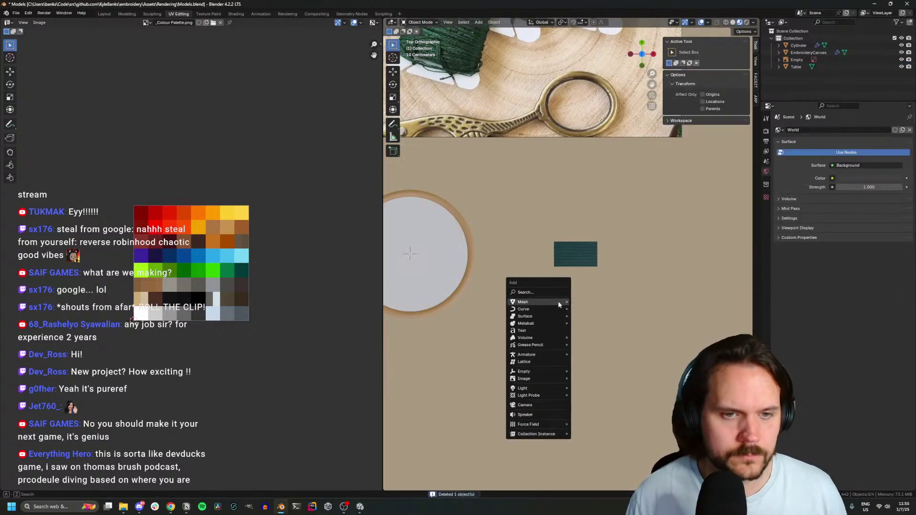
pyautogui.moveTo(559, 303)
pyautogui.click(605, 308)
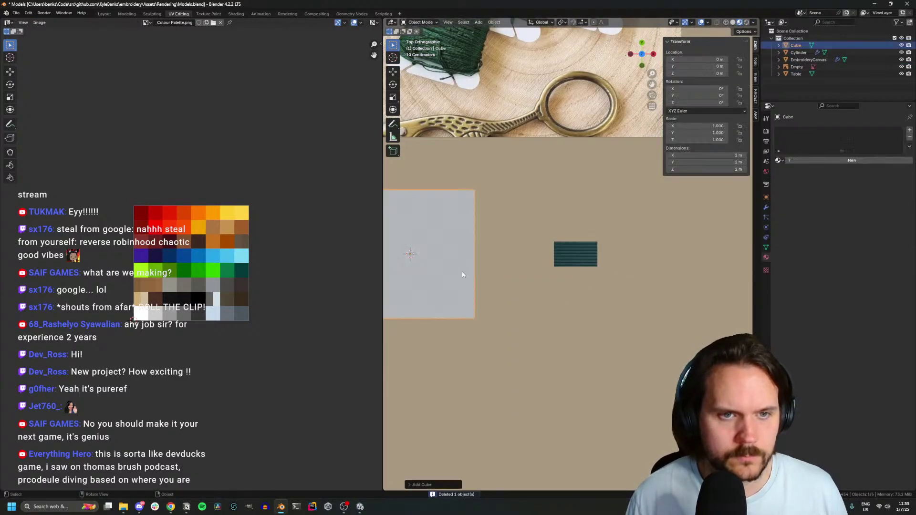
# Move the cube along X by about 2.59 m to the thread strands
pyautogui.press('s')
pyautogui.rightClick(552, 285)
pyautogui.press('g')
pyautogui.press('x')
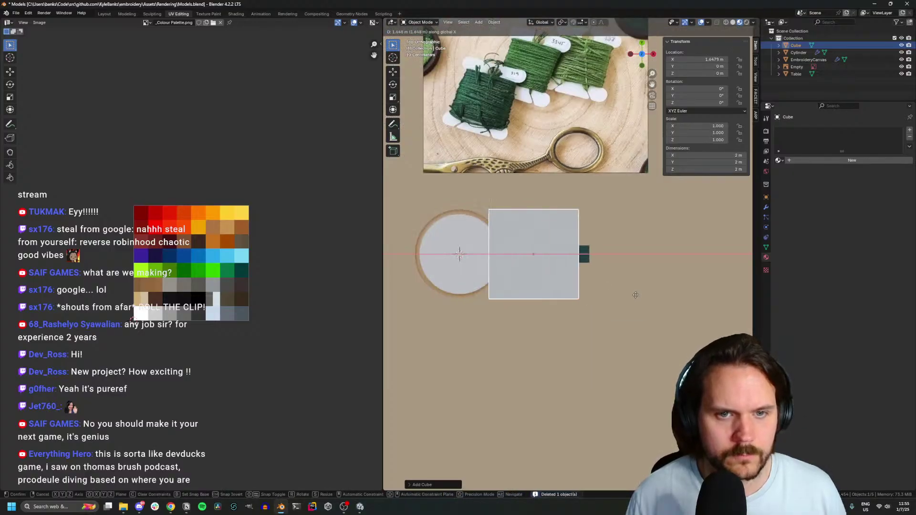
pyautogui.click(631, 315)
pyautogui.scroll(3, 631, 313)
pyautogui.moveTo(631, 313); pyautogui.dragTo(662, 274, button='middle')
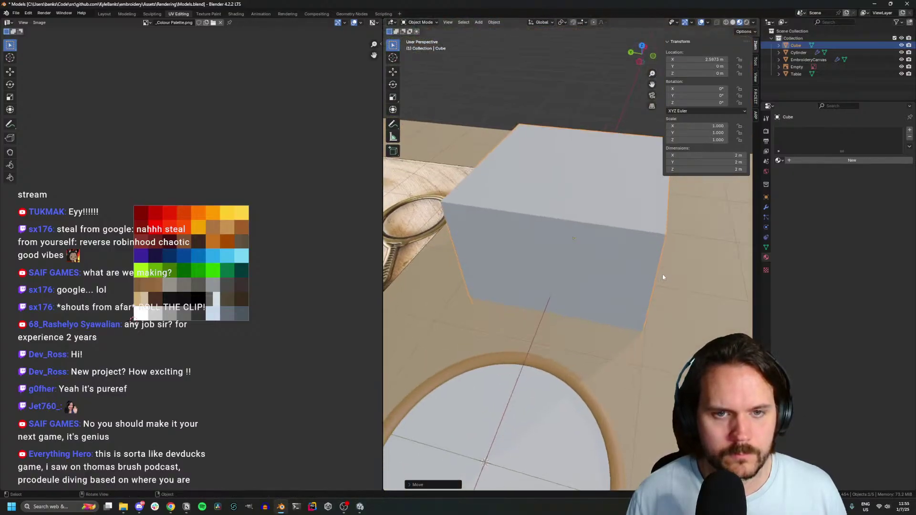
# Flatten the cube's whole mesh along Z into a thin slab
pyautogui.press('Tab')
pyautogui.click(595, 232)
pyautogui.moveTo(594, 278); pyautogui.dragTo(587, 296, button='middle')
pyautogui.press('3')
pyautogui.click(587, 306)
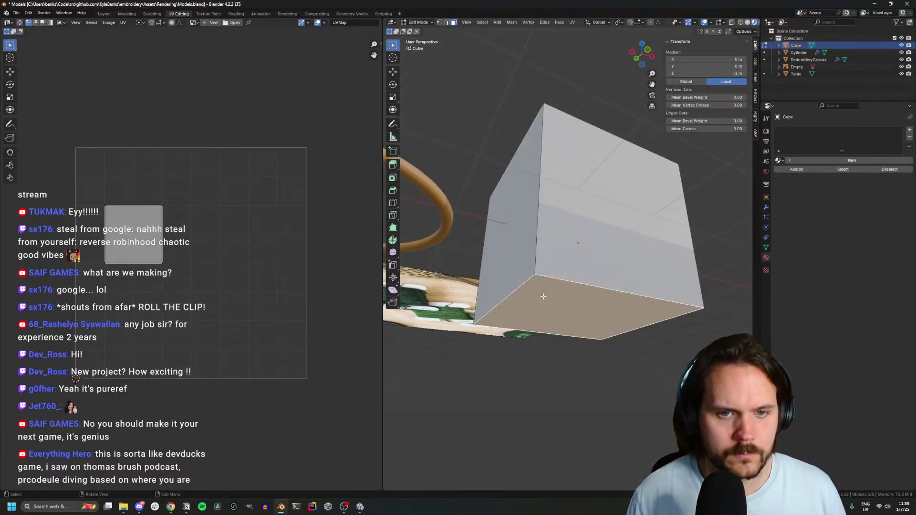
pyautogui.press('a')
pyautogui.press('s')
pyautogui.press('z')
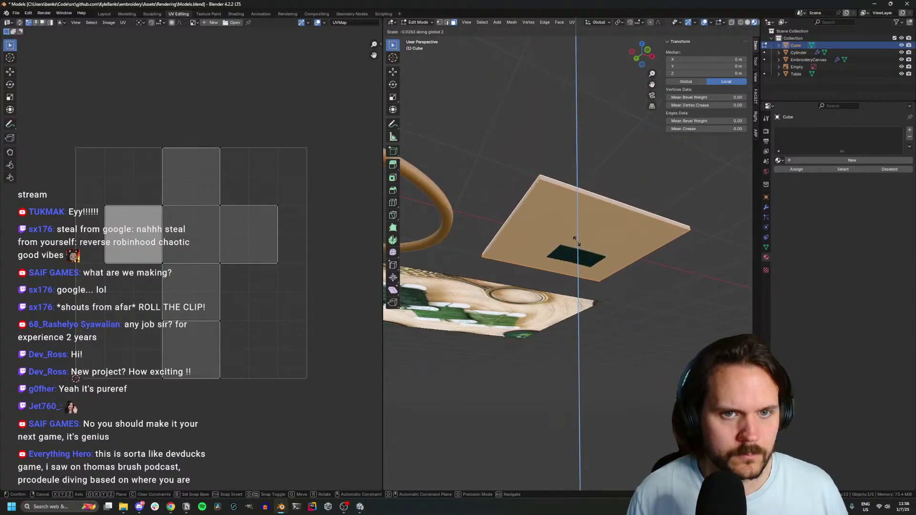
pyautogui.click(586, 248)
# Lower the slab along Z by about 0.24 m so that it lies just beneath the strands
pyautogui.moveTo(586, 249); pyautogui.dragTo(608, 330, button='middle')
pyautogui.press('g')
pyautogui.press('z')
pyautogui.click(579, 296)
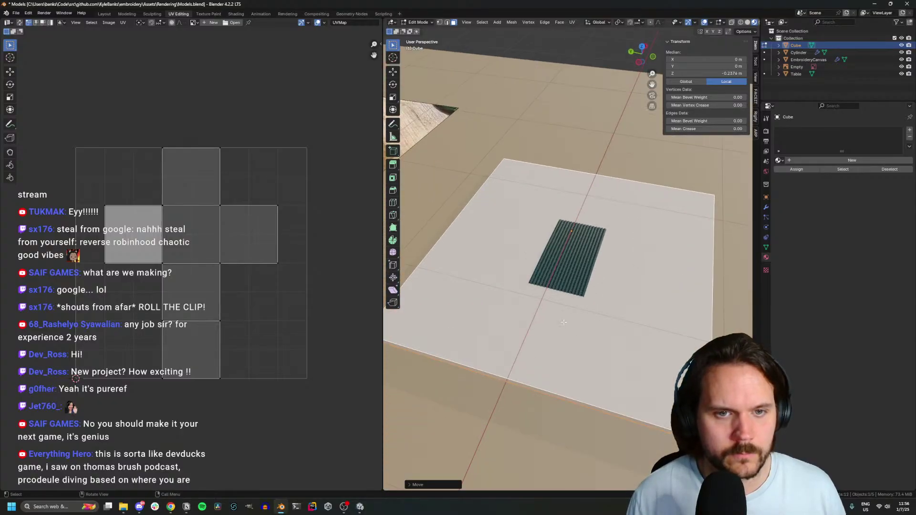
# Cut four evenly spaced edge loops across the slab, parallel to the strands
pyautogui.press('KP_7')
pyautogui.hotkey('ctrl', 'r')
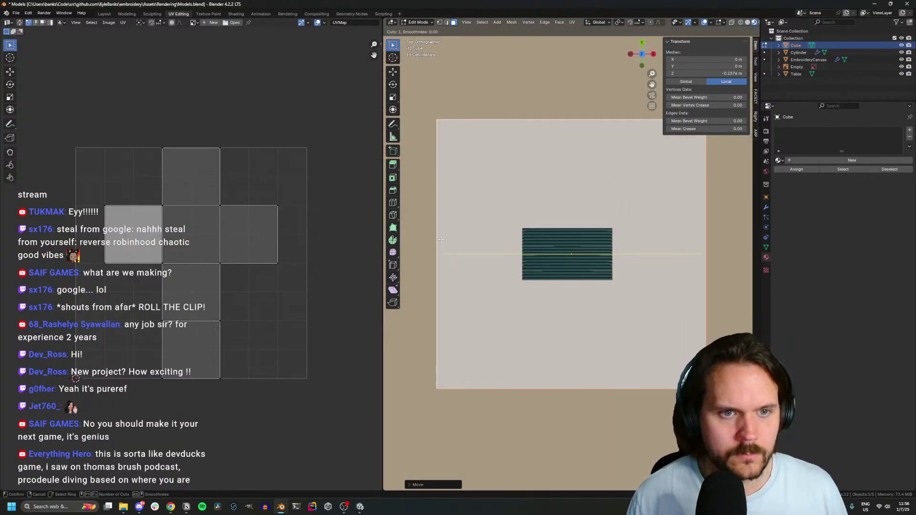
pyautogui.scroll(3, 441, 239)
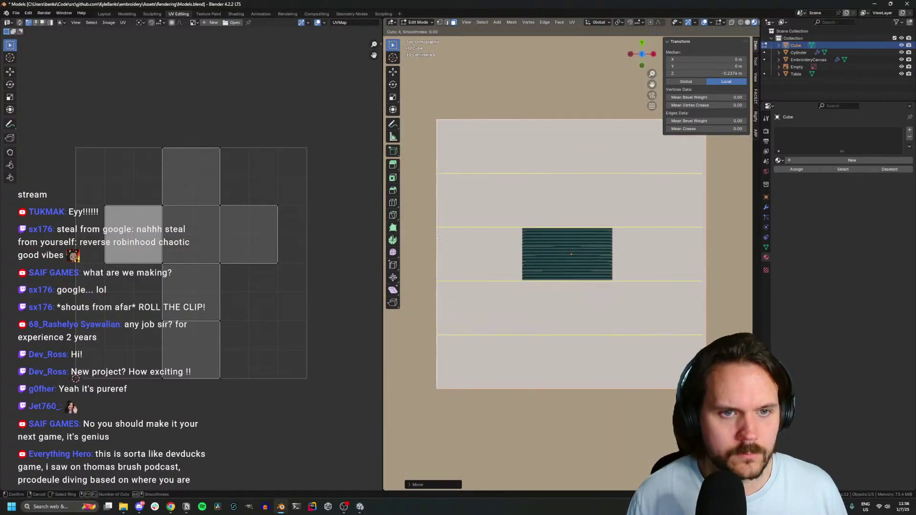
pyautogui.doubleClick(440, 237)
pyautogui.moveTo(462, 320); pyautogui.dragTo(655, 347, button='middle')
# Scale the whole slab down uniformly to about 0.68 m wide, close to the strands' length
pyautogui.press('a')
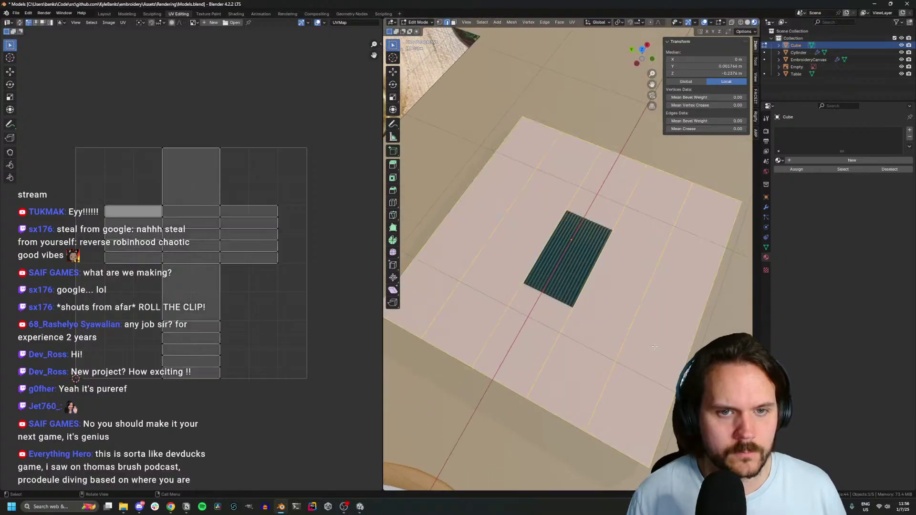
pyautogui.press('KP_7')
pyautogui.press('s')
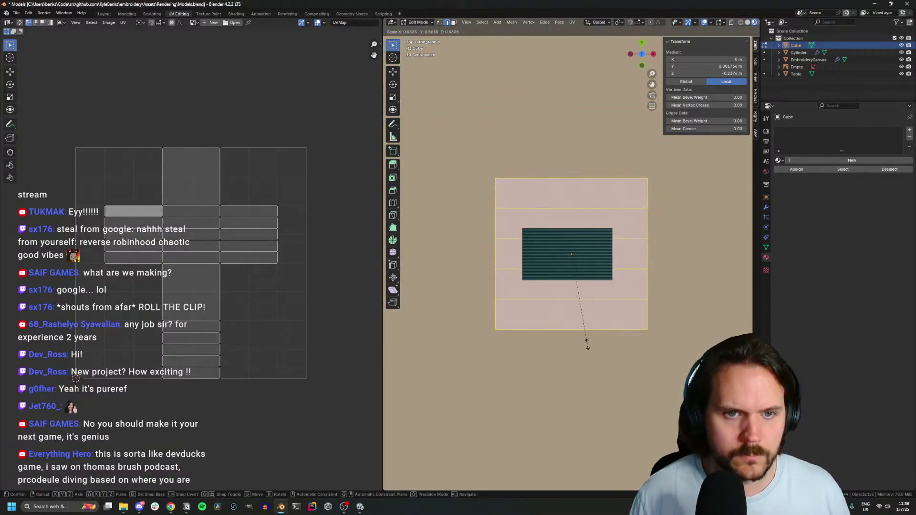
pyautogui.click(565, 309)
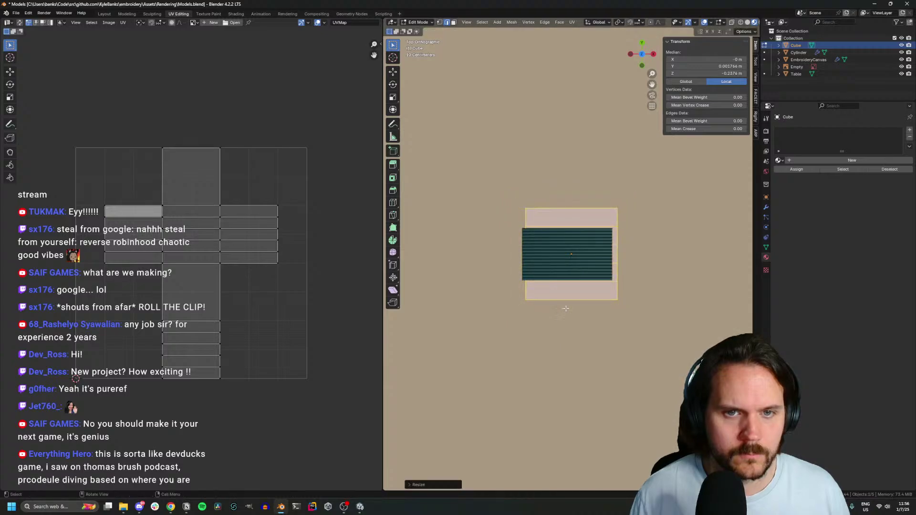
# Shift the slab about 0.03 m in the negative X direction to align it with the strands
pyautogui.press('Tab')
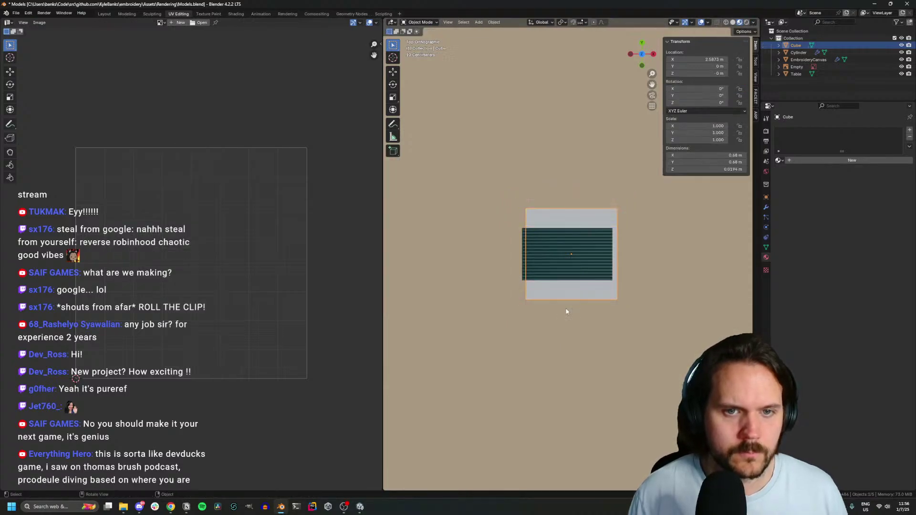
pyautogui.press('g')
pyautogui.press('z')
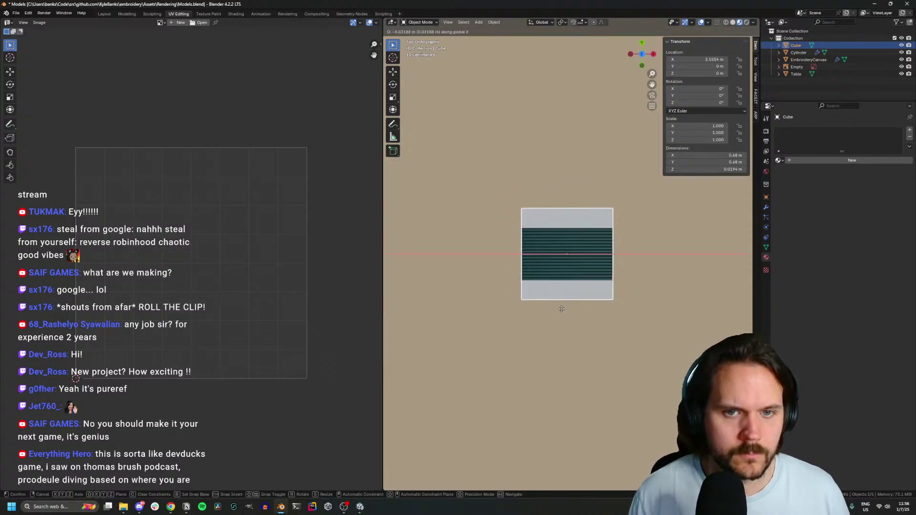
pyautogui.press('Escape')
# Narrow the slab's middle section by scaling its two central side faces inward along X
pyautogui.press('Tab')
pyautogui.moveTo(558, 312); pyautogui.dragTo(636, 340, button='middle')
pyautogui.click(544, 336)
pyautogui.press('s')
pyautogui.press('x')
pyautogui.click(621, 331)
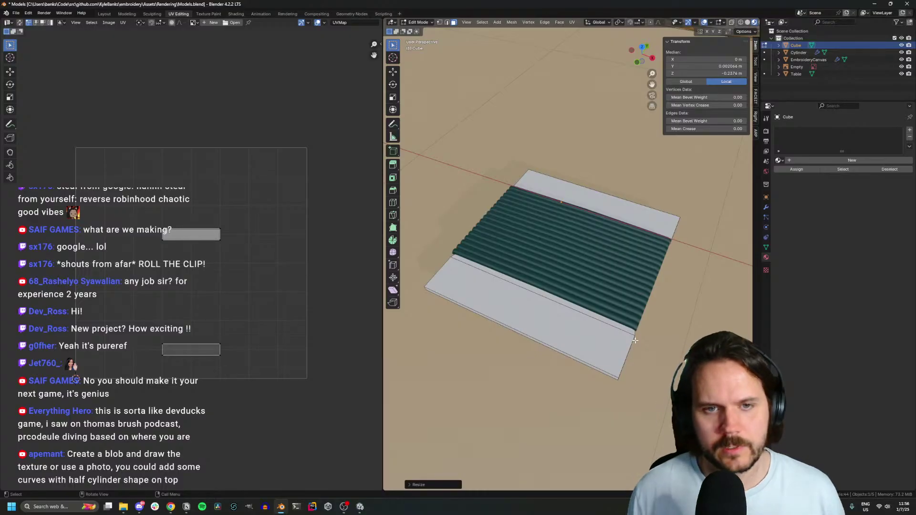
# Set the slab's origin to its geometry
pyautogui.scroll(-5, 632, 340)
pyautogui.moveTo(556, 339); pyautogui.dragTo(618, 288, button='middle')
pyautogui.scroll(3, 592, 351)
pyautogui.press('Tab')
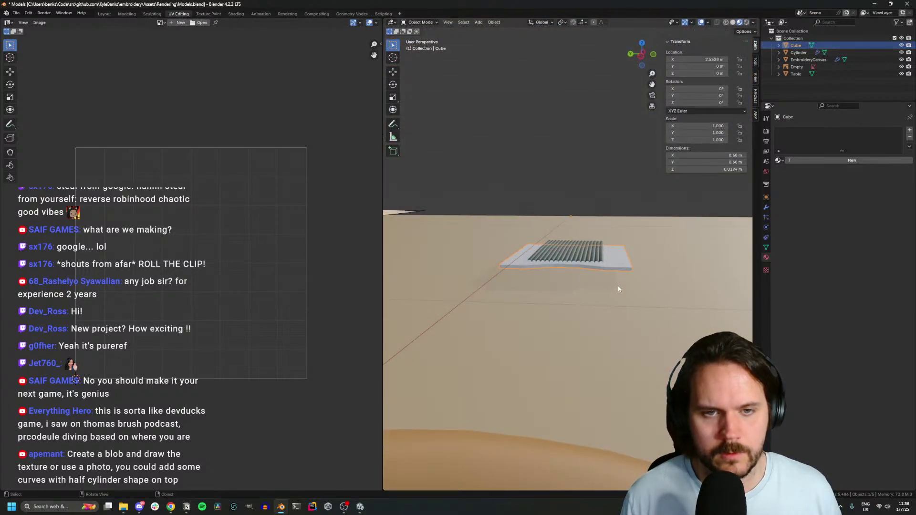
pyautogui.click(494, 22)
pyautogui.moveTo(501, 37)
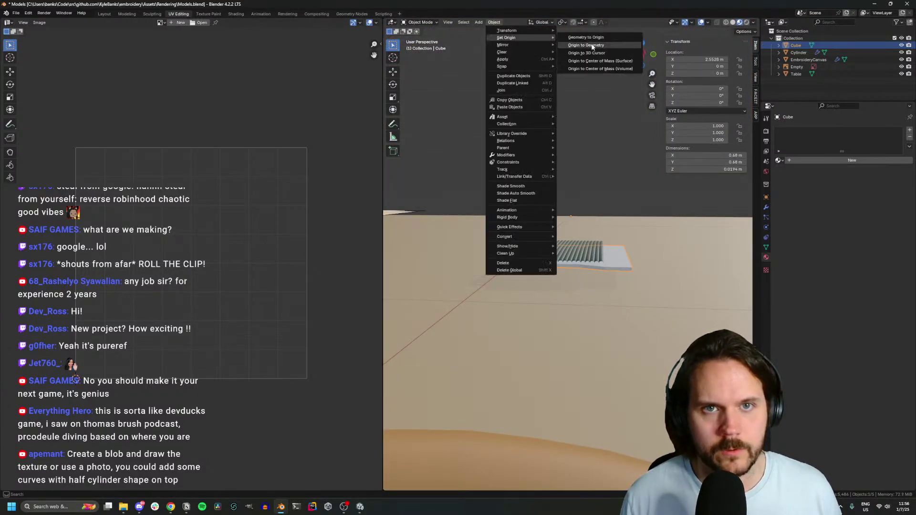
pyautogui.click(592, 45)
# Bevel the slab's four outer vertical corner edges
pyautogui.press('Tab')
pyautogui.moveTo(621, 354)
pyautogui.mouseDown(button='middle')
pyautogui.moveTo(623, 365)
pyautogui.moveTo(564, 358)
pyautogui.moveTo(638, 356)
pyautogui.mouseUp(button='middle')
pyautogui.click(564, 357)
pyautogui.keyDown('shift'); pyautogui.click(580, 346); pyautogui.keyUp('shift')
pyautogui.moveTo(580, 346); pyautogui.dragTo(743, 229, button='middle')
pyautogui.keyDown('shift'); pyautogui.click(535, 344); pyautogui.keyUp('shift')
pyautogui.hotkey('ctrl', 'b')
pyautogui.click(512, 357)
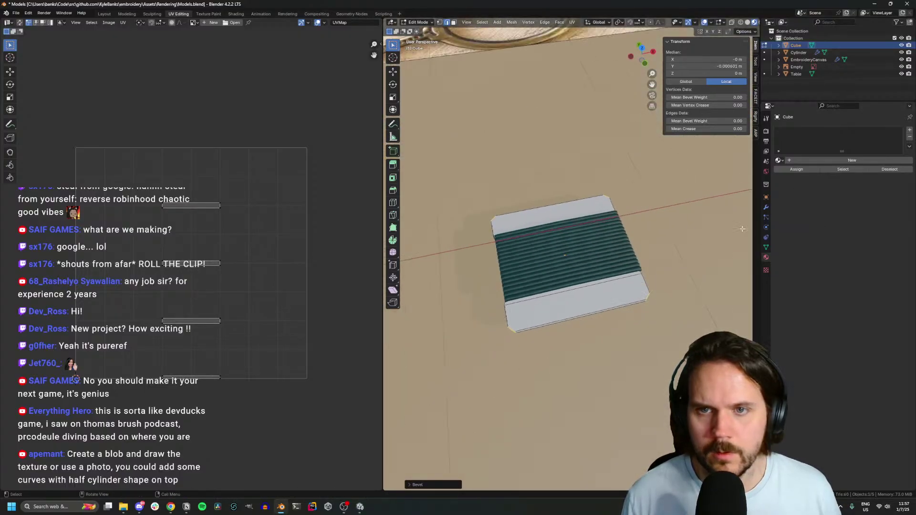
# Try a Subdivision modifier on the slab
pyautogui.press('Tab')
pyautogui.click(766, 207)
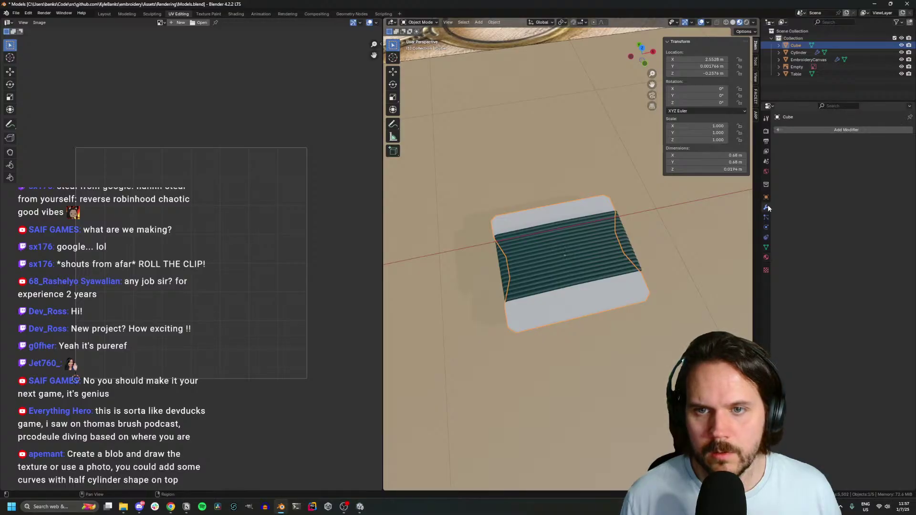
pyautogui.click(810, 132)
pyautogui.write('sub')
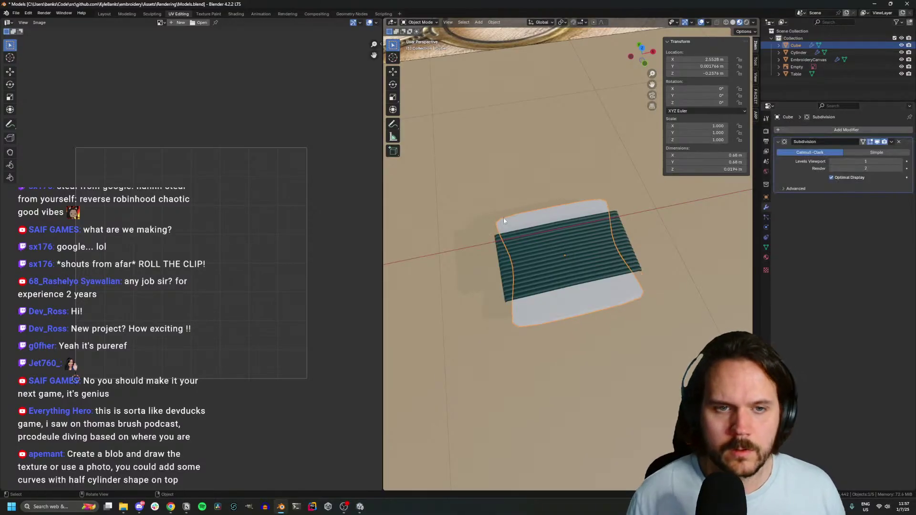
# Examine the smoothed slab from several angles and compare it with the thread cards in the reference photo
pyautogui.press('Tab')
pyautogui.moveTo(503, 218); pyautogui.dragTo(518, 320, button='middle')
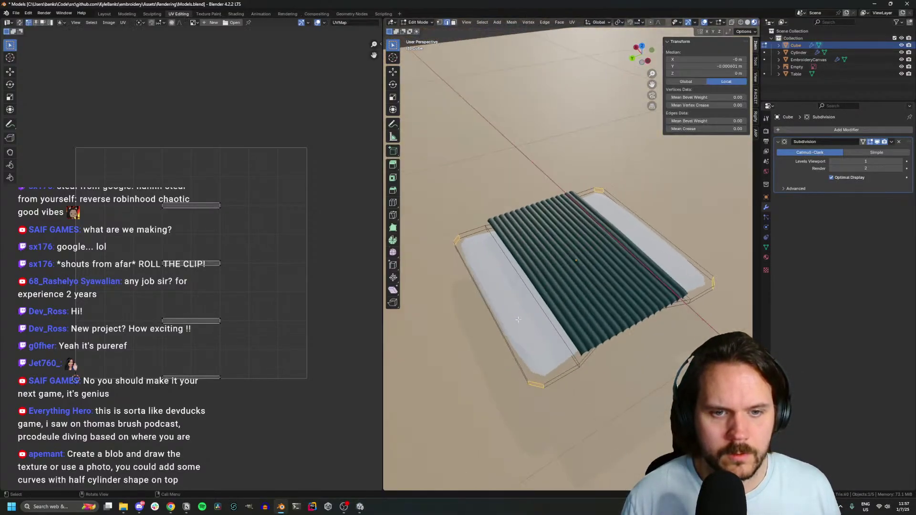
pyautogui.click(520, 311)
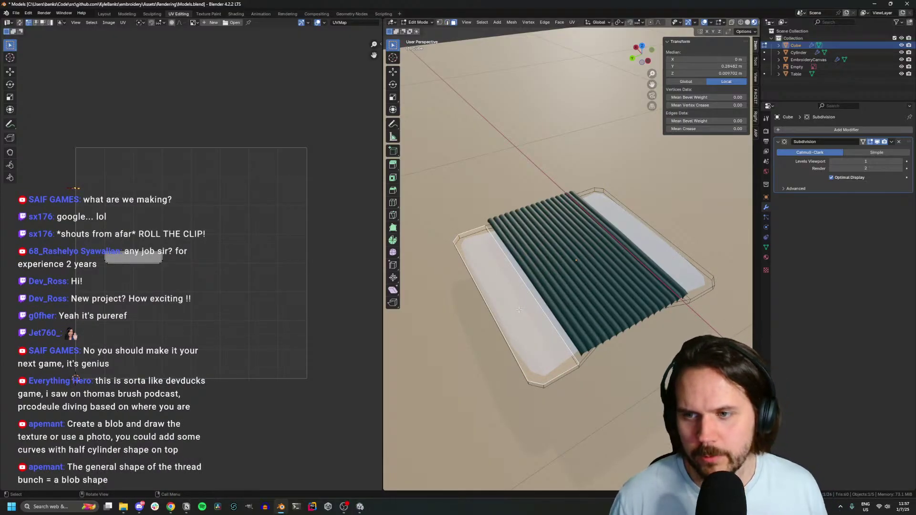
pyautogui.scroll(-5, 519, 310)
pyautogui.moveTo(519, 311)
pyautogui.mouseDown(button='middle')
pyautogui.moveTo(470, 311)
pyautogui.moveTo(524, 313)
pyautogui.mouseUp(button='middle')
pyautogui.scroll(5, 523, 315)
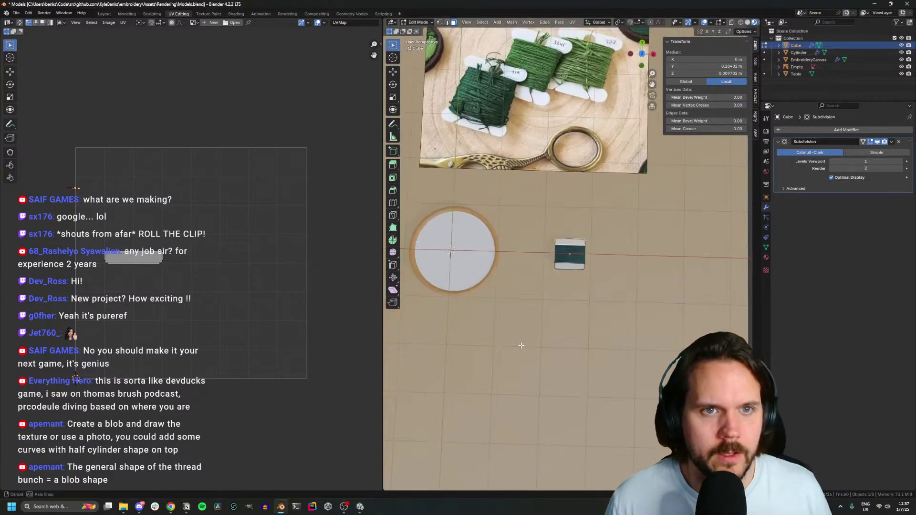
pyautogui.scroll(-2, 524, 345)
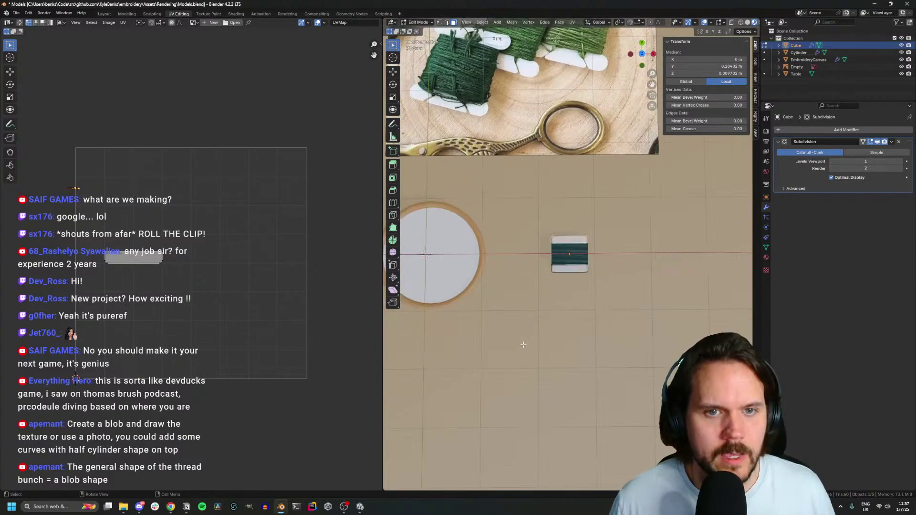
pyautogui.scroll(-2, 523, 344)
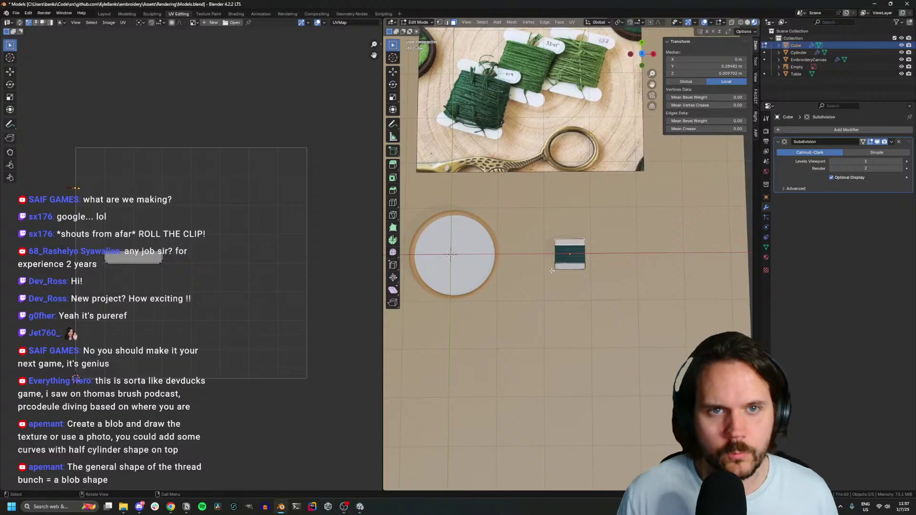
pyautogui.moveTo(544, 274); pyautogui.dragTo(554, 256, button='middle')
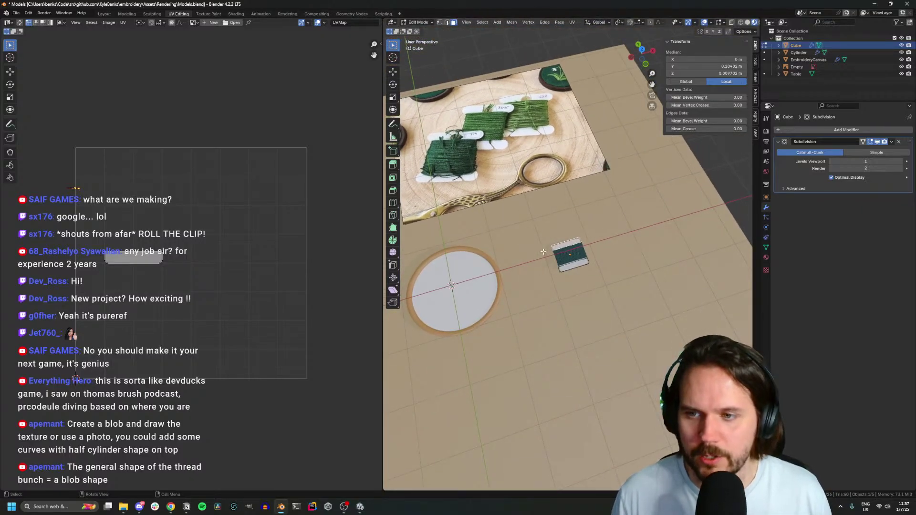
pyautogui.scroll(1, 541, 259)
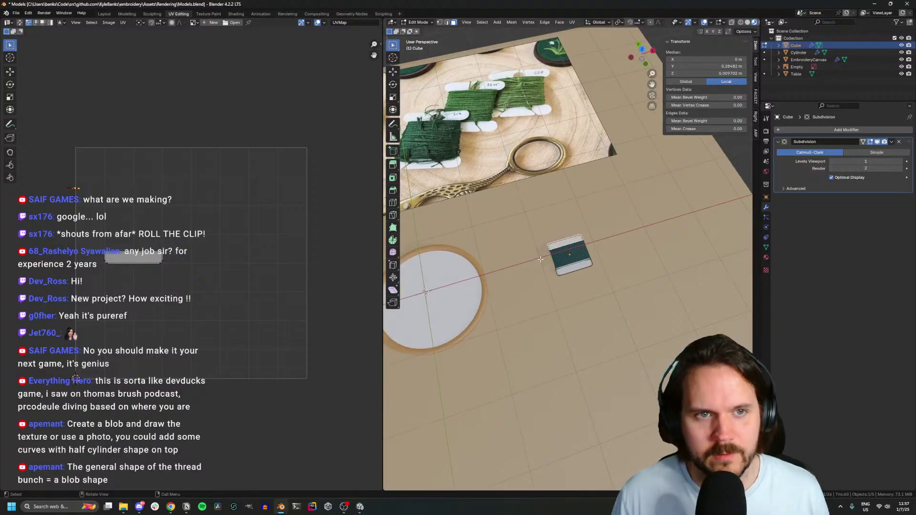
pyautogui.scroll(3, 541, 259)
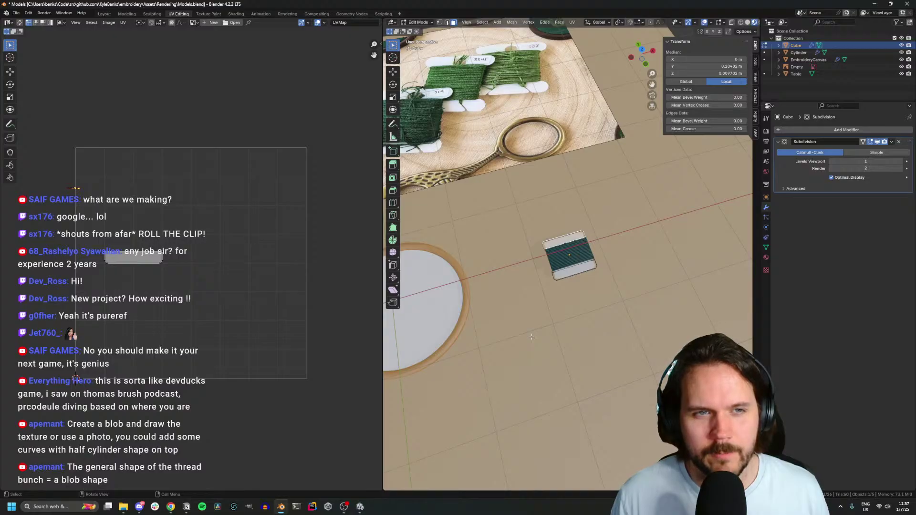
pyautogui.moveTo(531, 337); pyautogui.dragTo(574, 281, button='middle')
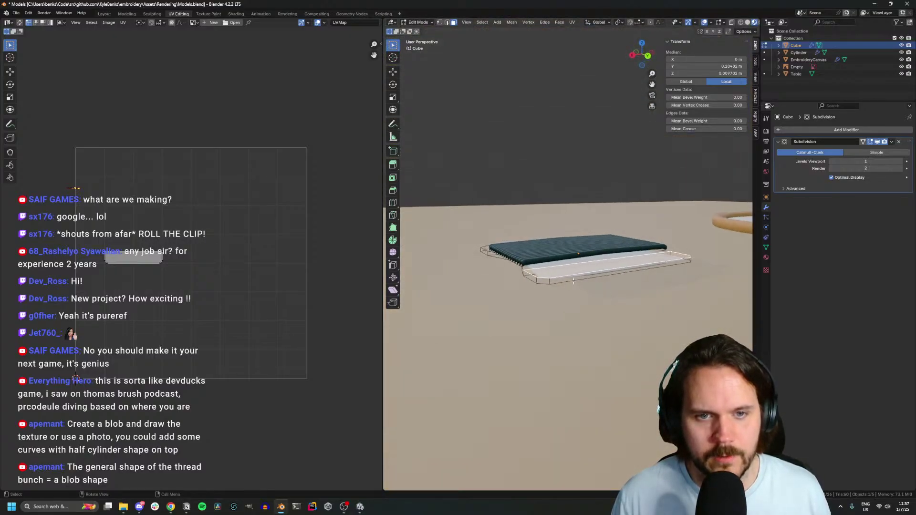
# Remove the Subdivision modifier from the slab
pyautogui.click(573, 281)
pyautogui.click(899, 142)
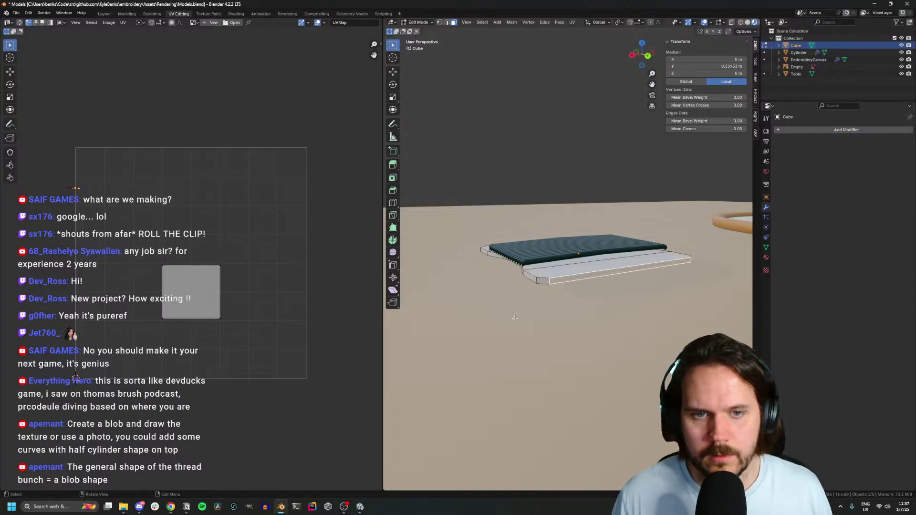
pyautogui.moveTo(514, 318); pyautogui.dragTo(625, 309, button='middle')
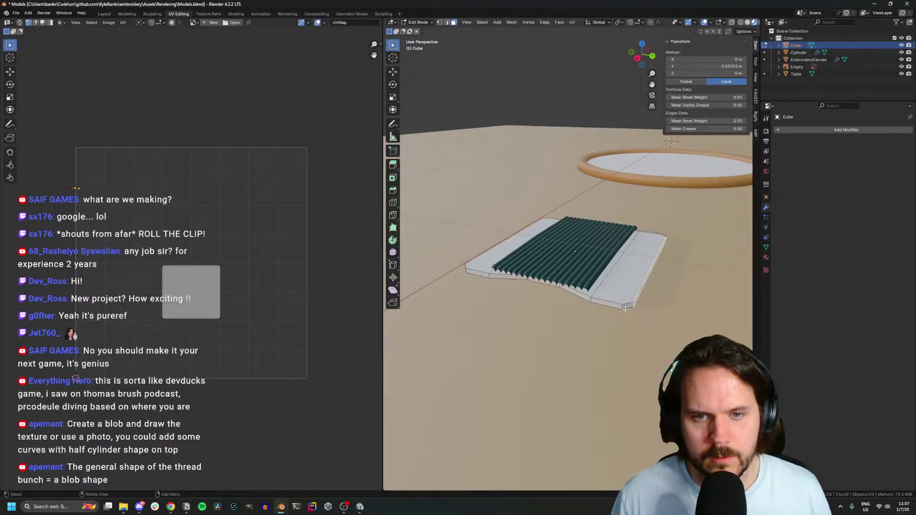
# Bevel the vertical edges of the card's four chamfered outer corners again to round them off
pyautogui.click(628, 307)
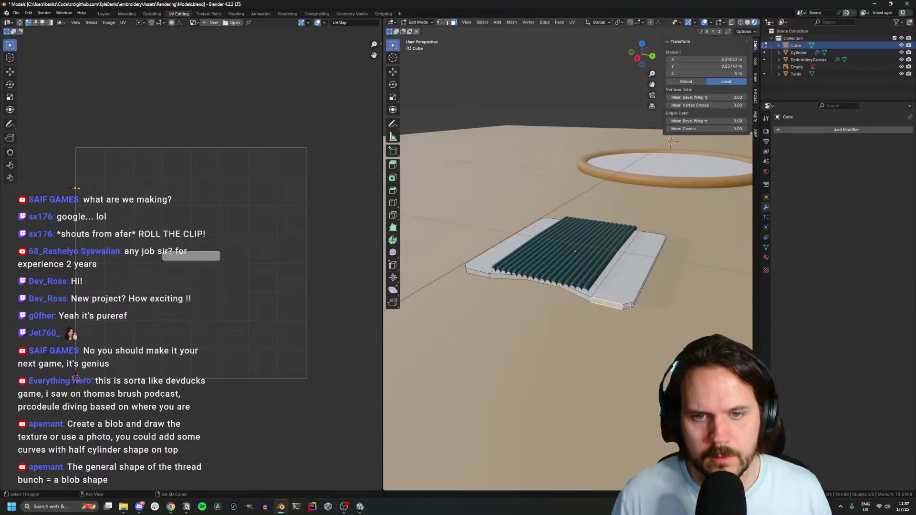
pyautogui.keyDown('shift'); pyautogui.click(630, 305); pyautogui.keyUp('shift')
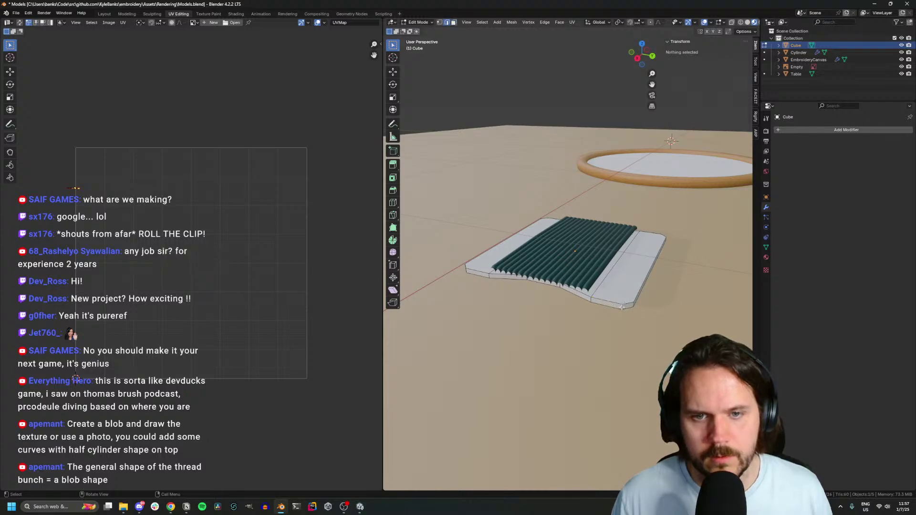
pyautogui.click(621, 307)
pyautogui.moveTo(622, 307)
pyautogui.mouseDown(button='middle')
pyautogui.moveTo(570, 324)
pyautogui.moveTo(648, 324)
pyautogui.moveTo(619, 323)
pyautogui.mouseUp(button='middle')
pyautogui.keyDown('shift'); pyautogui.click(637, 329); pyautogui.keyUp('shift')
pyautogui.keyDown('alt'); pyautogui.keyDown('shift'); pyautogui.click(637, 328); pyautogui.keyUp('shift'); pyautogui.keyUp('alt')
pyautogui.keyDown('shift'); pyautogui.click(648, 324); pyautogui.keyUp('shift')
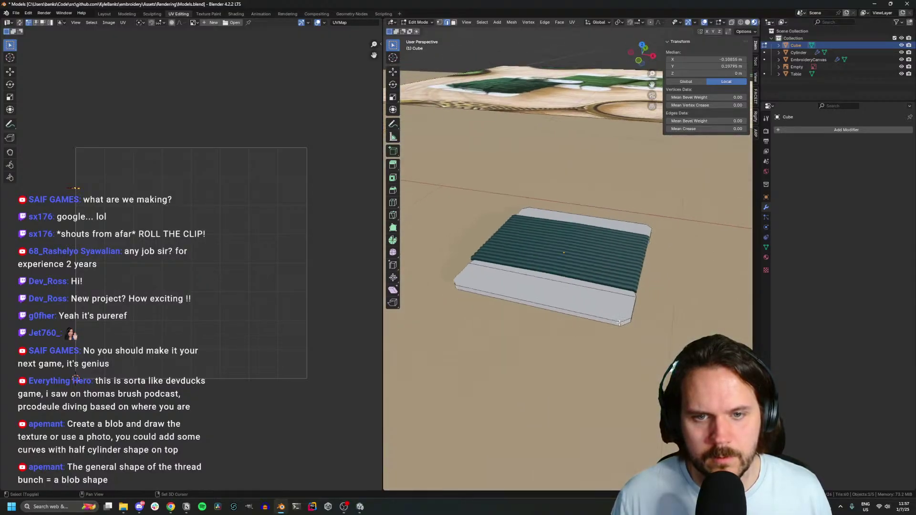
pyautogui.keyDown('shift'); pyautogui.click(620, 324); pyautogui.keyUp('shift')
pyautogui.hotkey('ctrl', 'b')
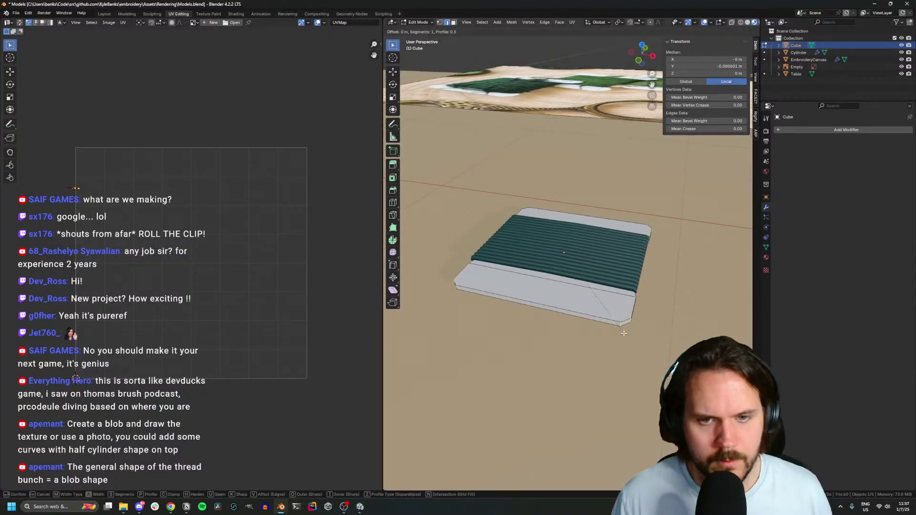
pyautogui.click(616, 336)
pyautogui.press('Tab')
pyautogui.moveTo(616, 335); pyautogui.dragTo(641, 373, button='middle')
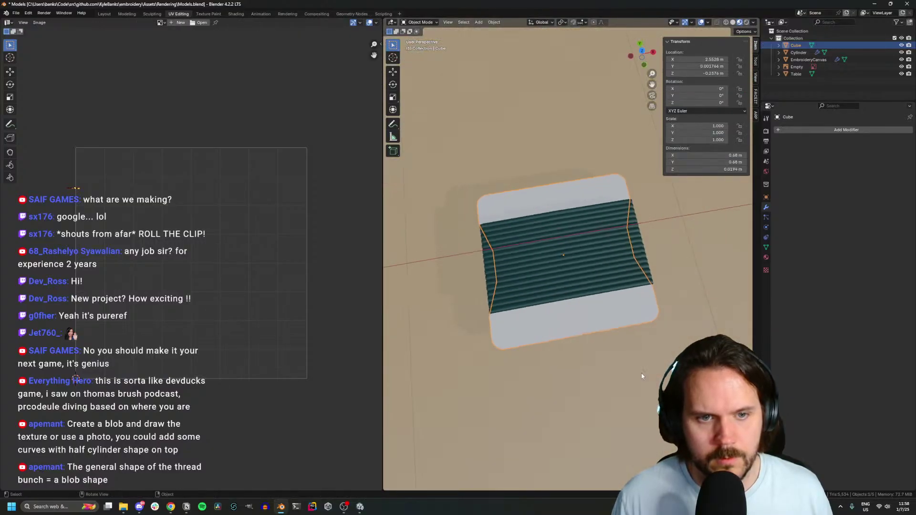
# Scale the whole thread strand mesh down to about 0.88 and move it so the strands sit centred between the card's ends
pyautogui.press('KP_7')
pyautogui.click(581, 288)
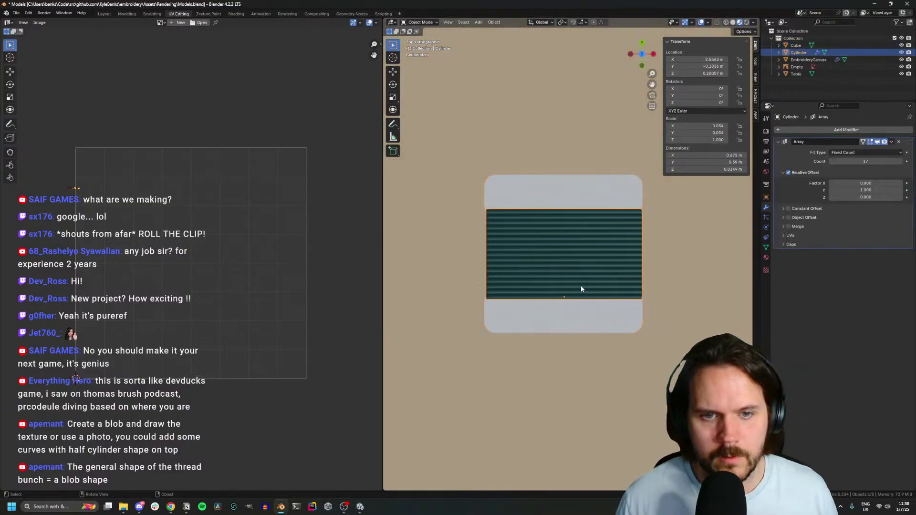
pyautogui.press('Tab')
pyautogui.press('a')
pyautogui.press('x')
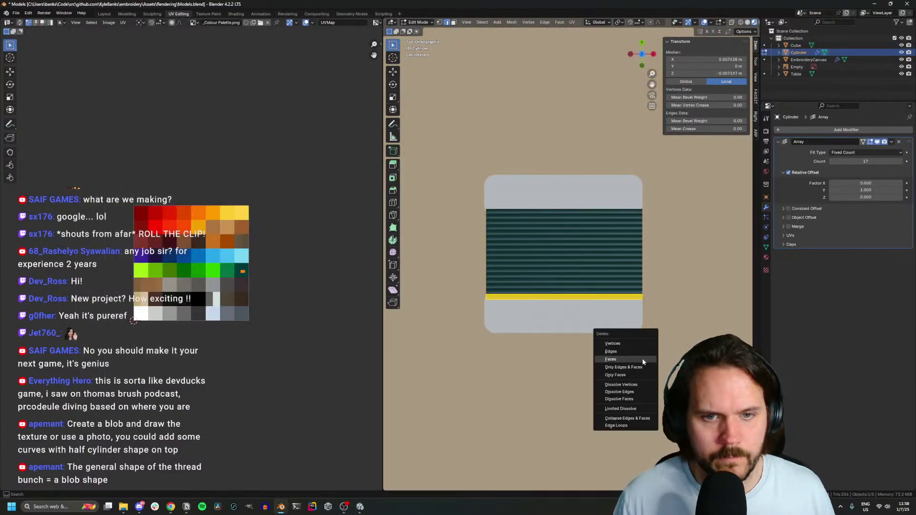
pyautogui.press('s')
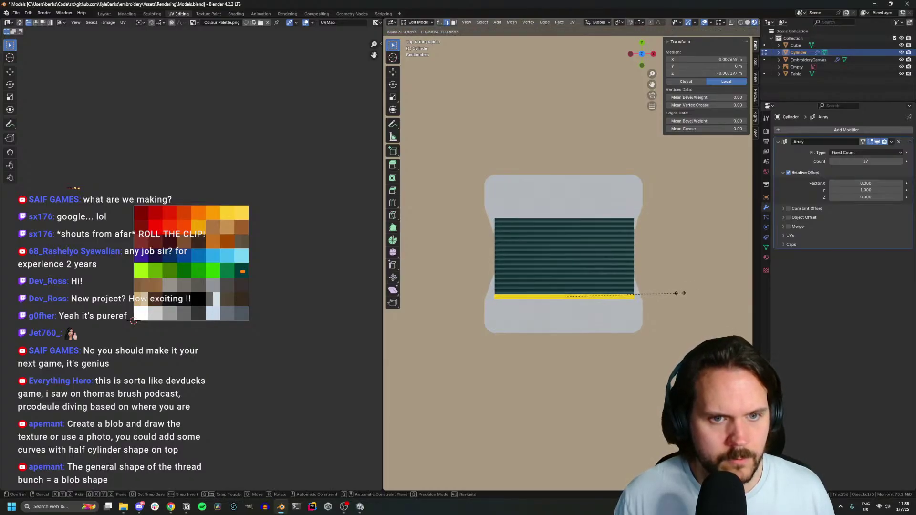
pyautogui.click(680, 294)
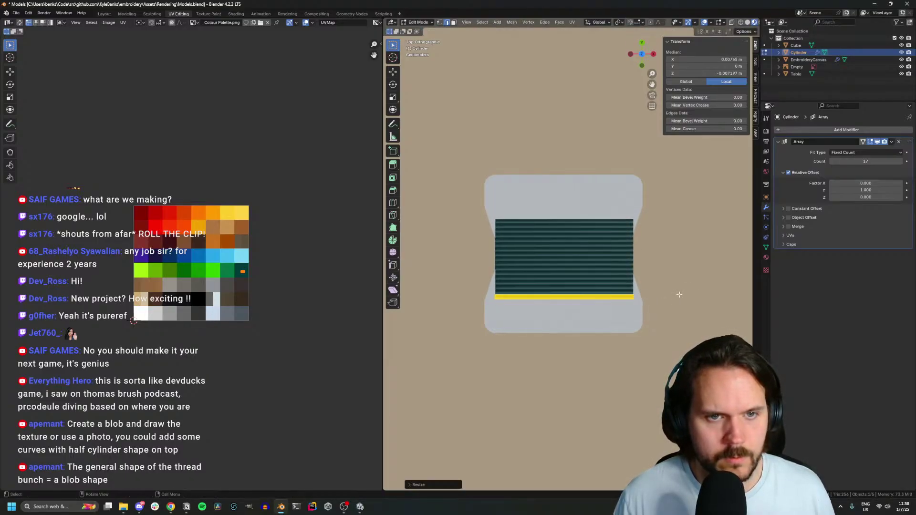
pyautogui.press('g')
pyautogui.click(678, 290)
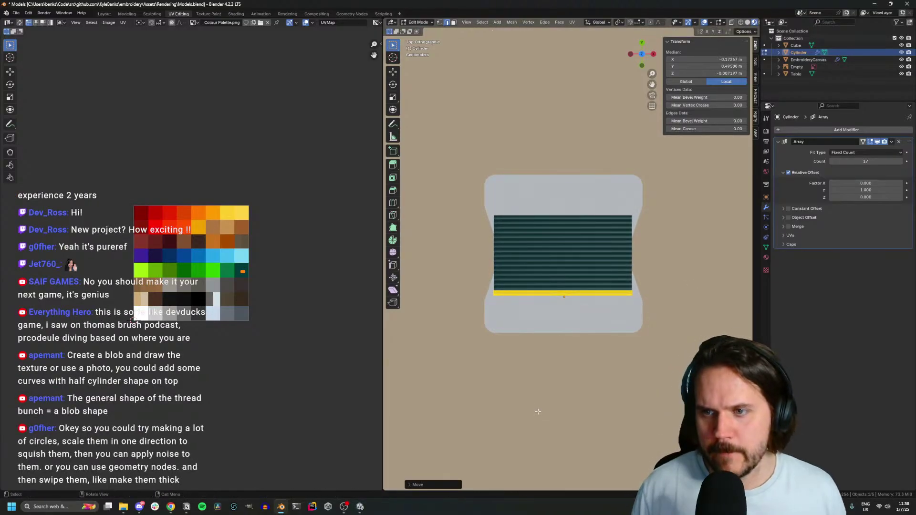
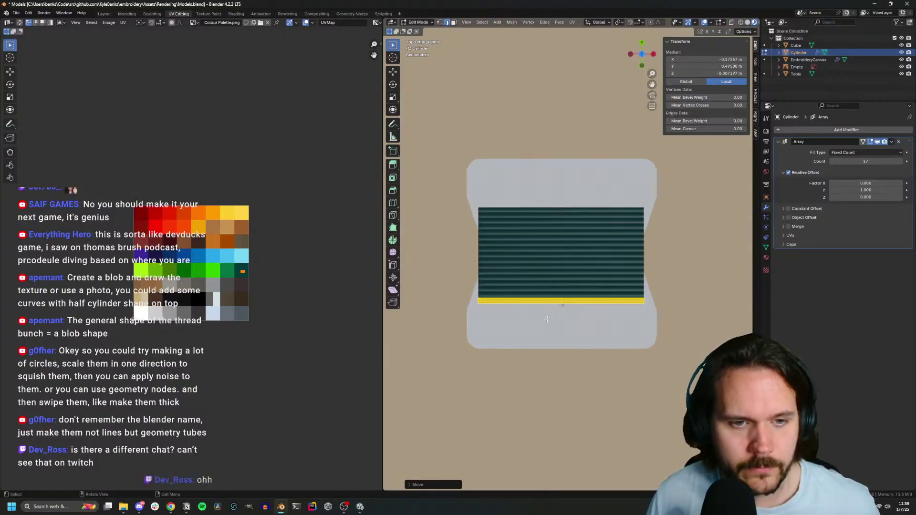
# Switch to editing the card and scale its two inner waist side faces along Y by about 2.09
pyautogui.moveTo(478, 357); pyautogui.dragTo(576, 333, button='middle')
pyautogui.hotkey('alt', 'q')
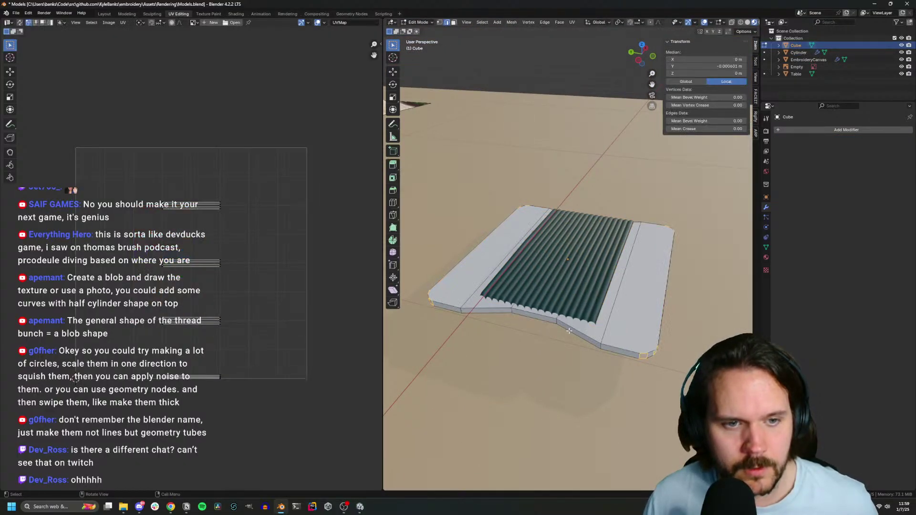
pyautogui.moveTo(557, 324); pyautogui.dragTo(525, 338, button='middle')
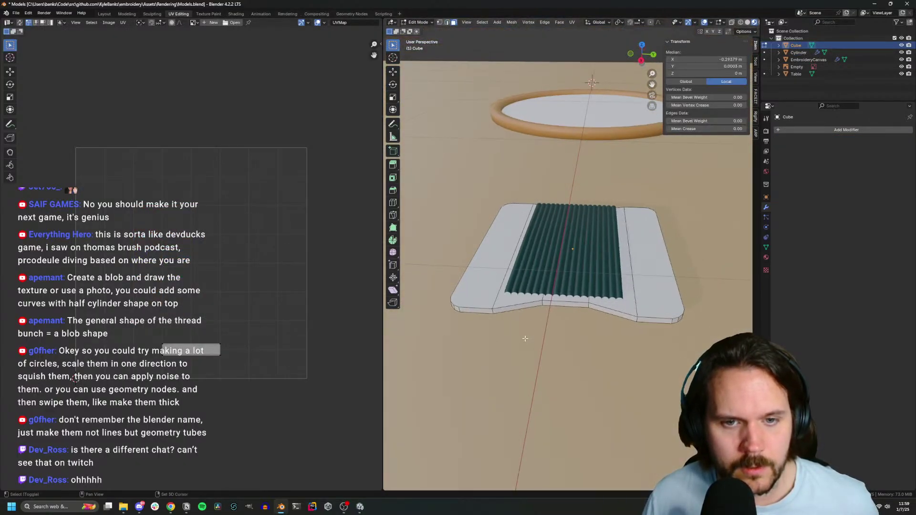
pyautogui.click(558, 304)
pyautogui.press('s')
pyautogui.press('y')
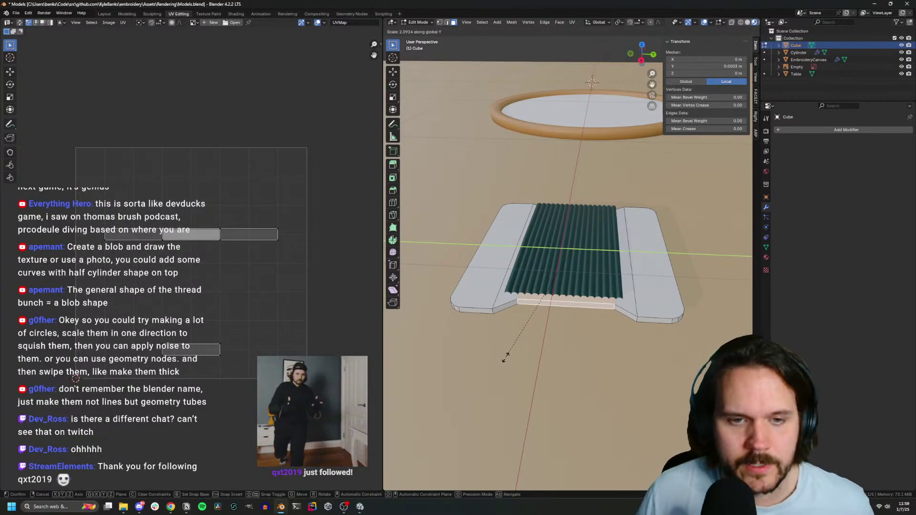
pyautogui.click(506, 358)
# Bevel the four vertical edges where the card's wide ends meet the sloped sides of the waist
pyautogui.press('2')
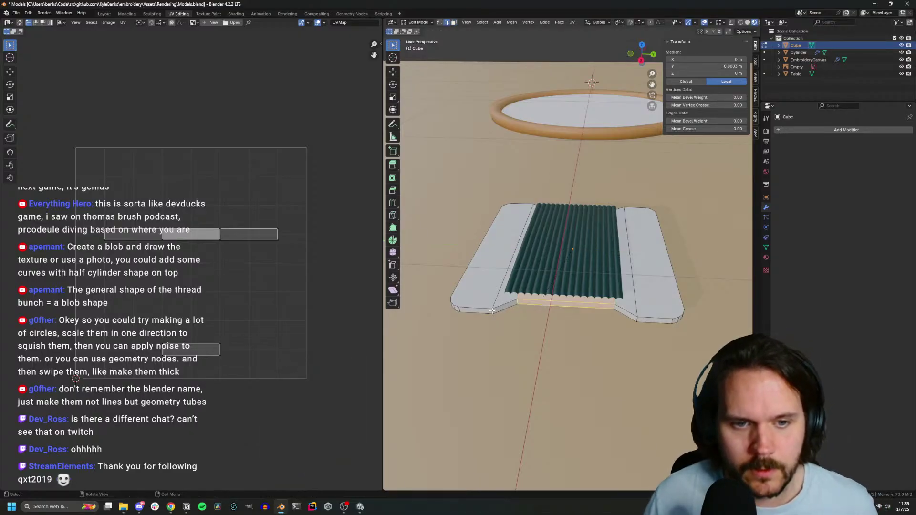
pyautogui.click(493, 312)
pyautogui.keyDown('shift'); pyautogui.click(638, 321); pyautogui.keyUp('shift')
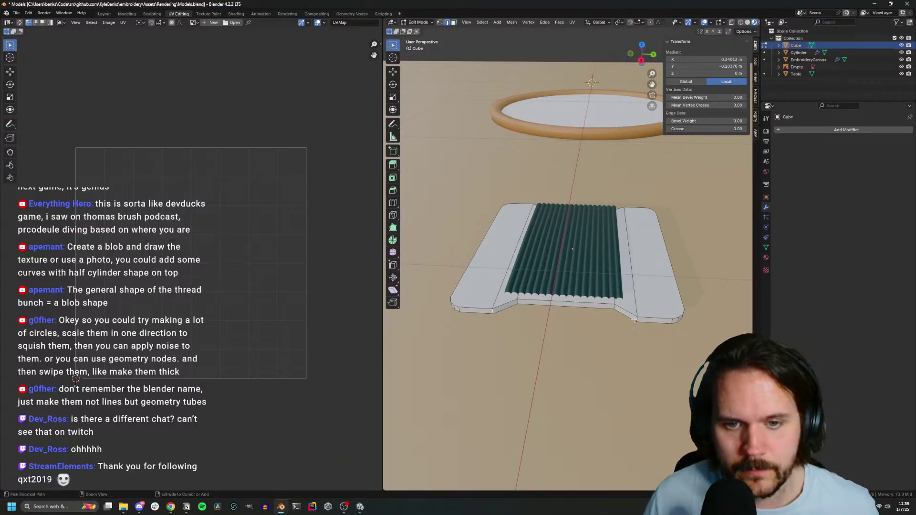
pyautogui.moveTo(637, 321); pyautogui.dragTo(429, 324, button='middle')
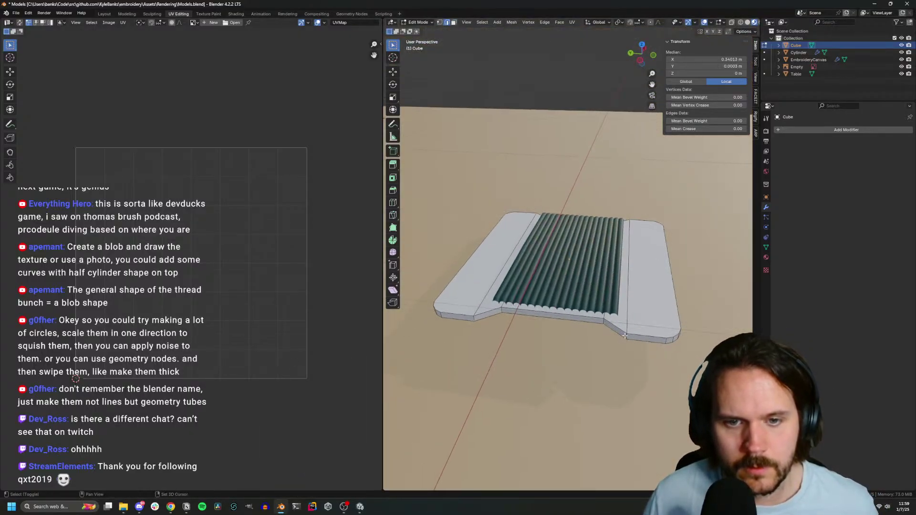
pyautogui.keyDown('shift'); pyautogui.click(527, 325); pyautogui.keyUp('shift')
pyautogui.keyDown('shift'); pyautogui.click(475, 319); pyautogui.keyUp('shift')
pyautogui.hotkey('ctrl', 'b')
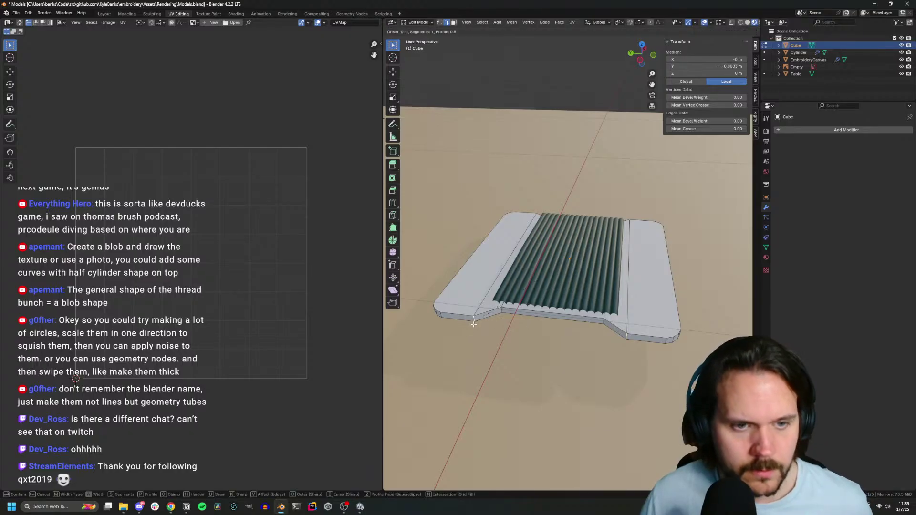
pyautogui.click(466, 336)
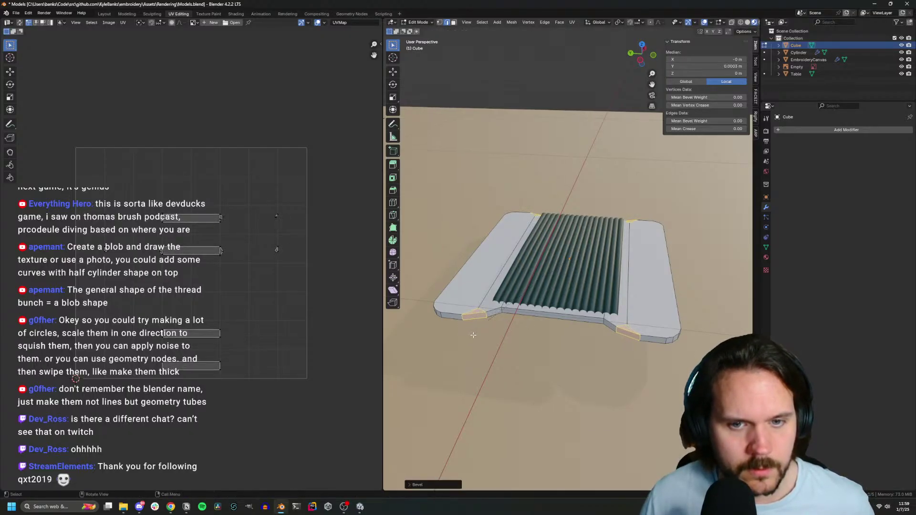
pyautogui.press('Tab')
pyautogui.moveTo(539, 330); pyautogui.dragTo(461, 373, button='middle')
pyautogui.press('KP_7')
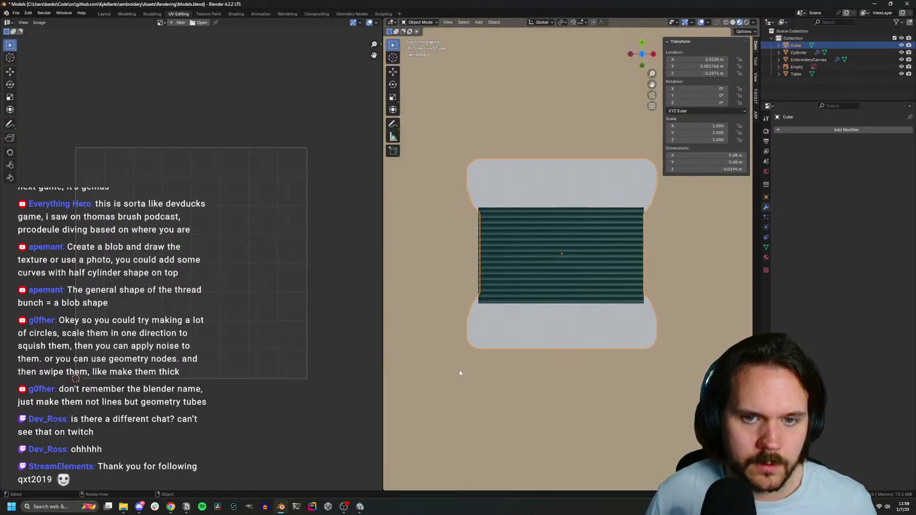
# Nudge the thread strands slightly along X to centre them on the card's waist and adjust their height
pyautogui.click(510, 304)
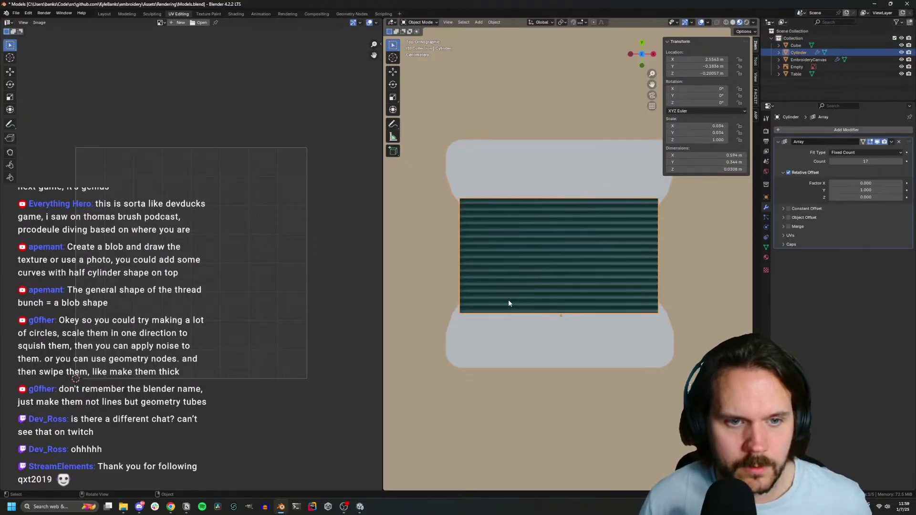
pyautogui.moveTo(509, 303); pyautogui.dragTo(575, 249, button='middle')
pyautogui.press('KP_7')
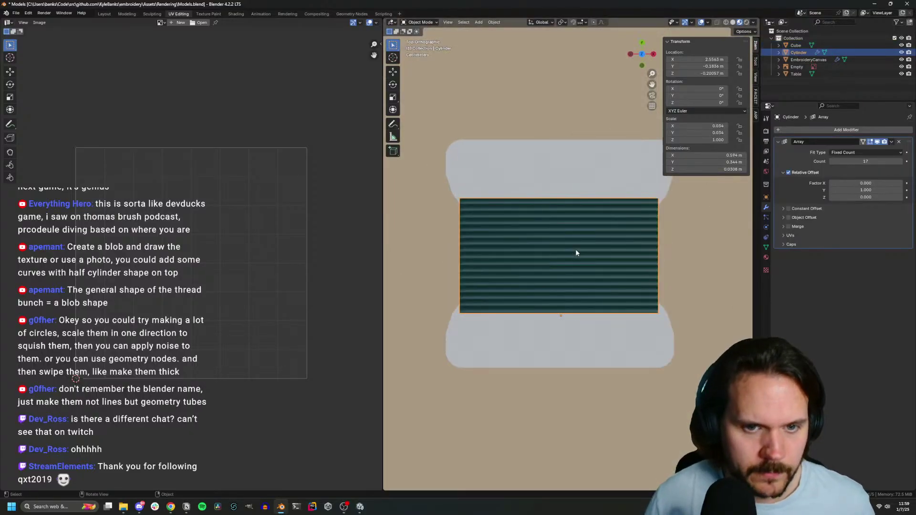
pyautogui.press('g')
pyautogui.press('x')
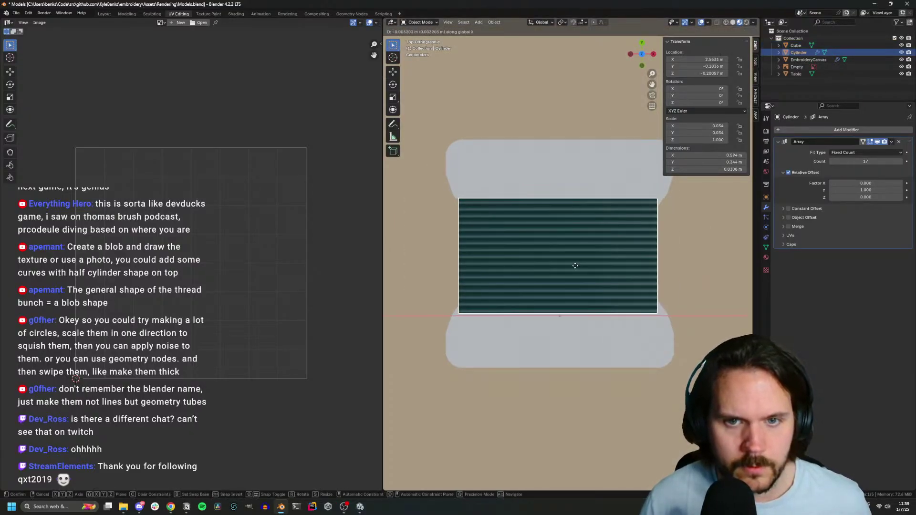
pyautogui.press('z')
pyautogui.moveTo(575, 266); pyautogui.dragTo(575, 306, button='middle')
pyautogui.click(624, 238)
# Save the Blender file
pyautogui.press('Tab')
pyautogui.scroll(-3, 575, 306)
pyautogui.hotkey('ctrl', 's')
pyautogui.press('Tab')
# Rename the white card object as Spool
pyautogui.click(574, 307)
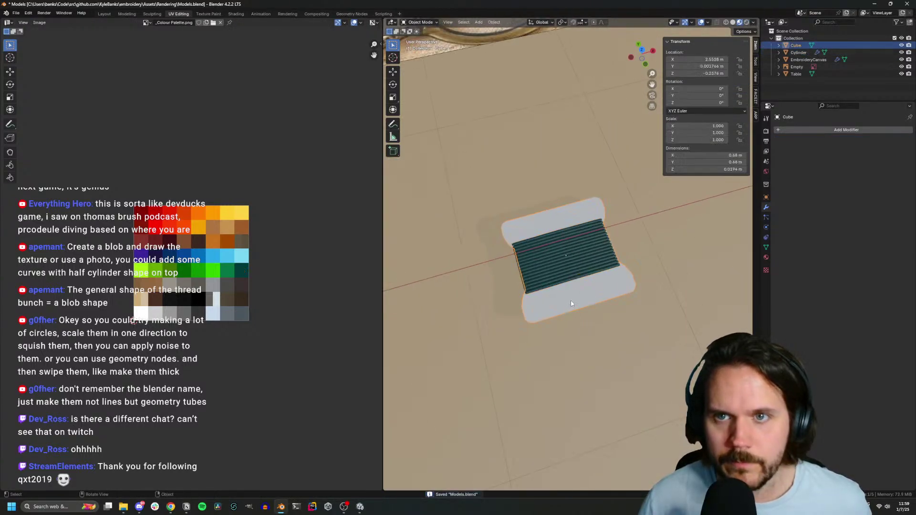
pyautogui.doubleClick(800, 46)
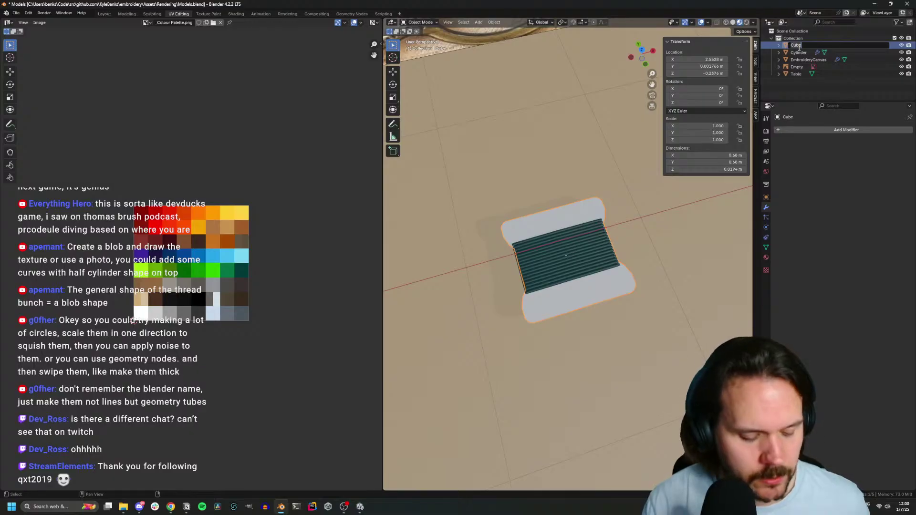
pyautogui.write('Spool')
pyautogui.press('Return')
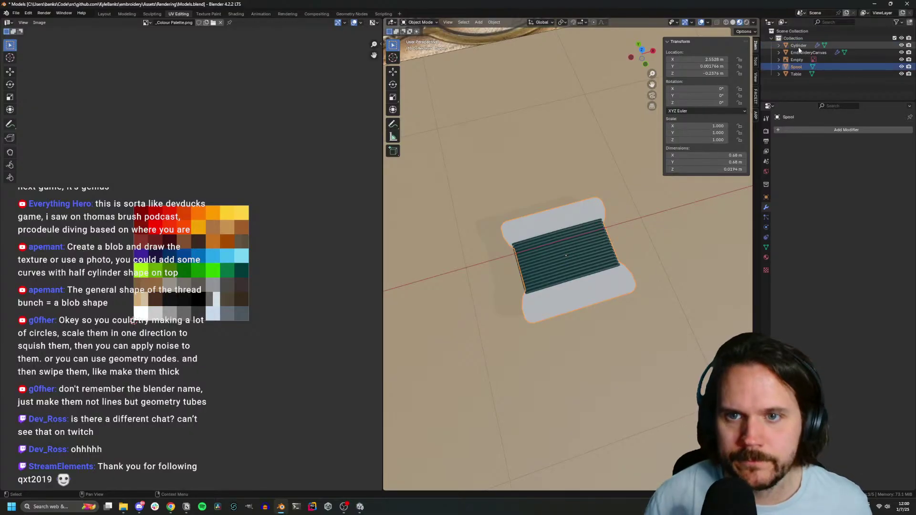
# Assign the existing _Main Material to the Spool object
pyautogui.click(766, 257)
pyautogui.click(779, 161)
pyautogui.click(794, 173)
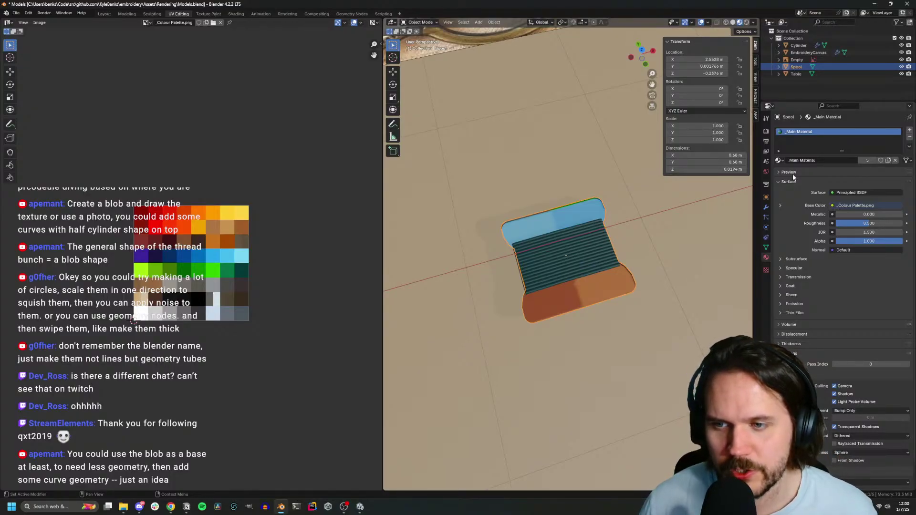
# Add a cube mesh to the scene
pyautogui.click(490, 328)
pyautogui.hotkey('shift', 'a')
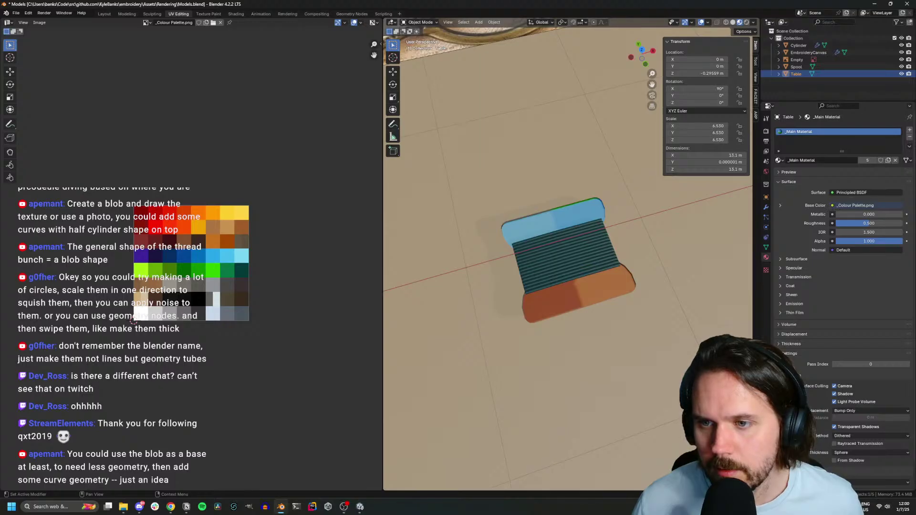
pyautogui.hotkey('shift', 'a')
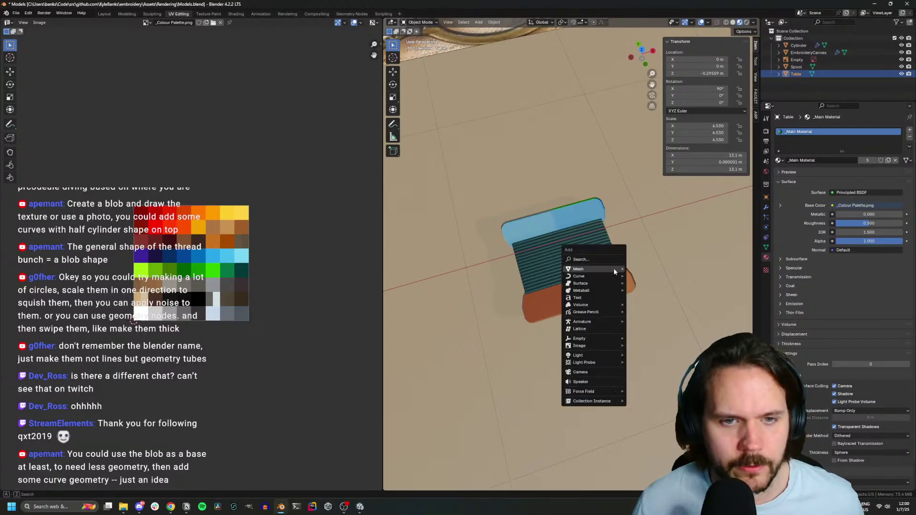
pyautogui.moveTo(614, 268)
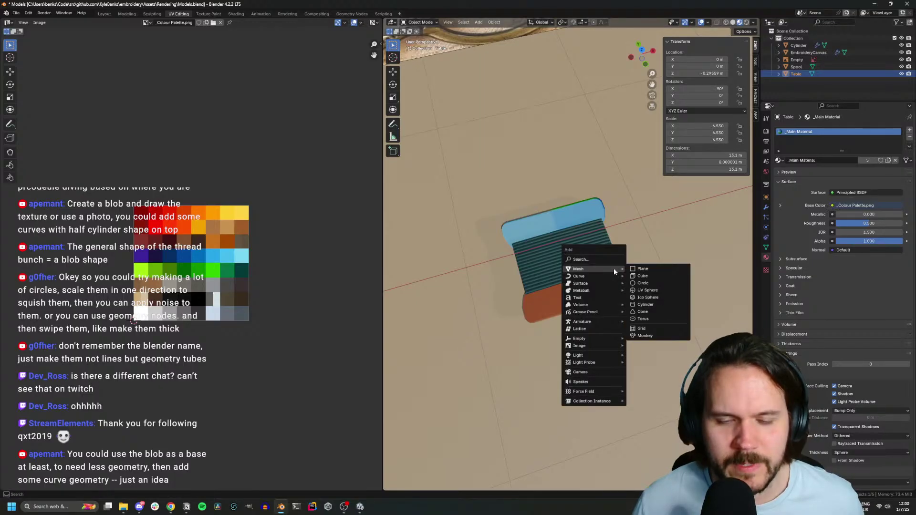
pyautogui.click(643, 276)
pyautogui.moveTo(572, 312); pyautogui.dragTo(559, 278, button='middle')
pyautogui.scroll(-7, 617, 259)
pyautogui.press('Tab')
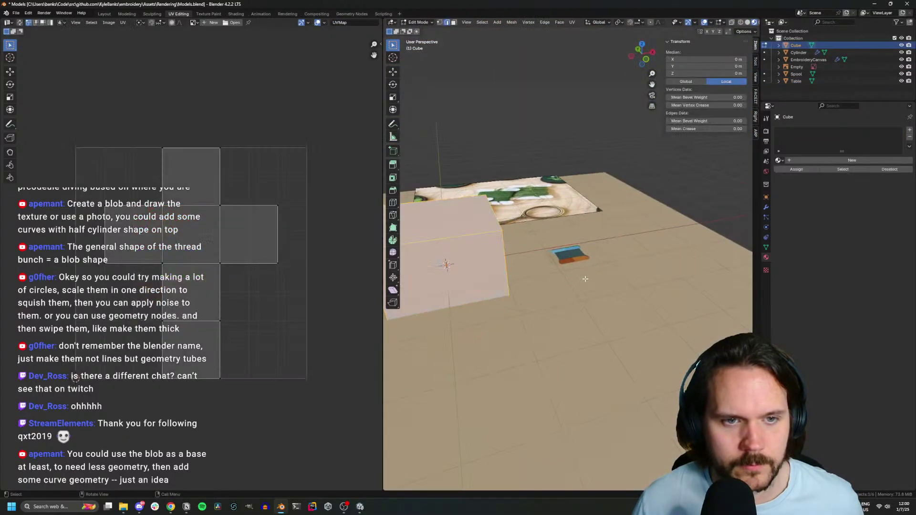
pyautogui.press('Tab')
# Move the cube about 2.59 m along X to the spool and scale it down to about 0.166
pyautogui.press('g')
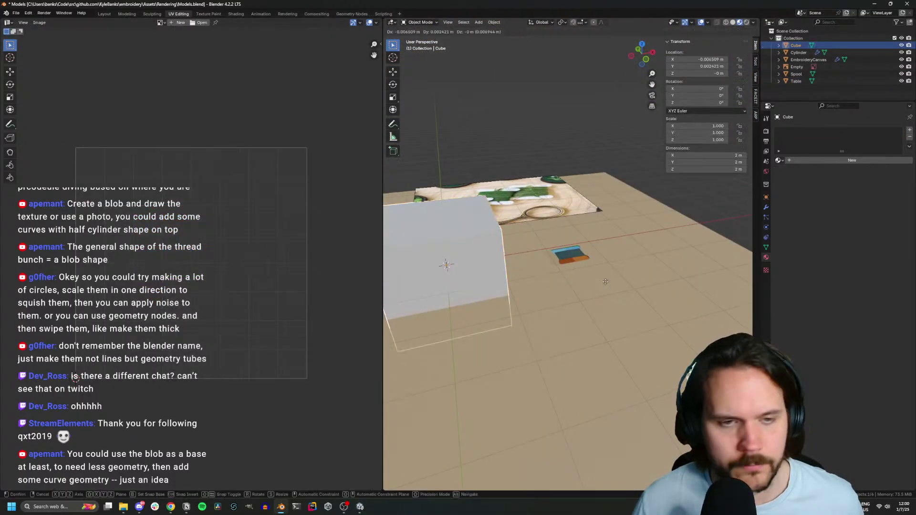
pyautogui.press('x')
pyautogui.click(710, 271)
pyautogui.press('s')
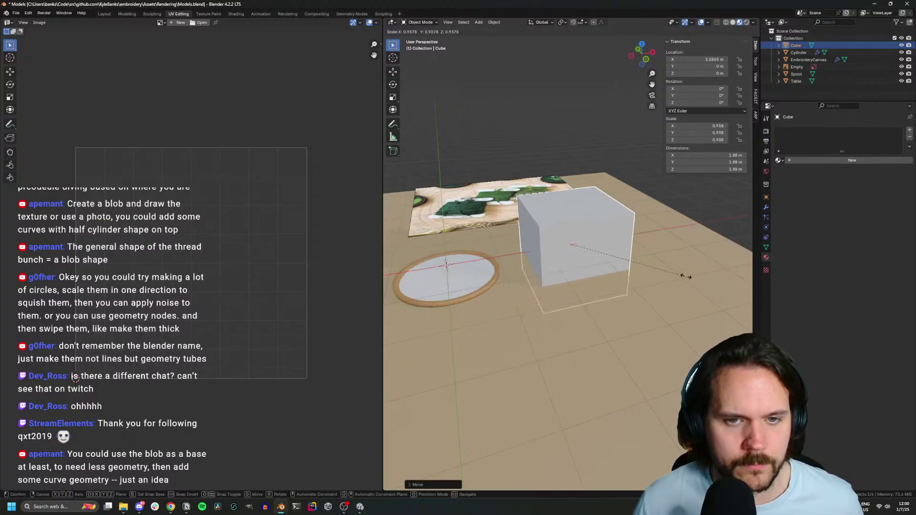
pyautogui.click(587, 240)
# Lower the small cube along Z to about -0.29 m, onto the spool, and view it from above
pyautogui.press('g')
pyautogui.press('z')
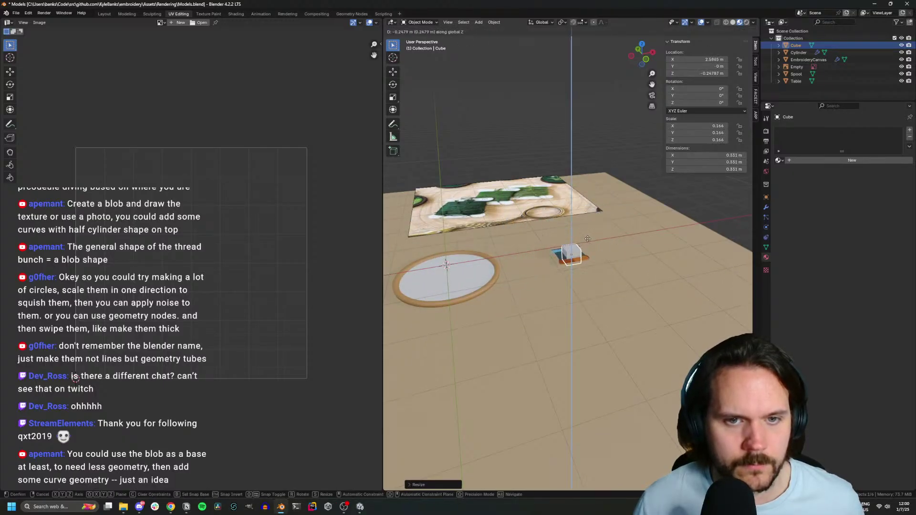
pyautogui.click(587, 241)
pyautogui.press('KP_7')
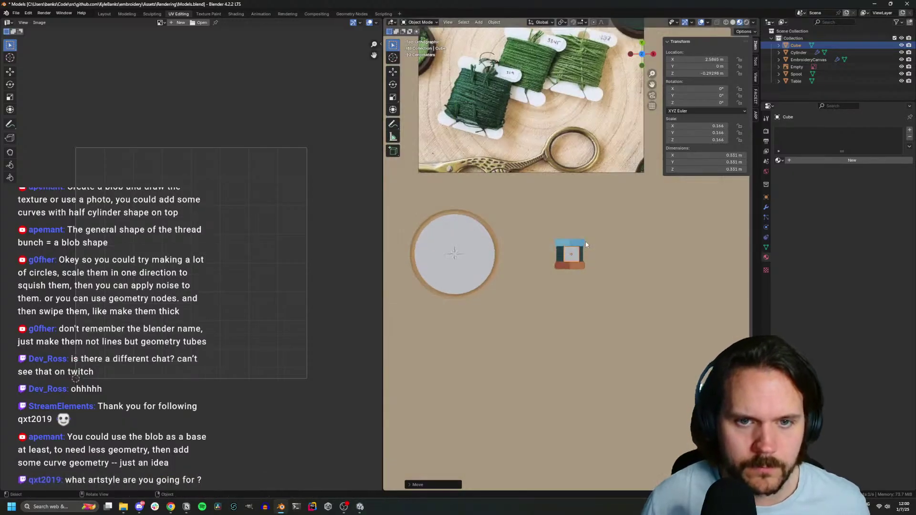
# Move the small cube along X to about 2.56 m so it sits over the spool's middle
pyautogui.press('KP_Decimal')
pyautogui.press('g')
pyautogui.press('x')
pyautogui.click(566, 244)
pyautogui.scroll(-4, 565, 244)
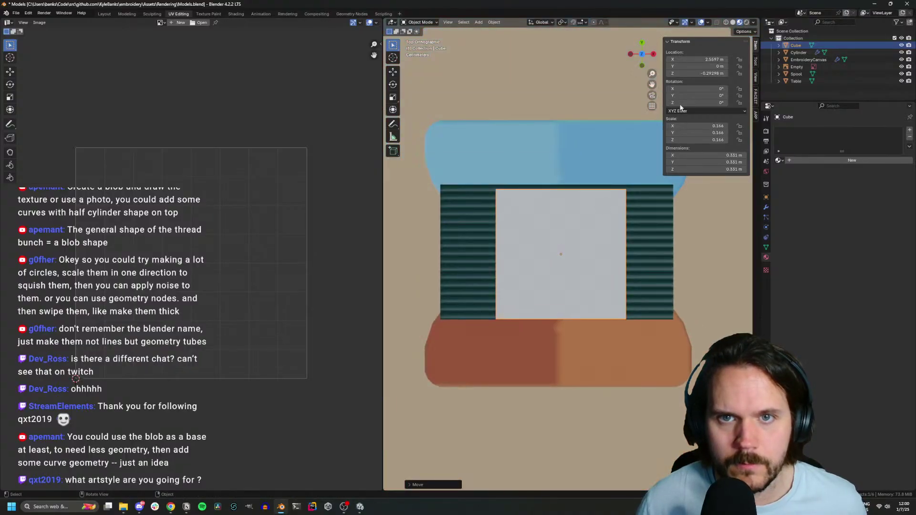
# Try to copy the cube's location values to the Spool object
pyautogui.click(576, 244)
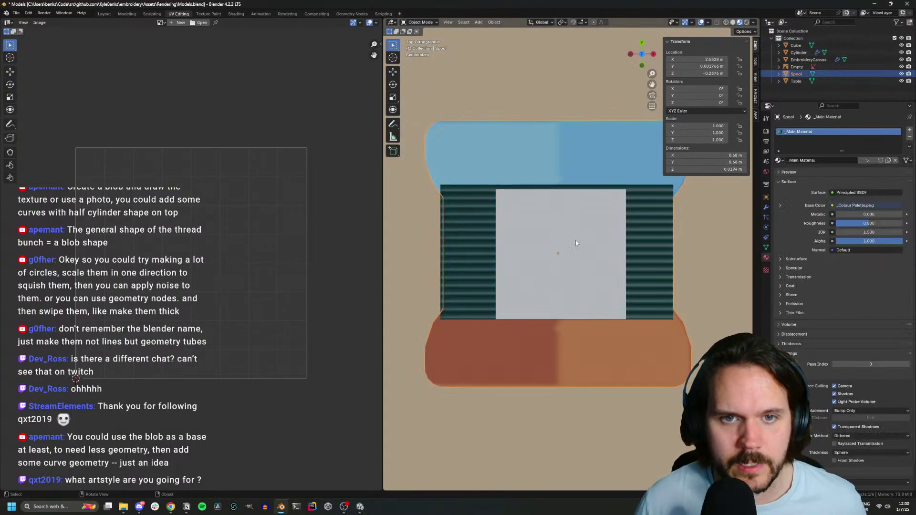
pyautogui.click(572, 241)
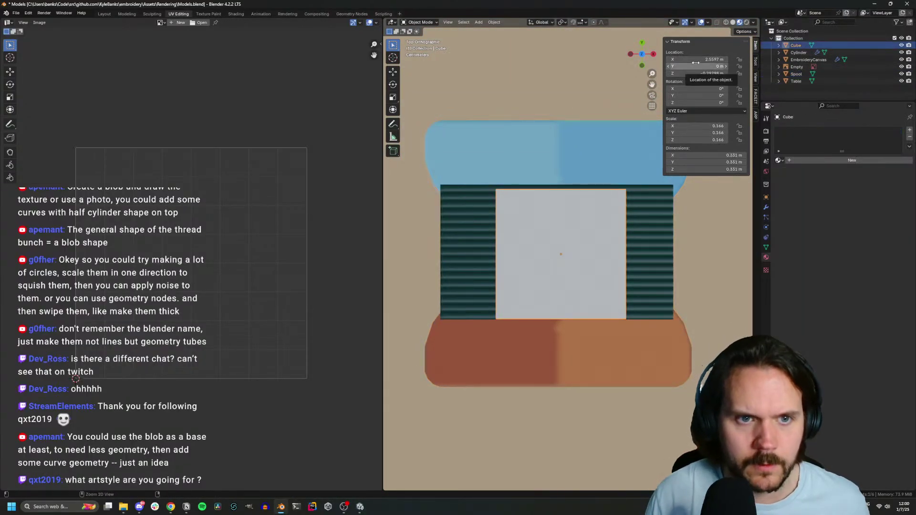
pyautogui.keyDown('shift'); pyautogui.click(575, 196); pyautogui.keyUp('shift')
pyautogui.keyDown('shift'); pyautogui.click(574, 196); pyautogui.keyUp('shift')
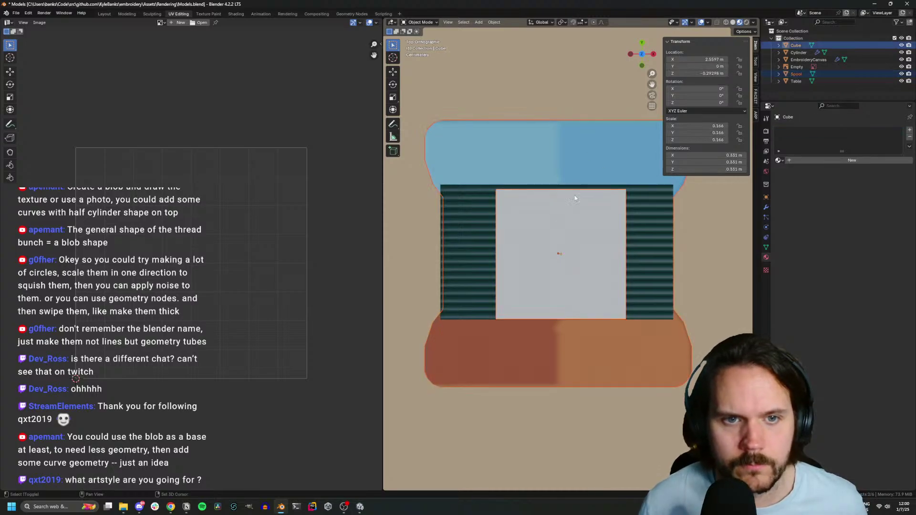
pyautogui.rightClick(699, 61)
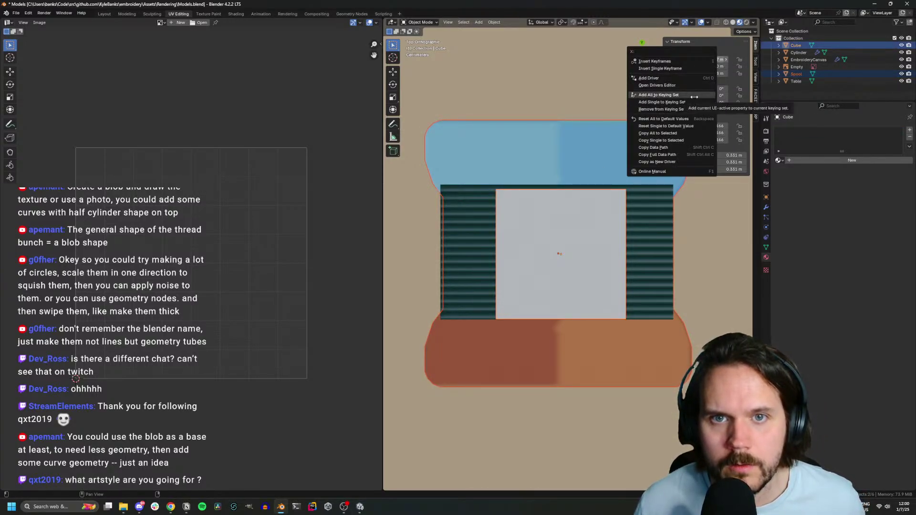
pyautogui.click(695, 134)
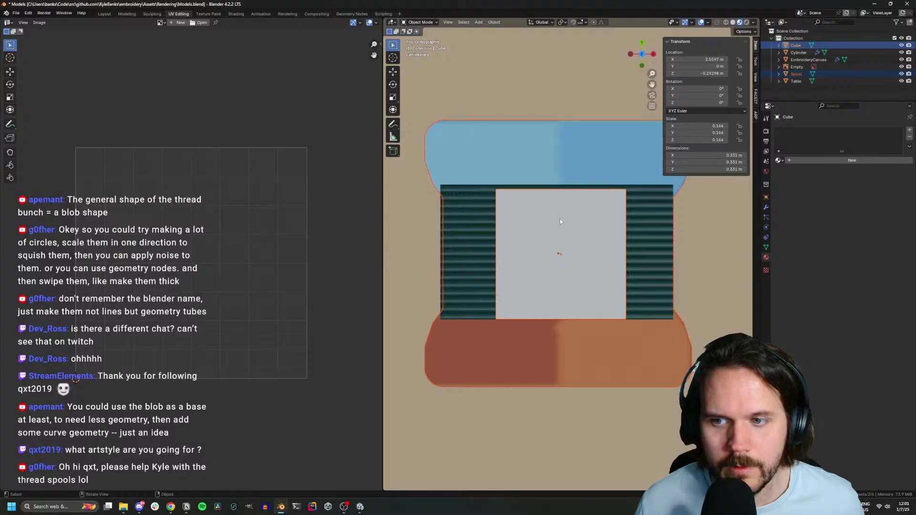
pyautogui.scroll(-10, 546, 218)
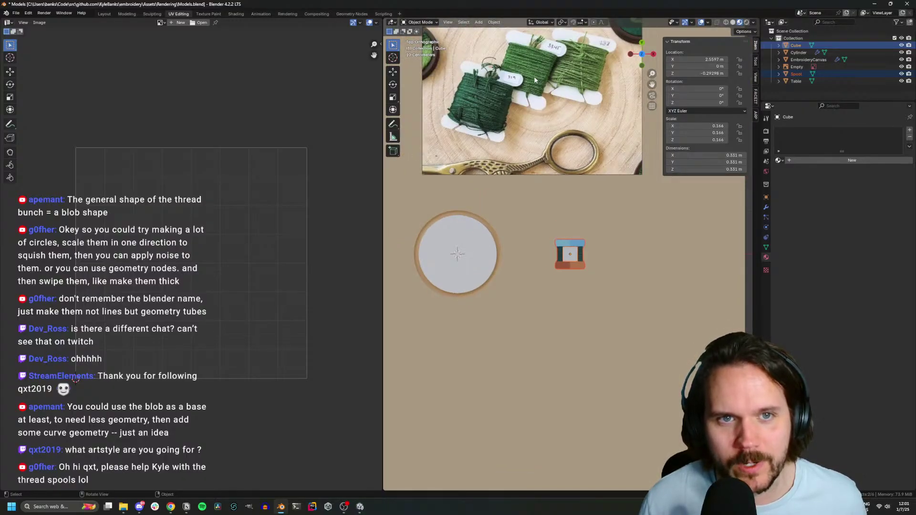
pyautogui.press('KP_Decimal')
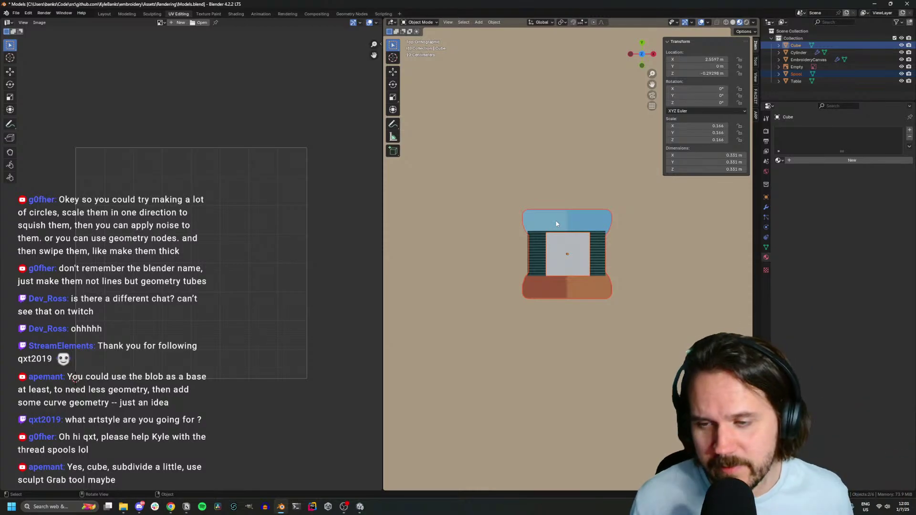
pyautogui.scroll(5, 597, 247)
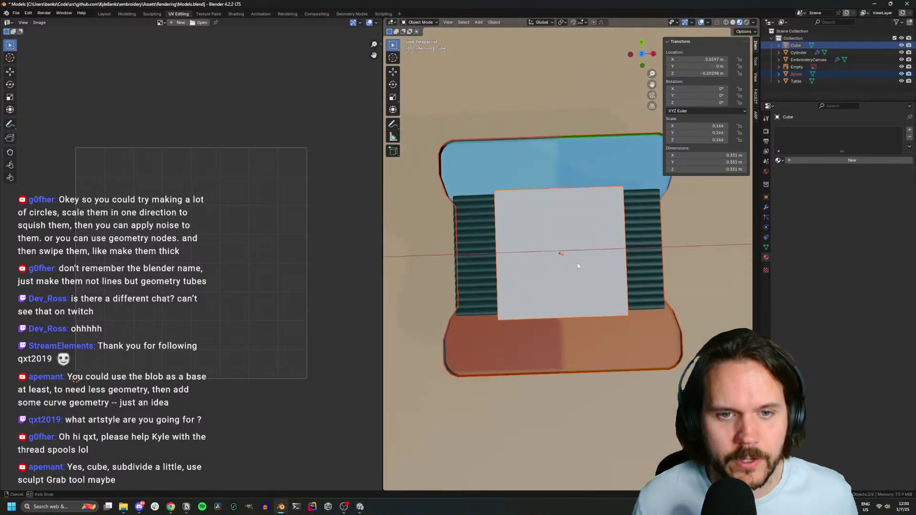
pyautogui.moveTo(597, 248)
pyautogui.mouseDown(button='middle')
pyautogui.moveTo(612, 246)
pyautogui.moveTo(593, 329)
pyautogui.moveTo(561, 268)
pyautogui.moveTo(595, 245)
pyautogui.mouseUp(button='middle')
pyautogui.rightClick(462, 300)
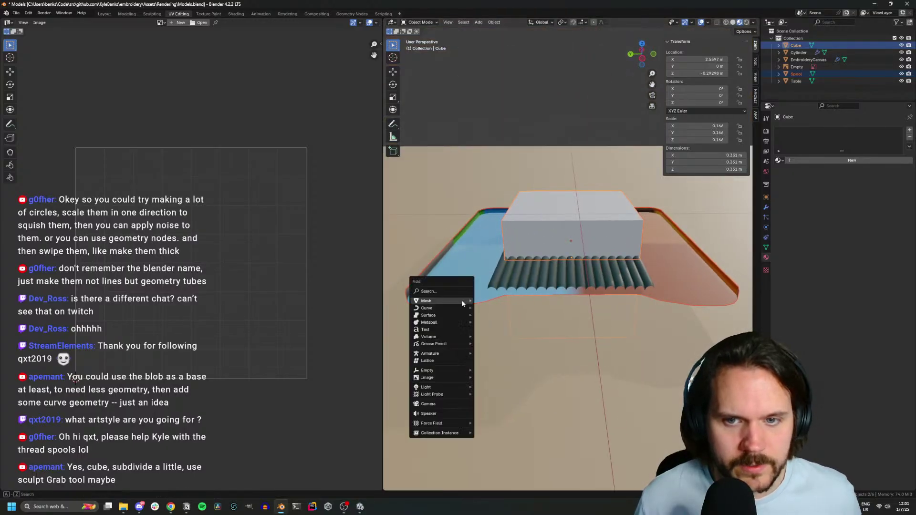
pyautogui.press('Escape')
pyautogui.press('n')
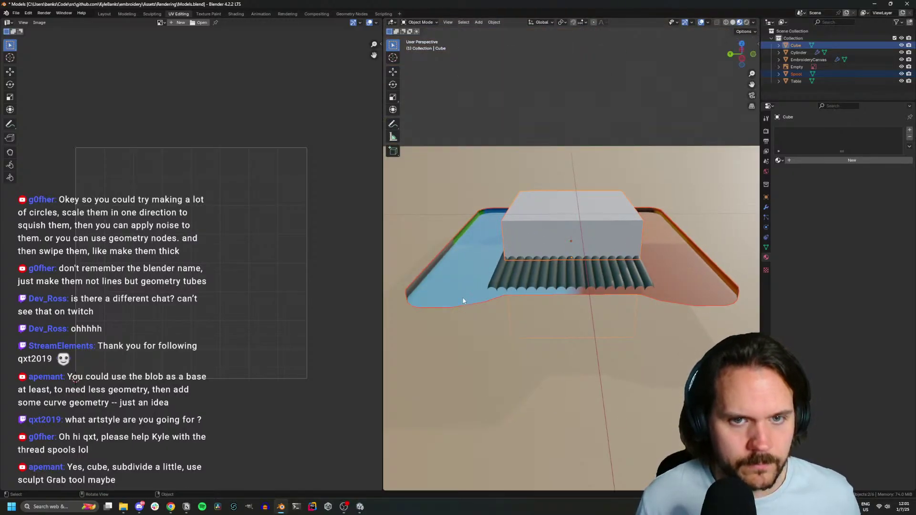
# Recalculate the normals of the entire Spool mesh to face outside
pyautogui.click(449, 288)
pyautogui.press('n')
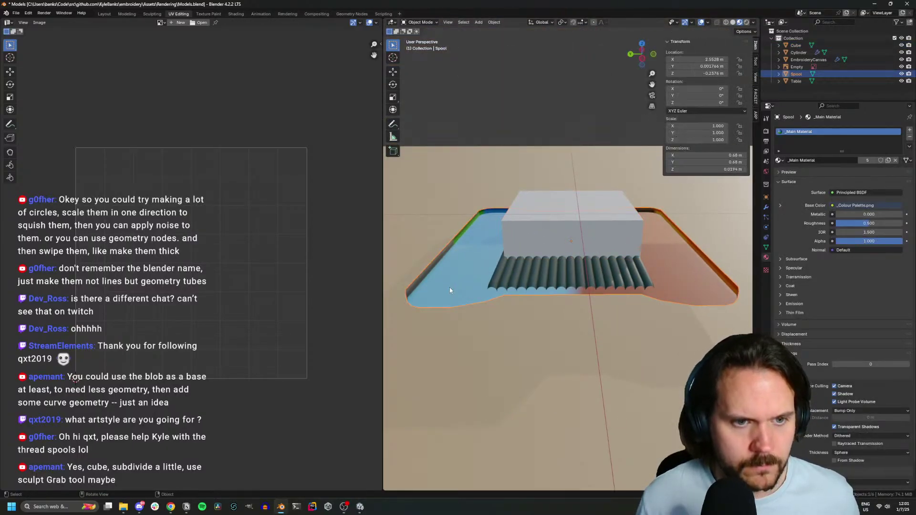
pyautogui.press('Tab')
pyautogui.press('a')
pyautogui.hotkey('shift', 'n')
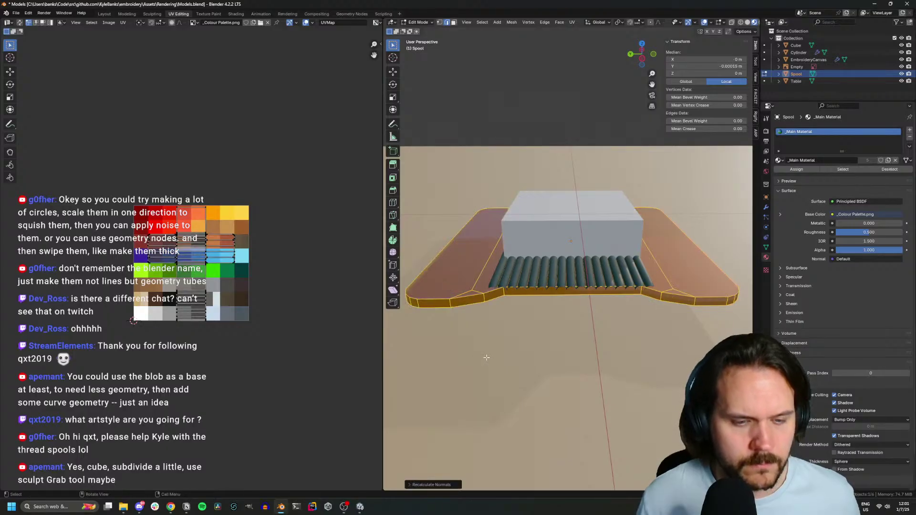
pyautogui.press('Tab')
pyautogui.moveTo(524, 318); pyautogui.dragTo(588, 312, button='middle')
# Copy all the cube's location values to the Spool object so their origins match
pyautogui.click(612, 260)
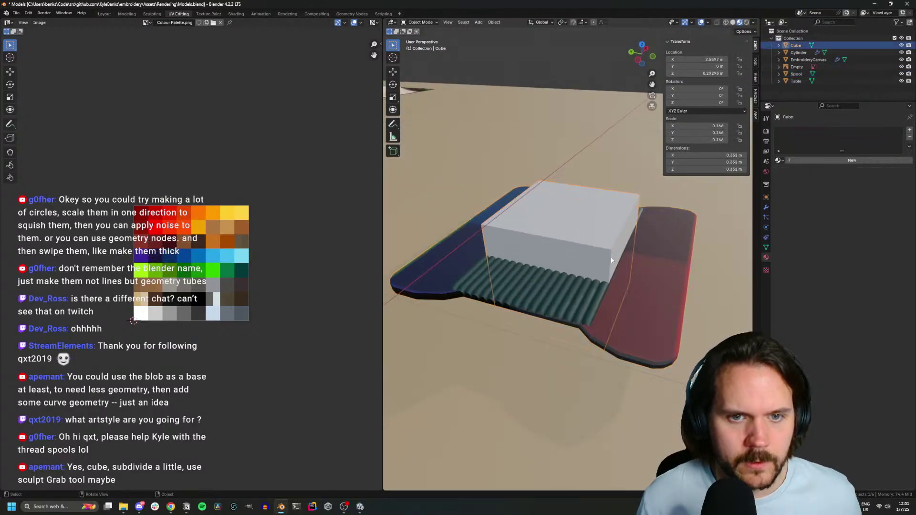
pyautogui.click(651, 290)
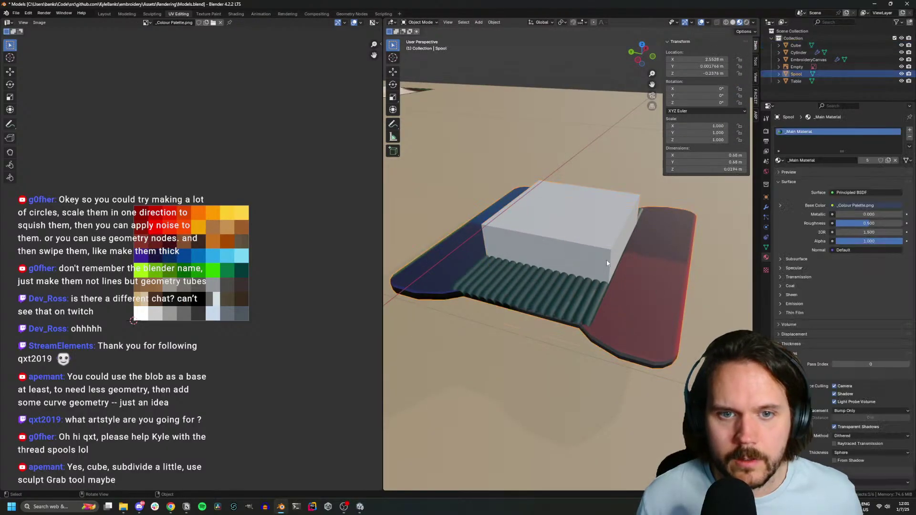
pyautogui.keyDown('shift'); pyautogui.click(586, 235); pyautogui.keyUp('shift')
pyautogui.rightClick(706, 61)
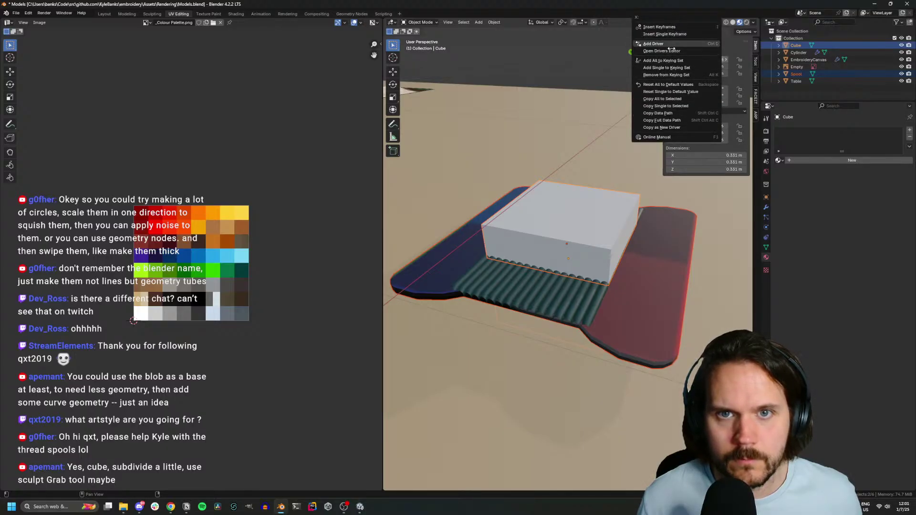
pyautogui.click(664, 98)
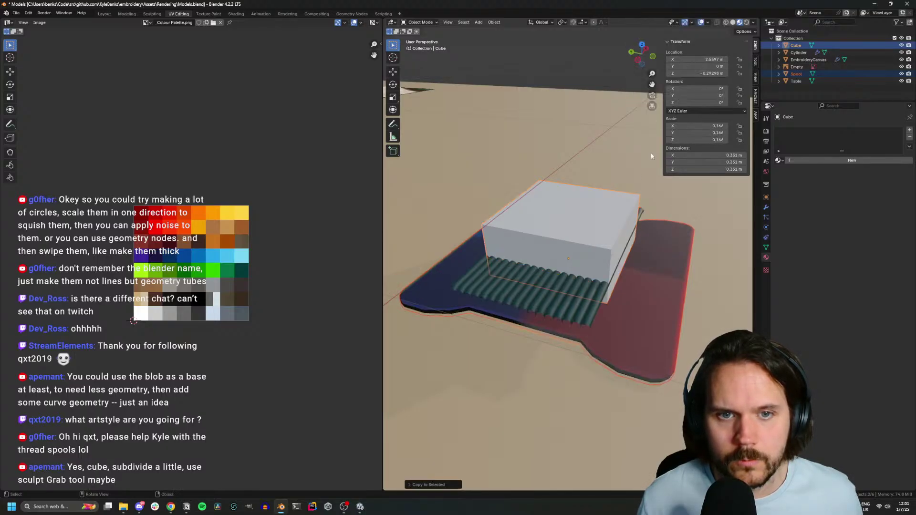
# Parent the cube to the Spool object using the Object option
pyautogui.click(594, 226)
pyautogui.moveTo(620, 277); pyautogui.dragTo(561, 212, button='middle')
pyautogui.click(797, 53)
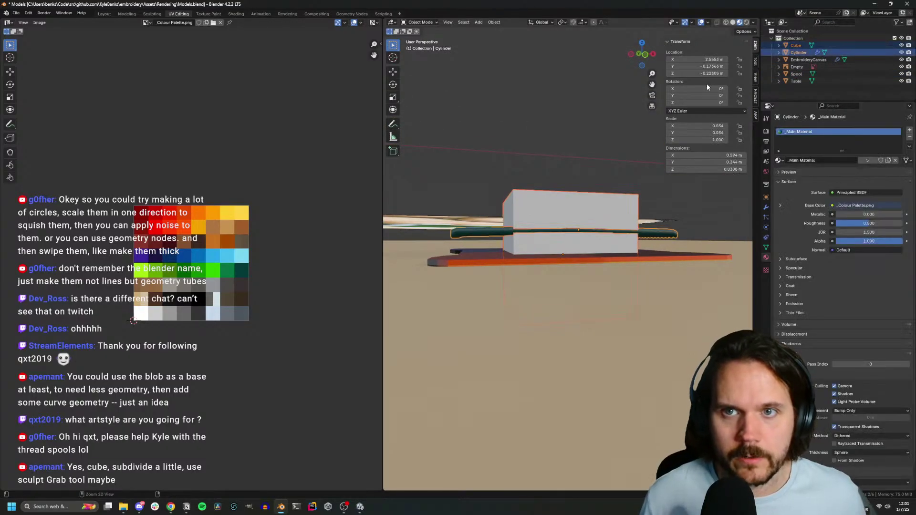
pyautogui.click(796, 48)
pyautogui.keyDown('ctrl'); pyautogui.click(796, 74); pyautogui.keyUp('ctrl')
pyautogui.hotkey('ctrl', 'p')
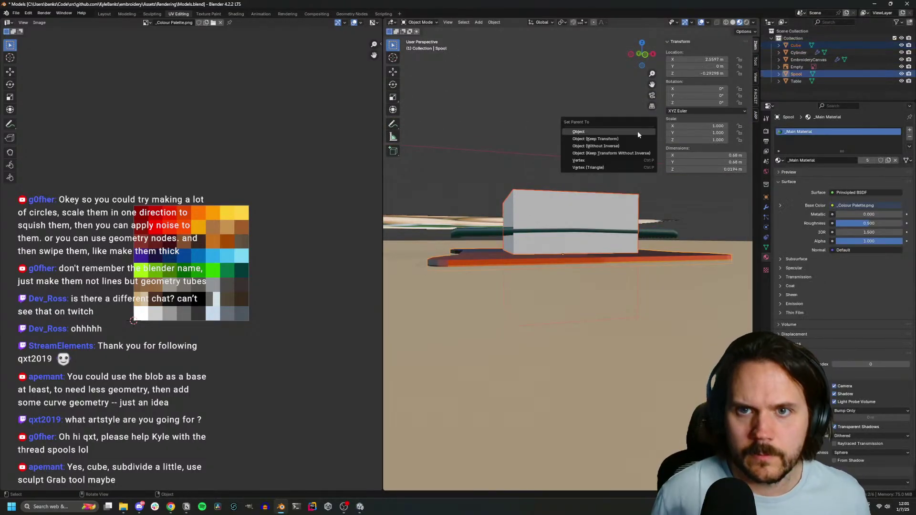
pyautogui.click(638, 131)
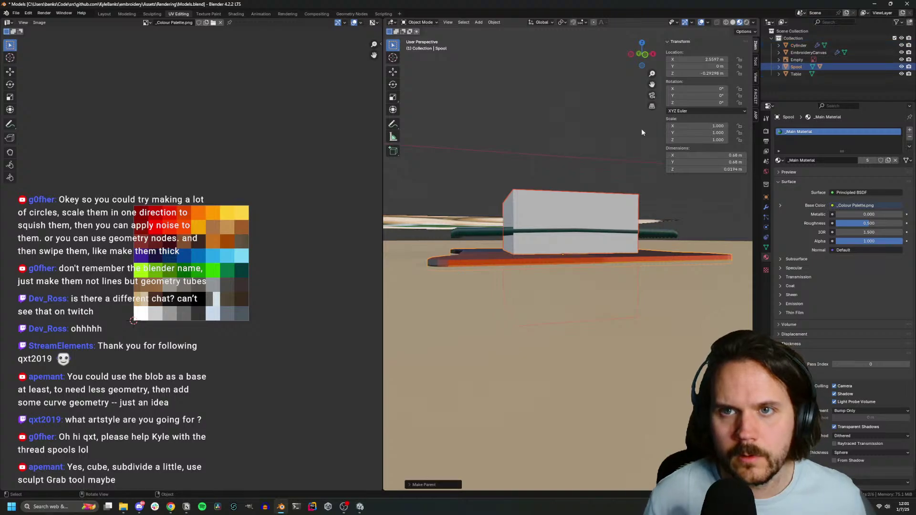
# Rename the parented cube Thread and hide the Cylinder object in the viewport
pyautogui.click(780, 67)
pyautogui.doubleClick(798, 81)
pyautogui.write('Threa')
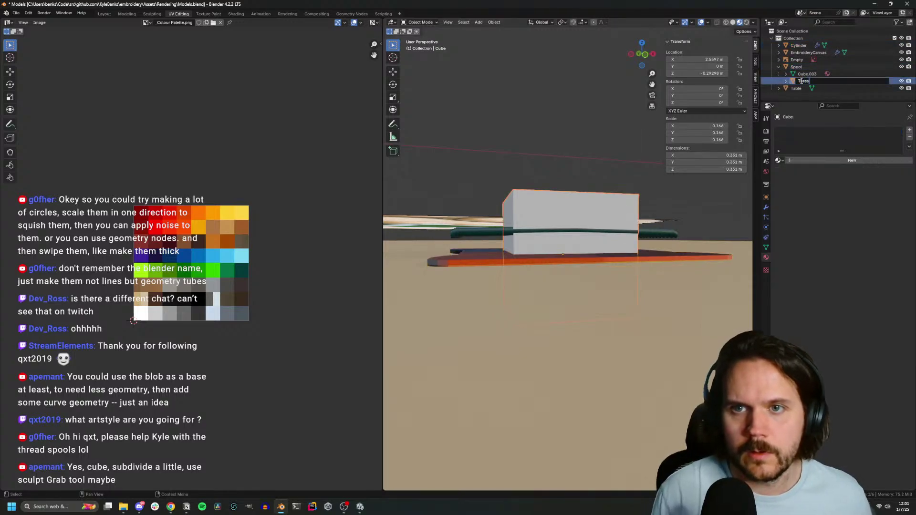
pyautogui.write('d')
pyautogui.press('Return')
pyautogui.click(493, 241)
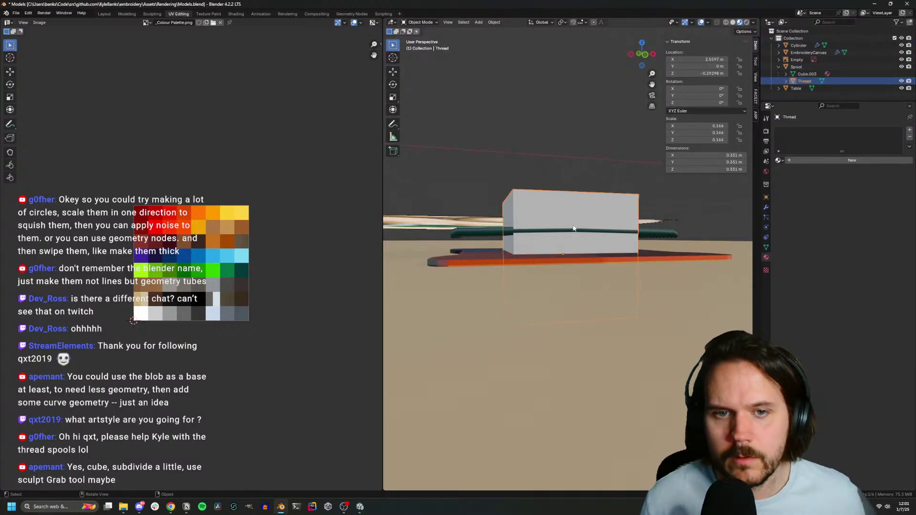
pyautogui.click(901, 45)
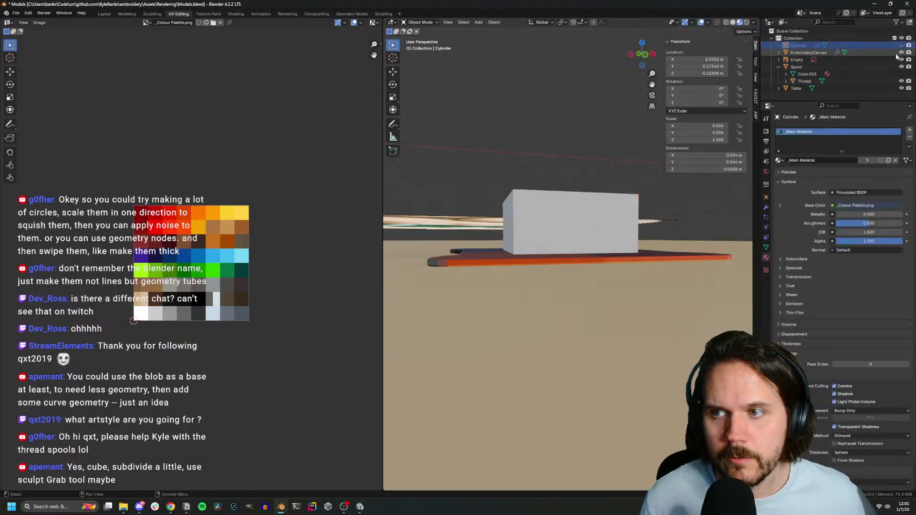
pyautogui.moveTo(634, 158); pyautogui.dragTo(640, 242, button='middle')
# Add a Subdivision modifier with viewport level 3 to the Thread cube and shade it smooth
pyautogui.click(597, 269)
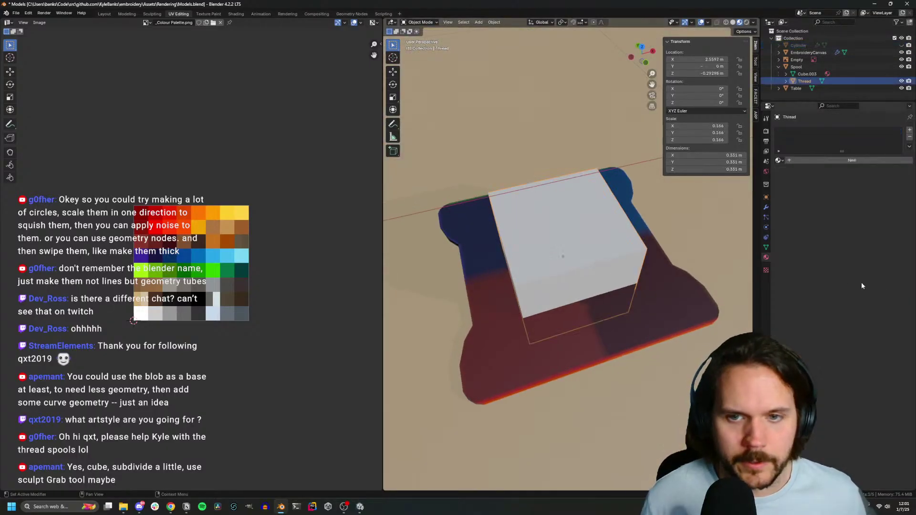
pyautogui.click(766, 207)
pyautogui.click(799, 131)
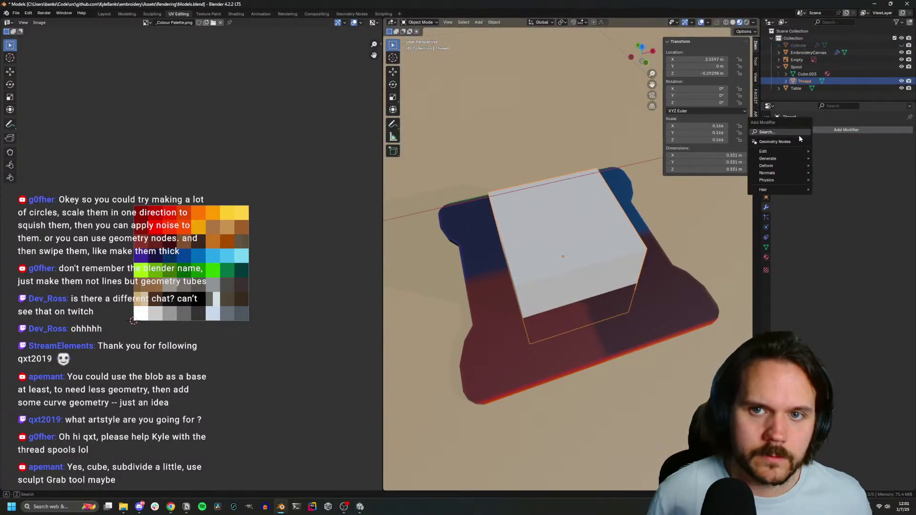
pyautogui.write('sub')
pyautogui.press('Return')
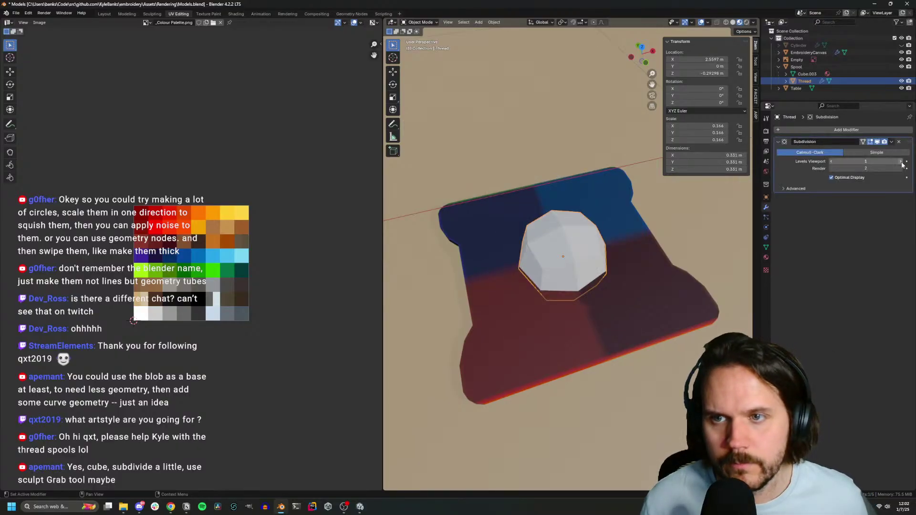
pyautogui.hotkey('ctrl', '3')
pyautogui.rightClick(556, 254)
pyautogui.press('Escape')
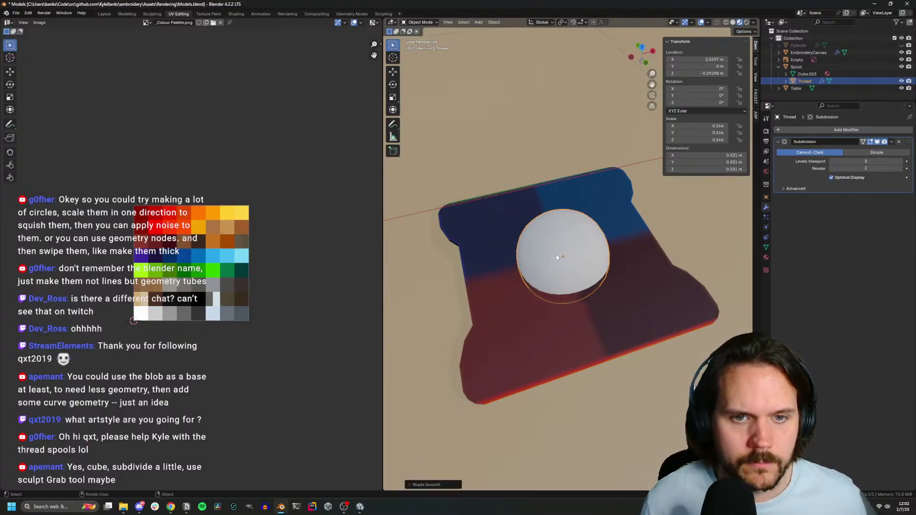
# Crease all edges of the Thread mesh to about 0.92
pyautogui.press('Tab')
pyautogui.moveTo(555, 254); pyautogui.dragTo(524, 279, button='middle')
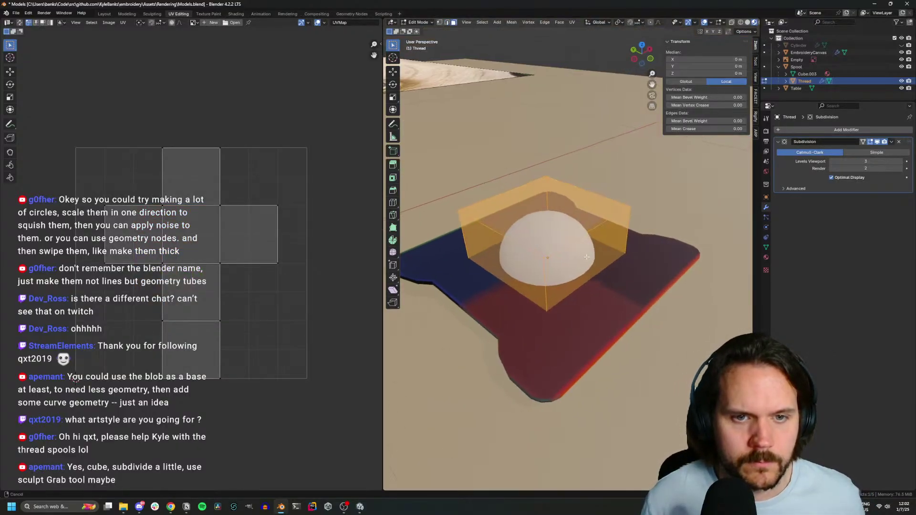
pyautogui.hotkey('shift', 'e')
pyautogui.click(526, 292)
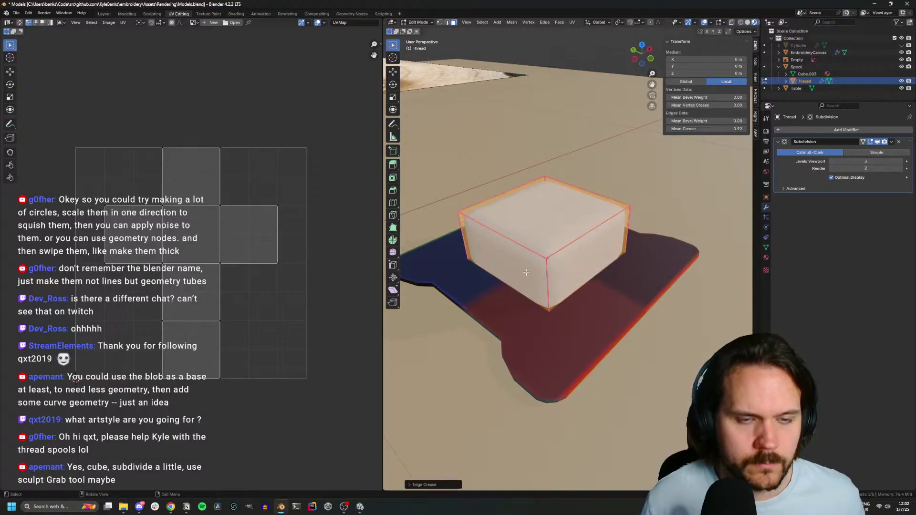
# Flatten the Thread mesh along Z and widen it along X to about 0.63 m, nearly the spool's width
pyautogui.press('s')
pyautogui.press('z')
pyautogui.click(540, 258)
pyautogui.press('s')
pyautogui.press('x')
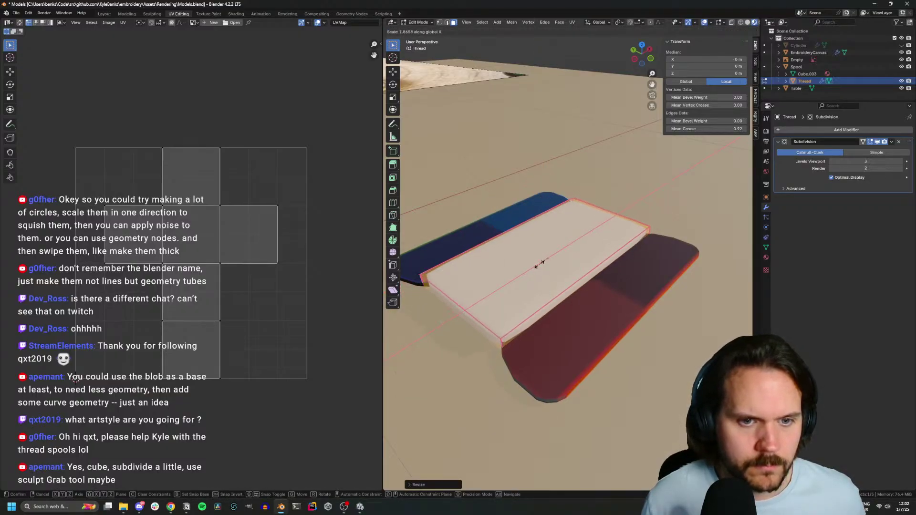
pyautogui.click(539, 264)
pyautogui.press('Tab')
# Scale the Thread mesh along Z to a thickness of about 0.045 m
pyautogui.moveTo(540, 264); pyautogui.dragTo(617, 311, button='middle')
pyautogui.press('Tab')
pyautogui.press('s')
pyautogui.press('z')
pyautogui.click(579, 286)
pyautogui.press('Tab')
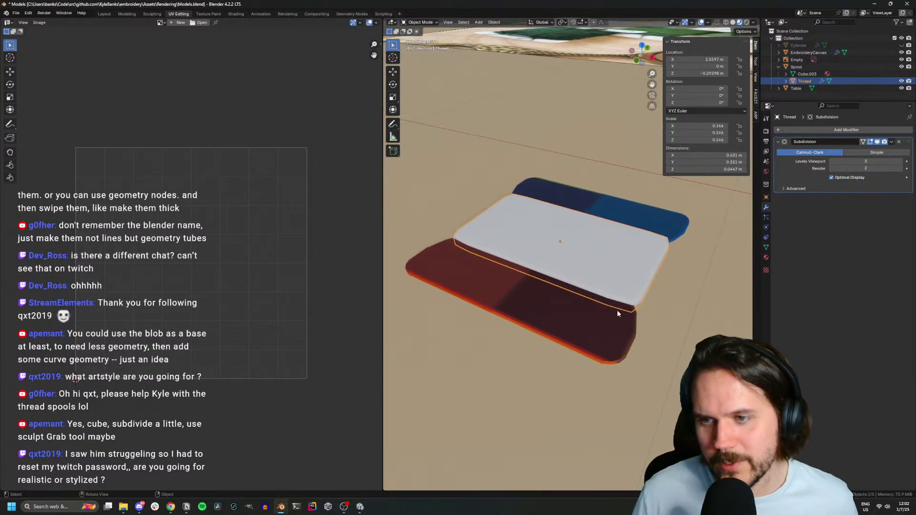
pyautogui.scroll(-6, 617, 310)
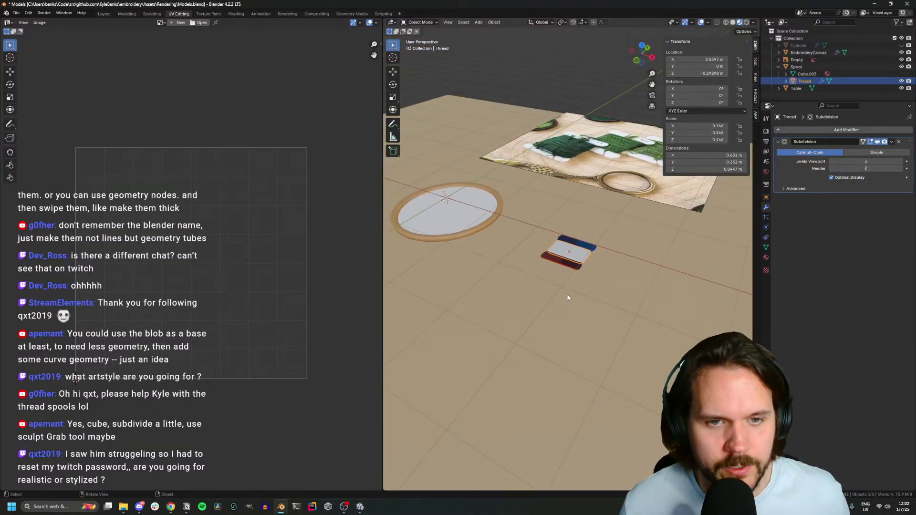
pyautogui.moveTo(480, 276); pyautogui.dragTo(512, 292, button='middle')
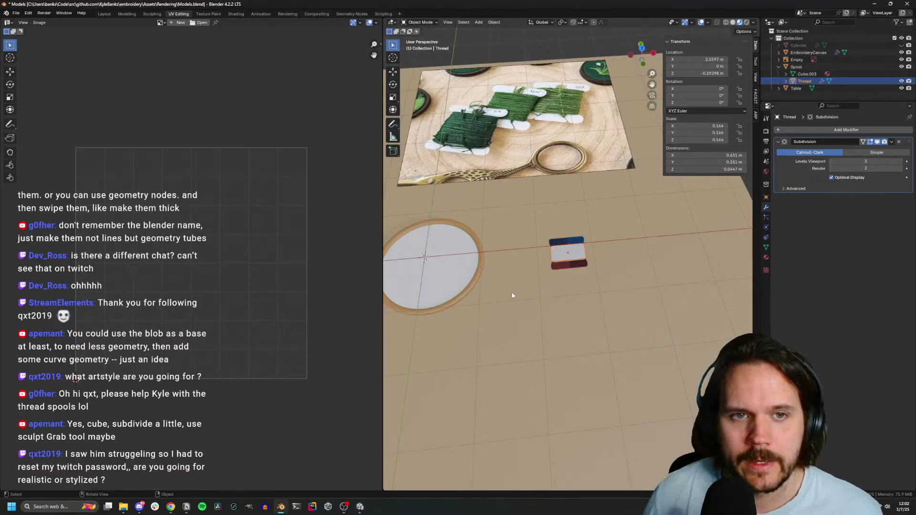
pyautogui.scroll(3, 509, 286)
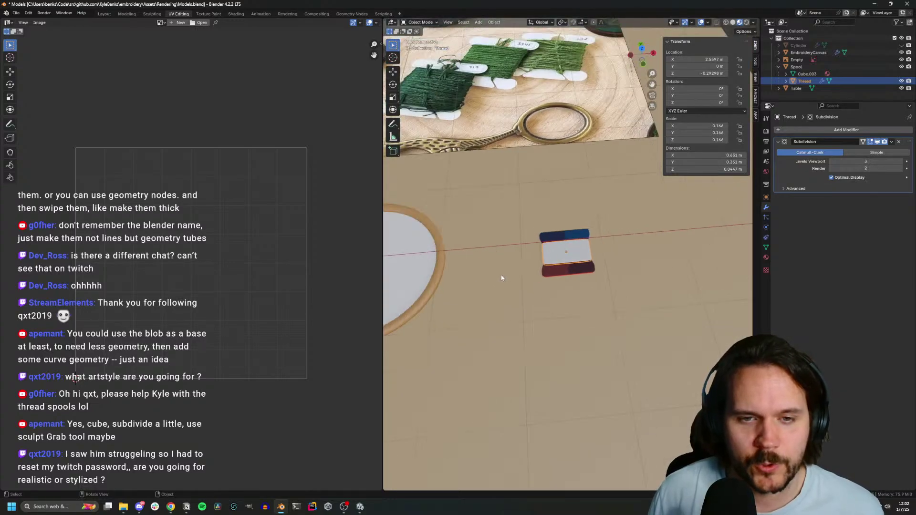
pyautogui.scroll(2, 502, 277)
pyautogui.scroll(4, 522, 304)
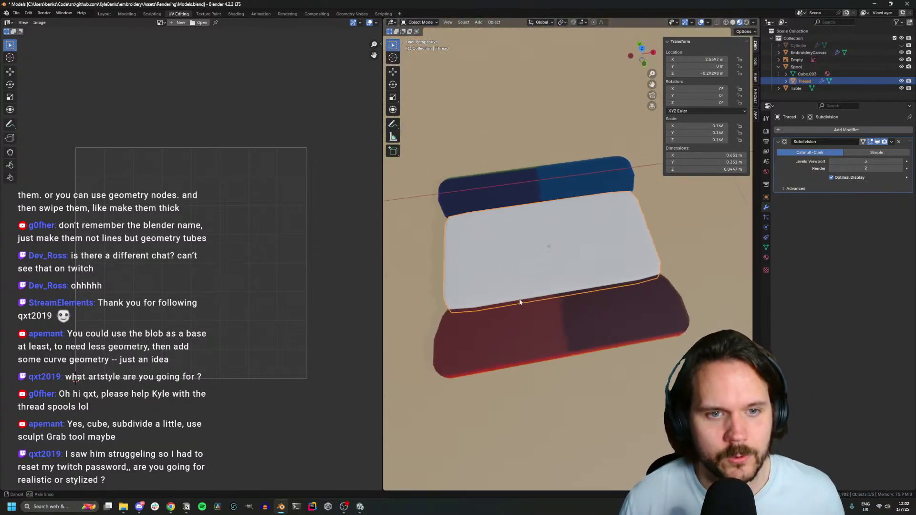
# Raise the Thread's Subdivision viewport level to 4 and add 13 evenly spaced loop cuts running along its X length
pyautogui.moveTo(519, 300)
pyautogui.mouseDown(button='middle')
pyautogui.moveTo(593, 260)
pyautogui.moveTo(555, 279)
pyautogui.moveTo(528, 311)
pyautogui.mouseUp(button='middle')
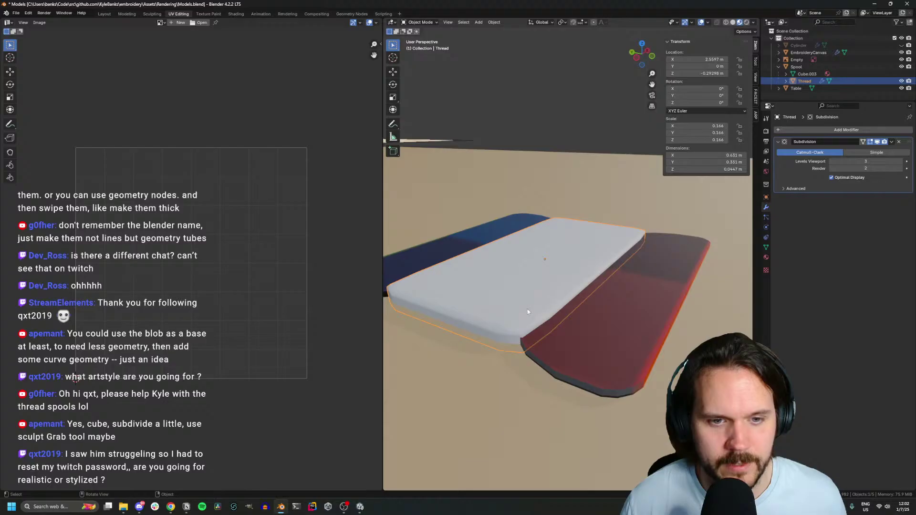
pyautogui.click(899, 161)
pyautogui.press('Tab')
pyautogui.moveTo(465, 285); pyautogui.dragTo(543, 387, button='middle')
pyautogui.hotkey('ctrl', 'r')
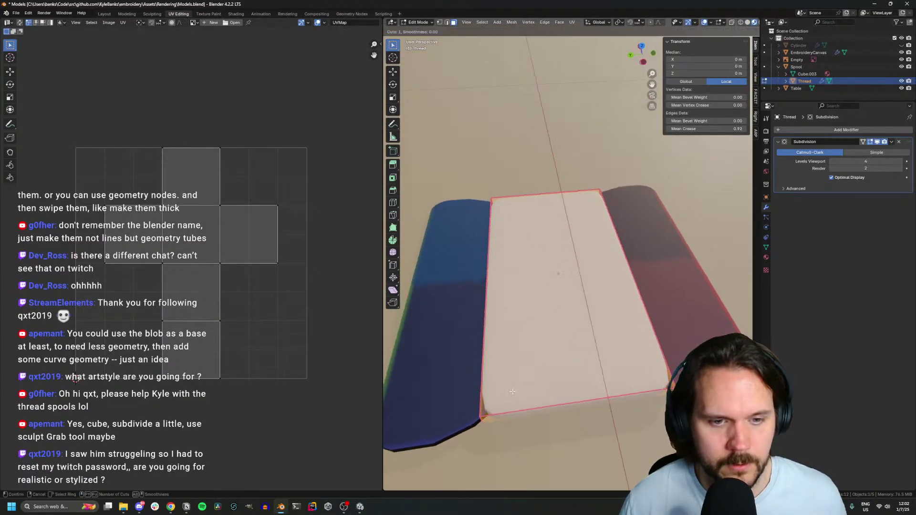
pyautogui.scroll(8, 529, 410)
pyautogui.scroll(4, 528, 413)
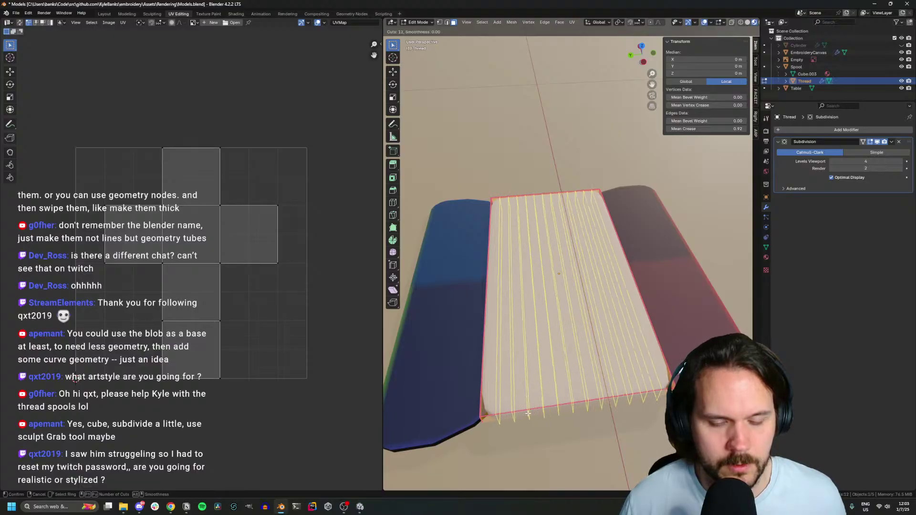
pyautogui.click(528, 413)
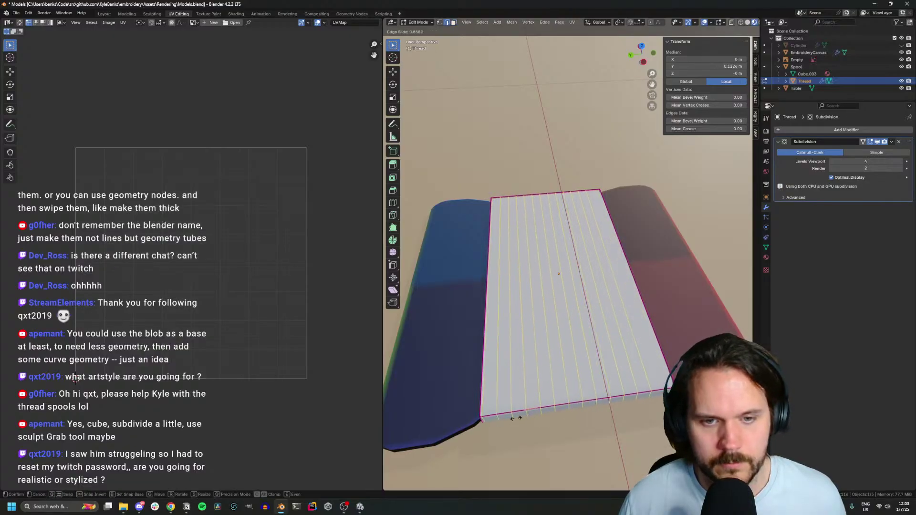
pyautogui.rightClick(544, 430)
# Select every second edge loop of the Thread mesh and scale the loops along X to ripple its side edges
pyautogui.keyDown('alt'); pyautogui.click(513, 418); pyautogui.keyUp('alt')
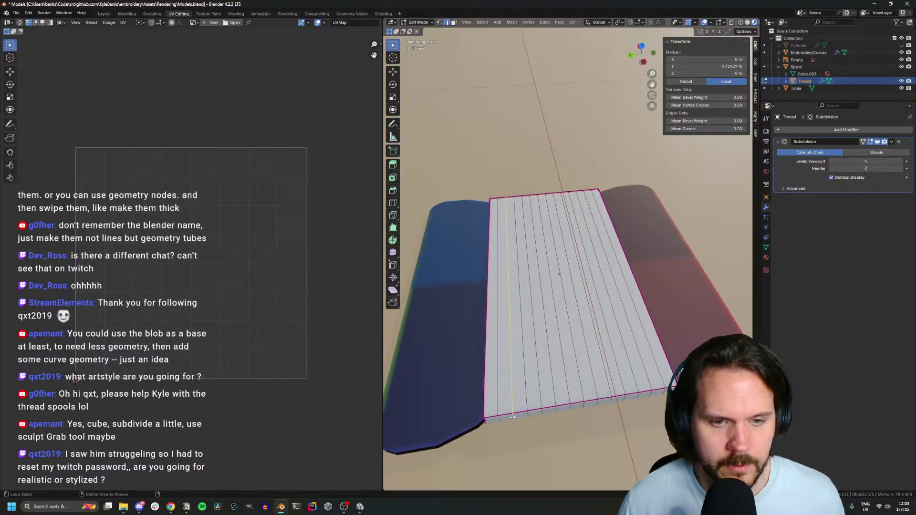
pyautogui.keyDown('alt'); pyautogui.keyDown('shift'); pyautogui.click(545, 413); pyautogui.keyUp('shift'); pyautogui.keyUp('alt')
pyautogui.keyDown('alt'); pyautogui.keyDown('shift'); pyautogui.click(571, 409); pyautogui.keyUp('shift'); pyautogui.keyUp('alt')
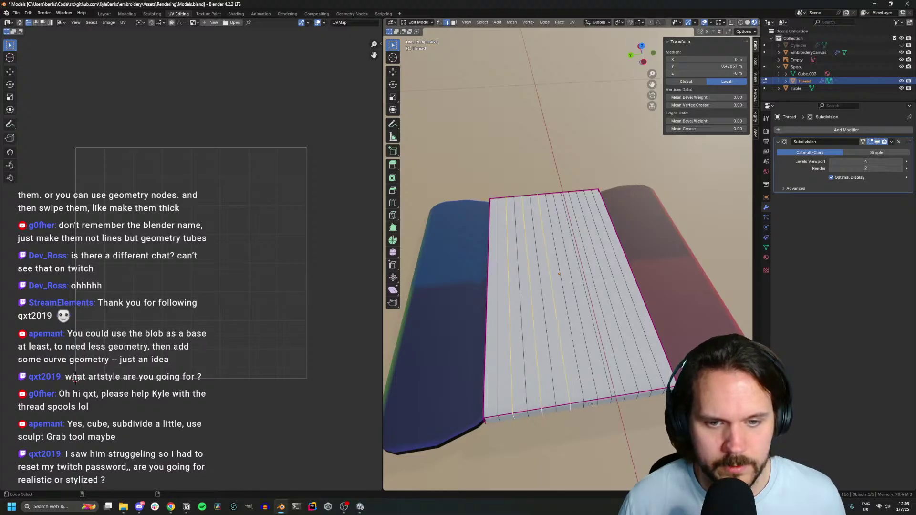
pyautogui.keyDown('alt'); pyautogui.keyDown('shift'); pyautogui.click(597, 404); pyautogui.keyUp('shift'); pyautogui.keyUp('alt')
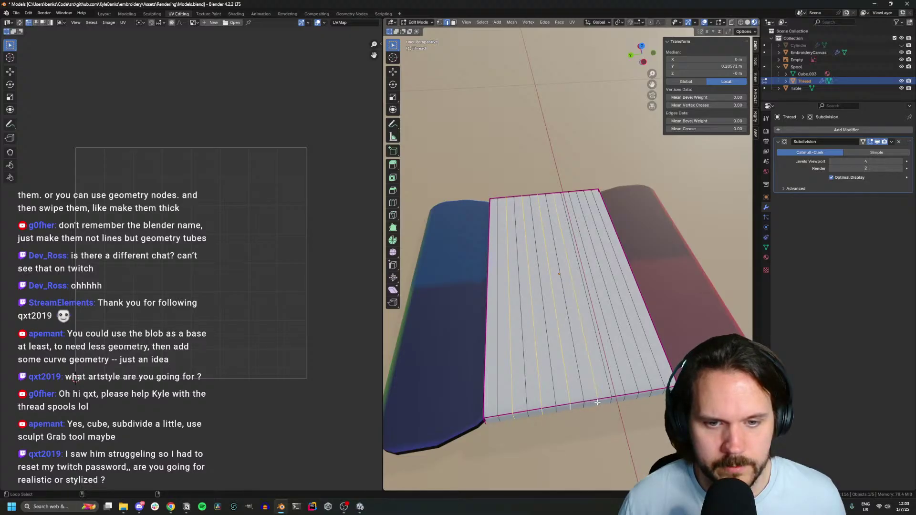
pyautogui.keyDown('alt'); pyautogui.keyDown('shift'); pyautogui.click(650, 394); pyautogui.keyUp('shift'); pyautogui.keyUp('alt')
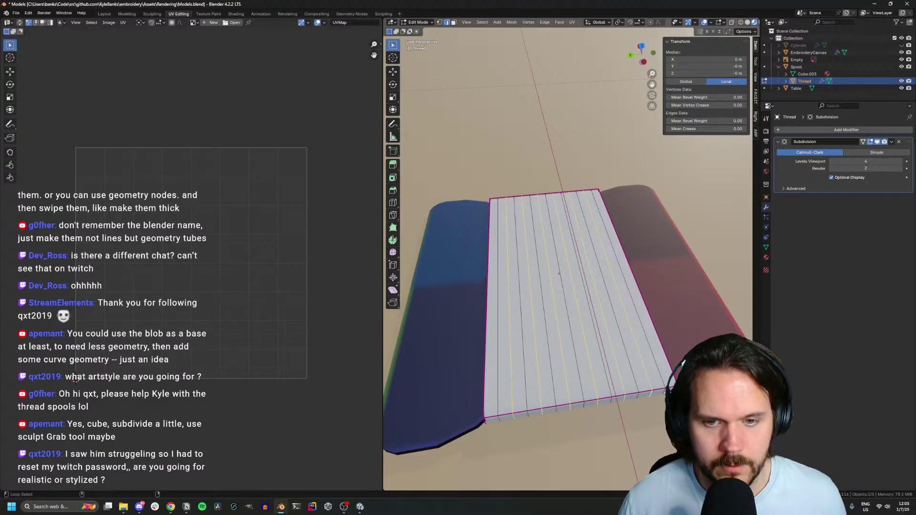
pyautogui.press('s')
pyautogui.press('x')
pyautogui.click(590, 432)
pyautogui.press('Tab')
pyautogui.moveTo(590, 432); pyautogui.dragTo(550, 458, button='middle')
pyautogui.press('KP_7')
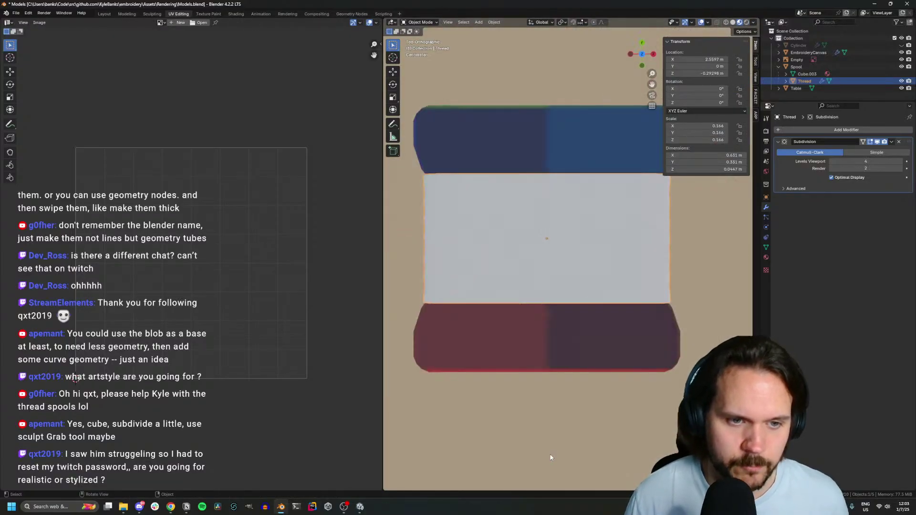
# Scale the selected Thread loops once more to refine the rippled side edges, checking them in the top view
pyautogui.press('Tab')
pyautogui.press('s')
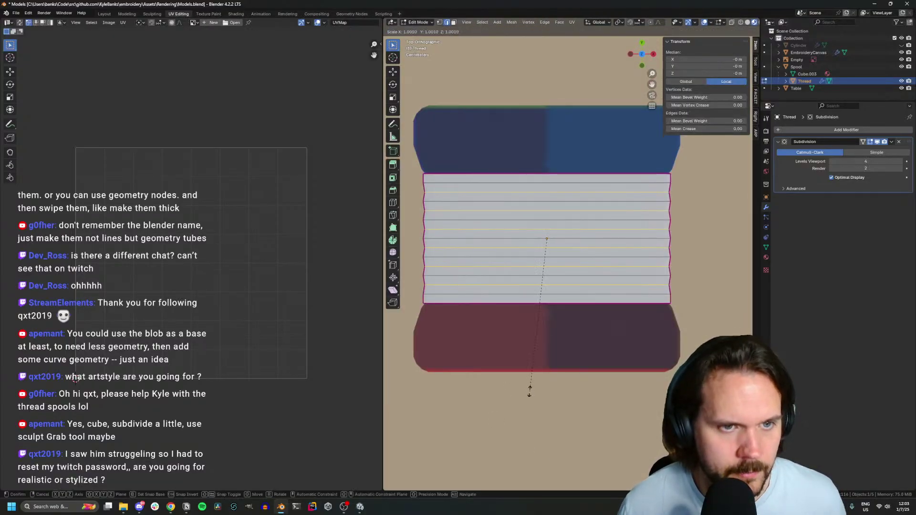
pyautogui.click(529, 390)
pyautogui.press('Tab')
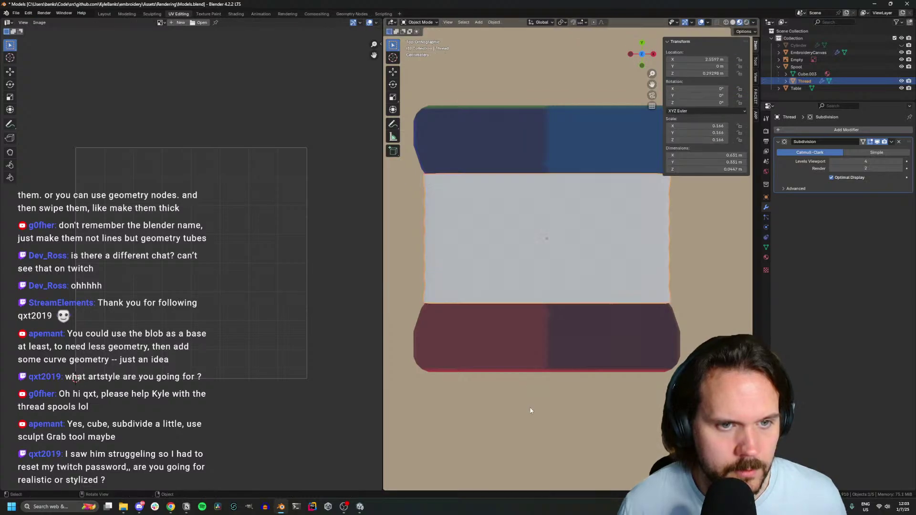
# Scale the alternating Thread loops along Z to form ridges across the block's top surface
pyautogui.moveTo(531, 410); pyautogui.dragTo(605, 342, button='middle')
pyautogui.press('Tab')
pyautogui.press('s')
pyautogui.press('z')
pyautogui.click(616, 358)
pyautogui.press('Tab')
pyautogui.scroll(3, 616, 359)
# Assign the existing _Main Material to the Thread object
pyautogui.click(766, 257)
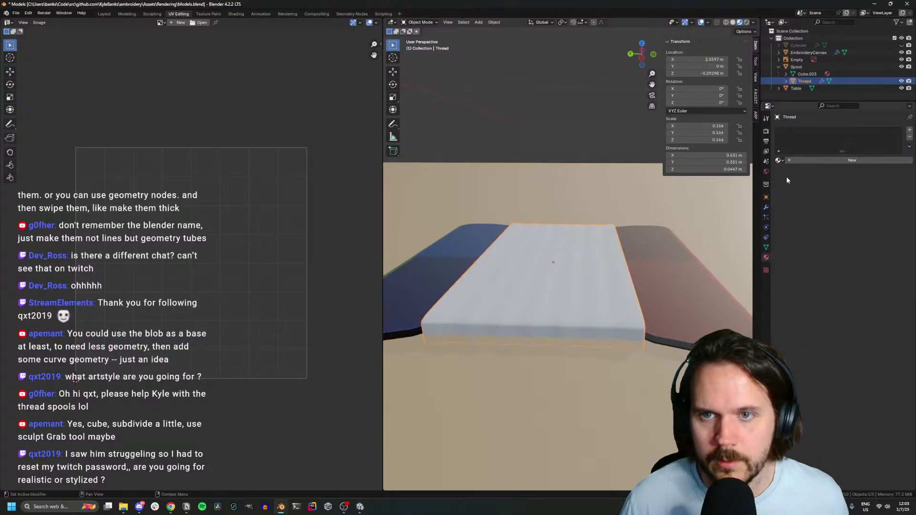
pyautogui.click(779, 161)
pyautogui.click(780, 161)
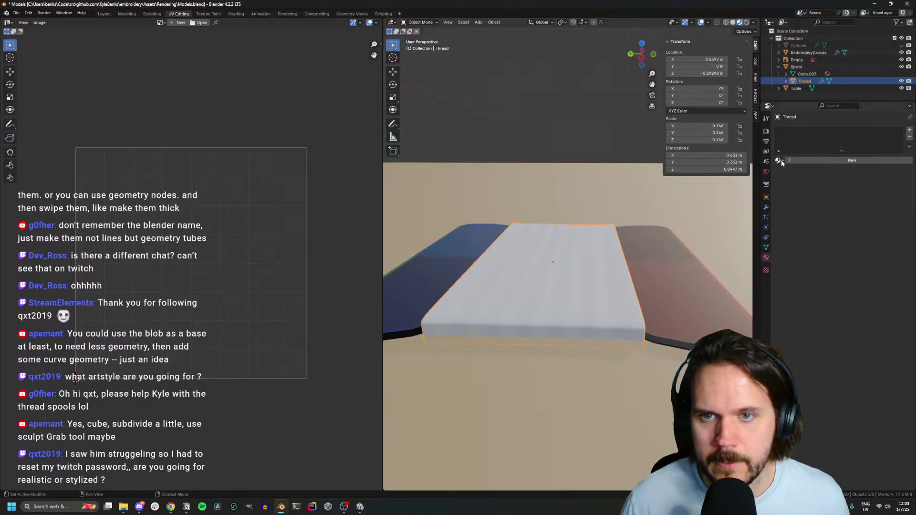
pyautogui.click(780, 161)
pyautogui.click(802, 183)
# Collapse all of the Thread's UVs and place them on the dark green swatch of the colour palette
pyautogui.press('Tab')
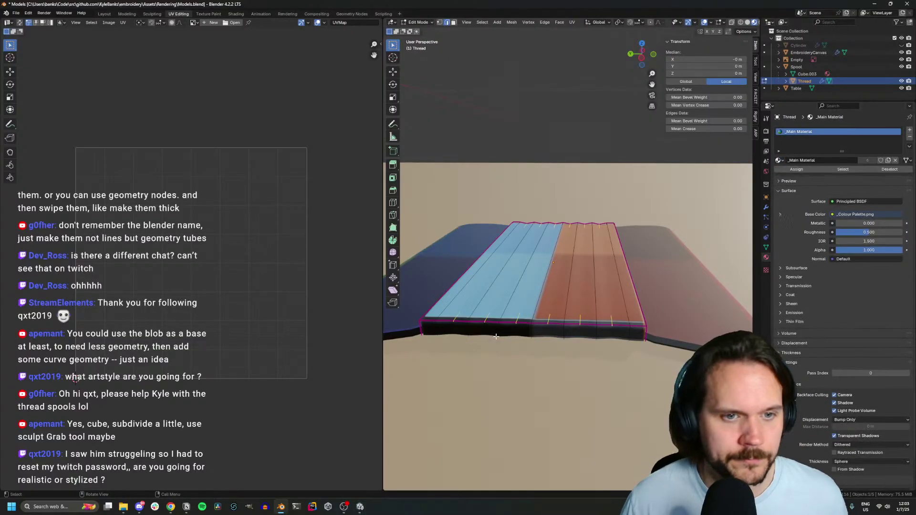
pyautogui.press('a')
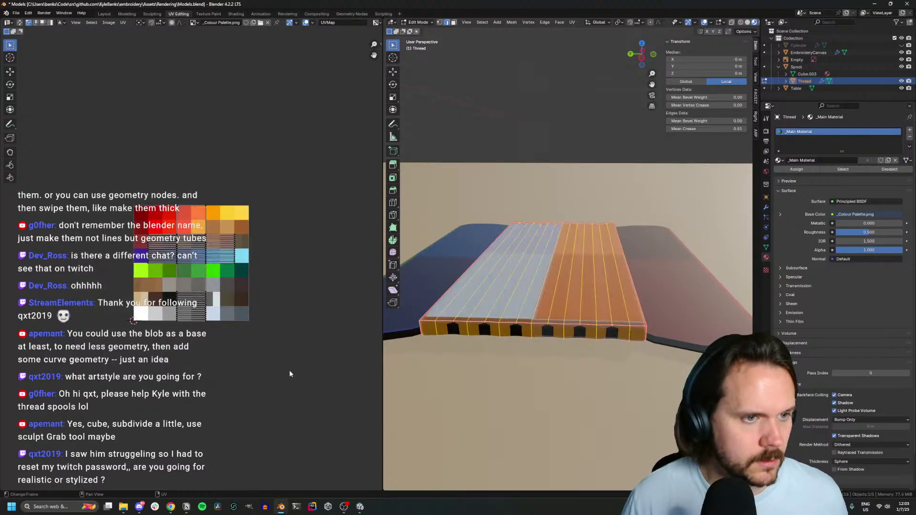
pyautogui.press('g')
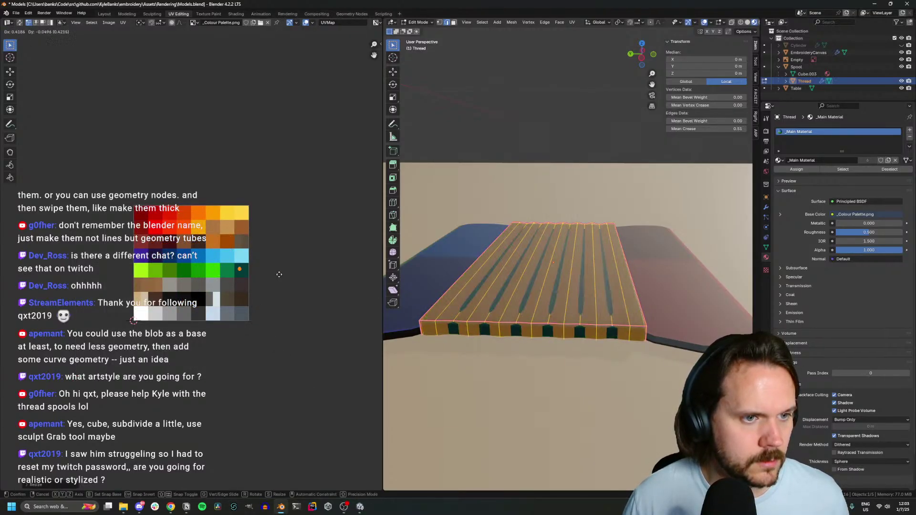
pyautogui.click(280, 275)
pyautogui.press('Tab')
# Collapse the Spool card's UVs onto the white palette swatch and save the Models file
pyautogui.click(433, 282)
pyautogui.press('Tab')
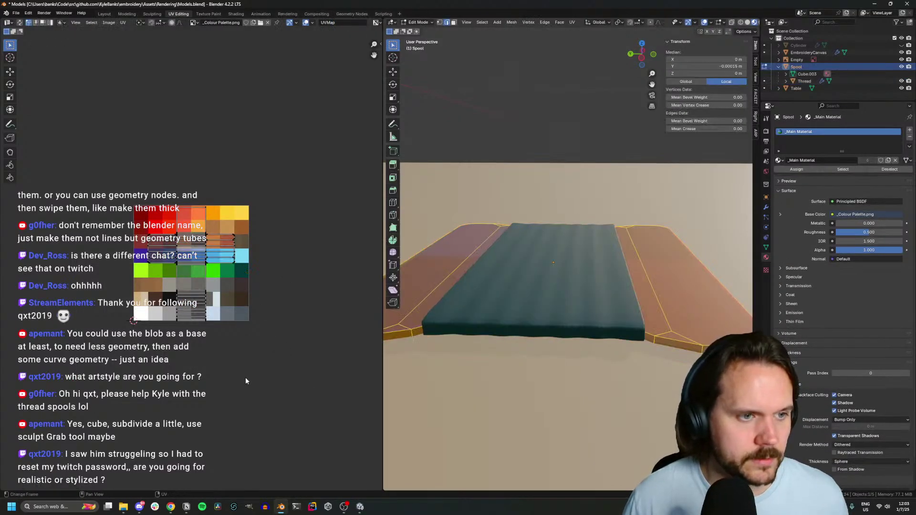
pyautogui.press('s')
pyautogui.press('Return')
pyautogui.press('g')
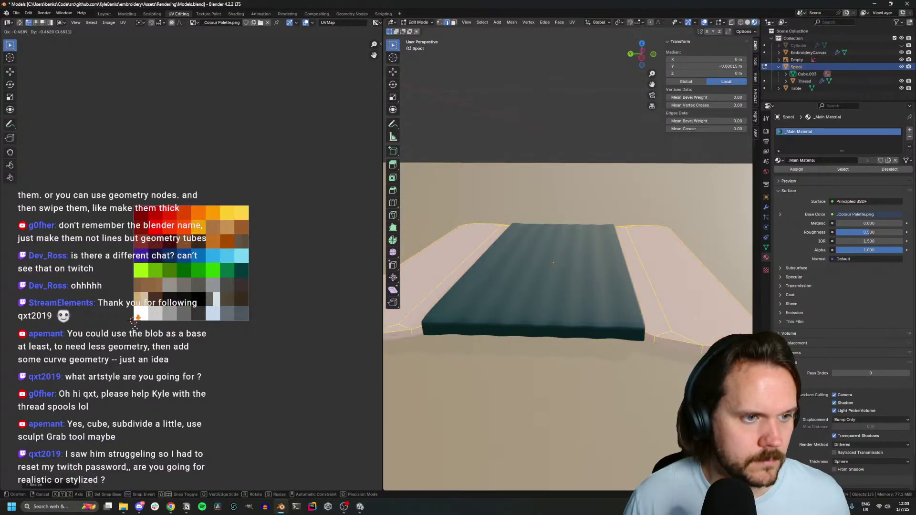
pyautogui.click(134, 322)
pyautogui.press('Tab')
pyautogui.scroll(-5, 519, 358)
pyautogui.moveTo(519, 359); pyautogui.dragTo(462, 404, button='middle')
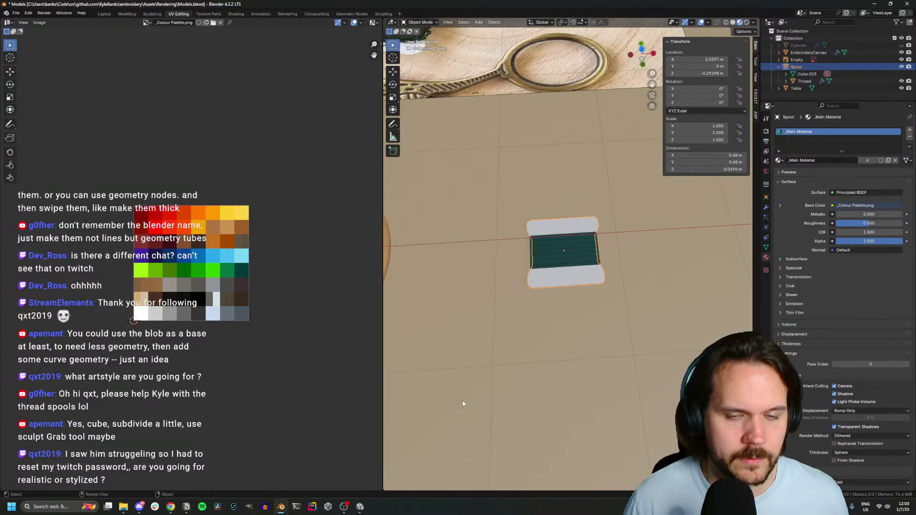
pyautogui.hotkey('ctrl', 's')
pyautogui.press('KP_7')
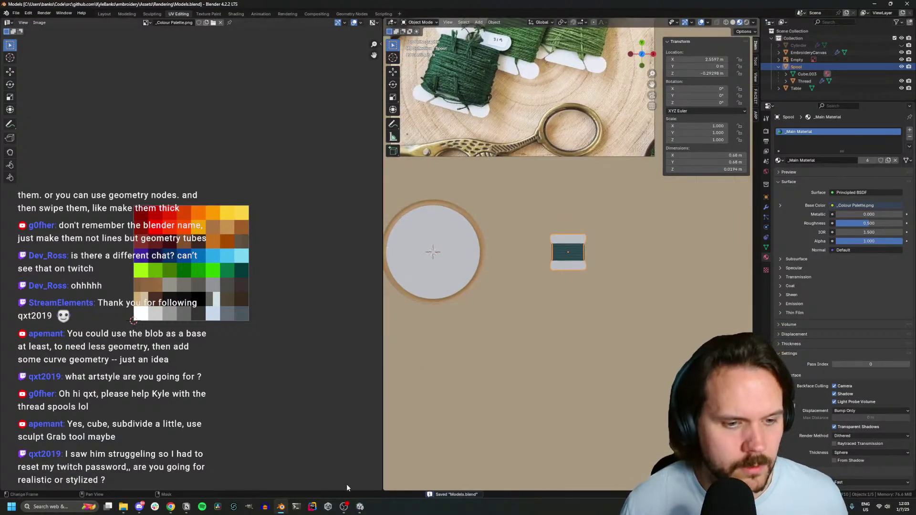
# Switch to Unity, dock the Game view beside the Scene view and return to the Scene view
pyautogui.click(359, 507)
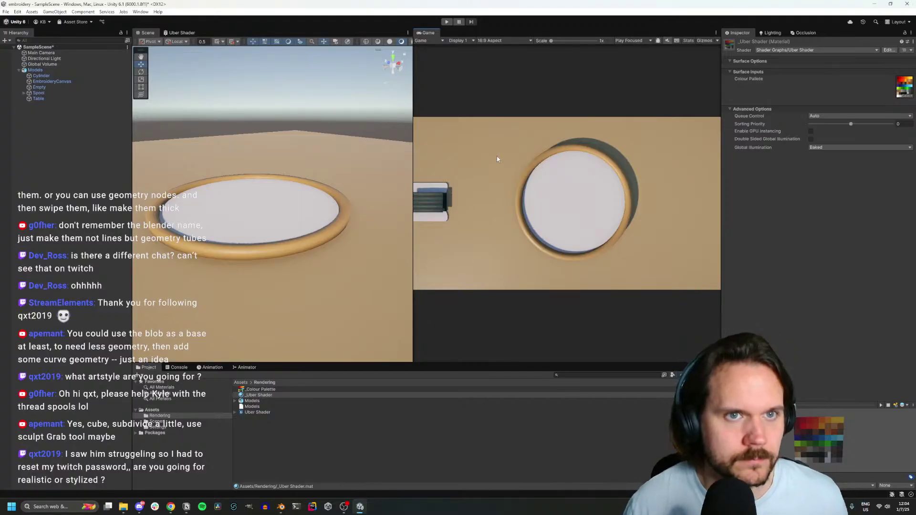
pyautogui.moveTo(422, 36); pyautogui.dragTo(180, 35)
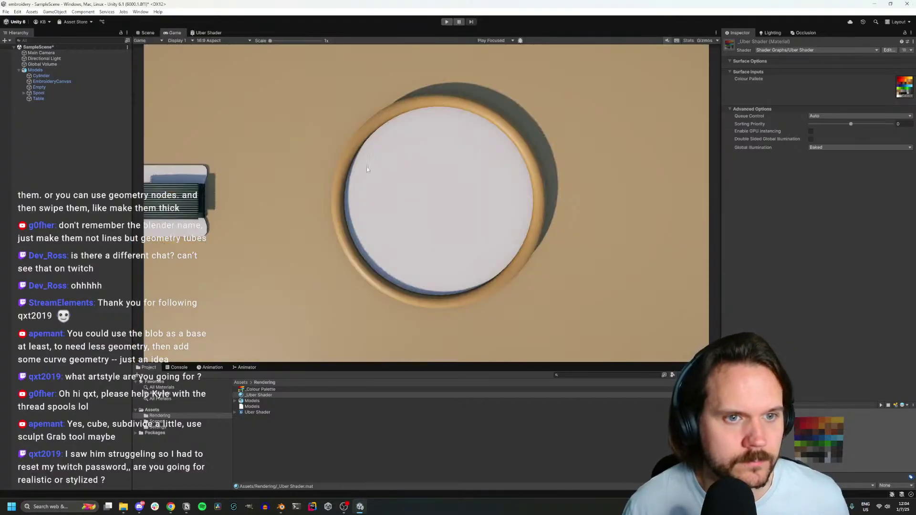
pyautogui.click(146, 33)
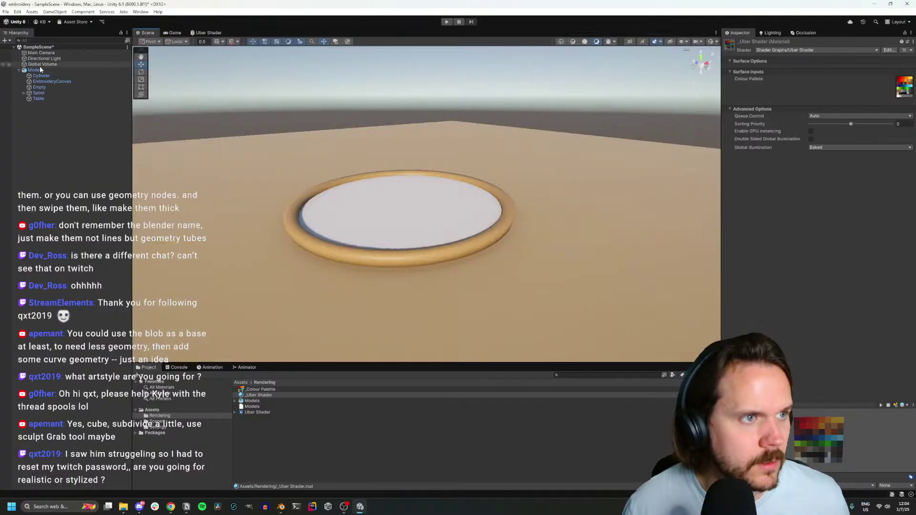
# Switch to Blender, rotate the Spool about -33° around Z, move it diagonally beside the hoop near Y 0.7 m, and save
pyautogui.click(281, 506)
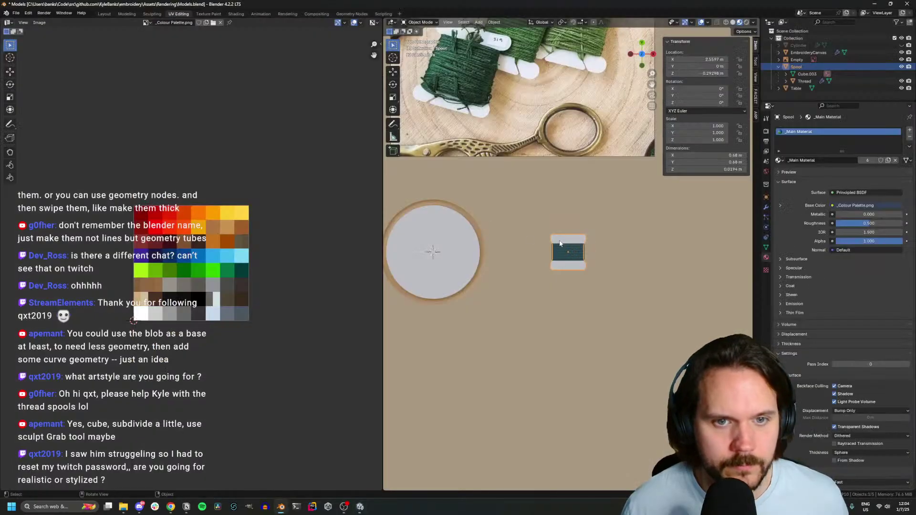
pyautogui.press('g')
pyautogui.press('x')
pyautogui.click(535, 240)
pyautogui.press('r')
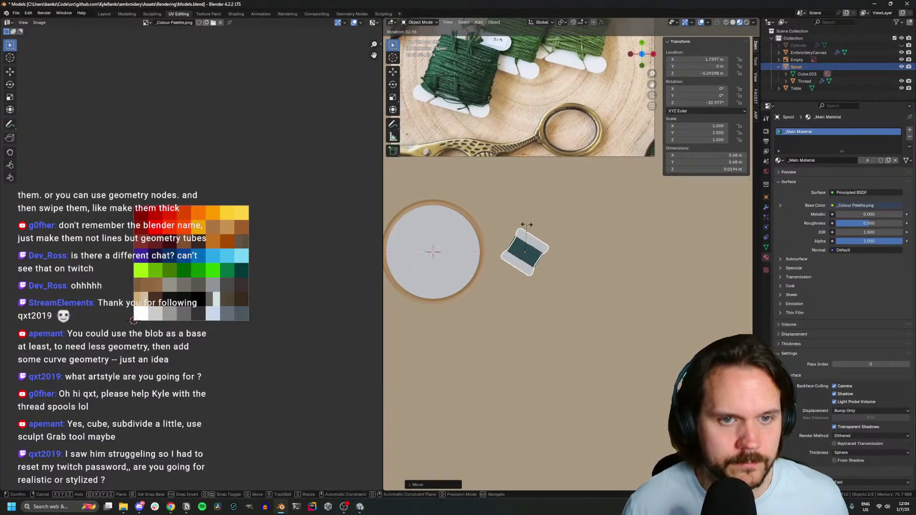
pyautogui.click(519, 210)
pyautogui.press('g')
pyautogui.click(514, 190)
pyautogui.hotkey('ctrl', 's')
# Switch to Unity, check the repositioned spool in the Game view and select the leftover Cylinder in the Models hierarchy
pyautogui.hotkey('alt', 'Tab')
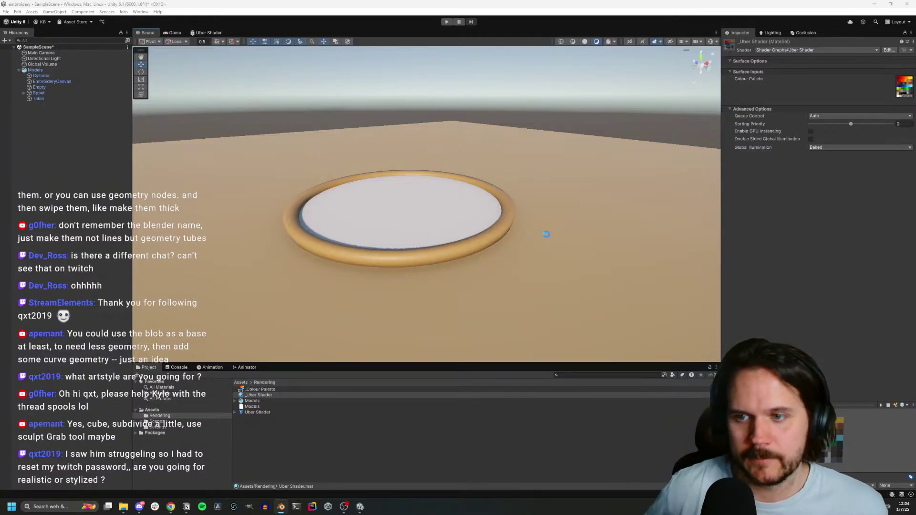
pyautogui.click(173, 33)
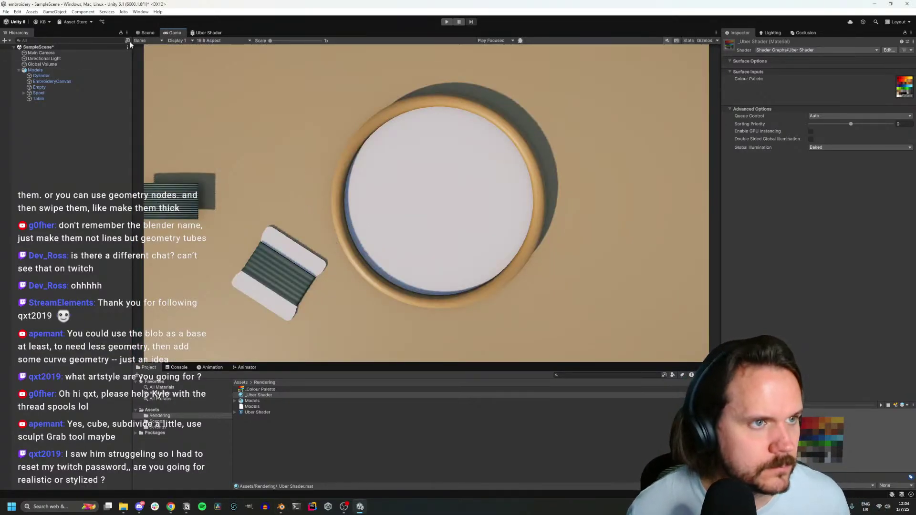
pyautogui.click(57, 82)
pyautogui.click(54, 76)
# Switch to Blender, delete the leftover Cylinder thread object and save the Models file
pyautogui.hotkey('alt', 'Tab')
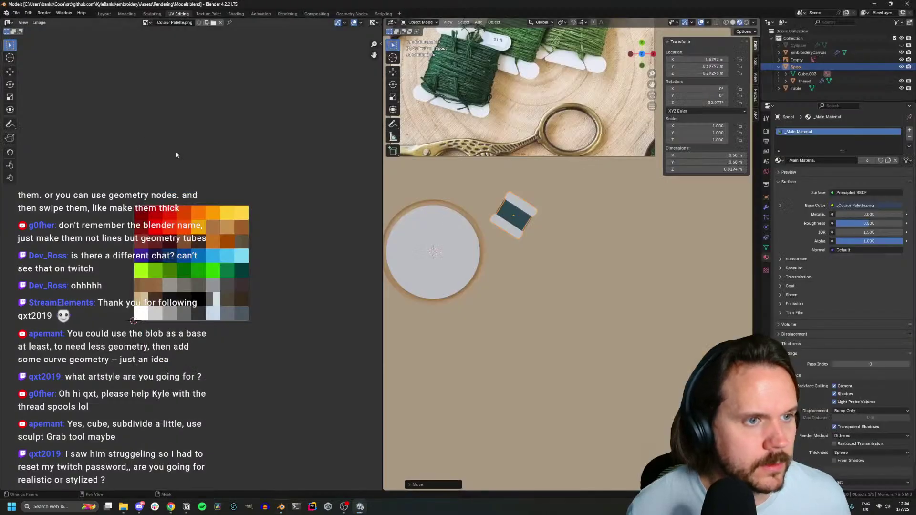
pyautogui.click(798, 45)
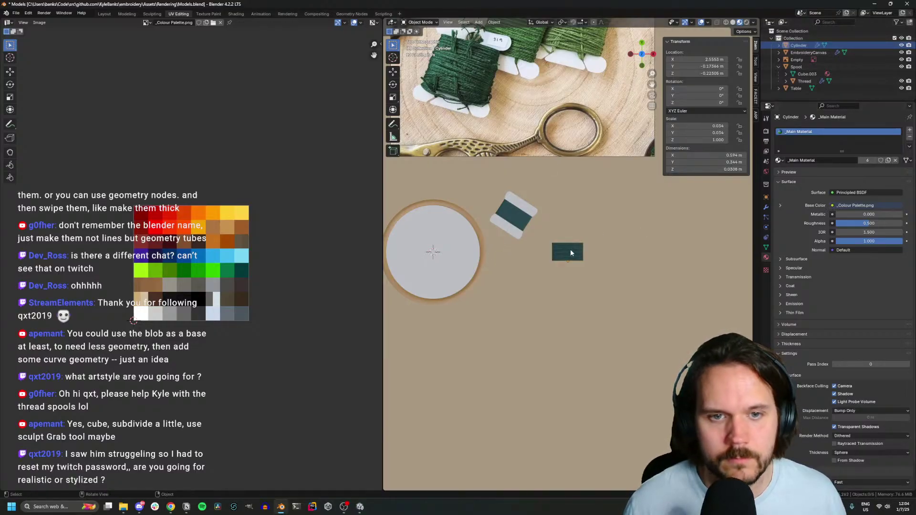
pyautogui.press('Delete')
pyautogui.hotkey('ctrl', 's')
# Switch to Unity, run the scene in Play mode and inspect the EmbroideryCanvas in the Scene view
pyautogui.hotkey('alt', 'Tab')
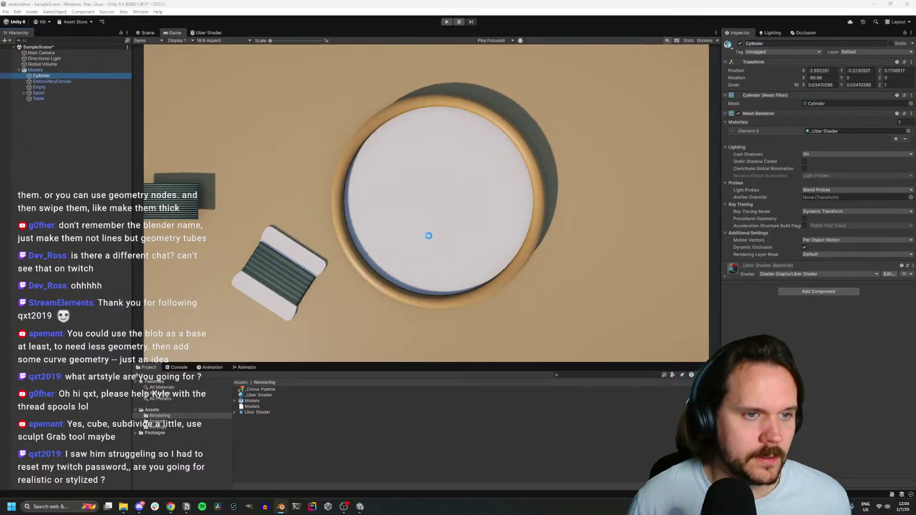
pyautogui.click(447, 22)
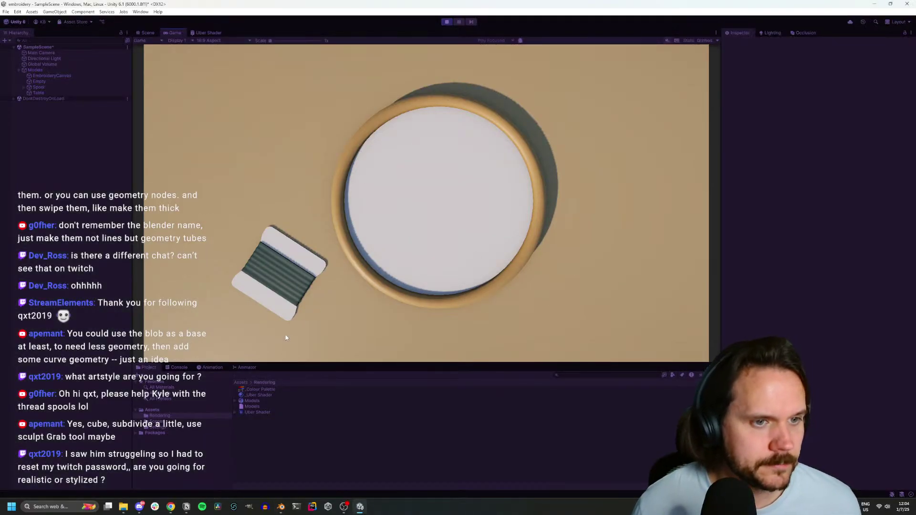
pyautogui.click(158, 431)
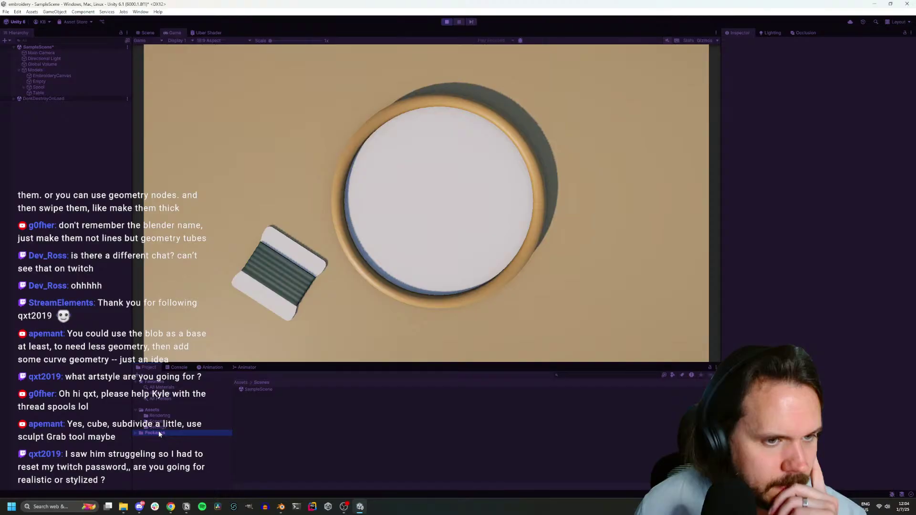
pyautogui.click(35, 74)
pyautogui.click(153, 32)
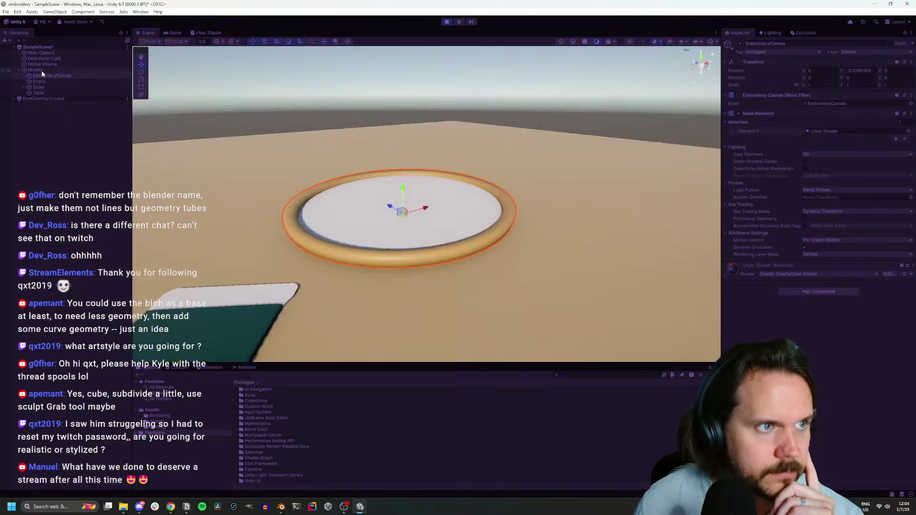
pyautogui.click(281, 507)
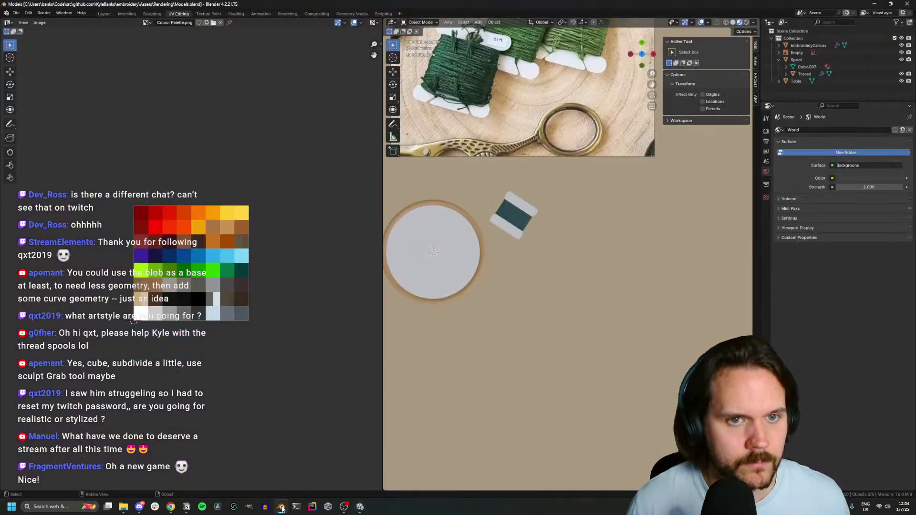
pyautogui.click(360, 507)
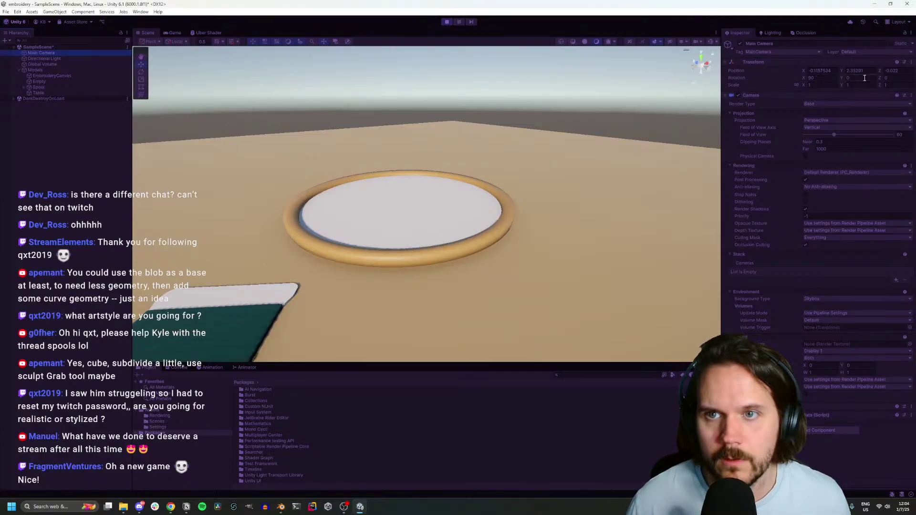
# Stop Play mode and set the Main Camera's Z rotation to 180
pyautogui.keyDown('alt'); pyautogui.moveTo(524, 172); pyautogui.dragTo(495, 155); pyautogui.keyUp('alt')
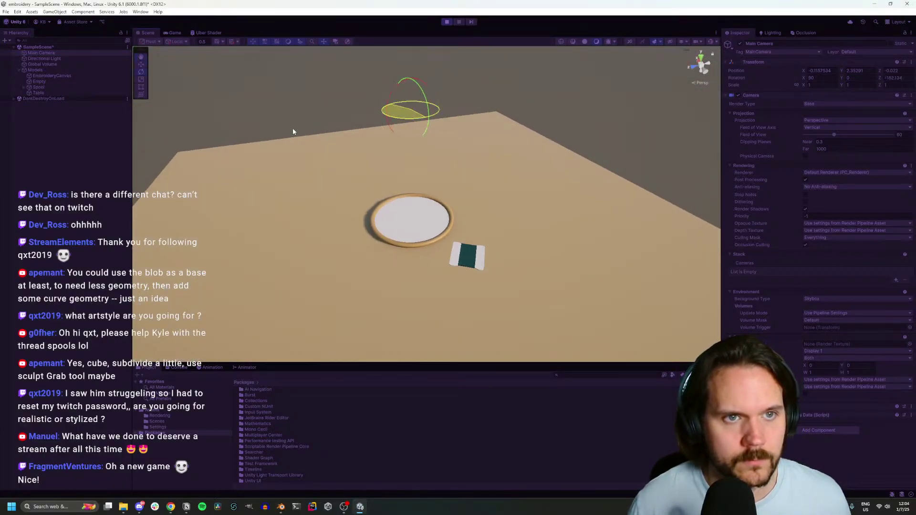
pyautogui.click(446, 21)
pyautogui.click(896, 77)
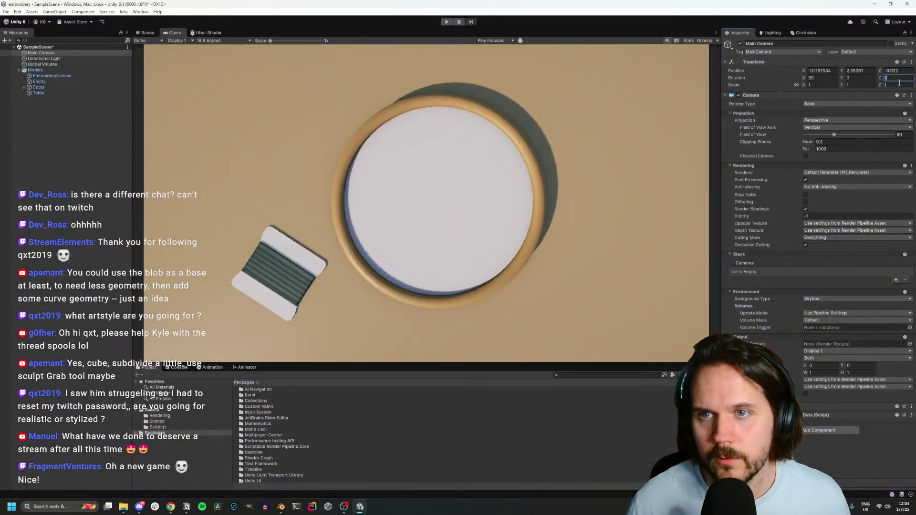
pyautogui.write('180')
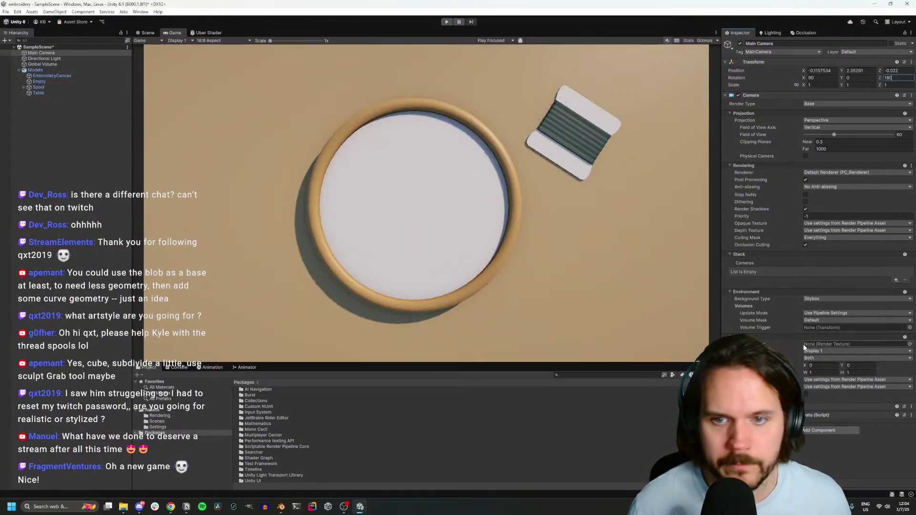
# Open PC_Renderer in the Settings folder, set the Screen Space Ambient Occlusion intensity to 0.46 and adjust its radius
pyautogui.click(174, 416)
pyautogui.click(204, 427)
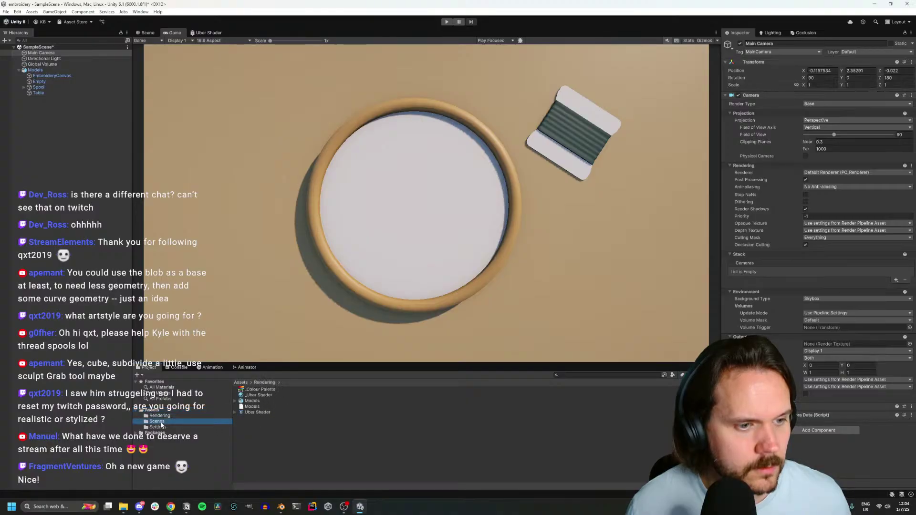
pyautogui.click(276, 394)
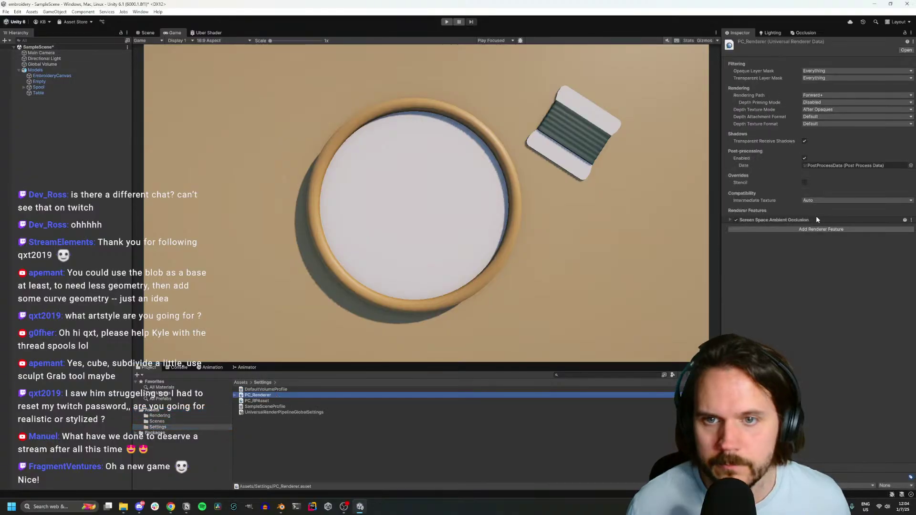
pyautogui.click(736, 220)
pyautogui.click(736, 220)
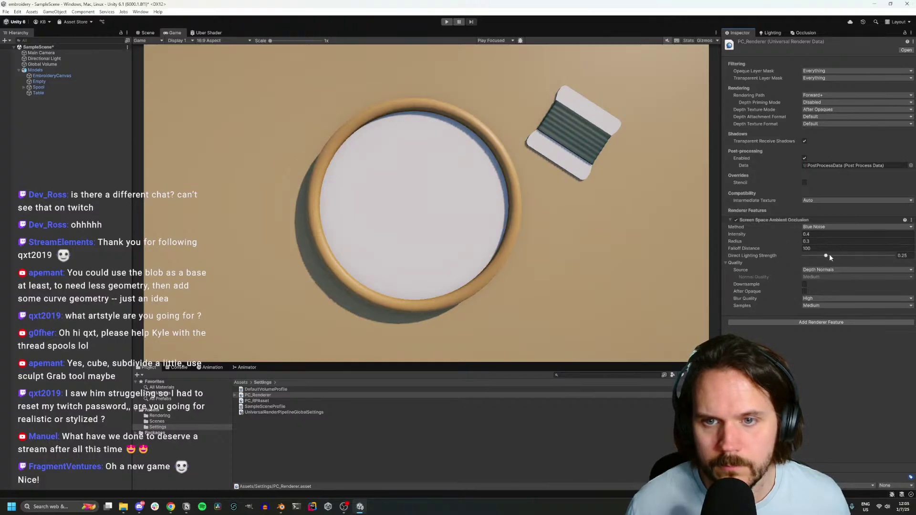
pyautogui.moveTo(795, 235); pyautogui.dragTo(793, 240)
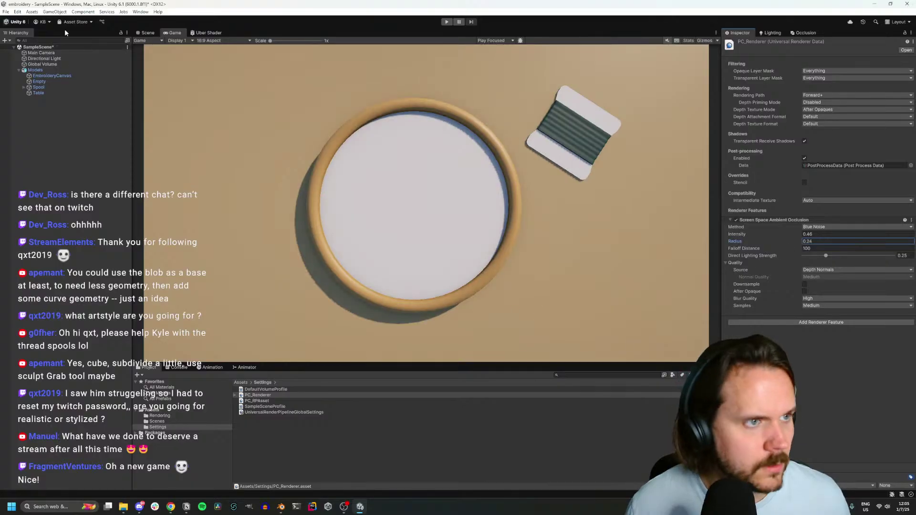
# Set the shadow Max Distance to 25 in PC_RPAsset and raise the first cascade split to about 2.8
pyautogui.click(44, 58)
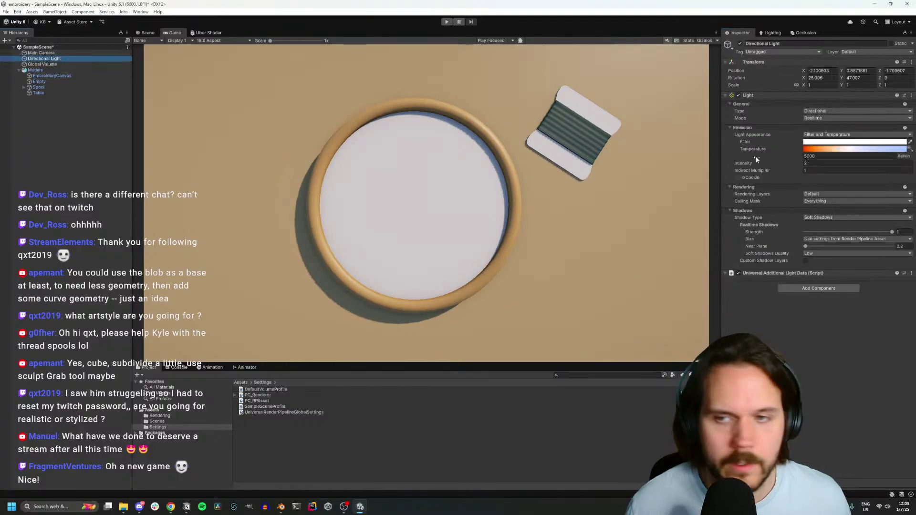
pyautogui.click(273, 395)
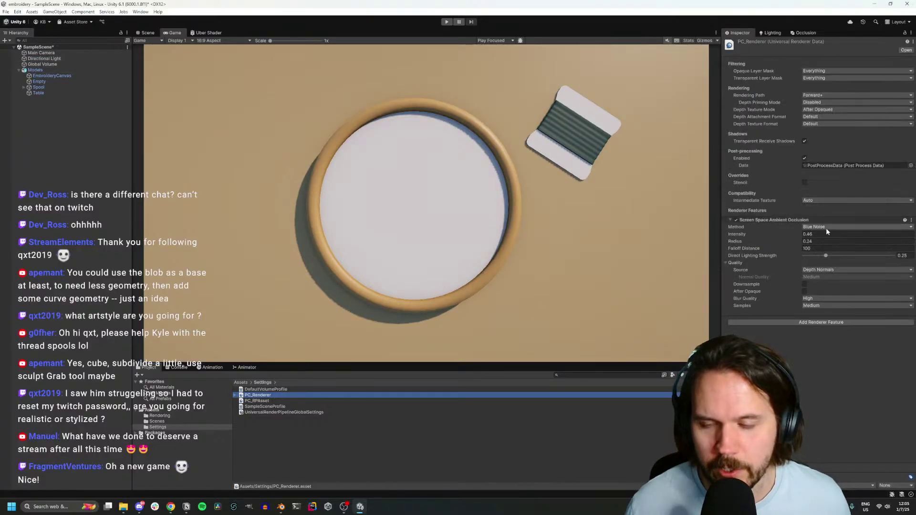
pyautogui.click(273, 401)
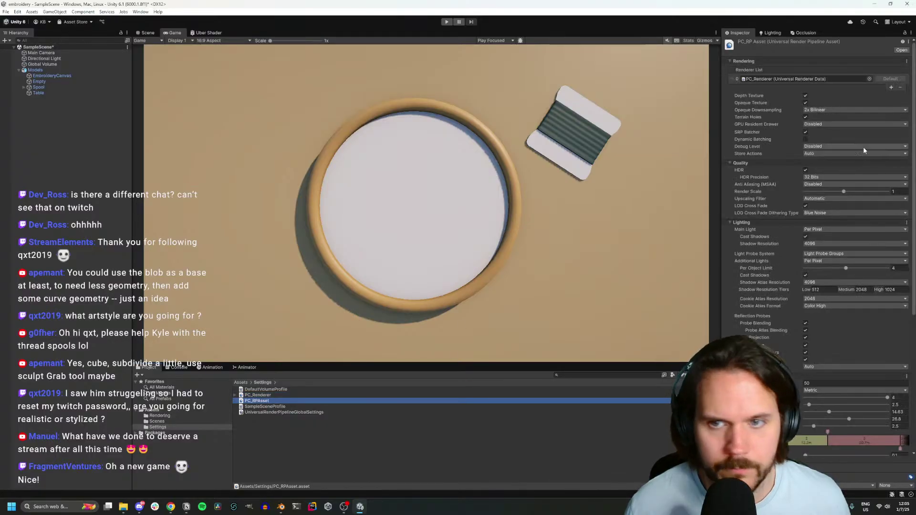
pyautogui.scroll(-2, 827, 249)
pyautogui.scroll(-1, 827, 250)
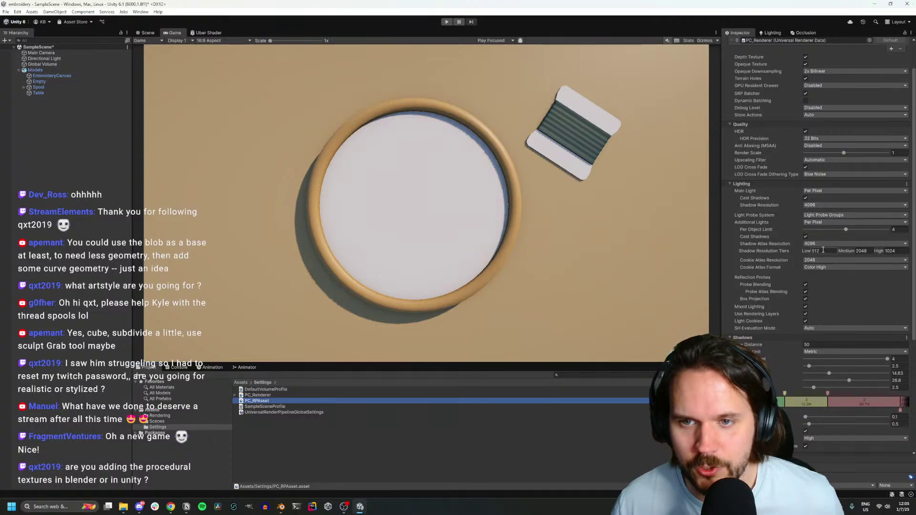
pyautogui.moveTo(759, 345); pyautogui.dragTo(477, 351)
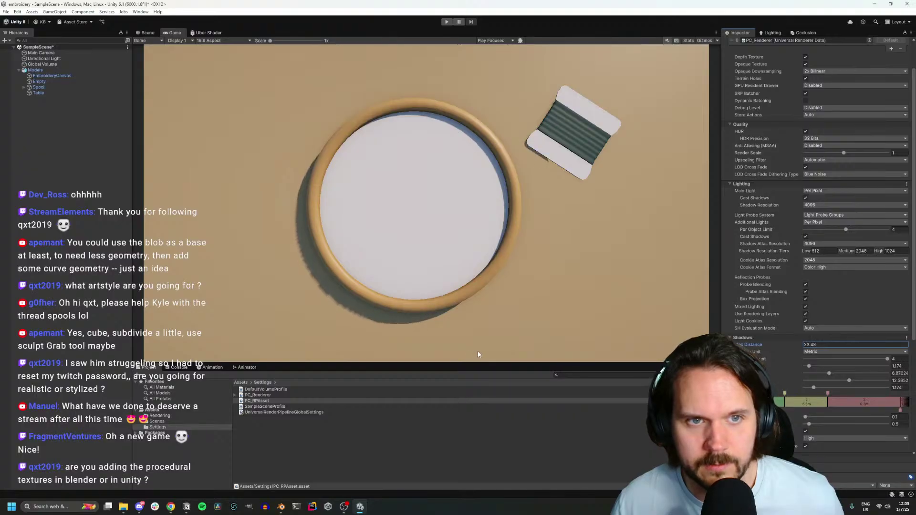
pyautogui.write('25')
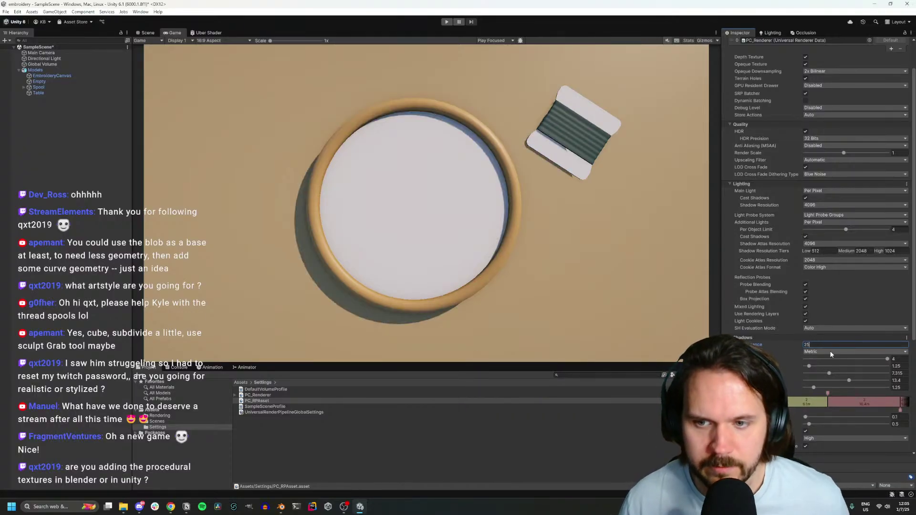
pyautogui.click(810, 366)
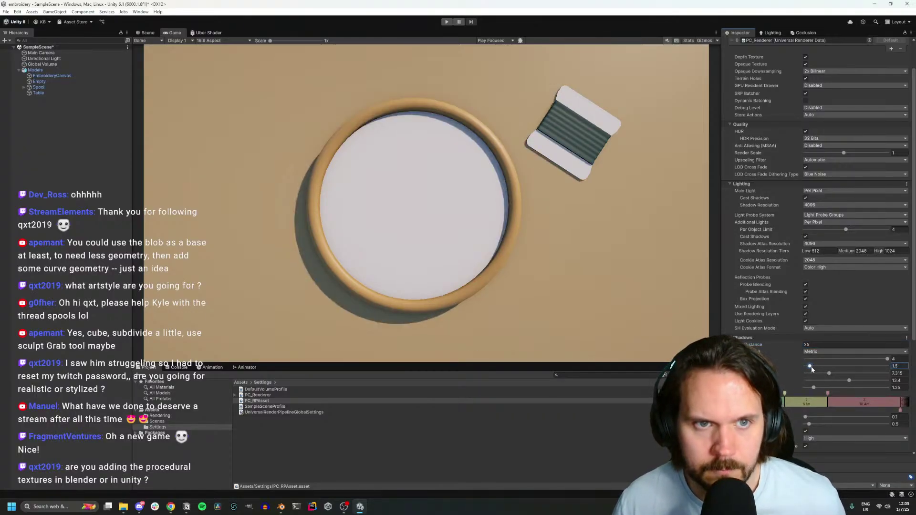
pyautogui.moveTo(810, 366)
pyautogui.mouseDown()
pyautogui.moveTo(832, 372)
pyautogui.moveTo(815, 368)
pyautogui.mouseUp()
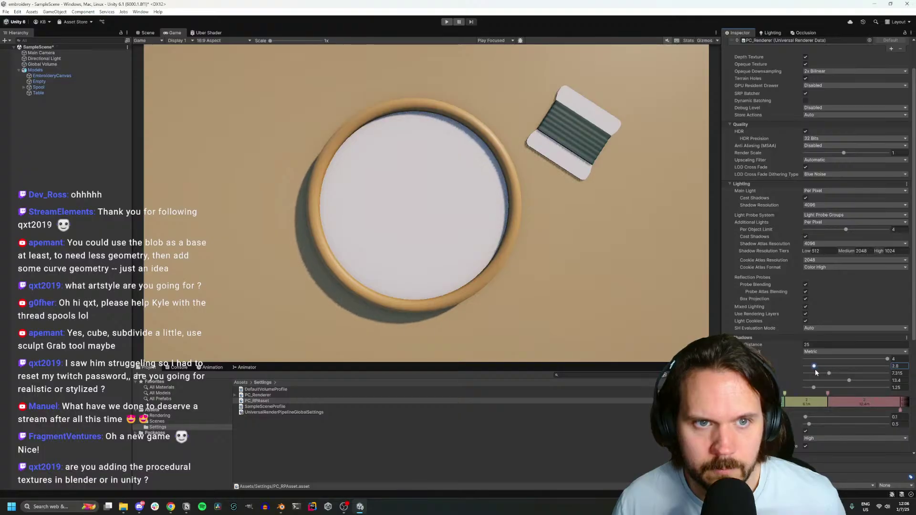
# Try aligning the Main Camera to an angled Scene view of the hoop and spool, check the Game view and undo it
pyautogui.click(147, 33)
pyautogui.click(71, 53)
pyautogui.press('w')
pyautogui.moveTo(404, 242); pyautogui.dragTo(465, 251, button='right')
pyautogui.hotkey('ctrl', 'shift', 'f')
pyautogui.press('w')
pyautogui.hotkey('ctrl', 'shift', 'f')
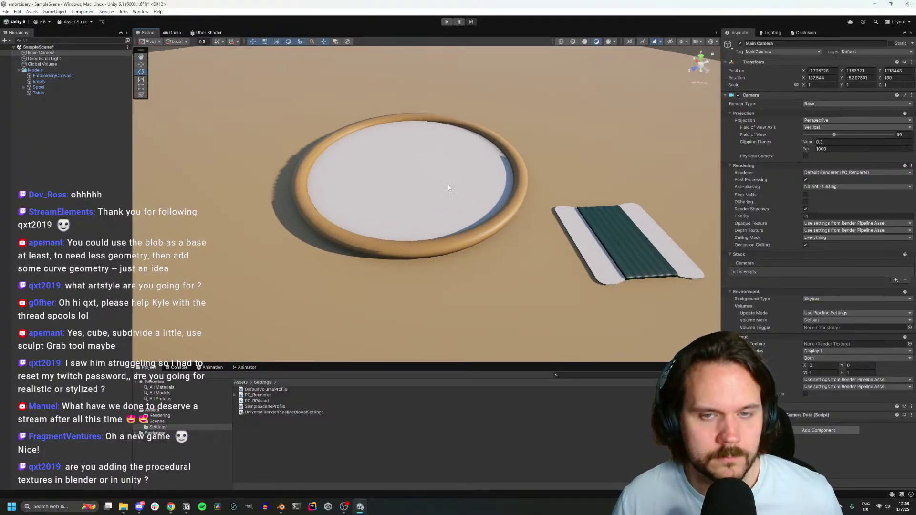
pyautogui.click(176, 33)
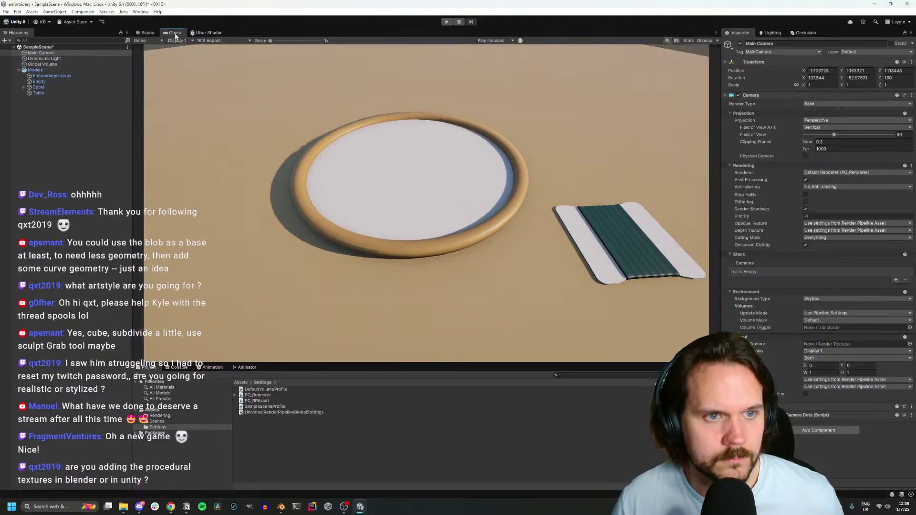
pyautogui.hotkey('ctrl', 'z')
pyautogui.hotkey('ctrl', 'z')
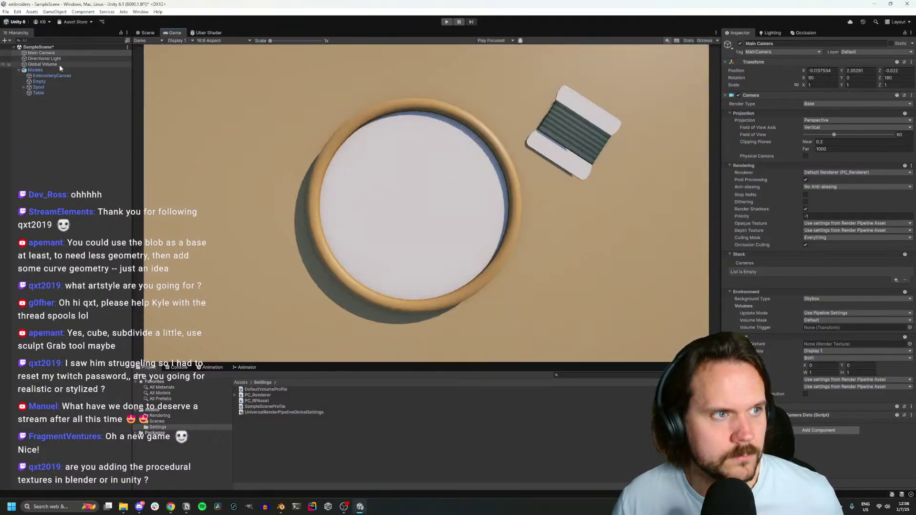
# Try X rotations of 33.8, 15.4 and 13.7 on the Directional Light
pyautogui.click(44, 58)
pyautogui.click(821, 77)
pyautogui.write('33.8')
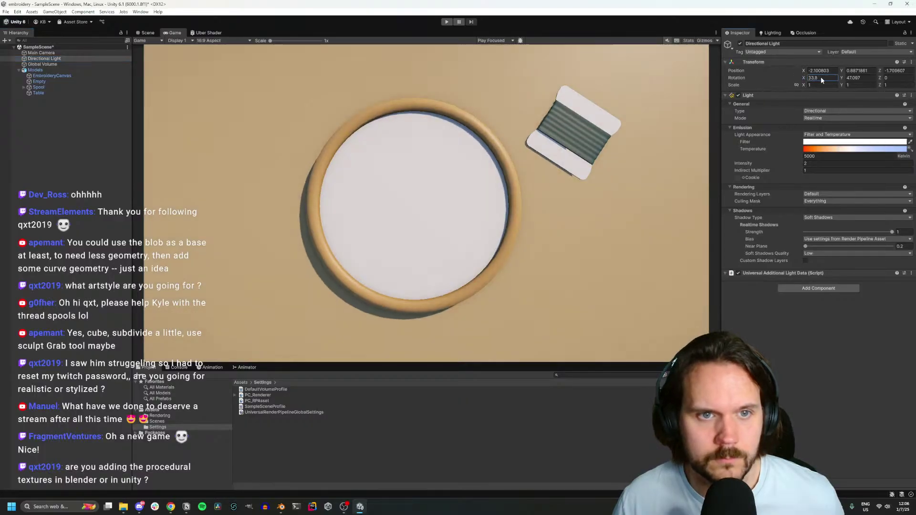
pyautogui.press('BackSpace')
pyautogui.press('BackSpace')
pyautogui.press('BackSpace')
pyautogui.press('BackSpace')
pyautogui.write('15.4')
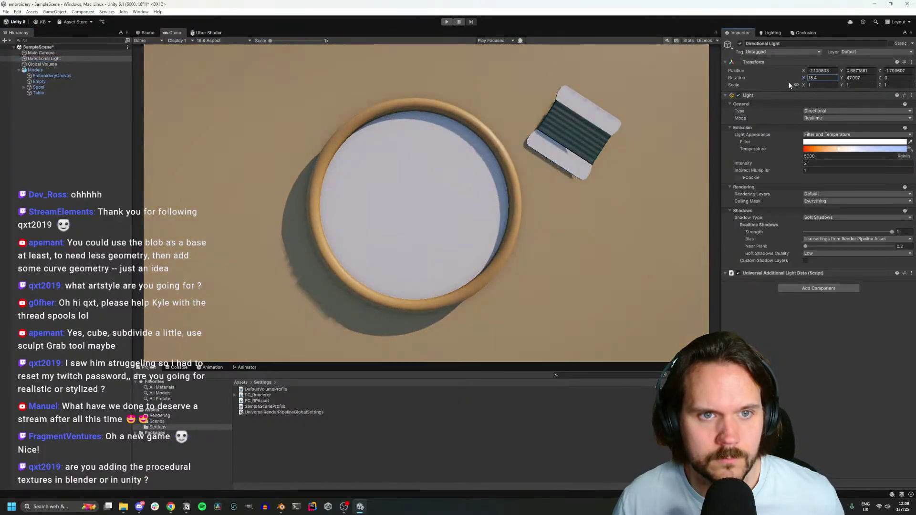
pyautogui.press('BackSpace')
pyautogui.press('BackSpace')
pyautogui.press('BackSpace')
pyautogui.press('BackSpace')
pyautogui.write('13.7')
# Switch the Directional Light's appearance to Color, try an intensity of 1 and set the intensity to 2
pyautogui.click(828, 135)
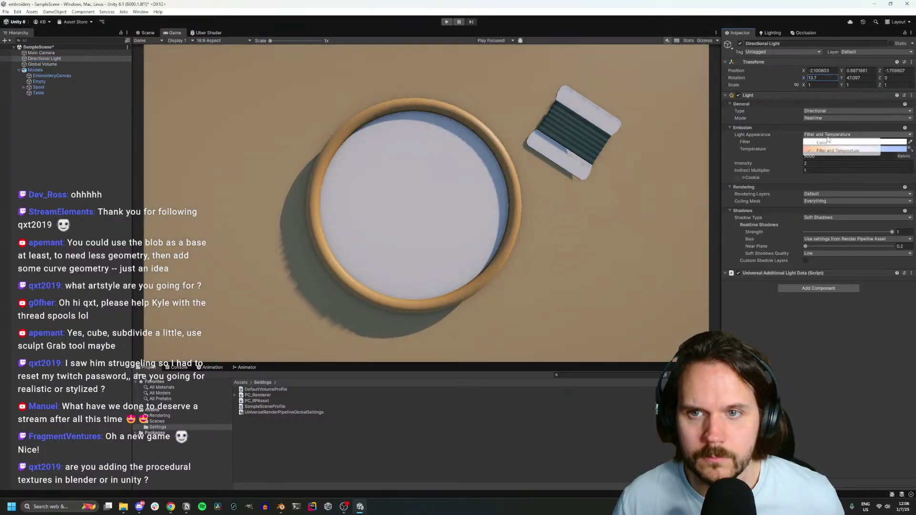
pyautogui.click(822, 142)
pyautogui.moveTo(795, 149); pyautogui.dragTo(795, 152)
pyautogui.click(818, 149)
pyautogui.write('1')
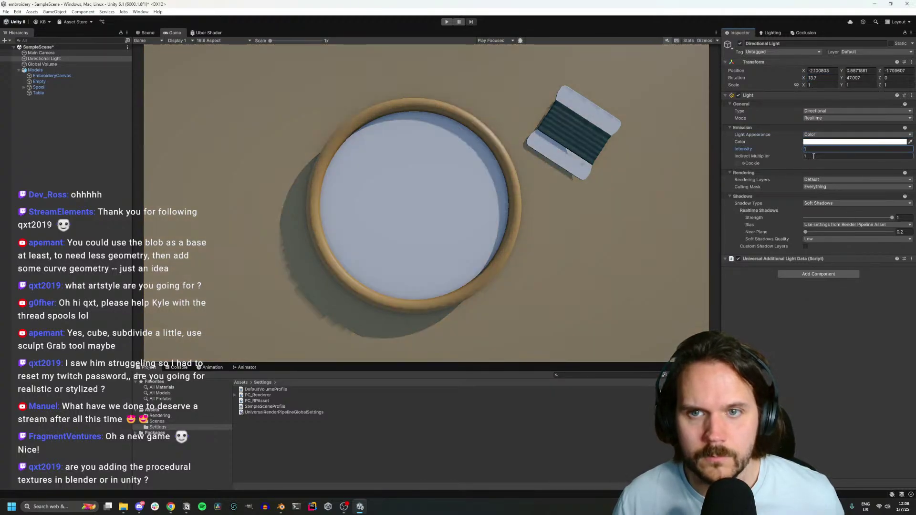
pyautogui.press('BackSpace')
pyautogui.write('2')
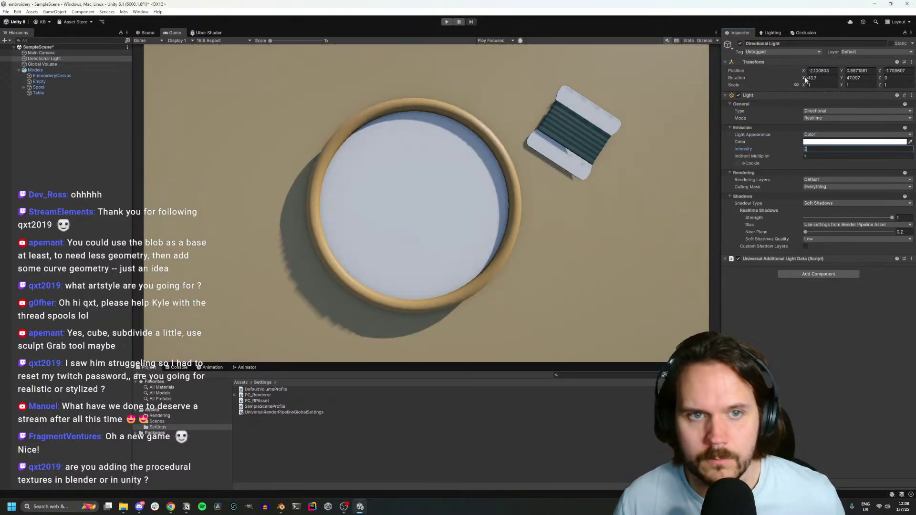
# Set the Directional Light's Soft Shadows Quality to High and its X rotation to 28.1
pyautogui.moveTo(806, 79); pyautogui.dragTo(789, 74)
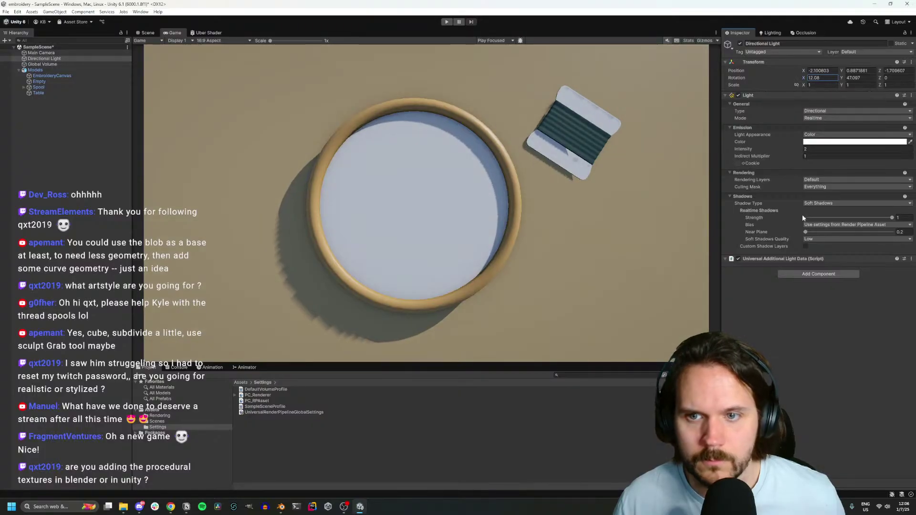
pyautogui.click(813, 239)
pyautogui.click(829, 272)
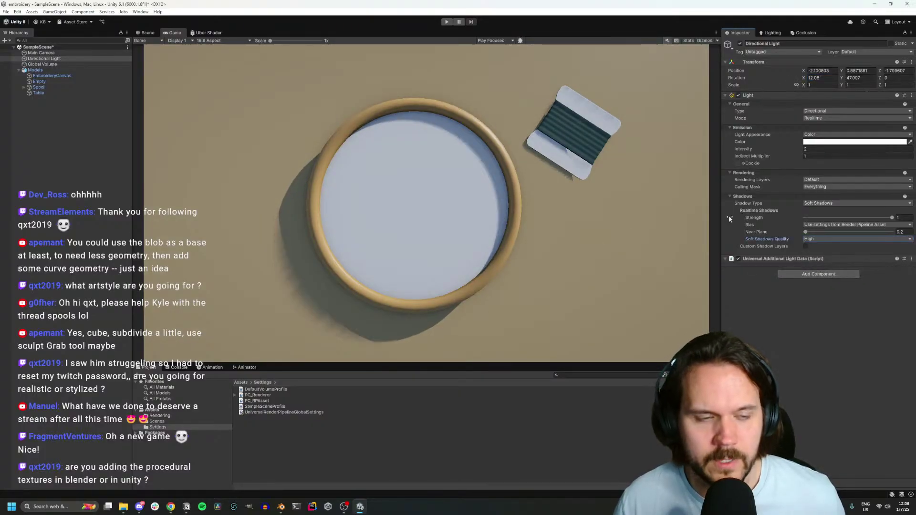
pyautogui.click(817, 78)
pyautogui.write('28.1')
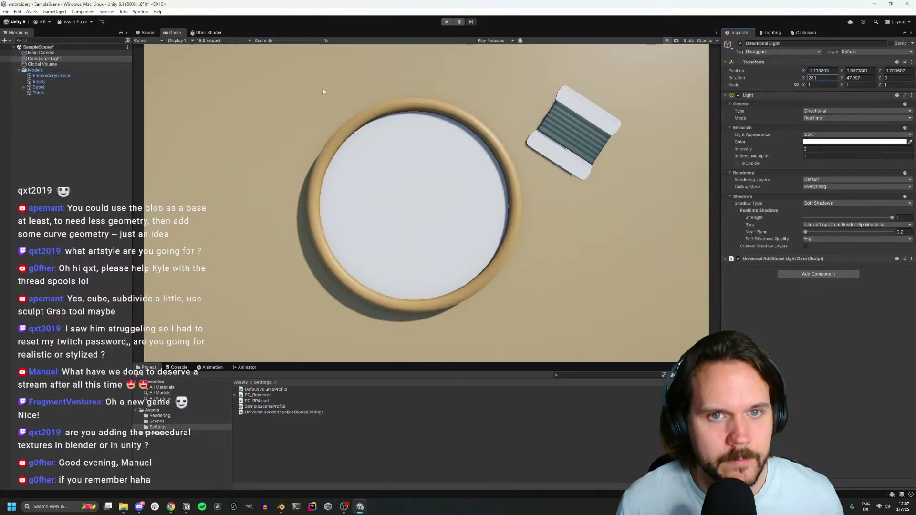
# Check the embroidery scene in the Scene view, return to the Game view, and lower the directional light's realtime shadow strength to 0.762
pyautogui.click(146, 32)
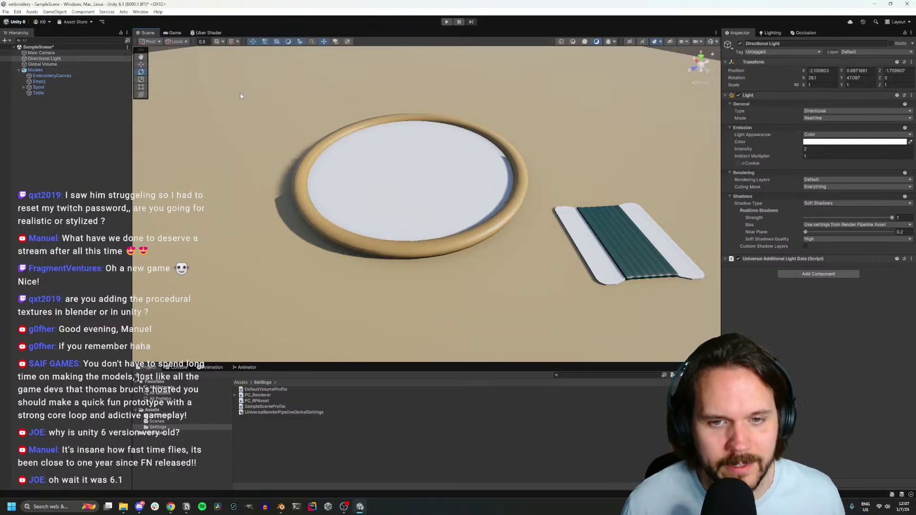
pyautogui.click(173, 34)
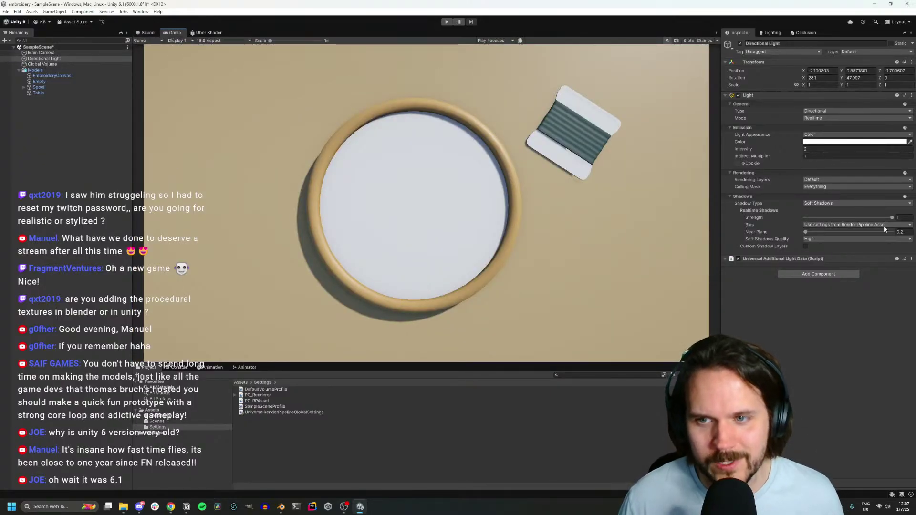
pyautogui.moveTo(892, 218); pyautogui.dragTo(873, 217)
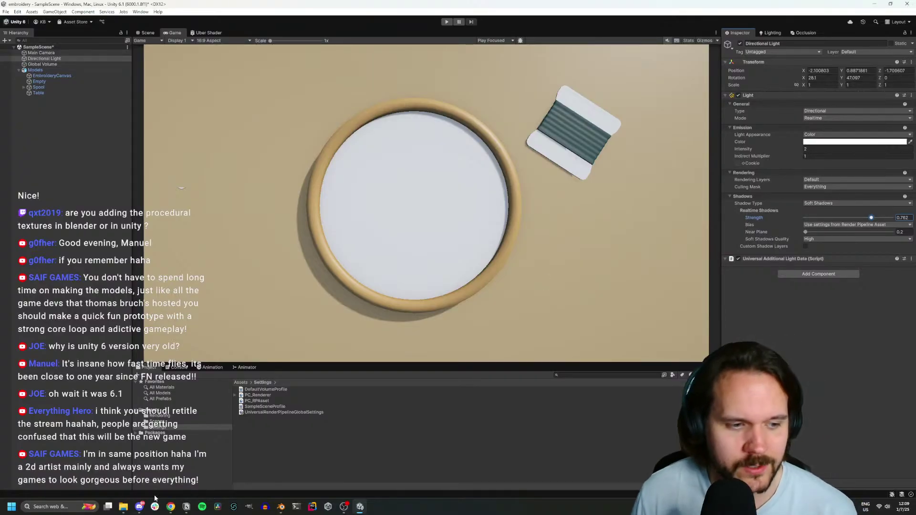
# Switch to Chrome to view the Weans Game Jam: Summer 2025 page on itch.io, and return to Unity
pyautogui.moveTo(171, 506)
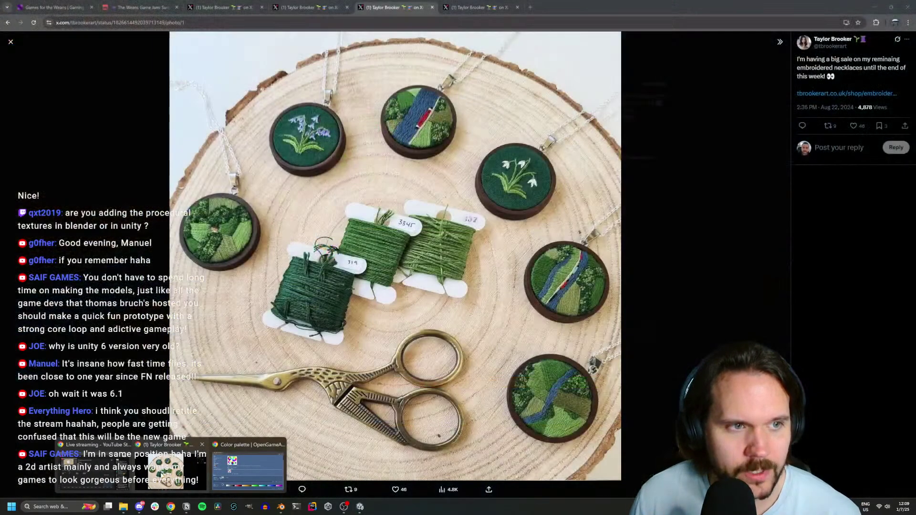
pyautogui.click(163, 475)
pyautogui.click(139, 9)
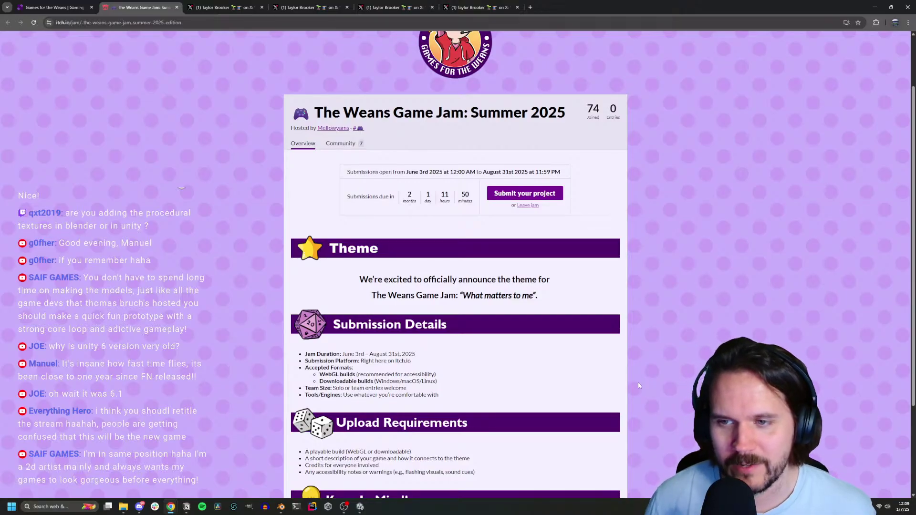
pyautogui.hotkey('alt', 'Tab')
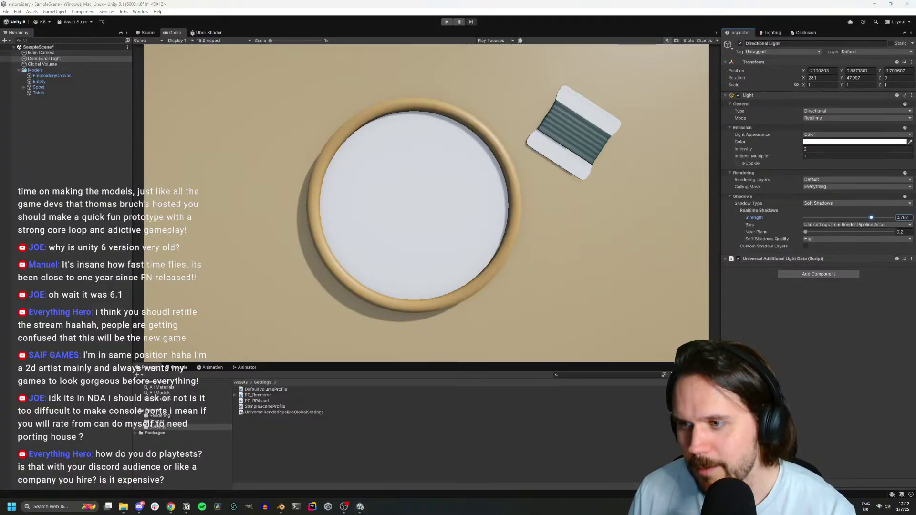
# Switch to the Chrome window showing the OpenGameArt palette and open the creator's Patreon membership page in it
pyautogui.hotkey('alt', 'Tab')
pyautogui.click(511, 85)
pyautogui.write('pat')
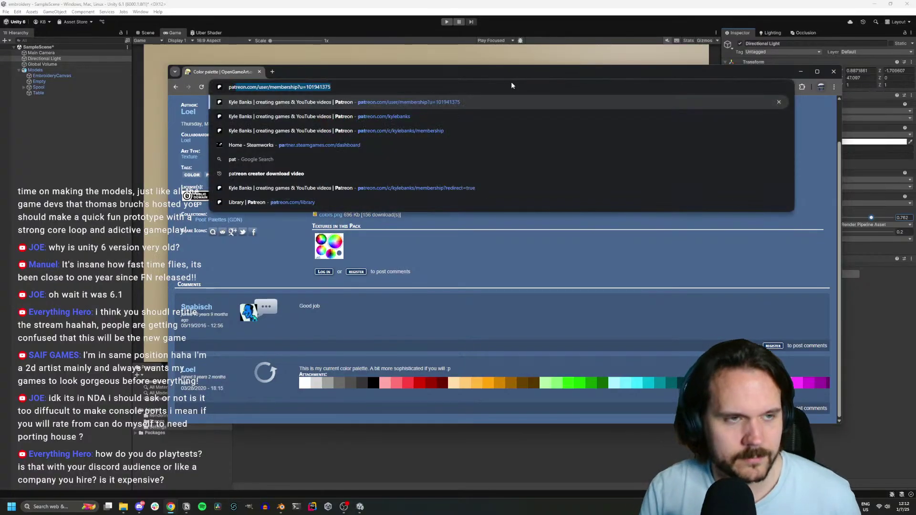
pyautogui.press('Down')
pyautogui.press('Down')
pyautogui.press('Return')
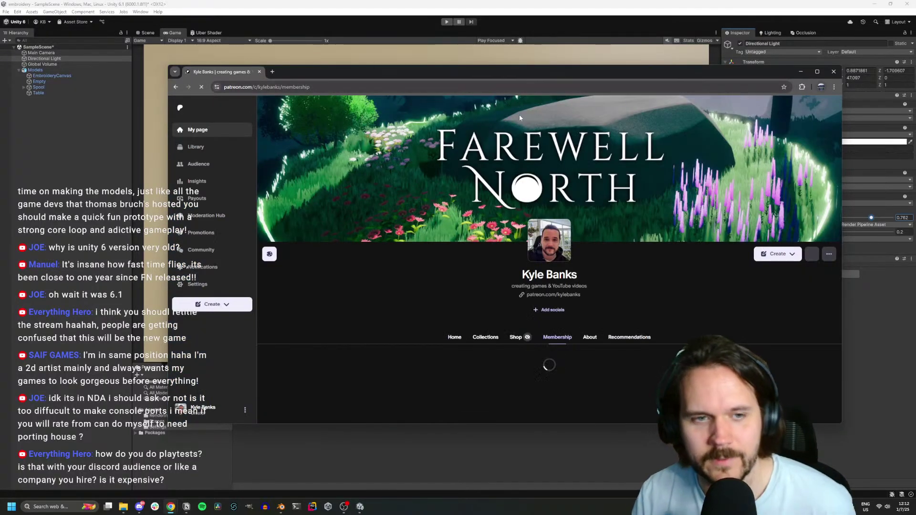
# Look through the membership tiers and recent Patreon posts for the "Bonus Video: Running Effective Playtests" post, and minimise the browser
pyautogui.scroll(-8, 396, 290)
pyautogui.scroll(4, 362, 282)
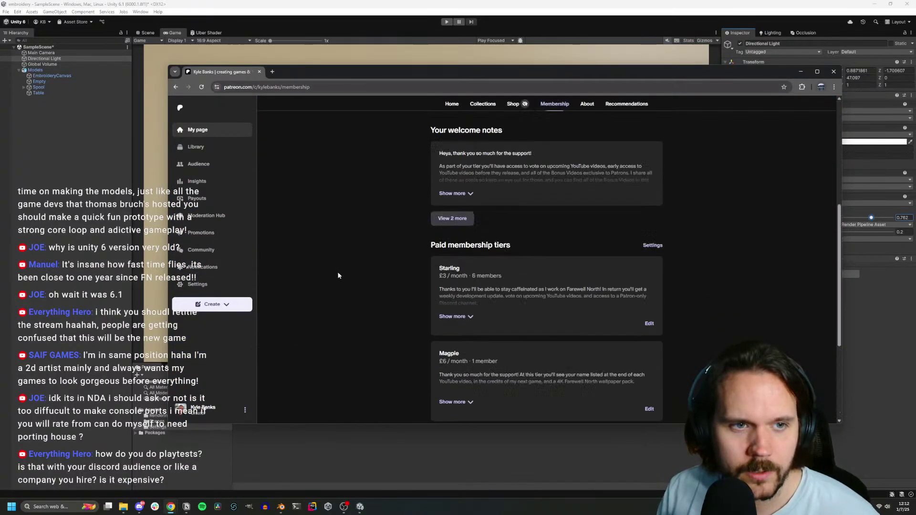
pyautogui.scroll(4, 382, 271)
pyautogui.click(452, 389)
pyautogui.scroll(-2, 401, 320)
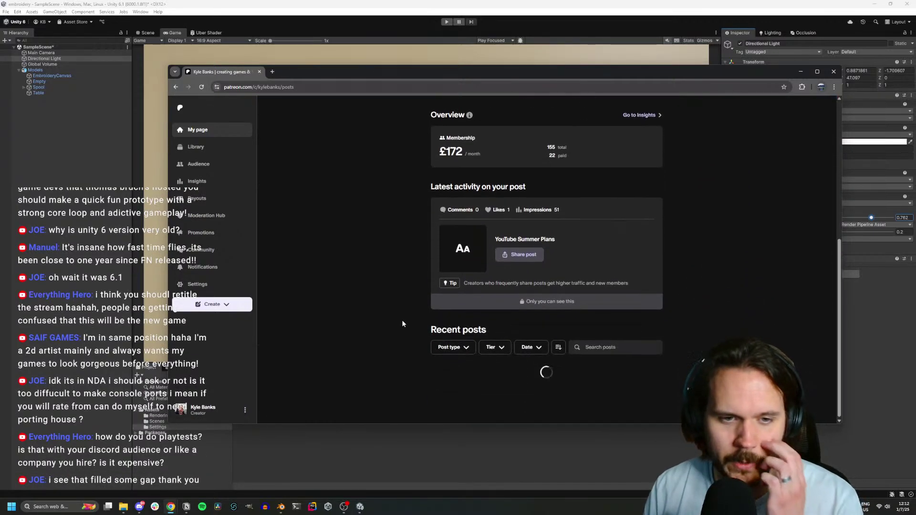
pyautogui.scroll(-8, 362, 303)
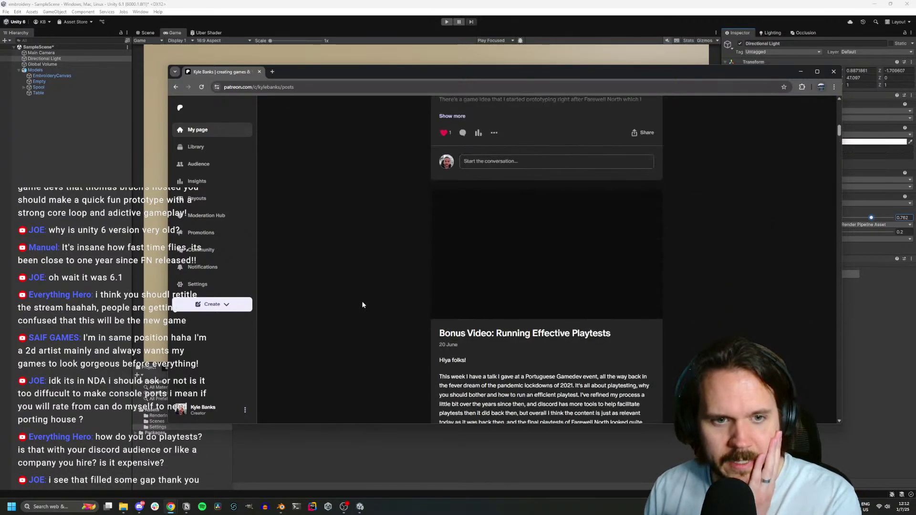
pyautogui.scroll(-6, 361, 304)
pyautogui.scroll(5, 363, 296)
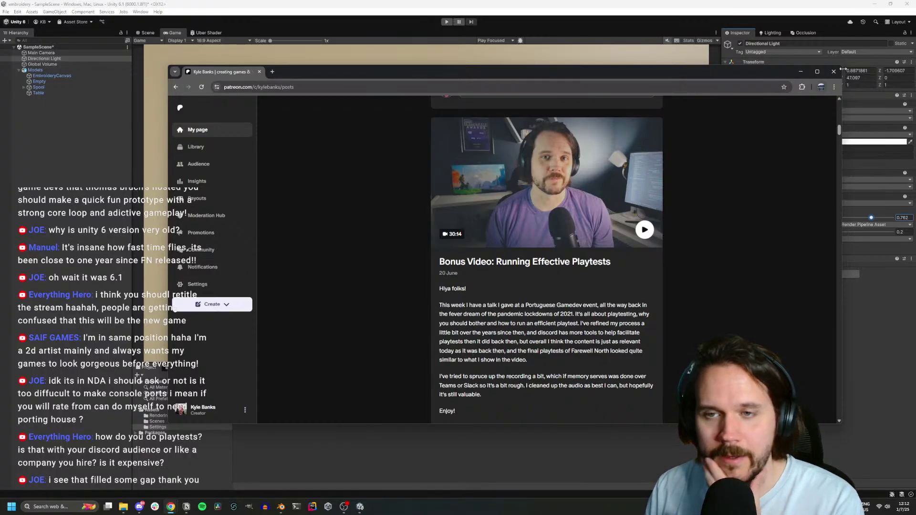
pyautogui.click(801, 71)
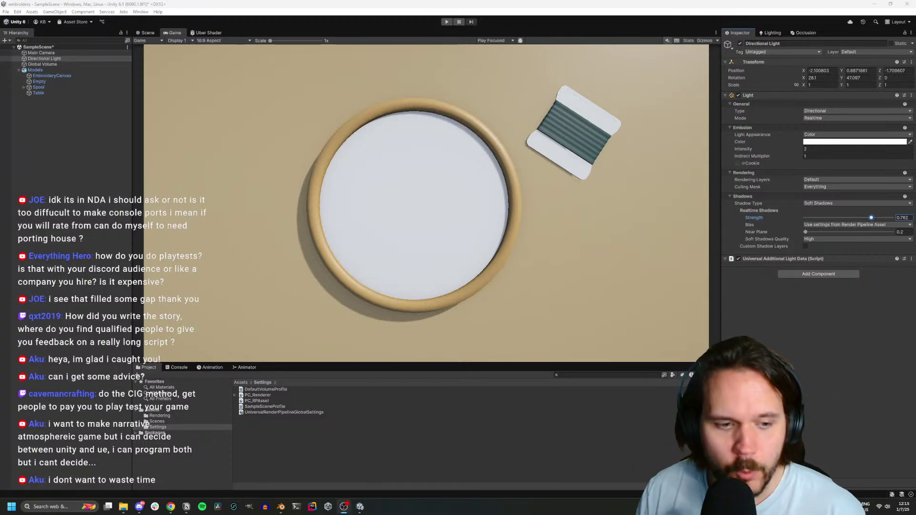
# Switch to Notion with the Farewell North - Pilot screenplay, move its window clear of the screen edge and narrow it
pyautogui.click(187, 511)
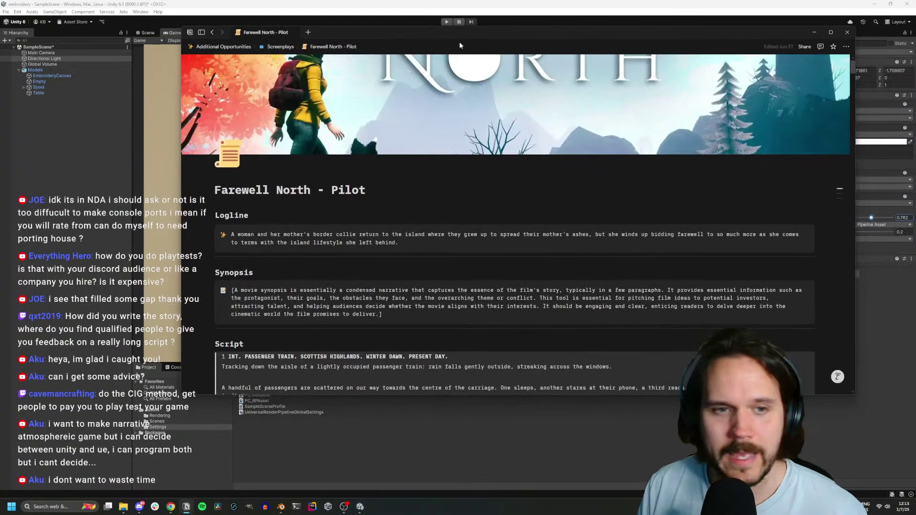
pyautogui.moveTo(460, 46); pyautogui.dragTo(483, 74)
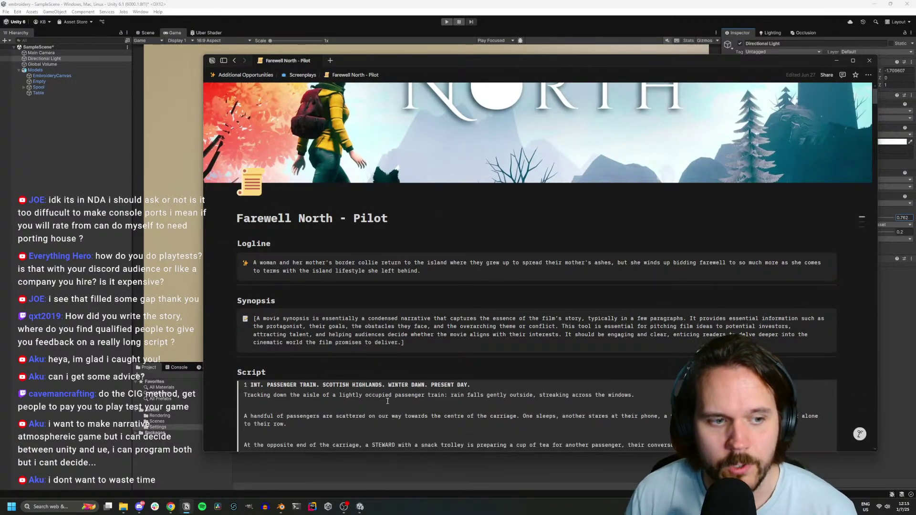
pyautogui.scroll(-4, 294, 223)
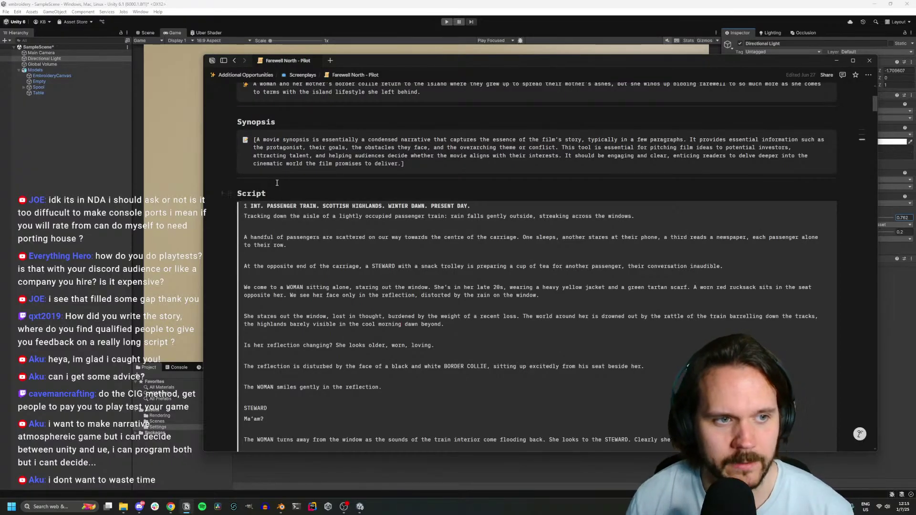
pyautogui.moveTo(204, 209); pyautogui.dragTo(382, 208)
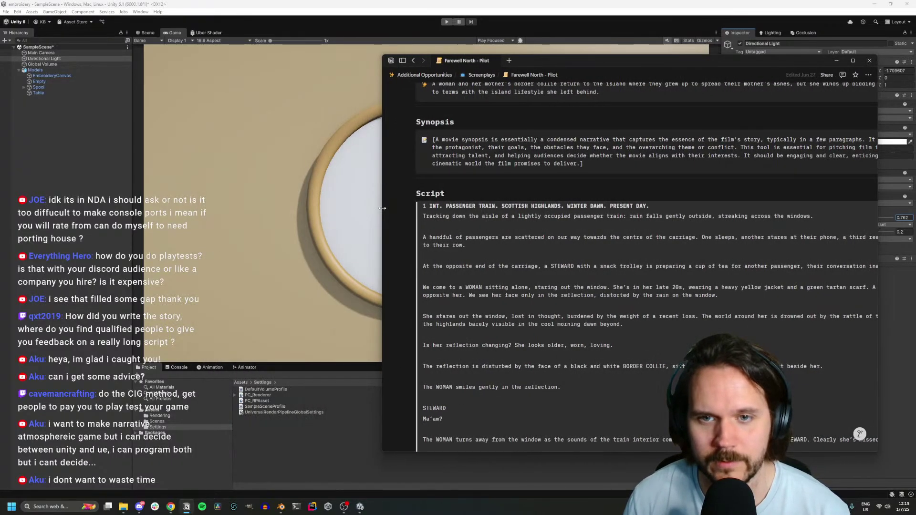
# Read through the Farewell North - Pilot script from scene 1 to scene 12, and minimise Notion
pyautogui.scroll(-3, 694, 253)
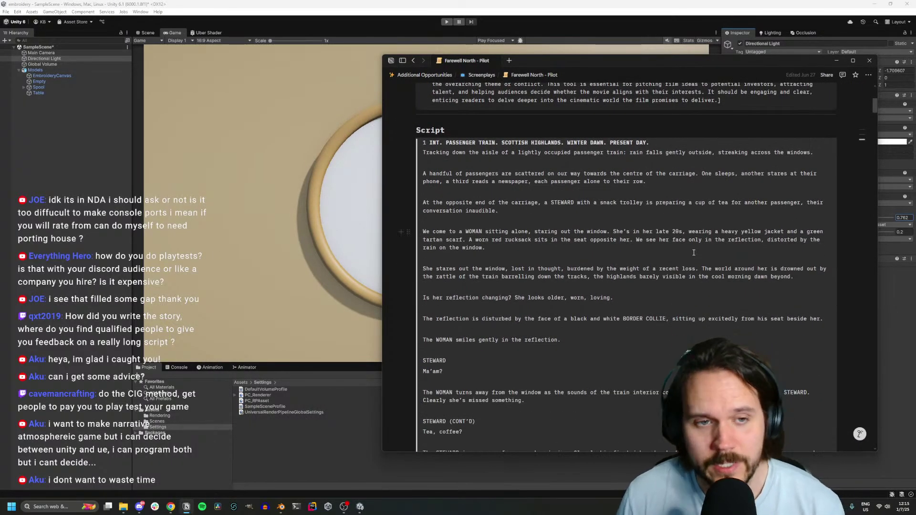
pyautogui.scroll(-15, 694, 252)
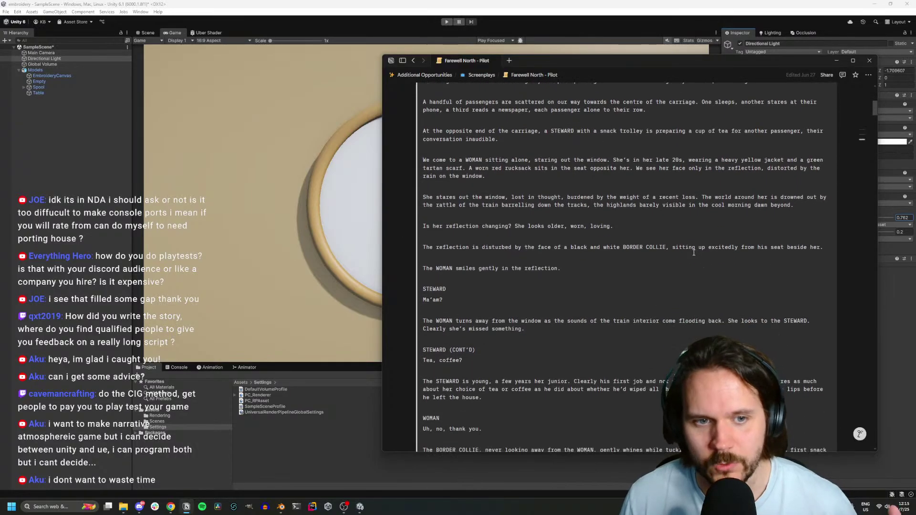
pyautogui.scroll(-15, 692, 254)
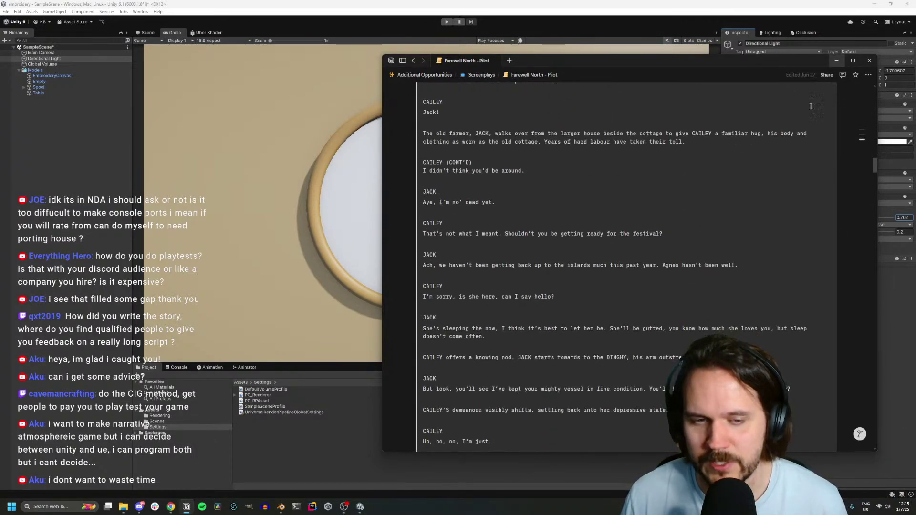
pyautogui.scroll(-15, 650, 307)
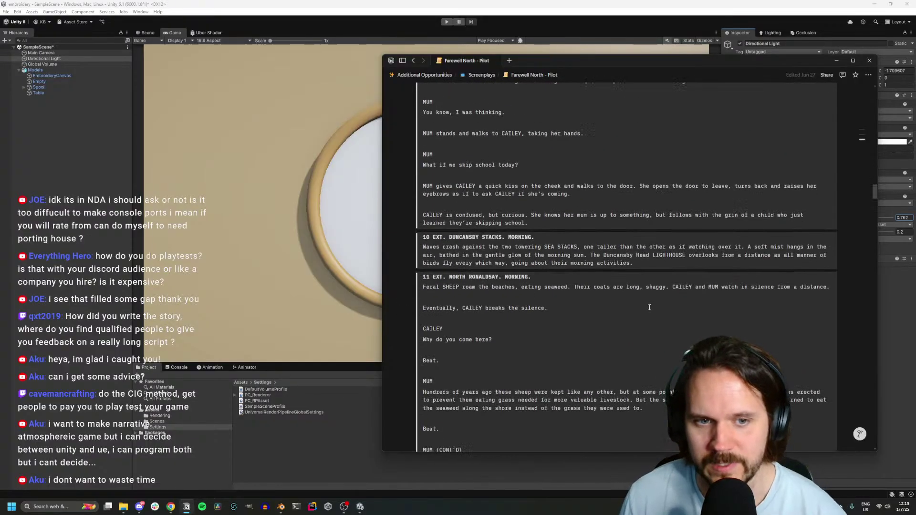
pyautogui.scroll(-10, 649, 308)
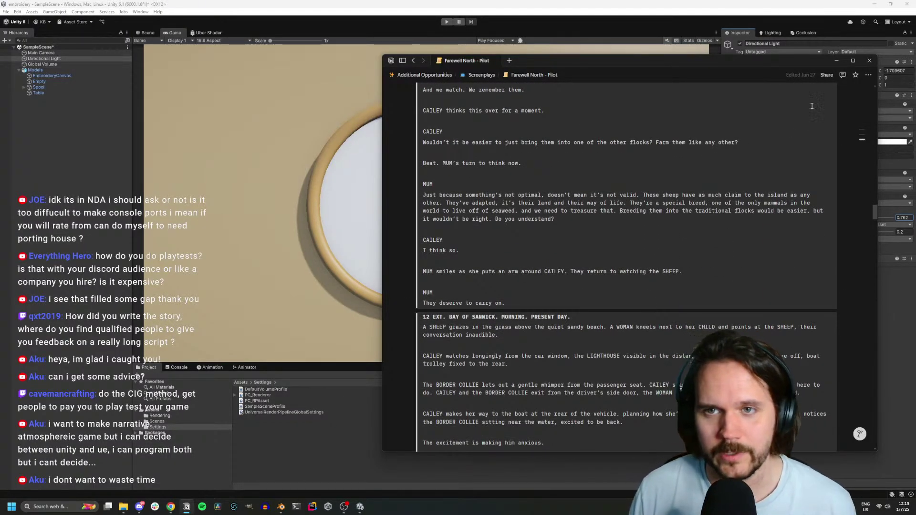
pyautogui.click(835, 61)
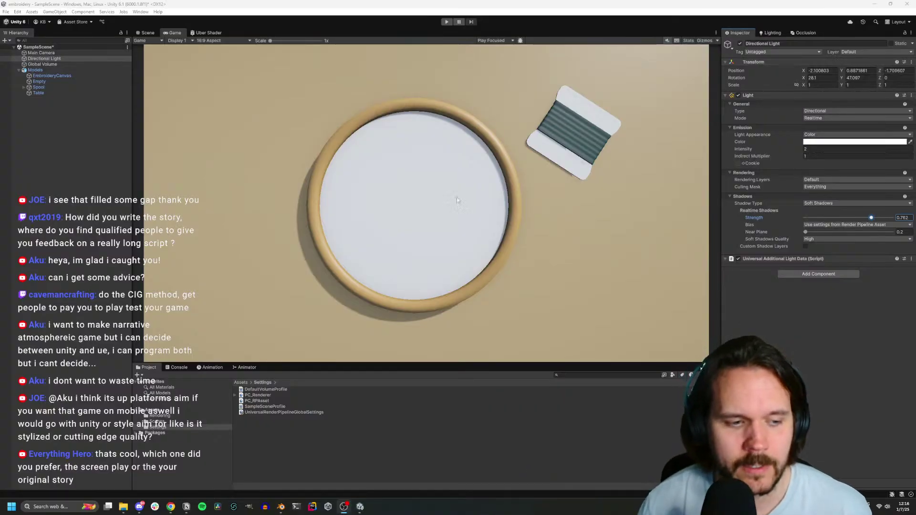
# Reopen the Notion screenplay, go back to the opening train scene at the start of the script, and minimise the window
pyautogui.click(186, 507)
pyautogui.scroll(20, 558, 285)
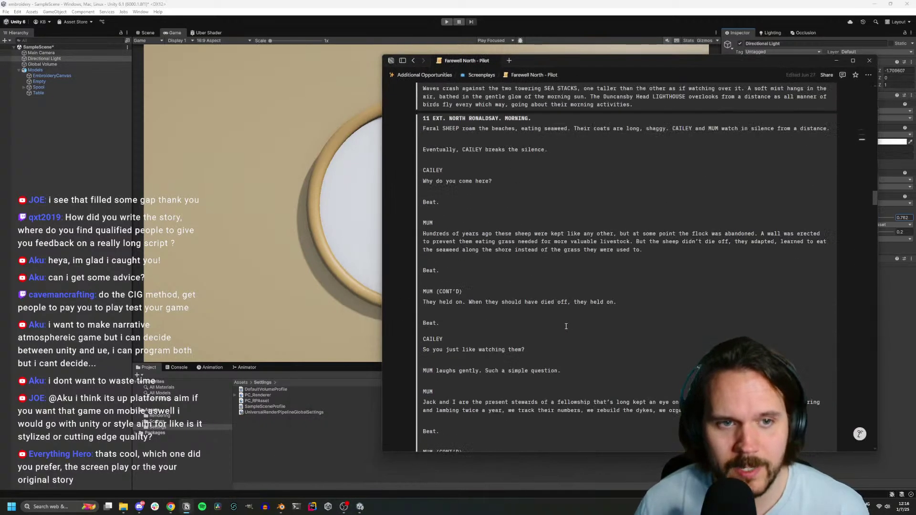
pyautogui.scroll(15, 568, 331)
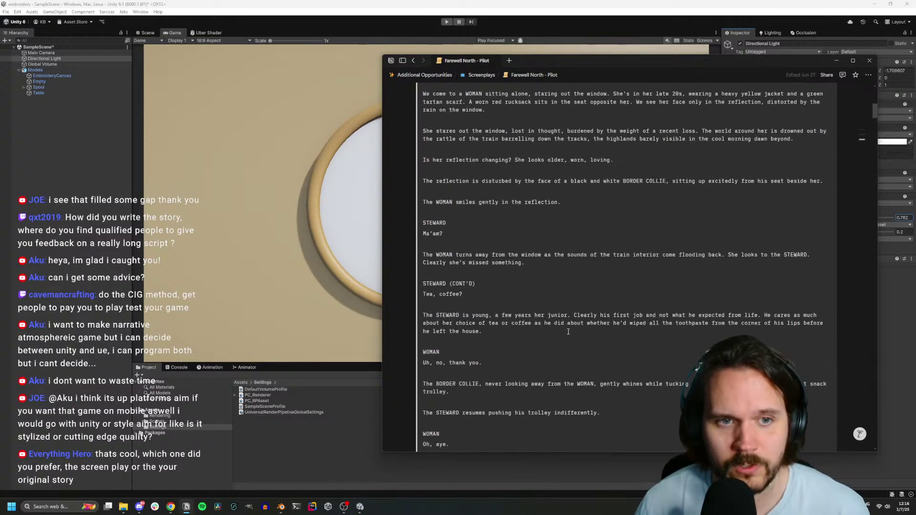
pyautogui.scroll(-2, 567, 331)
pyautogui.scroll(-2, 568, 331)
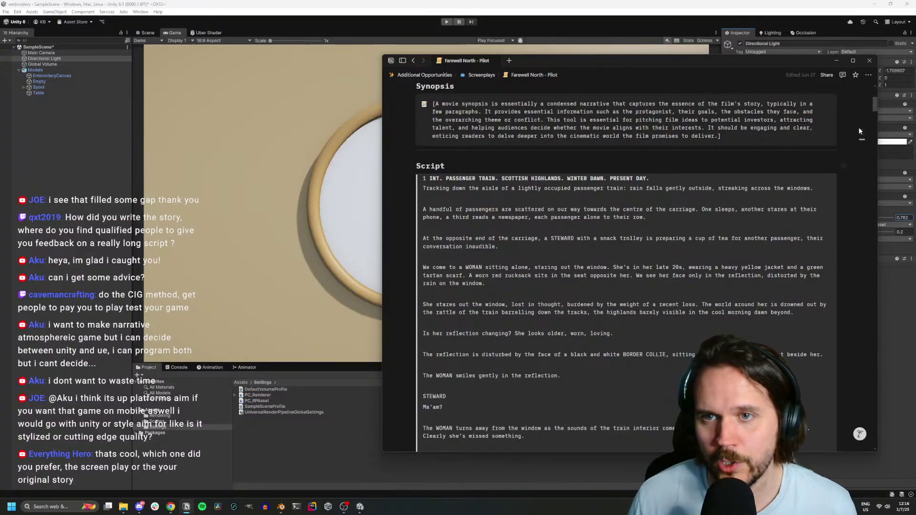
pyautogui.click(836, 61)
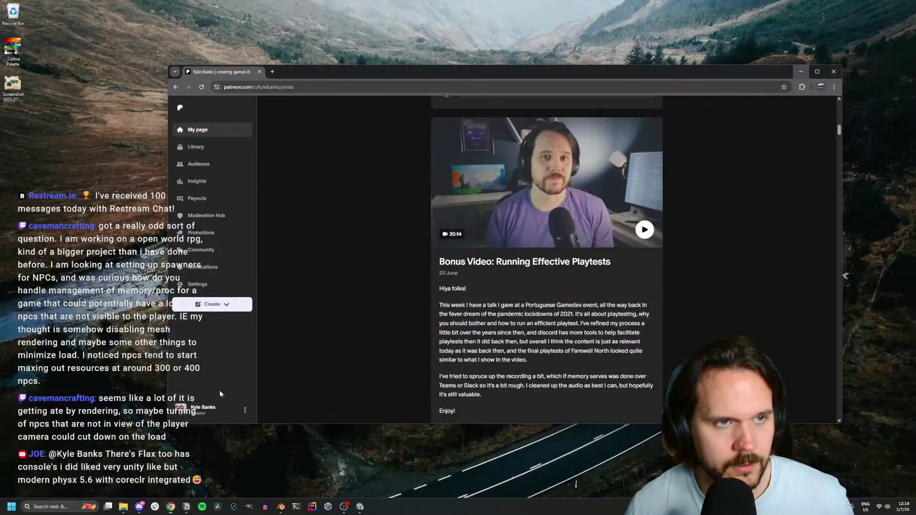
# Switch to the Chrome window with Patreon, search the web for "kit scenarist" and open the KIT Scenarist website
pyautogui.click(230, 470)
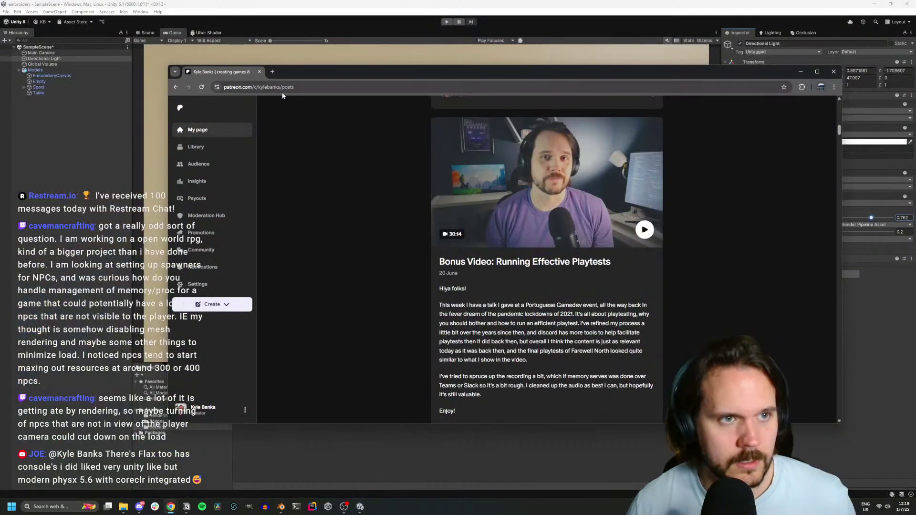
pyautogui.click(282, 87)
pyautogui.write('kit scenarist')
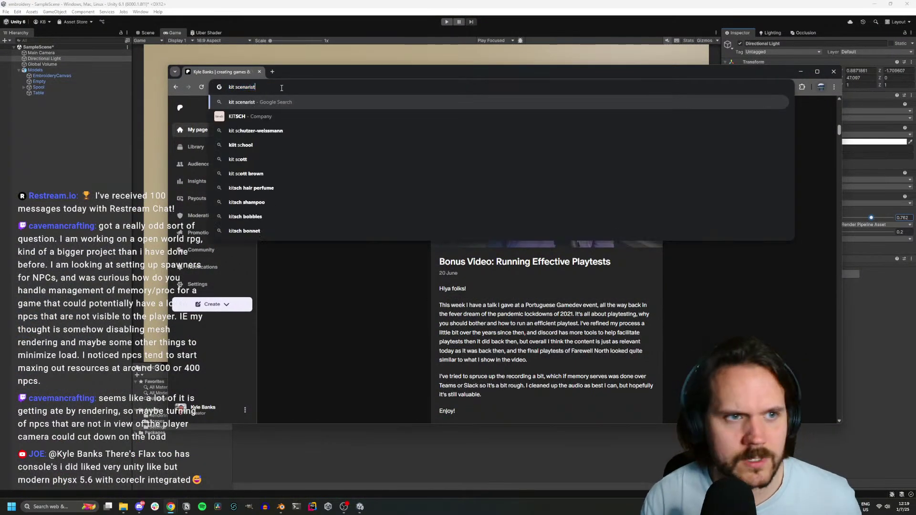
pyautogui.press('Return')
pyautogui.click(303, 182)
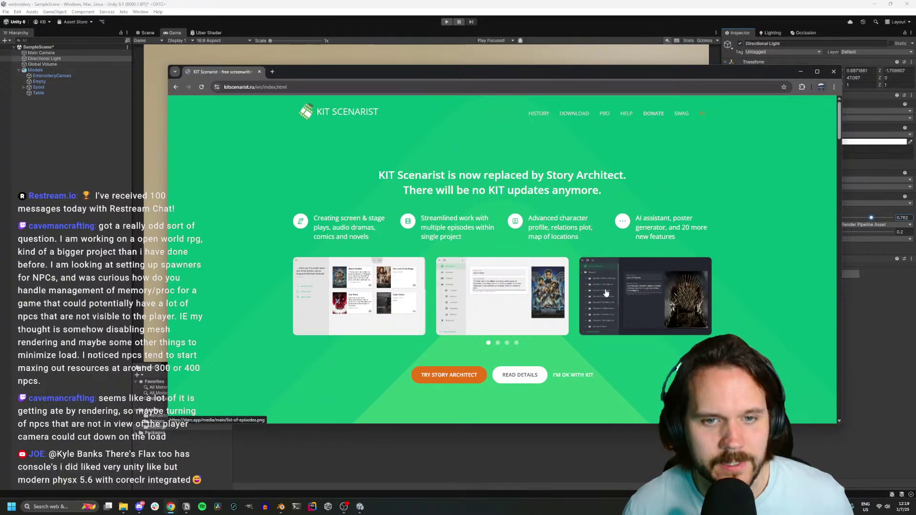
# Look over the KIT Scenarist home page, including its Research and Cards sections, and return to its beginning
pyautogui.scroll(-6, 603, 290)
pyautogui.scroll(-8, 596, 293)
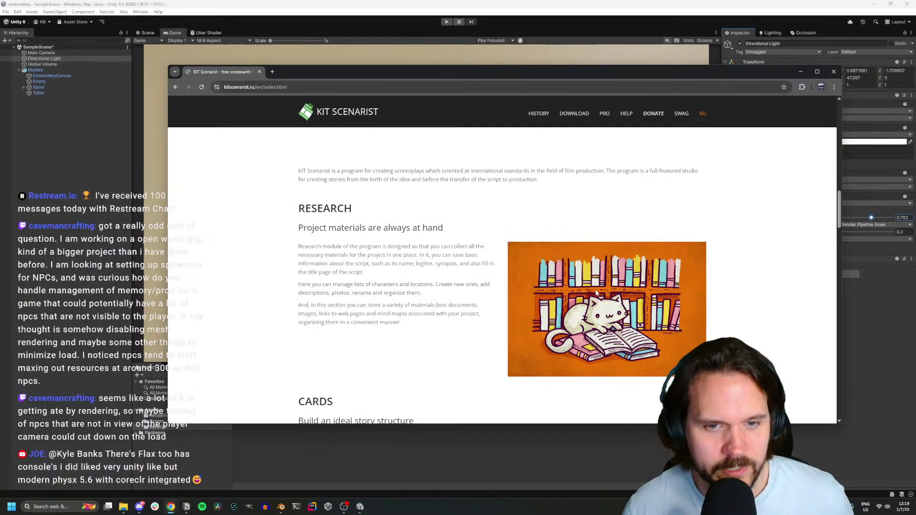
pyautogui.scroll(5, 597, 292)
pyautogui.scroll(10, 597, 295)
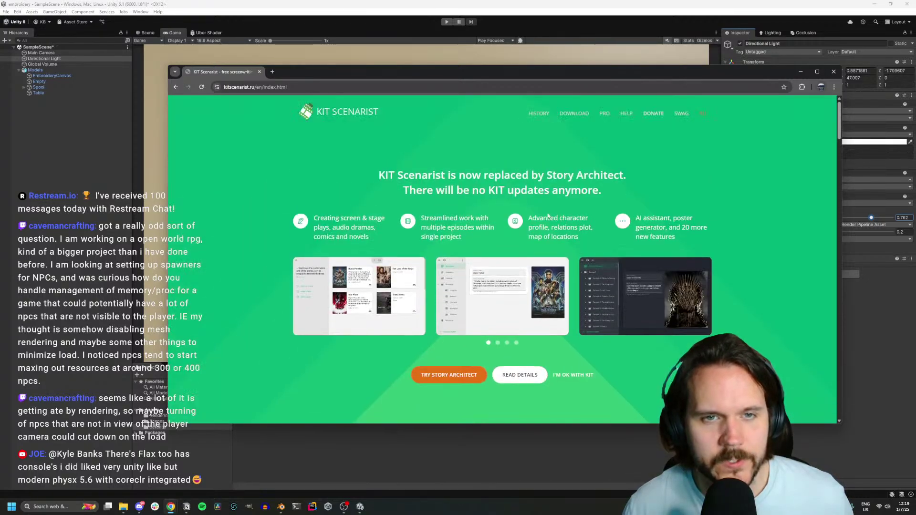
# Search for "free online screenwriting software", open the Reddit thread on free script softwares, and open its WriterSolo link
pyautogui.click(285, 87)
pyautogui.write('free onli')
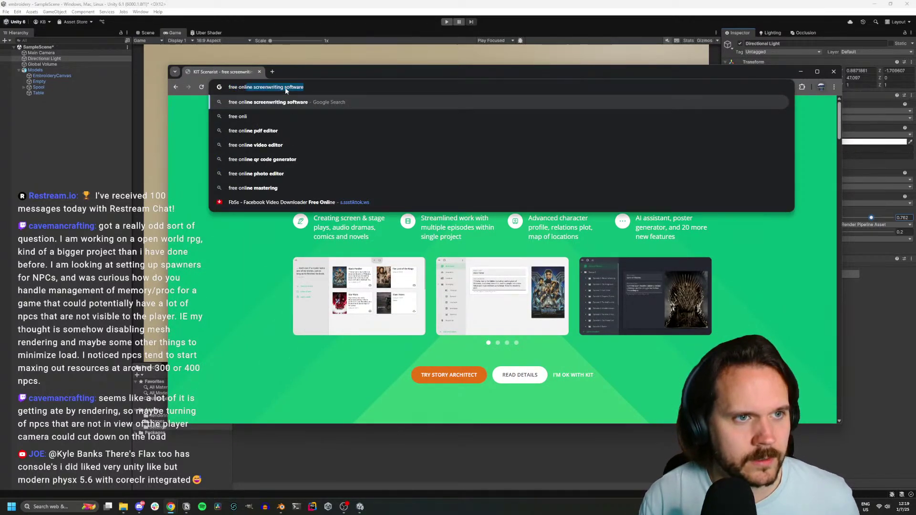
pyautogui.press('Return')
pyautogui.click(306, 191)
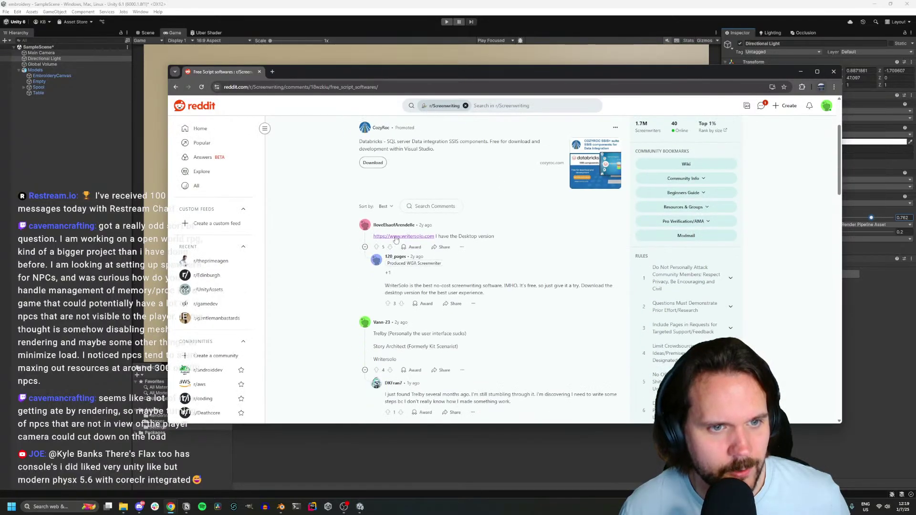
pyautogui.click(385, 244)
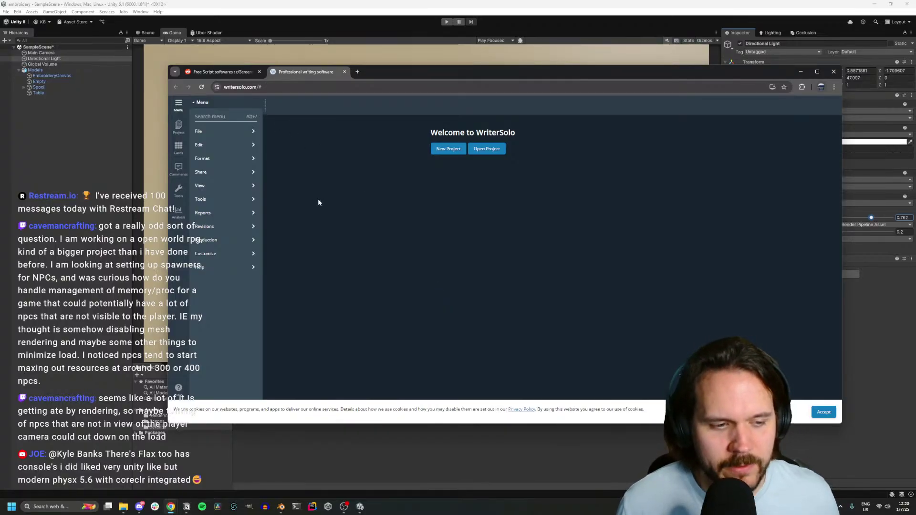
# Bring up the Notion screenplay at its synopsis and opening script, and minimise both it and the WriterSolo browser window
pyautogui.click(186, 506)
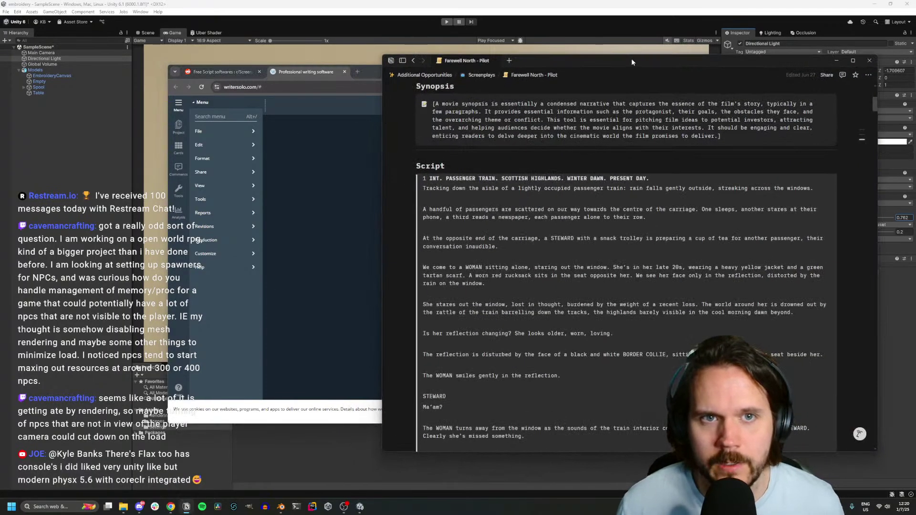
pyautogui.click(836, 60)
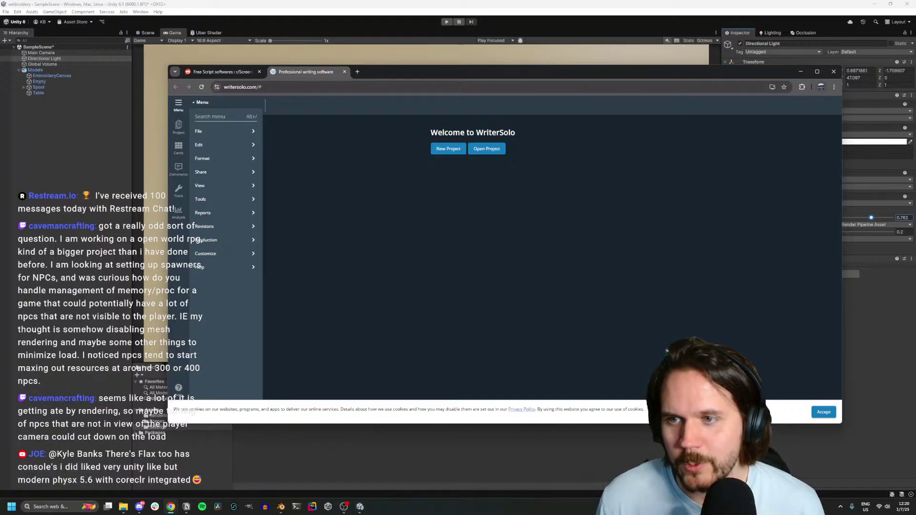
pyautogui.click(801, 71)
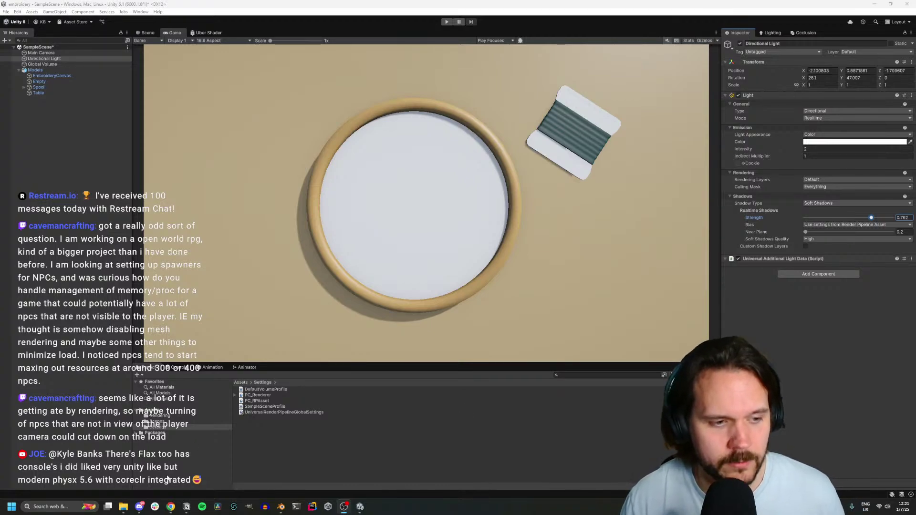
# Search YouTube for the channel owner's name plus "world streaming" and open the video "Implementing World Streaming in my Unity Game! | Devlog"
pyautogui.click(170, 507)
pyautogui.click(303, 87)
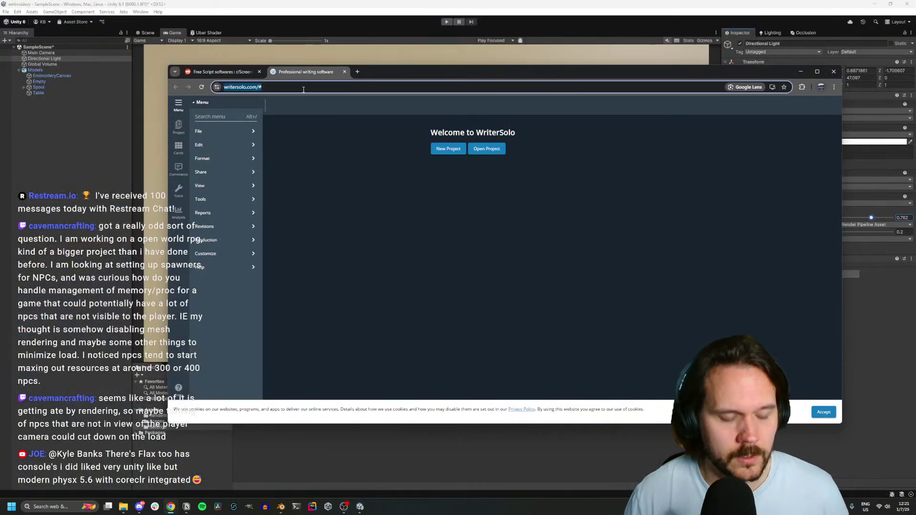
pyautogui.write('youtube.com')
pyautogui.press('Tab')
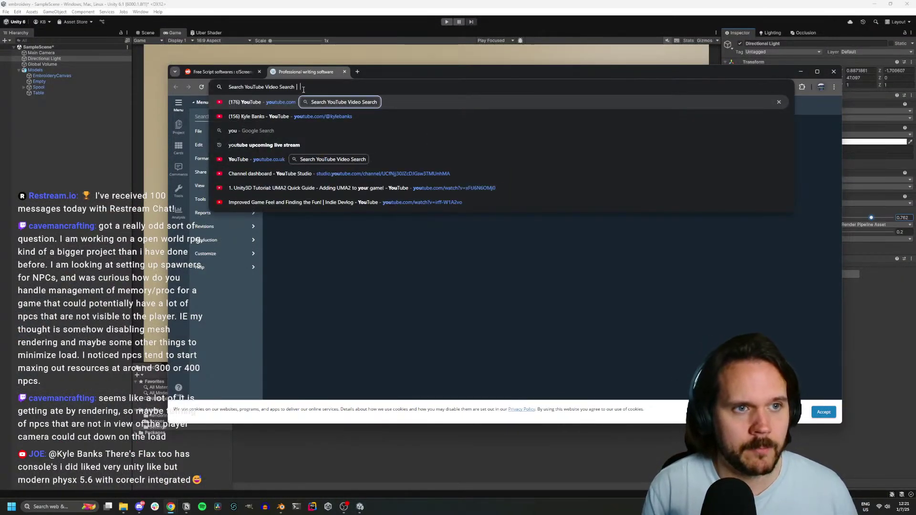
pyautogui.write('kyle absnk')
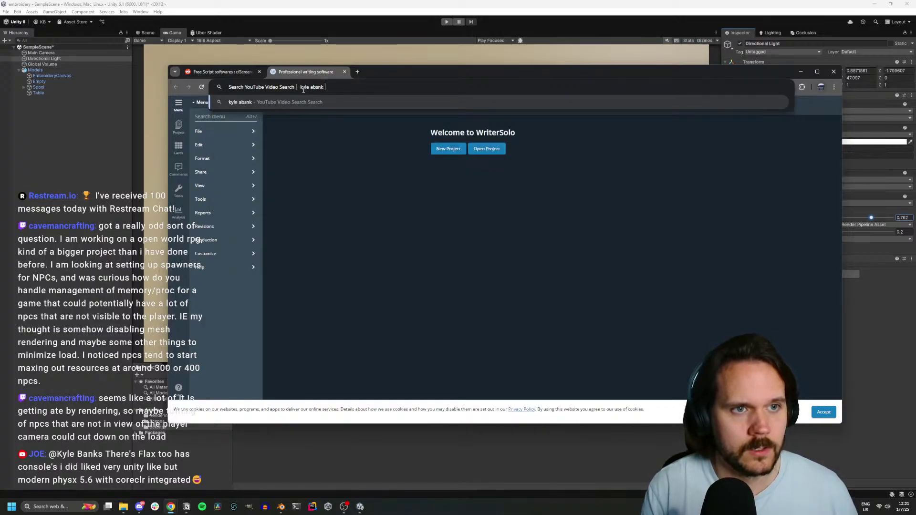
pyautogui.press('BackSpace')
pyautogui.press('BackSpace')
pyautogui.press('BackSpace')
pyautogui.write('banks world strea')
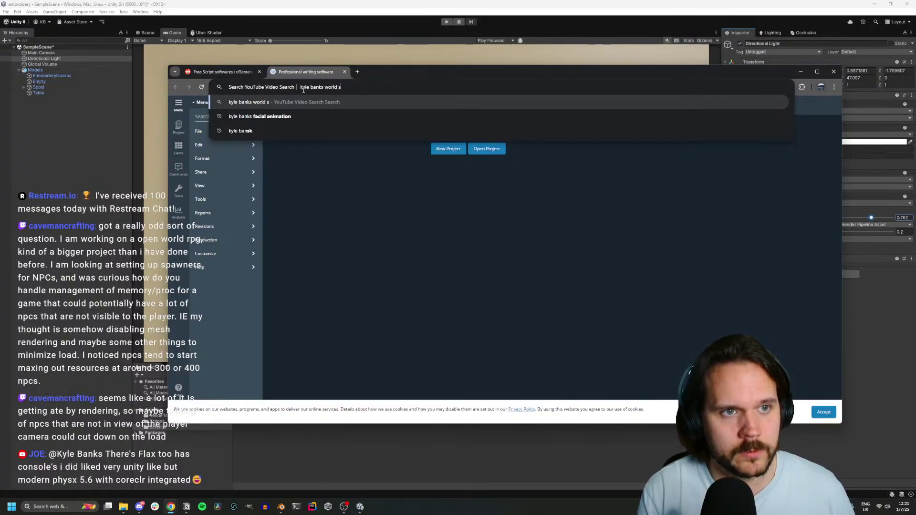
pyautogui.write('ming')
pyautogui.press('Return')
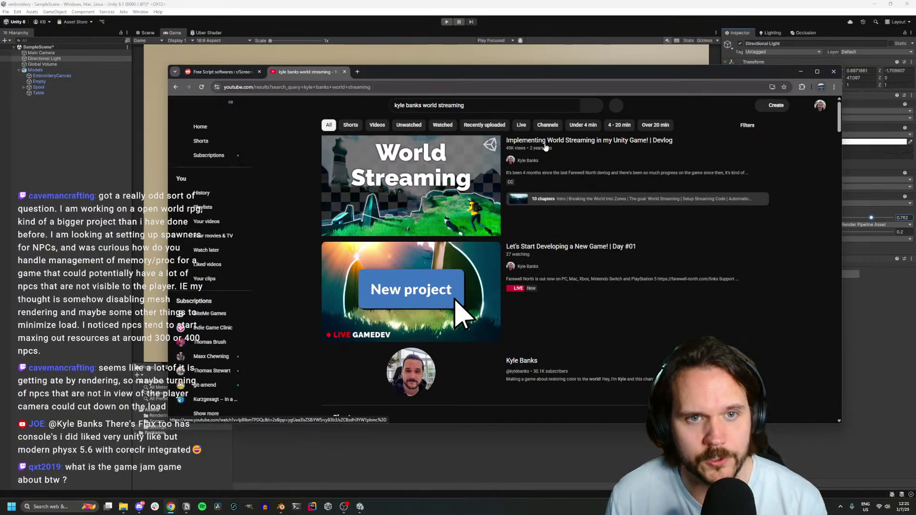
pyautogui.click(549, 146)
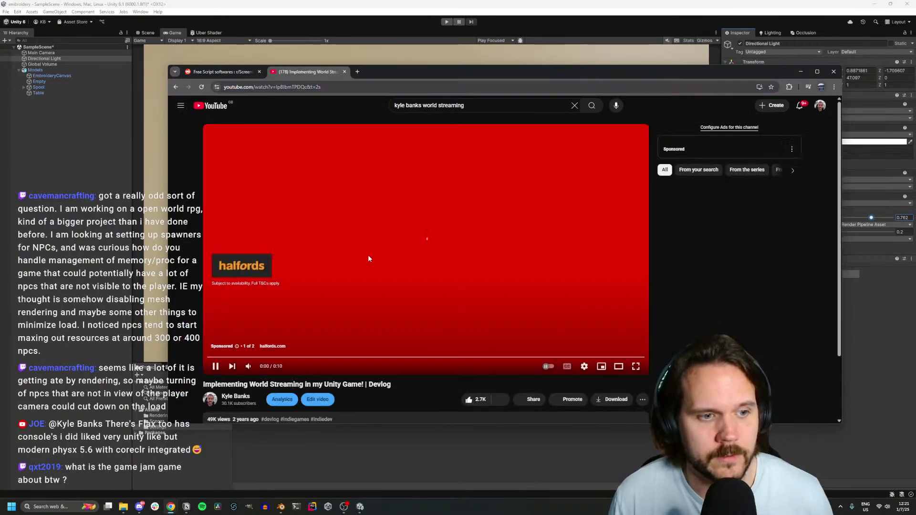
# Pause the world streaming video, share its address in the stream chat, and return to the video page
pyautogui.press('k')
pyautogui.hotkey('ctrl', 'l')
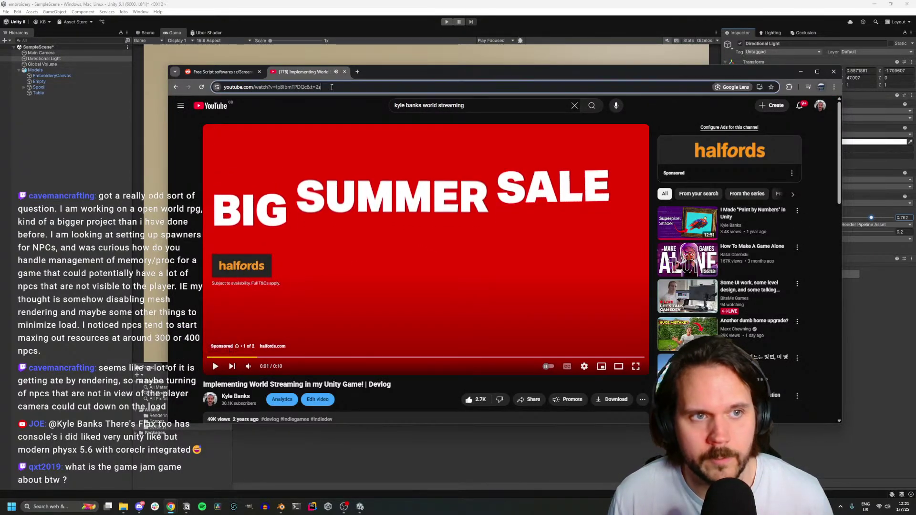
pyautogui.hotkey('alt', 'Tab')
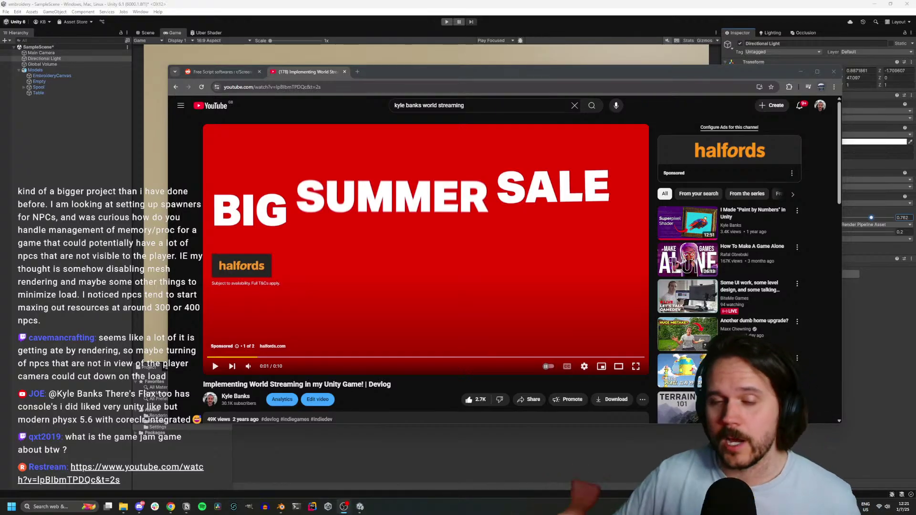
pyautogui.click(276, 337)
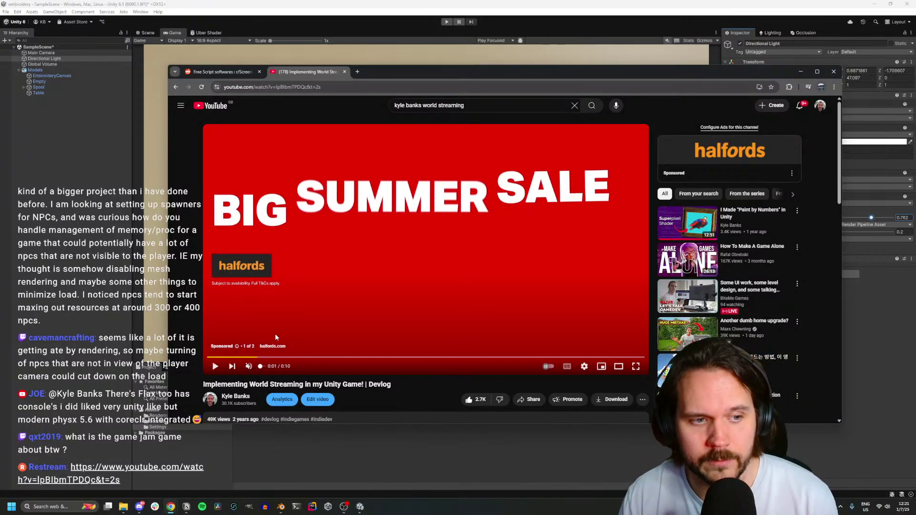
# Mute the devlog, skip through its Setup Streaming Code and Automation with k-Nearest Neighbours chapters and beyond, and minimise the browser
pyautogui.click(247, 369)
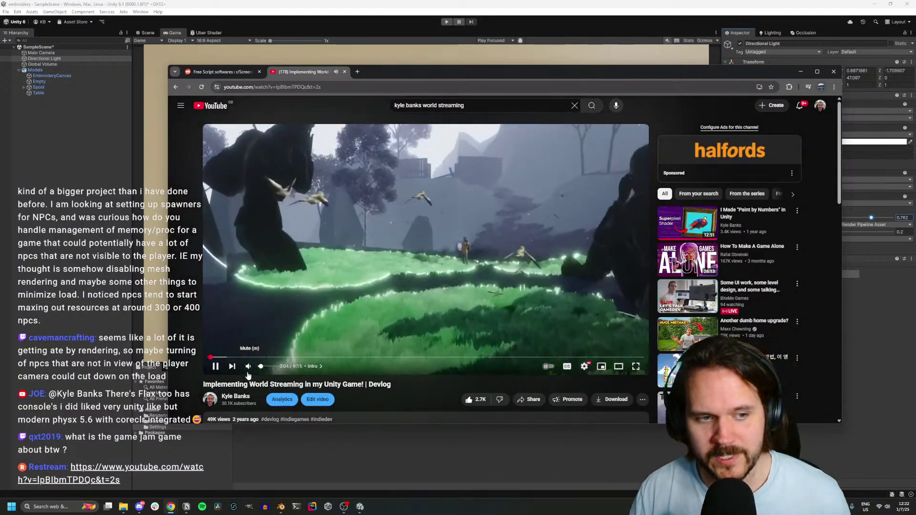
pyautogui.click(248, 372)
pyautogui.click(334, 357)
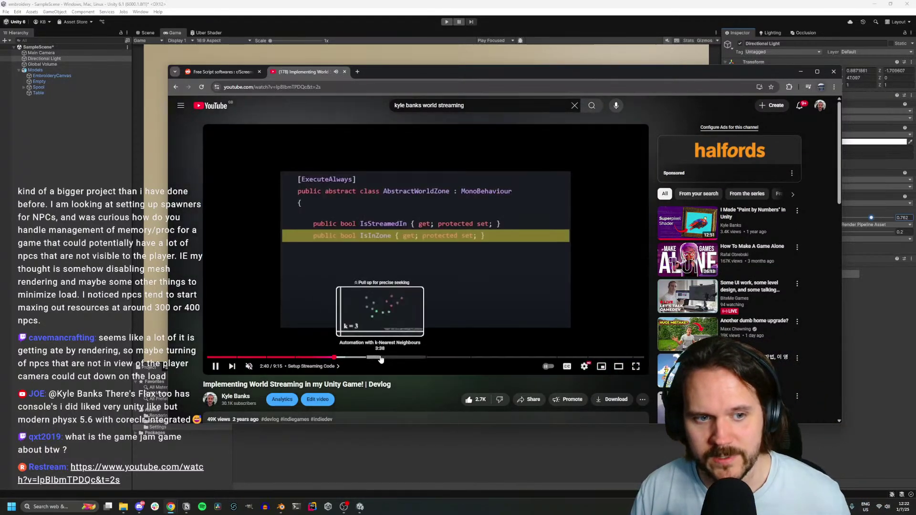
pyautogui.click(381, 358)
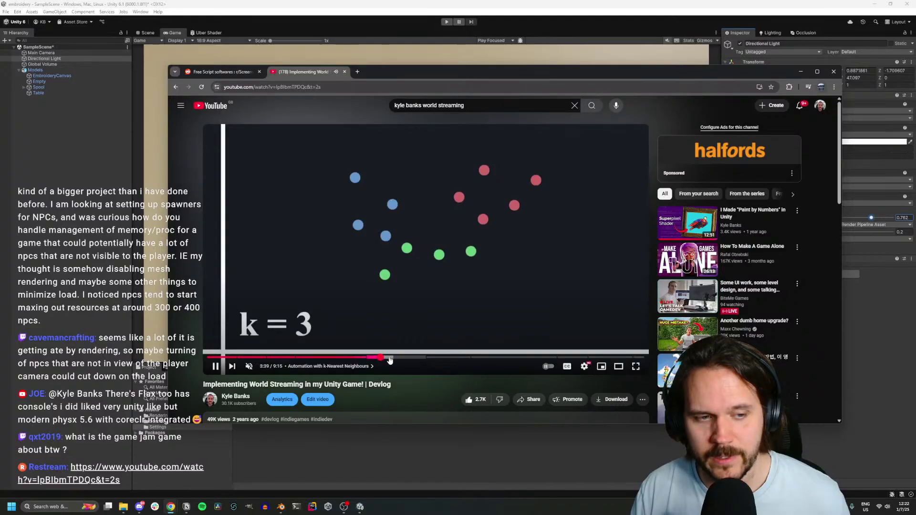
pyautogui.click(460, 358)
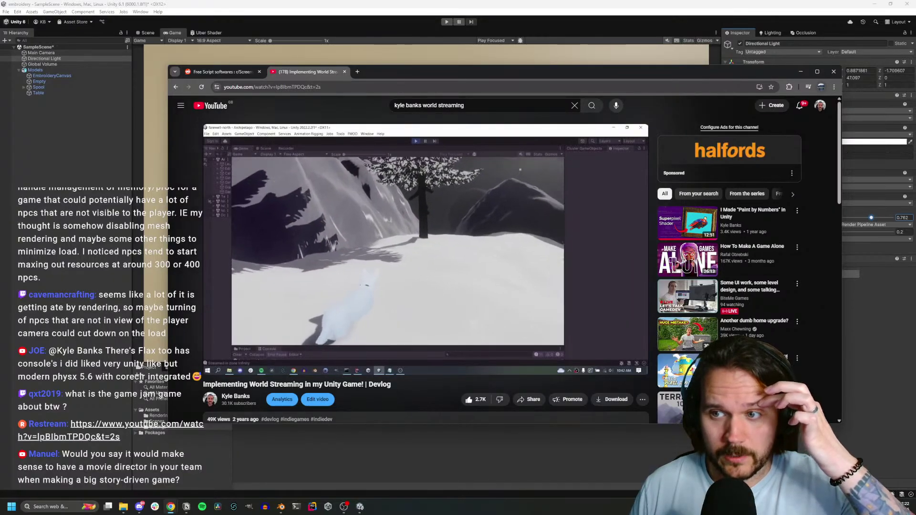
pyautogui.click(798, 74)
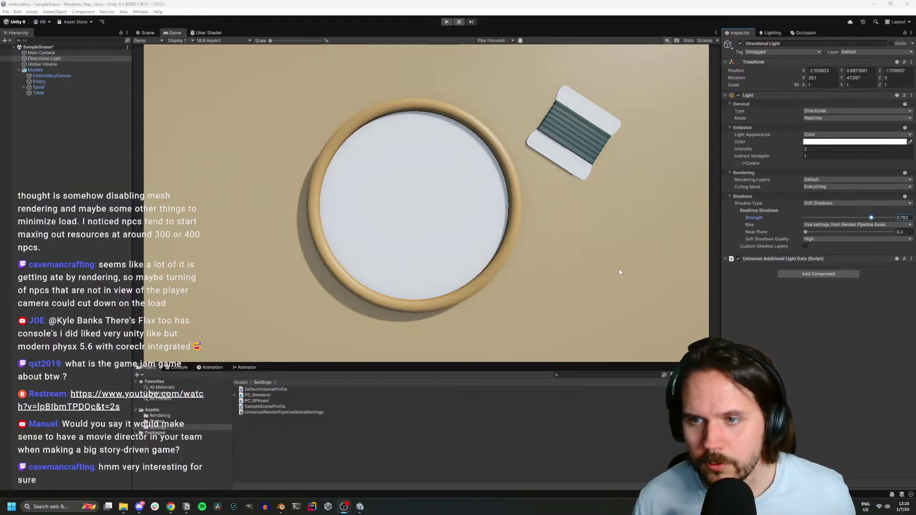
# Reopen the browser window with the devlog, search the web for "flax enging", and open the Flax Engine website
pyautogui.moveTo(171, 507)
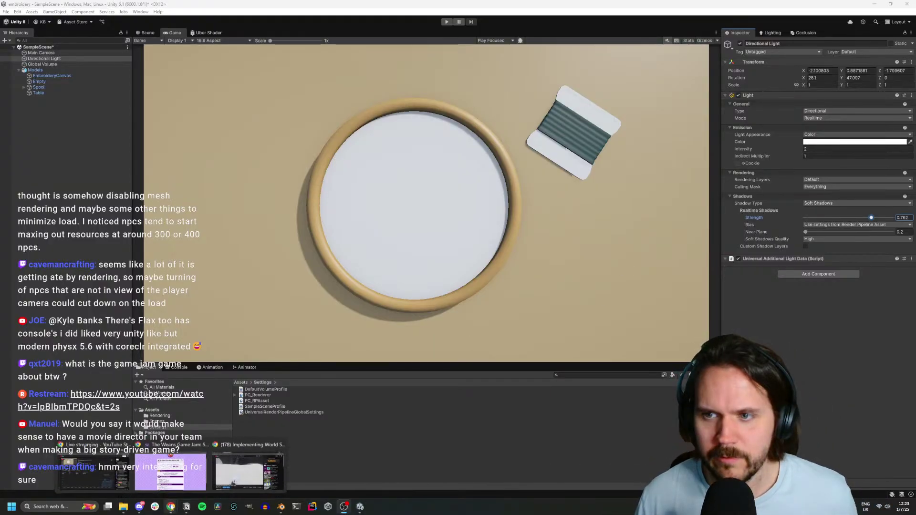
pyautogui.click(248, 472)
pyautogui.click(302, 87)
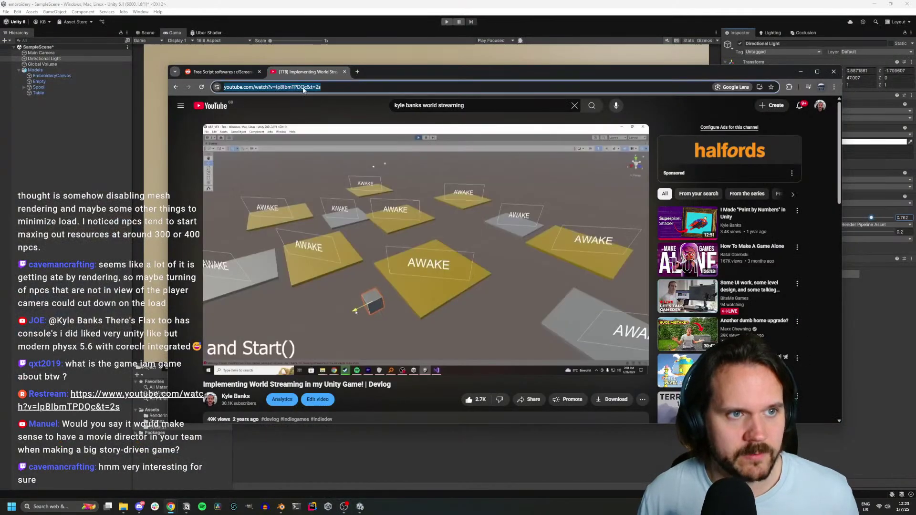
pyautogui.write('flax enging')
pyautogui.press('Return')
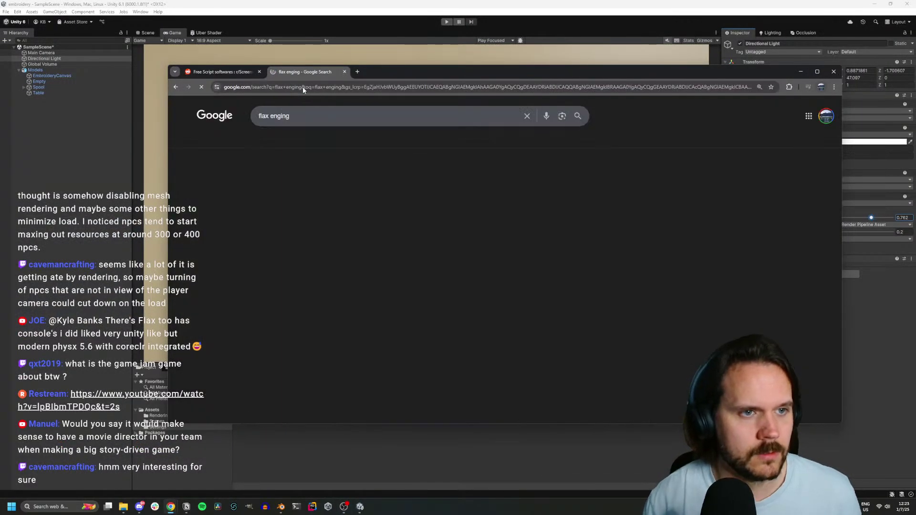
pyautogui.click(276, 213)
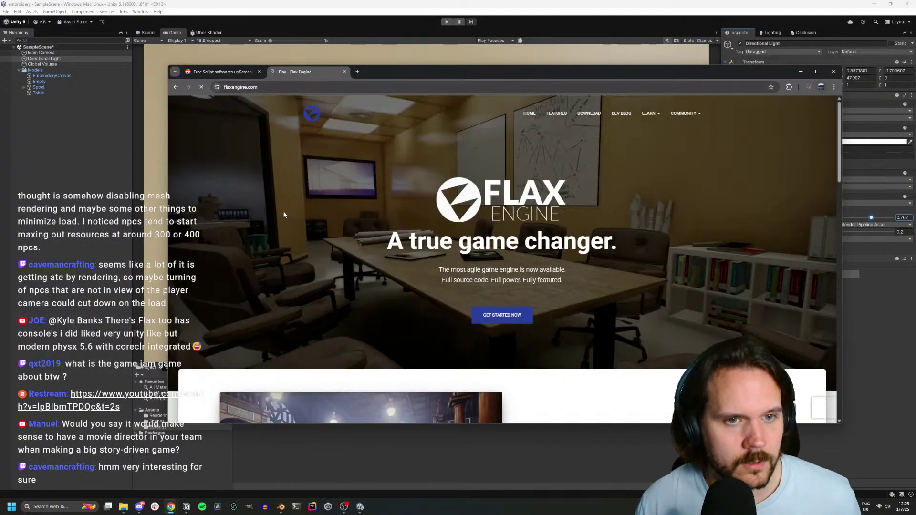
# Look over the Flax Engine home page down to its Dev Blog section, return to the start, and switch back to the Reddit thread
pyautogui.scroll(-2, 280, 209)
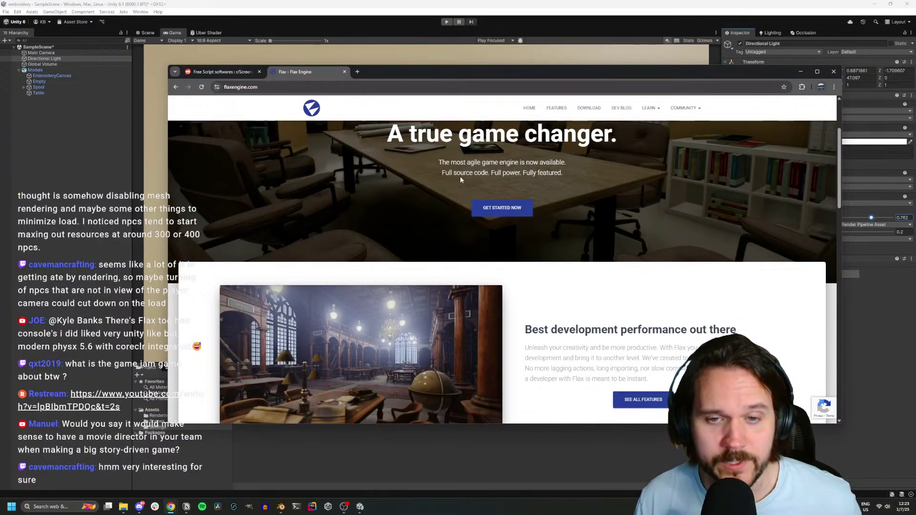
pyautogui.scroll(-4, 459, 179)
pyautogui.scroll(-3, 457, 179)
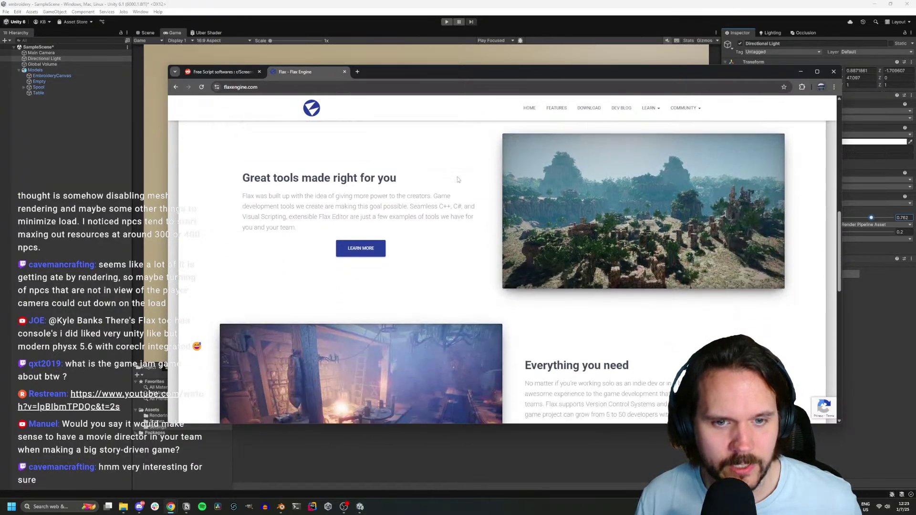
pyautogui.scroll(-3, 457, 179)
pyautogui.scroll(-7, 458, 179)
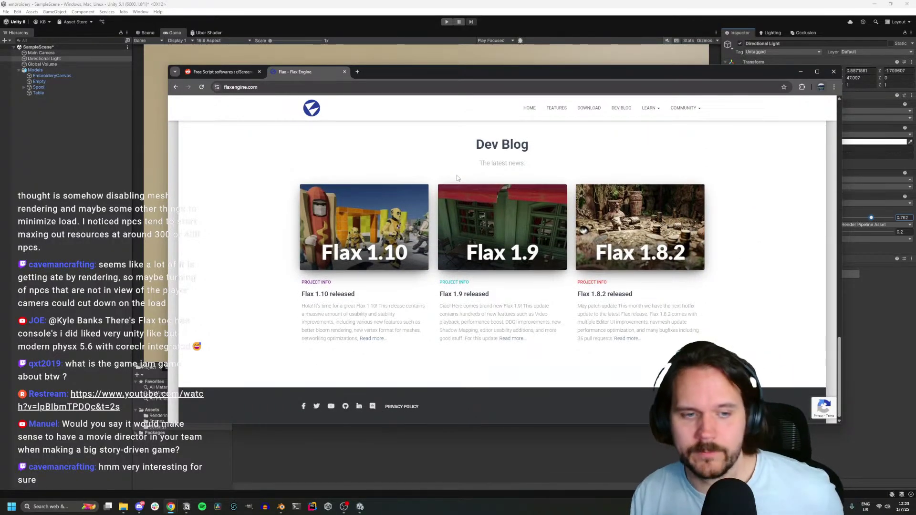
pyautogui.scroll(10, 462, 179)
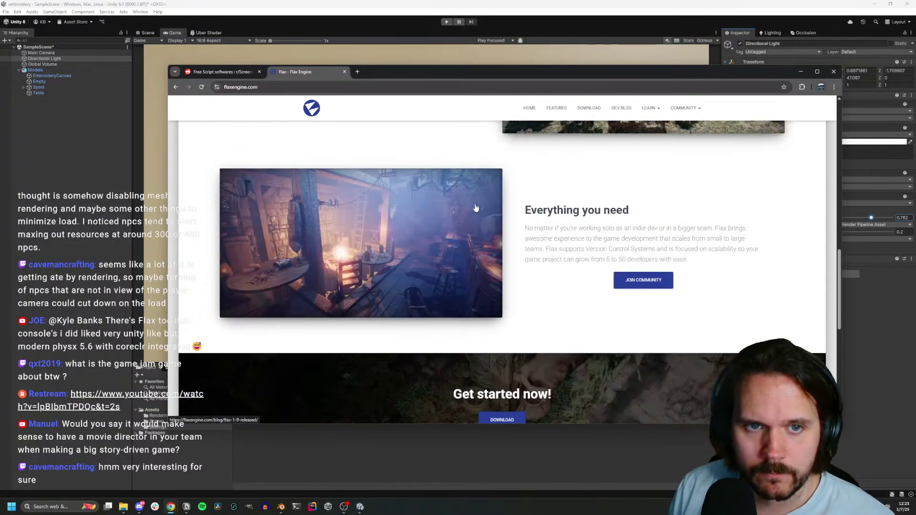
pyautogui.scroll(2, 475, 206)
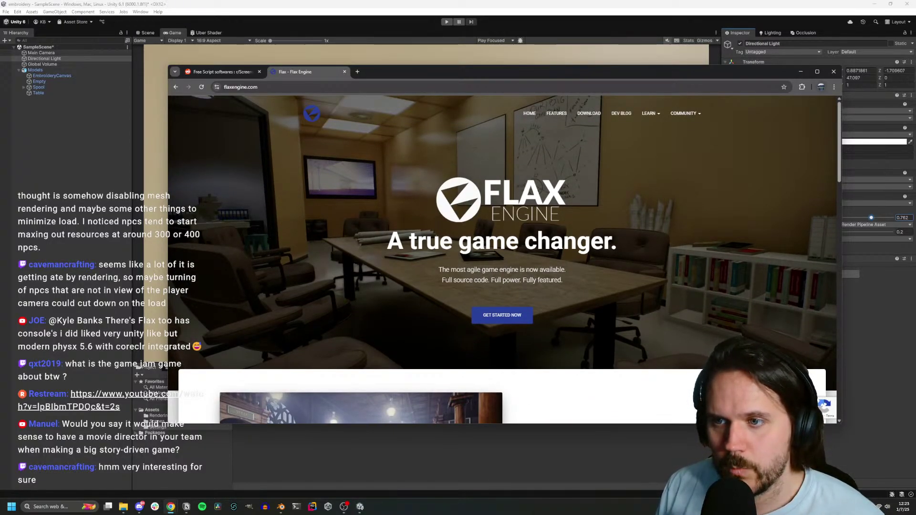
pyautogui.click(229, 72)
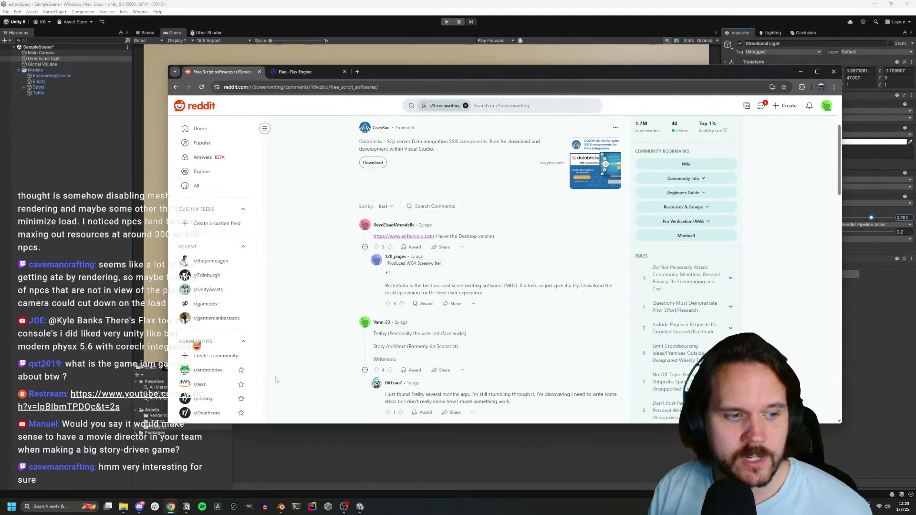
# Show The Weans Game Jam page on itch.io, highlight its theme announcement "What matters to me", and switch back to Unity
pyautogui.moveTo(172, 508)
pyautogui.click(162, 442)
pyautogui.scroll(-3, 568, 300)
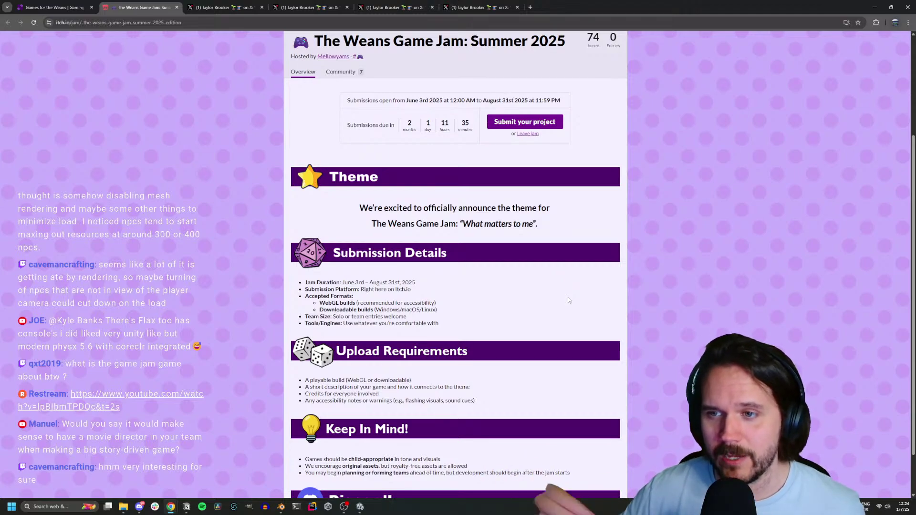
pyautogui.moveTo(547, 228); pyautogui.dragTo(337, 213)
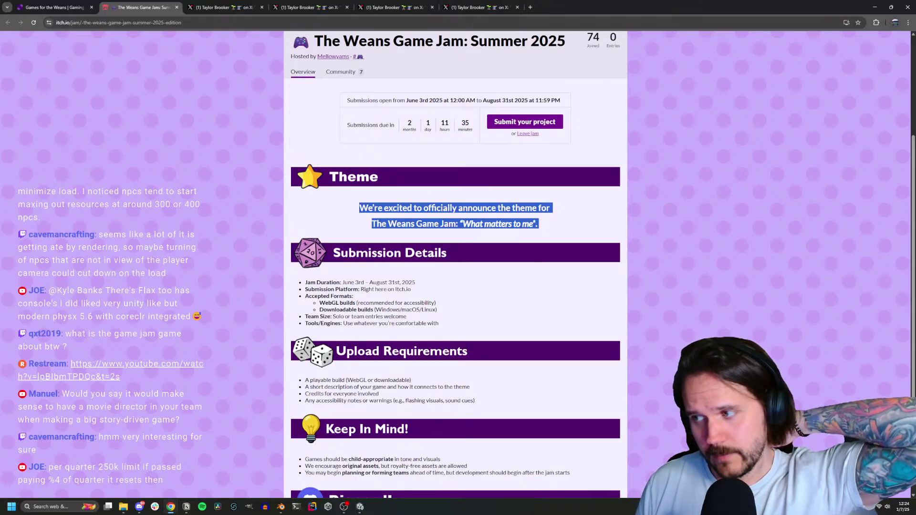
pyautogui.moveTo(359, 508)
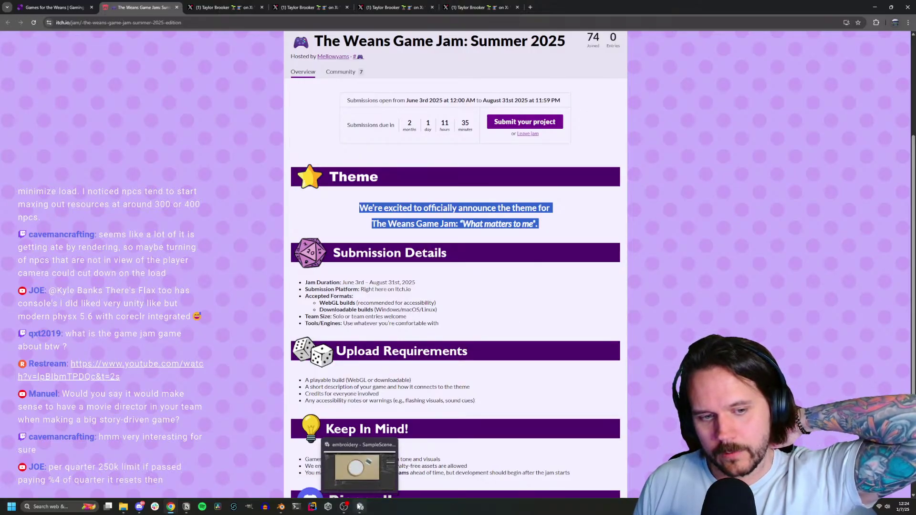
pyautogui.click(358, 477)
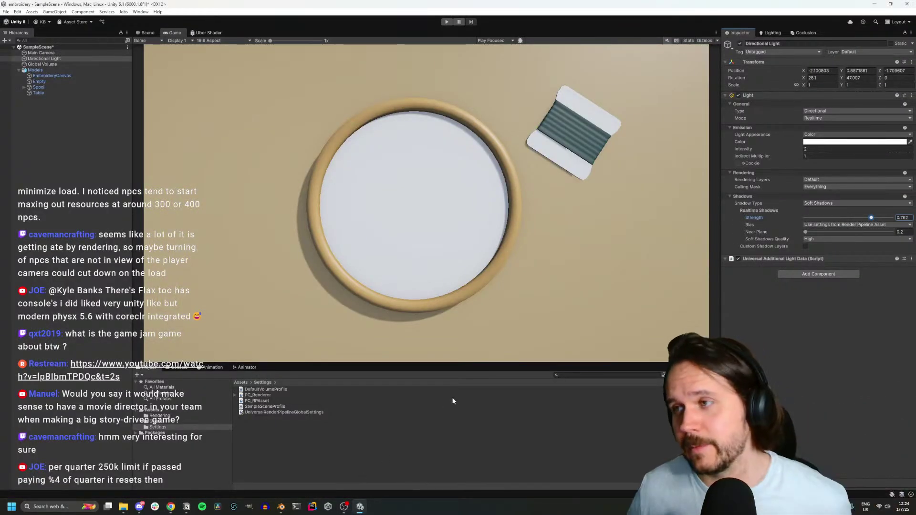
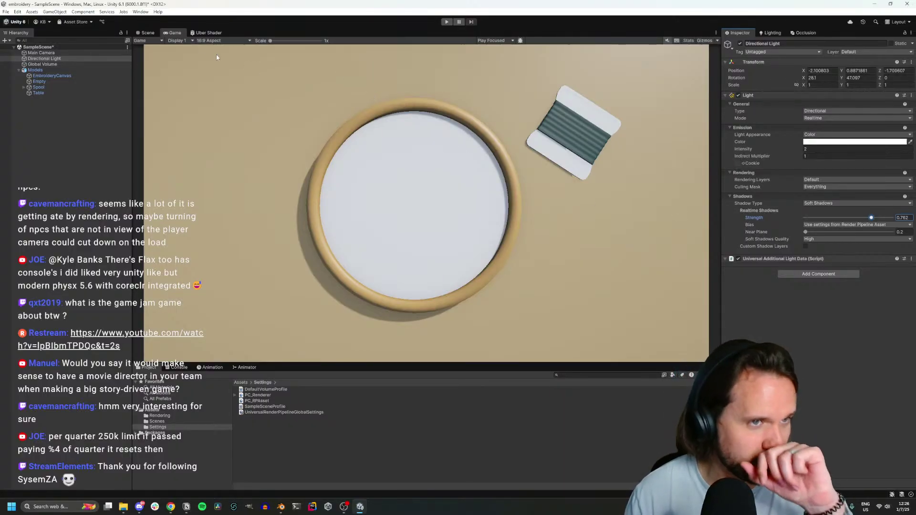
# Set the Game view's resolution to Full HD (1920x1080)
pyautogui.click(210, 40)
pyautogui.click(234, 87)
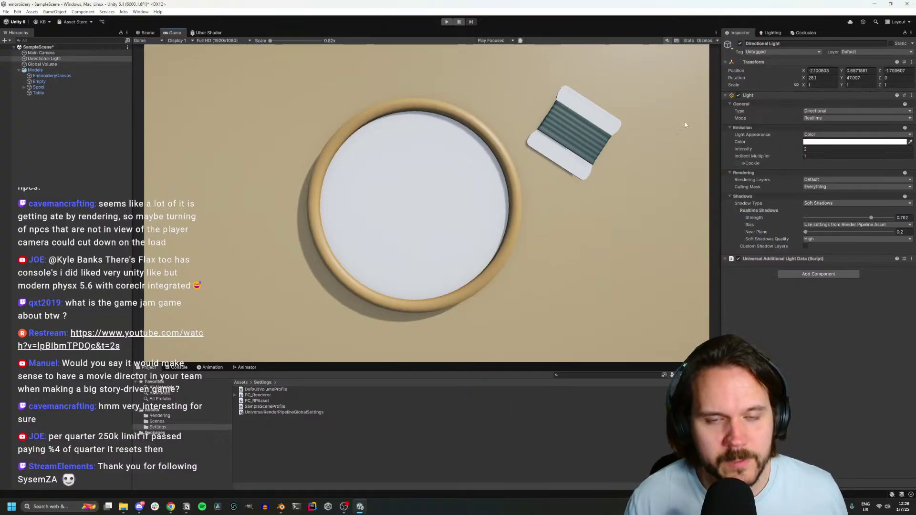
# Inspect the spool up close in the Scene view, select its Thread mesh with the Rotate tool active, and return to the Game view
pyautogui.click(146, 33)
pyautogui.moveTo(470, 212); pyautogui.dragTo(419, 184, button='right')
pyautogui.press('w')
pyautogui.click(547, 181)
pyautogui.press('f')
pyautogui.press('e')
pyautogui.click(419, 185)
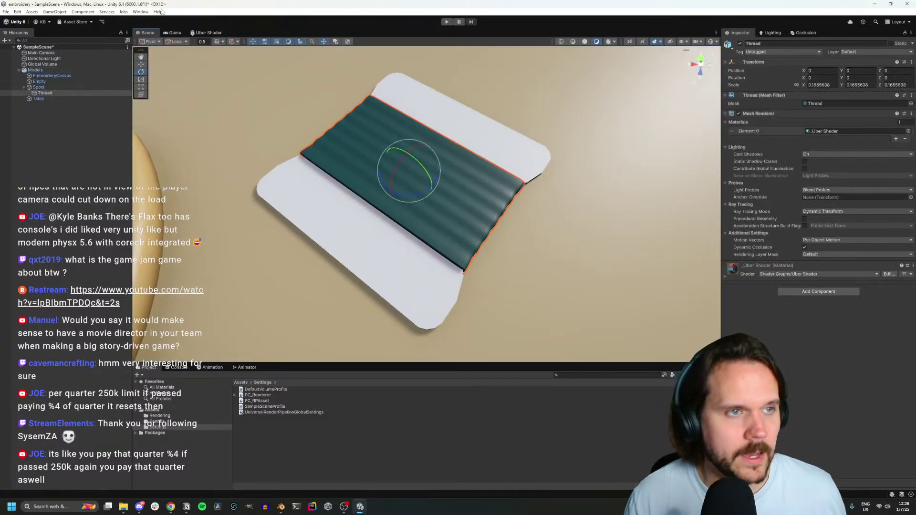
pyautogui.click(173, 32)
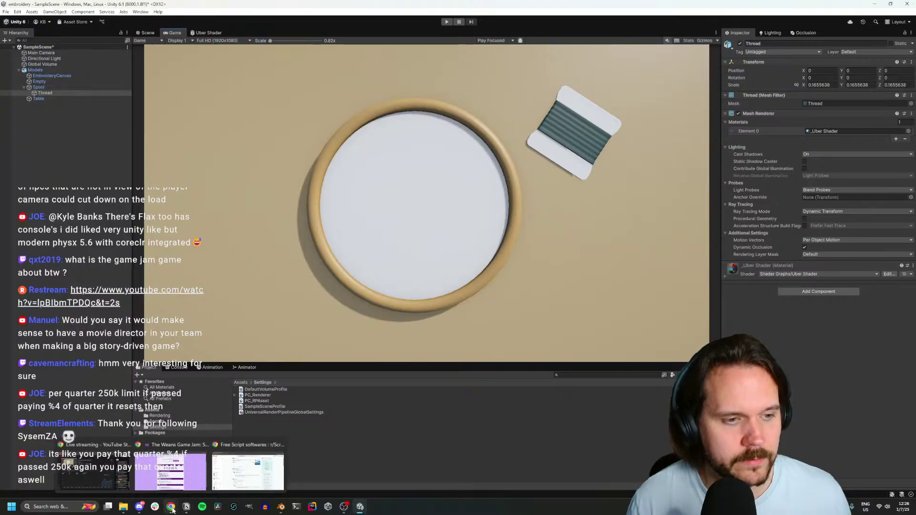
# Select the Spool object in the Unity scene, switch to Blender, and frame the spool model up close
pyautogui.click(43, 88)
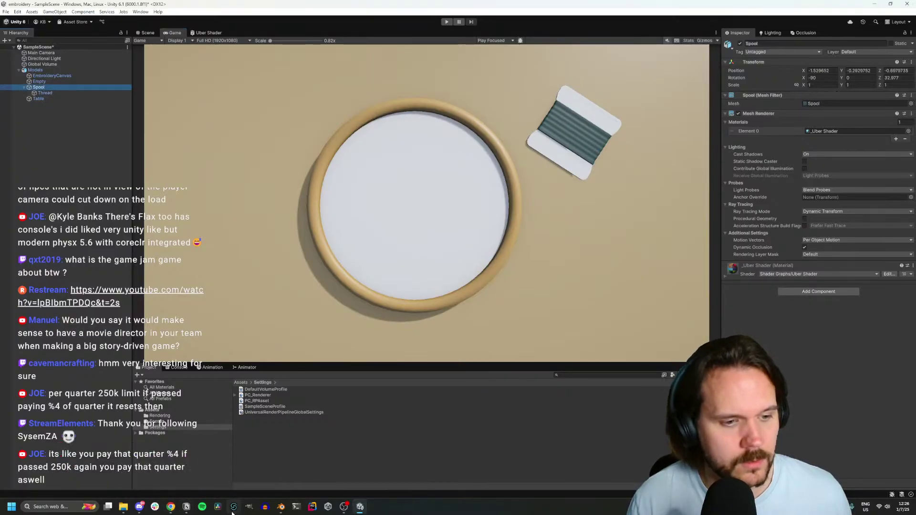
pyautogui.click(281, 507)
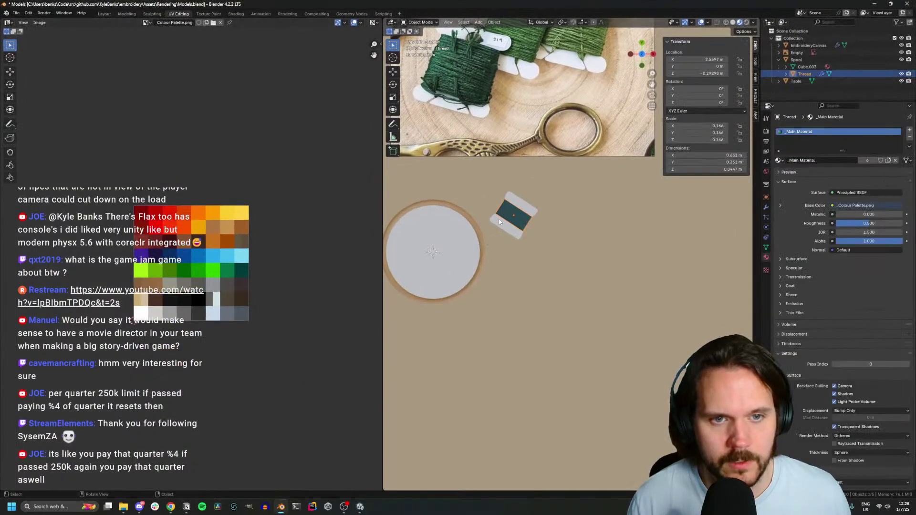
pyautogui.click(499, 222)
pyautogui.press('KP_Decimal')
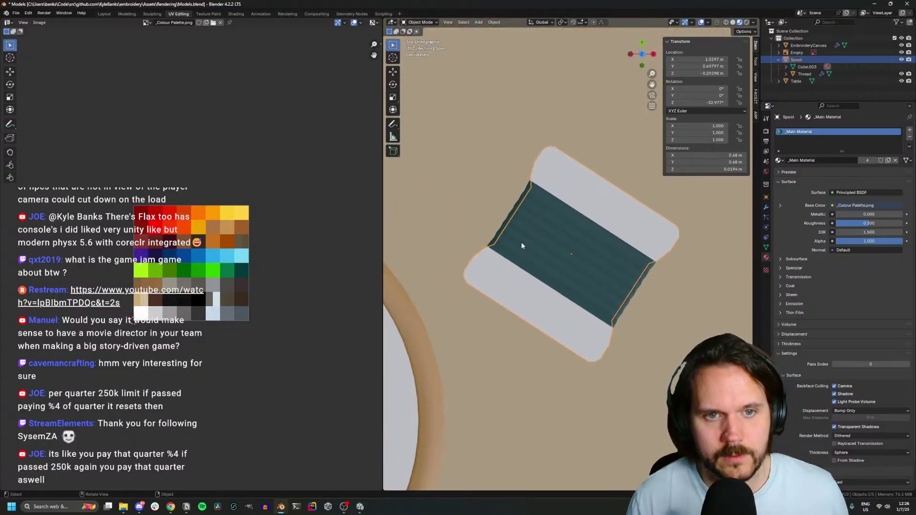
# Apply the Thread's Subdivision modifier, join the Thread into the Spool object, and view the joined object's material
pyautogui.press('Delete')
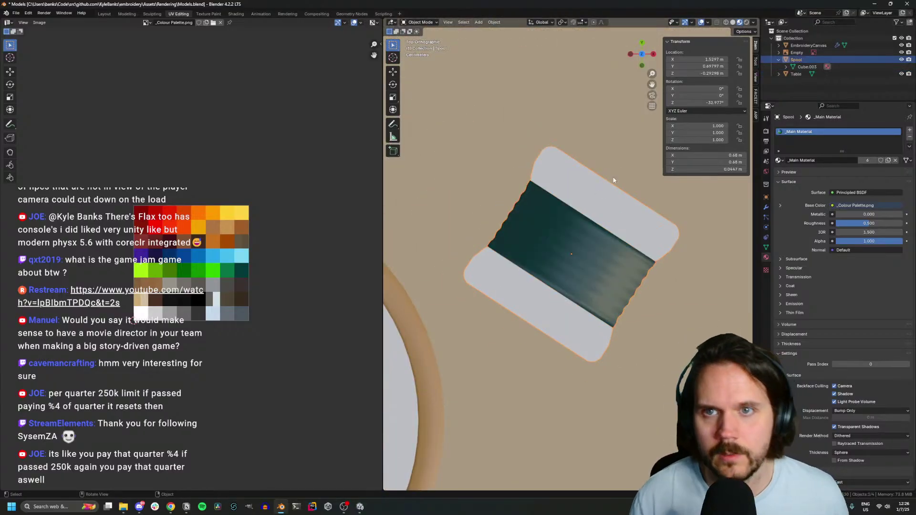
pyautogui.hotkey('ctrl', 'z')
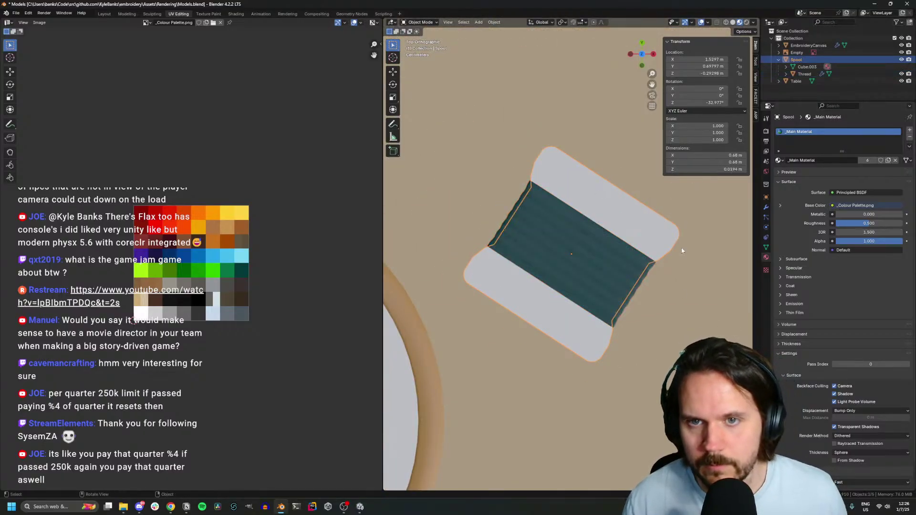
pyautogui.click(766, 238)
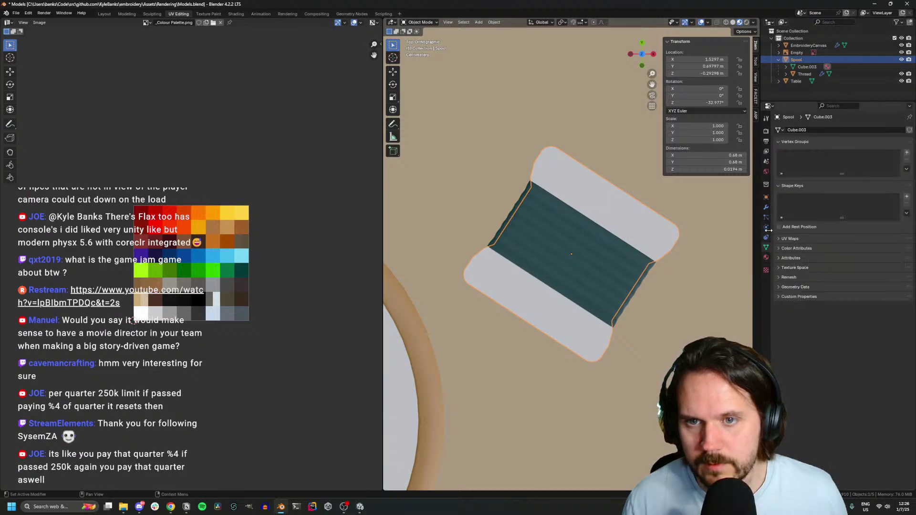
pyautogui.click(766, 209)
pyautogui.click(805, 74)
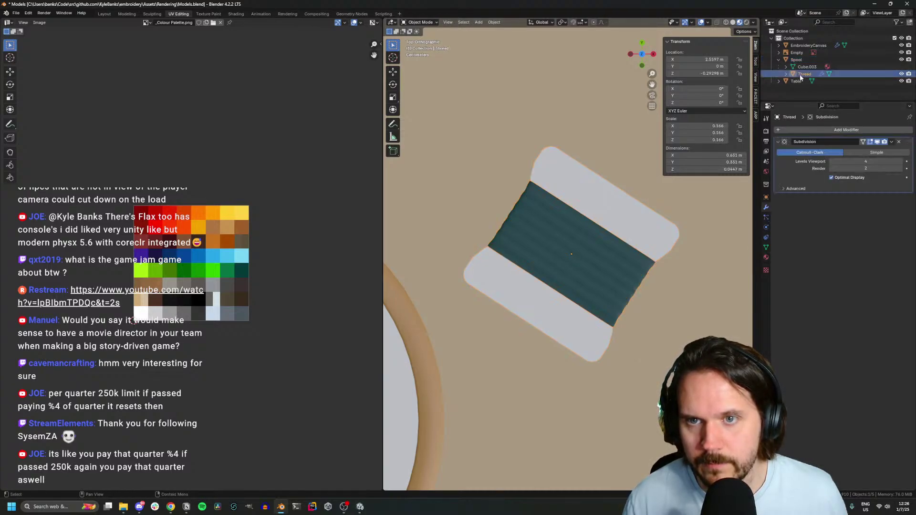
pyautogui.click(891, 142)
pyautogui.click(882, 150)
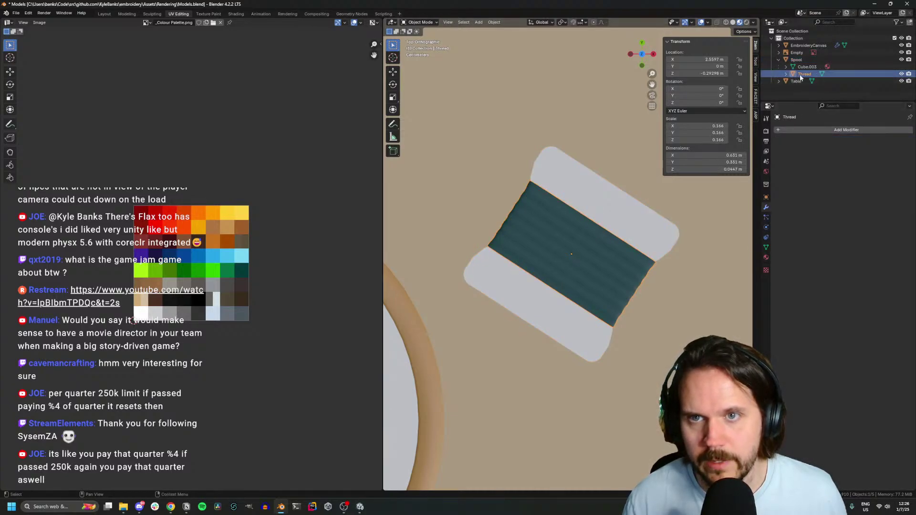
pyautogui.keyDown('ctrl'); pyautogui.click(797, 60); pyautogui.keyUp('ctrl')
pyautogui.hotkey('ctrl', 'j')
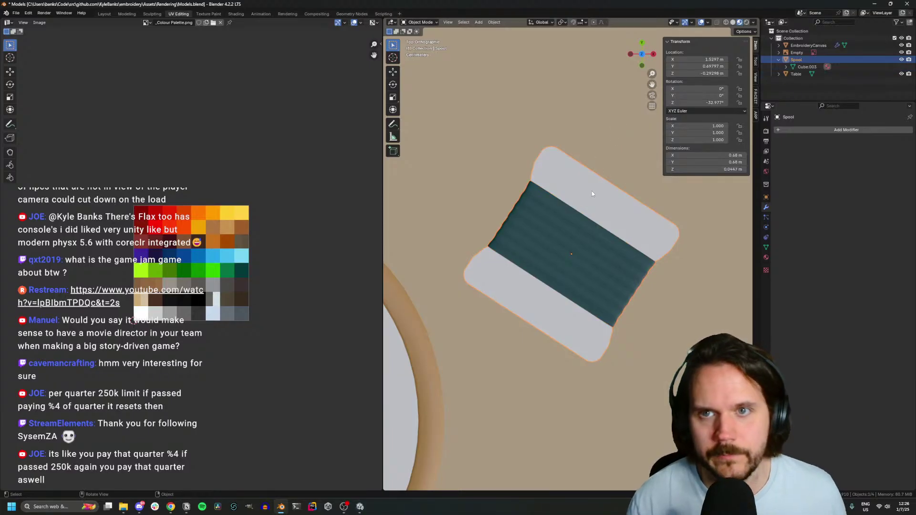
pyautogui.click(766, 258)
# Add an Array modifier to the Spool with a count of 3 and relative offset factors of 0.5 in Y and 1 in Z
pyautogui.scroll(-4, 578, 176)
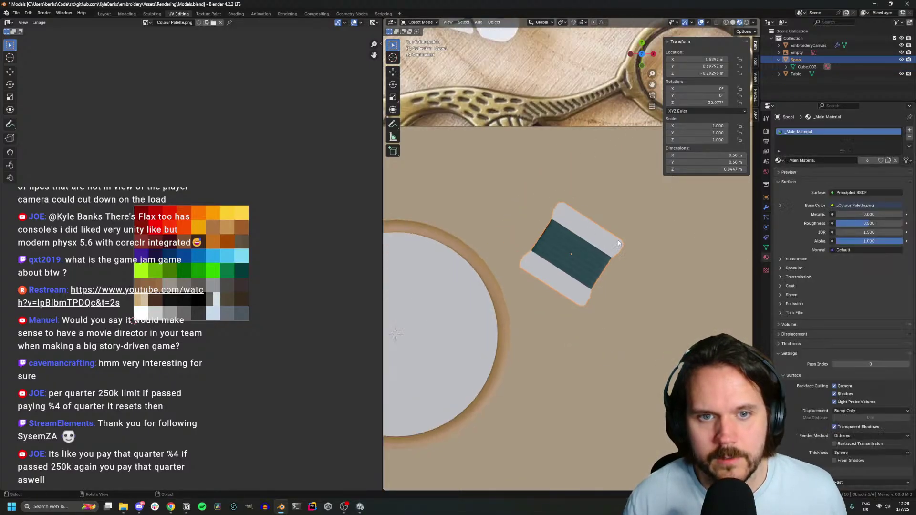
pyautogui.click(766, 207)
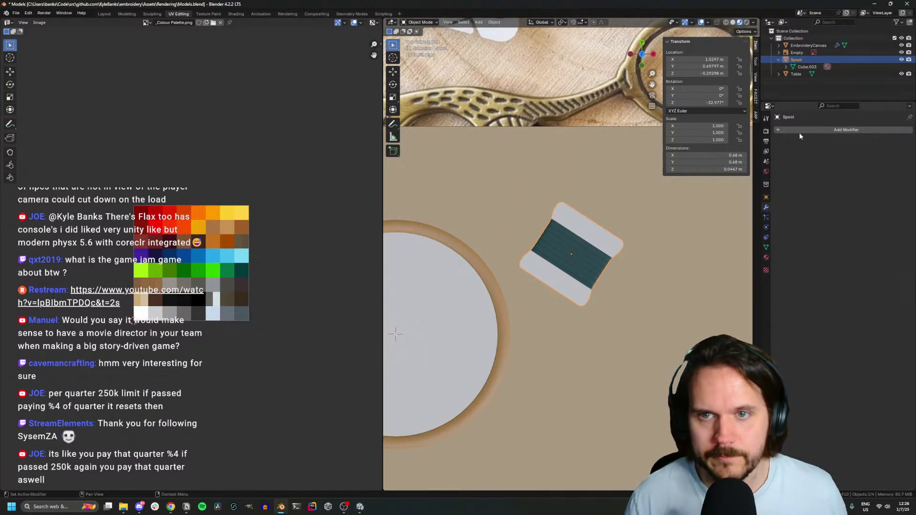
pyautogui.click(800, 133)
pyautogui.write('ar')
pyautogui.press('Return')
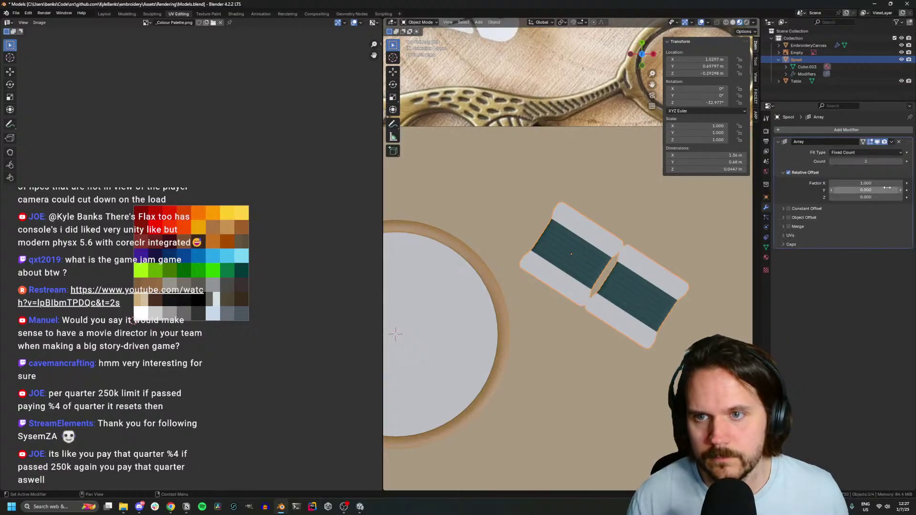
pyautogui.click(898, 162)
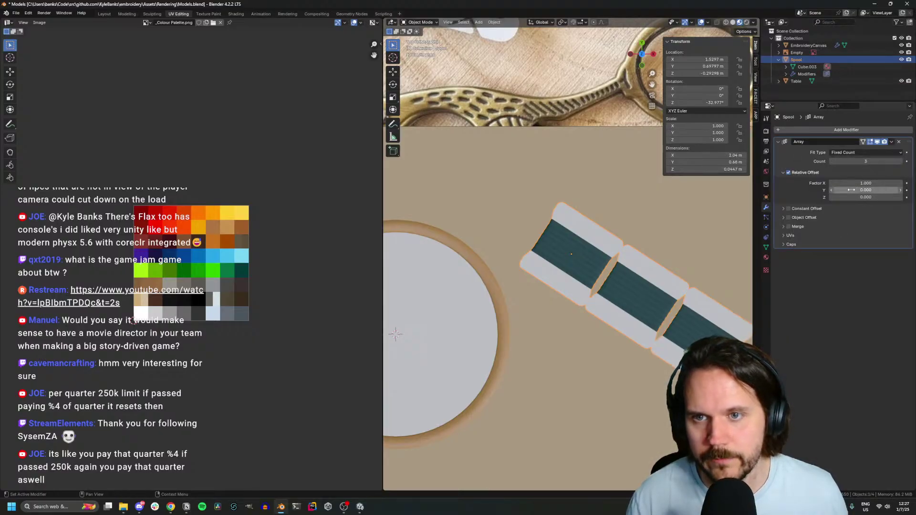
pyautogui.moveTo(845, 191); pyautogui.dragTo(874, 197)
pyautogui.press('Escape')
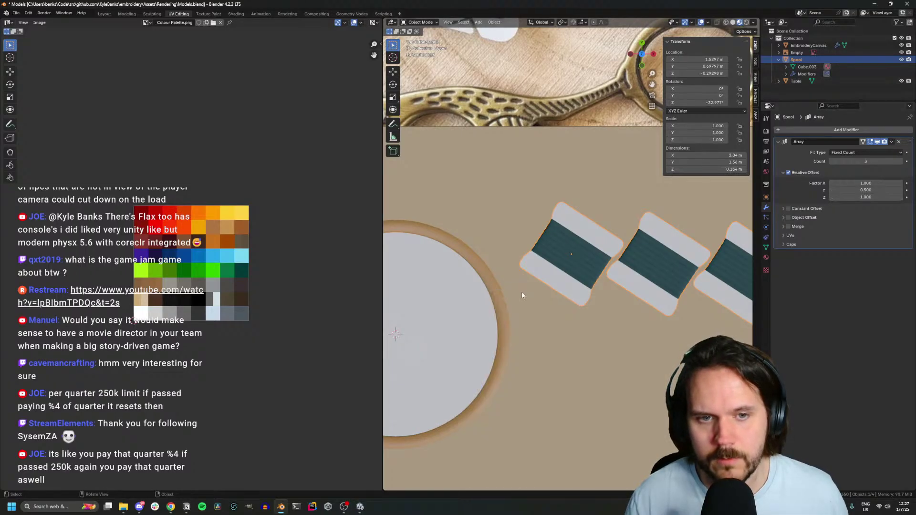
# Set the array's relative X offset factor to 0, save the model file, and switch to Unity
pyautogui.press('KP_3')
pyautogui.moveTo(551, 271); pyautogui.dragTo(587, 229, button='middle')
pyautogui.click(881, 183)
pyautogui.write('0')
pyautogui.press('Tab')
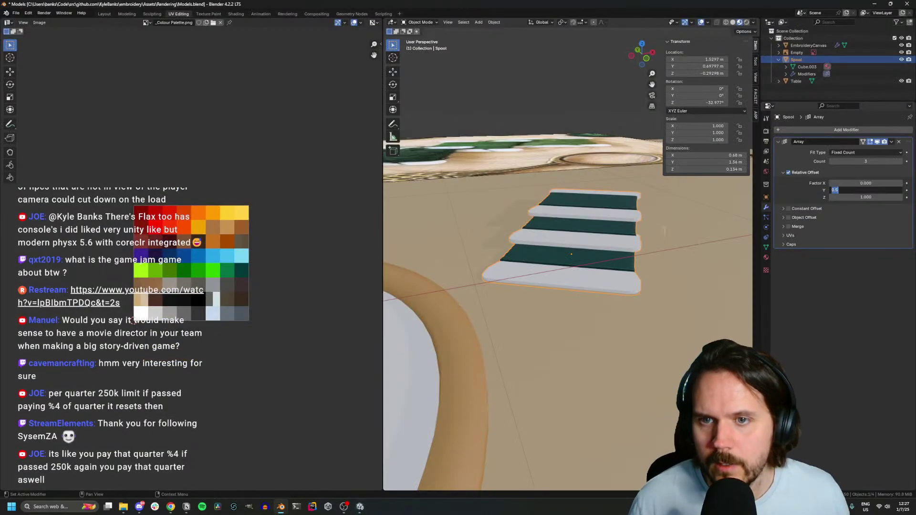
pyautogui.press('Return')
pyautogui.hotkey('ctrl', 's')
pyautogui.hotkey('alt', 'Tab')
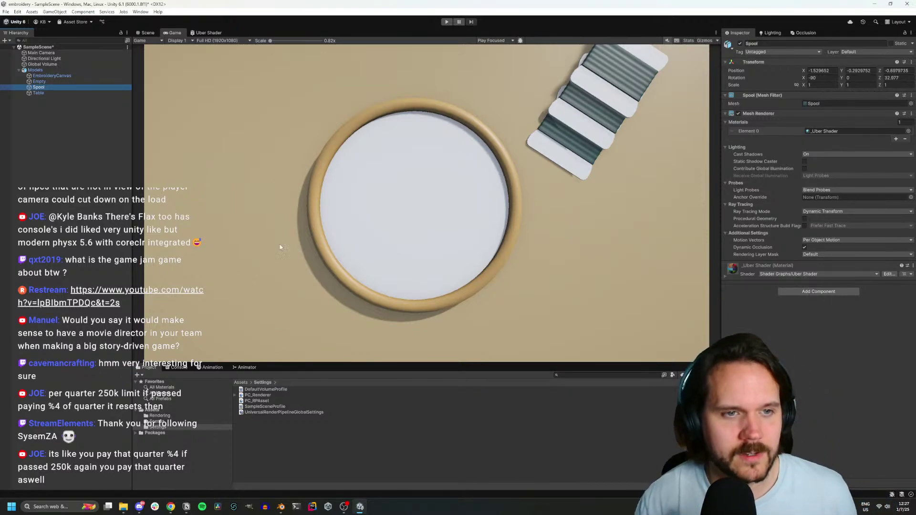
# Switch back to Blender, raise the Spool to a Z location of about -0.193 m, and set the array's relative Z offset factor to -1
pyautogui.click(281, 507)
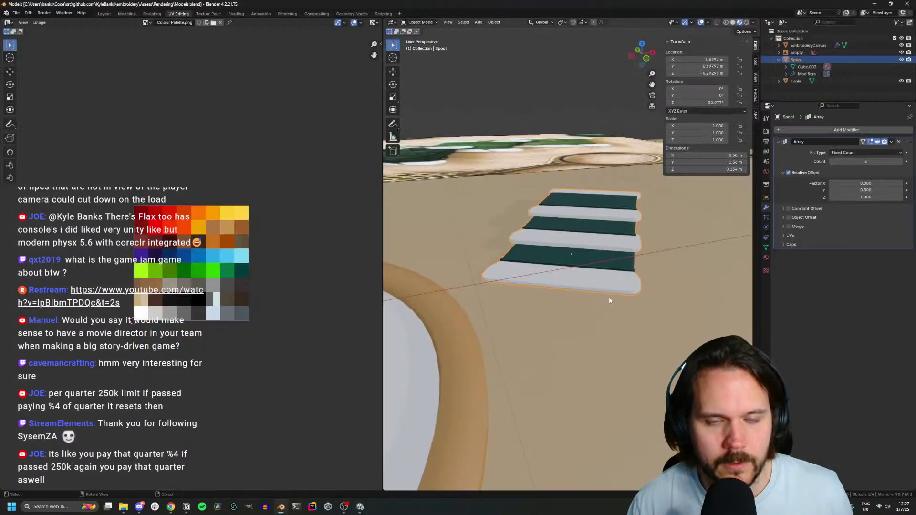
pyautogui.moveTo(609, 296); pyautogui.dragTo(612, 273, button='middle')
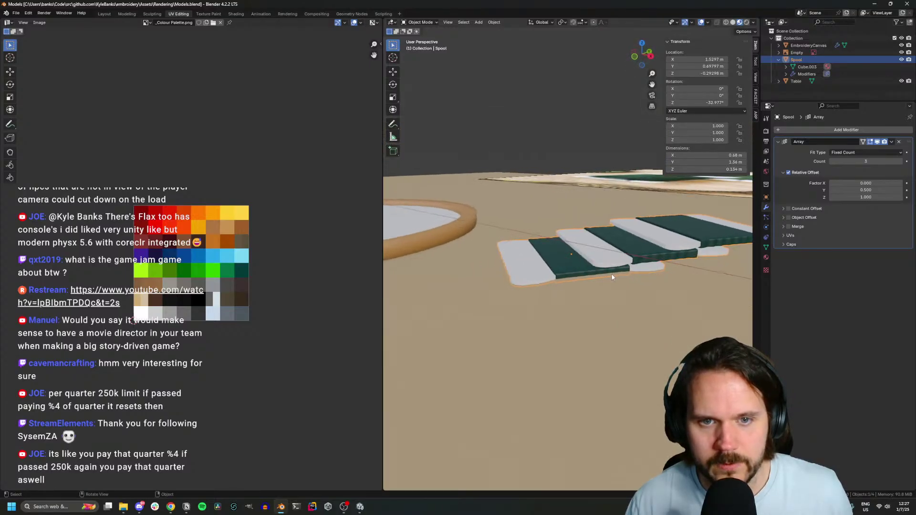
pyautogui.press('g')
pyautogui.press('z')
pyautogui.click(588, 251)
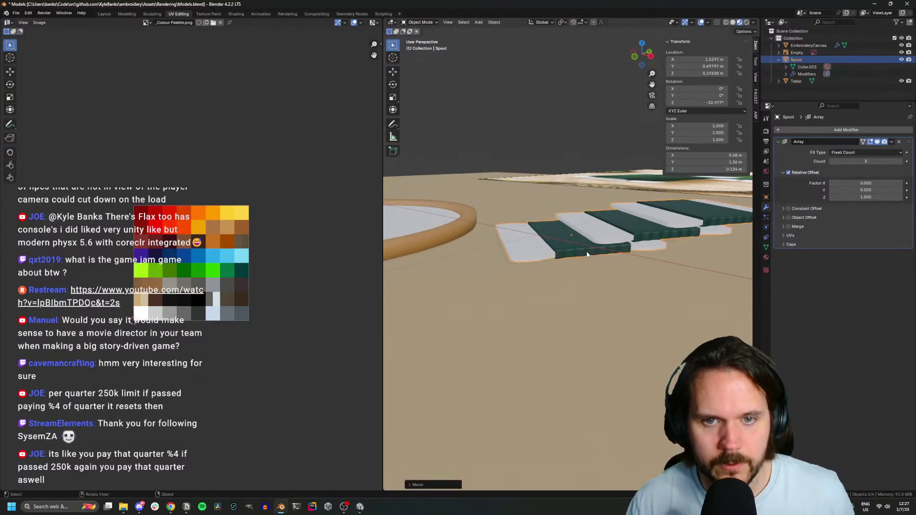
pyautogui.click(876, 196)
pyautogui.write('-1')
pyautogui.press('Tab')
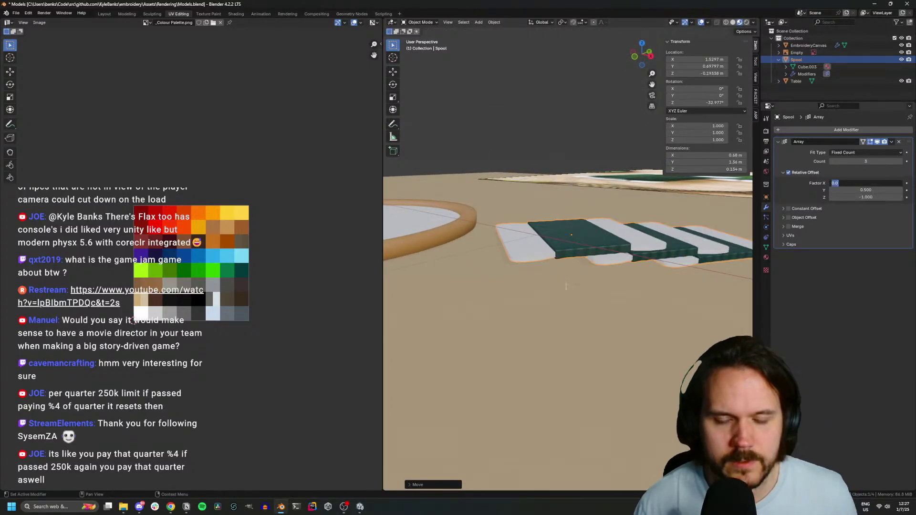
# Save the model file, check the updated spool stack in Unity's Game view, and return to Blender
pyautogui.hotkey('alt', 'Tab')
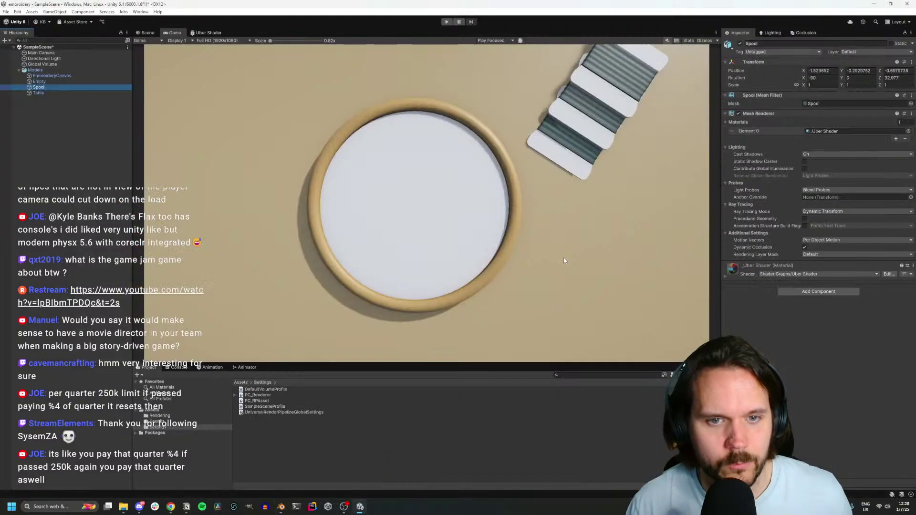
pyautogui.hotkey('alt', 'Tab')
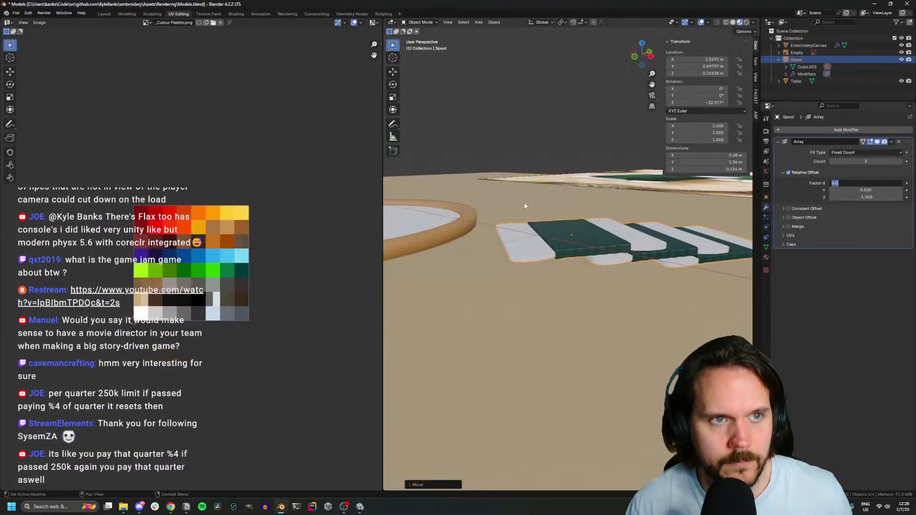
pyautogui.hotkey('alt', 'Tab')
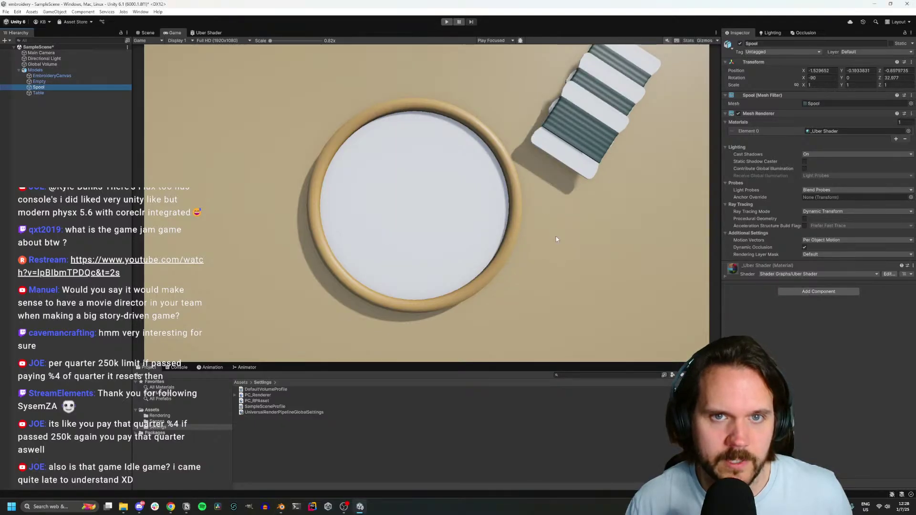
pyautogui.hotkey('alt', 'Tab')
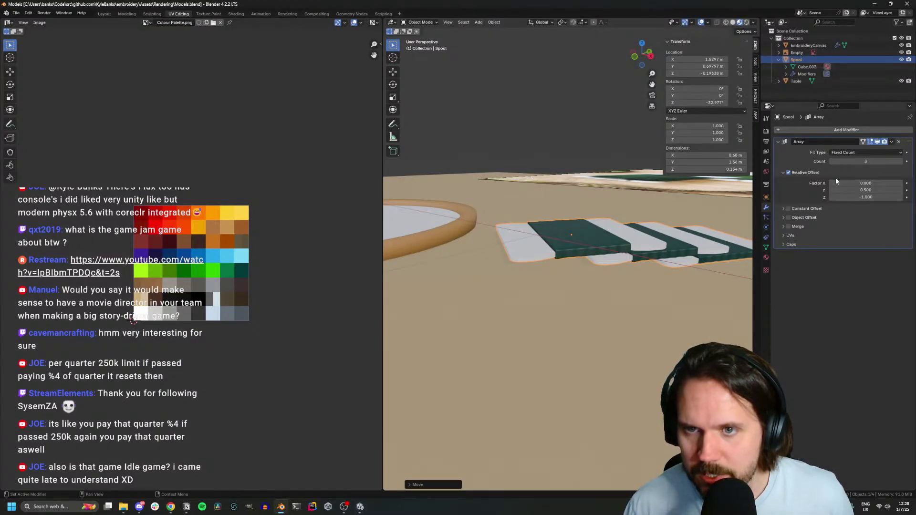
# Look through the Array modifier's Constant Offset and UVs settings
pyautogui.click(810, 209)
pyautogui.click(810, 209)
pyautogui.click(791, 235)
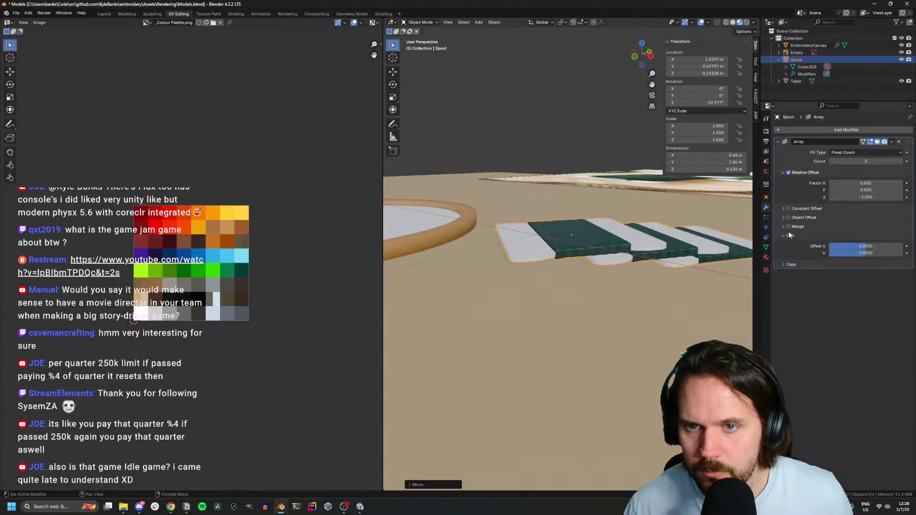
pyautogui.click(792, 239)
# Switch to the browser, search Google for "blender array rotation", and open the Stack Exchange question on rotating each Array iteration
pyautogui.click(170, 507)
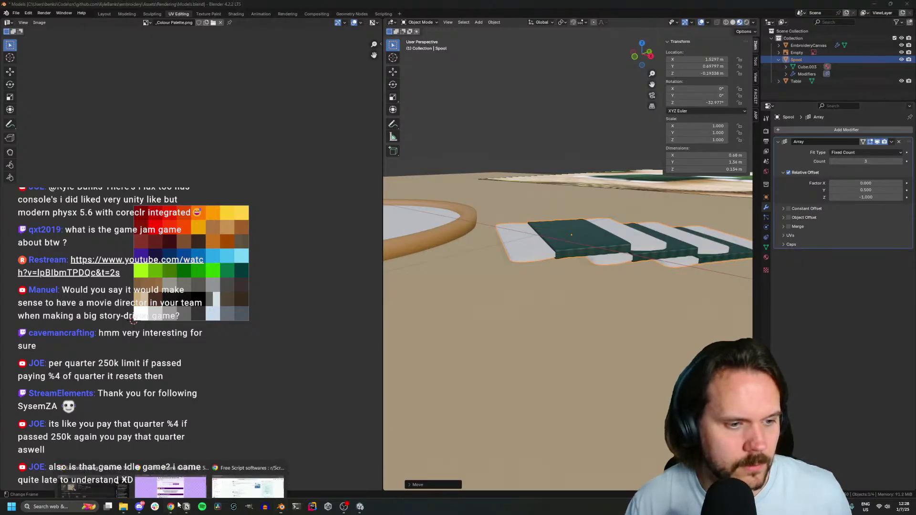
pyautogui.click(170, 468)
pyautogui.write('blender array ro')
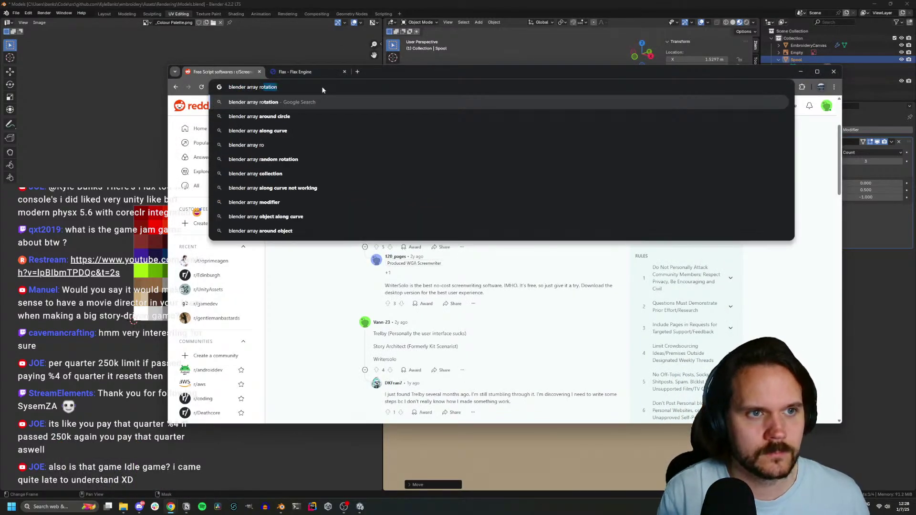
pyautogui.press('Return')
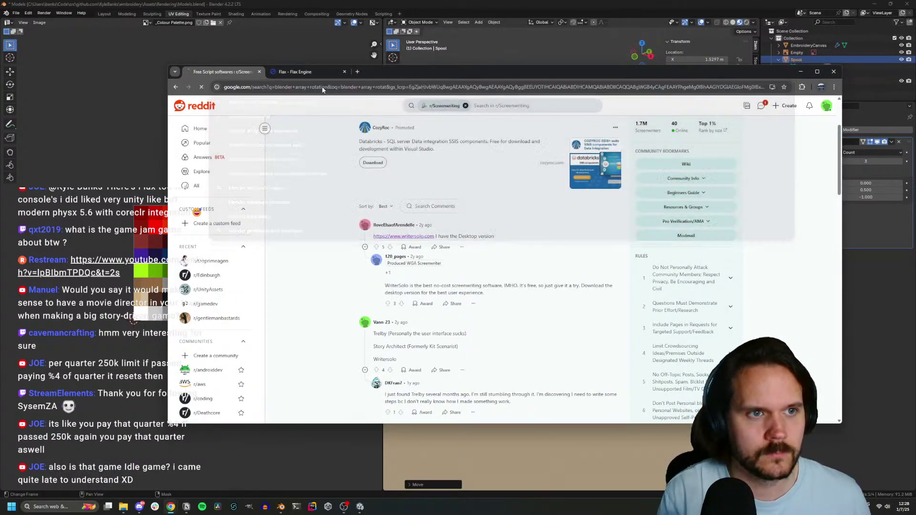
pyautogui.click(310, 182)
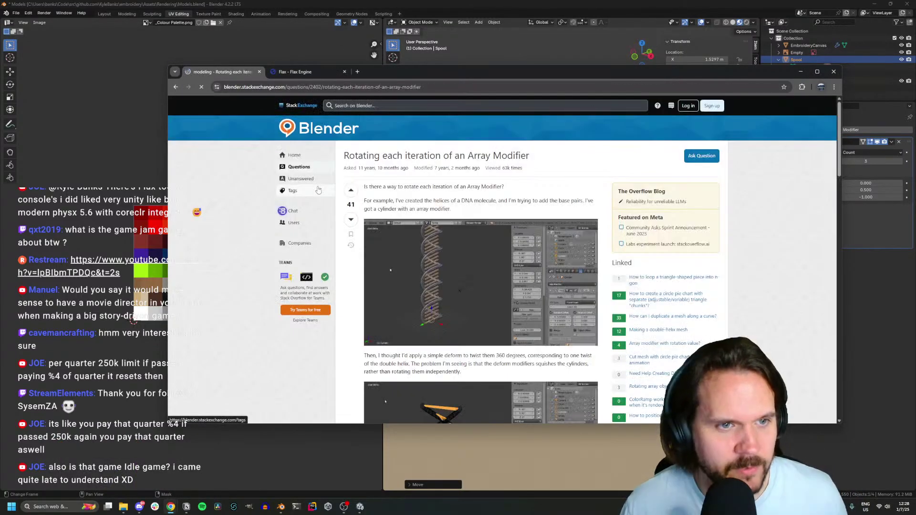
# Return to the search results, refine the query to "blender 4 array rotation", and look over the results and AI overview
pyautogui.click(175, 87)
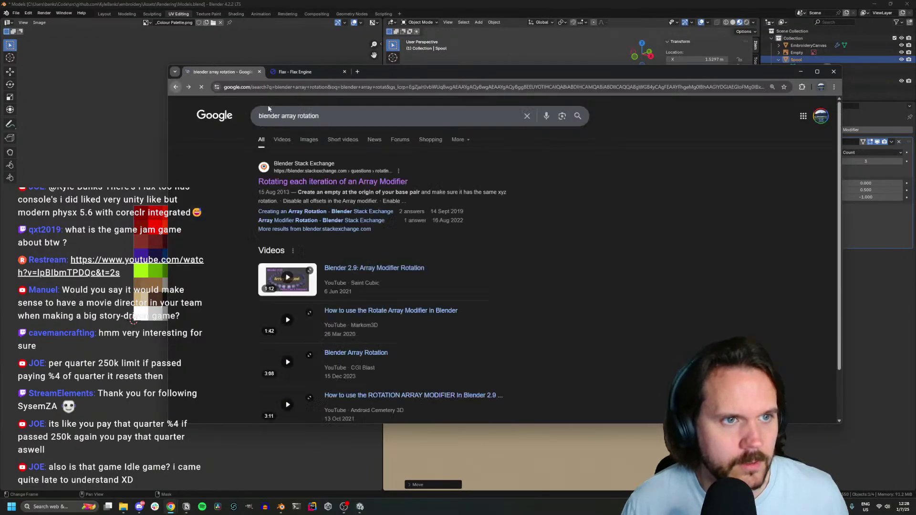
pyautogui.click(281, 116)
pyautogui.write('4')
pyautogui.press('Return')
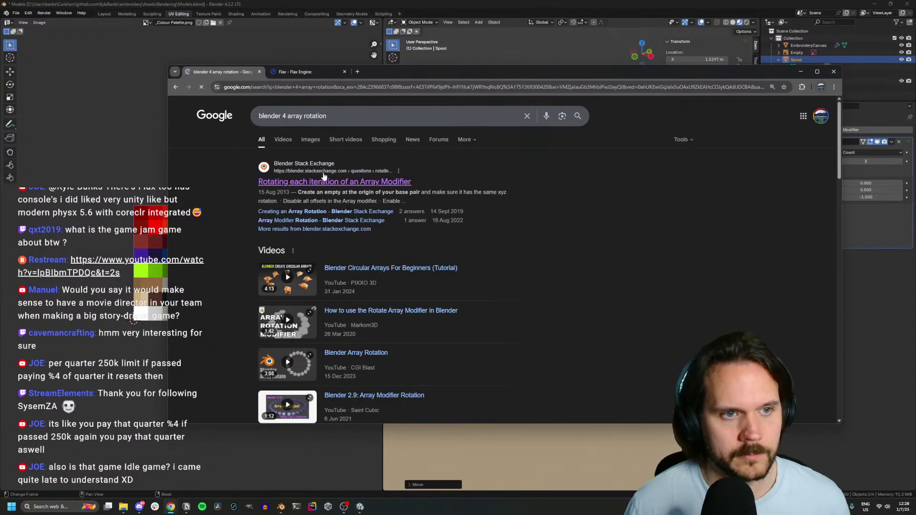
pyautogui.scroll(-5, 346, 198)
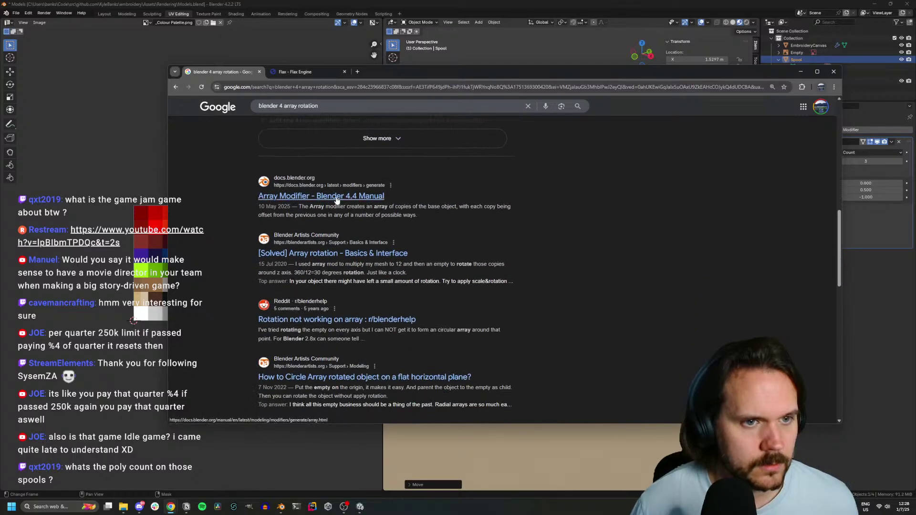
pyautogui.scroll(3, 342, 206)
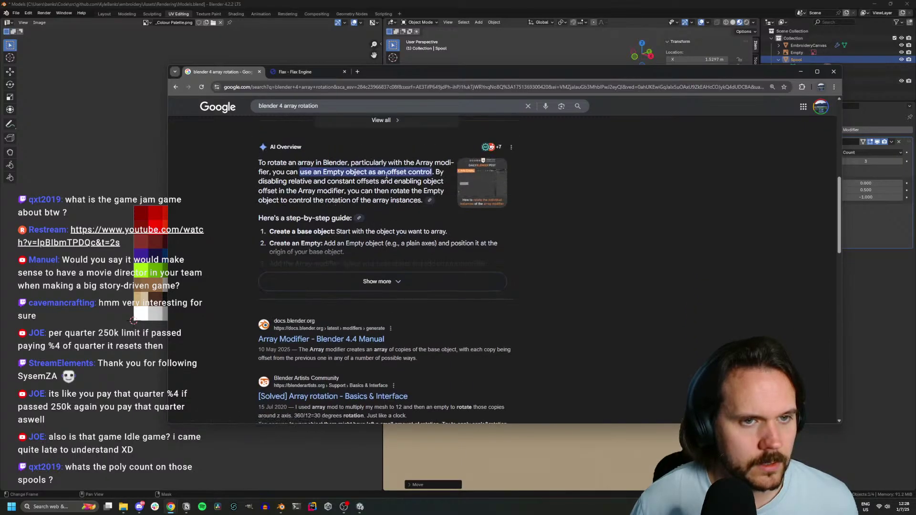
# Return to Blender and set the Spool's Array modifier fit type to Fit Curve
pyautogui.hotkey('alt', 'Tab')
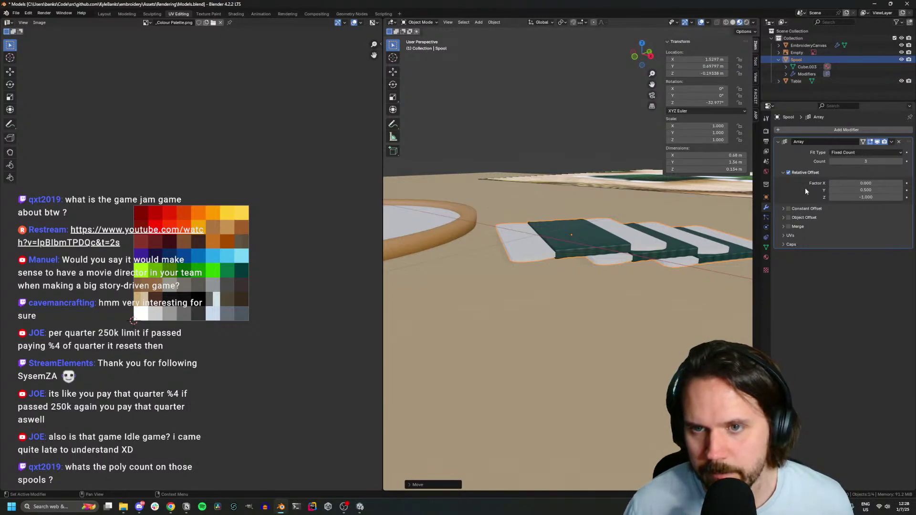
pyautogui.click(858, 153)
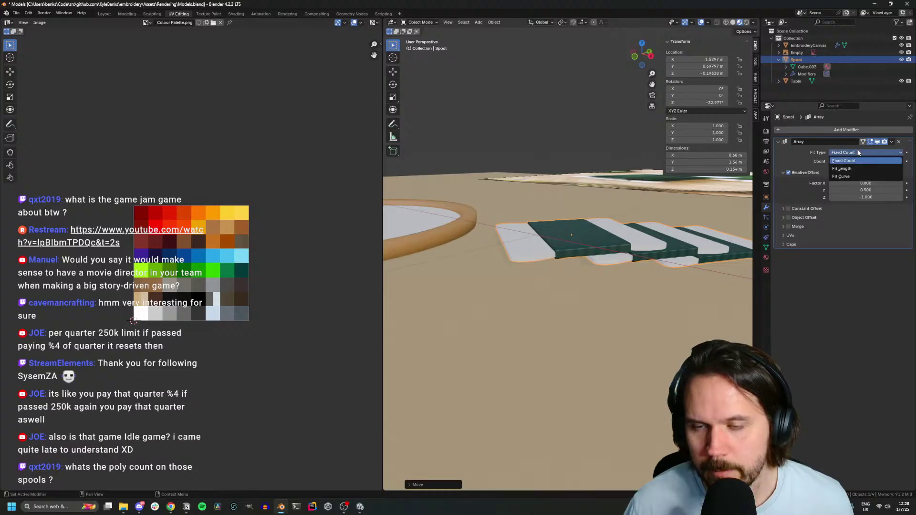
pyautogui.click(791, 244)
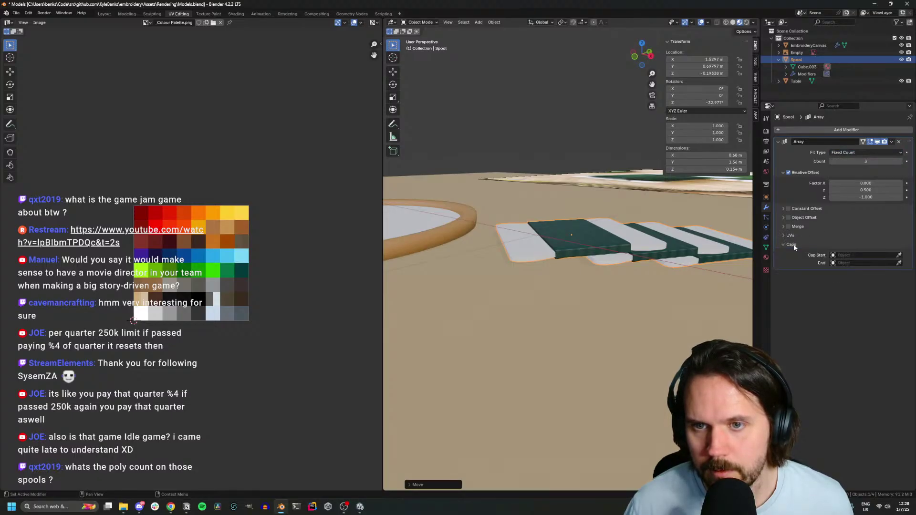
pyautogui.click(792, 244)
pyautogui.click(862, 154)
pyautogui.click(851, 177)
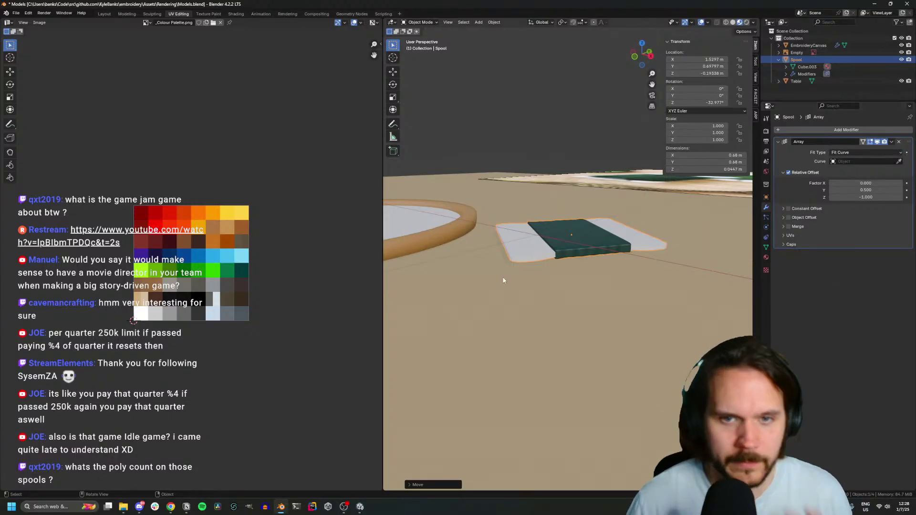
# Add a Bézier curve to the scene
pyautogui.moveTo(503, 280); pyautogui.dragTo(563, 305, button='middle')
pyautogui.hotkey('shift', 'a')
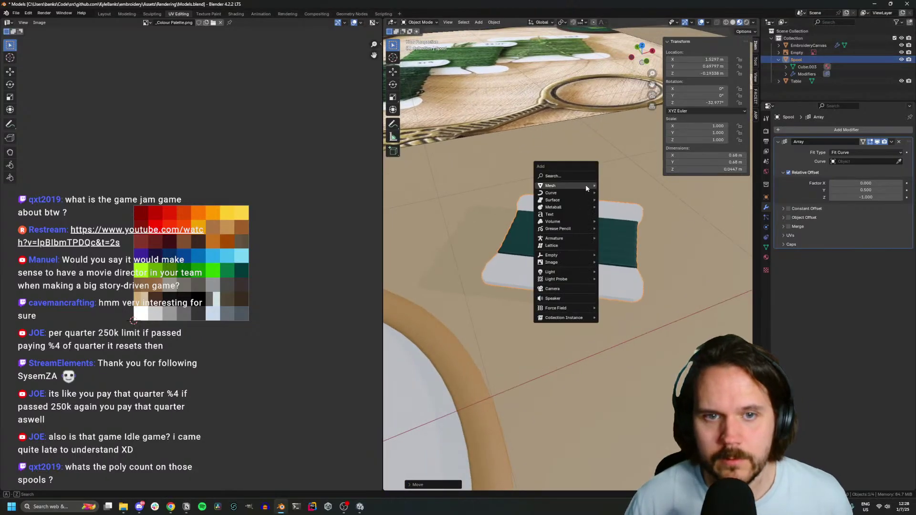
pyautogui.moveTo(578, 193)
pyautogui.click(621, 193)
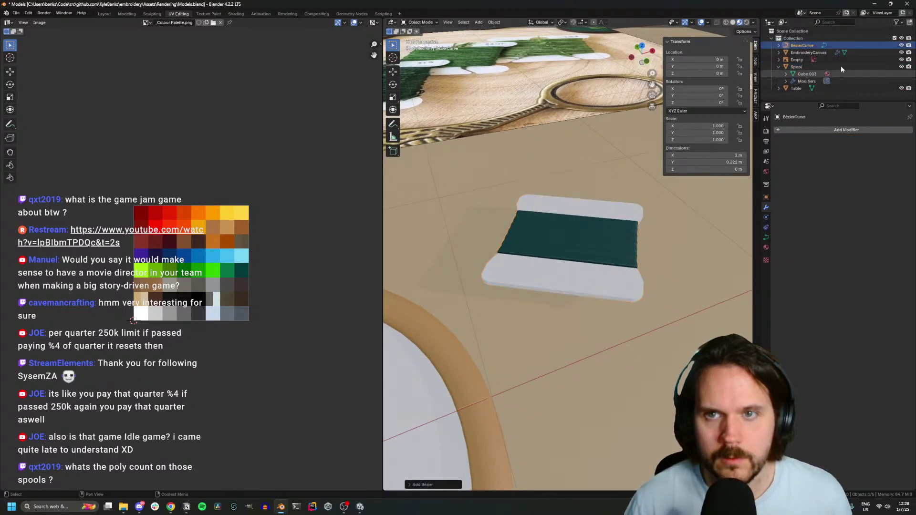
# Rename the new curve "Spool Curve" and assign it as the curve of the Spool's Array modifier
pyautogui.doubleClick(801, 45)
pyautogui.write('Spool Curve')
pyautogui.press('Return')
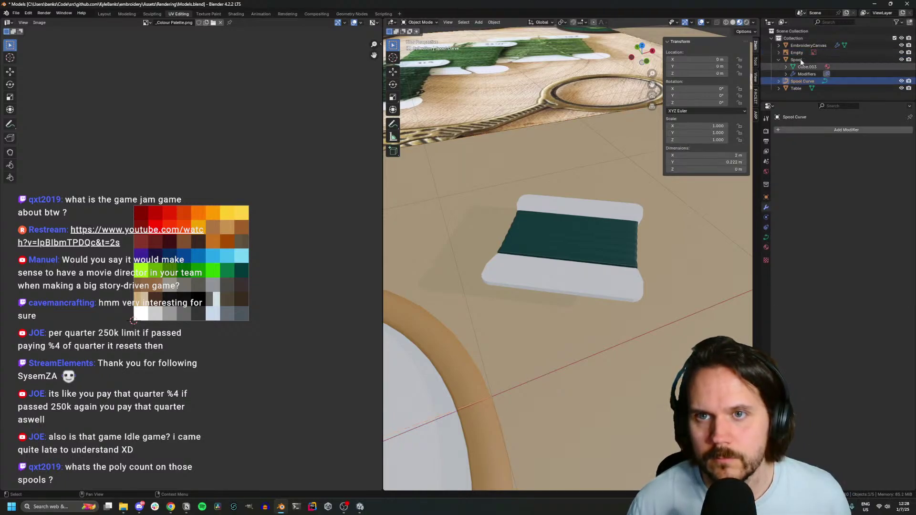
pyautogui.click(797, 60)
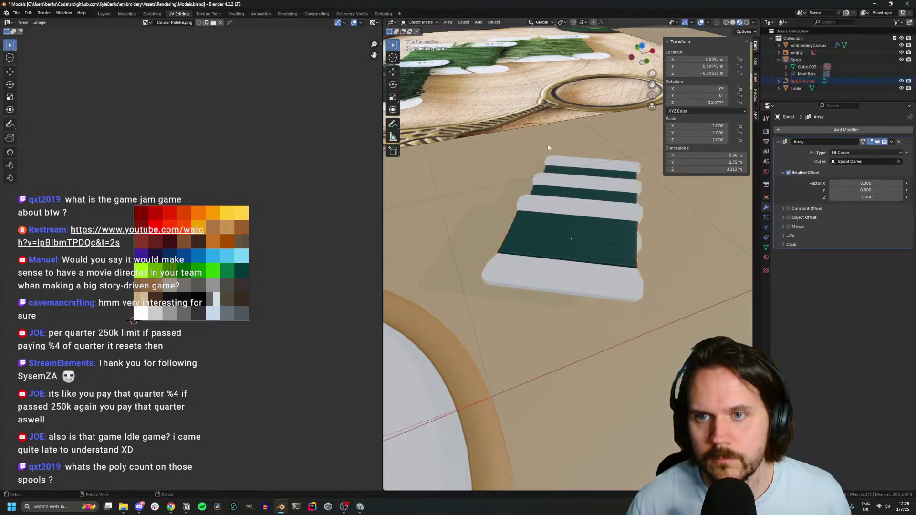
pyautogui.moveTo(548, 148); pyautogui.dragTo(558, 194, button='middle')
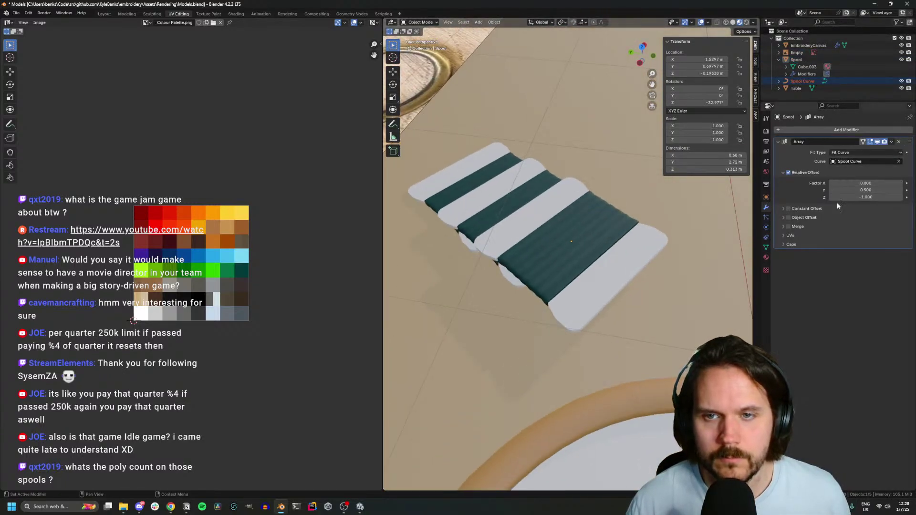
# Open Spool Curve in Edit Mode, select its end control point, and view it from above
pyautogui.click(802, 81)
pyautogui.scroll(-5, 542, 229)
pyautogui.scroll(-4, 542, 229)
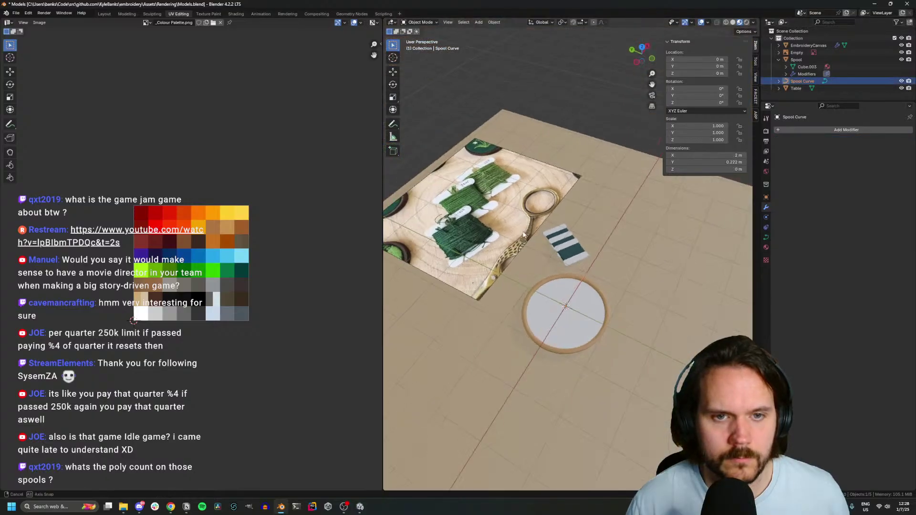
pyautogui.moveTo(542, 228); pyautogui.dragTo(564, 288, button='middle')
pyautogui.press('Tab')
pyautogui.click(554, 274)
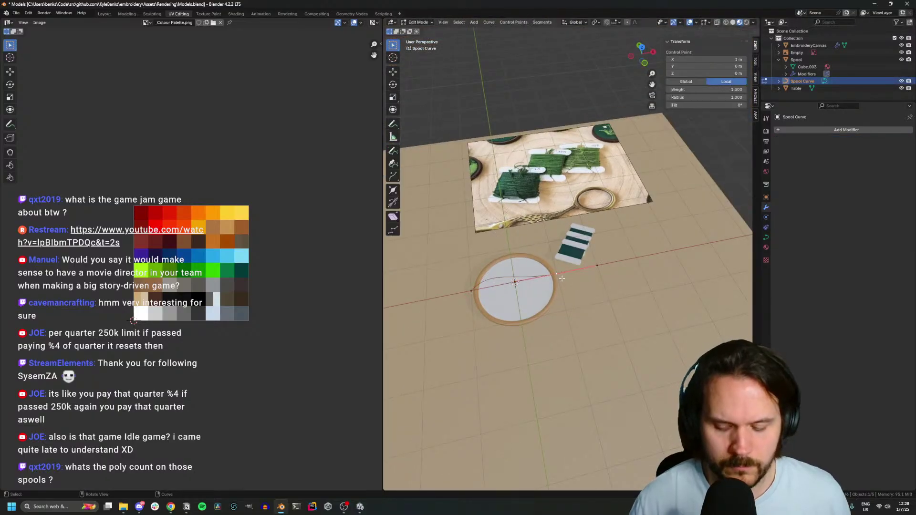
pyautogui.press('KP_7')
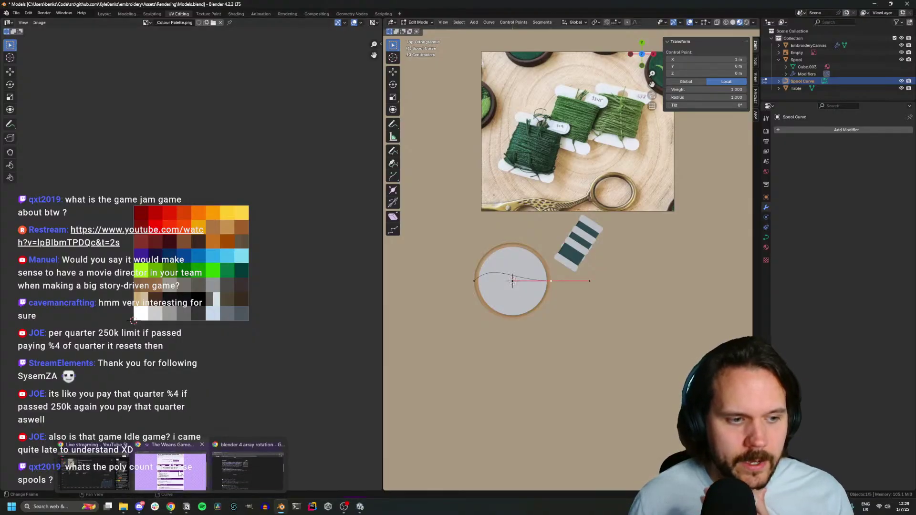
# Switch to the browser, show the aerial landscape embroidery photo, and search Google for "tiny glade" to open its Steam page
pyautogui.click(181, 475)
pyautogui.click(233, 11)
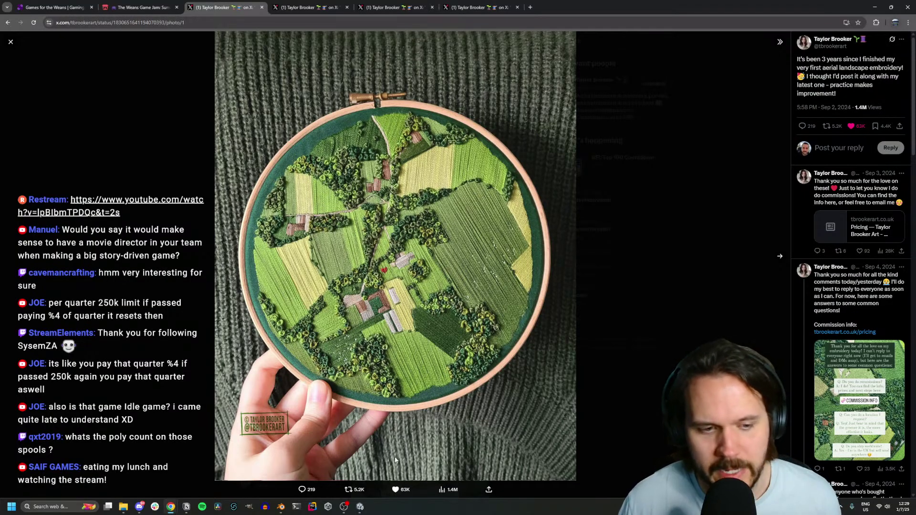
pyautogui.hotkey('ctrl', 't')
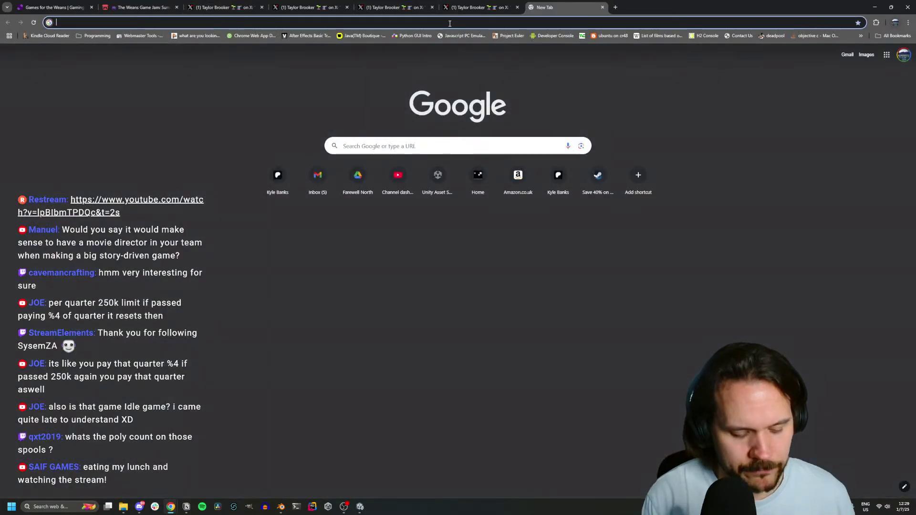
pyautogui.write('tiny glade')
pyautogui.press('Return')
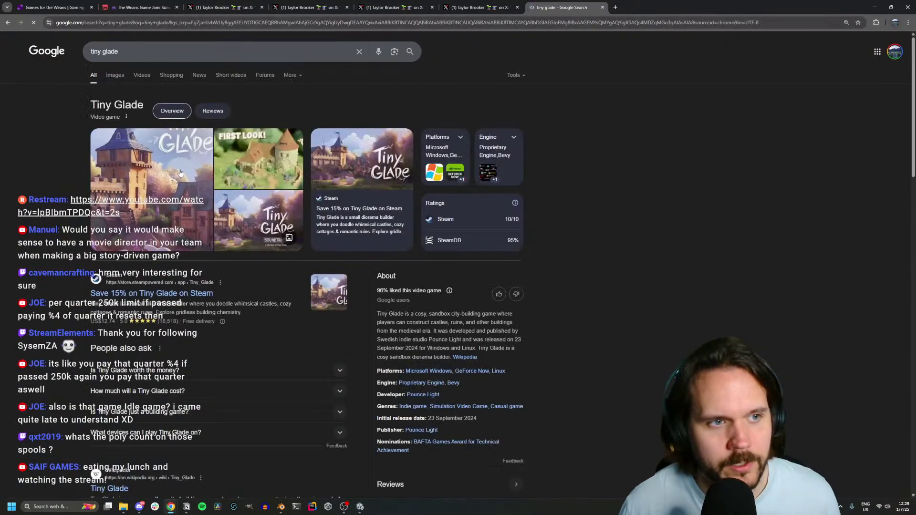
pyautogui.click(172, 291)
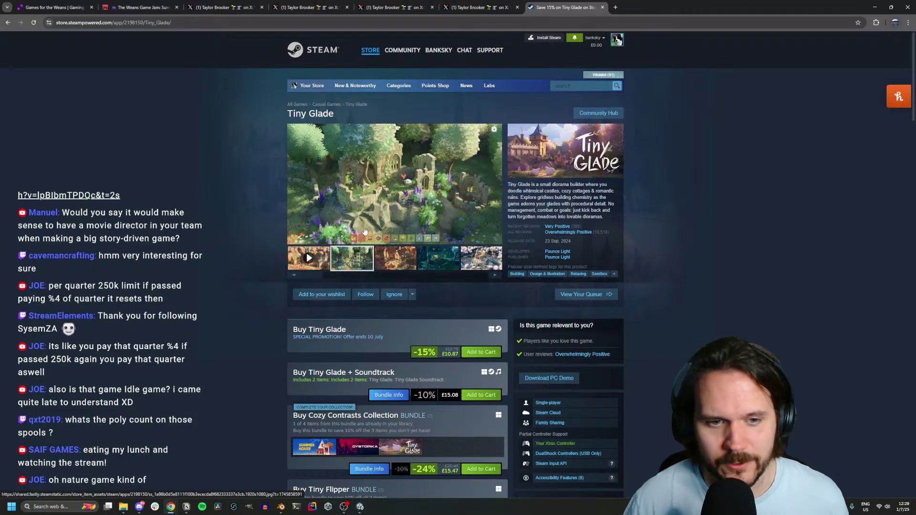
# Glance at the spool stack in Unity's Game view, then return to Blender and frame the Spool object in Object Mode
pyautogui.click(361, 508)
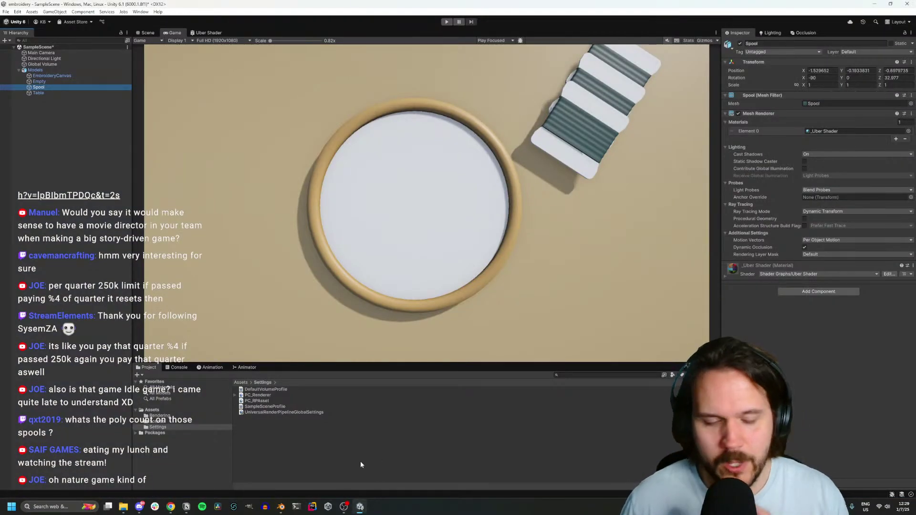
pyautogui.click(280, 507)
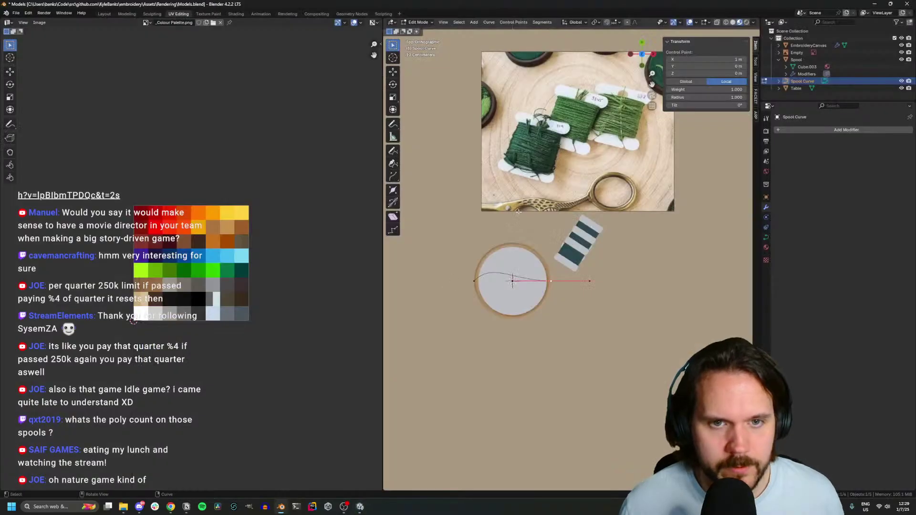
pyautogui.press('Tab')
pyautogui.click(573, 259)
pyautogui.press('KP_Decimal')
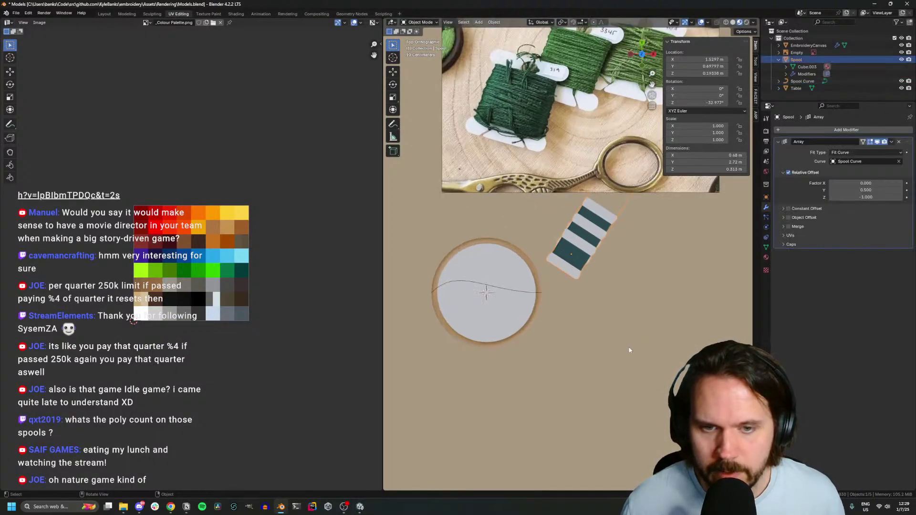
pyautogui.scroll(2, 629, 350)
pyautogui.moveTo(631, 348); pyautogui.dragTo(649, 268, button='middle')
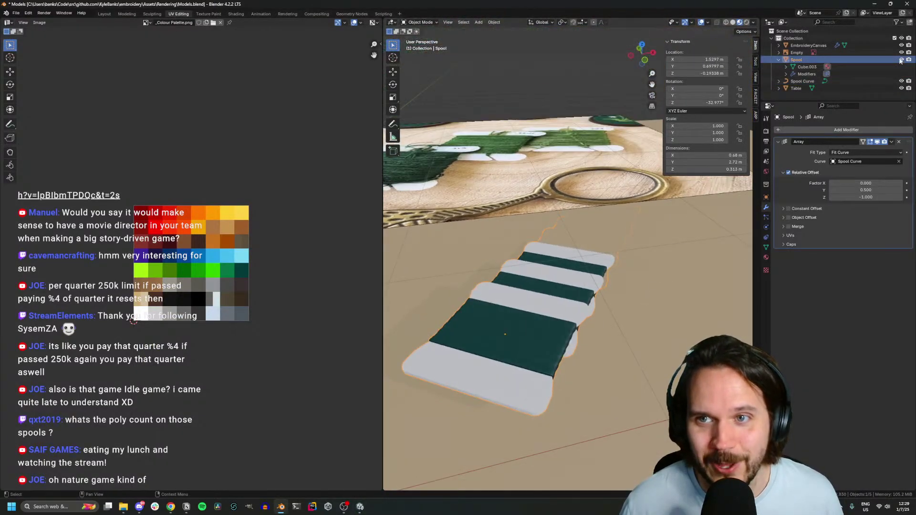
# Separate the selected Spool geometry into its own object
pyautogui.press('Tab')
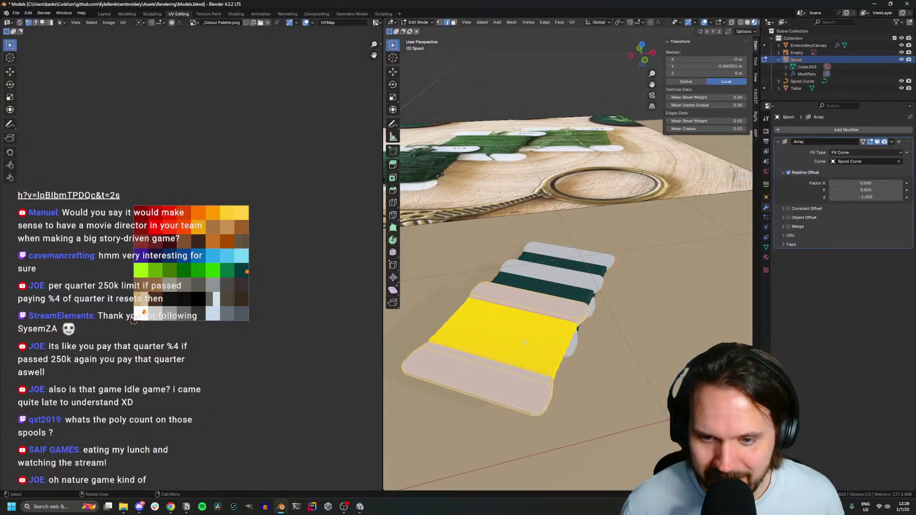
pyautogui.hotkey('ctrl', 'z')
pyautogui.hotkey('ctrl', 'shift', 'z')
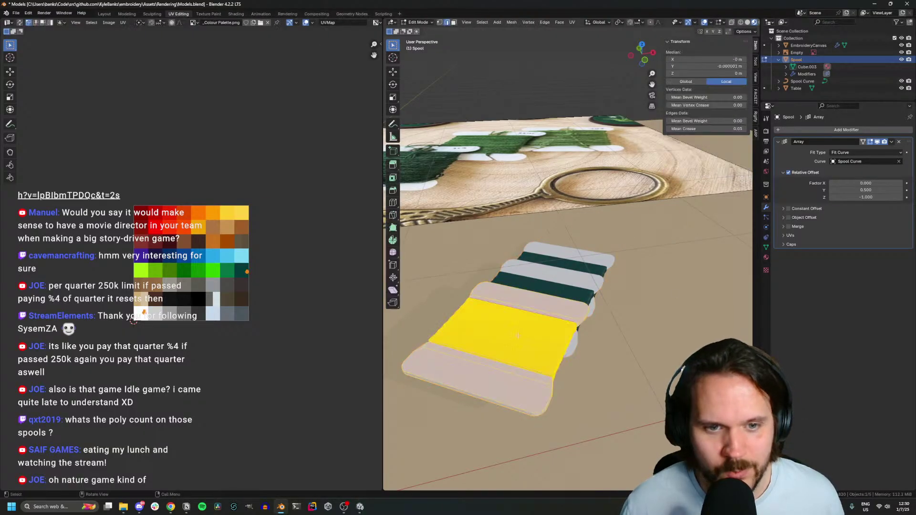
pyautogui.press('p')
pyautogui.click(505, 355)
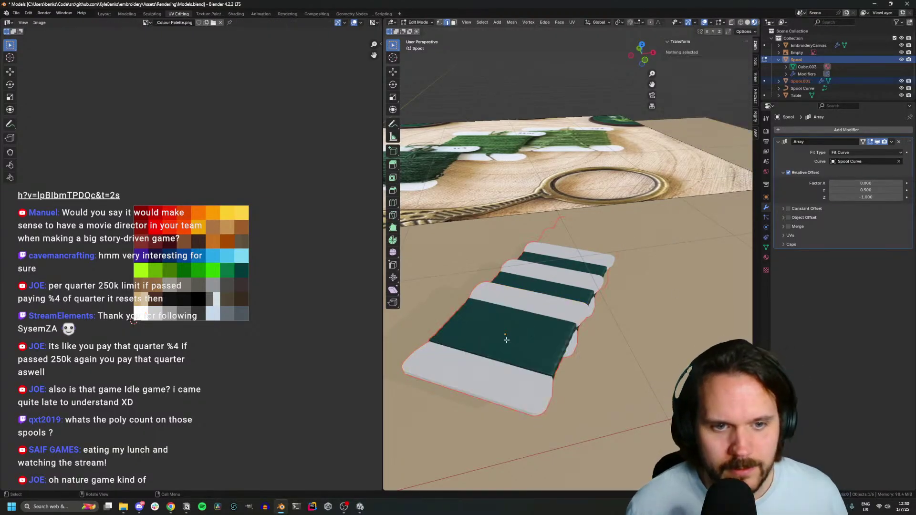
# Open the separated spool object in Edit Mode and select the linked geometry of its green thread winding
pyautogui.press('Tab')
pyautogui.click(484, 342)
pyautogui.press('Tab')
pyautogui.press('l')
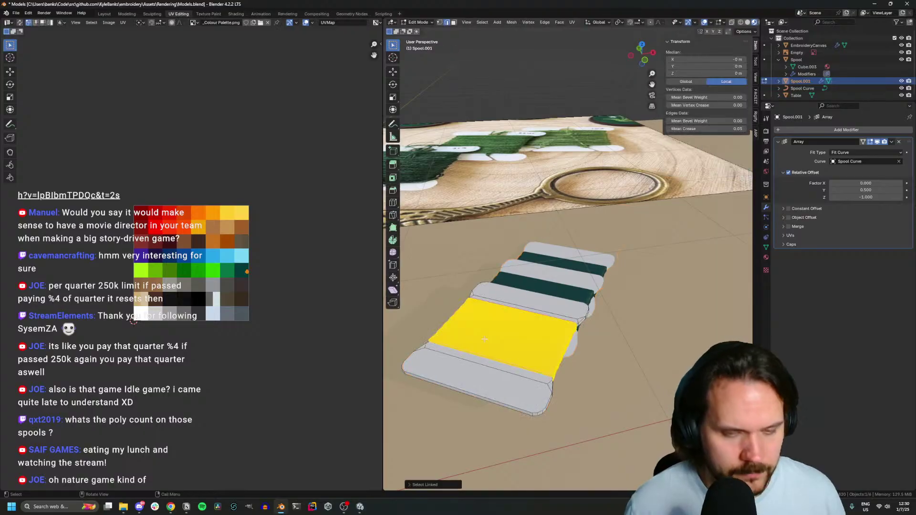
# Add a Decimate modifier to the separated spool object and lower its ratio to about 0.2
pyautogui.click(766, 247)
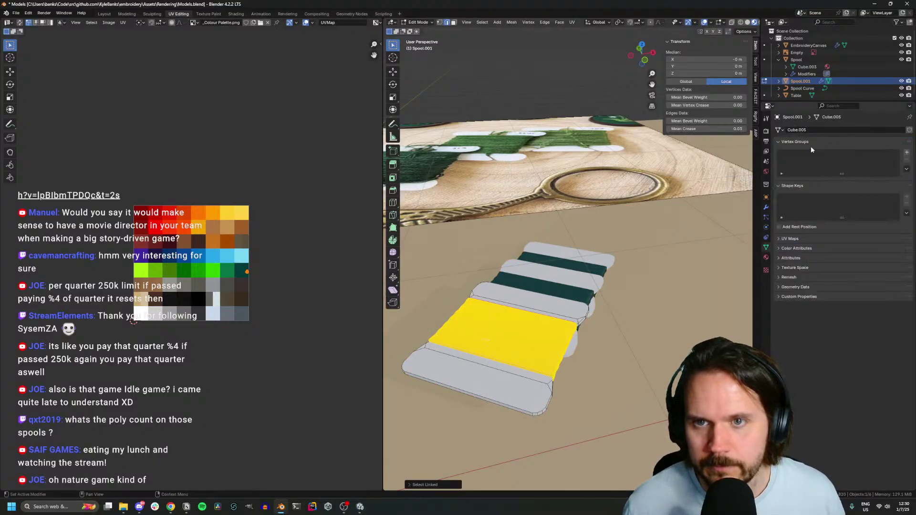
pyautogui.click(767, 207)
pyautogui.click(807, 131)
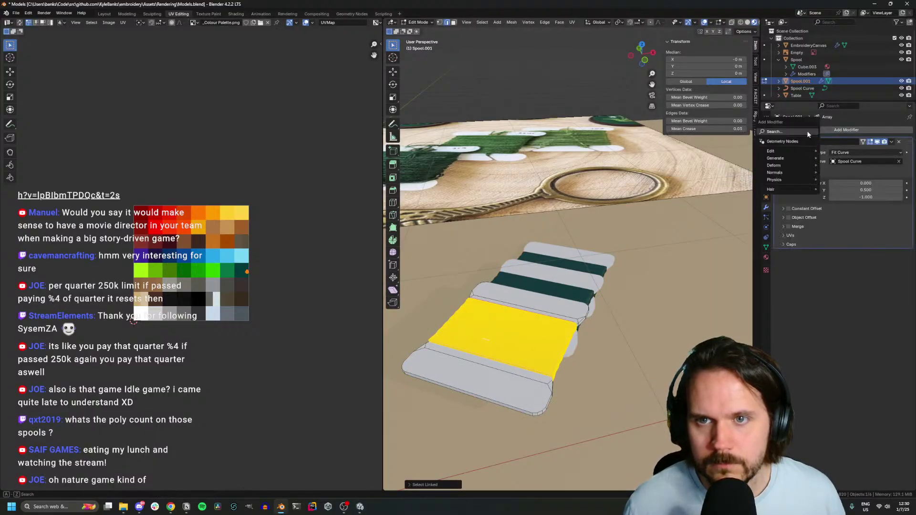
pyautogui.click(808, 131)
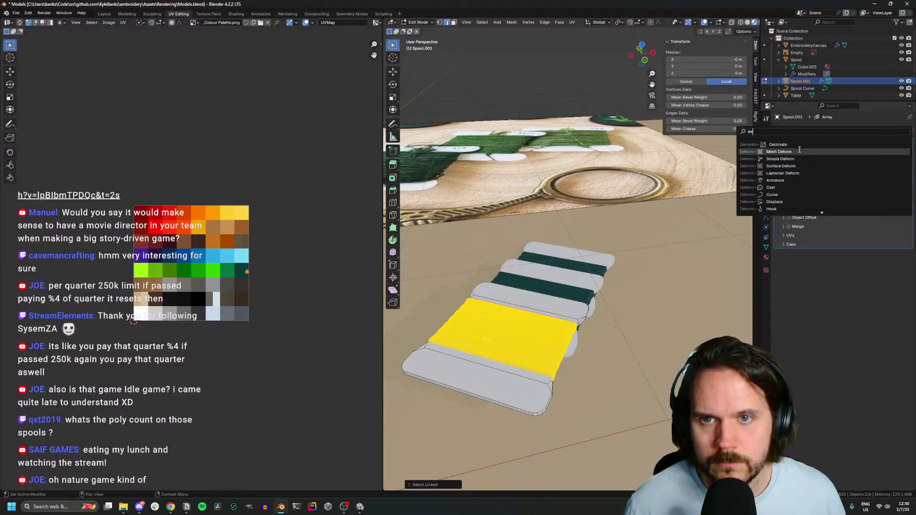
pyautogui.click(796, 146)
pyautogui.moveTo(873, 274); pyautogui.dragTo(811, 274)
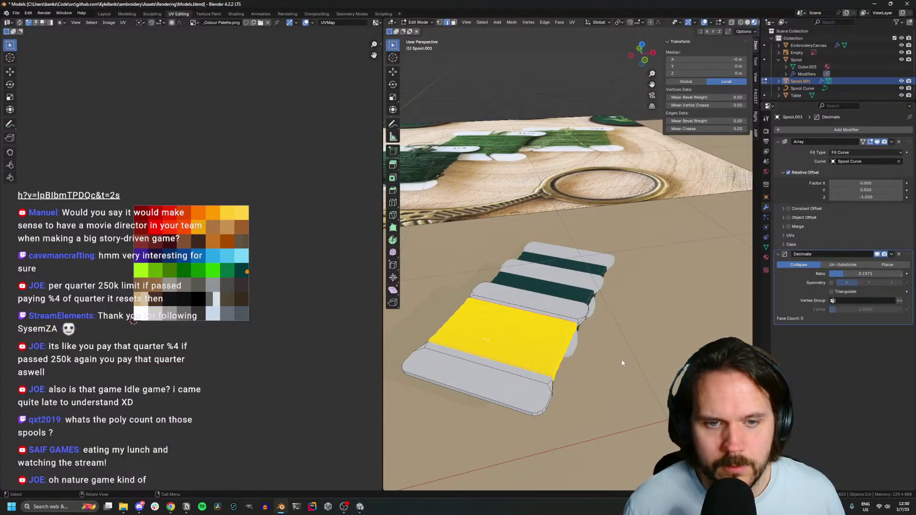
# In Object Mode, set the Decimate modifier's ratio to 0.1
pyautogui.press('Tab')
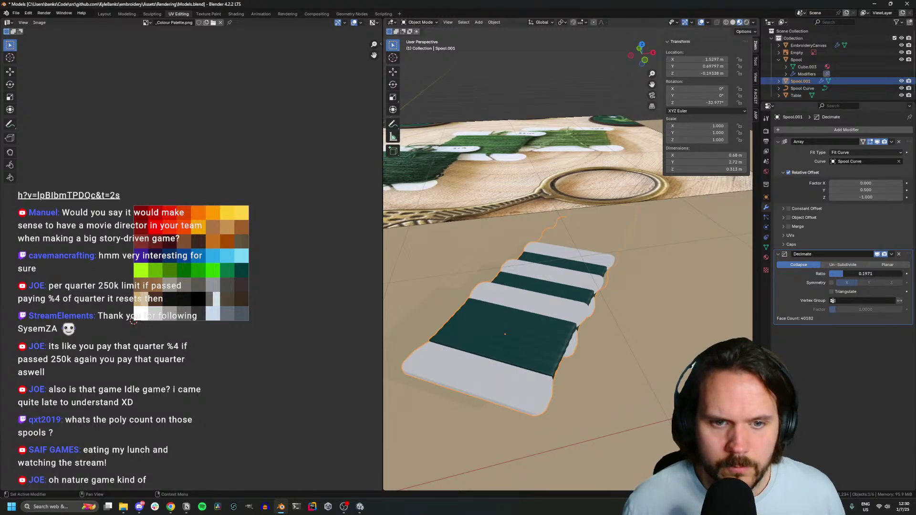
pyautogui.moveTo(844, 274)
pyautogui.mouseDown()
pyautogui.moveTo(830, 274)
pyautogui.moveTo(851, 274)
pyautogui.mouseUp()
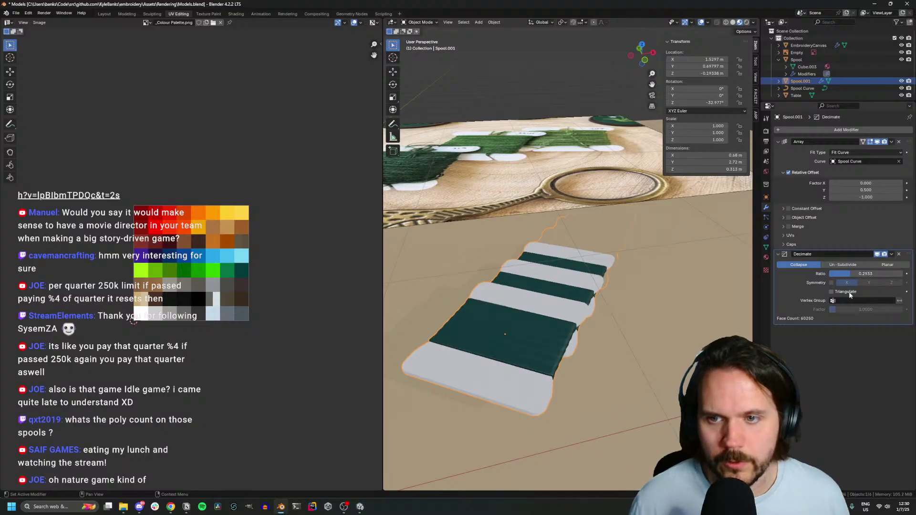
pyautogui.click(842, 273)
pyautogui.write('0.1')
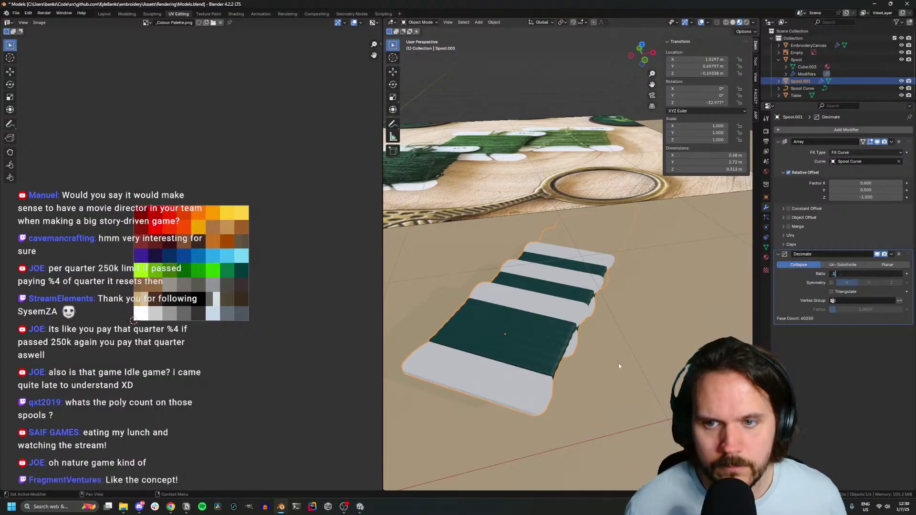
pyautogui.press('Return')
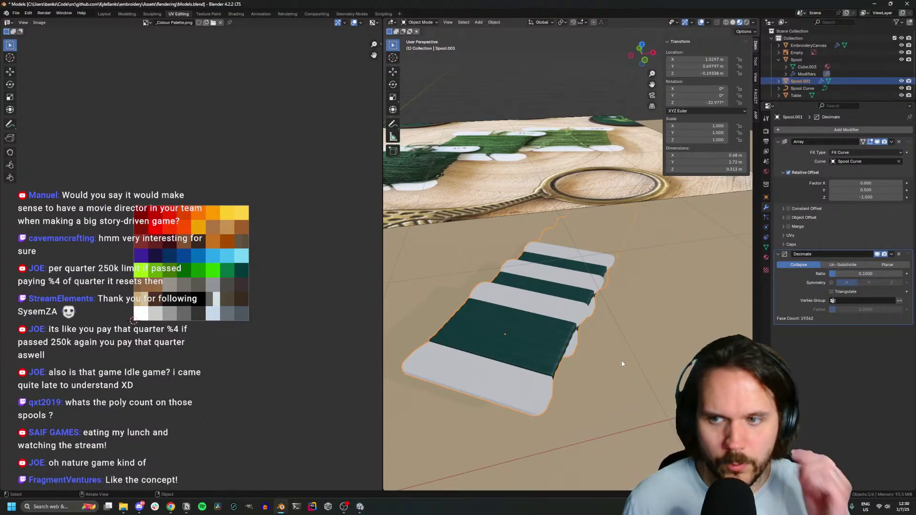
# Inspect the decimated spool up close, apply the Decimate modifier, and open the simplified mesh in Edit Mode
pyautogui.moveTo(622, 364); pyautogui.dragTo(549, 372, button='middle')
pyautogui.press('Tab')
pyautogui.scroll(2, 514, 379)
pyautogui.click(505, 391)
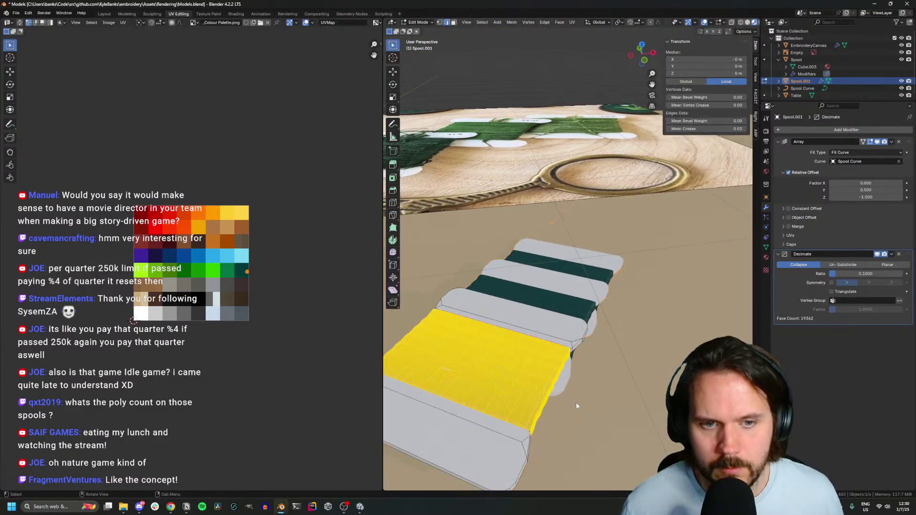
pyautogui.press('Tab')
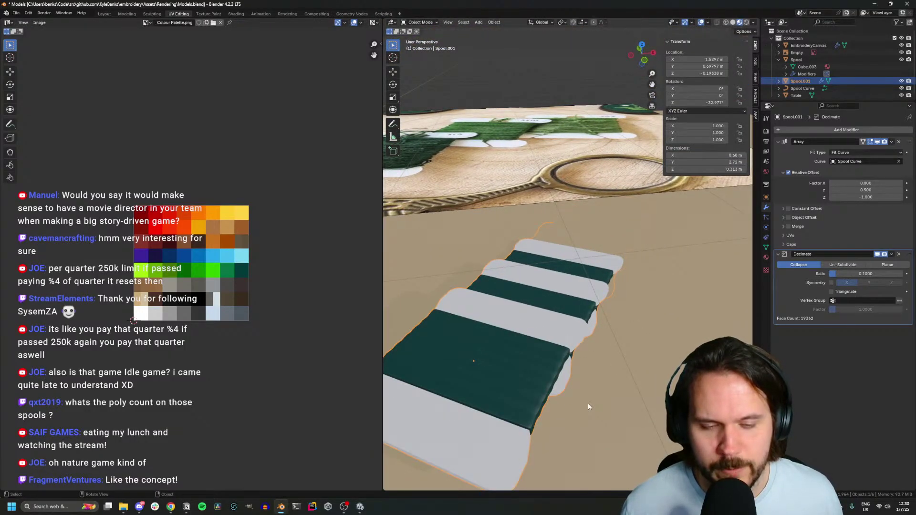
pyautogui.click(892, 254)
pyautogui.click(862, 263)
pyautogui.press('Tab')
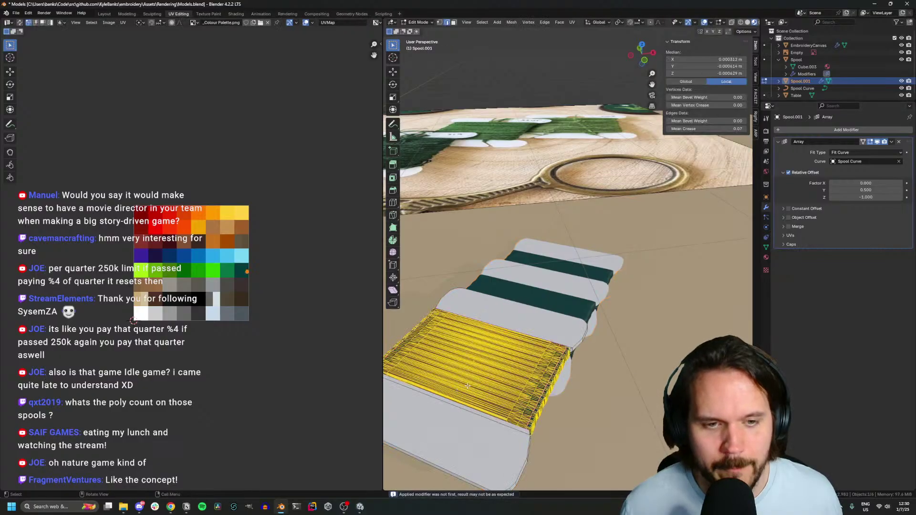
# Inspect the decimated spool stack from several angles, comparing its shaded look with the mesh in Edit Mode
pyautogui.press('Tab')
pyautogui.moveTo(492, 392)
pyautogui.mouseDown(button='middle')
pyautogui.moveTo(507, 396)
pyautogui.moveTo(479, 386)
pyautogui.mouseUp(button='middle')
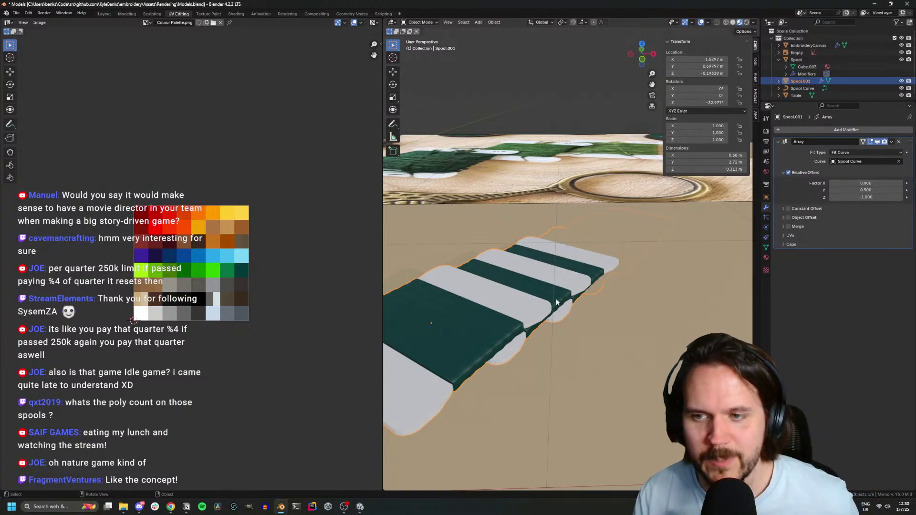
pyautogui.moveTo(556, 302); pyautogui.dragTo(480, 316, button='middle')
pyautogui.press('Tab')
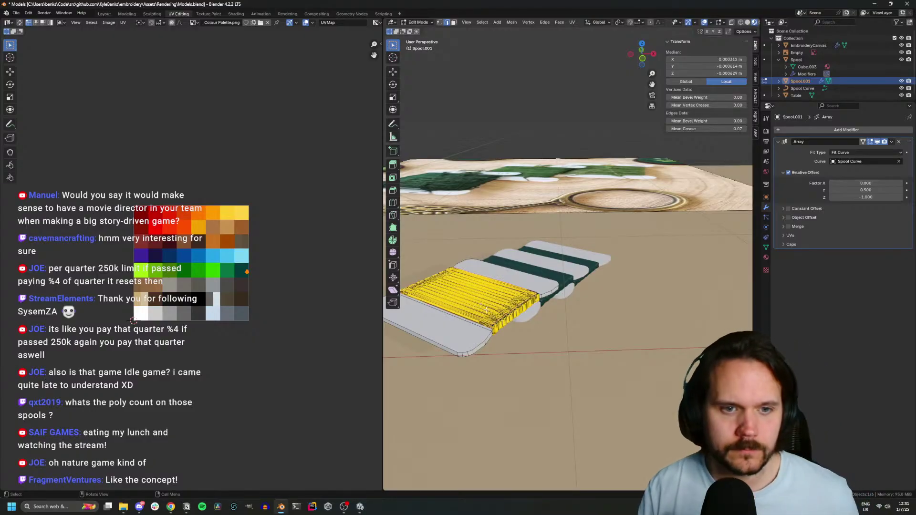
pyautogui.moveTo(590, 348); pyautogui.dragTo(558, 343, button='middle')
pyautogui.scroll(5, 572, 344)
pyautogui.press('Tab')
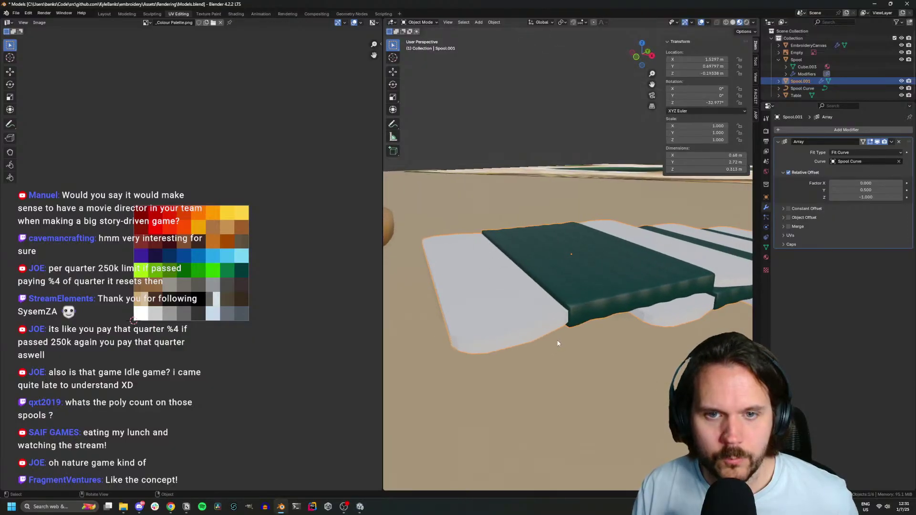
pyautogui.scroll(-5, 558, 343)
# Try to move the spool curve's end control point toward the spool stack in Edit Mode
pyautogui.click(800, 89)
pyautogui.scroll(-2, 548, 260)
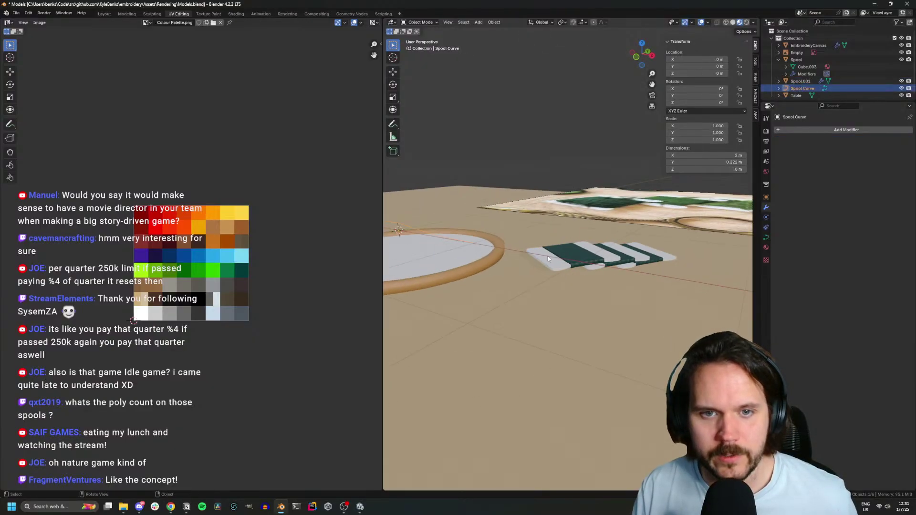
pyautogui.moveTo(548, 259); pyautogui.dragTo(507, 289, button='middle')
pyautogui.scroll(3, 533, 272)
pyautogui.press('Tab')
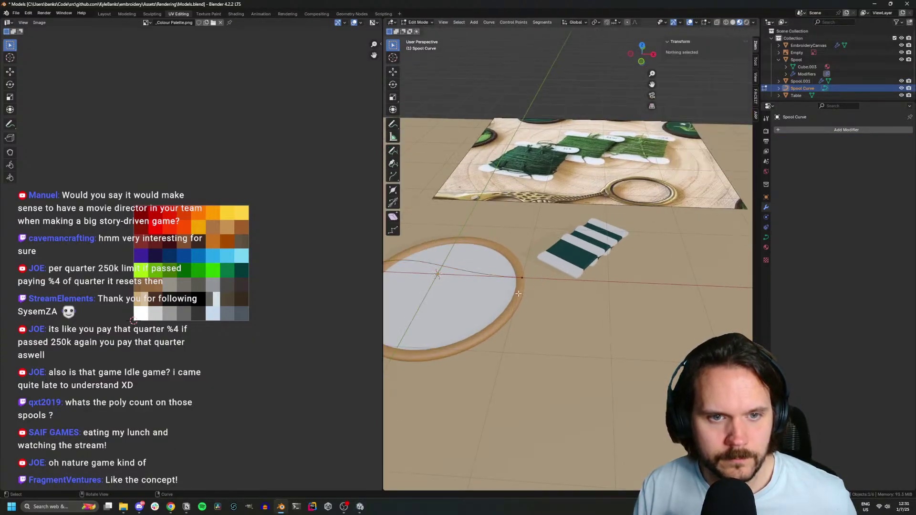
pyautogui.click(520, 273)
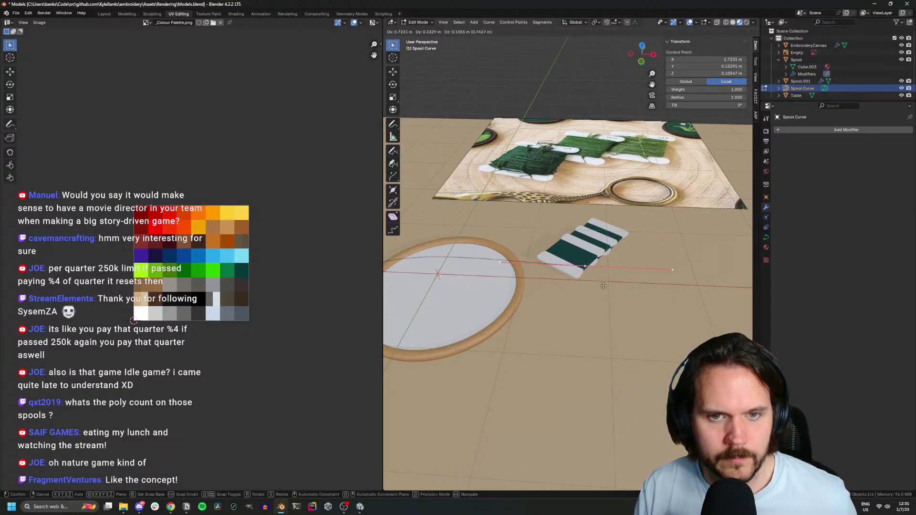
pyautogui.press('Tab')
# Check the separated spool's properties, select the original spool, and undo back to the state without the separated Spool.001 object
pyautogui.click(584, 262)
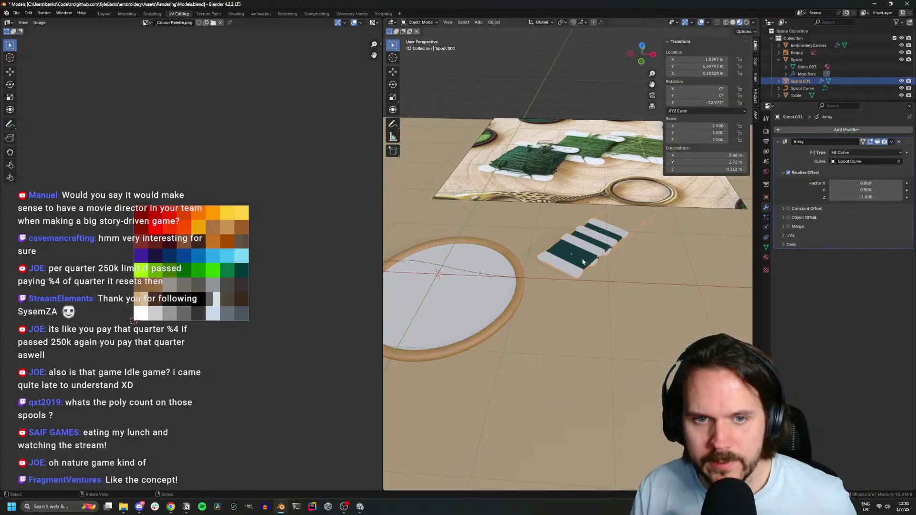
pyautogui.click(766, 248)
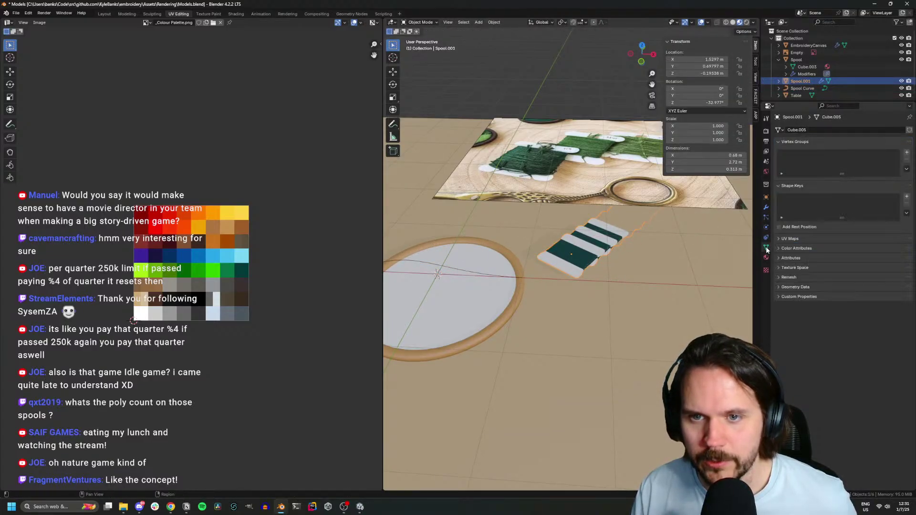
pyautogui.click(766, 207)
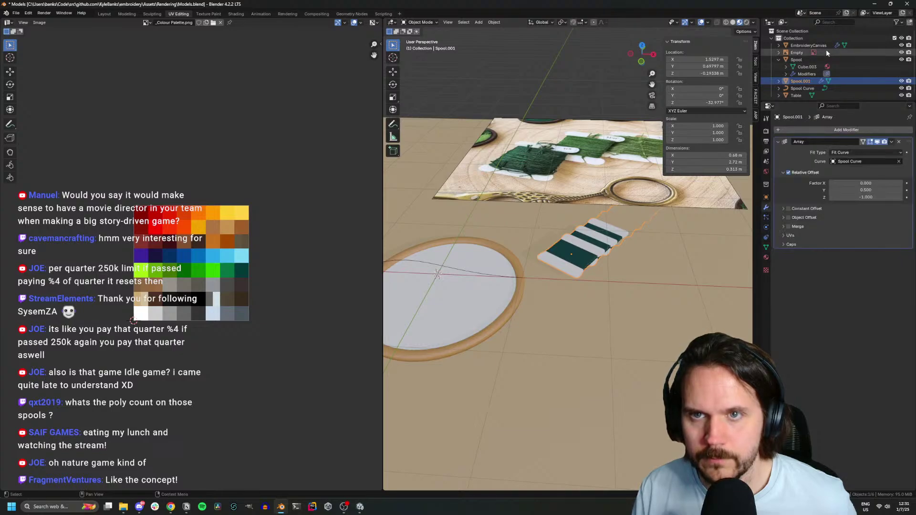
pyautogui.click(799, 61)
pyautogui.hotkey('ctrl', 'z')
pyautogui.hotkey('ctrl', 'z')
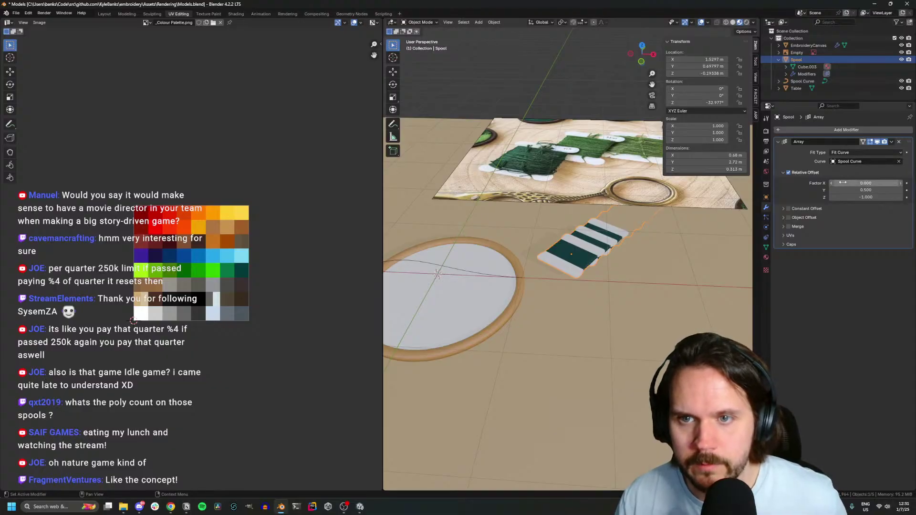
# Switch the Array modifier's relative offset off and back on to check its effect on the stack
pyautogui.click(789, 173)
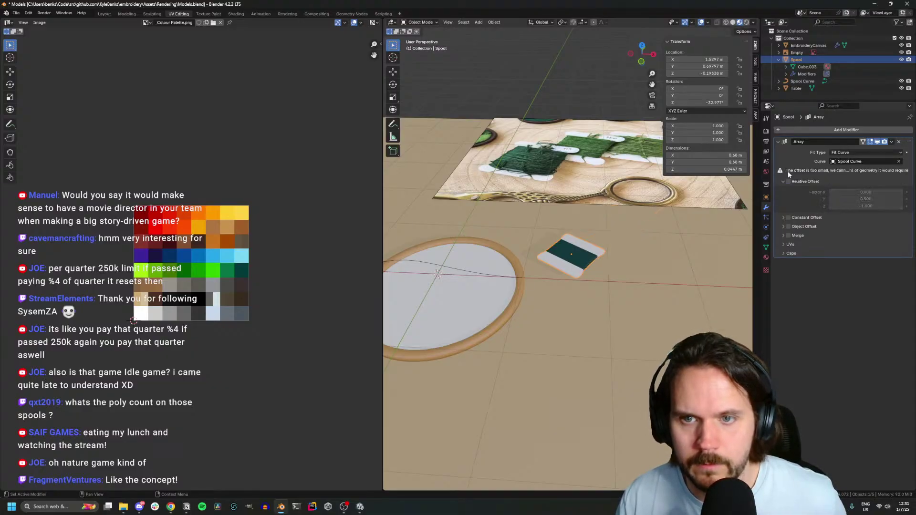
pyautogui.click(788, 182)
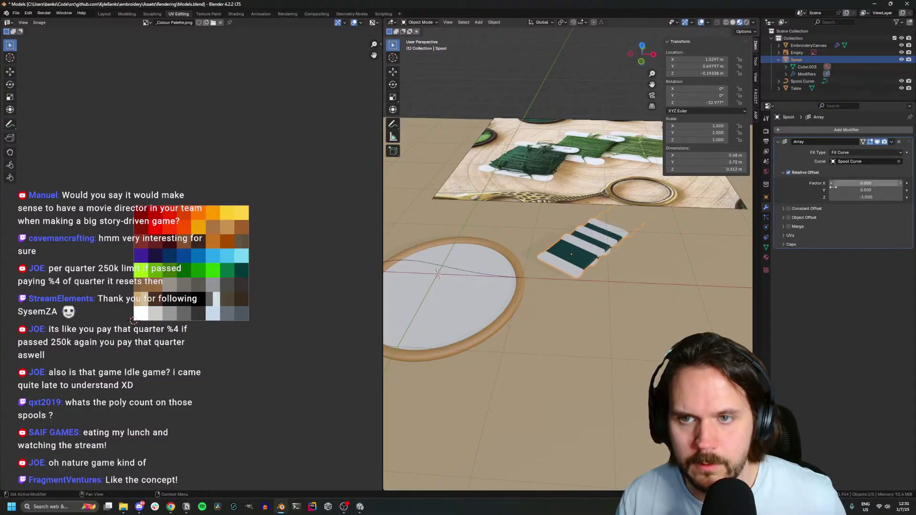
pyautogui.moveTo(743, 245); pyautogui.dragTo(495, 271, button='middle')
pyautogui.scroll(3, 494, 270)
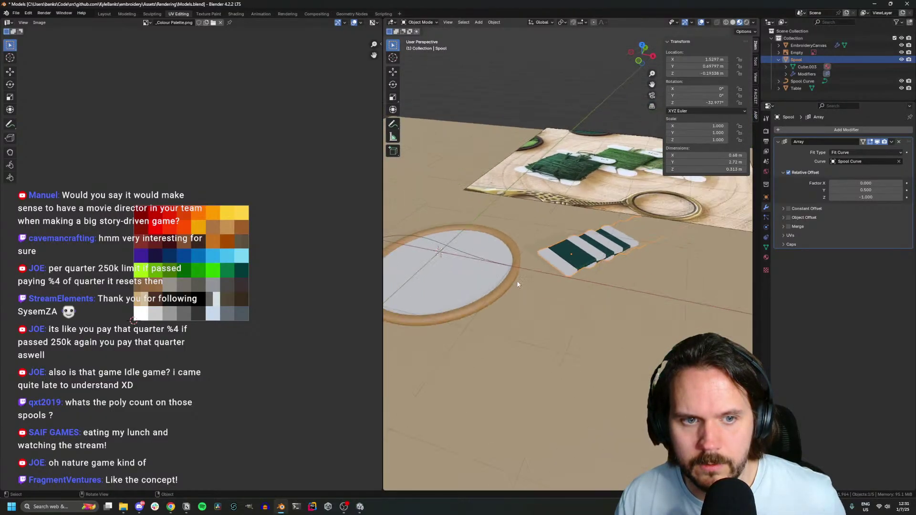
# In top view, move the spool curve's two control points beside the stack, placing the near end at about X 1.79 m, Y -0.66 m
pyautogui.click(416, 244)
pyautogui.press('Tab')
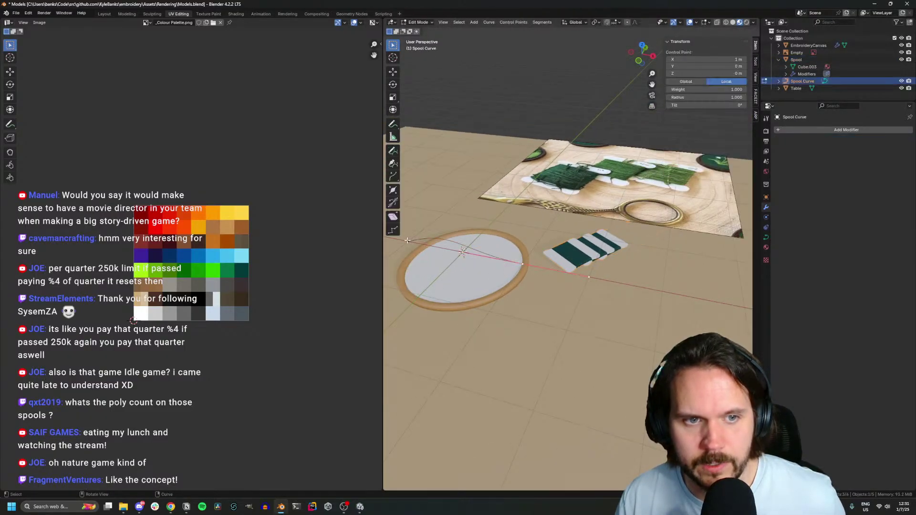
pyautogui.scroll(5, 415, 247)
pyautogui.scroll(-8, 420, 246)
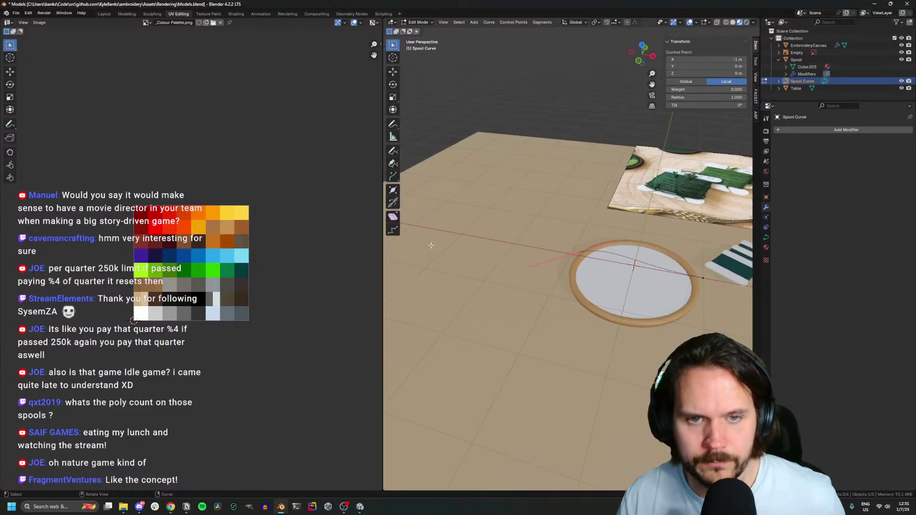
pyautogui.press('KP_7')
pyautogui.press('g')
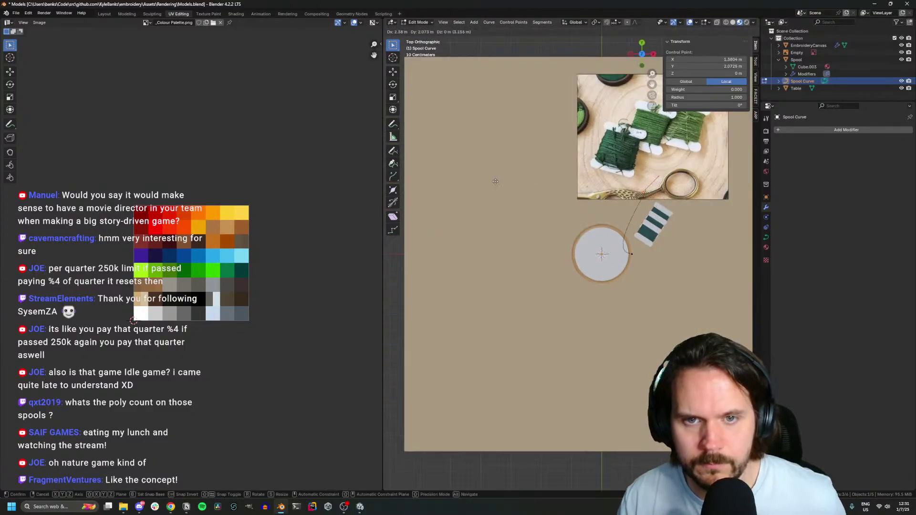
pyautogui.click(488, 181)
pyautogui.press('g')
pyautogui.click(654, 271)
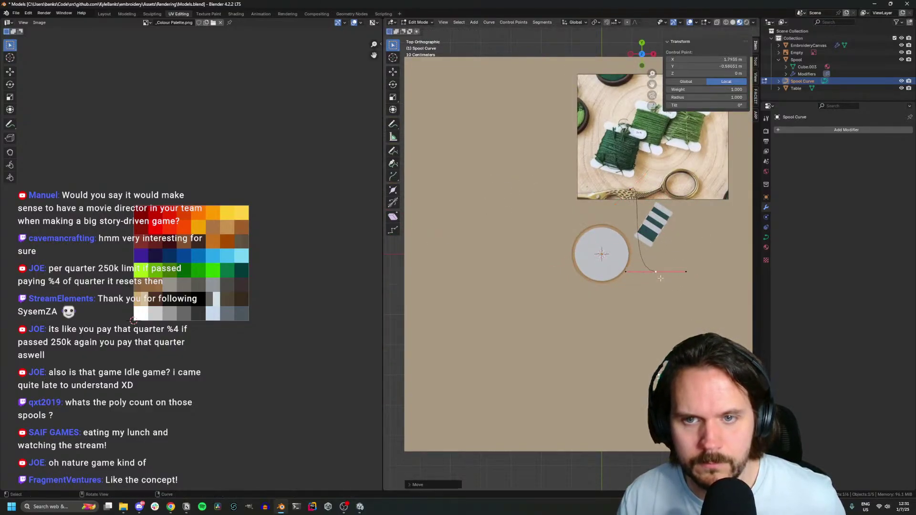
pyautogui.press('Tab')
# Select the spool, switch to the Chrome search on array rotation, and read the Blender Artists "[Solved] Array rotation" thread
pyautogui.click(653, 239)
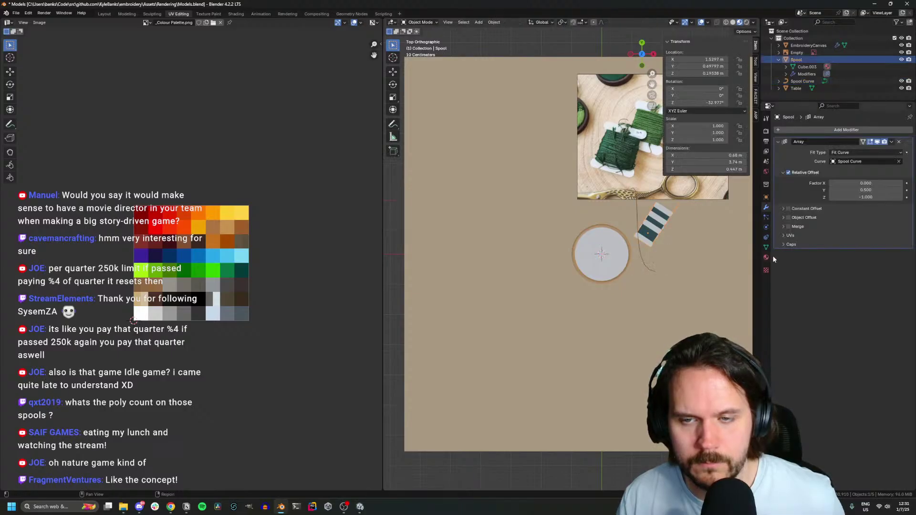
pyautogui.click(789, 236)
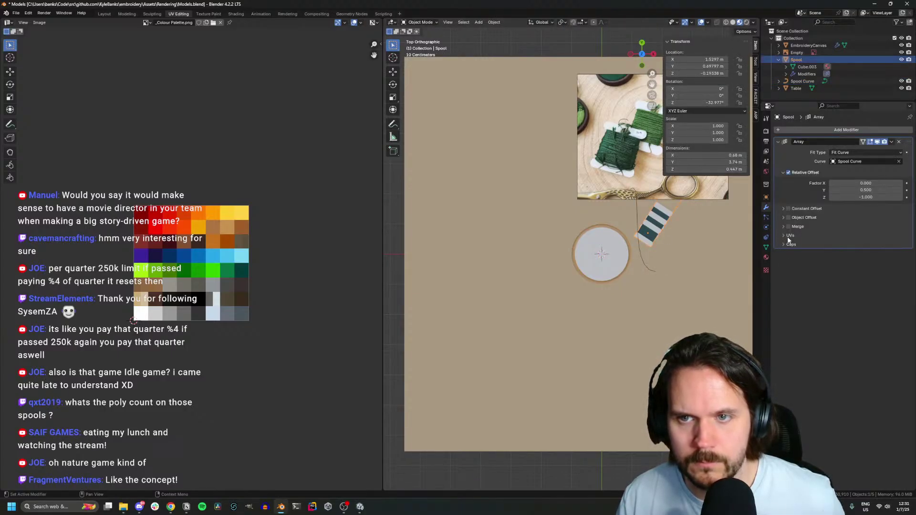
pyautogui.hotkey('alt', 'Tab')
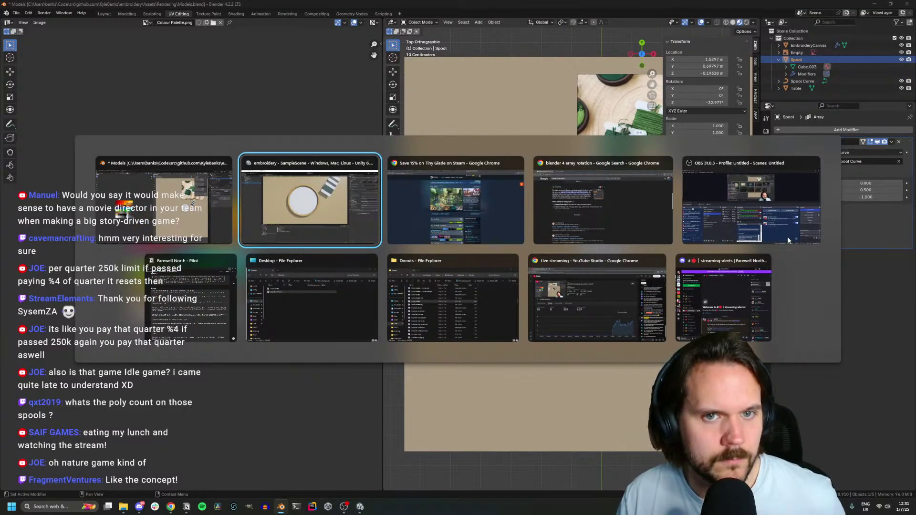
pyautogui.hotkey('alt', 'Tab')
pyautogui.hotkey('alt', 'Tab')
pyautogui.click(572, 186)
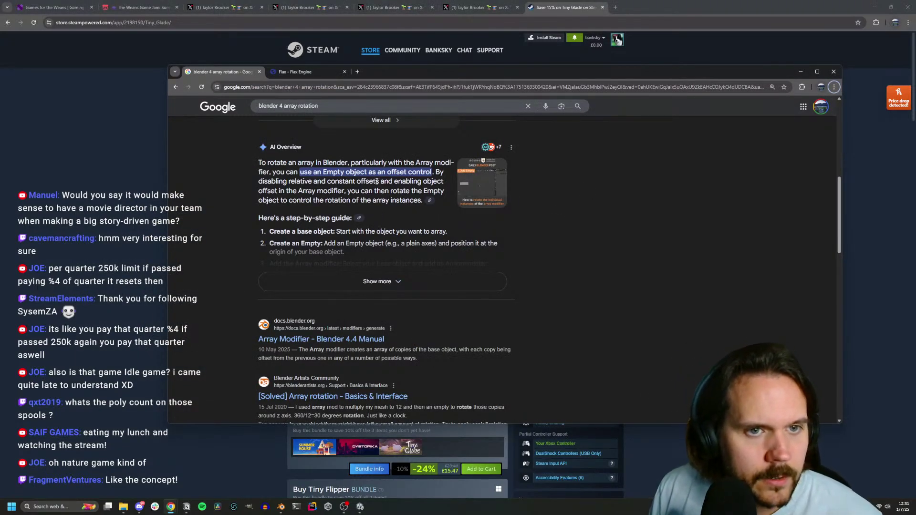
pyautogui.scroll(-2, 301, 266)
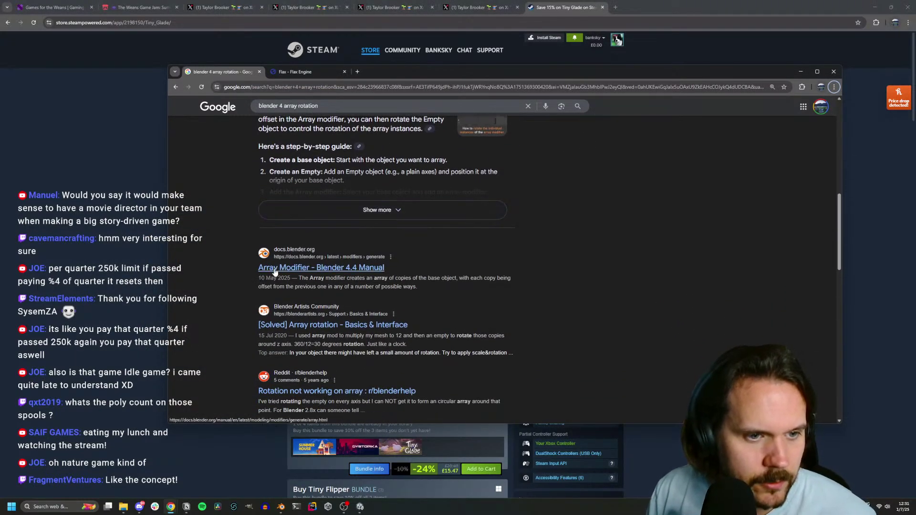
pyautogui.click(310, 325)
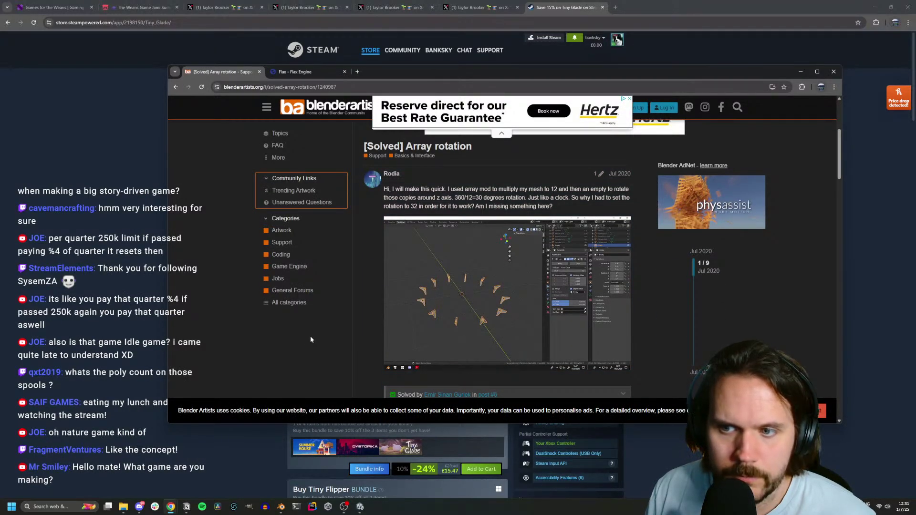
pyautogui.scroll(-1, 311, 337)
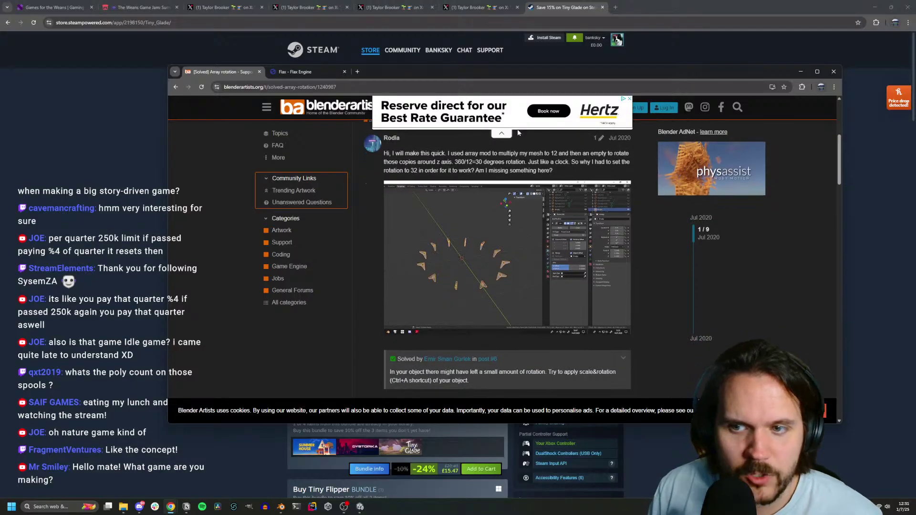
# Review the embroidery and thread spool reference photos in the browser and the current game scene in Unity
pyautogui.click(218, 10)
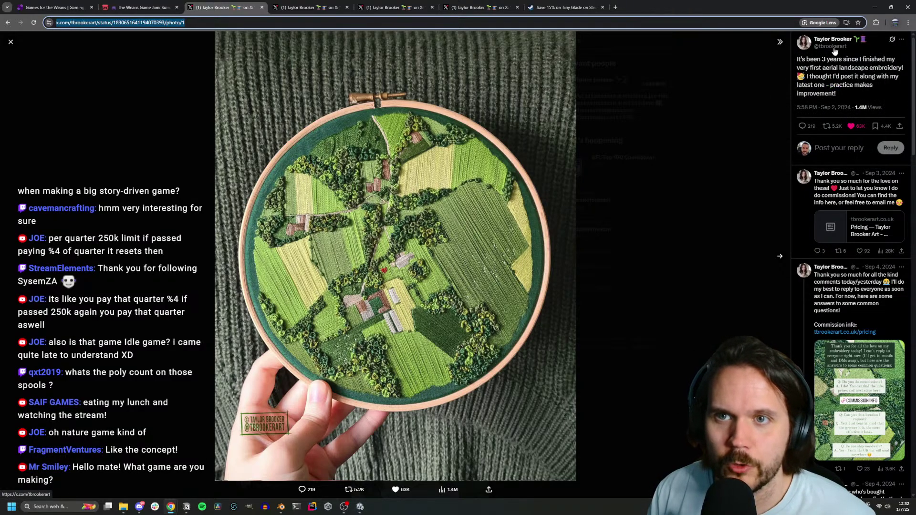
pyautogui.click(302, 12)
pyautogui.click(391, 11)
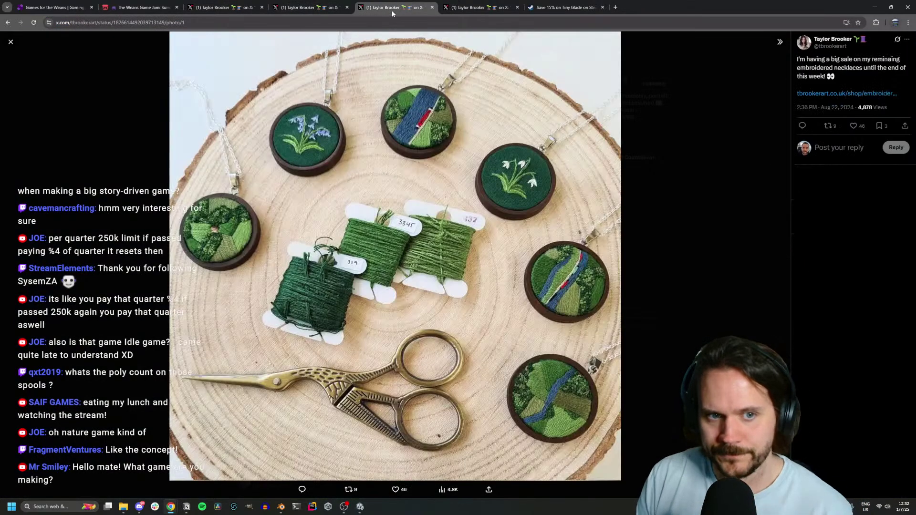
pyautogui.click(471, 11)
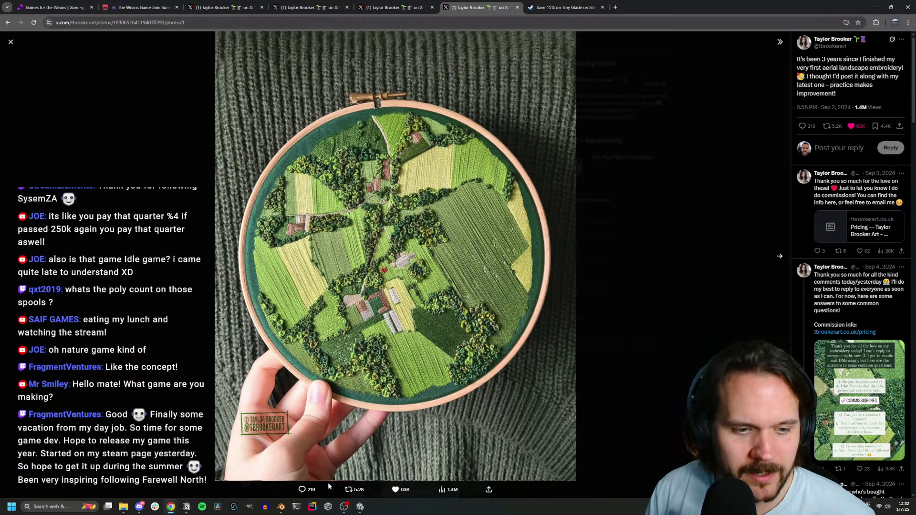
pyautogui.click(359, 507)
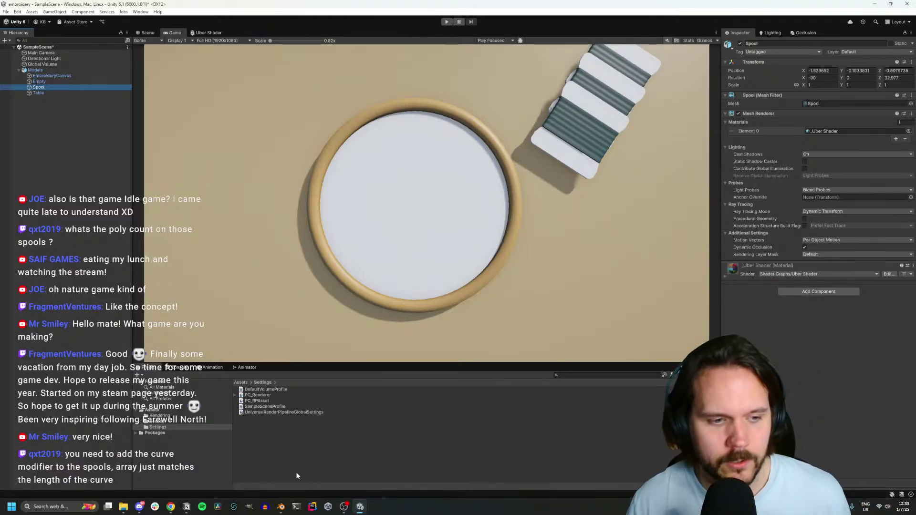
# Return to Blender and add a Curve modifier to the spool with Spool Curve as its curve object
pyautogui.click(280, 507)
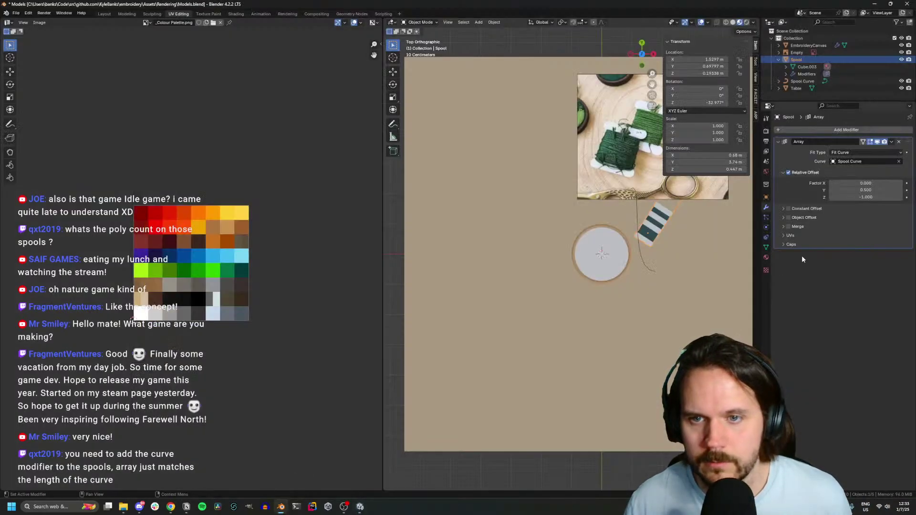
pyautogui.click(805, 129)
pyautogui.write('cur')
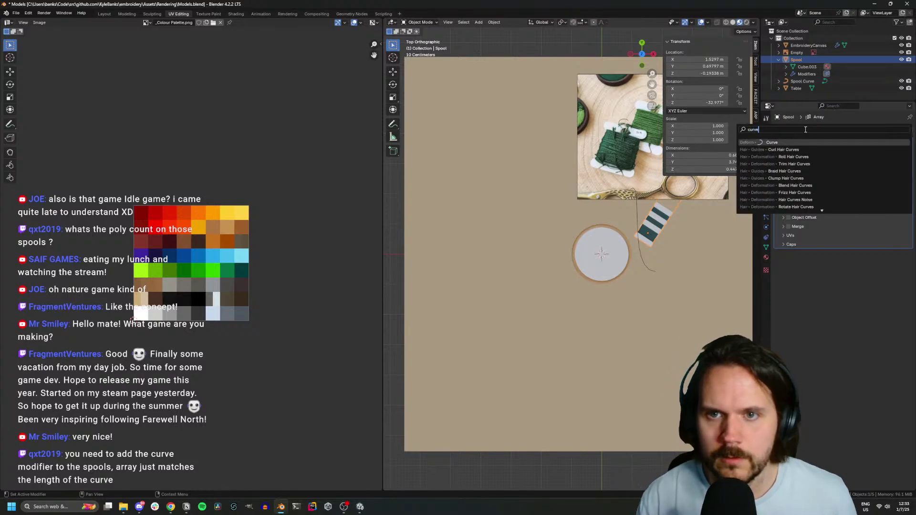
pyautogui.write('ve')
pyautogui.press('Return')
pyautogui.scroll(3, 568, 257)
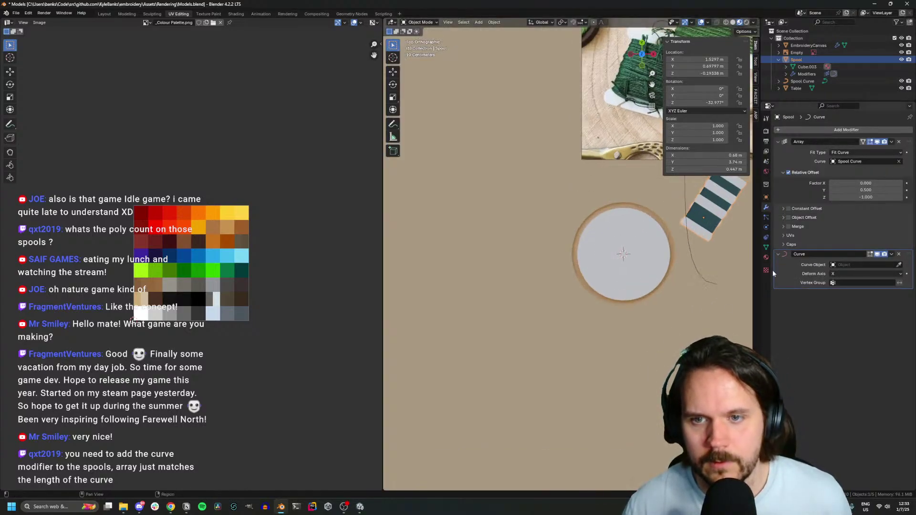
pyautogui.click(900, 265)
pyautogui.click(689, 276)
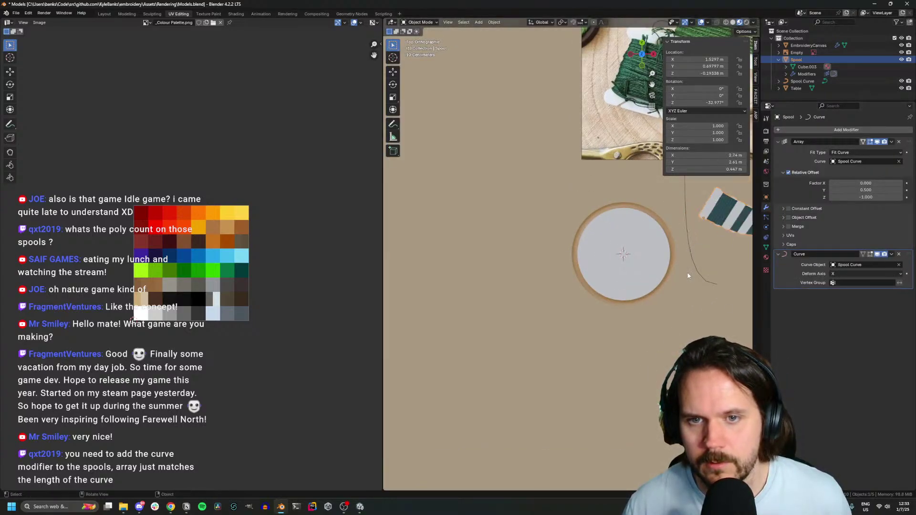
# Select the spool curve and the spool stack together and isolate them in local view
pyautogui.moveTo(689, 276); pyautogui.dragTo(642, 283, button='middle')
pyautogui.click(645, 299)
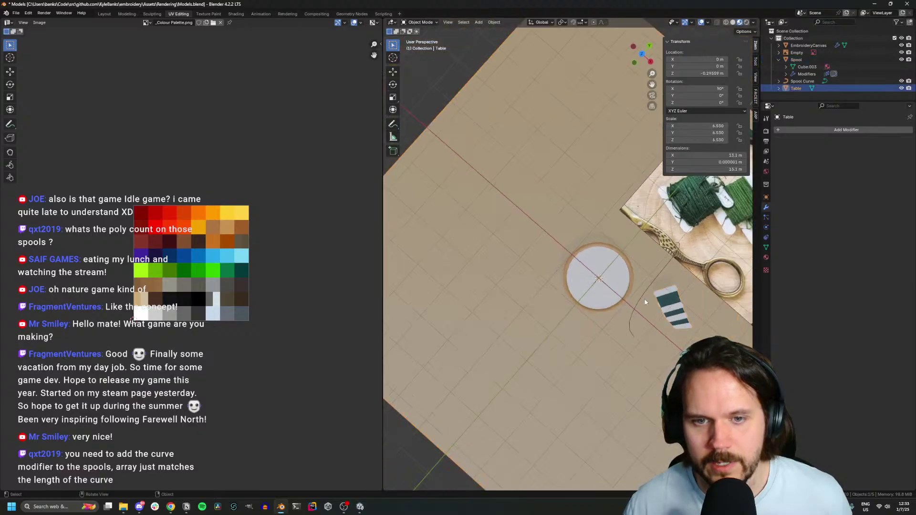
pyautogui.press('KP_1')
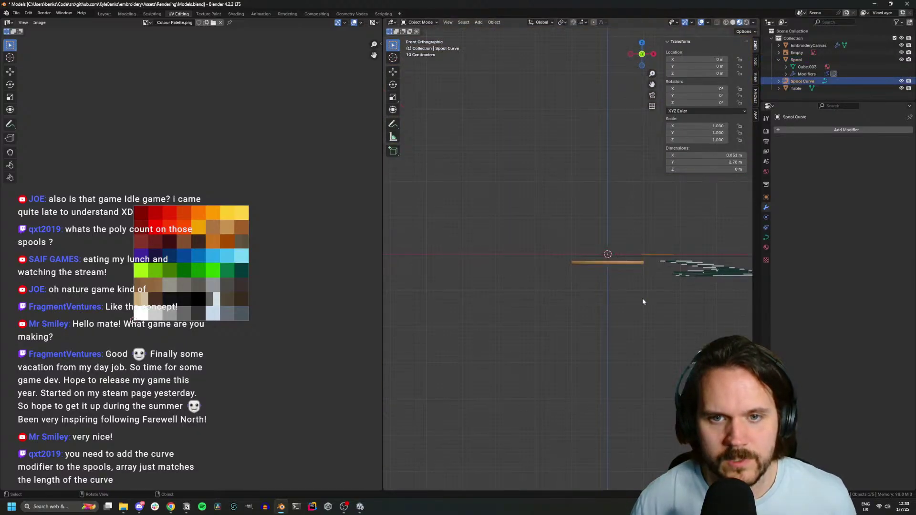
pyautogui.moveTo(643, 297)
pyautogui.mouseDown(button='middle')
pyautogui.moveTo(633, 303)
pyautogui.moveTo(611, 284)
pyautogui.moveTo(640, 282)
pyautogui.mouseUp(button='middle')
pyautogui.click(655, 281)
pyautogui.click(656, 283)
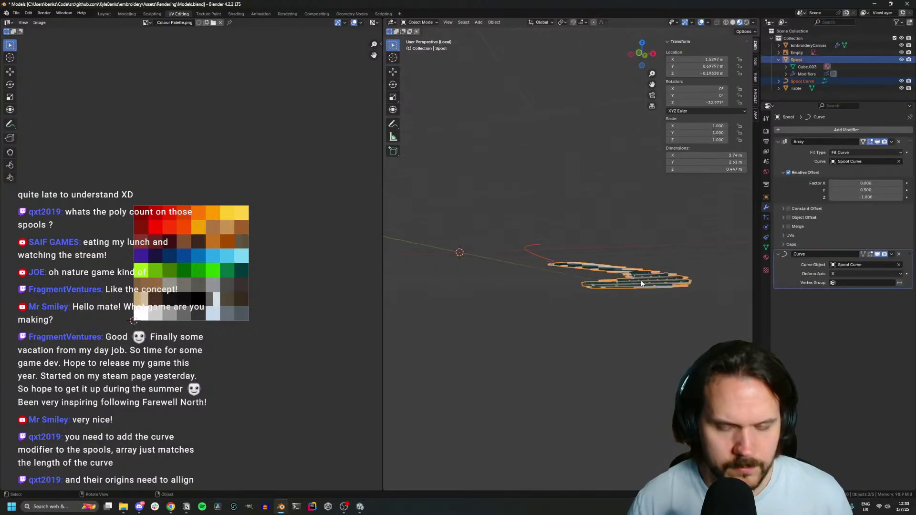
# Select the spool stack on its own and apply its rotation
pyautogui.press('KP_Divide')
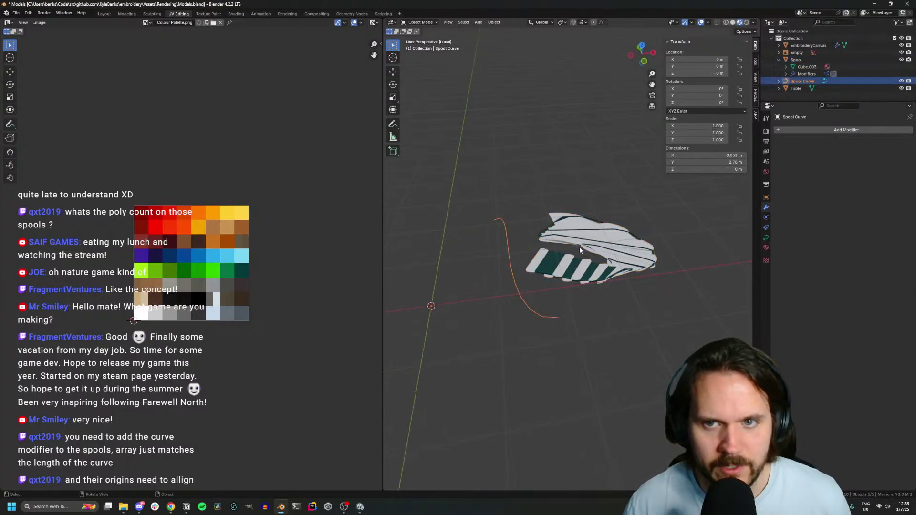
pyautogui.rightClick(547, 243)
pyautogui.press('Escape')
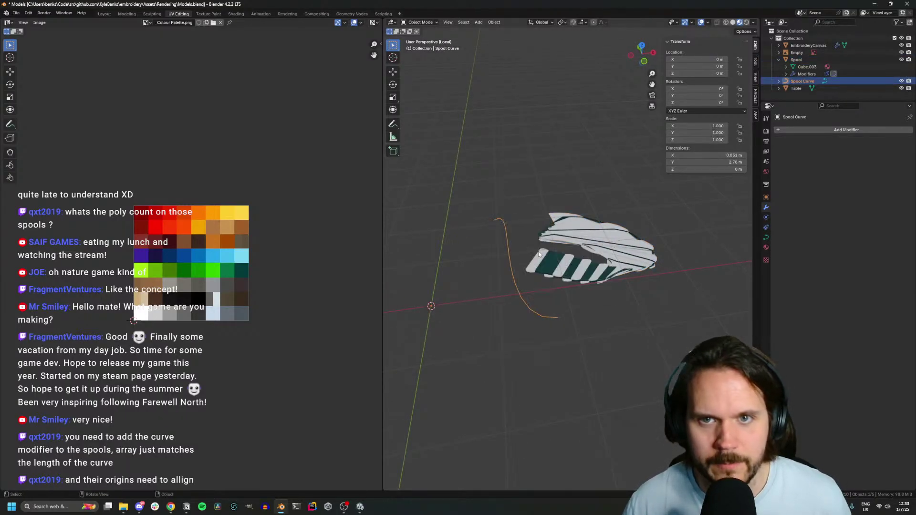
pyautogui.click(595, 264)
pyautogui.hotkey('ctrl', 'a')
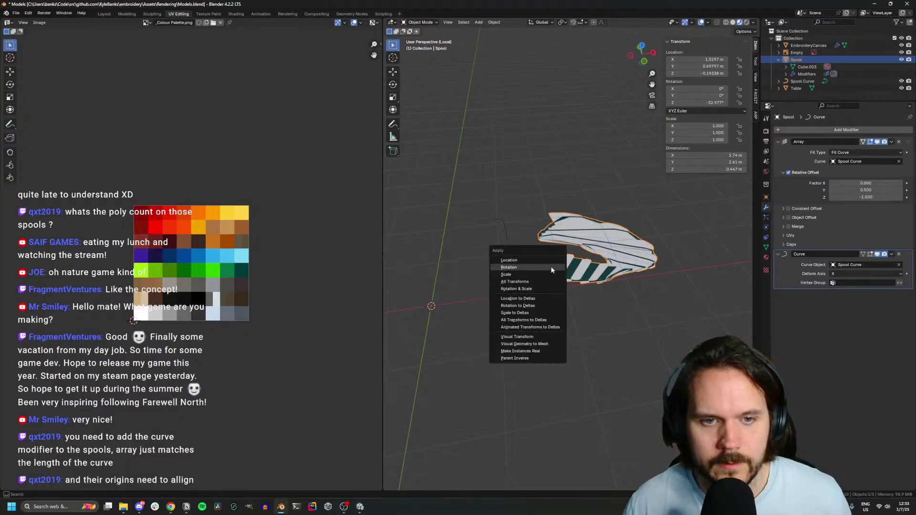
pyautogui.click(551, 269)
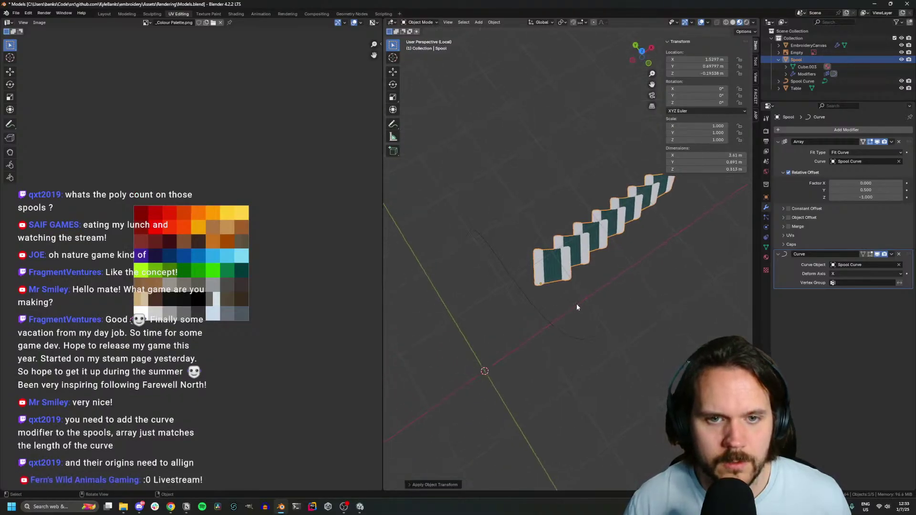
# Rotate the spool stack -90° about the X axis in top view and apply the rotation
pyautogui.press('KP_7')
pyautogui.write('rx-90')
pyautogui.press('Return')
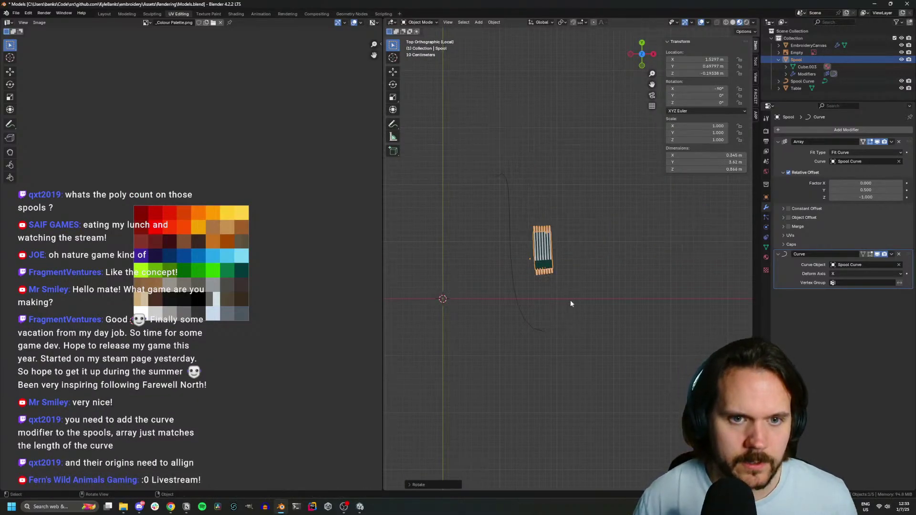
pyautogui.hotkey('ctrl', 'a')
pyautogui.click(528, 301)
# Rotate the spool stack 90° about the X axis, leaving this rotation unapplied
pyautogui.write('rx')
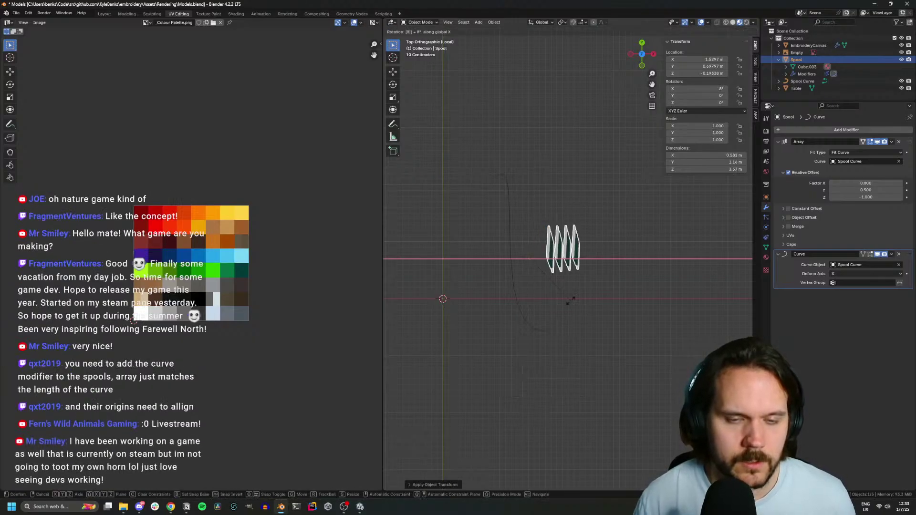
pyautogui.write('90')
pyautogui.press('Return')
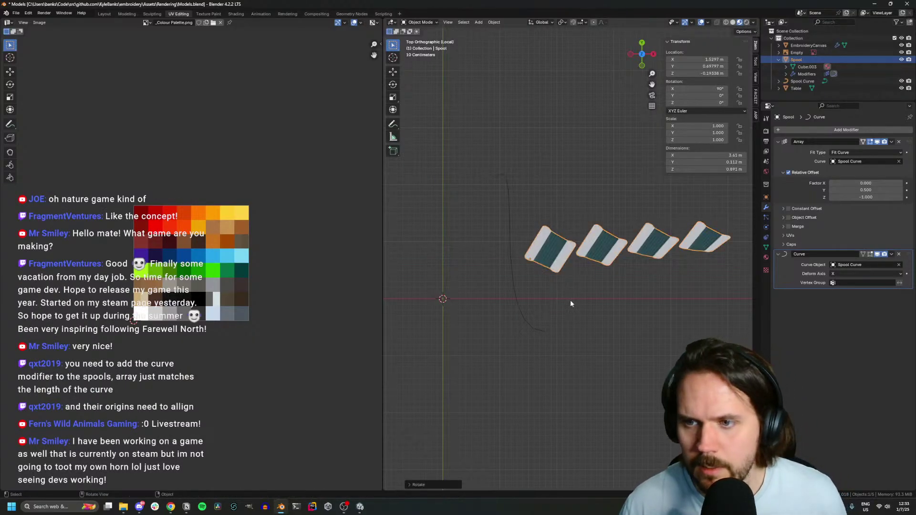
pyautogui.press('g')
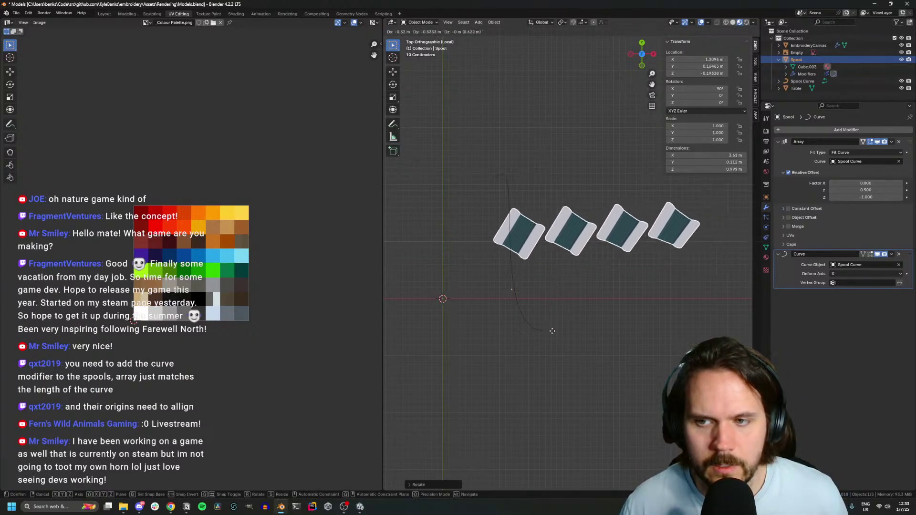
pyautogui.click(549, 294)
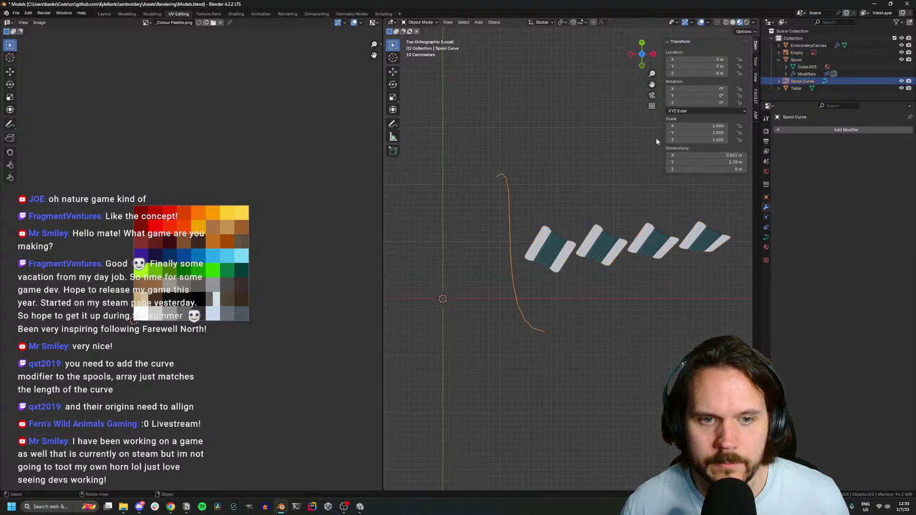
# Set the spool's location to 0 m on the X, Y and Z axes
pyautogui.click(546, 247)
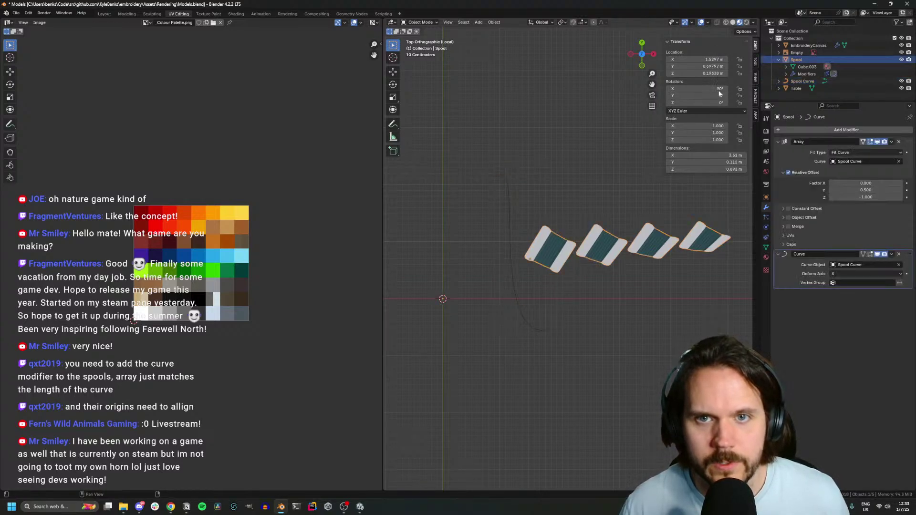
pyautogui.doubleClick(705, 58)
pyautogui.write('0')
pyautogui.press('Tab')
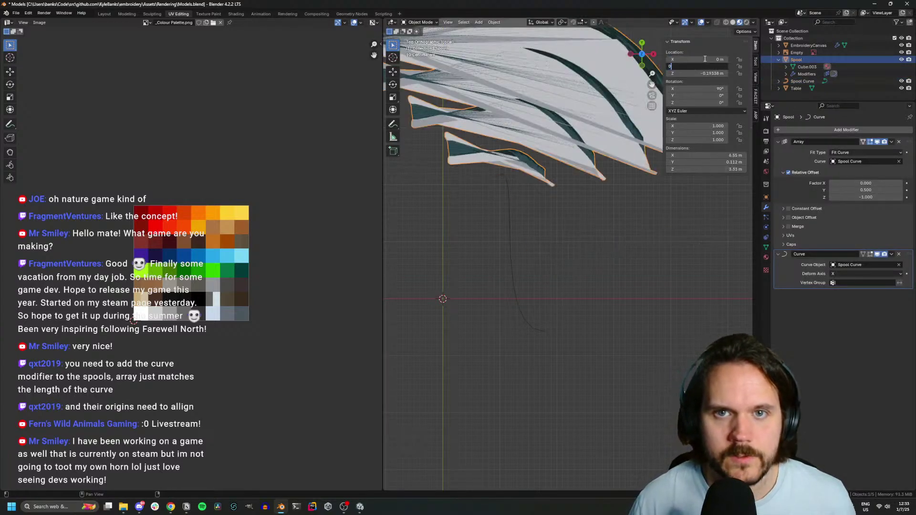
pyautogui.write('0')
pyautogui.press('Tab')
pyautogui.write('0')
pyautogui.press('Tab')
pyautogui.press('Return')
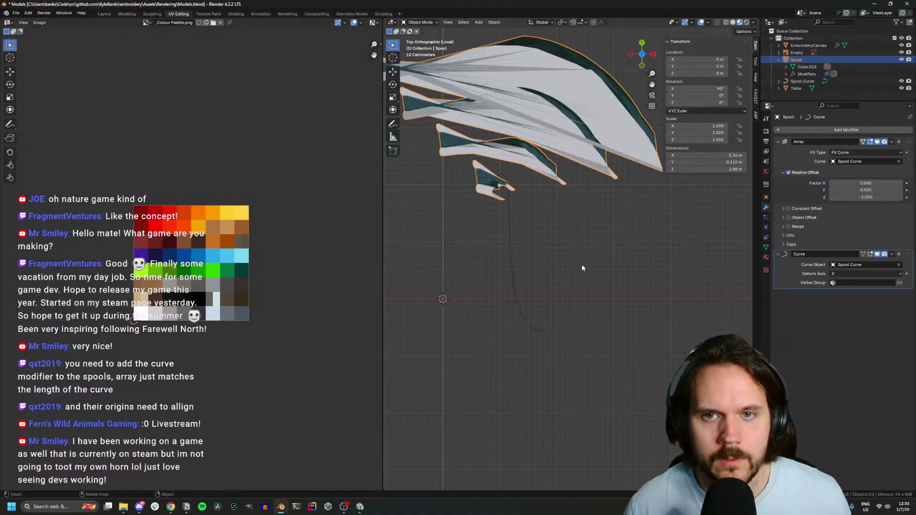
# Try applying the spool's rotation at the world origin and undo it
pyautogui.hotkey('ctrl', 'a')
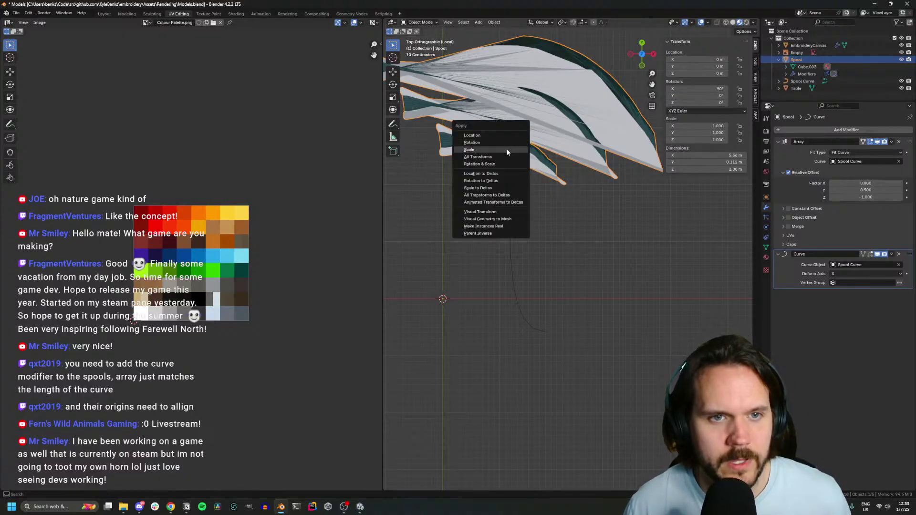
pyautogui.click(506, 149)
pyautogui.scroll(-1, 546, 236)
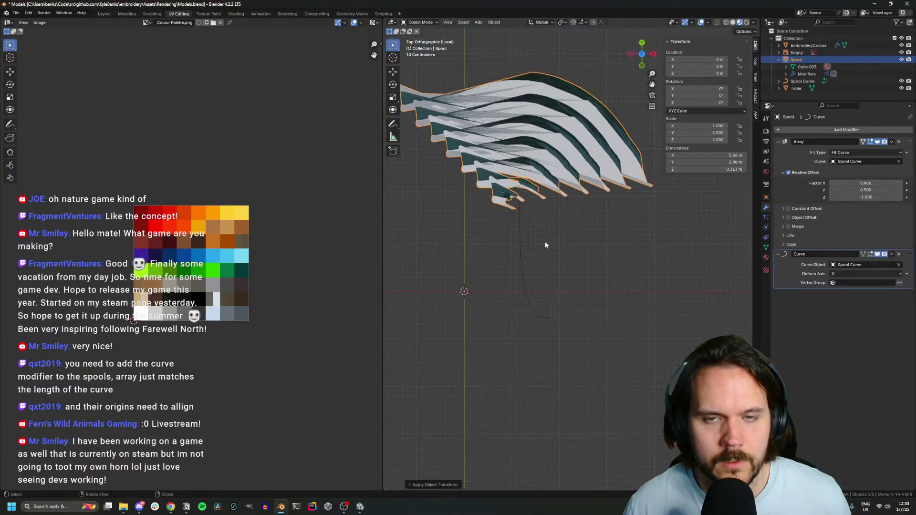
pyautogui.hotkey('ctrl', 'z')
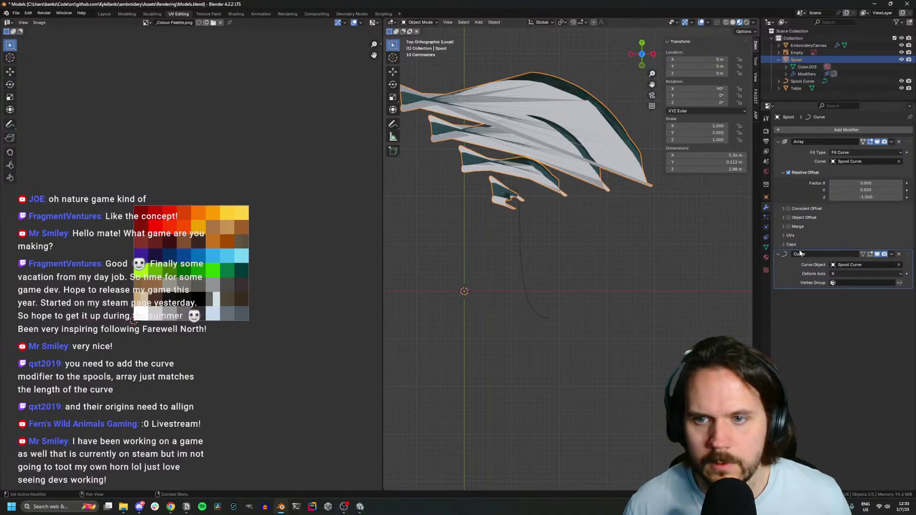
# Reorder the spool's modifiers so that Curve comes before Array, and inspect the stack in perspective
pyautogui.moveTo(910, 256); pyautogui.dragTo(903, 138)
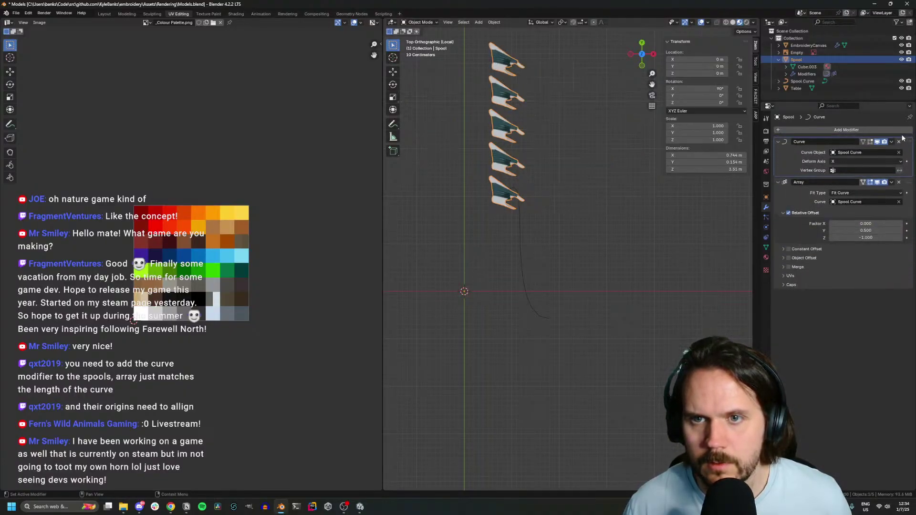
pyautogui.scroll(-2, 474, 256)
pyautogui.scroll(1, 474, 257)
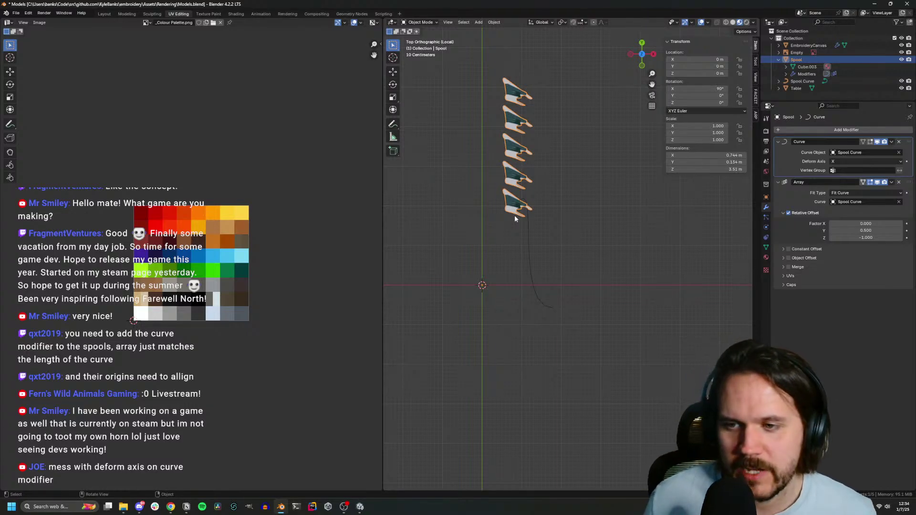
pyautogui.moveTo(503, 210); pyautogui.dragTo(445, 282, button='middle')
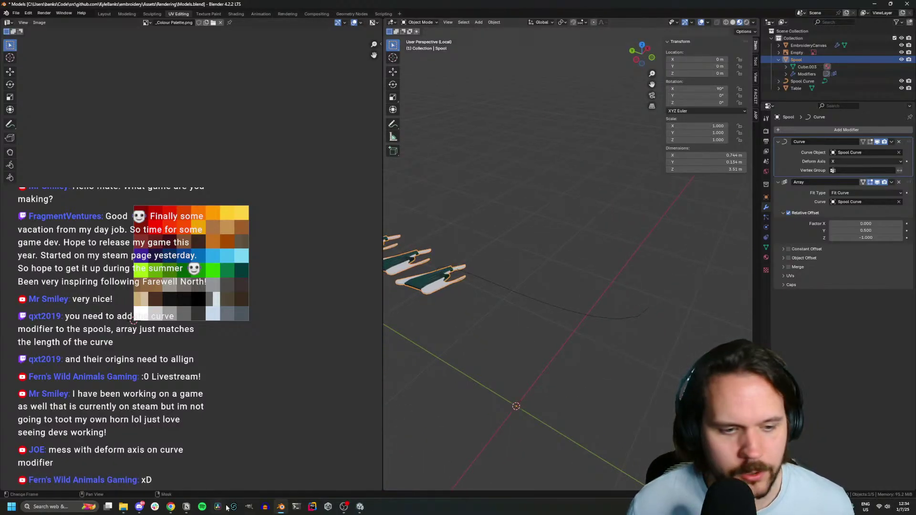
# Try the Y and Z deform axes on the spool's Curve modifier and inspect the stack against the curve
pyautogui.click(838, 162)
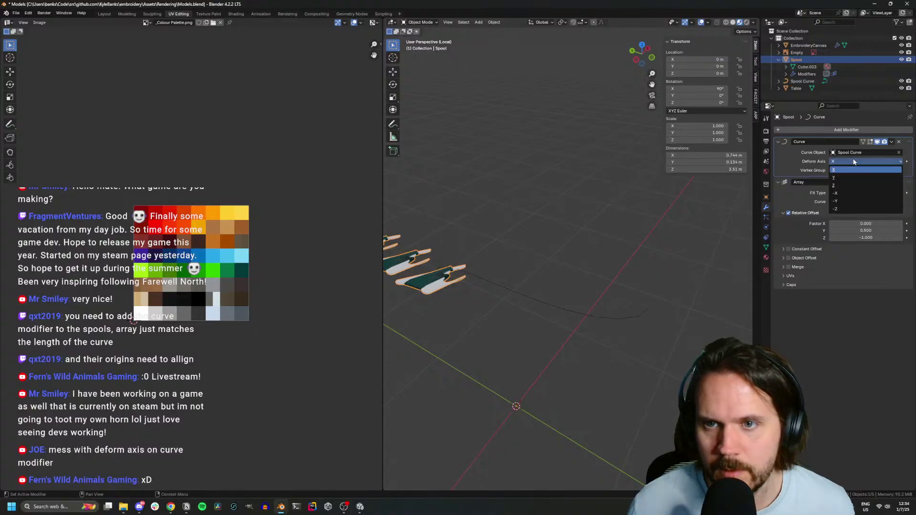
pyautogui.click(842, 176)
pyautogui.click(843, 162)
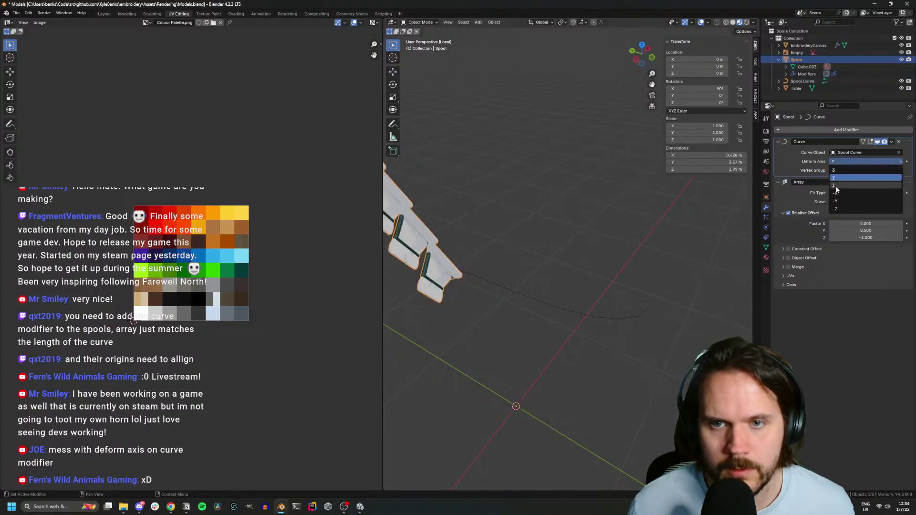
pyautogui.click(839, 185)
pyautogui.moveTo(592, 262); pyautogui.dragTo(494, 267, button='middle')
pyautogui.click(520, 241)
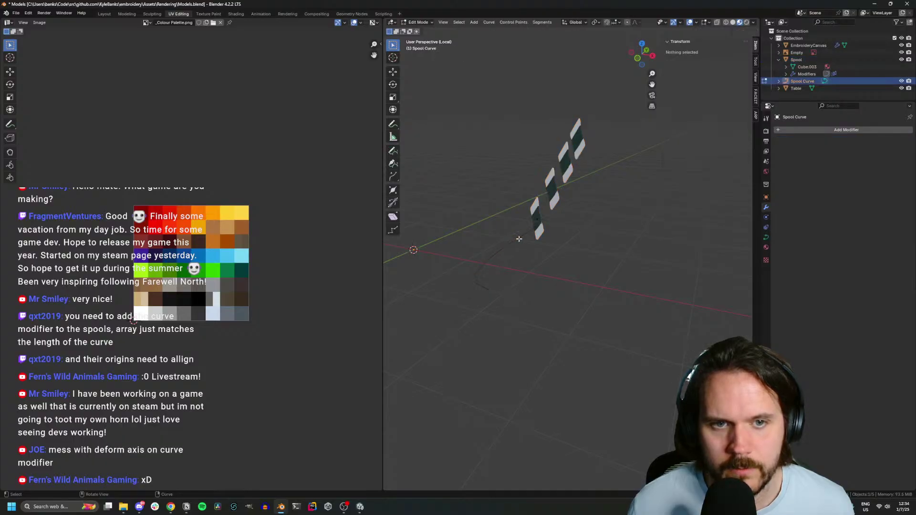
pyautogui.click(581, 149)
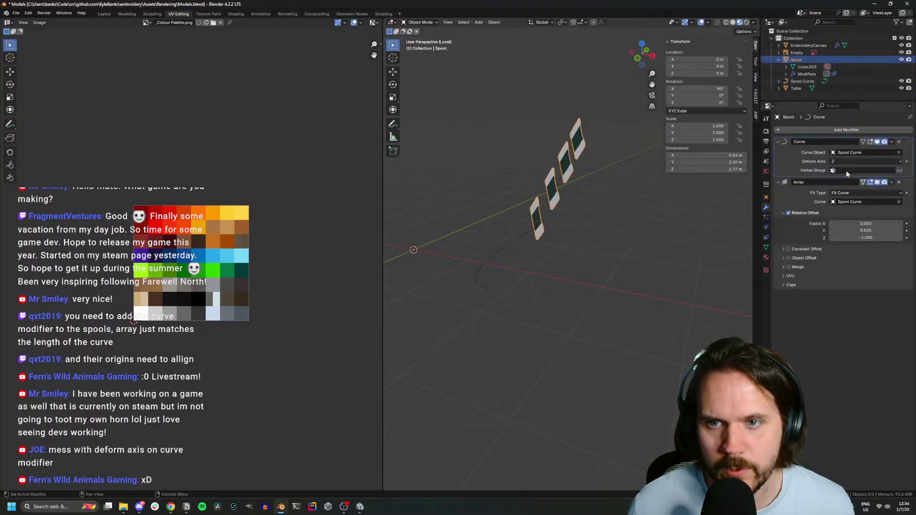
# Try the -Z, -X and -Y deform axes on the spool's Curve modifier
pyautogui.click(848, 162)
pyautogui.click(839, 208)
pyautogui.click(849, 162)
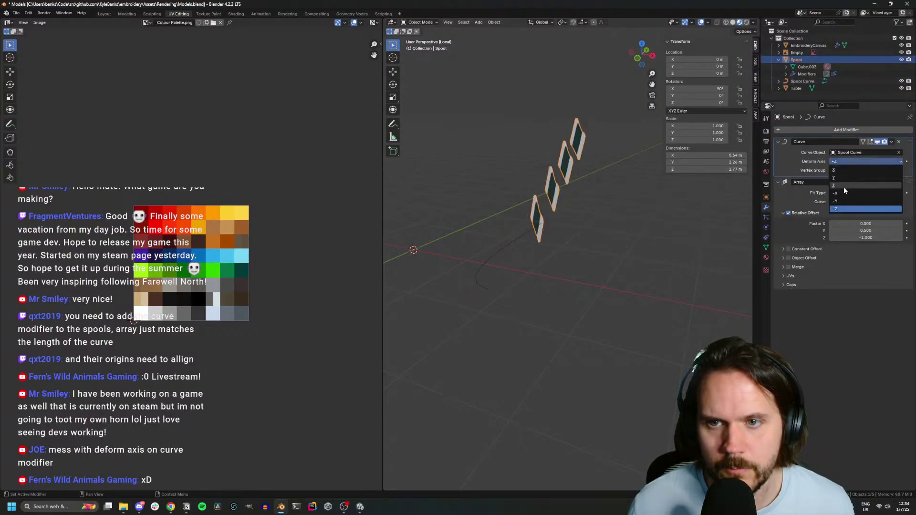
pyautogui.click(844, 193)
pyautogui.click(846, 162)
pyautogui.click(841, 201)
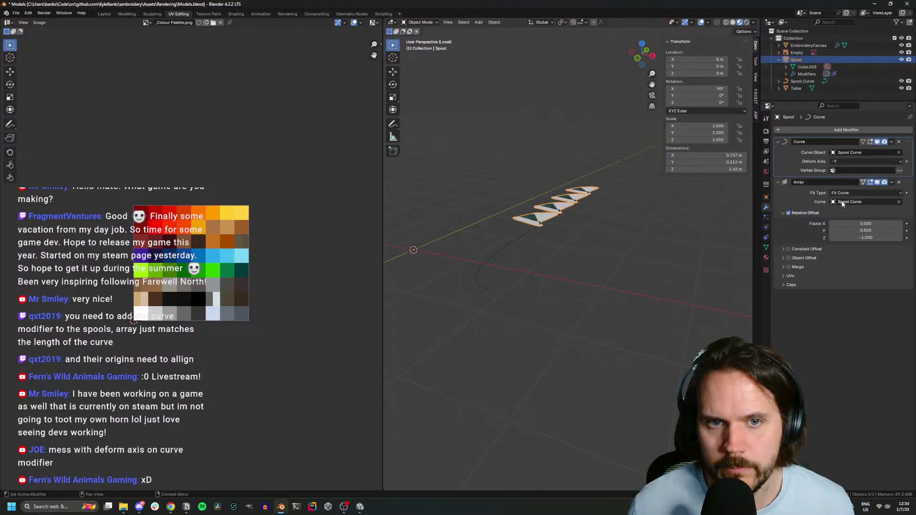
pyautogui.moveTo(529, 264); pyautogui.dragTo(571, 294, button='middle')
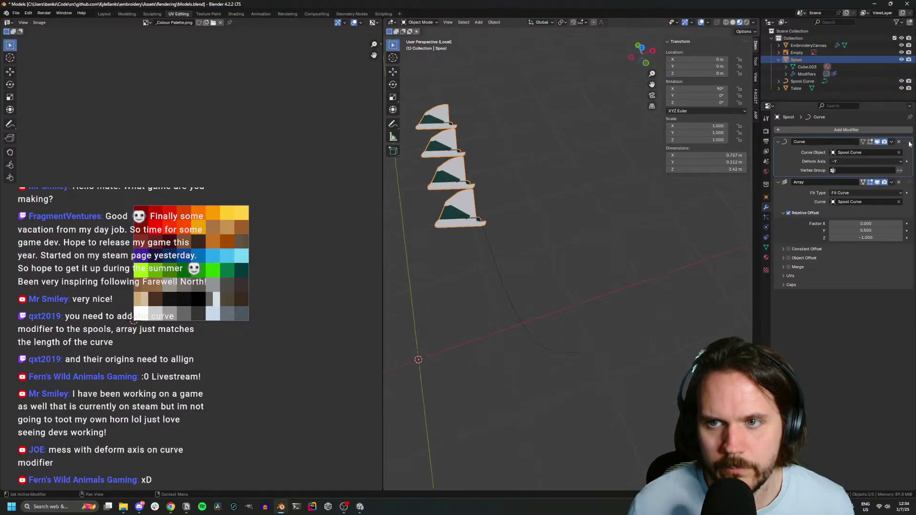
# Move the Curve modifier back below the Array modifier and try its Z and X deform axes
pyautogui.moveTo(904, 142); pyautogui.dragTo(899, 261)
pyautogui.moveTo(584, 271); pyautogui.dragTo(511, 264, button='middle')
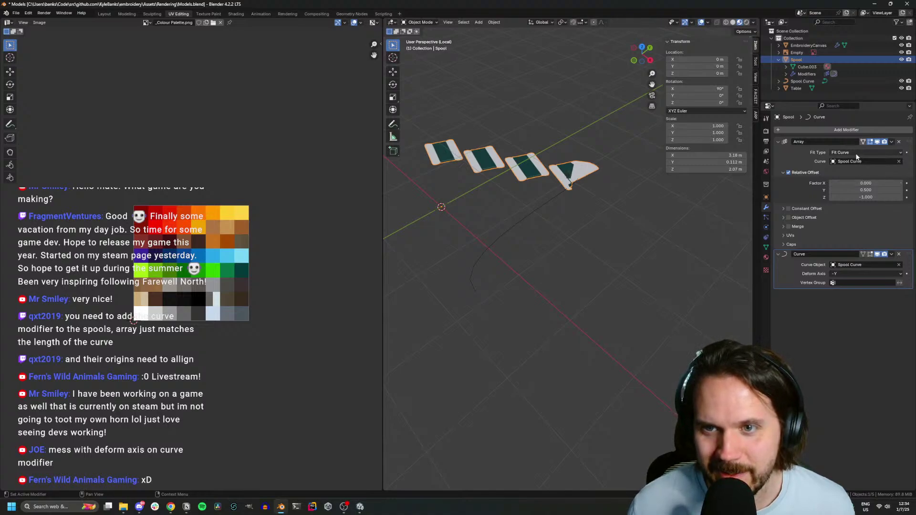
pyautogui.click(853, 271)
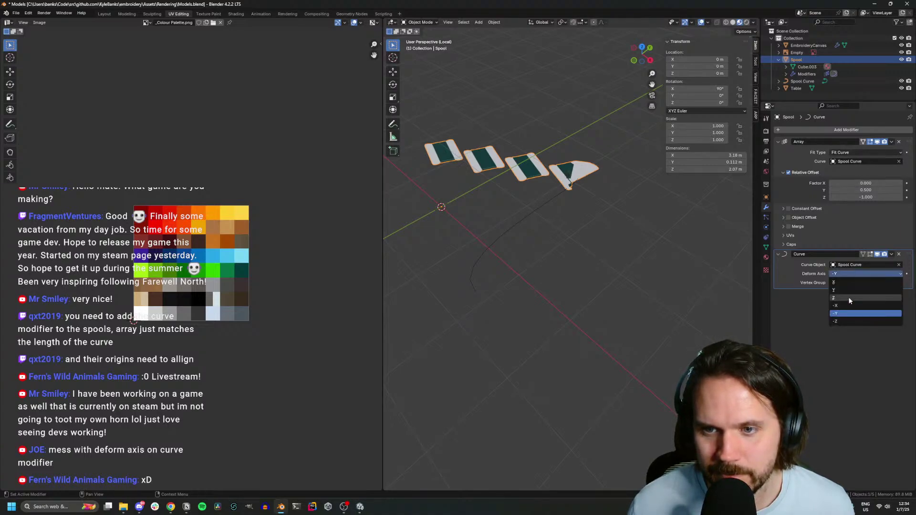
pyautogui.click(848, 297)
pyautogui.moveTo(601, 267); pyautogui.dragTo(569, 263, button='middle')
pyautogui.click(845, 274)
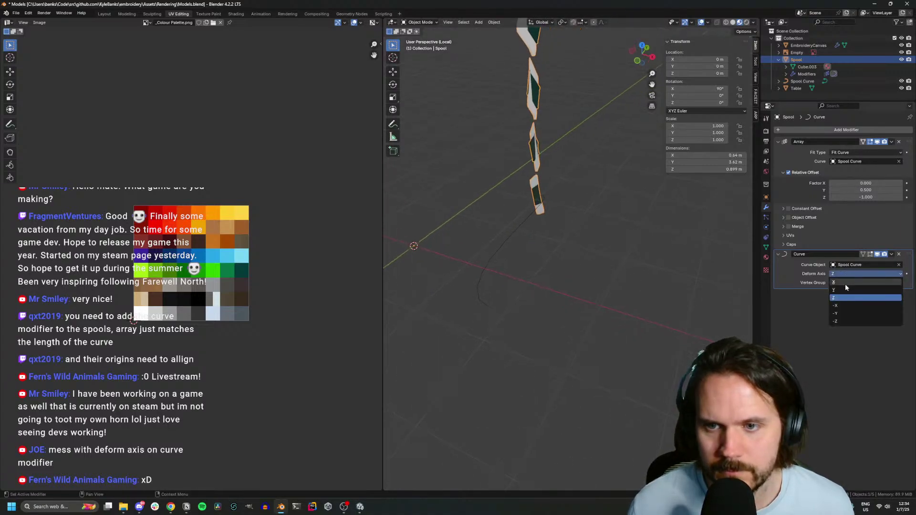
pyautogui.click(846, 284)
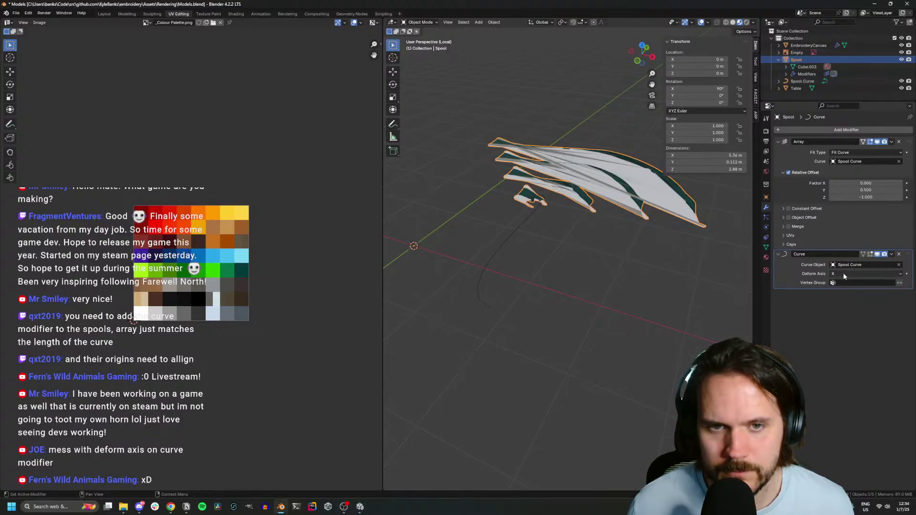
# Set the Curve modifier's deform axis to Y and inspect how the spools follow the curve
pyautogui.click(844, 274)
pyautogui.click(840, 292)
pyautogui.moveTo(539, 294); pyautogui.dragTo(681, 276, button='middle')
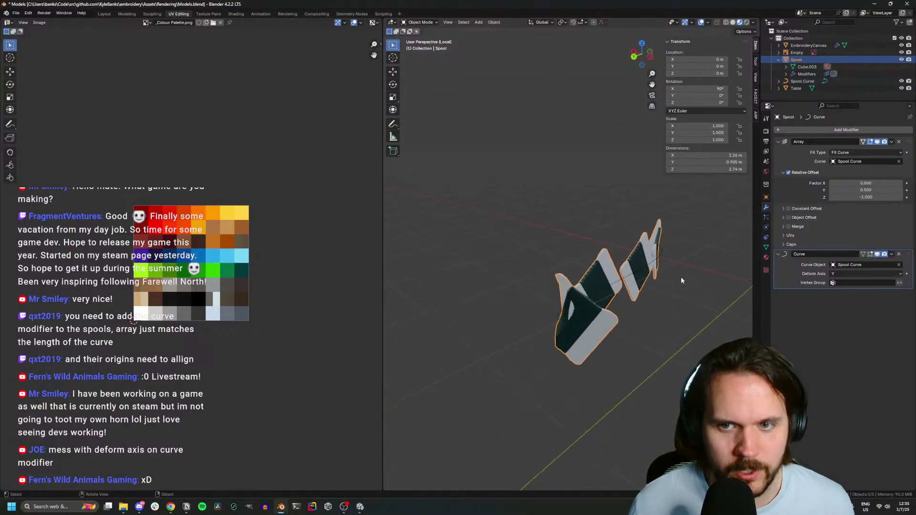
# Edit the spool curve and move its far end control point to about X 0.775 m, Y 2.436 m in top view
pyautogui.click(560, 318)
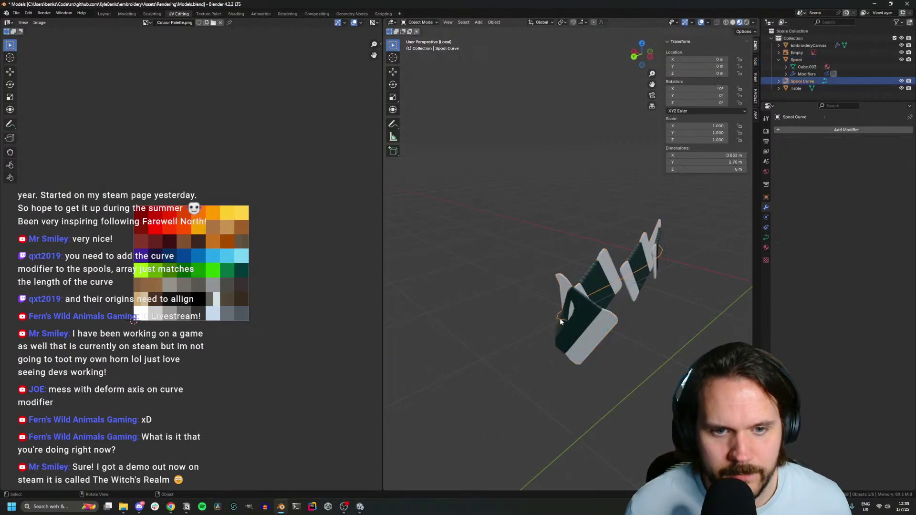
pyautogui.press('Tab')
pyautogui.click(572, 323)
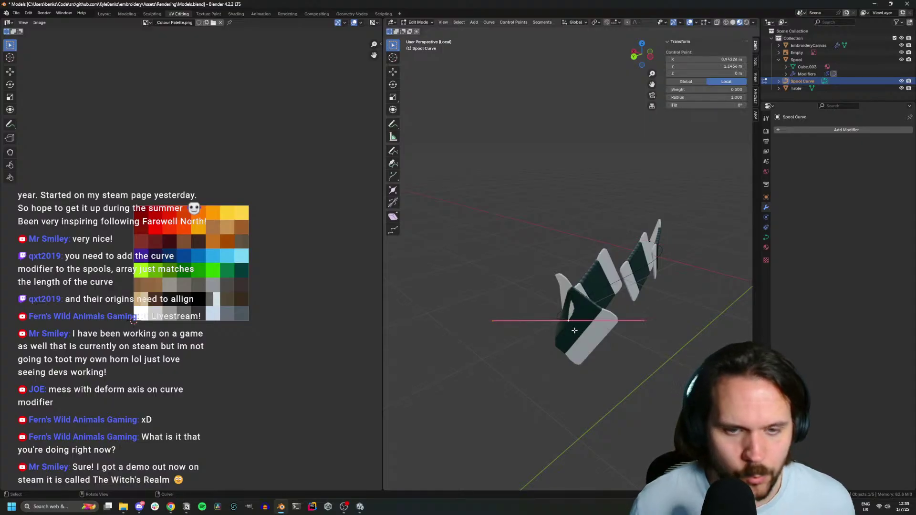
pyautogui.press('KP_1')
pyautogui.press('KP_7')
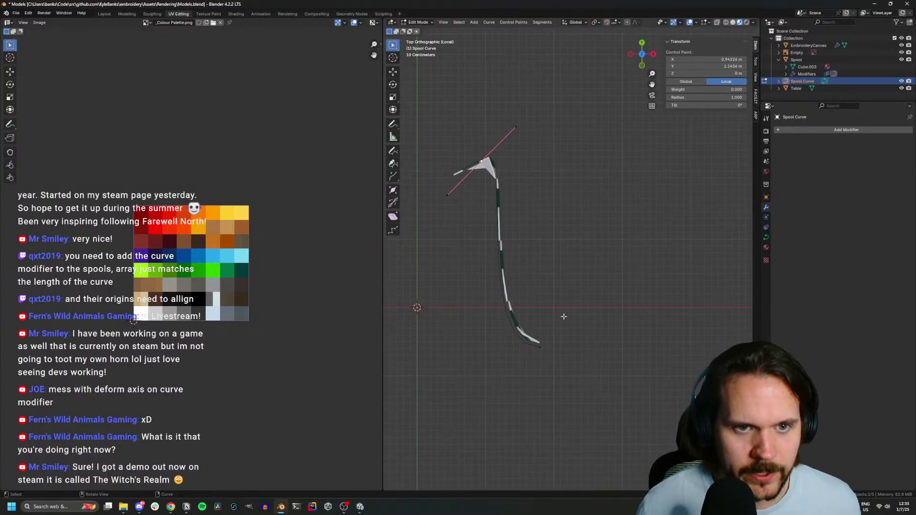
pyautogui.press('g')
pyautogui.press('Return')
# Rotate the spool curve's far end control point so its handles line up with the curve and the last spool straightens
pyautogui.press('r')
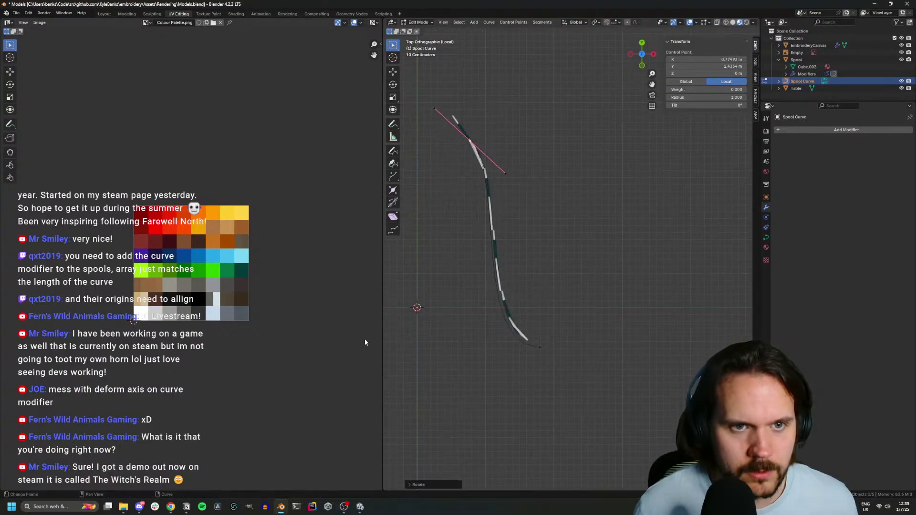
pyautogui.click(610, 159)
pyautogui.moveTo(610, 160); pyautogui.dragTo(632, 128, button='middle')
pyautogui.press('r')
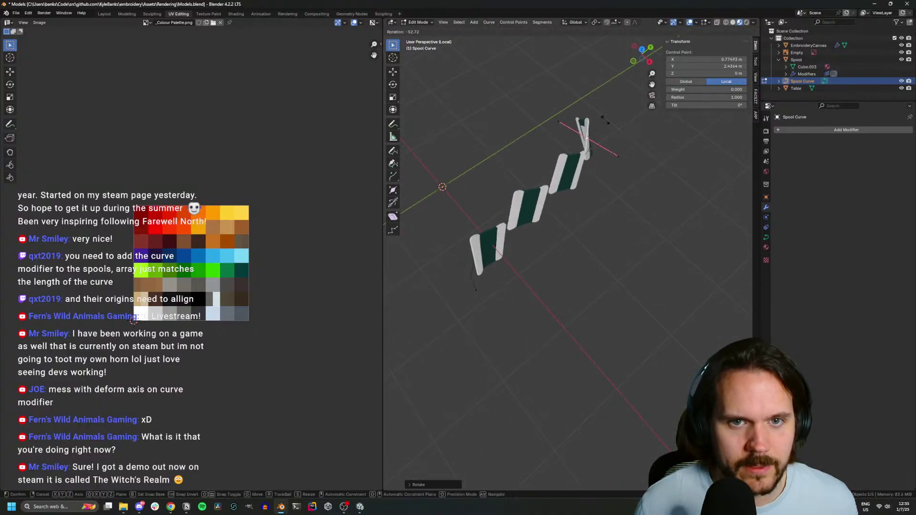
pyautogui.click(696, 326)
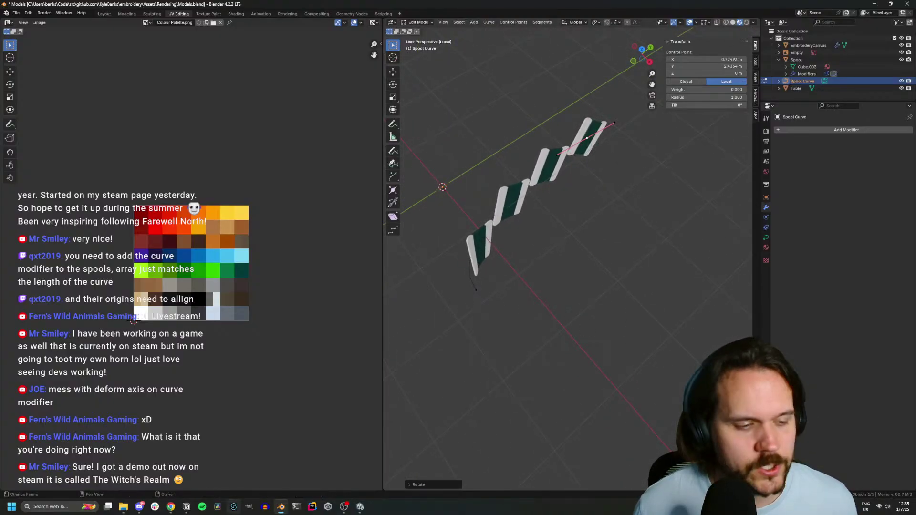
# Switch to Chrome, search Google for "the witchs realm" and open the game's Steam store page
pyautogui.click(170, 508)
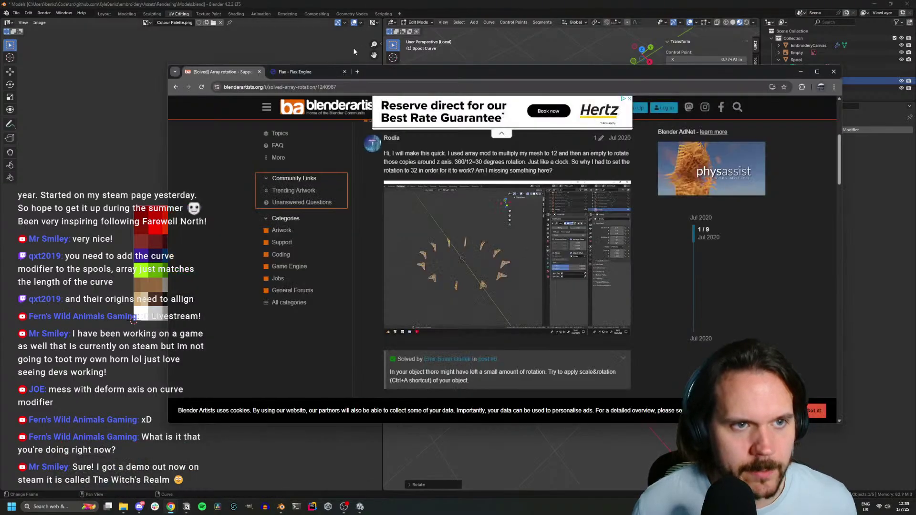
pyautogui.click(338, 88)
pyautogui.write('the witch')
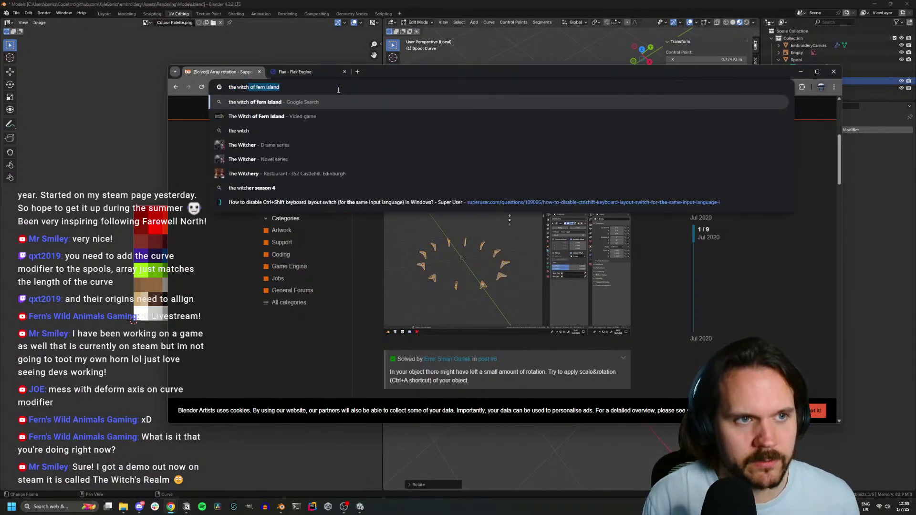
pyautogui.write('s realm')
pyautogui.press('Return')
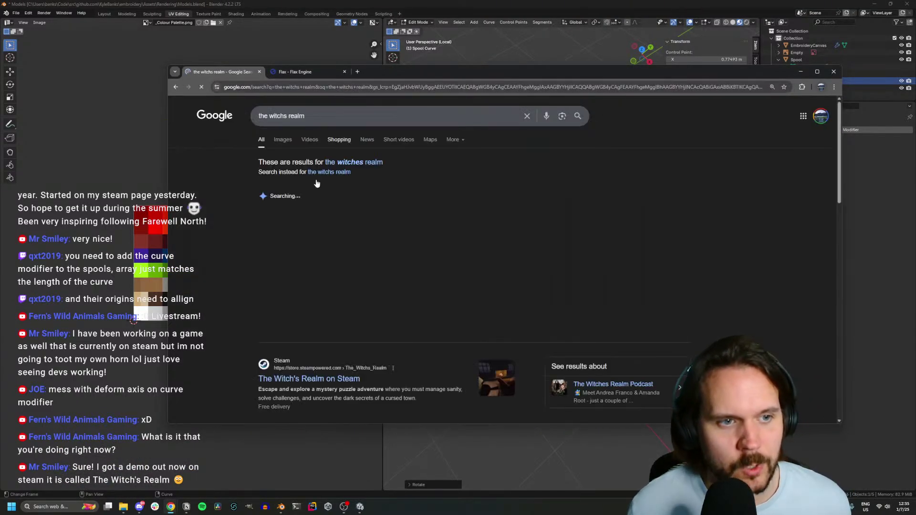
pyautogui.scroll(-2, 325, 292)
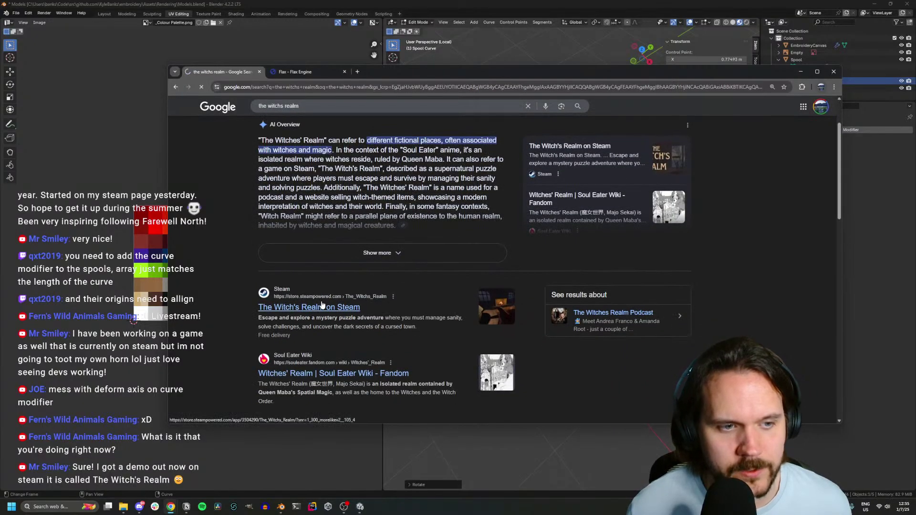
pyautogui.click(321, 306)
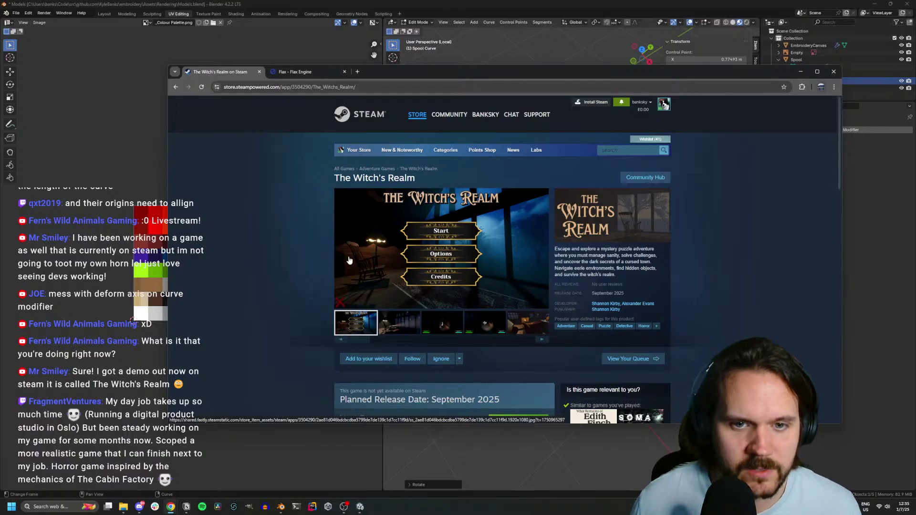
# View The Witch's Realm screenshots in the store gallery, enlarging them and going through to the last one
pyautogui.scroll(-1, 396, 246)
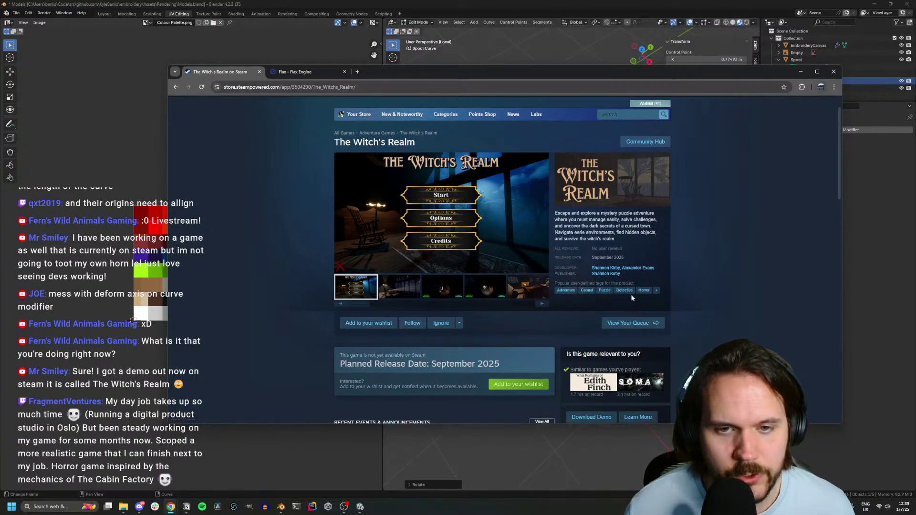
pyautogui.click(411, 293)
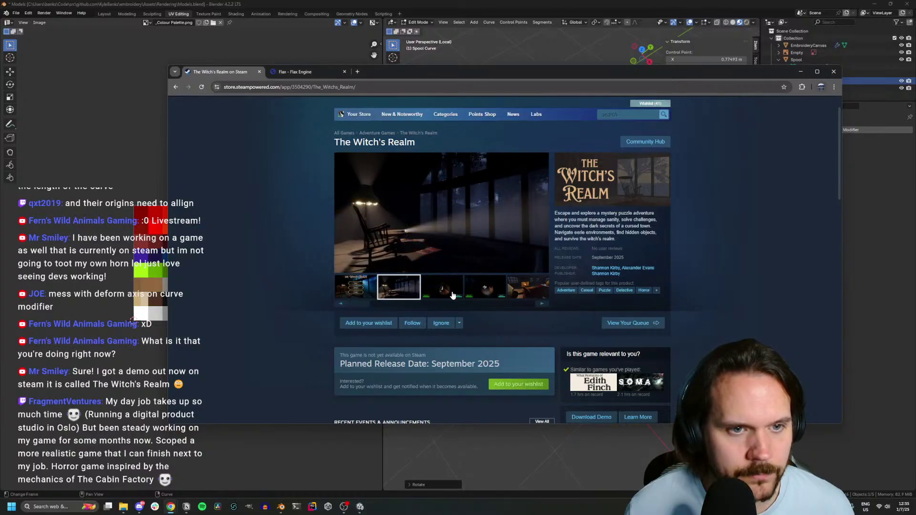
pyautogui.click(448, 294)
pyautogui.click(487, 296)
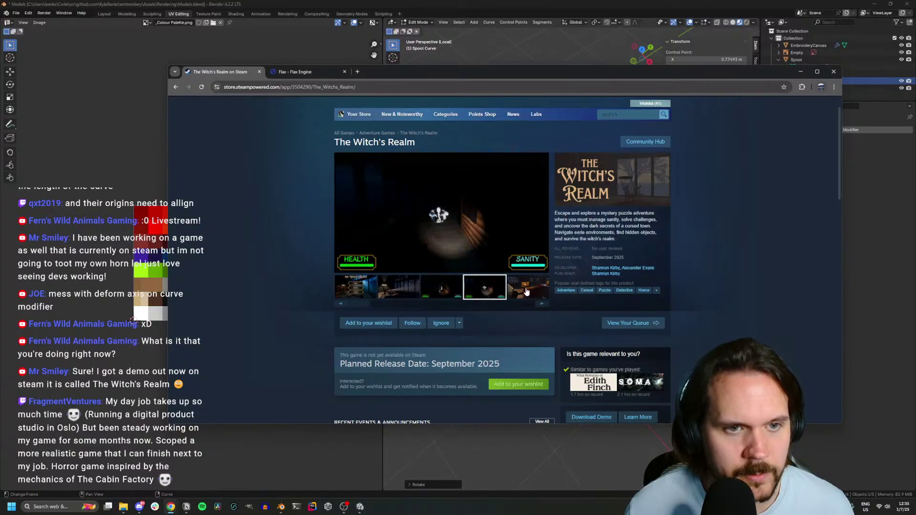
pyautogui.click(431, 215)
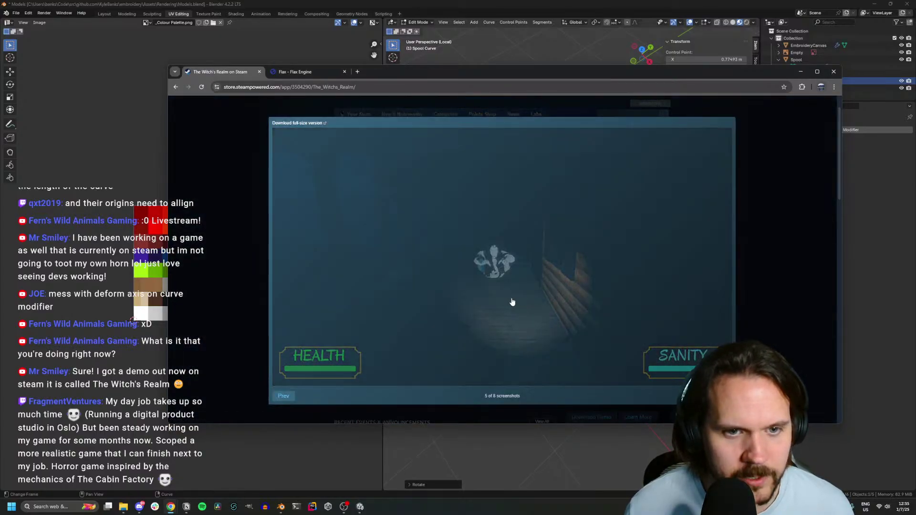
pyautogui.click(510, 302)
pyautogui.click(627, 289)
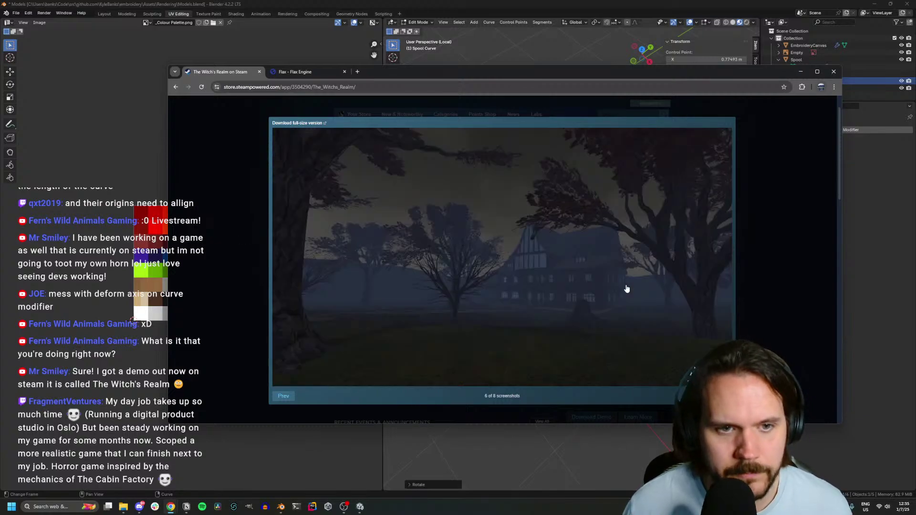
pyautogui.click(627, 290)
pyautogui.press('Left')
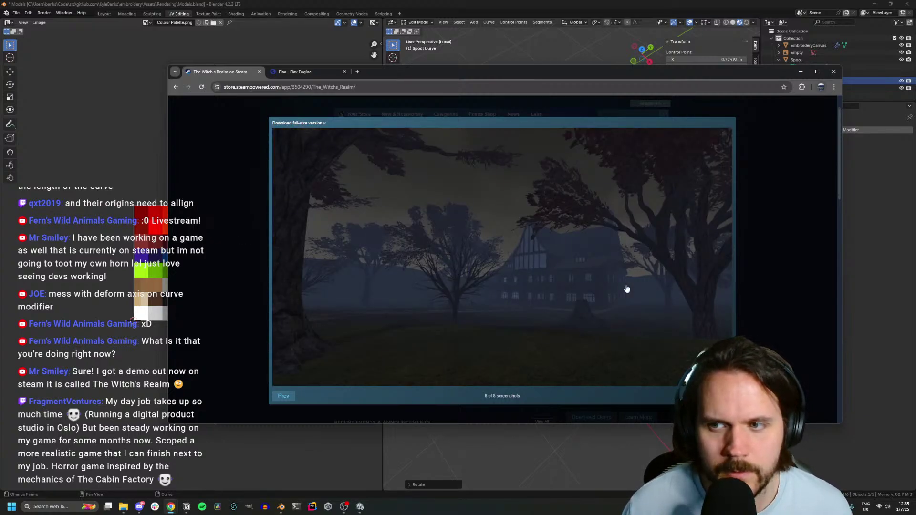
pyautogui.click(627, 289)
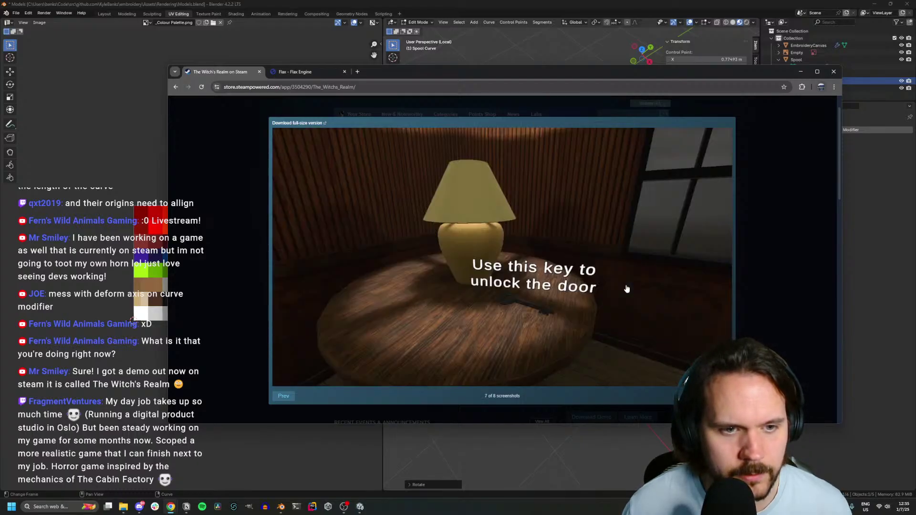
pyautogui.click(627, 289)
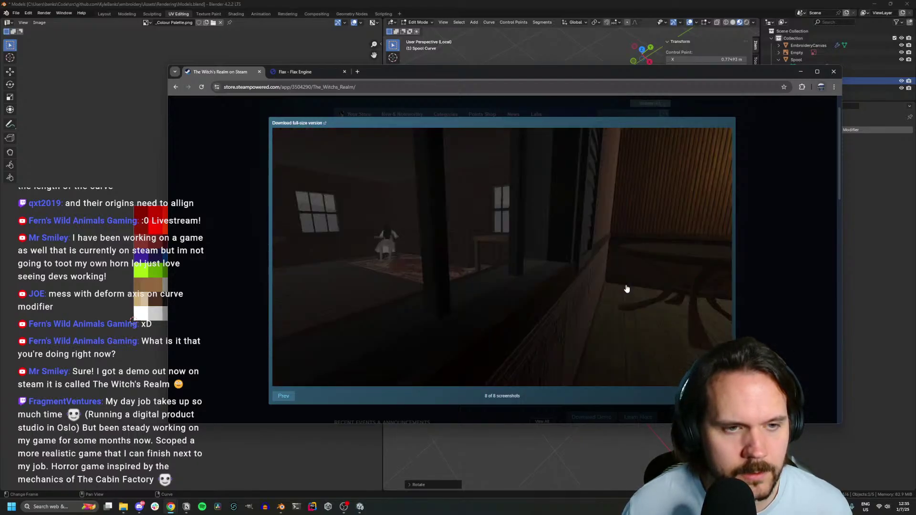
pyautogui.click(627, 289)
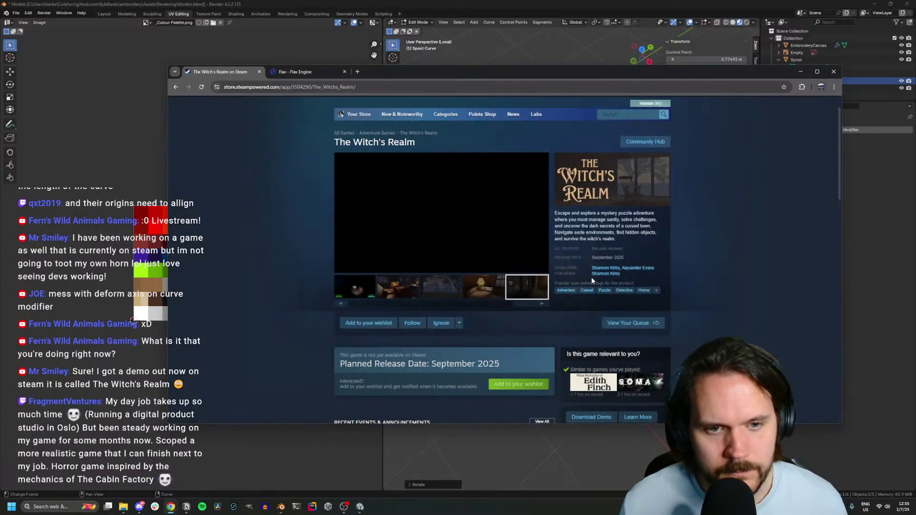
# Check the game's release and announcement details, then compare the lamp, main menu and rocking chair screenshots in the gallery
pyautogui.scroll(-3, 592, 276)
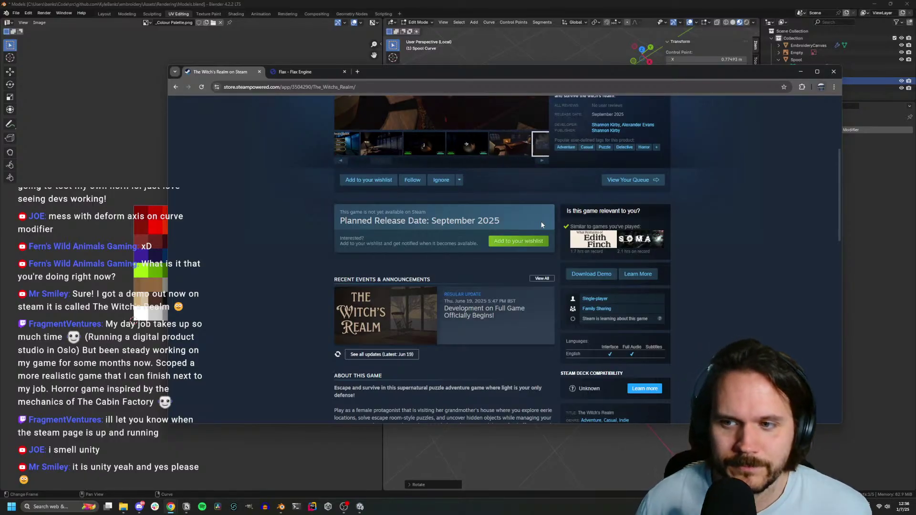
pyautogui.scroll(3, 520, 205)
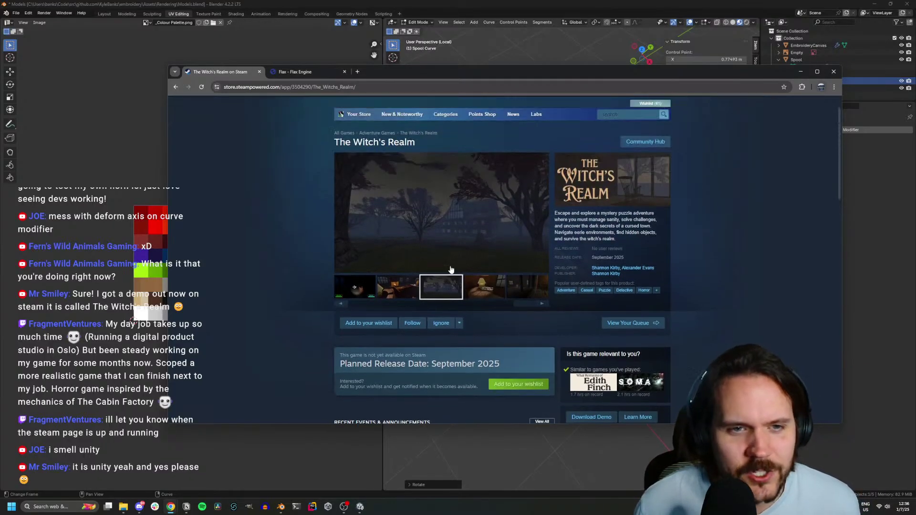
pyautogui.click(475, 292)
pyautogui.moveTo(530, 303); pyautogui.dragTo(333, 310)
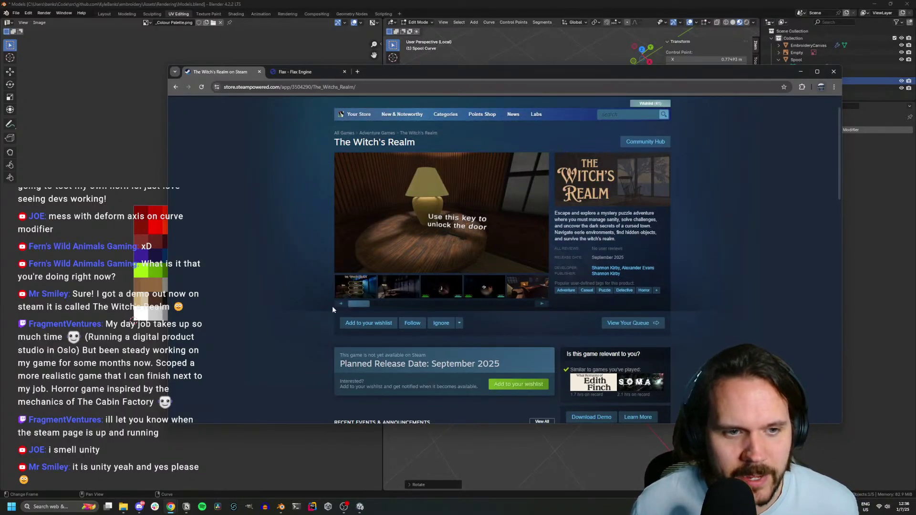
pyautogui.click(363, 291)
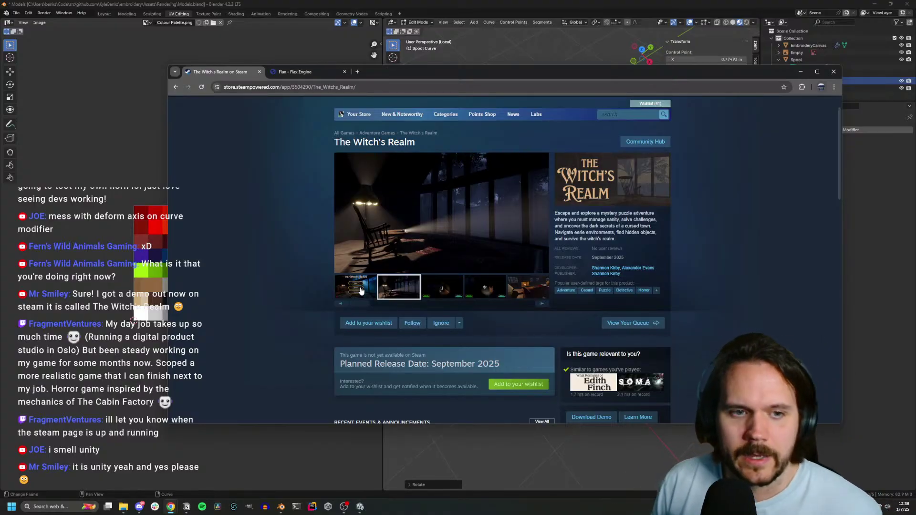
pyautogui.click(361, 290)
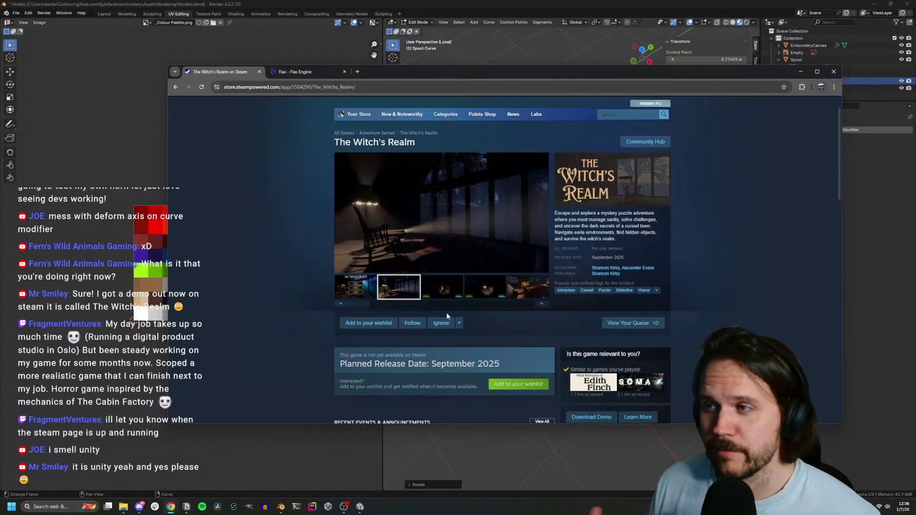
pyautogui.click(349, 293)
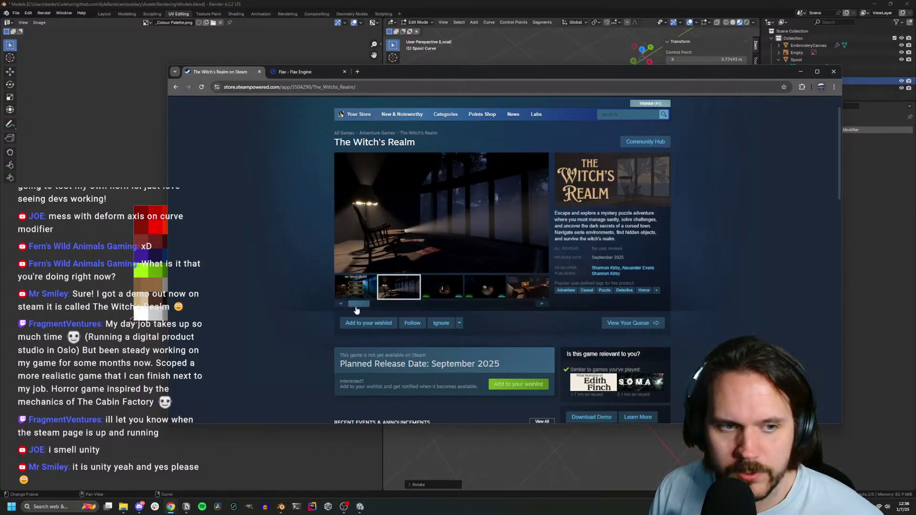
pyautogui.moveTo(359, 306)
pyautogui.mouseDown()
pyautogui.moveTo(506, 307)
pyautogui.moveTo(366, 305)
pyautogui.mouseUp()
# Open the Steam store front page in a new tab and look through its featured and recommended games
pyautogui.scroll(1, 358, 117)
pyautogui.middleClick(350, 168)
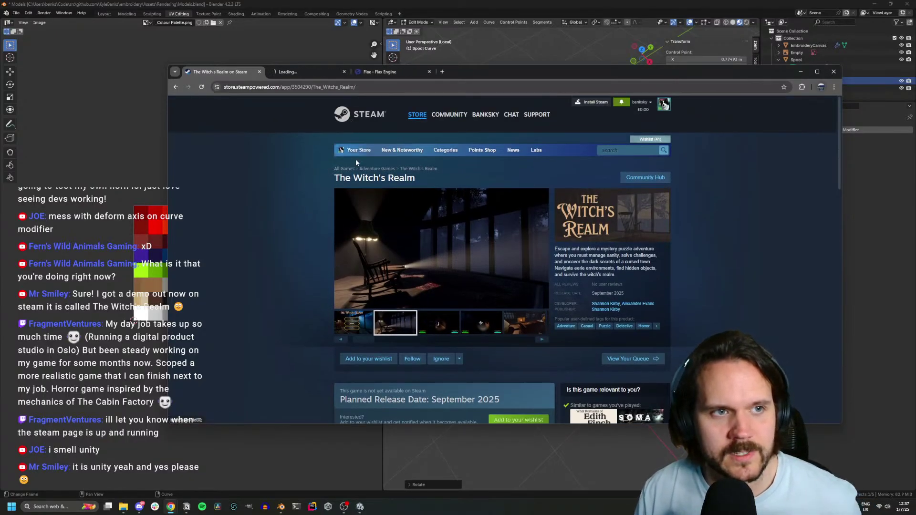
pyautogui.click(311, 73)
pyautogui.scroll(-10, 468, 237)
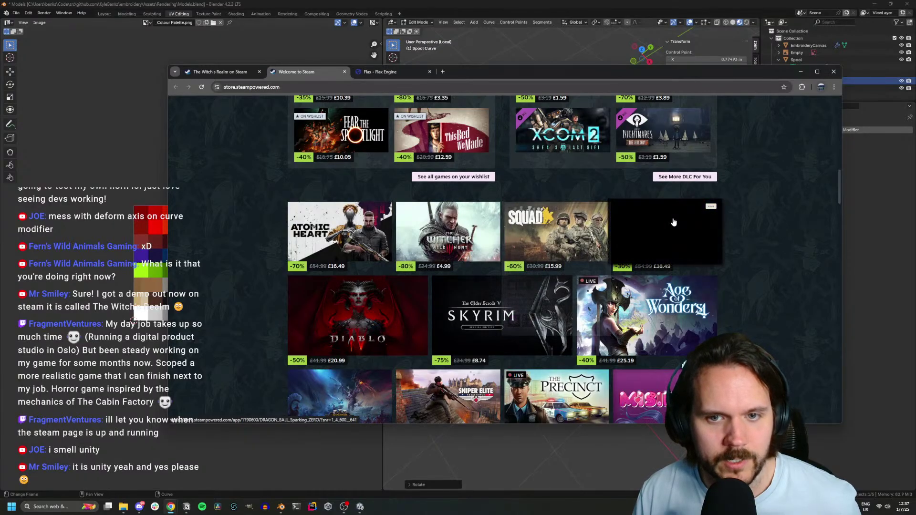
pyautogui.scroll(-6, 597, 235)
pyautogui.scroll(-6, 573, 234)
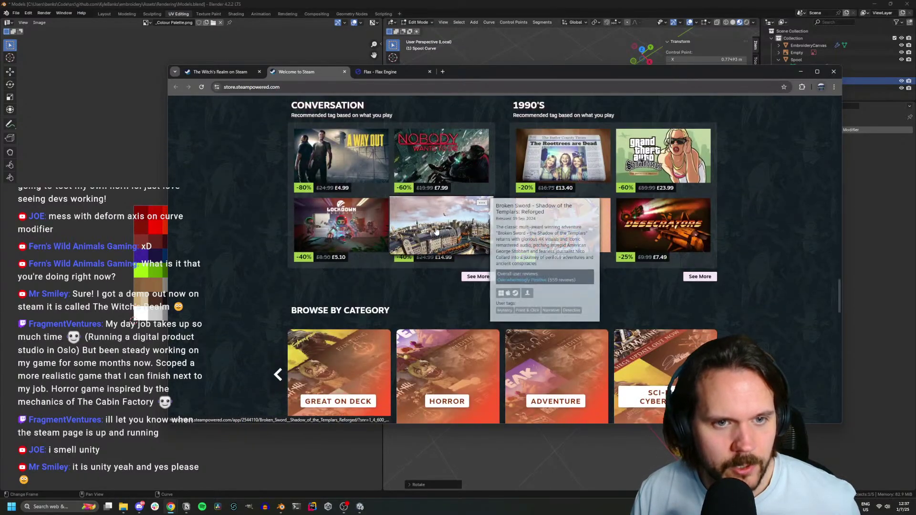
pyautogui.scroll(-12, 436, 231)
pyautogui.scroll(-15, 433, 230)
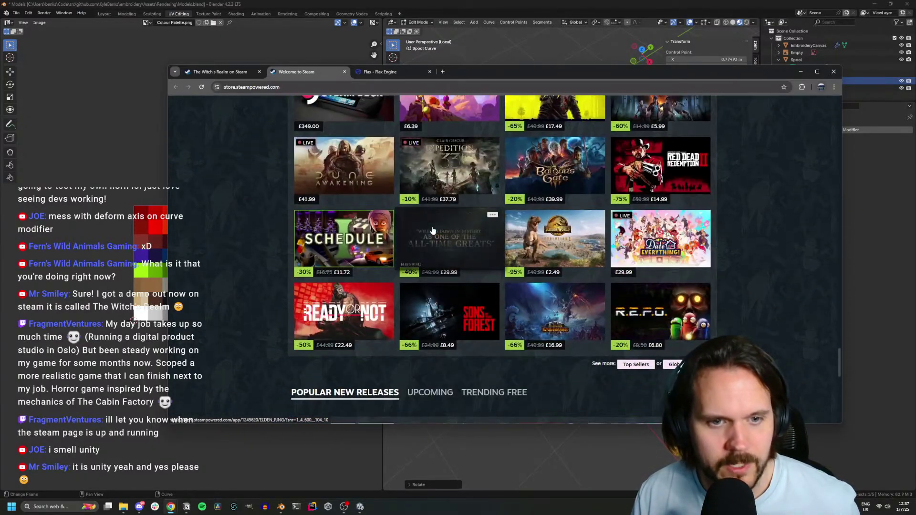
pyautogui.scroll(-10, 429, 231)
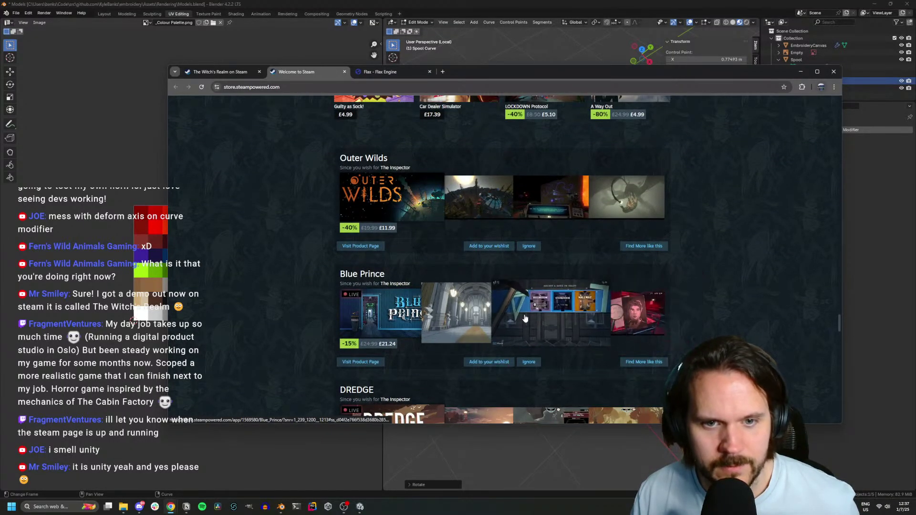
# Return to The Witch's Realm store page and review its gallery again, from the flashlight scene through to the main menu image
pyautogui.click(238, 71)
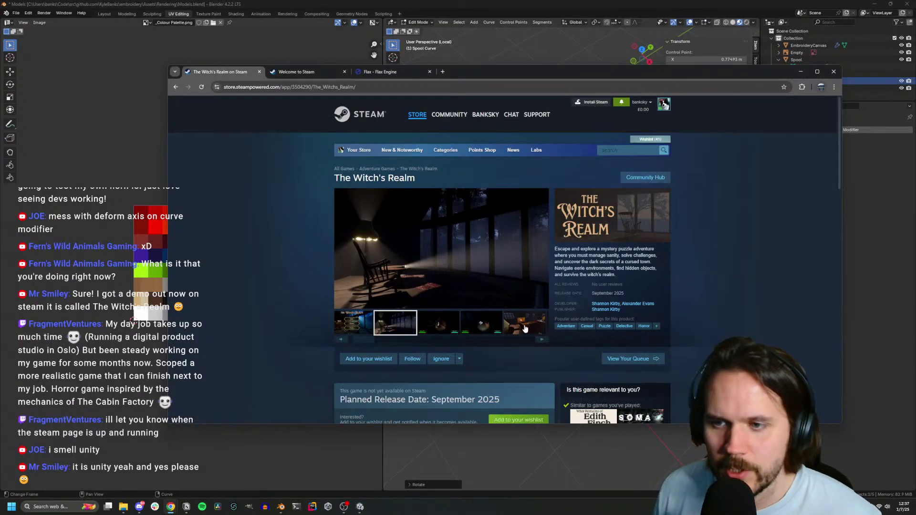
pyautogui.click(444, 329)
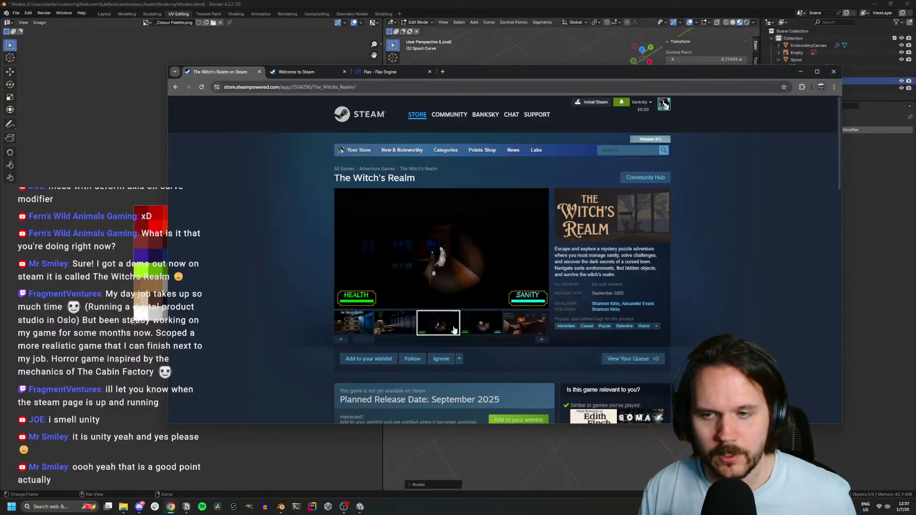
pyautogui.click(541, 341)
pyautogui.click(540, 341)
pyautogui.click(541, 341)
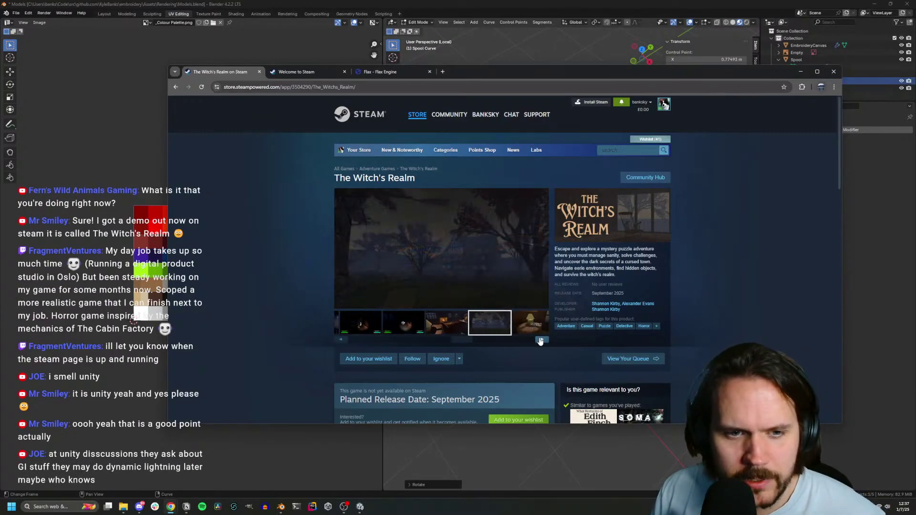
pyautogui.click(541, 341)
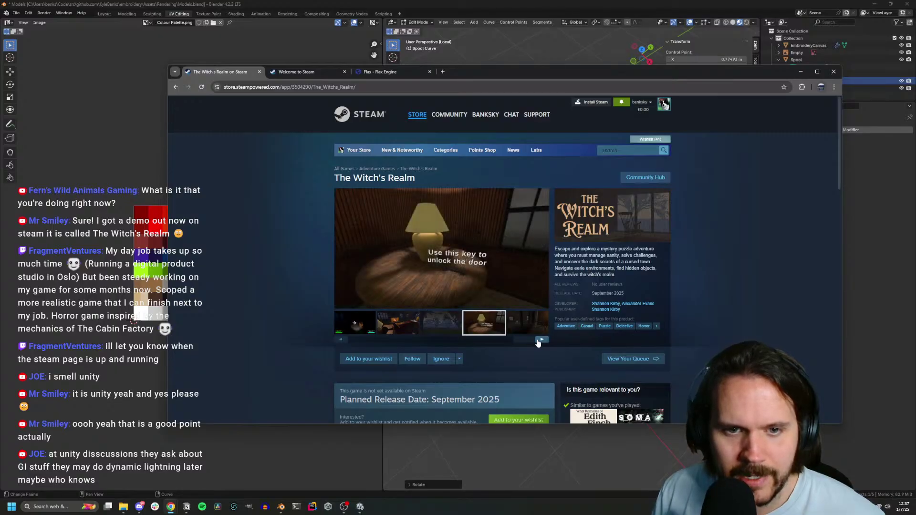
pyautogui.moveTo(524, 341)
pyautogui.mouseDown()
pyautogui.moveTo(350, 351)
pyautogui.moveTo(522, 343)
pyautogui.mouseUp()
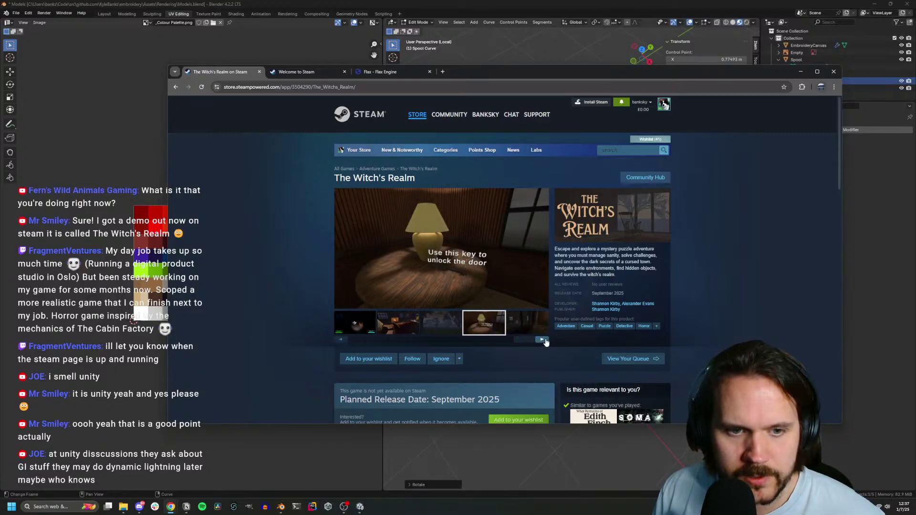
pyautogui.click(445, 326)
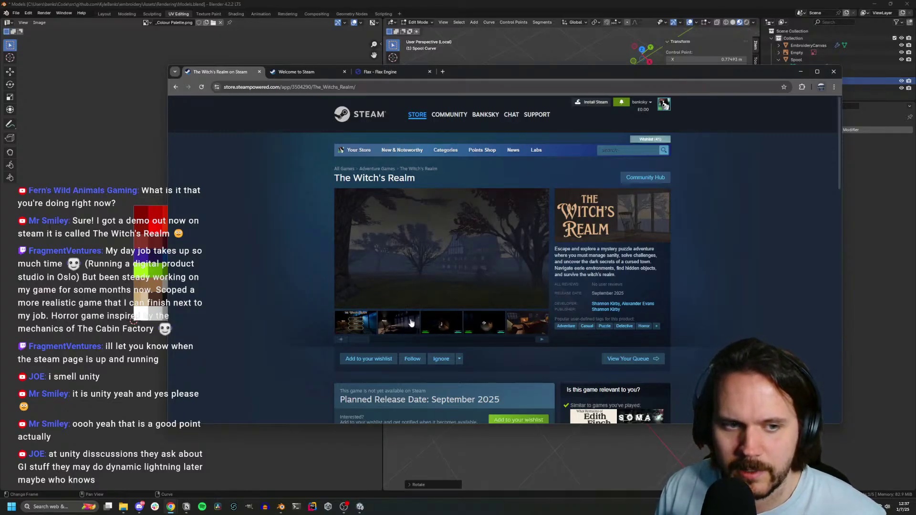
pyautogui.click(371, 327)
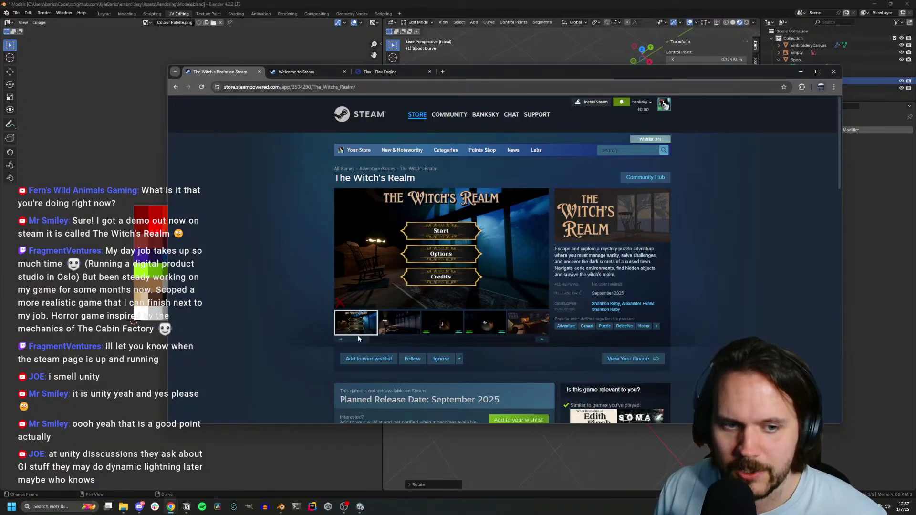
# Browse the More Like This recommendations at the end of The Witch's Realm store page, going forward and back through the games
pyautogui.scroll(-3, 297, 308)
pyautogui.scroll(2, 430, 267)
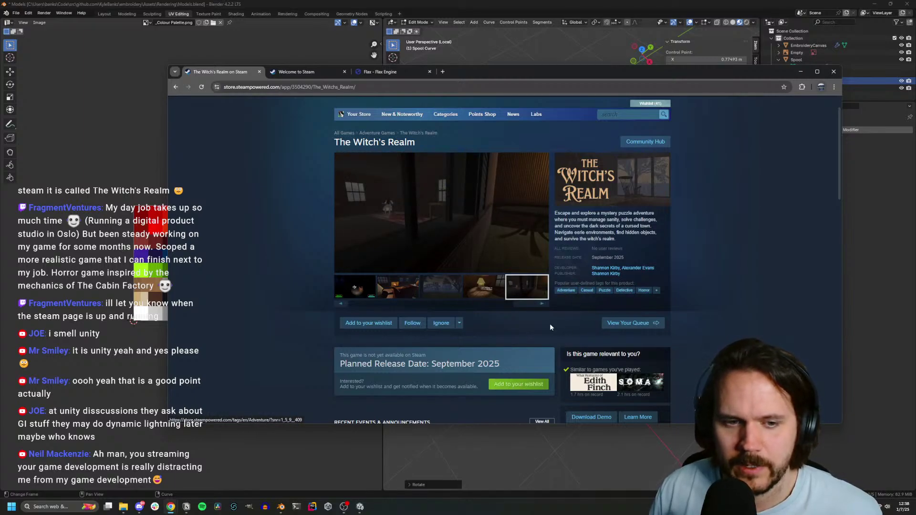
pyautogui.scroll(-20, 537, 318)
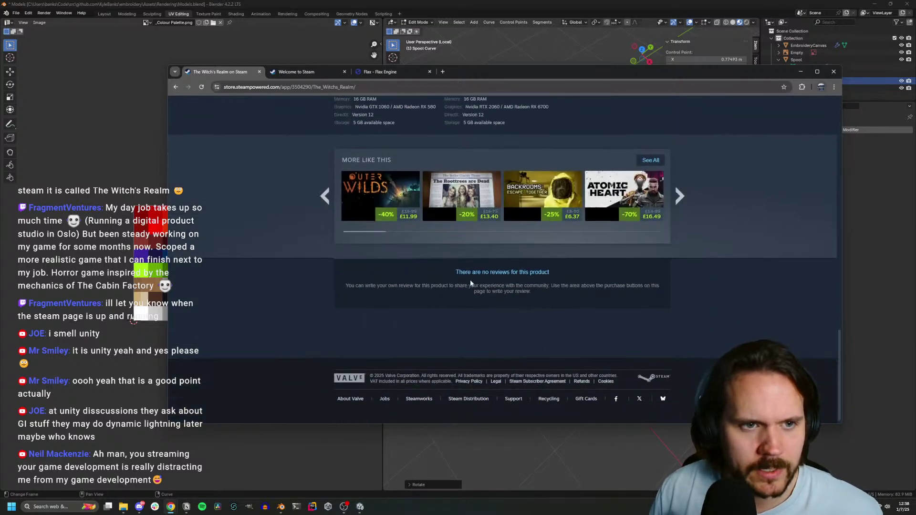
pyautogui.click(680, 197)
pyautogui.click(680, 197)
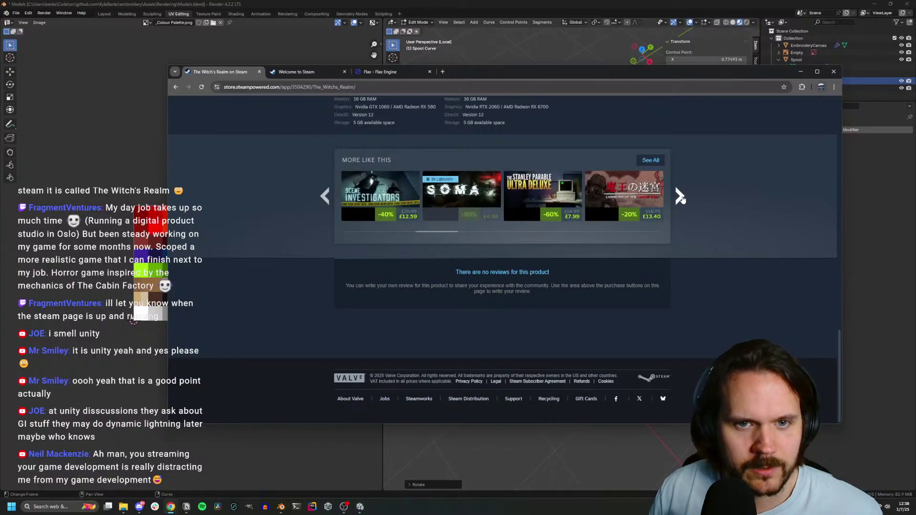
pyautogui.click(681, 197)
pyautogui.click(680, 197)
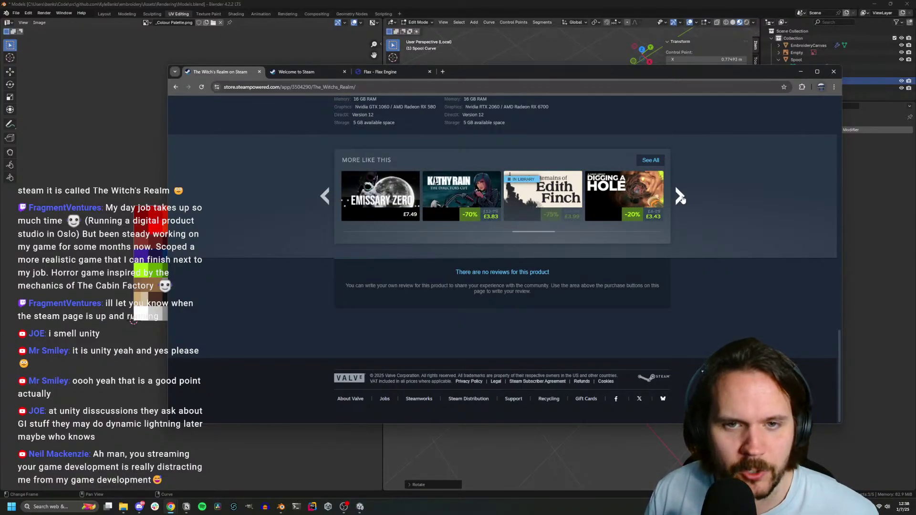
pyautogui.click(680, 197)
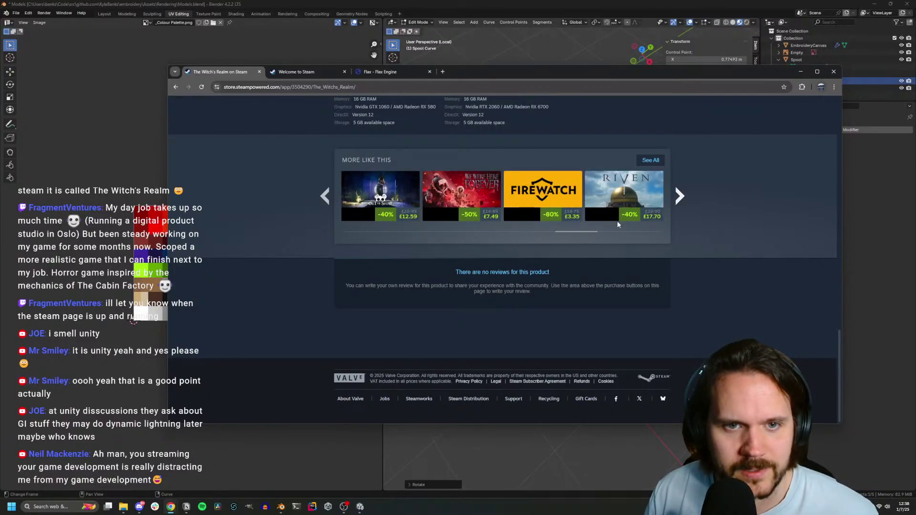
pyautogui.click(326, 198)
pyautogui.click(326, 198)
pyautogui.click(327, 200)
pyautogui.click(328, 203)
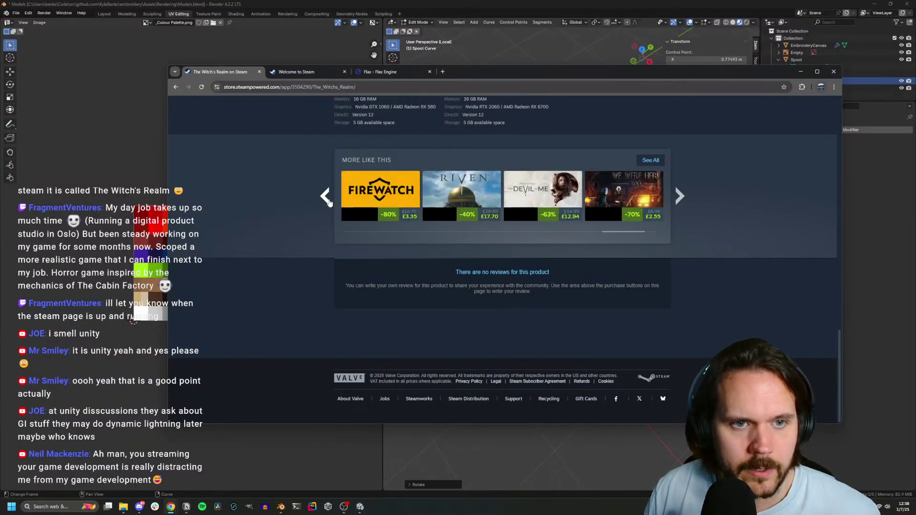
pyautogui.click(328, 200)
pyautogui.click(328, 200)
pyautogui.click(327, 200)
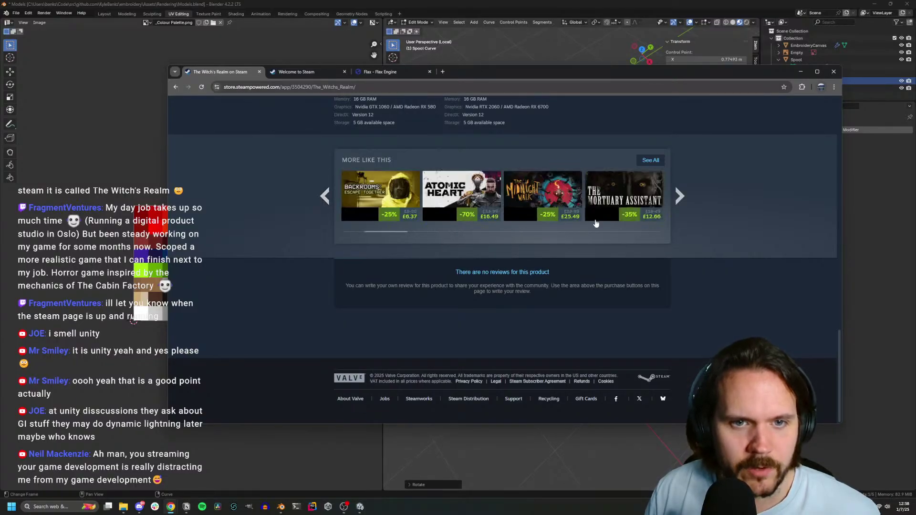
# Expand the About This Game description and read it through the puzzle, sanity, flashlight and ghost dimension sections
pyautogui.scroll(8, 596, 223)
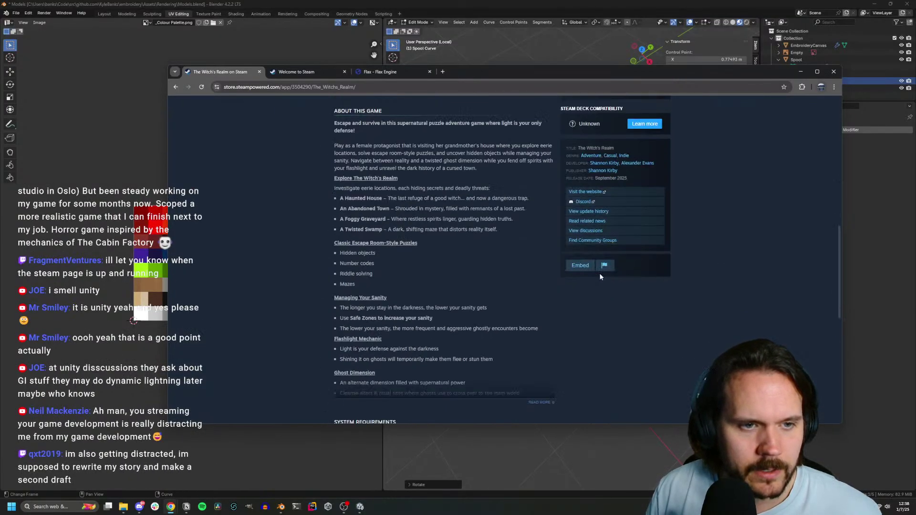
pyautogui.scroll(-1, 601, 275)
pyautogui.click(547, 367)
pyautogui.scroll(4, 430, 281)
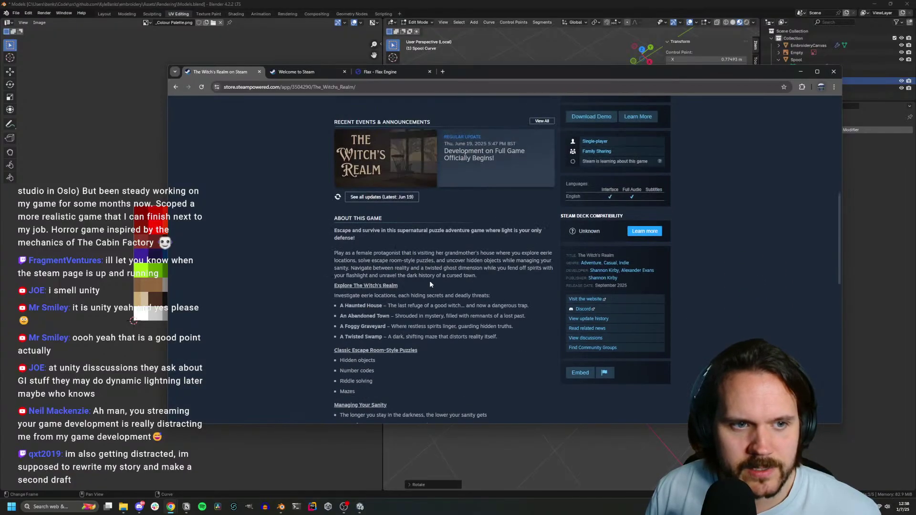
pyautogui.scroll(-5, 382, 321)
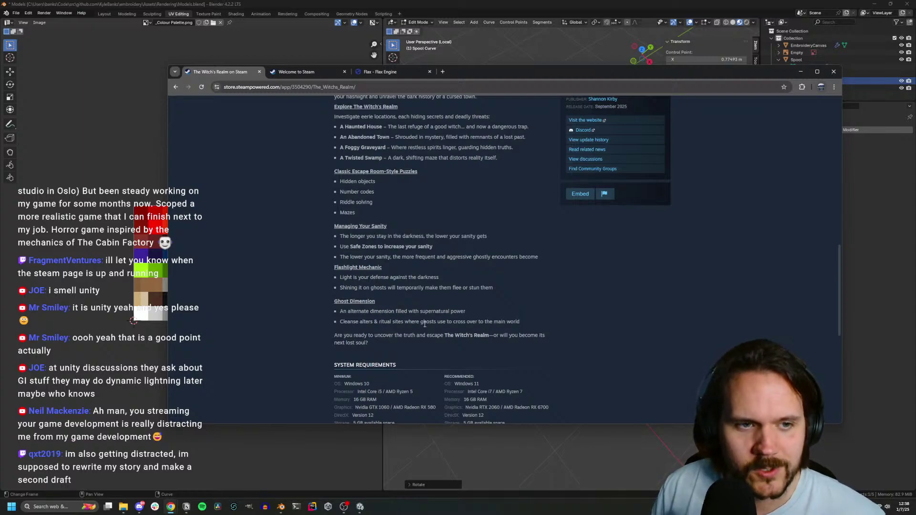
pyautogui.scroll(-3, 376, 322)
pyautogui.scroll(4, 376, 323)
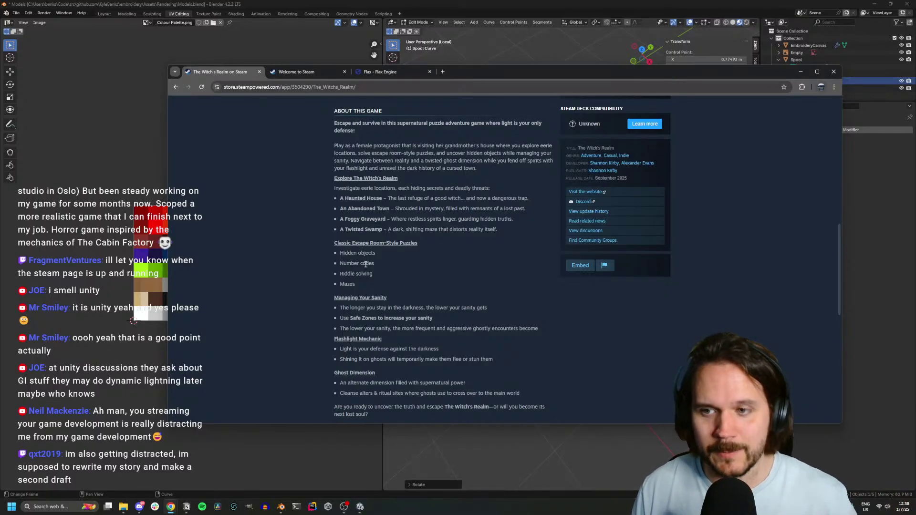
pyautogui.scroll(10, 382, 277)
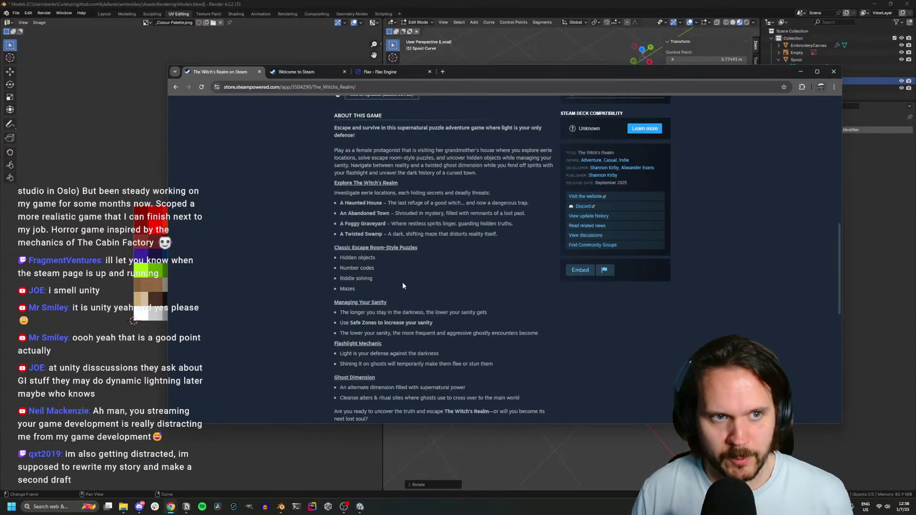
# Compare the gallery screenshots again, looking at the flashlight scenes and going back to the main menu and rocking chair images
pyautogui.moveTo(525, 339); pyautogui.dragTo(353, 339)
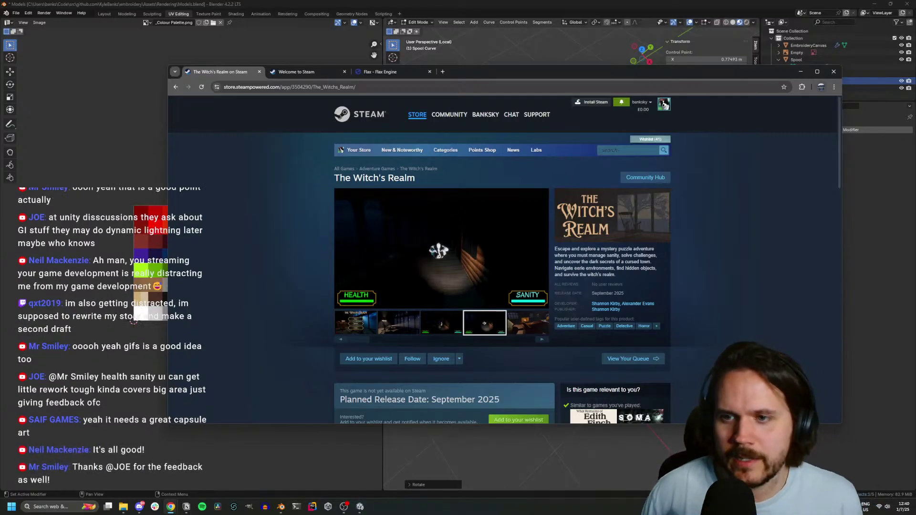
pyautogui.scroll(-1, 749, 310)
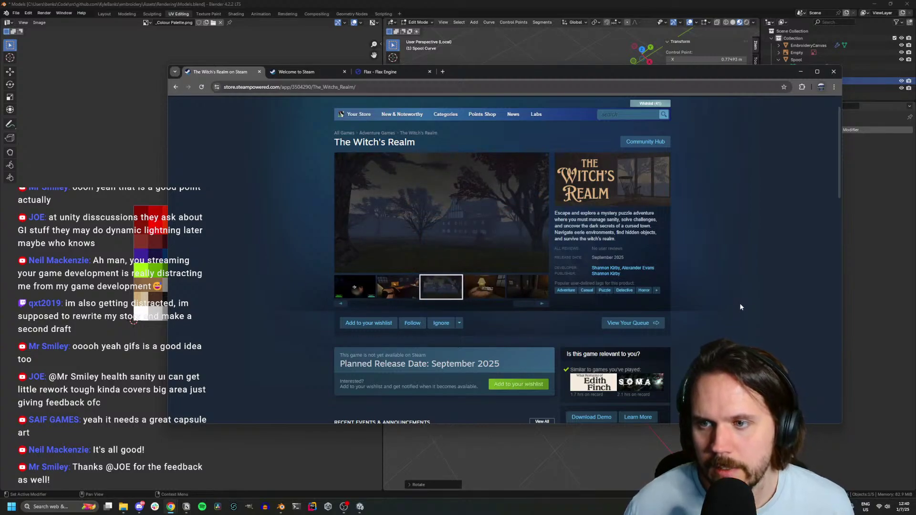
pyautogui.scroll(1, 740, 302)
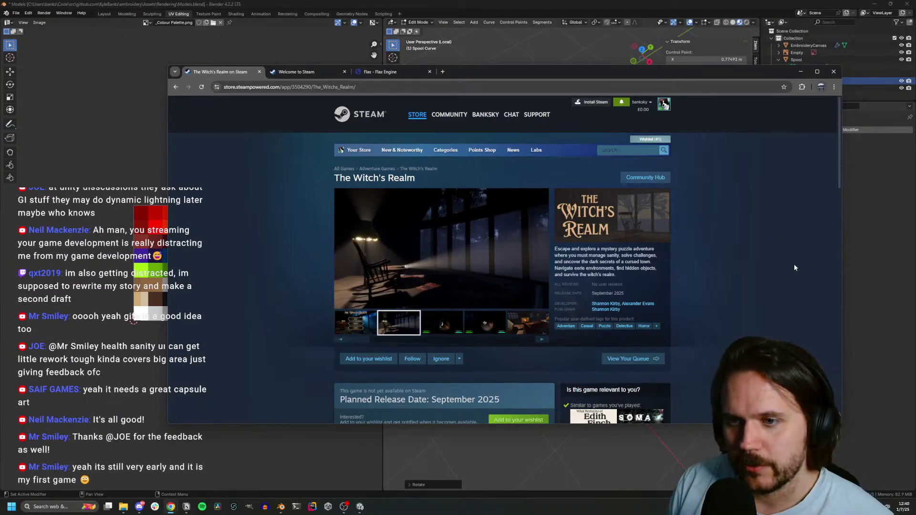
pyautogui.scroll(-2, 744, 271)
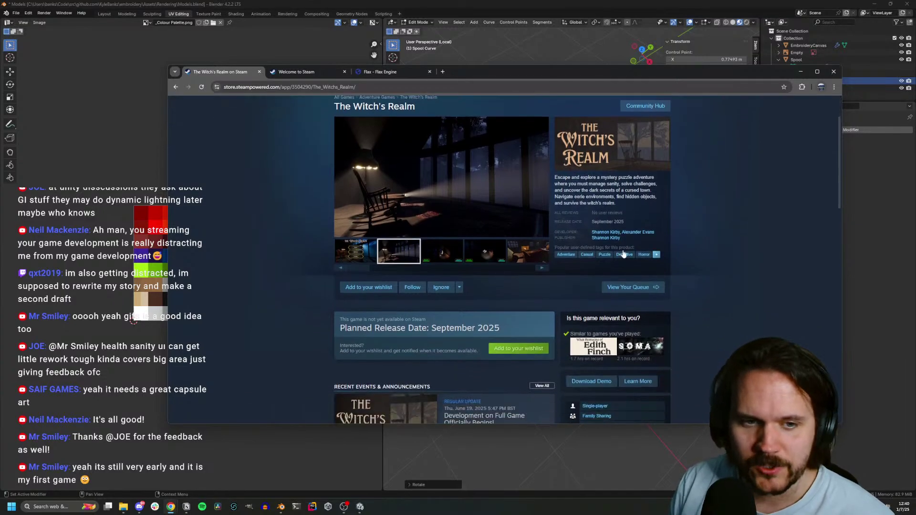
pyautogui.click(491, 254)
pyautogui.click(517, 254)
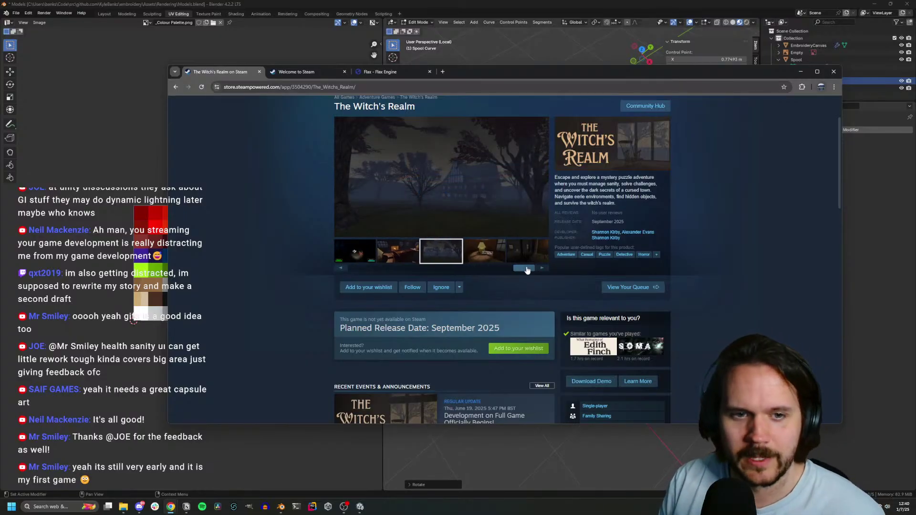
pyautogui.moveTo(527, 270); pyautogui.dragTo(366, 268)
pyautogui.click(367, 255)
pyautogui.click(402, 255)
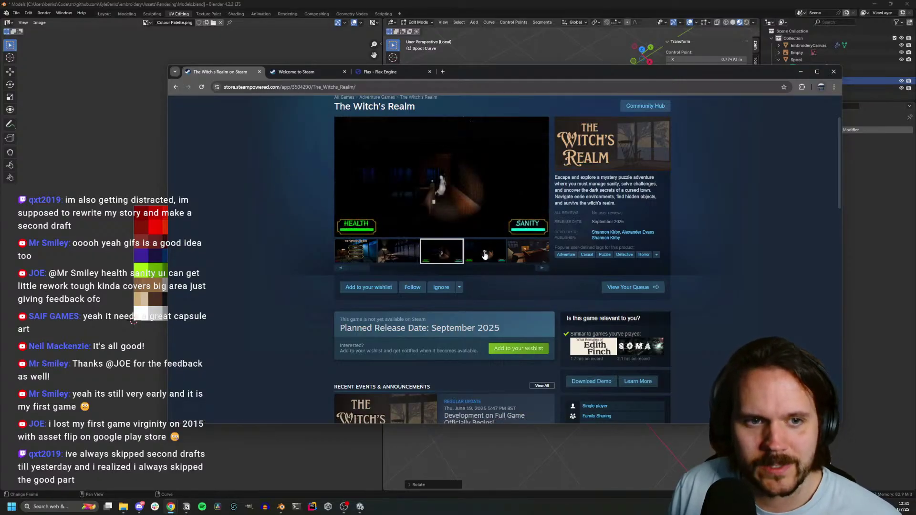
# View the gallery from the fireplace scene through the lamp and exterior screenshots, finishing on the rocking chair image
pyautogui.click(530, 256)
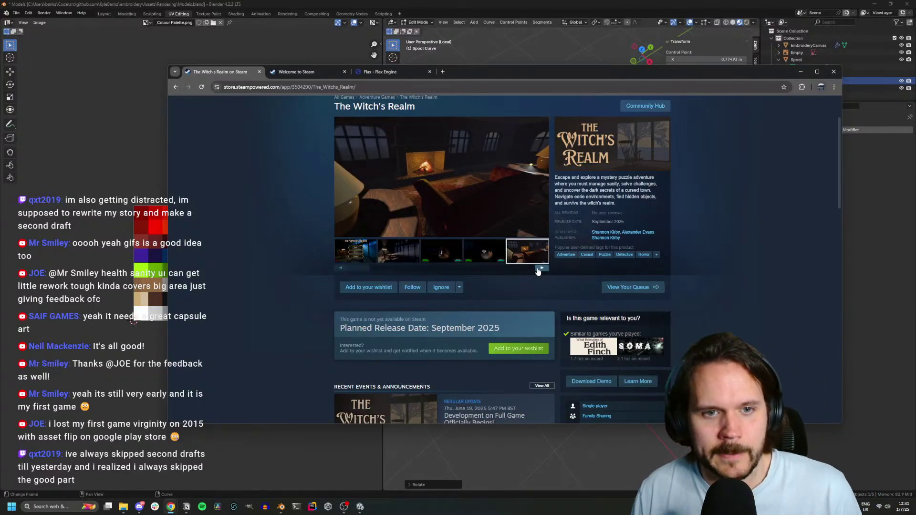
pyautogui.click(538, 270)
pyautogui.click(538, 270)
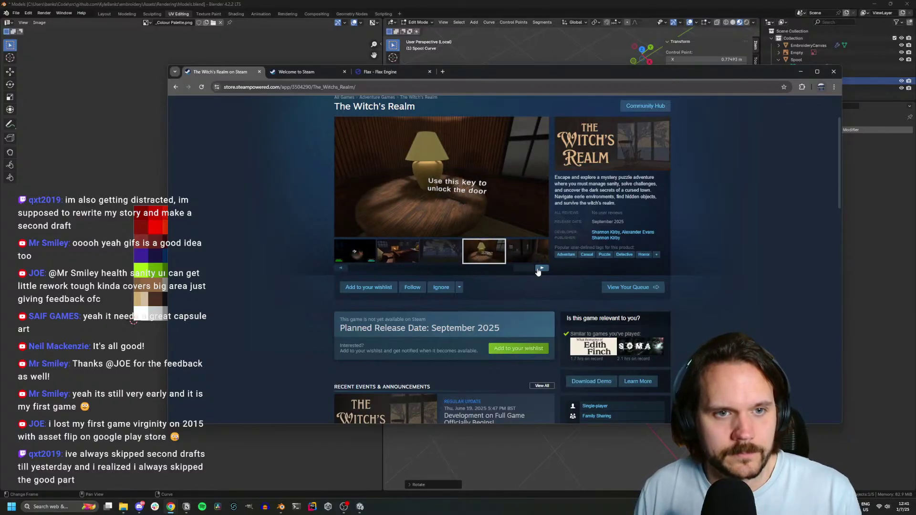
pyautogui.click(538, 271)
pyautogui.moveTo(528, 268); pyautogui.dragTo(376, 270)
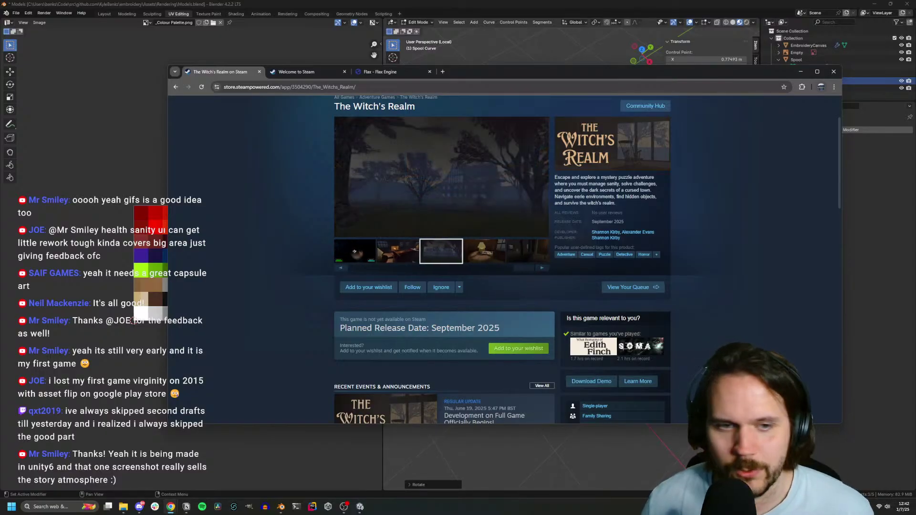
pyautogui.moveTo(528, 268); pyautogui.dragTo(358, 265)
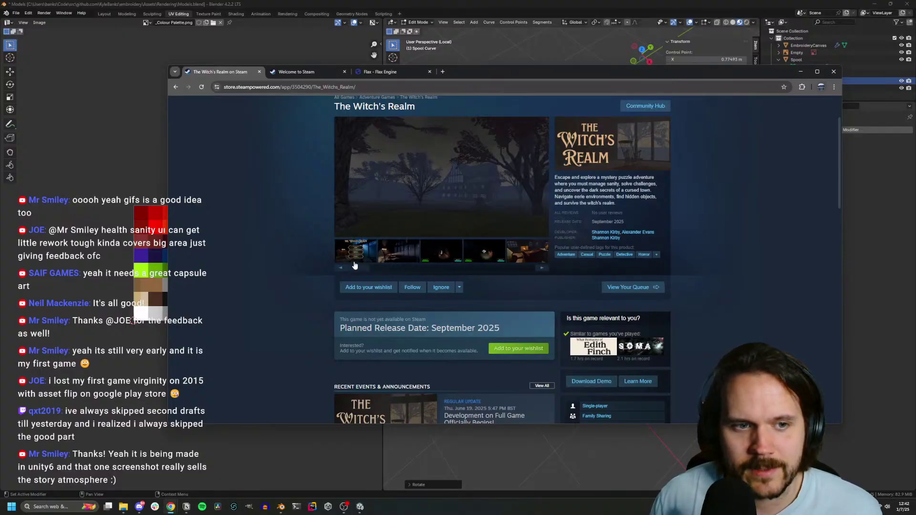
pyautogui.click(386, 250)
pyautogui.scroll(2, 525, 238)
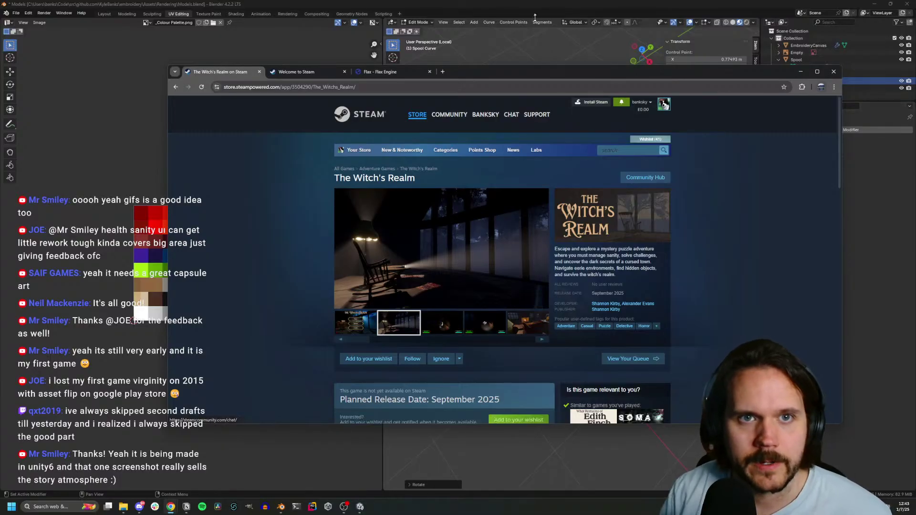
# Switch to Blender, try rotating the Spool Curve's end control points in front view, and leave curve editing
pyautogui.hotkey('alt', 'Tab')
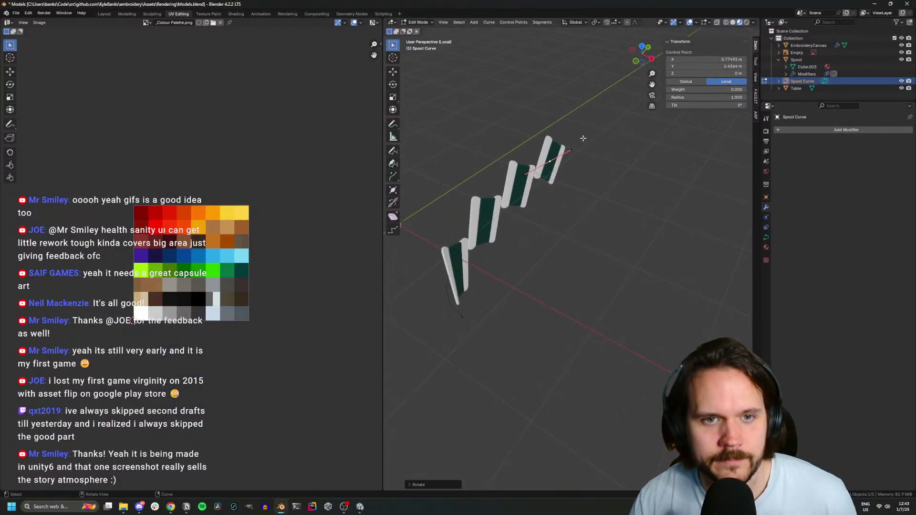
pyautogui.press('KP_1')
pyautogui.press('r')
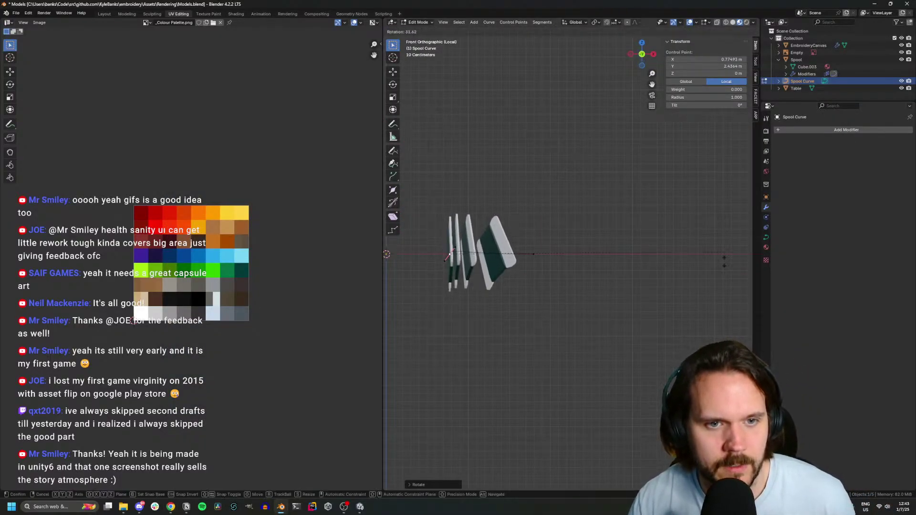
pyautogui.click(458, 230)
pyautogui.click(533, 254)
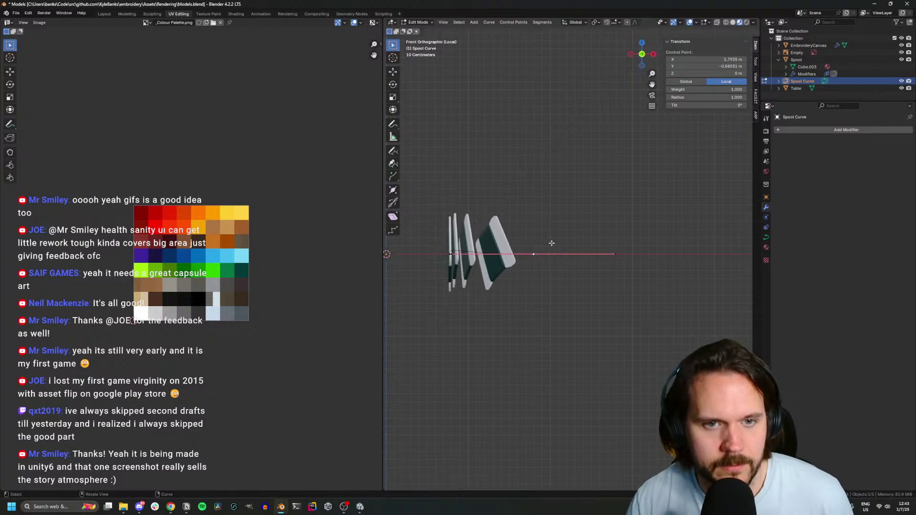
pyautogui.press('r')
pyautogui.rightClick(677, 189)
pyautogui.moveTo(677, 189); pyautogui.dragTo(402, 260, button='middle')
pyautogui.press('Tab')
# Try to rotate the Spool object by -90° about the global X axis
pyautogui.click(411, 267)
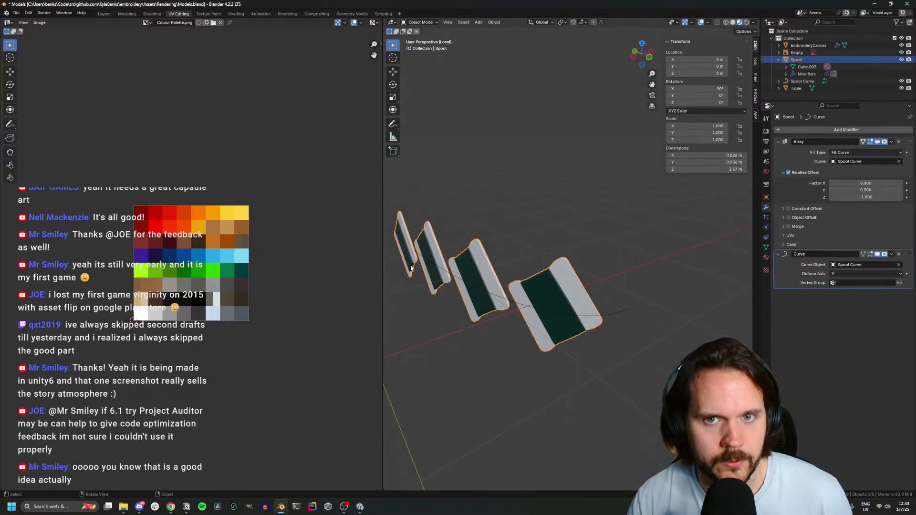
pyautogui.press('r')
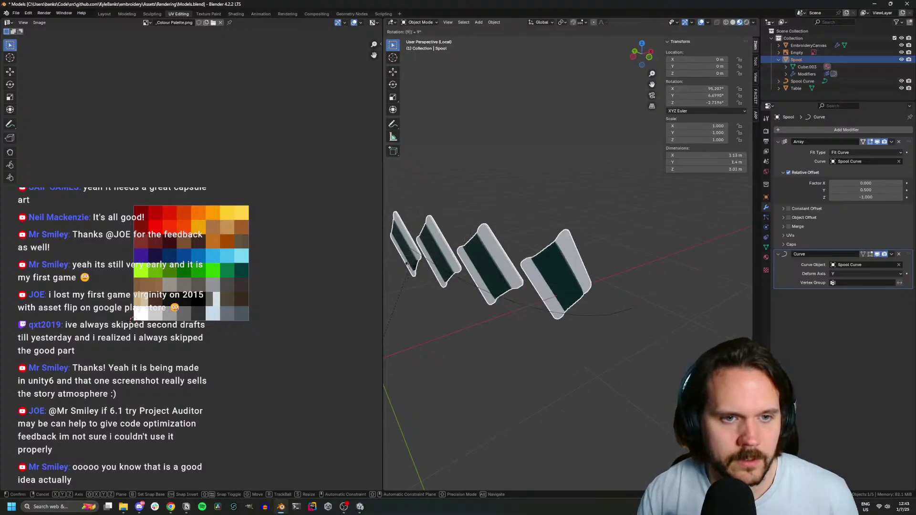
pyautogui.write('-90')
pyautogui.press('Return')
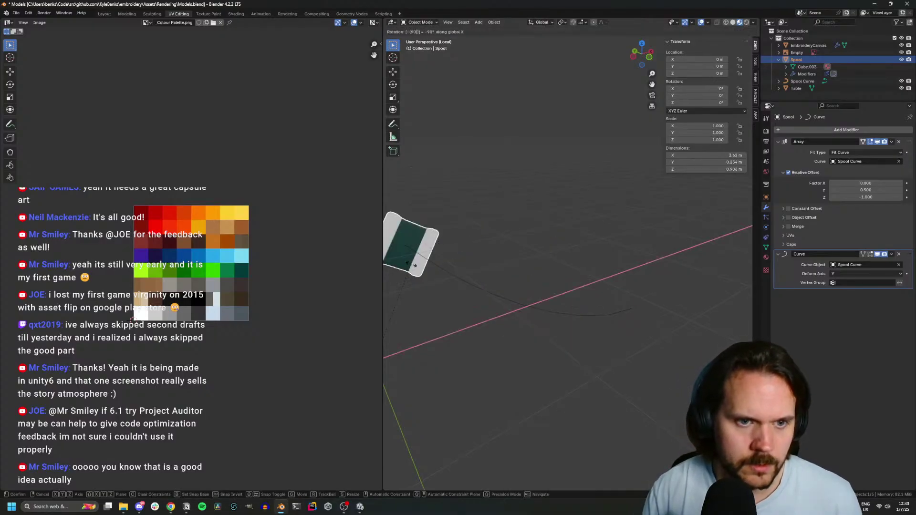
pyautogui.hotkey('ctrl', 'z')
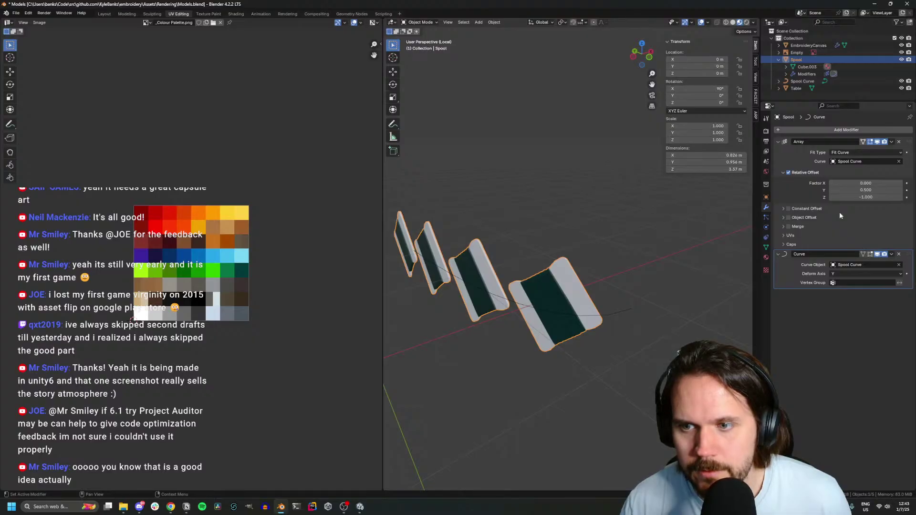
# Set the deform axis of the Spool's Curve modifier to Z
pyautogui.moveTo(699, 239); pyautogui.dragTo(655, 247, button='middle')
pyautogui.click(845, 273)
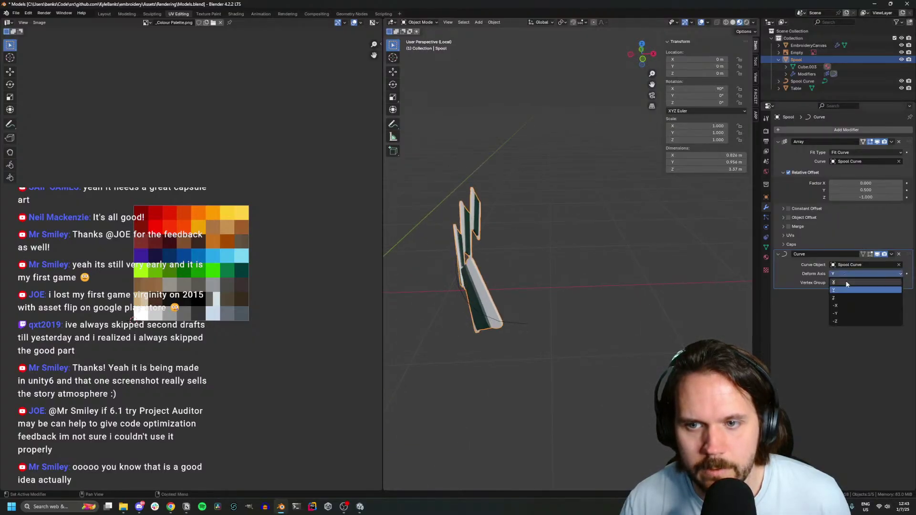
pyautogui.click(842, 298)
pyautogui.moveTo(620, 287); pyautogui.dragTo(554, 271, button='middle')
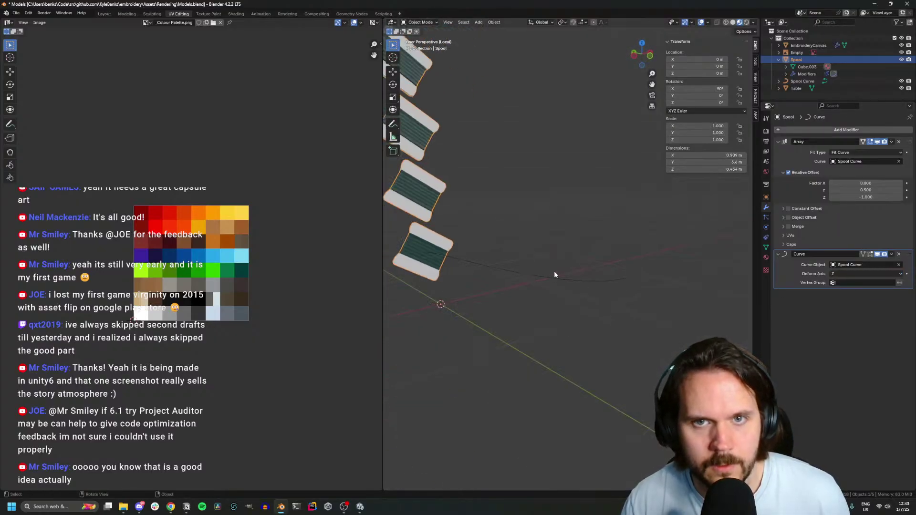
# Apply the Spool's transforms and rotate it 90° about the X axis
pyautogui.press('a')
pyautogui.hotkey('ctrl', 'a')
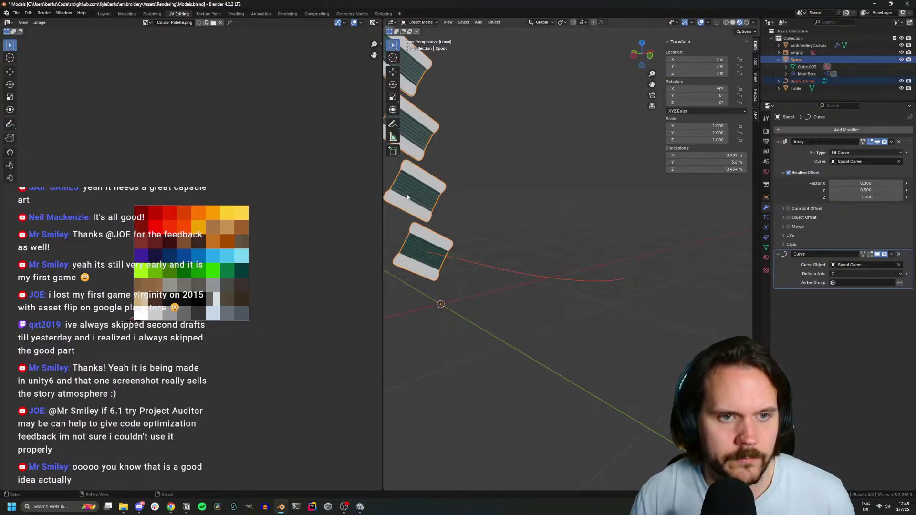
pyautogui.hotkey('ctrl', 'a')
pyautogui.click(410, 197)
pyautogui.moveTo(411, 197); pyautogui.dragTo(636, 301, button='middle')
pyautogui.scroll(-6, 458, 227)
pyautogui.write('r90x')
pyautogui.press('Return')
pyautogui.scroll(5, 598, 320)
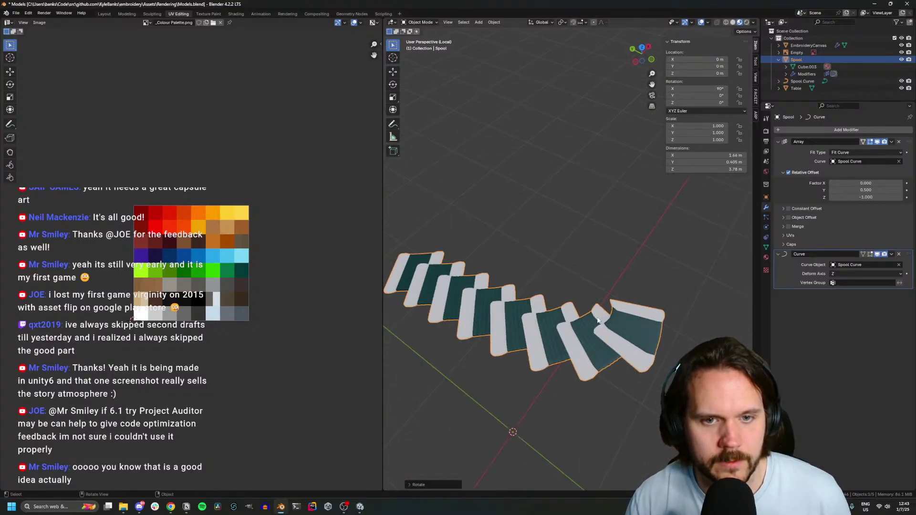
# Parent the Spool Curve to the Spool object and test the link with a trial rotation
pyautogui.moveTo(545, 312); pyautogui.dragTo(668, 277, button='middle')
pyautogui.click(802, 81)
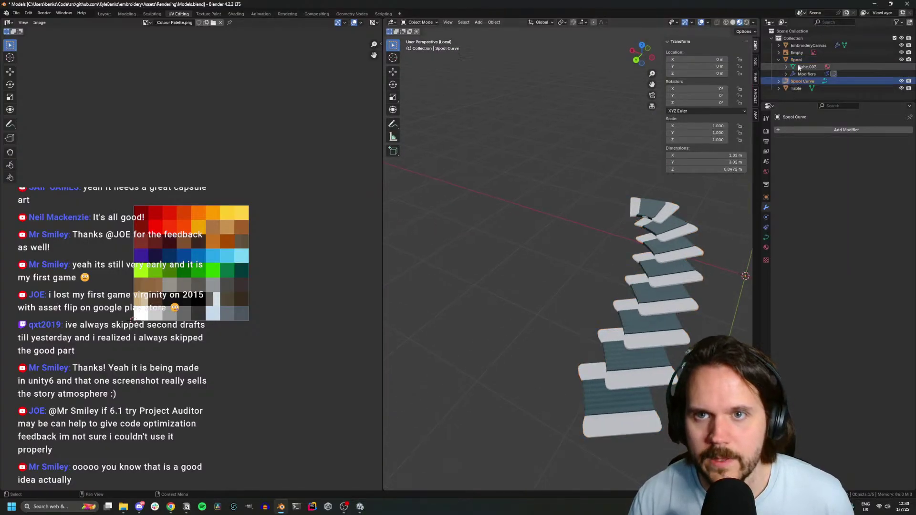
pyautogui.keyDown('ctrl'); pyautogui.click(796, 59); pyautogui.keyUp('ctrl')
pyautogui.click(650, 90)
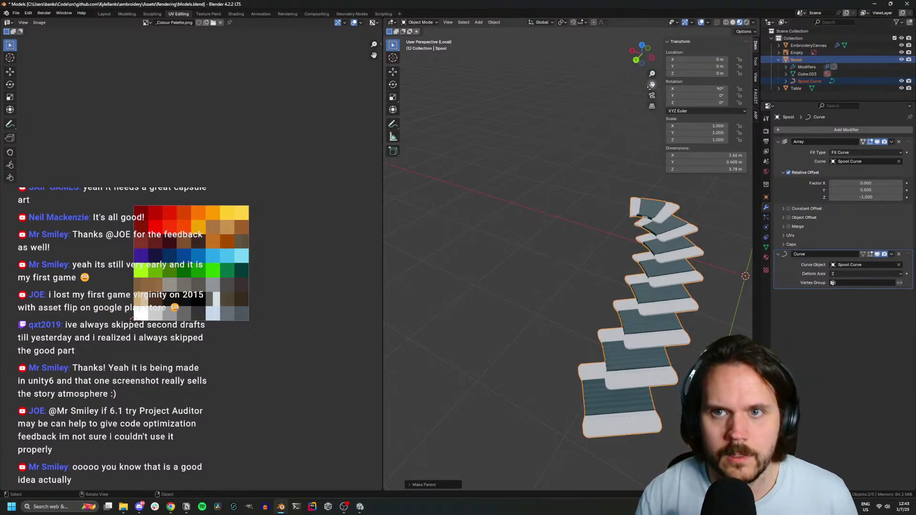
pyautogui.press('r')
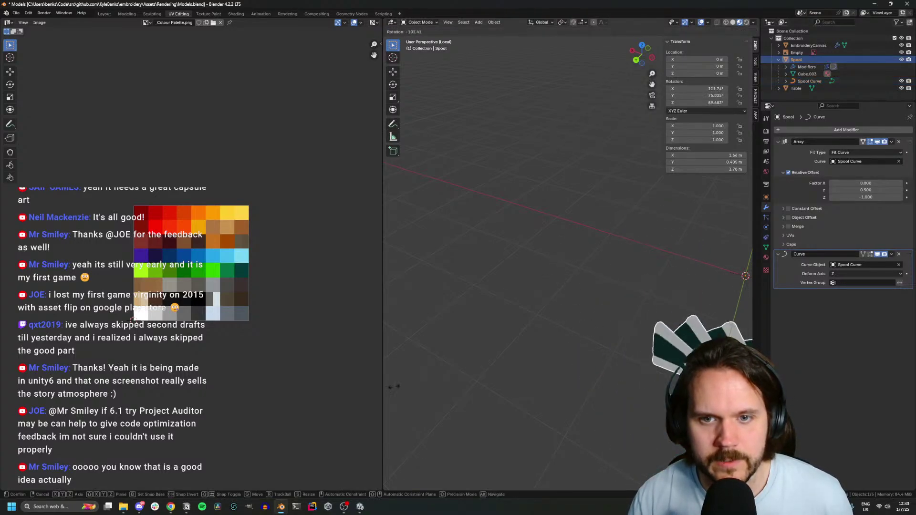
pyautogui.rightClick(611, 390)
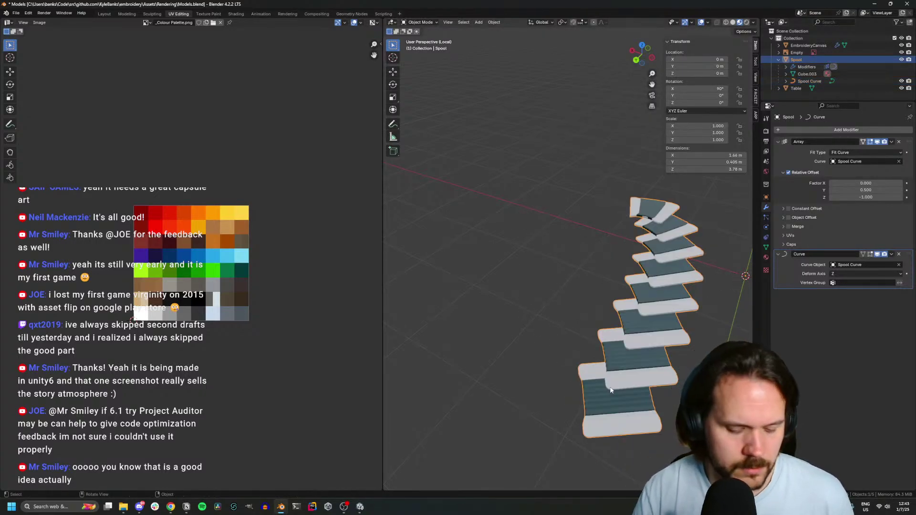
# Exit local view and, in top view, rotate the Spool stack to about -54° around Z and place it beside the embroidery hoop
pyautogui.press('KP_Divide')
pyautogui.moveTo(610, 387); pyautogui.dragTo(610, 343, button='middle')
pyautogui.scroll(-3, 604, 340)
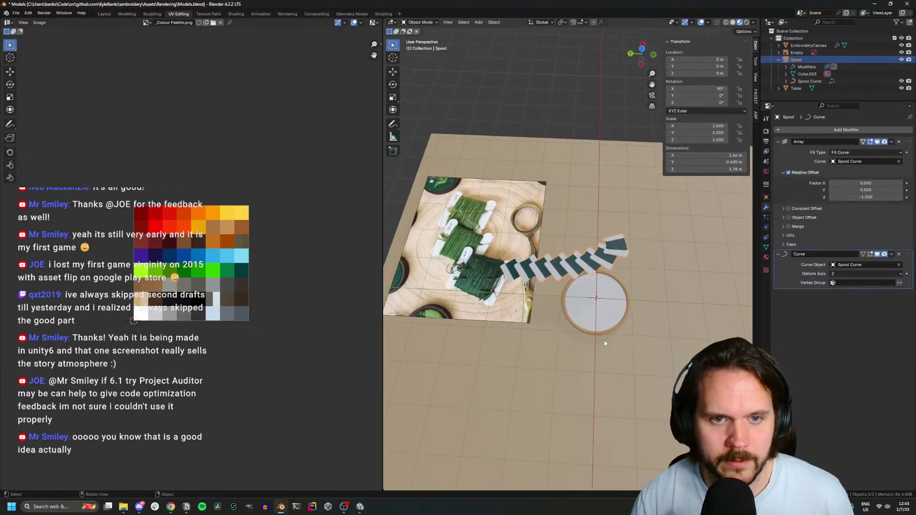
pyautogui.press('KP_7')
pyautogui.scroll(2, 534, 281)
pyautogui.scroll(4, 535, 281)
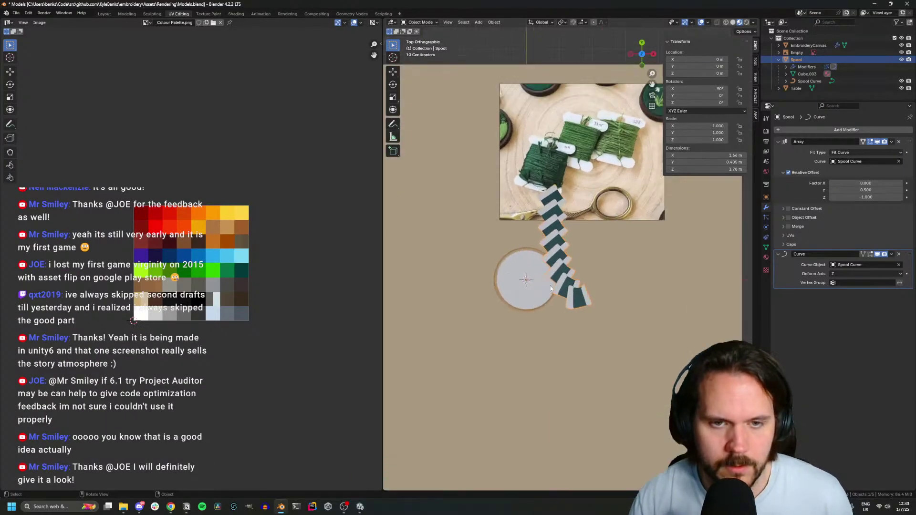
pyautogui.press('r')
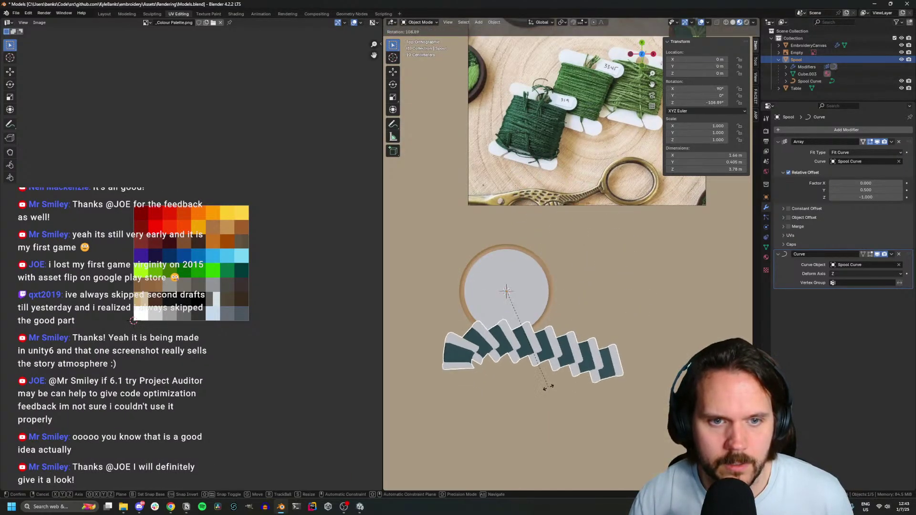
pyautogui.click(611, 310)
pyautogui.press('g')
pyautogui.click(664, 238)
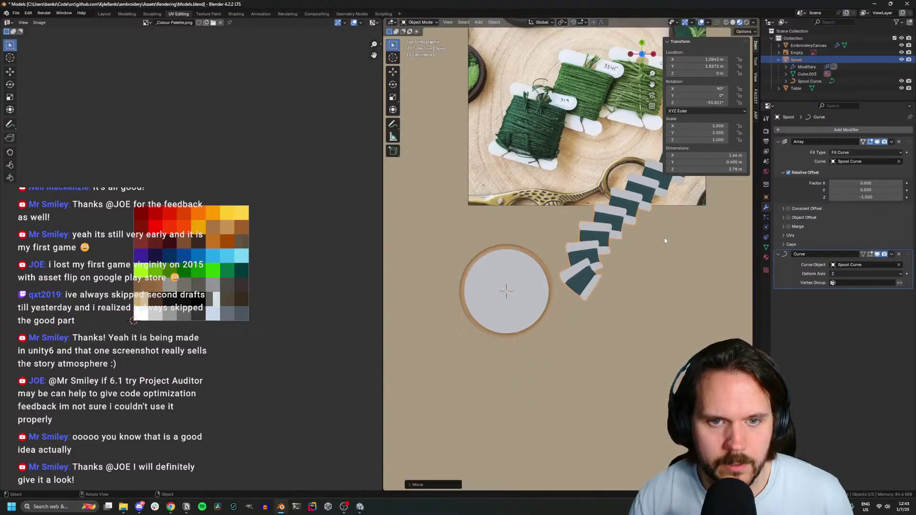
# Edit the Spool Curve in top view, rotating its front end control point and moving it closer to the hoop
pyautogui.scroll(3, 570, 334)
pyautogui.click(810, 81)
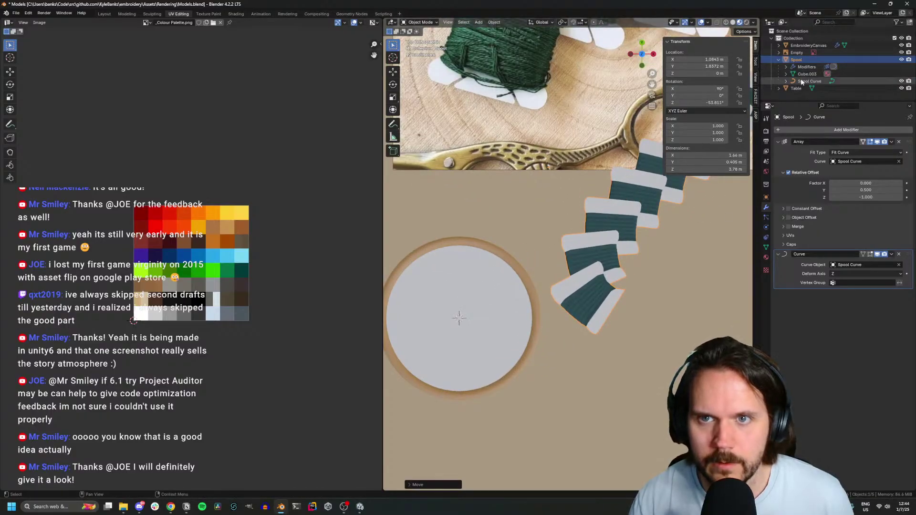
pyautogui.press('Tab')
pyautogui.press('r')
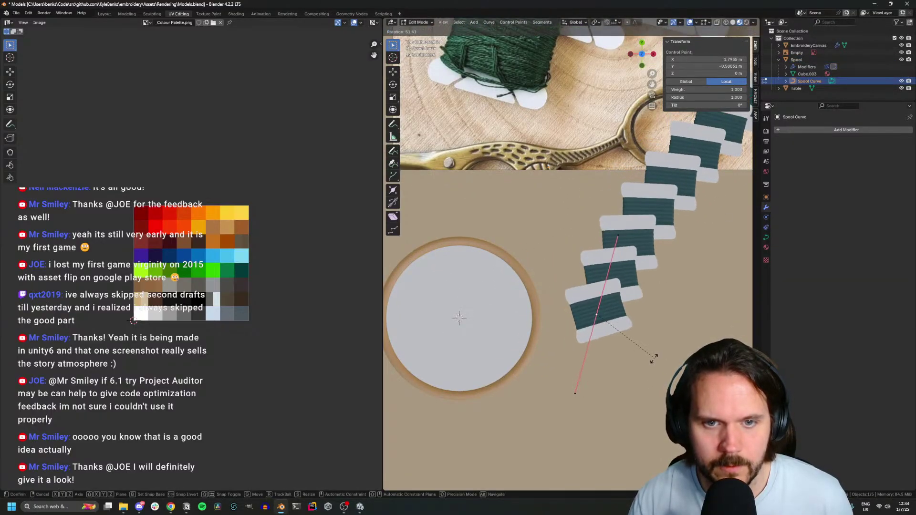
pyautogui.click(671, 341)
pyautogui.press('g')
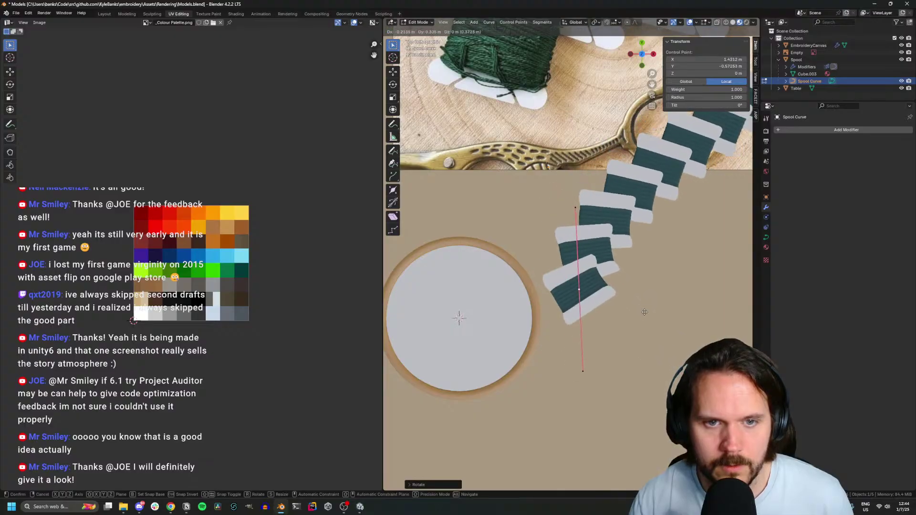
pyautogui.click(652, 313)
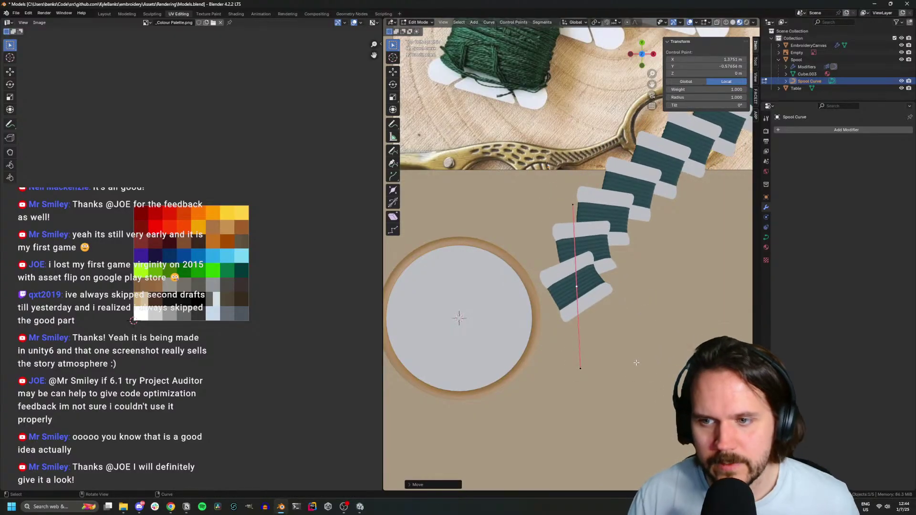
# Inspect the Spool Curve's shape settings and try toggling the display of the Spool's Curve modifier
pyautogui.moveTo(598, 309); pyautogui.dragTo(679, 293, button='middle')
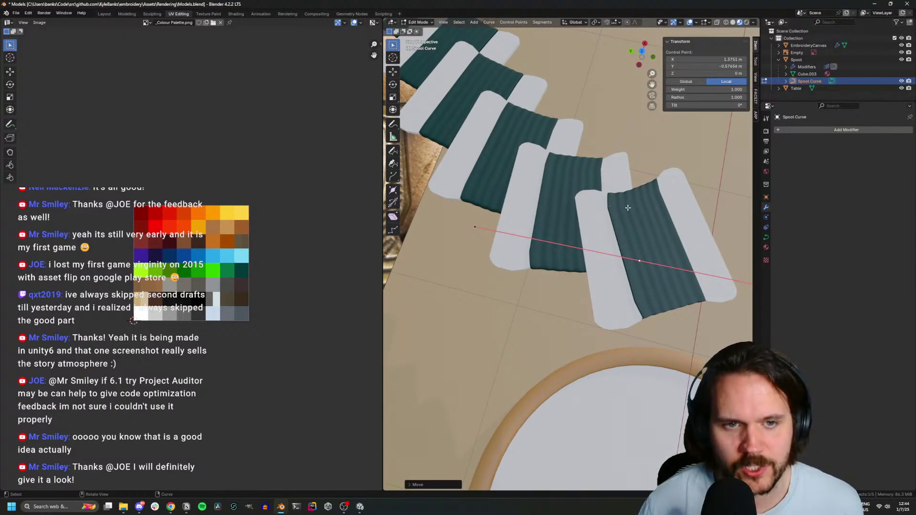
pyautogui.click(766, 237)
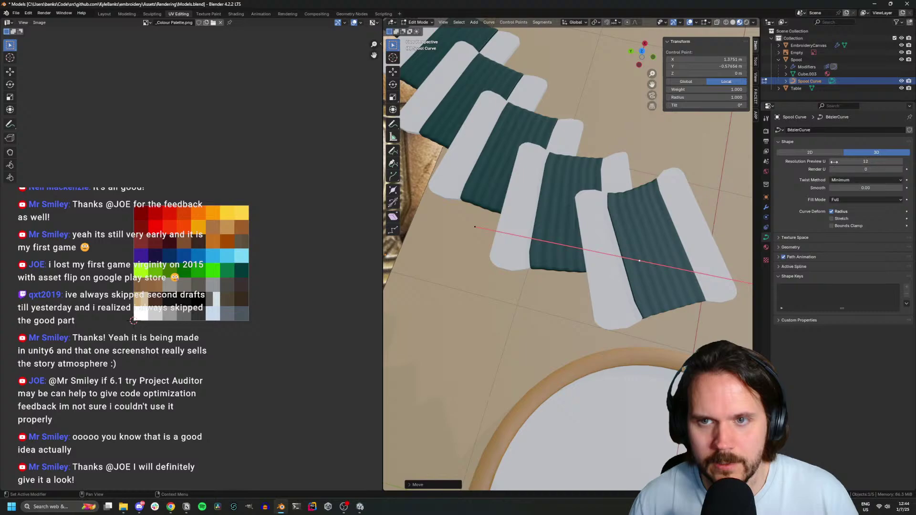
pyautogui.click(765, 208)
pyautogui.press('Tab')
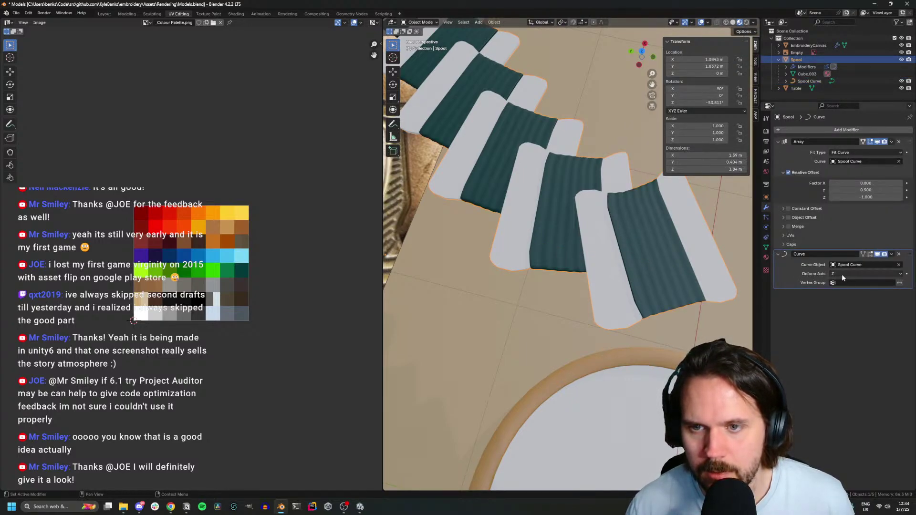
pyautogui.click(878, 254)
pyautogui.click(877, 255)
pyautogui.moveTo(671, 313); pyautogui.dragTo(590, 302, button='middle')
pyautogui.scroll(-2, 590, 302)
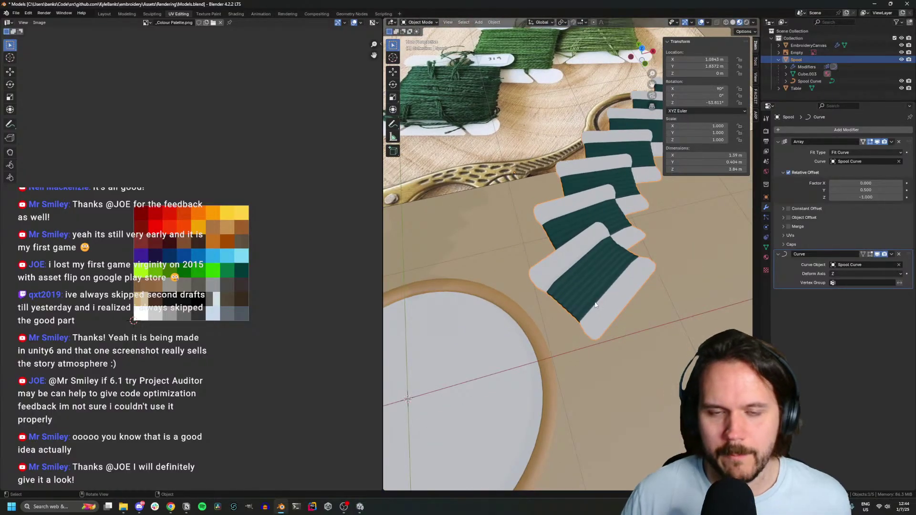
pyautogui.scroll(-3, 595, 302)
pyautogui.hotkey('ctrl', 'z')
pyautogui.hotkey('ctrl', 'z')
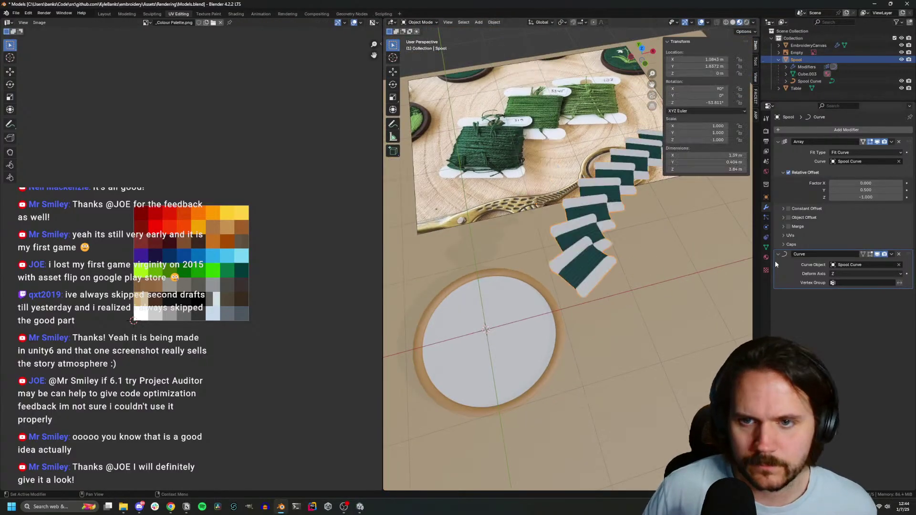
# Rotate the Spool Curve's front end control point freely from a high and a low perspective angle
pyautogui.click(810, 81)
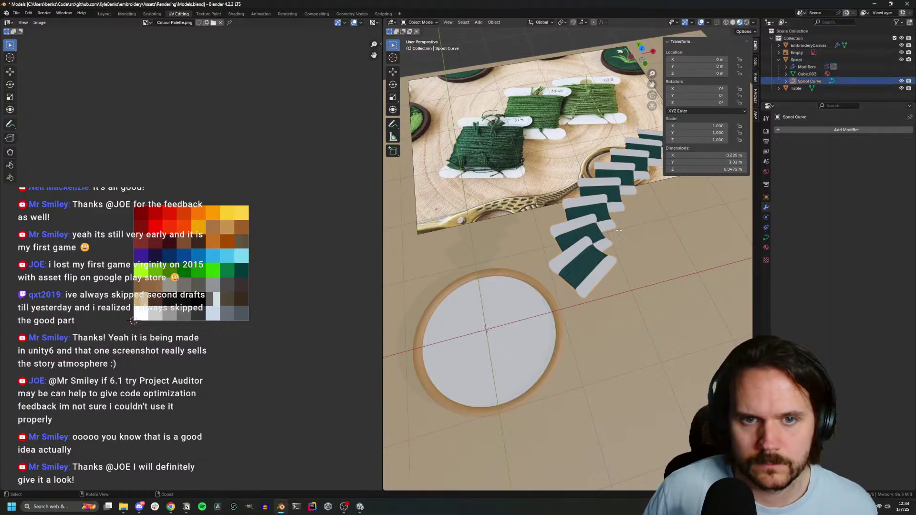
pyautogui.press('Tab')
pyautogui.click(583, 276)
pyautogui.press('r')
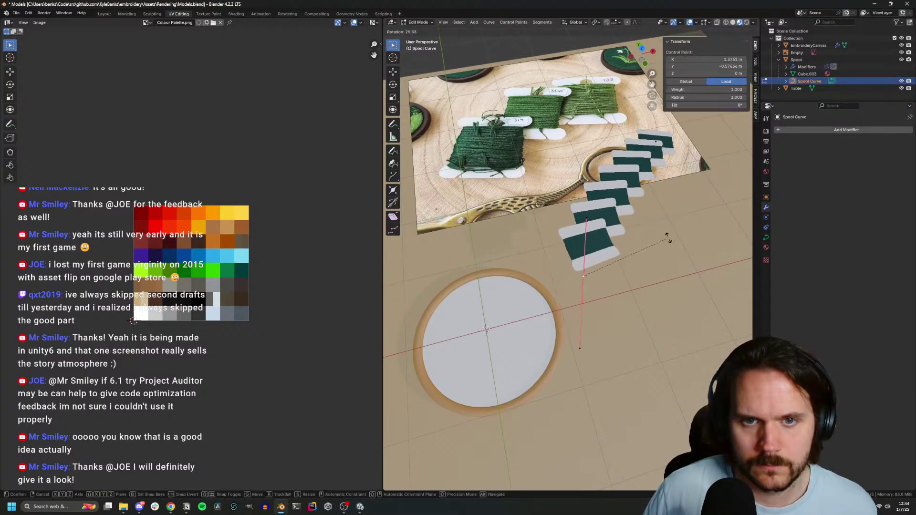
pyautogui.click(662, 228)
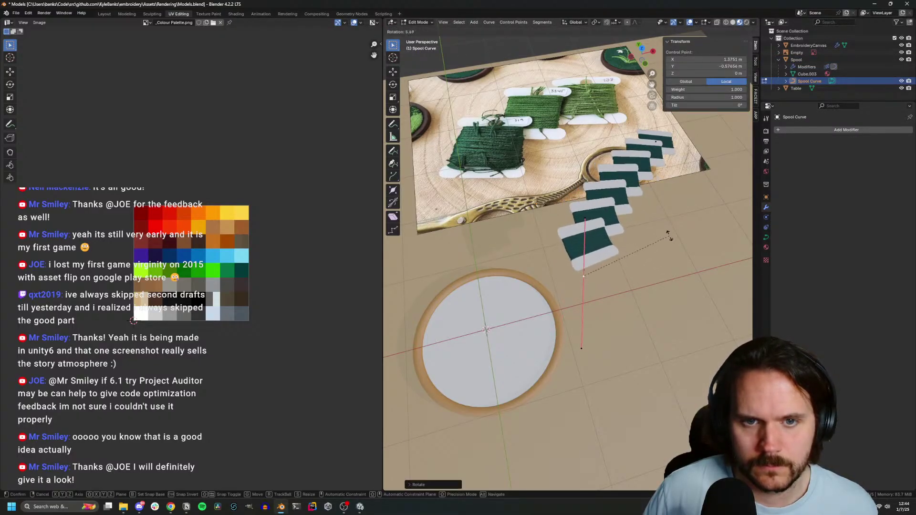
pyautogui.moveTo(663, 234); pyautogui.dragTo(624, 197, button='middle')
pyautogui.press('r')
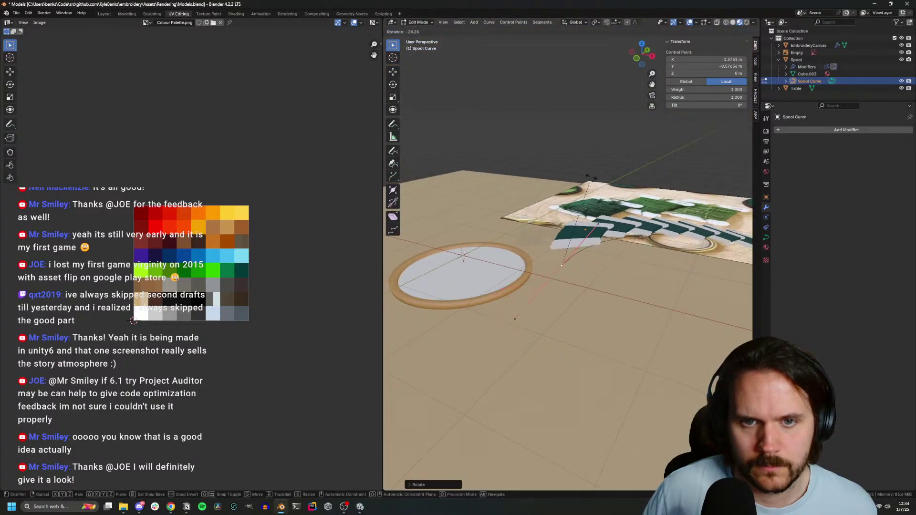
pyautogui.click(512, 153)
pyautogui.moveTo(512, 153); pyautogui.dragTo(552, 269, button='middle')
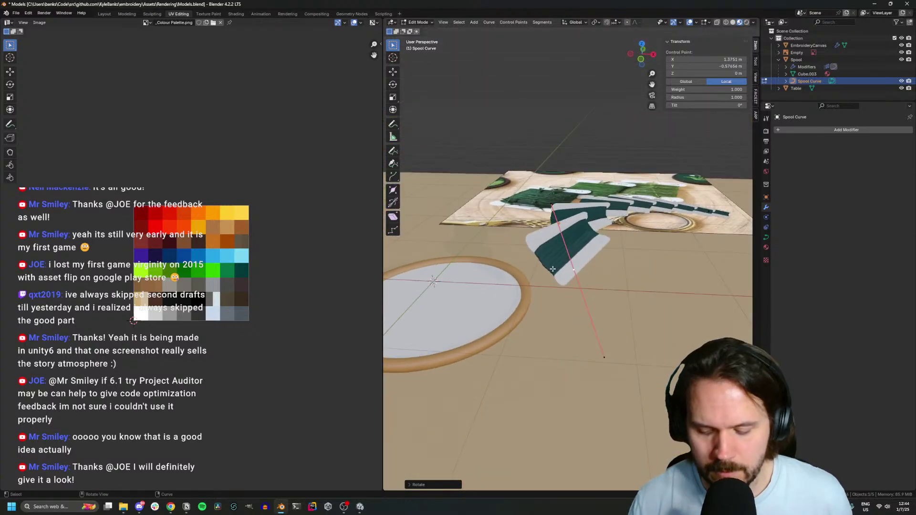
# Move the curve's front control point towards the reference image in top view, and lower it along the global Z axis
pyautogui.press('KP_7')
pyautogui.press('g')
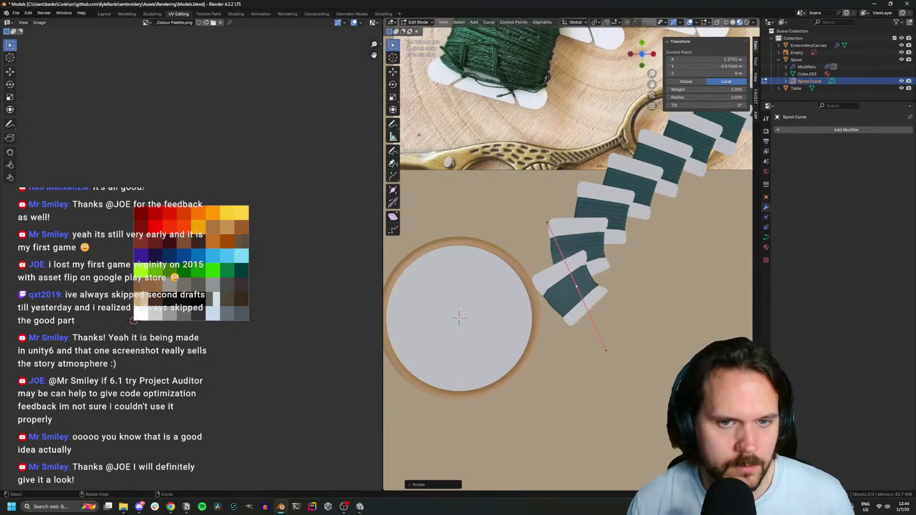
pyautogui.press('s')
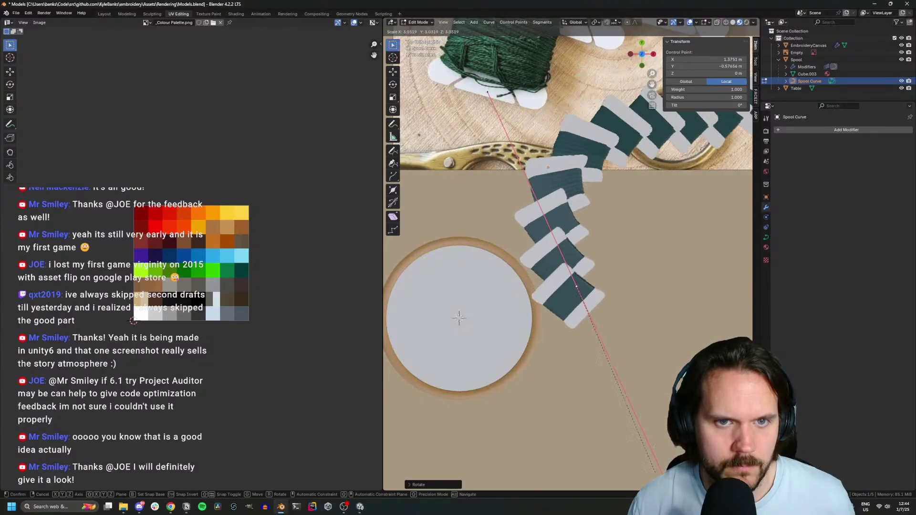
pyautogui.press('g')
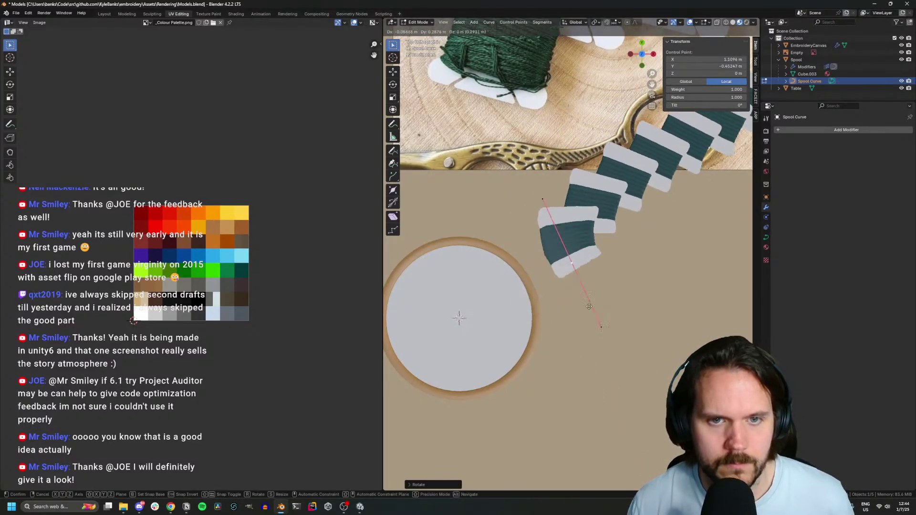
pyautogui.click(611, 279)
pyautogui.moveTo(611, 278); pyautogui.dragTo(620, 230, button='middle')
pyautogui.press('g')
pyautogui.press('z')
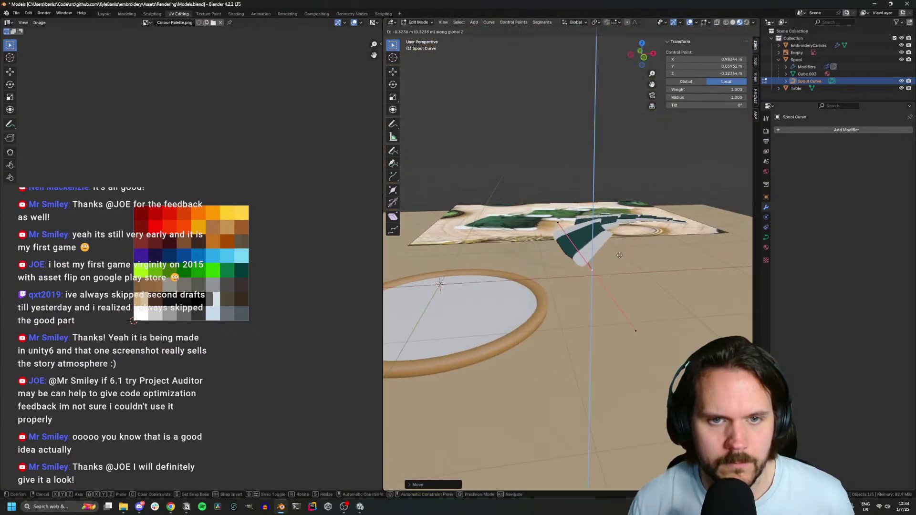
pyautogui.click(616, 254)
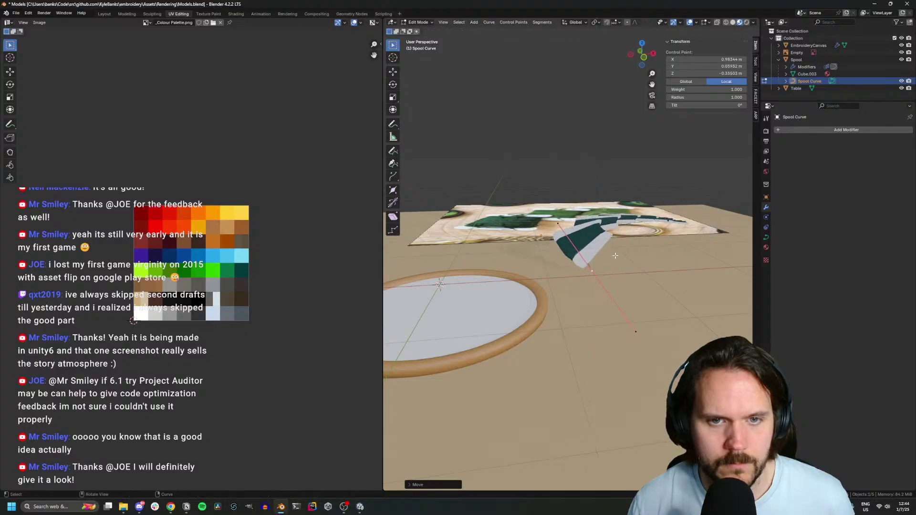
# Rotate the lowered control point freely and about the global Z axis to turn the front spool at an angle
pyautogui.press('r')
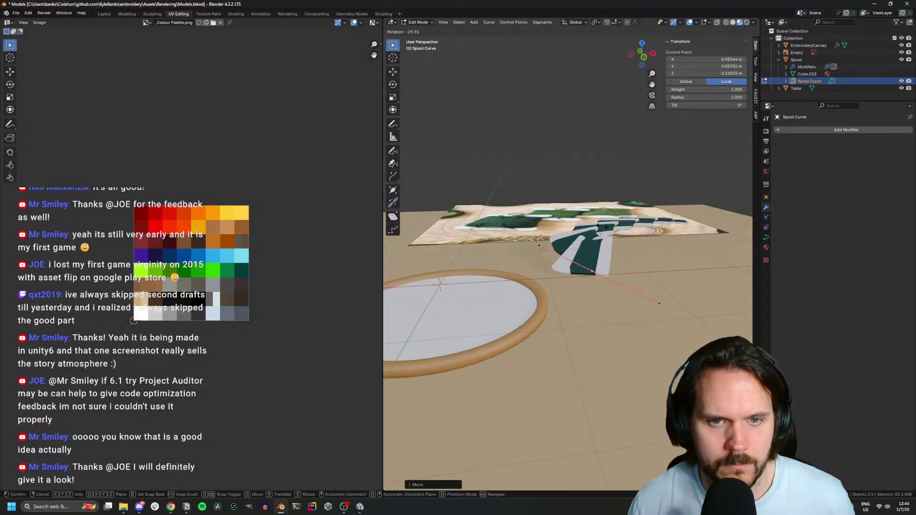
pyautogui.press('z')
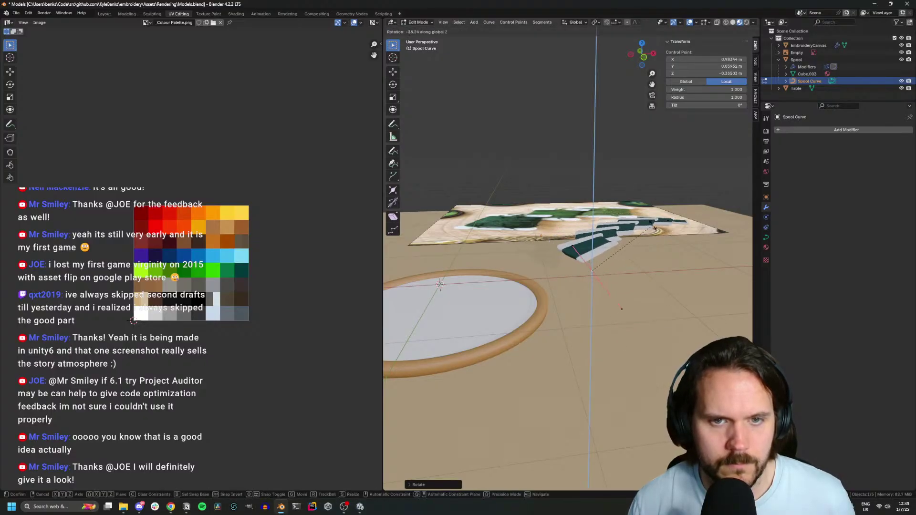
pyautogui.click(396, 311)
pyautogui.moveTo(686, 232); pyautogui.dragTo(646, 269, button='middle')
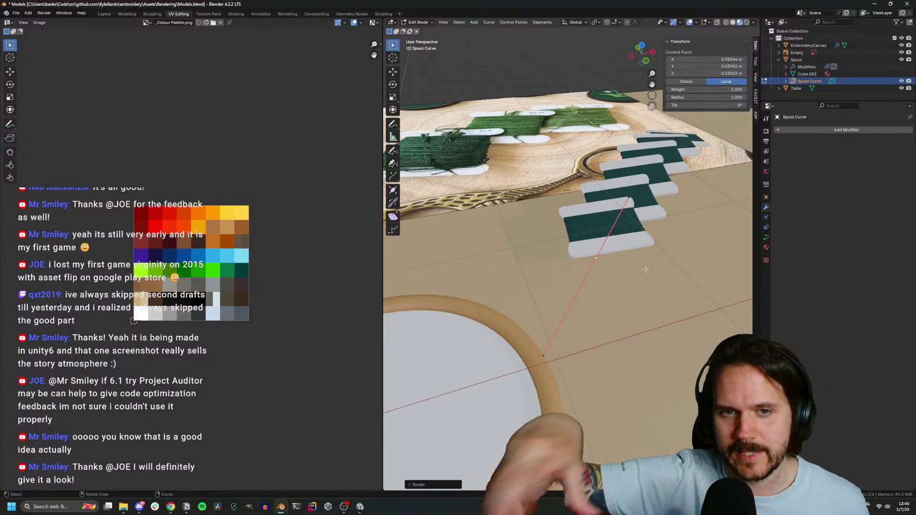
pyautogui.scroll(2, 640, 276)
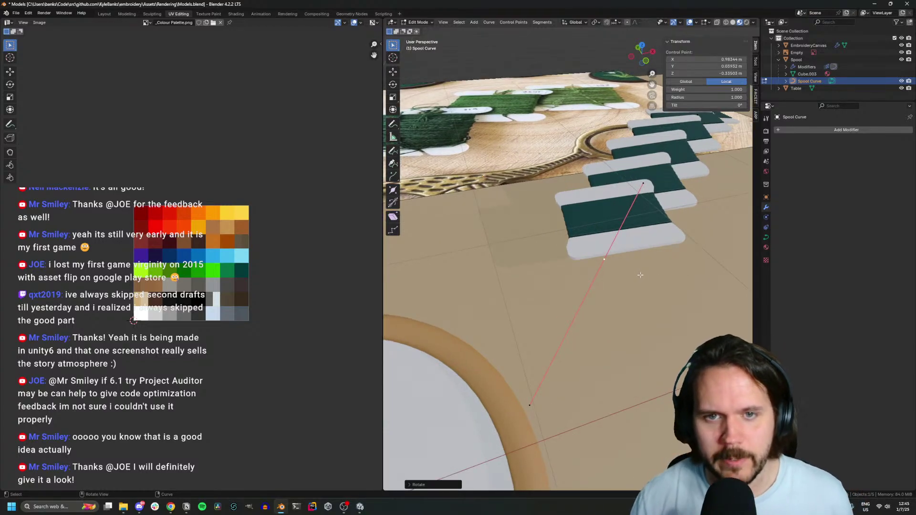
pyautogui.press('r')
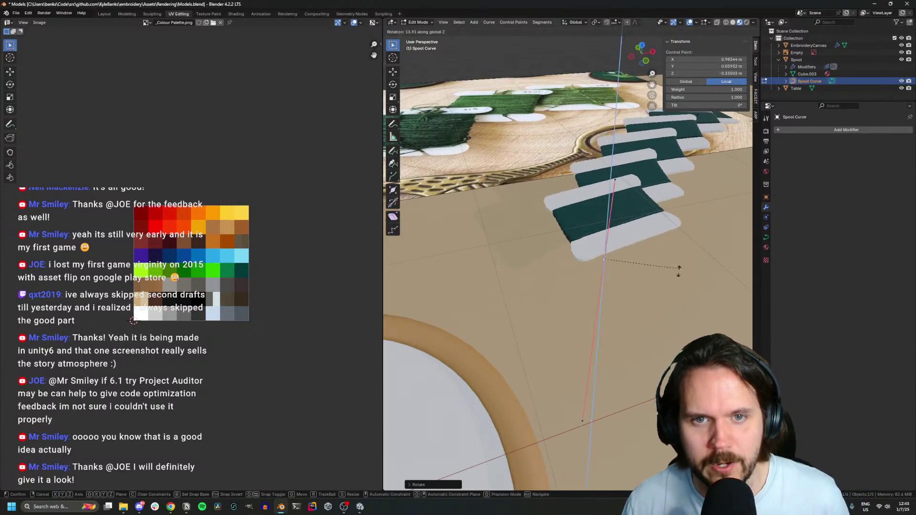
pyautogui.press('z')
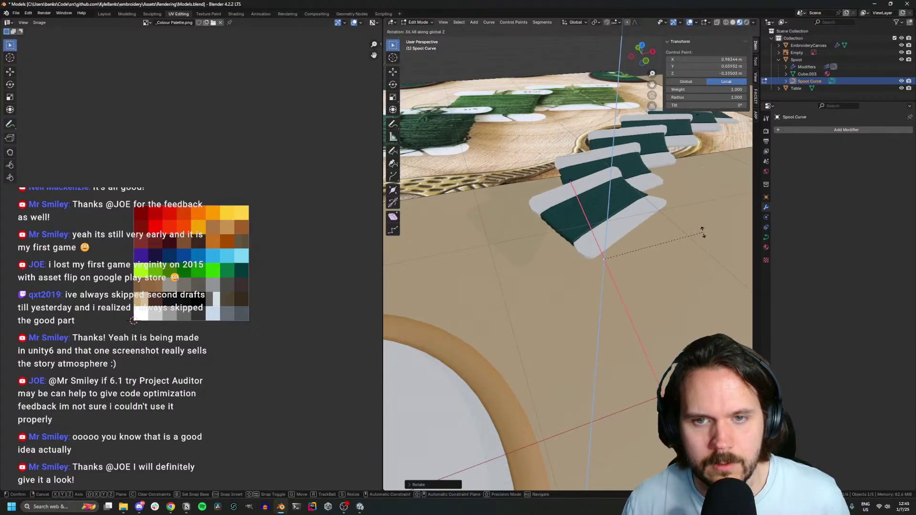
pyautogui.click(702, 232)
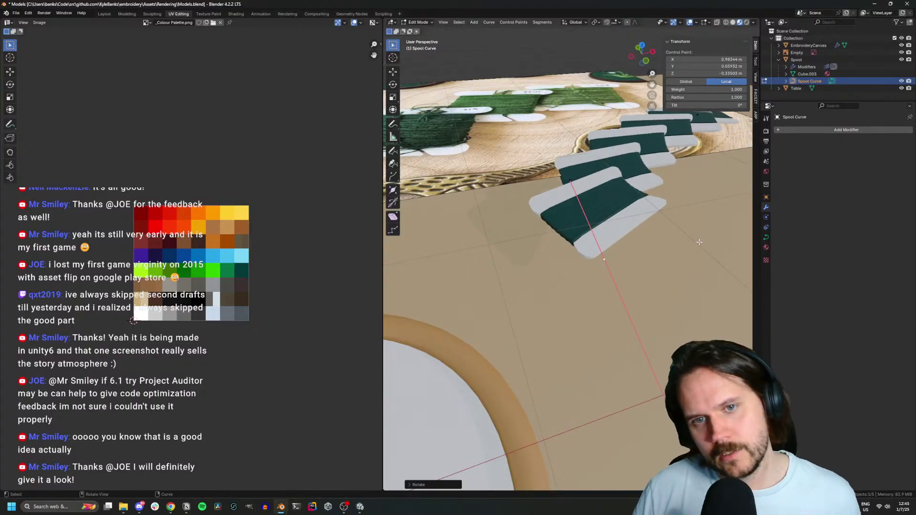
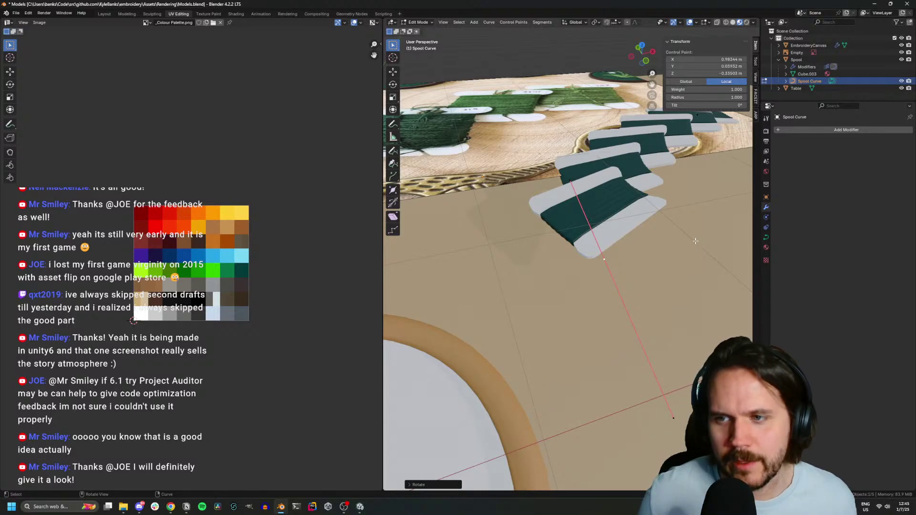
# Switch to the Chrome window and search the web for "unity 6 project auditor", opening Unity's Project Auditor package documentation
pyautogui.moveTo(171, 506)
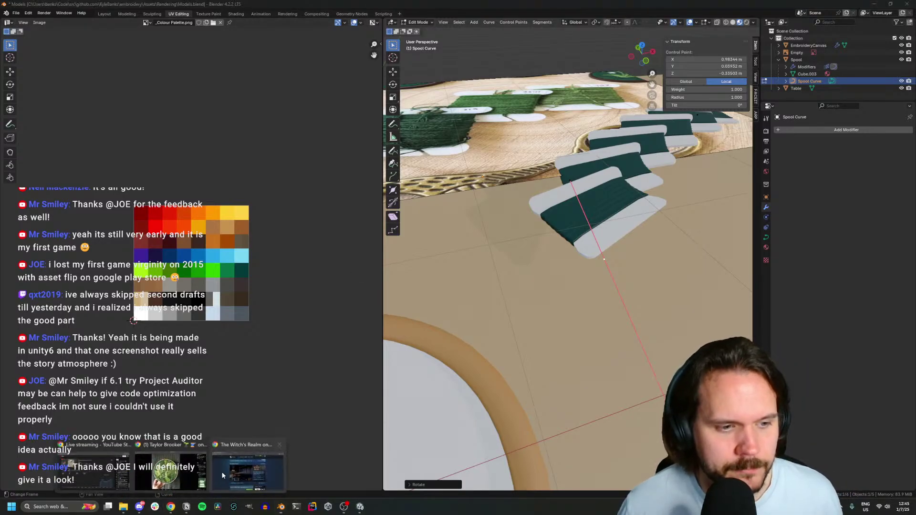
pyautogui.click(222, 472)
pyautogui.write('unity 6 project')
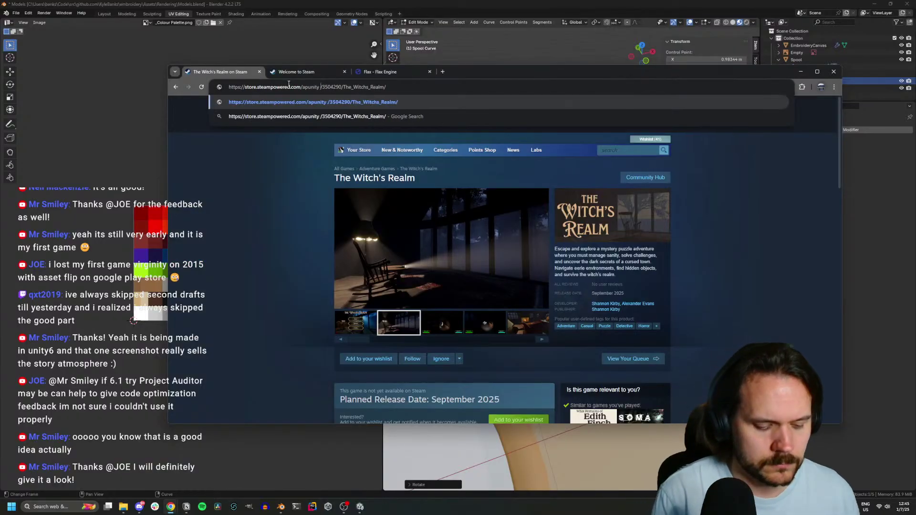
pyautogui.hotkey('ctrl', 'a')
pyautogui.write('unity 8')
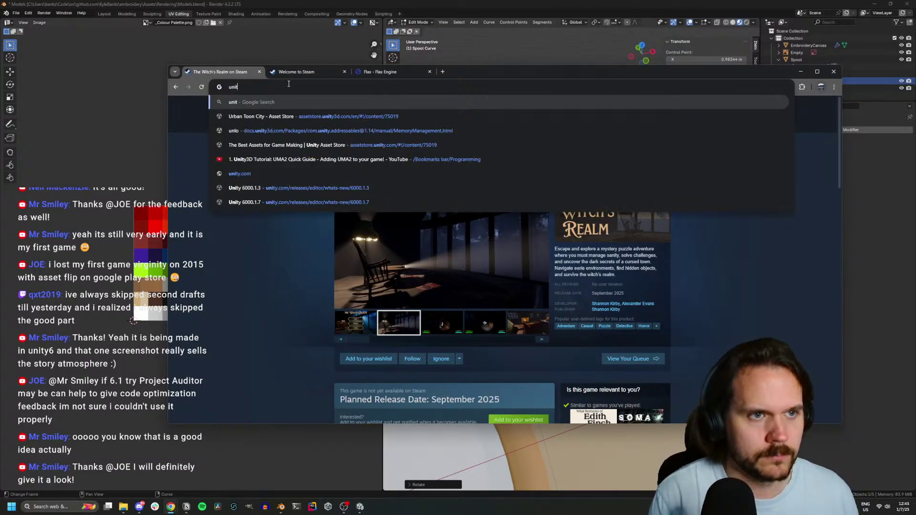
pyautogui.press('BackSpace')
pyautogui.press('BackSpace')
pyautogui.write('6 ')
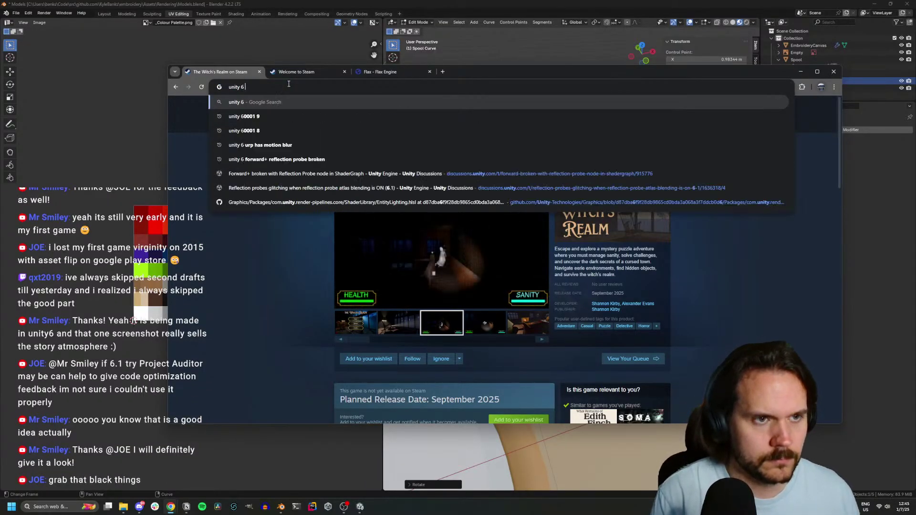
pyautogui.write('project auditor')
pyautogui.press('Return')
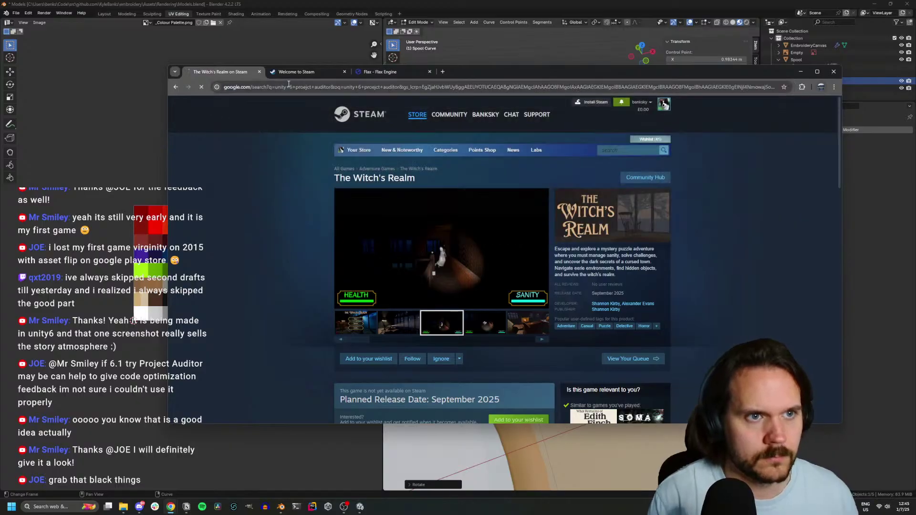
pyautogui.click(275, 215)
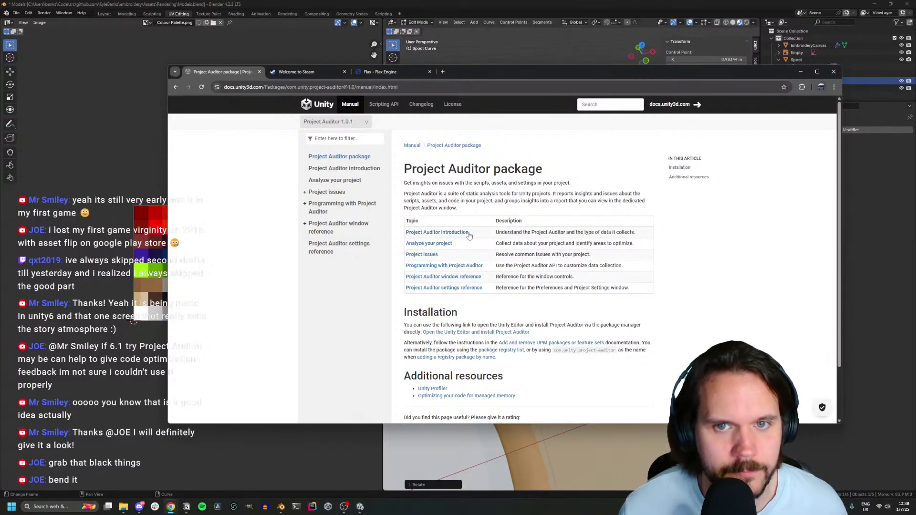
# Read the Project Auditor introduction page and its summary view example, and return to Blender
pyautogui.click(454, 235)
pyautogui.scroll(-5, 451, 245)
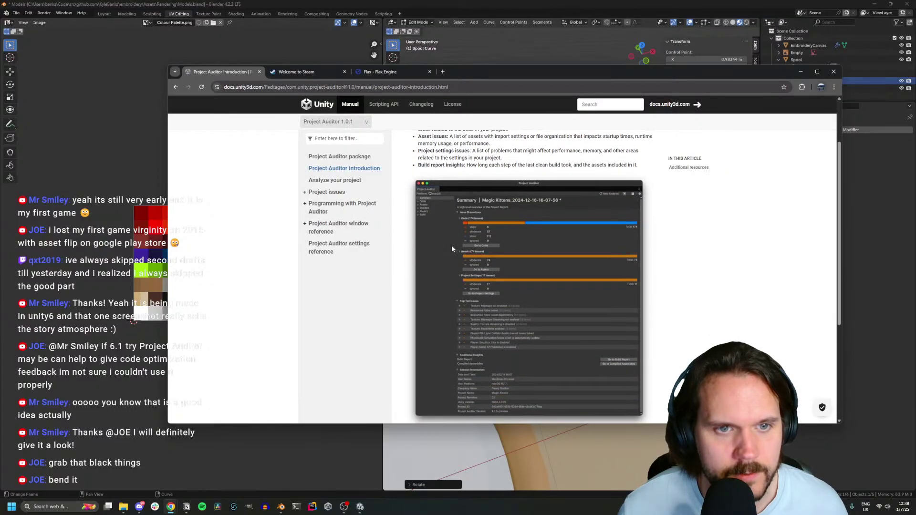
pyautogui.scroll(-1, 452, 246)
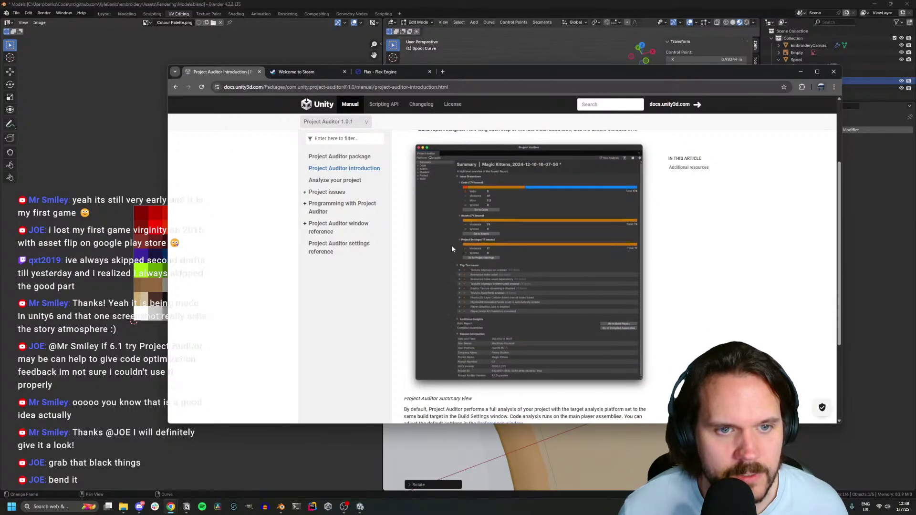
pyautogui.click(860, 341)
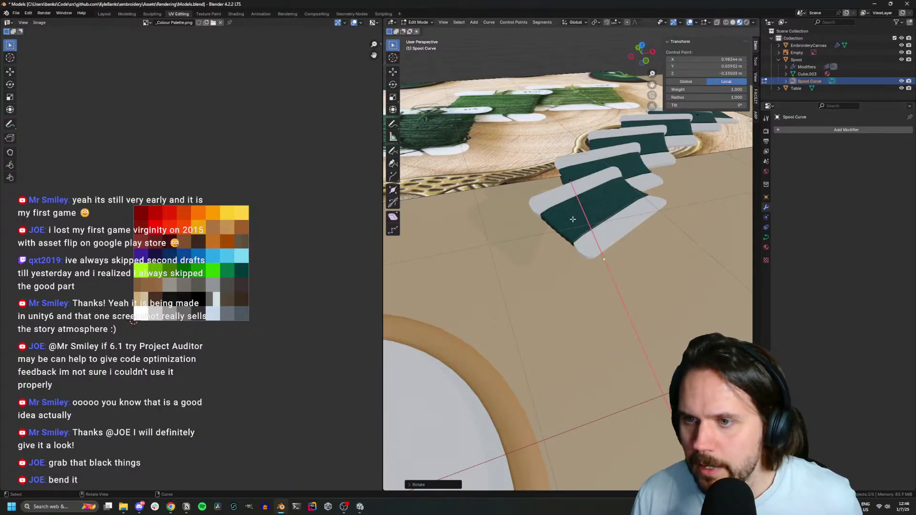
# Move the handle of the Spool Curve's front control point towards the reference image to bend the row of spools
pyautogui.click(568, 180)
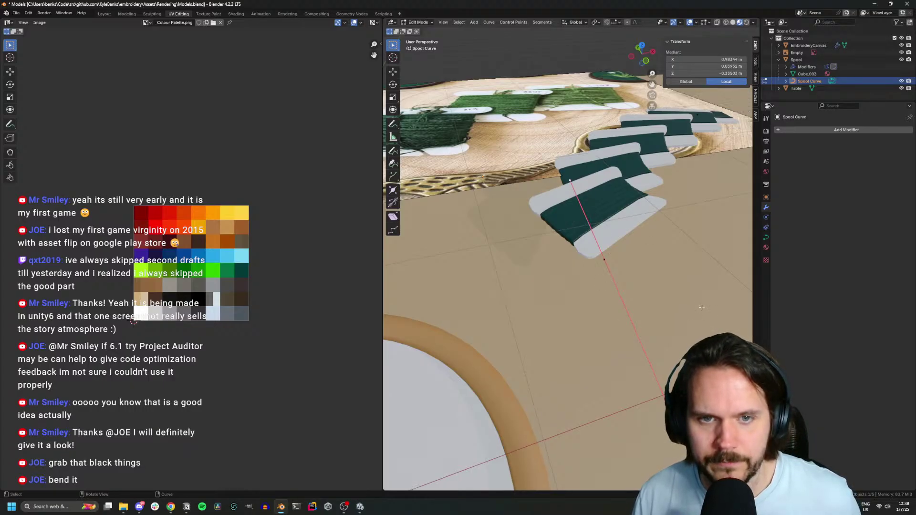
pyautogui.press('g')
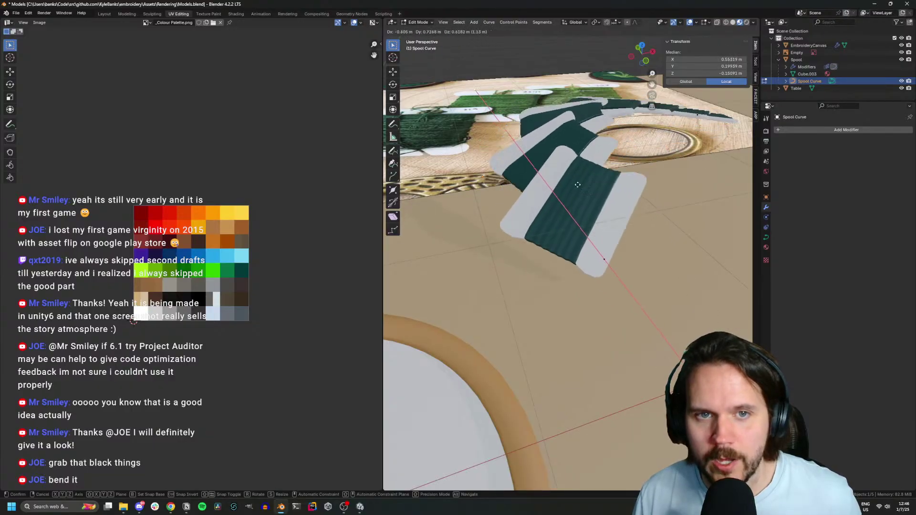
pyautogui.click(509, 154)
pyautogui.click(565, 132)
pyautogui.moveTo(565, 133); pyautogui.dragTo(456, 182, button='middle')
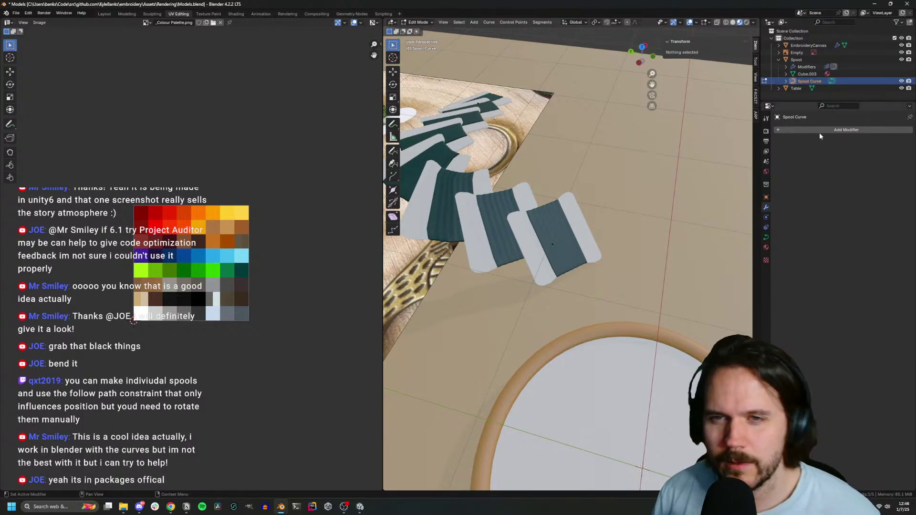
# Leave curve editing, select the Spool and look through the available modifiers, the Array's fit type and the Curve modifier's curve object
pyautogui.press('Tab')
pyautogui.click(565, 233)
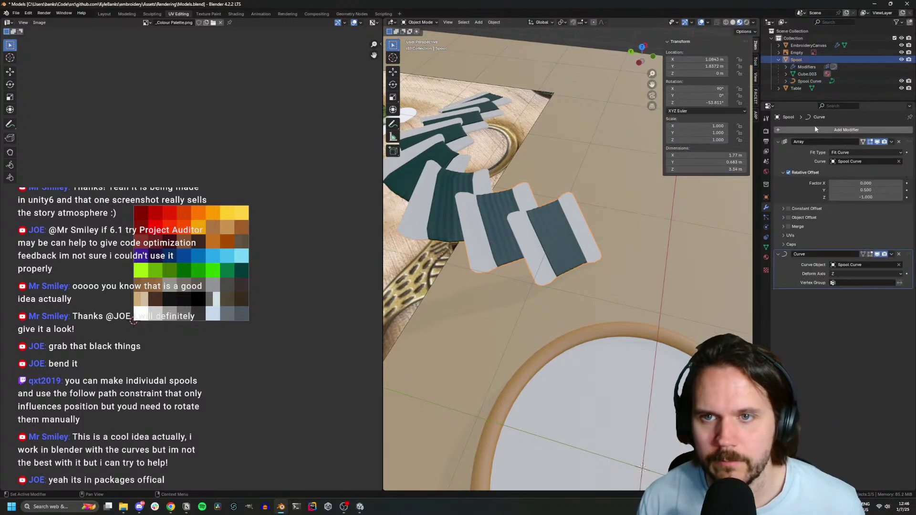
pyautogui.click(815, 128)
pyautogui.click(814, 128)
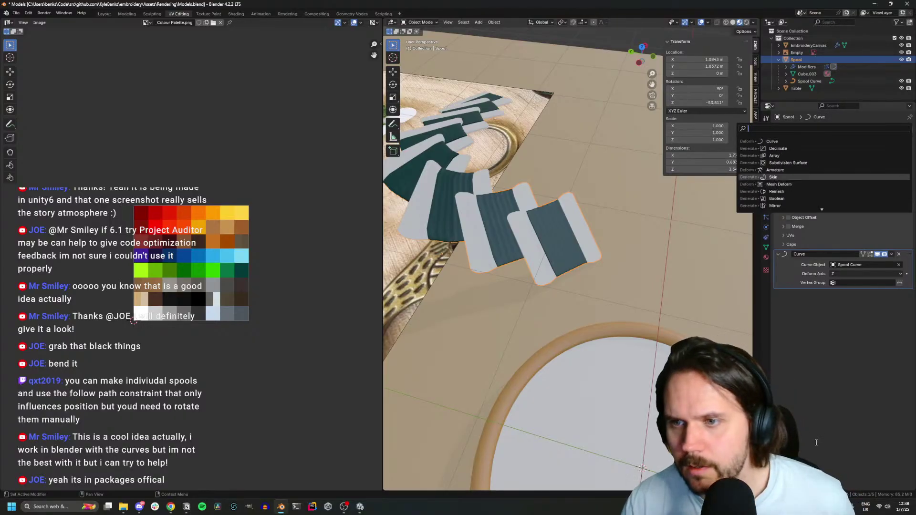
pyautogui.click(815, 392)
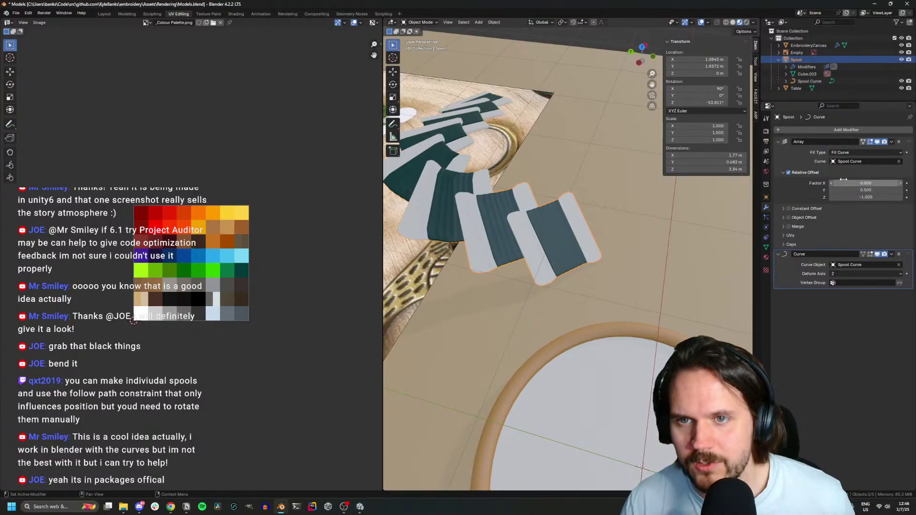
pyautogui.click(839, 153)
pyautogui.click(840, 154)
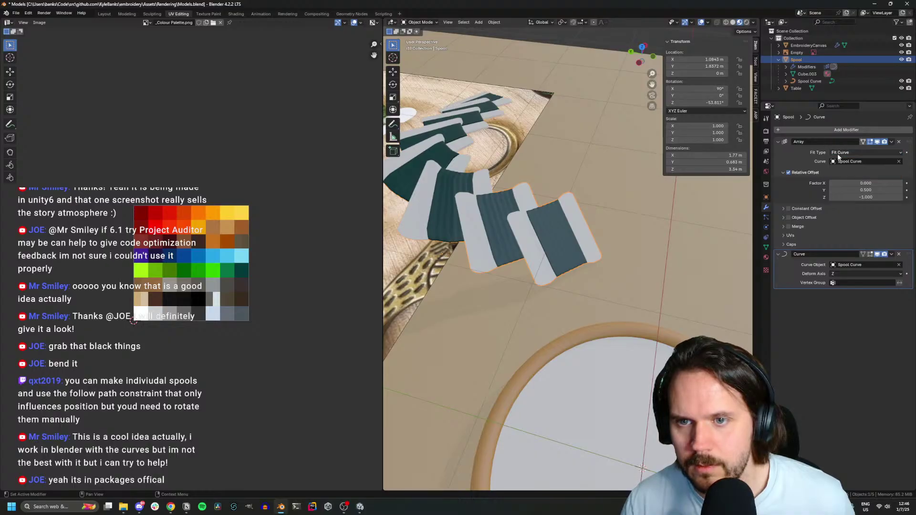
pyautogui.click(866, 265)
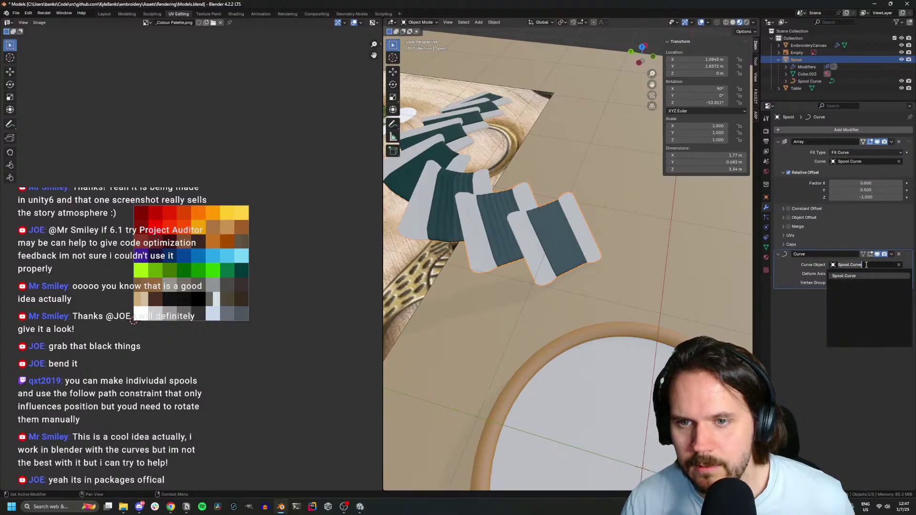
pyautogui.click(803, 351)
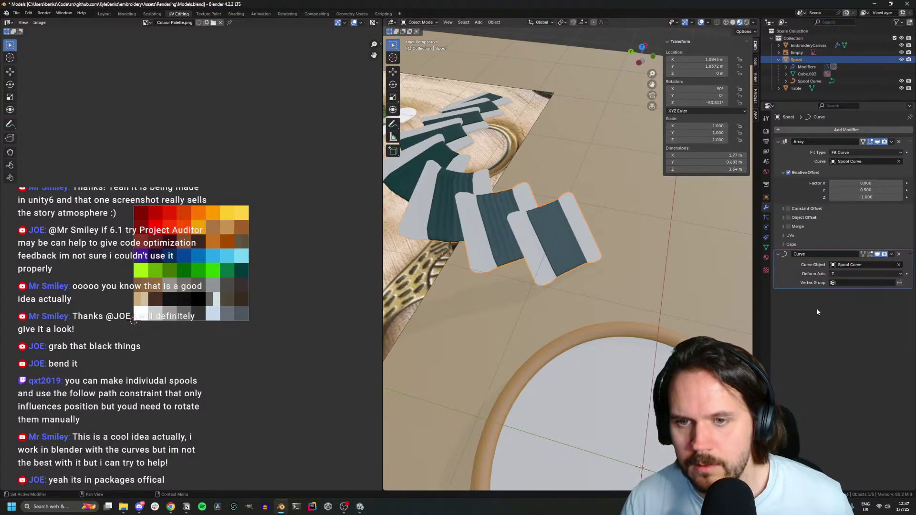
# Search the Spool's available modifiers for a follow path option using "follo" and "path"
pyautogui.click(847, 129)
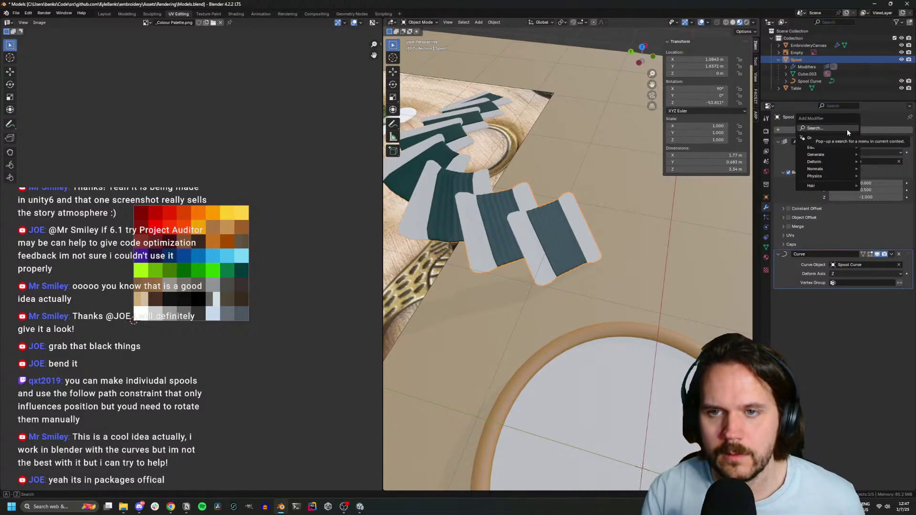
pyautogui.click(848, 129)
pyautogui.write('fo')
pyautogui.press('BackSpace')
pyautogui.press('BackSpace')
pyautogui.press('BackSpace')
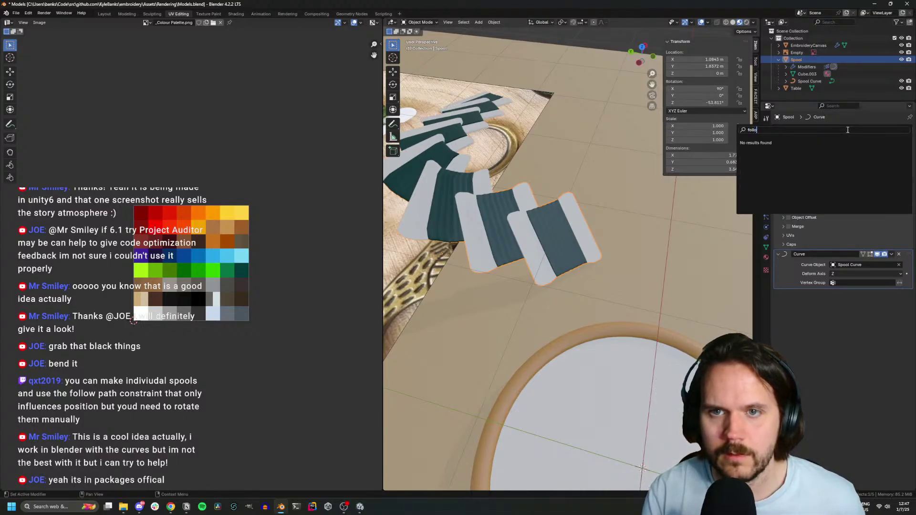
pyautogui.write('path')
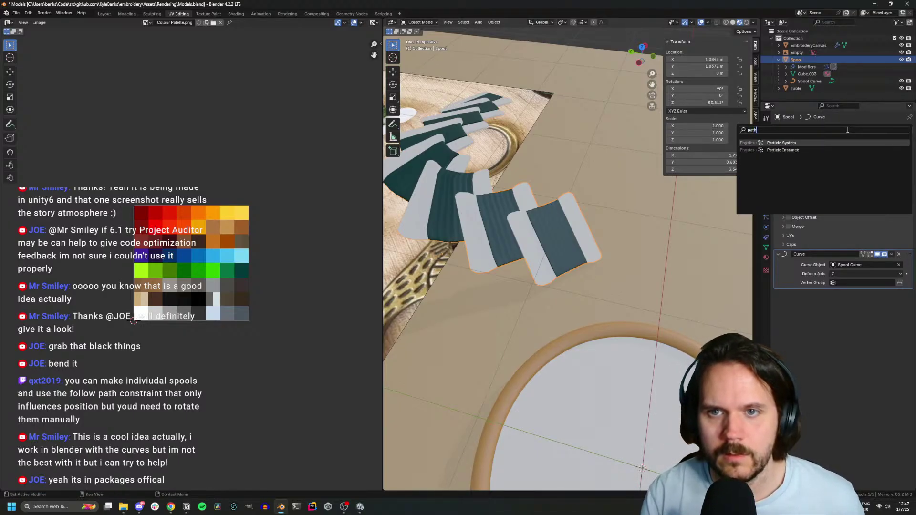
pyautogui.press('Escape')
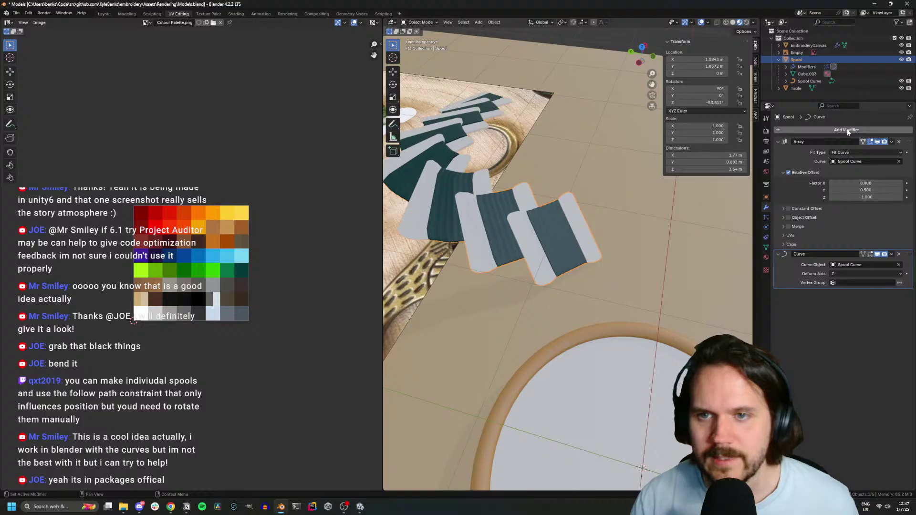
# Add a Follow Path object constraint to the Spool
pyautogui.click(766, 237)
pyautogui.click(807, 130)
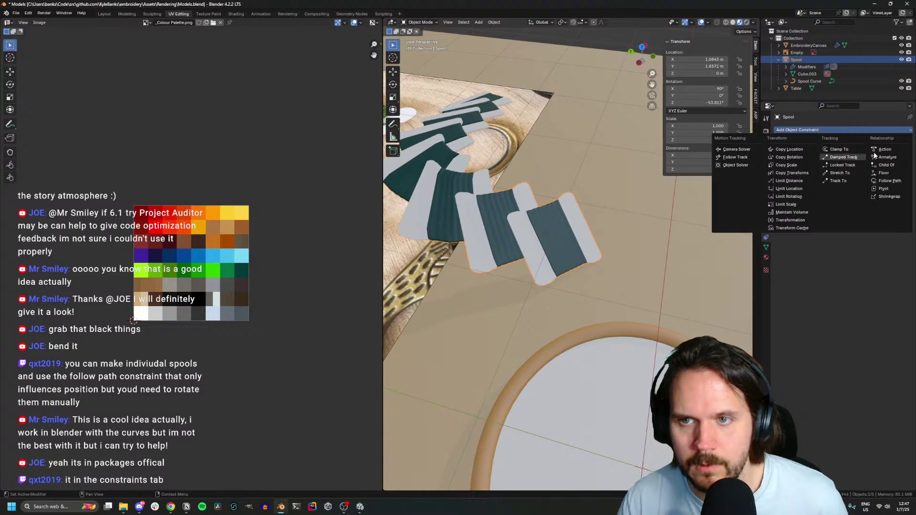
pyautogui.click(889, 181)
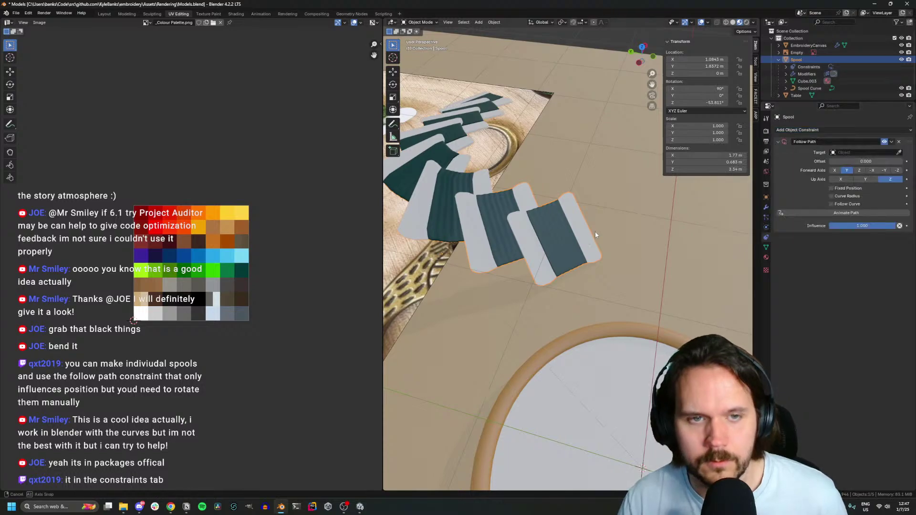
# Turn off the viewport display of the Spool's Curve modifier
pyautogui.moveTo(595, 235); pyautogui.dragTo(659, 224, button='middle')
pyautogui.click(766, 208)
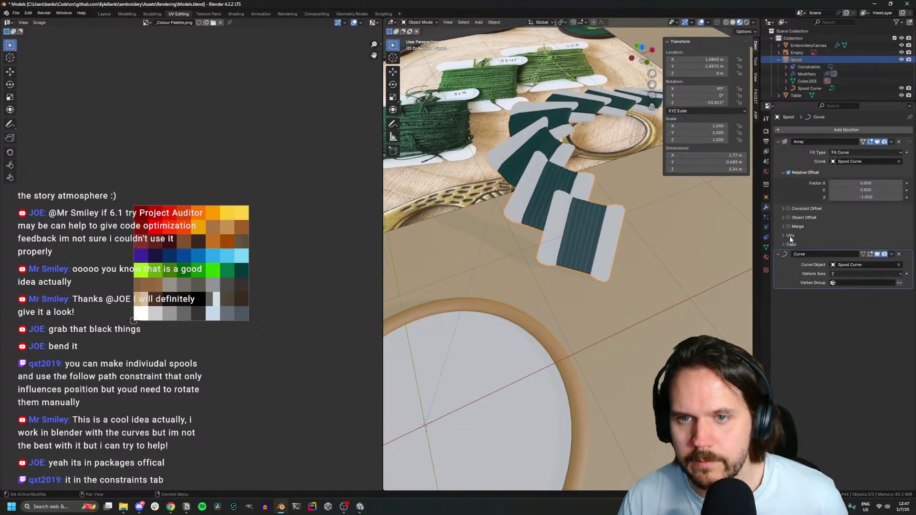
pyautogui.click(878, 254)
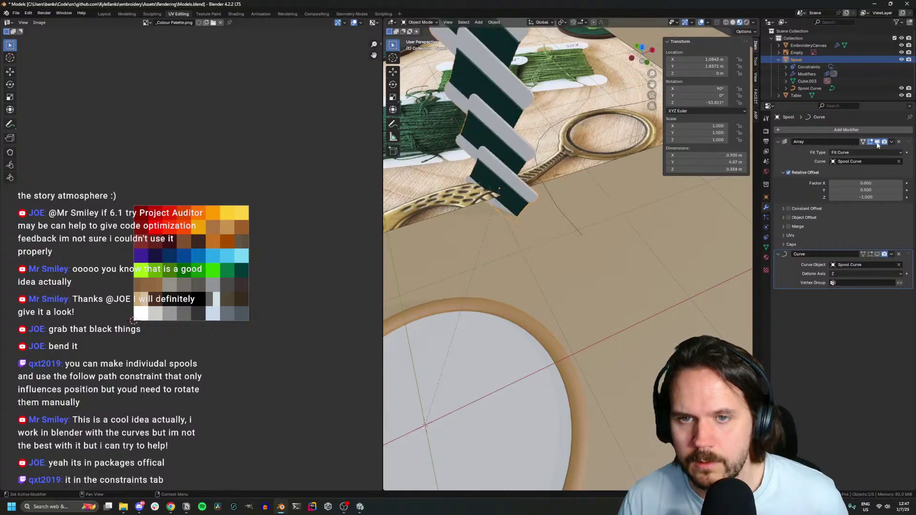
# Set Spool Curve as the target of the Spool object's Follow Path constraint
pyautogui.click(765, 218)
pyautogui.click(766, 226)
pyautogui.click(766, 237)
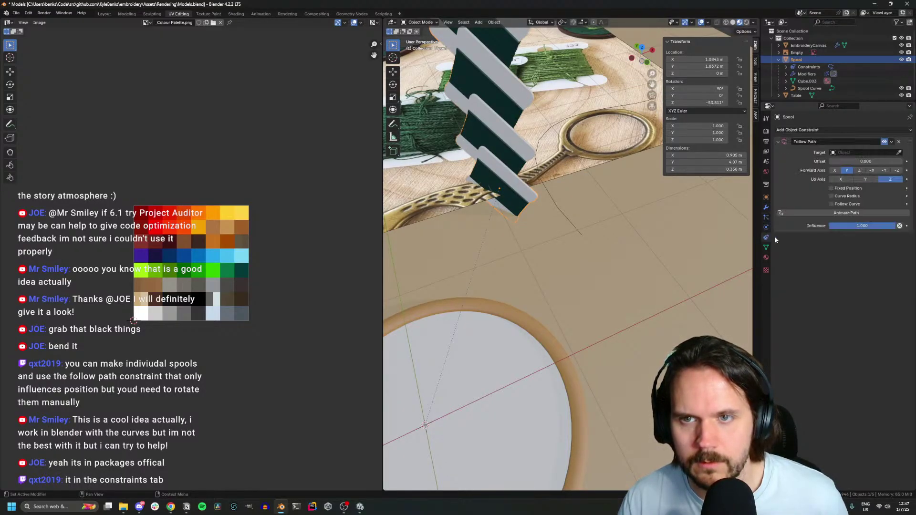
pyautogui.click(881, 150)
pyautogui.click(855, 162)
# Clear the parent of the Spool Curve object so it is no longer a child of Spool
pyautogui.scroll(-5, 551, 207)
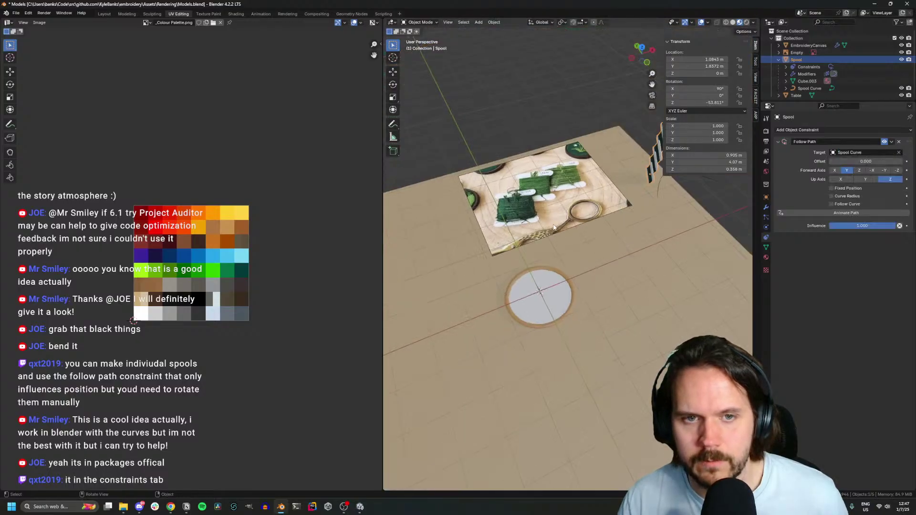
pyautogui.moveTo(554, 227); pyautogui.dragTo(616, 223, button='middle')
pyautogui.press('Tab')
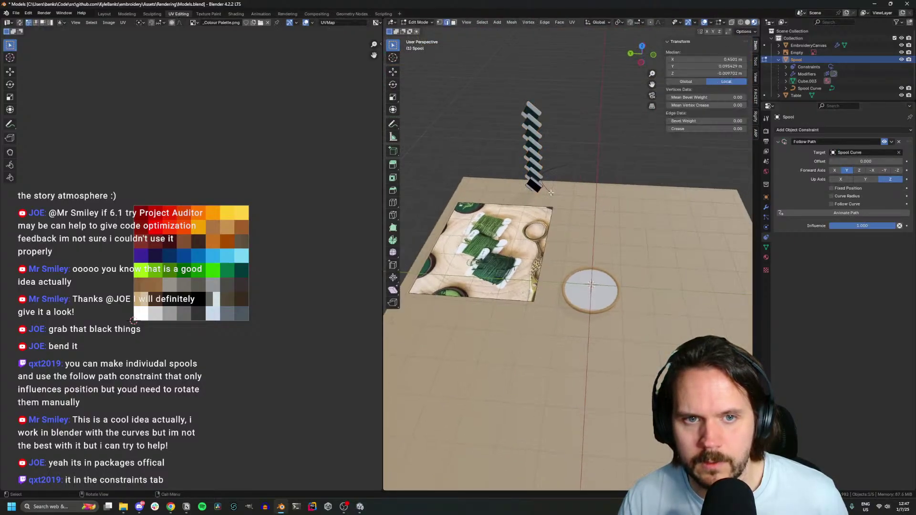
pyautogui.press('Tab')
pyautogui.click(550, 191)
pyautogui.press('Tab')
pyautogui.press('Tab')
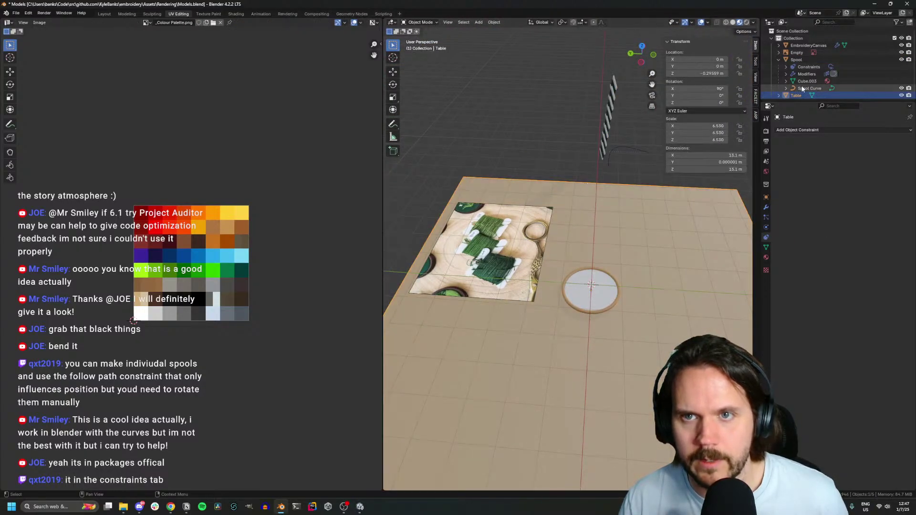
pyautogui.click(804, 88)
pyautogui.click(494, 22)
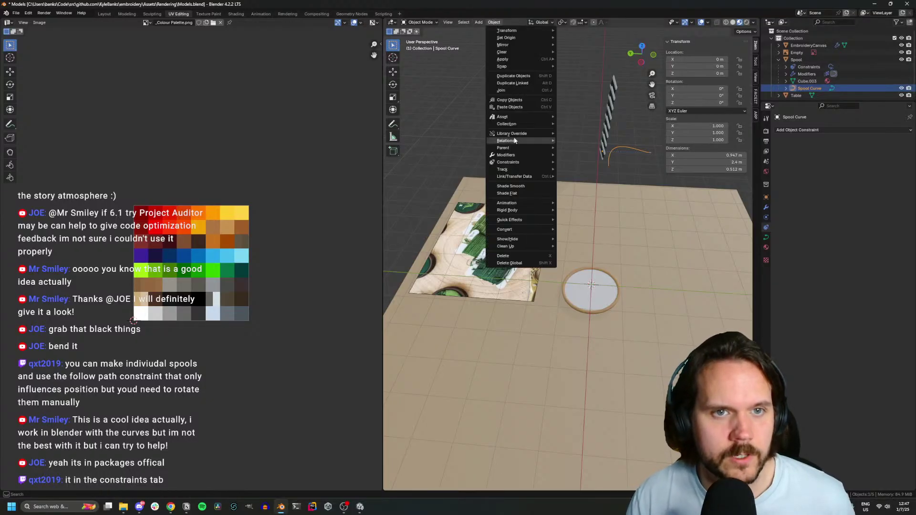
pyautogui.moveTo(514, 146)
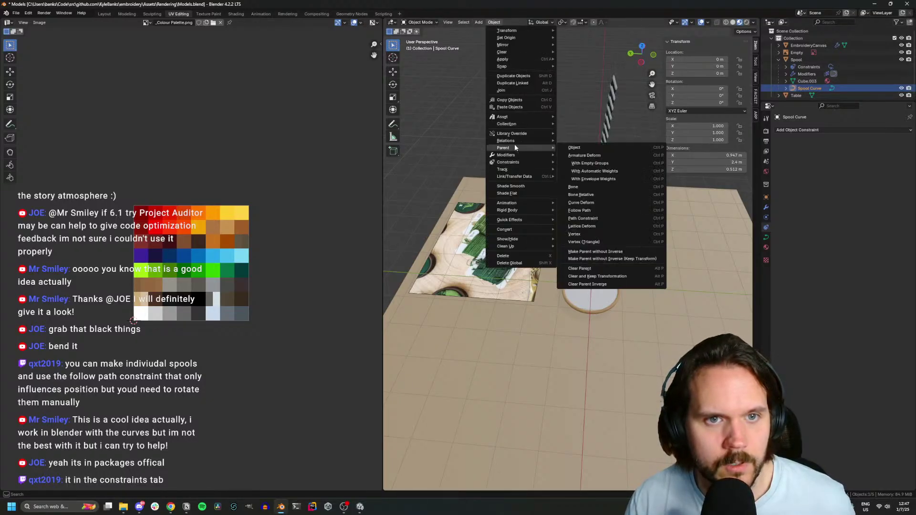
pyautogui.click(594, 269)
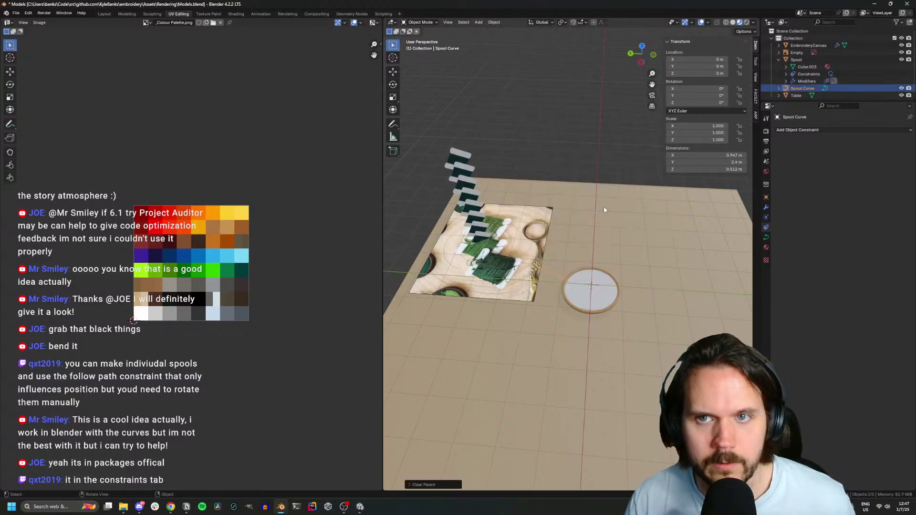
# Select the Spool object and apply its rotation
pyautogui.scroll(4, 569, 240)
pyautogui.click(836, 74)
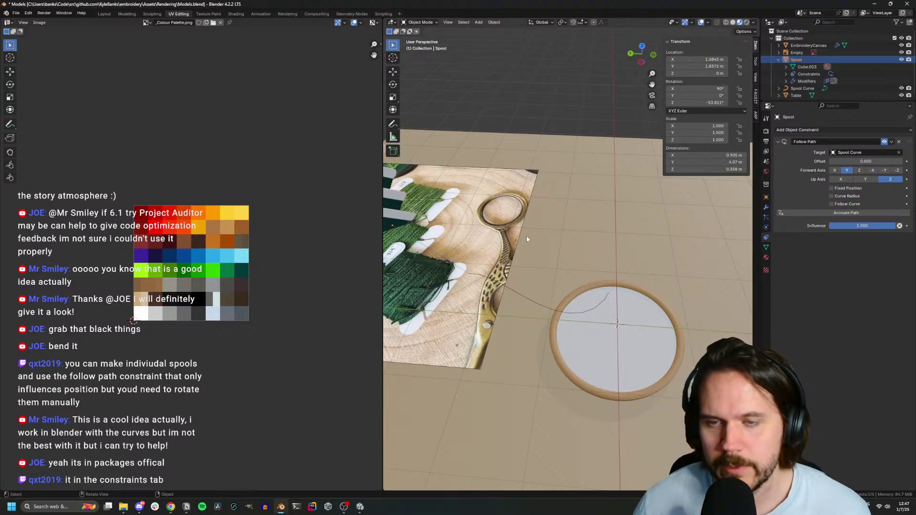
pyautogui.scroll(-3, 497, 232)
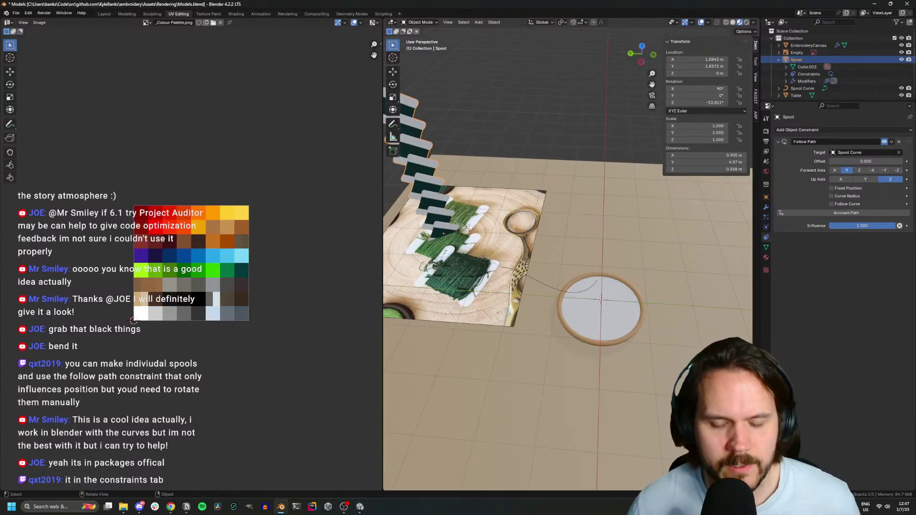
pyautogui.press('KP_7')
pyautogui.scroll(-2, 468, 223)
pyautogui.scroll(2, 470, 210)
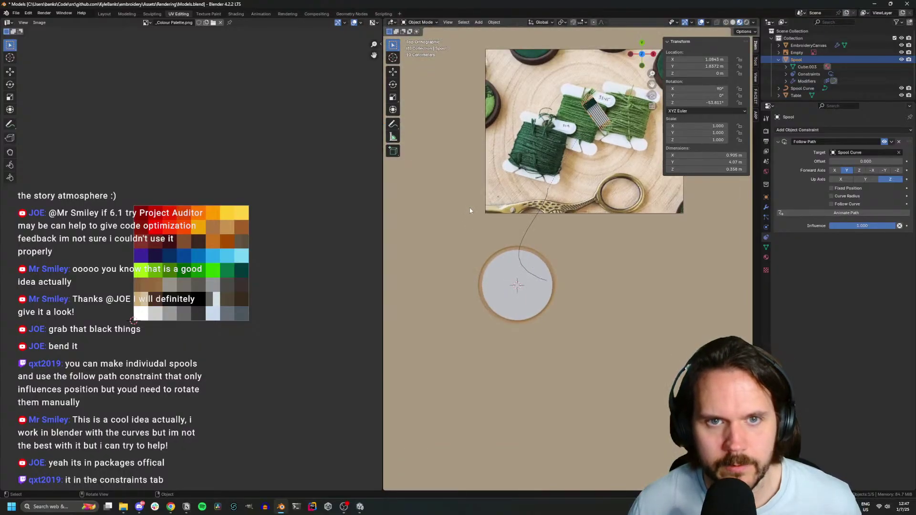
pyautogui.moveTo(470, 211); pyautogui.dragTo(524, 173, button='middle')
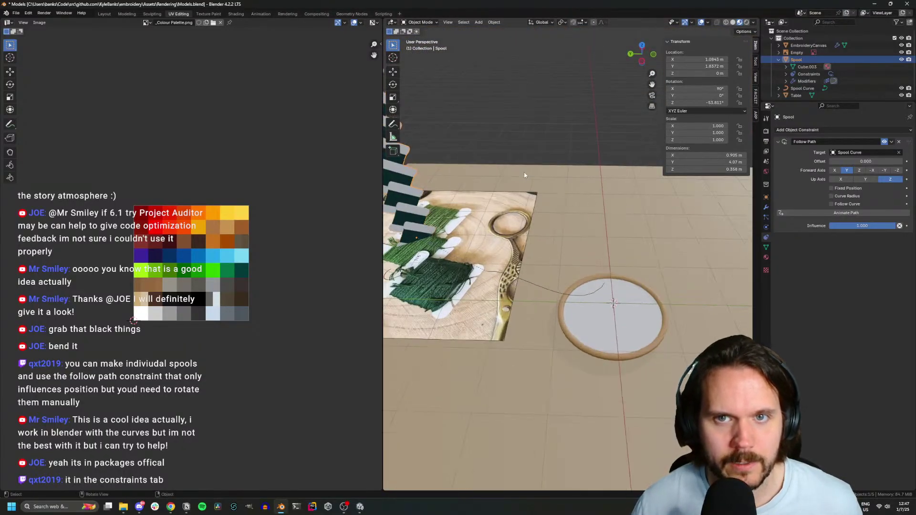
pyautogui.hotkey('ctrl', 'a')
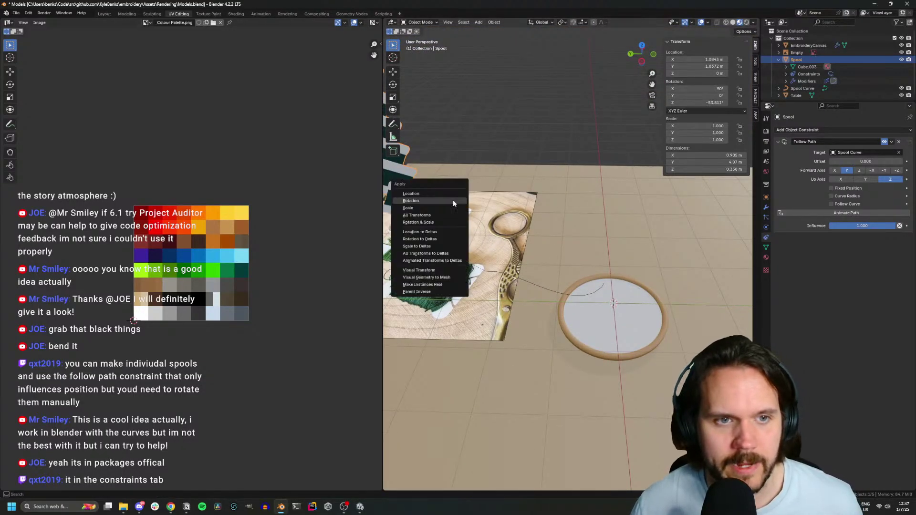
pyautogui.click(444, 204)
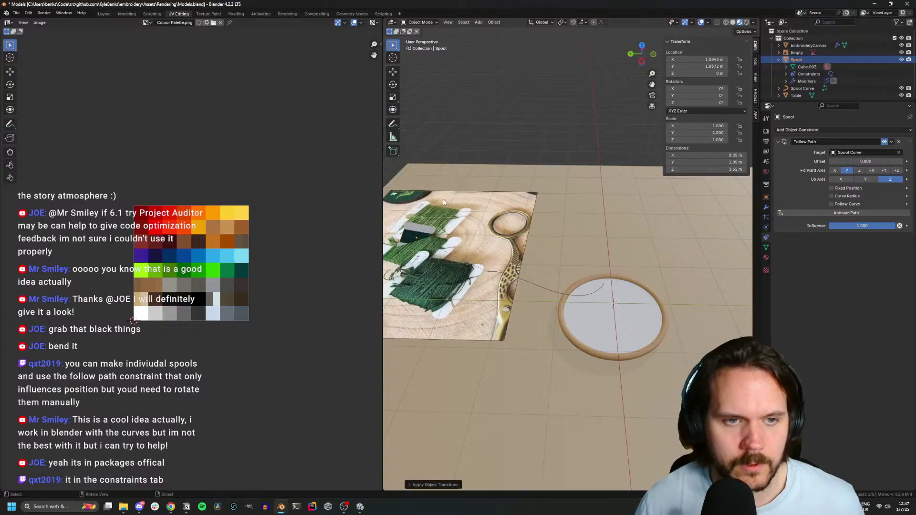
# Try moving the spool array freehand towards the embroidery hoop, and undo the move
pyautogui.moveTo(444, 202); pyautogui.dragTo(472, 199, button='middle')
pyautogui.press('g')
pyautogui.click(481, 329)
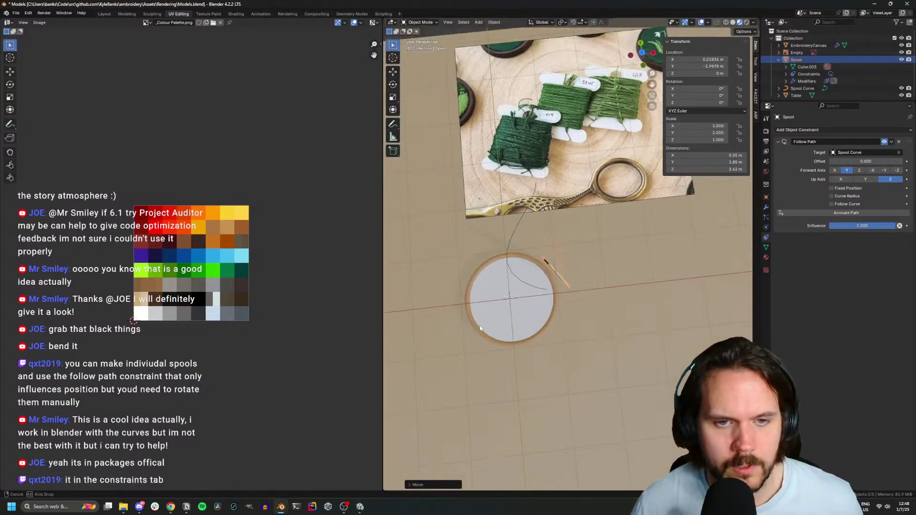
pyautogui.moveTo(480, 329); pyautogui.dragTo(555, 319, button='middle')
pyautogui.hotkey('ctrl', 'z')
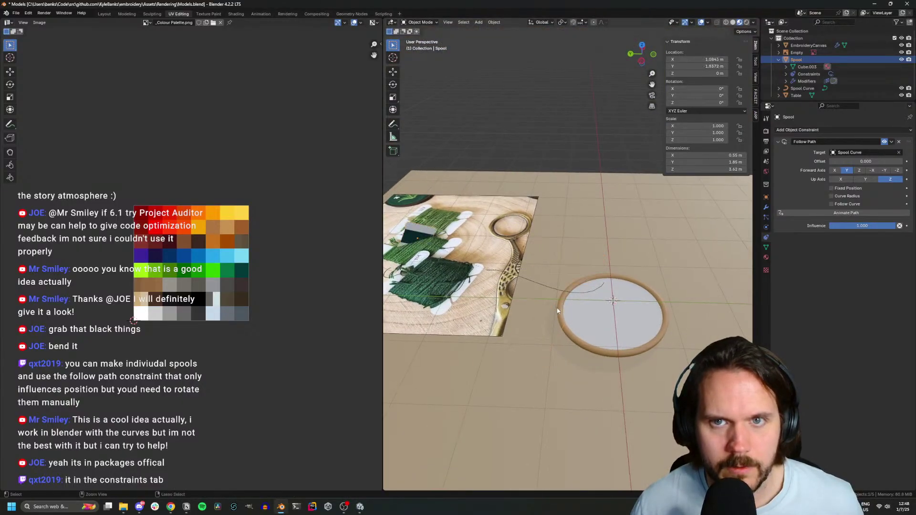
# Set the Spool's X and Y location to 0, compare it with Spool Curve's location, and reselect Spool
pyautogui.click(710, 60)
pyautogui.write('0')
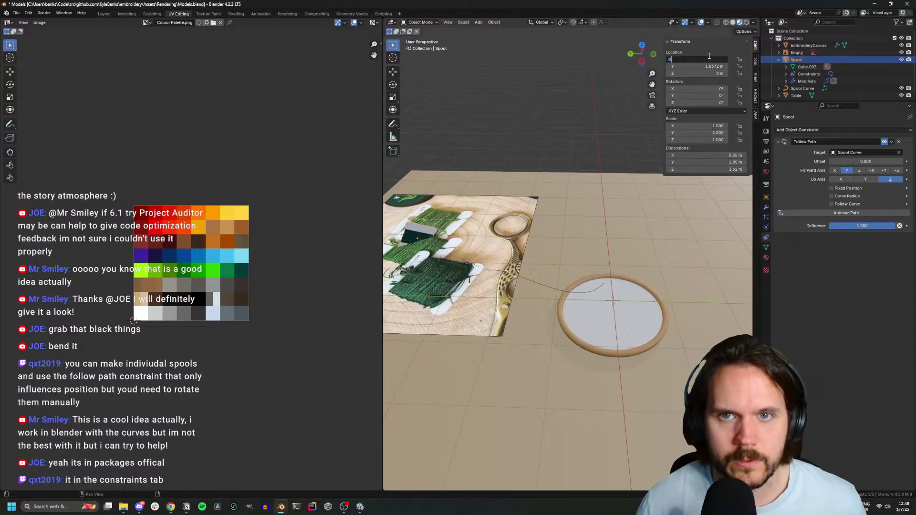
pyautogui.press('Tab')
pyautogui.write('0')
pyautogui.press('Tab')
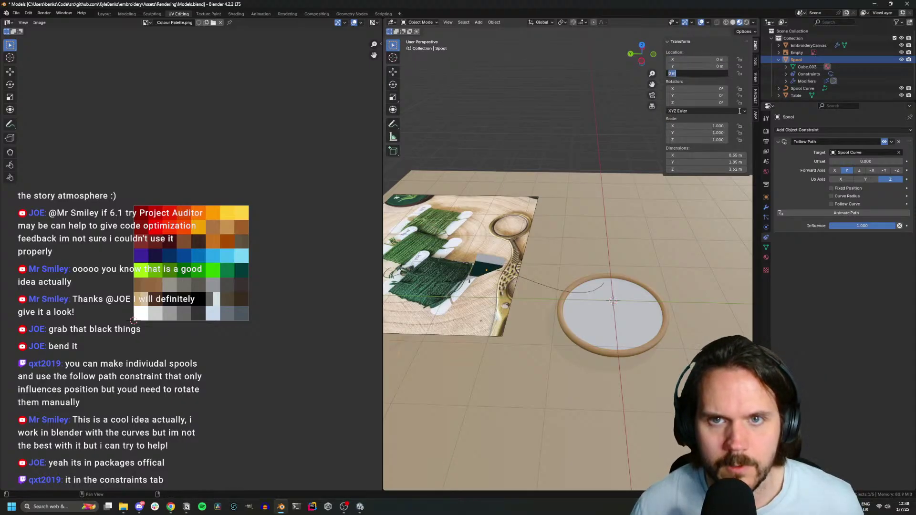
pyautogui.click(806, 88)
pyautogui.click(807, 88)
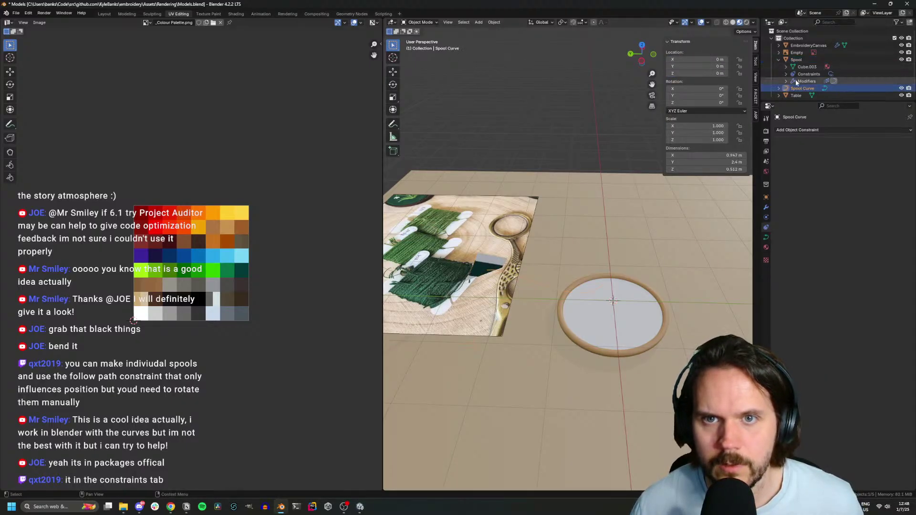
pyautogui.click(797, 59)
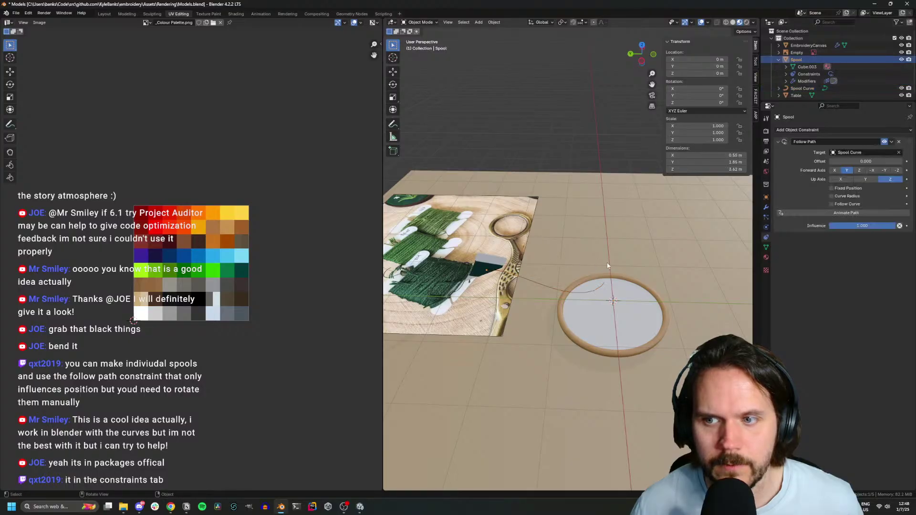
# Raise the Follow Path constraint's offset to 0.600 and disable the constraint in the viewport
pyautogui.moveTo(608, 265); pyautogui.dragTo(563, 268, button='middle')
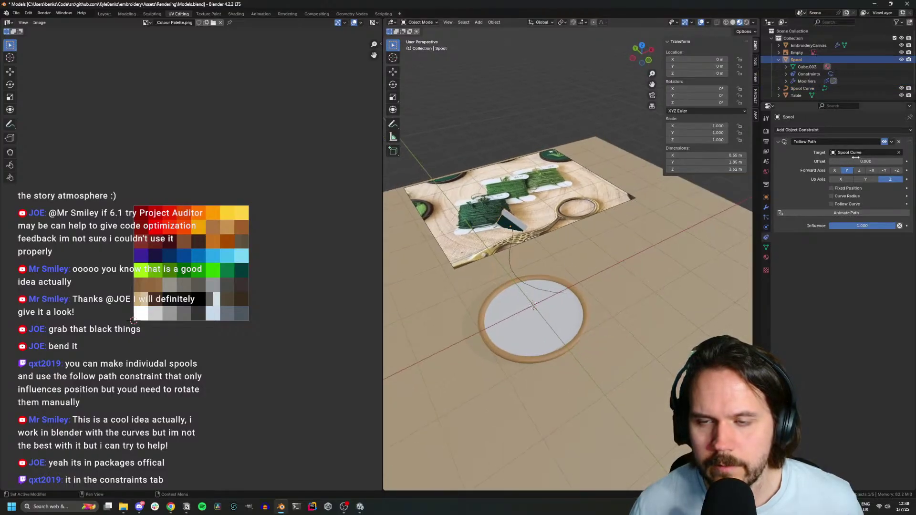
pyautogui.click(900, 163)
pyautogui.click(900, 163)
pyautogui.click(900, 162)
pyautogui.click(900, 162)
pyautogui.click(900, 162)
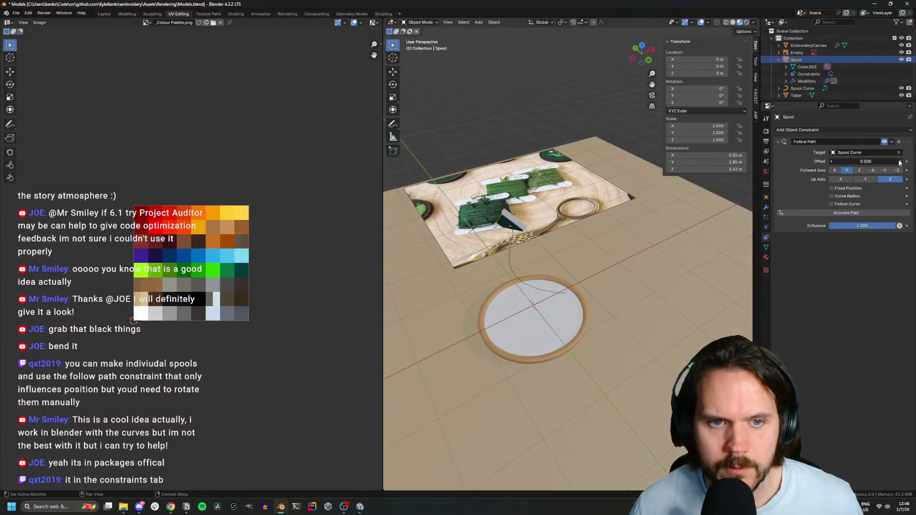
pyautogui.click(900, 162)
pyautogui.moveTo(691, 296); pyautogui.dragTo(824, 172, button='middle')
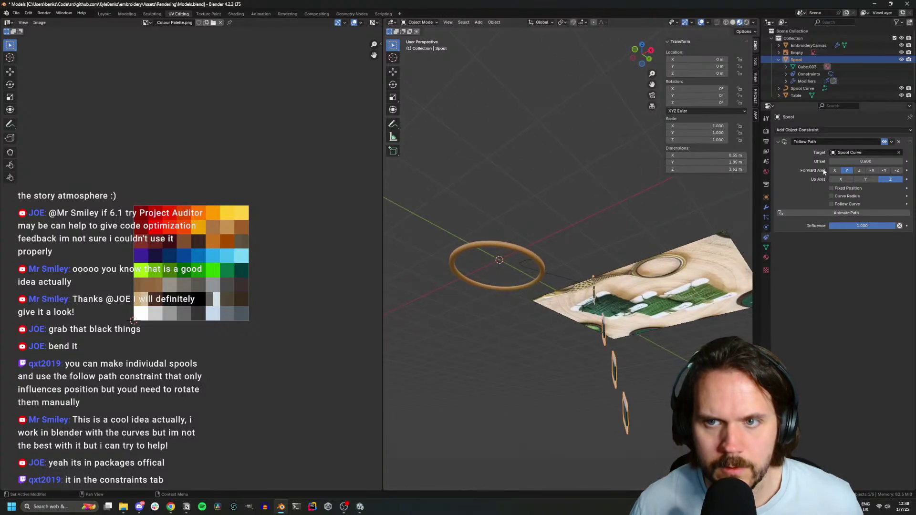
pyautogui.moveTo(649, 242); pyautogui.dragTo(634, 372, button='middle')
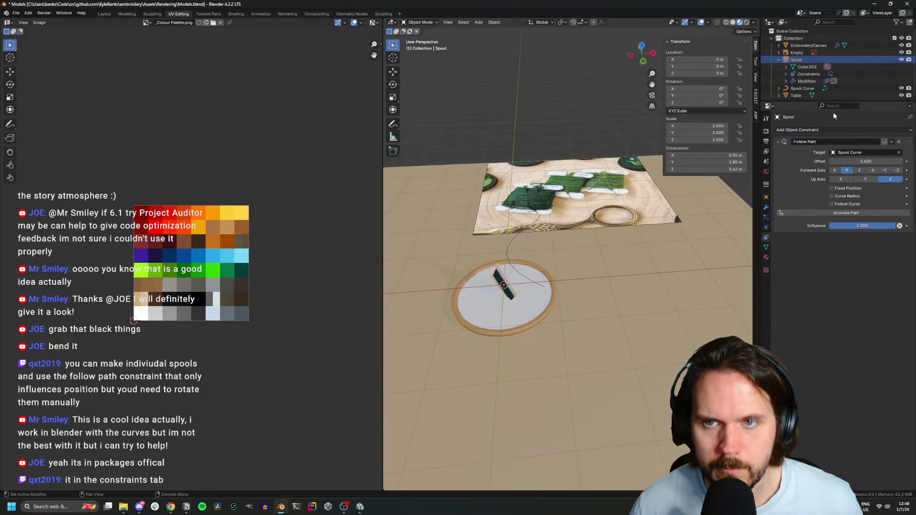
# Hide the Spool's Array modifier in the viewport and rotate the entire spool mesh freehand in Edit Mode to lay it flatter
pyautogui.click(766, 208)
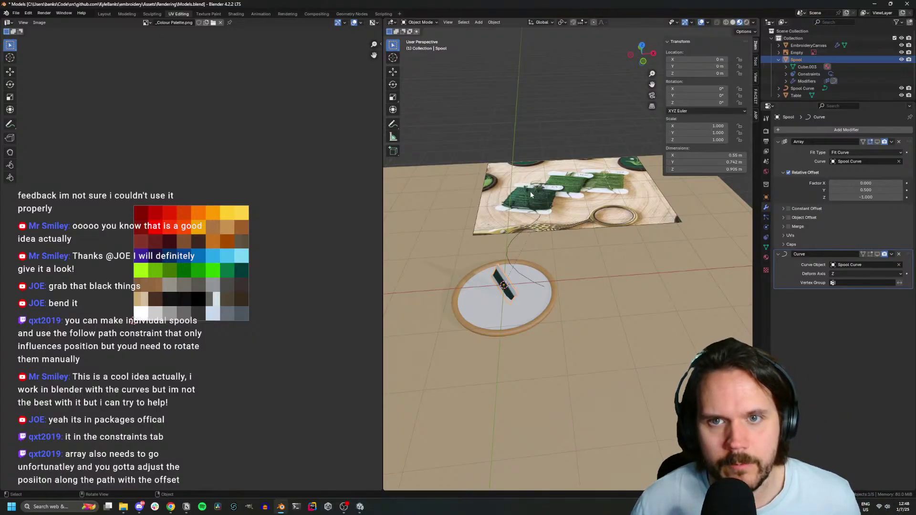
pyautogui.press('Tab')
pyautogui.press('a')
pyautogui.press('KP_1')
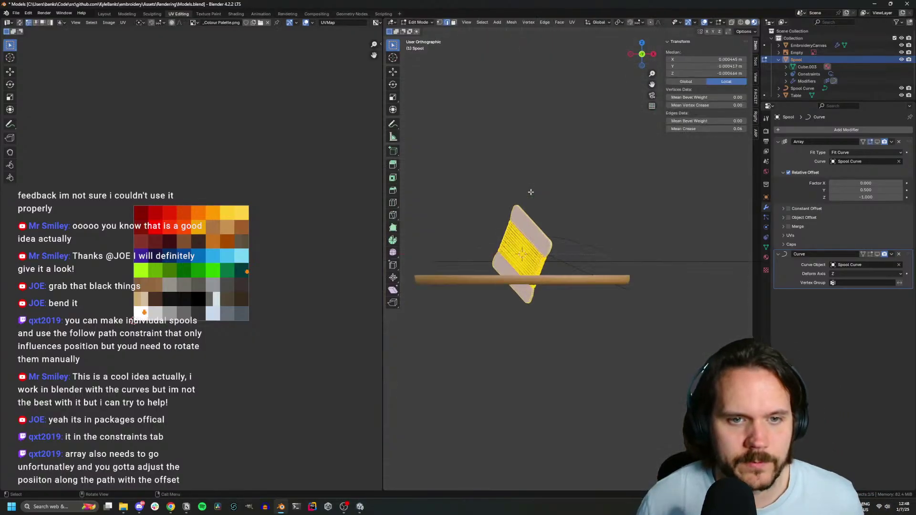
pyautogui.press('KP_Decimal')
pyautogui.moveTo(528, 189); pyautogui.dragTo(487, 205, button='middle')
pyautogui.press('r')
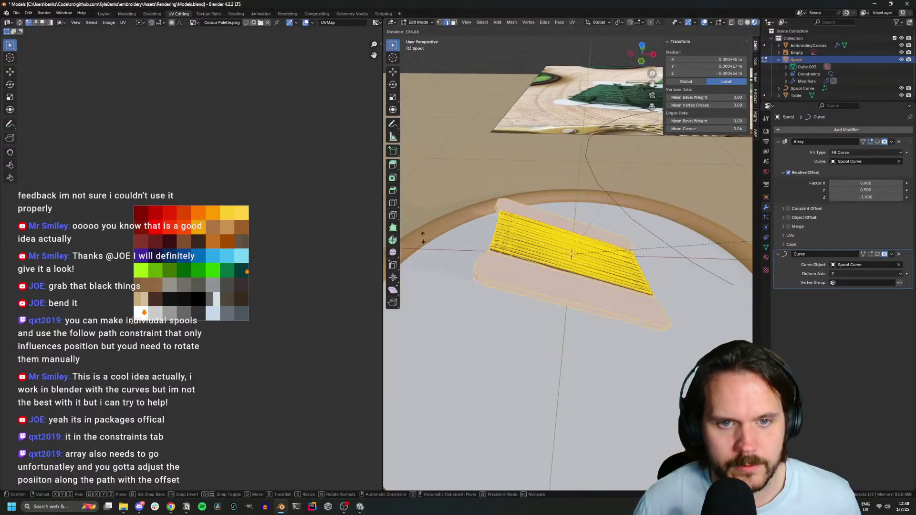
pyautogui.click(397, 204)
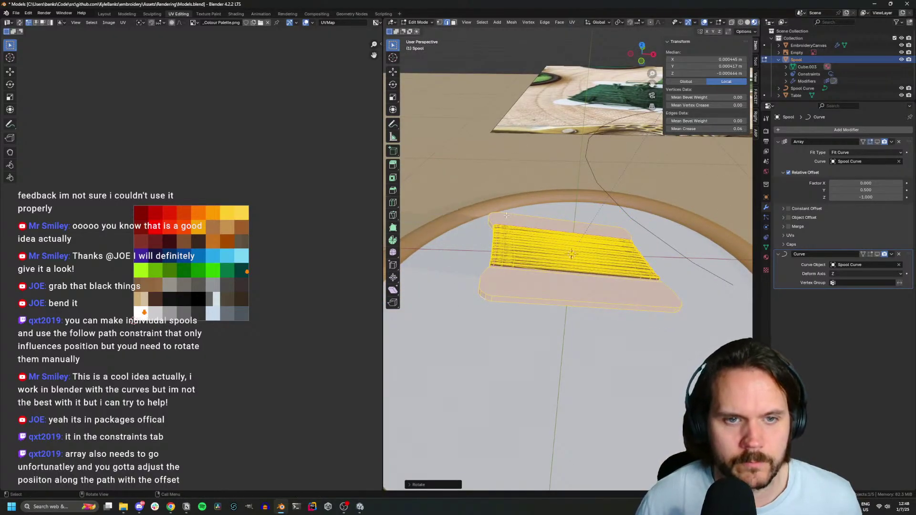
# Isolate the spool in local view and rotate its mesh by about -14° in the front view to level it
pyautogui.moveTo(401, 203); pyautogui.dragTo(506, 216, button='middle')
pyautogui.press('KP_5')
pyautogui.press('KP_Divide')
pyautogui.press('KP_5')
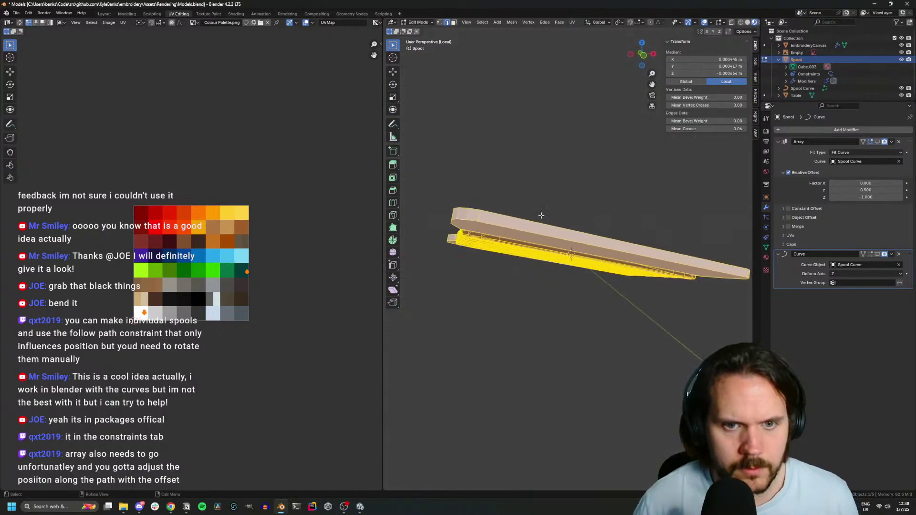
pyautogui.press('KP_1')
pyautogui.press('r')
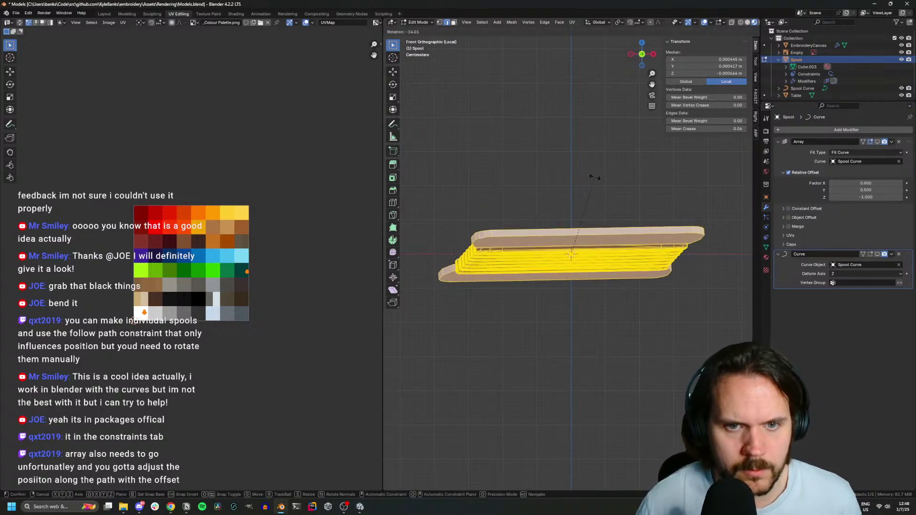
pyautogui.click(599, 178)
# Rotate the mesh flat in the right view and by about -10.4° around Z to square it, and return to Object Mode
pyautogui.press('KP_3')
pyautogui.press('r')
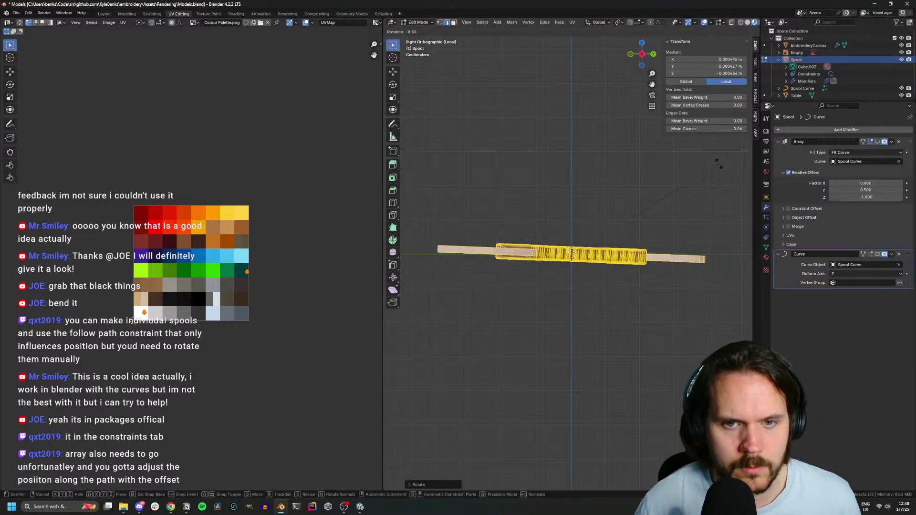
pyautogui.press('KP_7')
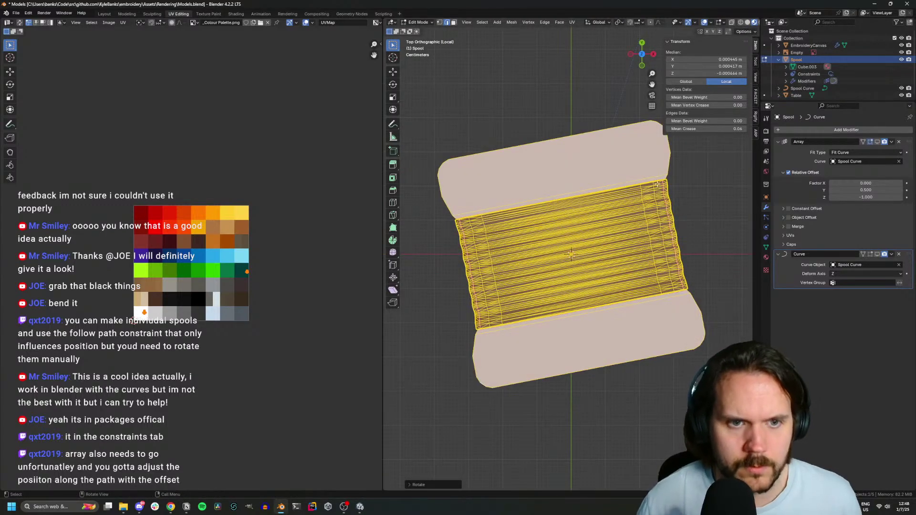
pyautogui.press('z')
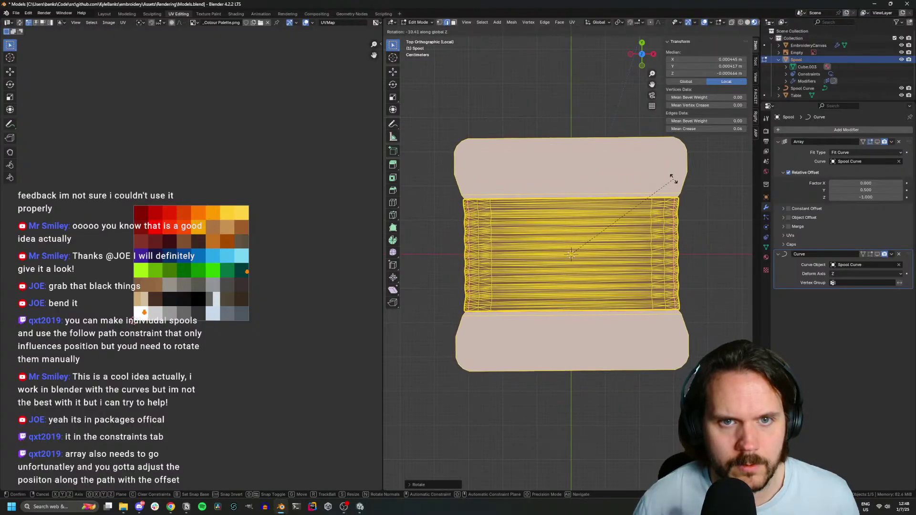
pyautogui.click(673, 178)
pyautogui.moveTo(673, 177); pyautogui.dragTo(642, 174, button='middle')
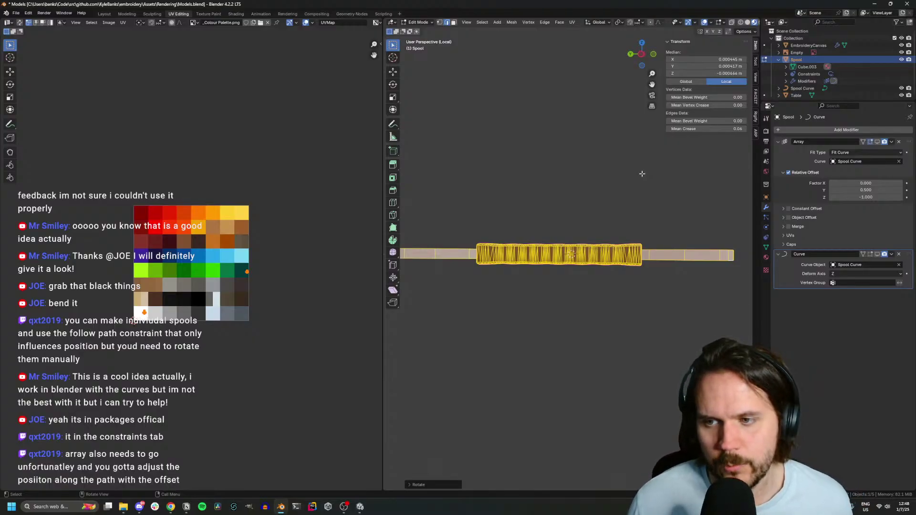
pyautogui.press('Tab')
# Duplicate the isolated spool and place the copy about 0.9 m away along the Y axis
pyautogui.moveTo(641, 175); pyautogui.dragTo(560, 249, button='middle')
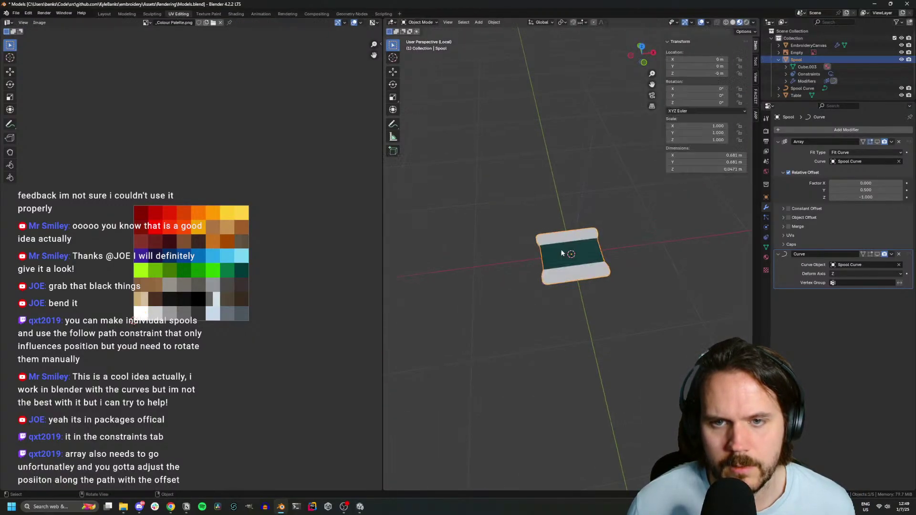
pyautogui.hotkey('shift', 'd')
pyautogui.rightClick(563, 252)
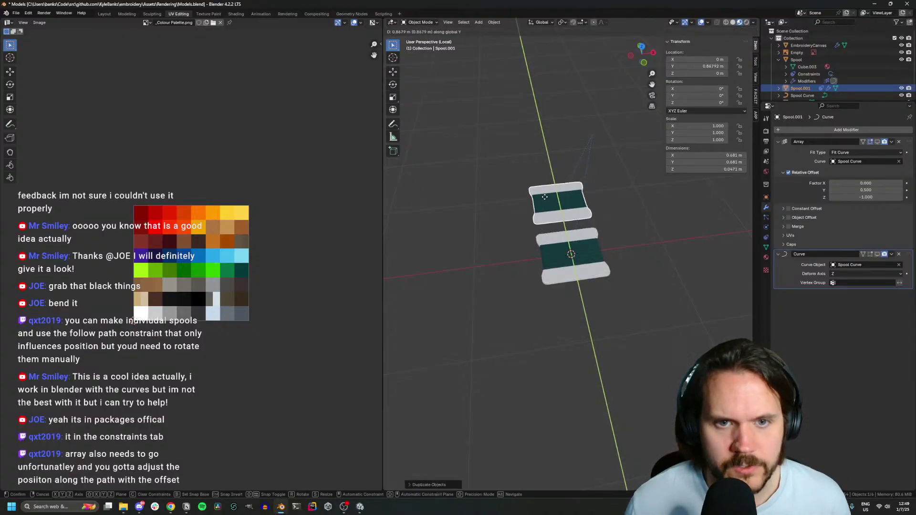
# Link the copy's materials and object data to the original spool
pyautogui.keyDown('shift'); pyautogui.click(568, 266); pyautogui.keyUp('shift')
pyautogui.hotkey('ctrl', 'l')
pyautogui.press('Down')
pyautogui.press('Down')
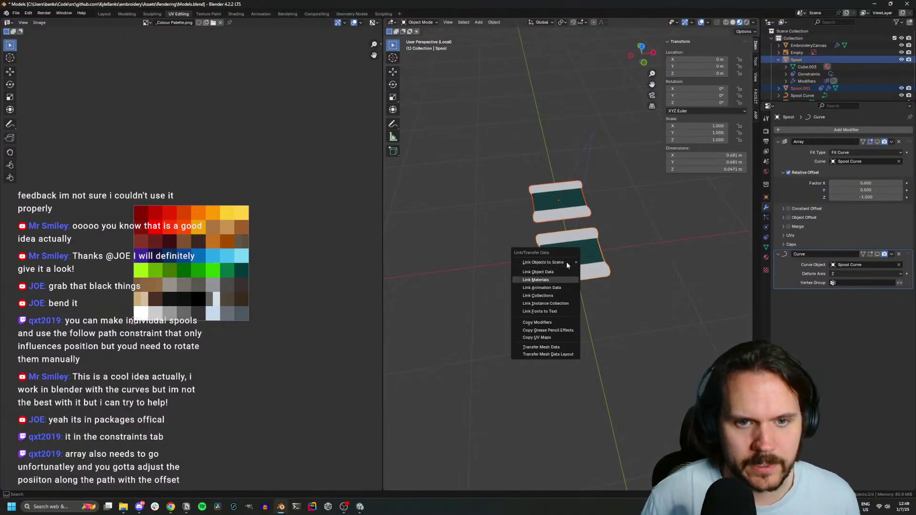
pyautogui.press('Return')
pyautogui.hotkey('ctrl', 'l')
pyautogui.press('Up')
pyautogui.press('Return')
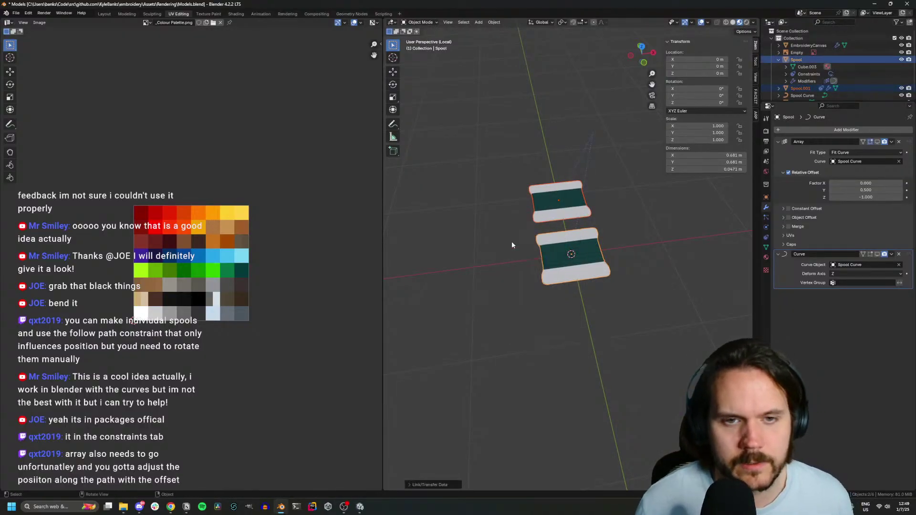
# Make three more spool copies along the Y axis, at about 1.83 m, 2.77 m and 3.82 m
pyautogui.click(548, 190)
pyautogui.hotkey('shift', 'd')
pyautogui.rightClick(550, 187)
pyautogui.hotkey('shift', 'd')
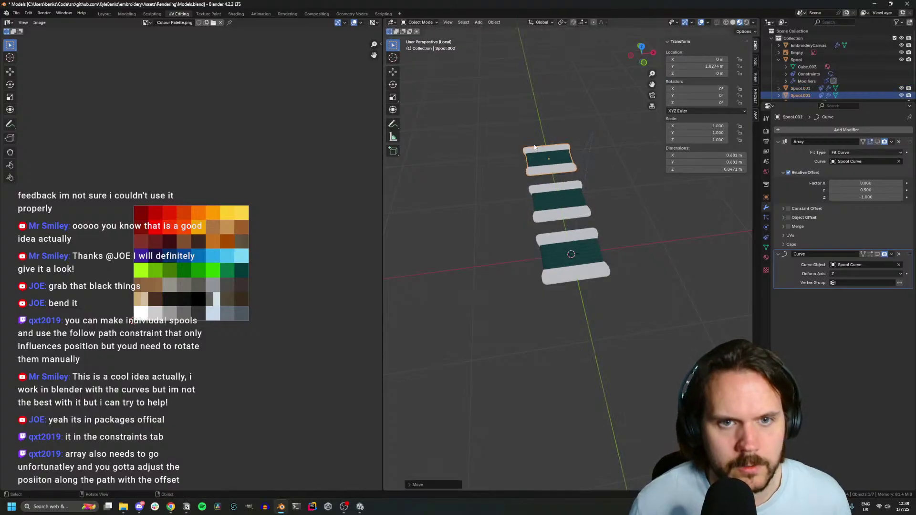
pyautogui.click(544, 159)
pyautogui.hotkey('shift', 'd')
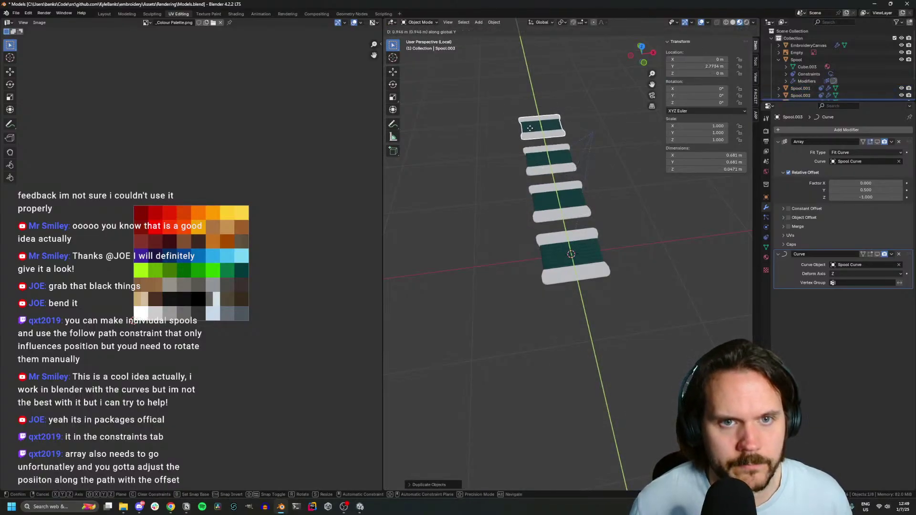
pyautogui.click(531, 131)
pyautogui.press('g')
pyautogui.press('y')
pyautogui.click(526, 104)
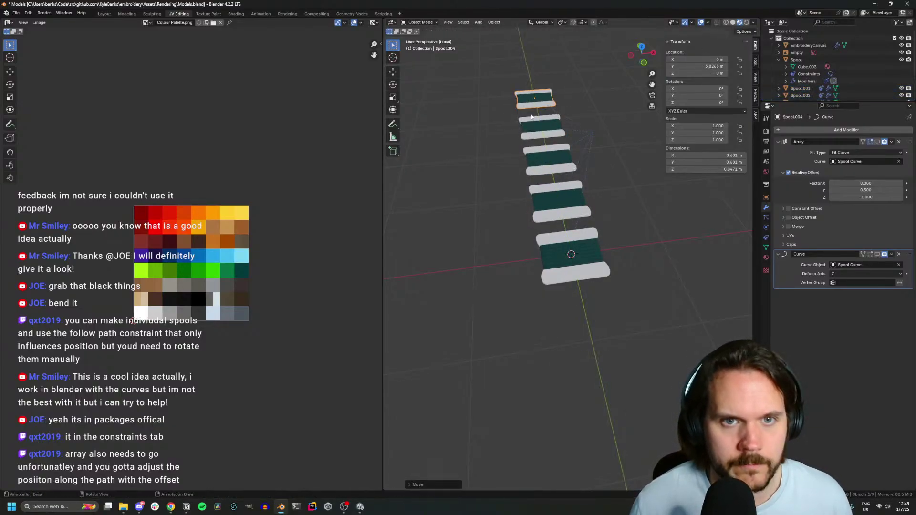
# Link the materials and object data of all four copies to the original spool
pyautogui.keyDown('shift'); pyautogui.click(539, 129); pyautogui.keyUp('shift')
pyautogui.keyDown('shift'); pyautogui.click(549, 155); pyautogui.keyUp('shift')
pyautogui.keyDown('shift'); pyautogui.click(555, 195); pyautogui.keyUp('shift')
pyautogui.keyDown('shift'); pyautogui.click(566, 261); pyautogui.keyUp('shift')
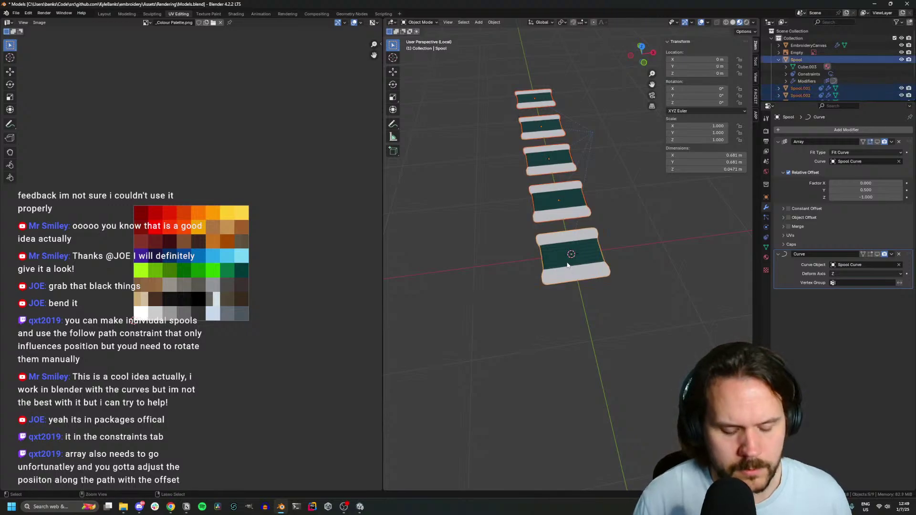
pyautogui.hotkey('ctrl', 'l')
pyautogui.click(567, 266)
pyautogui.hotkey('ctrl', 'l')
pyautogui.click(565, 261)
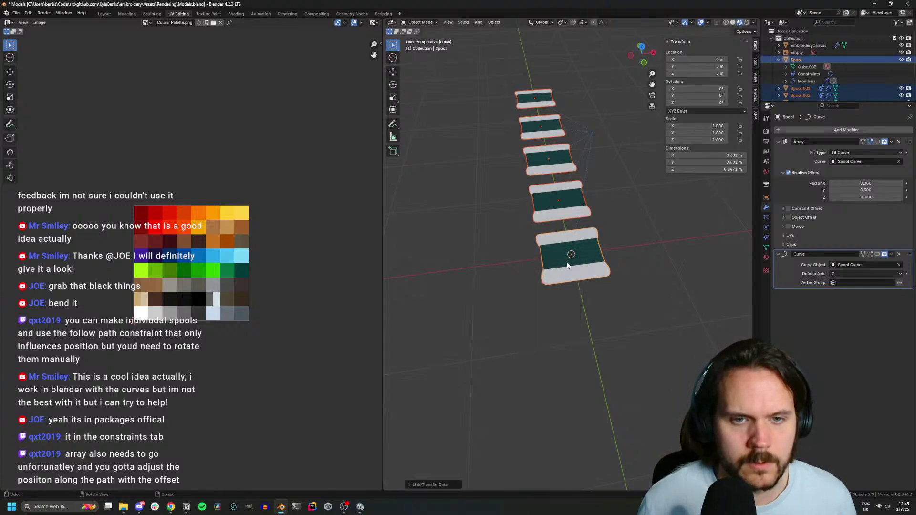
# Delete the Array and Curve modifiers from the original spool
pyautogui.click(637, 252)
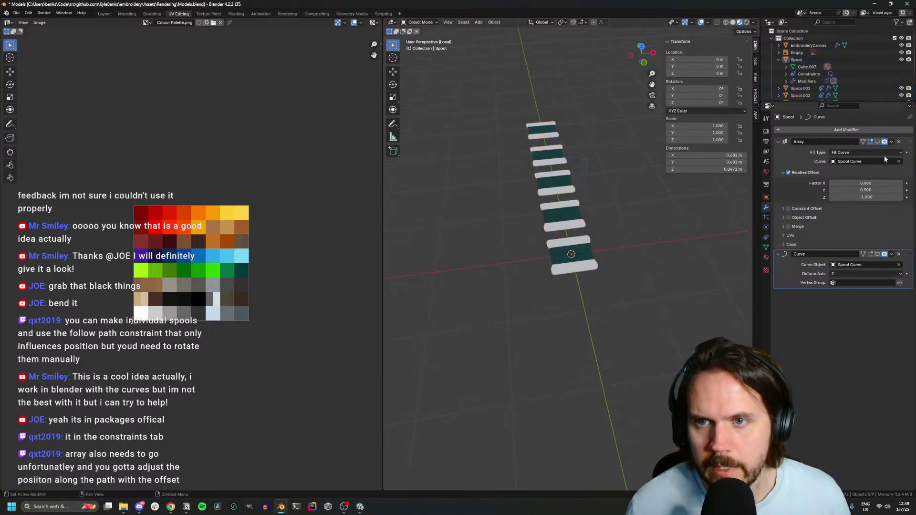
pyautogui.click(900, 142)
pyautogui.click(900, 142)
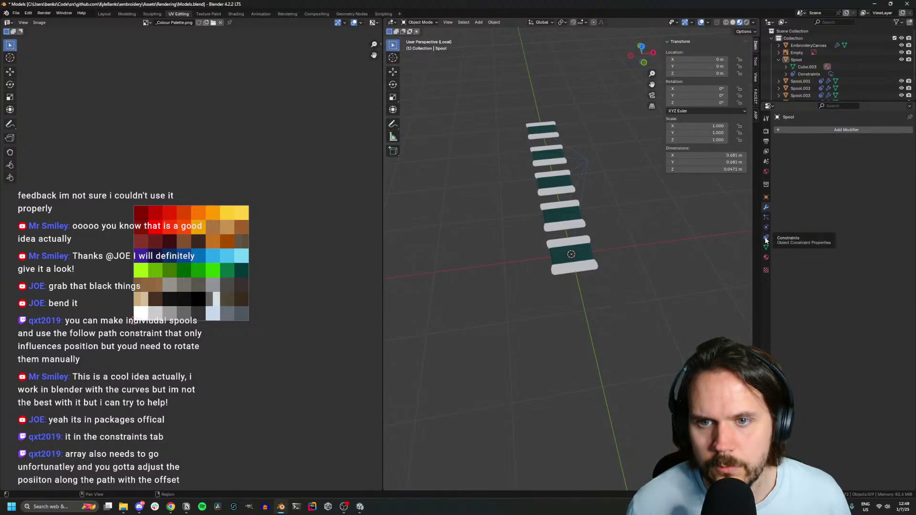
# Leave local view and set the original spool's Follow Path offset to 0
pyautogui.click(766, 238)
pyautogui.moveTo(599, 239); pyautogui.dragTo(629, 231, button='middle')
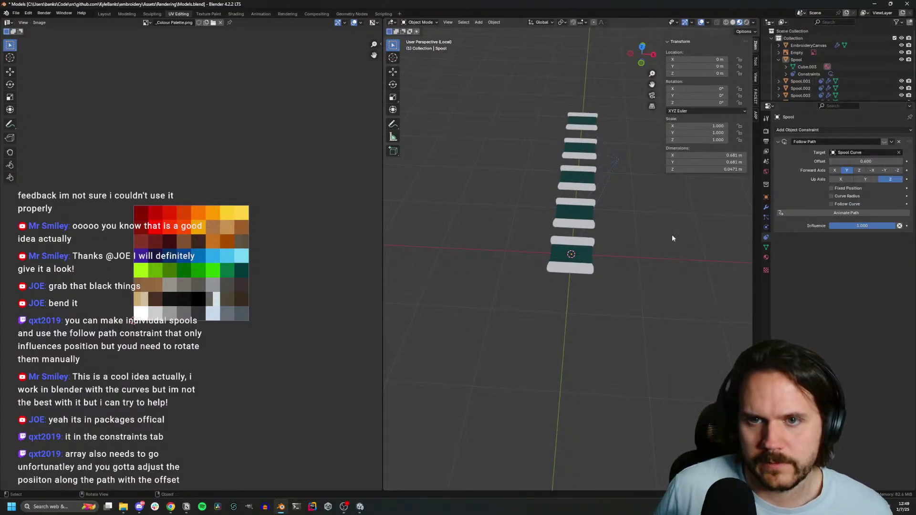
pyautogui.click(583, 250)
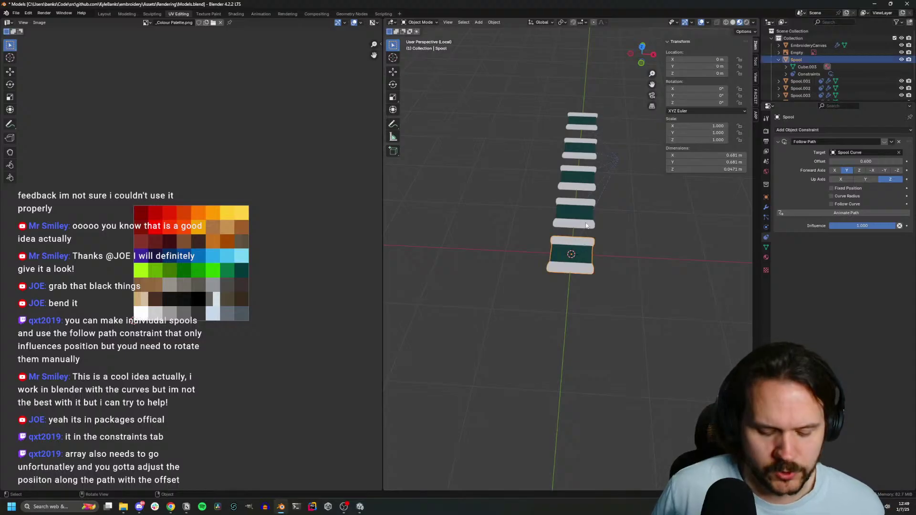
pyautogui.press('KP_Divide')
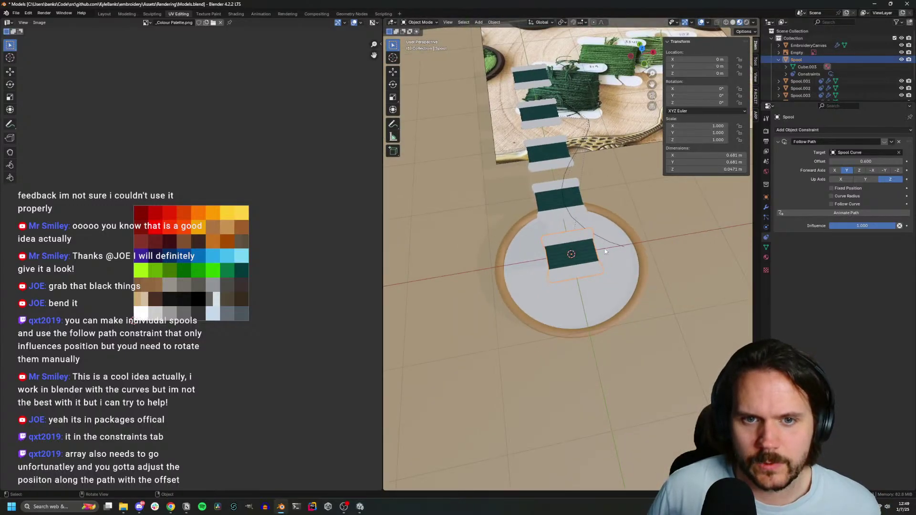
pyautogui.click(876, 163)
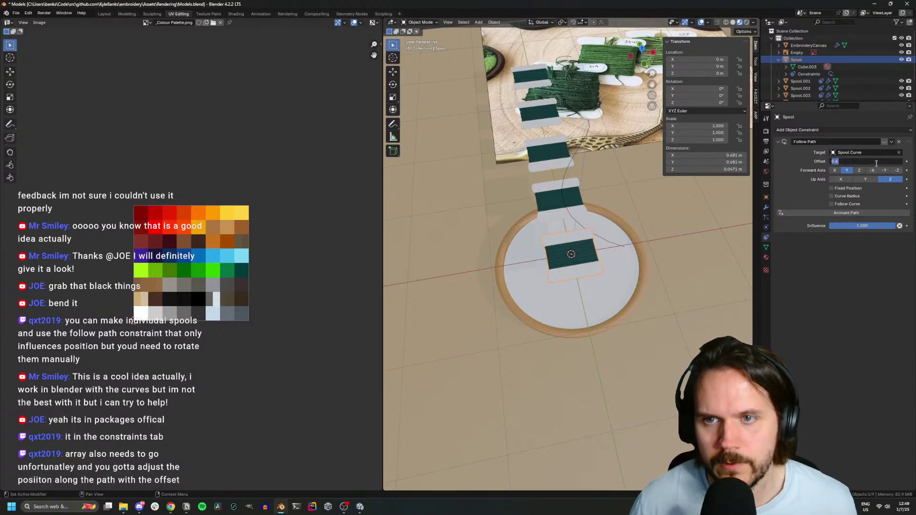
pyautogui.write('0')
pyautogui.press('Tab')
pyautogui.press('Return')
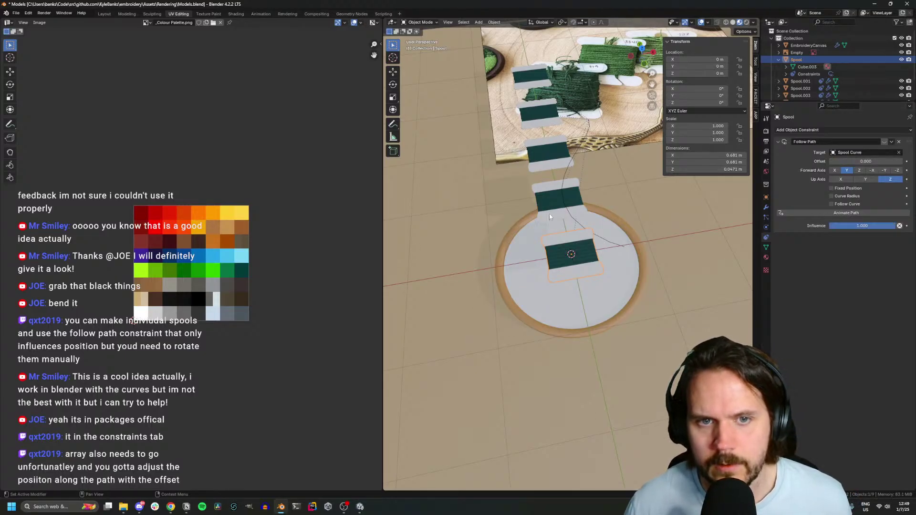
# Set the second spool's Follow Path offset to 0.5 and enable Follow Curve for it
pyautogui.click(549, 213)
pyautogui.click(874, 163)
pyautogui.write('0.5')
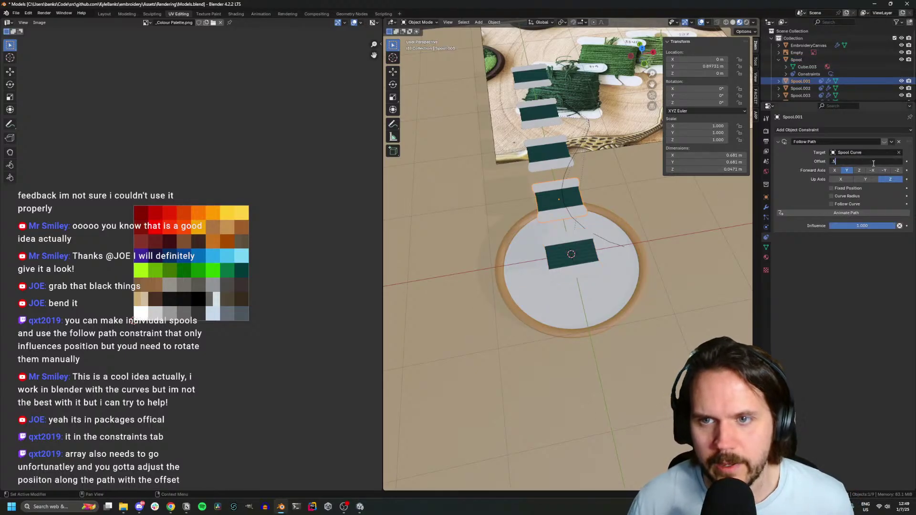
pyautogui.press('Return')
pyautogui.click(832, 204)
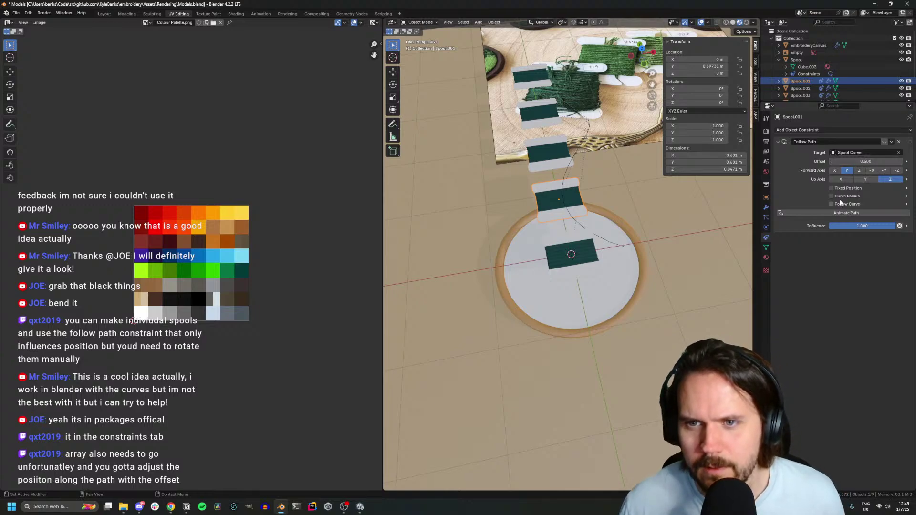
# Enable the Follow Path constraint in the viewport for the original spool and the second spool
pyautogui.click(565, 268)
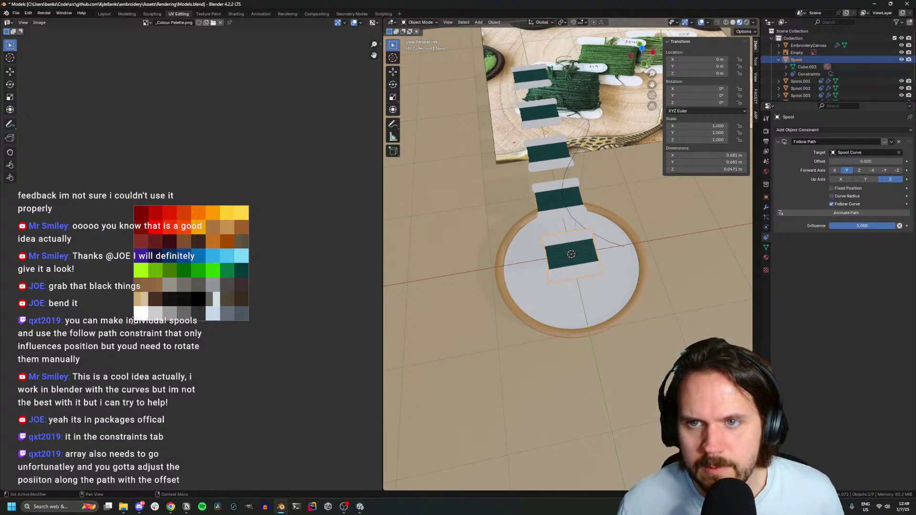
pyautogui.click(883, 141)
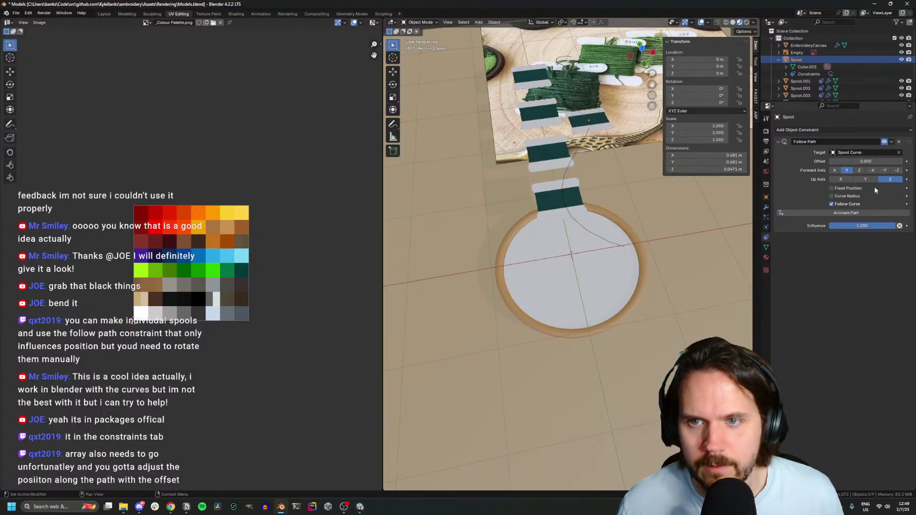
pyautogui.click(556, 210)
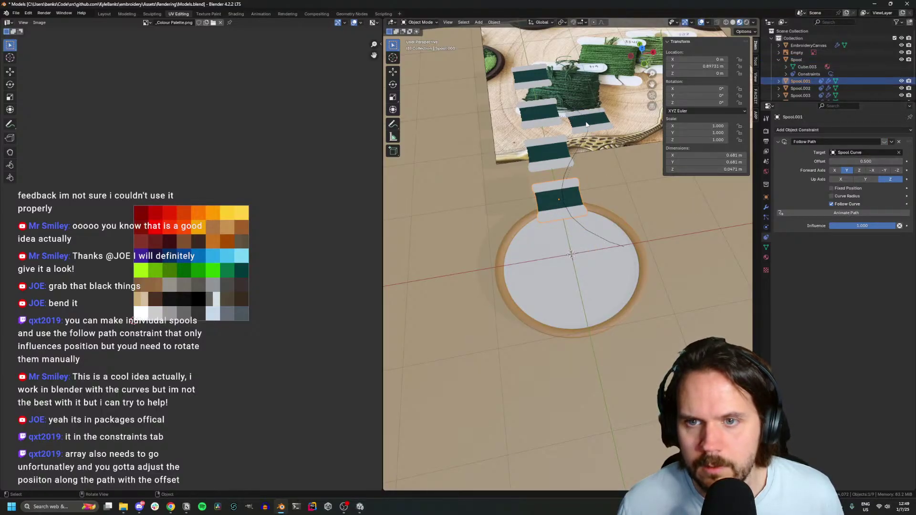
pyautogui.click(884, 141)
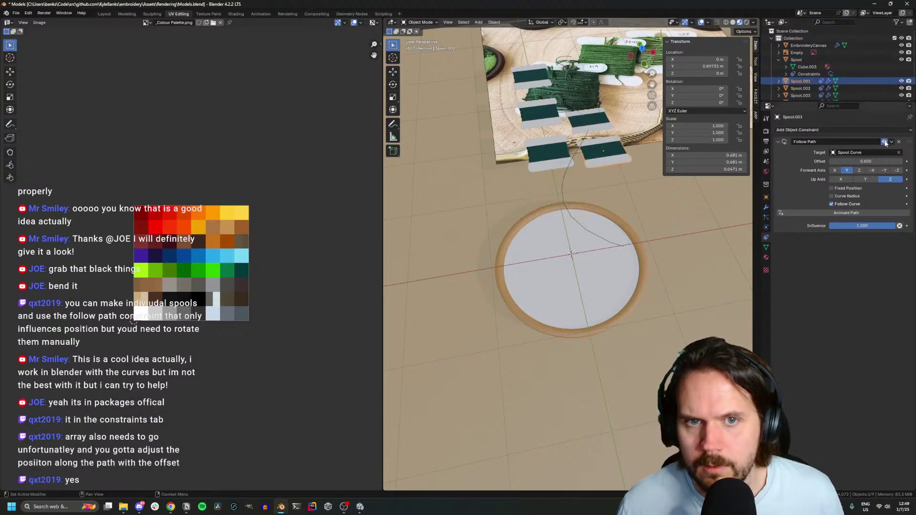
# Select all five spools together with the Spool Curve and isolate the selection in local view
pyautogui.press('KP_Decimal')
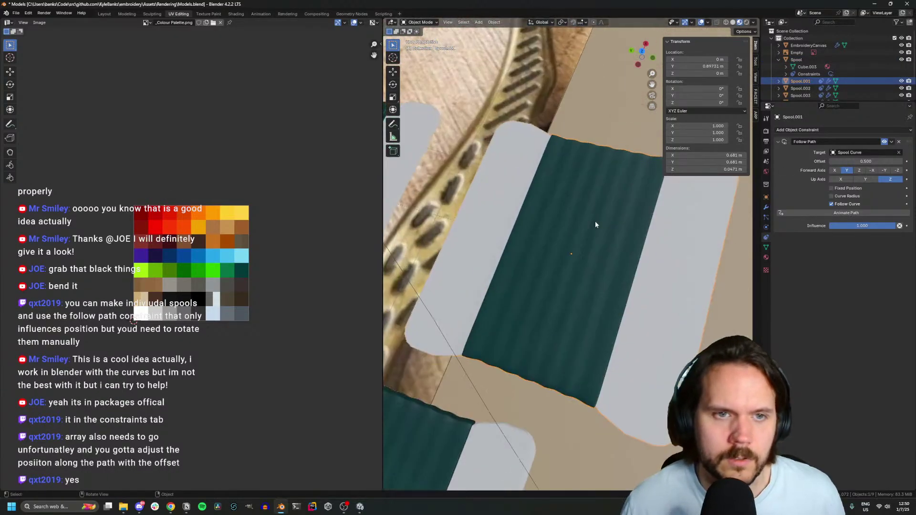
pyautogui.scroll(-10, 594, 222)
pyautogui.keyDown('shift'); pyautogui.click(576, 253); pyautogui.keyUp('shift')
pyautogui.keyDown('shift'); pyautogui.click(552, 278); pyautogui.keyUp('shift')
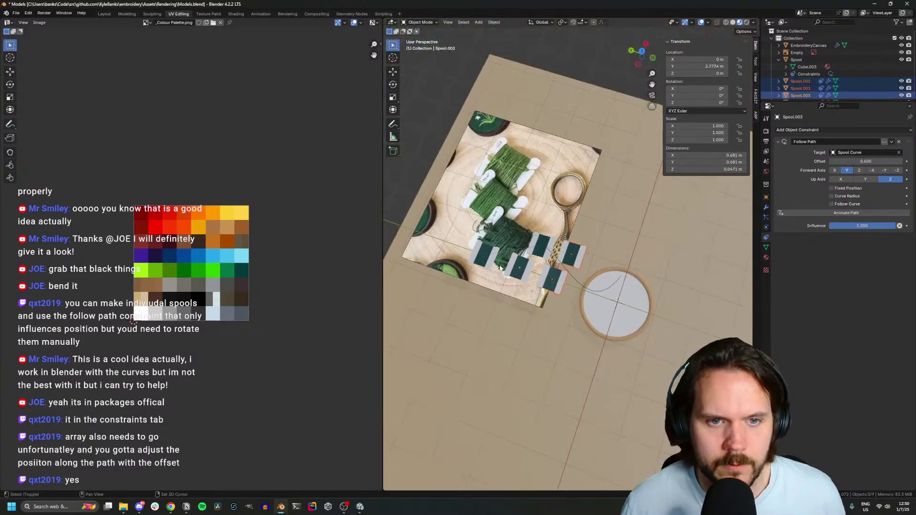
pyautogui.keyDown('shift'); pyautogui.click(486, 257); pyautogui.keyUp('shift')
pyautogui.keyDown('shift'); pyautogui.click(541, 247); pyautogui.keyUp('shift')
pyautogui.keyDown('shift'); pyautogui.click(574, 274); pyautogui.keyUp('shift')
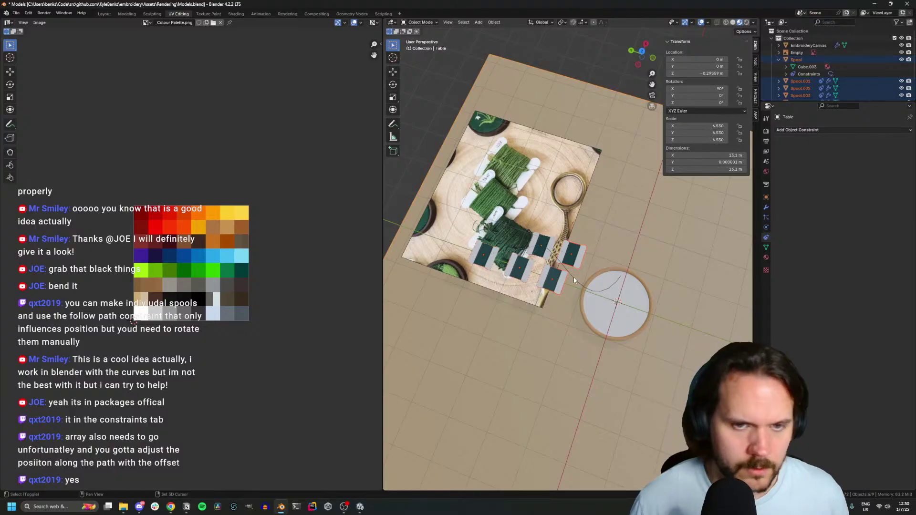
pyautogui.keyDown('shift'); pyautogui.click(574, 277); pyautogui.keyUp('shift')
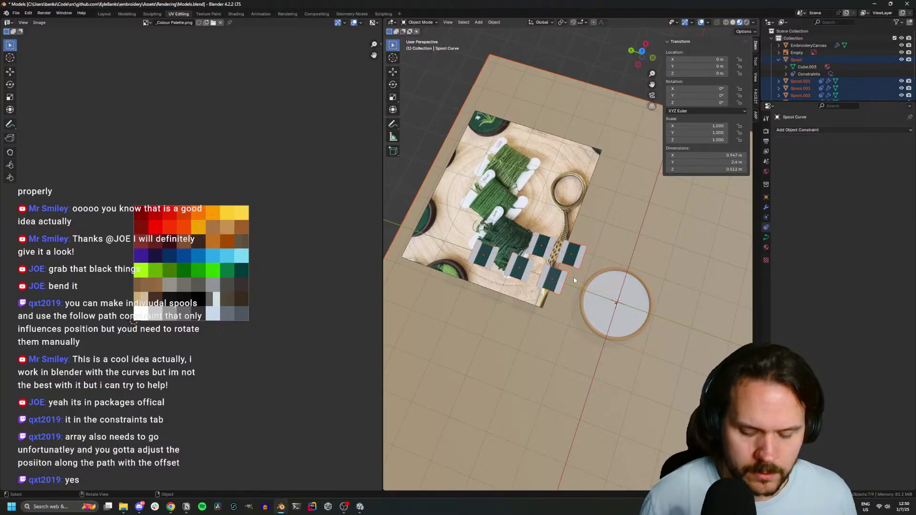
pyautogui.press('KP_Divide')
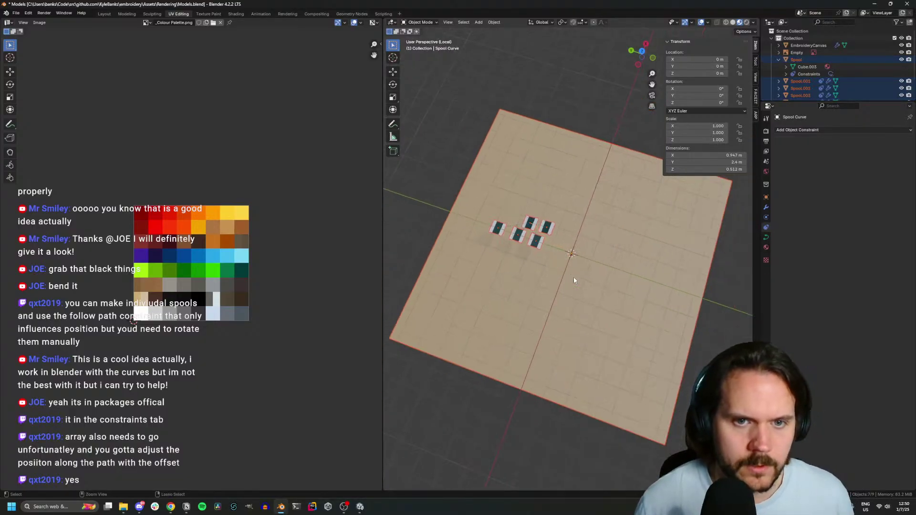
# Exclude the table from the isolated objects and view the spools and curve from the top
pyautogui.click(552, 342)
pyautogui.press('a')
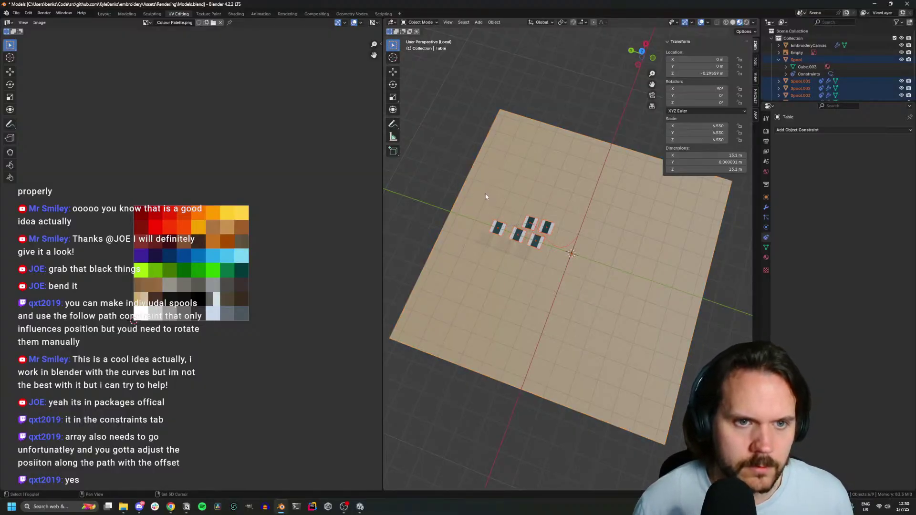
pyautogui.press('KP_Divide')
pyautogui.press('KP_Divide')
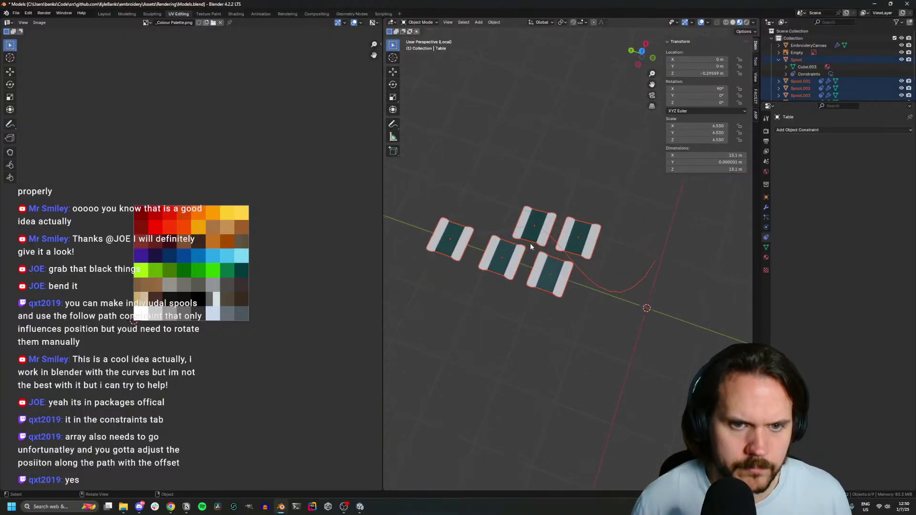
pyautogui.press('KP_7')
# Try X and Y as the up axis in the second spool's Follow Path constraint, then restore Z
pyautogui.click(595, 273)
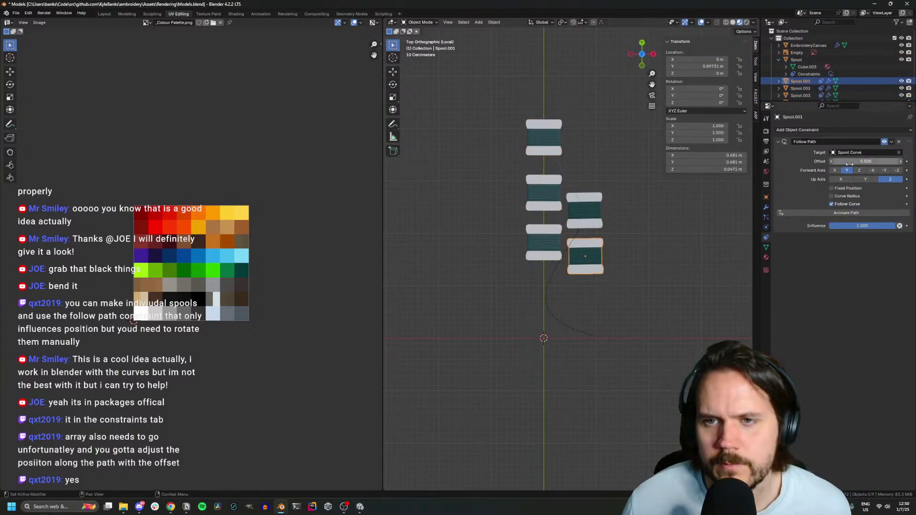
pyautogui.click(840, 179)
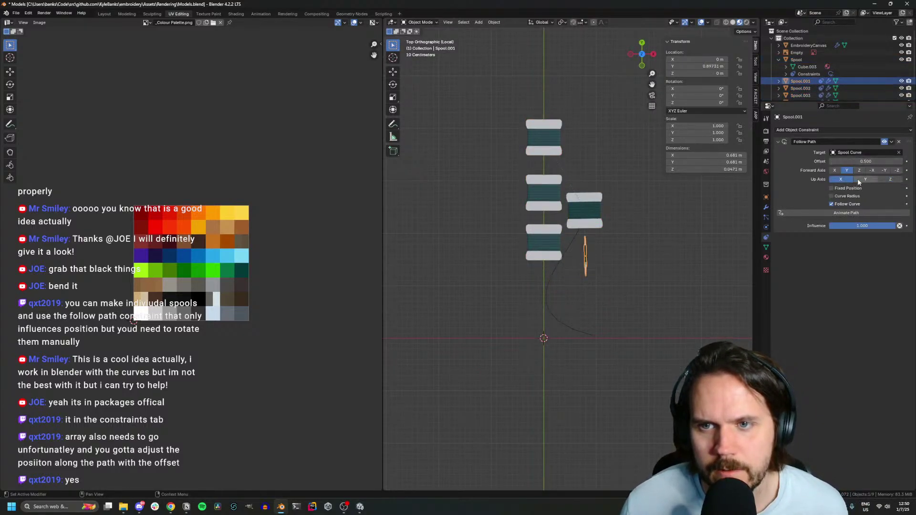
pyautogui.click(865, 181)
pyautogui.click(846, 181)
pyautogui.click(862, 181)
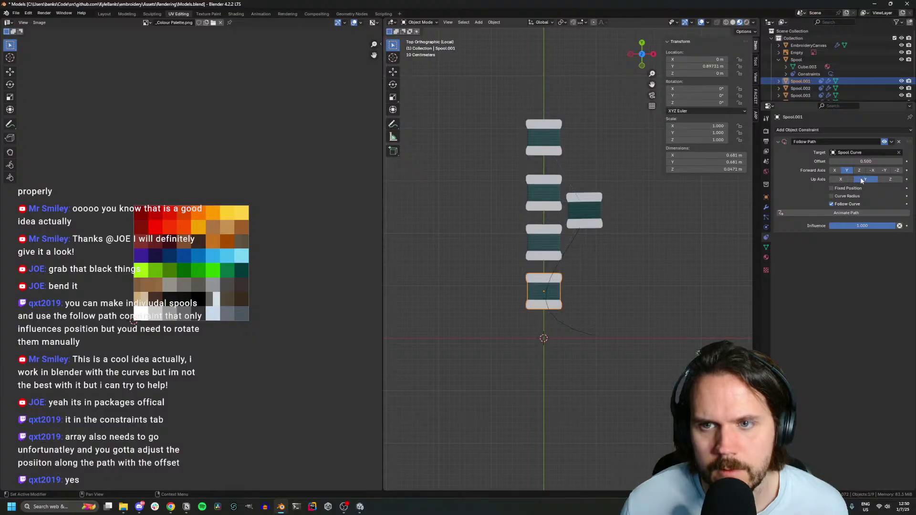
pyautogui.click(883, 180)
# Enable the third spool's Follow Path constraint in the viewport and set its offset to 1
pyautogui.click(800, 88)
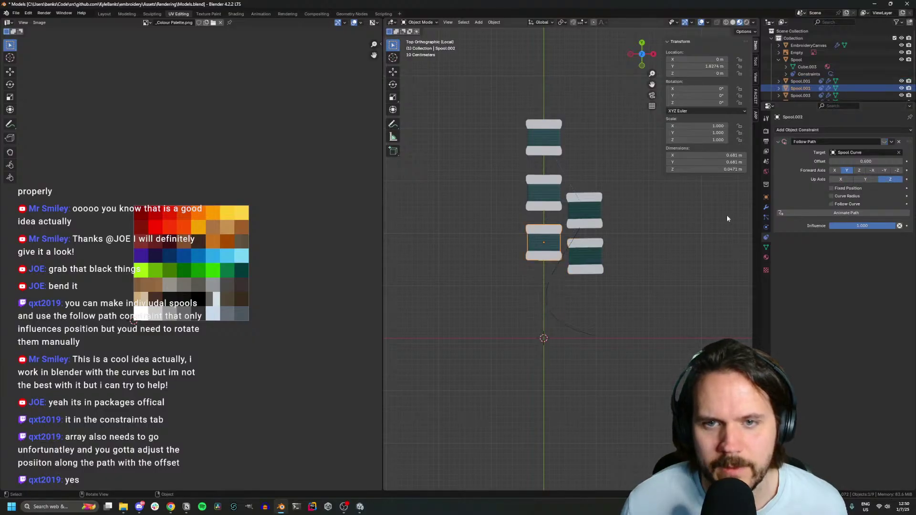
pyautogui.click(884, 142)
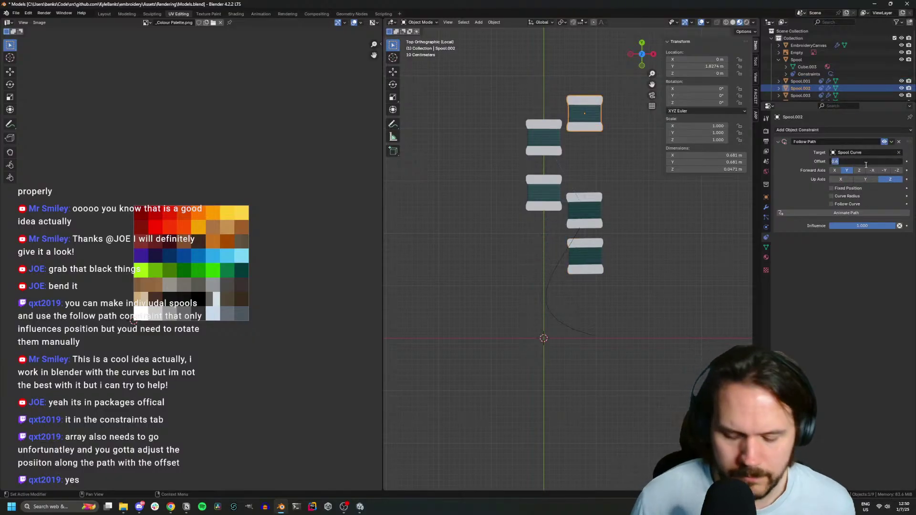
pyautogui.write('1')
pyautogui.press('Return')
# Set the fourth spool's Follow Path offset to 1.5 and enable the constraint in the viewport
pyautogui.click(543, 190)
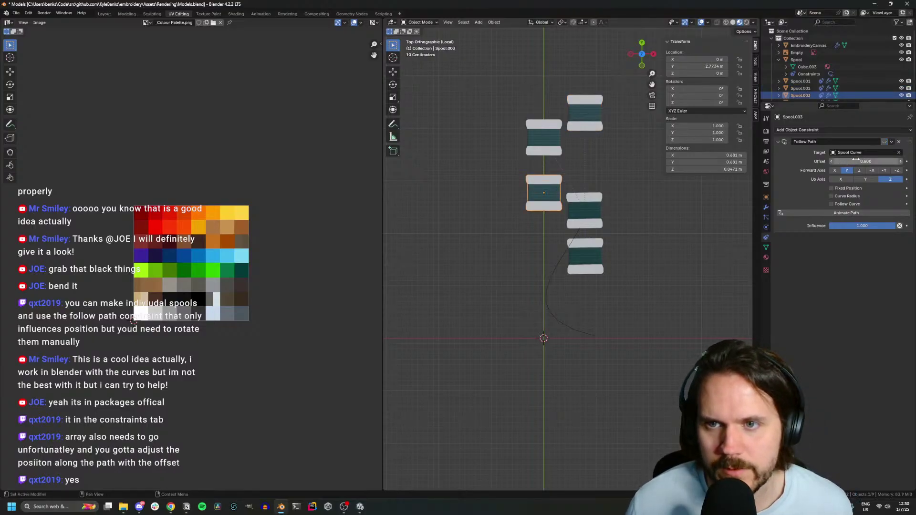
pyautogui.click(858, 162)
pyautogui.write('1')
pyautogui.press('Return')
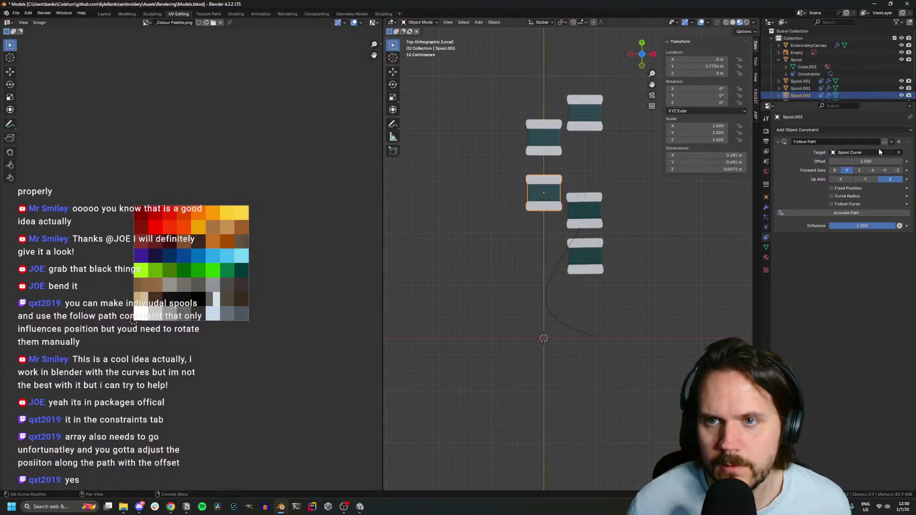
# Enable the fifth spool's Follow Path constraint with an offset of 1.5 and Y as the forward axis
pyautogui.click(544, 139)
pyautogui.click(859, 170)
pyautogui.click(863, 162)
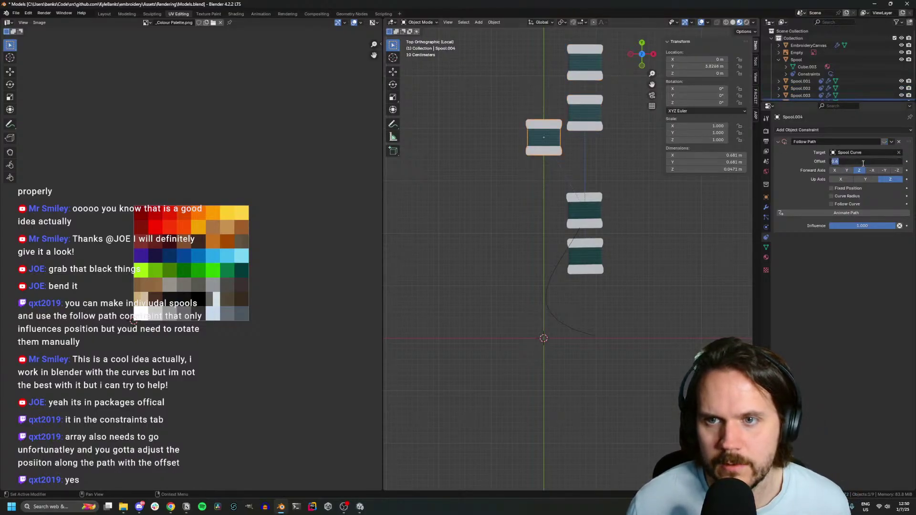
pyautogui.write('1.5')
pyautogui.press('Return')
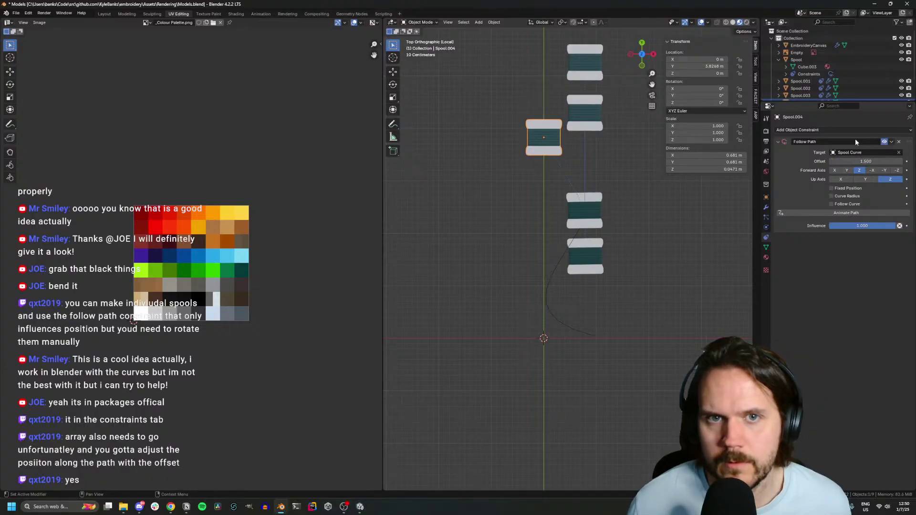
pyautogui.click(585, 65)
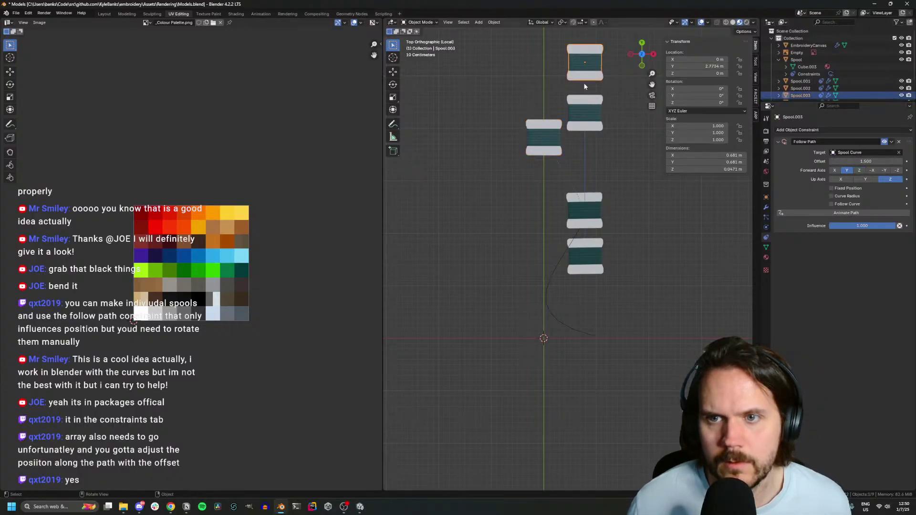
pyautogui.click(544, 137)
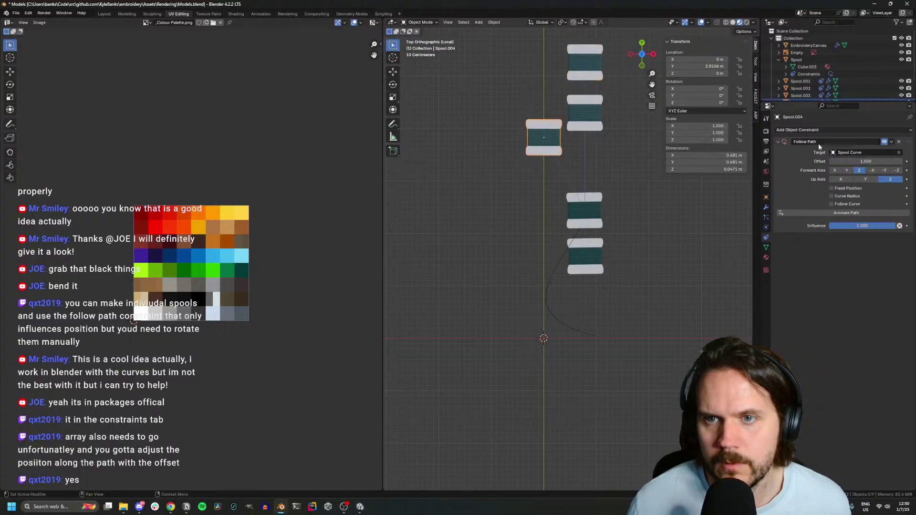
pyautogui.click(847, 170)
# Compare the Follow Path constraint settings of the individual spools in the column
pyautogui.scroll(-3, 606, 198)
pyautogui.click(586, 173)
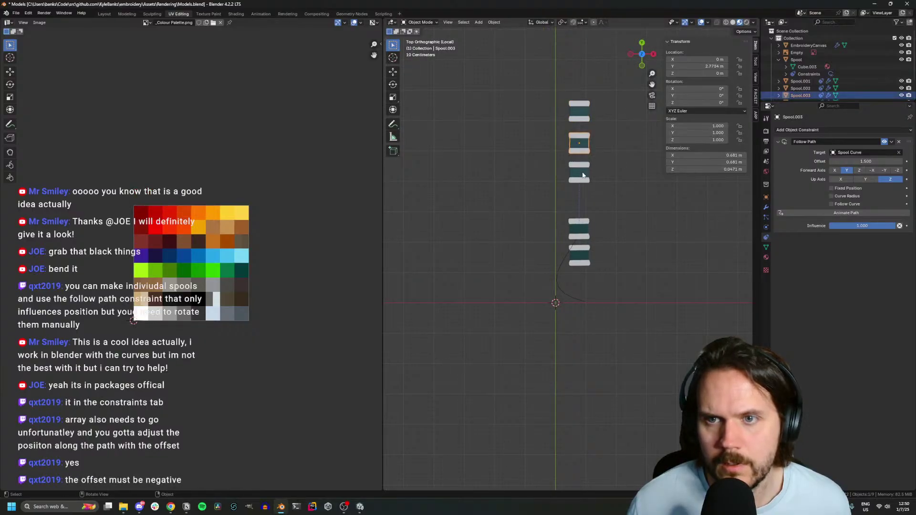
pyautogui.click(583, 172)
pyautogui.click(579, 233)
pyautogui.click(579, 264)
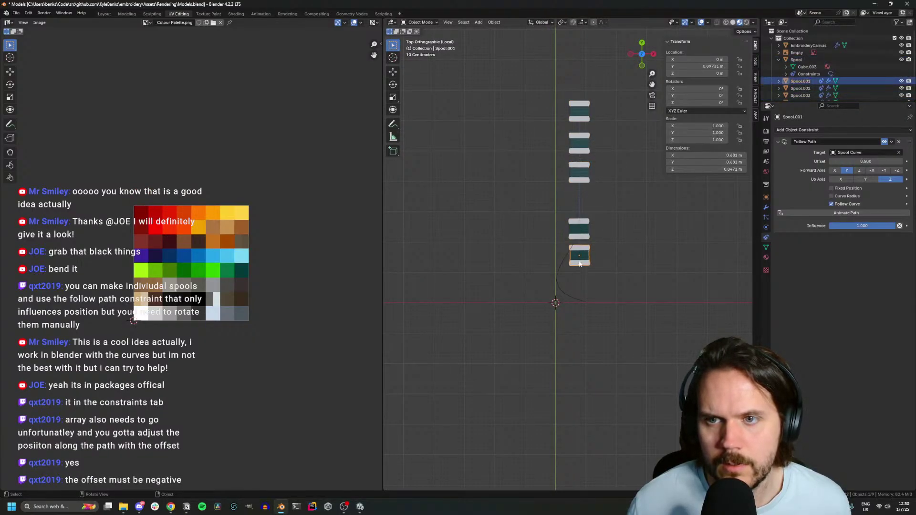
pyautogui.click(579, 173)
pyautogui.click(577, 112)
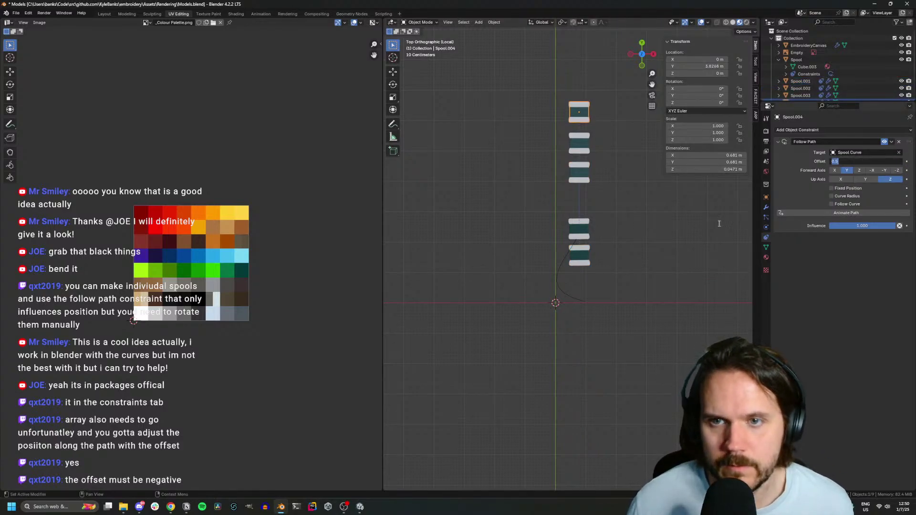
# Set the Follow Path offset of the lowest spool copy to -0.5
pyautogui.click(574, 264)
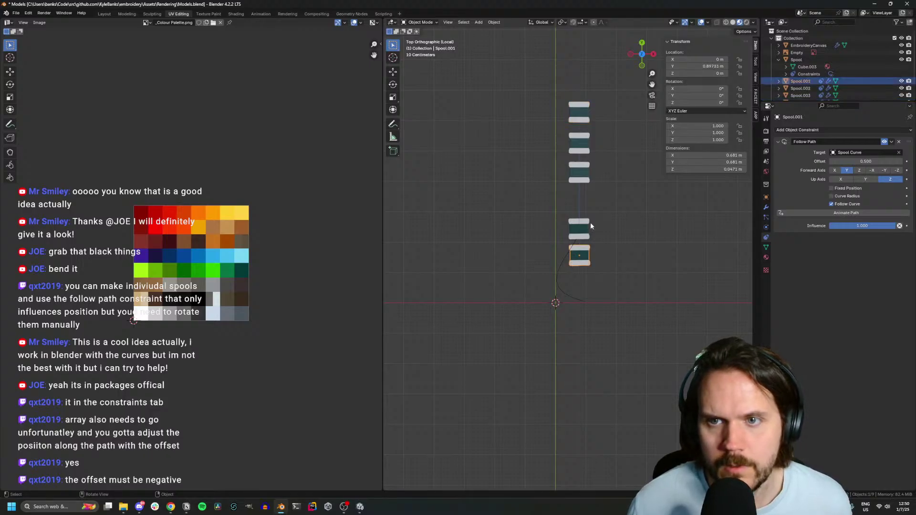
pyautogui.click(875, 162)
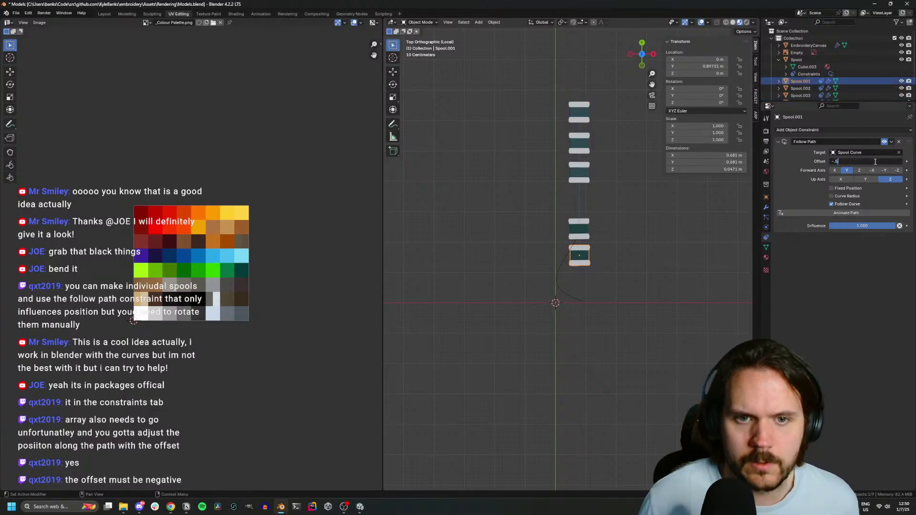
pyautogui.write('-.5')
pyautogui.press('Return')
pyautogui.scroll(3, 602, 299)
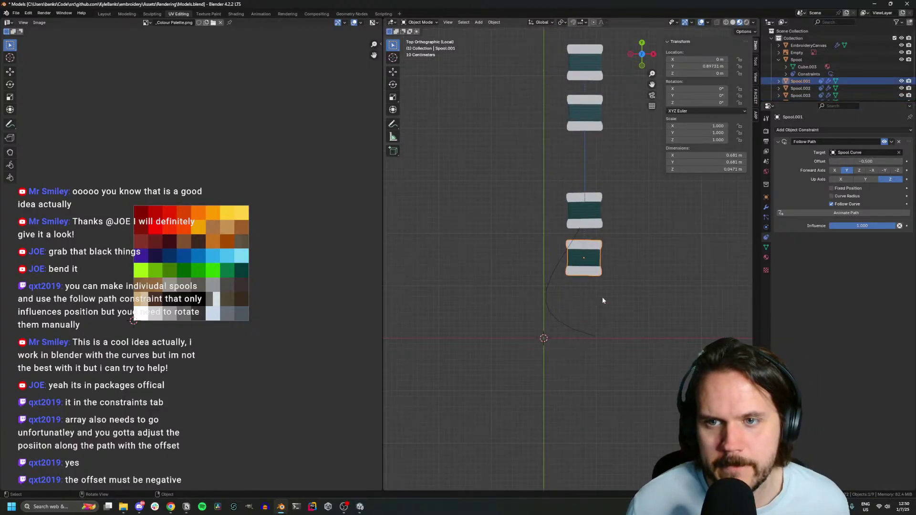
# Delete all four spool copies, keeping only the original spool and the Spool Curve
pyautogui.moveTo(602, 296)
pyautogui.mouseDown(button='middle')
pyautogui.moveTo(628, 270)
pyautogui.moveTo(689, 253)
pyautogui.moveTo(694, 242)
pyautogui.moveTo(605, 250)
pyautogui.moveTo(594, 287)
pyautogui.moveTo(580, 287)
pyautogui.moveTo(616, 287)
pyautogui.mouseUp(button='middle')
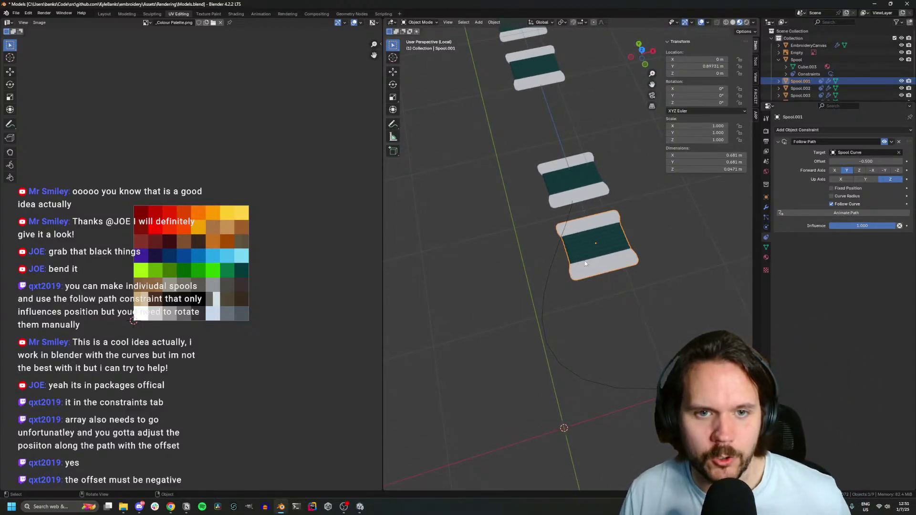
pyautogui.scroll(-5, 586, 263)
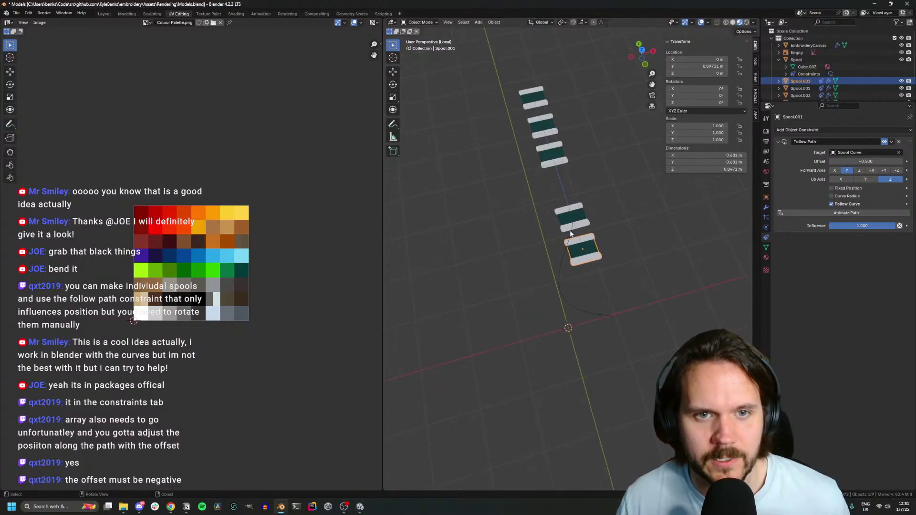
pyautogui.press('Delete')
pyautogui.click(551, 153)
pyautogui.press('Delete')
pyautogui.click(541, 125)
pyautogui.press('Delete')
pyautogui.click(533, 98)
pyautogui.press('Delete')
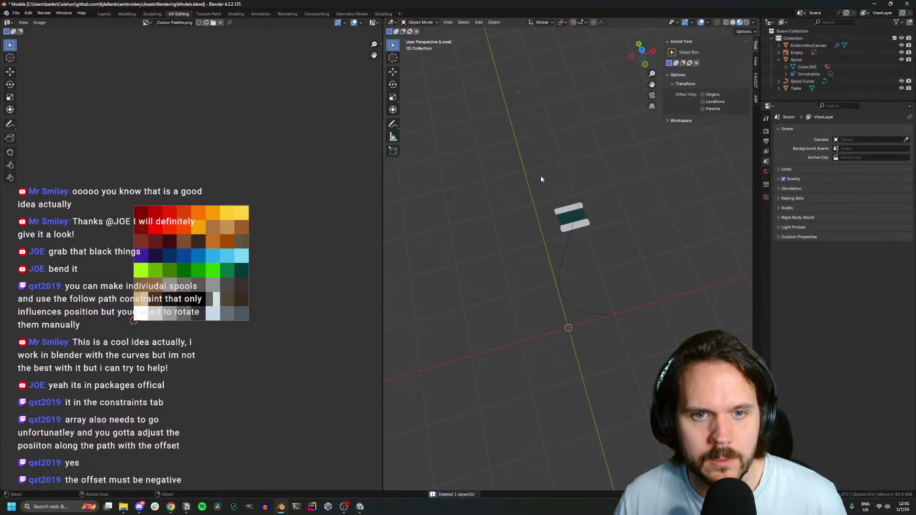
# Delete the Spool Curve that the original spool follows
pyautogui.click(570, 218)
pyautogui.click(564, 273)
pyautogui.press('Delete')
# Rotate the original spool -90° around X, apply its rotation, and rotate it 90° around X to lie flat
pyautogui.click(563, 328)
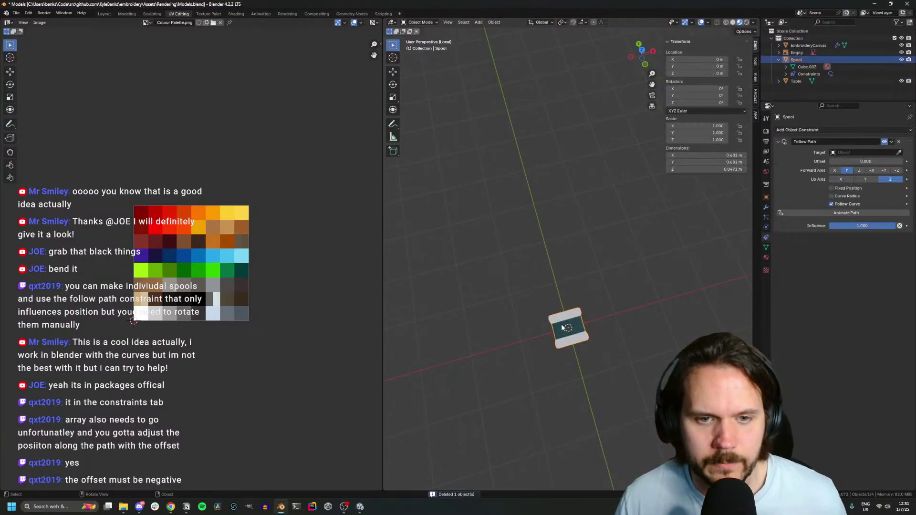
pyautogui.write('rx90')
pyautogui.press('Return')
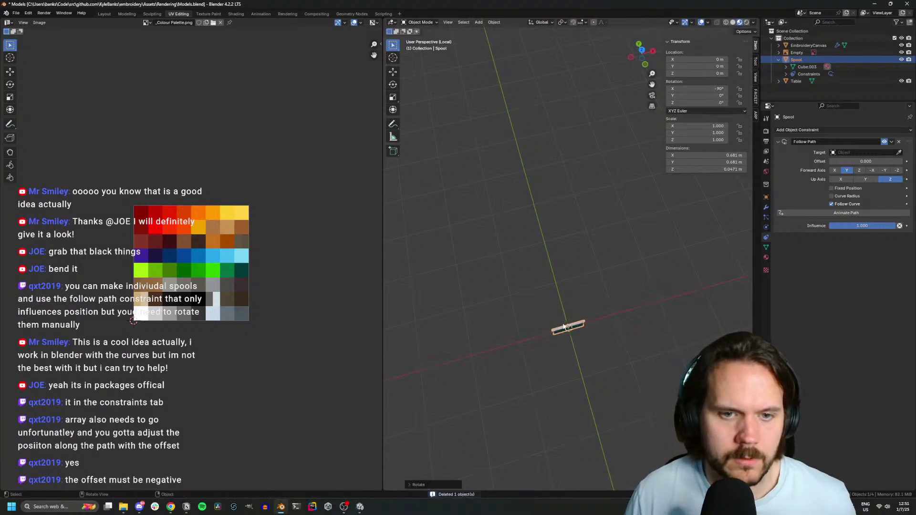
pyautogui.hotkey('ctrl', 'a')
pyautogui.click(564, 323)
pyautogui.write('rx90')
pyautogui.press('Return')
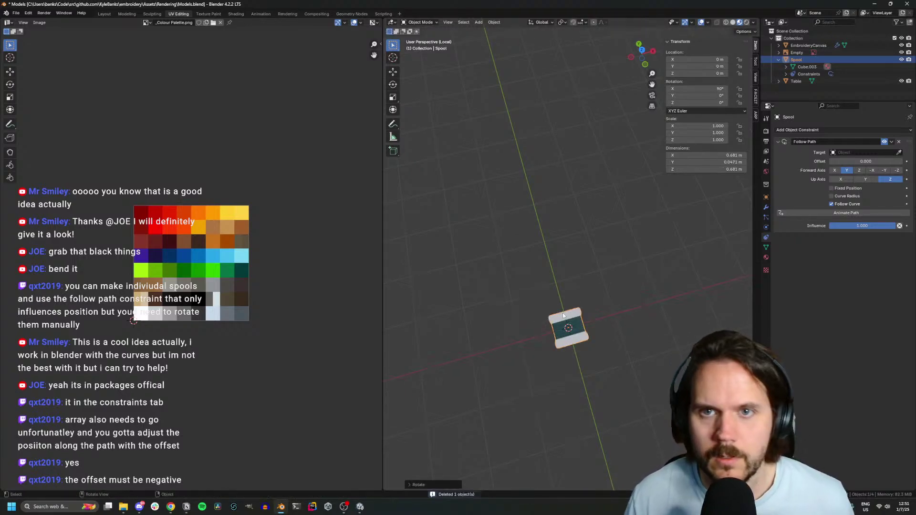
# Leave local view and move the spool beside the embroidery hoop, to about X 1.41 m, Y 0.71 m
pyautogui.press('KP_Divide')
pyautogui.press('g')
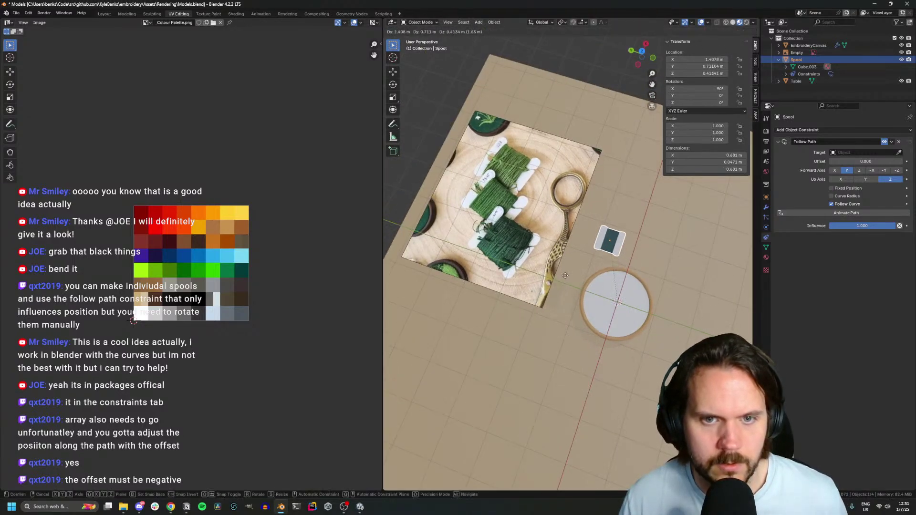
pyautogui.click(565, 274)
# Lower the spool onto the table at about Z -0.27 m and shift it to about Y 0.94 m
pyautogui.press('KP_1')
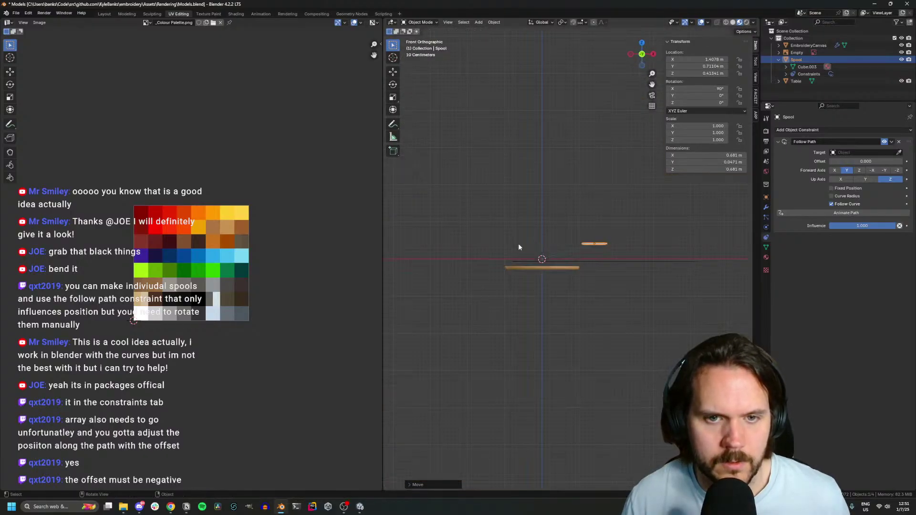
pyautogui.press('g')
pyautogui.press('z')
pyautogui.click(536, 260)
pyautogui.moveTo(537, 260); pyautogui.dragTo(549, 291, button='middle')
pyautogui.press('g')
pyautogui.press('z')
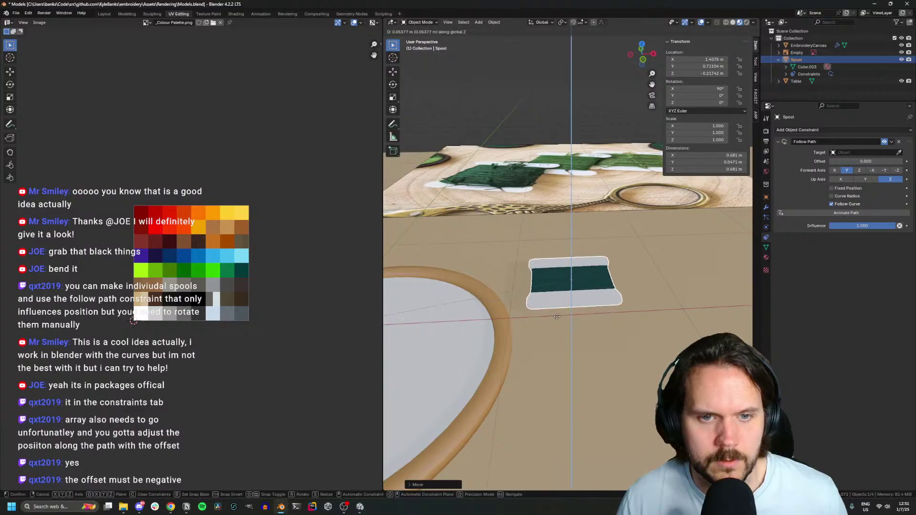
pyautogui.click(563, 320)
# Rotate the spool about 28.7° around the Z axis so it lies angled beside the hoop
pyautogui.press('r')
pyautogui.press('z')
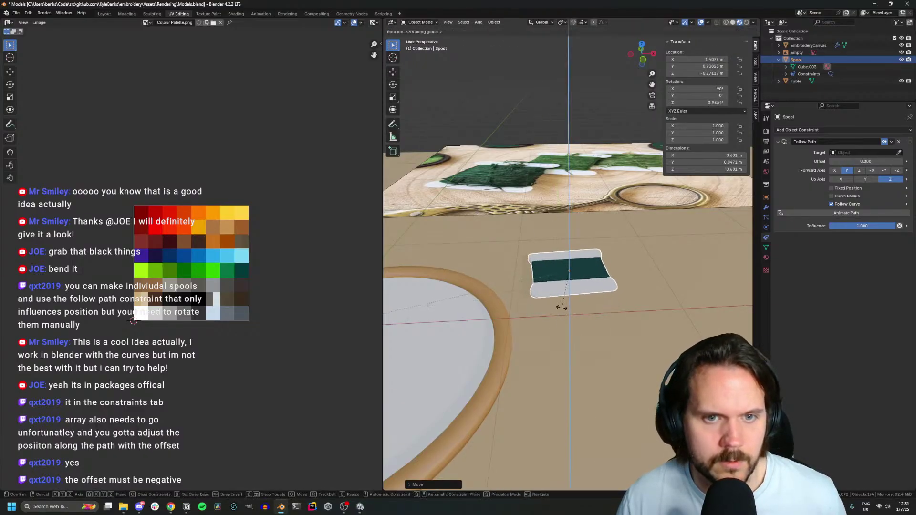
pyautogui.click(578, 310)
pyautogui.moveTo(578, 307); pyautogui.dragTo(572, 342, button='middle')
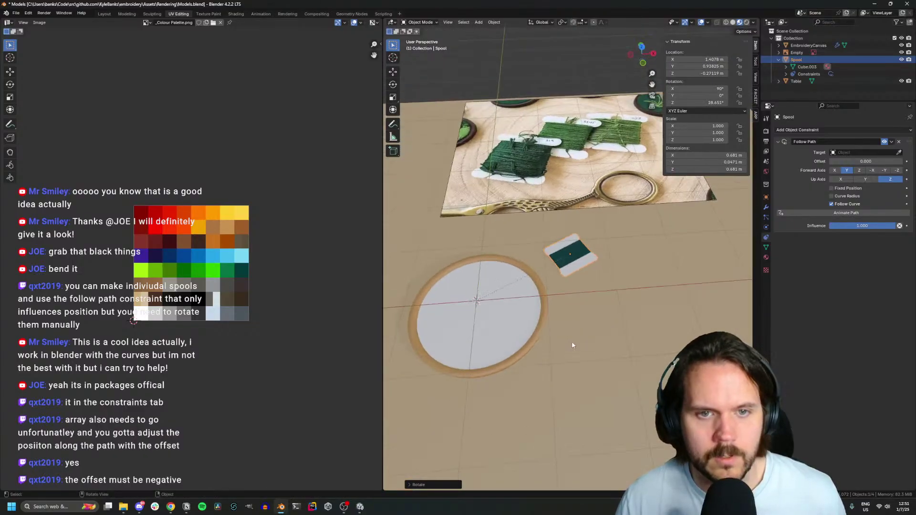
# Delete the thread-and-scissors reference image from the scene and switch to the Unity editor
pyautogui.click(567, 195)
pyautogui.press('Delete')
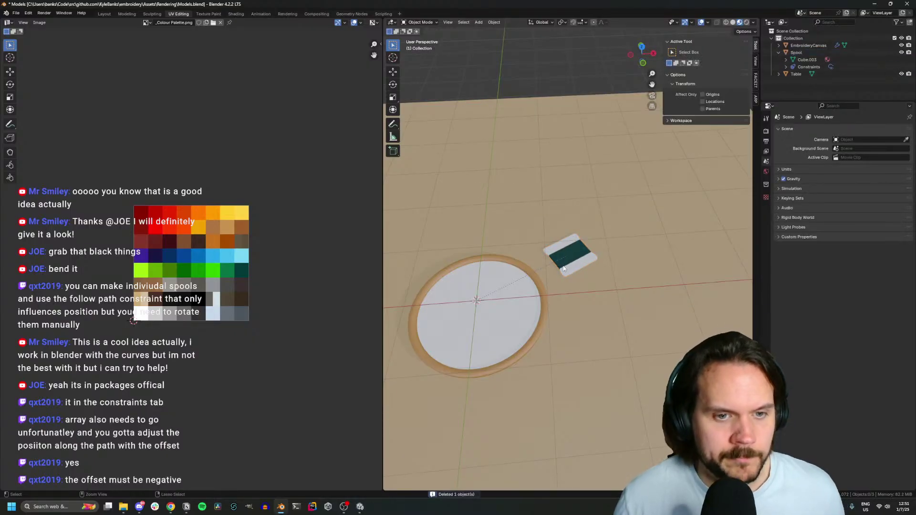
pyautogui.hotkey('alt', 'Tab')
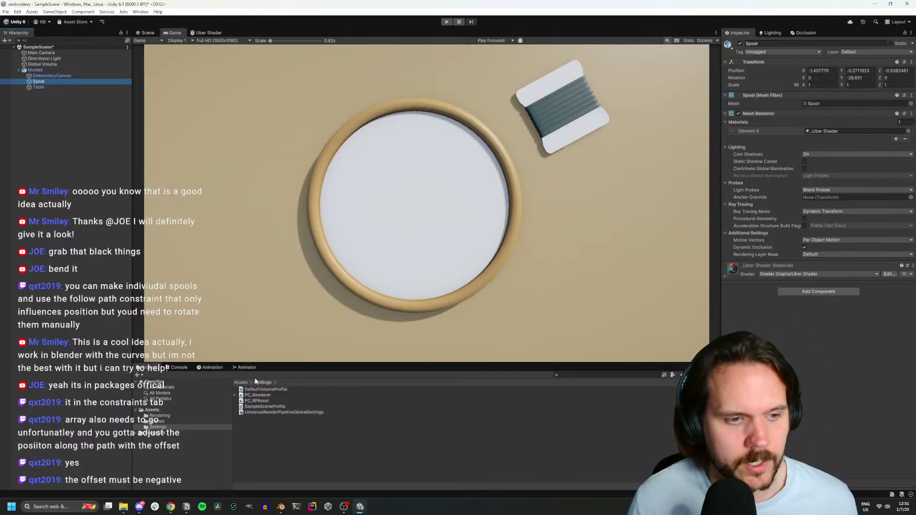
# Remove the Motion Blur override from the Global Volume's SampleSceneProfile
pyautogui.click(257, 401)
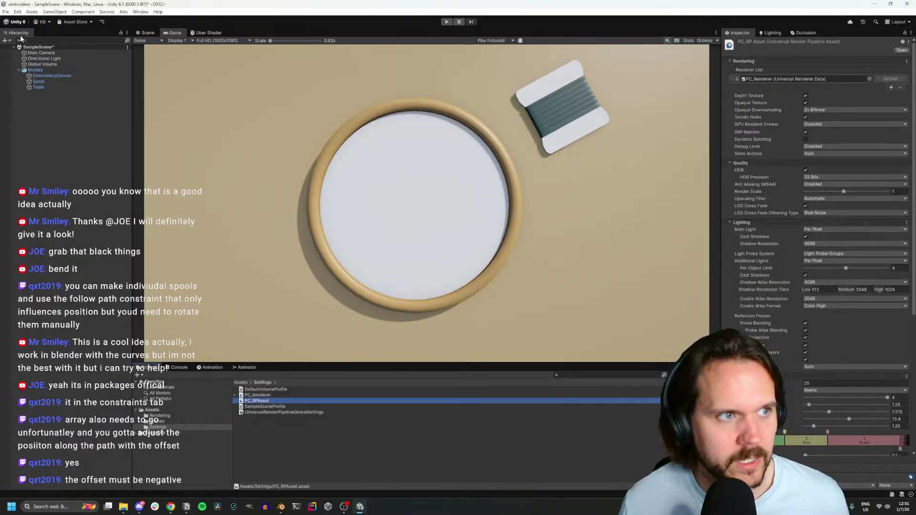
pyautogui.click(42, 64)
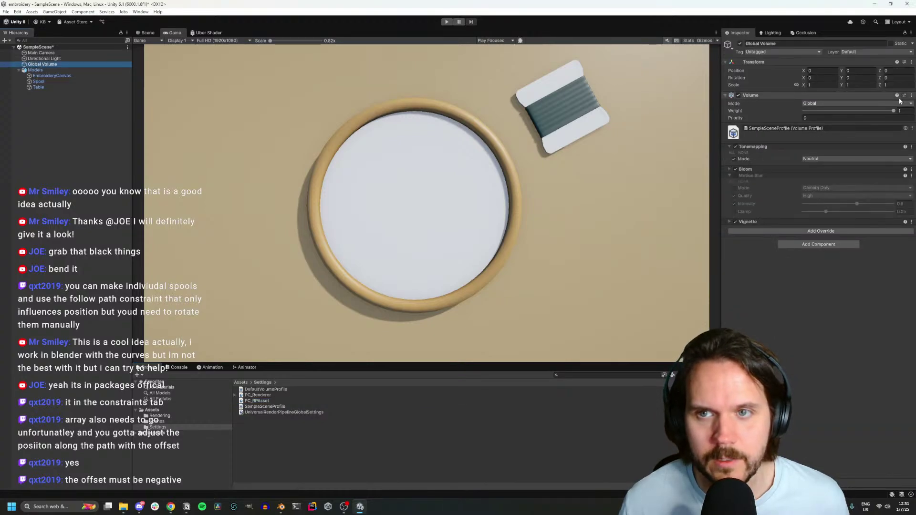
pyautogui.click(894, 112)
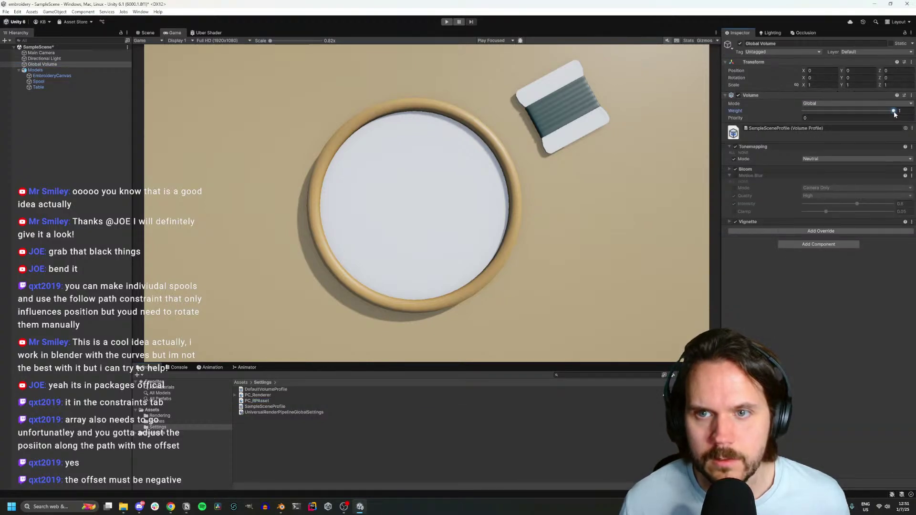
pyautogui.rightClick(750, 176)
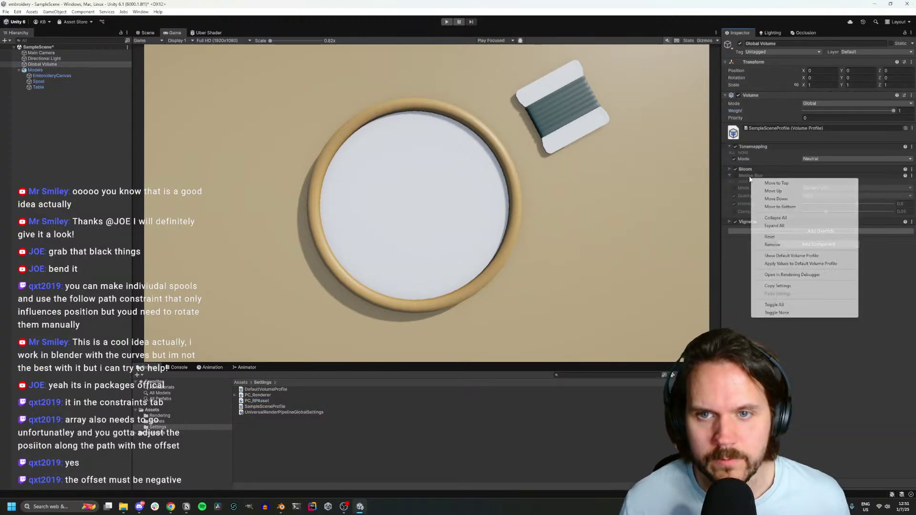
pyautogui.click(772, 245)
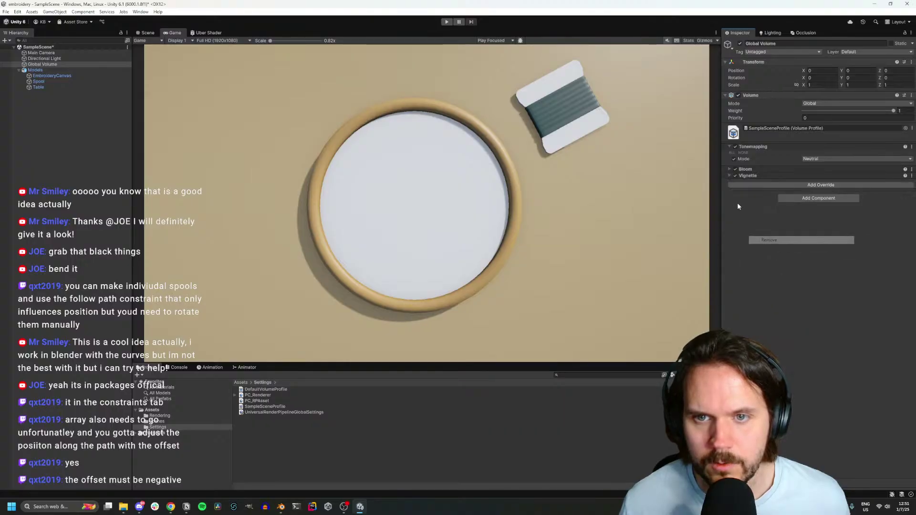
# Preview the scene with the Global Volume's weight at 0 and inspect the Vignette and Main Camera settings
pyautogui.click(749, 176)
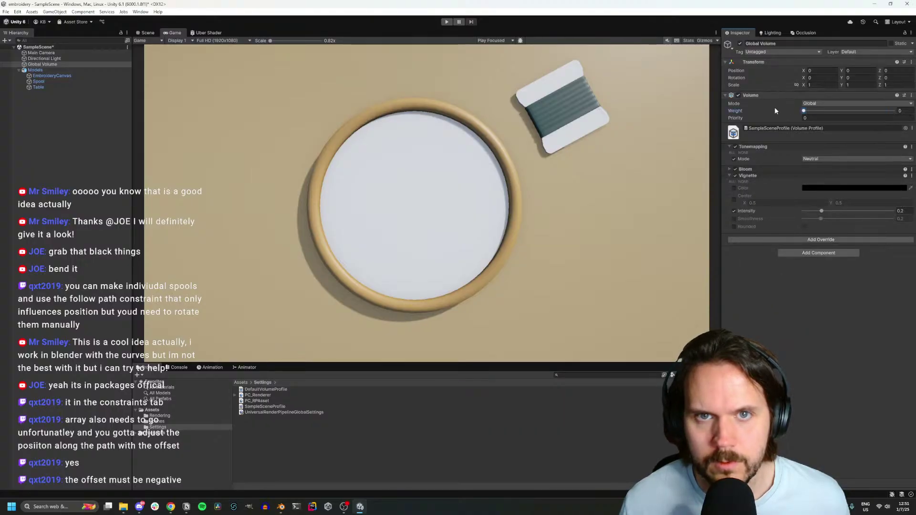
pyautogui.click(42, 53)
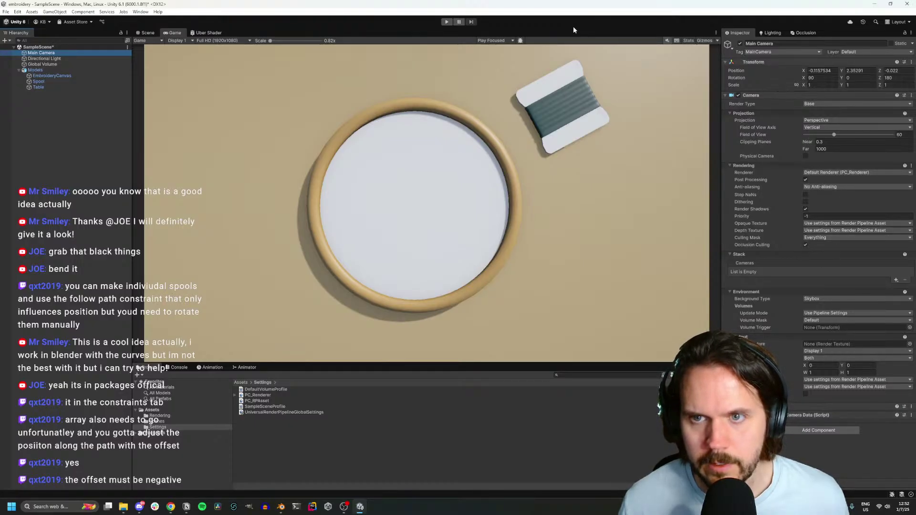
# Try a yellowish tint for the Directional Light's color, and return it to white
pyautogui.click(43, 59)
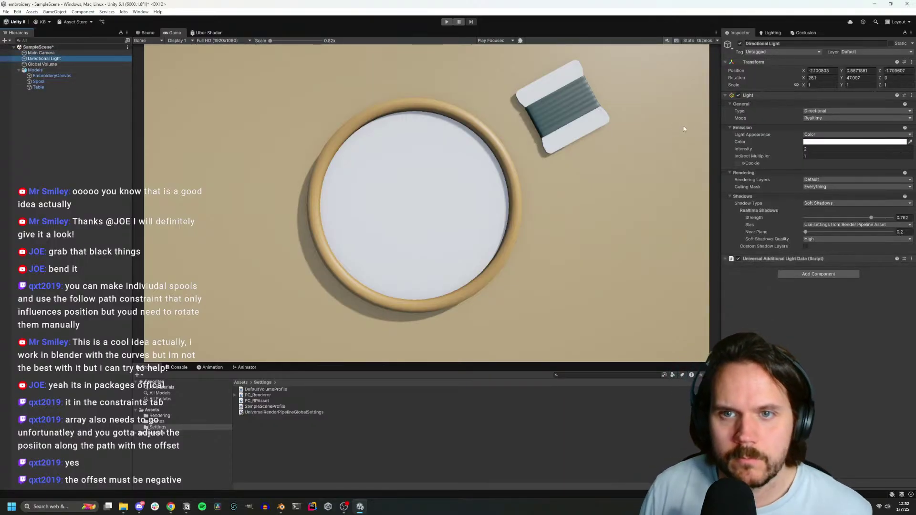
pyautogui.click(846, 143)
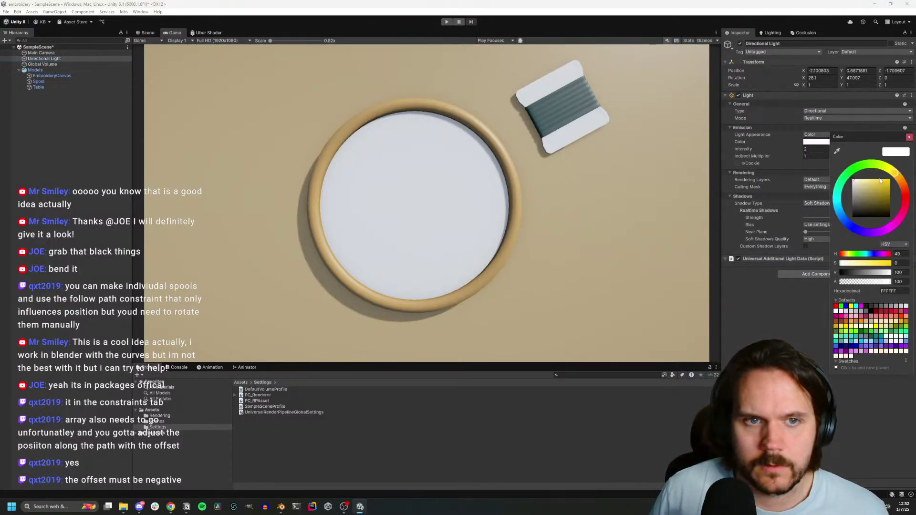
pyautogui.moveTo(876, 184); pyautogui.dragTo(850, 178)
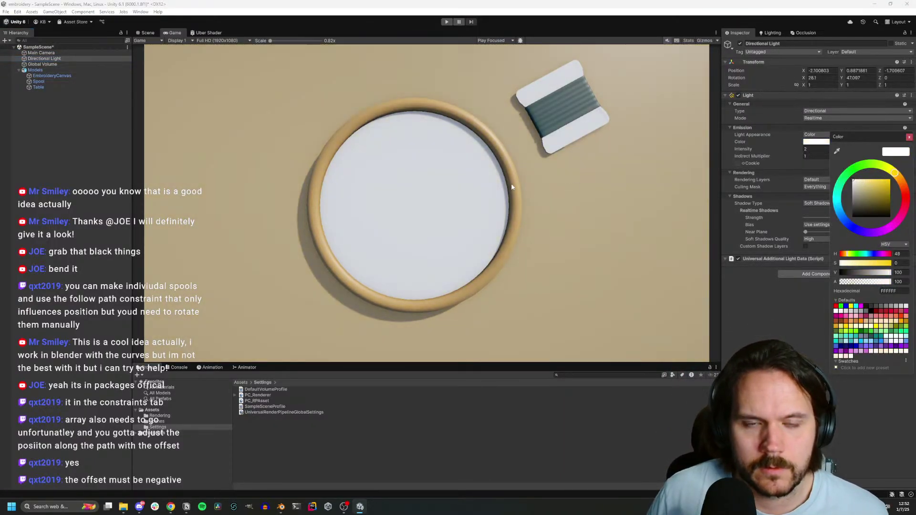
# Close the light's color picker and inspect the EmbroideryCanvas object's material settings
pyautogui.click(909, 137)
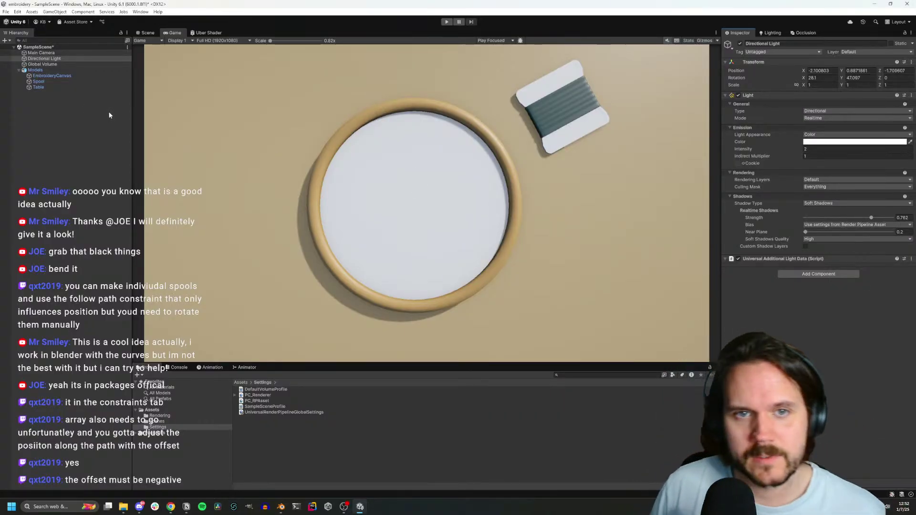
pyautogui.click(45, 76)
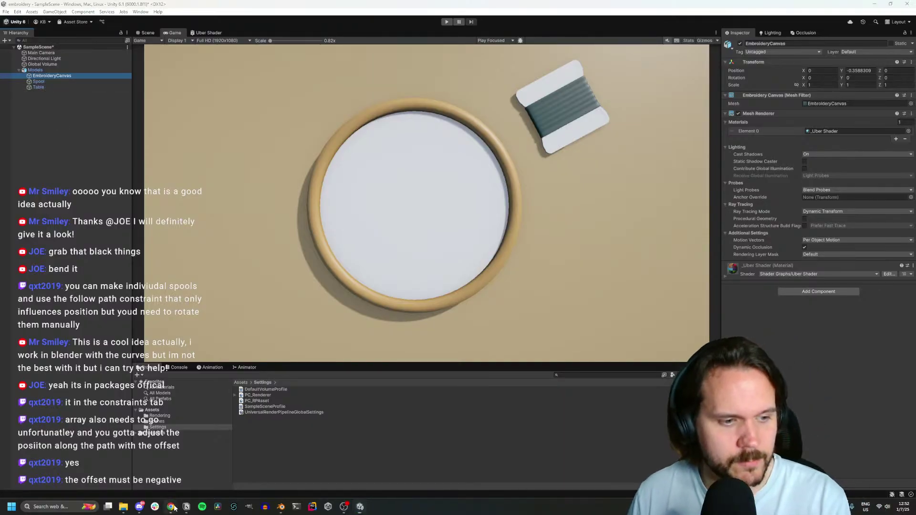
pyautogui.moveTo(170, 507)
pyautogui.click(234, 468)
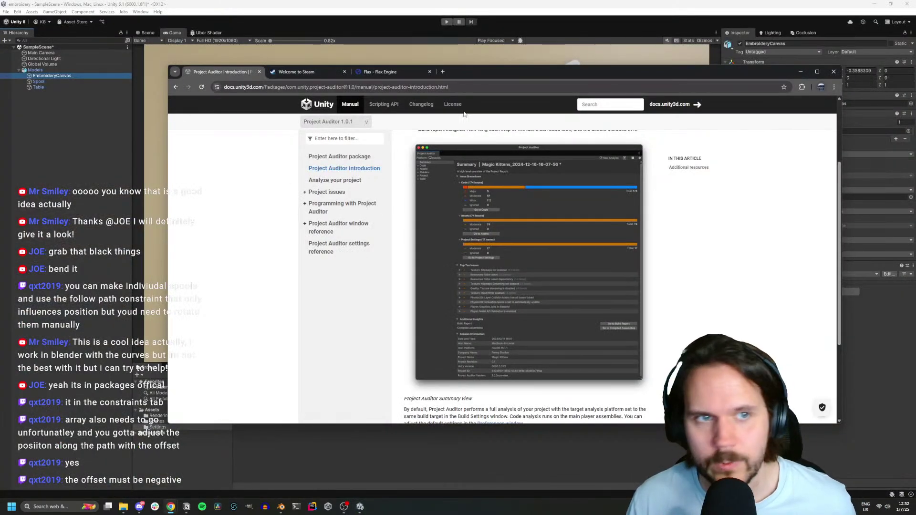
pyautogui.click(833, 72)
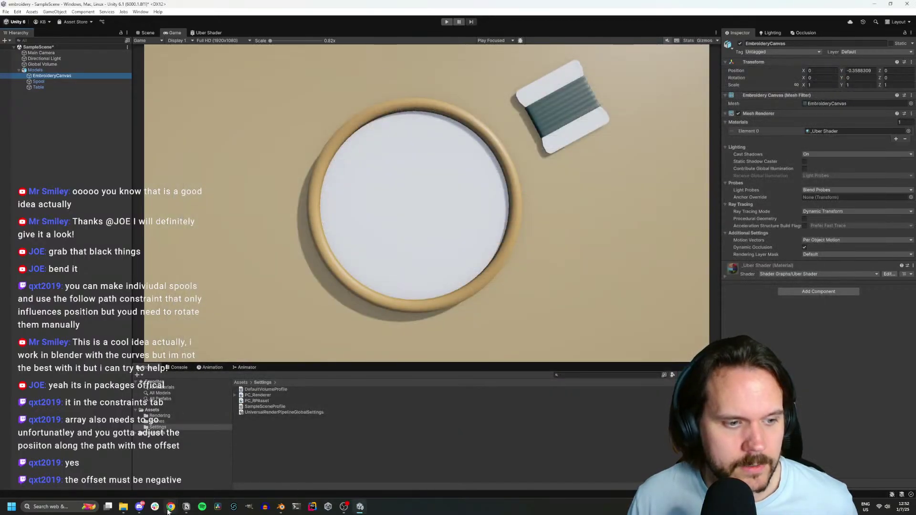
# Switch to Chrome, open the ambientCG site in a new tab and search its assets for "wood"
pyautogui.moveTo(170, 507)
pyautogui.click(225, 470)
pyautogui.hotkey('ctrl', 't')
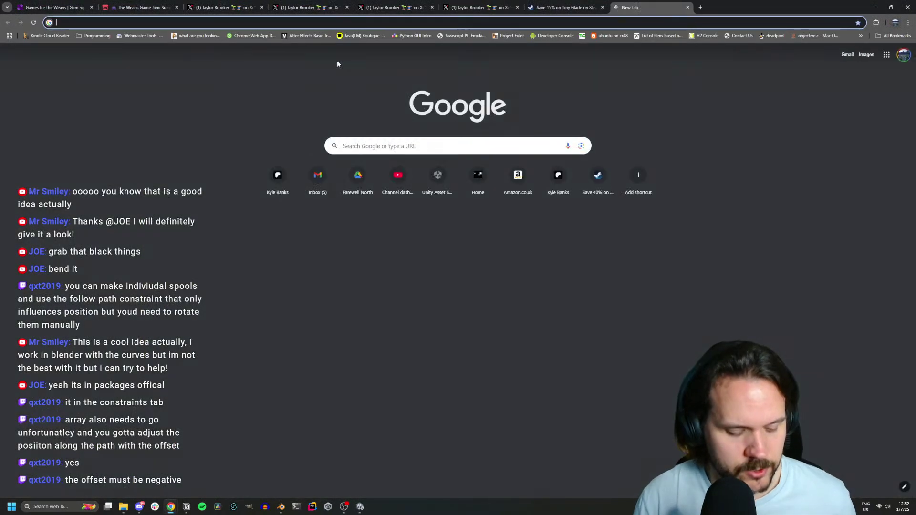
pyautogui.write('ambientcg')
pyautogui.press('Return')
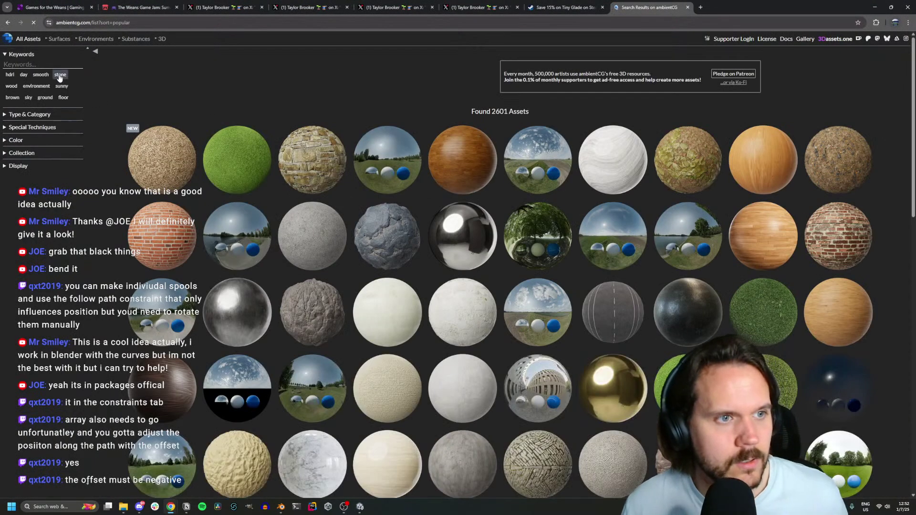
pyautogui.click(35, 63)
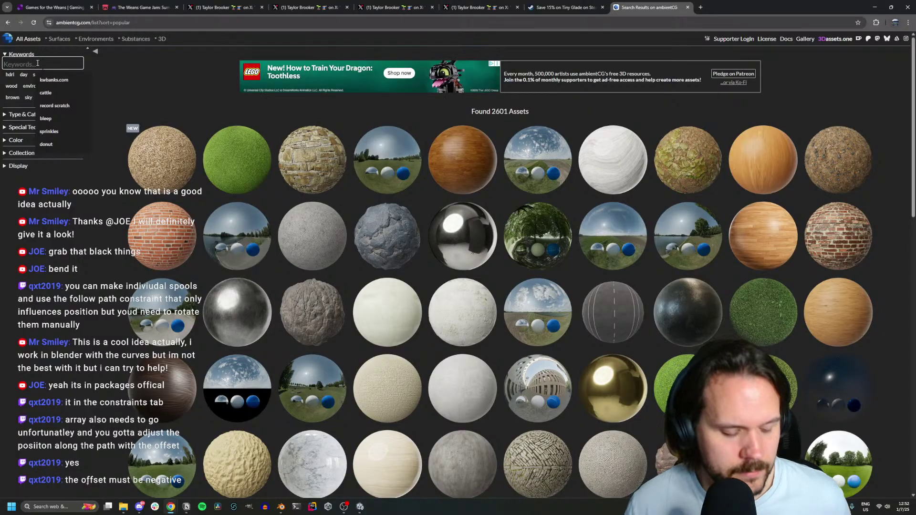
pyautogui.write('wood')
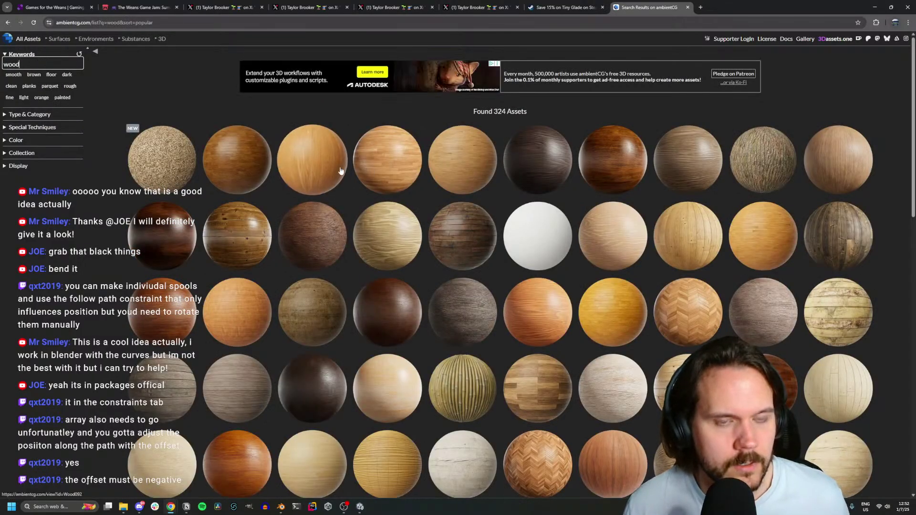
# Check the Unity scene against the wood materials and open the pale Wood 017 texture in a separate tab
pyautogui.hotkey('alt', 'Tab')
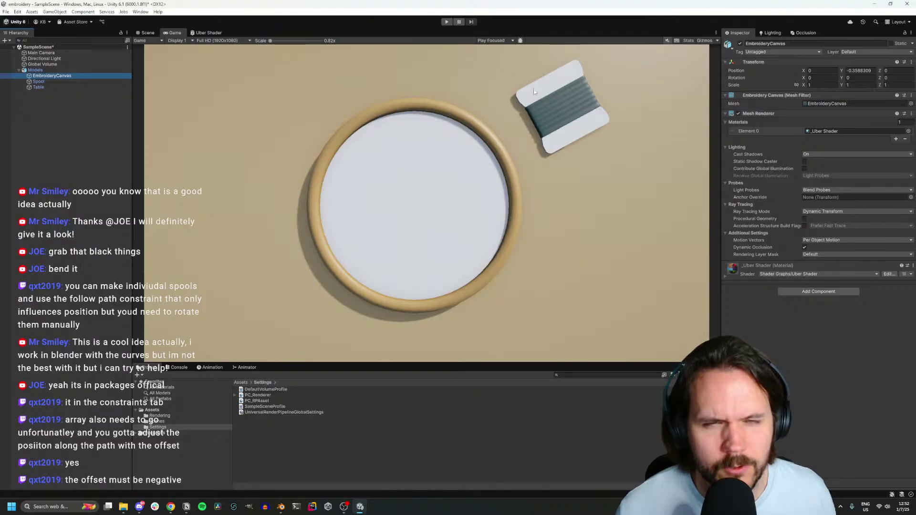
pyautogui.hotkey('alt', 'Tab')
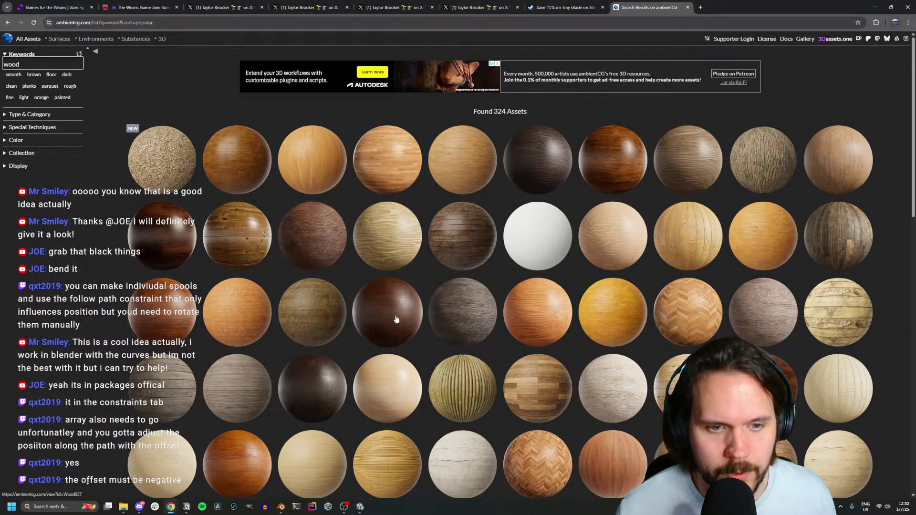
pyautogui.scroll(-2, 396, 319)
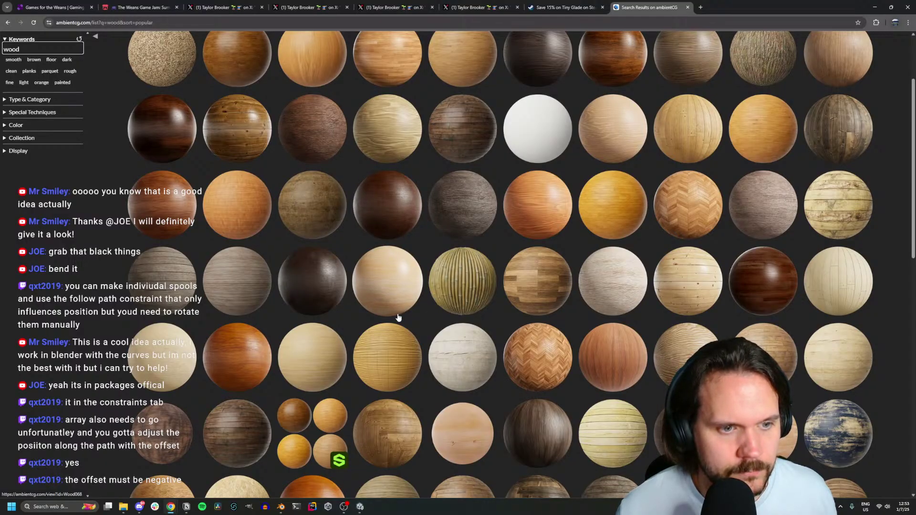
pyautogui.scroll(-9, 398, 318)
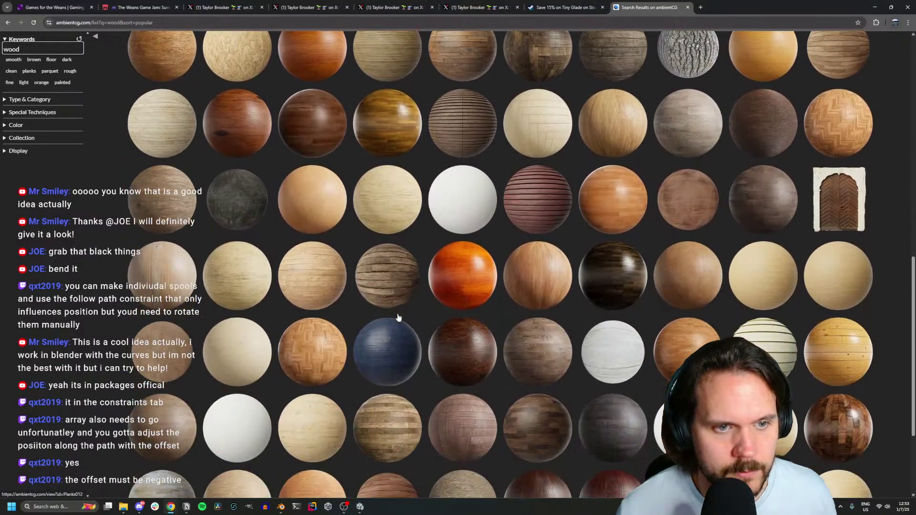
pyautogui.scroll(-2, 398, 317)
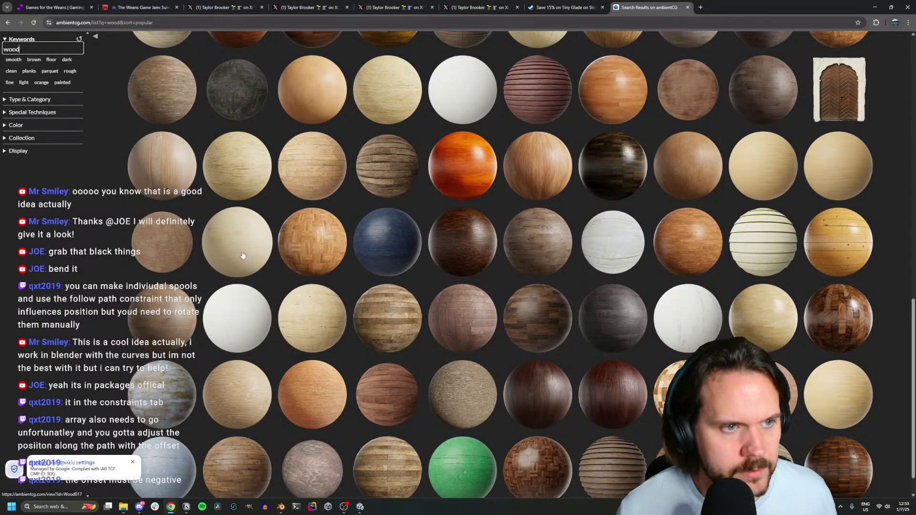
# Examine the rest of the wood materials for a texture that would suit the Unity scene
pyautogui.scroll(-6, 306, 286)
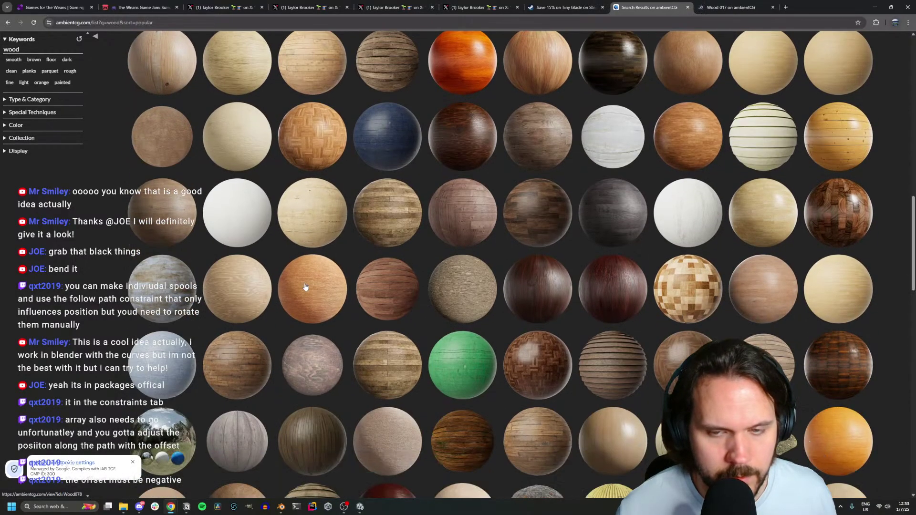
pyautogui.scroll(-5, 306, 286)
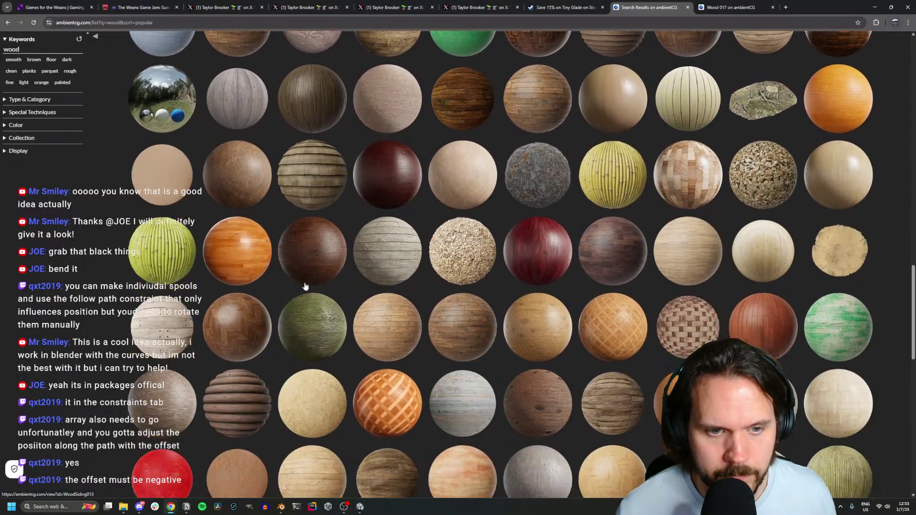
pyautogui.scroll(-7, 306, 286)
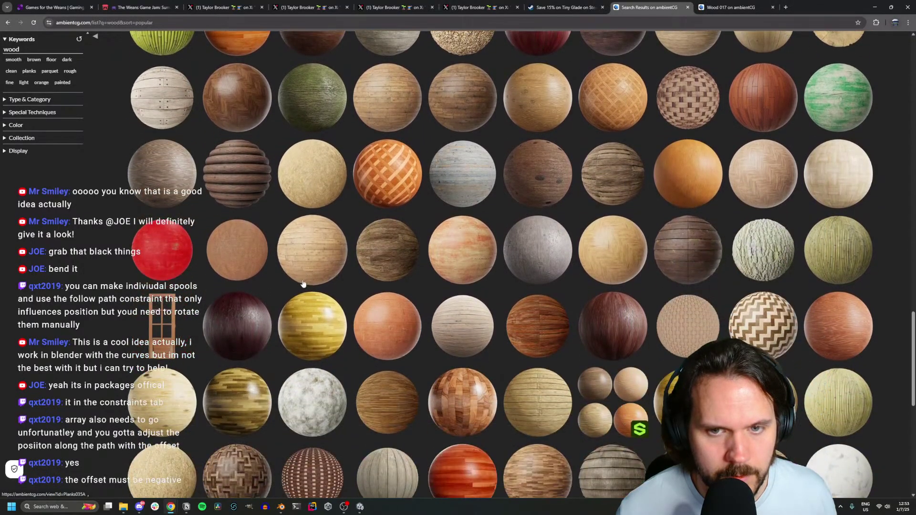
pyautogui.scroll(-5, 302, 283)
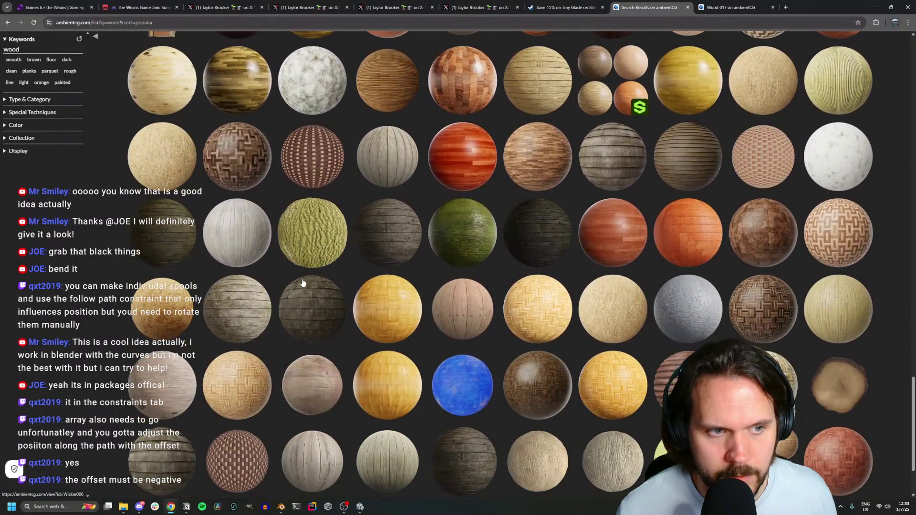
pyautogui.scroll(-2, 300, 279)
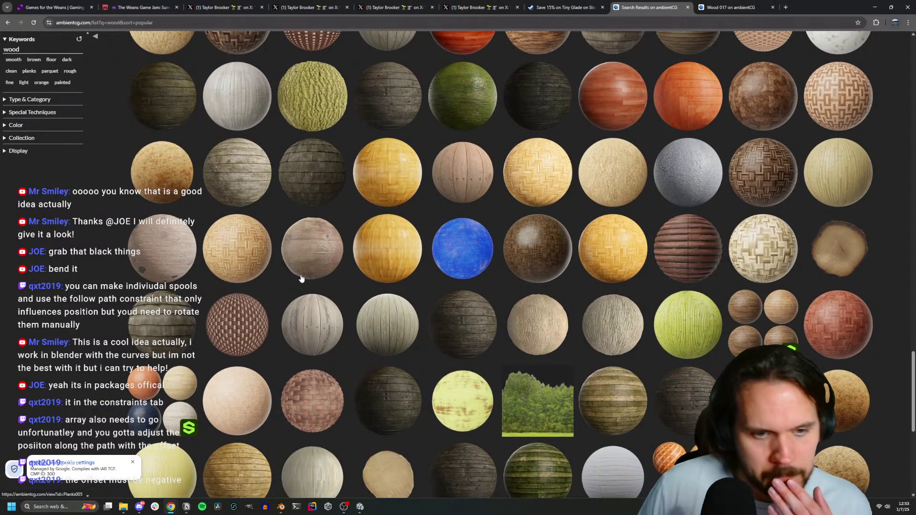
pyautogui.scroll(-7, 302, 279)
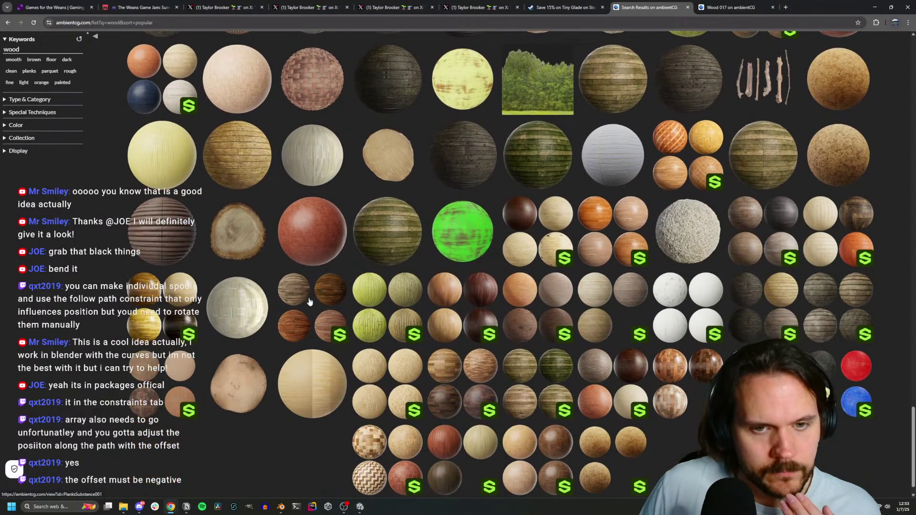
pyautogui.scroll(8, 309, 302)
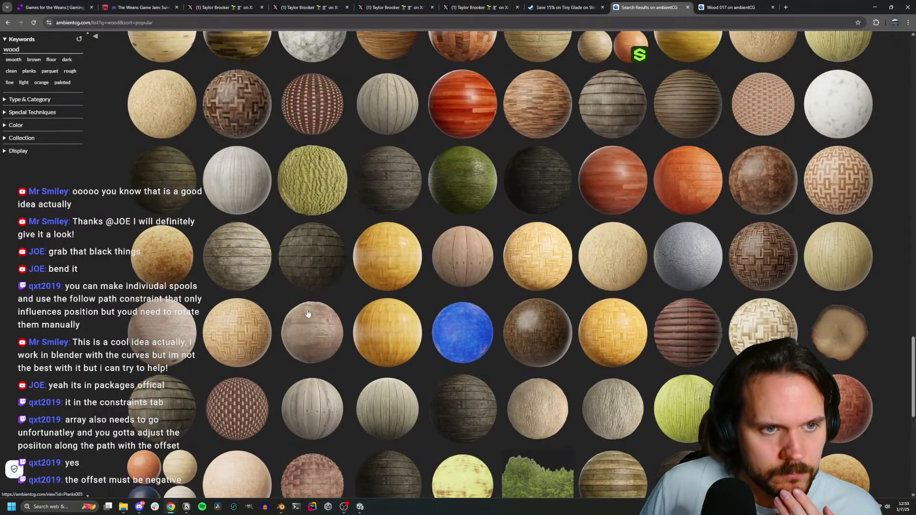
pyautogui.scroll(10, 308, 314)
pyautogui.scroll(3, 308, 319)
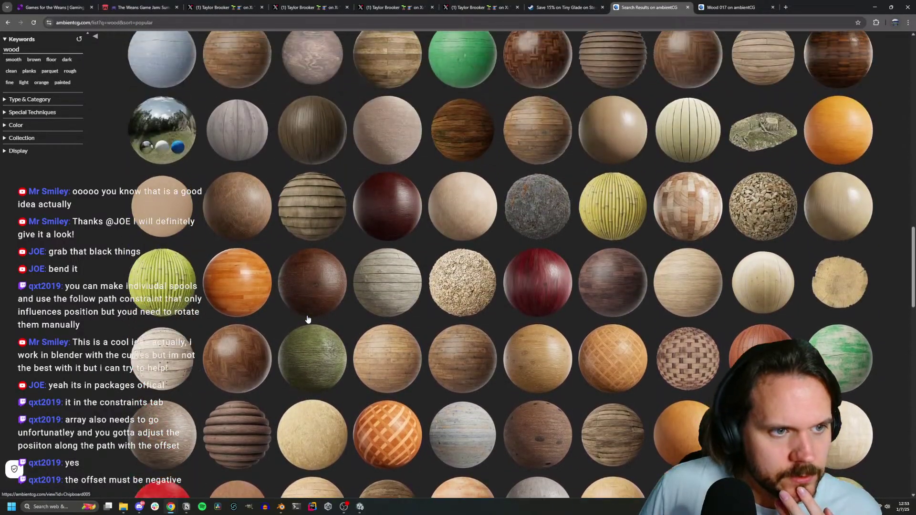
pyautogui.scroll(4, 308, 321)
pyautogui.scroll(1, 310, 330)
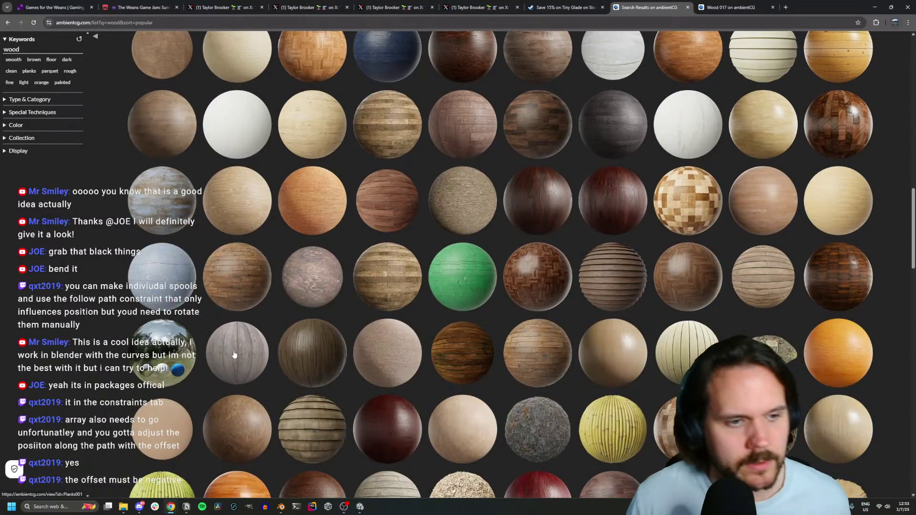
# View the Planks 001 texture, compare it with Wood 017 and return to the wood results
pyautogui.click(237, 349)
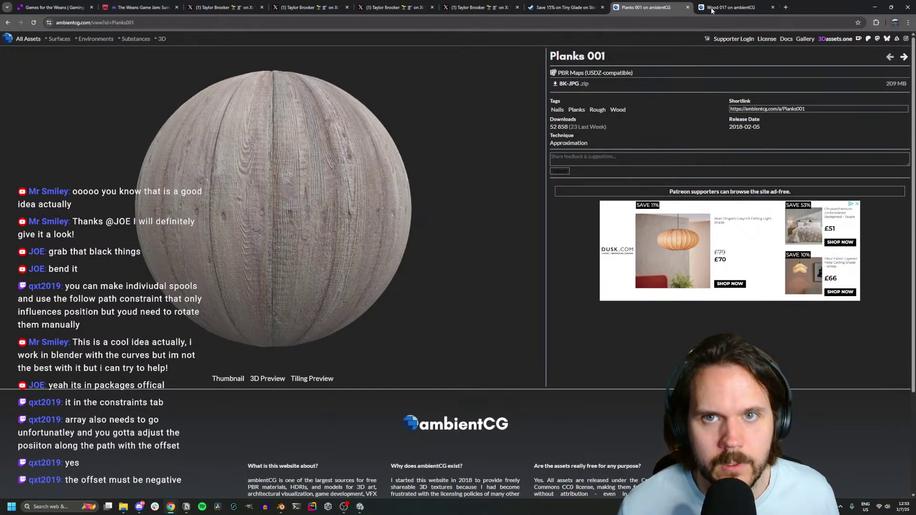
pyautogui.hotkey('ctrl', 'Tab')
pyautogui.hotkey('ctrl', 'shift', 'Tab')
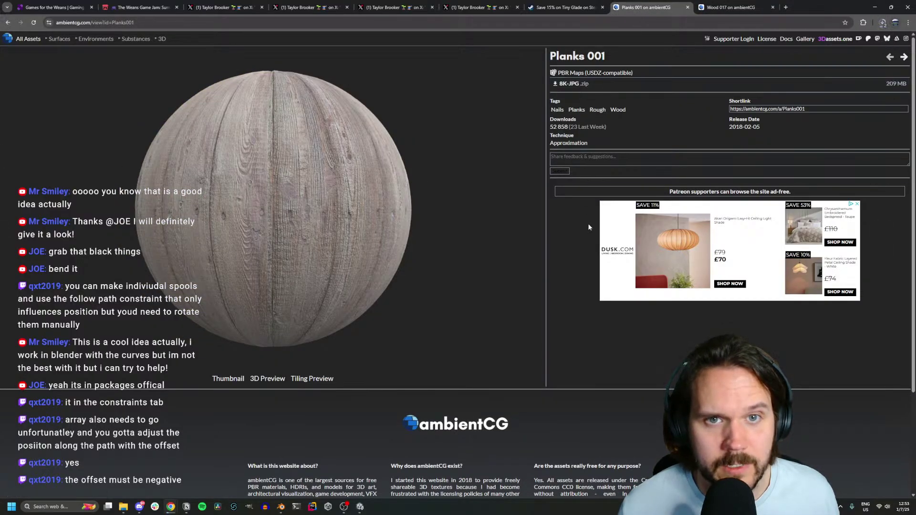
pyautogui.click(8, 23)
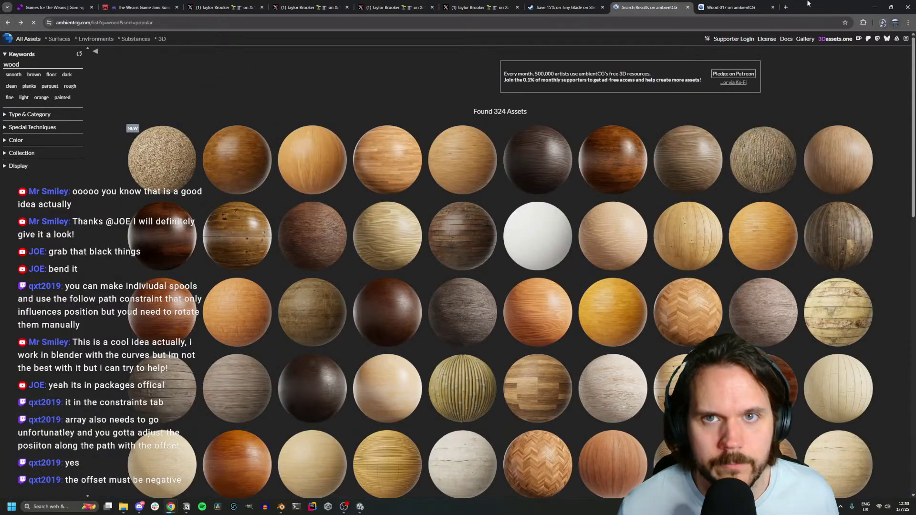
pyautogui.click(721, 8)
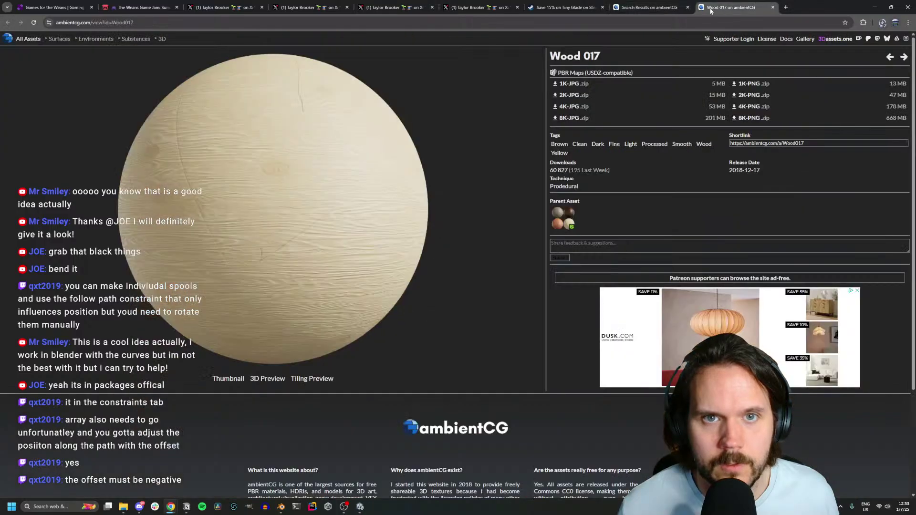
pyautogui.click(671, 8)
# Find the pale, cracked Painted Wood 009 C texture among the wood results and download it
pyautogui.scroll(6, 570, 324)
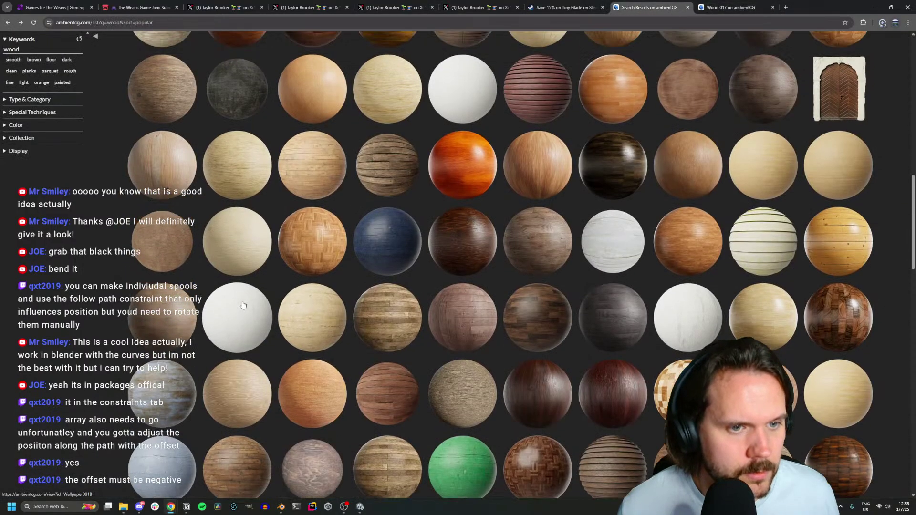
pyautogui.scroll(1, 570, 324)
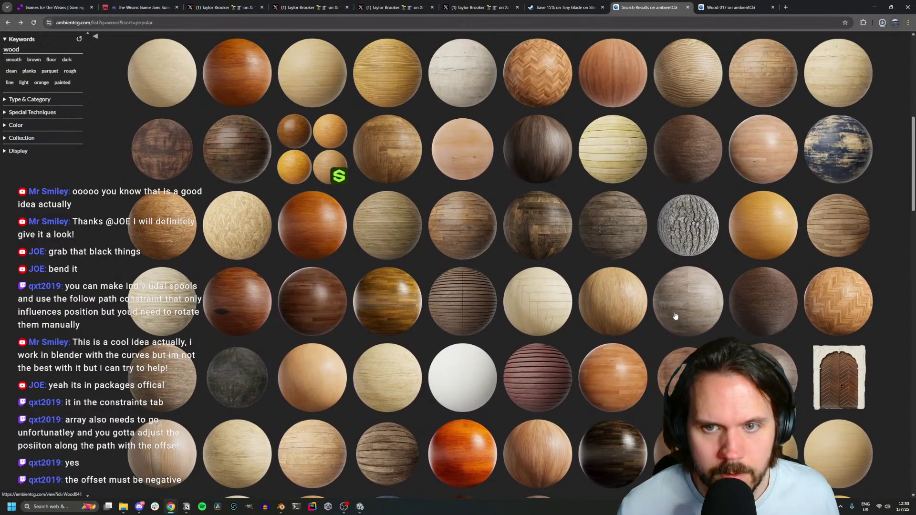
pyautogui.scroll(2, 676, 316)
pyautogui.click(472, 188)
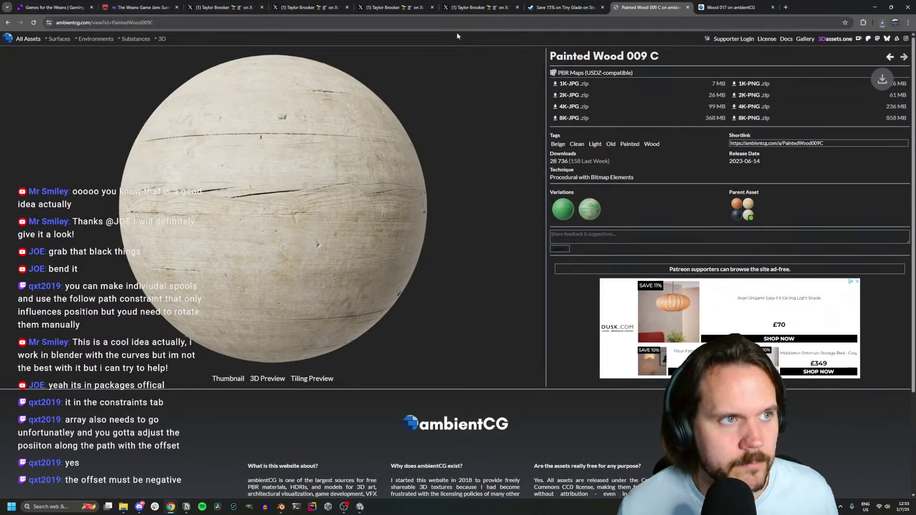
# Search the web for "unity ambient cg importer", open the AmbientCGImporter GitHub repository and read its README
pyautogui.click(730, 8)
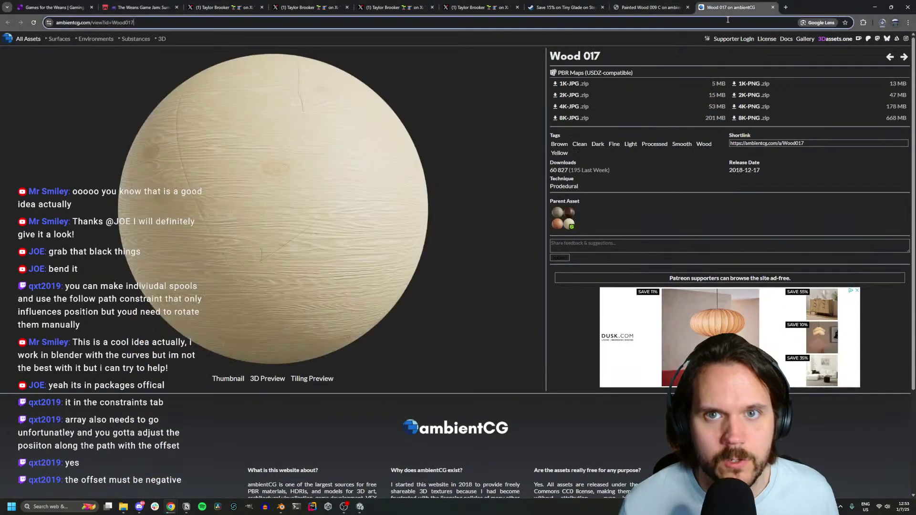
pyautogui.click(728, 20)
pyautogui.write('unity amb')
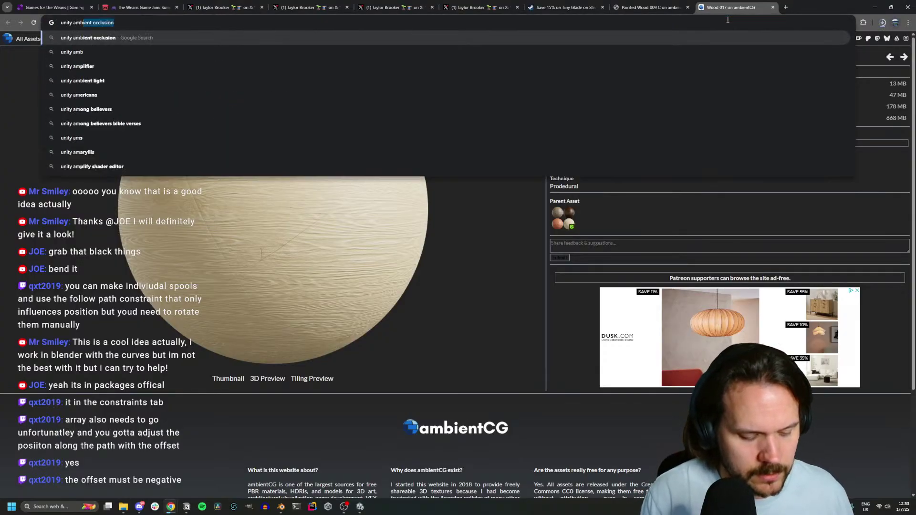
pyautogui.write('ient cg importer')
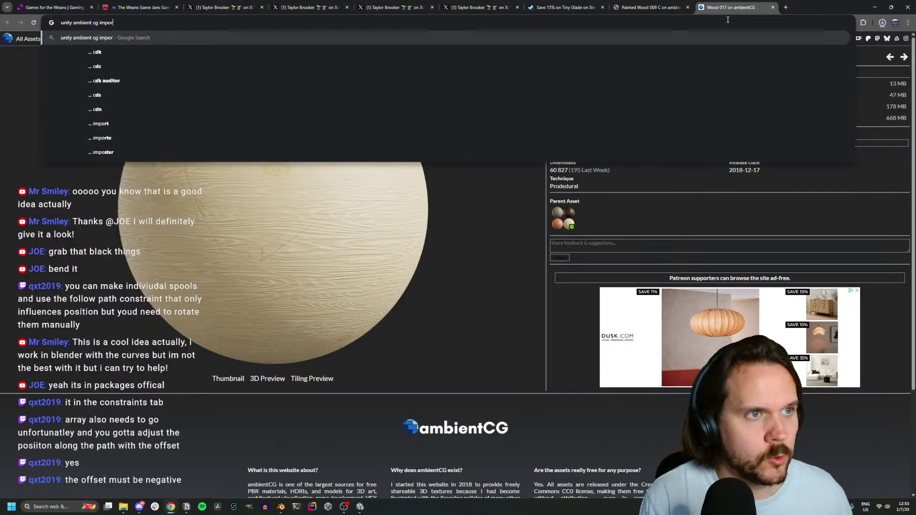
pyautogui.press('Return')
pyautogui.click(152, 118)
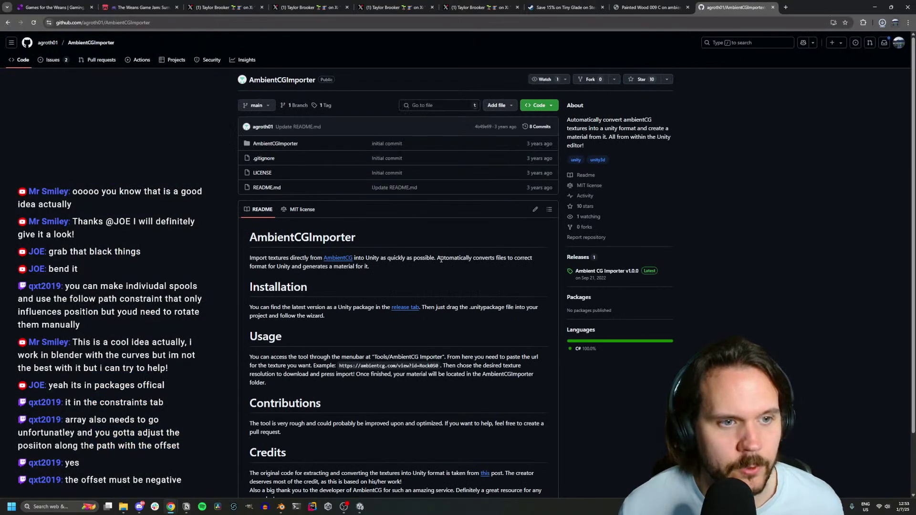
pyautogui.scroll(-1, 441, 259)
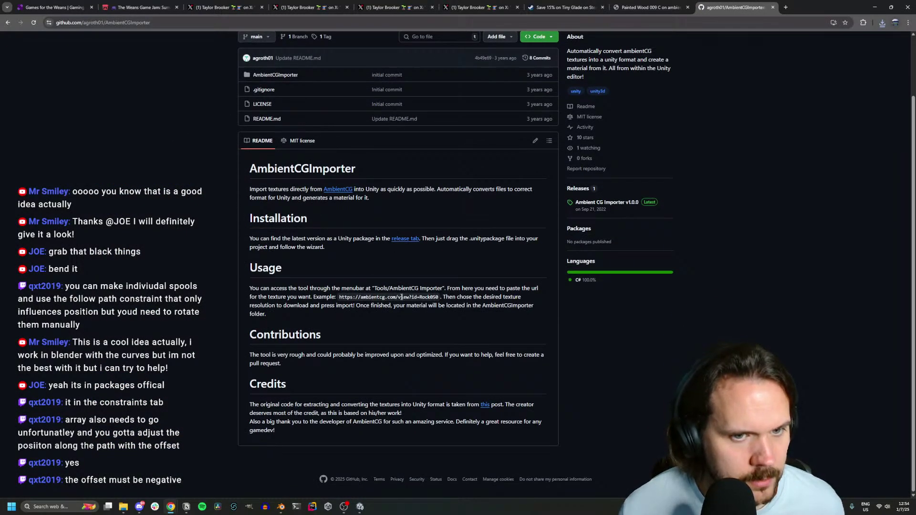
pyautogui.scroll(1, 388, 113)
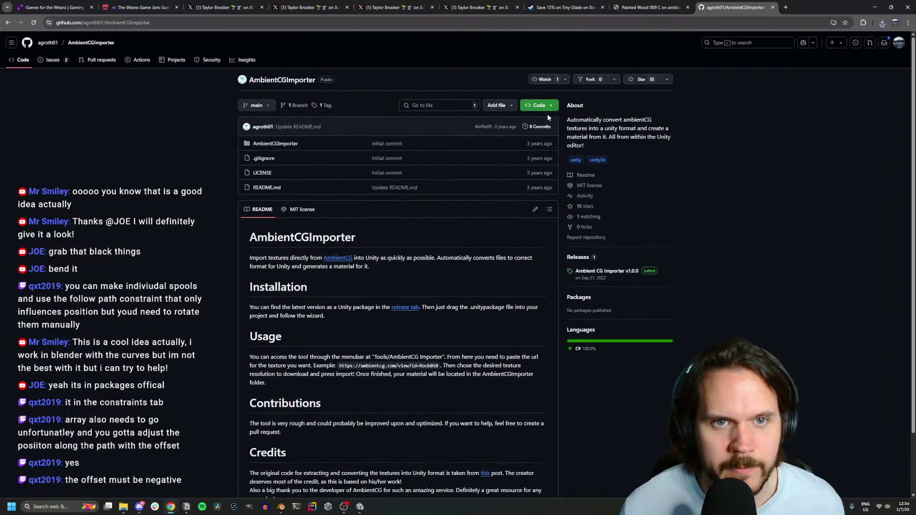
pyautogui.click(544, 107)
pyautogui.click(548, 169)
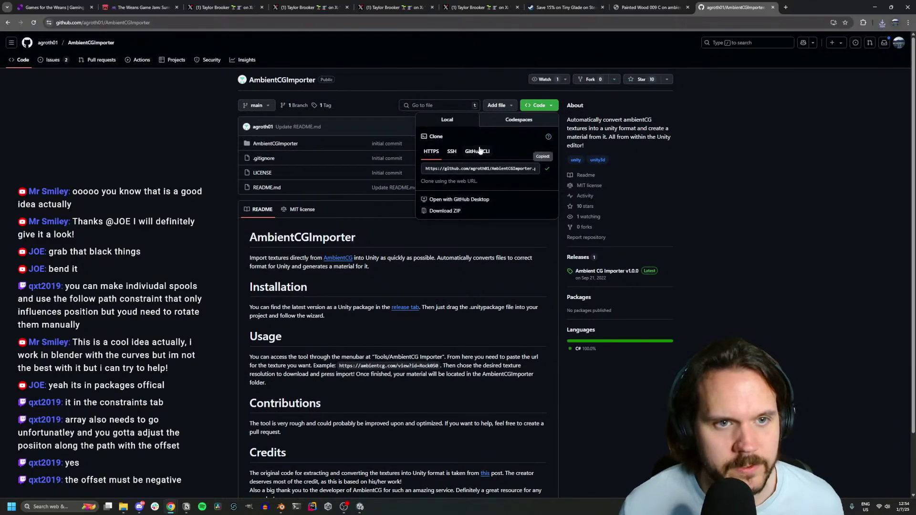
pyautogui.click(454, 200)
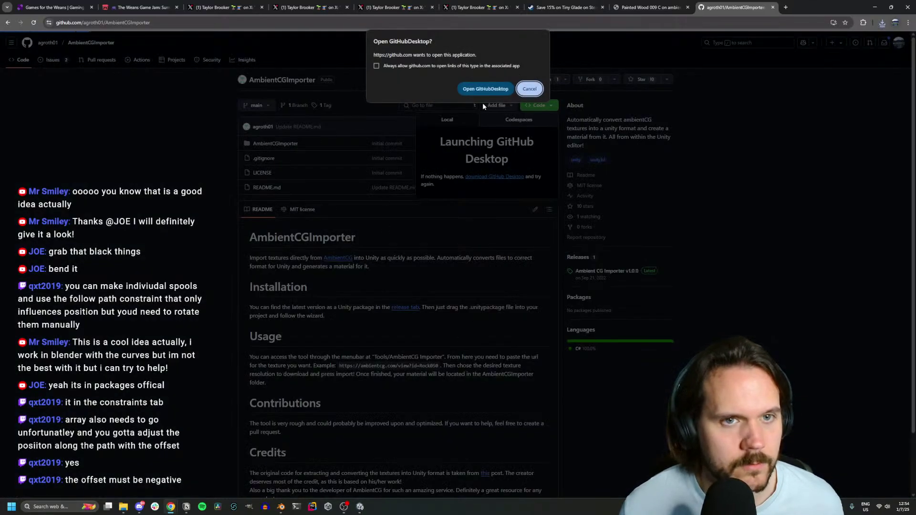
pyautogui.click(486, 88)
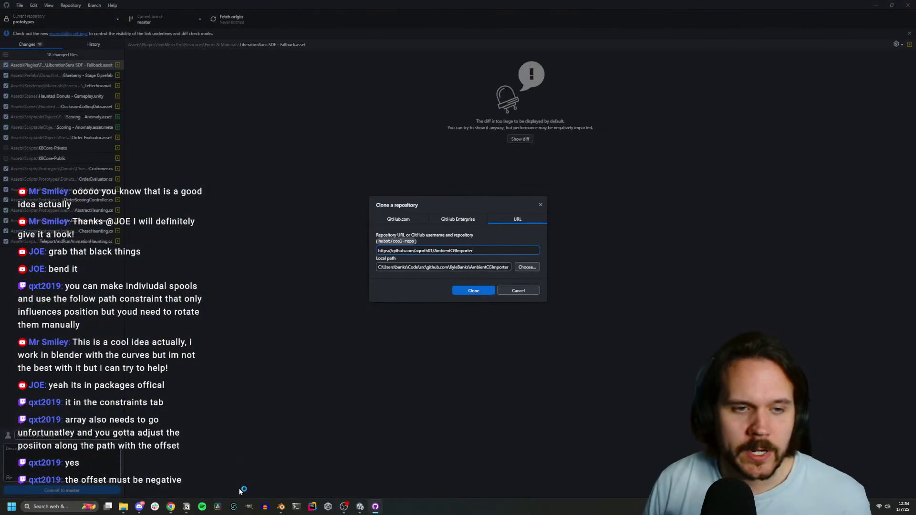
pyautogui.hotkey('alt', 'Tab')
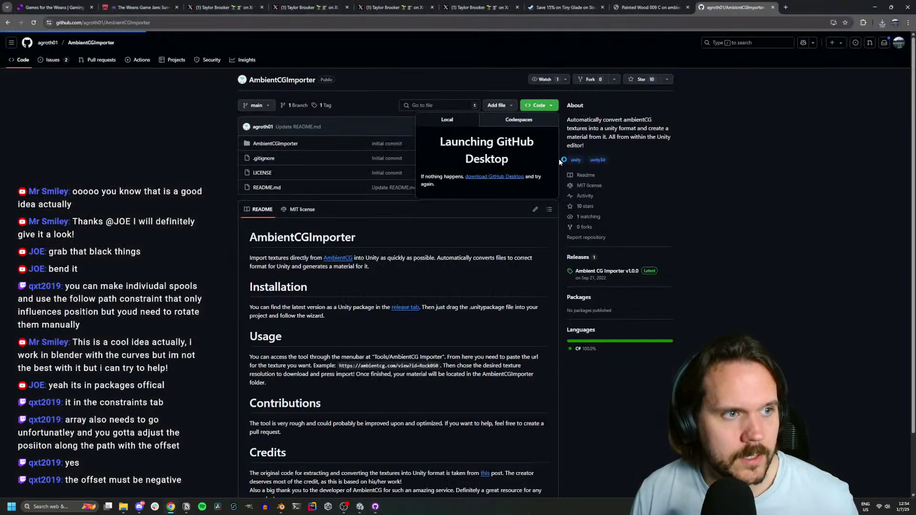
pyautogui.click(325, 273)
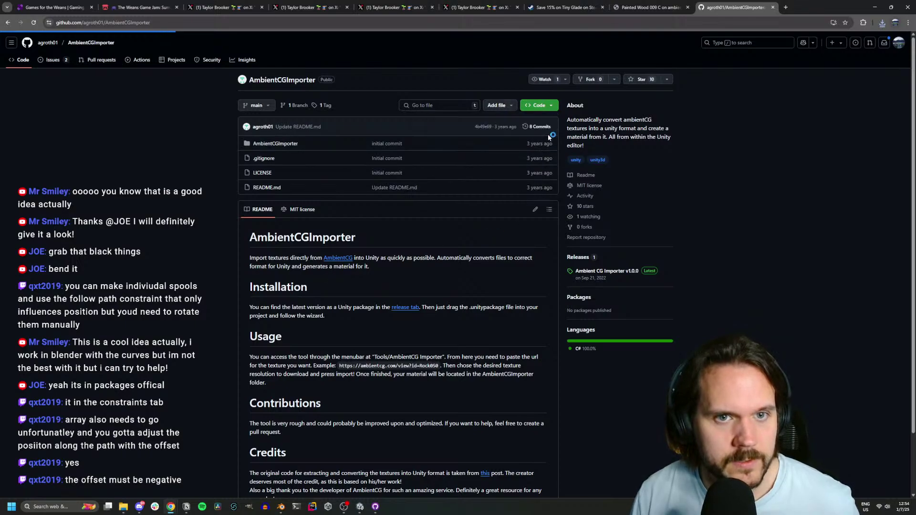
# Download the AmbientCGImporter repository as a ZIP, show it in the Downloads folder and delete the older PDF documents there
pyautogui.click(539, 105)
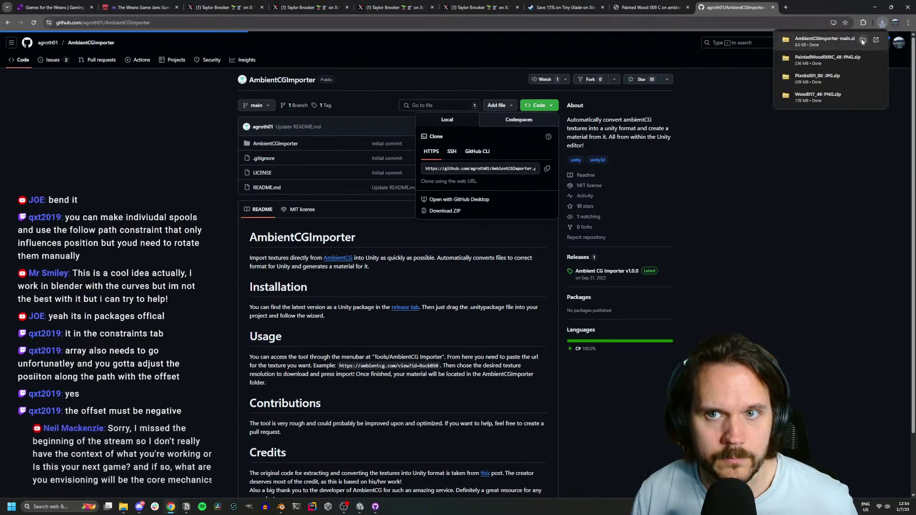
pyautogui.click(862, 40)
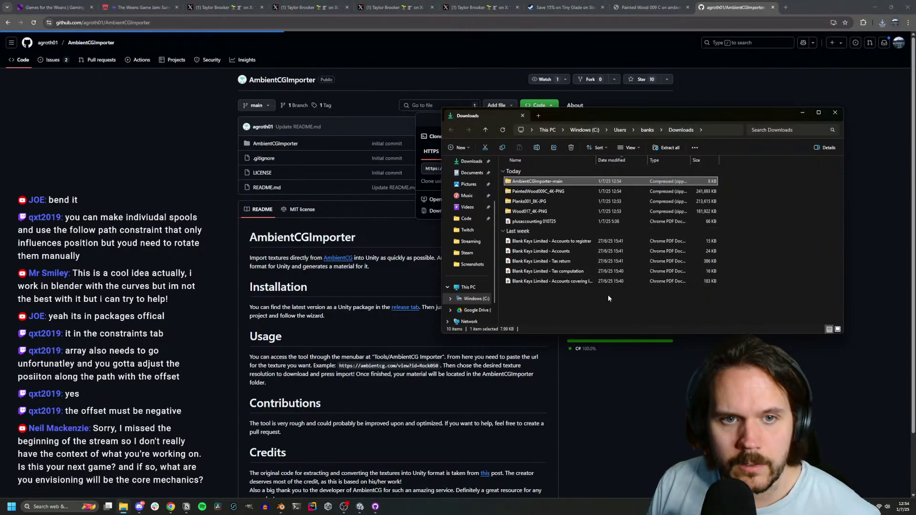
pyautogui.moveTo(608, 294); pyautogui.dragTo(538, 228)
pyautogui.press('Delete')
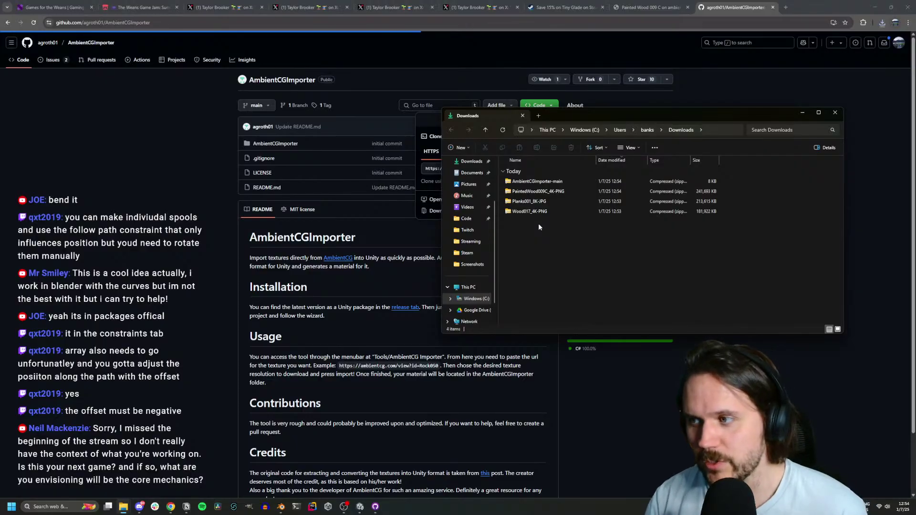
# Review the Weans Game Jam theme page and the reference photos of aerial landscape embroideries, necklaces and thread spools
pyautogui.click(240, 7)
pyautogui.click(148, 7)
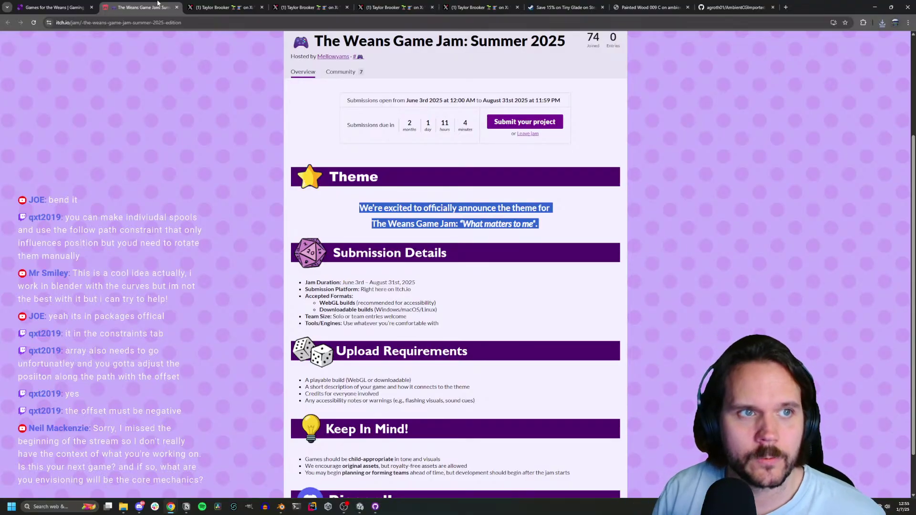
pyautogui.click(204, 10)
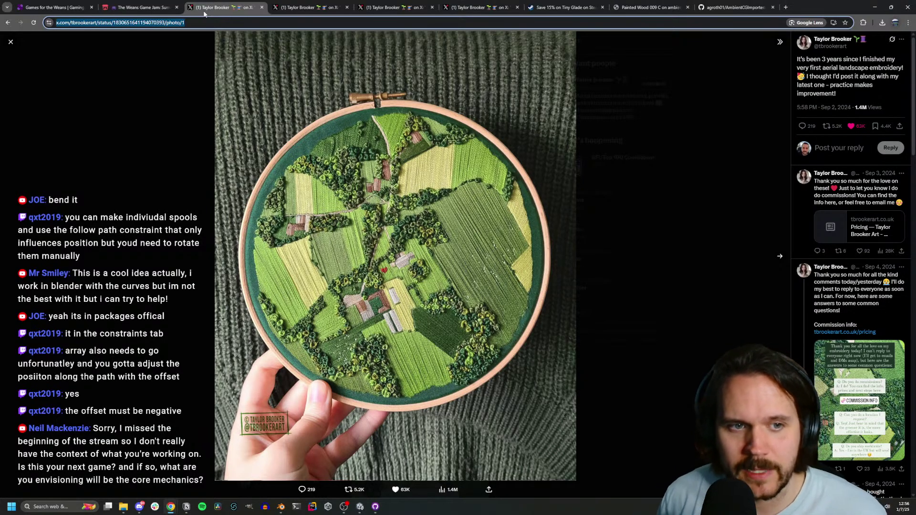
pyautogui.click(330, 9)
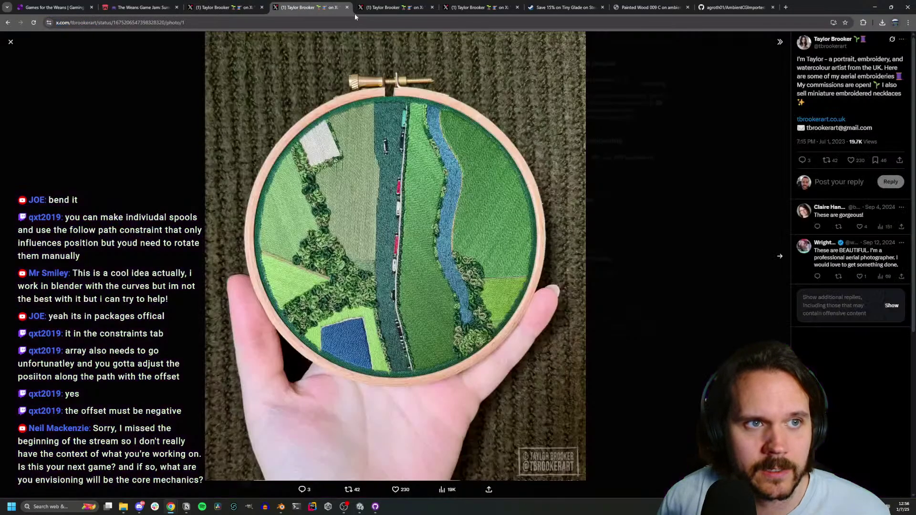
pyautogui.click(391, 9)
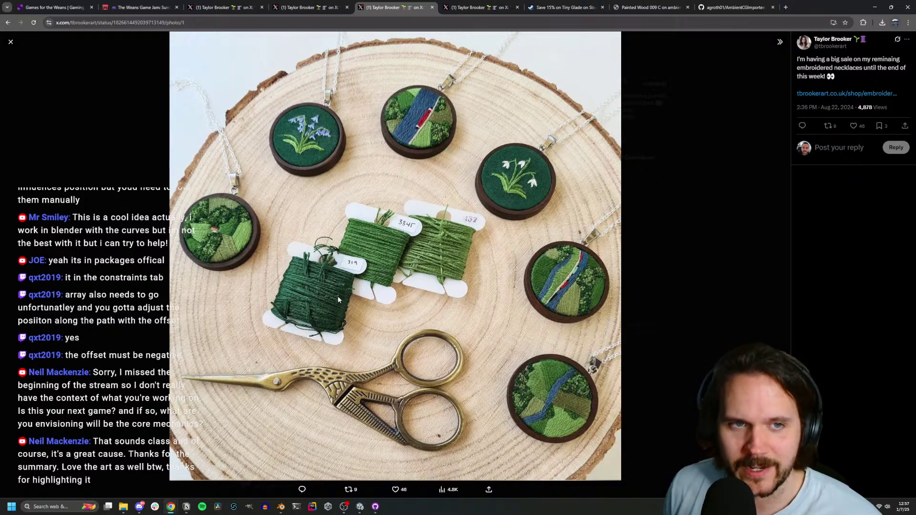
pyautogui.hotkey('ctrl', 'Tab')
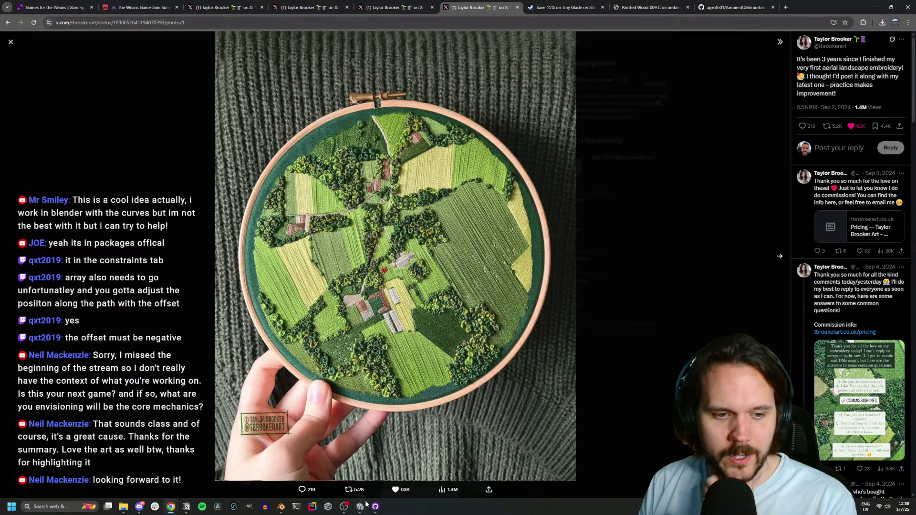
# Switch to Unity, bring up the Downloads folder and extract the AmbientCGImporter-main archive into its default destination
pyautogui.moveTo(363, 505)
pyautogui.click(361, 478)
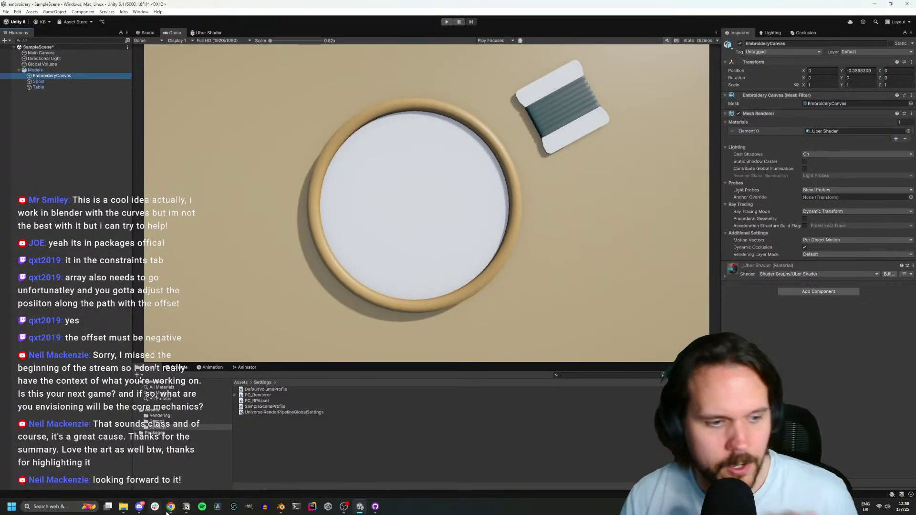
pyautogui.moveTo(124, 507)
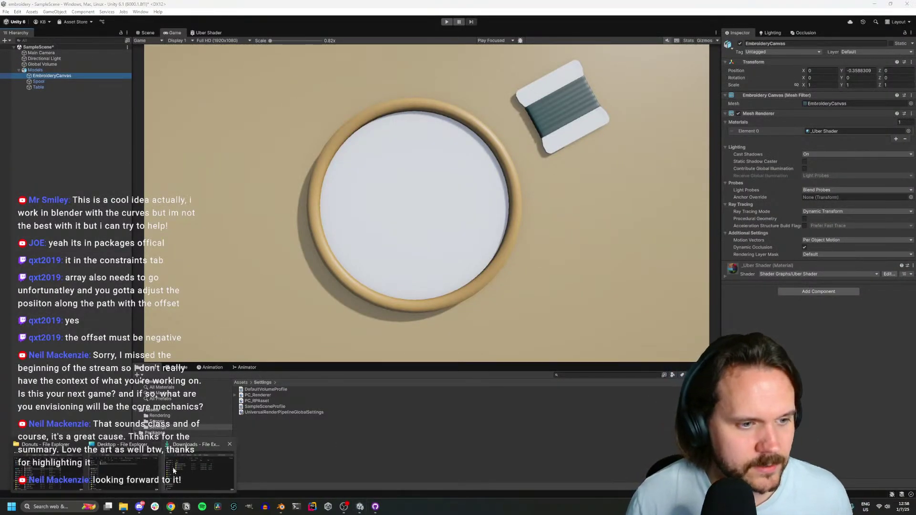
pyautogui.click(173, 471)
pyautogui.click(530, 181)
pyautogui.rightClick(540, 183)
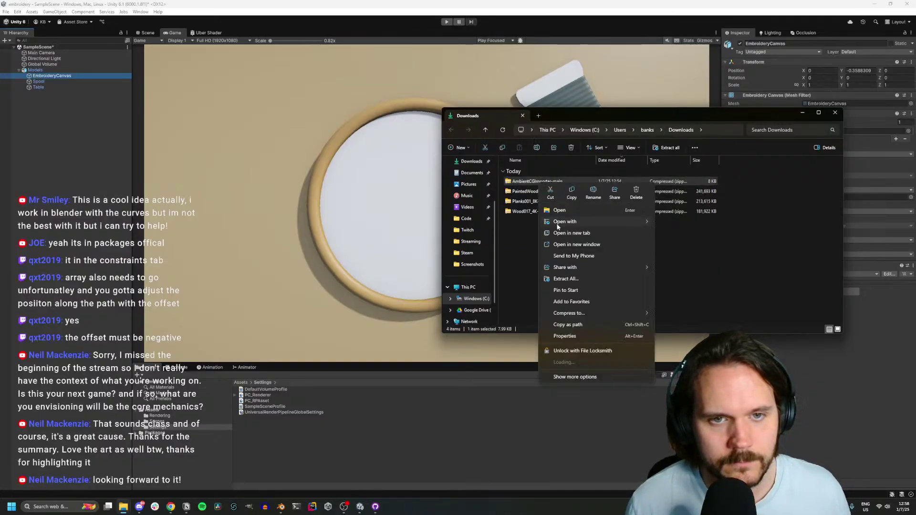
pyautogui.click(580, 275)
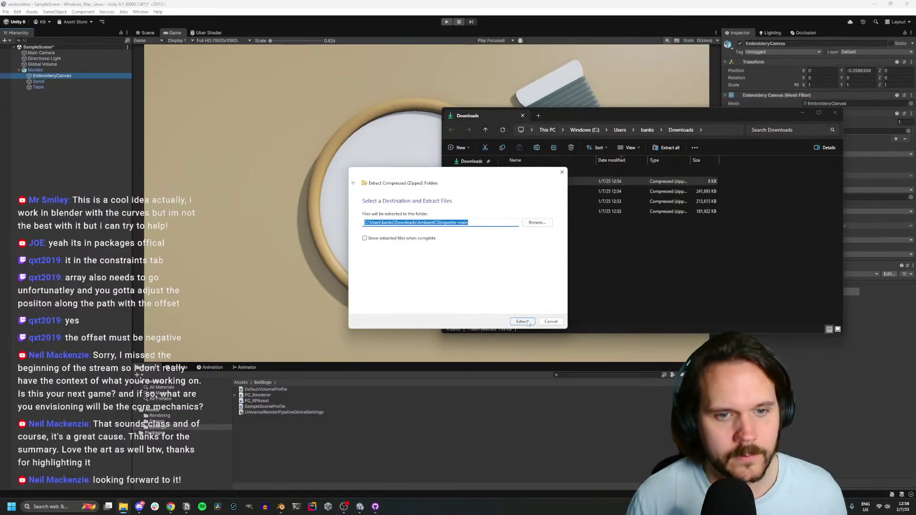
pyautogui.click(522, 321)
# Create a folder named Plugins in the Unity project's Assets folder
pyautogui.click(152, 410)
pyautogui.rightClick(316, 451)
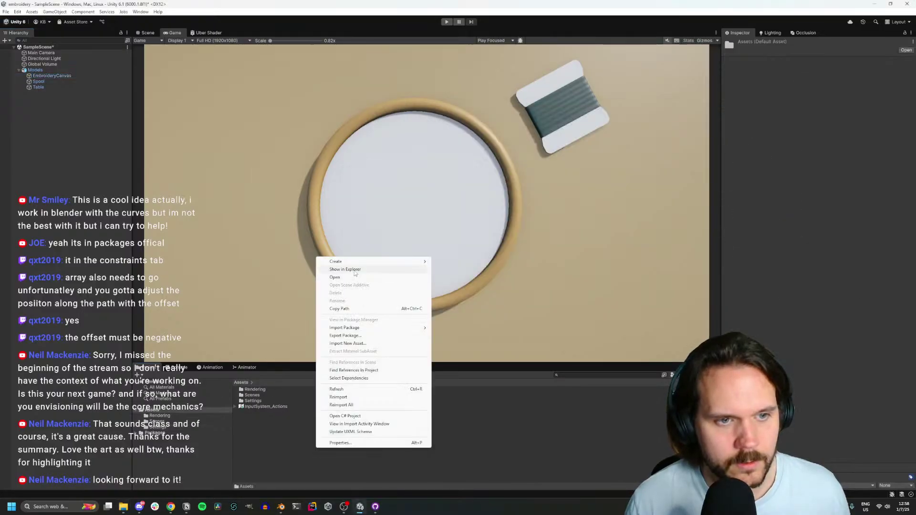
pyautogui.click(468, 263)
pyautogui.write('F')
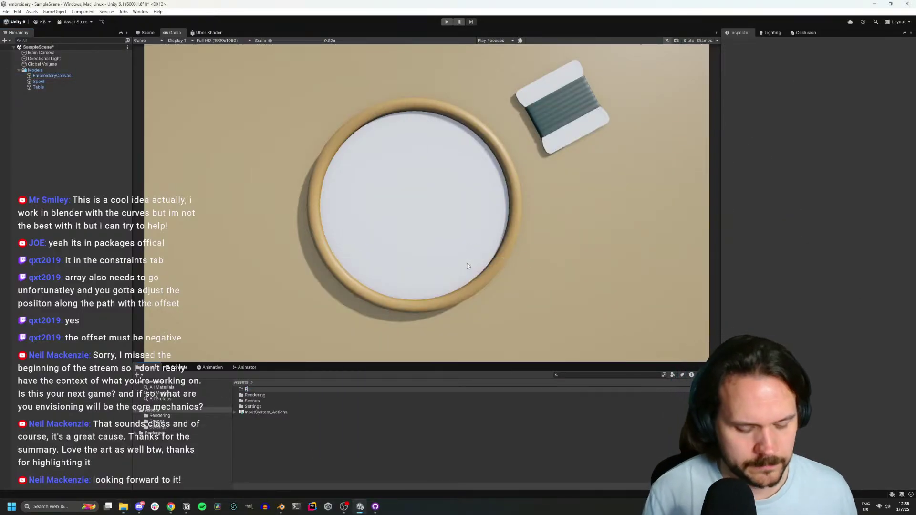
pyautogui.write('lugins')
pyautogui.press('Return')
# Check the extracted archive in File Explorer and import its inner AmbientCGImporter-main folder into the project's Plugins folder
pyautogui.hotkey('alt', 'Tab')
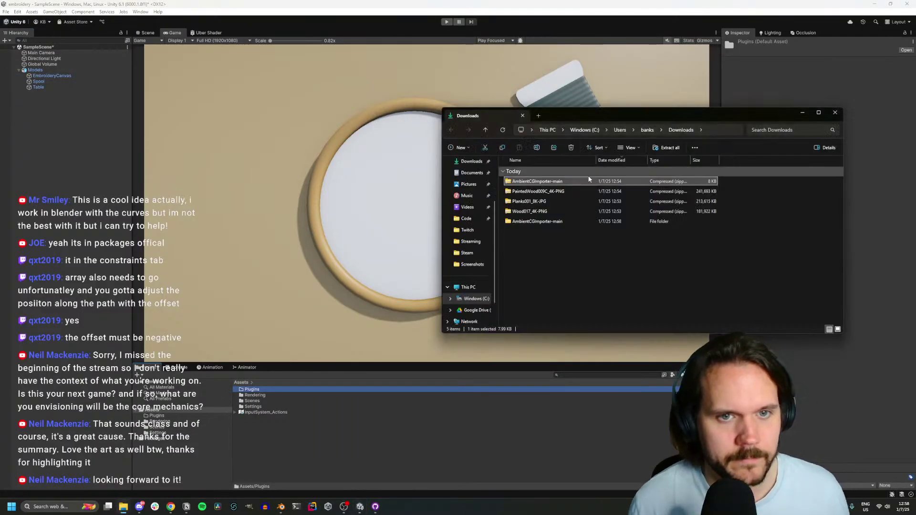
pyautogui.doubleClick(537, 221)
pyautogui.doubleClick(534, 181)
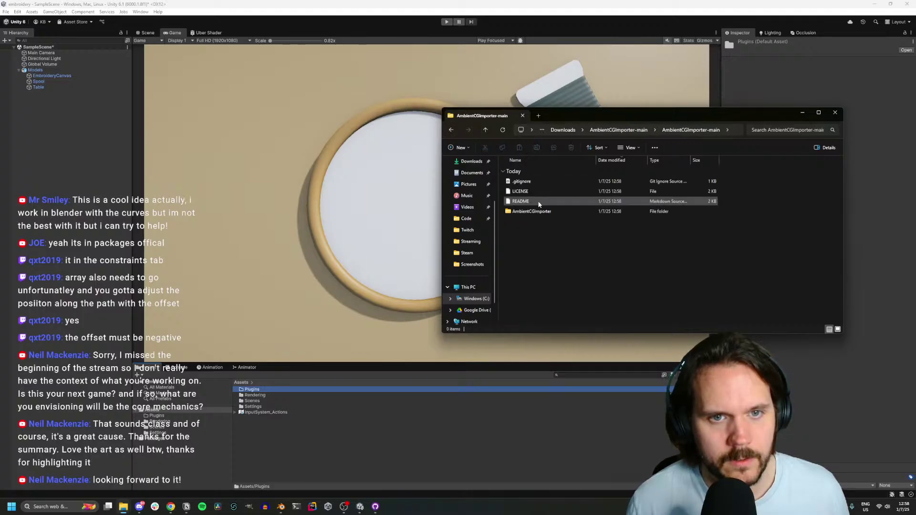
pyautogui.click(539, 213)
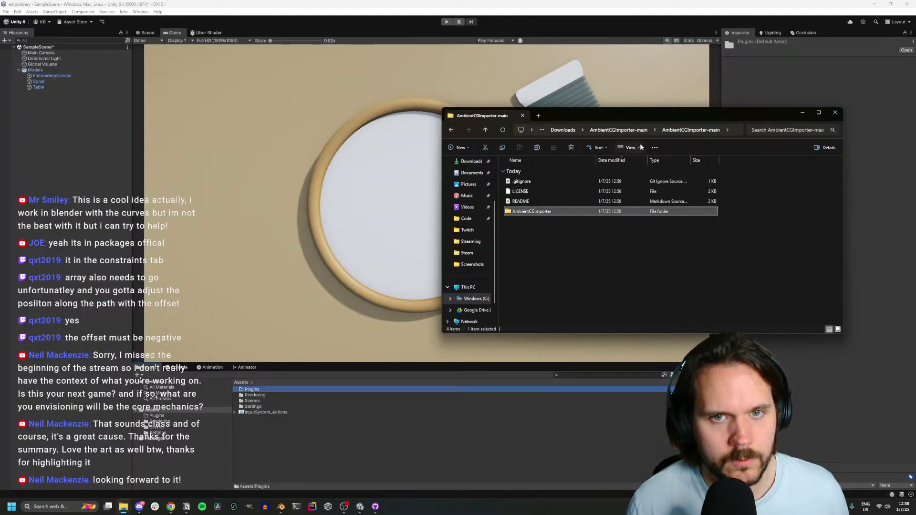
pyautogui.hotkey('alt', 'Up')
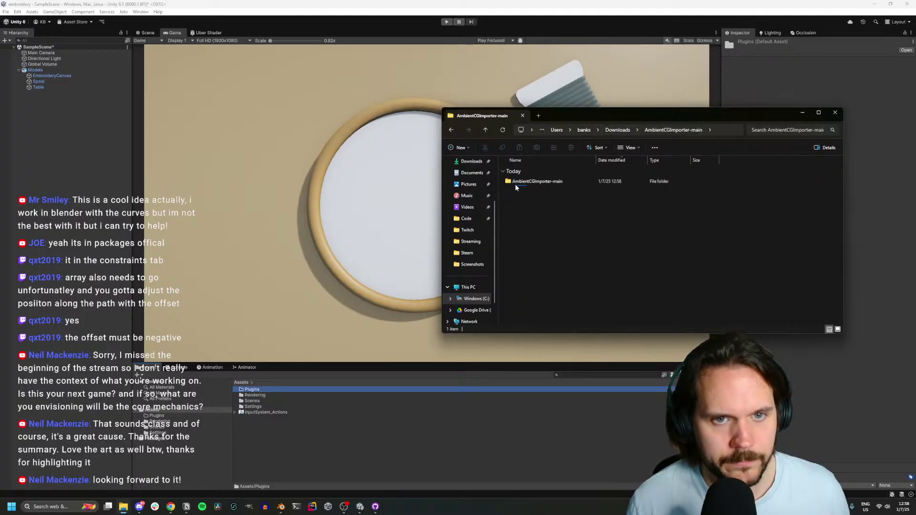
pyautogui.moveTo(515, 184); pyautogui.dragTo(257, 391)
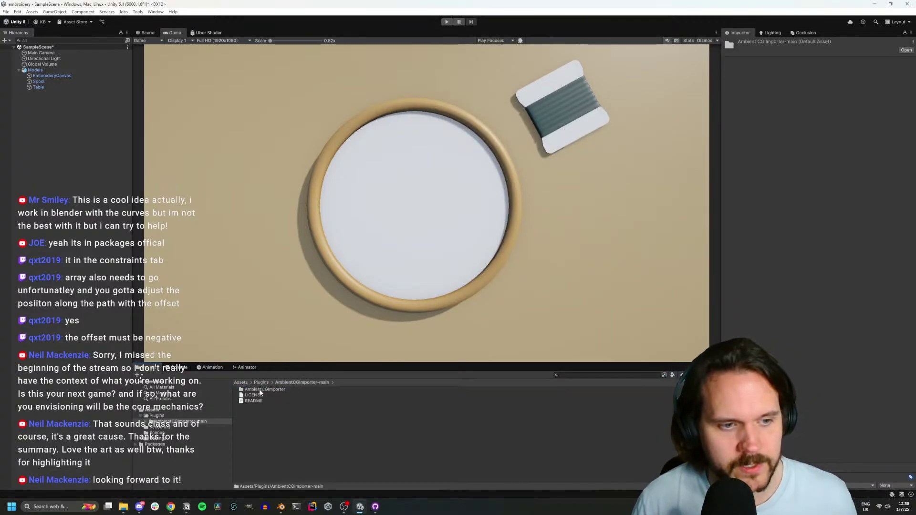
# Open the AmbientCG Importer tool, set its resolution to 4K and widen its window
pyautogui.click(138, 11)
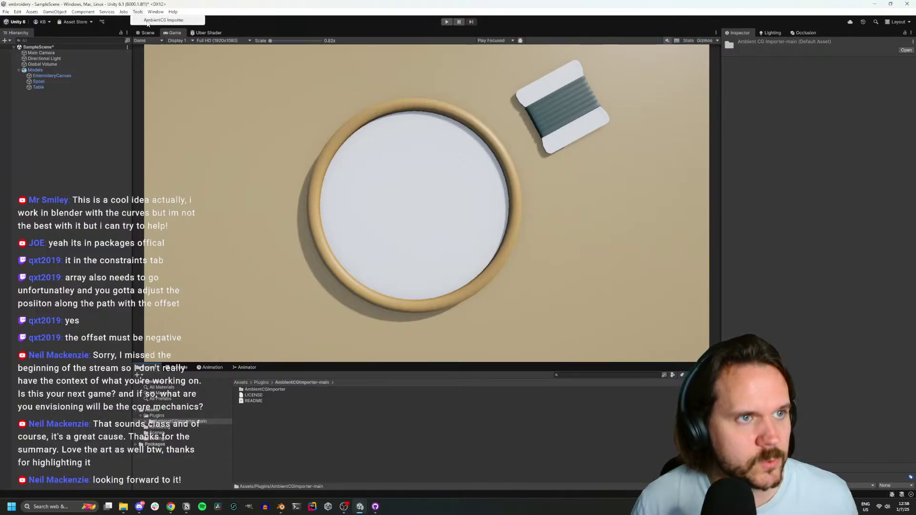
pyautogui.click(148, 21)
pyautogui.moveTo(192, 23); pyautogui.dragTo(359, 67)
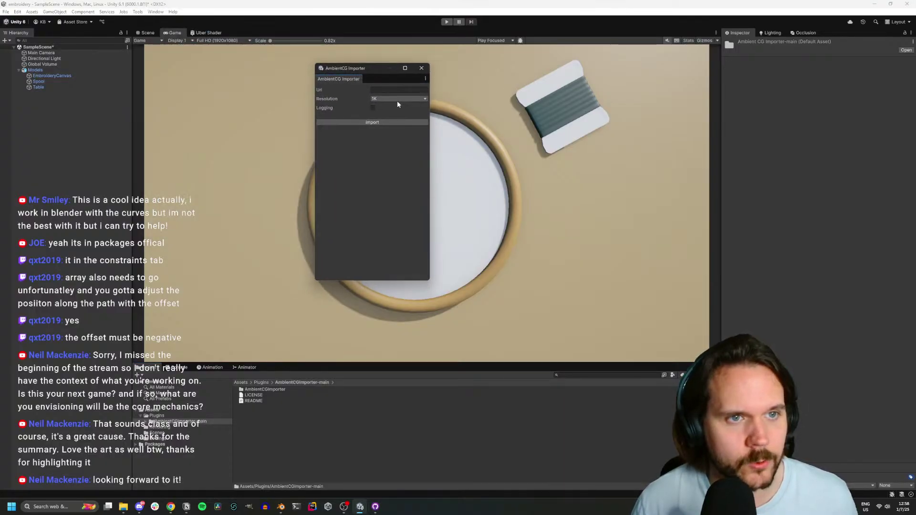
pyautogui.click(398, 99)
pyautogui.click(396, 123)
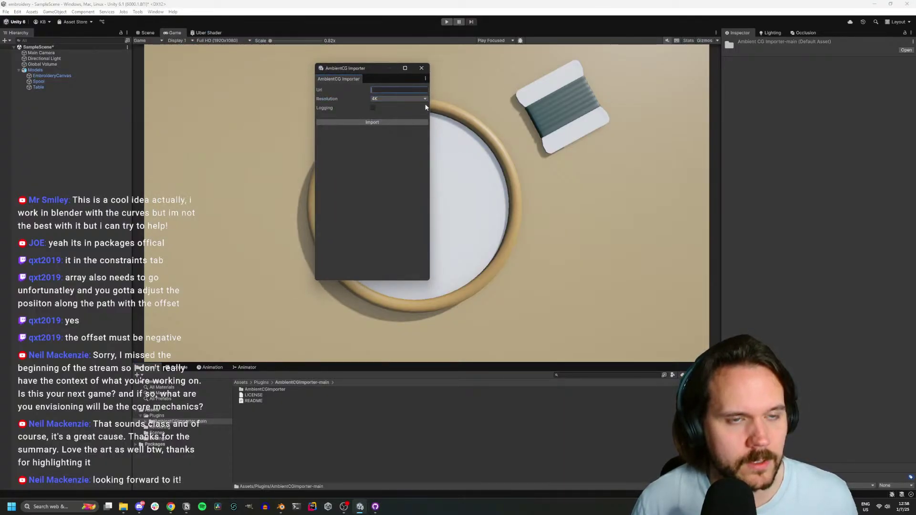
pyautogui.moveTo(429, 107); pyautogui.dragTo(500, 108)
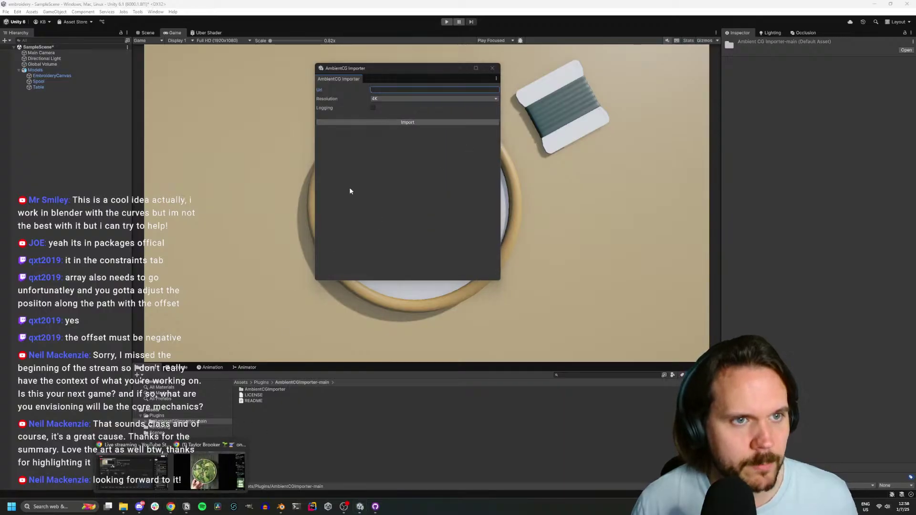
pyautogui.click(206, 471)
pyautogui.click(711, 7)
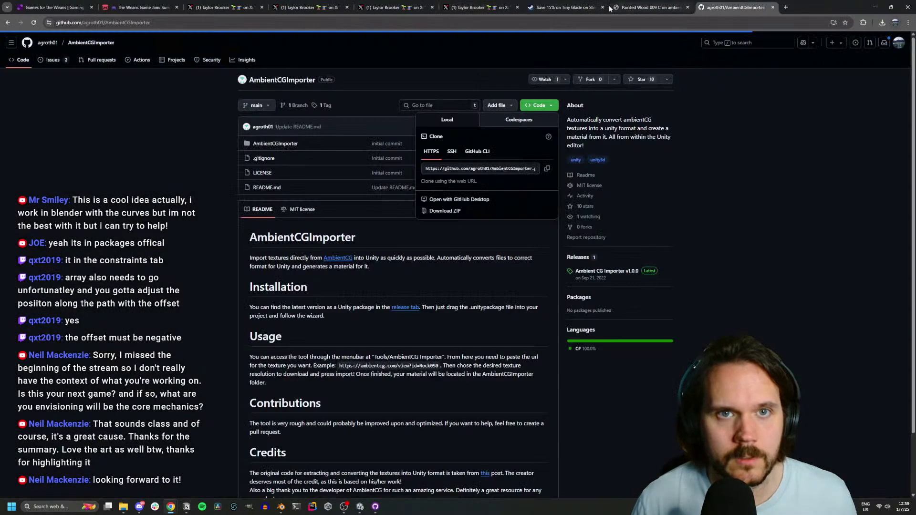
pyautogui.click(612, 8)
pyautogui.hotkey('alt', 'Tab')
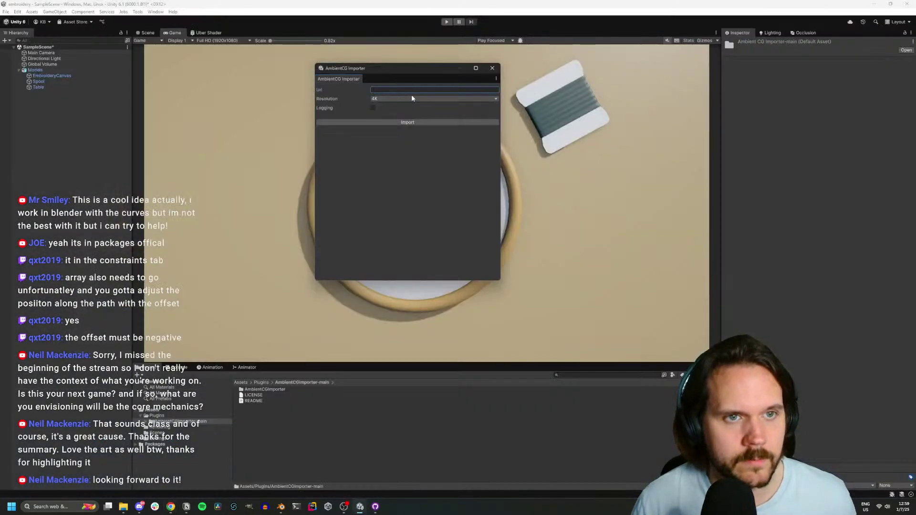
pyautogui.write('https://ambientcg.com/view?id=PaintedWood009C')
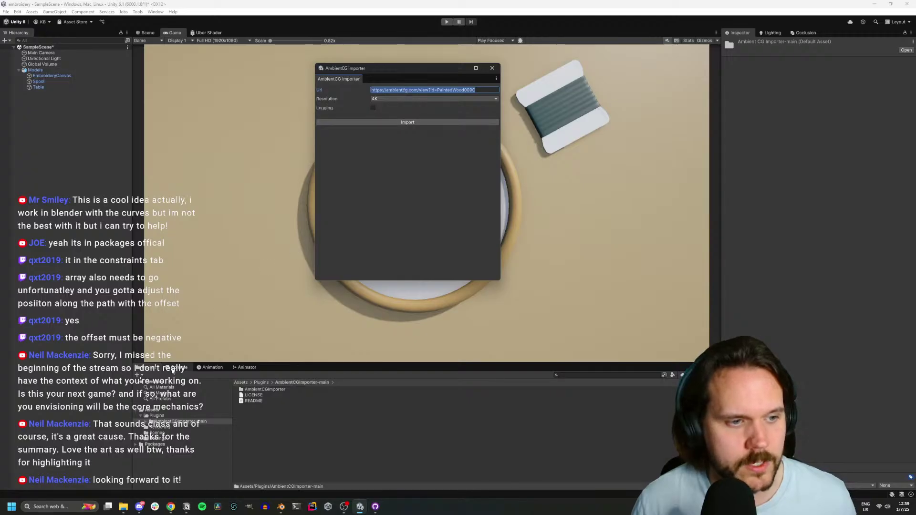
# Show the console, enable logging in the importer and try to import the painted wood texture
pyautogui.click(173, 367)
pyautogui.click(373, 108)
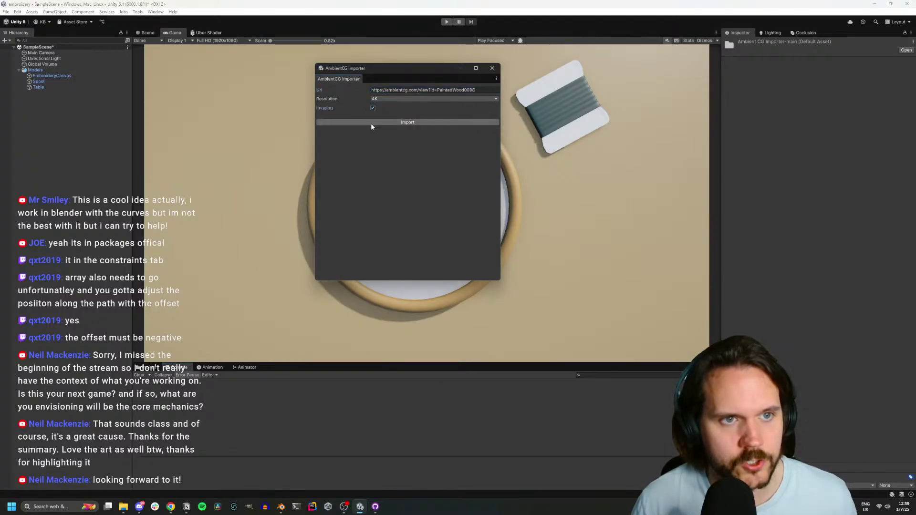
pyautogui.click(371, 123)
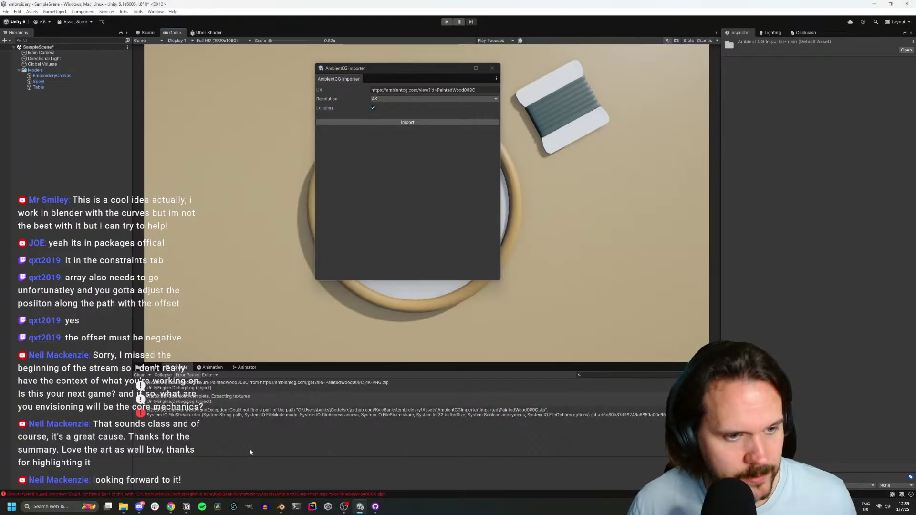
# Create a folder named AmbientCGImporter directly in the project's Assets folder
pyautogui.click(146, 367)
pyautogui.rightClick(299, 434)
pyautogui.click(248, 382)
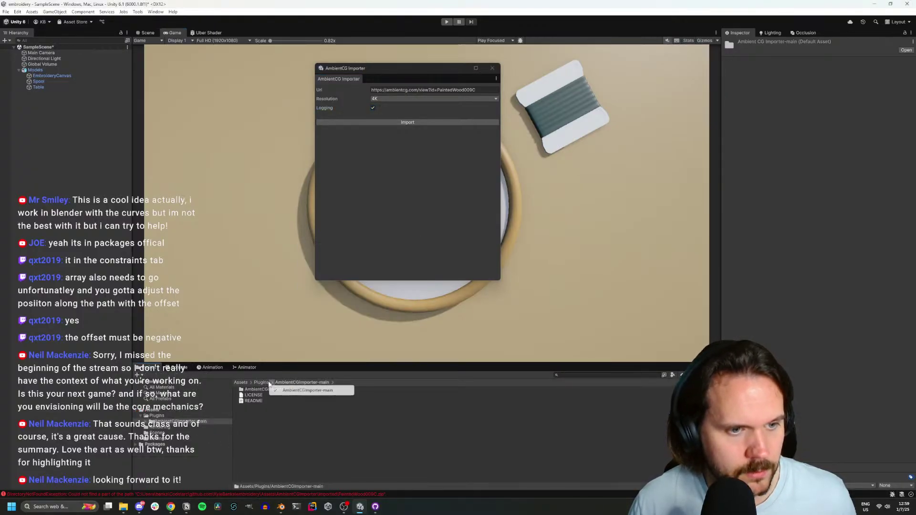
pyautogui.click(241, 382)
pyautogui.rightClick(255, 440)
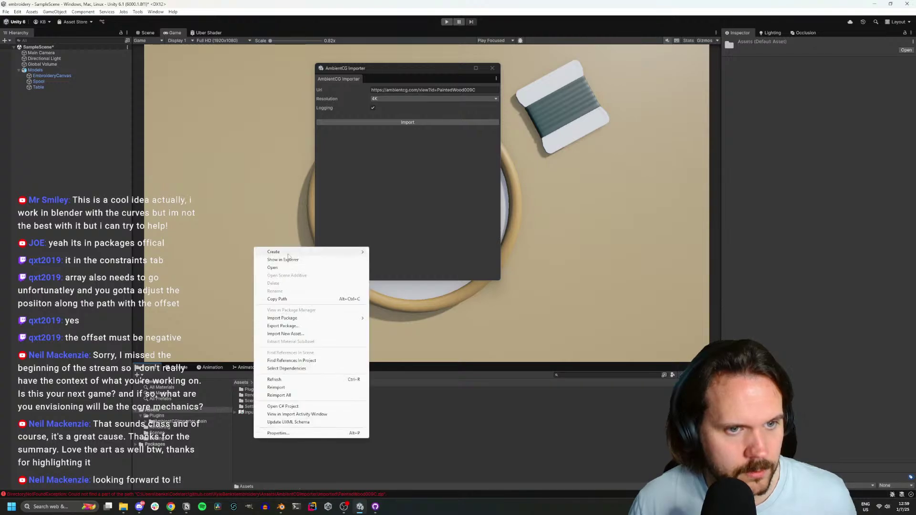
pyautogui.moveTo(334, 252)
pyautogui.click(402, 252)
pyautogui.write('Ambie')
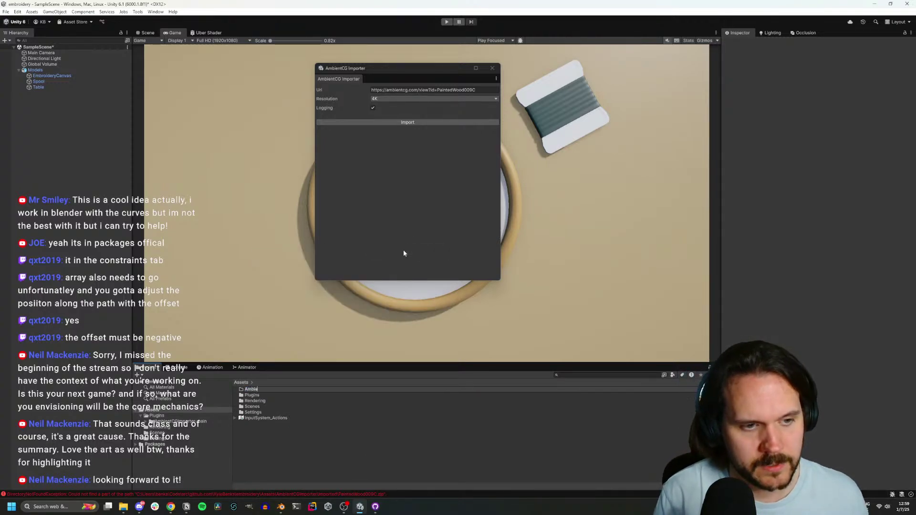
pyautogui.write('ntCGImporter')
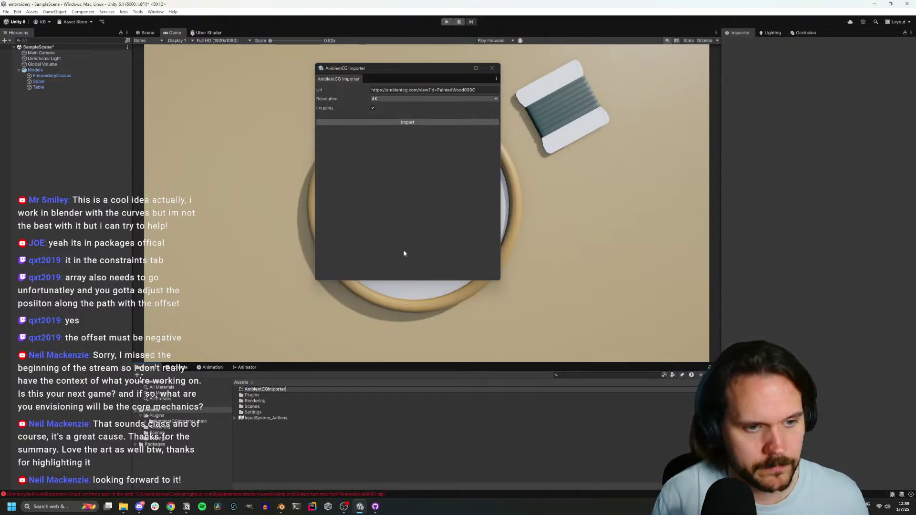
pyautogui.press('Return')
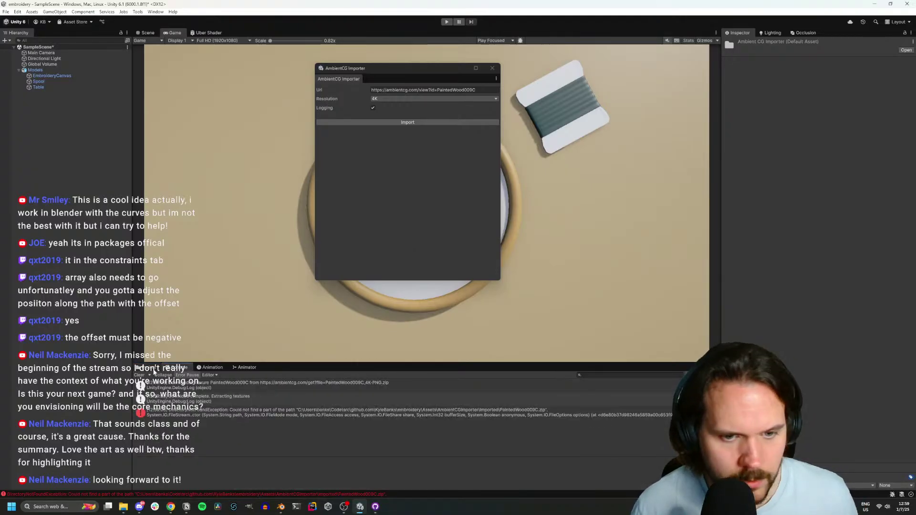
# Add a subfolder named Imported inside the new AmbientCGImporter folder
pyautogui.doubleClick(246, 389)
pyautogui.rightClick(260, 402)
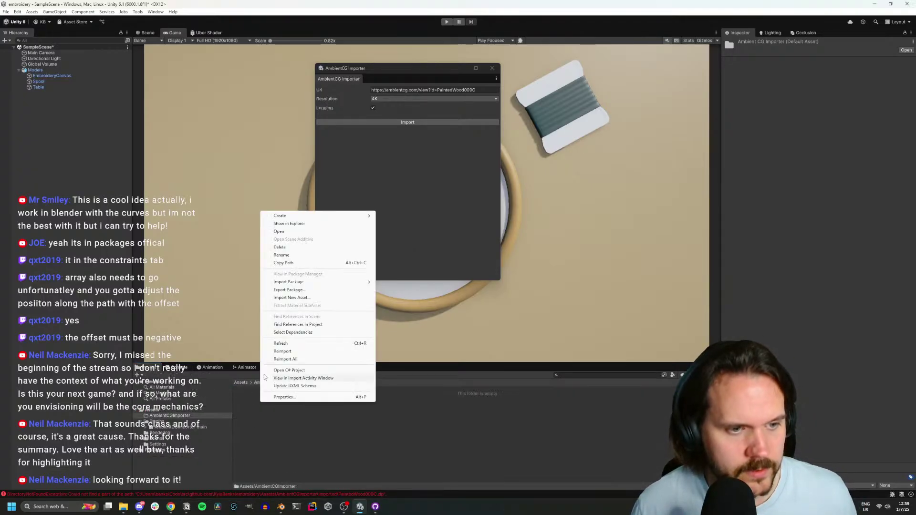
pyautogui.moveTo(298, 216)
pyautogui.click(404, 217)
pyautogui.write('Imported')
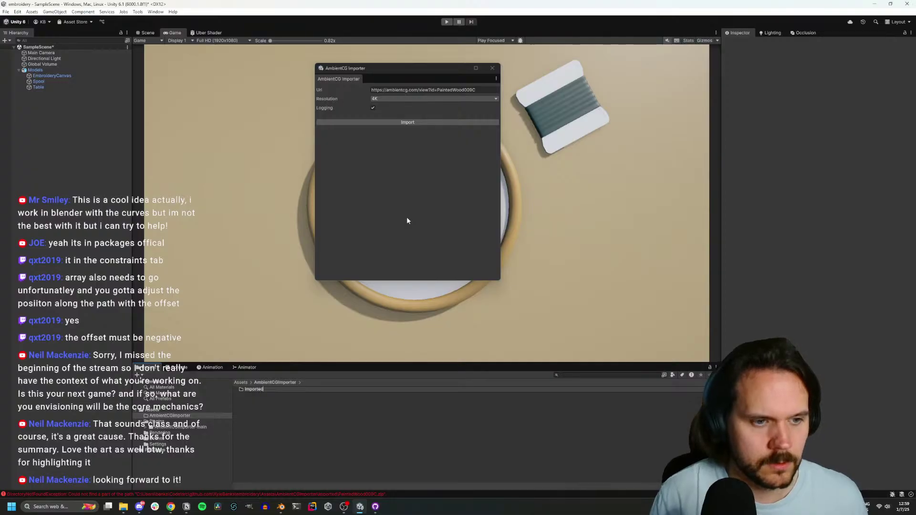
pyautogui.press('Return')
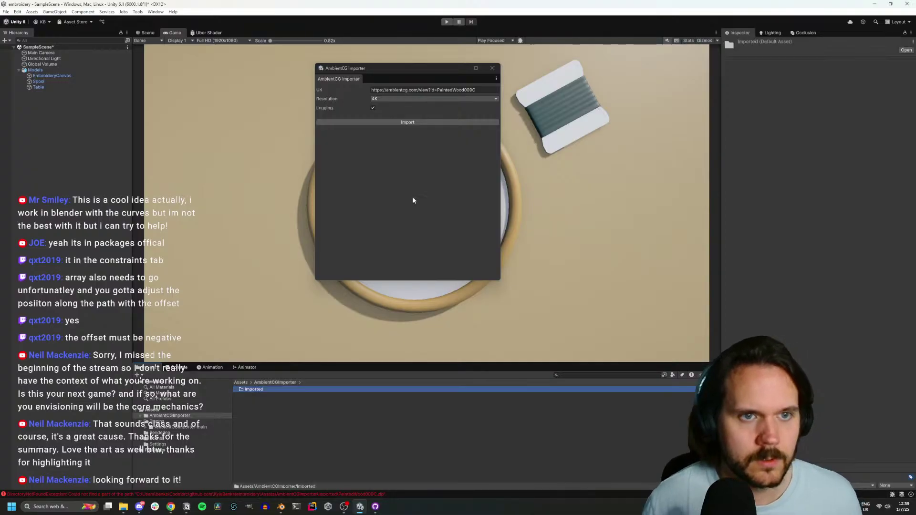
# Import the painted wood texture with the AmbientCG Importer and inspect the generated PaintedWood009C material in an enlarged preview
pyautogui.click(396, 122)
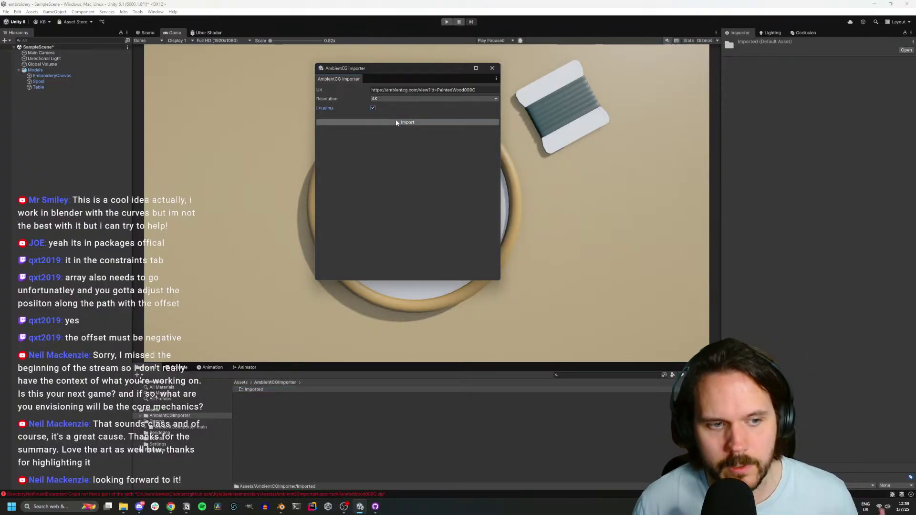
pyautogui.click(178, 368)
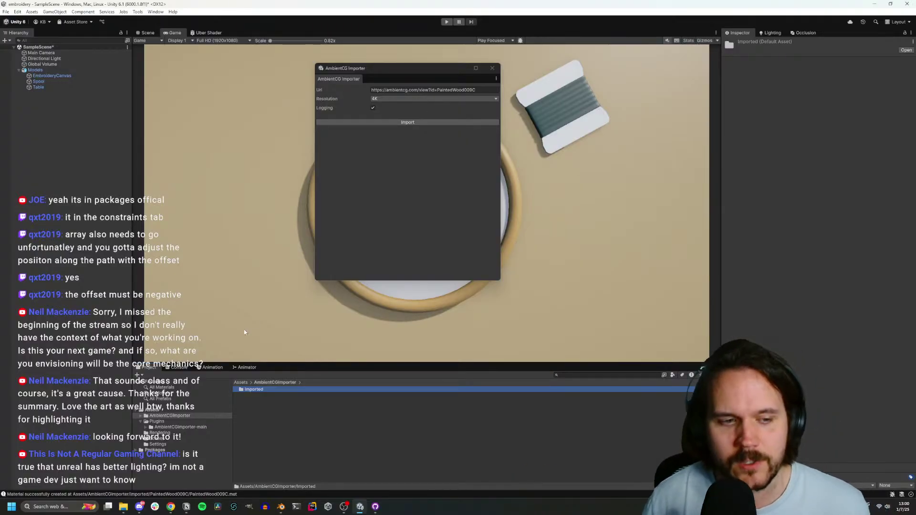
pyautogui.doubleClick(276, 391)
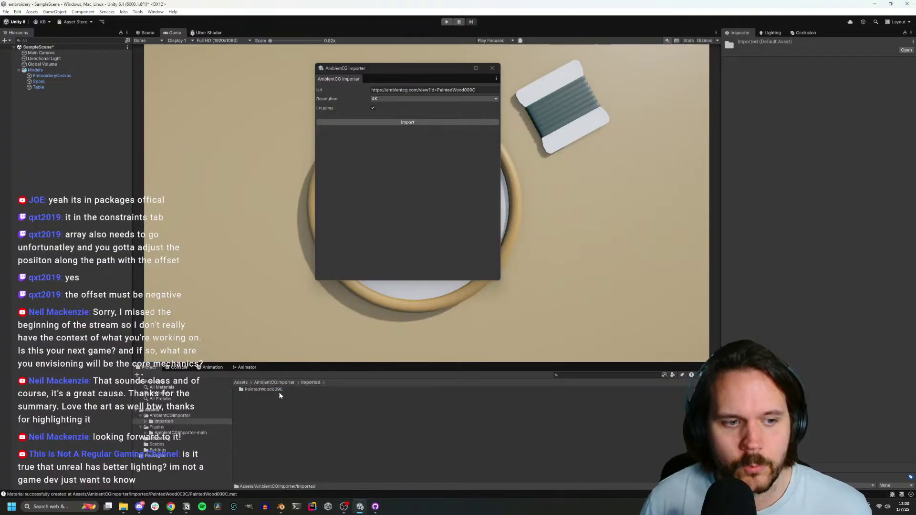
pyautogui.doubleClick(278, 390)
pyautogui.click(277, 391)
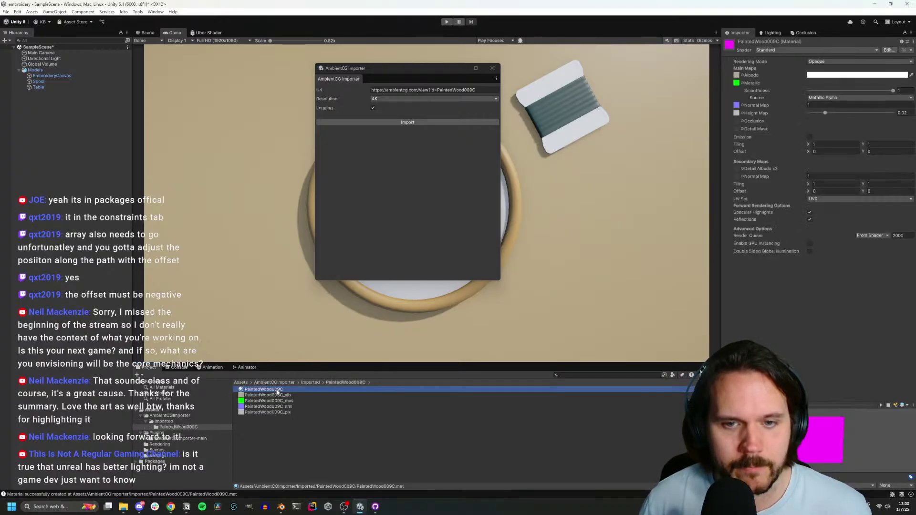
pyautogui.moveTo(824, 402); pyautogui.dragTo(817, 326)
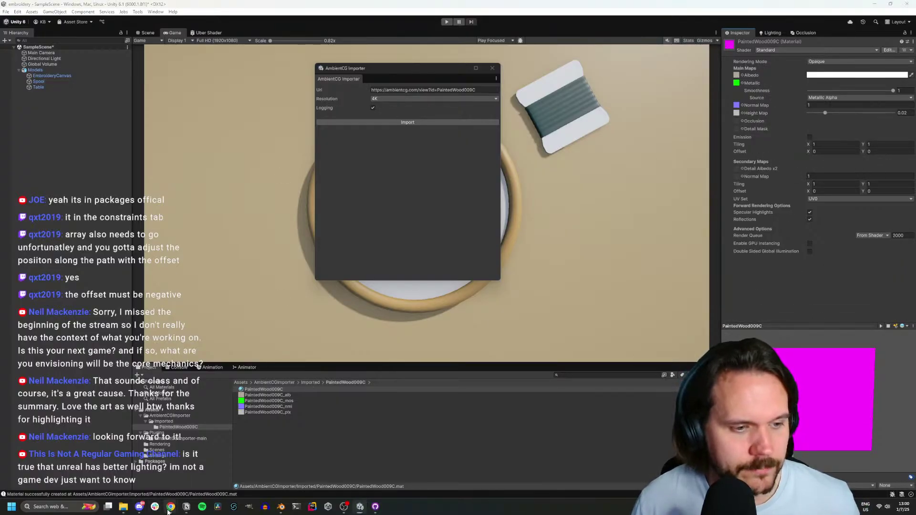
# In the browser, open the AmbientCG to Unity material converter 2.0 thread from the earlier Google results and download its zip
pyautogui.moveTo(170, 507)
pyautogui.click(171, 470)
pyautogui.click(735, 7)
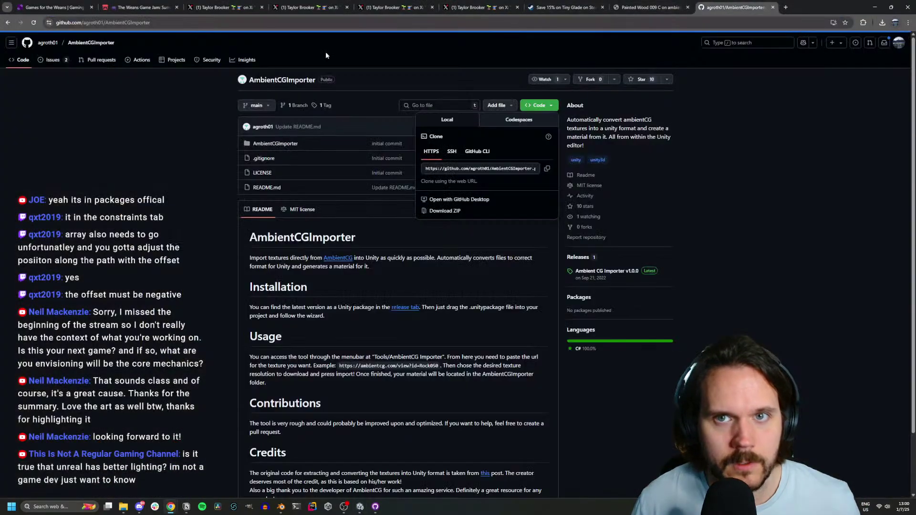
pyautogui.click(7, 22)
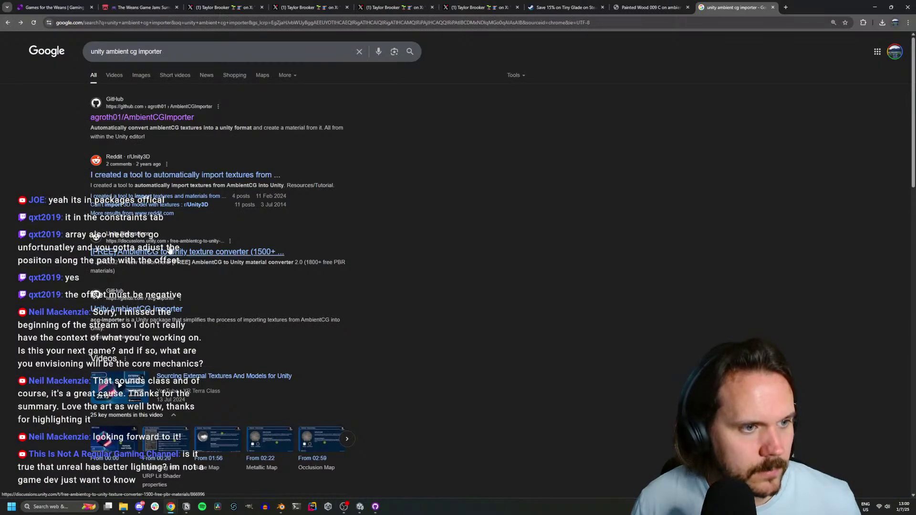
pyautogui.click(170, 251)
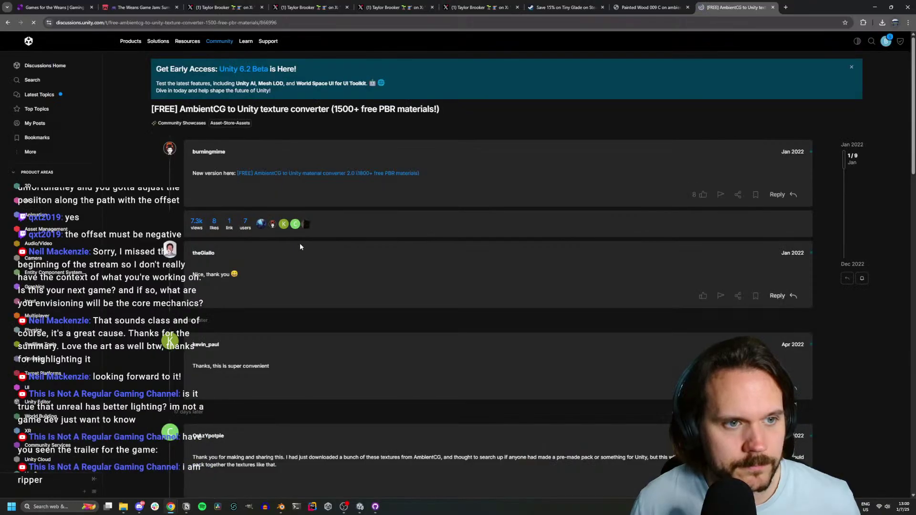
pyautogui.click(272, 173)
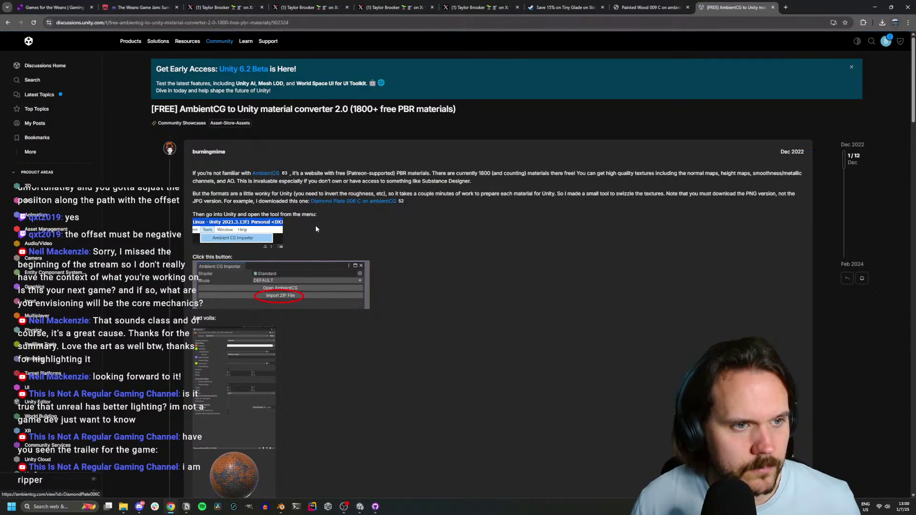
pyautogui.scroll(-7, 279, 295)
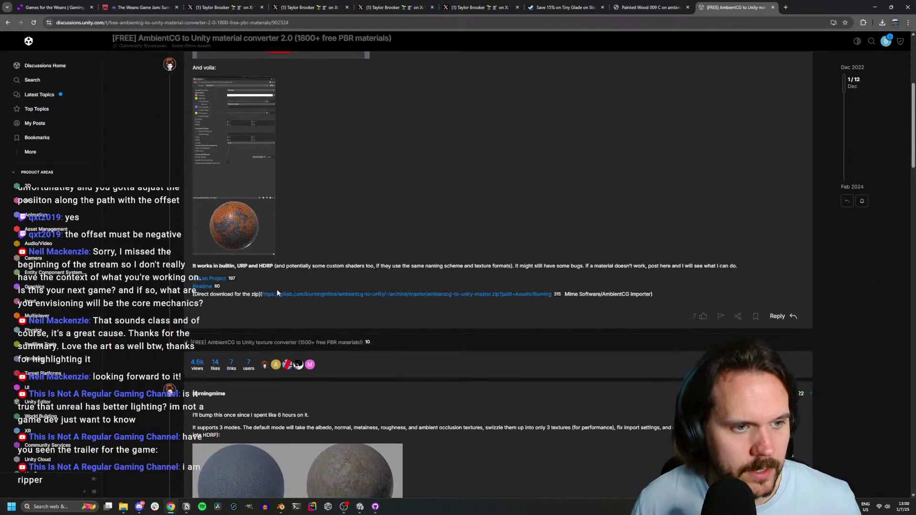
pyautogui.click(295, 223)
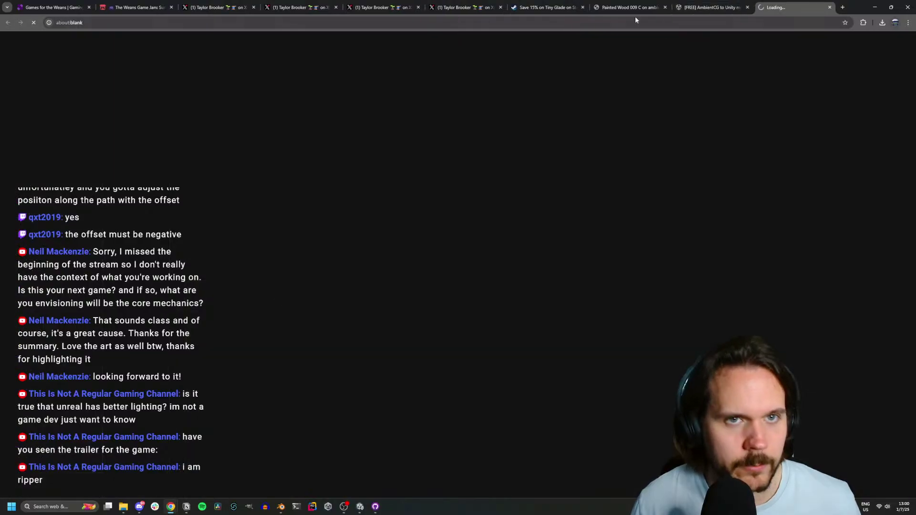
# Try to extract the downloaded ambientcg-to-unity-master archive, and open the converter's GitLab project from the thread
pyautogui.click(863, 41)
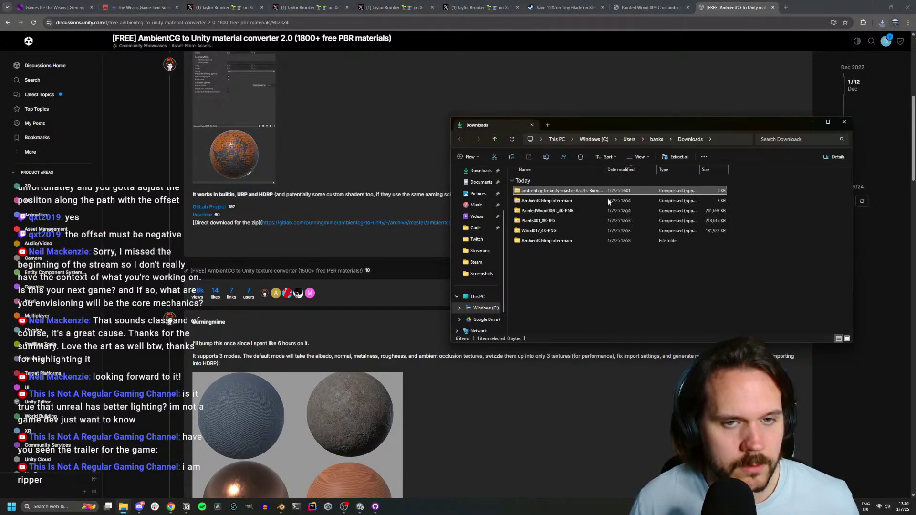
pyautogui.rightClick(550, 189)
pyautogui.click(590, 288)
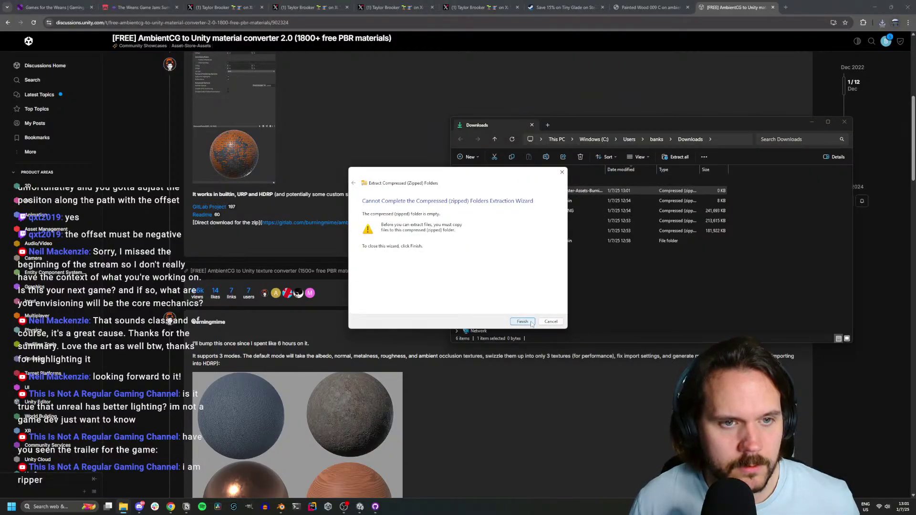
pyautogui.click(522, 321)
pyautogui.click(278, 216)
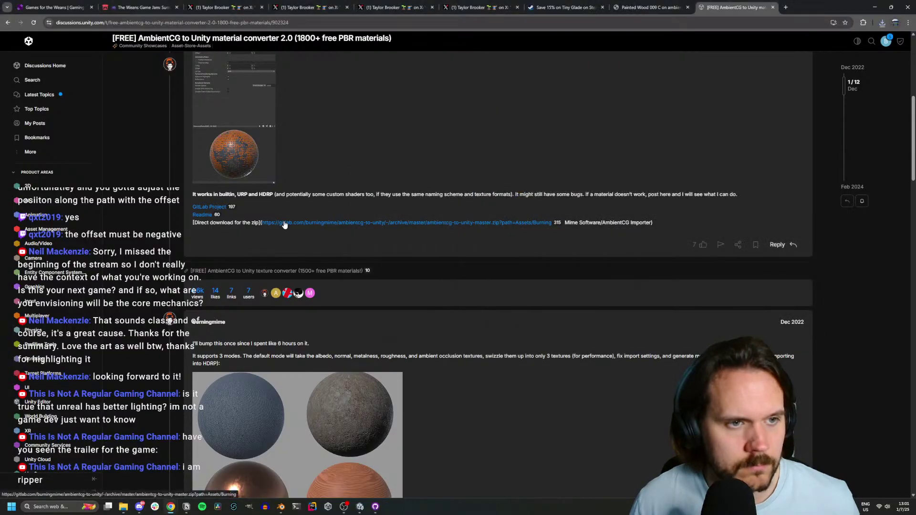
pyautogui.click(204, 209)
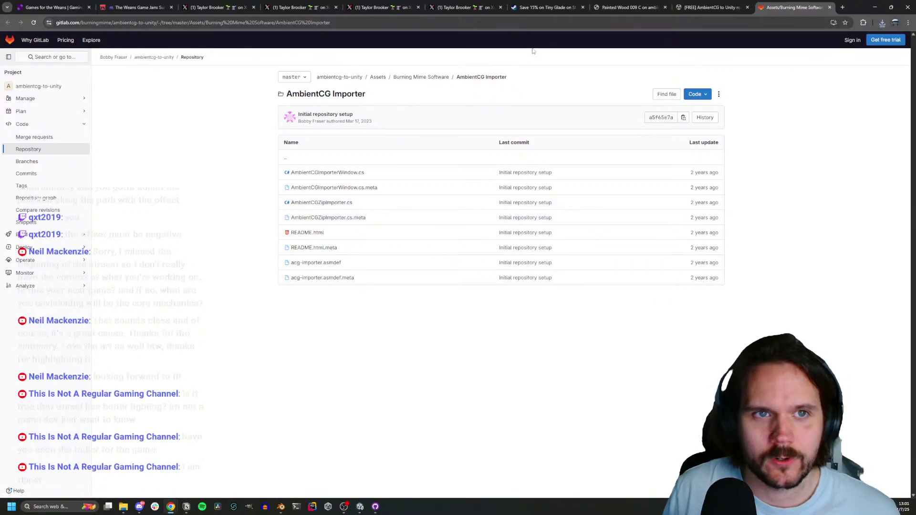
# Search the web for "i am ripper" in a new browser tab and open the game's Steam page
pyautogui.hotkey('ctrl', 't')
pyautogui.write('i am')
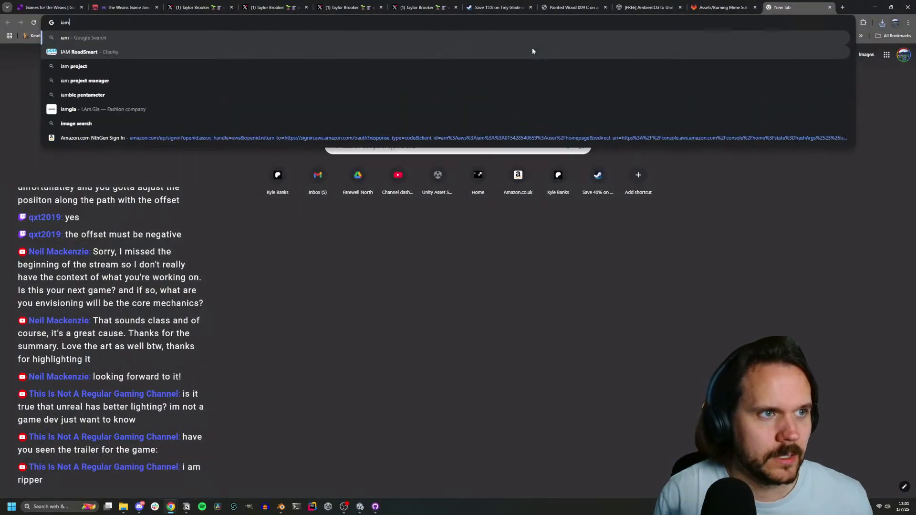
pyautogui.write(' ripper')
pyautogui.press('Return')
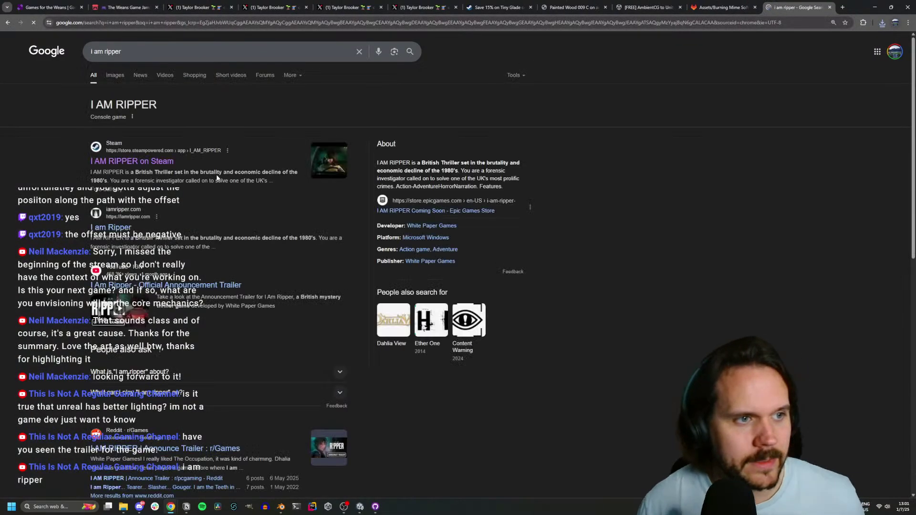
pyautogui.click(100, 162)
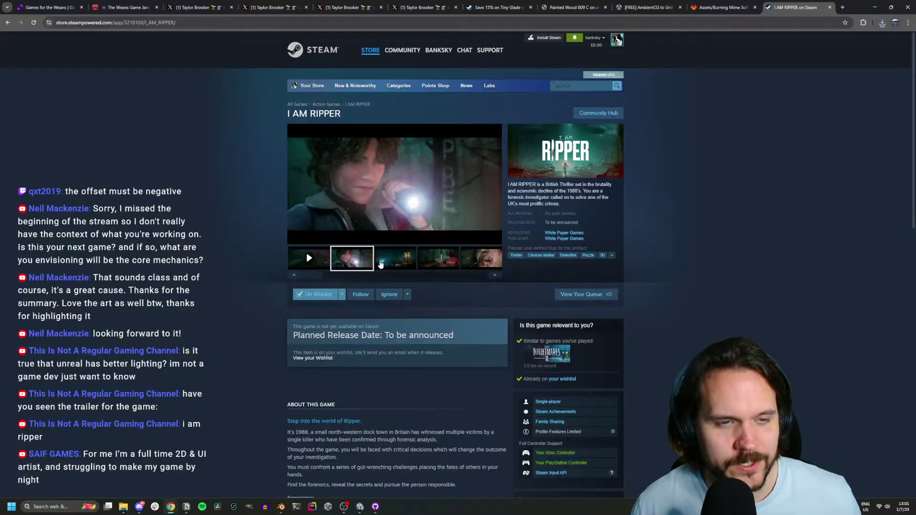
# View the I AM RIPPER screenshots on Steam and watch its announce trailer with sound in full screen
pyautogui.click(395, 258)
pyautogui.click(438, 258)
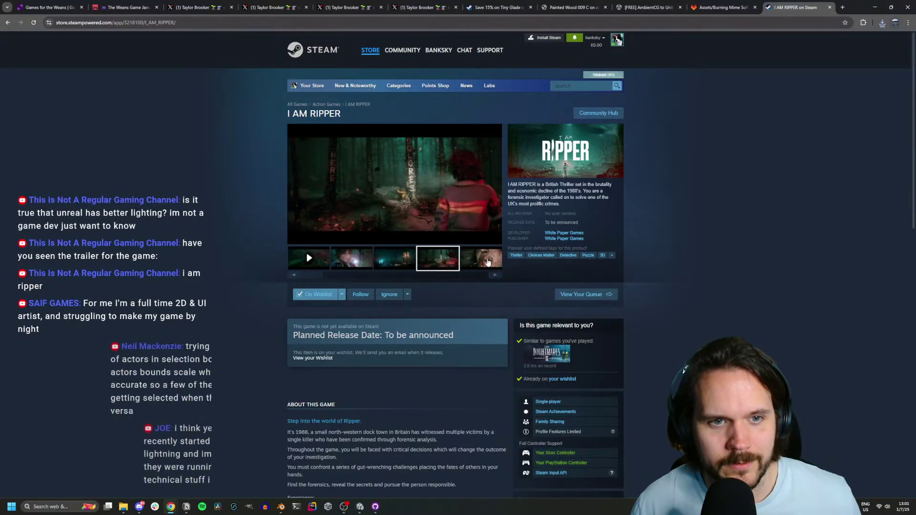
pyautogui.click(481, 258)
pyautogui.click(309, 258)
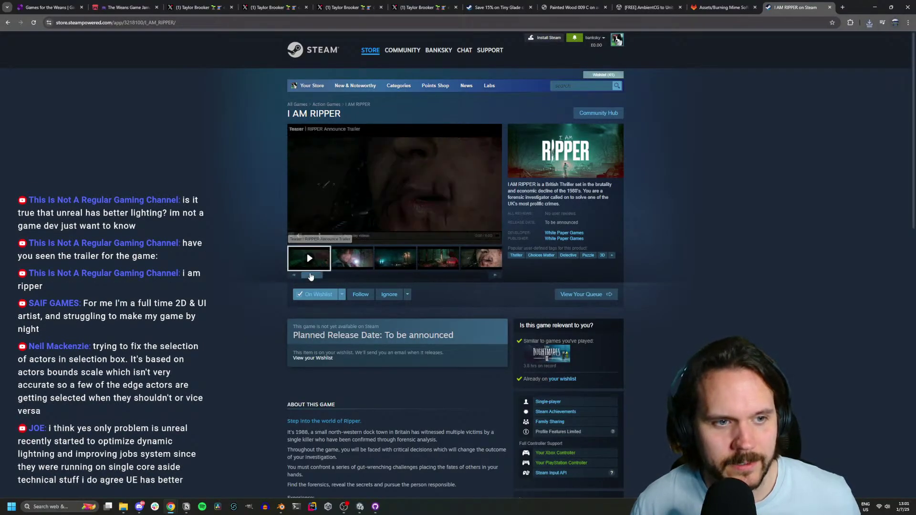
pyautogui.click(299, 236)
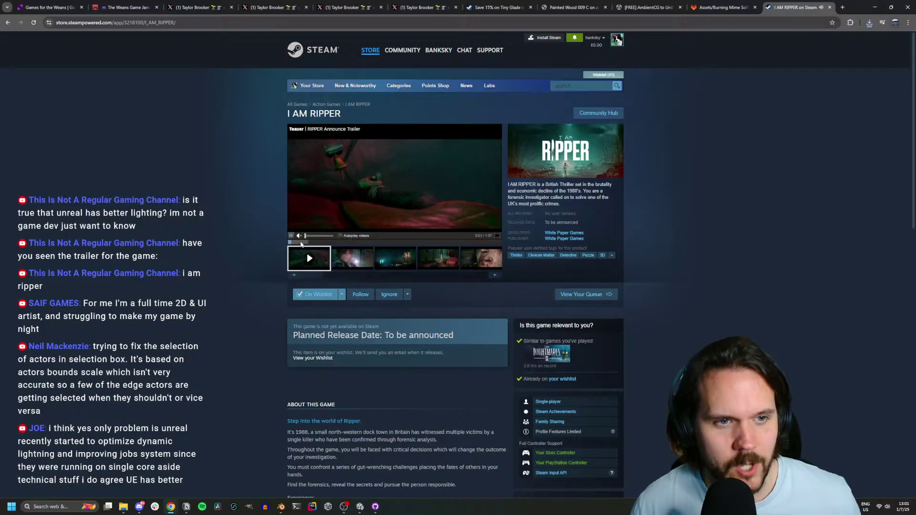
pyautogui.click(496, 236)
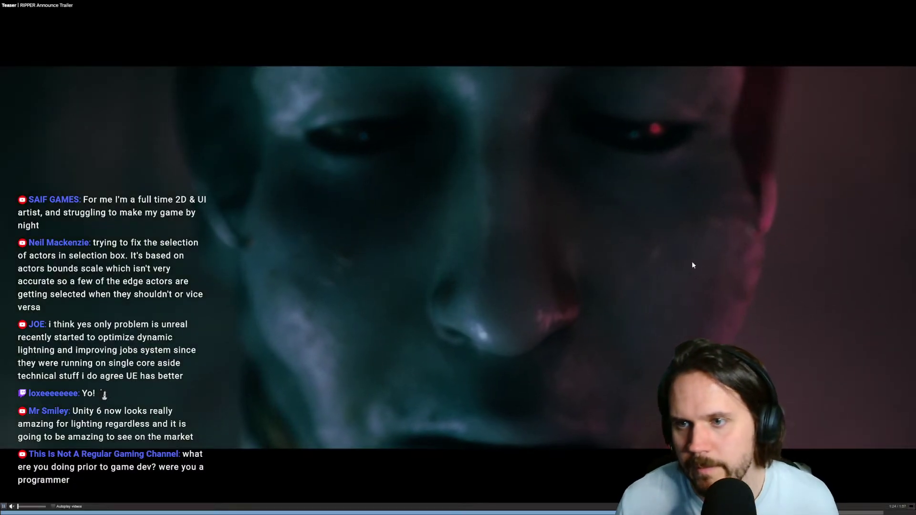
pyautogui.press('Escape')
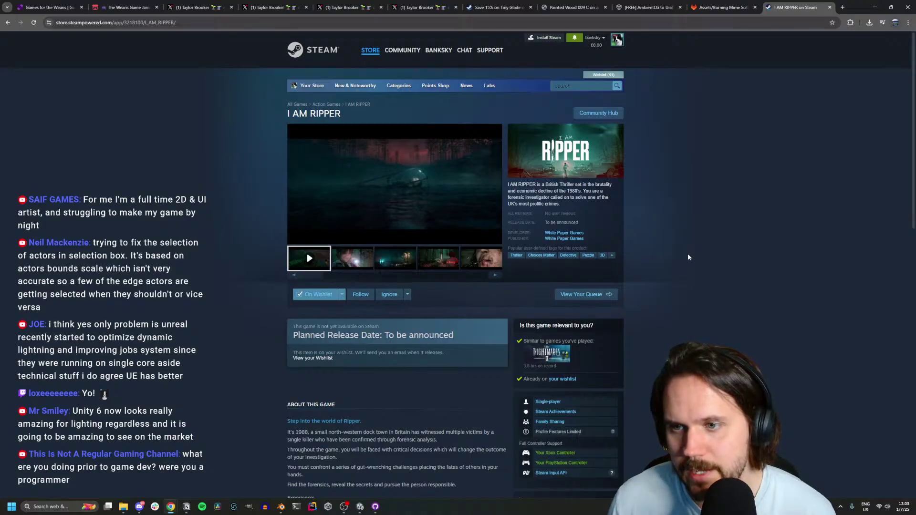
# Switch to Unity, close the AmbientCG Importer window and delete the AmbientCGImporter folder from Assets
pyautogui.moveTo(374, 180)
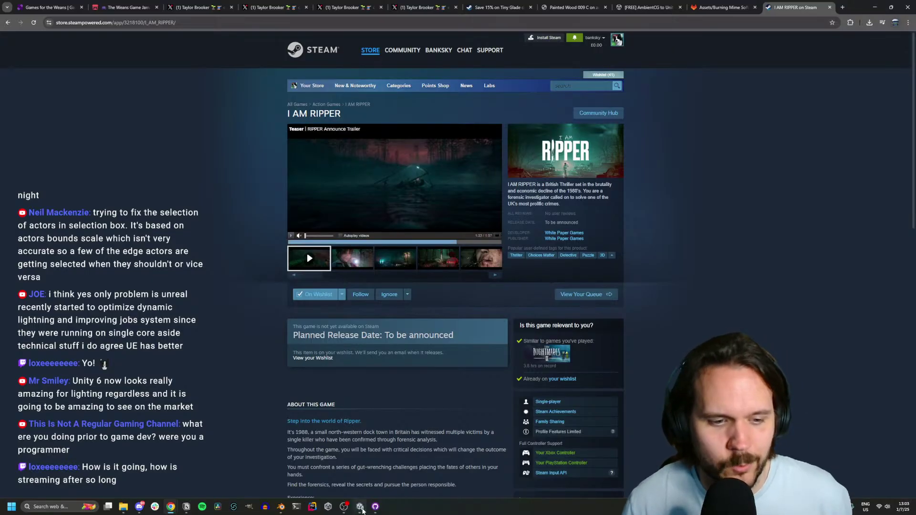
pyautogui.moveTo(362, 511)
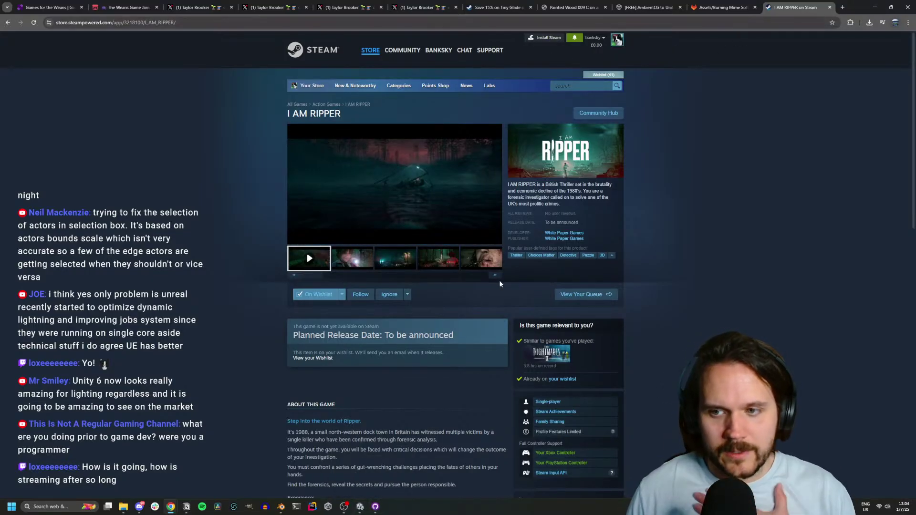
pyautogui.click(359, 507)
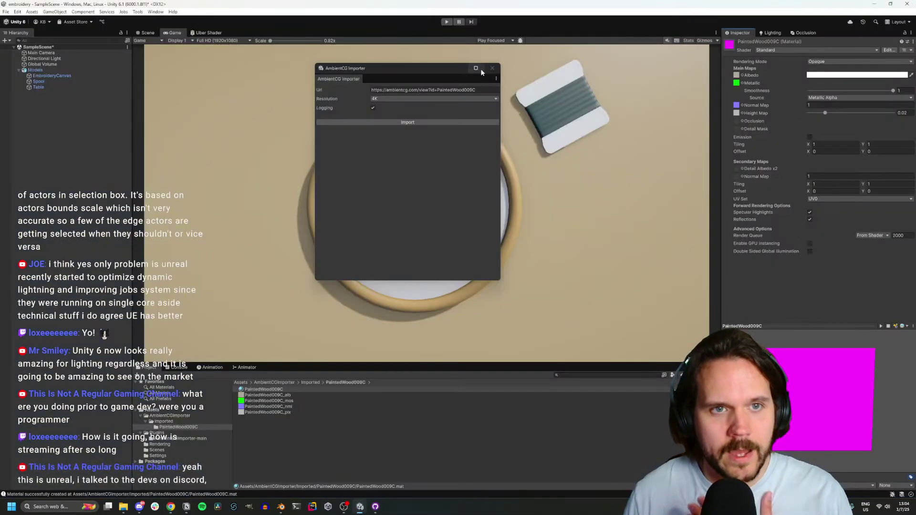
pyautogui.click(492, 68)
pyautogui.click(274, 383)
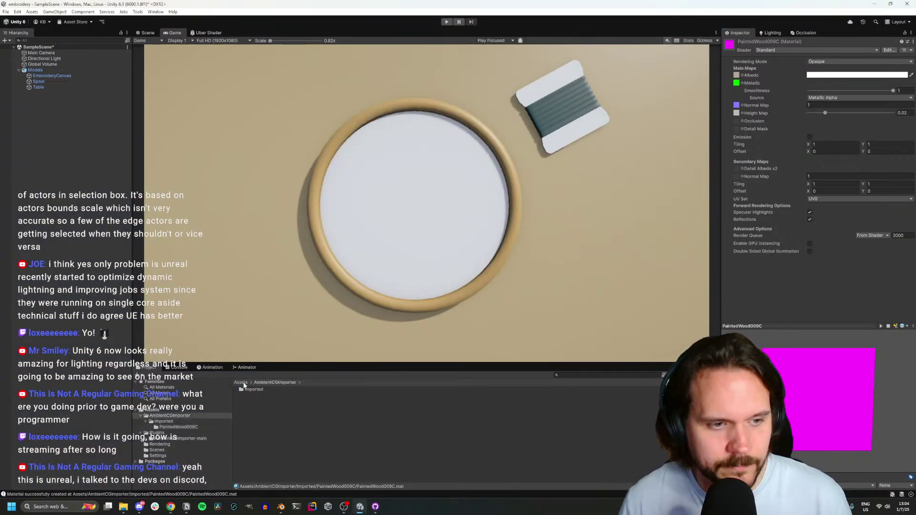
pyautogui.click(240, 382)
pyautogui.click(256, 390)
pyautogui.press('Delete')
pyautogui.press('Return')
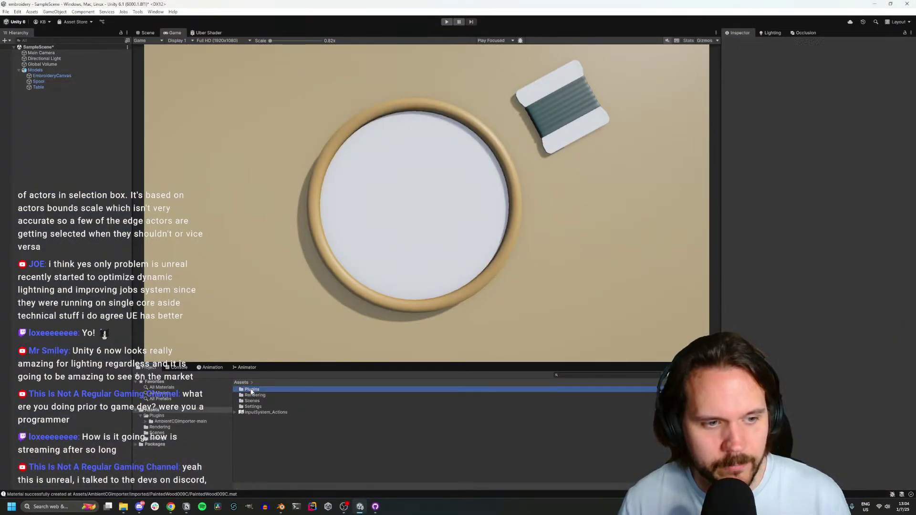
# Delete the AmbientCGImporter-main plugin folder from the project's Plugins folder
pyautogui.doubleClick(253, 389)
pyautogui.click(253, 389)
pyautogui.press('Delete')
pyautogui.press('Return')
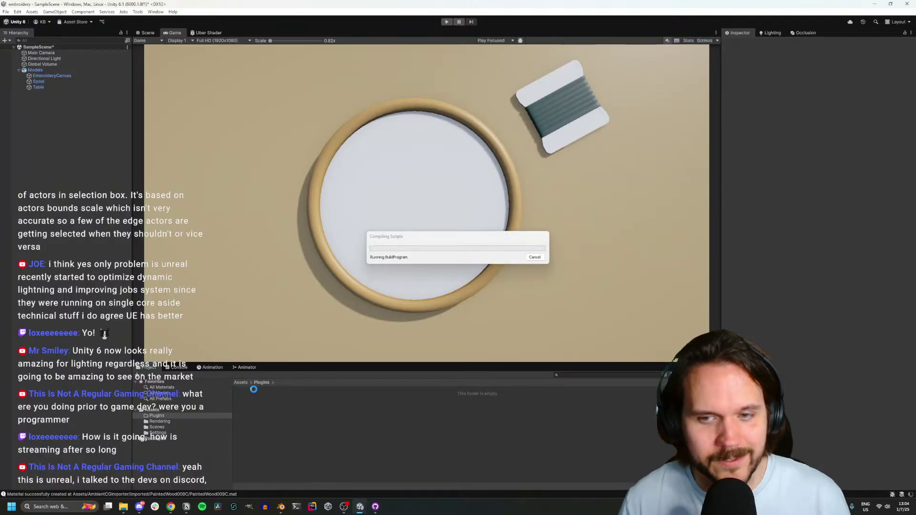
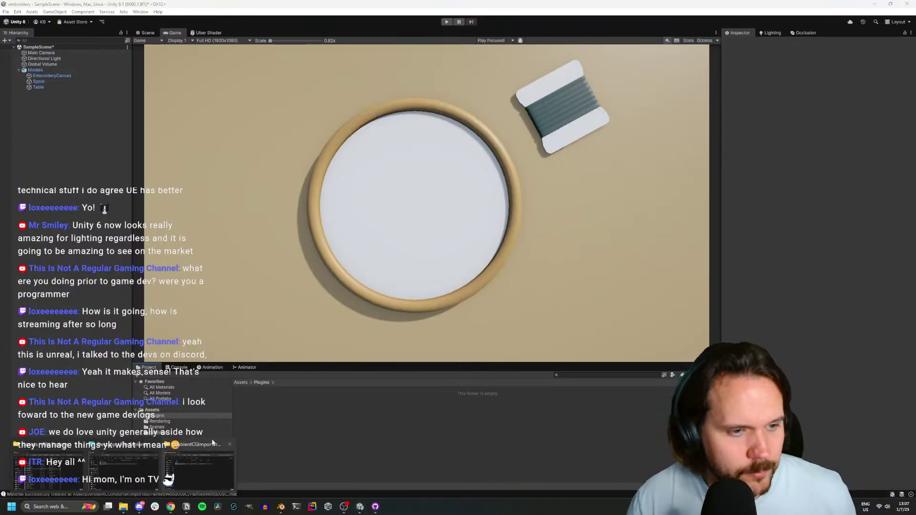
# Switch to File Explorer and delete the AmbientCGImporter-main archive and its extracted folder from Downloads
pyautogui.click(123, 507)
pyautogui.click(560, 184)
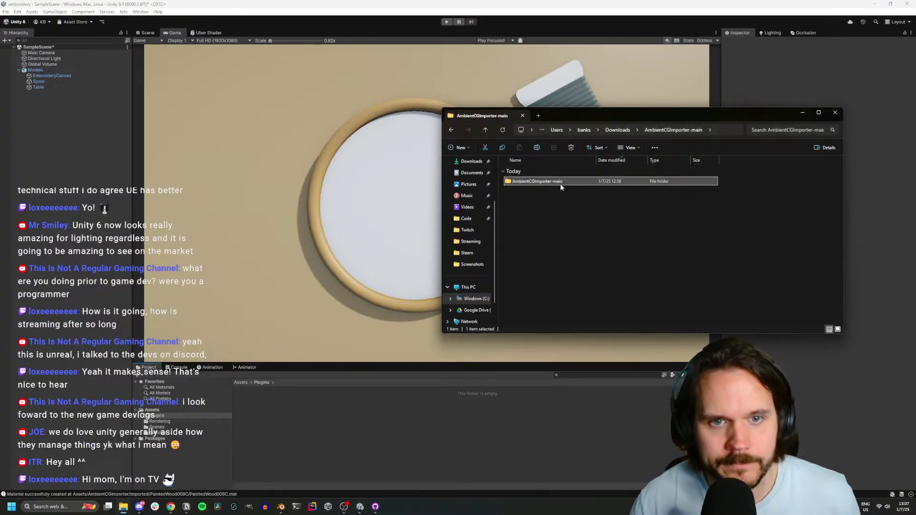
pyautogui.click(613, 132)
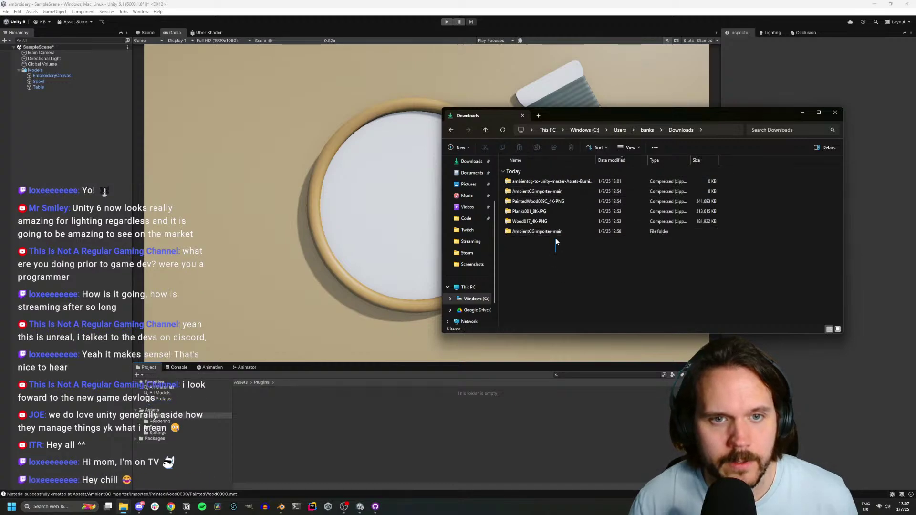
pyautogui.click(552, 191)
pyautogui.press('Delete')
pyautogui.click(545, 223)
pyautogui.press('Delete')
# Try to extract the older ambientcg-to-unity-master archive in Downloads
pyautogui.click(538, 182)
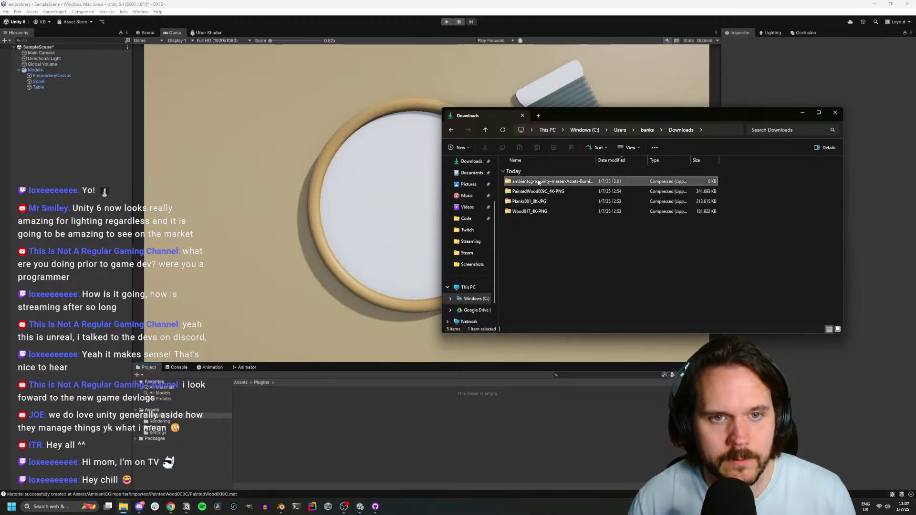
pyautogui.rightClick(537, 181)
pyautogui.click(576, 276)
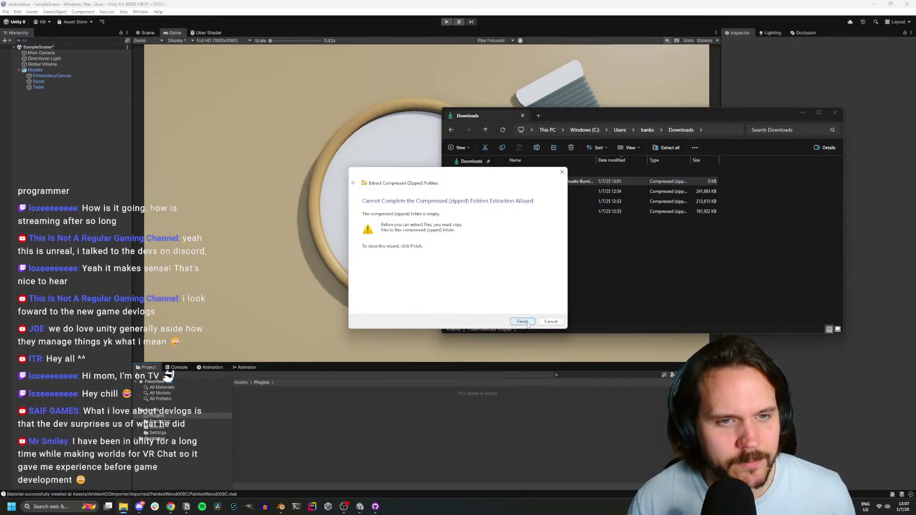
pyautogui.click(527, 325)
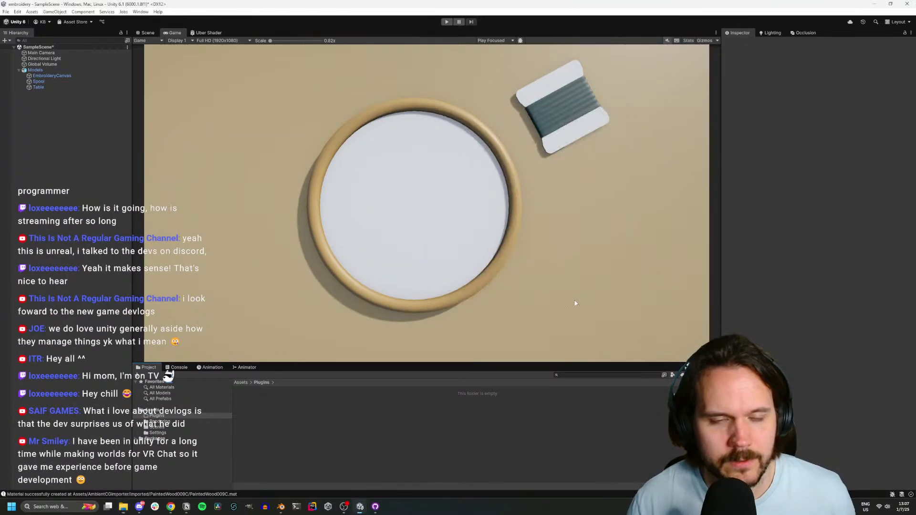
# Switch to the browser, close the I AM RIPPER Steam page and download the AmbientCG Importer directory from GitLab as a zip
pyautogui.hotkey('alt', 'Tab')
pyautogui.hotkey('alt', 'Tab')
pyautogui.hotkey('ctrl', 'w')
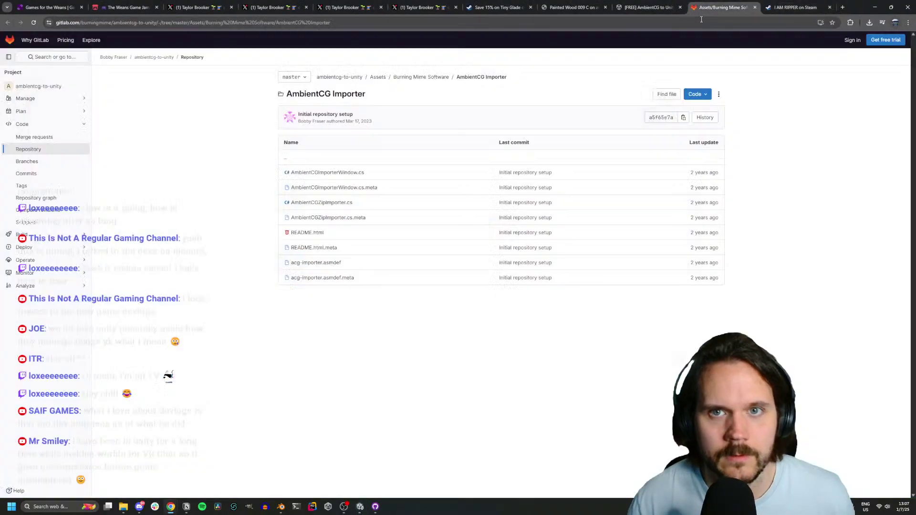
pyautogui.click(696, 94)
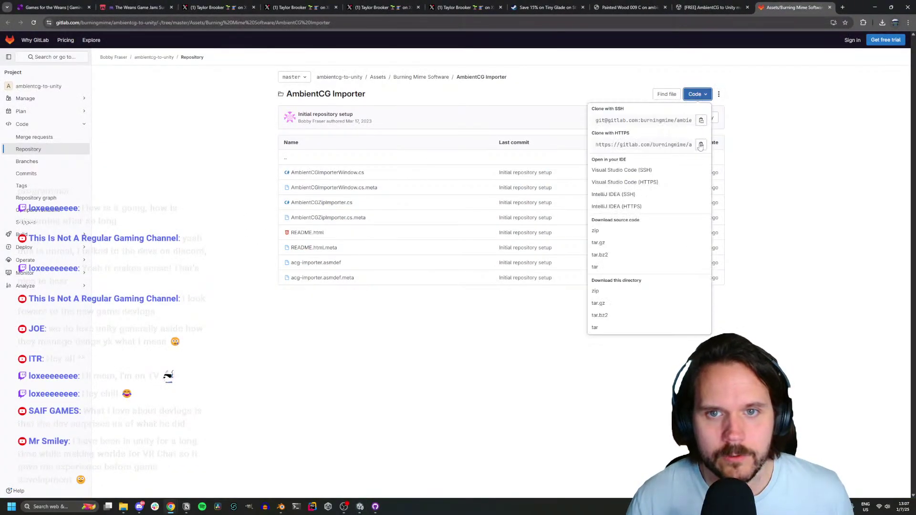
pyautogui.click(632, 294)
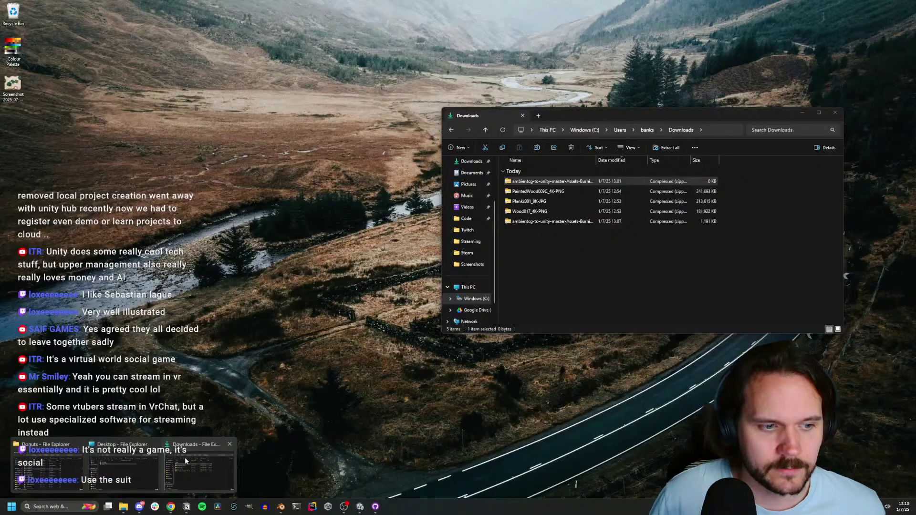
# Return to the Downloads folder in File Explorer and delete the 0 KB ambientcg-to-unity-master archive
pyautogui.click(185, 457)
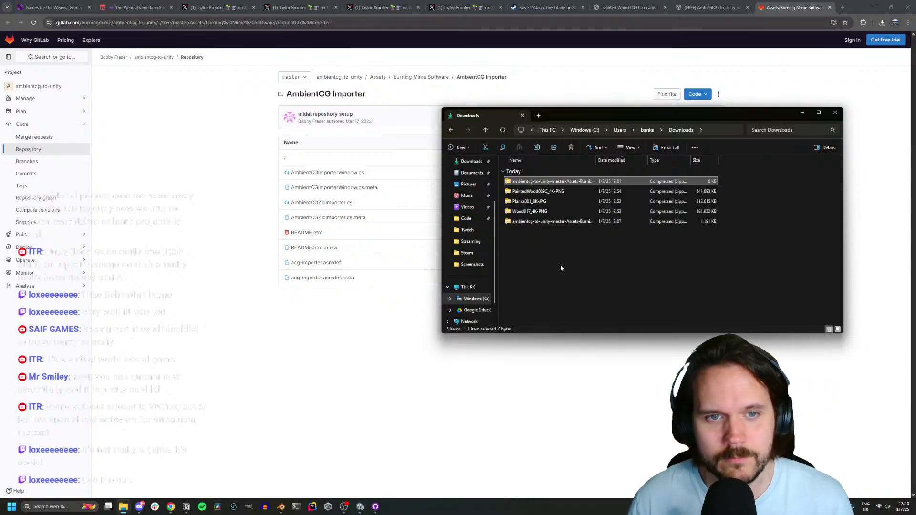
pyautogui.click(559, 264)
pyautogui.click(537, 184)
pyautogui.press('Delete')
# Extract the newly downloaded ambientcg-to-unity-master archive into Downloads and delete the zip
pyautogui.click(537, 214)
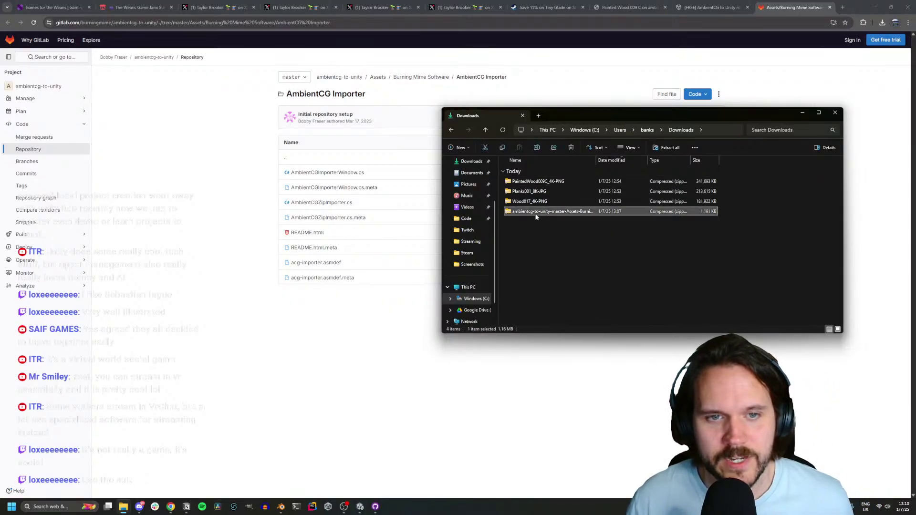
pyautogui.rightClick(544, 212)
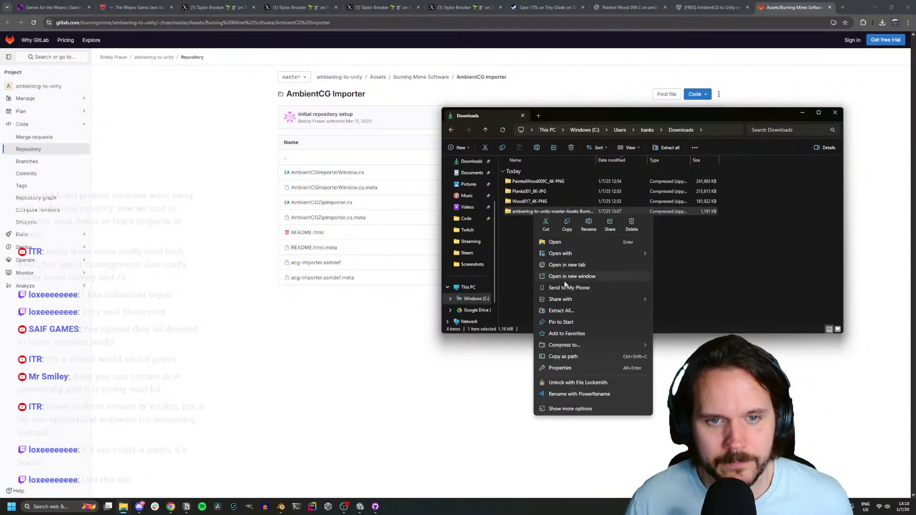
pyautogui.click(567, 311)
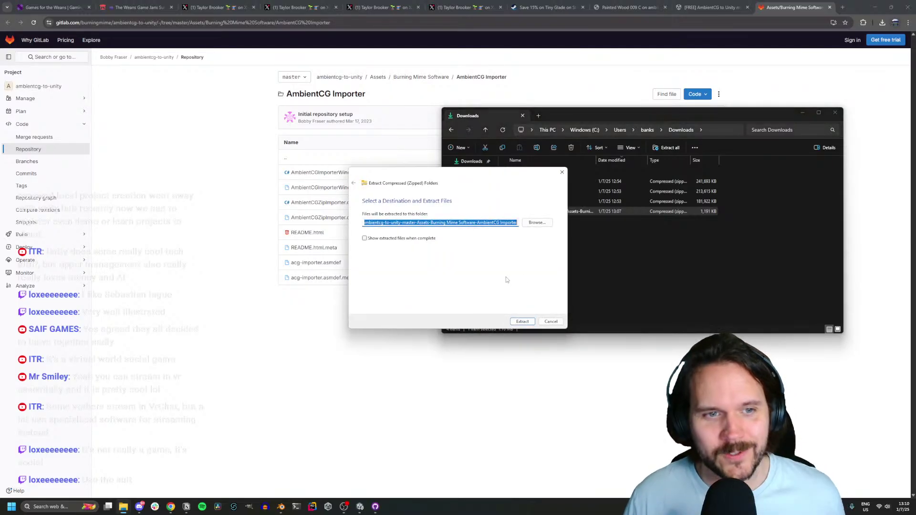
pyautogui.click(523, 322)
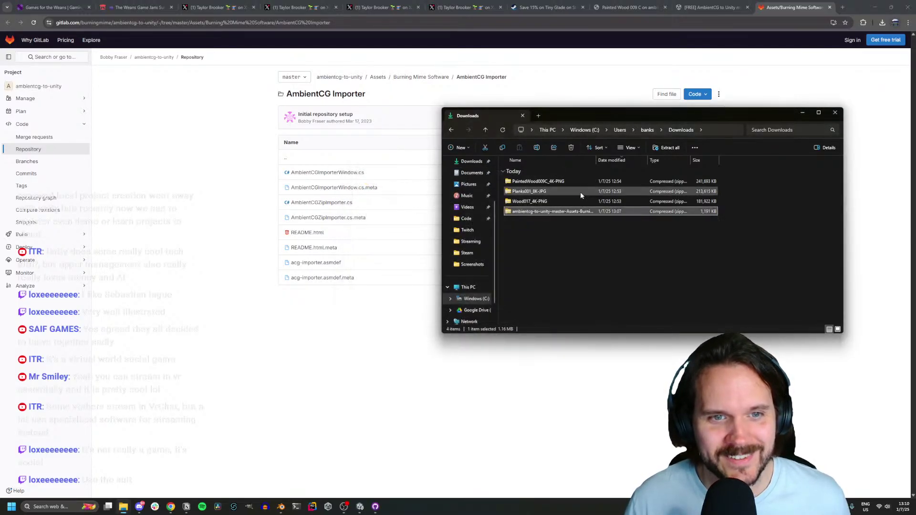
pyautogui.click(525, 212)
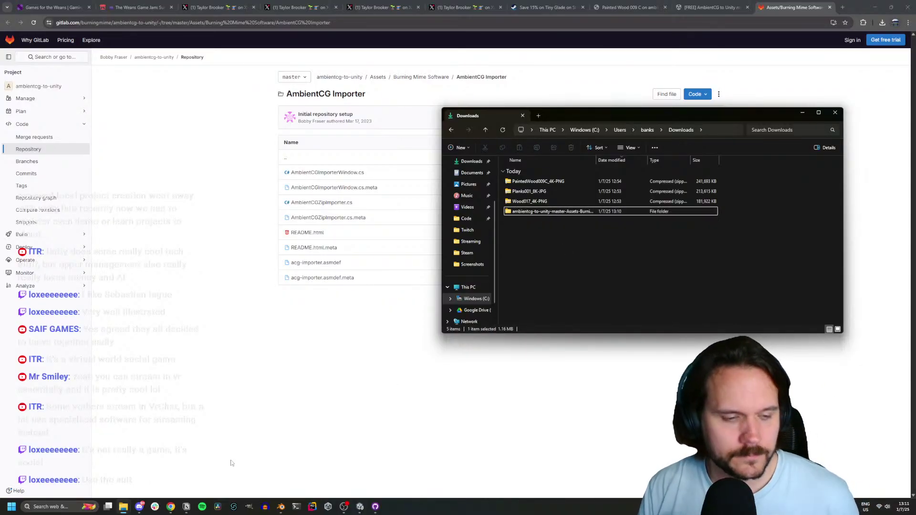
# Rename the extracted converter folder as AmbientCG Importer and bring it into the Unity project's Plugins folder
pyautogui.click(360, 507)
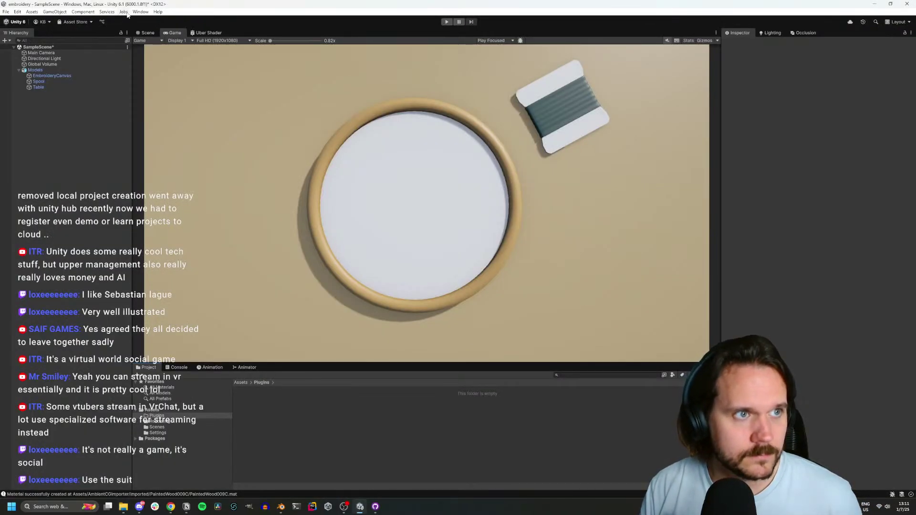
pyautogui.hotkey('alt', 'Tab')
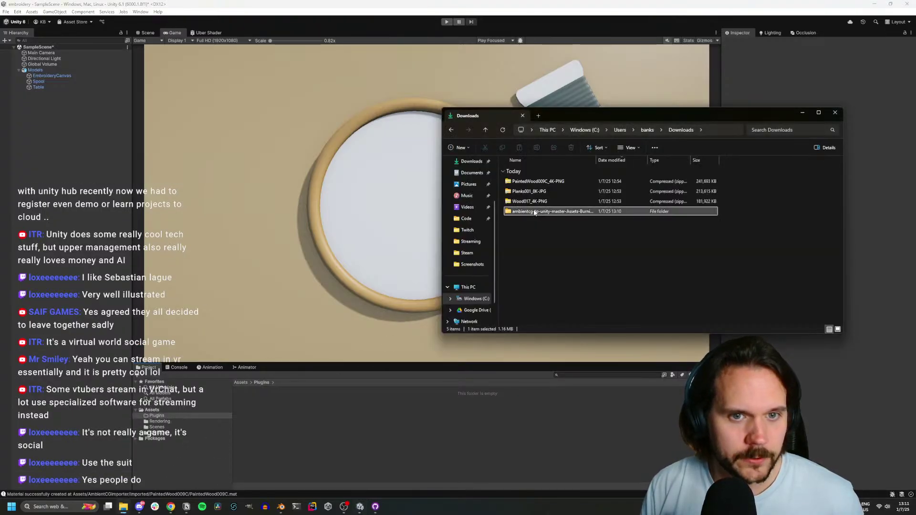
pyautogui.press('F2')
pyautogui.press('Home')
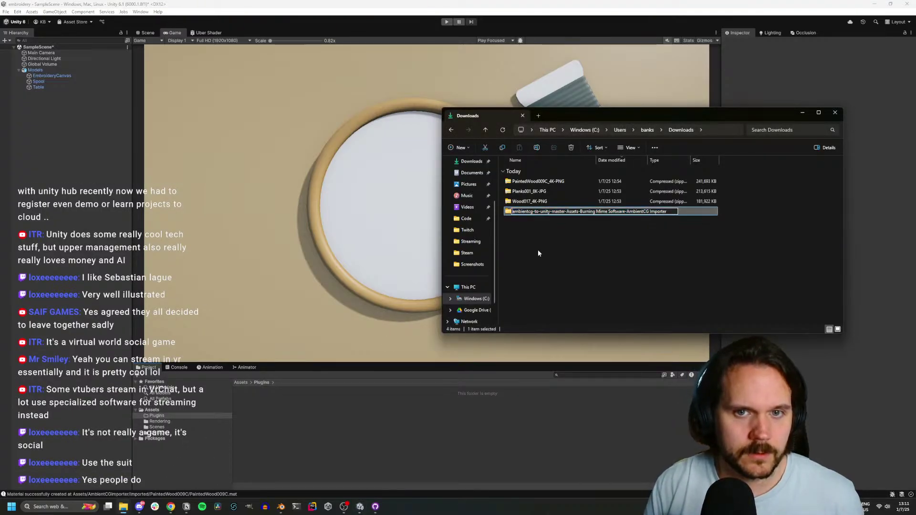
pyautogui.hotkey('shift', 'Right')
pyautogui.hotkey('shift', 'Right')
pyautogui.hotkey('shift', 'Right')
pyautogui.hotkey('shift', 'Right')
pyautogui.hotkey('shift', 'Right')
pyautogui.hotkey('shift', 'Right')
pyautogui.hotkey('shift', 'Right')
pyautogui.hotkey('shift', 'Right')
pyautogui.hotkey('shift', 'Right')
pyautogui.hotkey('shift', 'Right')
pyautogui.hotkey('shift', 'Right')
pyautogui.hotkey('shift', 'Right')
pyautogui.hotkey('shift', 'Right')
pyautogui.hotkey('shift', 'Right')
pyautogui.hotkey('shift', 'Right')
pyautogui.hotkey('shift', 'Right')
pyautogui.hotkey('shift', 'Right')
pyautogui.hotkey('shift', 'Right')
pyautogui.hotkey('shift', 'Right')
pyautogui.hotkey('shift', 'Right')
pyautogui.hotkey('shift', 'Right')
pyautogui.hotkey('shift', 'Right')
pyautogui.hotkey('shift', 'Right')
pyautogui.hotkey('shift', 'Right')
pyautogui.hotkey('shift', 'Right')
pyautogui.hotkey('shift', 'Right')
pyautogui.hotkey('shift', 'Right')
pyautogui.hotkey('shift', 'Right')
pyautogui.hotkey('shift', 'Right')
pyautogui.hotkey('shift', 'Right')
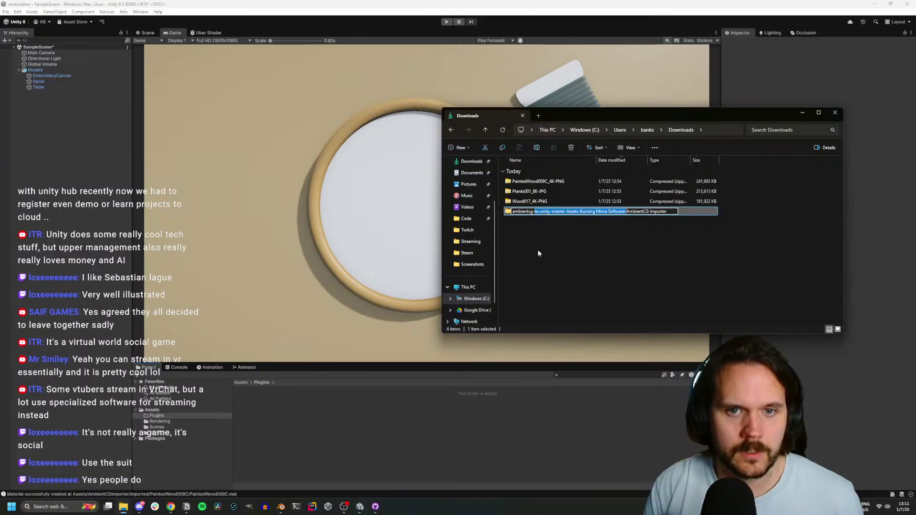
pyautogui.press('Delete')
pyautogui.press('Return')
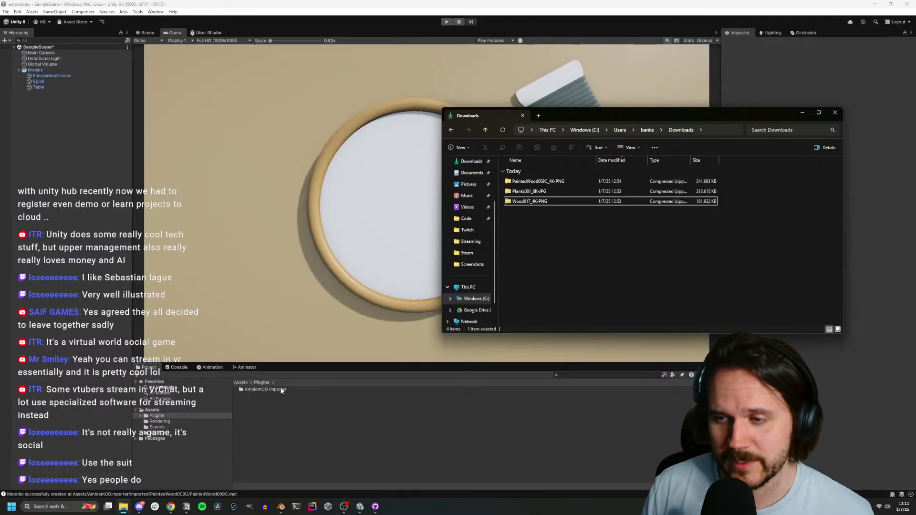
pyautogui.click(274, 421)
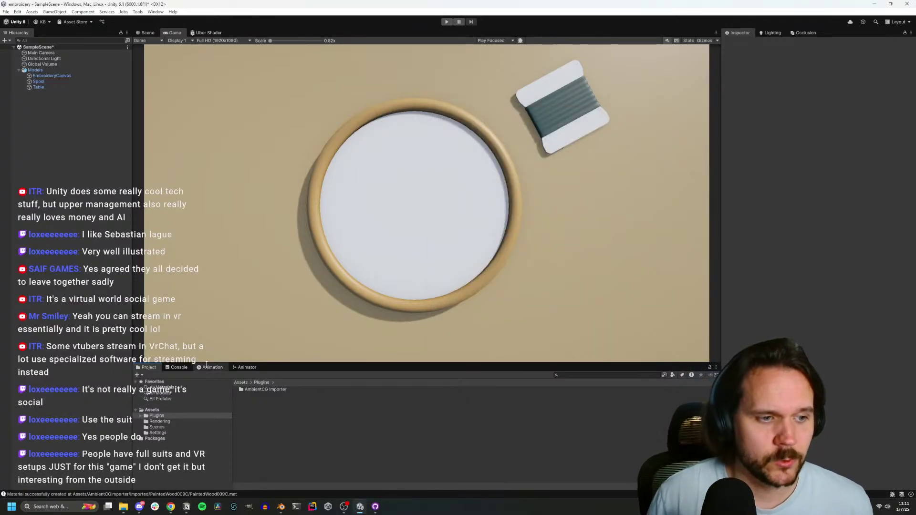
# Import the PaintedWood009C_4K-PNG zip into the Rendering folder with the Ambient CG Importer, using the Universal Render Pipeline/Lit shader and Default mode
pyautogui.click(160, 422)
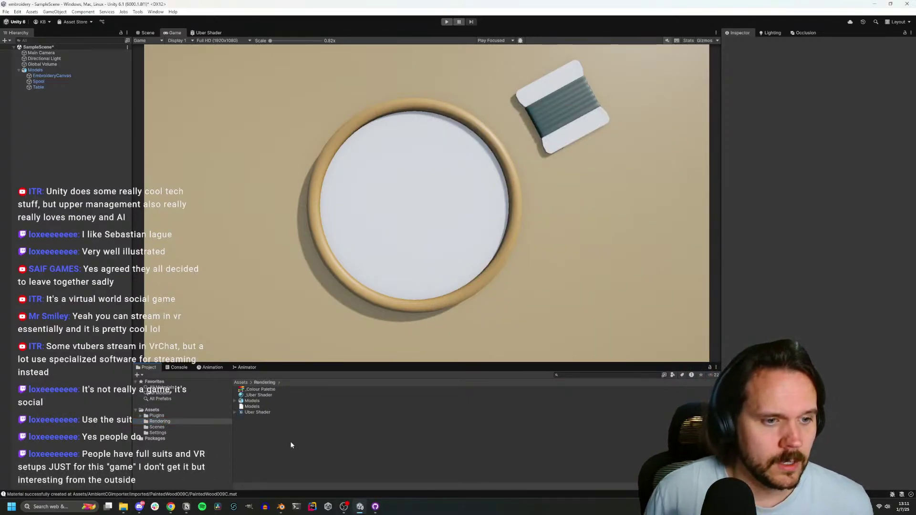
pyautogui.click(138, 12)
pyautogui.click(162, 20)
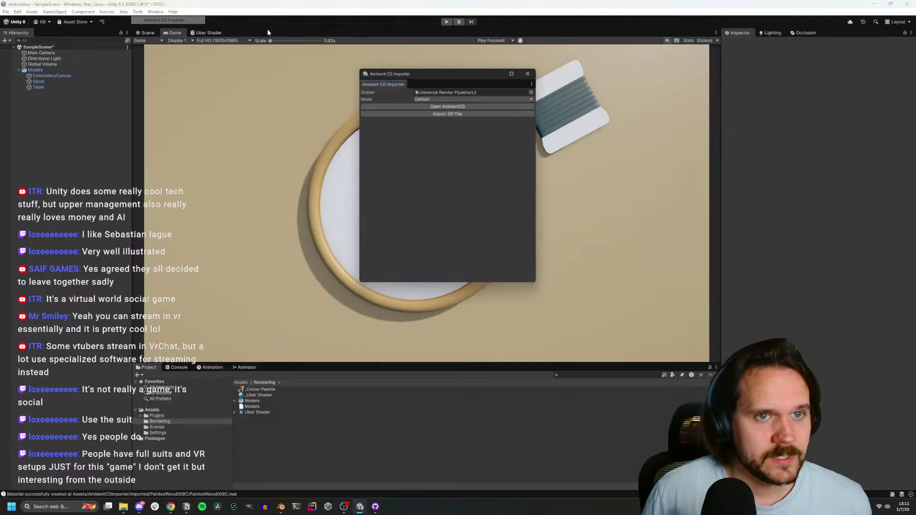
pyautogui.click(480, 113)
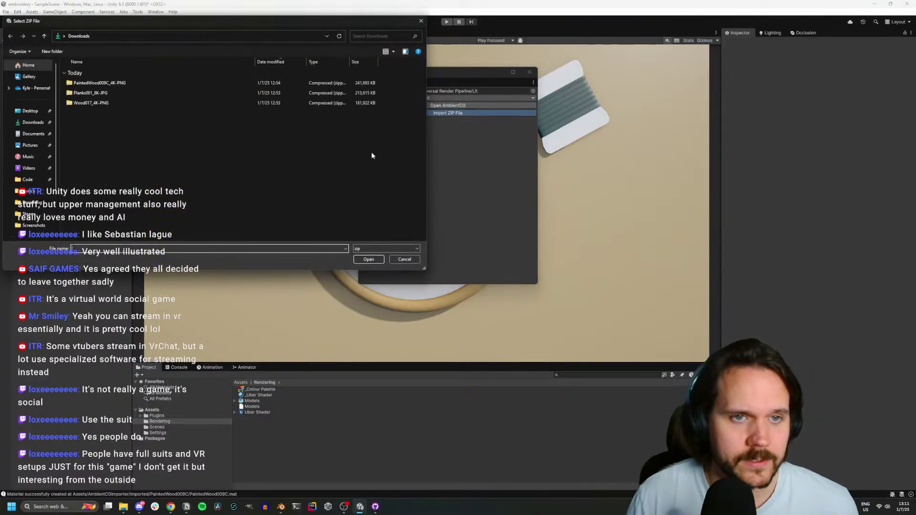
pyautogui.click(107, 82)
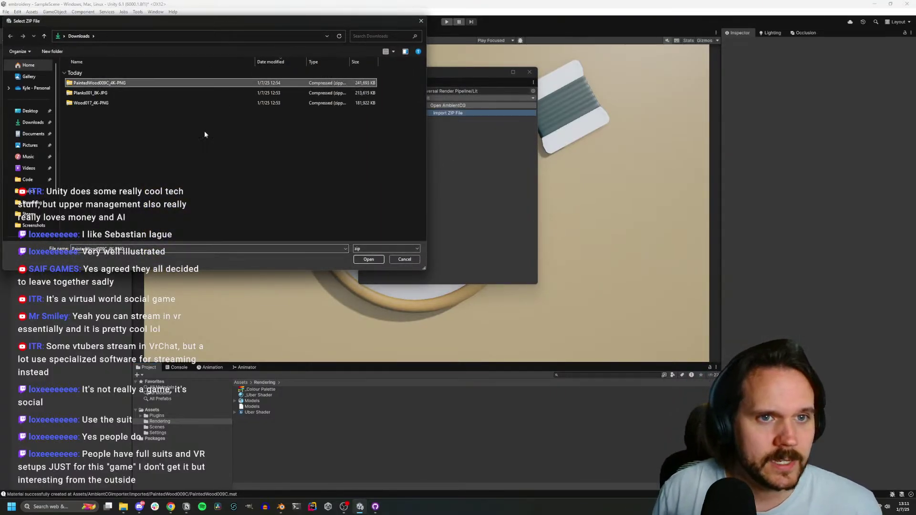
pyautogui.press('Return')
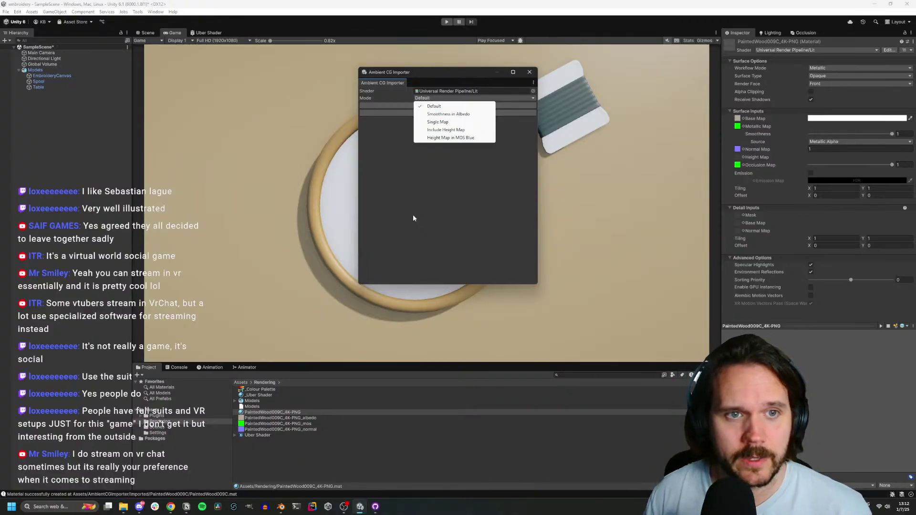
pyautogui.click(413, 218)
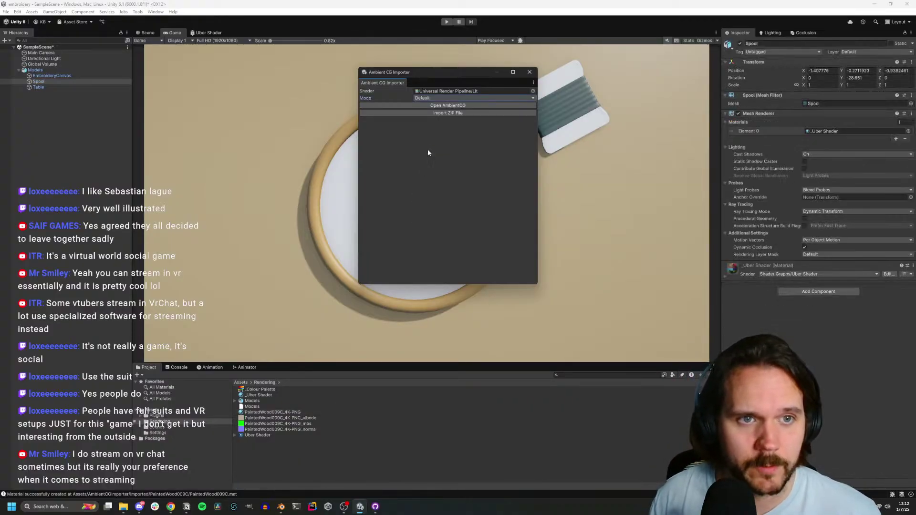
# Create a folder named PaintedWood009C inside the Rendering folder
pyautogui.rightClick(288, 454)
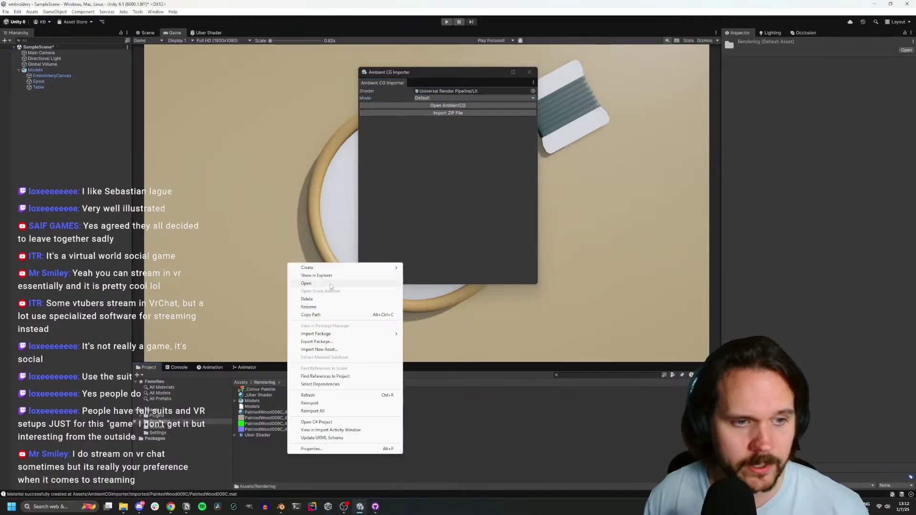
pyautogui.moveTo(330, 268)
pyautogui.click(416, 270)
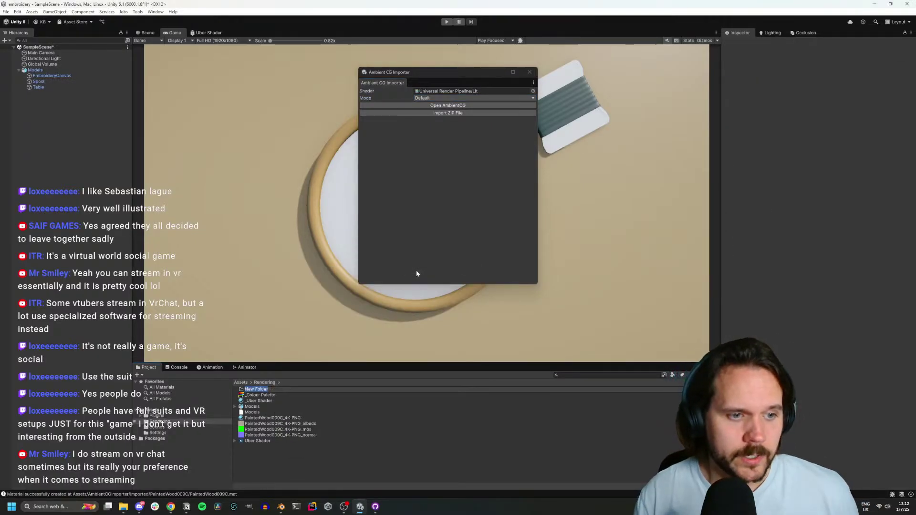
pyautogui.write('Pa')
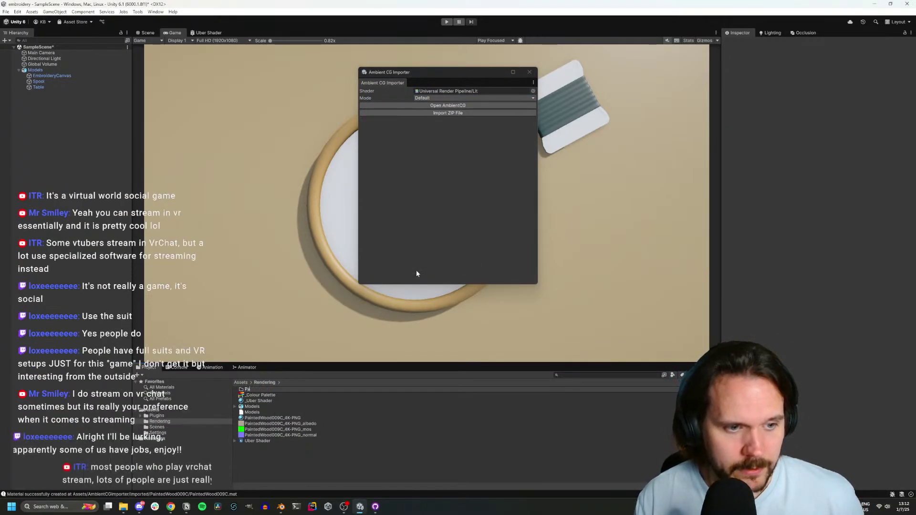
pyautogui.write('intedWood009C')
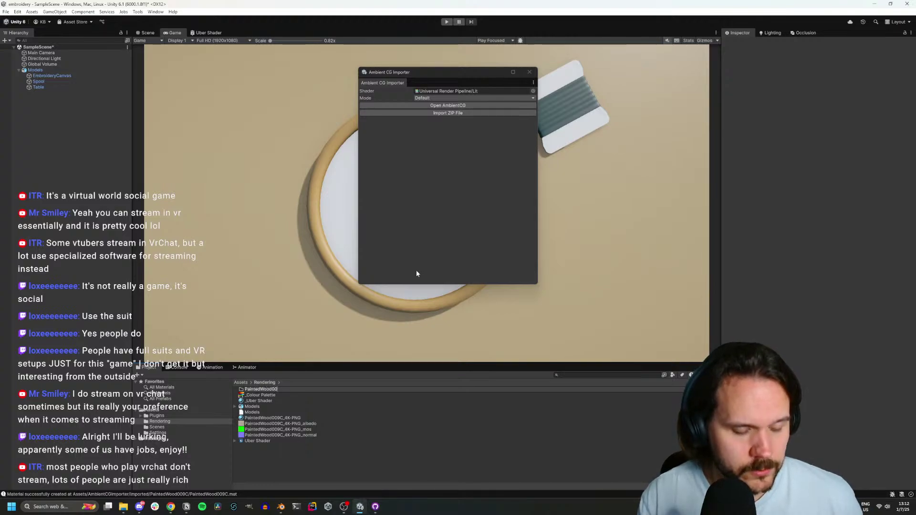
pyautogui.press('Return')
# Move the PaintedWood009C_4K-PNG material and its albedo, mos and normal textures into the PaintedWood009C folder
pyautogui.click(298, 418)
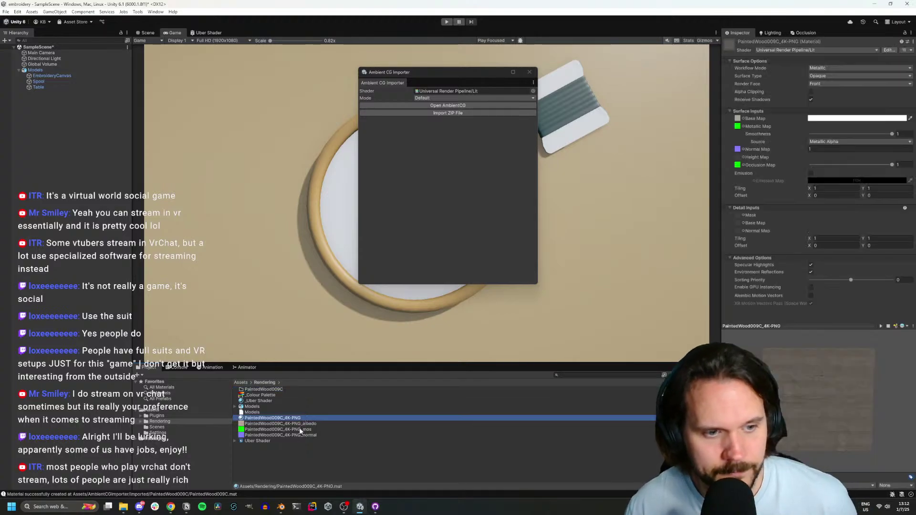
pyautogui.keyDown('shift'); pyautogui.click(294, 435); pyautogui.keyUp('shift')
pyautogui.moveTo(289, 430); pyautogui.dragTo(277, 390)
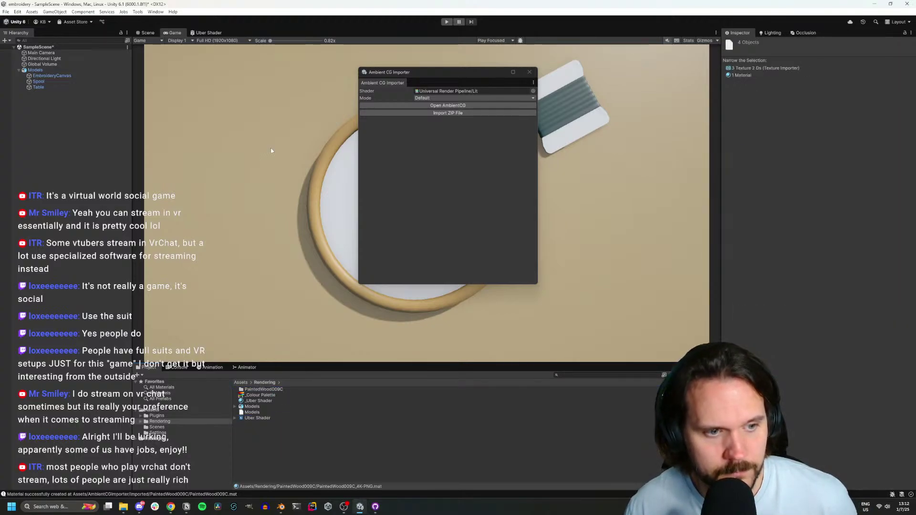
# Dock the Ambient CG Importer beside the Inspector and apply the PaintedWood009C_4K-PNG material to the table in the Scene view
pyautogui.click(147, 33)
pyautogui.moveTo(276, 196); pyautogui.dragTo(299, 208, button='right')
pyautogui.press('s')
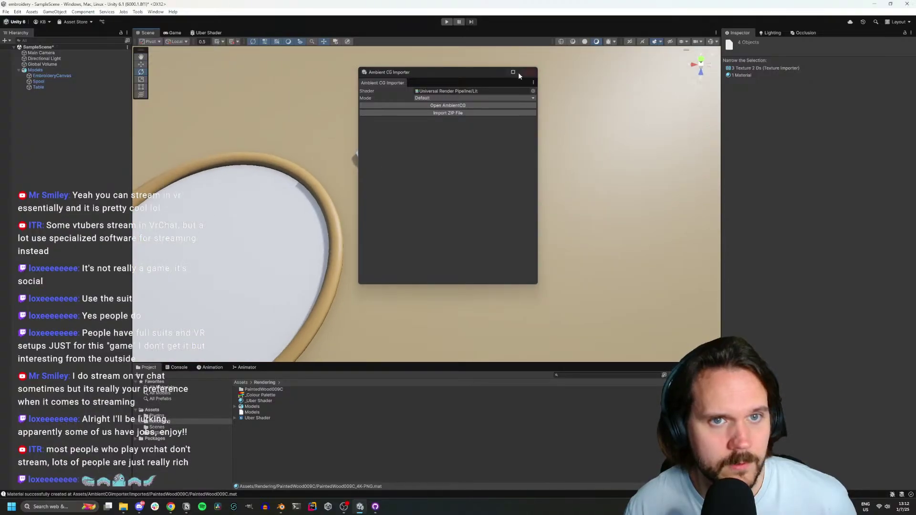
pyautogui.moveTo(504, 74); pyautogui.dragTo(769, 31)
pyautogui.doubleClick(263, 390)
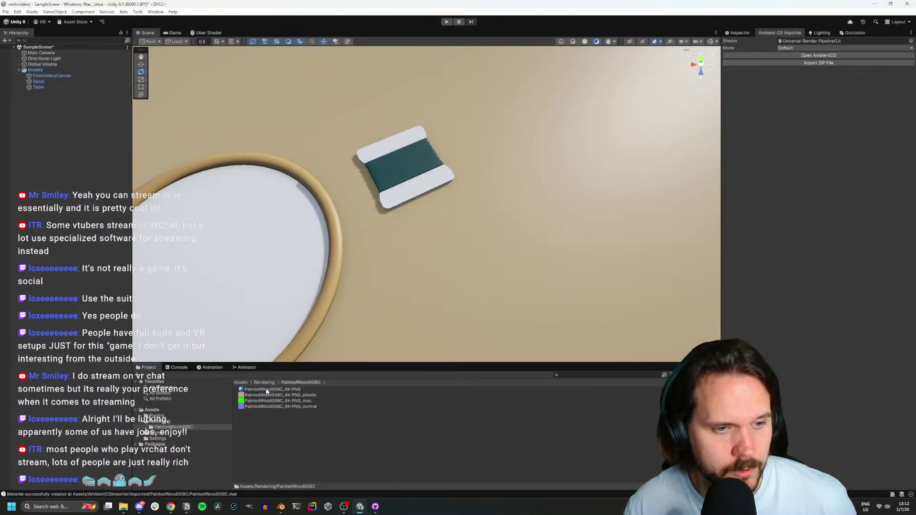
pyautogui.moveTo(287, 390); pyautogui.dragTo(511, 296)
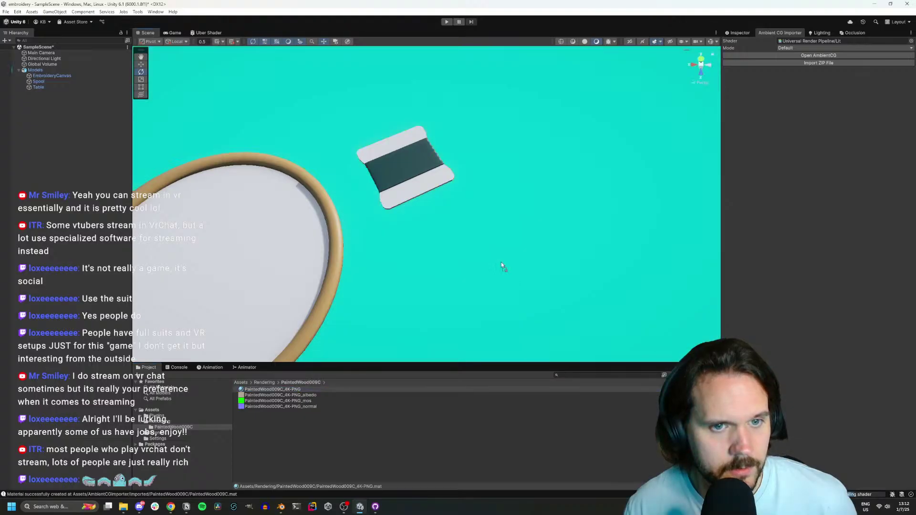
# Switch to Blender, make the Table's material a separate copy and name it _PaintedWood009C
pyautogui.click(281, 507)
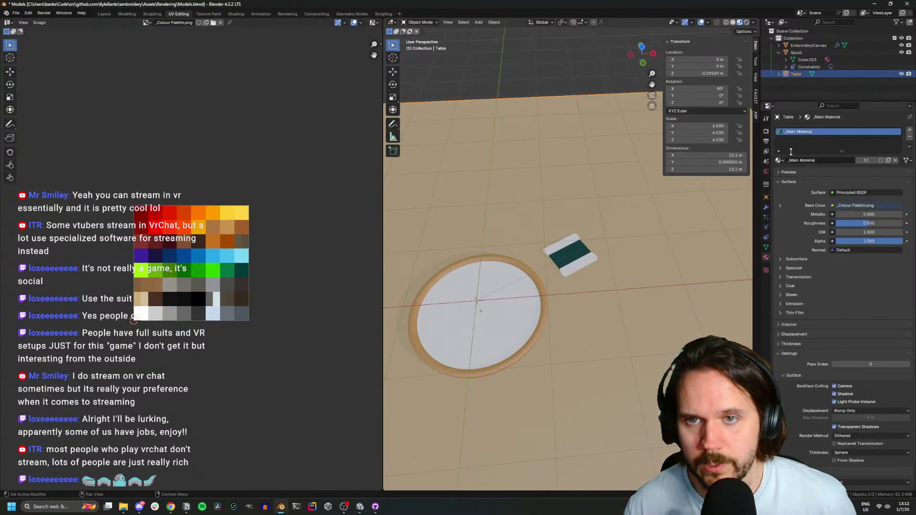
pyautogui.click(888, 161)
pyautogui.doubleClick(804, 160)
pyautogui.write('_Painted')
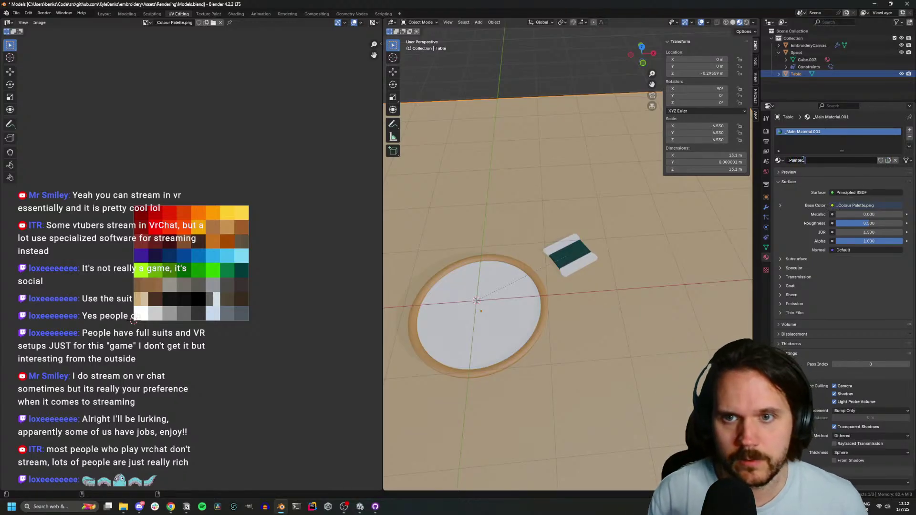
pyautogui.write('Wood009C')
pyautogui.press('Return')
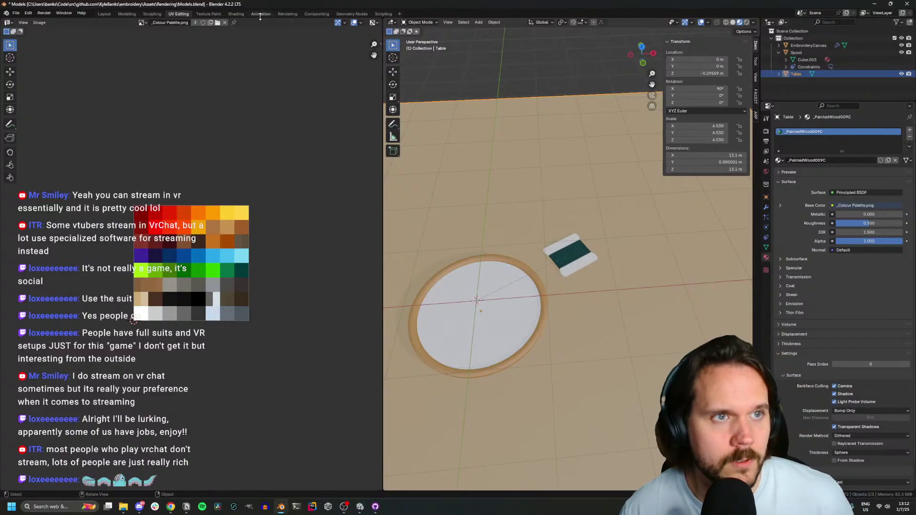
# Replace the base colour image of the _PaintedWood009C material with the PaintedWood009C_4K-PNG albedo texture
pyautogui.click(236, 13)
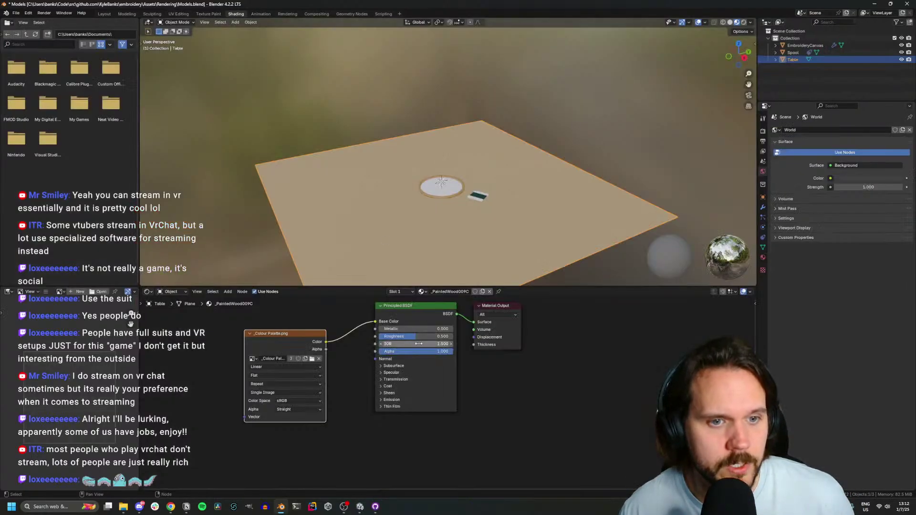
pyautogui.click(312, 358)
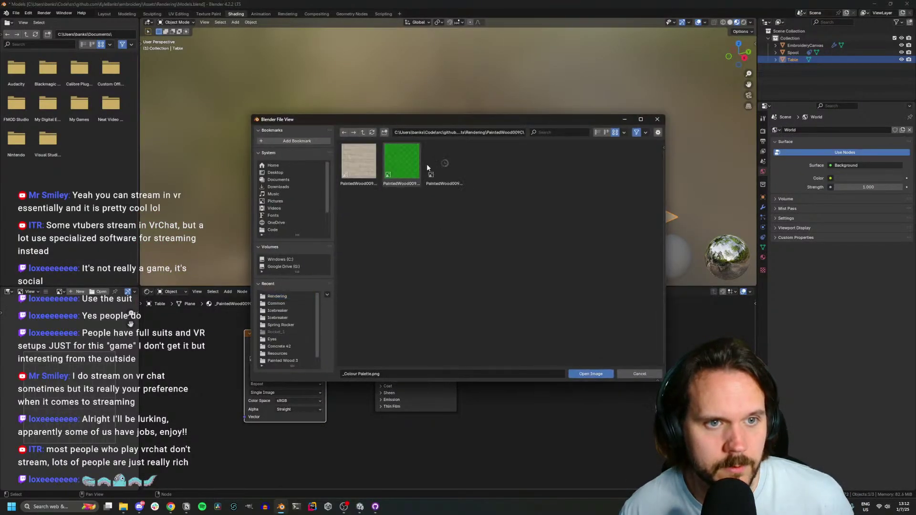
pyautogui.doubleClick(362, 170)
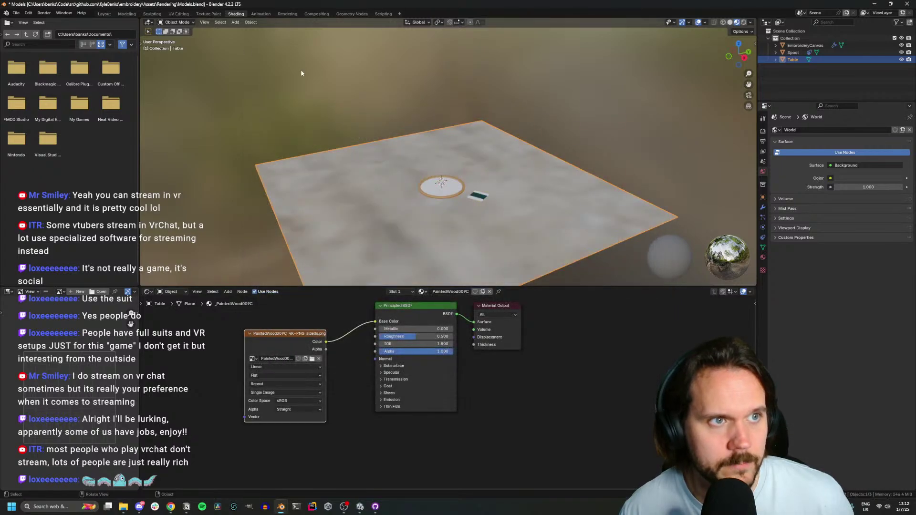
# Unwrap the Table mesh so its UVs fill the wood texture, and return to Unity
pyautogui.moveTo(300, 69); pyautogui.dragTo(338, 139, button='middle')
pyautogui.press('Tab')
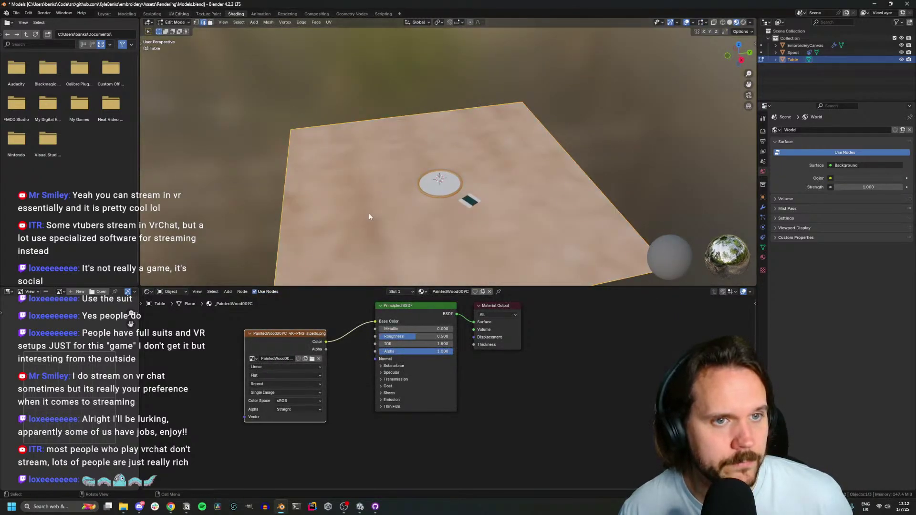
pyautogui.click(178, 13)
pyautogui.scroll(-5, 198, 213)
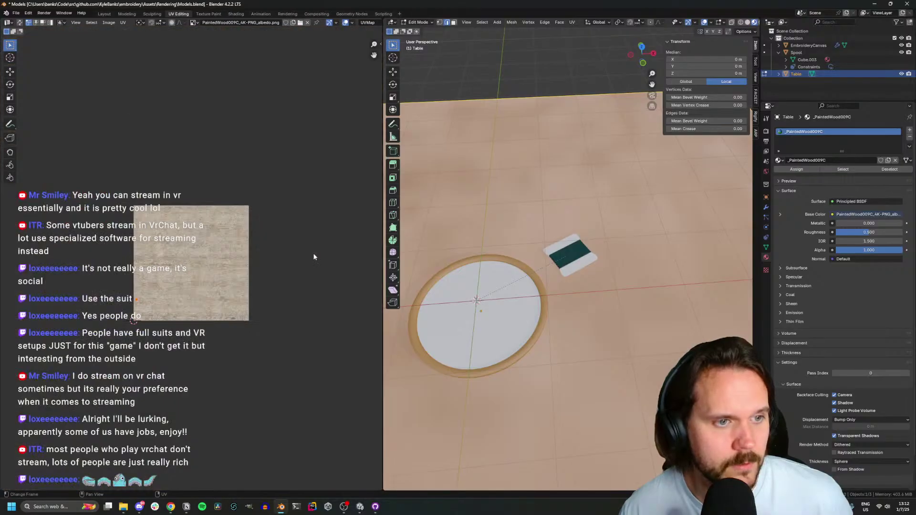
pyautogui.press('u')
pyautogui.click(535, 272)
pyautogui.scroll(-4, 518, 326)
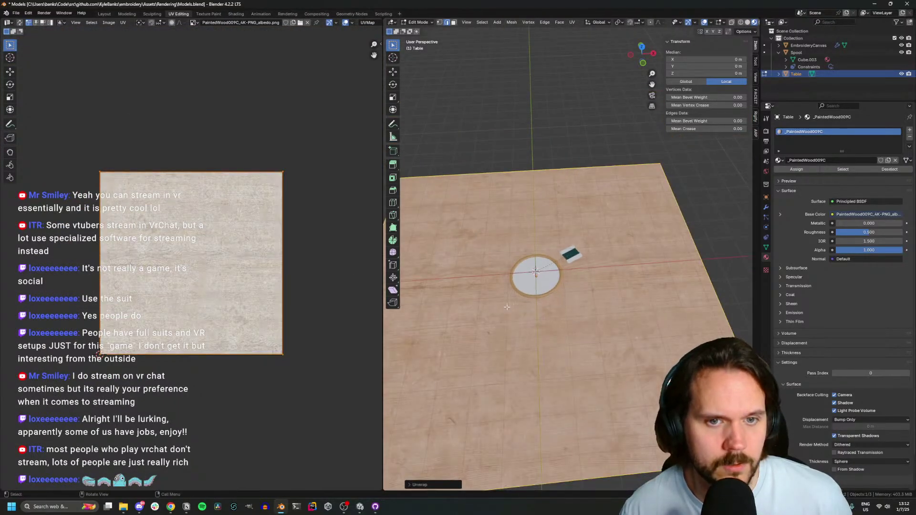
pyautogui.press('Tab')
pyautogui.hotkey('alt', 'Tab')
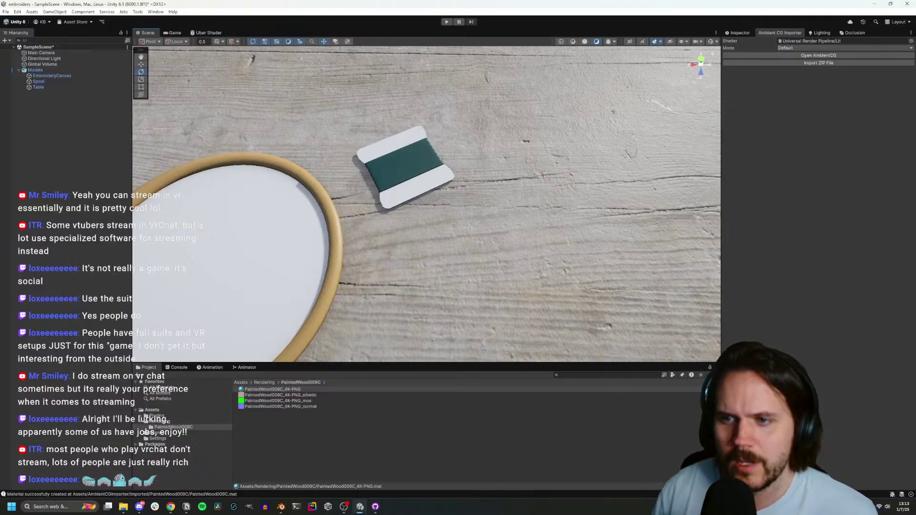
# Switch to the browser, search the web for vrchat and open the game's Steam store page
pyautogui.click(214, 469)
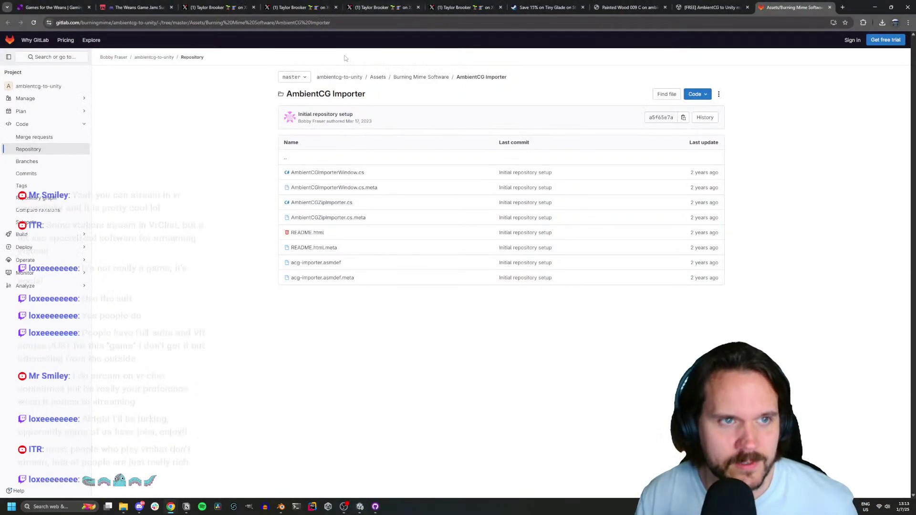
pyautogui.click(304, 23)
pyautogui.write('vrchat')
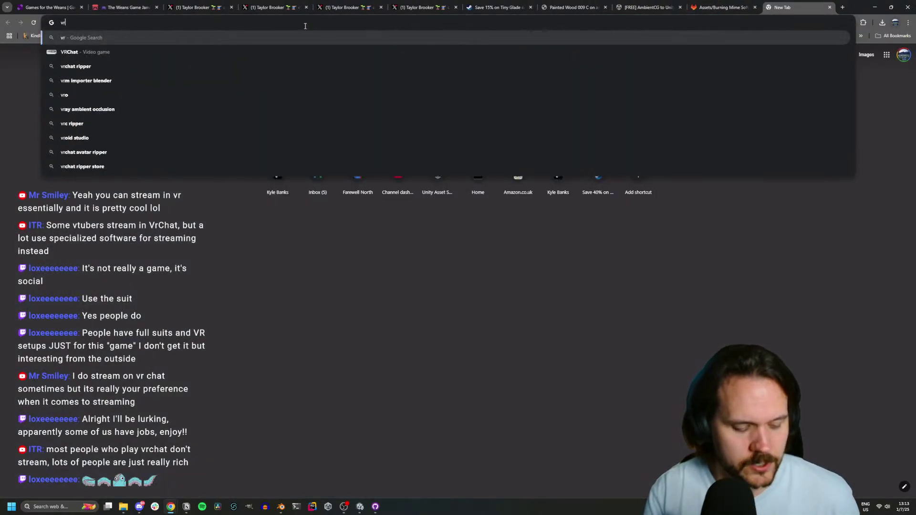
pyautogui.press('Return')
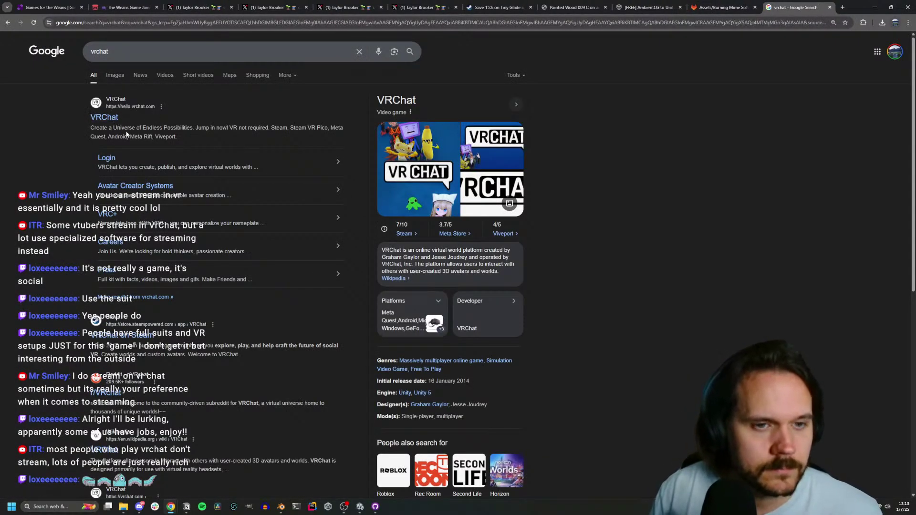
pyautogui.click(394, 278)
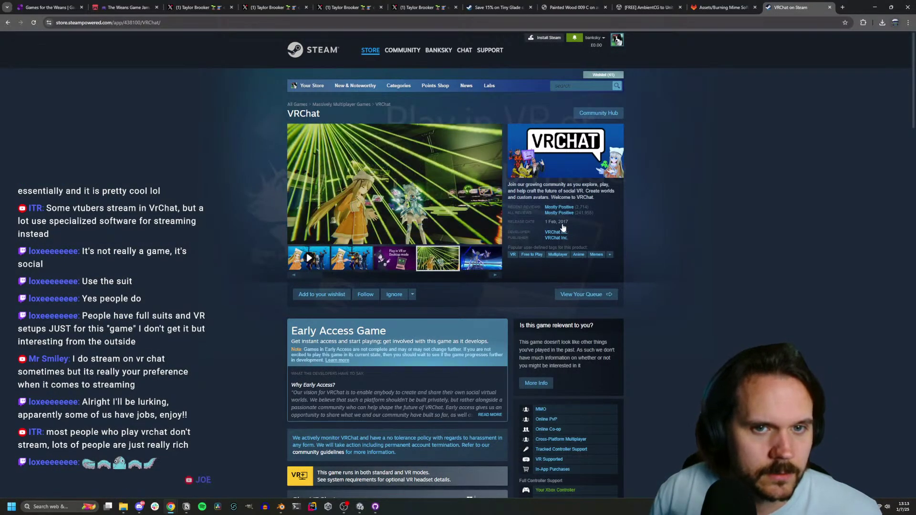
# Browse the screenshots on VRChat's Steam store page
pyautogui.click(489, 270)
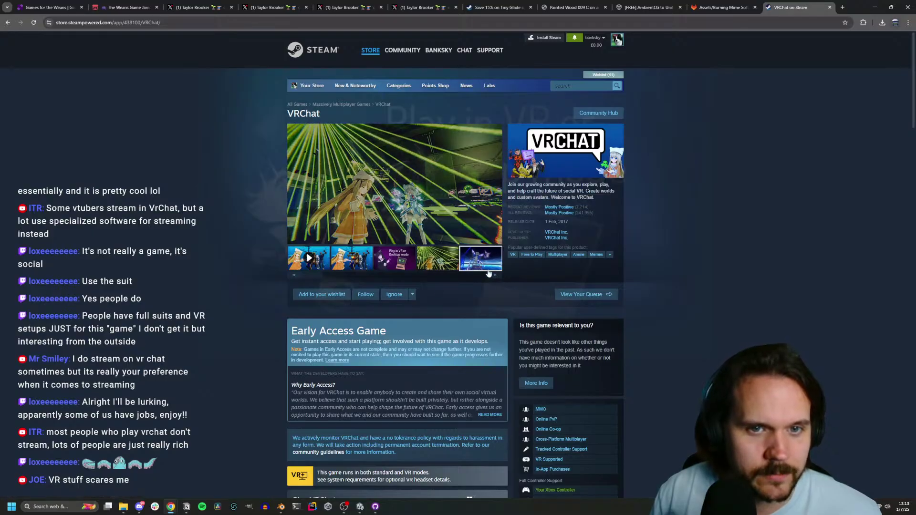
pyautogui.click(494, 276)
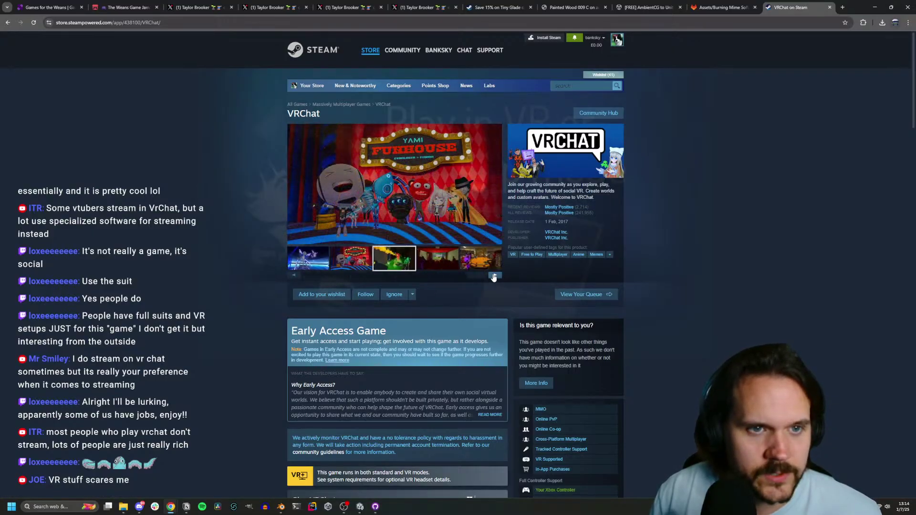
pyautogui.click(495, 276)
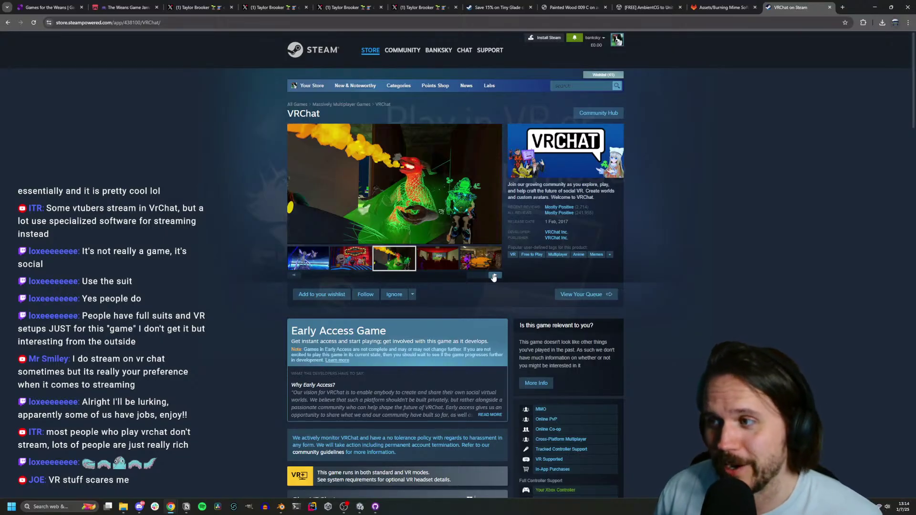
pyautogui.click(494, 276)
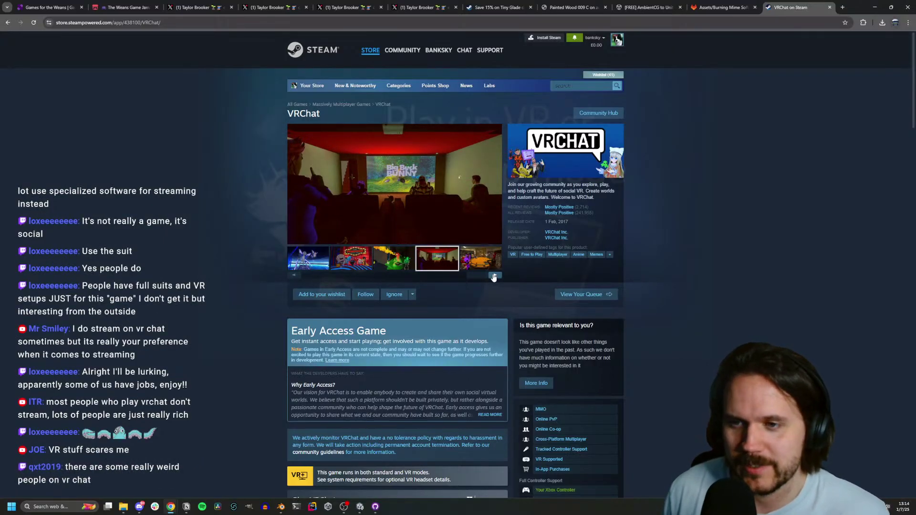
pyautogui.click(494, 275)
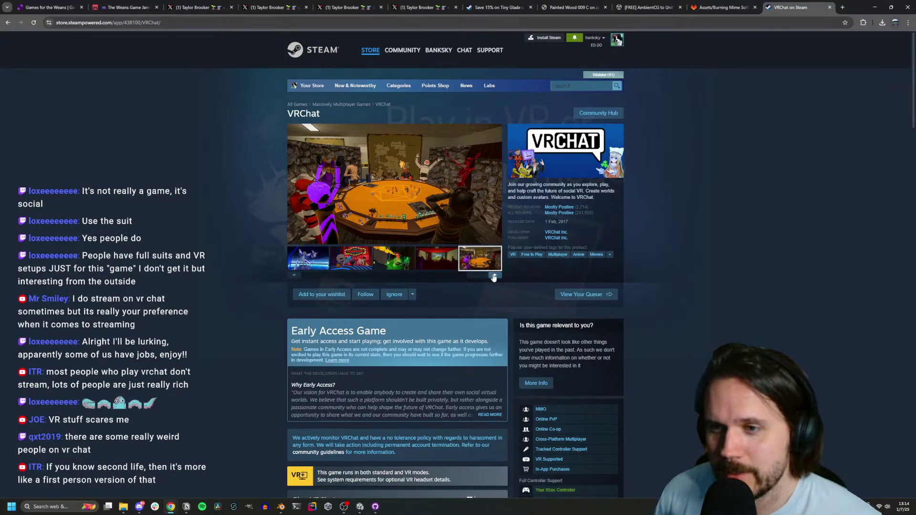
pyautogui.click(495, 276)
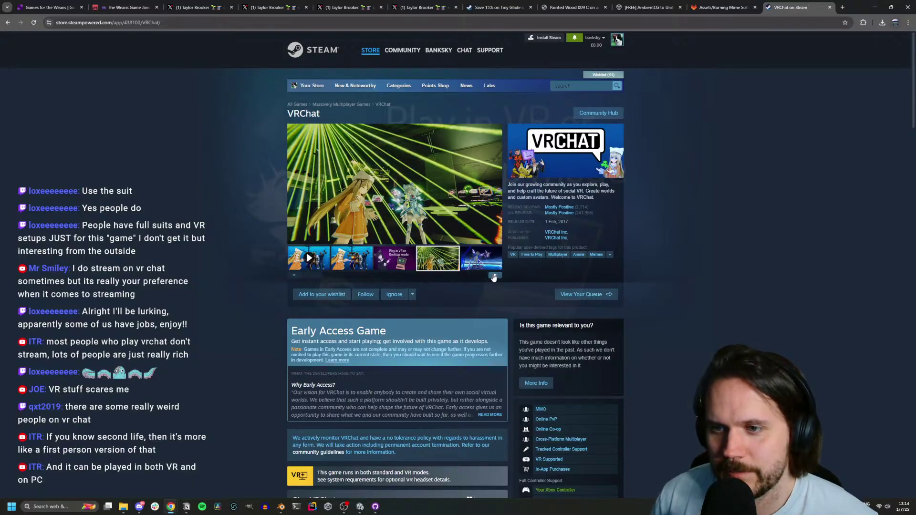
pyautogui.click(494, 276)
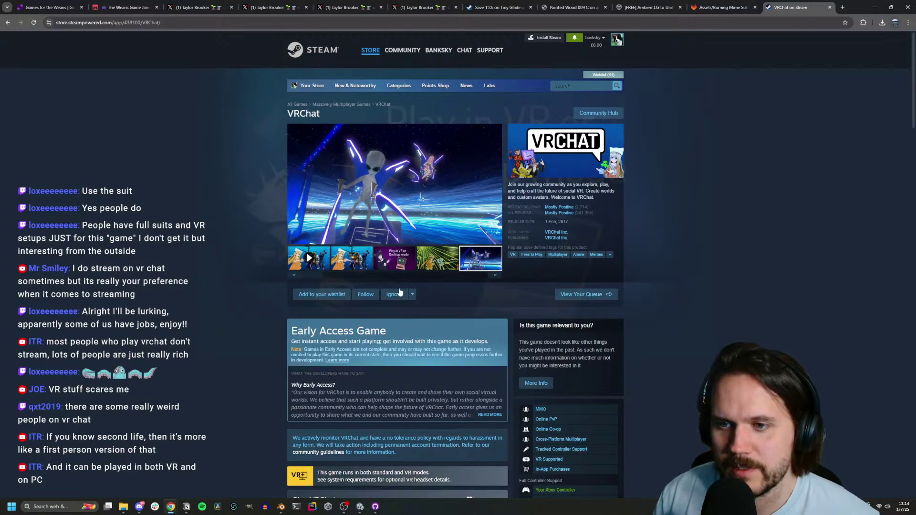
pyautogui.click(495, 276)
pyautogui.click(494, 274)
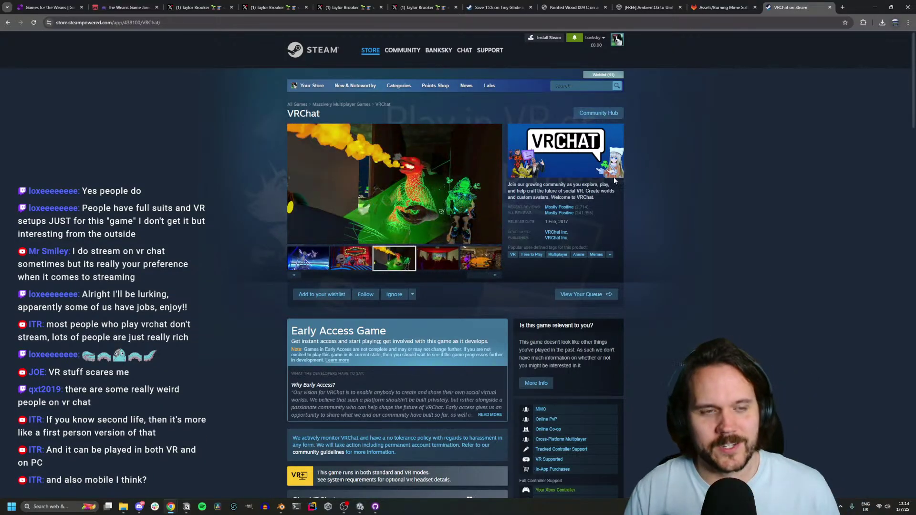
# Return to Unity and examine the wood-textured table in the Scene and Game views
pyautogui.hotkey('alt', 'Tab')
pyautogui.scroll(-5, 539, 245)
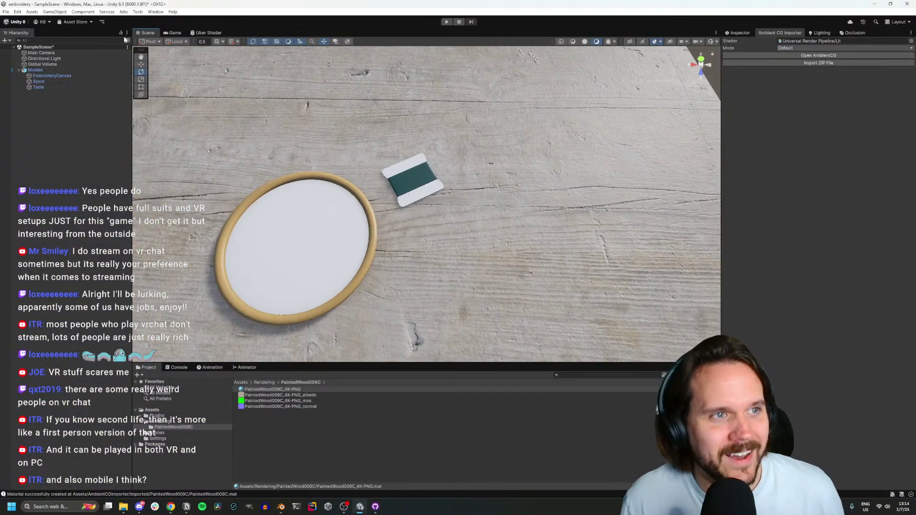
pyautogui.click(173, 33)
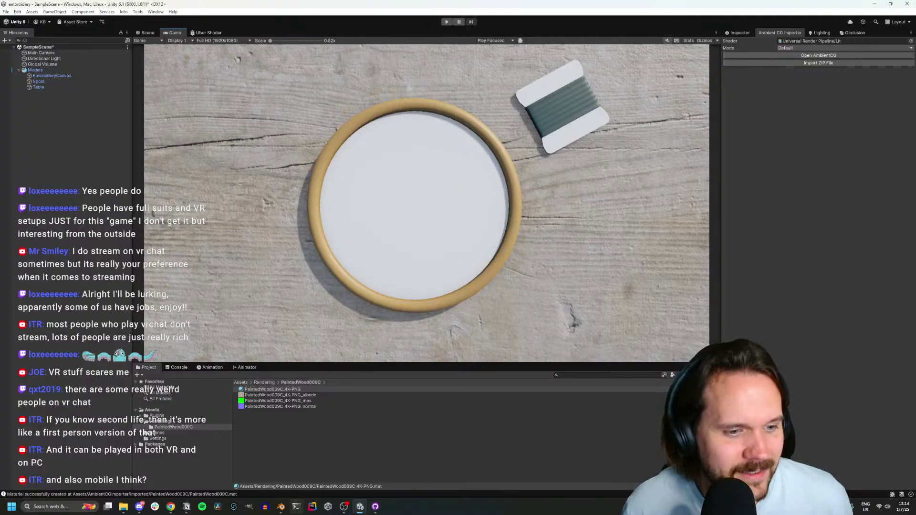
# Switch to Blender, scale the Table's UVs by a factor of 2, save the file, and return to Unity
pyautogui.click(281, 507)
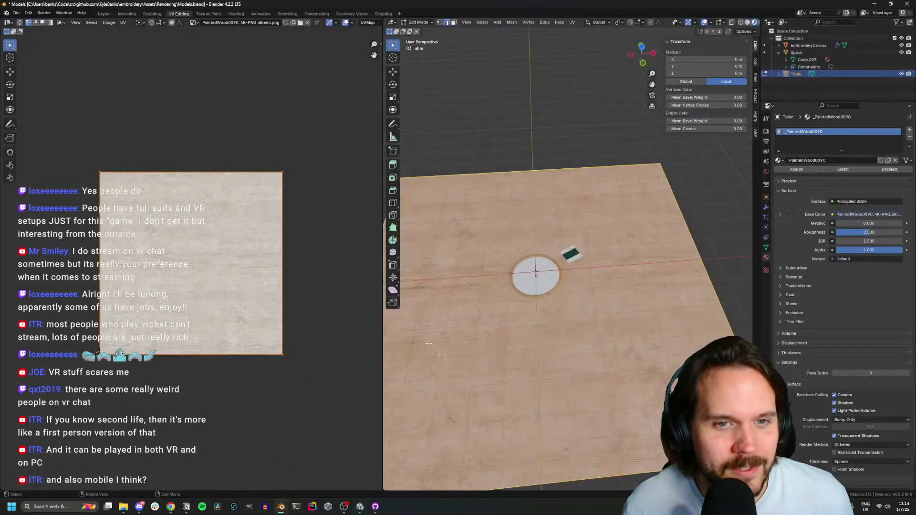
pyautogui.press('s')
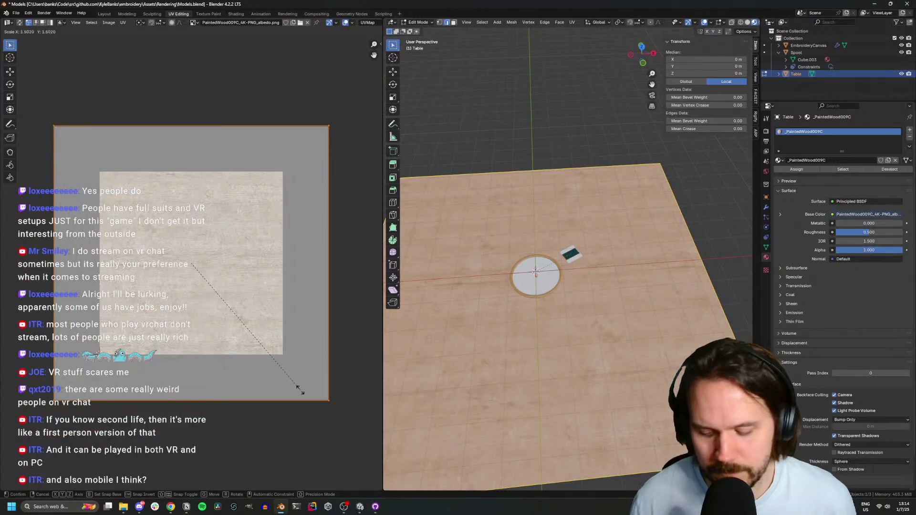
pyautogui.write('2')
pyautogui.press('Return')
pyautogui.hotkey('ctrl', 's')
pyautogui.hotkey('alt', 'Tab')
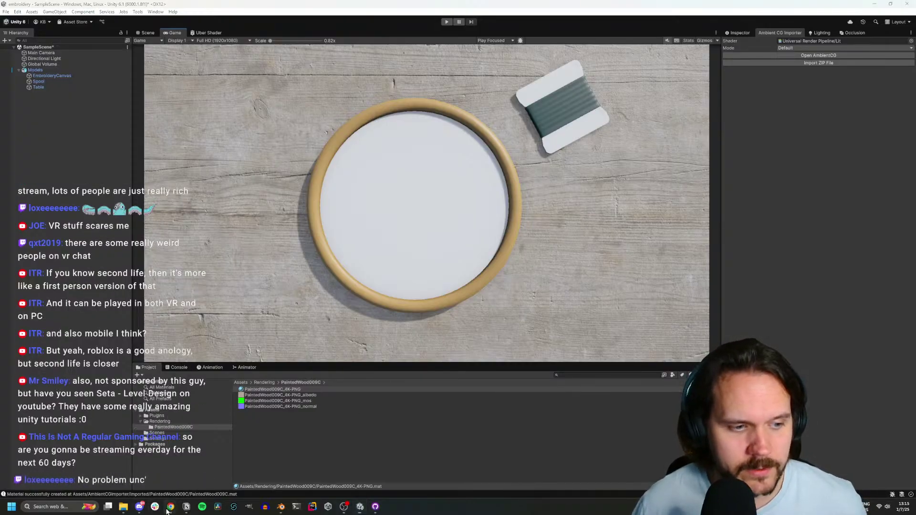
# Switch to the browser and search YouTube for seta level design in a new tab
pyautogui.hotkey('alt', 'Tab')
pyautogui.click(393, 11)
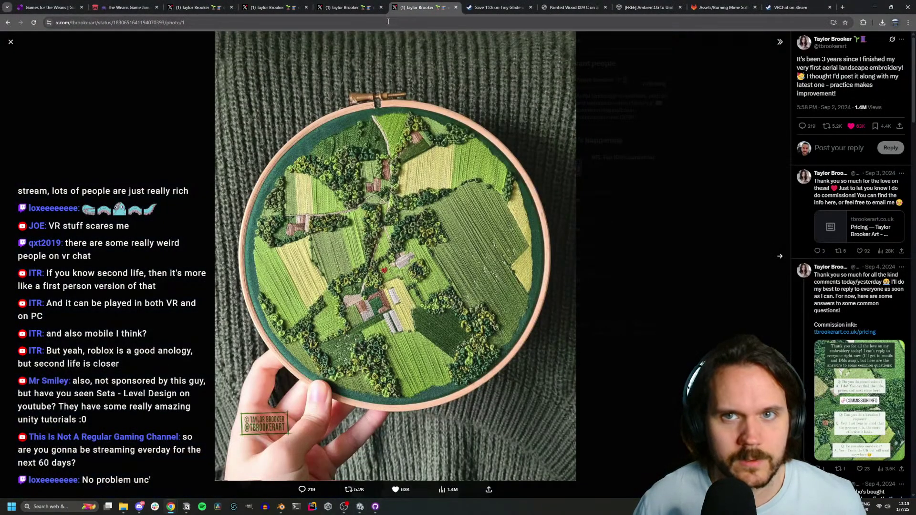
pyautogui.hotkey('ctrl', 't')
pyautogui.write('you')
pyautogui.press('Tab')
pyautogui.write('seta level design')
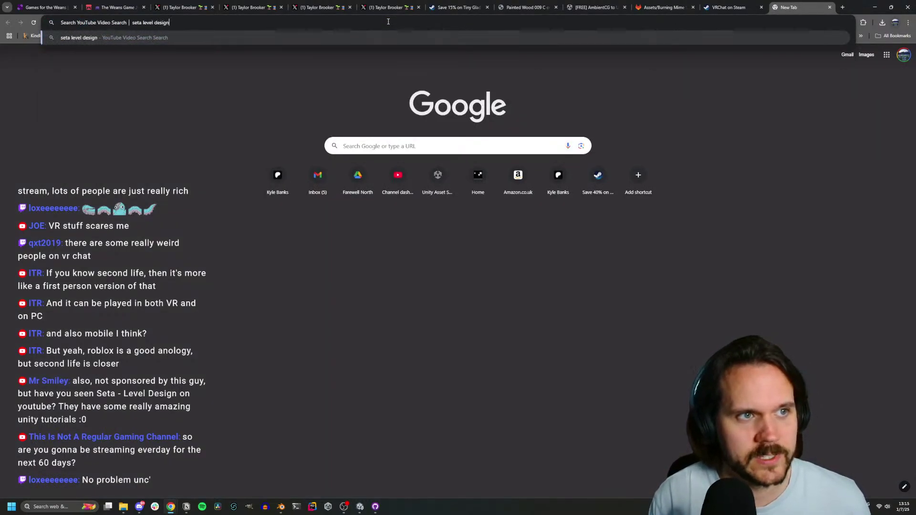
pyautogui.press('Return')
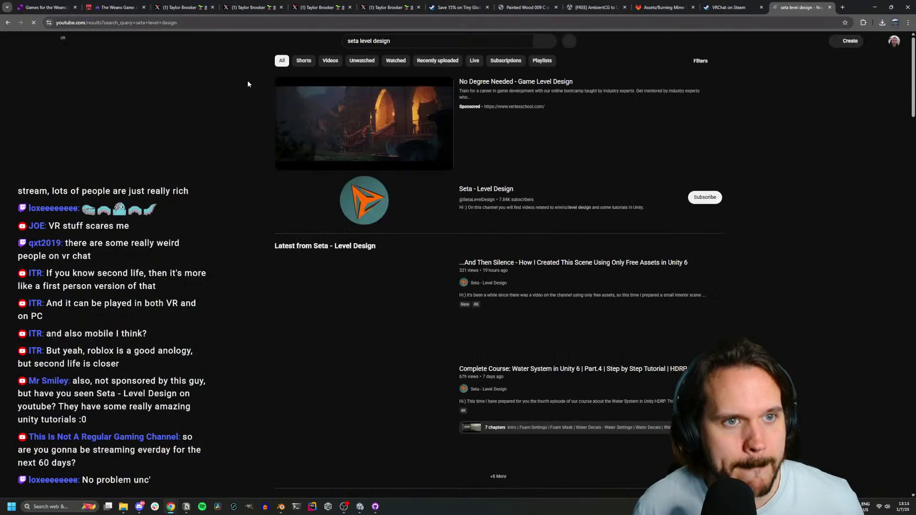
# Open the Seta - Level Design channel, browse its videos, and return to Unity
pyautogui.click(358, 202)
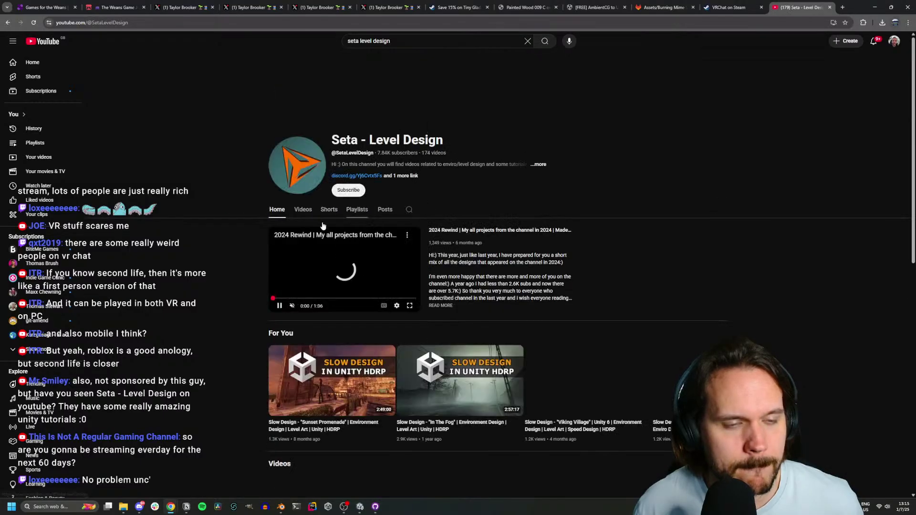
pyautogui.click(301, 210)
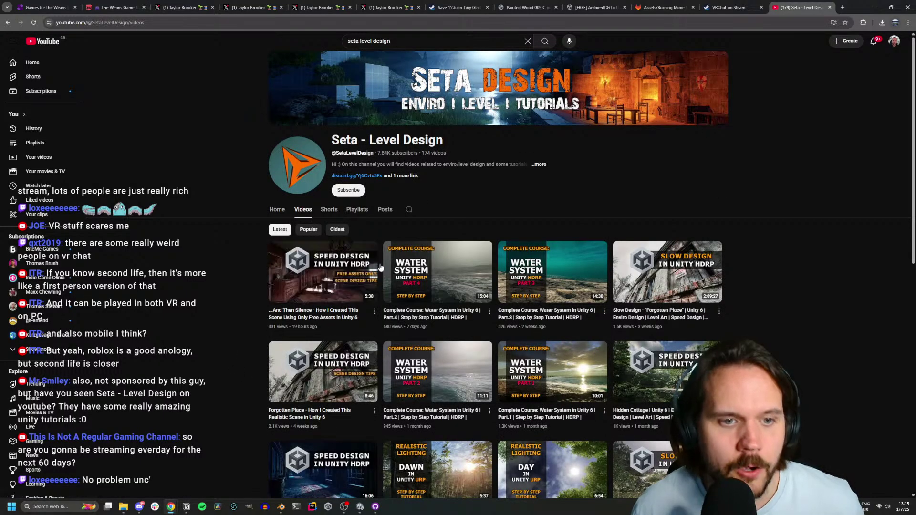
pyautogui.scroll(-2, 205, 313)
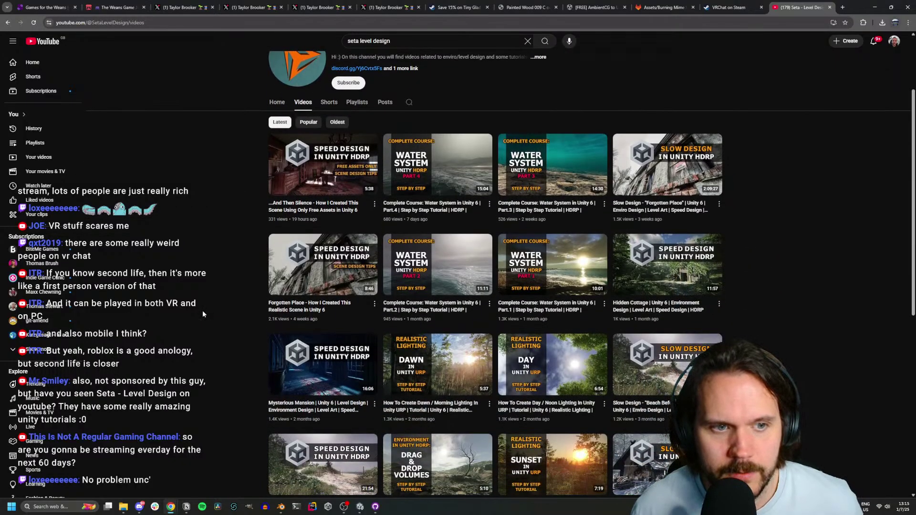
pyautogui.scroll(-4, 200, 313)
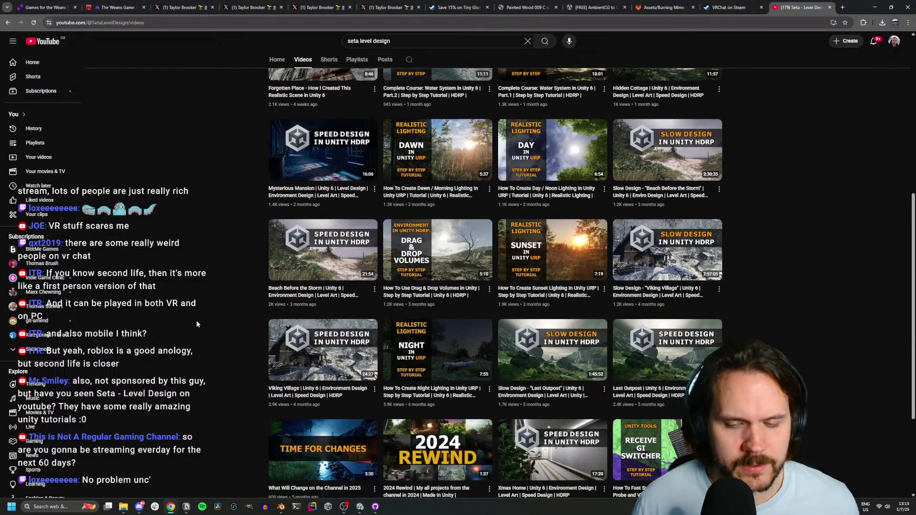
pyautogui.scroll(-2, 198, 330)
pyautogui.scroll(-1, 201, 326)
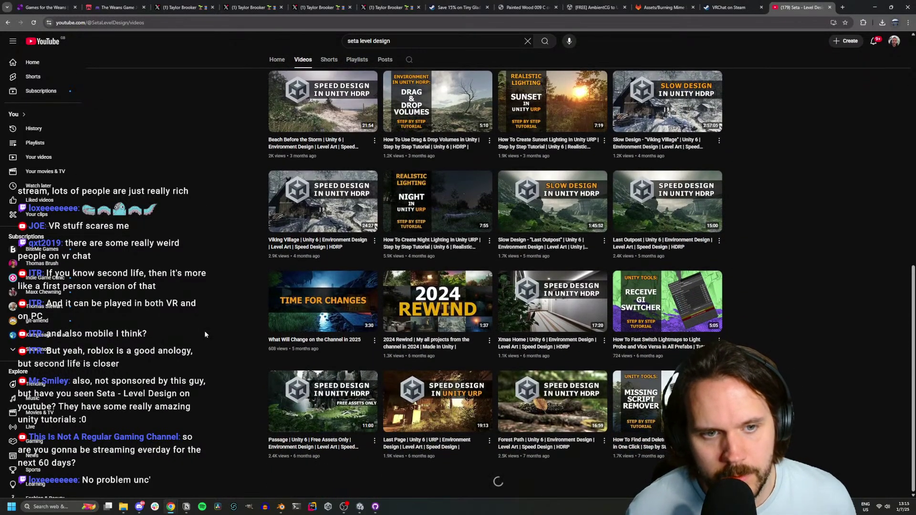
pyautogui.scroll(10, 205, 334)
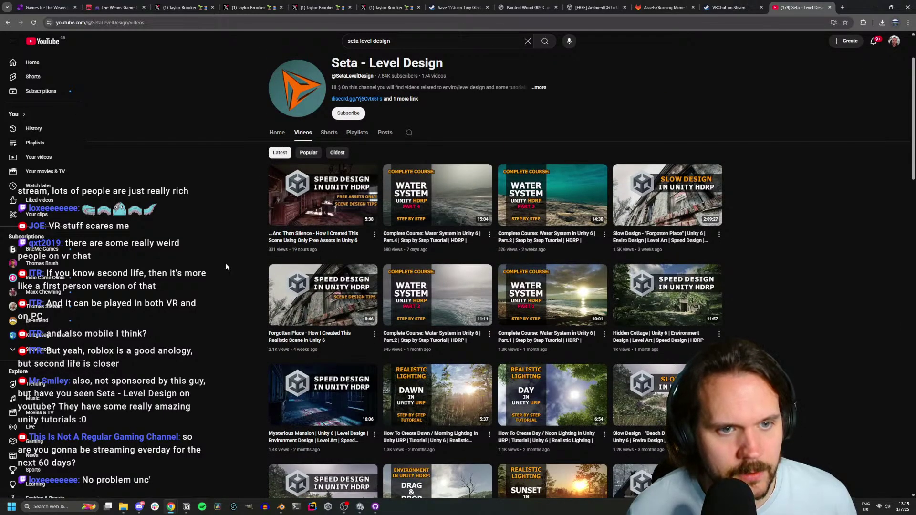
pyautogui.hotkey('alt', 'Tab')
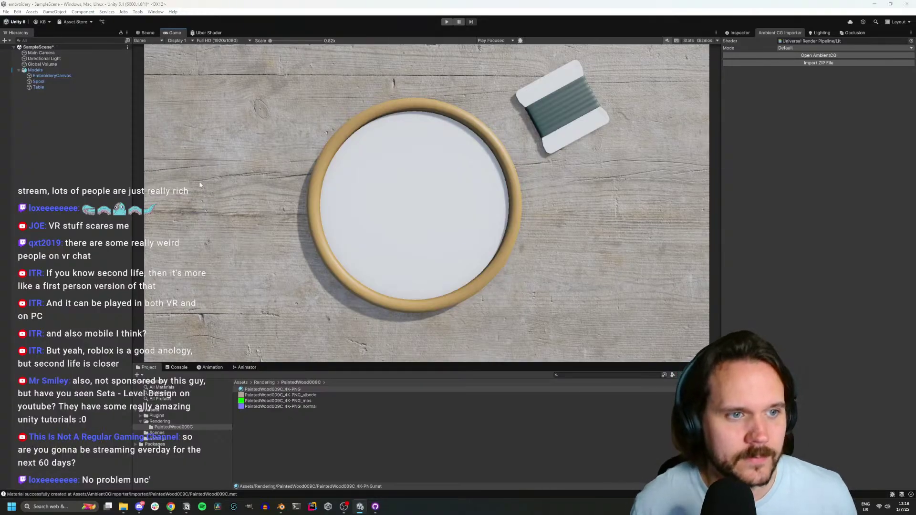
# Switch to Blender, scale the Table's UVs up further, save Models.blend, and return to Unity
pyautogui.hotkey('alt', 'Tab')
pyautogui.hotkey('alt', 'Tab')
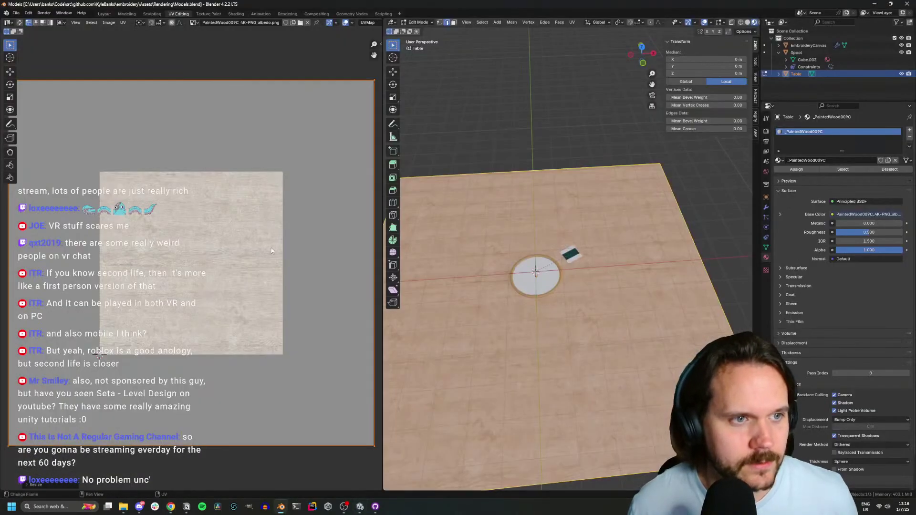
pyautogui.press('s')
pyautogui.click(342, 284)
pyautogui.hotkey('alt', 'Tab')
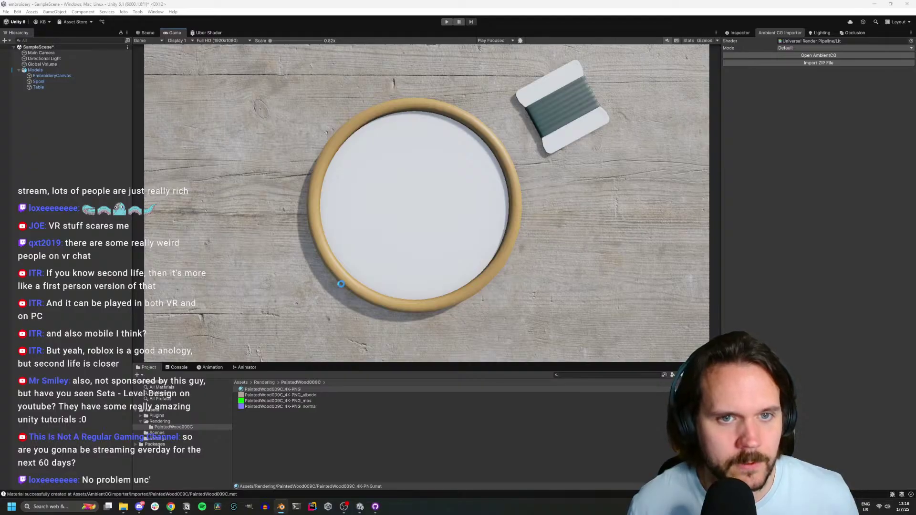
pyautogui.hotkey('alt', 'Tab')
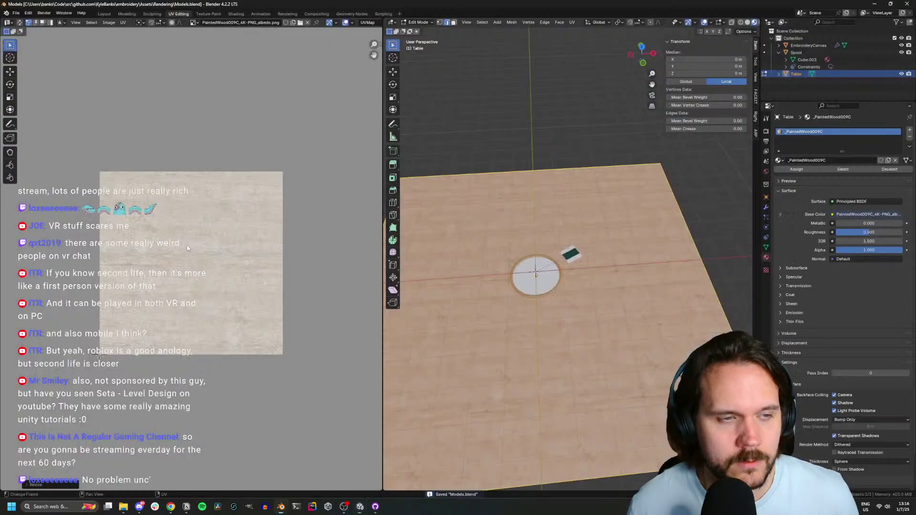
pyautogui.hotkey('alt', 'Tab')
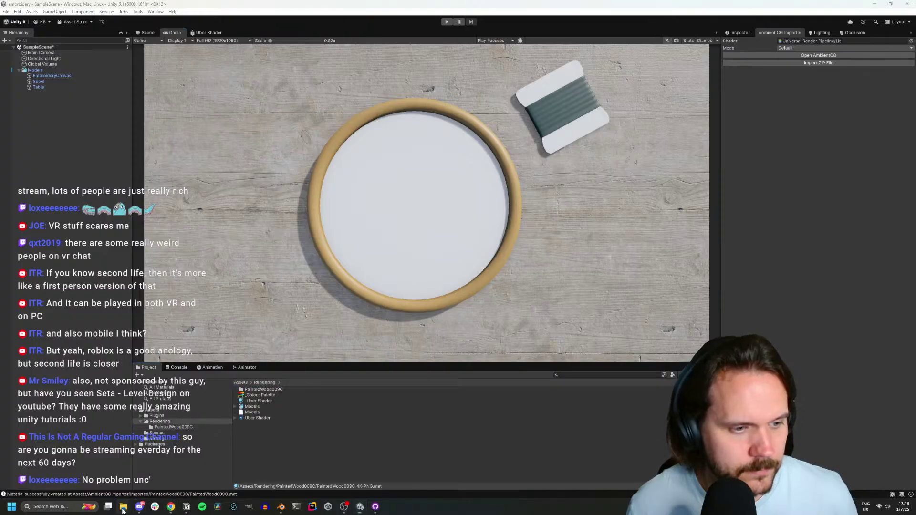
# Locate the Wood017_4K-PNG archive in the Downloads folder, then return to Unity
pyautogui.moveTo(124, 507)
pyautogui.click(182, 471)
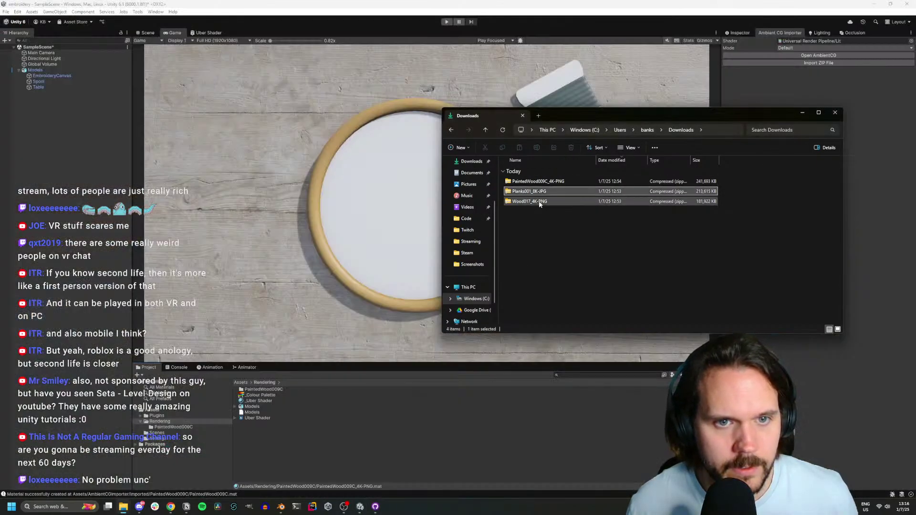
pyautogui.click(533, 204)
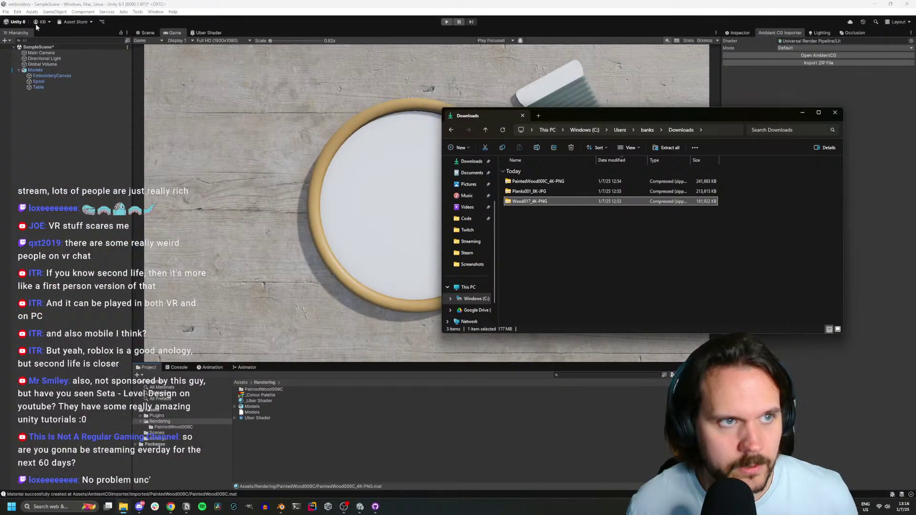
pyautogui.click(127, 12)
pyautogui.click(149, 23)
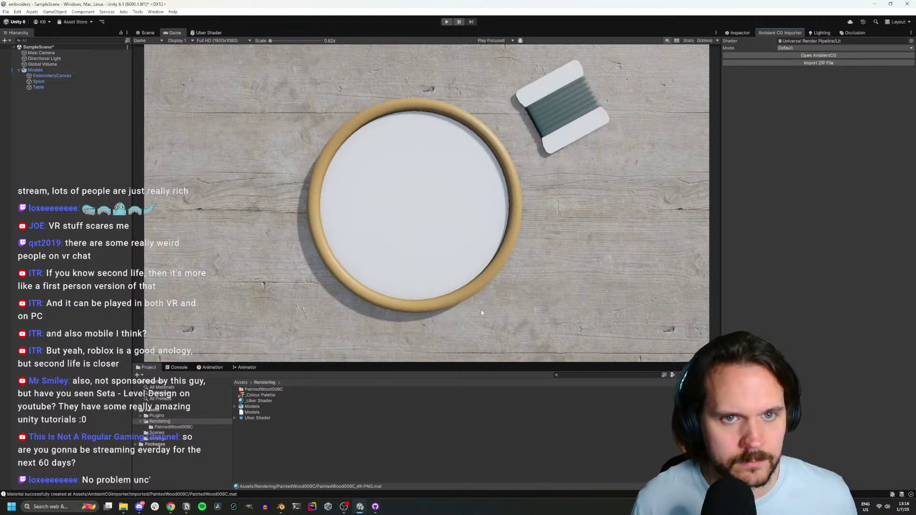
# Import the Wood017_4K-PNG ZIP file from Downloads with the Ambient CG Importer
pyautogui.click(811, 56)
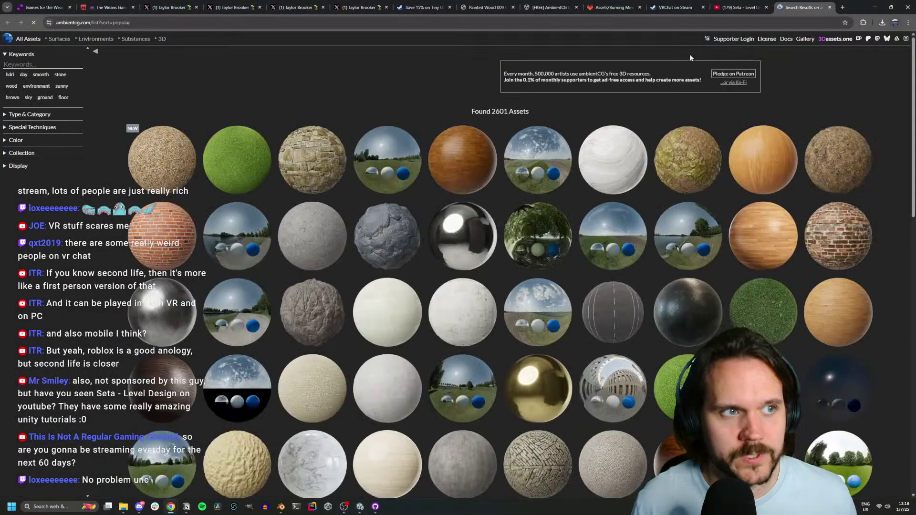
pyautogui.hotkey('ctrl', 'Tab')
pyautogui.hotkey('alt', 'Tab')
pyautogui.click(843, 63)
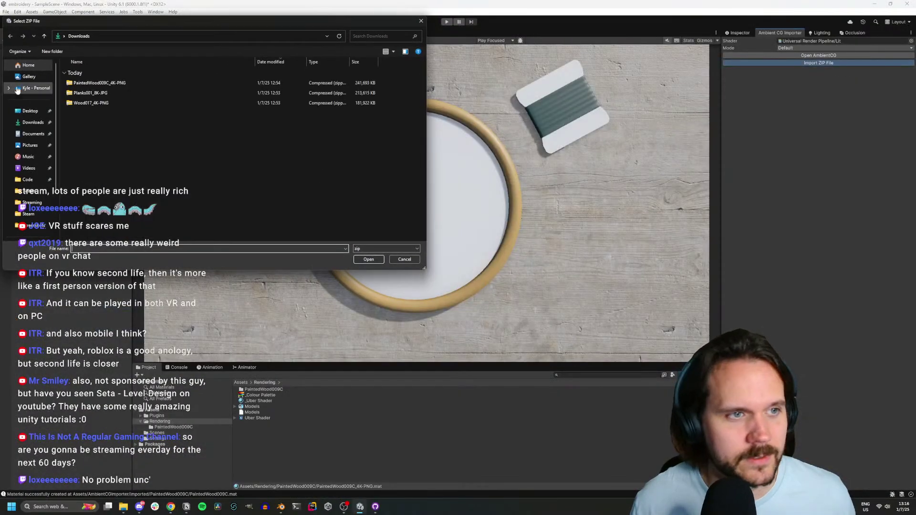
pyautogui.doubleClick(103, 105)
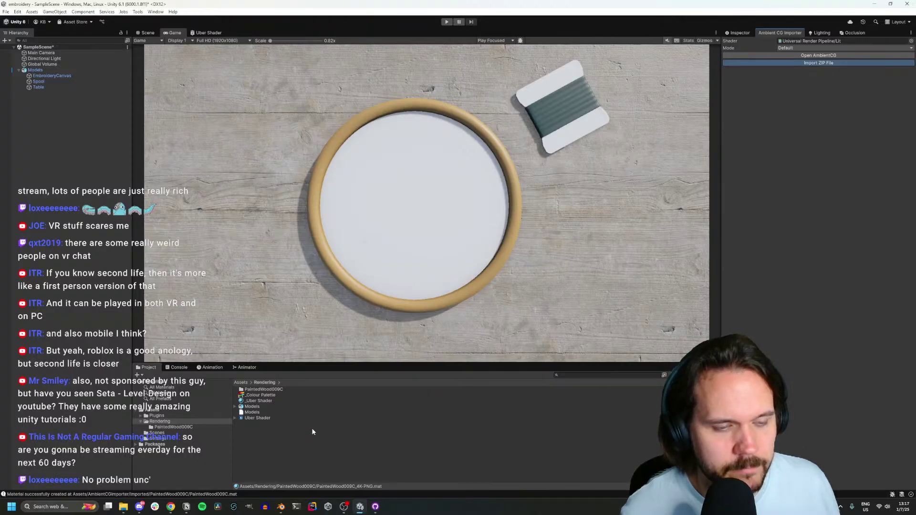
# Create a folder named Wood-17 inside the Rendering folder
pyautogui.rightClick(301, 463)
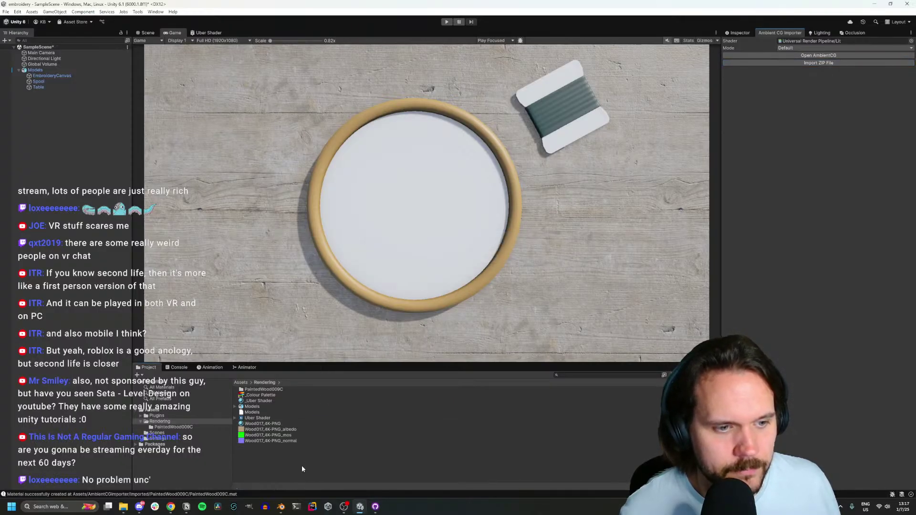
pyautogui.moveTo(363, 276)
pyautogui.click(429, 276)
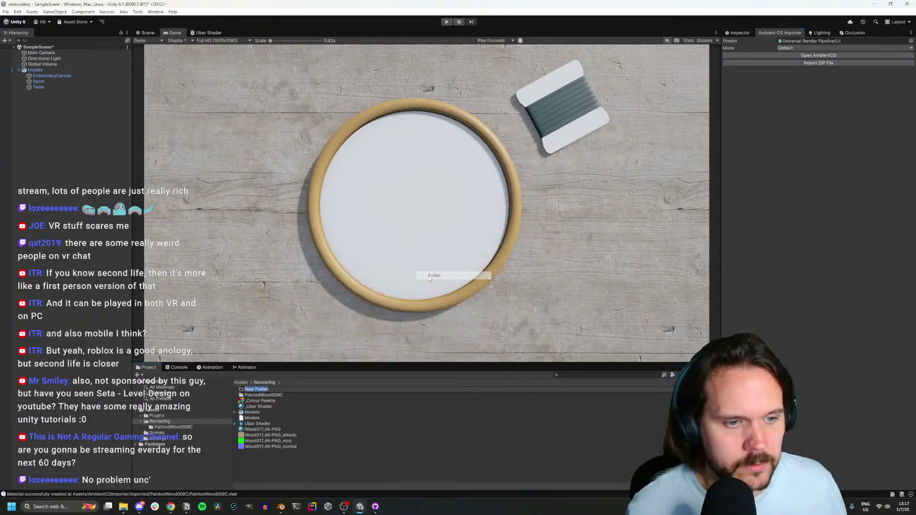
pyautogui.write('Wood-17')
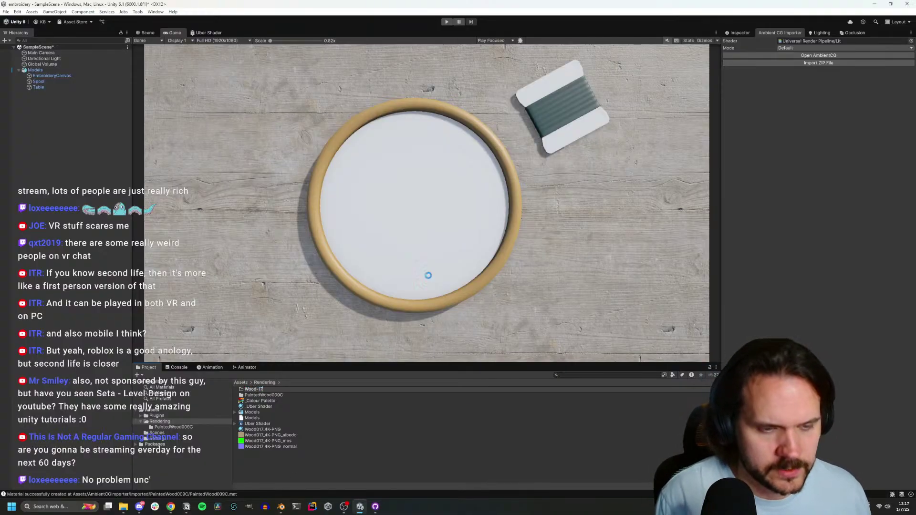
pyautogui.press('Return')
# Move the Wood017_4K-PNG material and its albedo, mos and normal textures into the Wood-17 folder, and open that folder
pyautogui.click(276, 430)
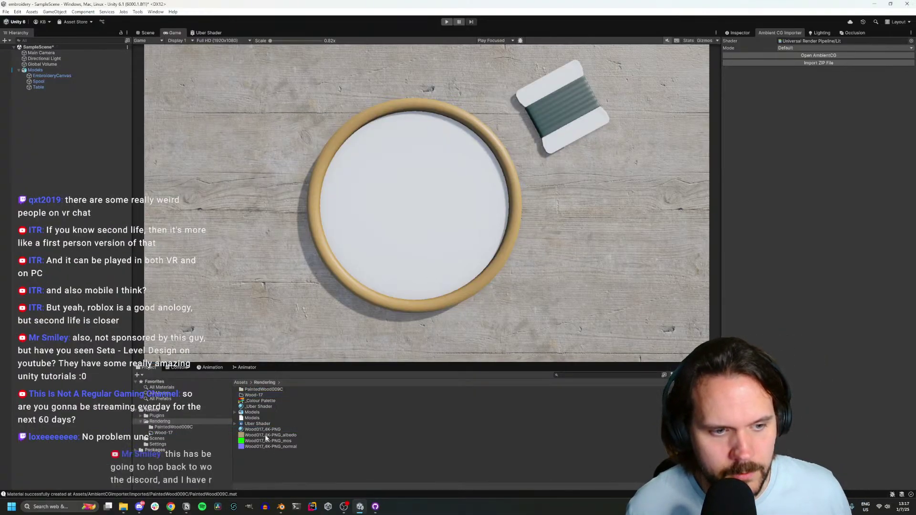
pyautogui.keyDown('shift'); pyautogui.click(277, 447); pyautogui.keyUp('shift')
pyautogui.moveTo(266, 441); pyautogui.dragTo(263, 396)
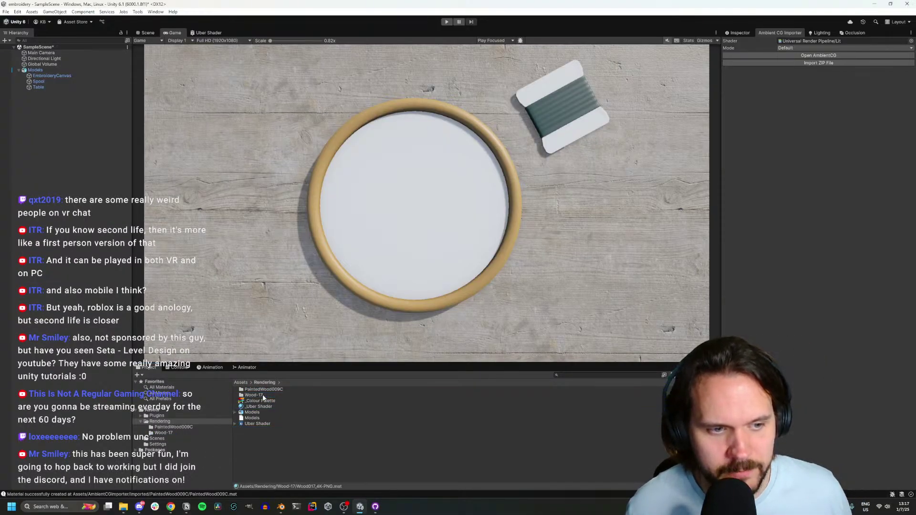
pyautogui.doubleClick(258, 395)
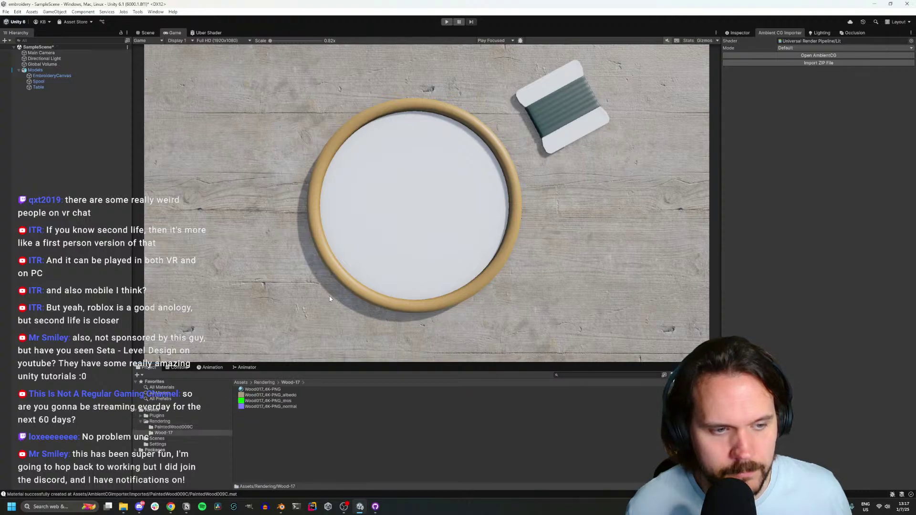
# Revert the material override on the Table's Mesh Renderer in the scene
pyautogui.click(148, 33)
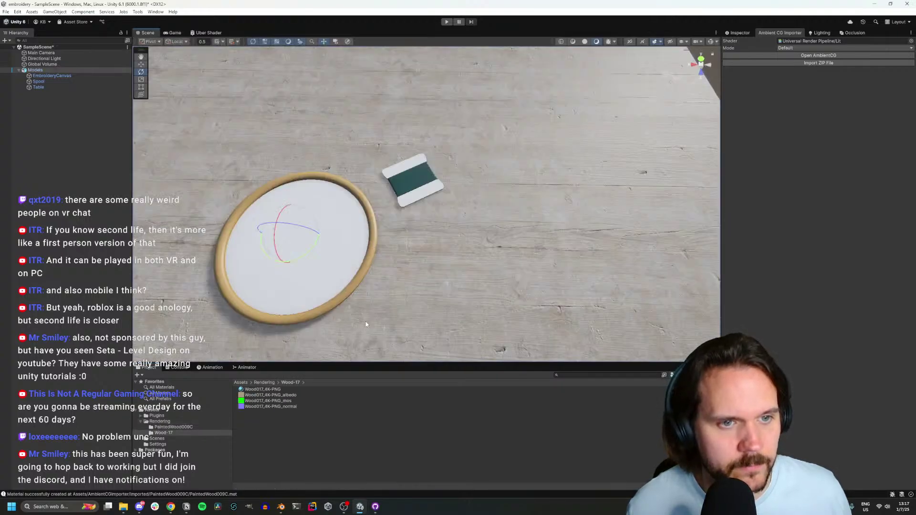
pyautogui.click(740, 32)
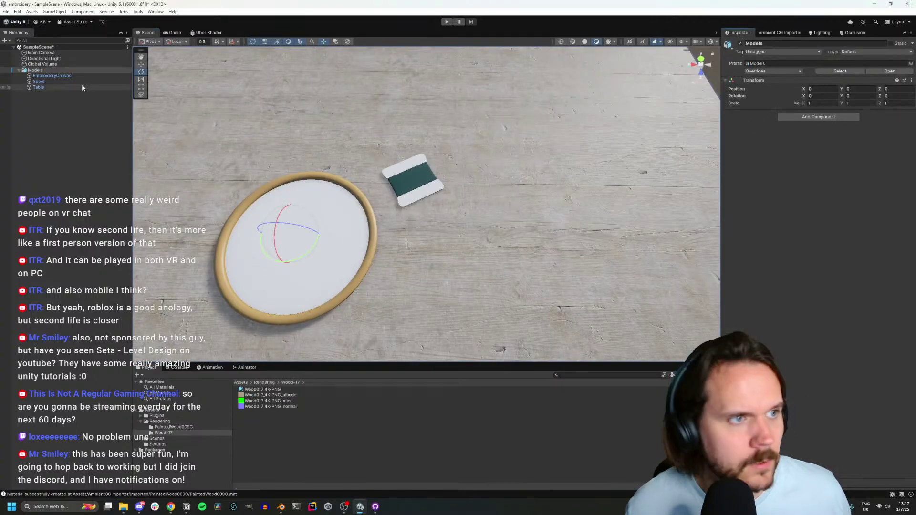
pyautogui.click(50, 88)
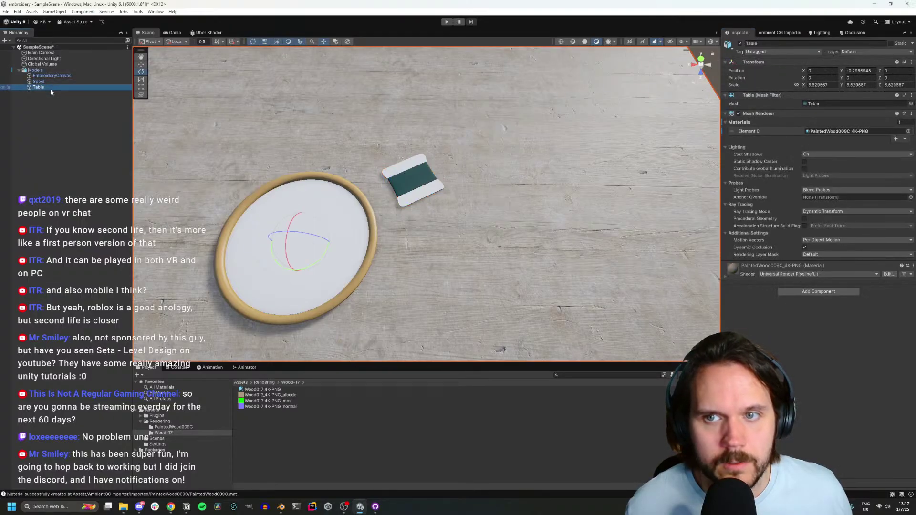
pyautogui.rightClick(746, 122)
pyautogui.click(766, 143)
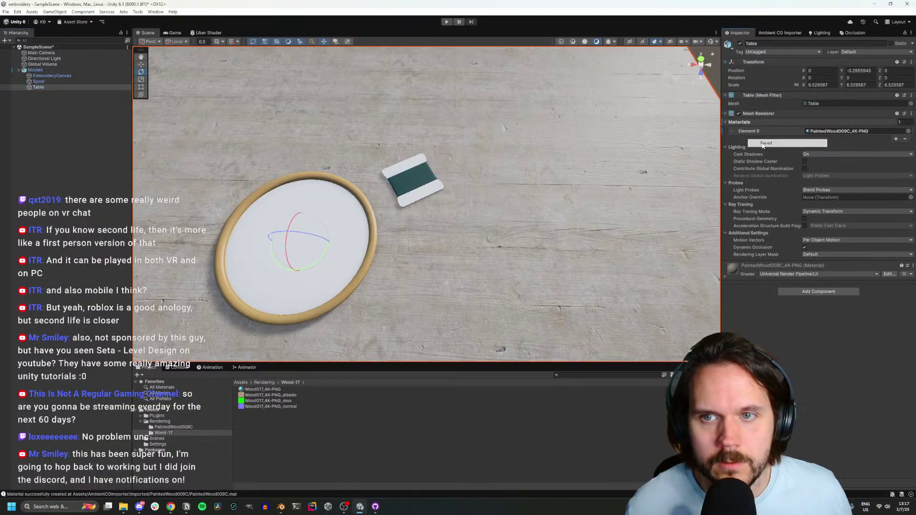
# Remap the Models file's _PaintedWood009C material to PaintedWood009C_4K-PNG in its import settings
pyautogui.click(79, 70)
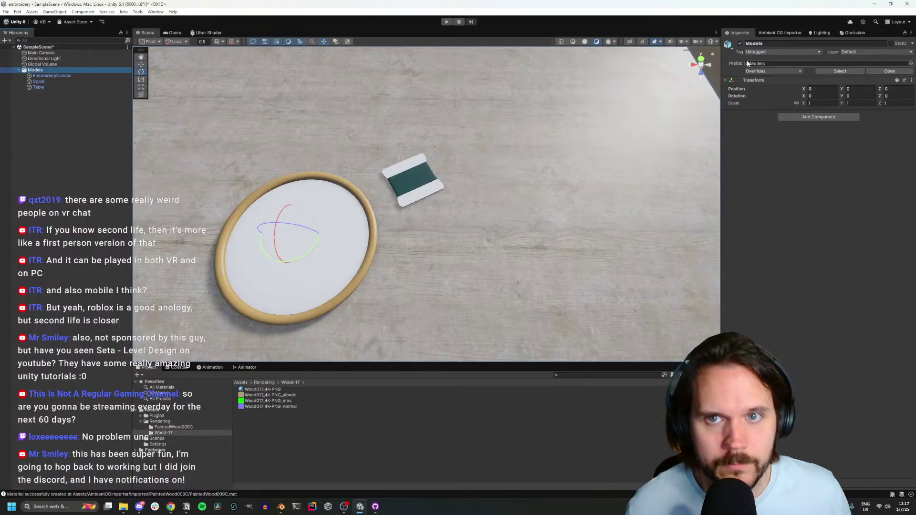
pyautogui.click(264, 382)
pyautogui.click(262, 412)
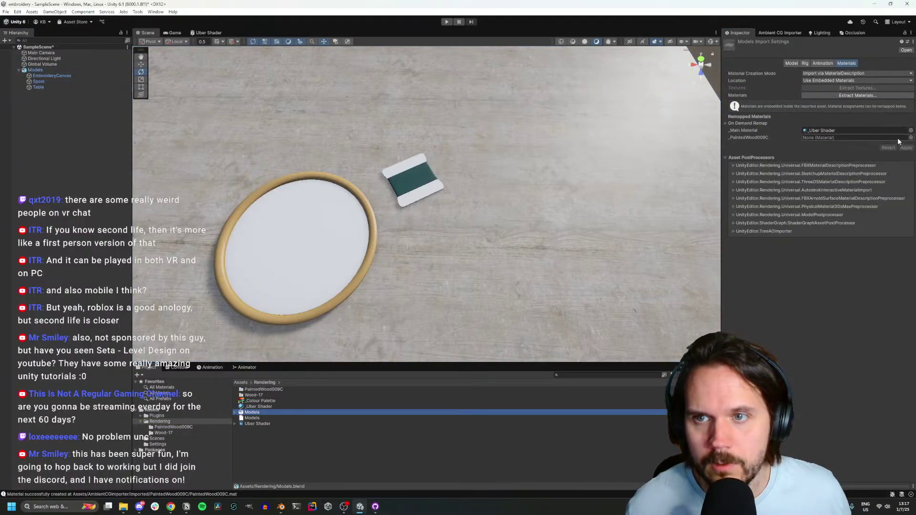
pyautogui.click(911, 137)
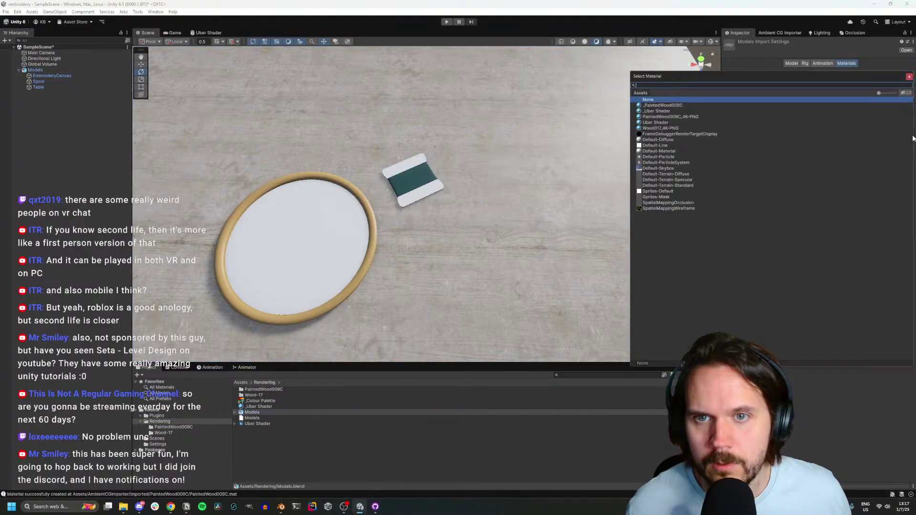
pyautogui.doubleClick(680, 117)
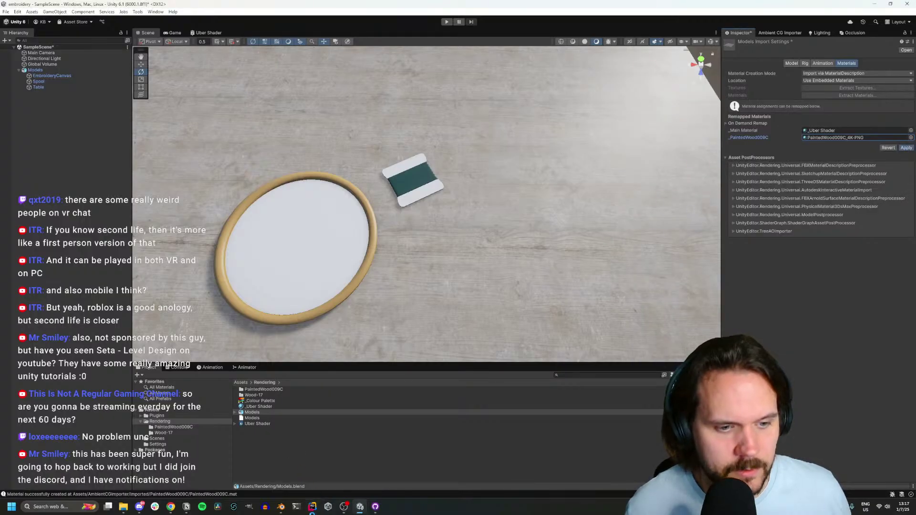
# Switch to Blender, make a separate copy of the EmbroideryCanvas's _Main Material, and name it _Wood 17
pyautogui.scroll(4, 513, 277)
pyautogui.press('Tab')
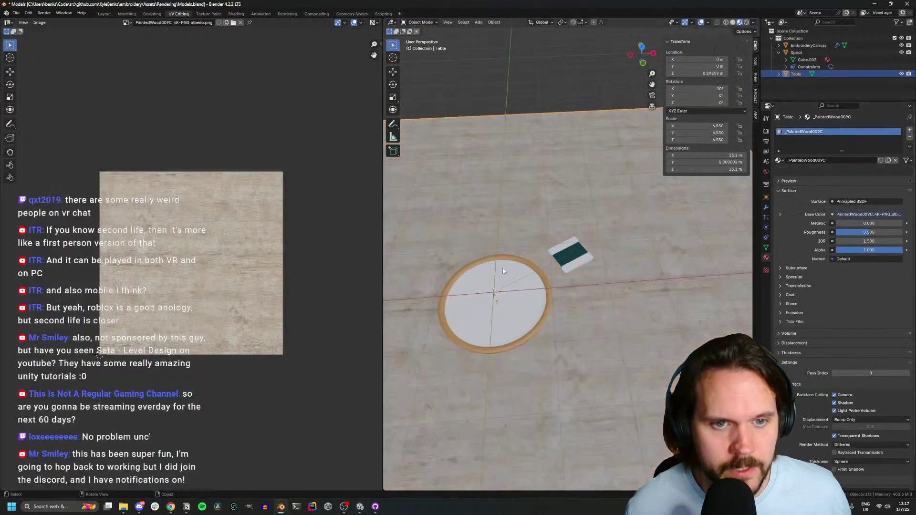
pyautogui.click(502, 260)
pyautogui.press('KP_Decimal')
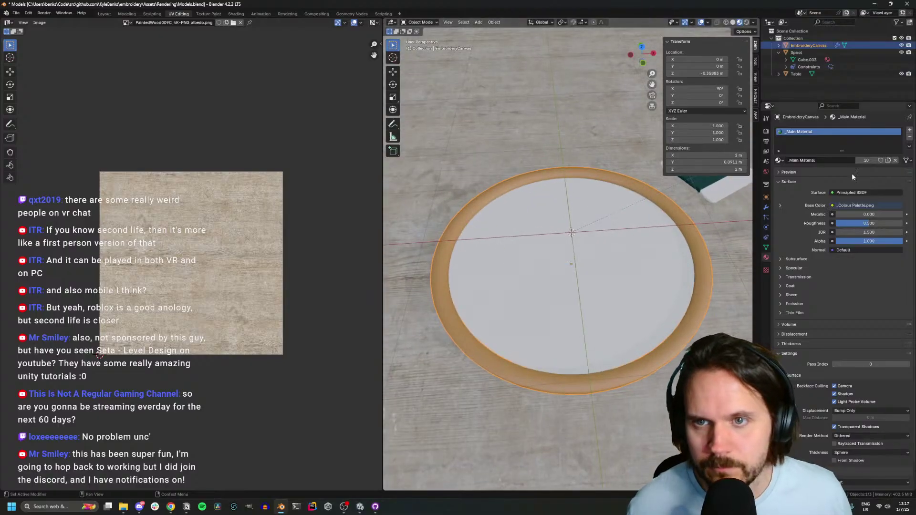
pyautogui.click(888, 159)
pyautogui.doubleClick(830, 159)
pyautogui.press('BackSpace')
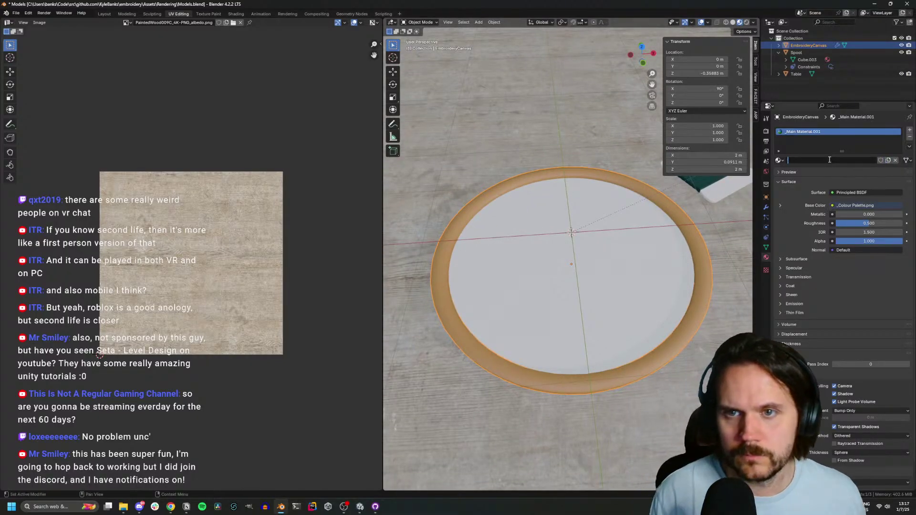
pyautogui.write('_Woo')
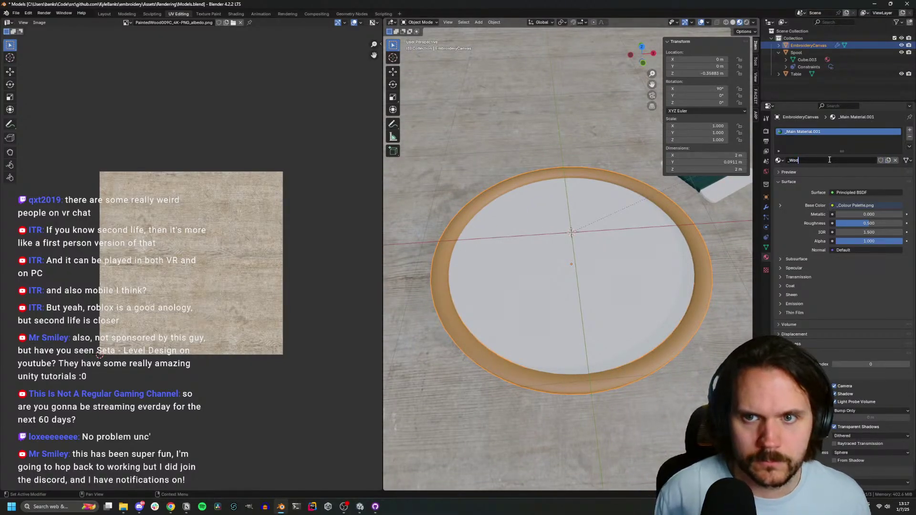
pyautogui.write('d 17')
pyautogui.press('Return')
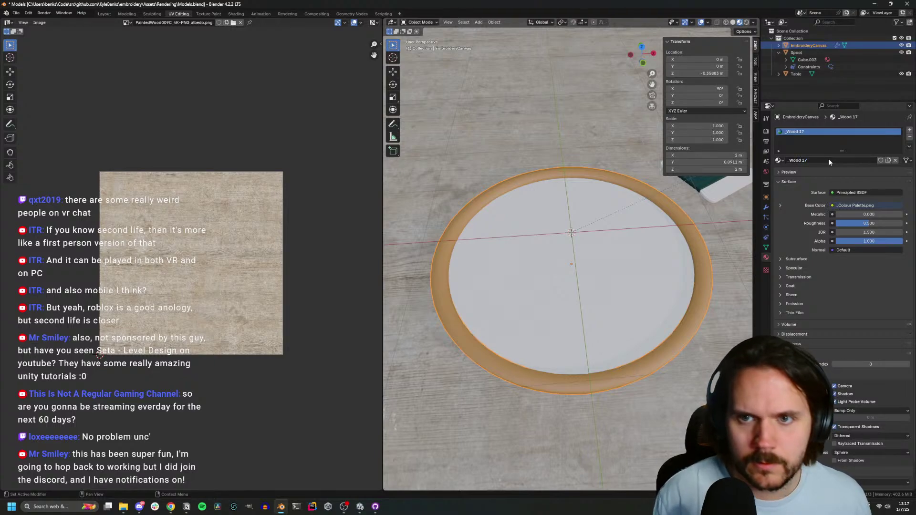
# Remove the space from the EmbroideryCanvas material's name so it reads _Wood17
pyautogui.click(831, 161)
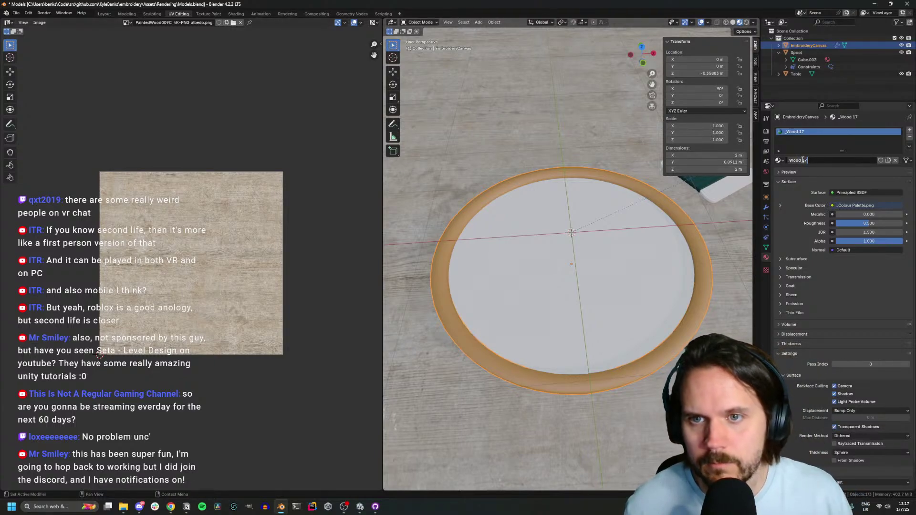
pyautogui.click(804, 160)
pyautogui.press('BackSpace')
pyautogui.press('Return')
# Replace the image texture in the _Wood17 node setup with Wood017_4K-PNG_albedo.png from the Wood-17 folder
pyautogui.click(236, 14)
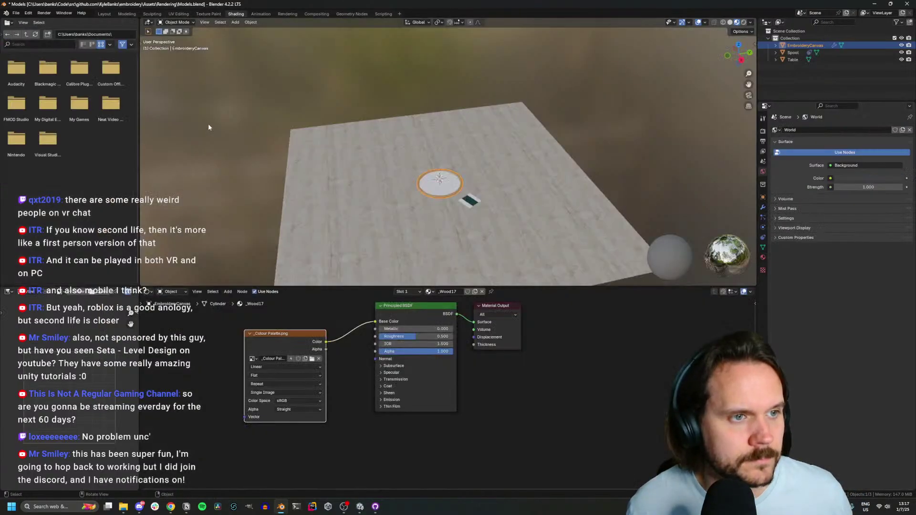
pyautogui.click(312, 359)
pyautogui.click(363, 160)
pyautogui.click(362, 164)
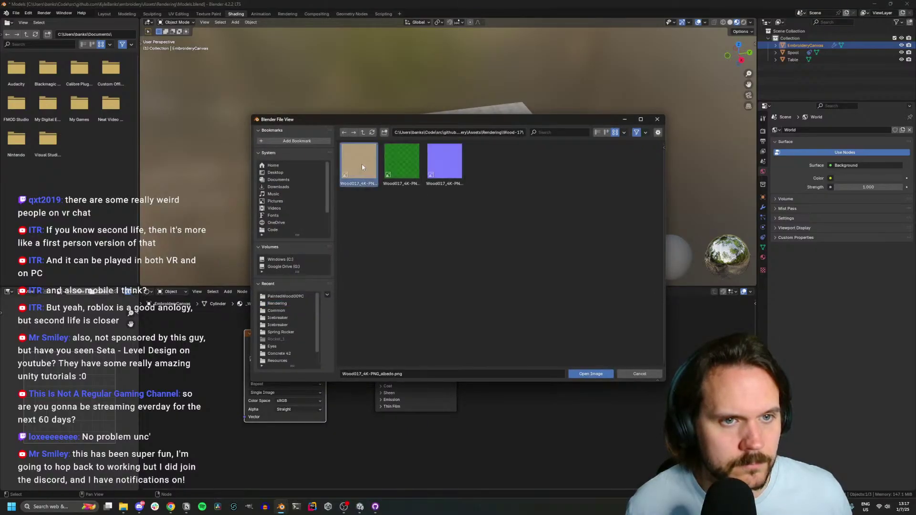
pyautogui.doubleClick(362, 164)
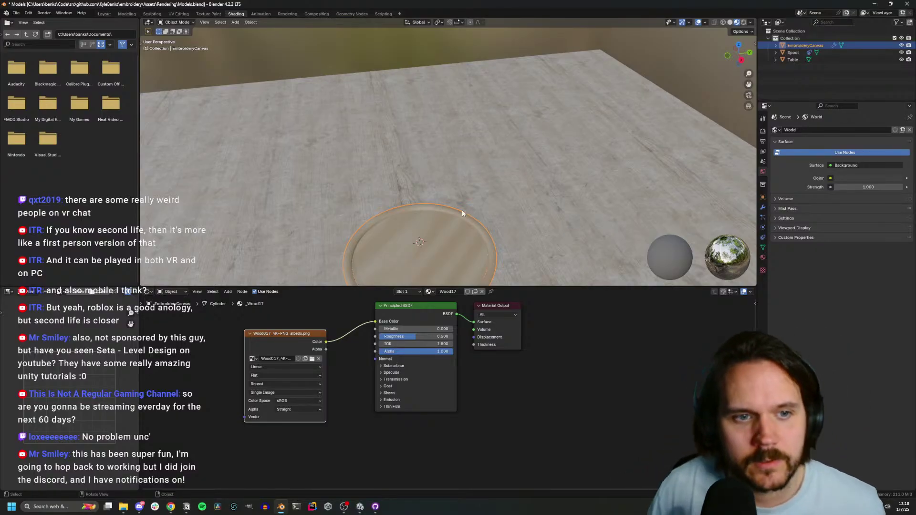
# Edit the EmbroideryCanvas mesh in face select mode and select the linked faces of the disc inside the hoop
pyautogui.scroll(-4, 439, 236)
pyautogui.press('Tab')
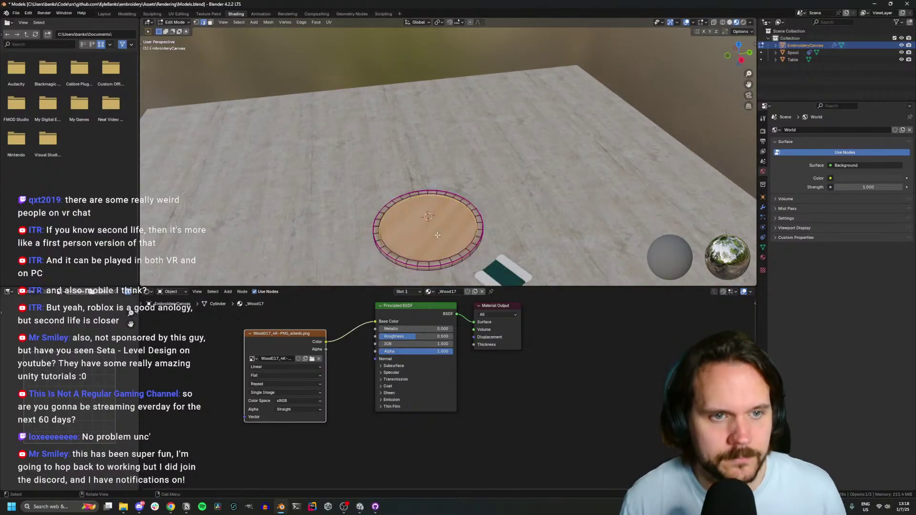
pyautogui.press('Tab')
pyautogui.press('Tab')
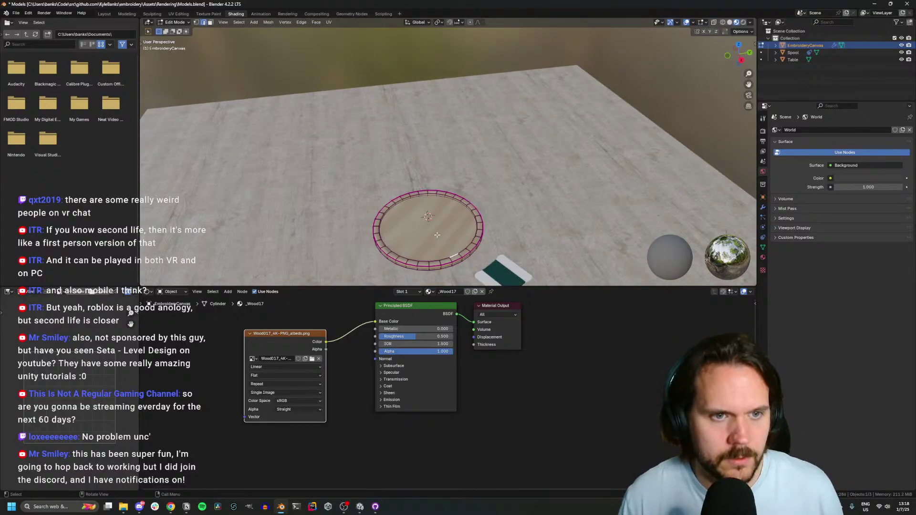
pyautogui.press('3')
pyautogui.hotkey('ctrl', 'l')
pyautogui.press('KP_Decimal')
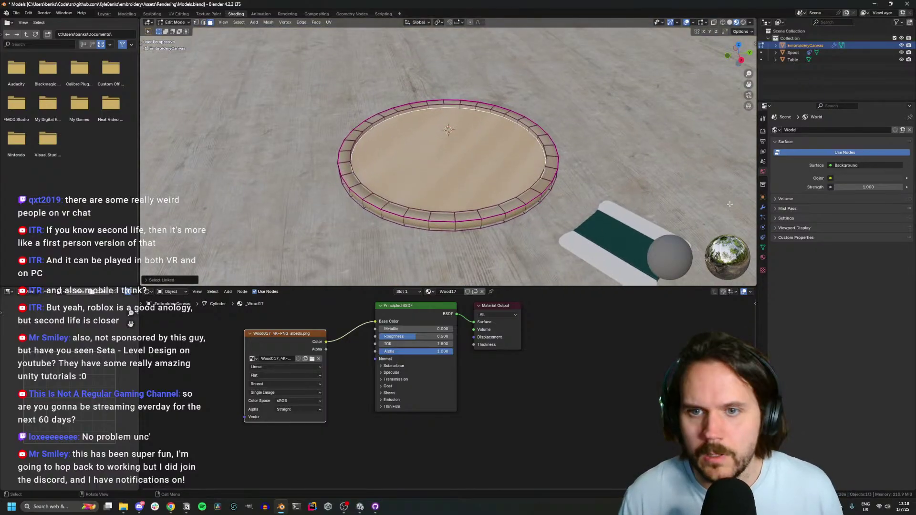
# Add a second material slot with a new material to the EmbroideryCanvas
pyautogui.click(762, 258)
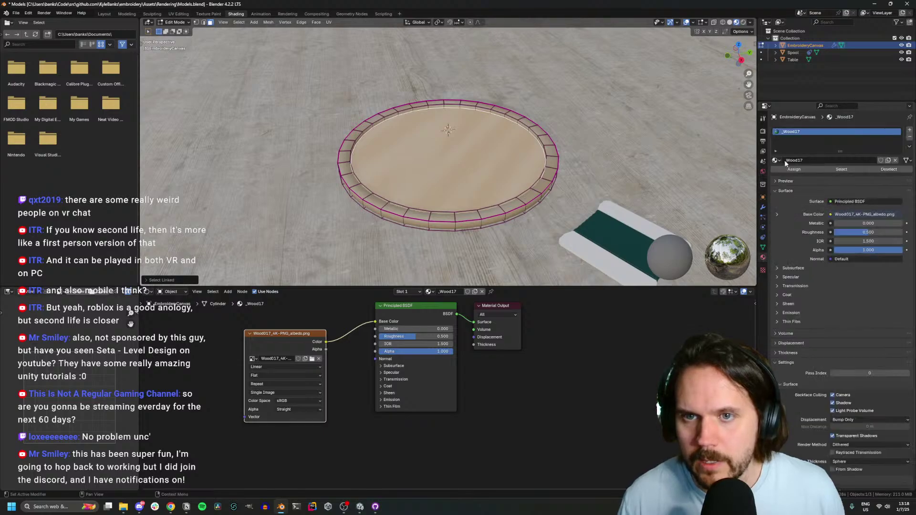
pyautogui.click(910, 130)
pyautogui.click(806, 175)
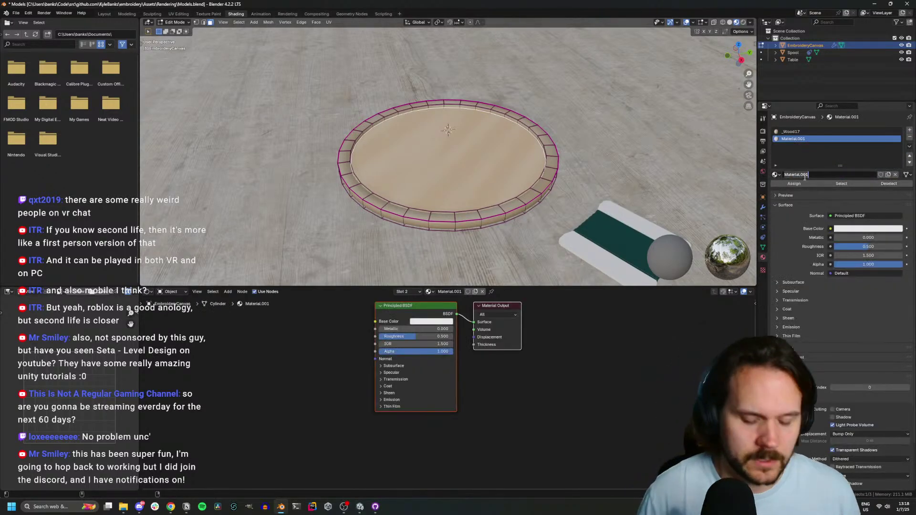
# Switch to the browser and close the YouTube, VRChat, Burning Mime repository and AmbientCG importer forum tabs
pyautogui.hotkey('alt', 'Tab')
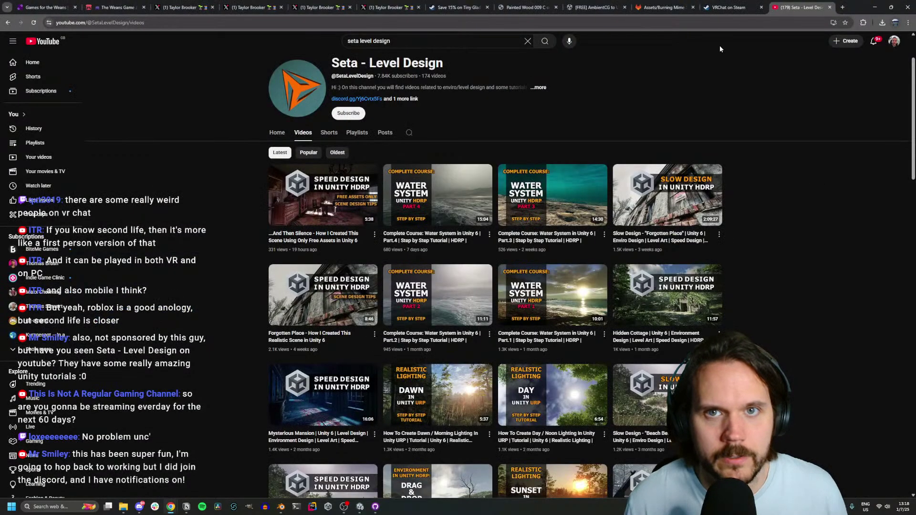
pyautogui.hotkey('ctrl', 'w')
pyautogui.hotkey('ctrl', 'w')
pyautogui.hotkey('ctrl', 'w')
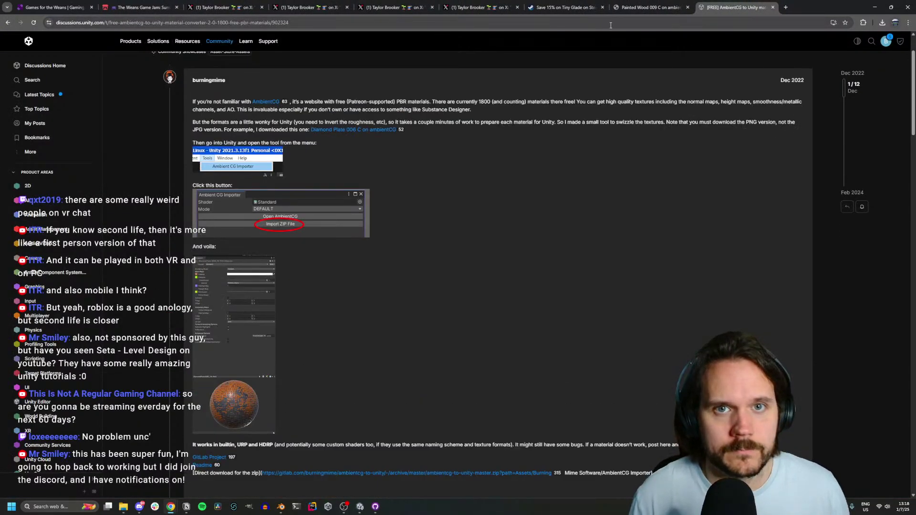
pyautogui.hotkey('ctrl', 'w')
# Search all ambientCG assets for "fabric"
pyautogui.click(30, 38)
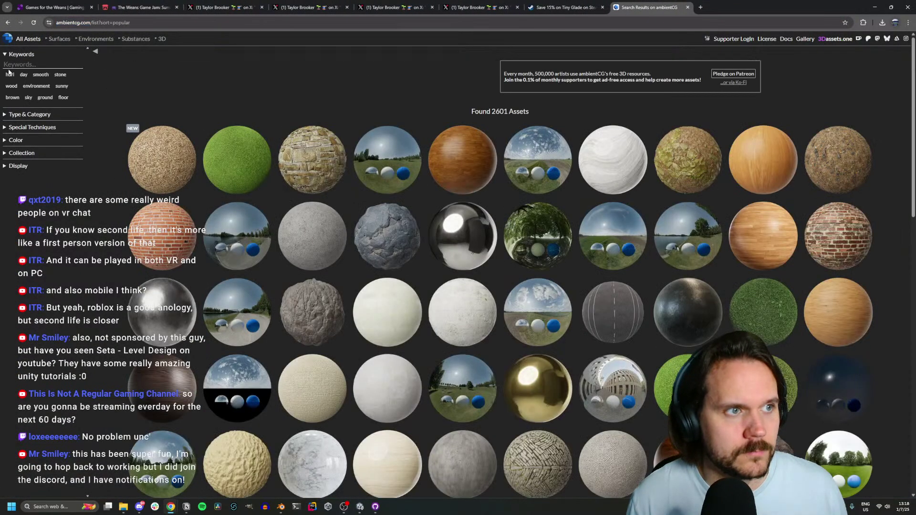
pyautogui.click(19, 65)
pyautogui.write('facbric')
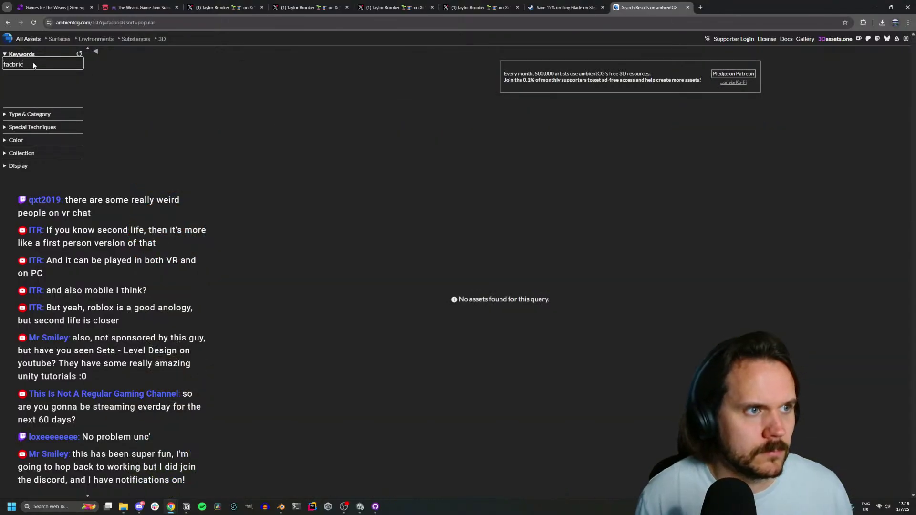
pyautogui.doubleClick(33, 63)
pyautogui.write('fabric')
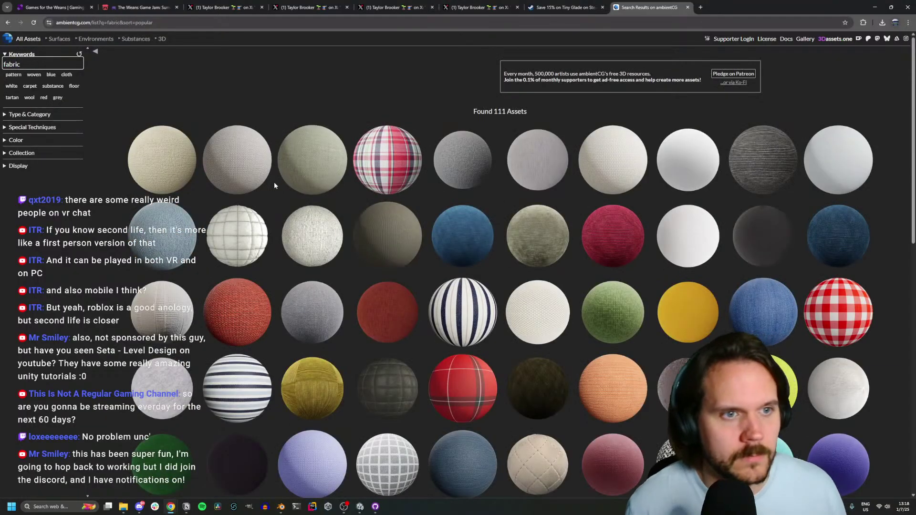
# Compare Fabric 062 with the other fabric results, and download its 4K-PNG ZIP
pyautogui.click(603, 173)
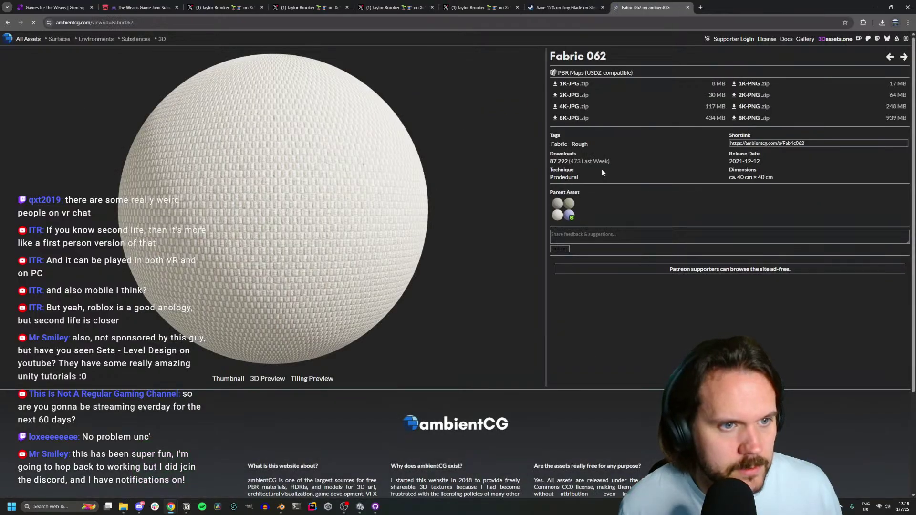
pyautogui.click(8, 23)
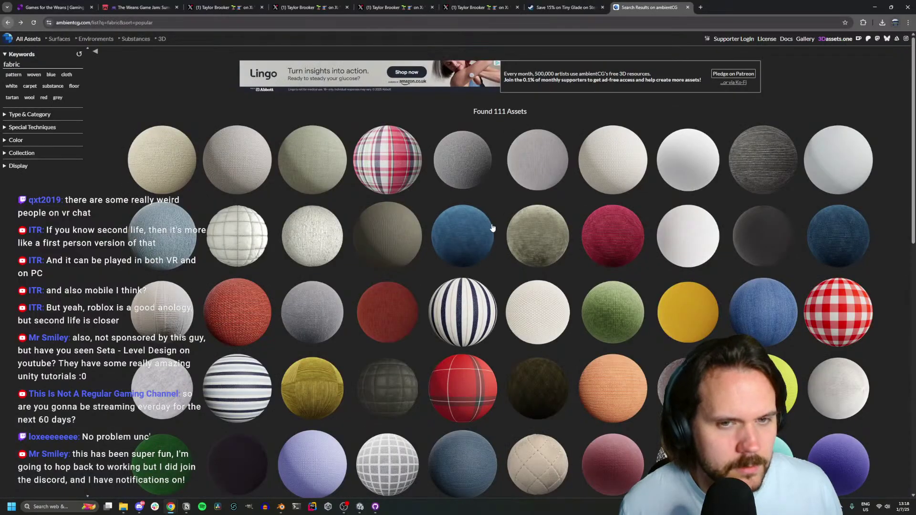
pyautogui.scroll(-4, 493, 228)
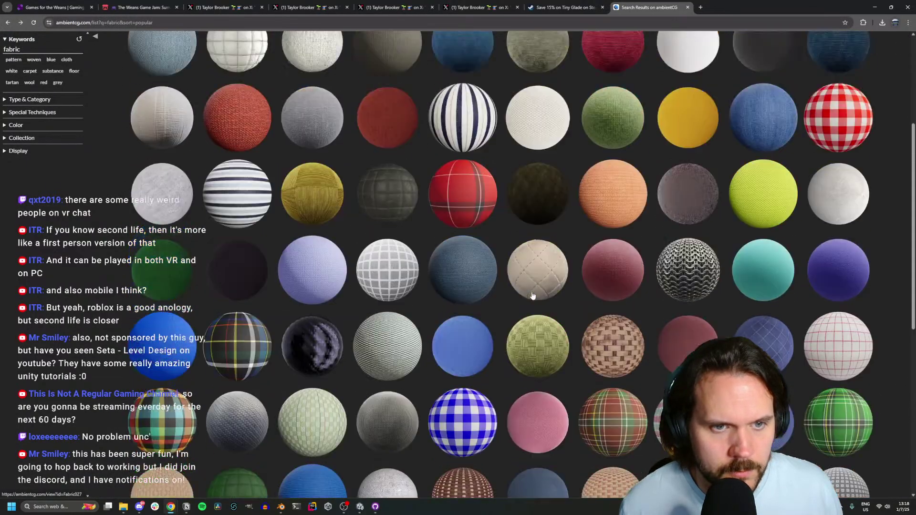
pyautogui.hotkey('alt', 'Right')
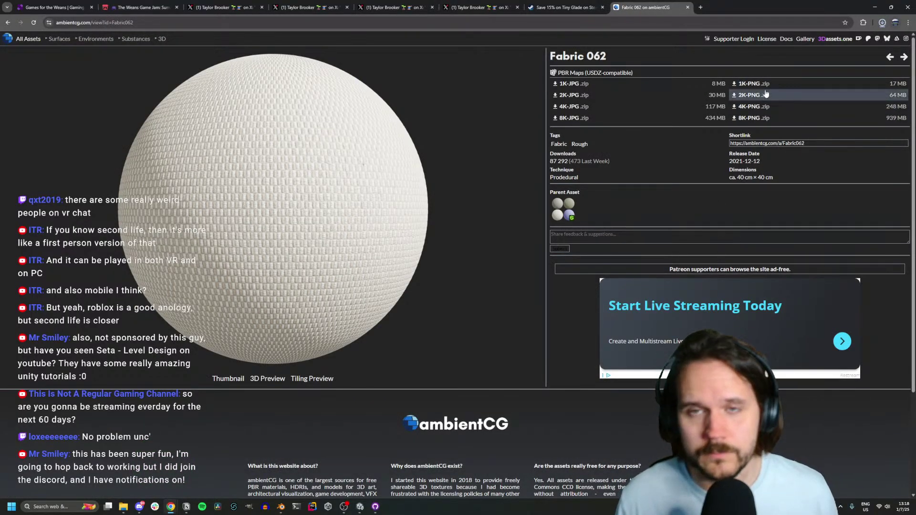
pyautogui.click(874, 7)
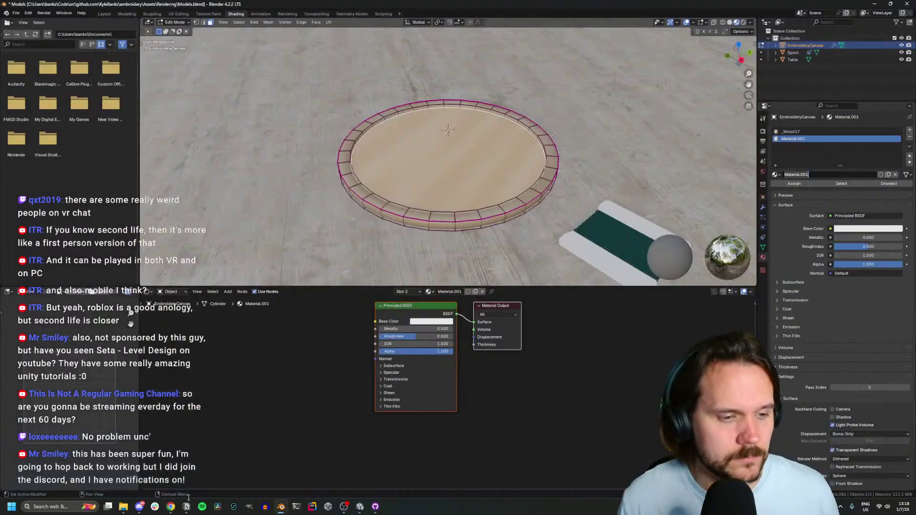
# Switch to Unity and import the Fabric062_4K-PNG ZIP file from Downloads with the Ambient CG Importer
pyautogui.click(360, 508)
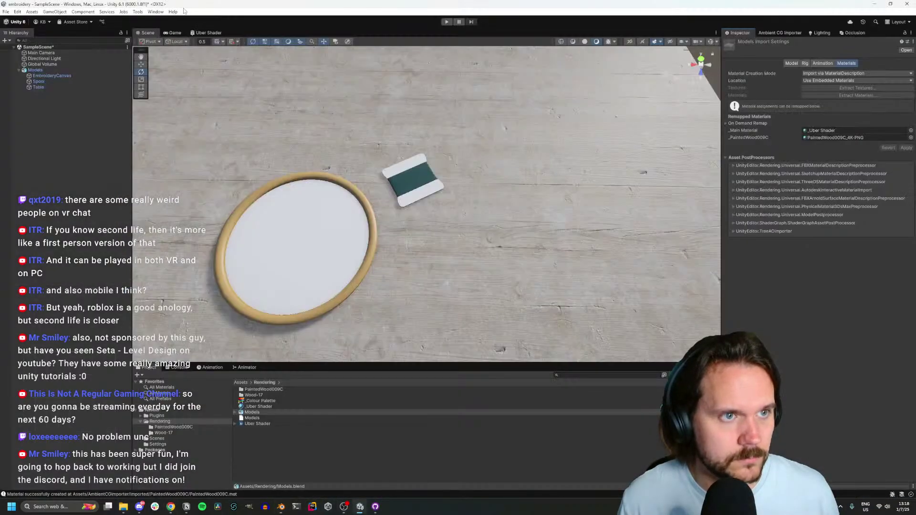
pyautogui.click(137, 12)
pyautogui.click(156, 20)
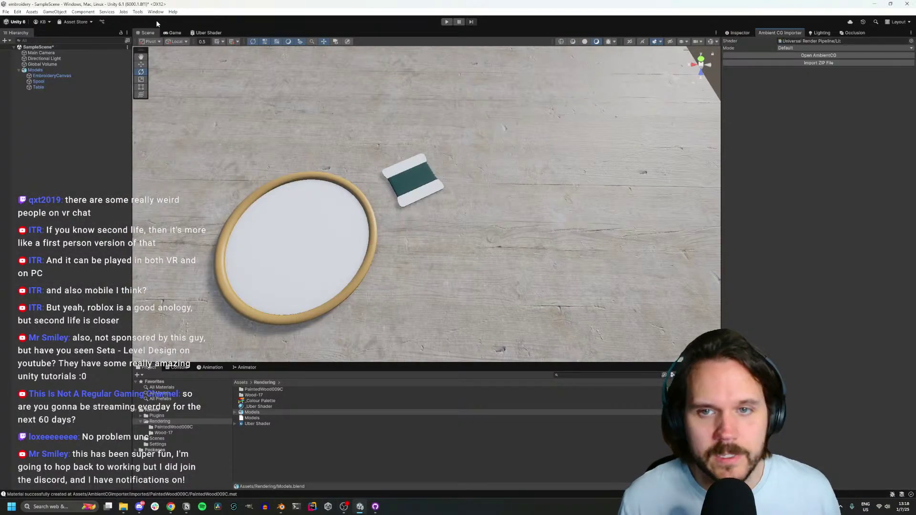
pyautogui.click(792, 62)
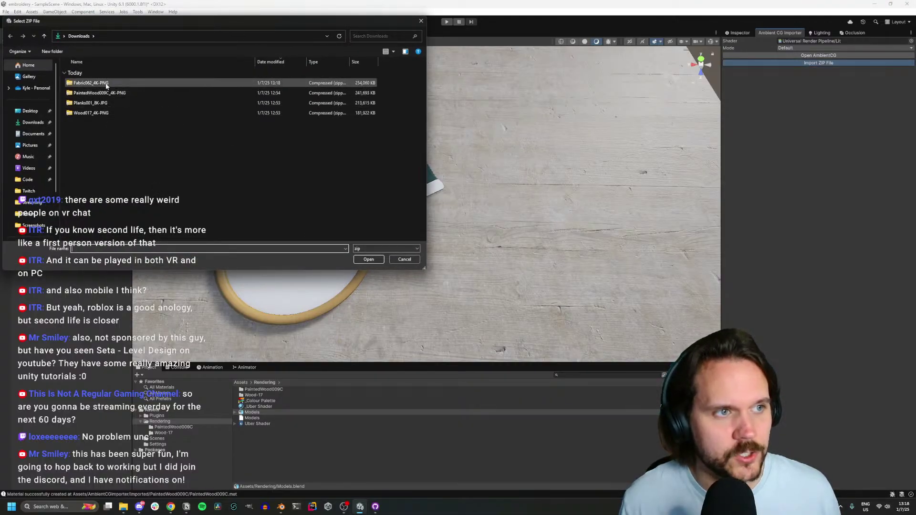
pyautogui.doubleClick(101, 84)
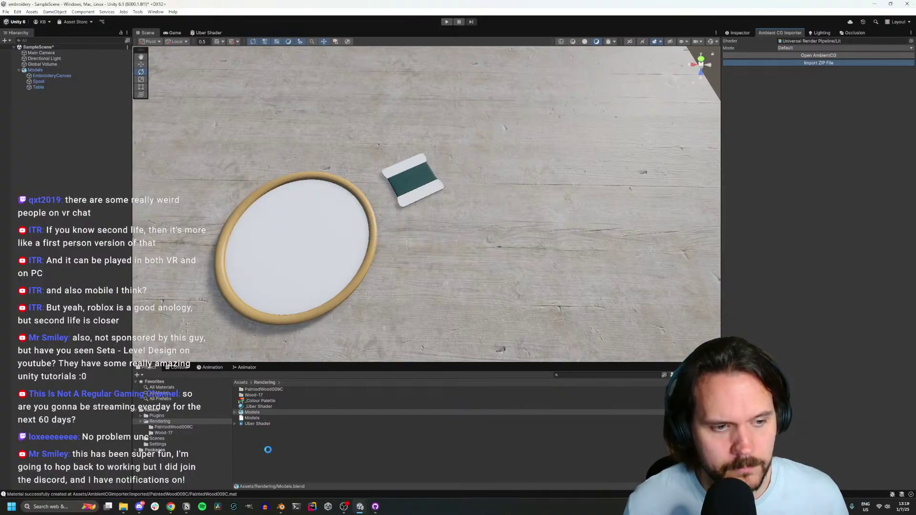
# Create a folder named Fabric062 inside the Rendering folder
pyautogui.rightClick(277, 466)
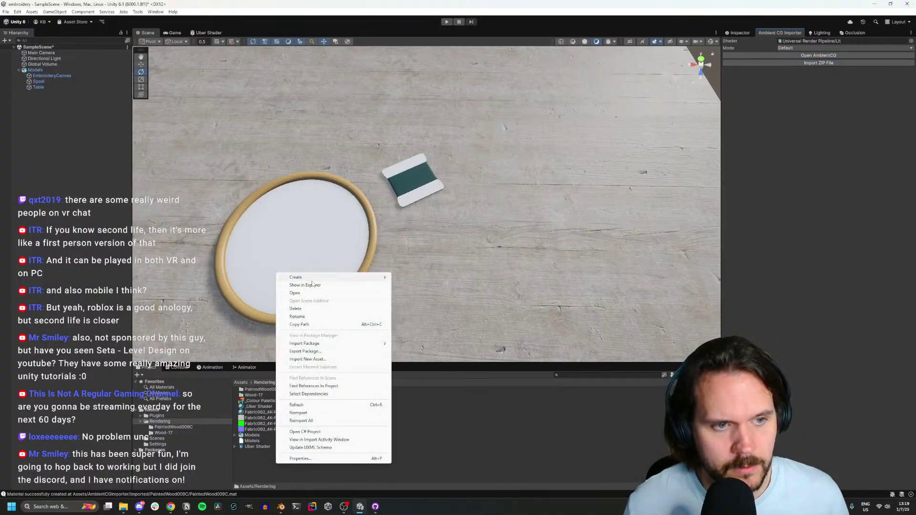
pyautogui.moveTo(315, 277)
pyautogui.click(451, 278)
pyautogui.write('Fabric')
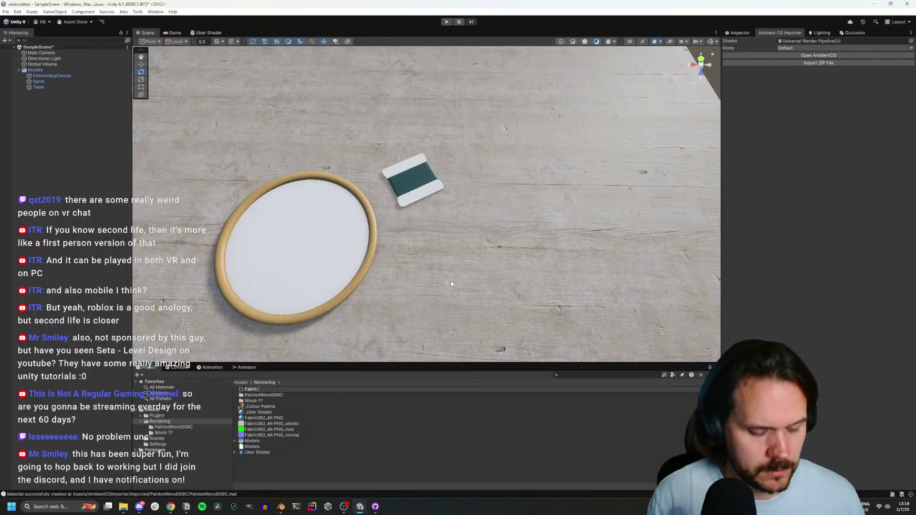
pyautogui.write('062')
pyautogui.press('Return')
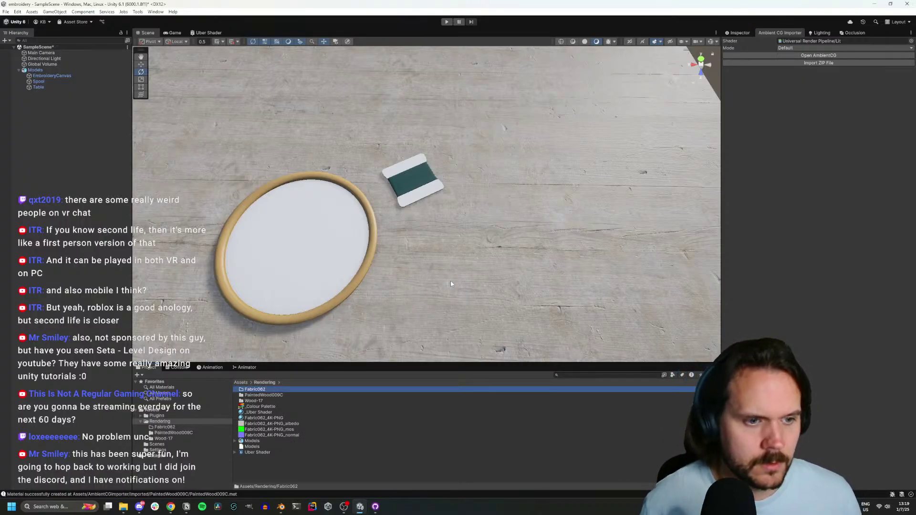
# Move the Fabric062_4K-PNG material and its albedo, mos and normal textures into the Fabric062 folder, and switch back to Blender
pyautogui.click(285, 418)
pyautogui.keyDown('shift'); pyautogui.click(287, 435); pyautogui.keyUp('shift')
pyautogui.moveTo(292, 416); pyautogui.dragTo(266, 390)
pyautogui.click(293, 328)
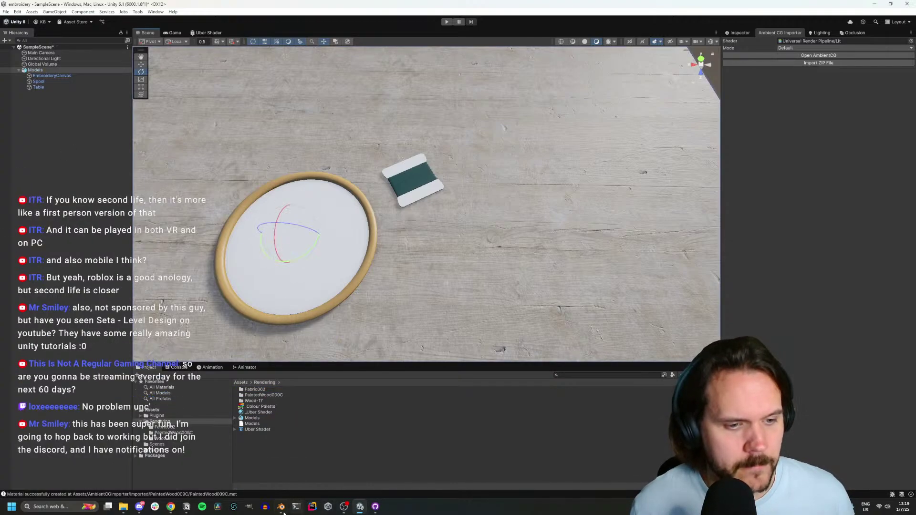
pyautogui.click(282, 507)
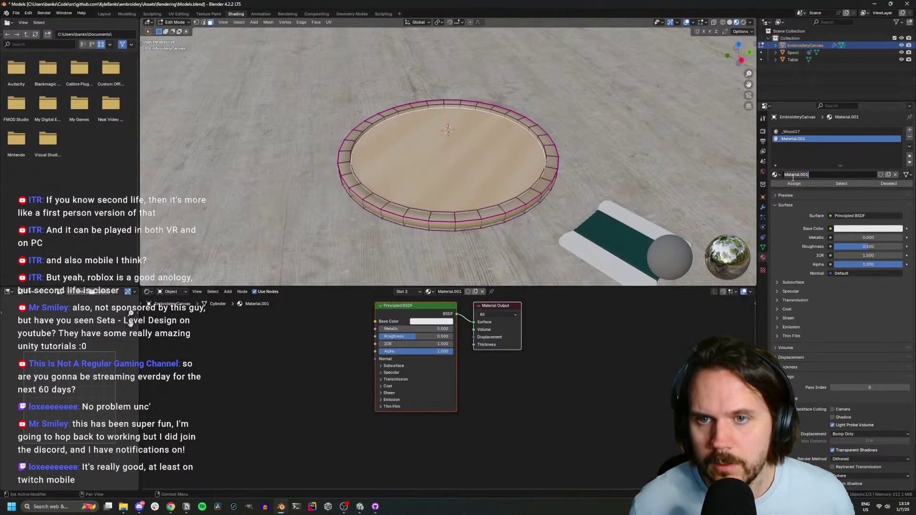
# Name the second material _Fabric062 and feed its Base Color from an Image Texture node loaded with the Fabric062 albedo PNG
pyautogui.write('_Fabric062')
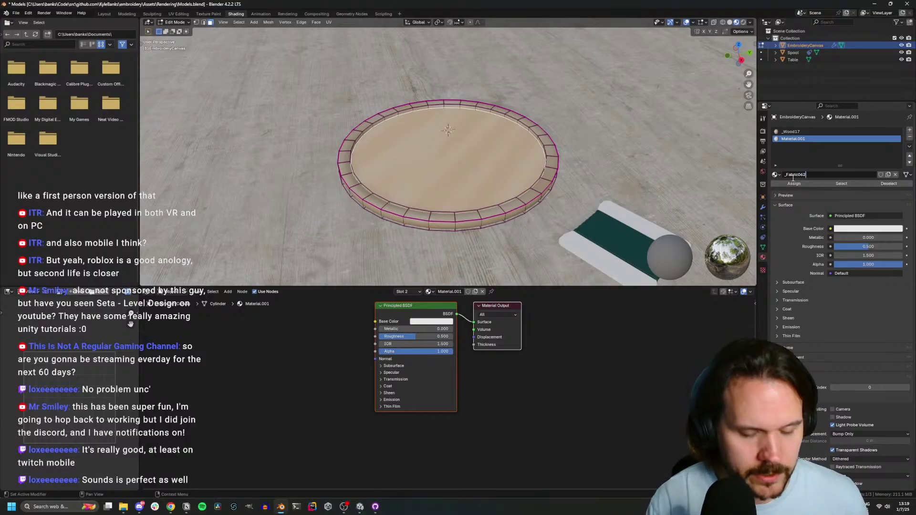
pyautogui.press('Return')
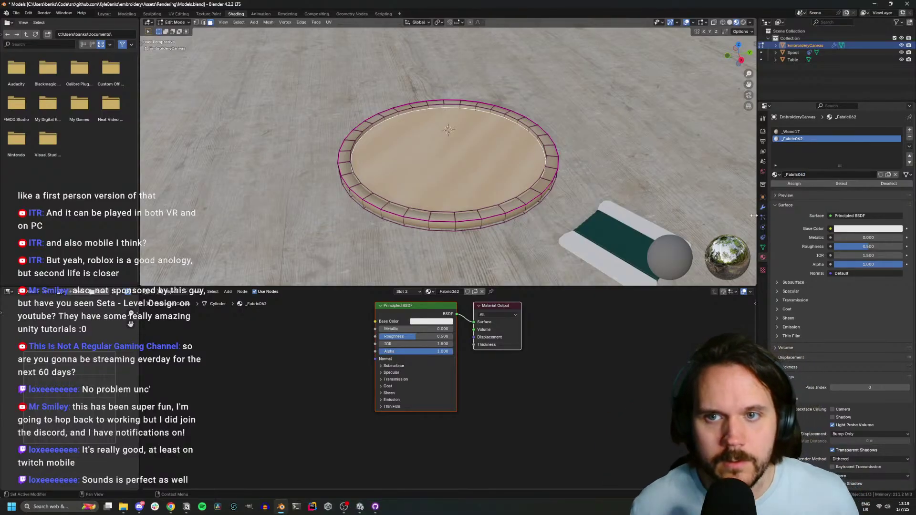
pyautogui.hotkey('shift', 'a')
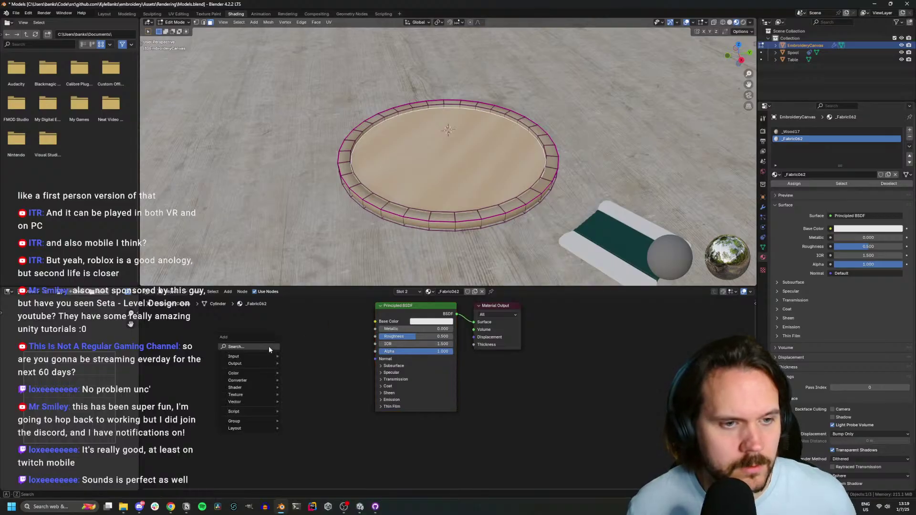
pyautogui.write('iamg')
pyautogui.press('Return')
pyautogui.click(276, 341)
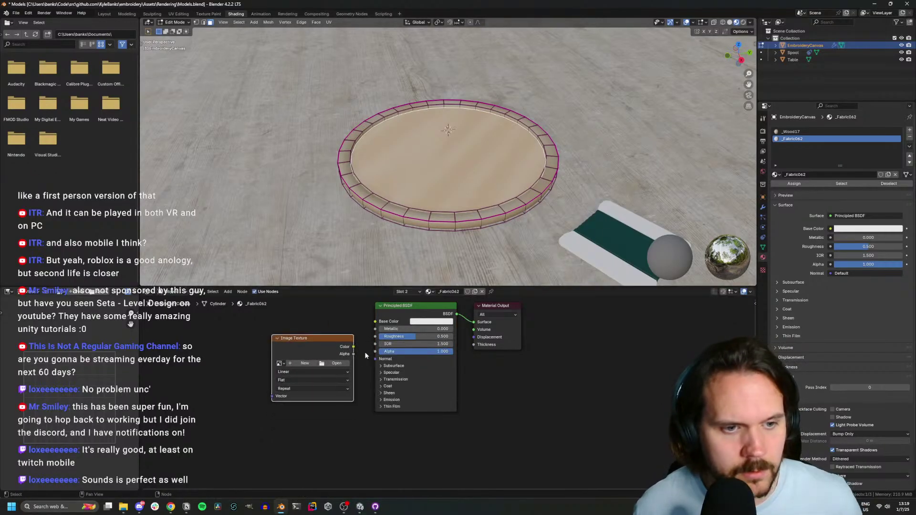
pyautogui.moveTo(353, 346); pyautogui.dragTo(368, 333)
pyautogui.click(336, 363)
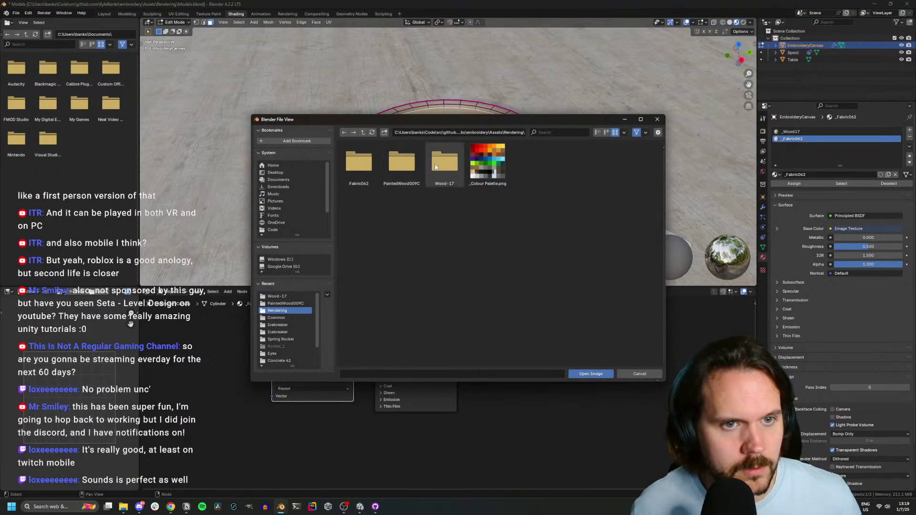
pyautogui.doubleClick(358, 164)
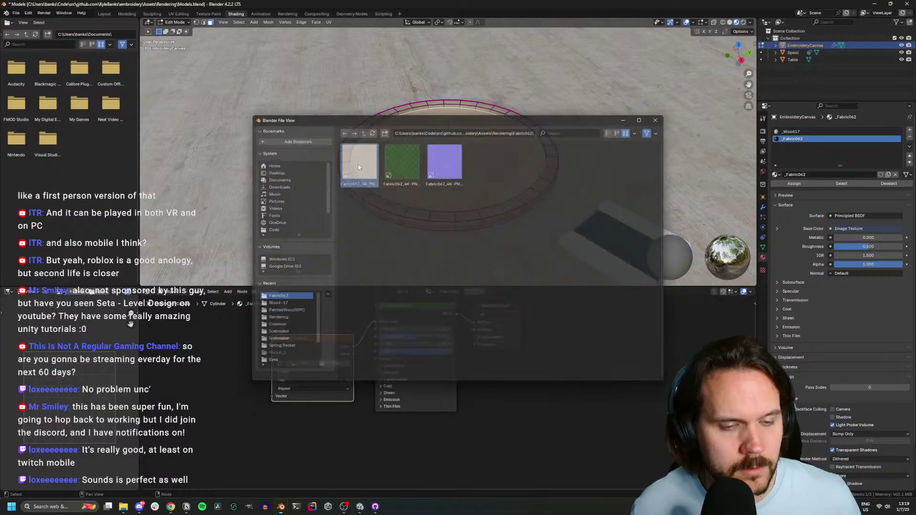
# Assign the _Fabric062 material to the selected inner disc of the embroidery canvas
pyautogui.scroll(2, 348, 254)
pyautogui.click(800, 132)
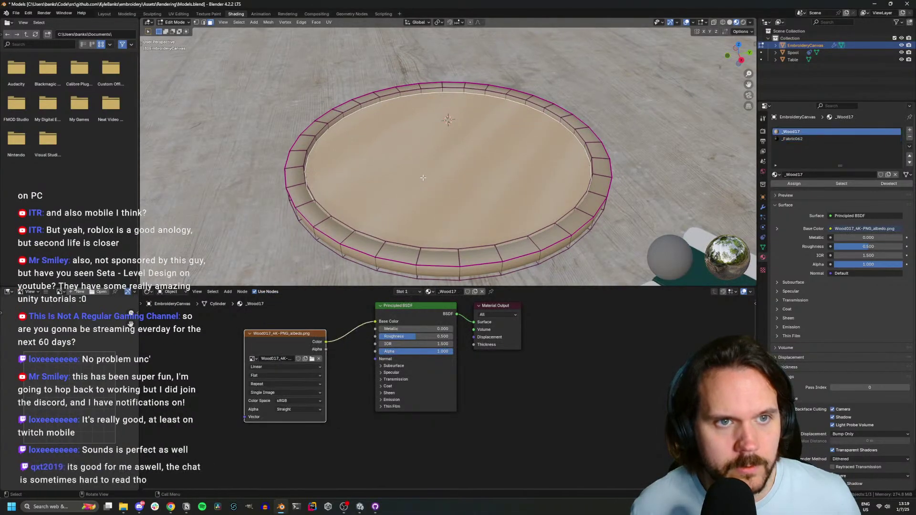
pyautogui.click(793, 139)
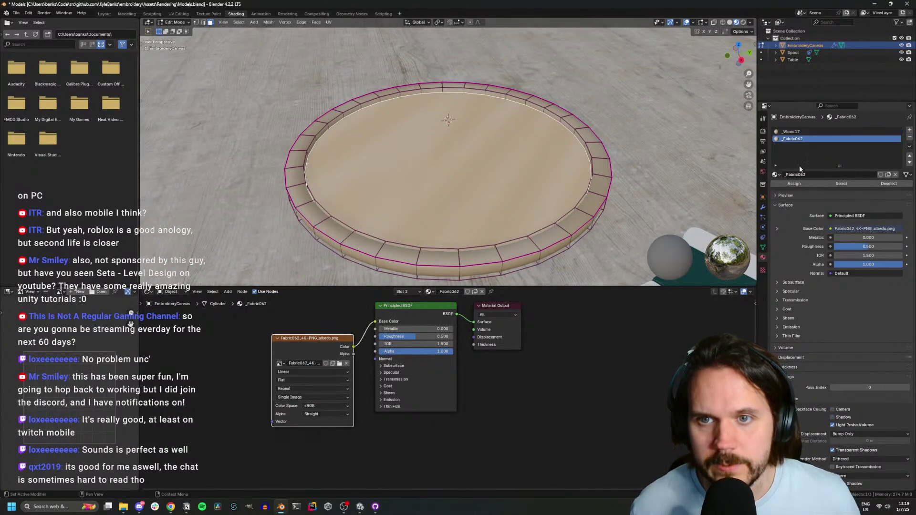
pyautogui.click(794, 183)
pyautogui.press('Tab')
pyautogui.press('Tab')
pyautogui.moveTo(559, 201); pyautogui.dragTo(554, 239, button='middle')
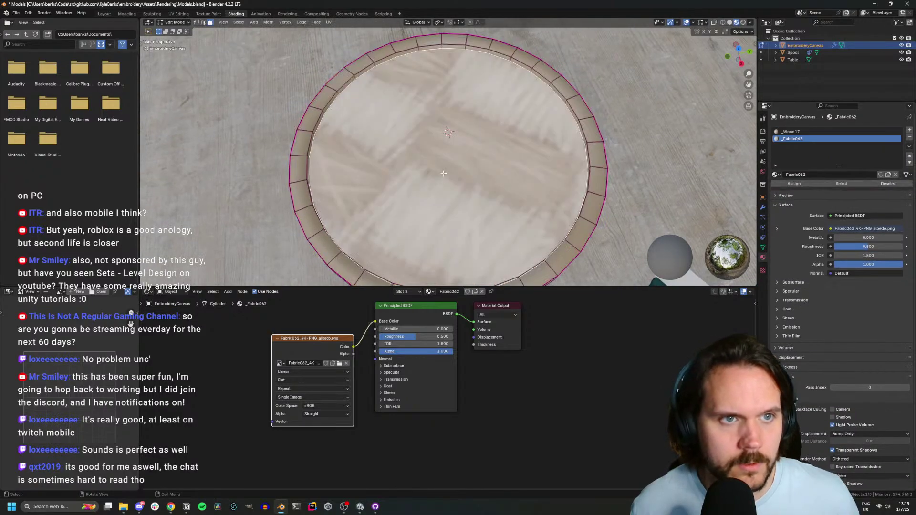
# In the UV Editing workspace, unwrap the inner fabric disc with the standard Unwrap operation
pyautogui.click(179, 14)
pyautogui.press('u')
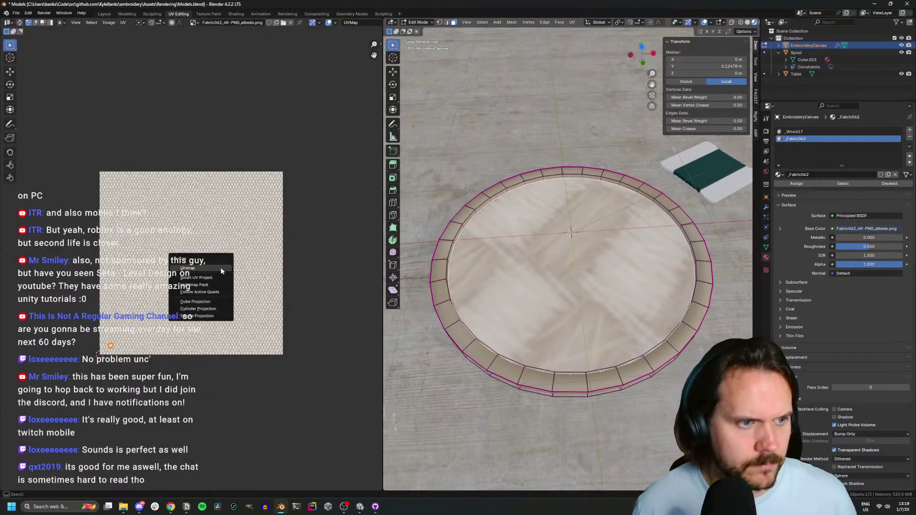
pyautogui.click(221, 268)
pyautogui.press('Tab')
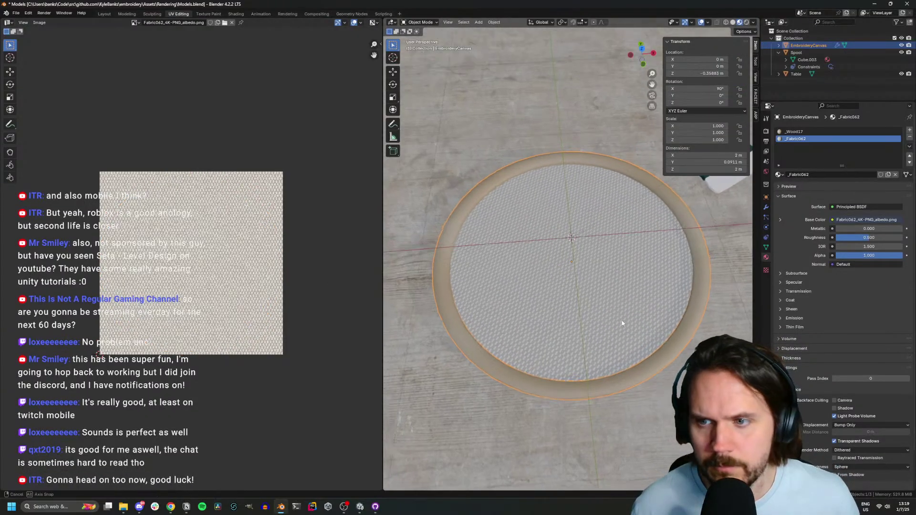
pyautogui.moveTo(621, 312); pyautogui.dragTo(626, 338, button='middle')
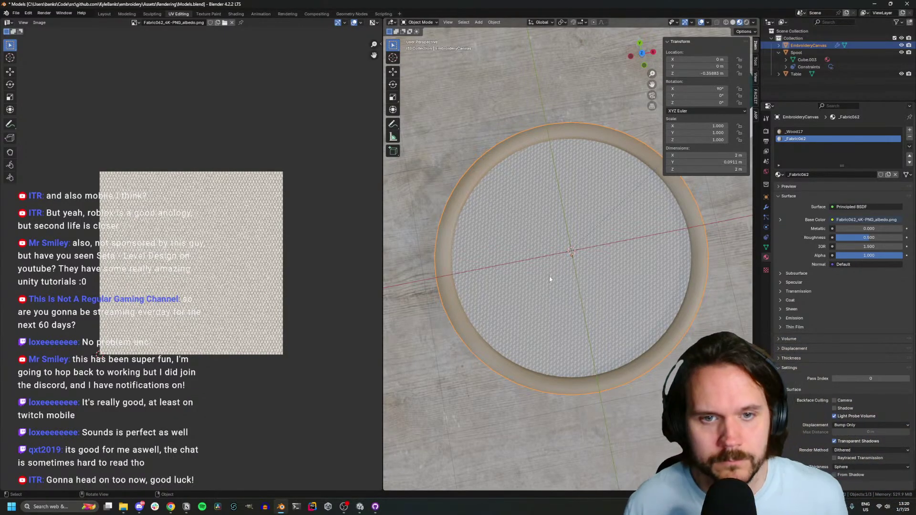
# Scale the fabric disc's UV island up to about 2.3 times its size and save the file
pyautogui.press('Tab')
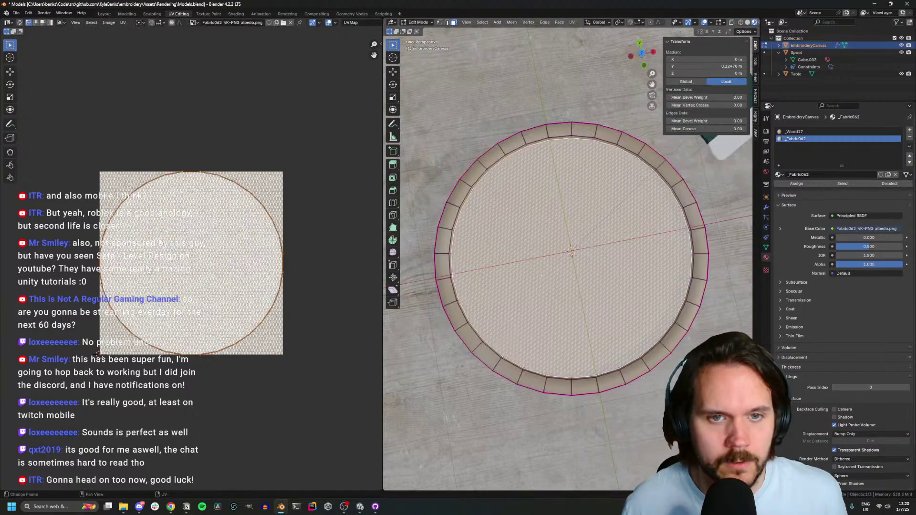
pyautogui.press('s')
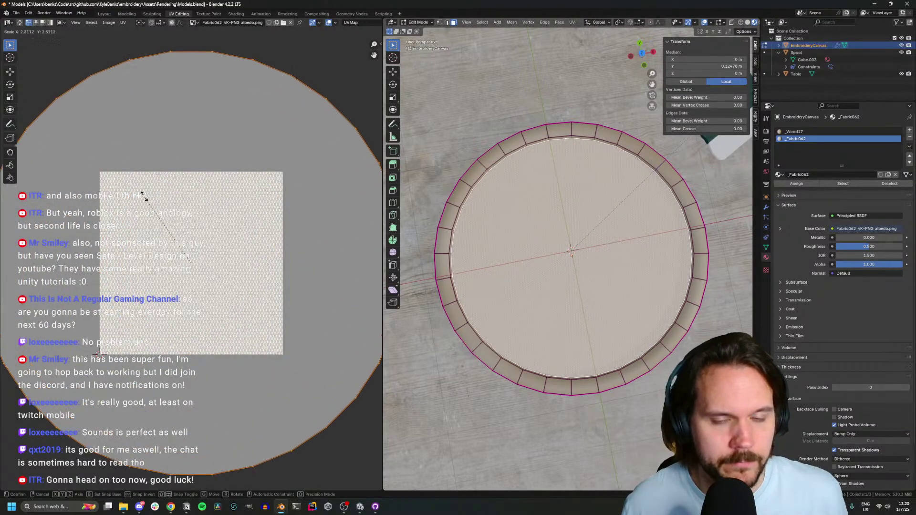
pyautogui.hotkey('ctrl', 's')
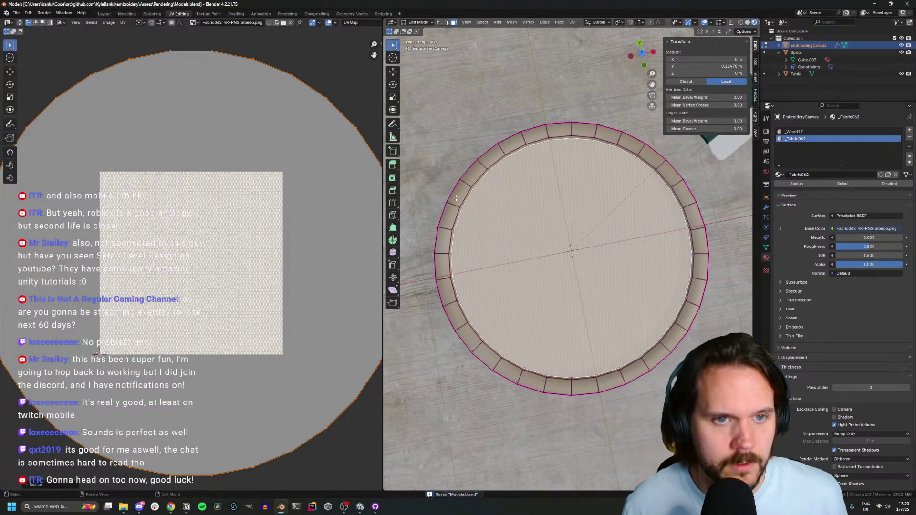
# Select all linked faces of the wooden hoop rim and unwrap them with Cube Projection
pyautogui.click(456, 198)
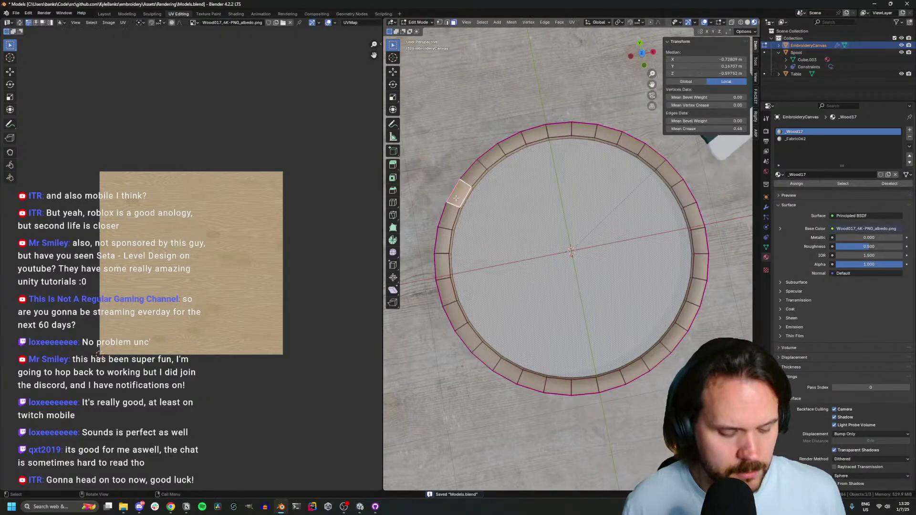
pyautogui.press('l')
pyautogui.press('u')
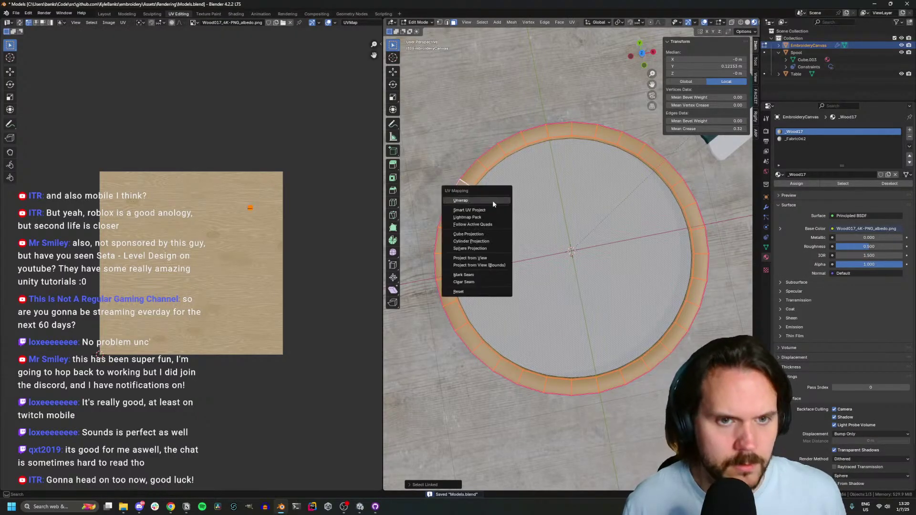
pyautogui.click(490, 236)
pyautogui.moveTo(514, 246); pyautogui.dragTo(542, 211, button='middle')
pyautogui.press('Tab')
# Examine how the rim's UV islands correspond to the hoop faces, and undo the last selection changes
pyautogui.moveTo(137, 215); pyautogui.dragTo(220, 300)
pyautogui.moveTo(412, 308); pyautogui.dragTo(422, 277, button='middle')
pyautogui.moveTo(166, 239); pyautogui.dragTo(202, 283)
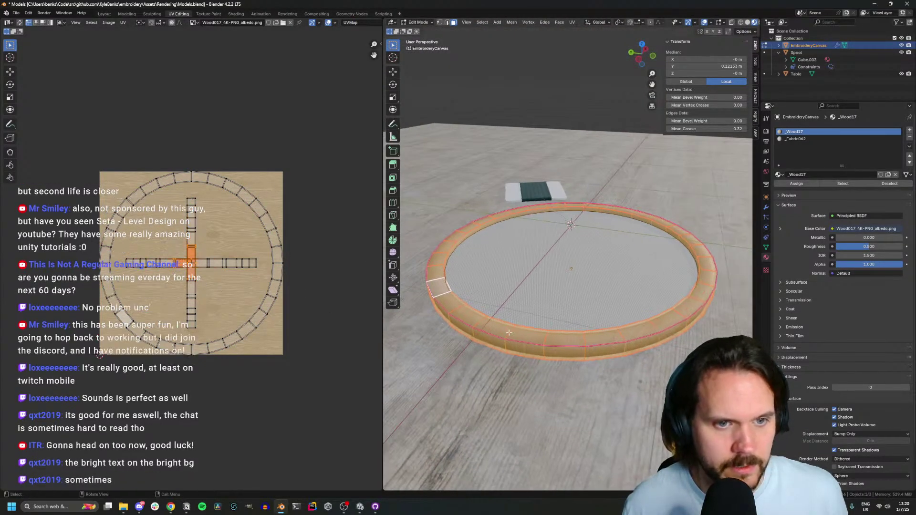
pyautogui.press('Tab')
pyautogui.press('Tab')
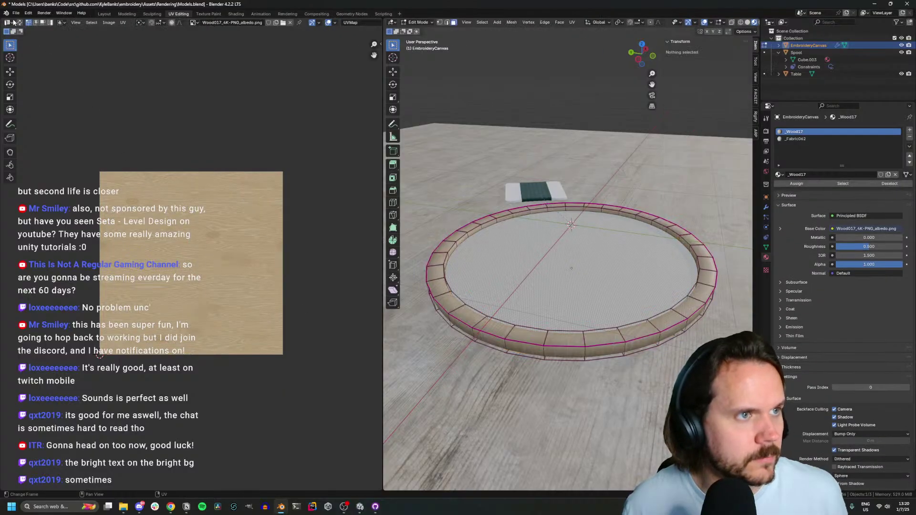
pyautogui.click(436, 261)
pyautogui.hotkey('ctrl', 'z')
pyautogui.hotkey('ctrl', 'z')
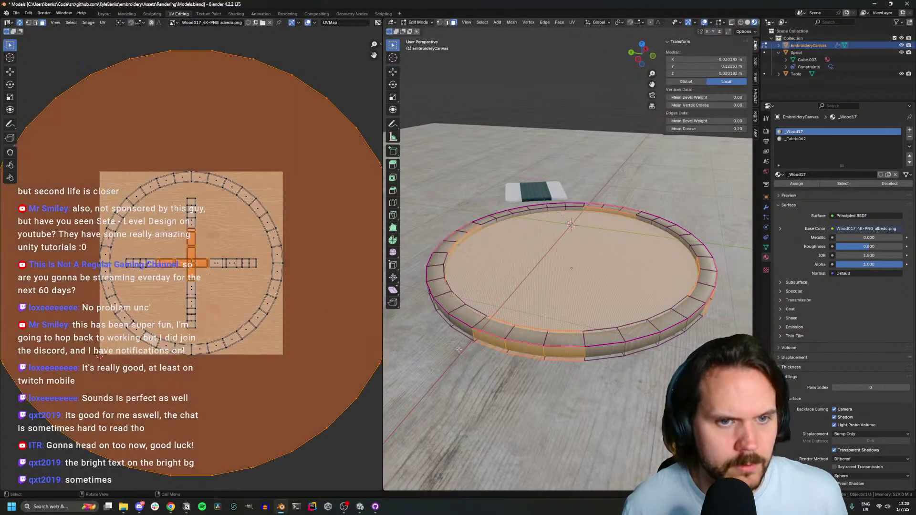
pyautogui.moveTo(590, 391); pyautogui.dragTo(541, 411, button='middle')
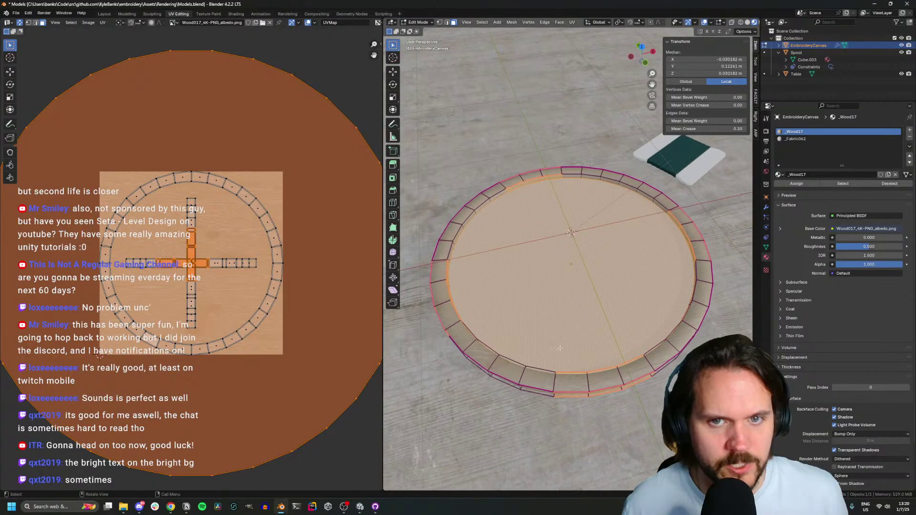
pyautogui.moveTo(560, 348); pyautogui.dragTo(564, 368, button='middle')
# In Unity, remap the Models asset's _Fabric062 to Fabric062_4K-PNG and _Wood17 to Wood017_4K-PNG, apply, and view the result in the Game view
pyautogui.hotkey('alt', 'Tab')
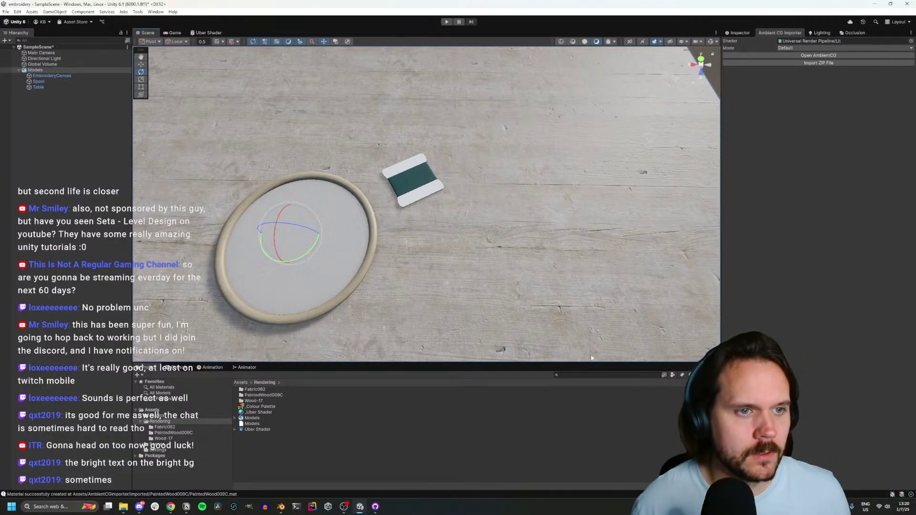
pyautogui.click(745, 33)
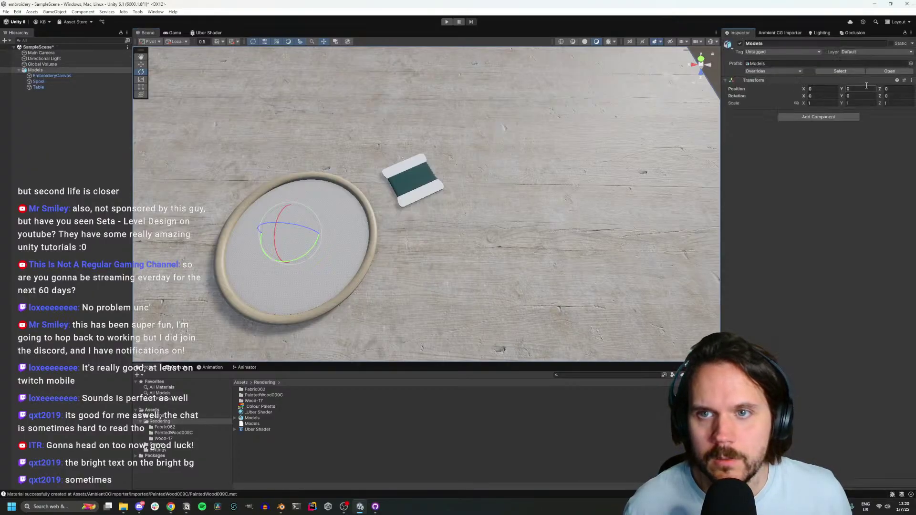
pyautogui.click(278, 418)
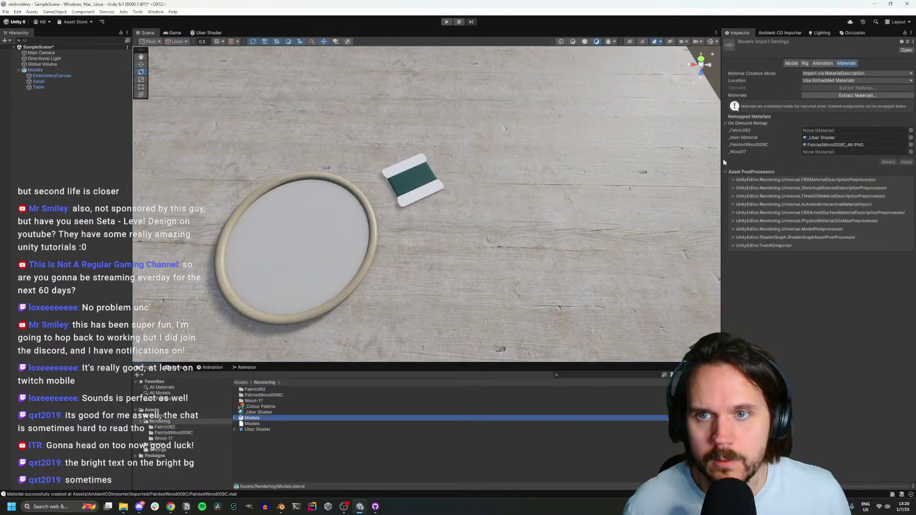
pyautogui.click(911, 130)
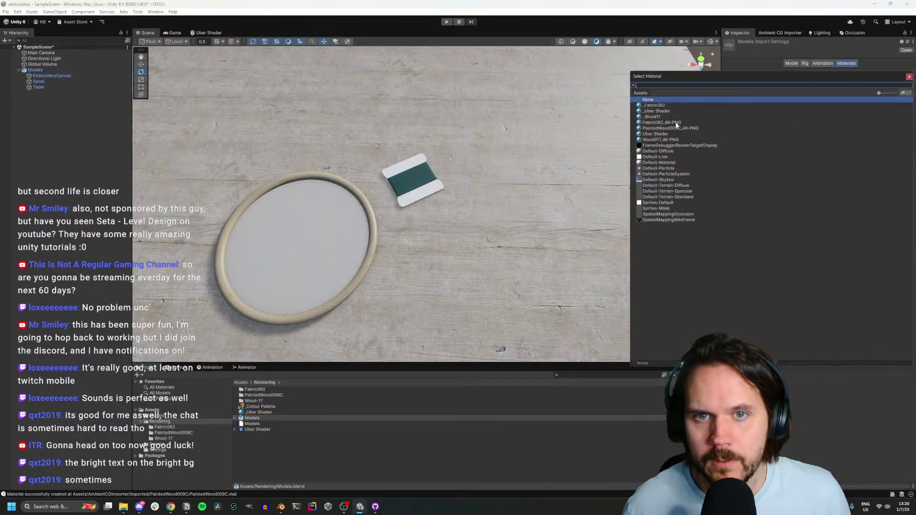
pyautogui.doubleClick(677, 123)
pyautogui.click(910, 155)
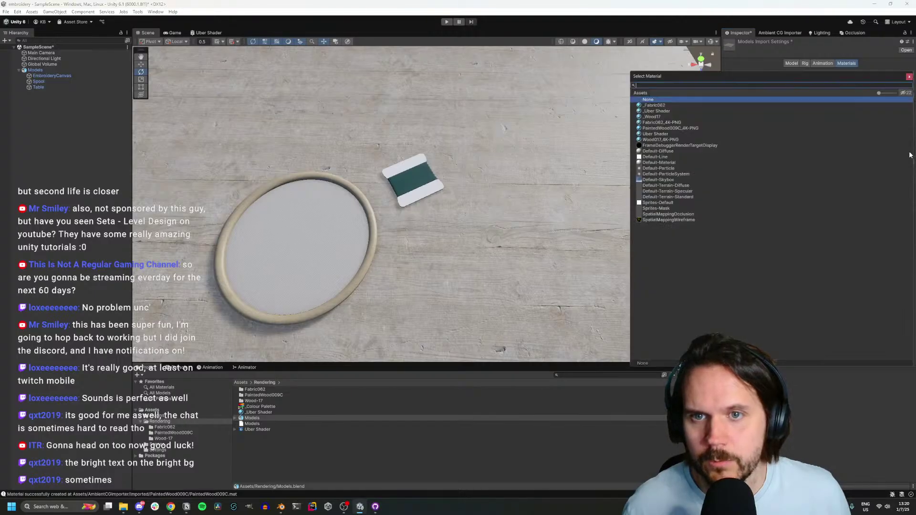
pyautogui.click(668, 140)
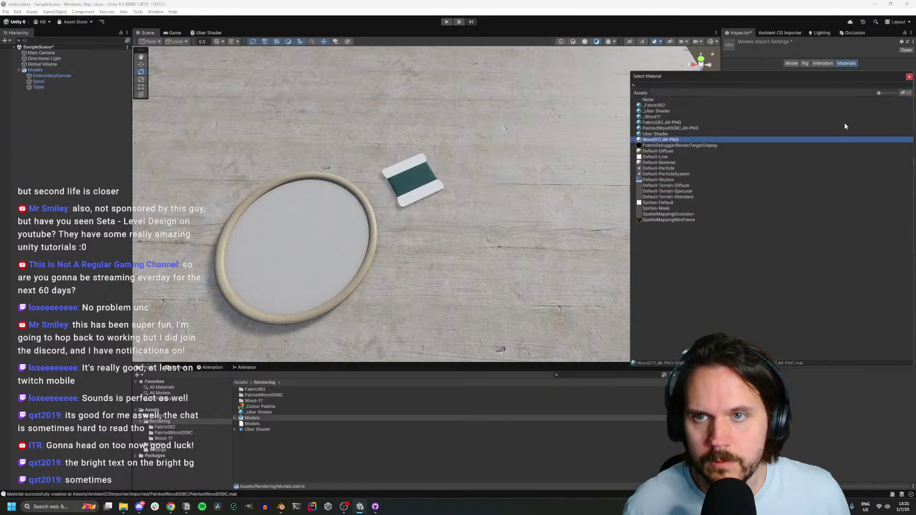
pyautogui.doubleClick(690, 140)
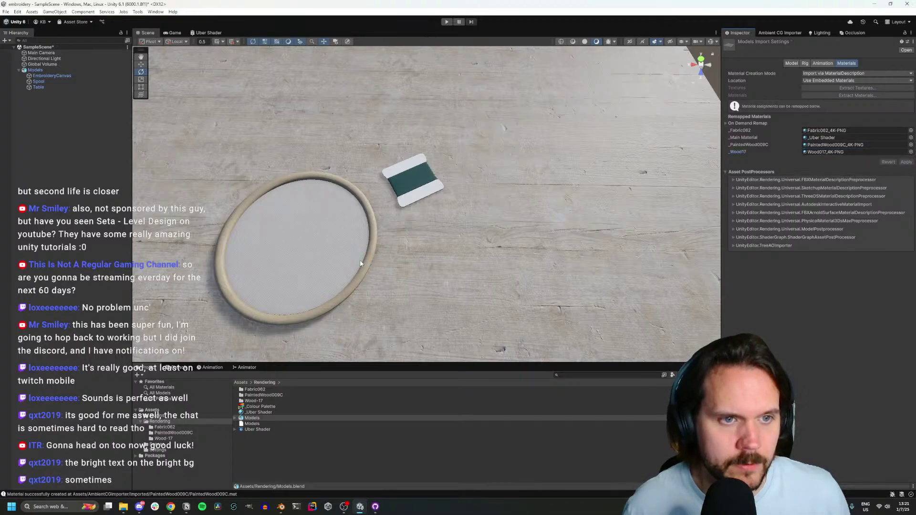
pyautogui.moveTo(285, 196); pyautogui.dragTo(413, 199, button='middle')
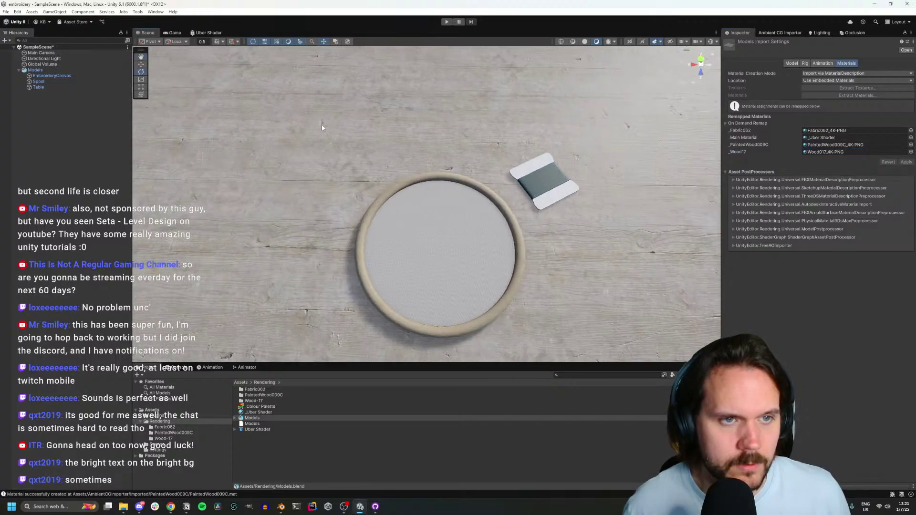
pyautogui.click(174, 32)
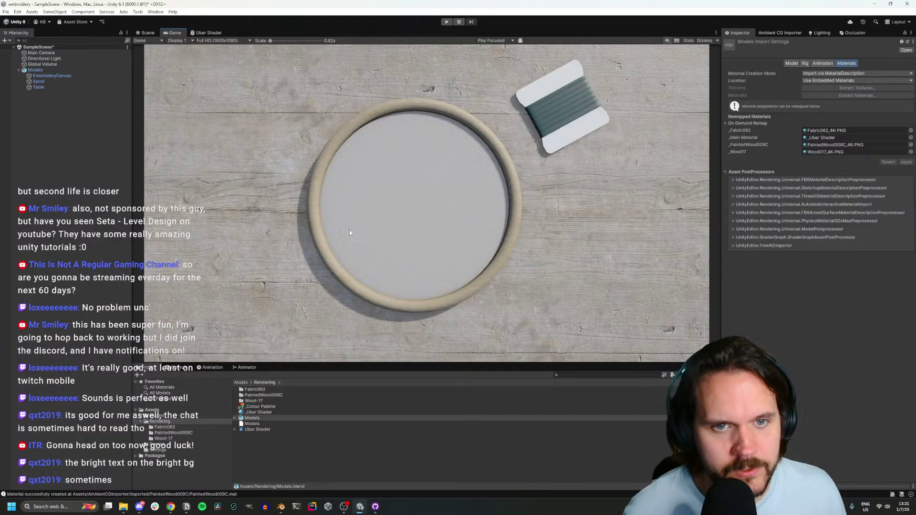
# Switch to Blender, scale up the table's UVs so its painted wood texture repeats more densely, and save the file
pyautogui.hotkey('alt', 'Tab')
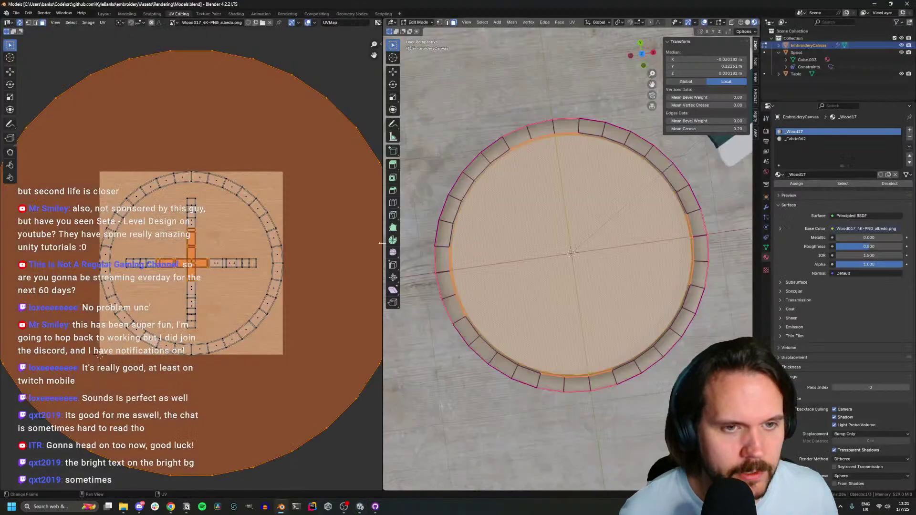
pyautogui.click(416, 162)
pyautogui.press('Tab')
pyautogui.click(417, 163)
pyautogui.press('Tab')
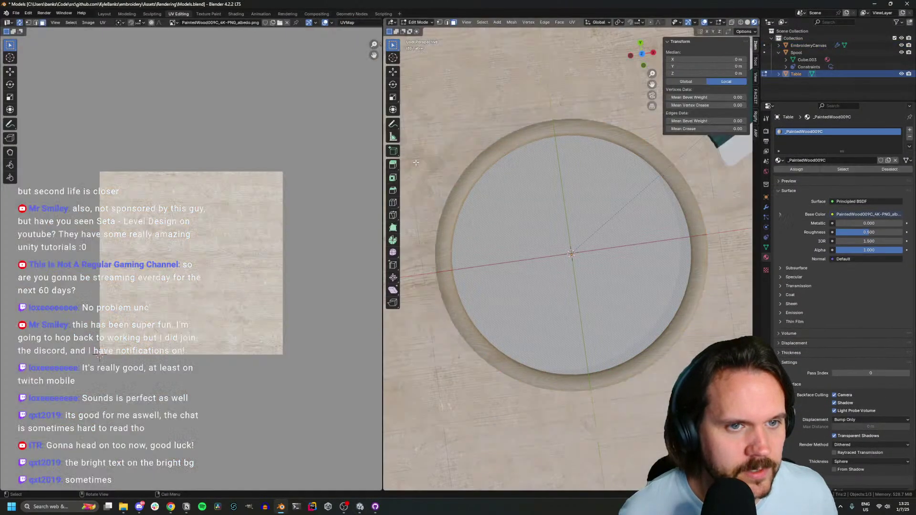
pyautogui.scroll(-7, 216, 248)
pyautogui.press('s')
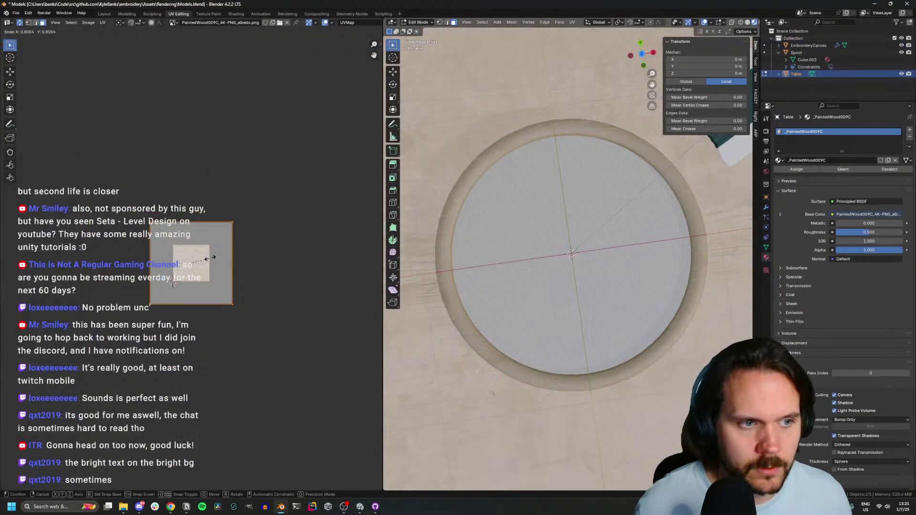
pyautogui.click(258, 241)
pyautogui.hotkey('ctrl', 's')
# Switch to Unity and check the table's wood texture scale in the Game view
pyautogui.hotkey('alt', 'Tab')
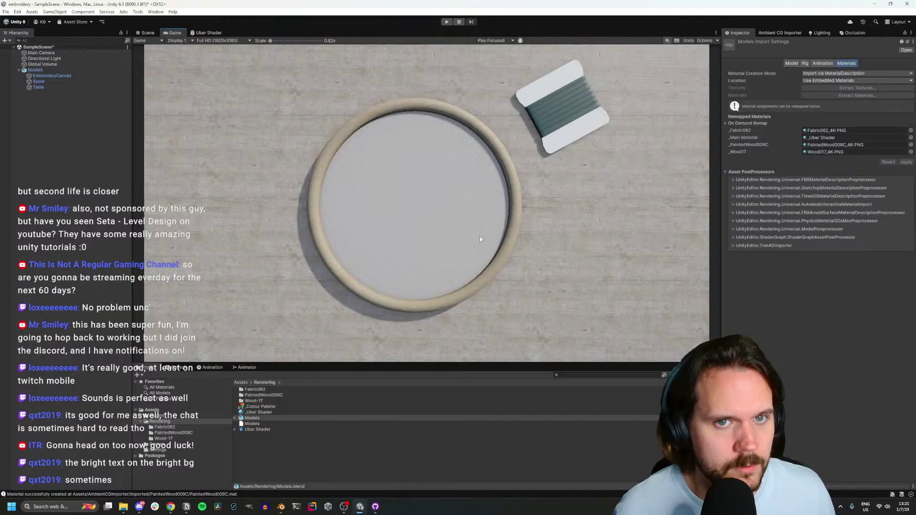
pyautogui.hotkey('alt', 'Tab')
pyautogui.hotkey('alt', 'Tab')
pyautogui.hotkey('alt', 'Tab')
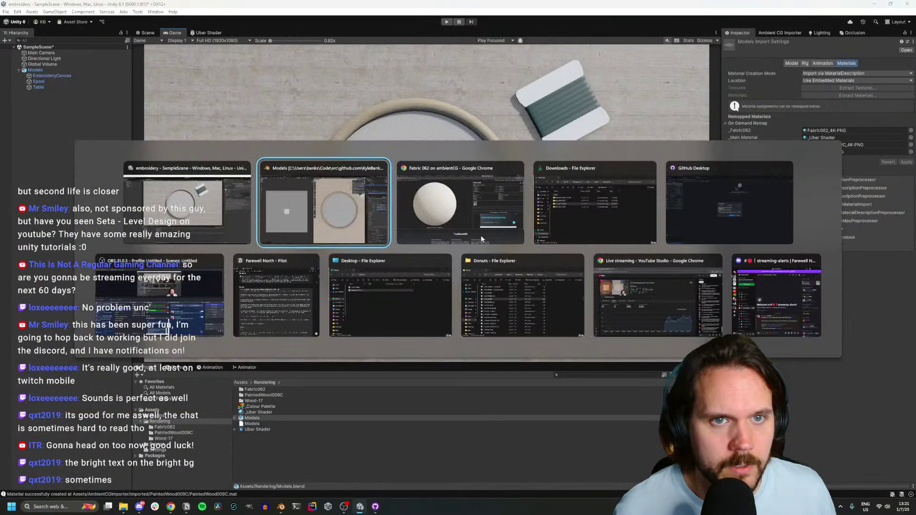
# Switch to ambientCG in Chrome, search for cardboard and then paper materials, and download Paper 002 as 4K-JPG
pyautogui.click(481, 239)
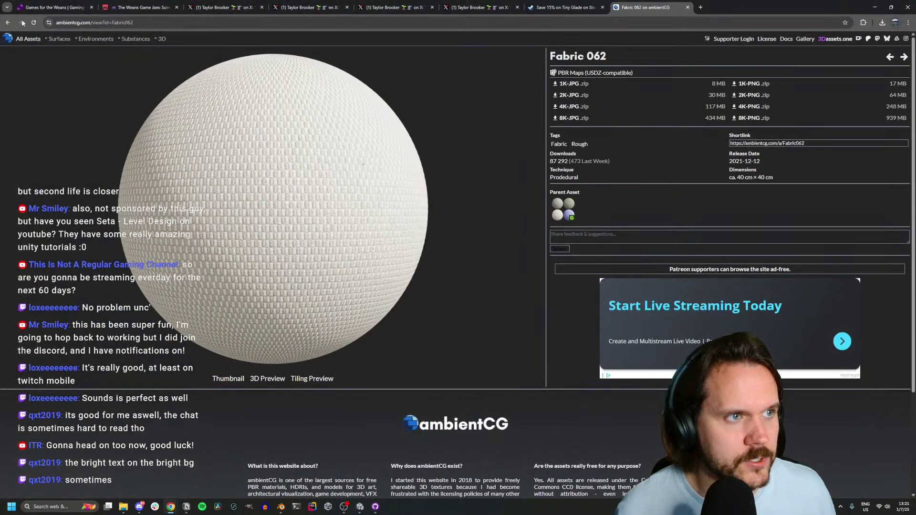
pyautogui.click(20, 38)
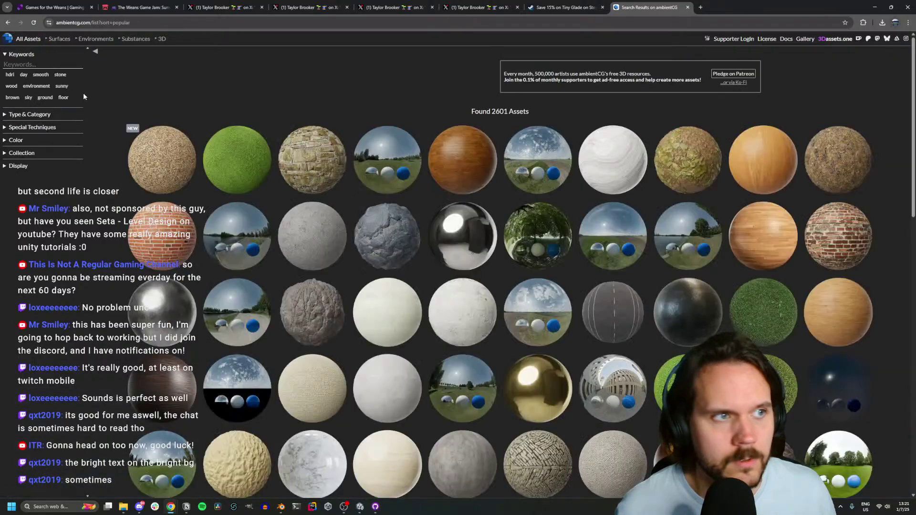
pyautogui.click(46, 65)
pyautogui.write('cardboar')
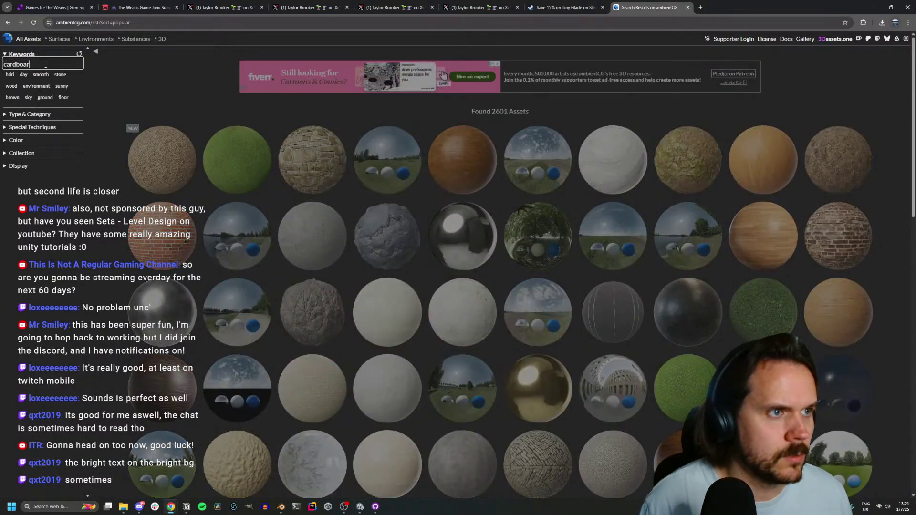
pyautogui.write('d')
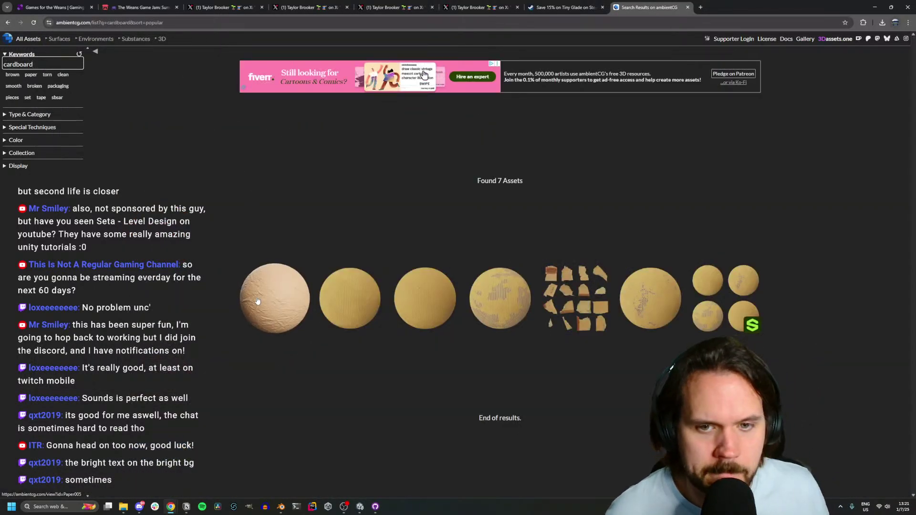
pyautogui.doubleClick(38, 64)
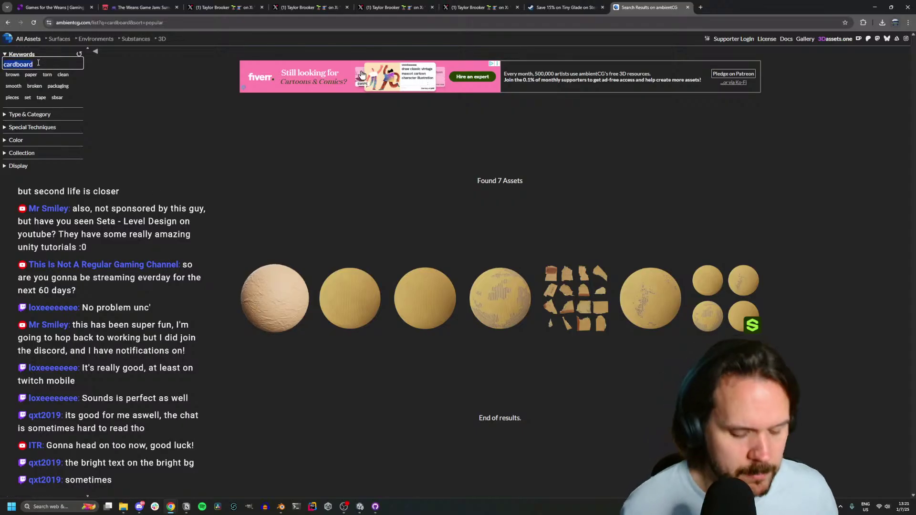
pyautogui.write('paper')
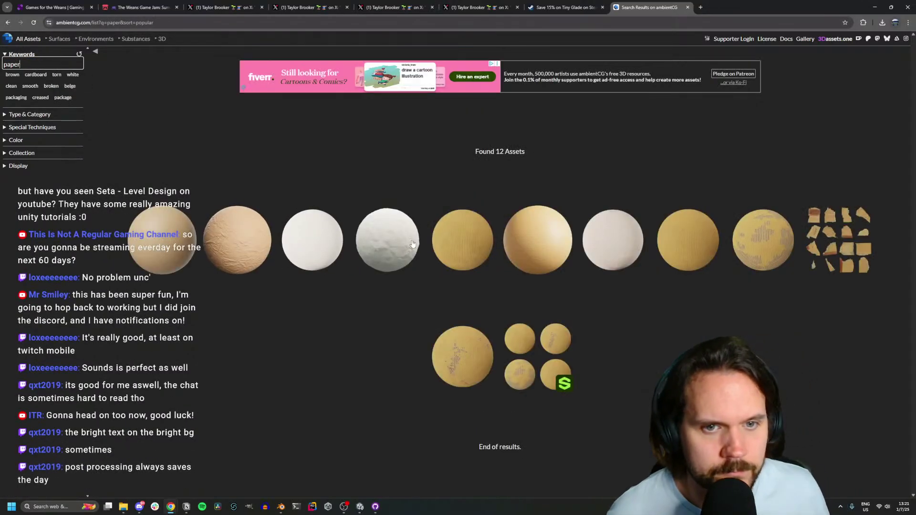
pyautogui.click(413, 244)
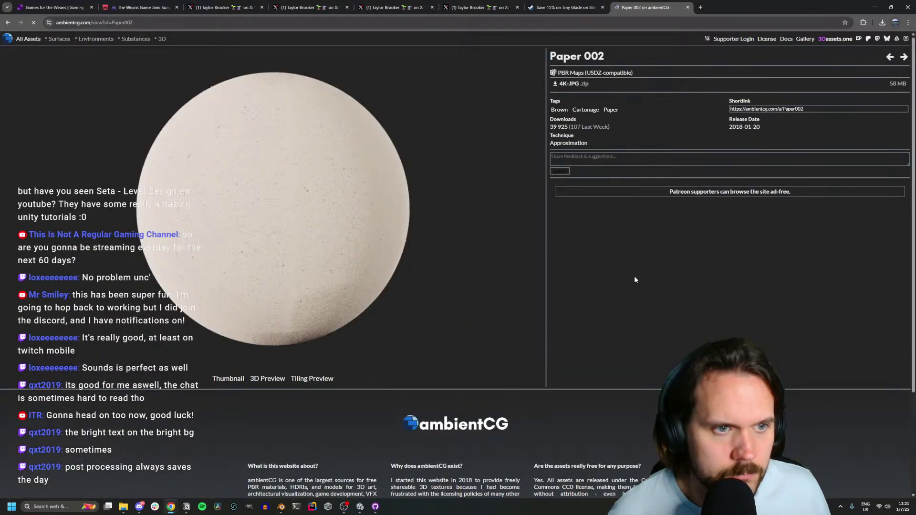
pyautogui.click(568, 85)
# Switch to Unity and try to import the Paper002_4K-JPG zip file with the Ambient CG Importer
pyautogui.click(359, 507)
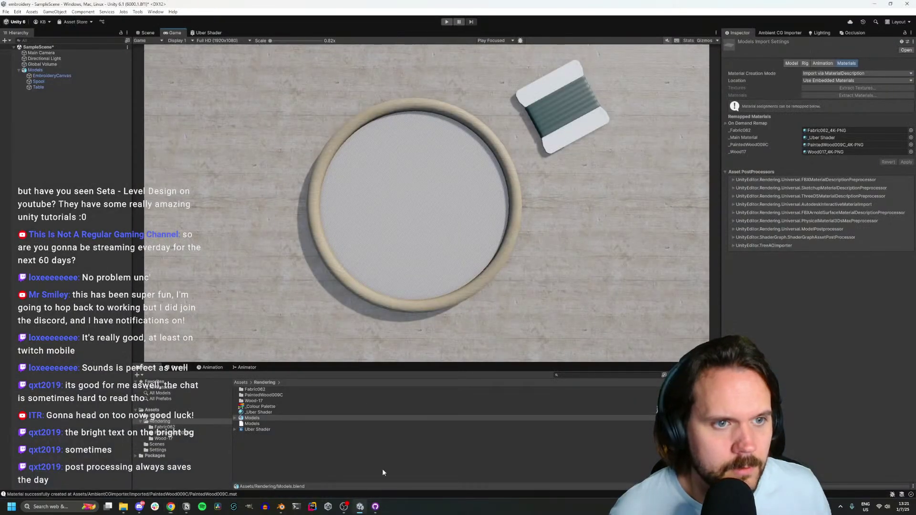
pyautogui.click(137, 12)
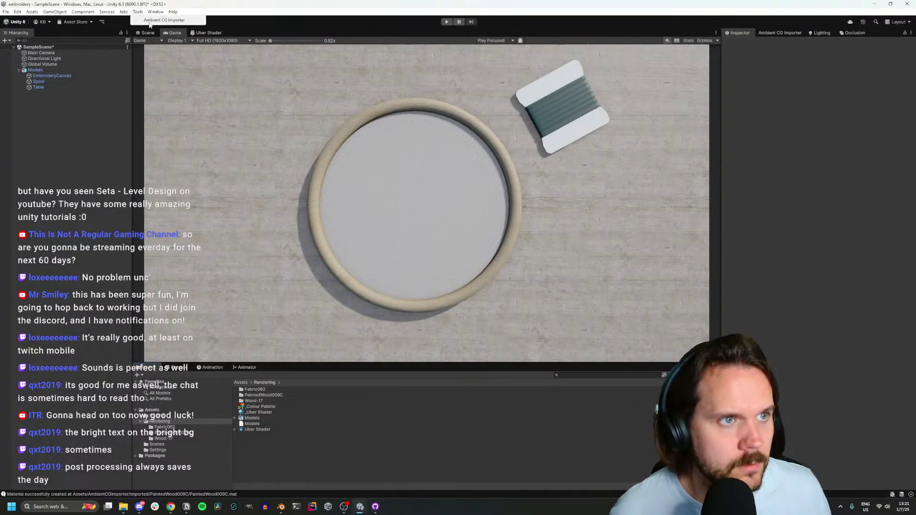
pyautogui.click(150, 20)
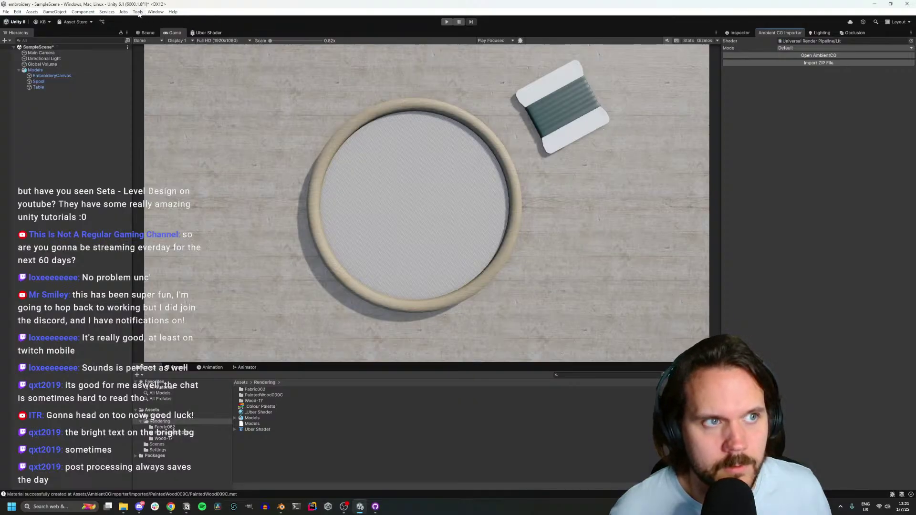
pyautogui.click(811, 55)
pyautogui.hotkey('alt', 'Tab')
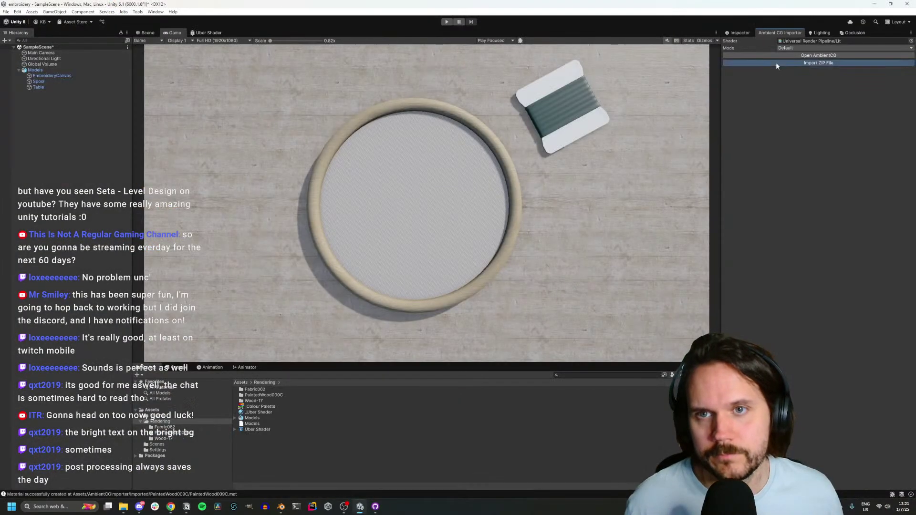
pyautogui.click(776, 62)
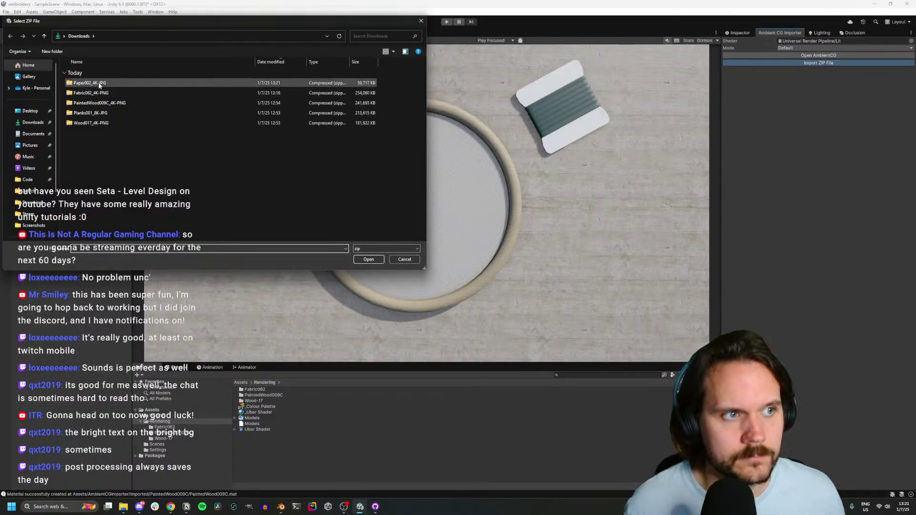
pyautogui.doubleClick(99, 82)
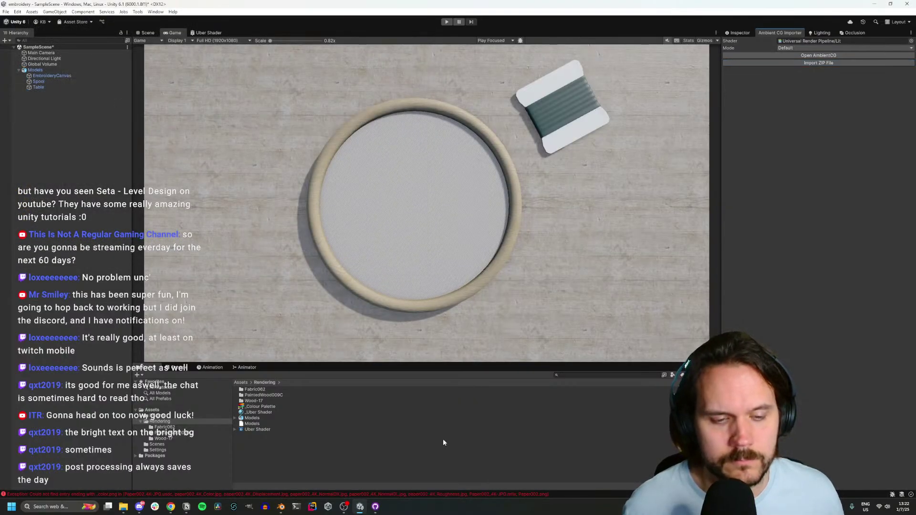
# Return to ambientCG in Chrome, search for paper, and download Paper 001 as 4K-PNG
pyautogui.hotkey('alt', 'Tab')
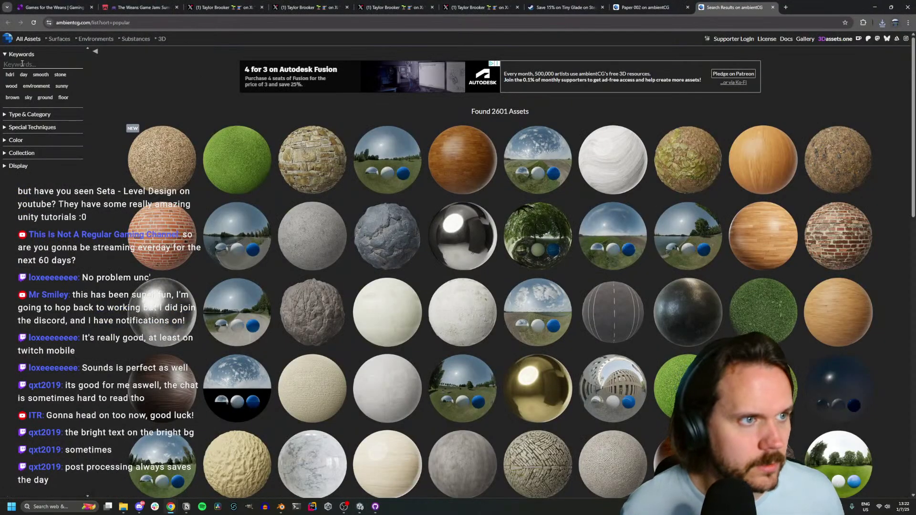
pyautogui.click(22, 63)
pyautogui.write('paper')
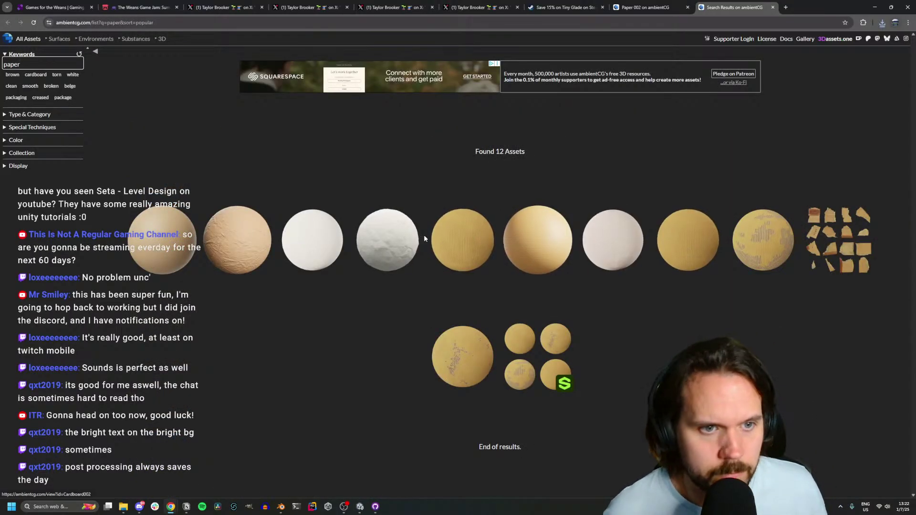
pyautogui.click(310, 241)
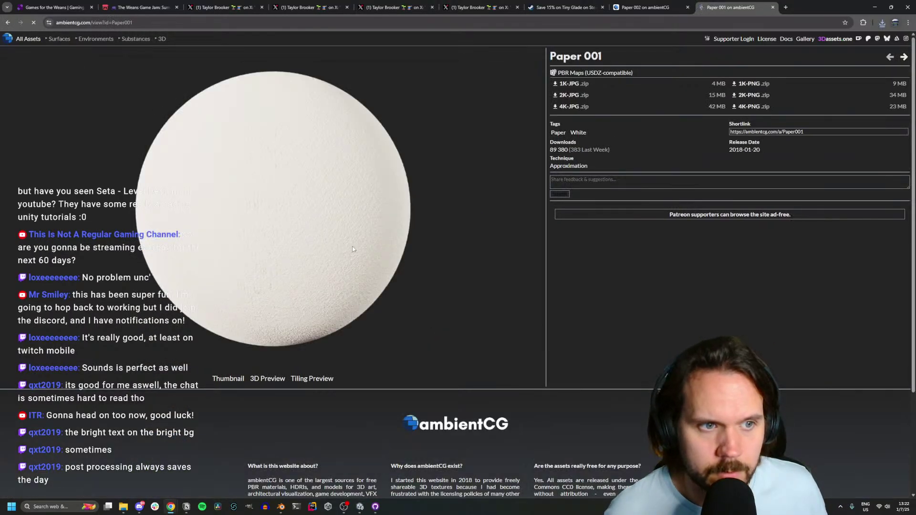
pyautogui.click(767, 106)
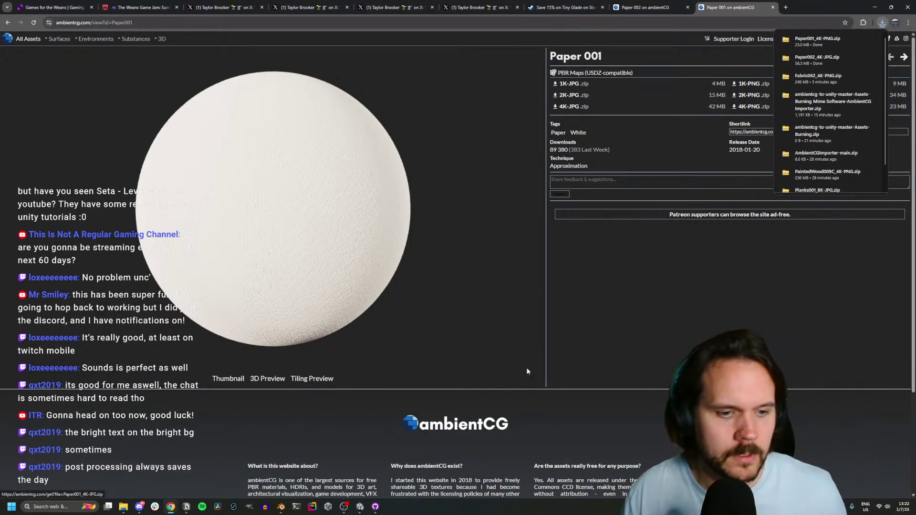
# Switch to Unity, import the Paper001_4K-PNG zip file with the Ambient CG Importer, and clear the console messages
pyautogui.click(360, 508)
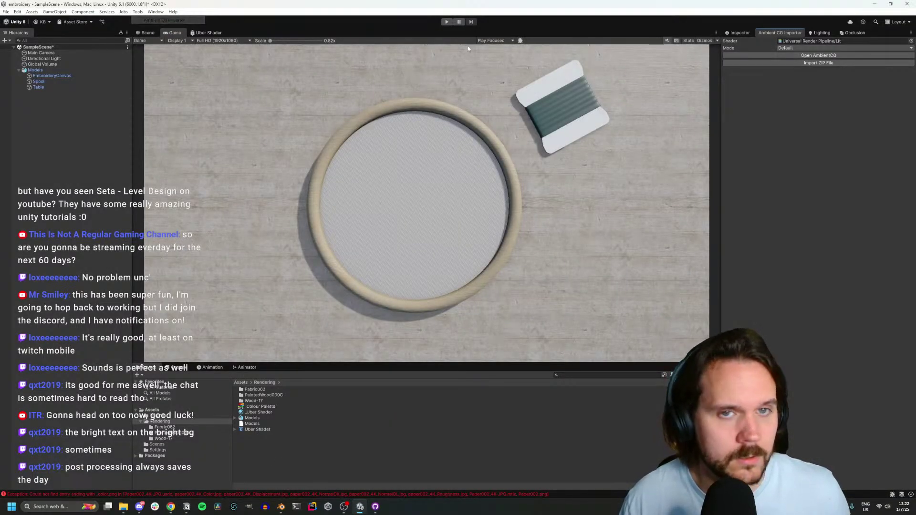
pyautogui.click(818, 62)
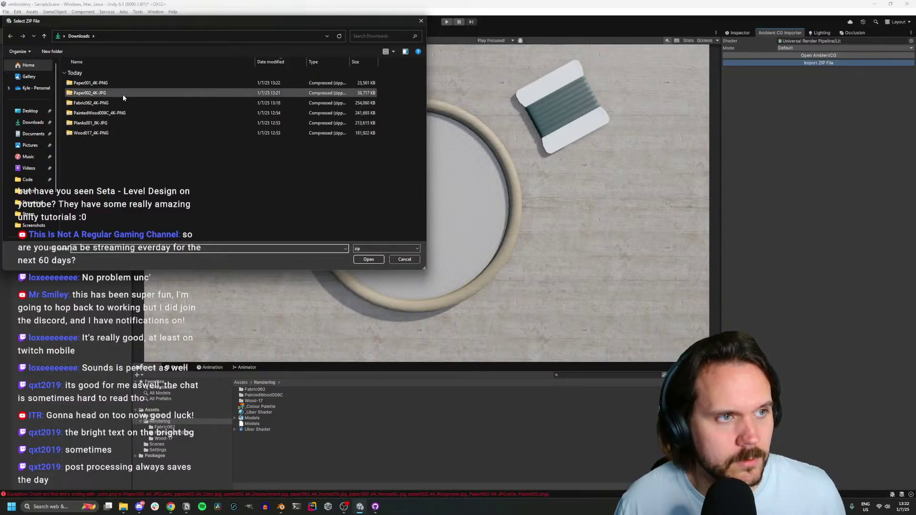
pyautogui.hotkey('alt', 'Tab')
pyautogui.hotkey('alt', 'Tab')
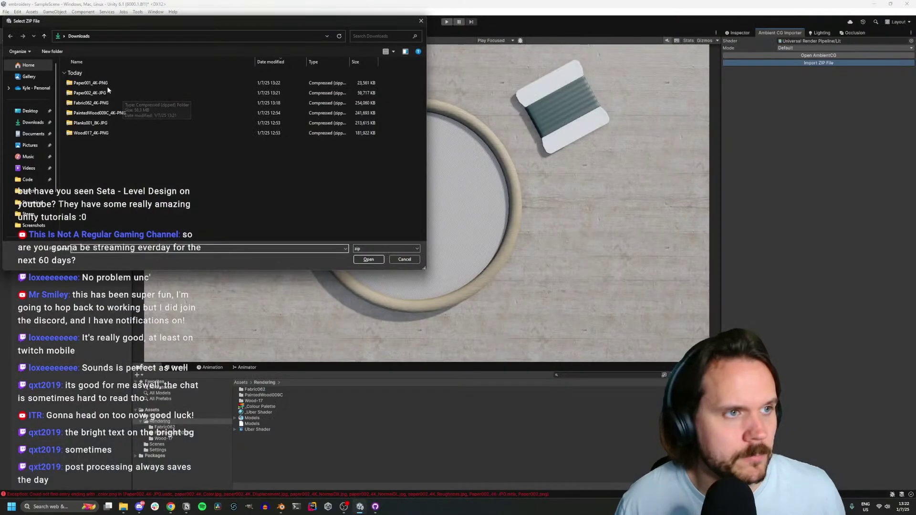
pyautogui.doubleClick(123, 98)
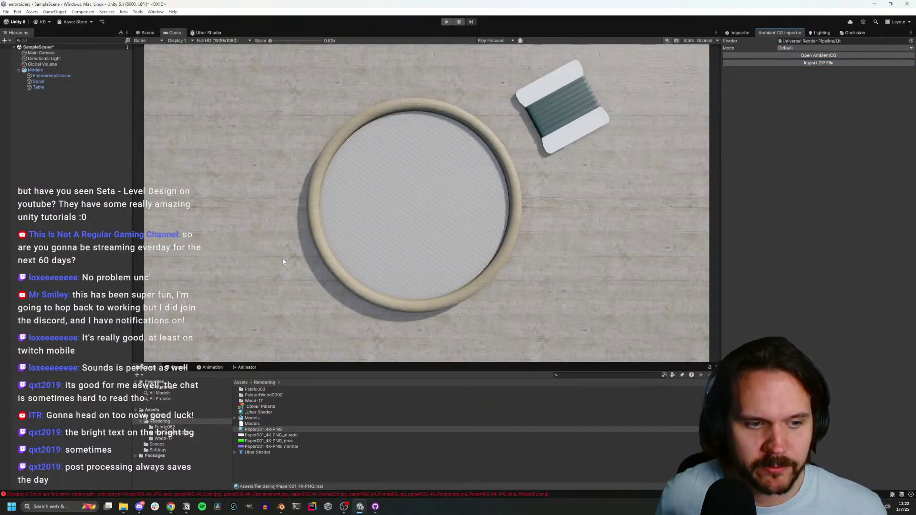
pyautogui.click(170, 368)
pyautogui.click(140, 375)
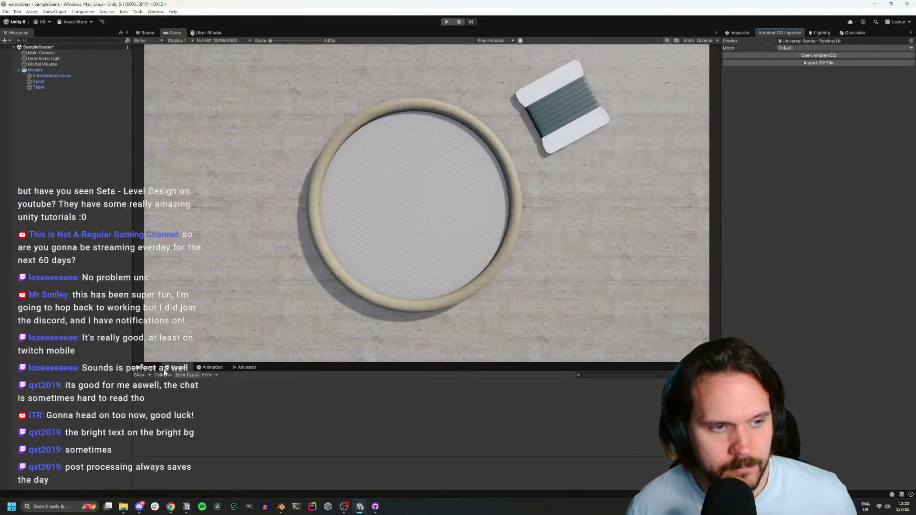
pyautogui.click(147, 367)
# Switch to Chrome and view the reference photos of aerial landscape embroideries in hoops
pyautogui.click(171, 509)
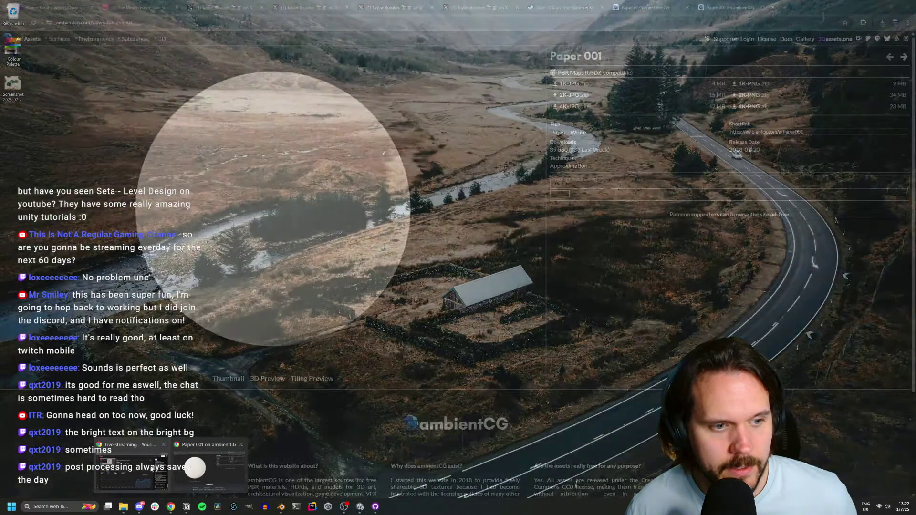
pyautogui.click(143, 464)
pyautogui.click(171, 507)
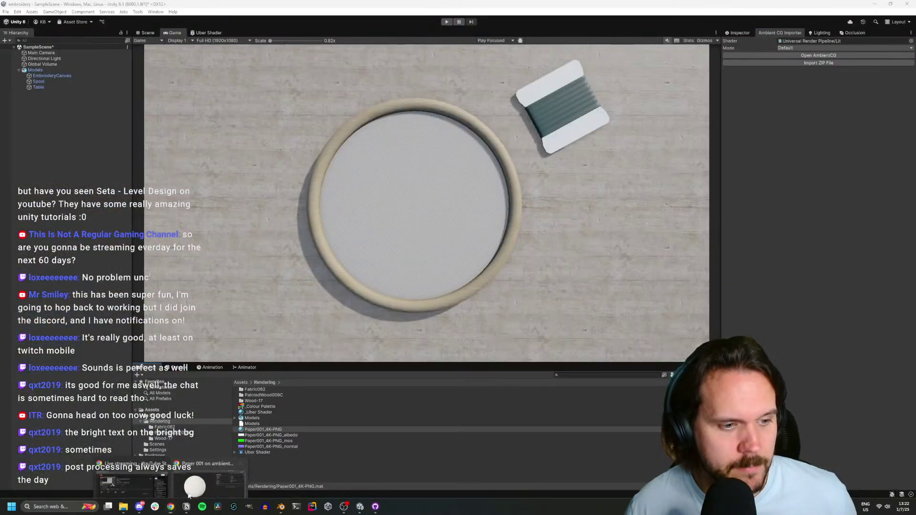
pyautogui.click(193, 482)
pyautogui.click(293, 8)
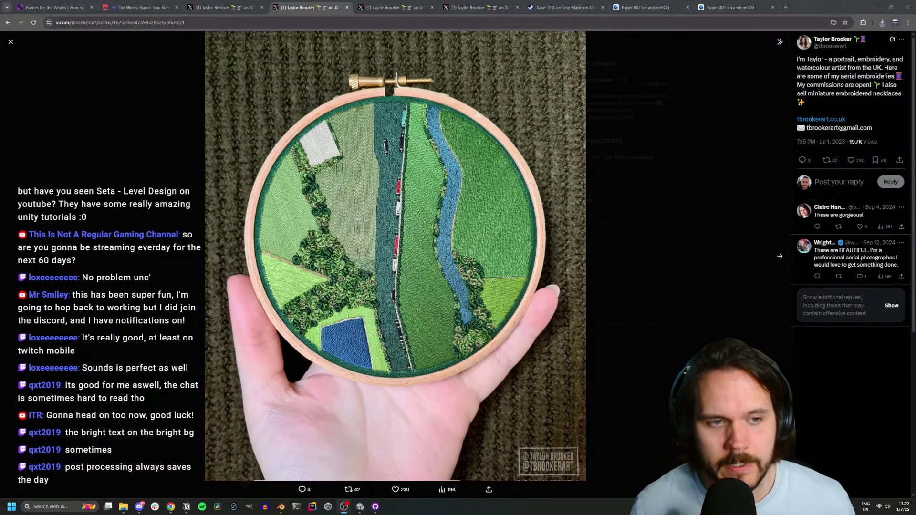
pyautogui.click(220, 7)
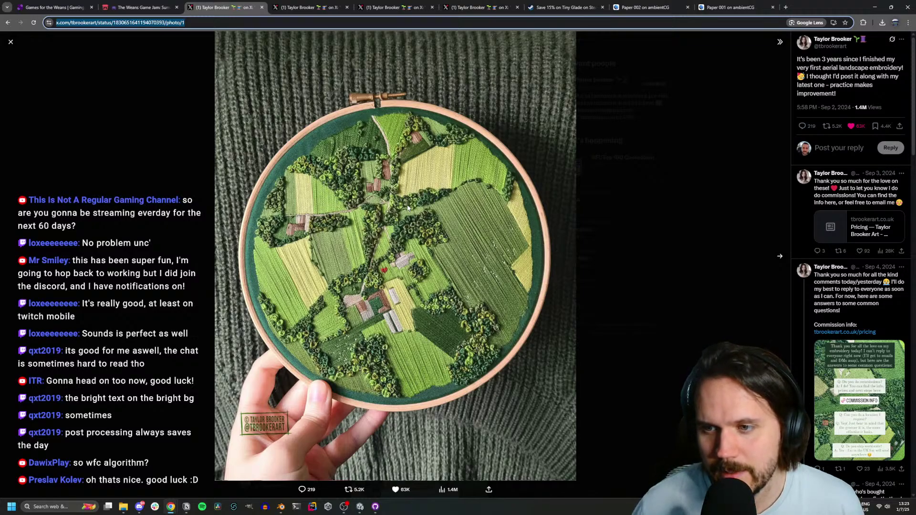
# Search Google for "wfc algorithm" and read the start of the article The Wavefunction Collapse Algorithm explained very clearly
pyautogui.hotkey('ctrl', 't')
pyautogui.write('wfc')
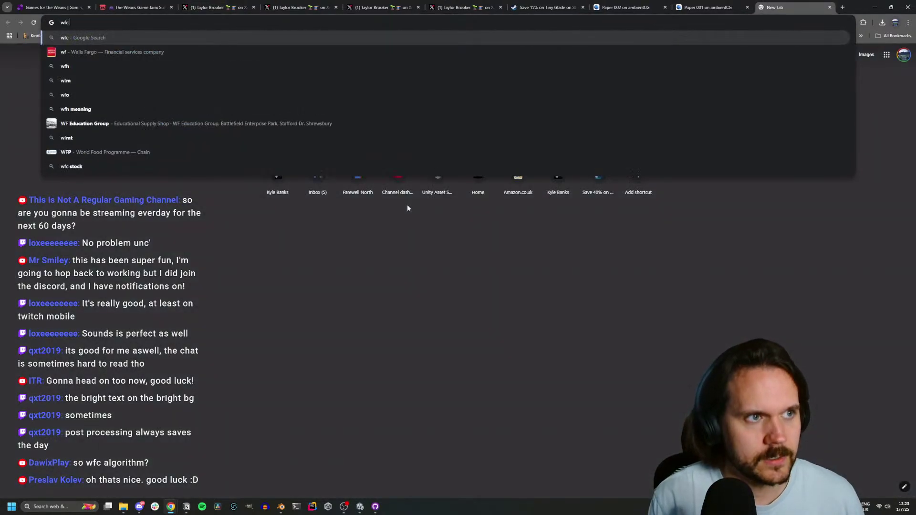
pyautogui.write(' algorithm')
pyautogui.press('Return')
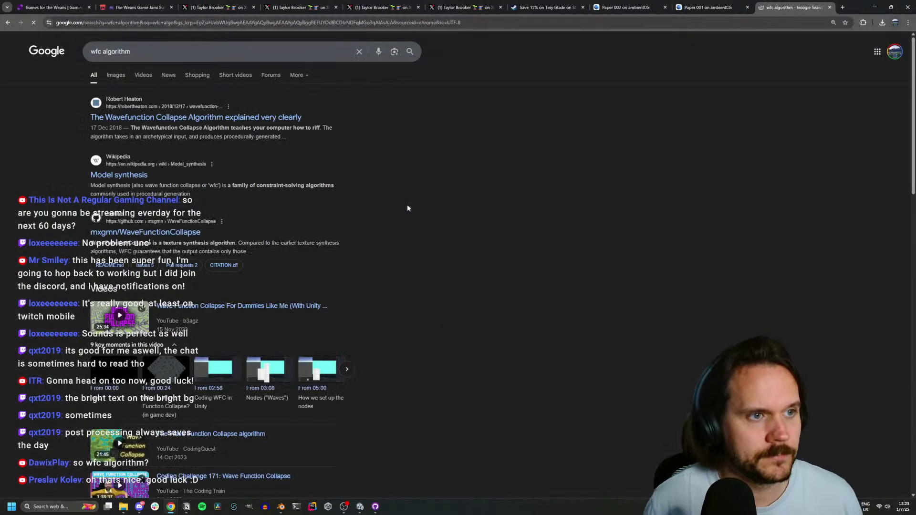
pyautogui.click(197, 122)
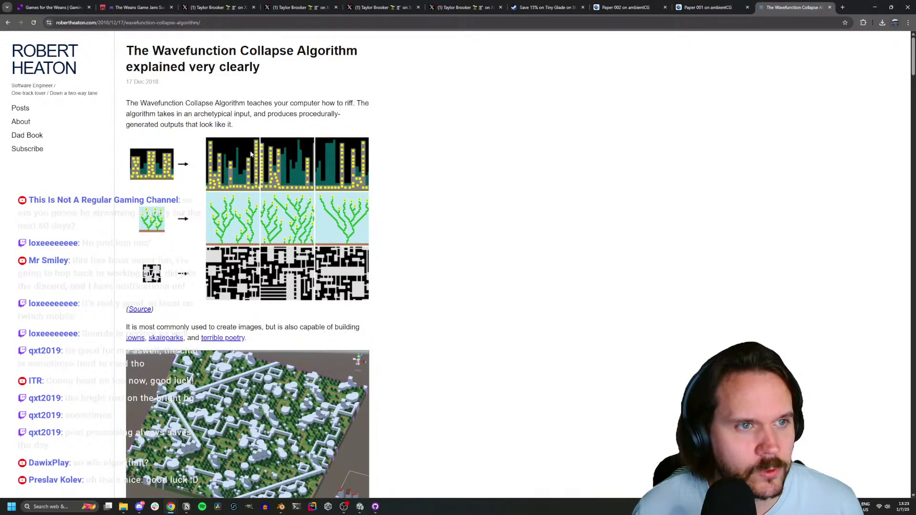
pyautogui.scroll(-1, 244, 160)
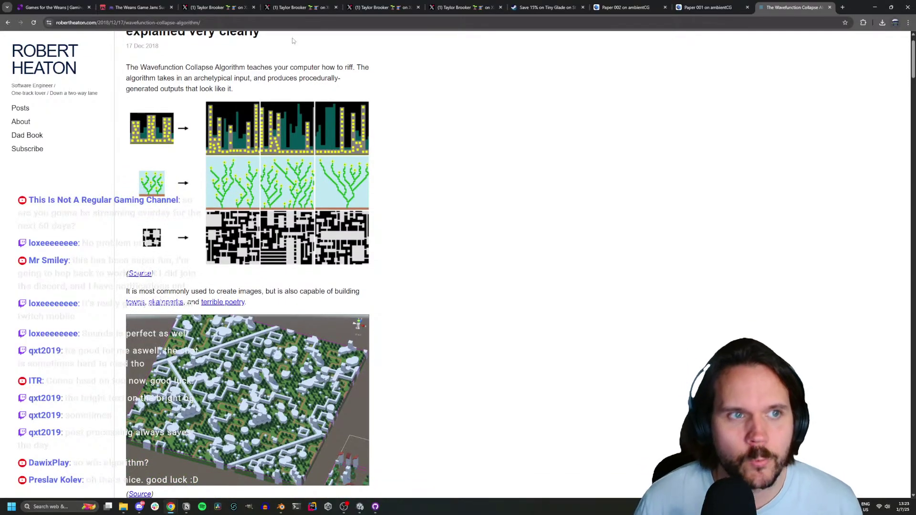
# Search Google for "falling sands" and open the BoredHumans Falling Sand game
pyautogui.hotkey('ctrl', 'l')
pyautogui.write('falling sands')
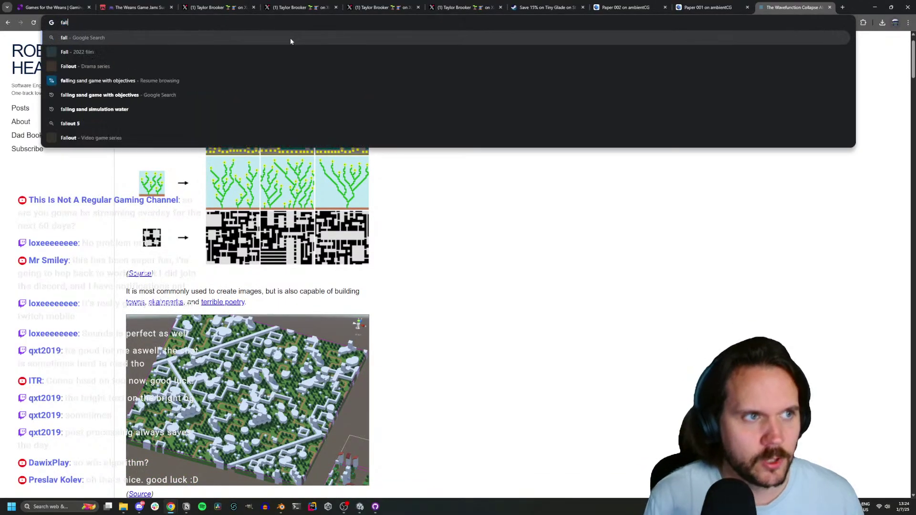
pyautogui.press('Return')
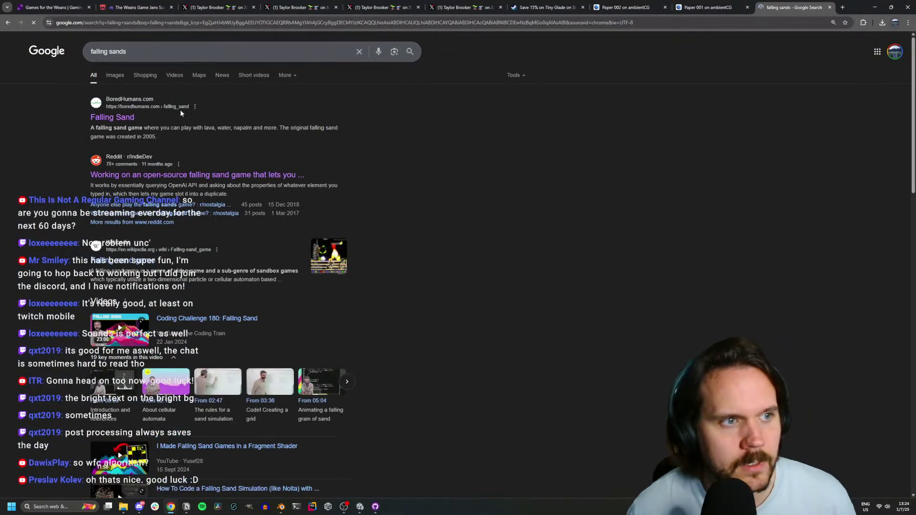
pyautogui.click(121, 118)
pyautogui.scroll(-4, 178, 161)
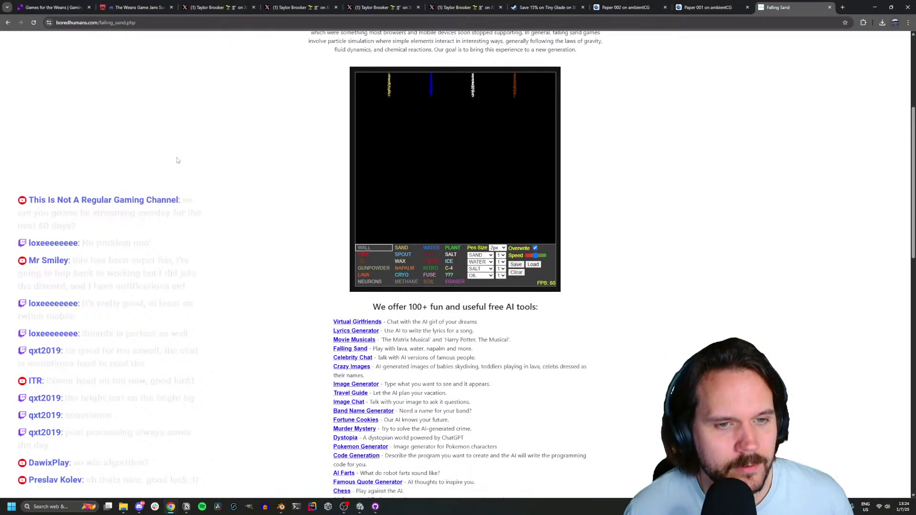
# Choose the WATER element in the Falling Sand game and draw water strokes through the sand and water streams
pyautogui.scroll(2, 191, 167)
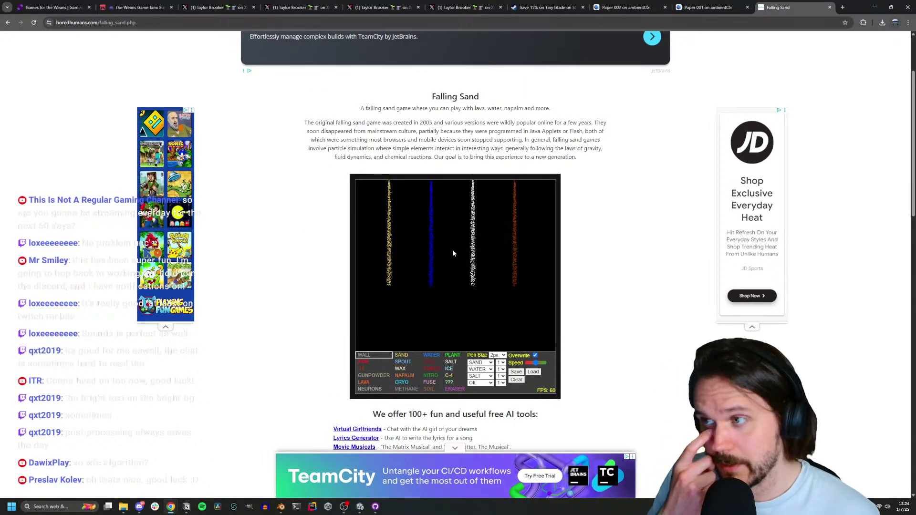
pyautogui.click(431, 355)
pyautogui.moveTo(402, 277)
pyautogui.mouseDown()
pyautogui.moveTo(416, 295)
pyautogui.moveTo(428, 286)
pyautogui.moveTo(362, 296)
pyautogui.moveTo(396, 337)
pyautogui.mouseUp()
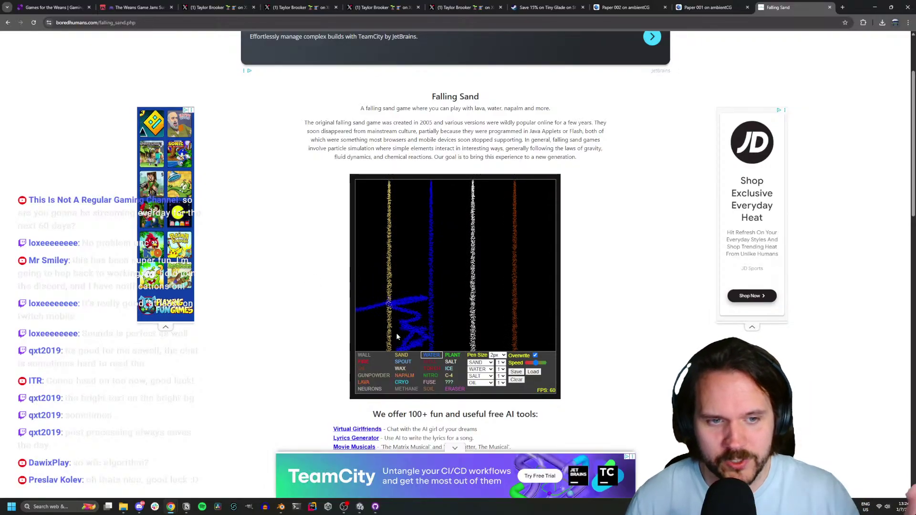
# Choose the SAND element in the Falling Sand game and draw sand strokes across the area between the streams
pyautogui.click(402, 355)
pyautogui.moveTo(414, 287)
pyautogui.mouseDown()
pyautogui.moveTo(395, 287)
pyautogui.moveTo(402, 332)
pyautogui.mouseUp()
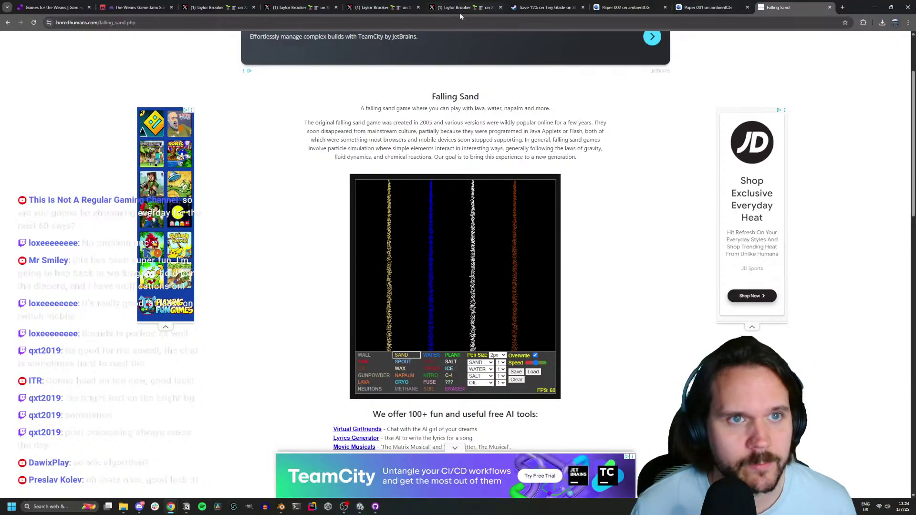
# Search Google for "wfc algorithm" again and open the article The Wavefunction Collapse Algorithm explained very clearly
pyautogui.click(235, 24)
pyautogui.write('wfc algorithm')
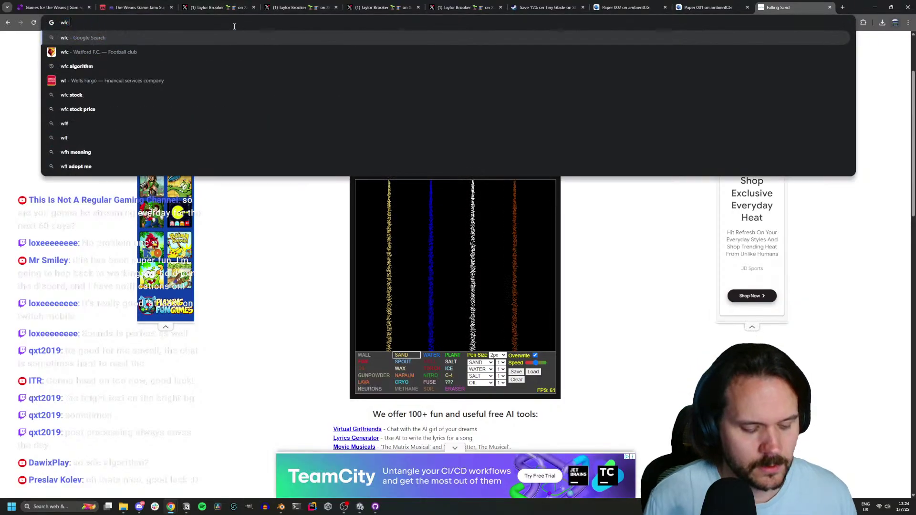
pyautogui.press('Return')
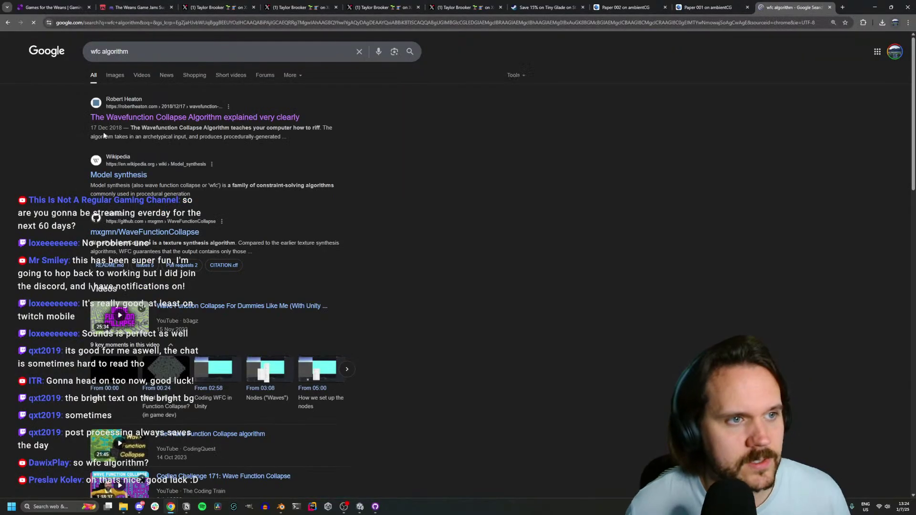
pyautogui.click(157, 117)
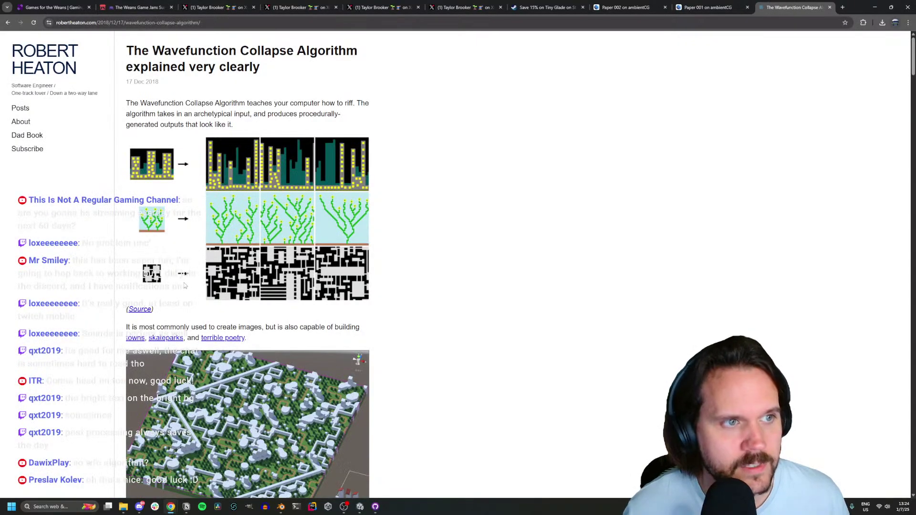
# Read through the article's wedding seating example and on to the land, coast, sea and mountains tiles of the Simple Tiled Model
pyautogui.scroll(-4, 183, 279)
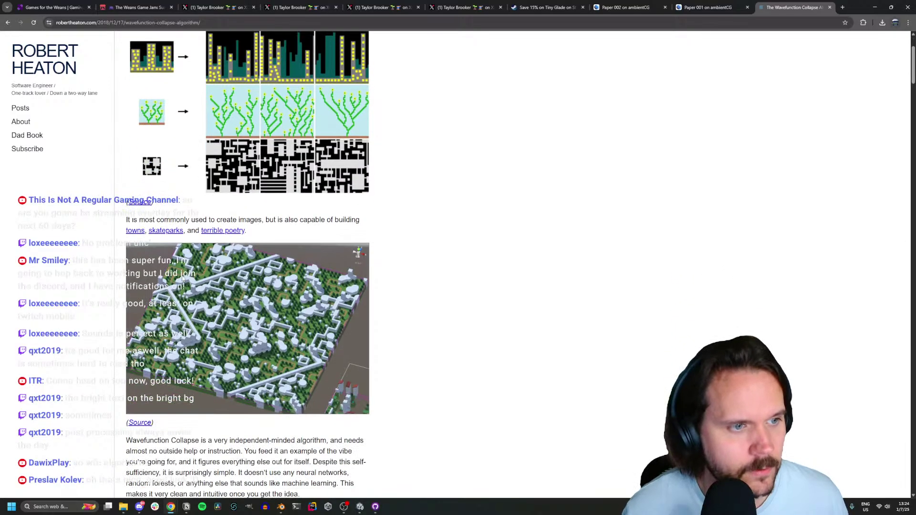
pyautogui.scroll(-2, 183, 279)
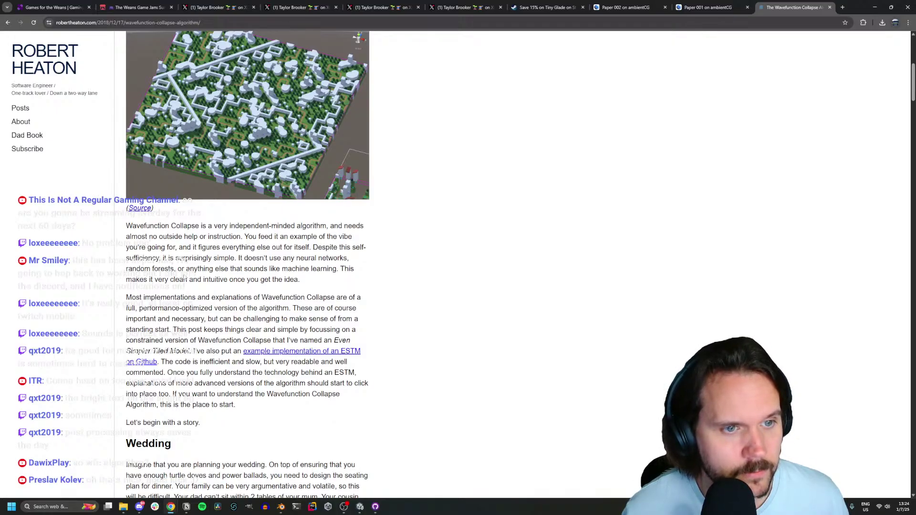
pyautogui.scroll(-7, 185, 277)
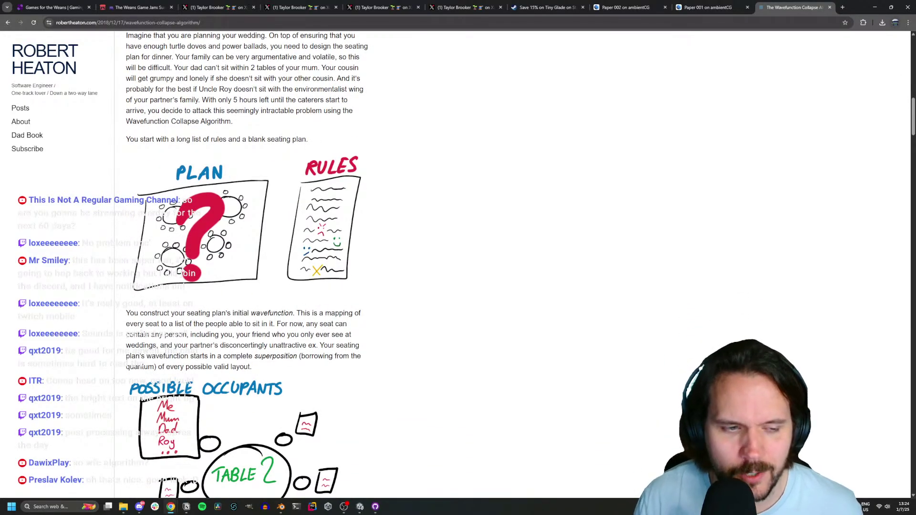
pyautogui.scroll(-2, 181, 290)
pyautogui.scroll(-4, 177, 294)
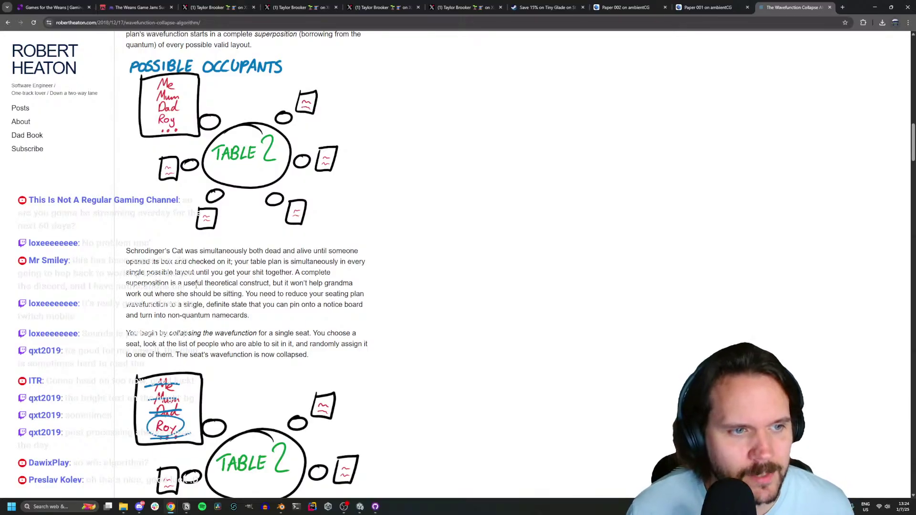
pyautogui.scroll(-15, 247, 264)
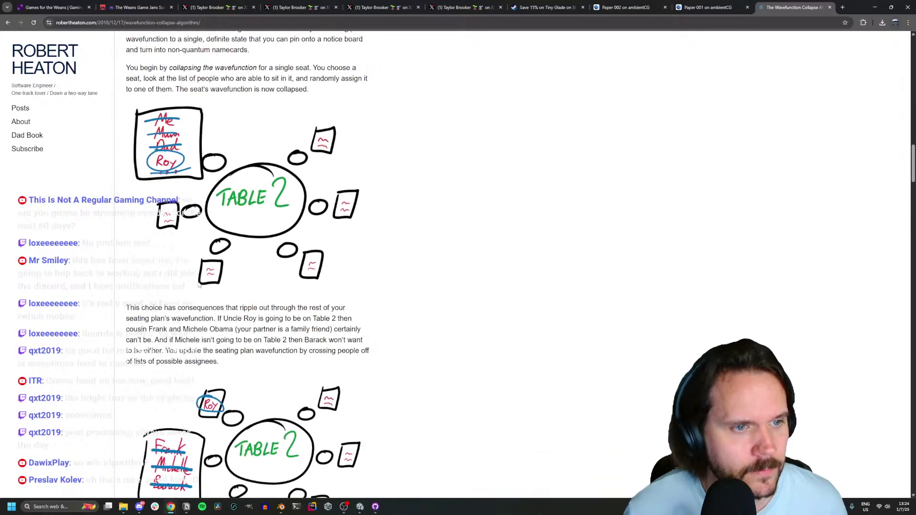
pyautogui.scroll(-3, 200, 282)
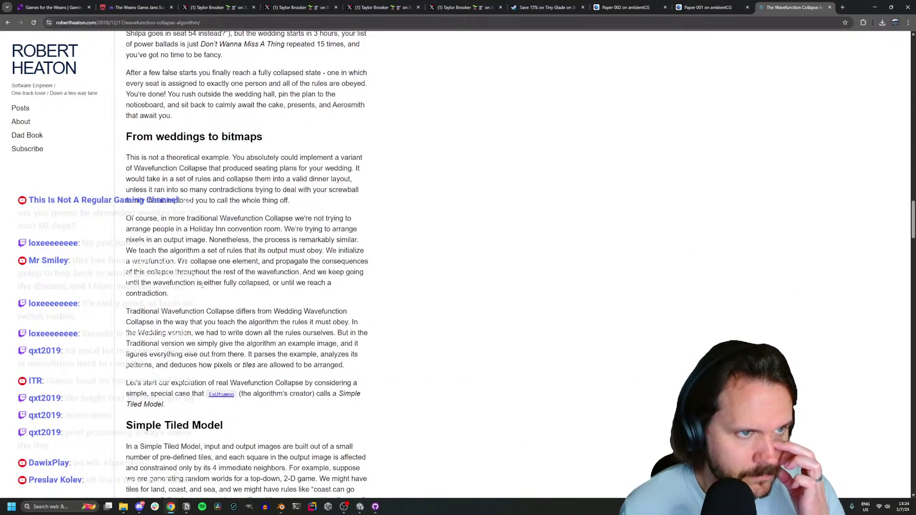
pyautogui.scroll(-9, 202, 285)
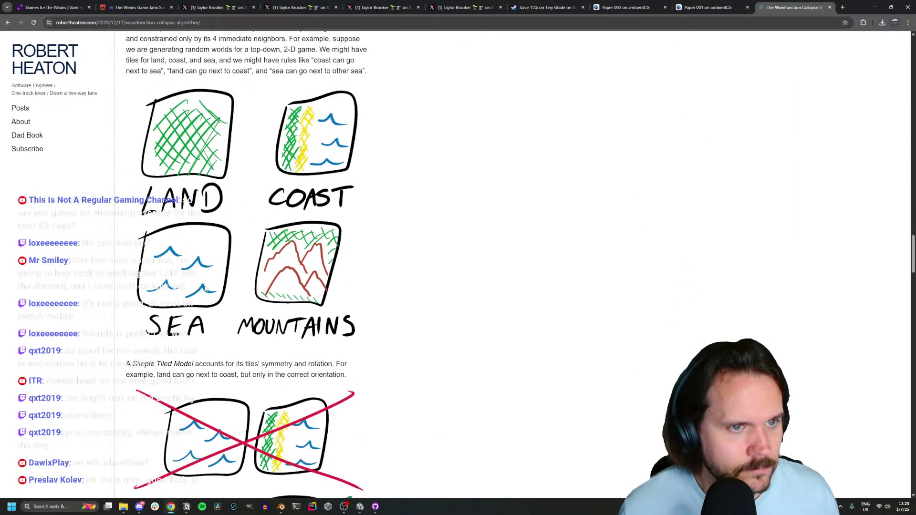
# Switch to Blender, leave Edit Mode on the table and rename the Spool object's material _Paper001
pyautogui.click(360, 506)
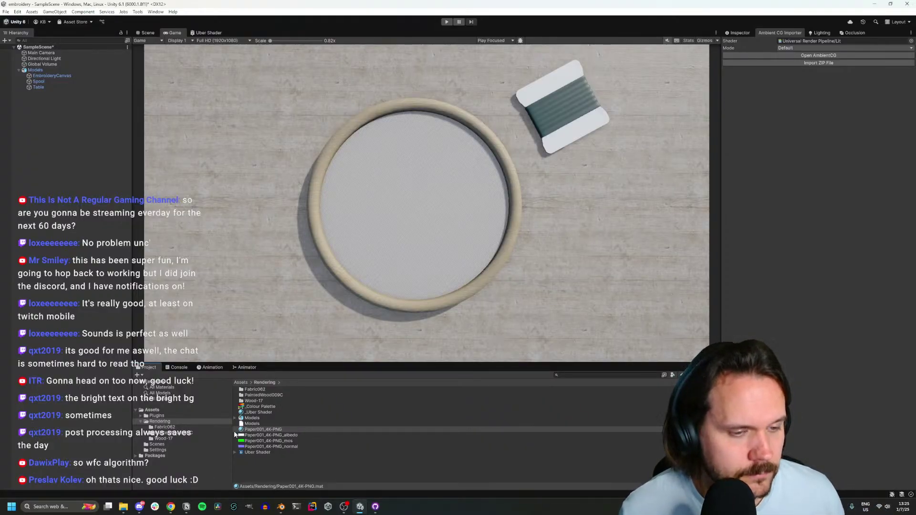
pyautogui.click(281, 506)
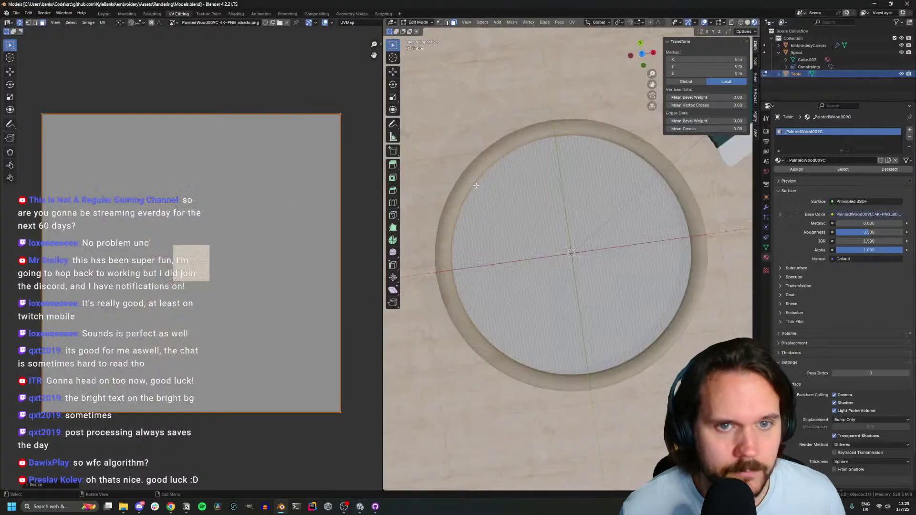
pyautogui.scroll(-7, 477, 188)
pyautogui.scroll(4, 482, 191)
pyautogui.press('Tab')
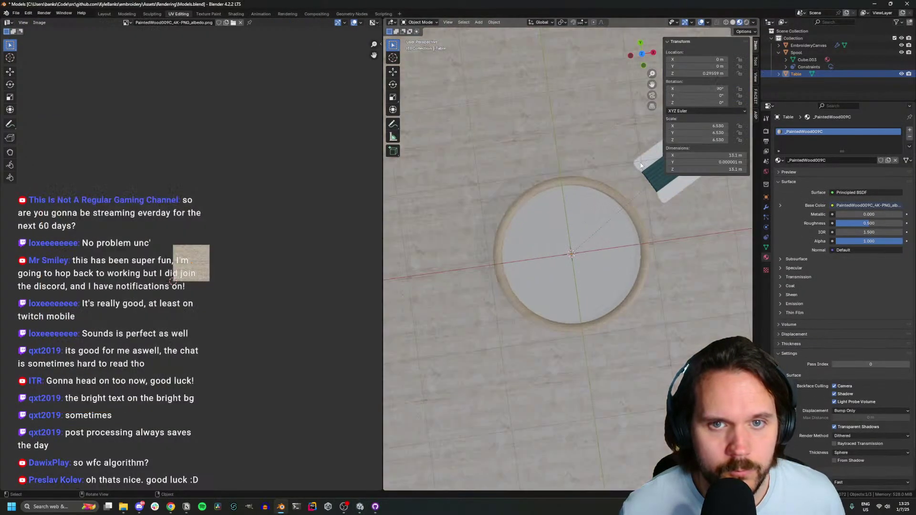
pyautogui.click(796, 52)
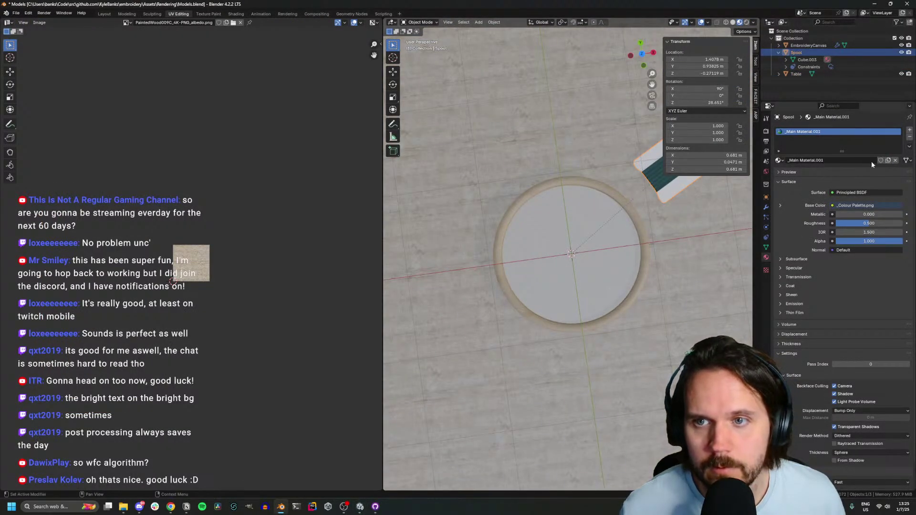
pyautogui.hotkey('alt', 'Tab')
pyautogui.doubleClick(812, 160)
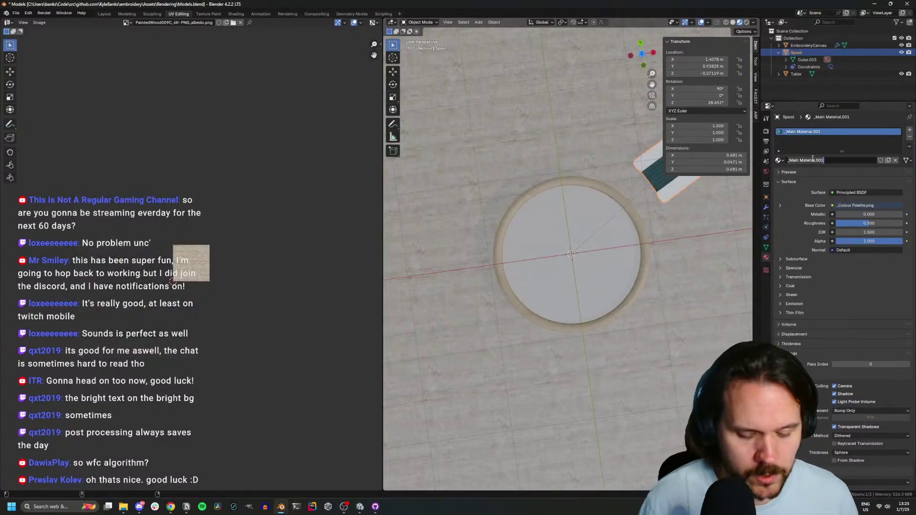
pyautogui.write('_Paper')
pyautogui.press('Return')
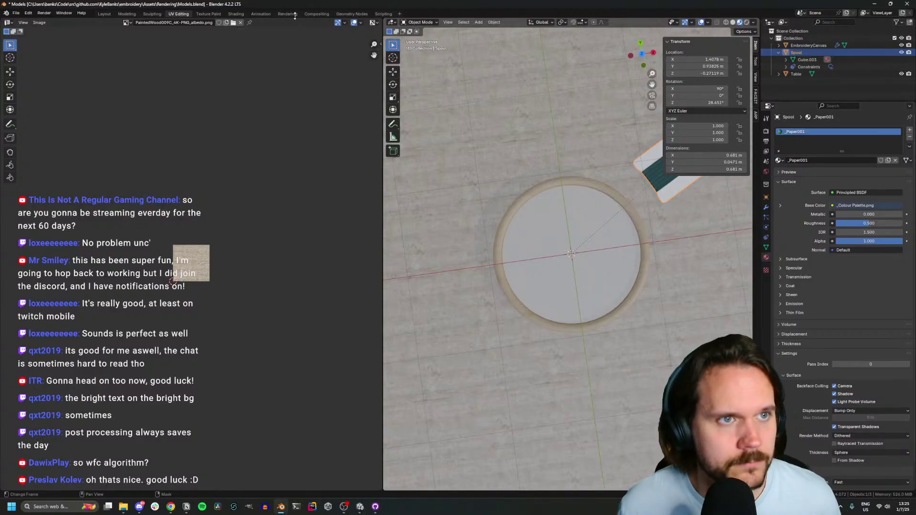
# Open the Shading workspace and browse for a replacement image for the spool material's texture node
pyautogui.click(236, 13)
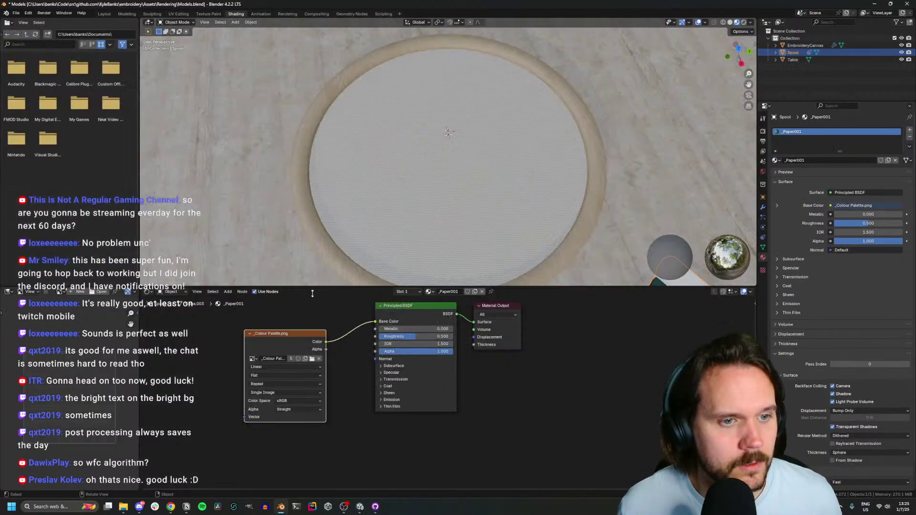
pyautogui.click(312, 358)
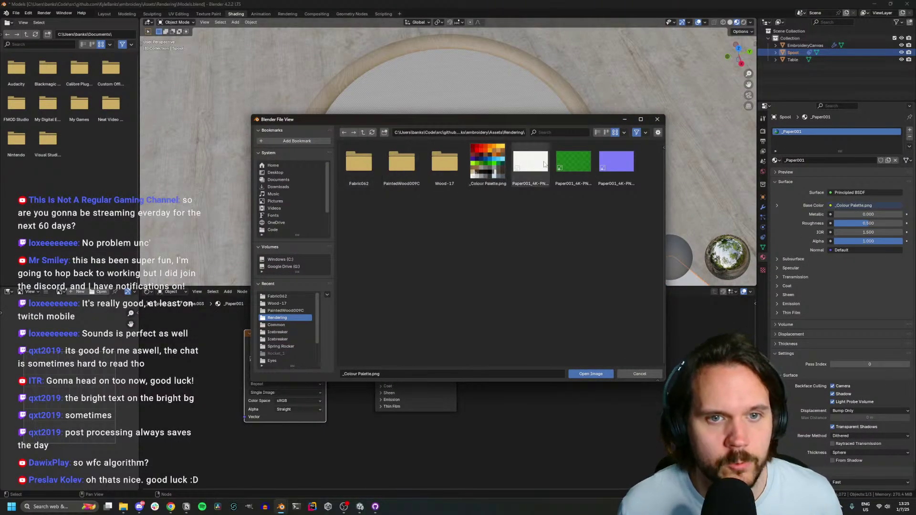
# Switch to Unity and create a folder called Paper001 inside the Rendering folder
pyautogui.click(360, 506)
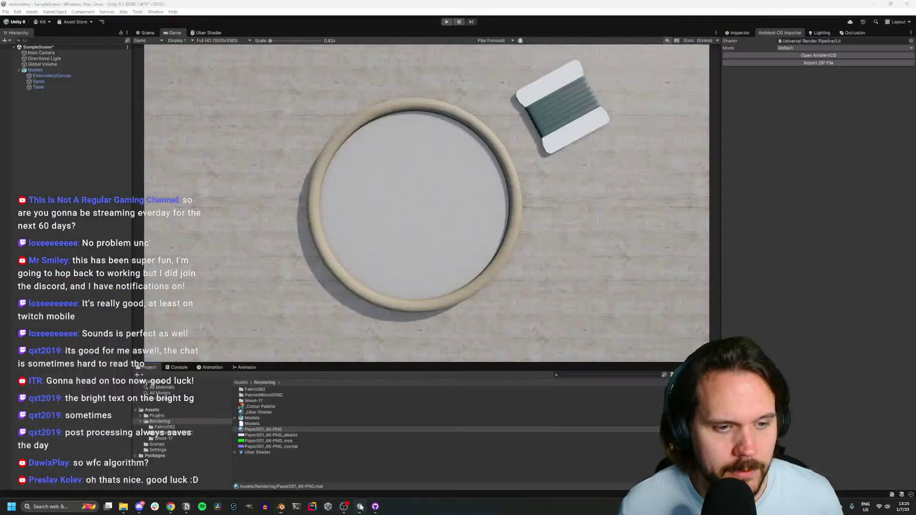
pyautogui.rightClick(316, 469)
pyautogui.moveTo(338, 284)
pyautogui.click(447, 283)
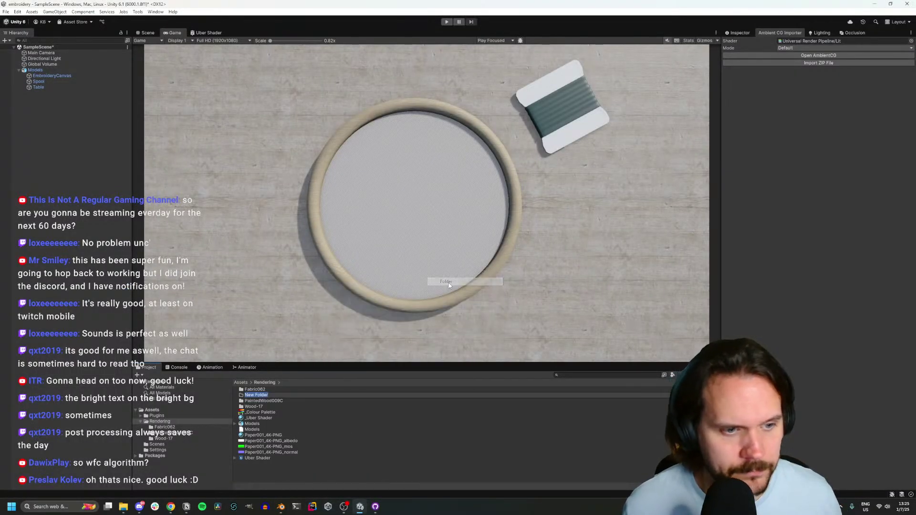
pyautogui.write('Paper001')
pyautogui.press('Return')
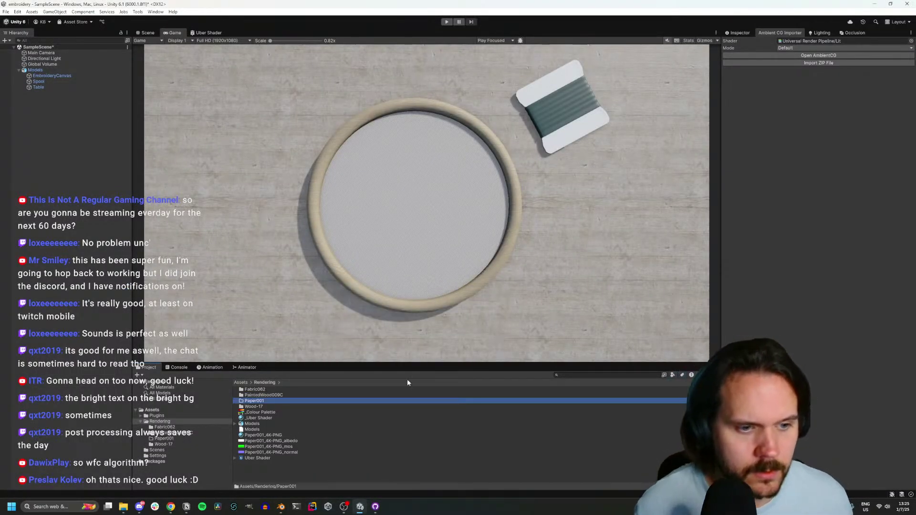
# Move the Paper001_4K-PNG material and its albedo, mos and normal textures into the Paper001 folder and open that folder
pyautogui.click(291, 435)
pyautogui.keyDown('shift'); pyautogui.click(286, 453); pyautogui.keyUp('shift')
pyautogui.moveTo(287, 452); pyautogui.dragTo(274, 402)
pyautogui.doubleClick(271, 401)
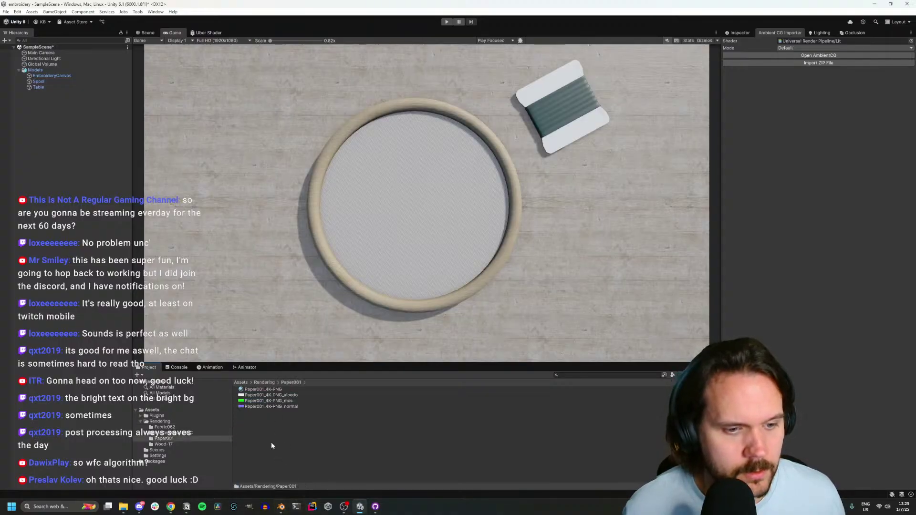
# Return to Blender and load Paper001_4K-PNG_albedo.png from the Paper001 folder as the spool material's base colour image
pyautogui.moveTo(281, 507)
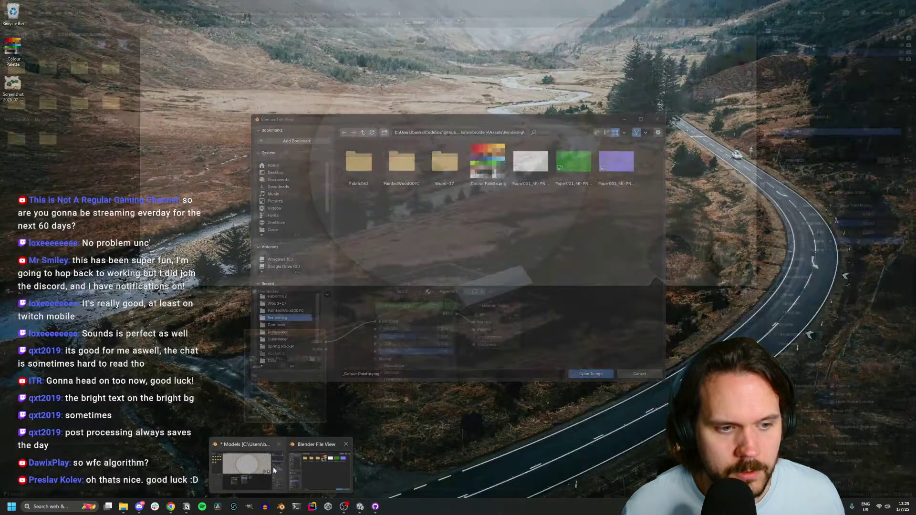
pyautogui.click(253, 470)
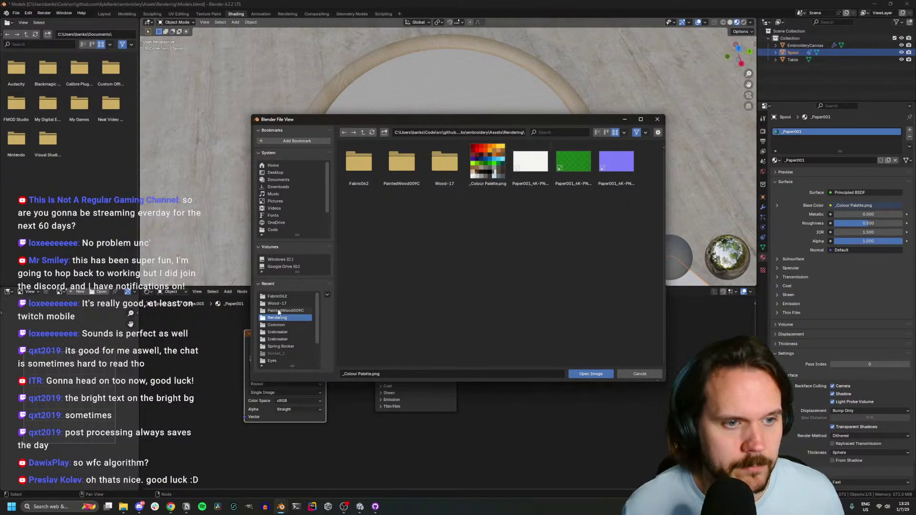
pyautogui.doubleClick(449, 165)
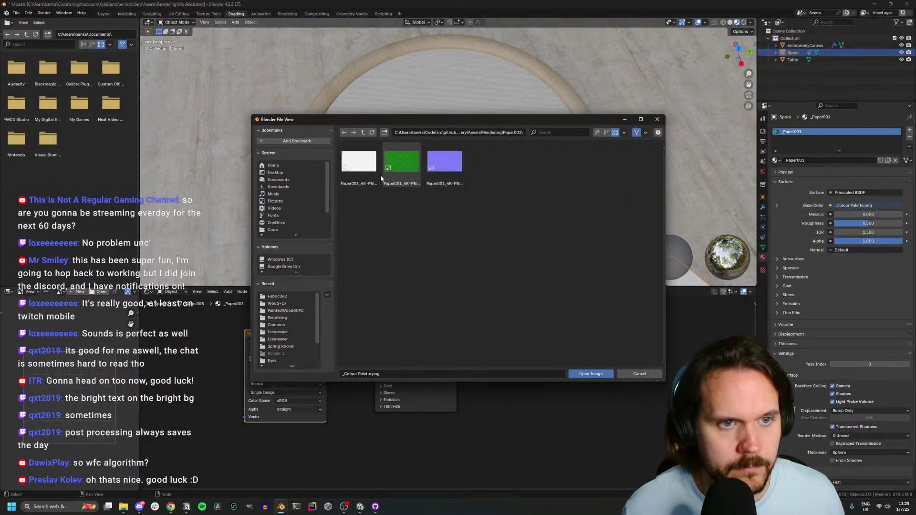
pyautogui.doubleClick(358, 163)
pyautogui.scroll(-5, 389, 167)
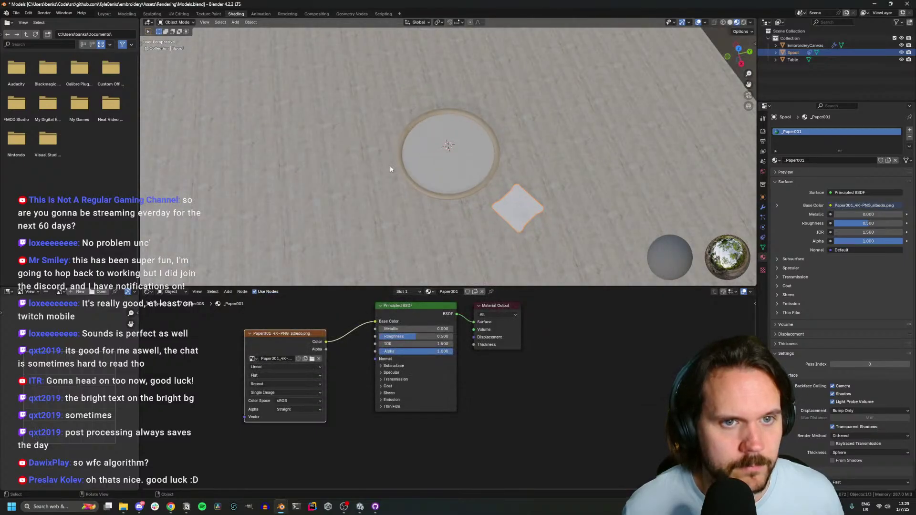
pyautogui.scroll(2, 518, 224)
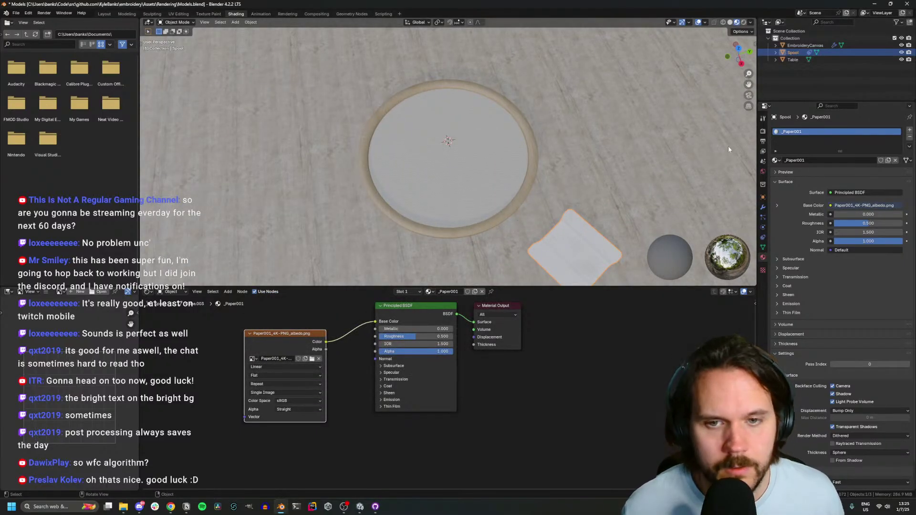
# In the UV Editing workspace, frame the spool in Edit Mode and select only its wound thread geometry
pyautogui.click(178, 14)
pyautogui.click(664, 170)
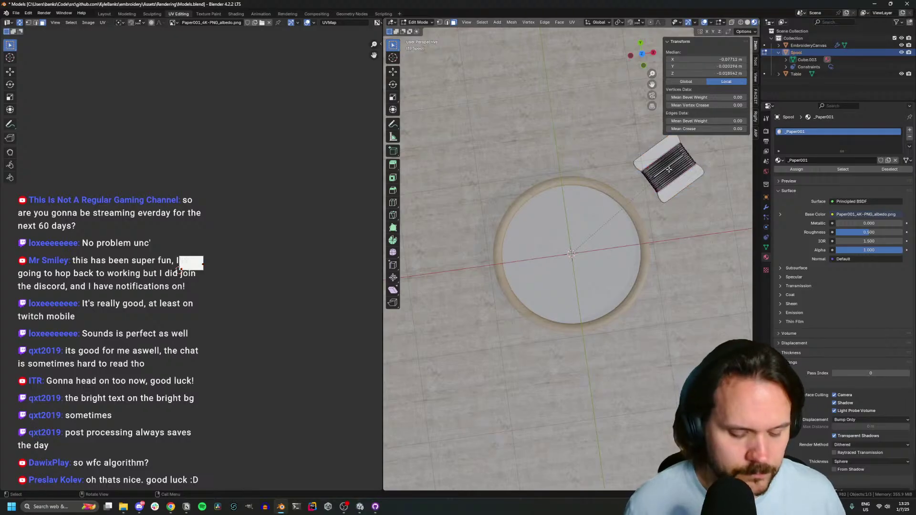
pyautogui.press('KP_Decimal')
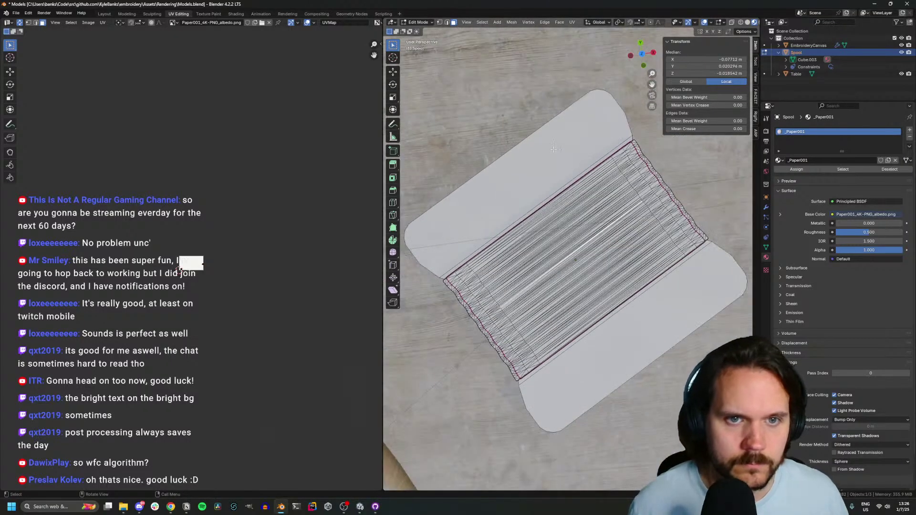
pyautogui.press('l')
pyautogui.hotkey('ctrl', 'i')
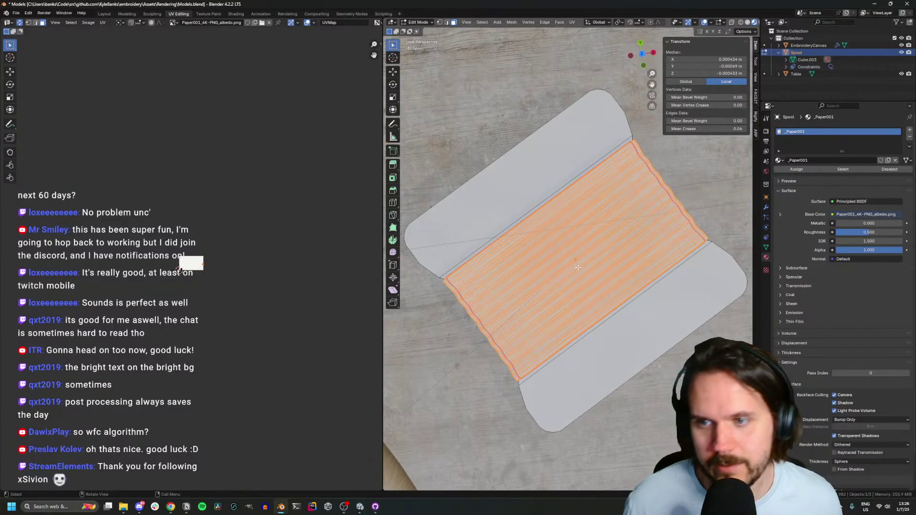
# Add a second material slot to the spool and create a new material in it
pyautogui.click(767, 208)
pyautogui.click(766, 257)
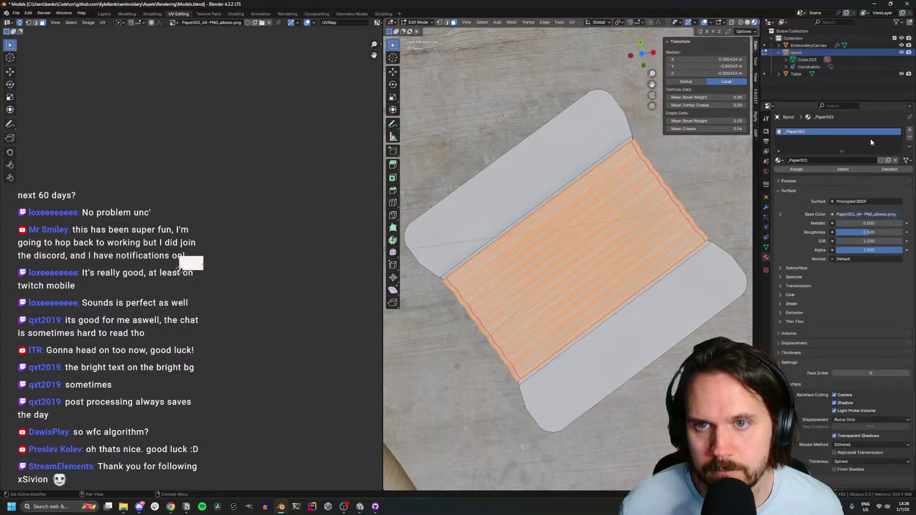
pyautogui.click(910, 129)
pyautogui.click(779, 175)
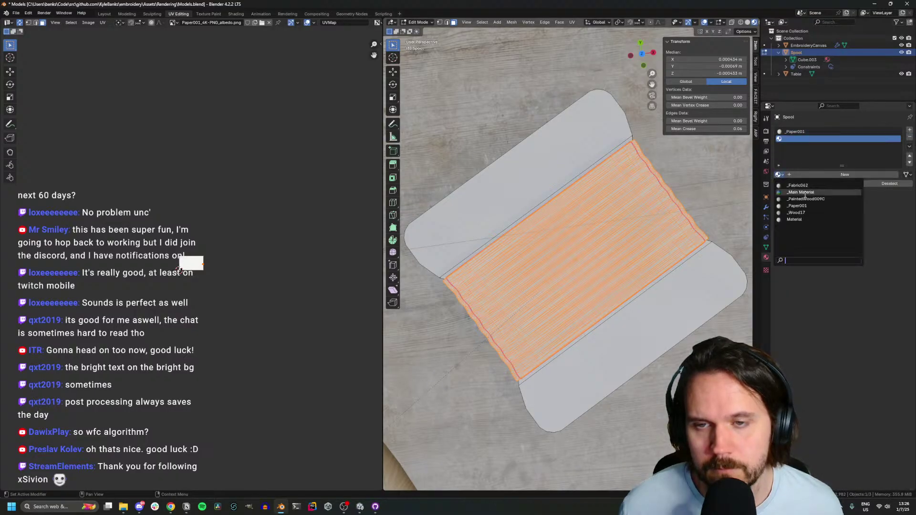
pyautogui.click(823, 174)
# Switch to the browser, close the Wavefunction Collapse article, and search ambientCG's full asset list for "thread"
pyautogui.hotkey('alt', 'Tab')
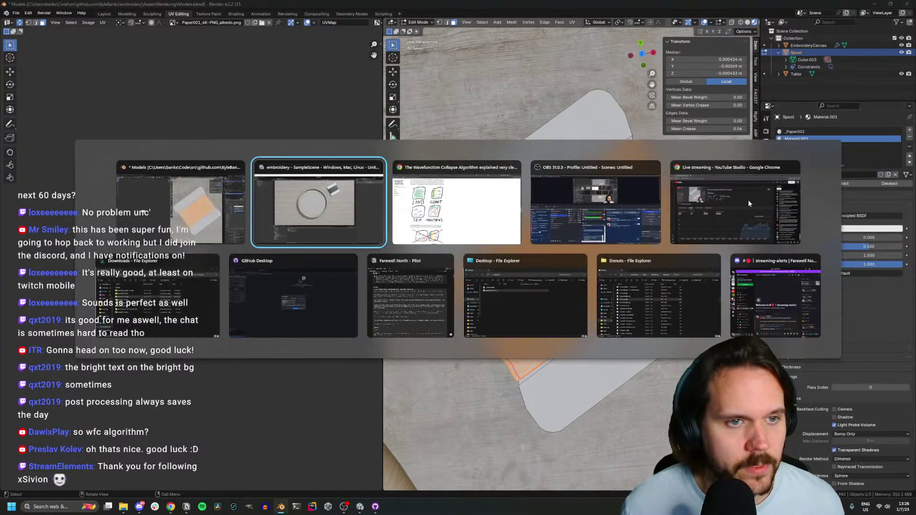
pyautogui.hotkey('alt', 'Tab')
pyautogui.press('Tab')
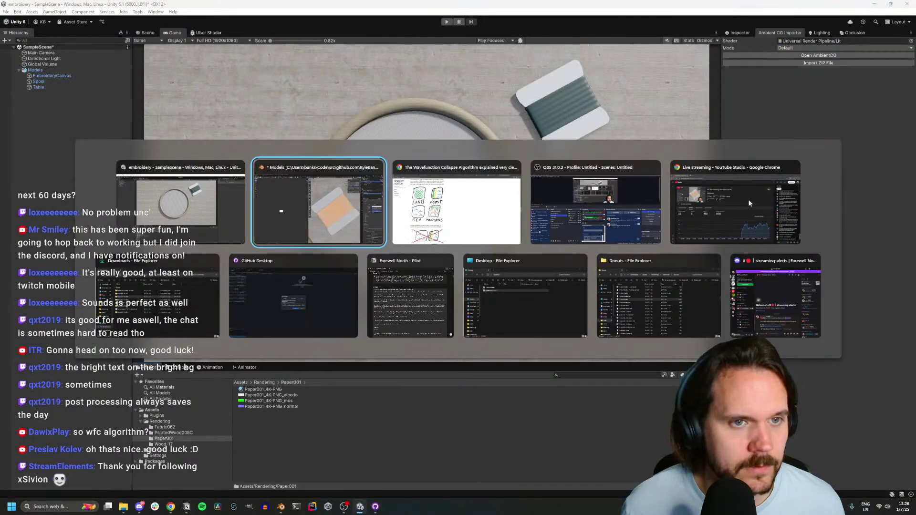
pyautogui.hotkey('alt', 'Tab')
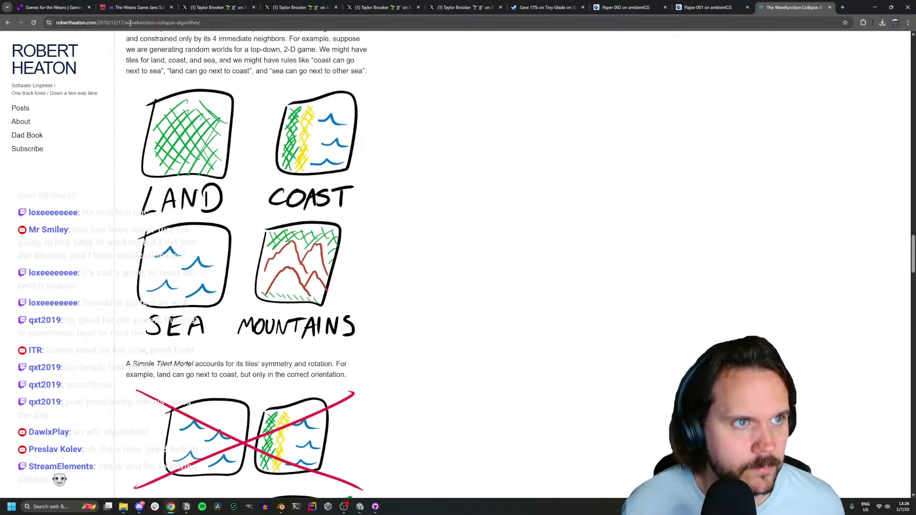
pyautogui.hotkey('ctrl', 'w')
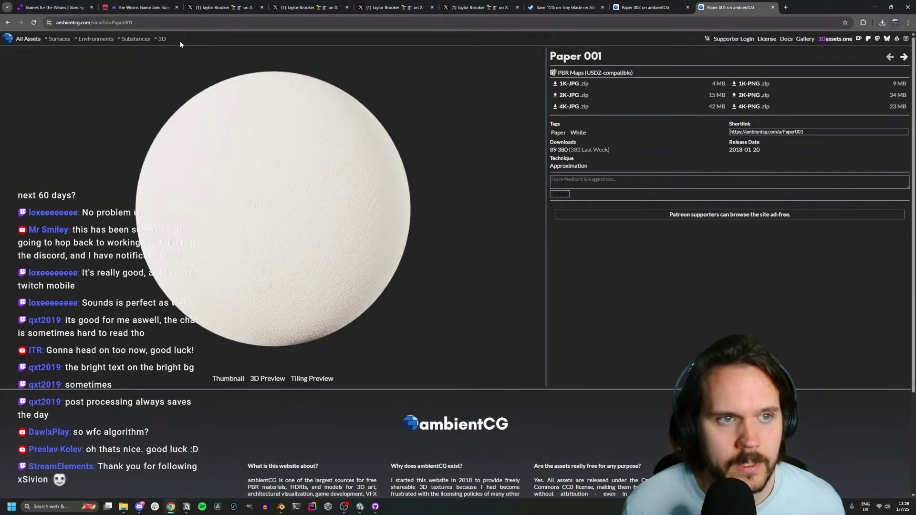
pyautogui.click(28, 39)
pyautogui.click(42, 64)
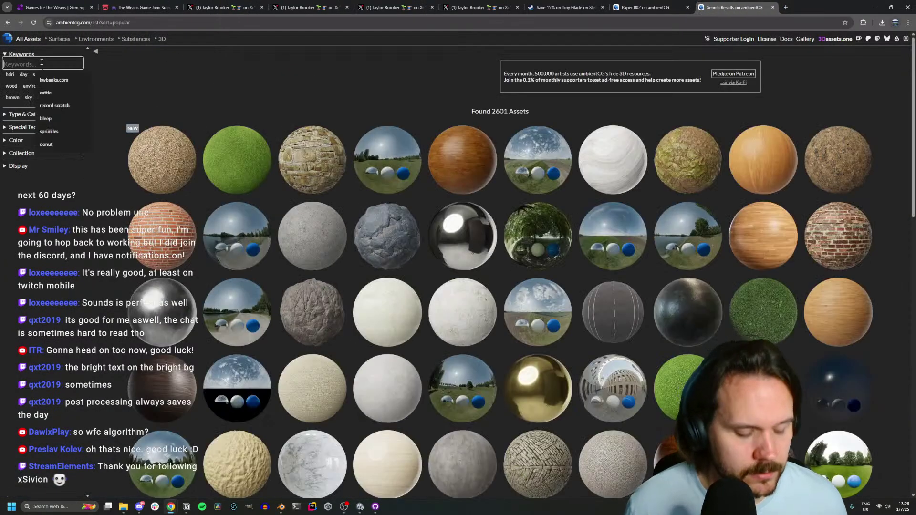
pyautogui.write('thtr')
pyautogui.press('BackSpace')
pyautogui.write('read')
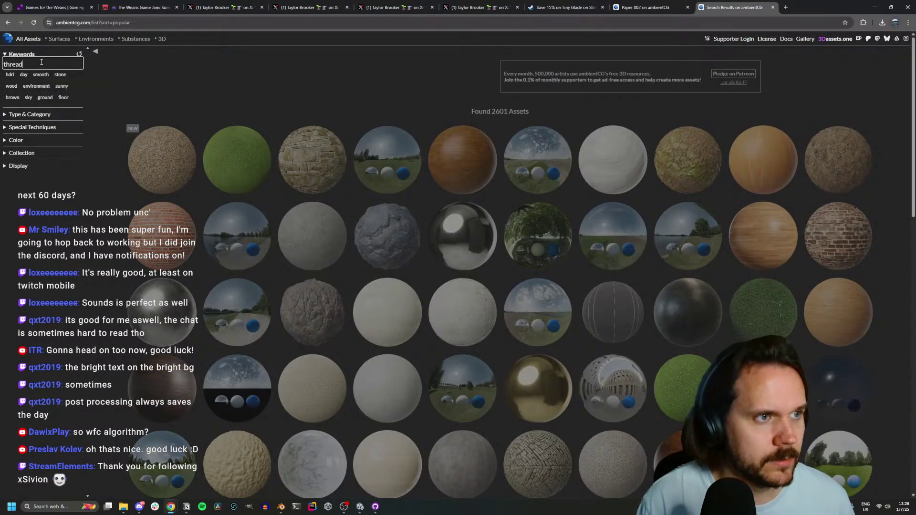
pyautogui.press('Return')
# Search the ambientCG assets for "yarn" and clear the keyword
pyautogui.doubleClick(34, 64)
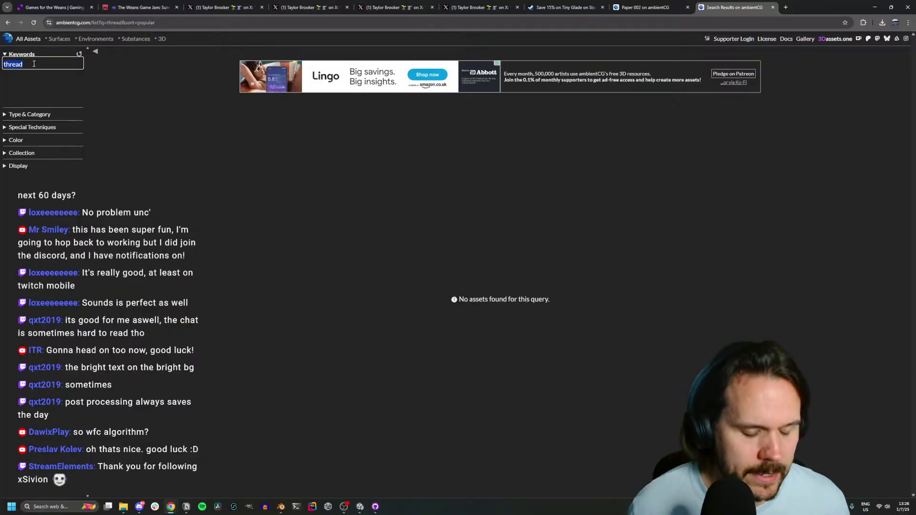
pyautogui.write('yarn')
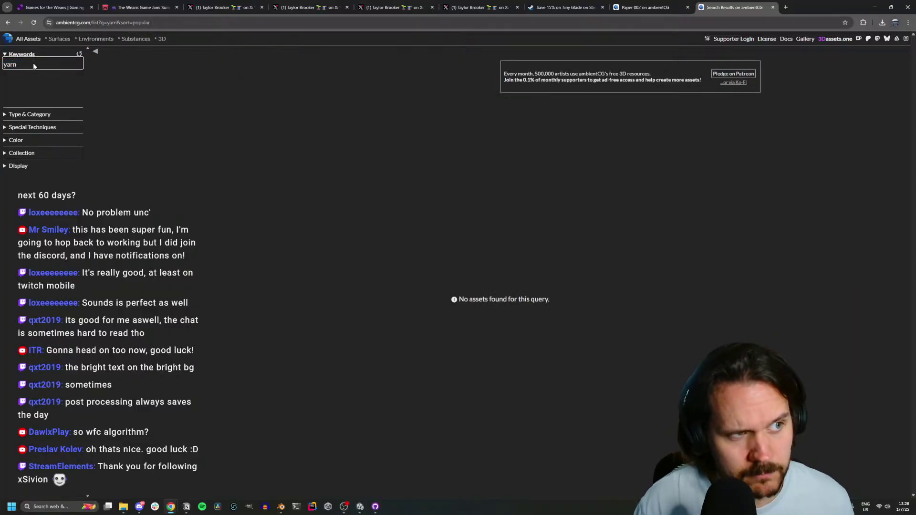
pyautogui.doubleClick(34, 64)
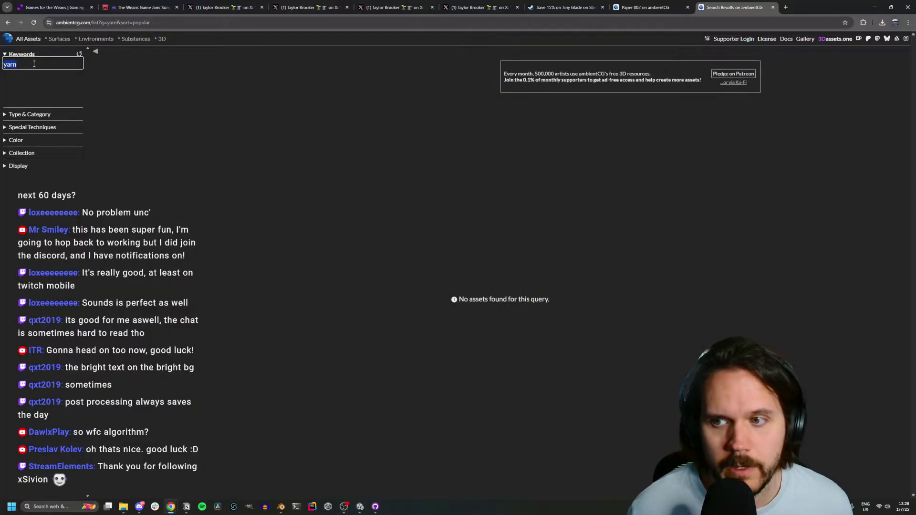
pyautogui.press('BackSpace')
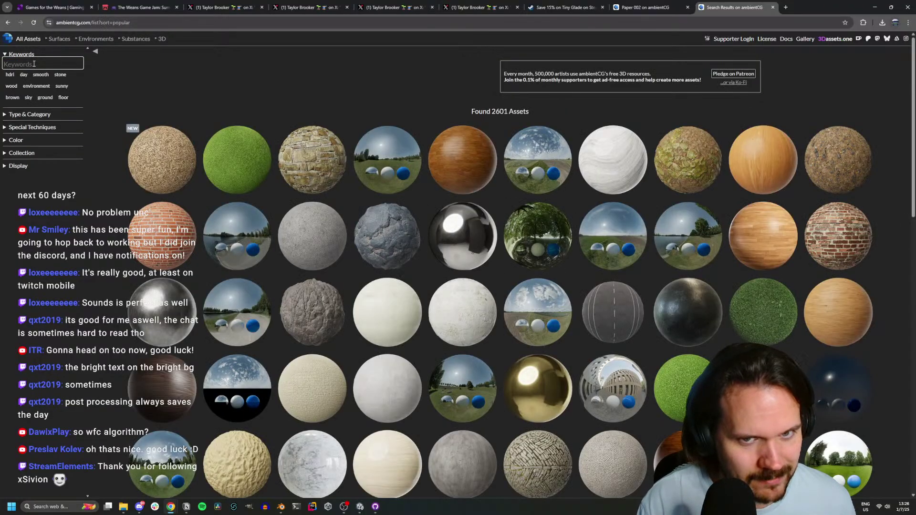
pyautogui.write('th')
pyautogui.press('BackSpace')
pyautogui.press('BackSpace')
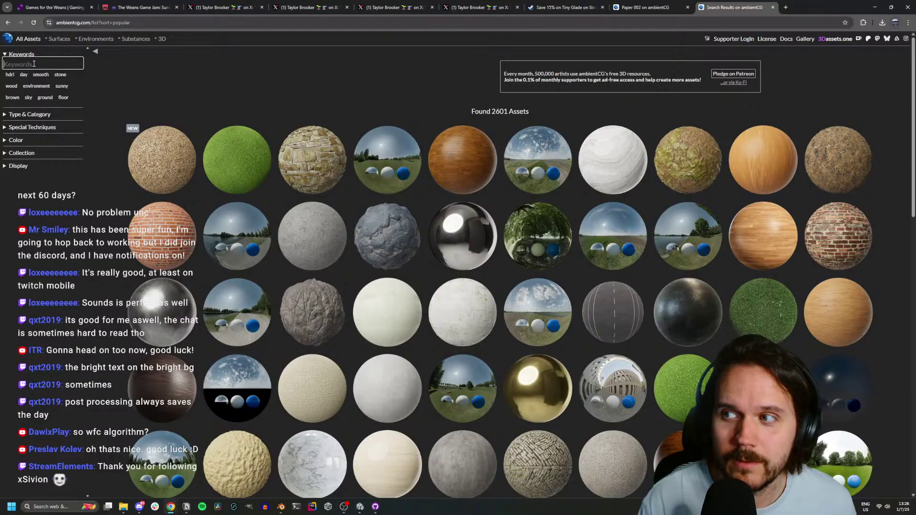
# Go up to the Rendering folder in Unity, and return to ambientCG to search the assets for "fabric"
pyautogui.hotkey('alt', 'Tab')
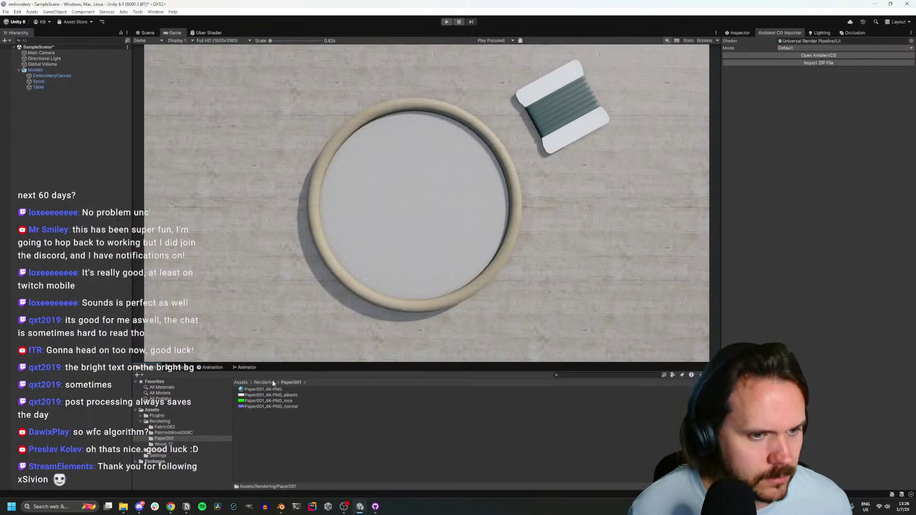
pyautogui.click(271, 383)
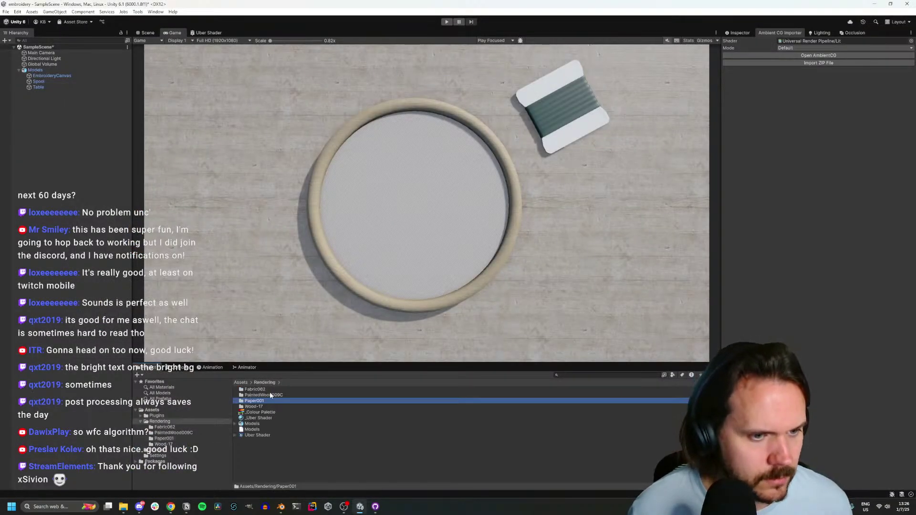
pyautogui.hotkey('alt', 'Tab')
pyautogui.click(36, 62)
pyautogui.write('fabric')
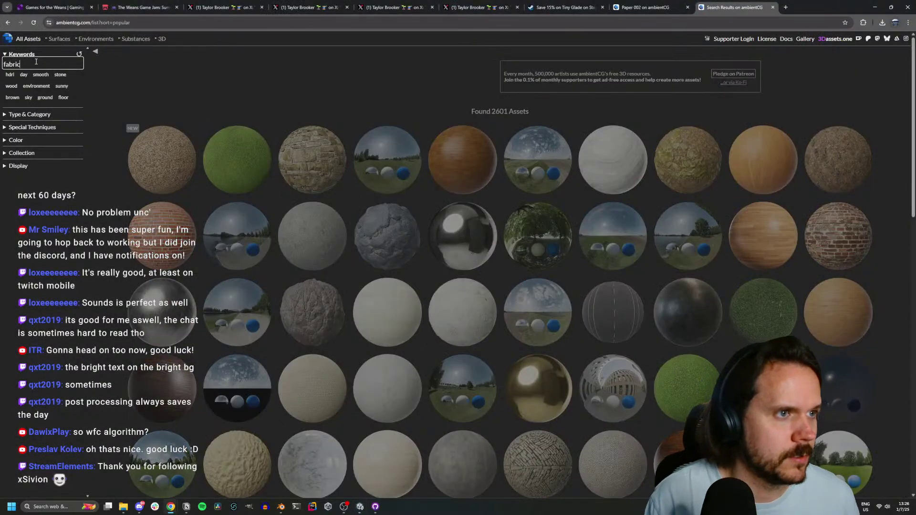
pyautogui.press('Return')
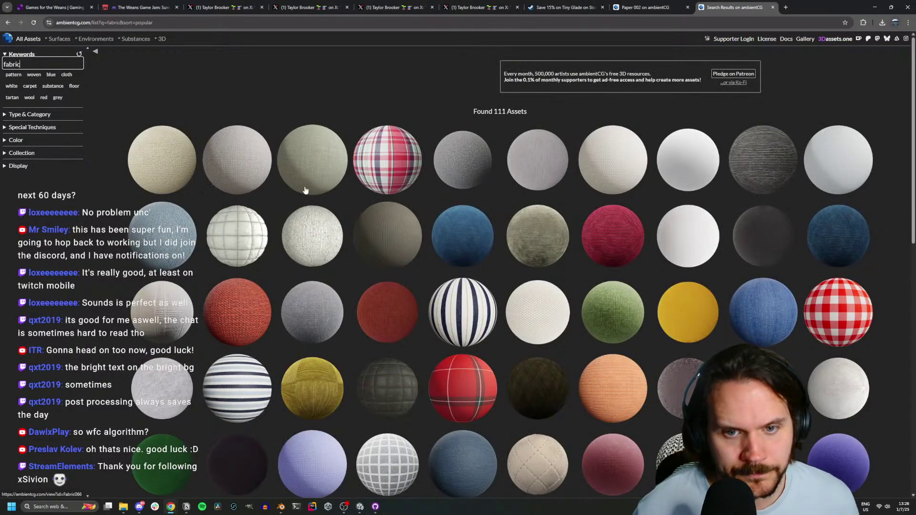
# Look through the fabric results for a knitted, thread-like texture, open Fabric 045 and download its 4K-PNG archive
pyautogui.scroll(-2, 305, 190)
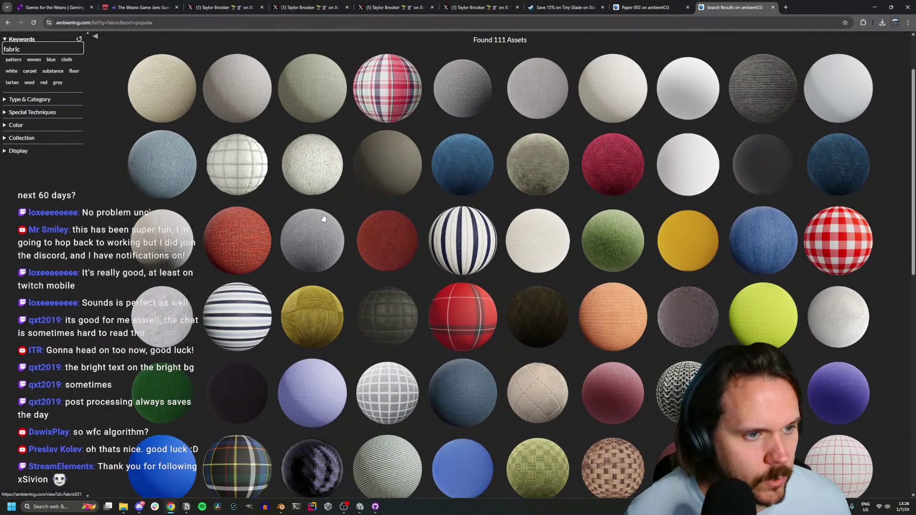
pyautogui.scroll(-3, 651, 344)
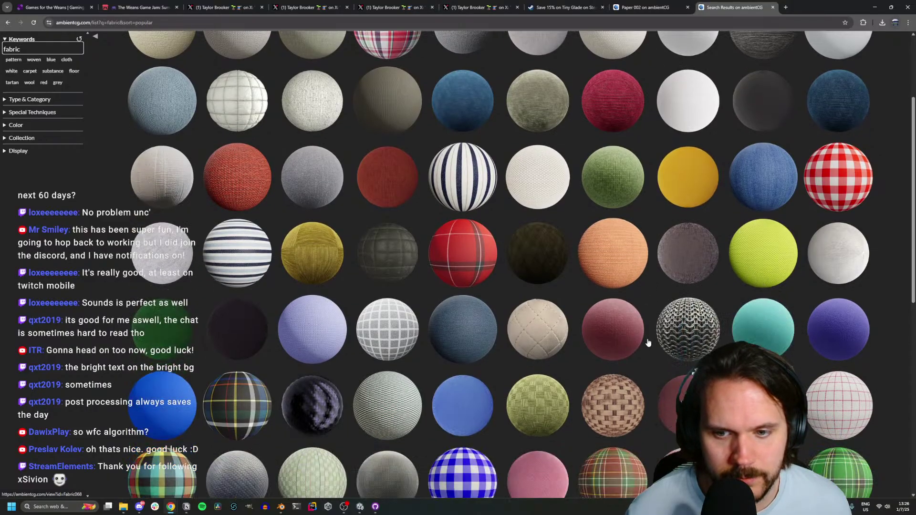
pyautogui.scroll(-3, 646, 338)
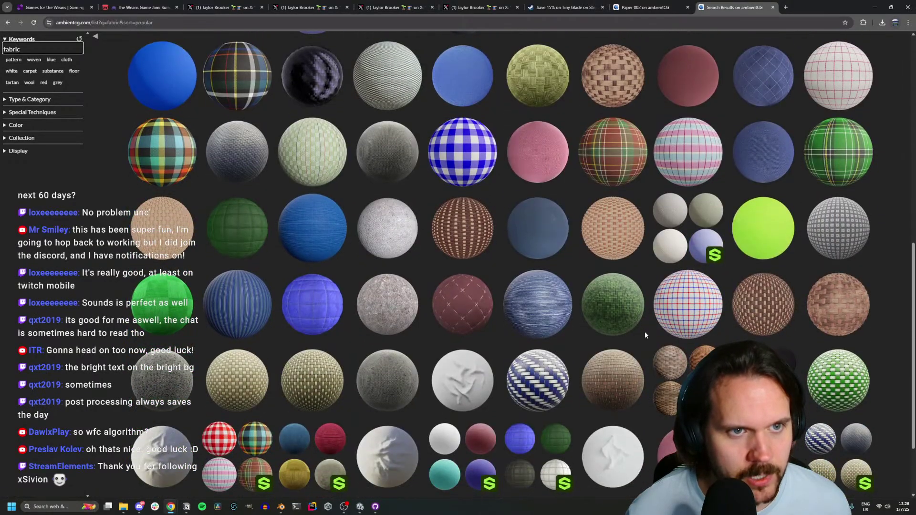
pyautogui.scroll(-1, 645, 336)
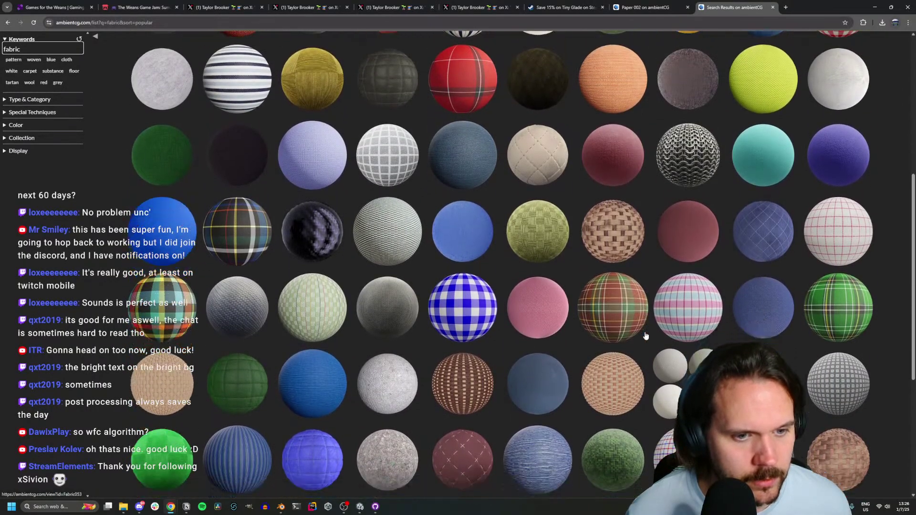
pyautogui.scroll(-3, 645, 336)
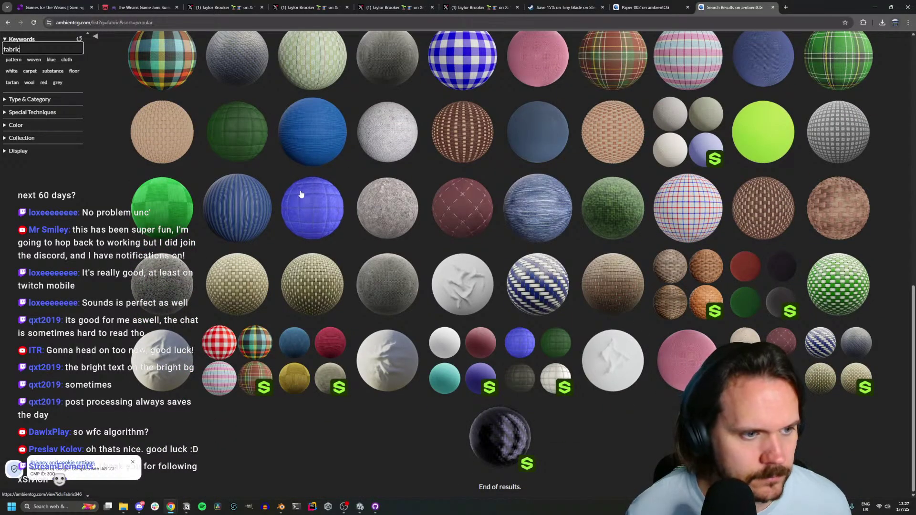
pyautogui.scroll(5, 302, 195)
pyautogui.scroll(8, 301, 195)
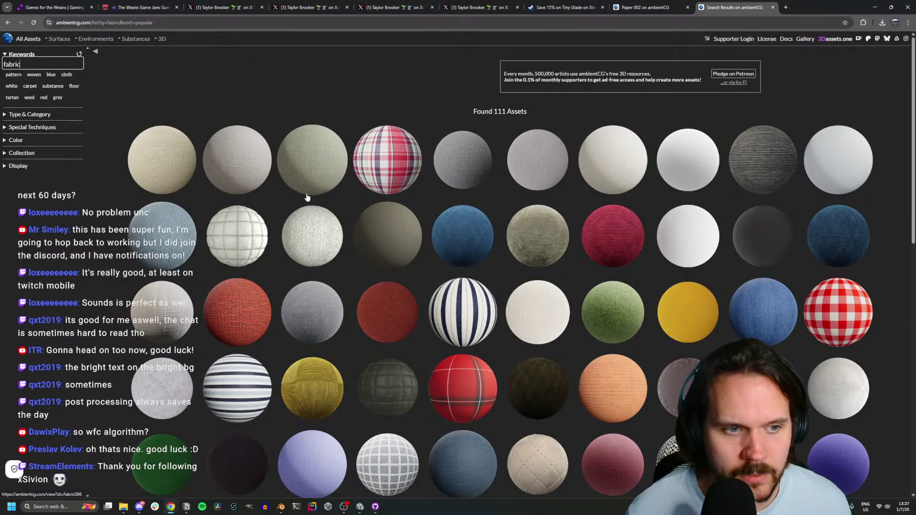
pyautogui.click(307, 233)
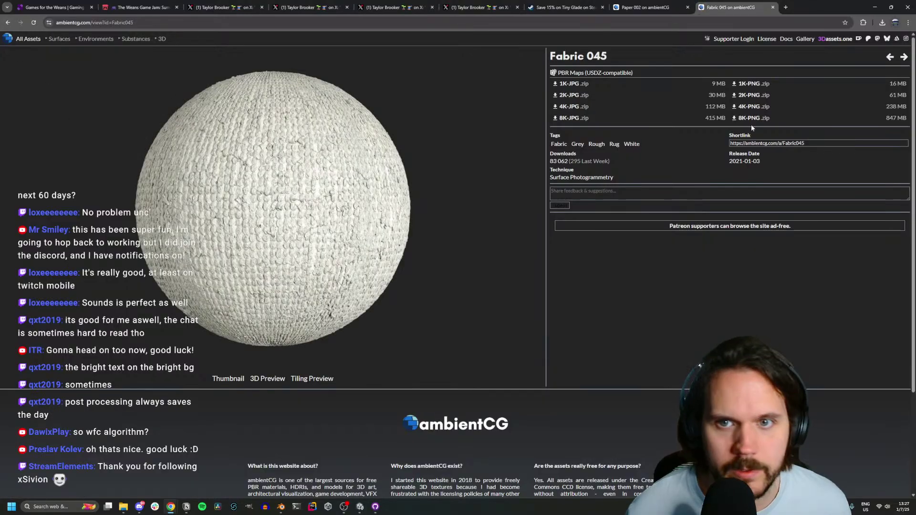
pyautogui.click(751, 108)
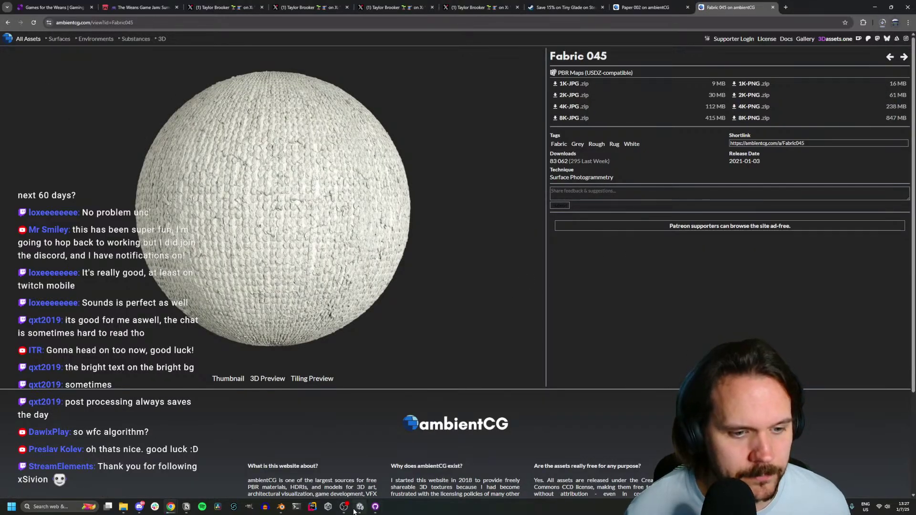
# Switch to Unity and import the Fabric045_4K-PNG ZIP from Downloads with the Ambient CG Importer
pyautogui.click(357, 508)
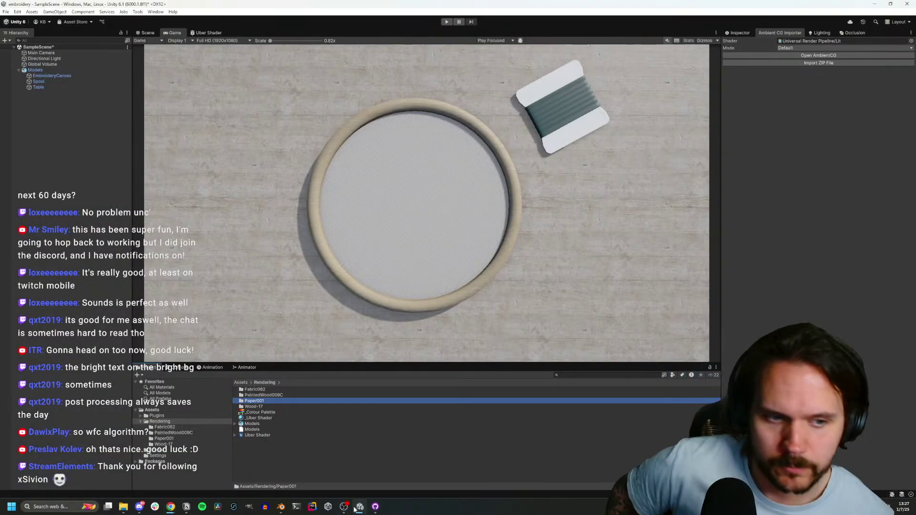
pyautogui.click(290, 472)
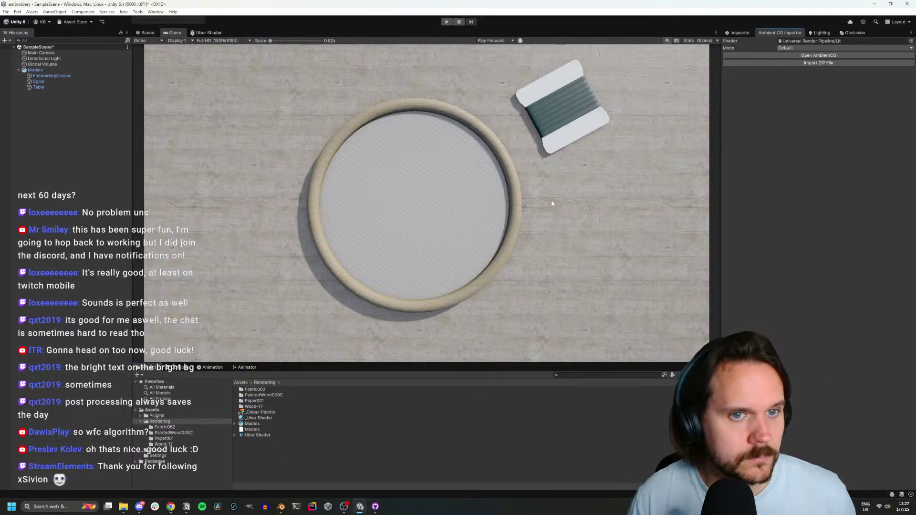
pyautogui.click(826, 63)
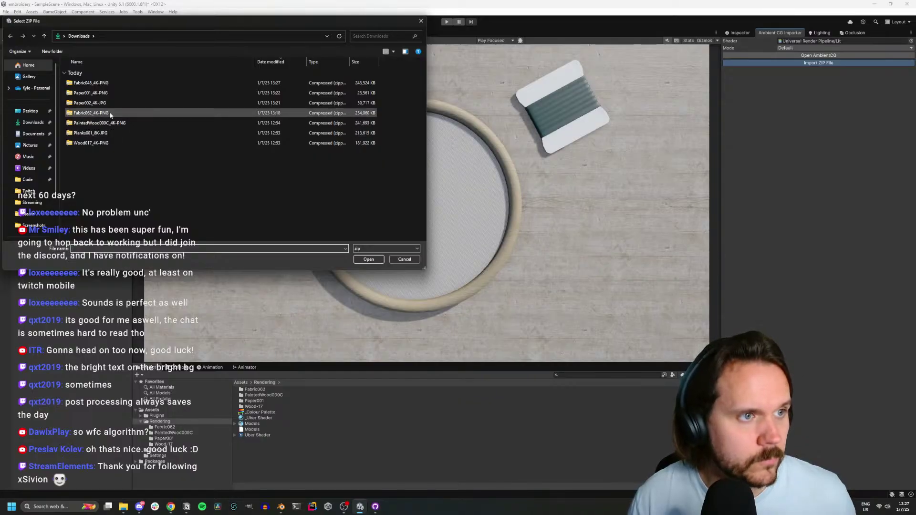
pyautogui.doubleClick(109, 83)
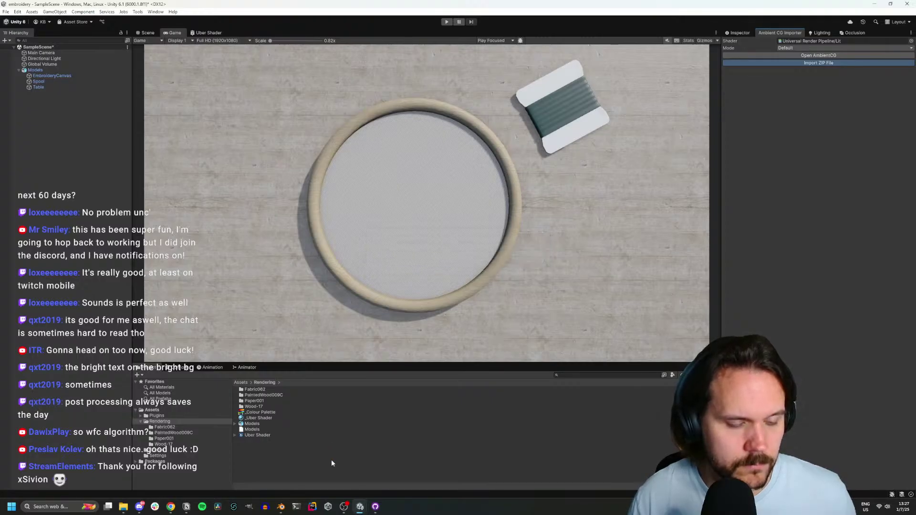
# Create a folder named Fabric045 inside the Rendering folder
pyautogui.rightClick(331, 462)
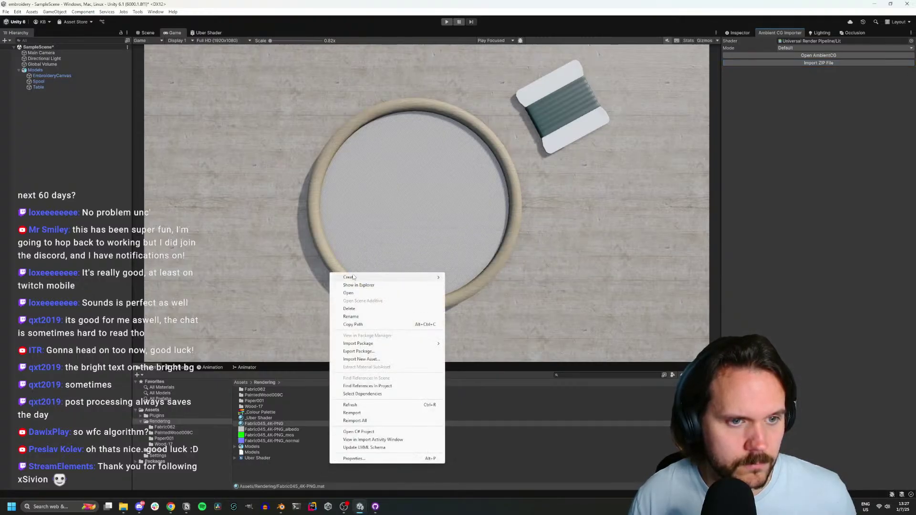
pyautogui.moveTo(354, 277)
pyautogui.click(478, 277)
pyautogui.write('Fabri')
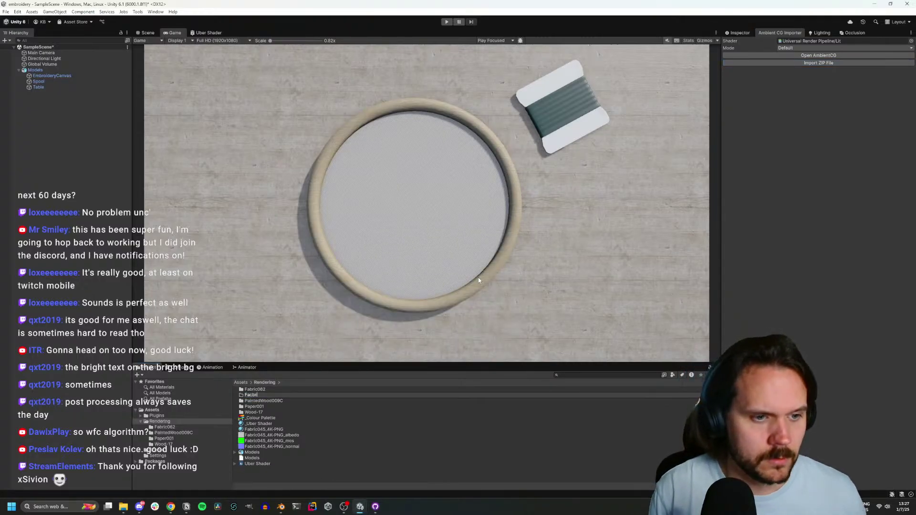
pyautogui.write('c045')
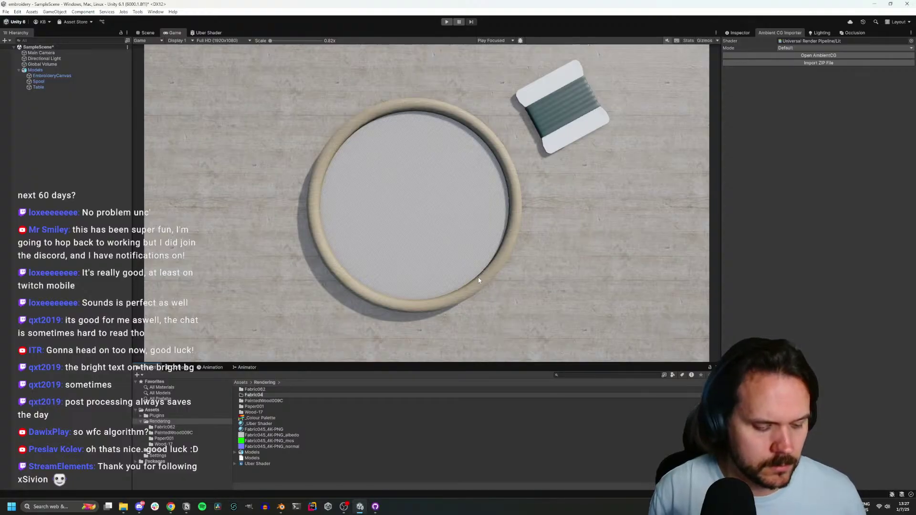
pyautogui.press('Return')
# Move the Fabric045_4K-PNG material and its albedo, mos and normal textures into the Fabric045 folder
pyautogui.click(291, 429)
pyautogui.keyDown('shift'); pyautogui.click(277, 447); pyautogui.keyUp('shift')
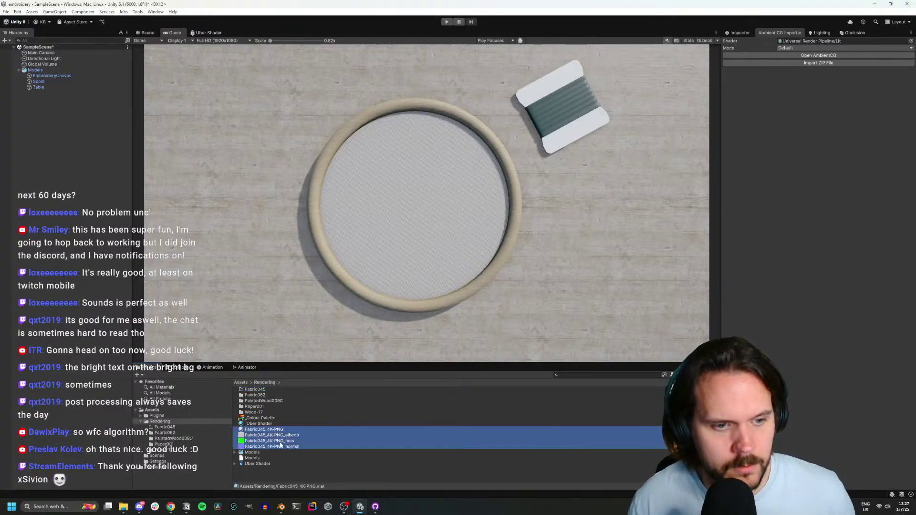
pyautogui.moveTo(277, 446); pyautogui.dragTo(263, 390)
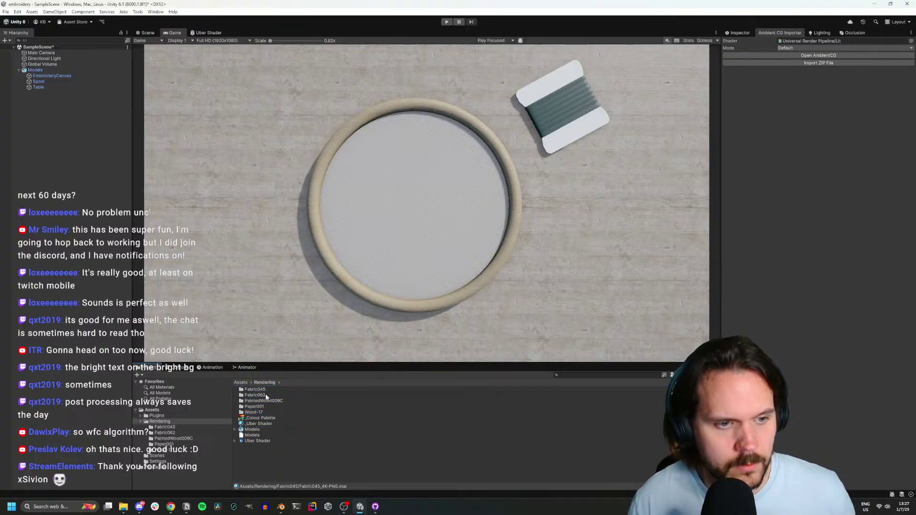
pyautogui.click(45, 76)
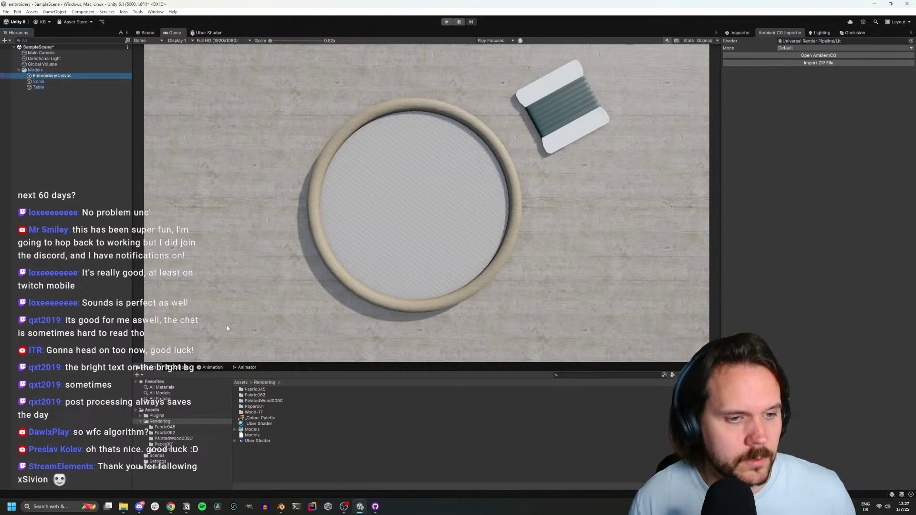
# Switch to Blender, rename the spool's thread material to _Fabric045, save the file and go to the Shading workspace
pyautogui.click(280, 507)
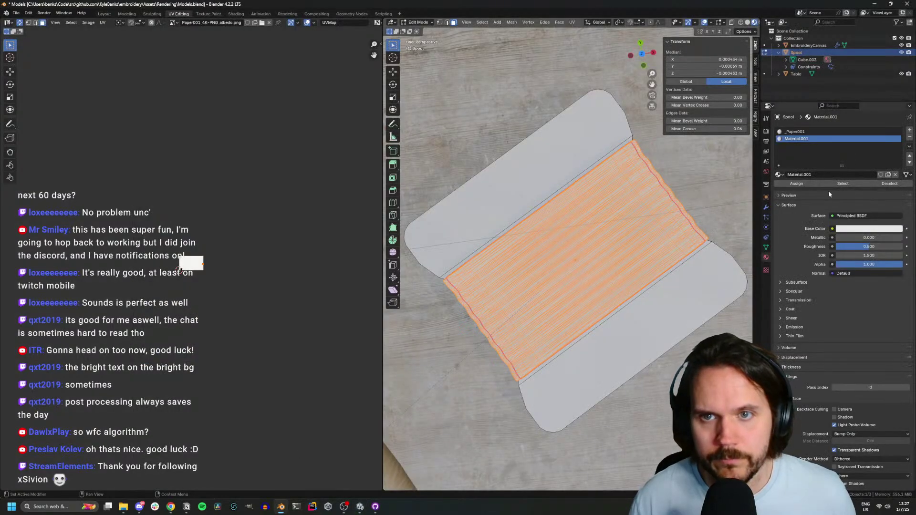
pyautogui.click(794, 175)
pyautogui.write('_Fabri')
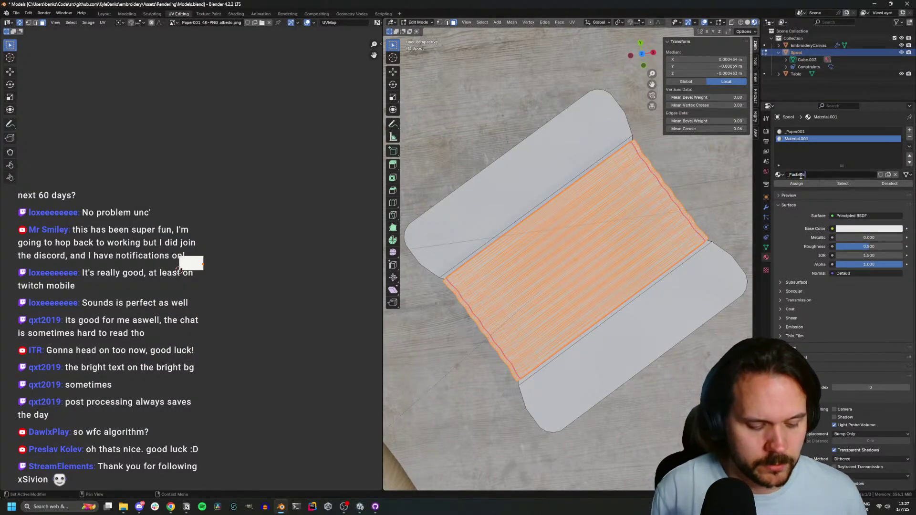
pyautogui.write('cbroc045')
pyautogui.press('Return')
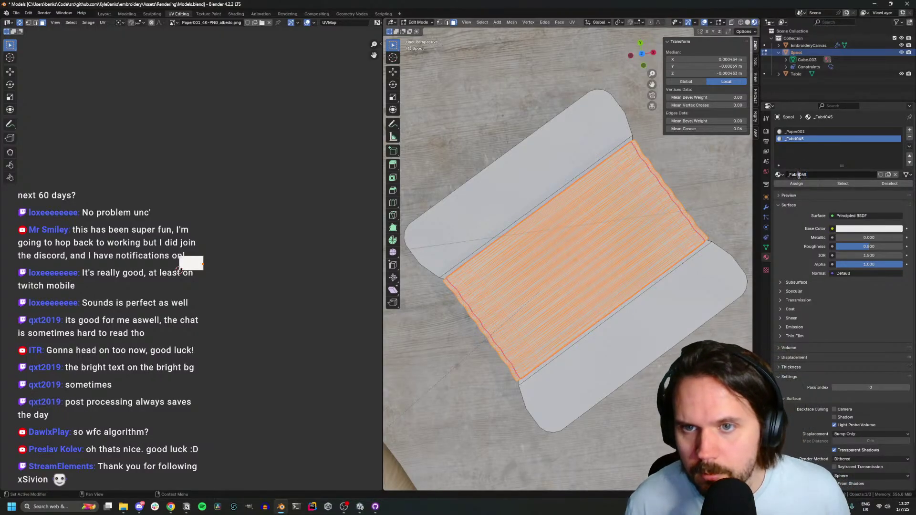
pyautogui.hotkey('ctrl', 's')
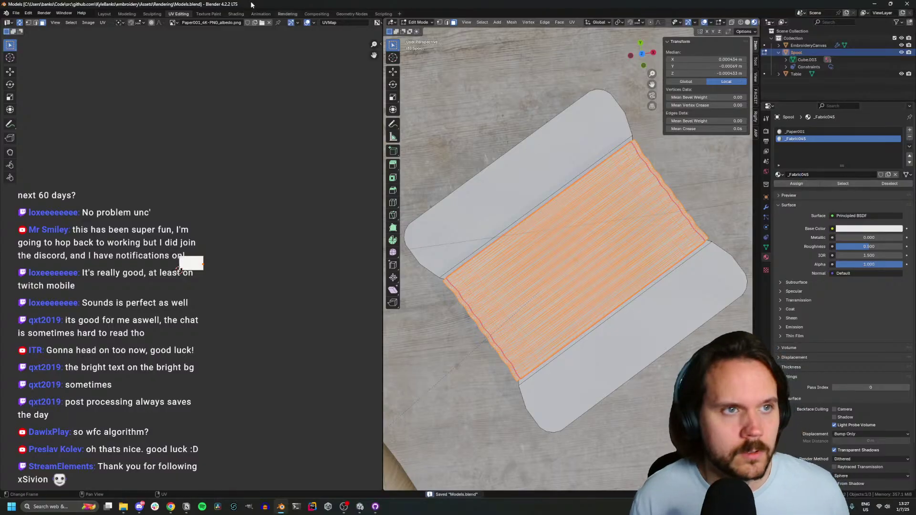
pyautogui.click(236, 13)
pyautogui.hotkey('shift', 'a')
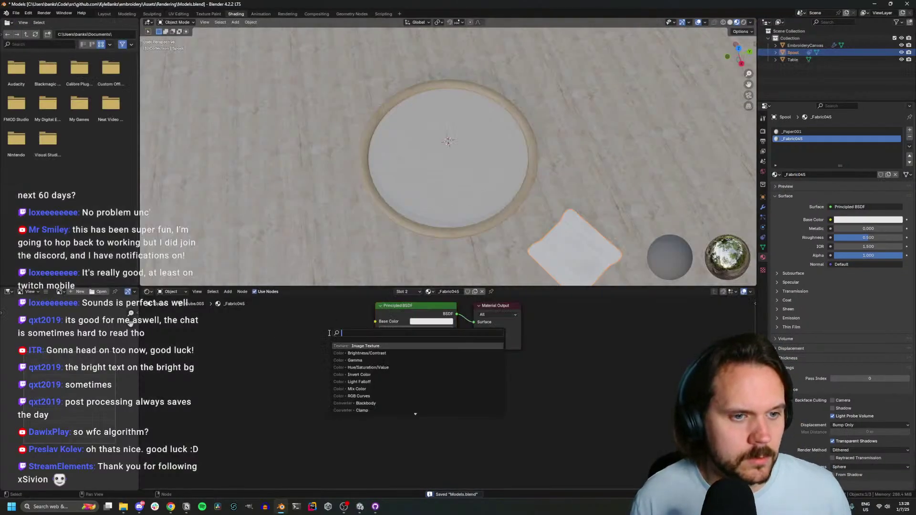
pyautogui.write('mix')
pyautogui.press('Return')
pyautogui.click(329, 334)
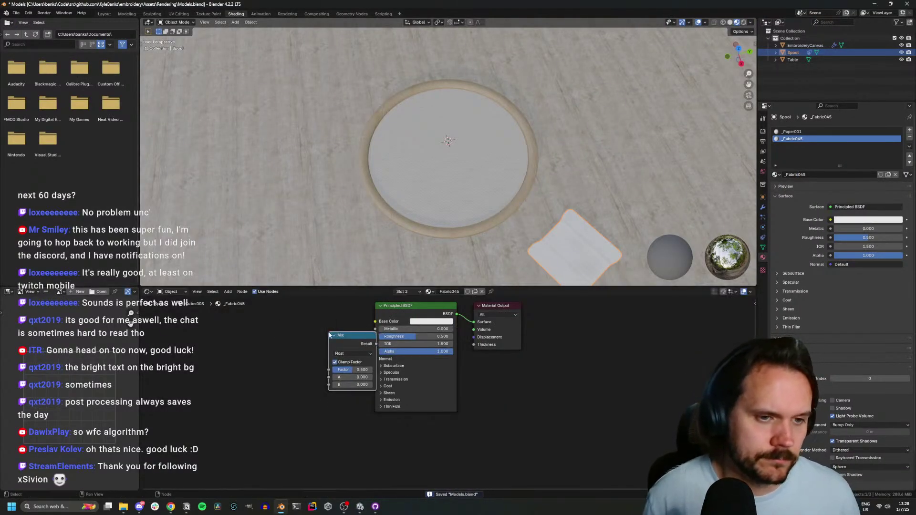
pyautogui.press('x')
# Feed the _Fabric045 material's Base Color from a new Image Texture node loaded with Fabric045_4K-PNG_albedo.png from the Fabric045 folder
pyautogui.hotkey('shift', 'a')
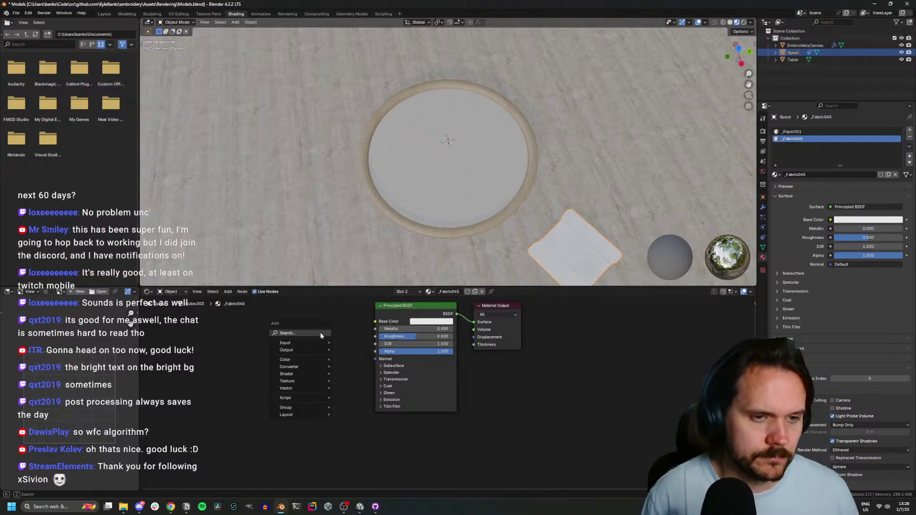
pyautogui.write('image')
pyautogui.press('Return')
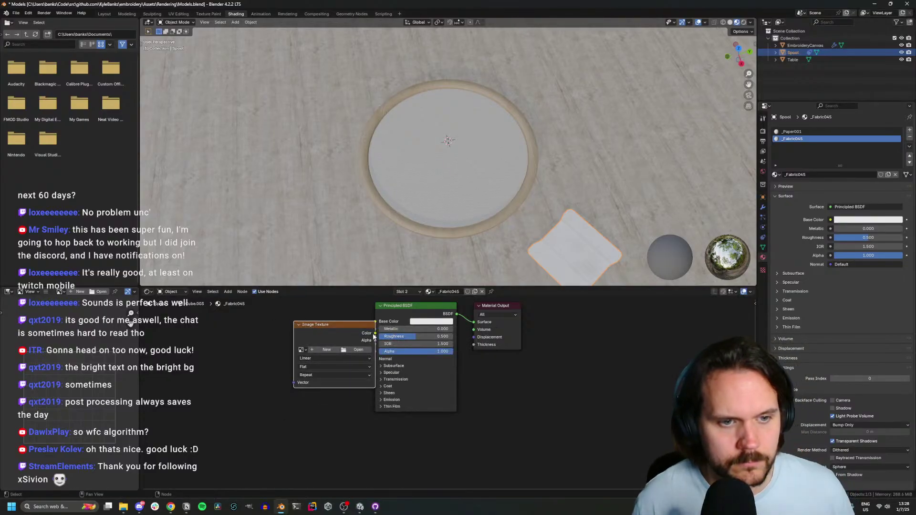
pyautogui.click(376, 325)
pyautogui.click(355, 349)
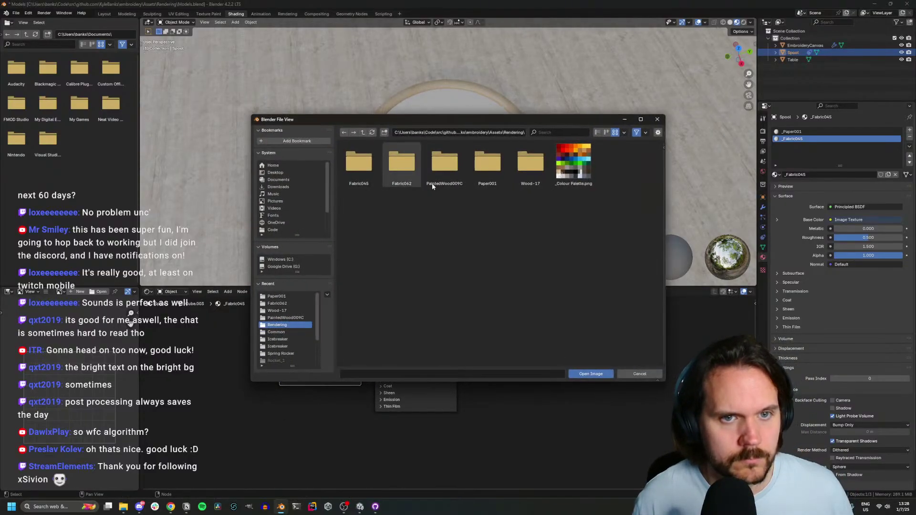
pyautogui.doubleClick(368, 165)
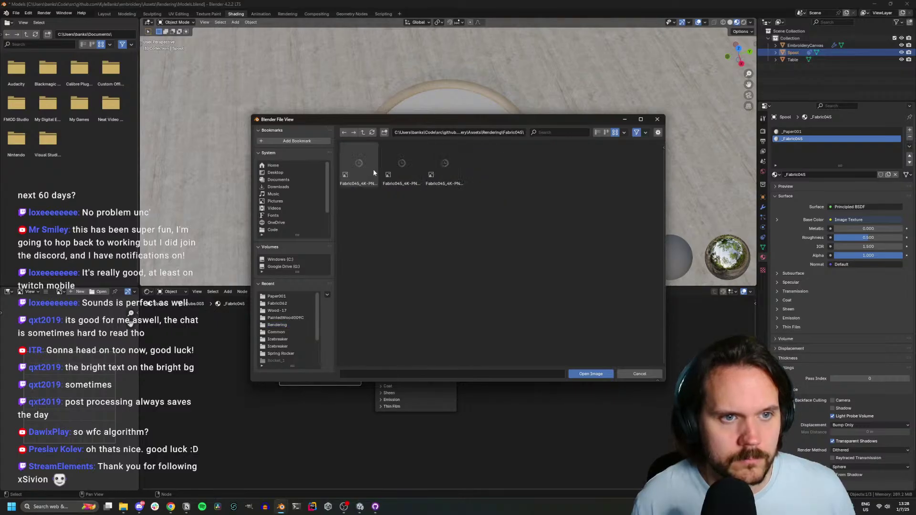
pyautogui.doubleClick(365, 165)
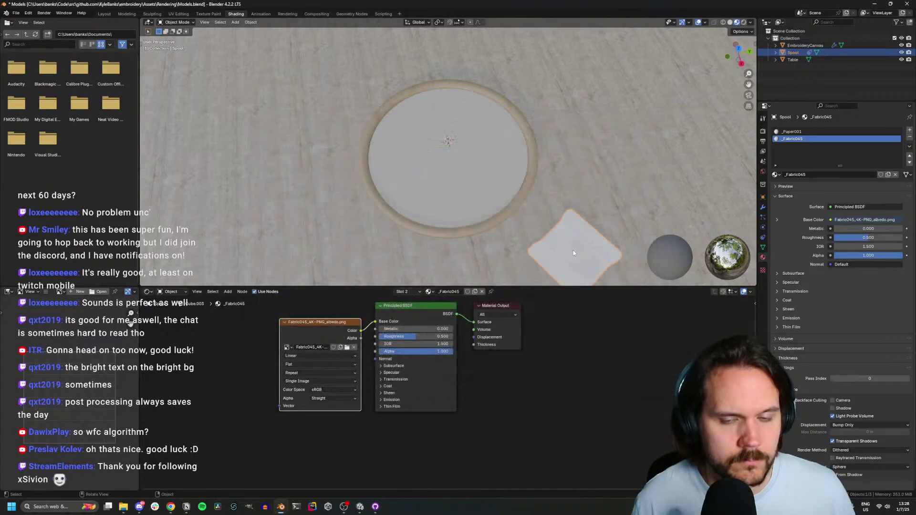
# Select the spool's linked thread faces, make the _Fabric045 slot active and inspect the texture on the thread up close
pyautogui.press('Tab')
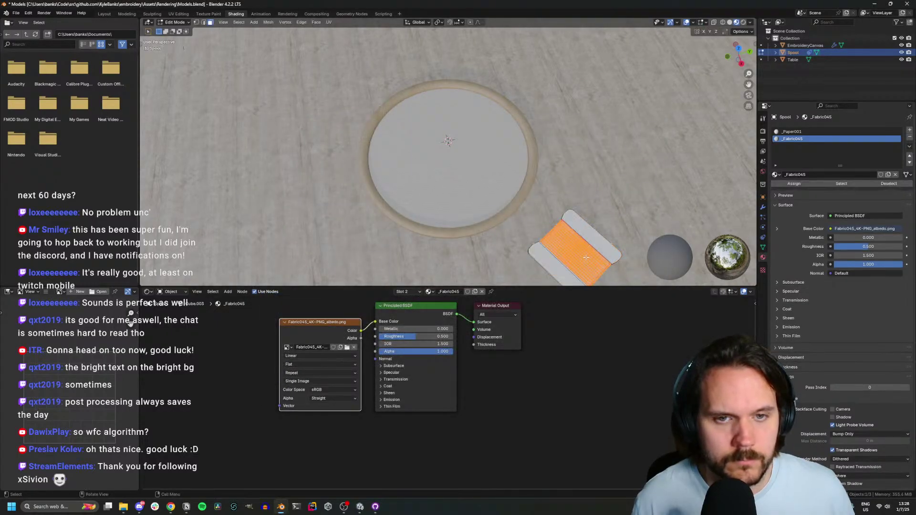
pyautogui.click(586, 258)
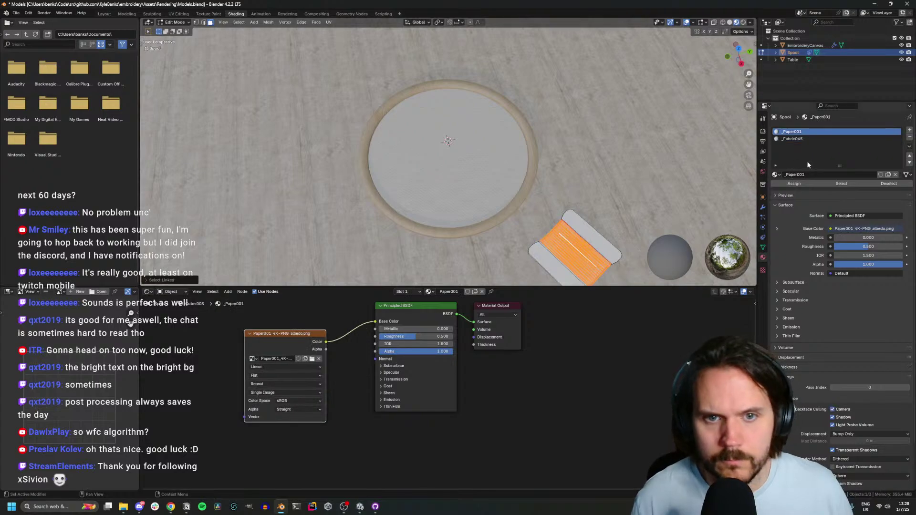
pyautogui.click(795, 139)
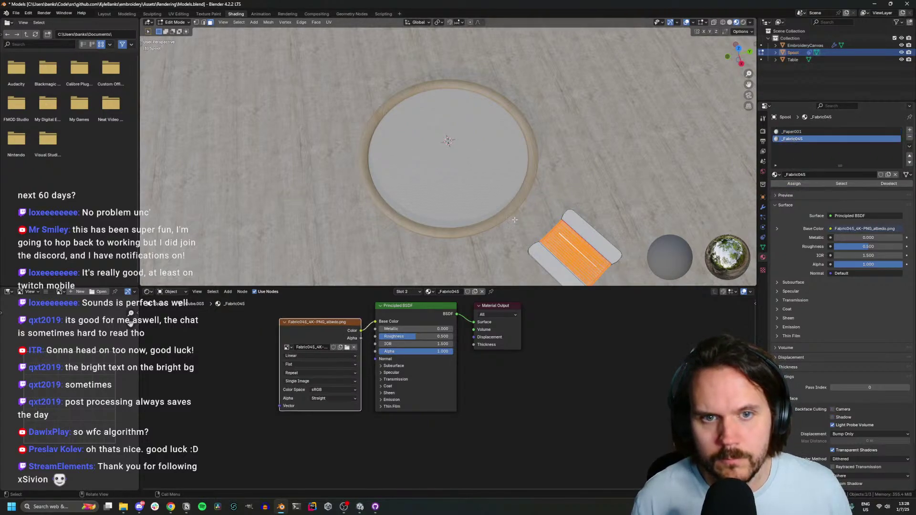
pyautogui.press('shift+KP_7')
pyautogui.press('KP_Decimal')
pyautogui.press('Tab')
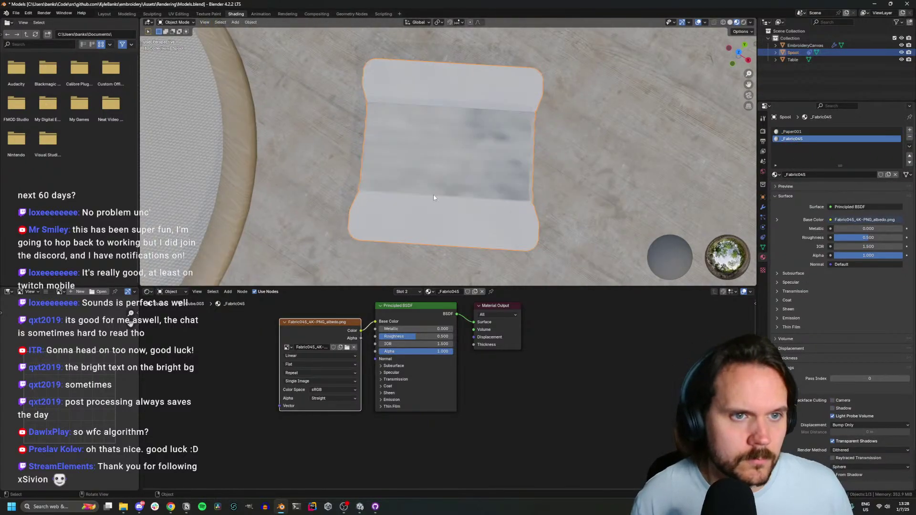
# Unwrap the selected thread faces of the spool in the UV Editing workspace
pyautogui.press('Tab')
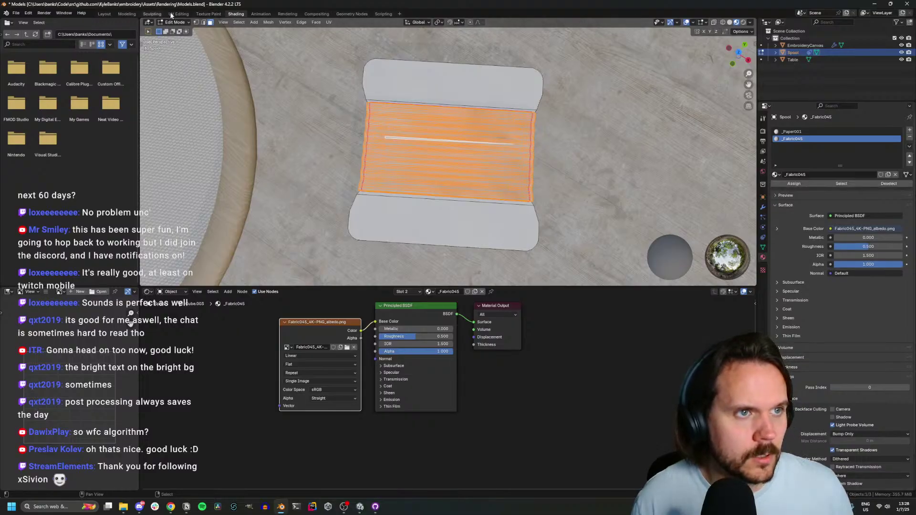
pyautogui.hotkey('ctrl', 'pageup')
pyautogui.hotkey('ctrl', 'pageup')
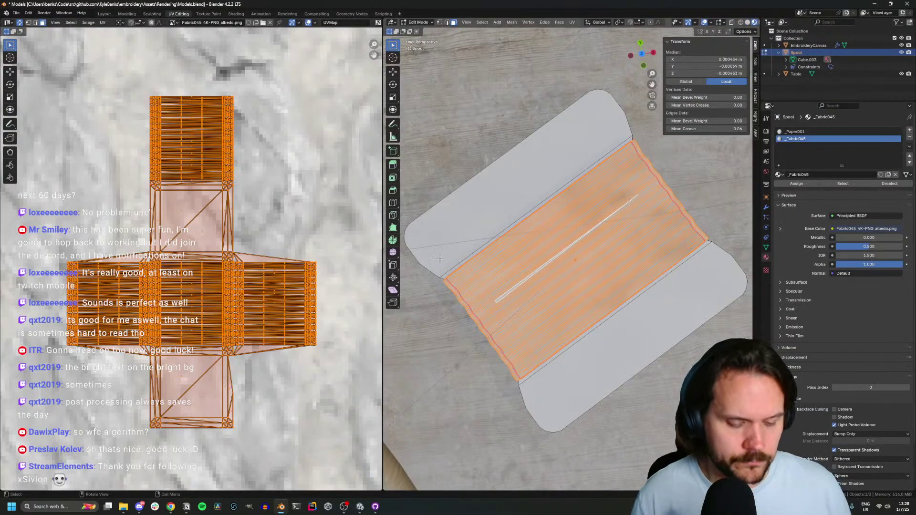
pyautogui.press('u')
pyautogui.click(428, 220)
pyautogui.scroll(-10, 147, 269)
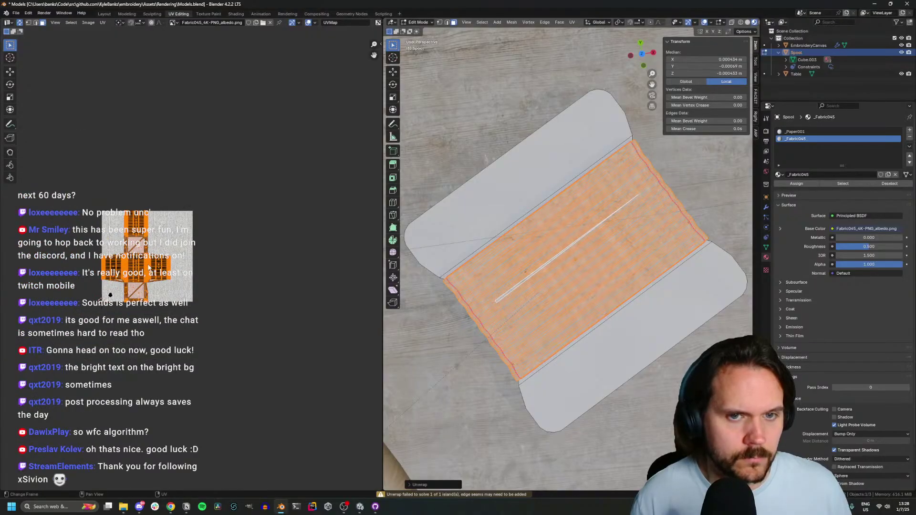
# Scale the thread's UVs up beyond the image bounds, reposition them over the texture and check the finer weave on the spool
pyautogui.press('s')
pyautogui.click(285, 311)
pyautogui.press('g')
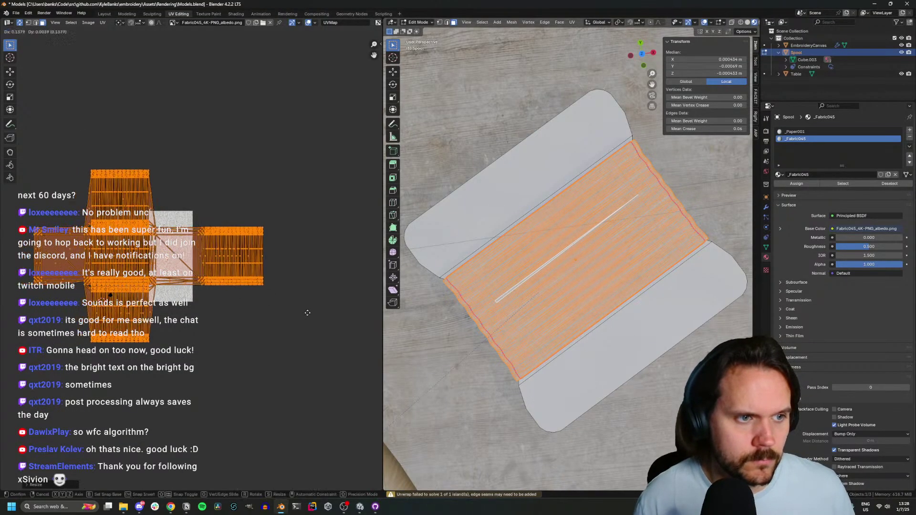
pyautogui.click(322, 314)
pyautogui.press('Tab')
pyautogui.scroll(-2, 661, 330)
pyautogui.moveTo(649, 330); pyautogui.dragTo(553, 279, button='middle')
pyautogui.scroll(5, 620, 329)
pyautogui.scroll(-5, 610, 328)
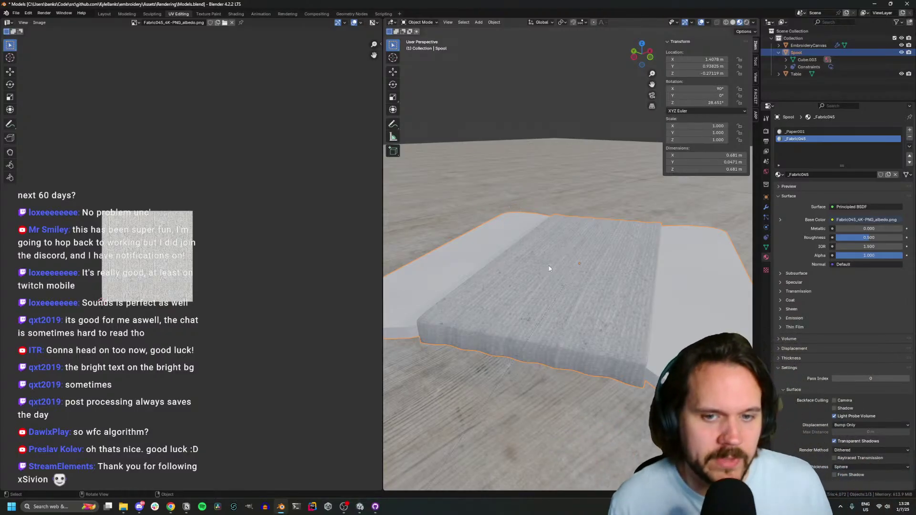
pyautogui.moveTo(557, 271); pyautogui.dragTo(515, 313, button='middle')
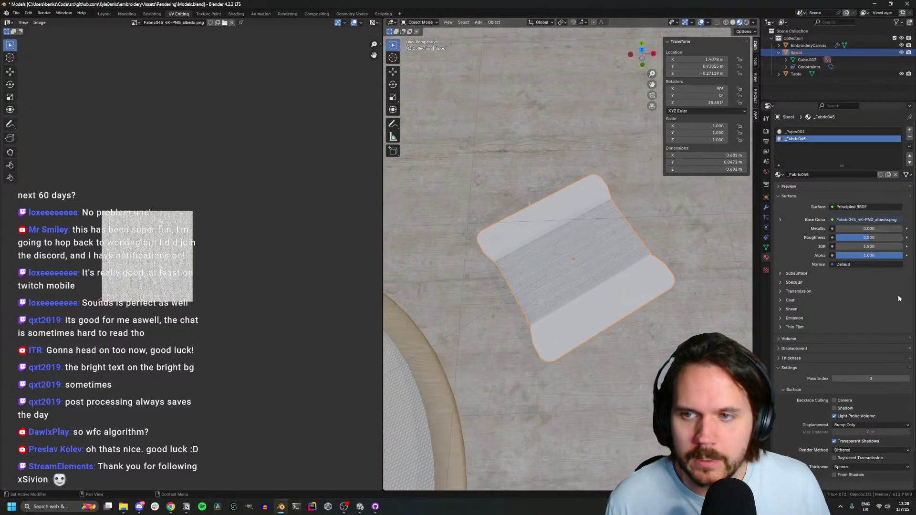
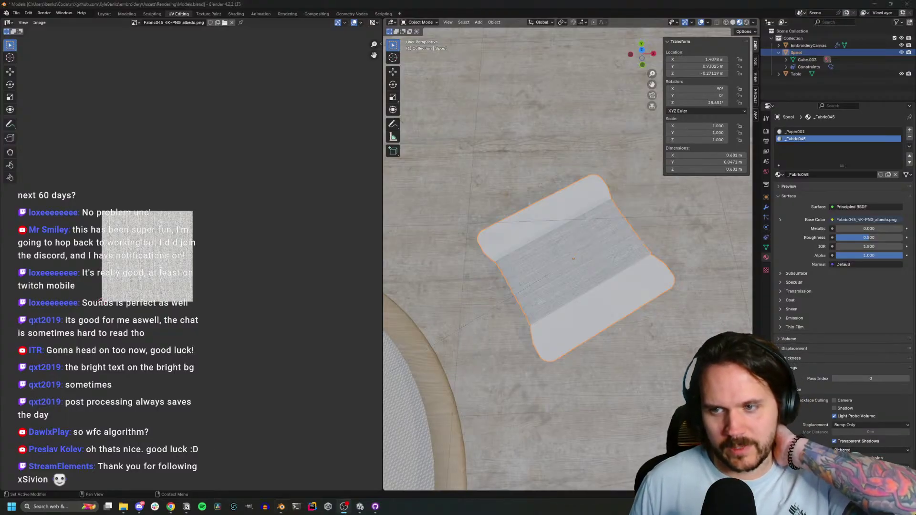
# Select all linked faces of the spool's card with the _Paper001 material active, turn off UV sync selection and unwrap them
pyautogui.scroll(3, 512, 248)
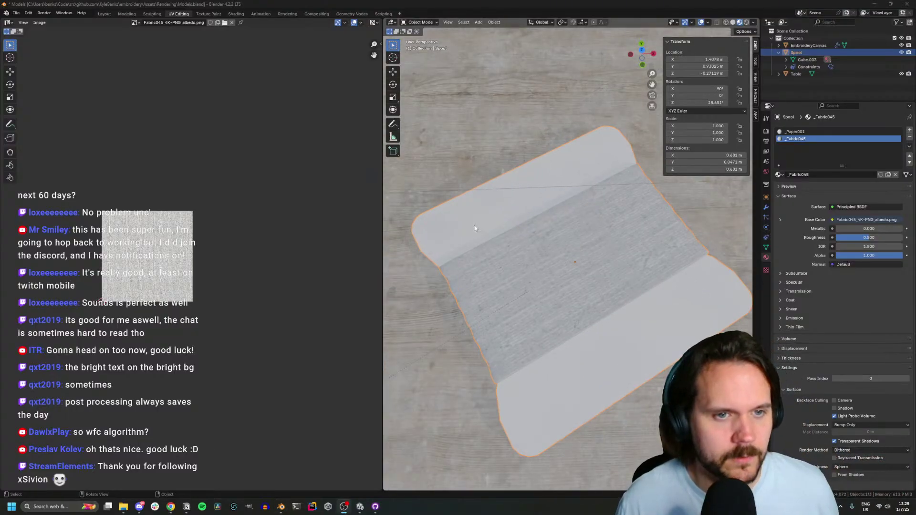
pyautogui.click(795, 132)
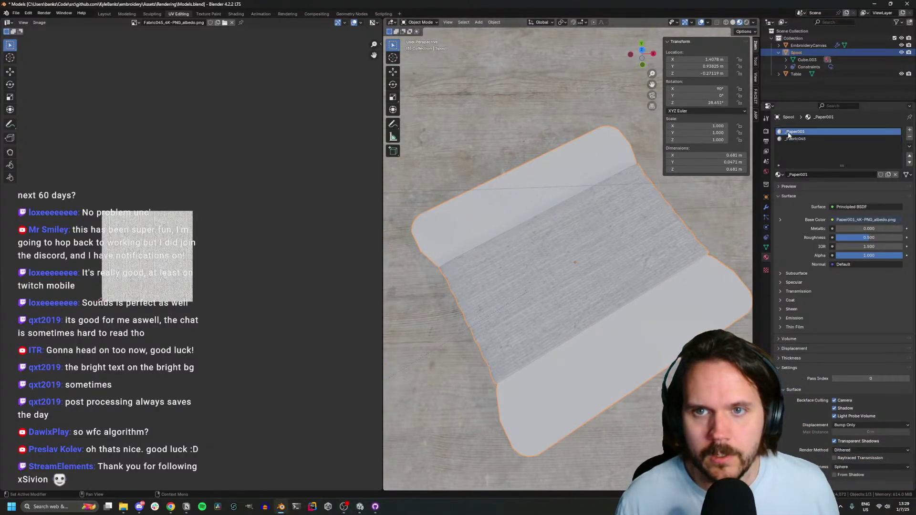
pyautogui.press('Tab')
pyautogui.click(487, 213)
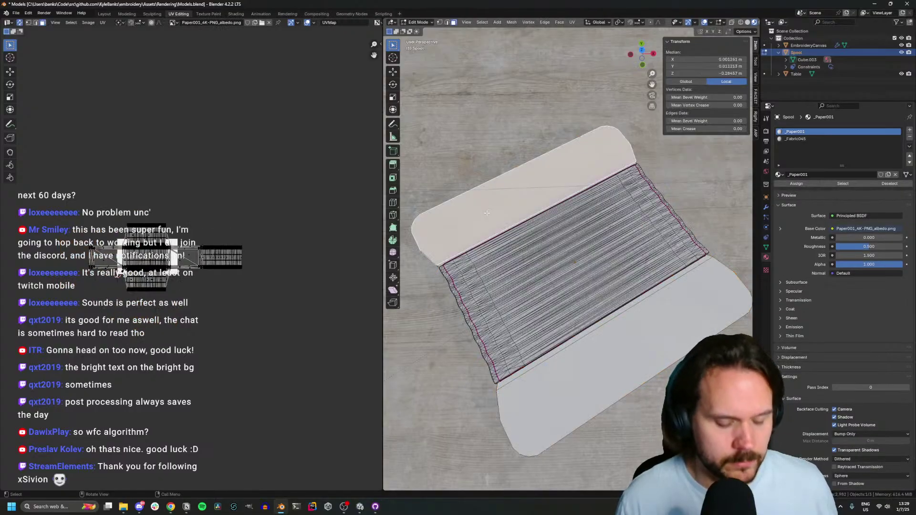
pyautogui.hotkey('ctrl', 'l')
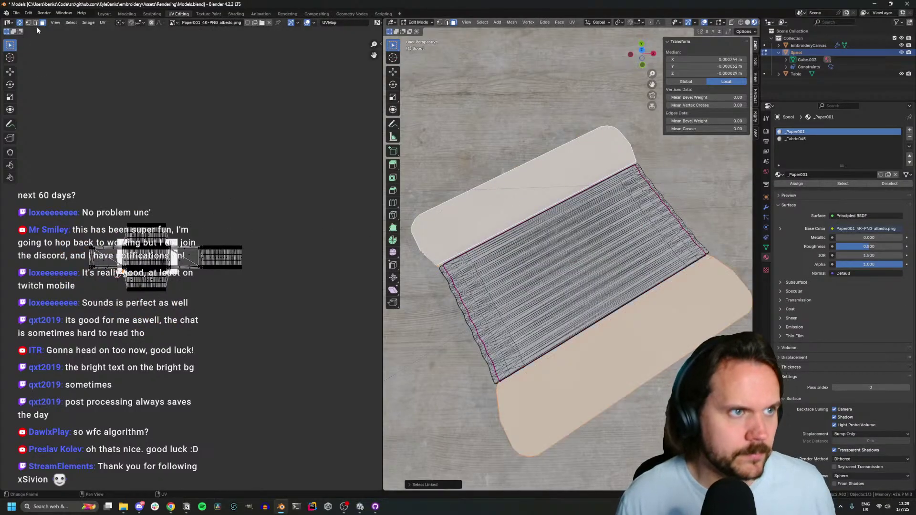
pyautogui.click(20, 23)
pyautogui.press('u')
pyautogui.click(132, 237)
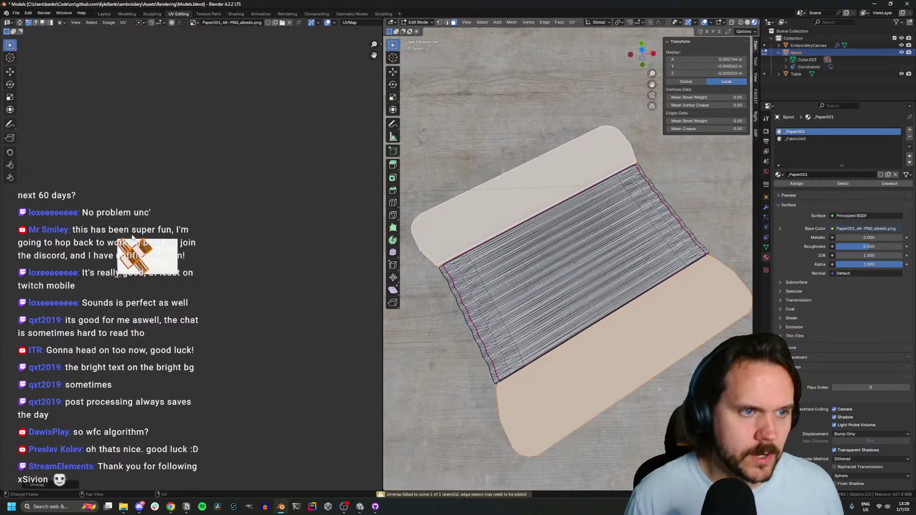
pyautogui.press('Tab')
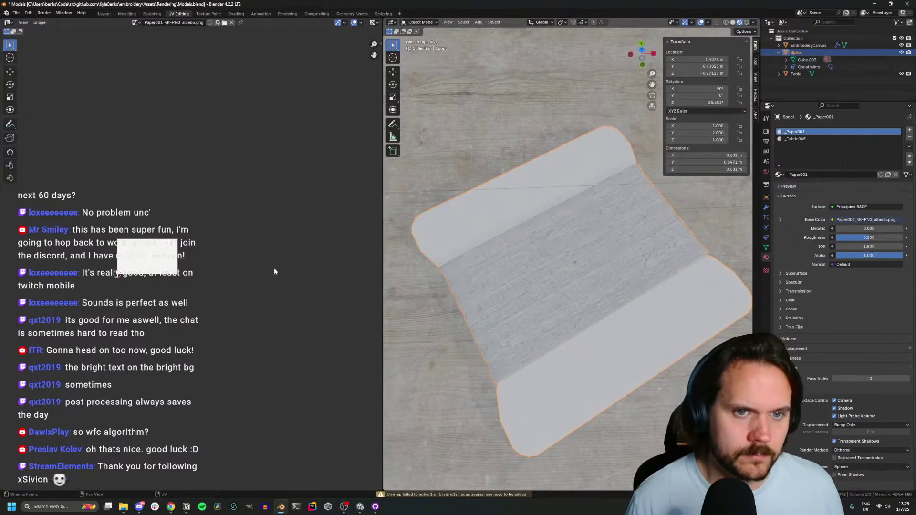
# Save the Blender file and switch to Unity to check the reimported spool in the Game view
pyautogui.moveTo(563, 286); pyautogui.dragTo(687, 284, button='middle')
pyautogui.hotkey('ctrl', 's')
pyautogui.hotkey('alt', 'Tab')
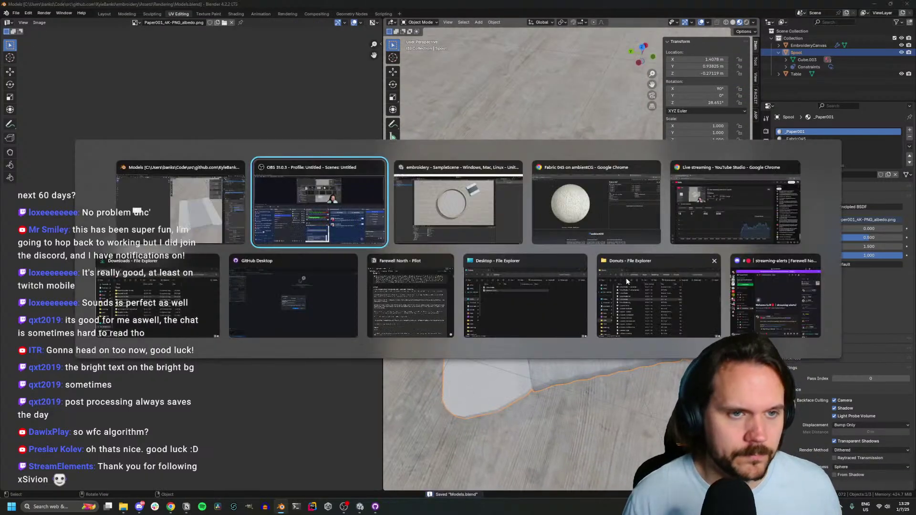
pyautogui.press('Tab')
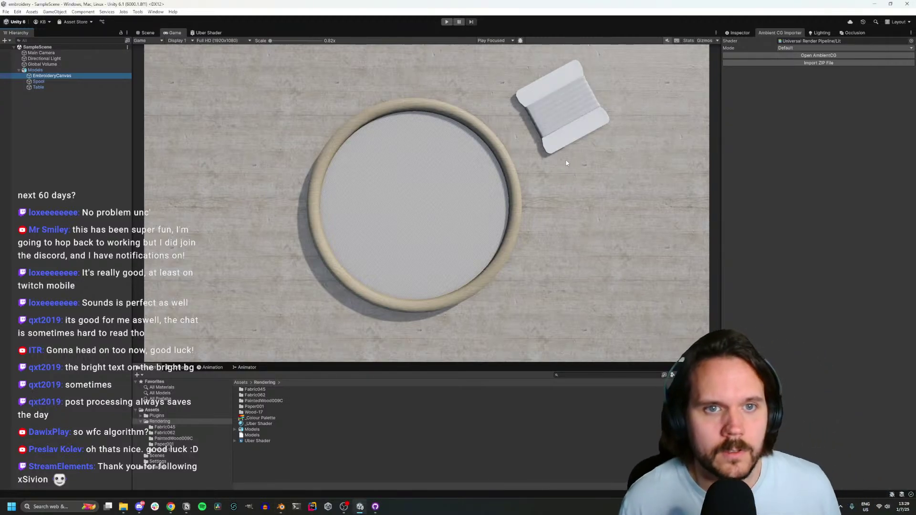
pyautogui.scroll(1, 575, 166)
pyautogui.scroll(-1, 575, 166)
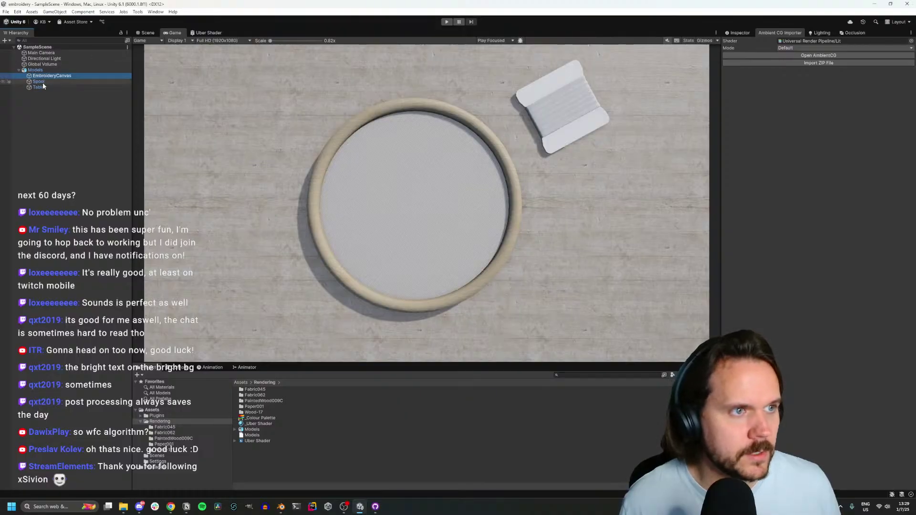
# Remap the Models asset's _Fabric045 material to Fabric045_4K-PNG and _Paper001 to Paper001_4K-PNG, and apply the import settings
pyautogui.click(35, 70)
pyautogui.click(739, 33)
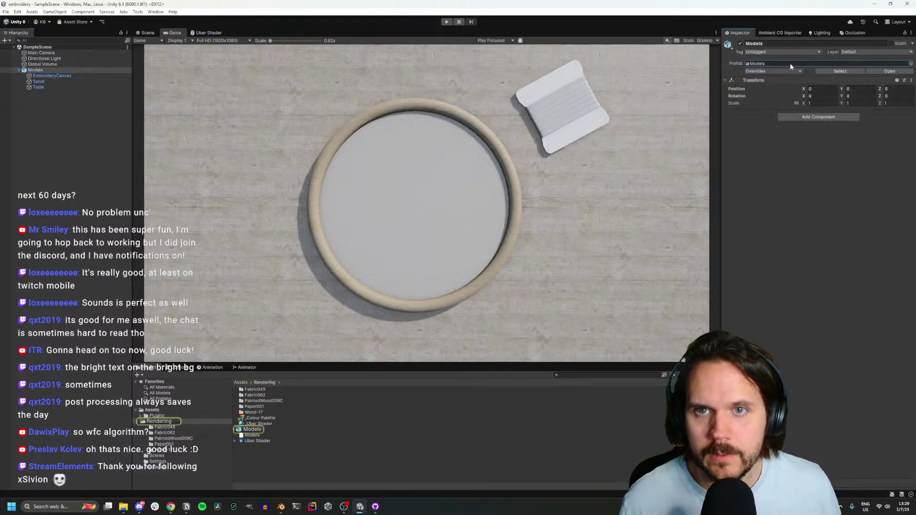
pyautogui.click(252, 430)
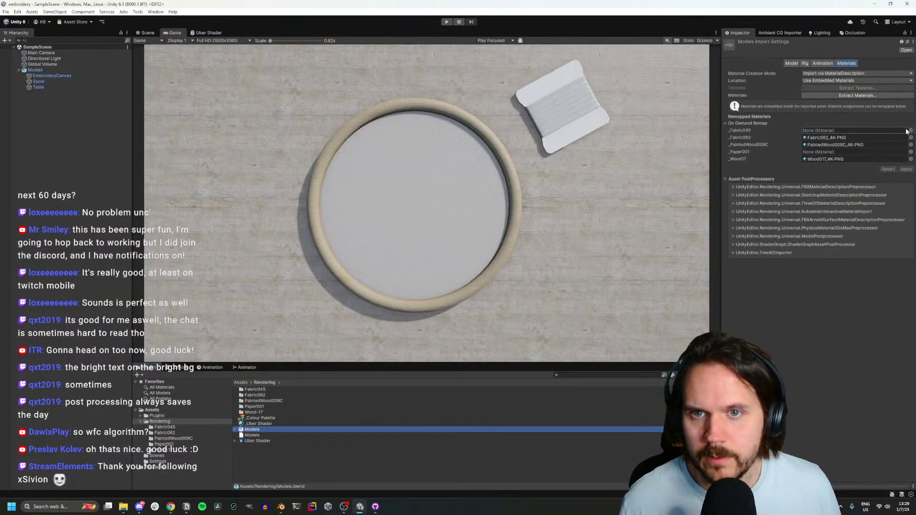
pyautogui.click(909, 132)
pyautogui.doubleClick(678, 122)
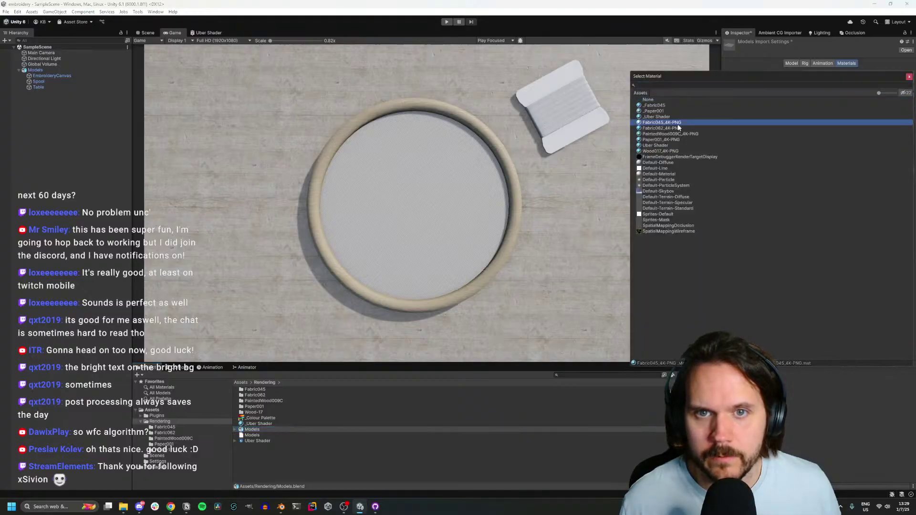
pyautogui.click(910, 152)
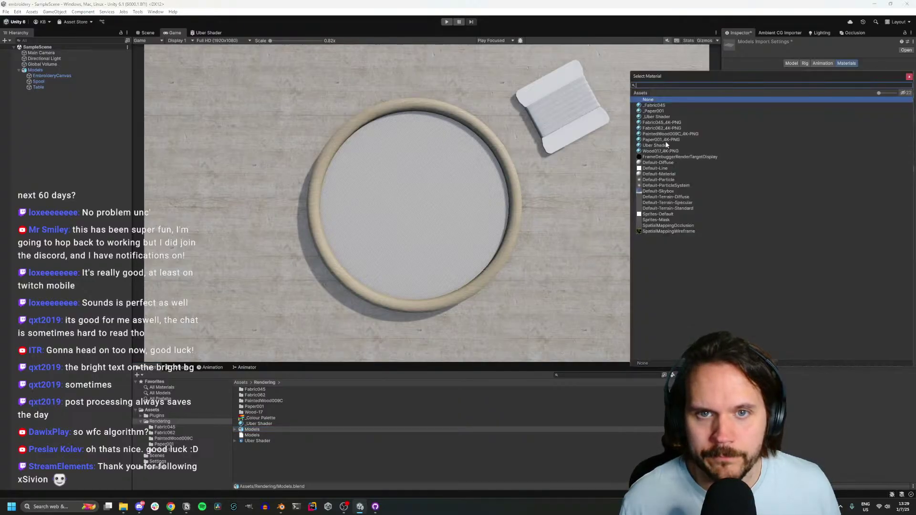
pyautogui.doubleClick(663, 140)
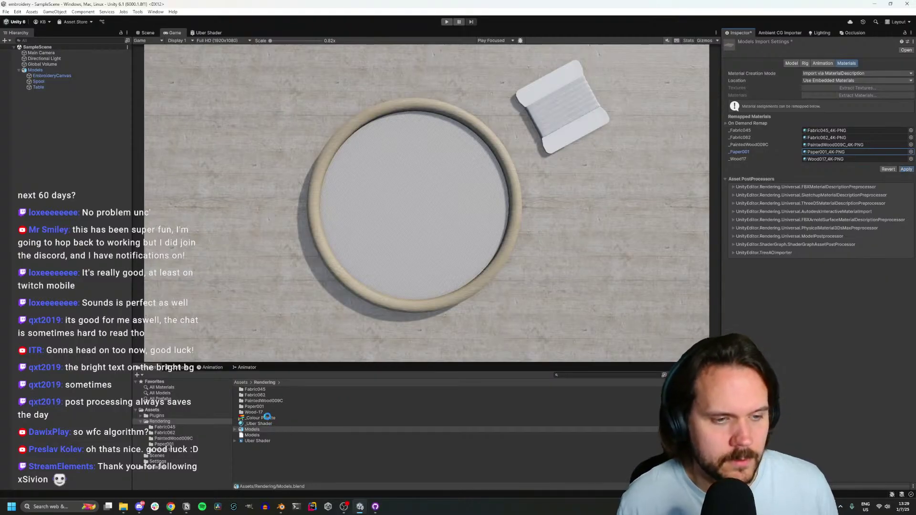
# Delete the _Colour Palette, _Uber Shader and Uber Shader assets from the Rendering folder
pyautogui.click(266, 418)
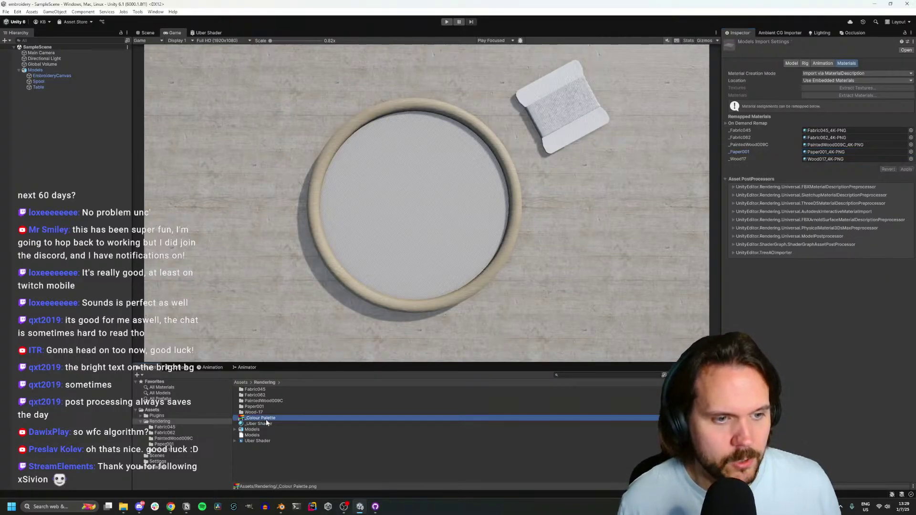
pyautogui.keyDown('ctrl'); pyautogui.click(266, 424); pyautogui.keyUp('ctrl')
pyautogui.keyDown('ctrl'); pyautogui.click(264, 441); pyautogui.keyUp('ctrl')
pyautogui.press('Delete')
pyautogui.click(480, 275)
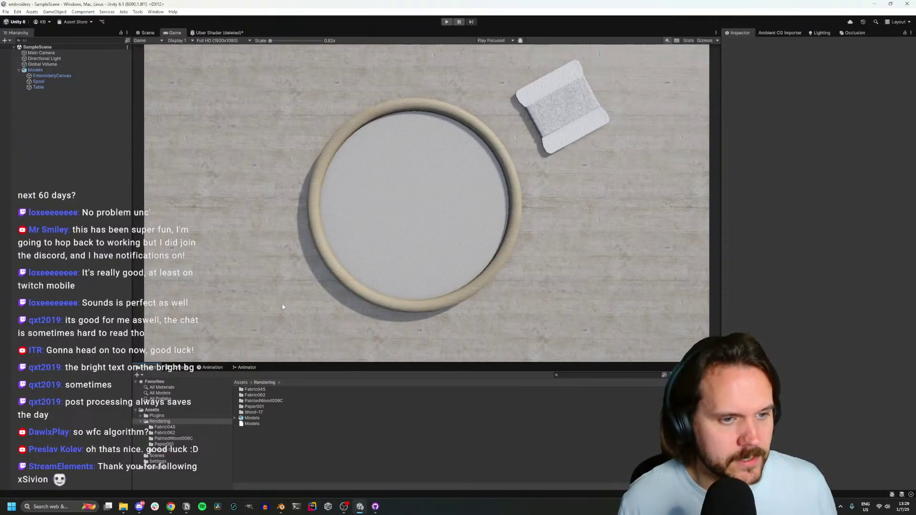
# Locate the spool's assigned materials in the project and open the Fabric045_4K-PNG material for editing
pyautogui.click(38, 82)
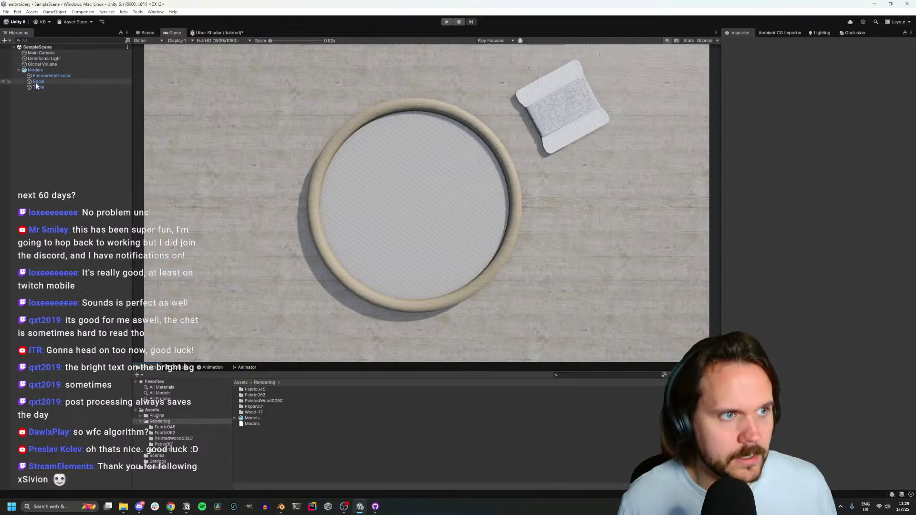
pyautogui.click(820, 139)
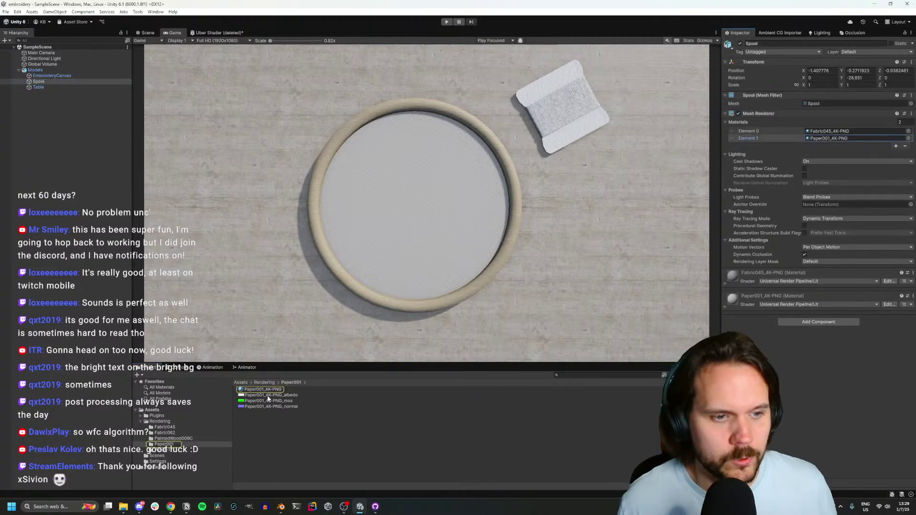
pyautogui.click(830, 131)
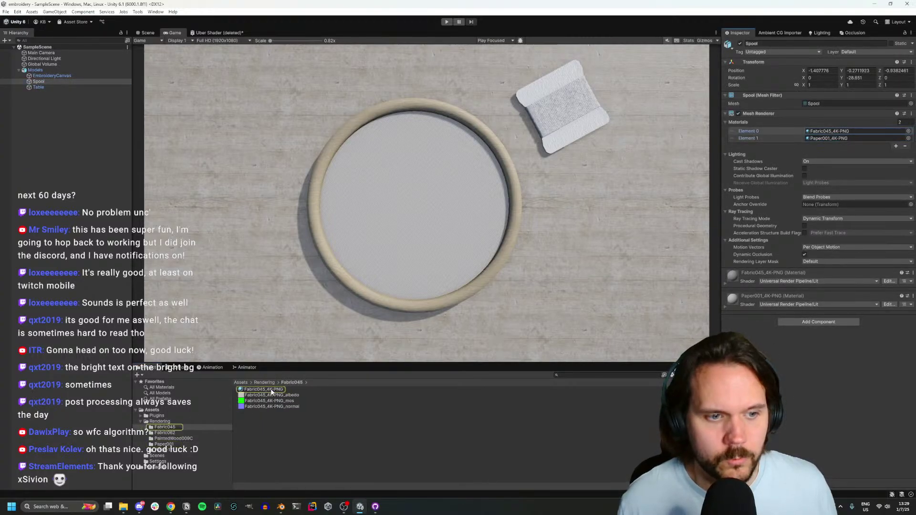
pyautogui.click(271, 390)
# Try a saturated blue base map colour on the Fabric045_4K-PNG material
pyautogui.click(812, 118)
pyautogui.click(834, 154)
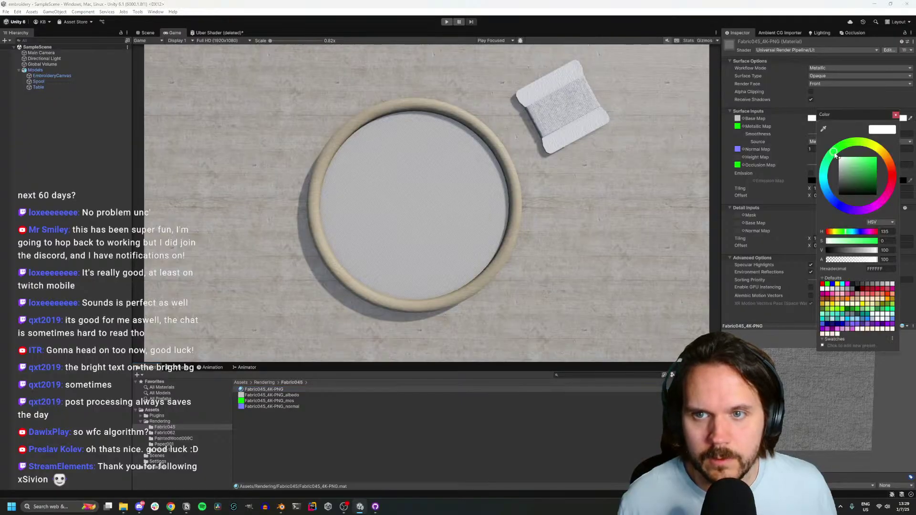
pyautogui.moveTo(846, 164)
pyautogui.mouseDown()
pyautogui.moveTo(869, 159)
pyautogui.moveTo(858, 176)
pyautogui.moveTo(875, 177)
pyautogui.moveTo(870, 158)
pyautogui.mouseUp()
pyautogui.click(831, 197)
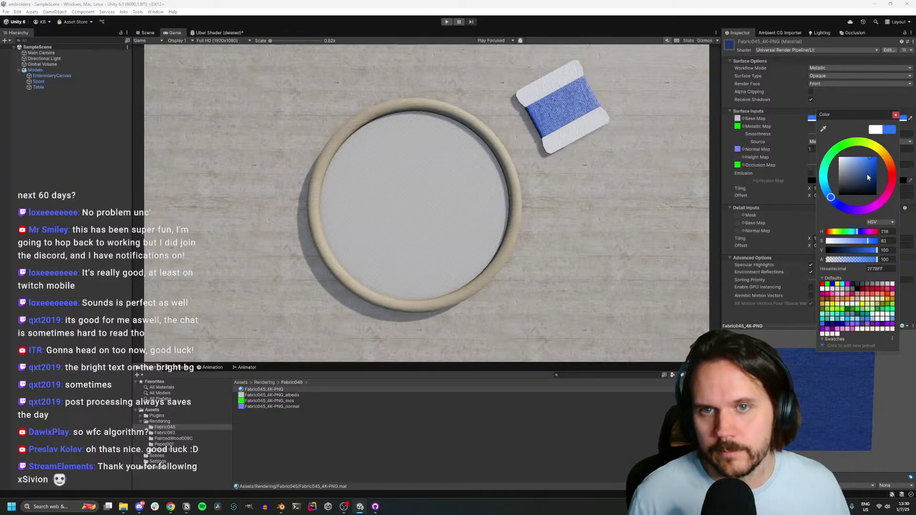
pyautogui.press('Escape')
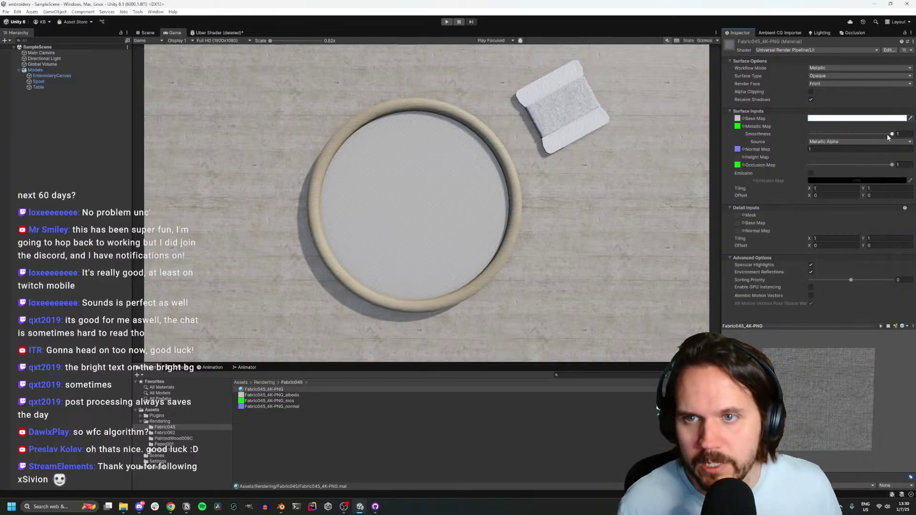
# Lower the Fabric045_4K-PNG material's smoothness to about 0.66 and tint its base map light blue
pyautogui.moveTo(888, 137); pyautogui.dragTo(865, 137)
pyautogui.click(853, 119)
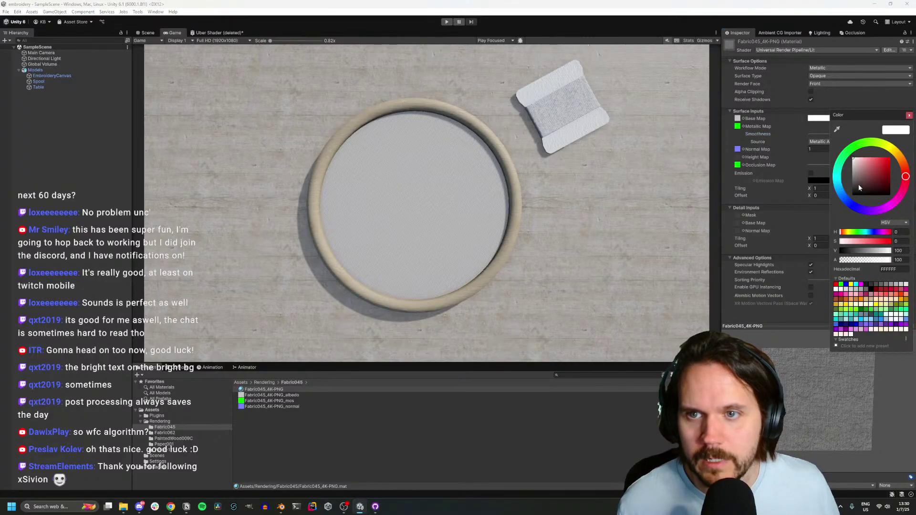
pyautogui.moveTo(858, 185); pyautogui.dragTo(884, 150)
pyautogui.click(888, 130)
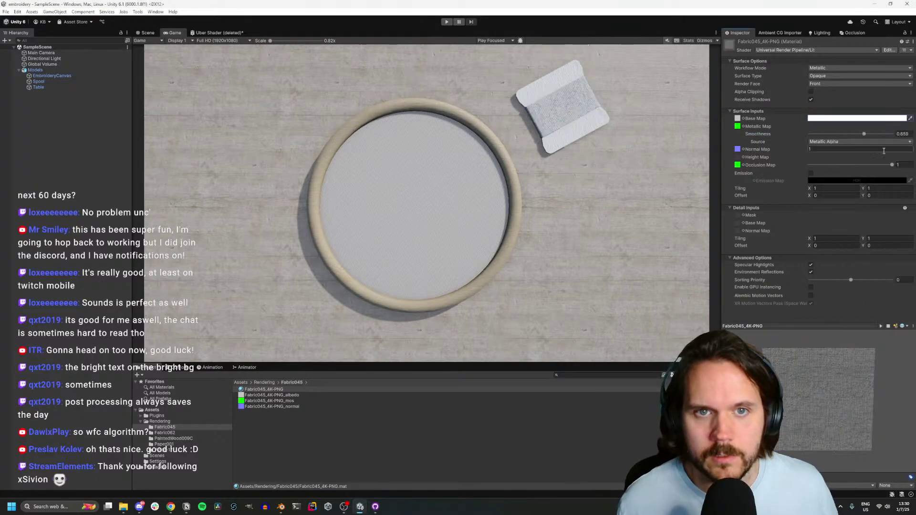
pyautogui.click(856, 206)
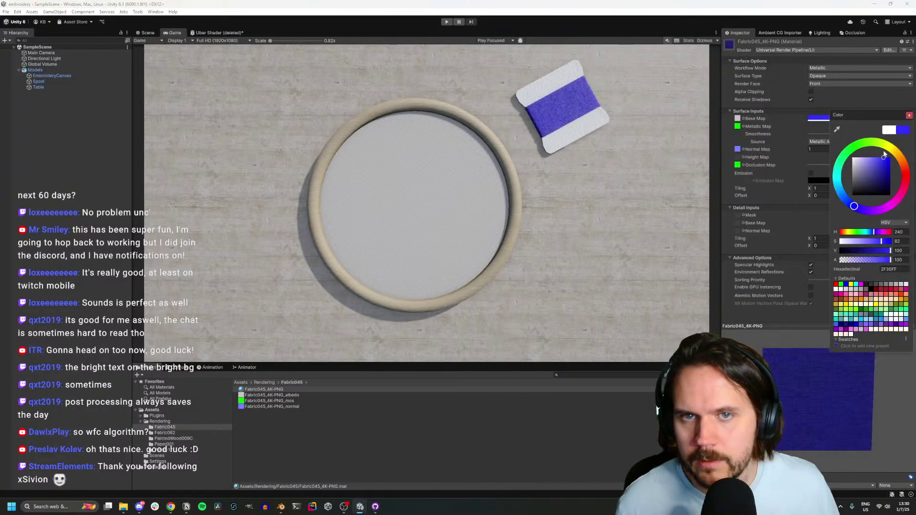
pyautogui.moveTo(885, 160); pyautogui.dragTo(874, 142)
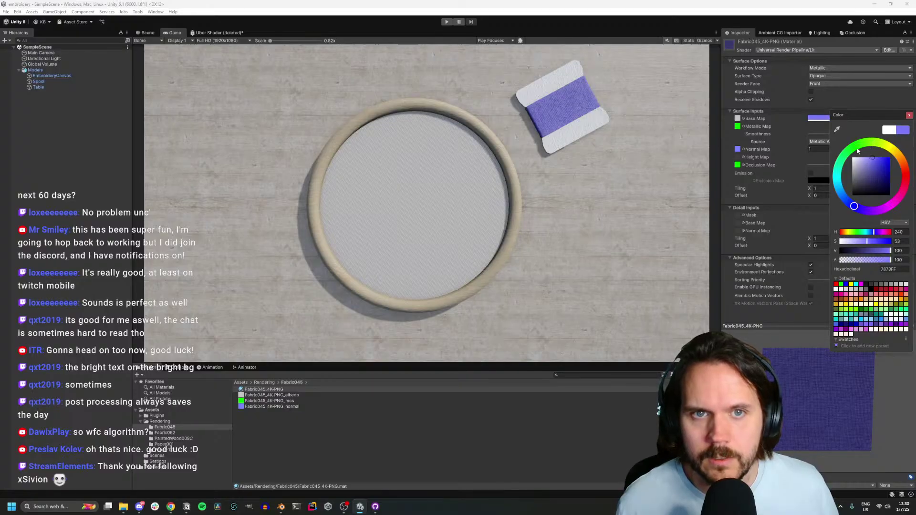
pyautogui.press('Escape')
pyautogui.click(835, 119)
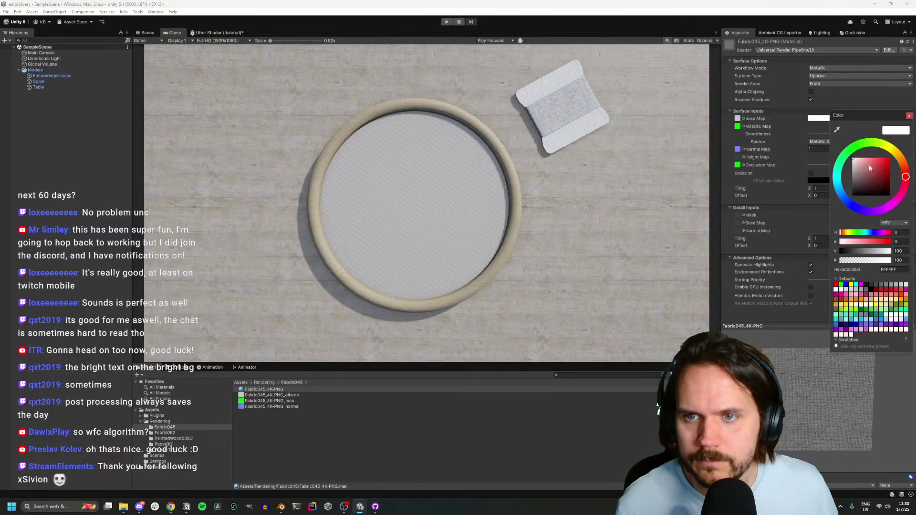
pyautogui.click(850, 206)
# Examine the tinted spool up close in the Scene view
pyautogui.click(145, 33)
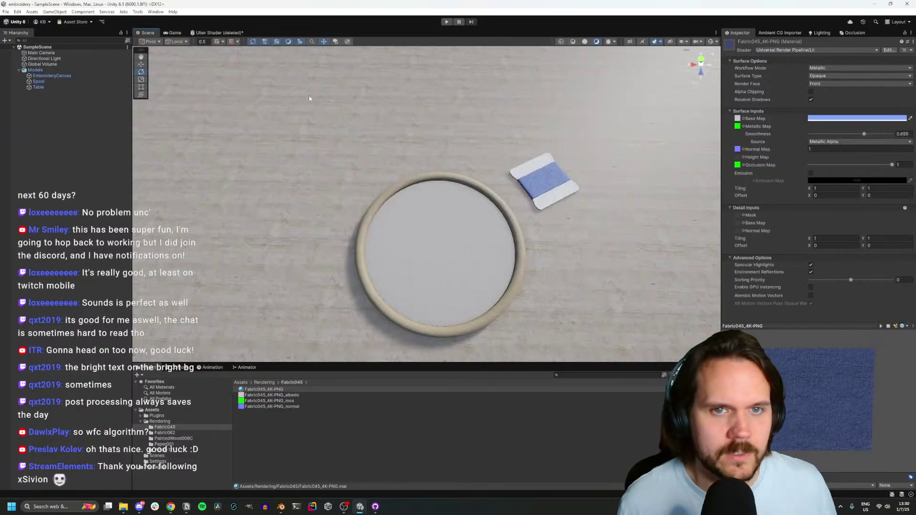
pyautogui.moveTo(513, 172); pyautogui.dragTo(525, 214, button='right')
pyautogui.press('w')
# Switch to Blender, select the spool's linked thread faces to examine their UV layout, and compare the spool with the Unity scene
pyautogui.click(280, 506)
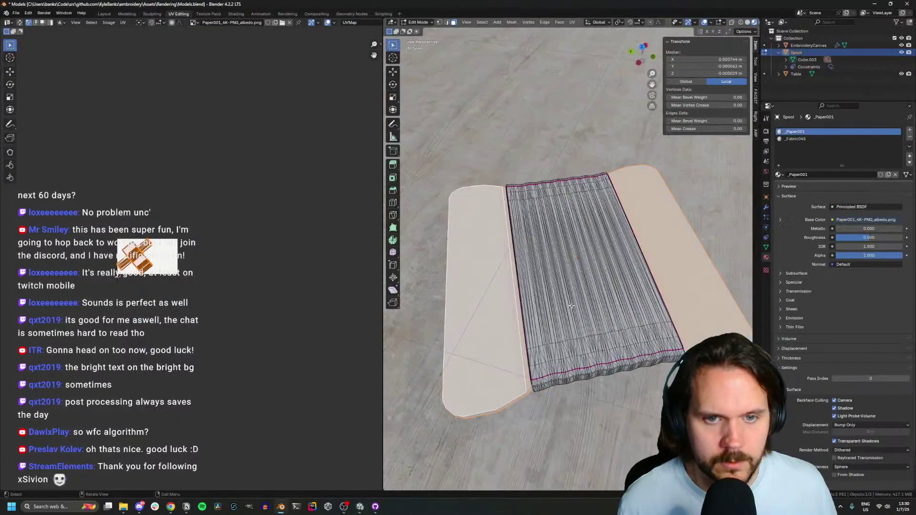
pyautogui.scroll(-3, 571, 306)
pyautogui.press('l')
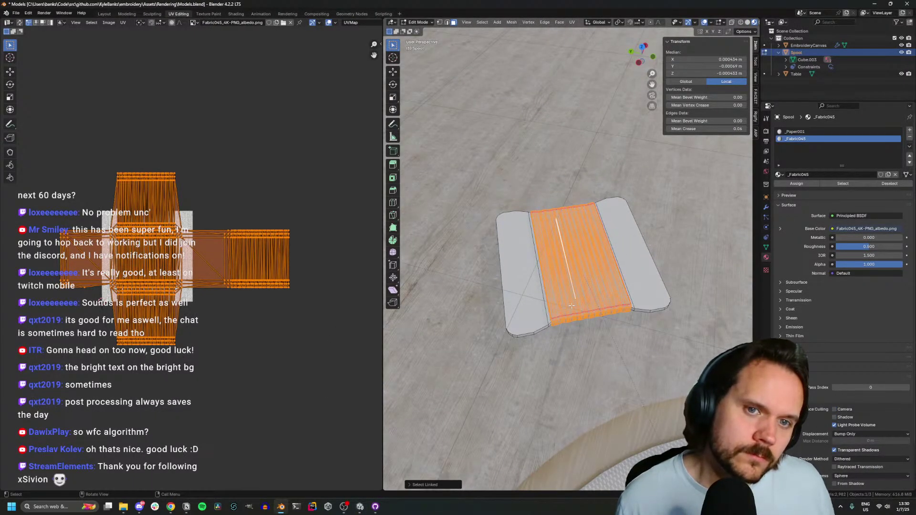
pyautogui.scroll(3, 572, 306)
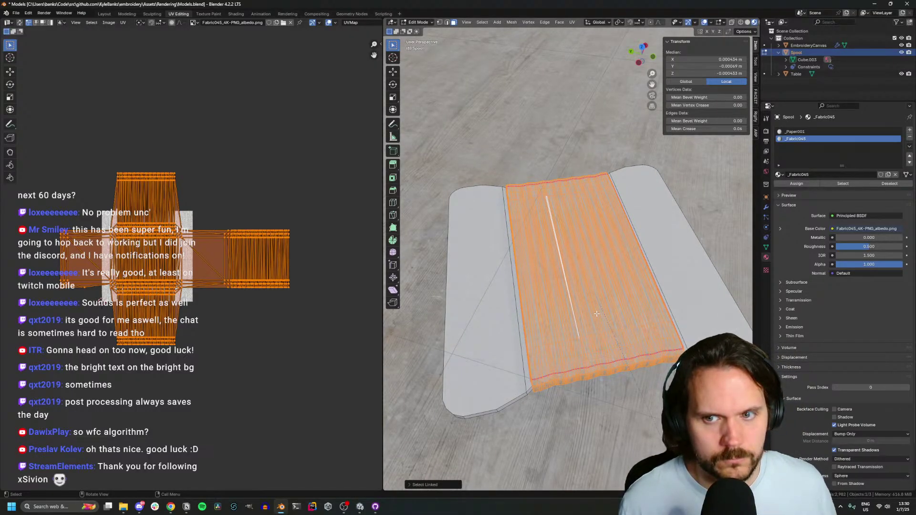
pyautogui.press('Tab')
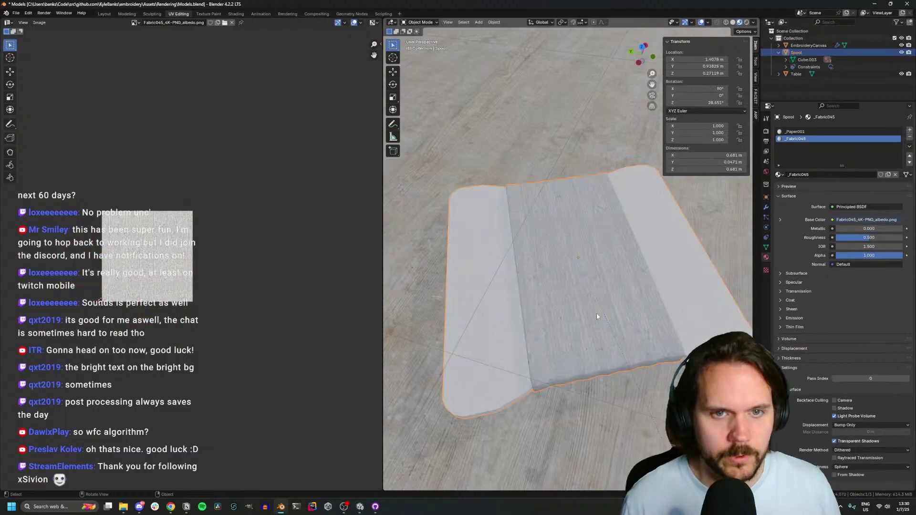
pyautogui.hotkey('alt', 'Tab')
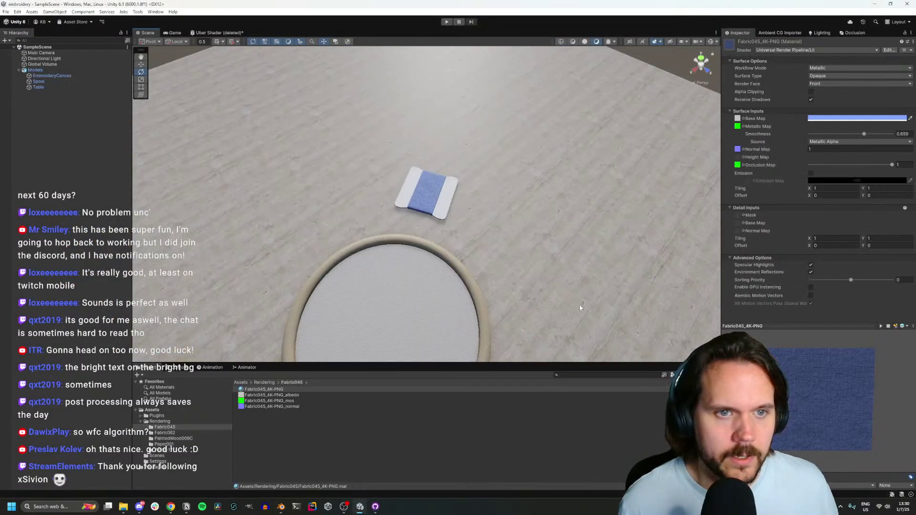
pyautogui.hotkey('alt', 'Tab')
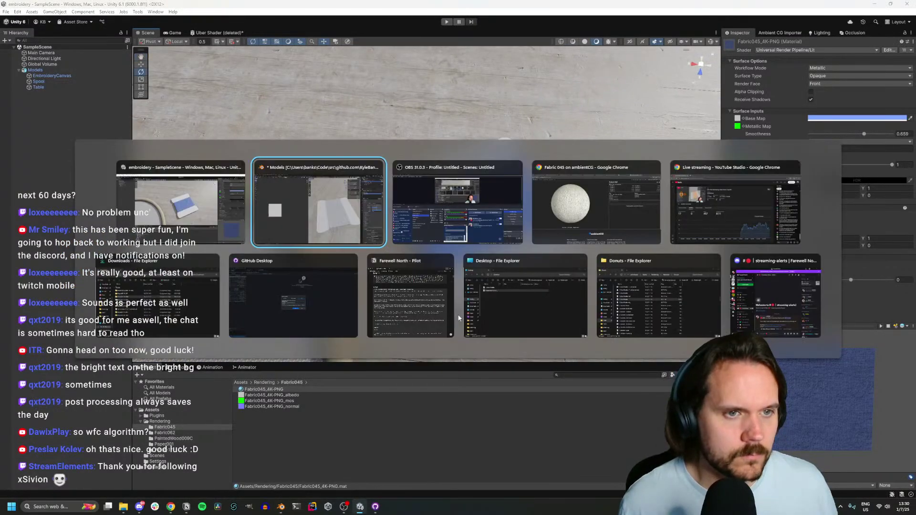
# Inspect the spool in Blender with and without local view, and save Models.blend
pyautogui.scroll(-11, 444, 239)
pyautogui.moveTo(446, 240); pyautogui.dragTo(477, 258, button='middle')
pyautogui.scroll(-5, 549, 244)
pyautogui.scroll(-1, 550, 244)
pyautogui.press('KP_Divide')
pyautogui.press('KP_Divide')
pyautogui.scroll(-6, 545, 245)
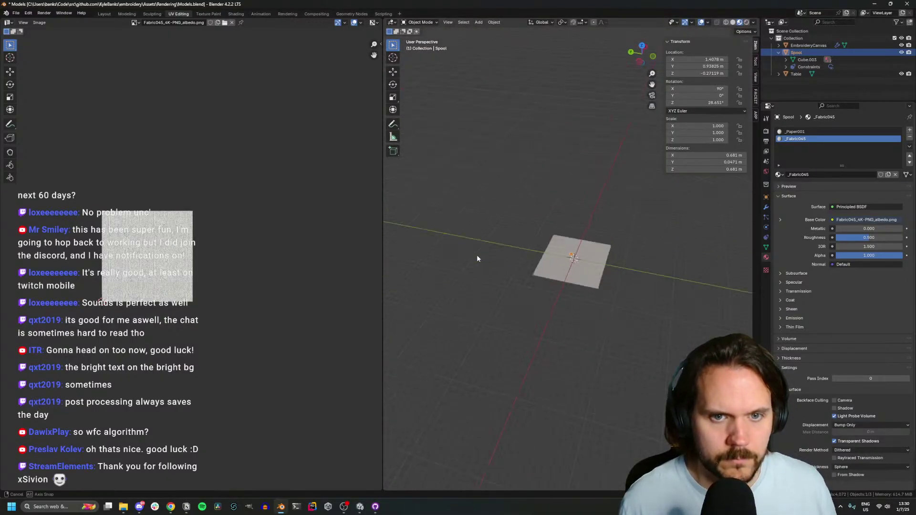
pyautogui.scroll(6, 484, 295)
pyautogui.hotkey('ctrl', 's')
# Switch to Chrome and find the reference photo of embroidered necklaces with green thread spools
pyautogui.hotkey('alt', 'Tab')
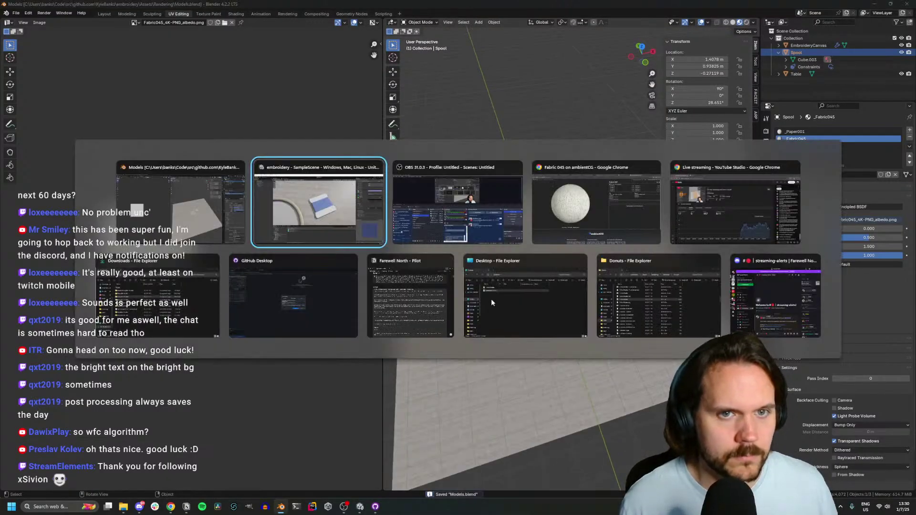
pyautogui.hotkey('alt', 'Tab')
pyautogui.hotkey('alt', 'Tab')
pyautogui.click(391, 10)
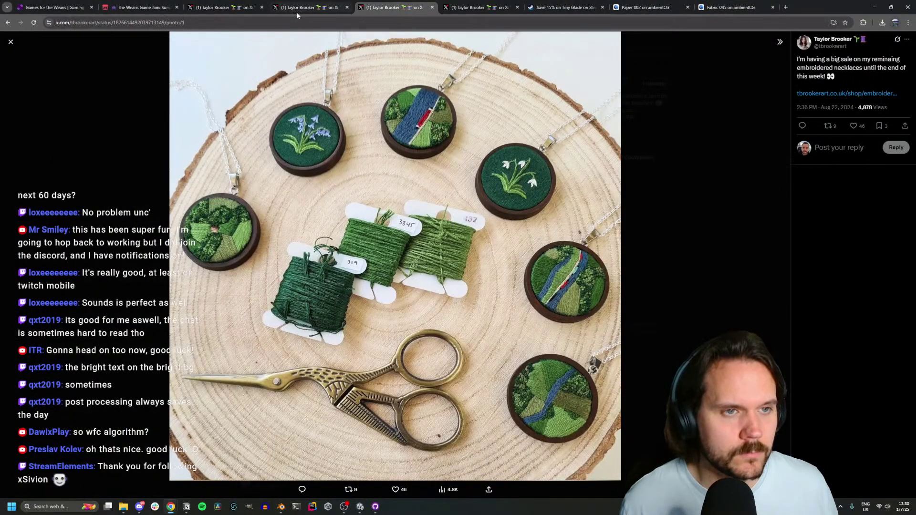
pyautogui.click(296, 11)
pyautogui.click(375, 10)
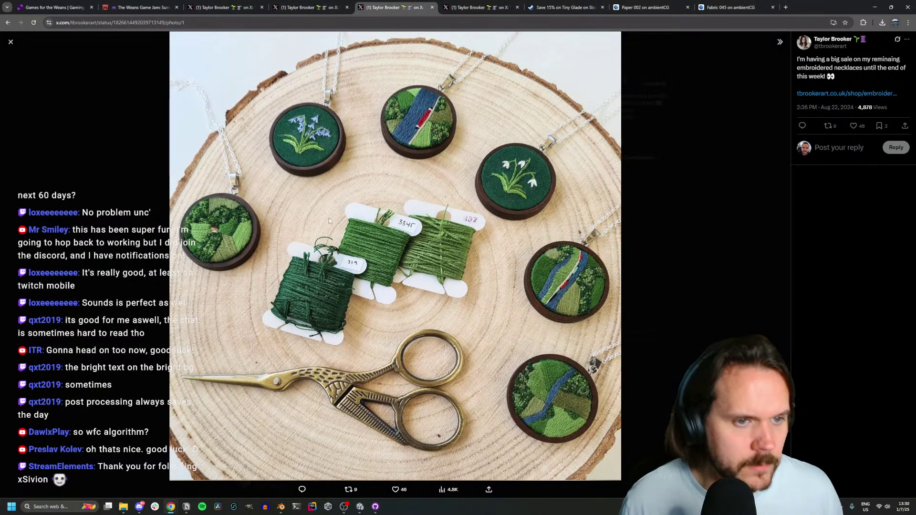
pyautogui.keyDown('ctrl'); pyautogui.scroll(6, 322, 287); pyautogui.keyUp('ctrl')
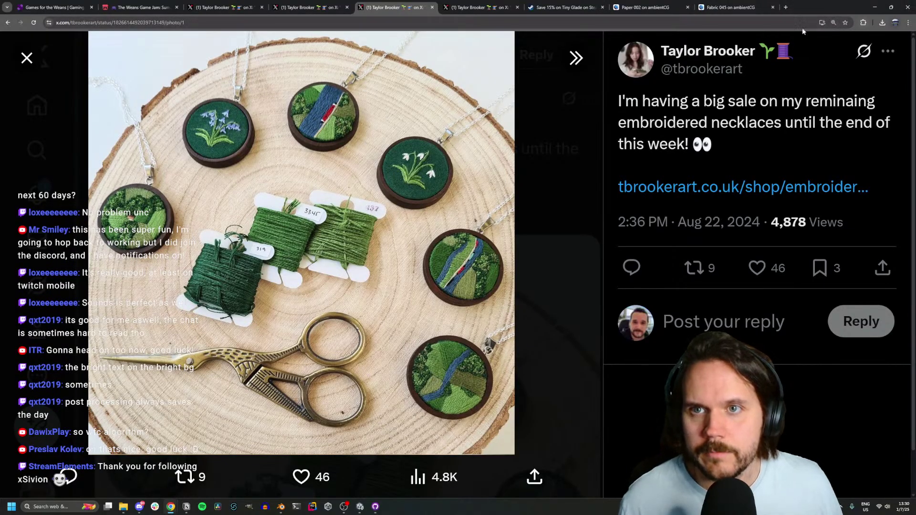
# Open the reference photo at large size in its own browser tab, examine the wound thread up close and return to Unity
pyautogui.rightClick(347, 254)
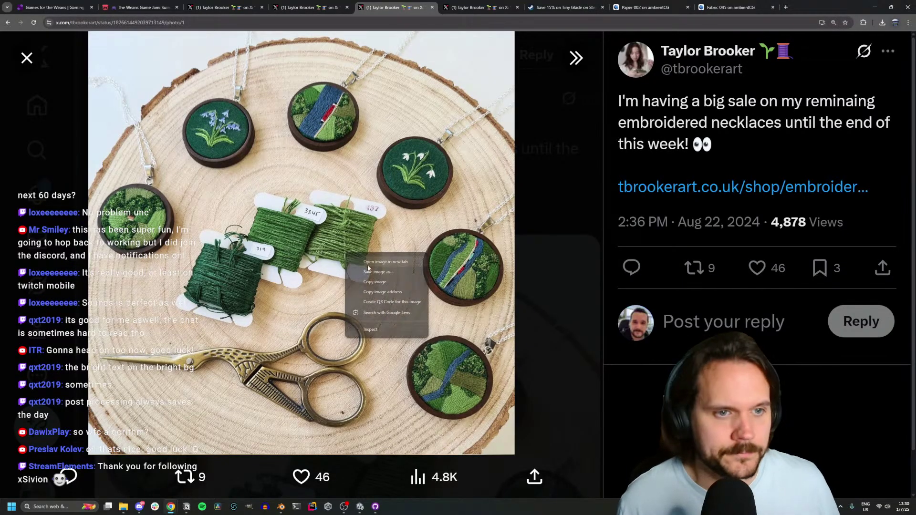
pyautogui.click(384, 292)
pyautogui.hotkey('ctrl', 't')
pyautogui.write('https://pbs.twimg.com/media/GVlwMvIXEAA3Ee-?format=jpg&name=large')
pyautogui.press('Return')
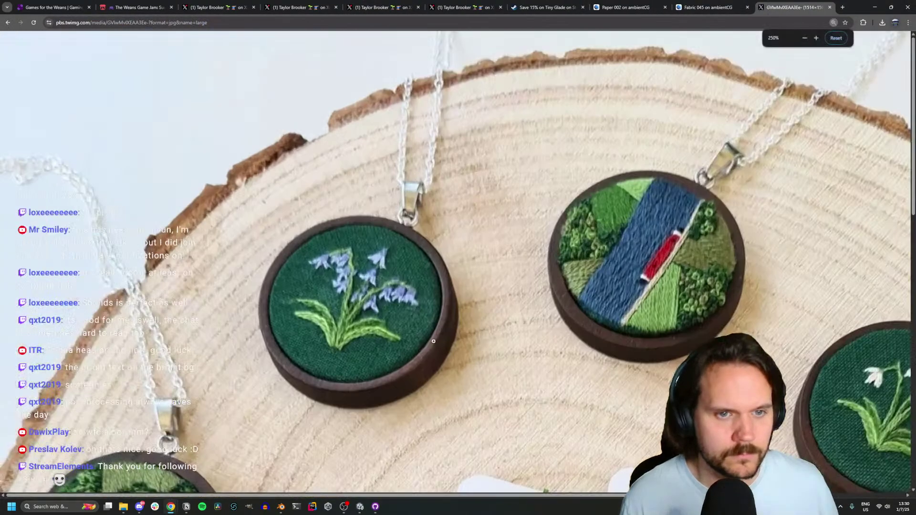
pyautogui.scroll(-5, 407, 235)
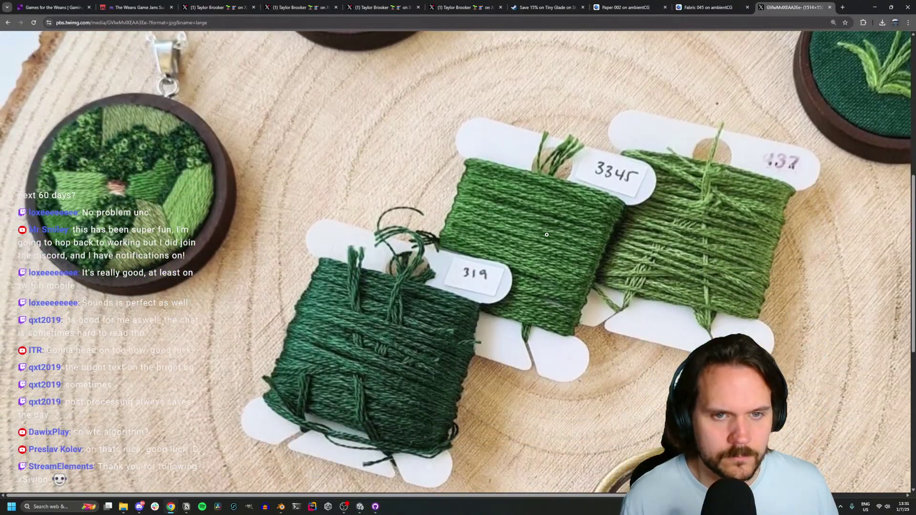
pyautogui.keyDown('ctrl'); pyautogui.scroll(1, 575, 275); pyautogui.keyUp('ctrl')
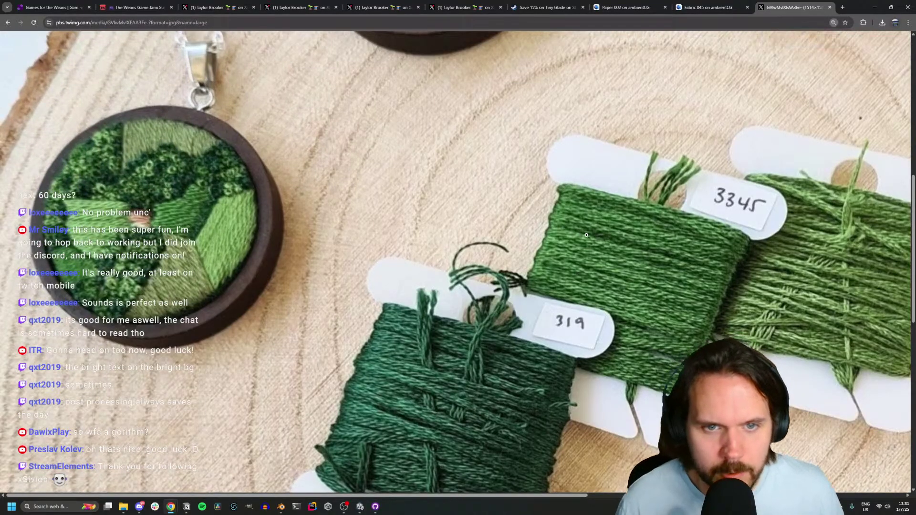
pyautogui.hotkey('alt', 'Tab')
pyautogui.hotkey('alt', 'Tab')
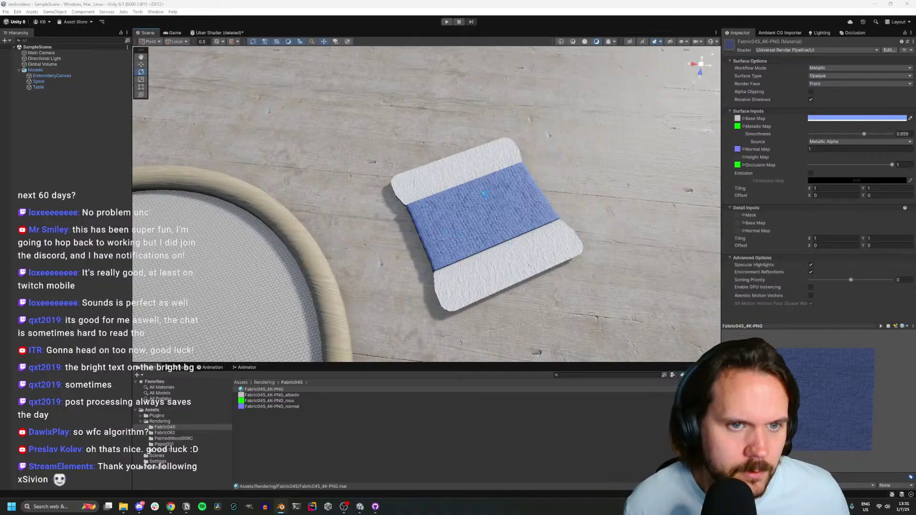
# Switch to Blender, separate the spool's wound thread mesh into its own object, and hide that object
pyautogui.scroll(1, 455, 233)
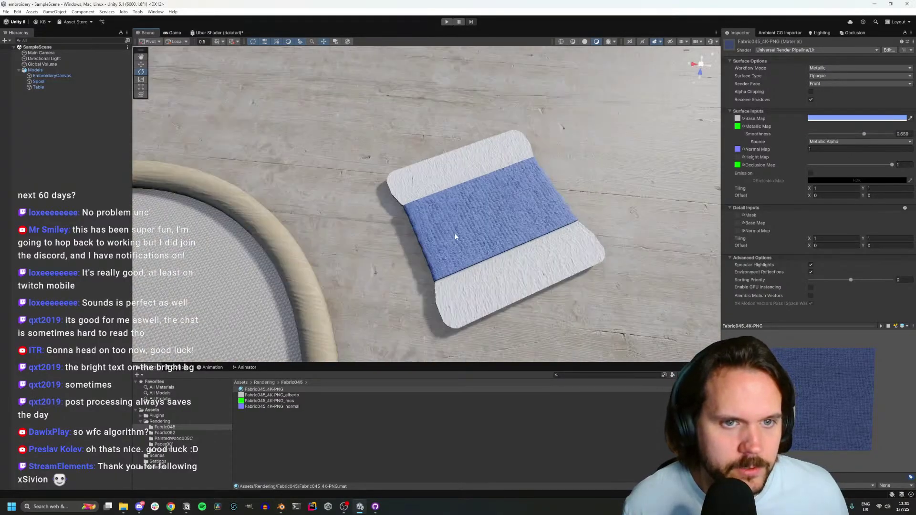
pyautogui.scroll(3, 455, 237)
pyautogui.hotkey('alt', 'Tab')
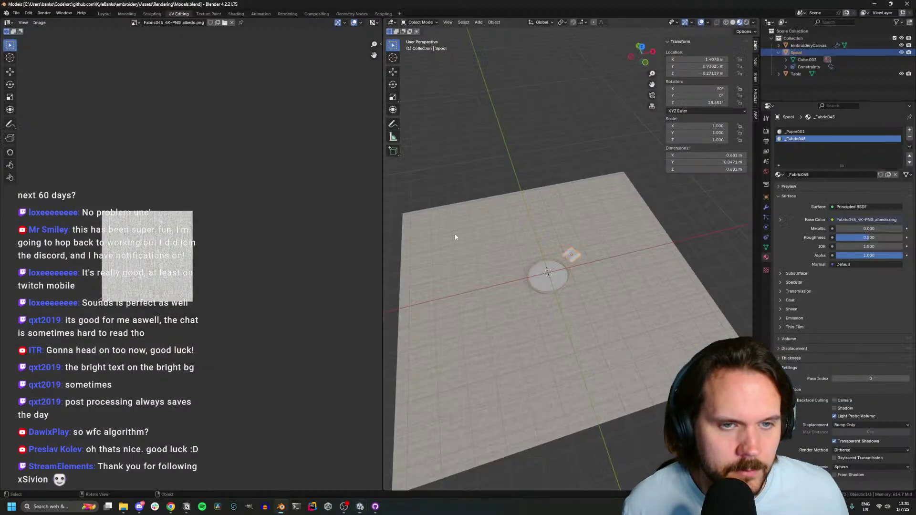
pyautogui.scroll(8, 546, 305)
pyautogui.click(531, 291)
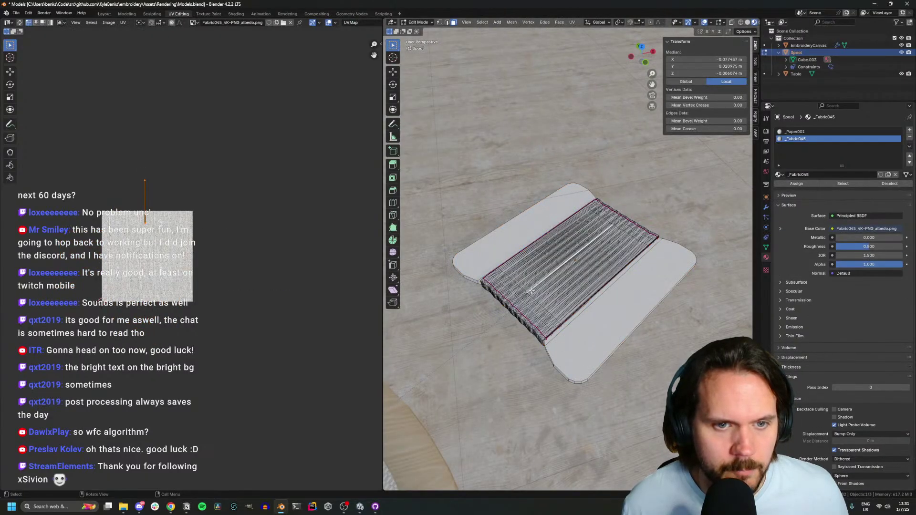
pyautogui.hotkey('ctrl', 'l')
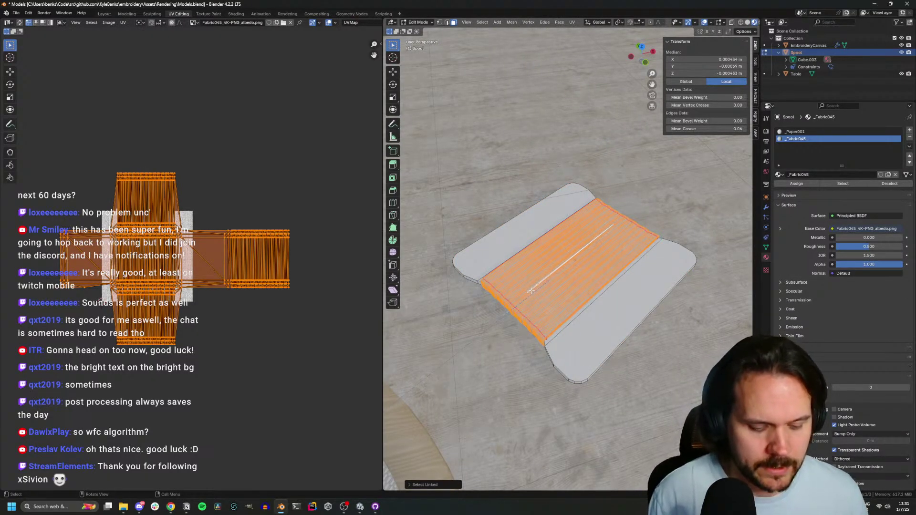
pyautogui.hotkey('ctrl', 'z')
pyautogui.hotkey('ctrl', 'z')
pyautogui.press('p')
pyautogui.click(531, 290)
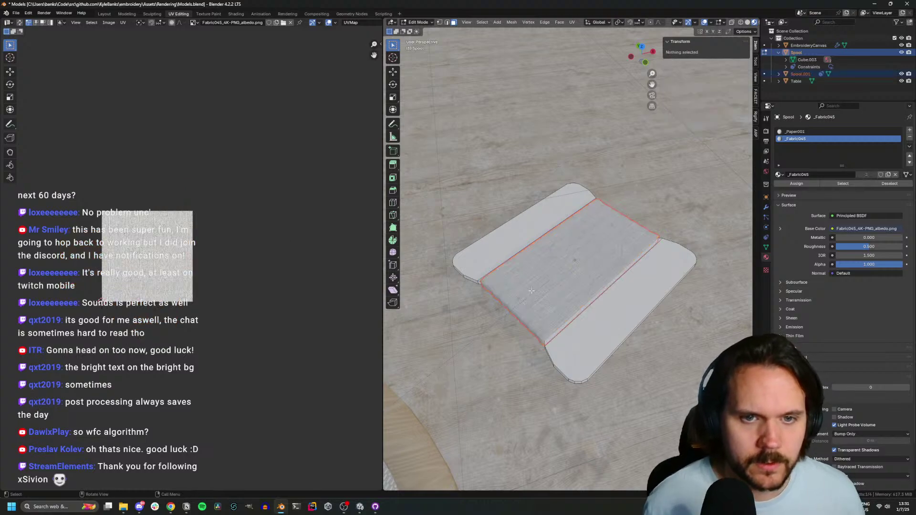
pyautogui.click(902, 74)
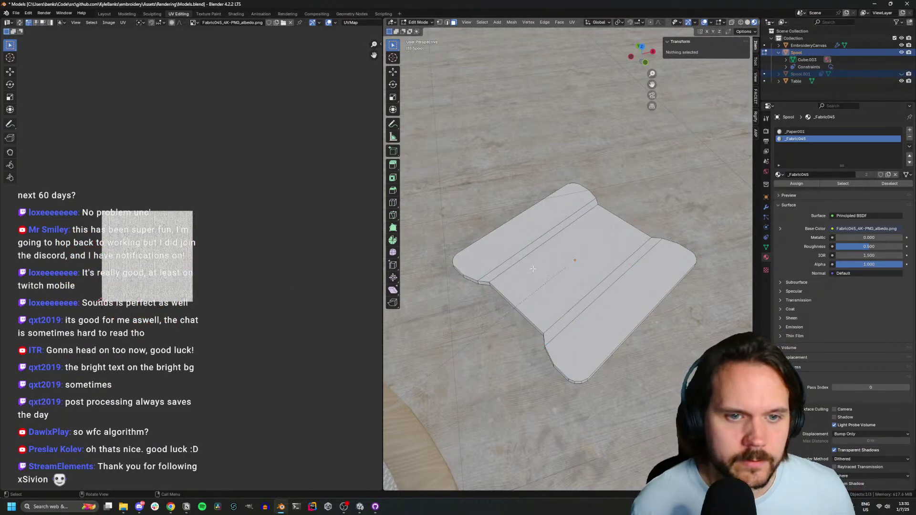
# Add a cube inside the spool card's mesh
pyautogui.moveTo(534, 269); pyautogui.dragTo(502, 274, button='middle')
pyautogui.hotkey('shift', 'a')
pyautogui.click(496, 269)
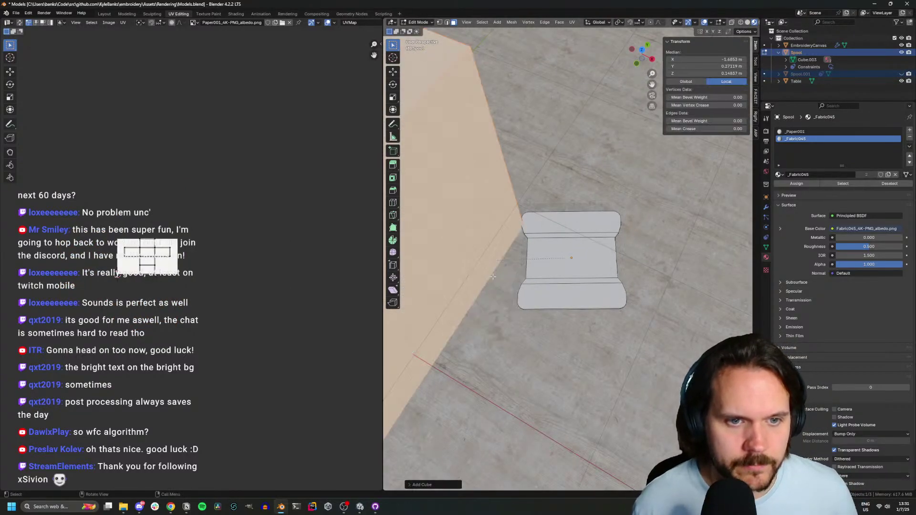
# Rotate the new cube to match the spool card's angle in top view and scale it down to about the card's width
pyautogui.scroll(-4, 493, 277)
pyautogui.press('KP_7')
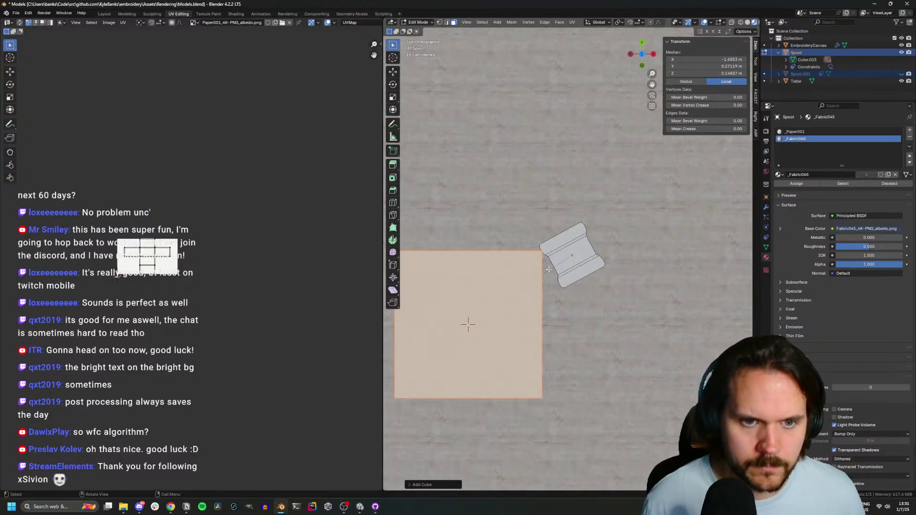
pyautogui.press('r')
pyautogui.click(573, 176)
pyautogui.press('s')
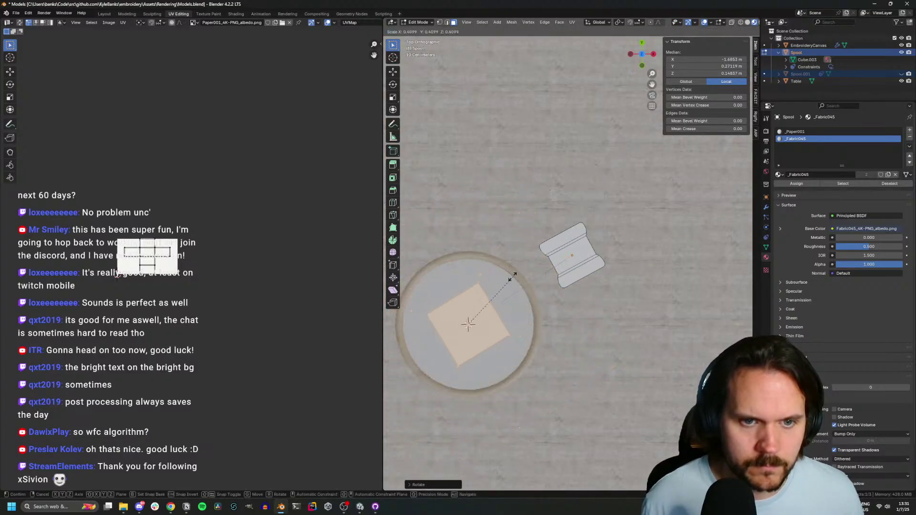
pyautogui.click(644, 210)
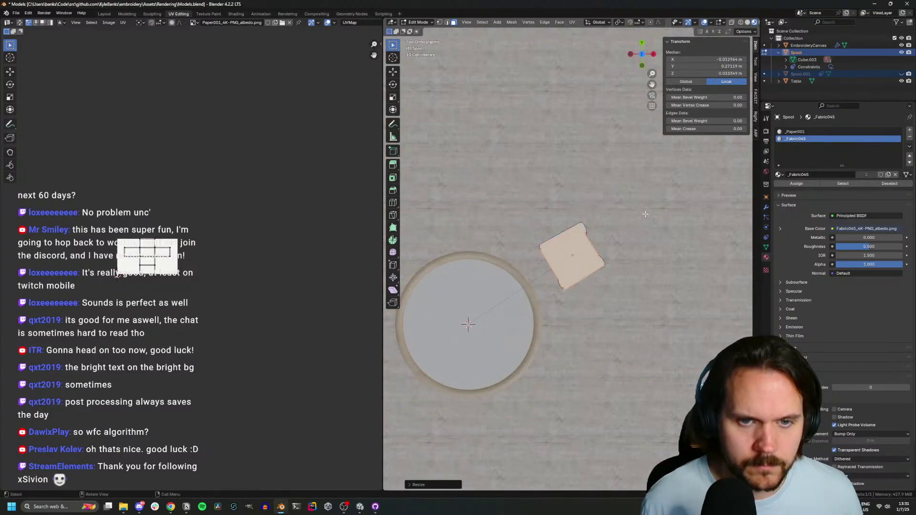
pyautogui.press('r')
pyautogui.click(579, 227)
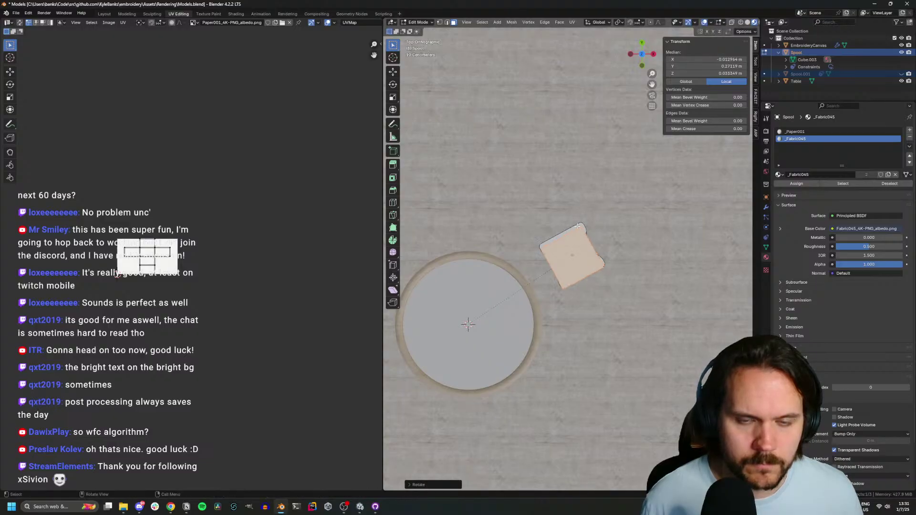
pyautogui.scroll(8, 578, 229)
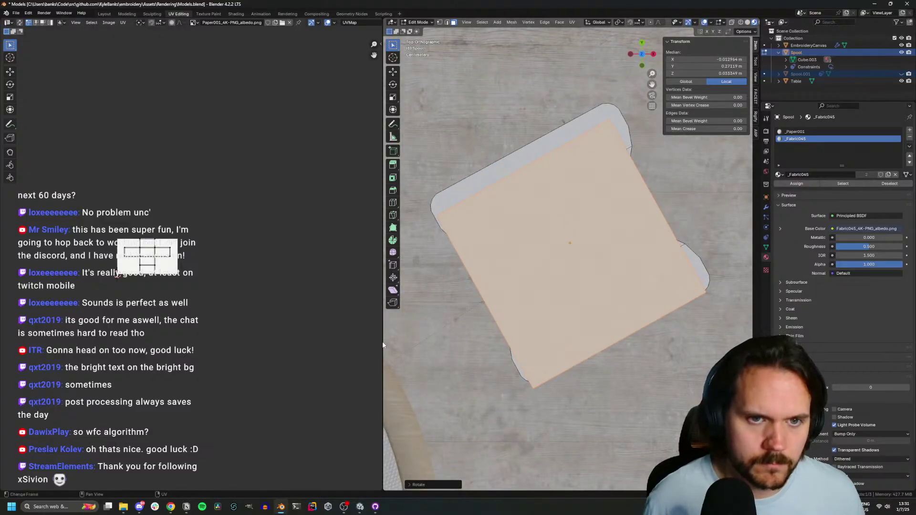
# Isolate the spool in local view and separate the cube from the card into its own object
pyautogui.press('Tab')
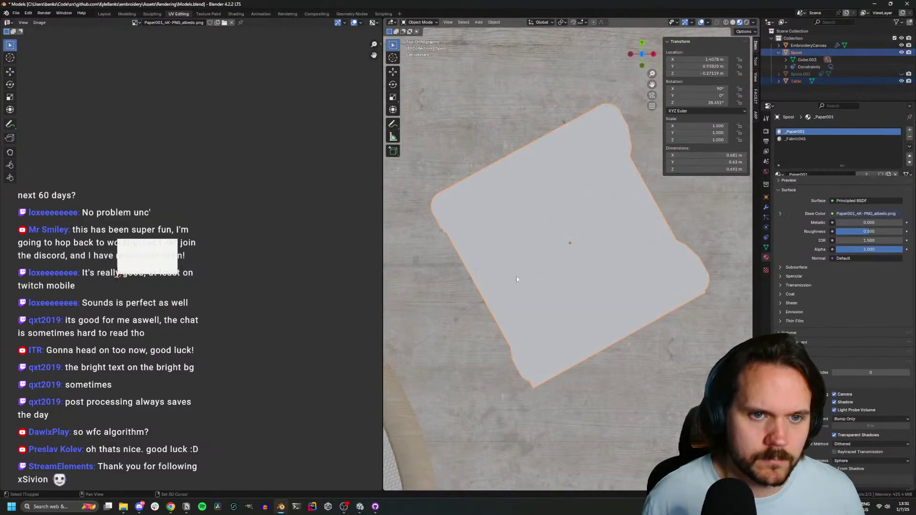
pyautogui.moveTo(517, 276); pyautogui.dragTo(508, 343, button='middle')
pyautogui.press('KP_Divide')
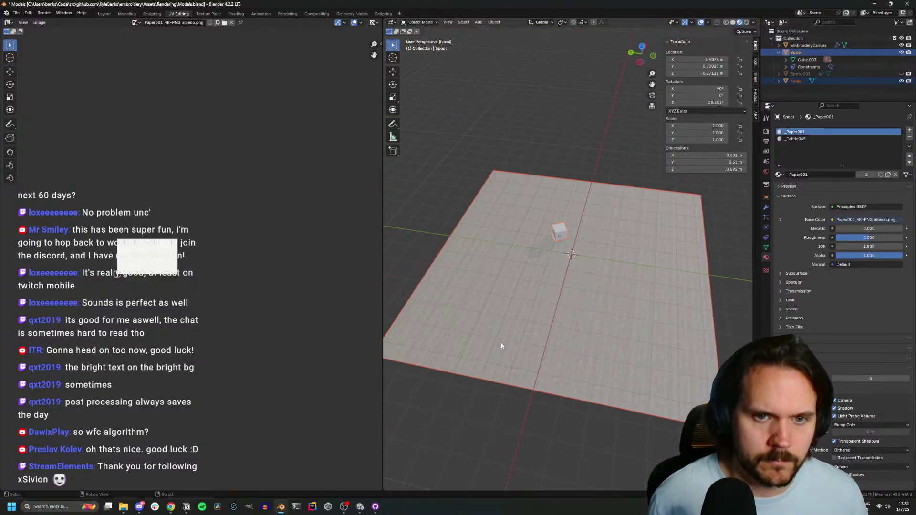
pyautogui.scroll(5, 546, 257)
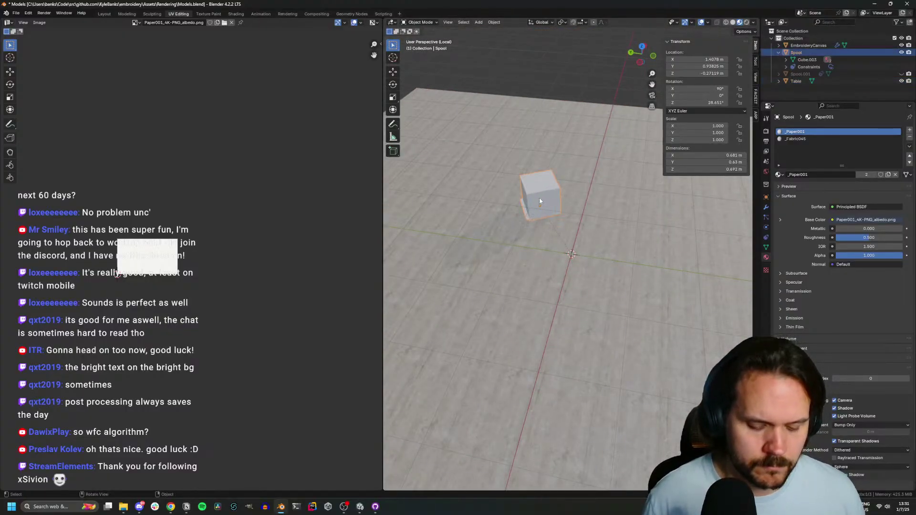
pyautogui.press('KP_Divide')
pyautogui.press('KP_Divide')
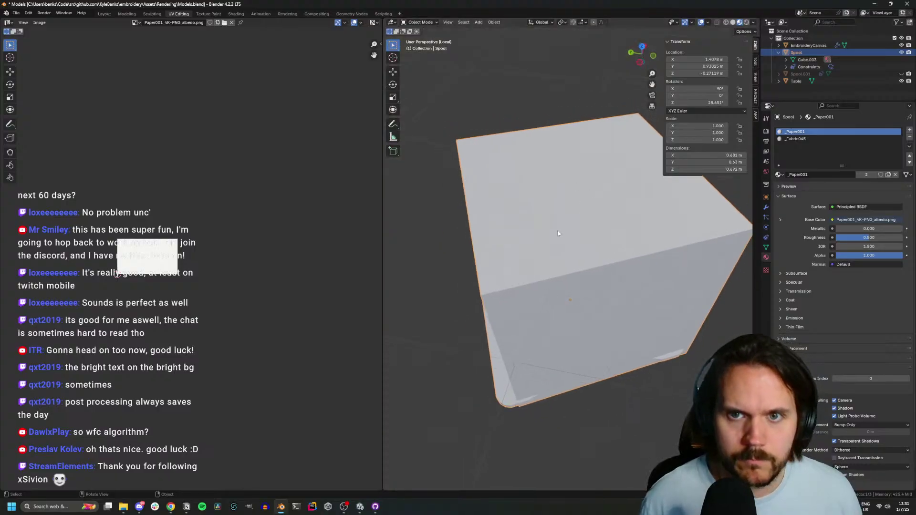
pyautogui.press('Tab')
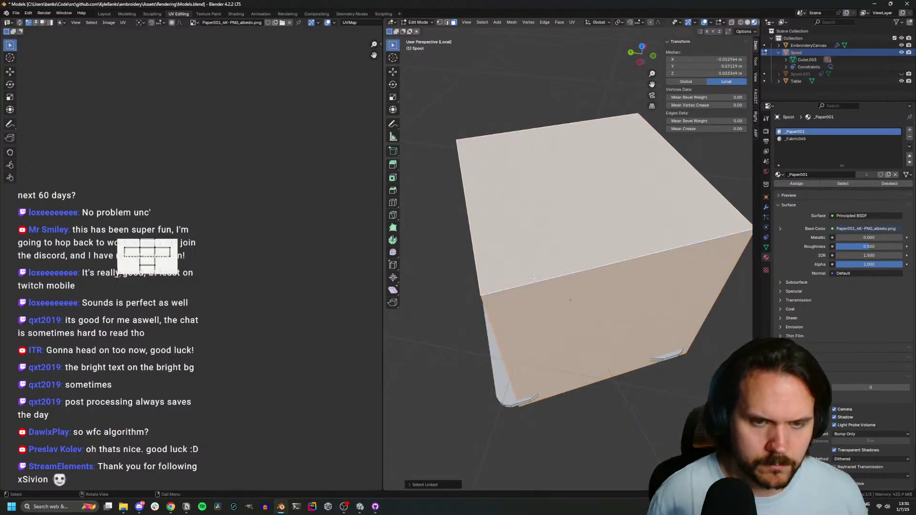
pyautogui.press('p')
pyautogui.click(533, 277)
# Flatten the whole separated cube along Z into a thin slab about as thick as the card
pyautogui.press('KP_1')
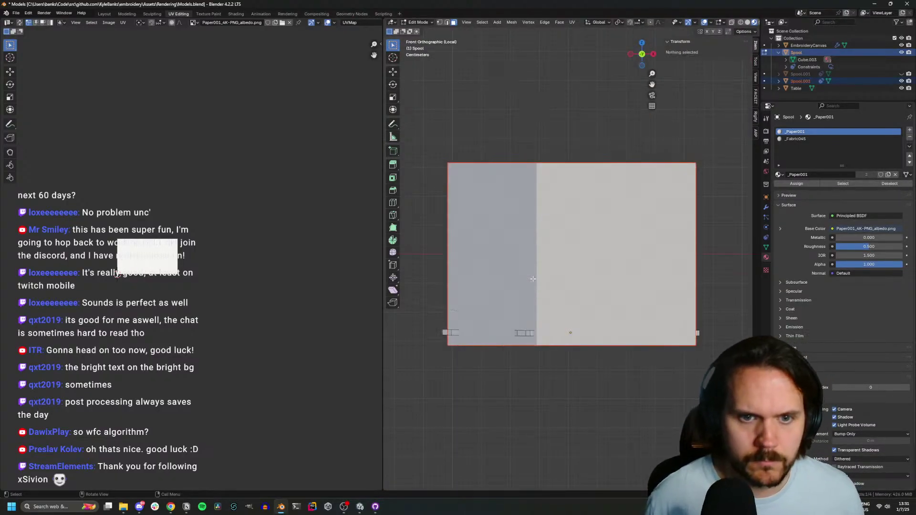
pyautogui.press('Tab')
pyautogui.click(557, 258)
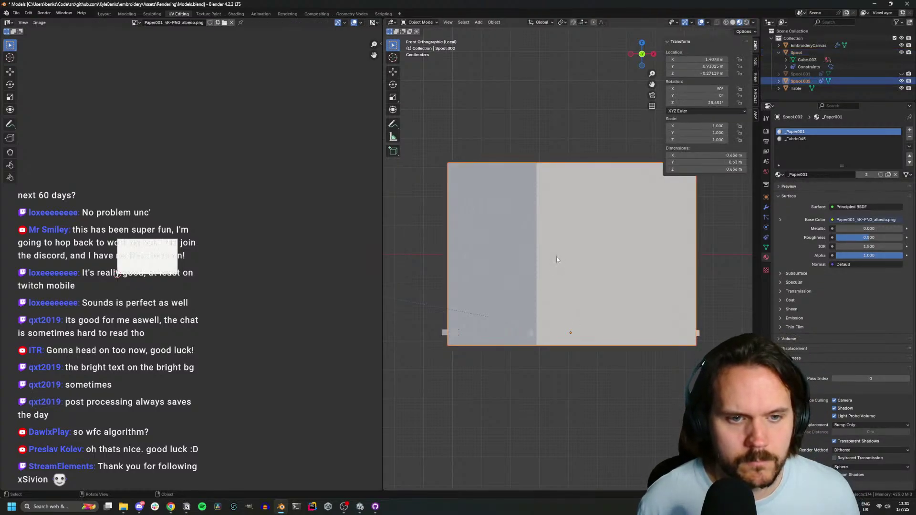
pyautogui.press('Tab')
pyautogui.press('a')
pyautogui.press('s')
pyautogui.press('z')
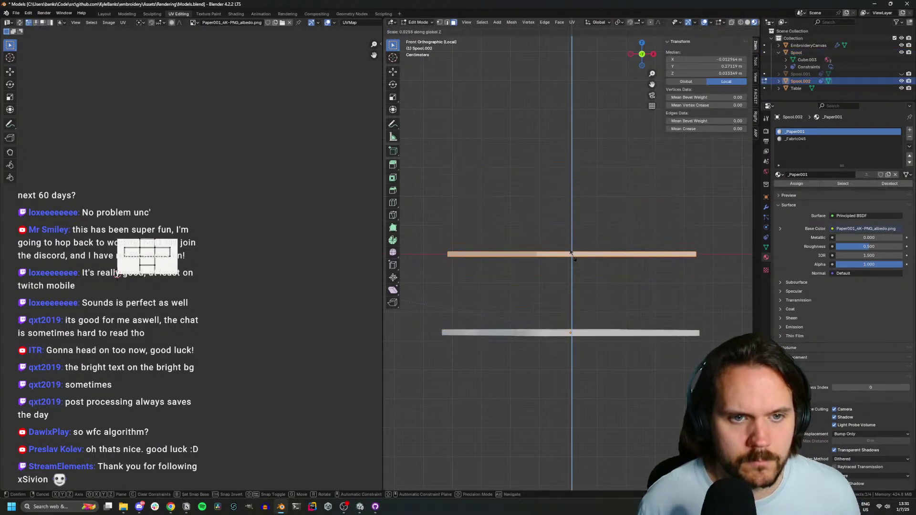
pyautogui.click(575, 260)
# Lower the slab onto the card and adjust its Z thickness so that it slightly encloses the card
pyautogui.press('g')
pyautogui.press('z')
pyautogui.click(588, 333)
pyautogui.press('s')
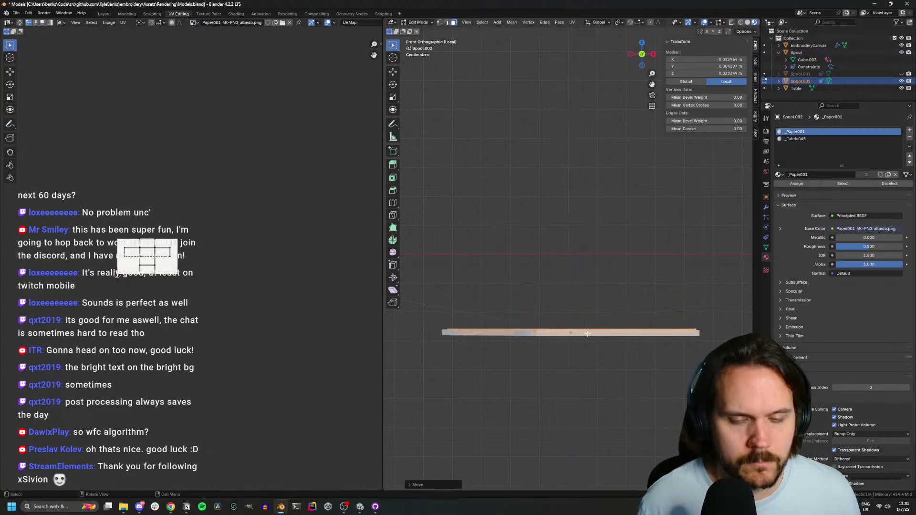
pyautogui.press('z')
pyautogui.click(591, 348)
pyautogui.press('g')
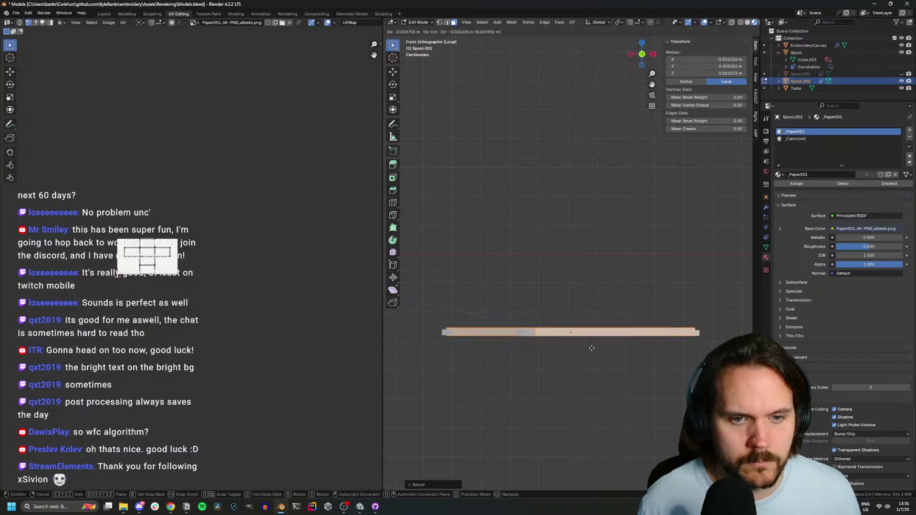
pyautogui.click(591, 349)
# Centre the slab over the card by moving it along the Y and X axes
pyautogui.press('KP_7')
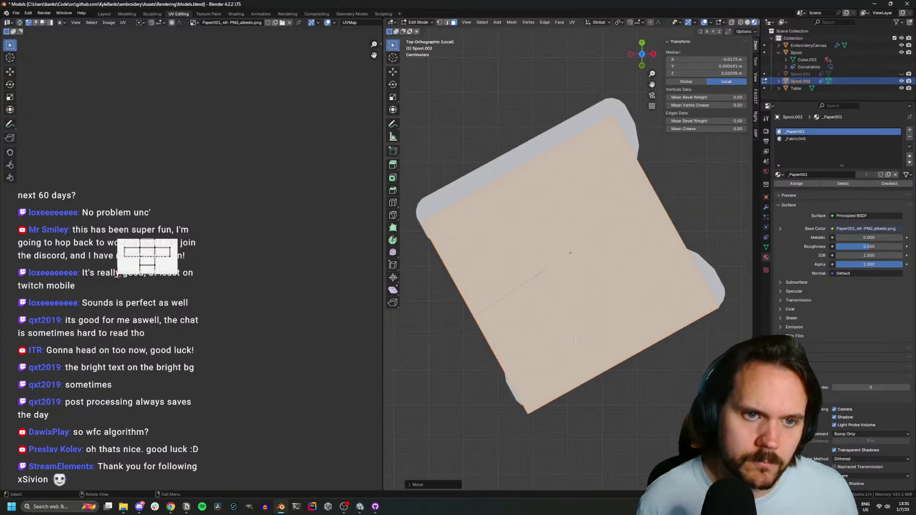
pyautogui.moveTo(575, 340); pyautogui.dragTo(558, 337, button='middle')
pyautogui.press('g')
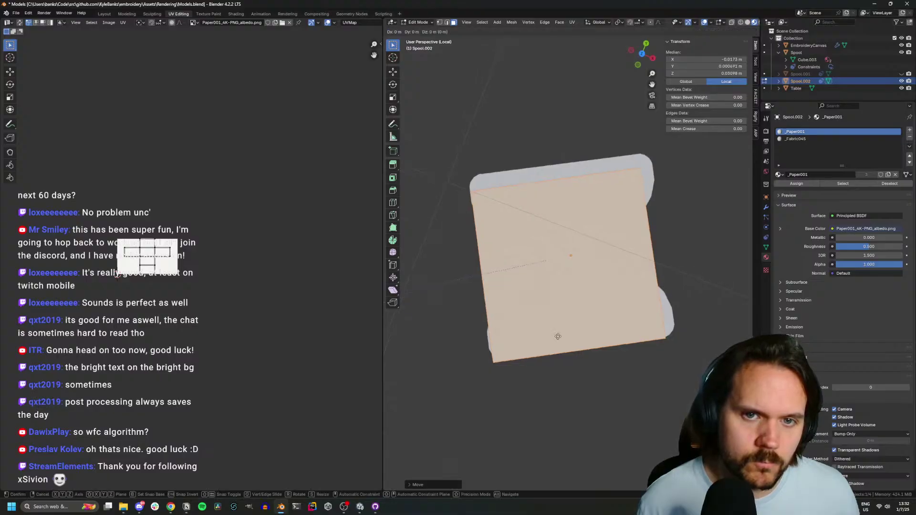
pyautogui.press('x')
pyautogui.press('z')
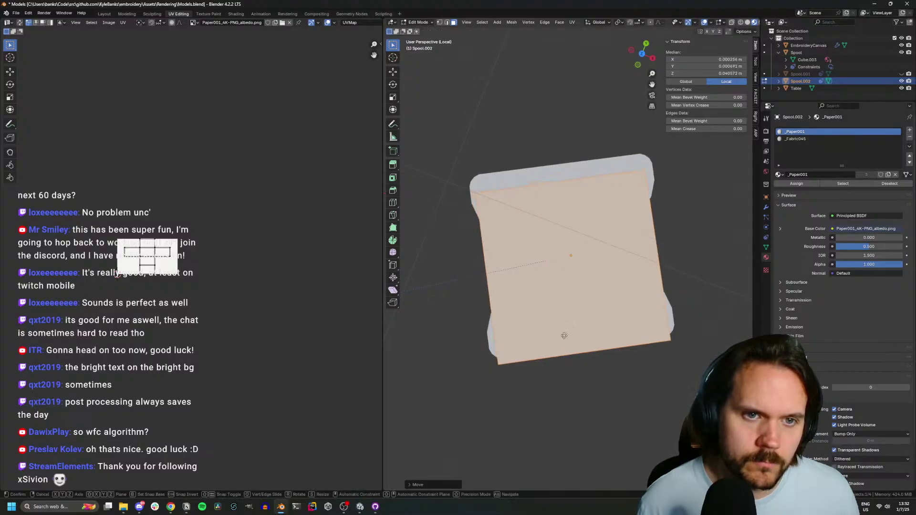
pyautogui.rightClick(562, 327)
pyautogui.press('g')
pyautogui.press('y')
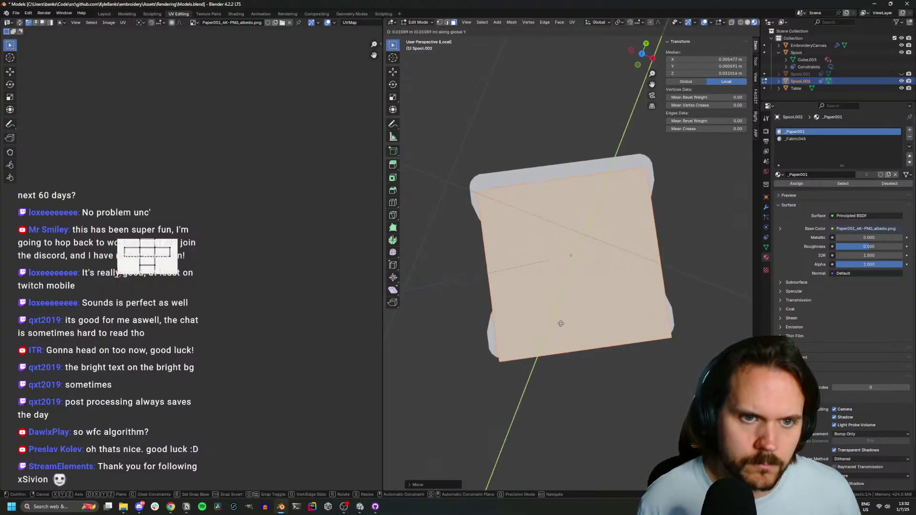
pyautogui.click(557, 316)
pyautogui.press('g')
pyautogui.press('x')
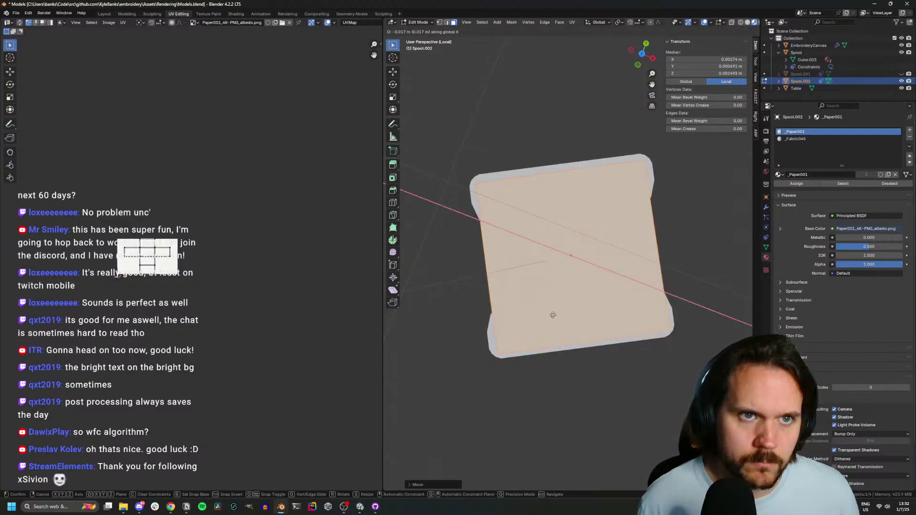
pyautogui.click(553, 315)
# Give the slab a Catmull-Clark Subdivision modifier with 3 viewport levels and apply smooth shading
pyautogui.moveTo(553, 315); pyautogui.dragTo(768, 335, button='middle')
pyautogui.click(765, 207)
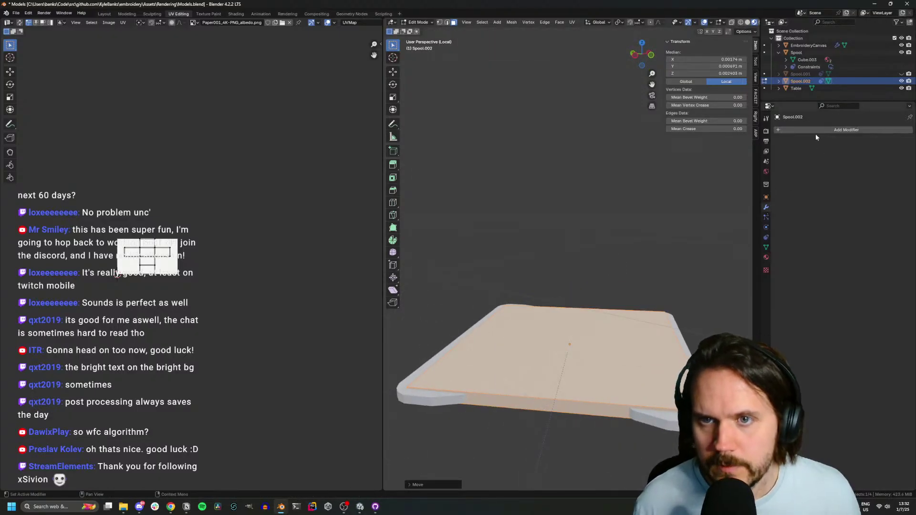
pyautogui.click(815, 134)
pyautogui.write('sub')
pyautogui.press('Return')
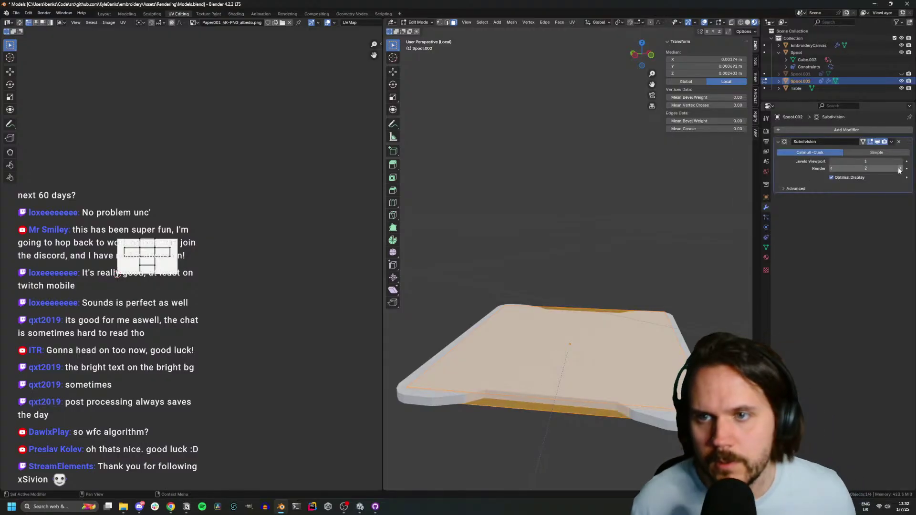
pyautogui.press('Tab')
pyautogui.rightClick(556, 357)
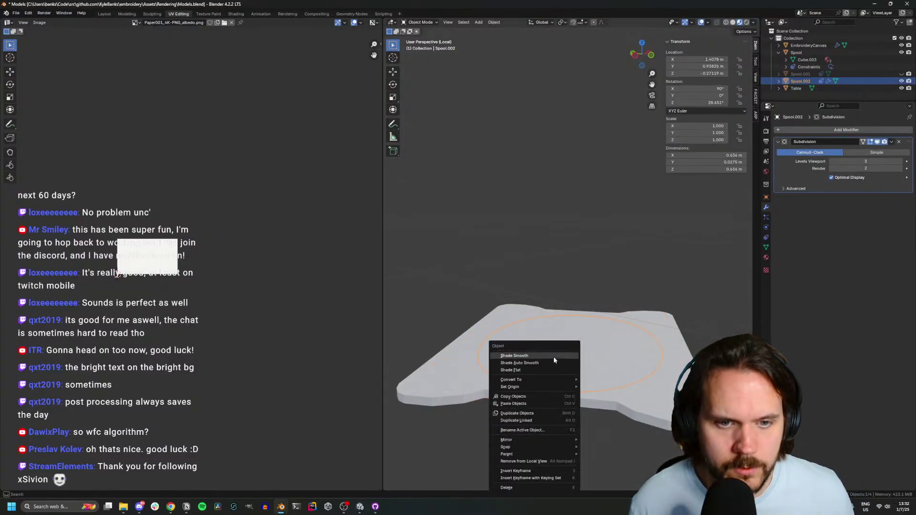
pyautogui.click(554, 356)
# Crease all of the slab's edges to about 0.68
pyautogui.press('Tab')
pyautogui.hotkey('shift', 'e')
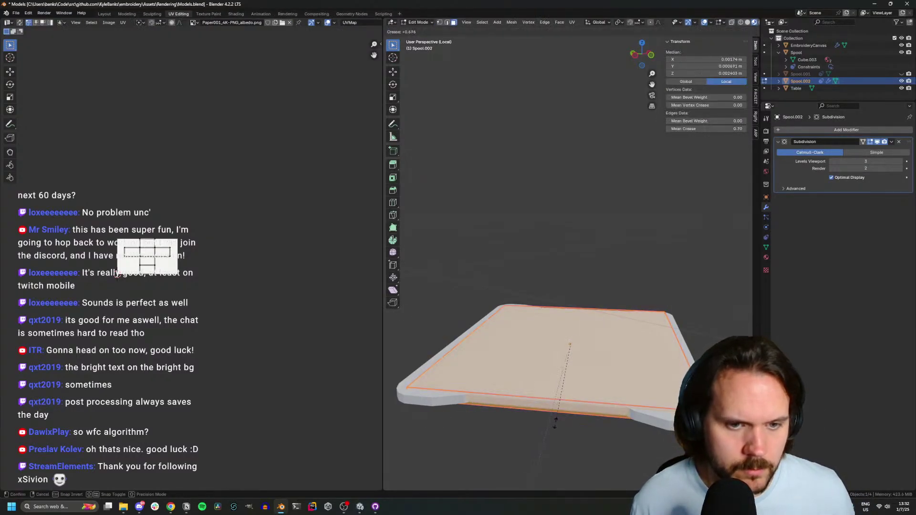
pyautogui.click(555, 422)
pyautogui.moveTo(555, 422); pyautogui.dragTo(593, 435, button='middle')
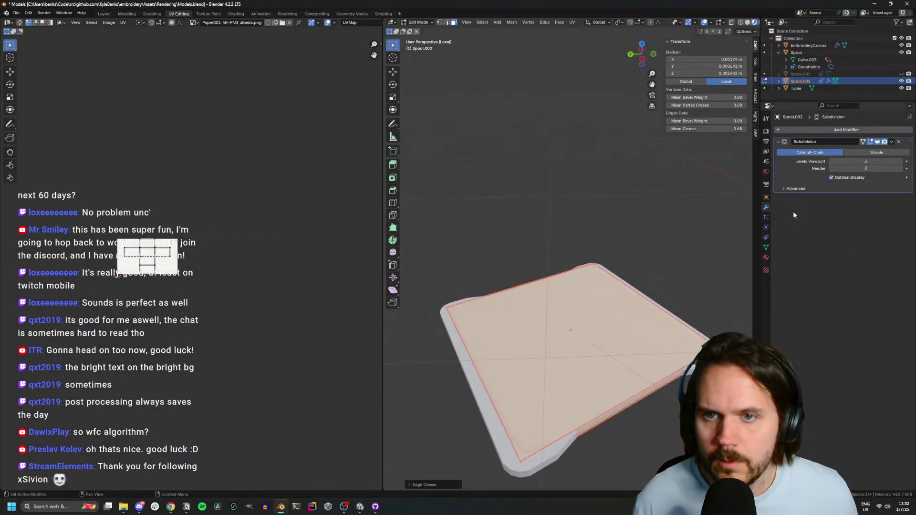
# Assign the _Fabric045 material to all of the slab's faces and view it from the top
pyautogui.click(767, 257)
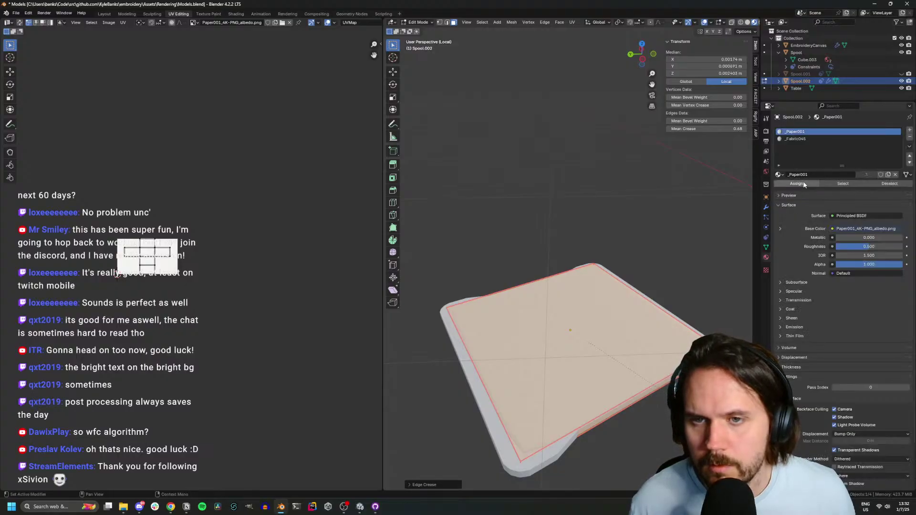
pyautogui.click(795, 139)
pyautogui.click(797, 184)
pyautogui.moveTo(549, 267); pyautogui.dragTo(512, 311, button='middle')
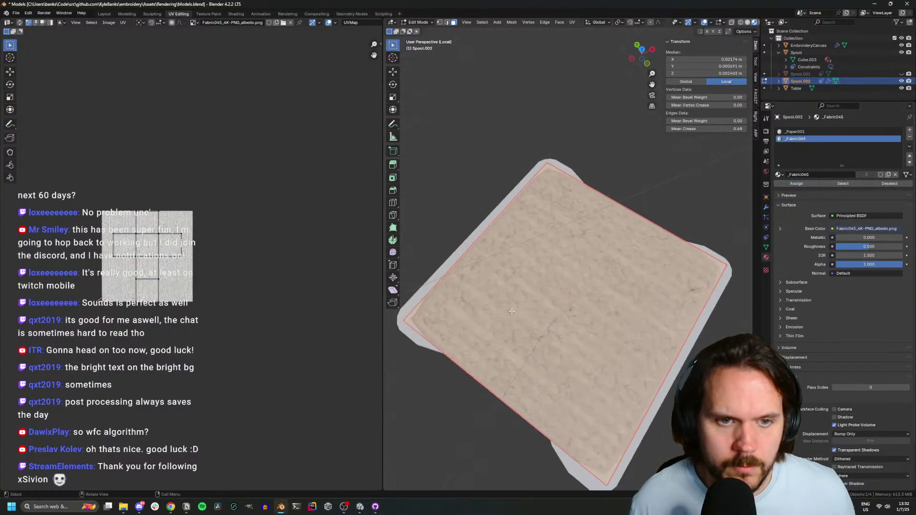
pyautogui.press('KP_7')
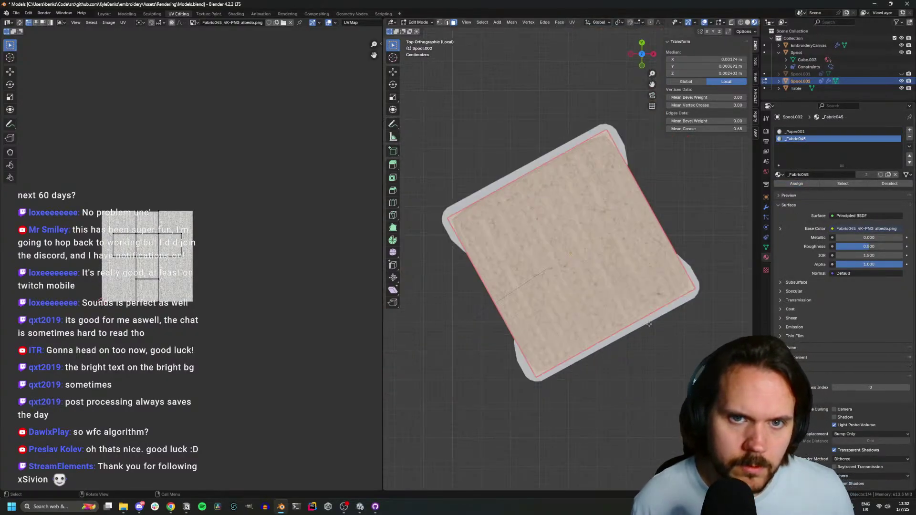
pyautogui.press('s')
pyautogui.press('y')
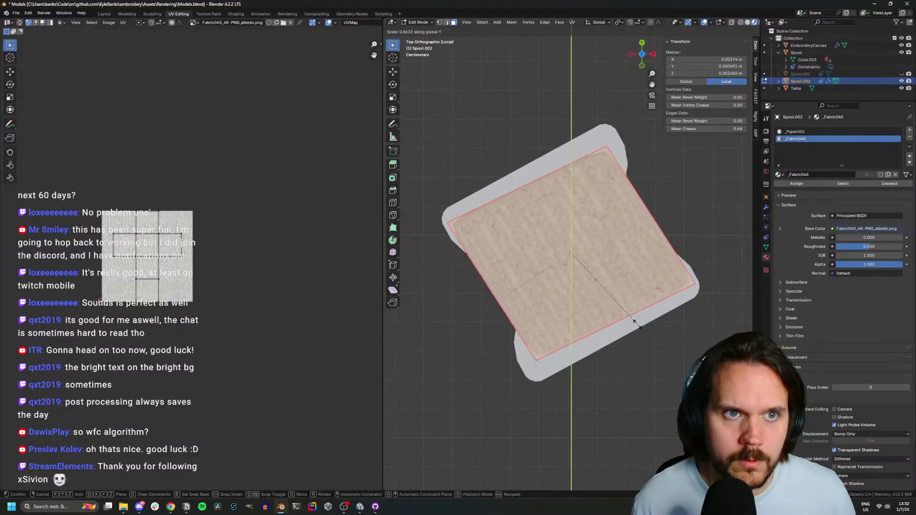
pyautogui.press('Escape')
# Frame the slab in the Modeling workspace with the transform orientation set to Global
pyautogui.click(133, 15)
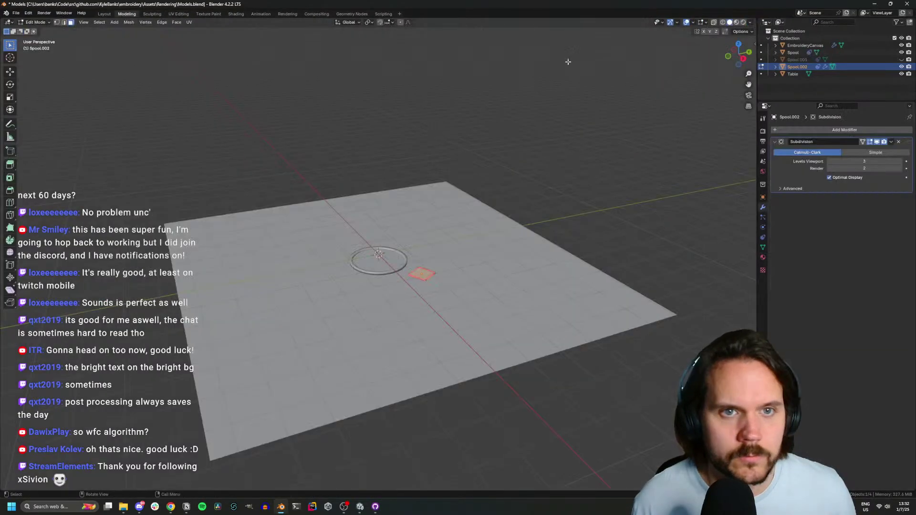
pyautogui.press('KP_Decimal')
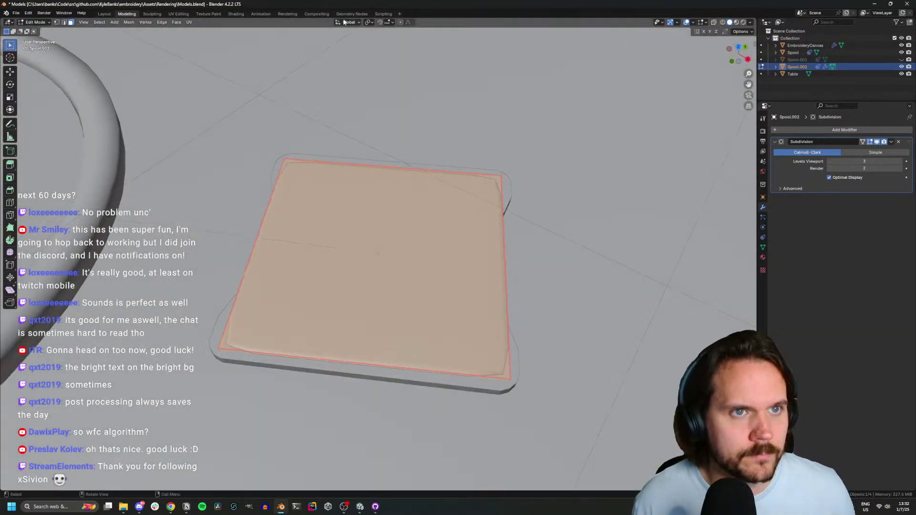
pyautogui.click(346, 22)
pyautogui.click(339, 53)
pyautogui.moveTo(430, 248); pyautogui.dragTo(349, 28, button='middle')
pyautogui.click(349, 23)
pyautogui.click(340, 45)
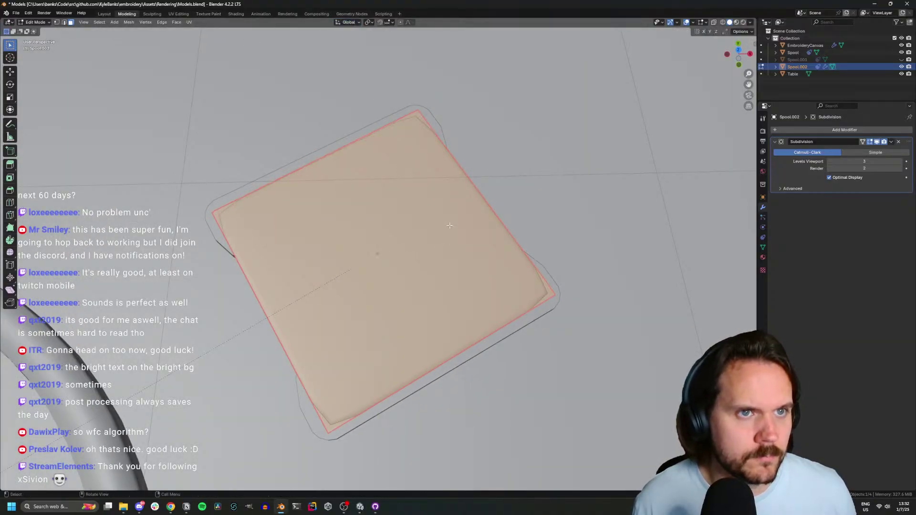
# Scale the slab along the global Y axis and return to Object Mode
pyautogui.press('s')
pyautogui.press('y')
pyautogui.click(435, 229)
pyautogui.moveTo(436, 229); pyautogui.dragTo(447, 202, button='middle')
pyautogui.scroll(-6, 451, 204)
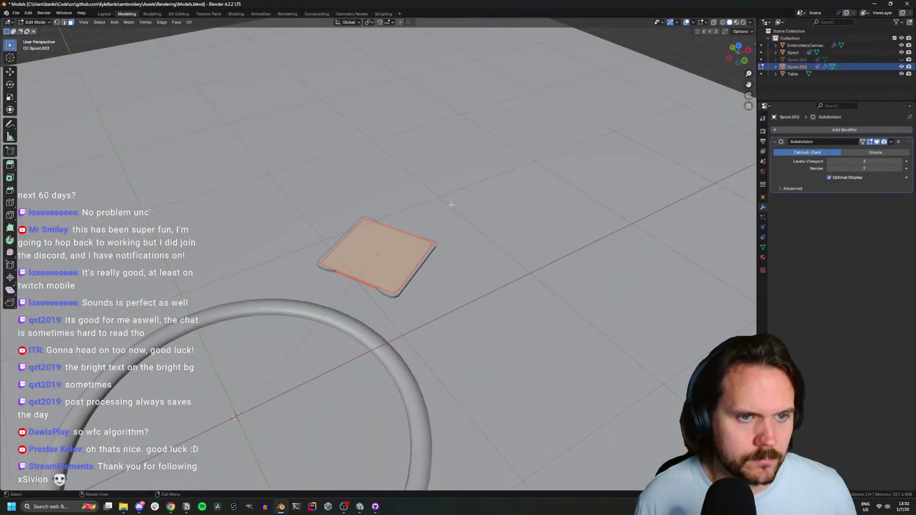
pyautogui.rightClick(451, 204)
pyautogui.press('Escape')
pyautogui.press('Tab')
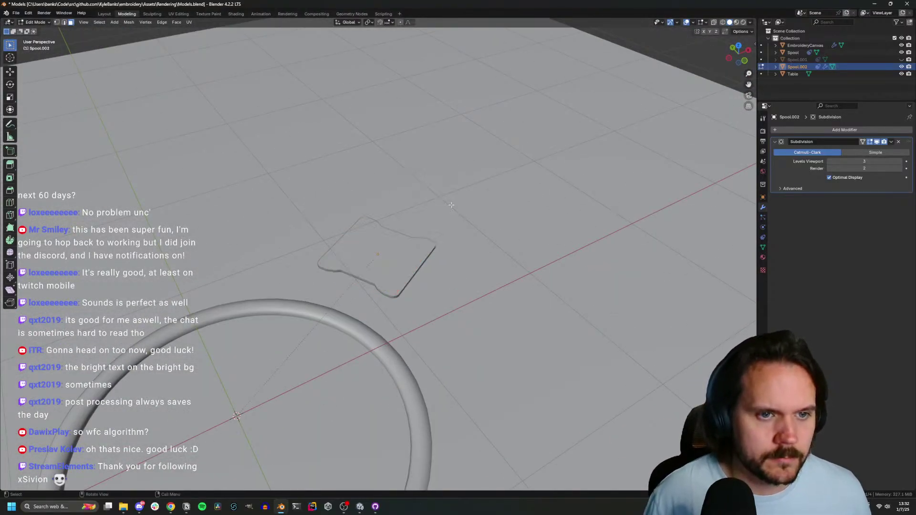
# Add a new cube mesh and move it over the spool card in the top view
pyautogui.press('KP_1')
pyautogui.press('KP_7')
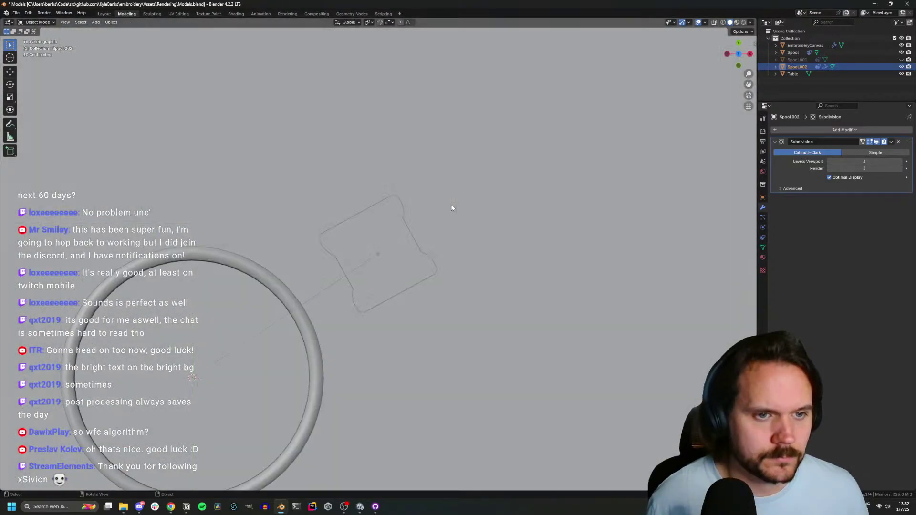
pyautogui.hotkey('shift', 'a')
pyautogui.moveTo(405, 240)
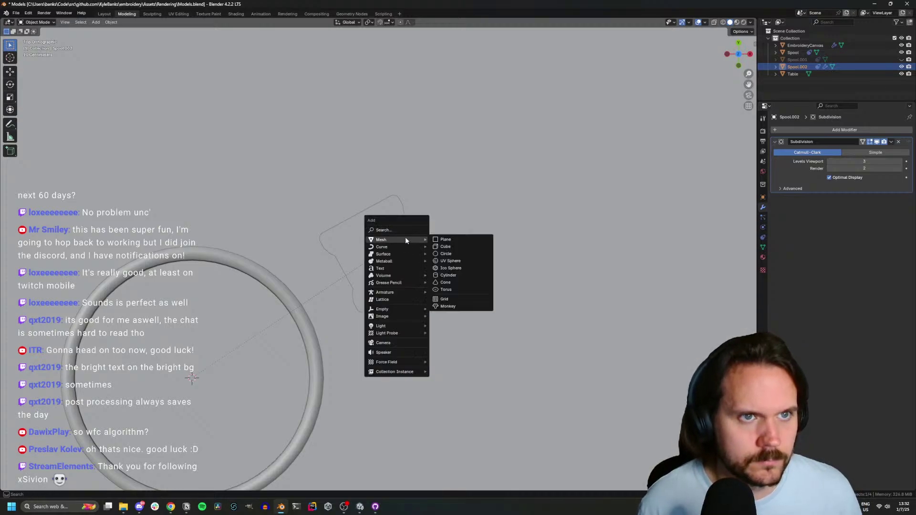
pyautogui.click(446, 247)
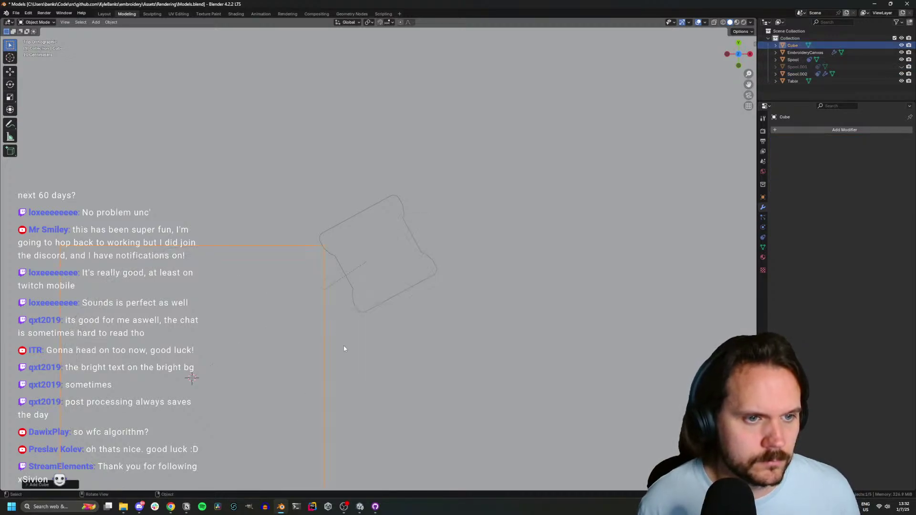
pyautogui.press('g')
pyautogui.click(559, 172)
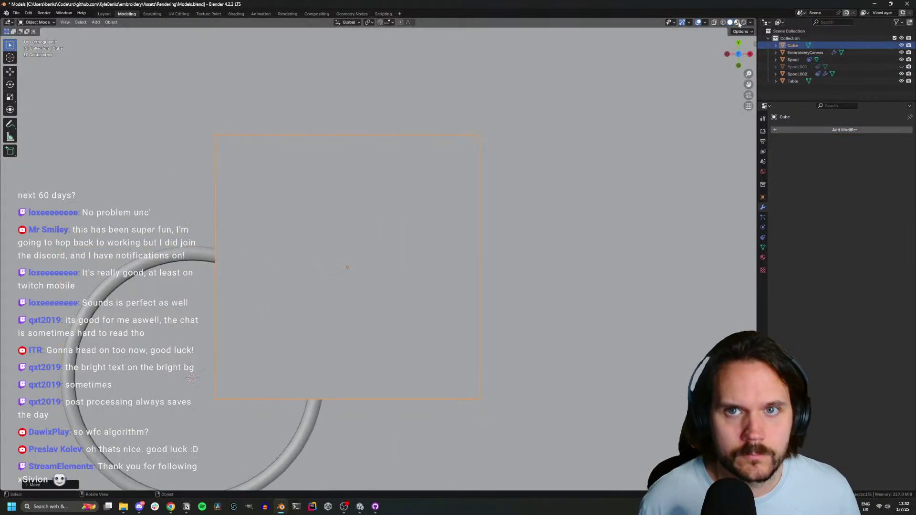
# Show the viewport in material preview and isolate the cube and the spool card in local view
pyautogui.click(738, 23)
pyautogui.moveTo(359, 224); pyautogui.dragTo(308, 155, button='middle')
pyautogui.scroll(-3, 334, 201)
pyautogui.scroll(5, 358, 239)
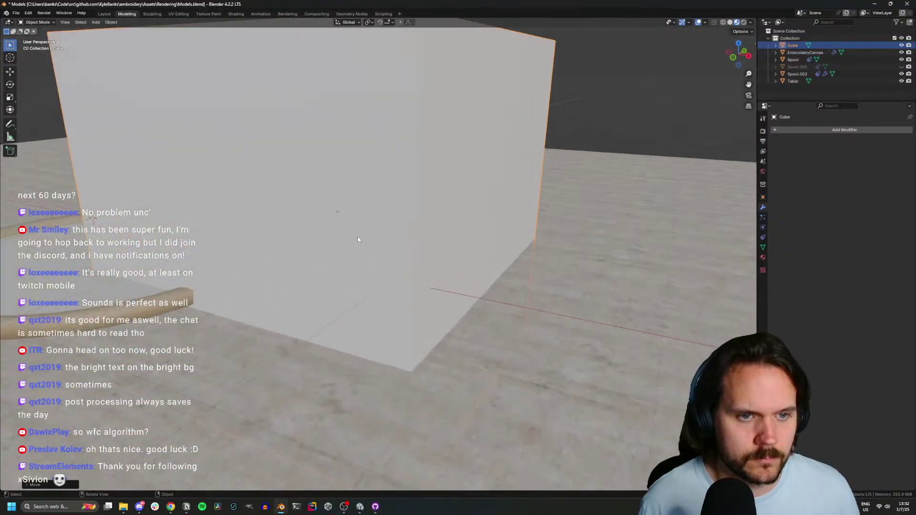
pyautogui.scroll(2, 358, 243)
pyautogui.click(370, 260)
pyautogui.press('KP_Divide')
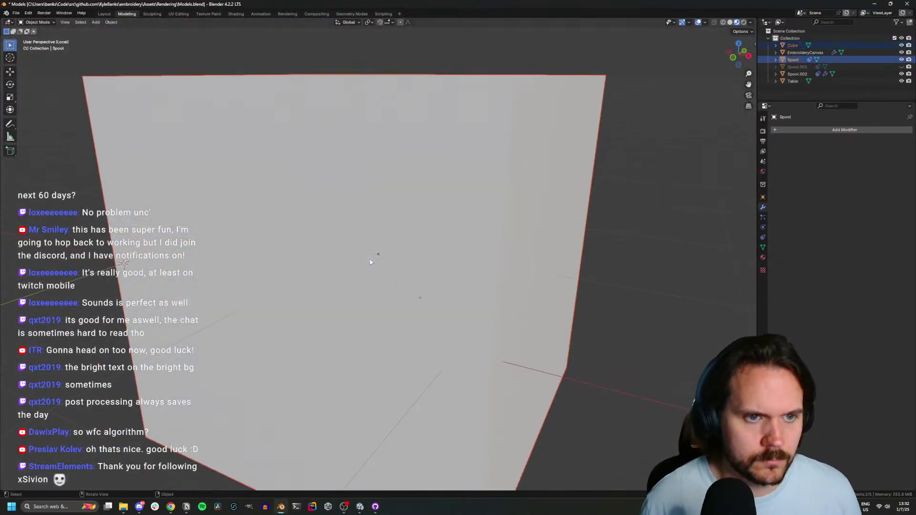
# Rotate the cube to match the card's angle in the top view and scale its mesh down to about 0.24
pyautogui.click(449, 217)
pyautogui.press('KP_7')
pyautogui.press('r')
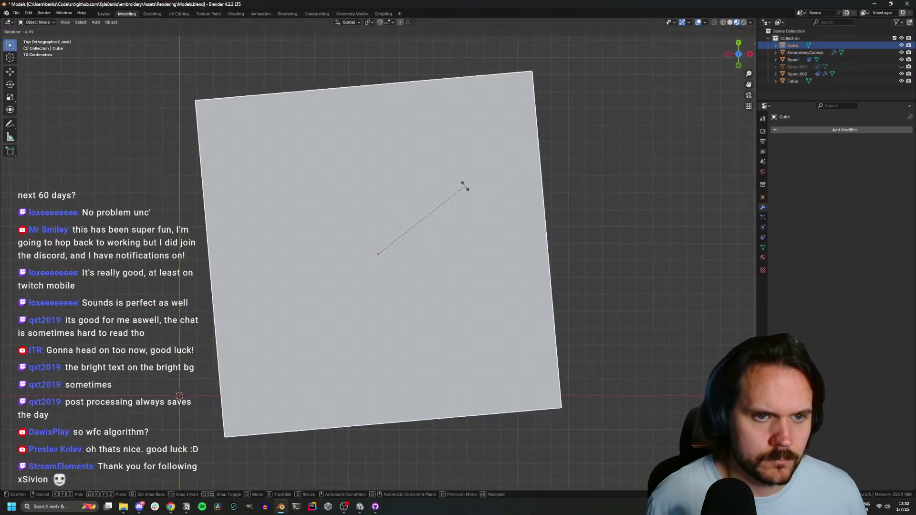
pyautogui.click(437, 165)
pyautogui.press('Tab')
pyautogui.press('s')
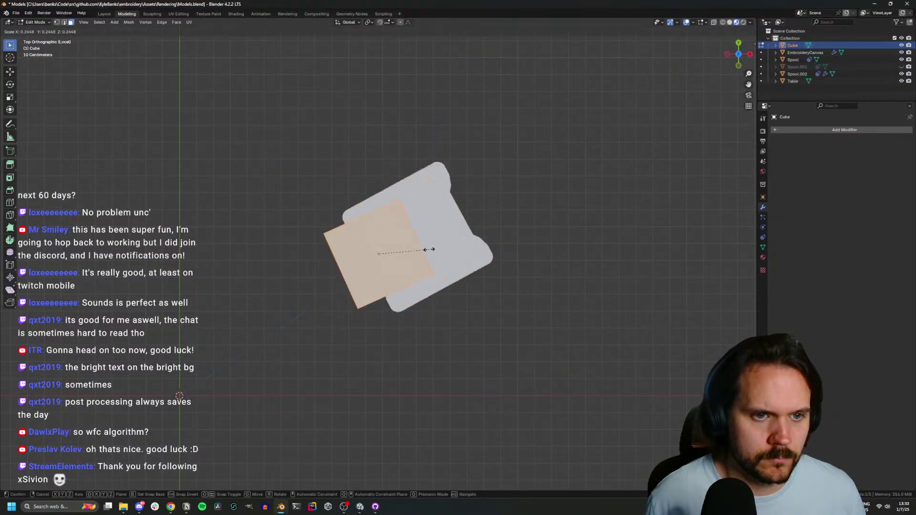
pyautogui.click(433, 248)
# Move the cube object to the centre of the card and fine-tune its rotation to line up with the card's edges
pyautogui.press('g')
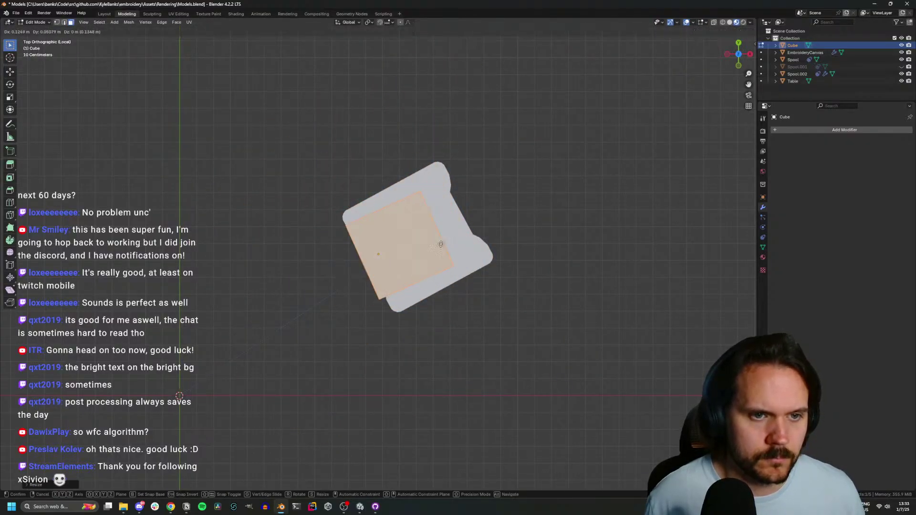
pyautogui.rightClick(396, 274)
pyautogui.press('Tab')
pyautogui.press('g')
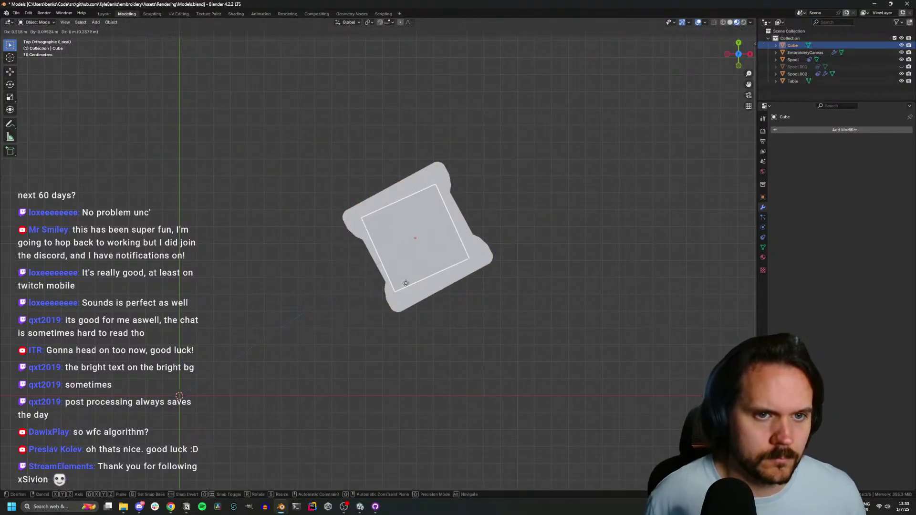
pyautogui.click(408, 282)
pyautogui.press('r')
pyautogui.click(459, 210)
pyautogui.press('g')
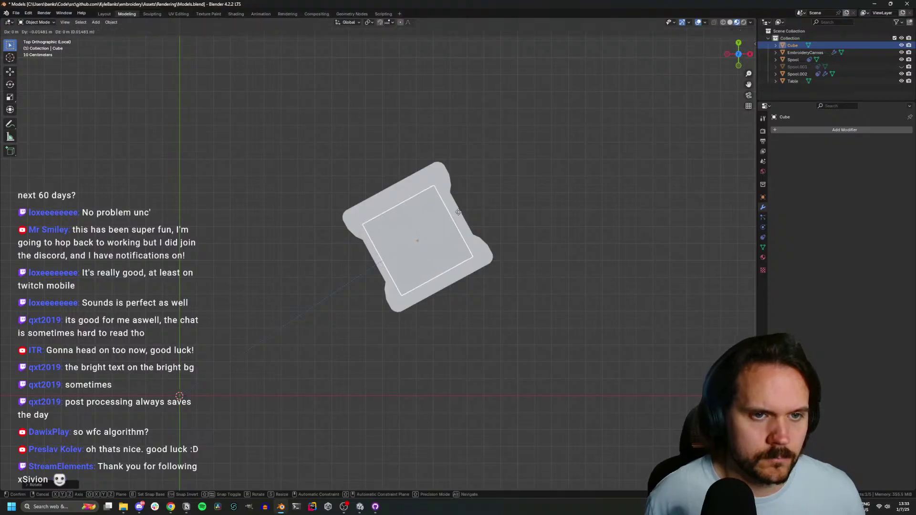
pyautogui.click(459, 213)
# Give the cube a Catmull-Clark Subdivision modifier with 2 viewport levels and shade its faces smooth
pyautogui.click(806, 129)
pyautogui.write('sub')
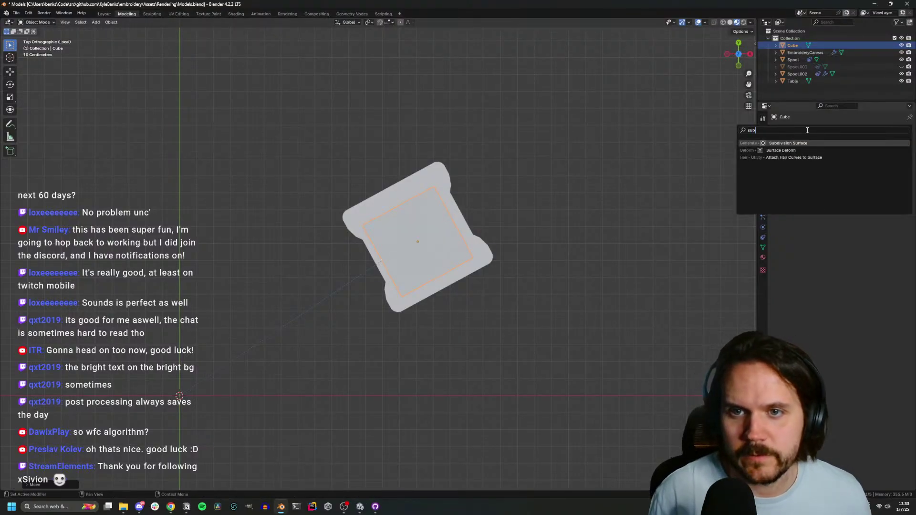
pyautogui.press('Return')
pyautogui.click(899, 161)
pyautogui.click(899, 162)
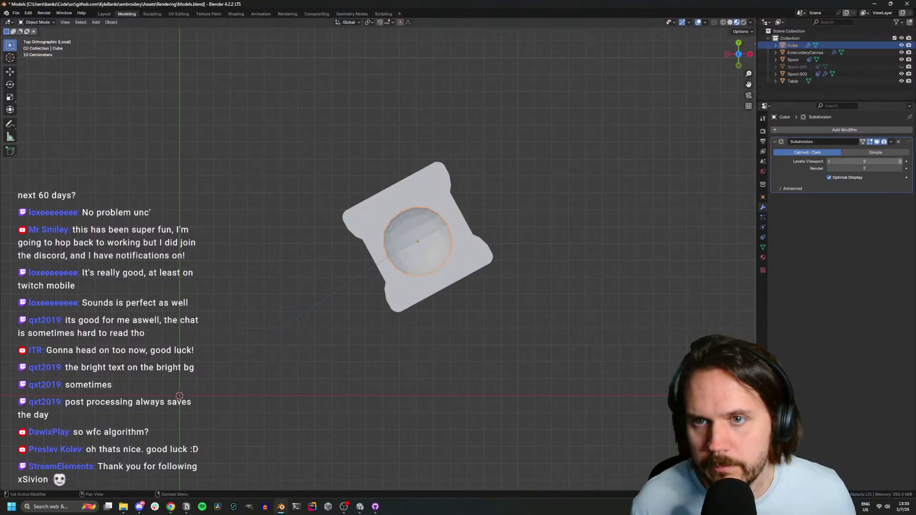
pyautogui.click(899, 161)
pyautogui.press('Tab')
pyautogui.rightClick(418, 231)
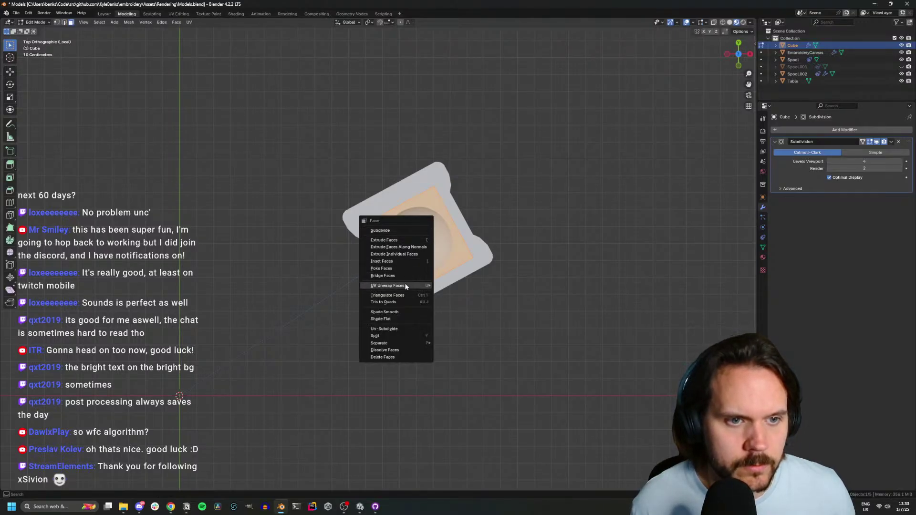
pyautogui.click(400, 313)
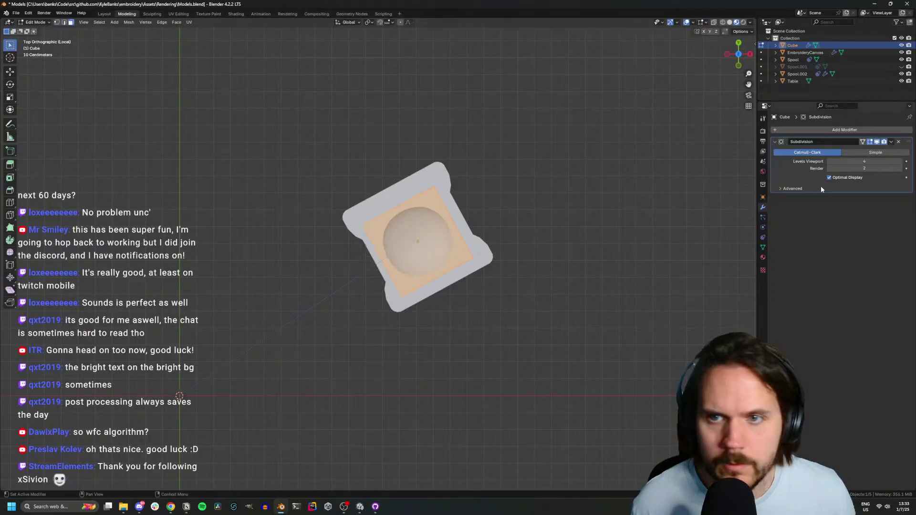
pyautogui.click(831, 161)
pyautogui.moveTo(539, 191); pyautogui.dragTo(453, 224, button='middle')
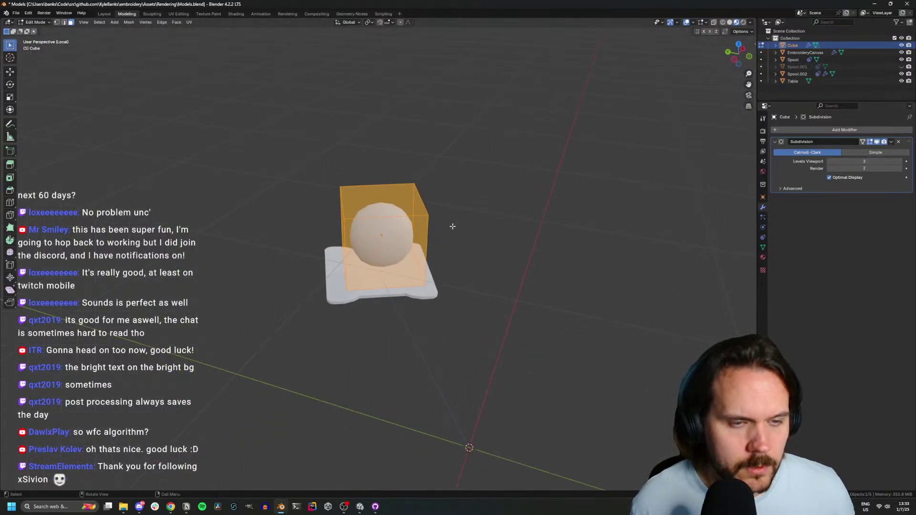
pyautogui.press('g')
pyautogui.press('z')
pyautogui.press('z')
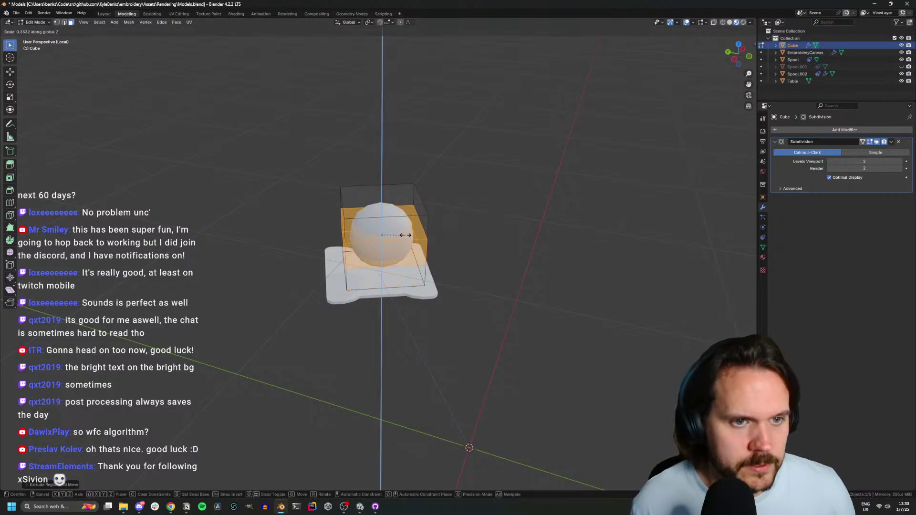
pyautogui.press('Escape')
# Flatten the cube along the Z axis into a thin slab and set its Subdivision viewport levels to 3
pyautogui.press('s')
pyautogui.press('z')
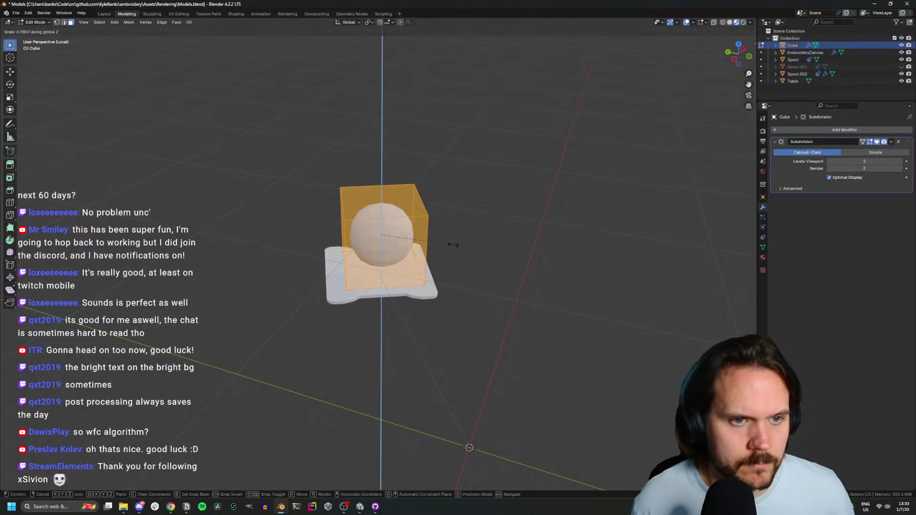
pyautogui.click(391, 243)
pyautogui.press('KP_7')
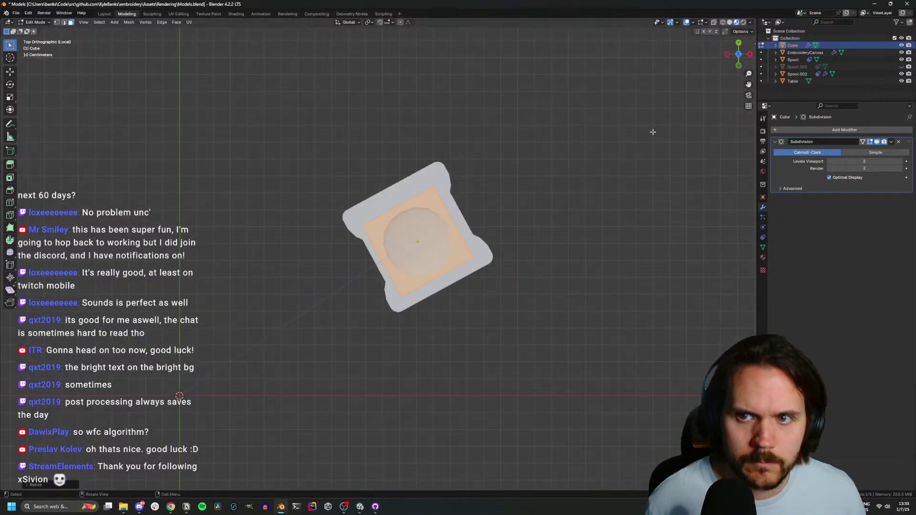
pyautogui.click(903, 161)
# Lower the new slab about 0.27 m along Z onto the card and crease all of its edges
pyautogui.moveTo(495, 250); pyautogui.dragTo(497, 190, button='middle')
pyautogui.press('g')
pyautogui.press('z')
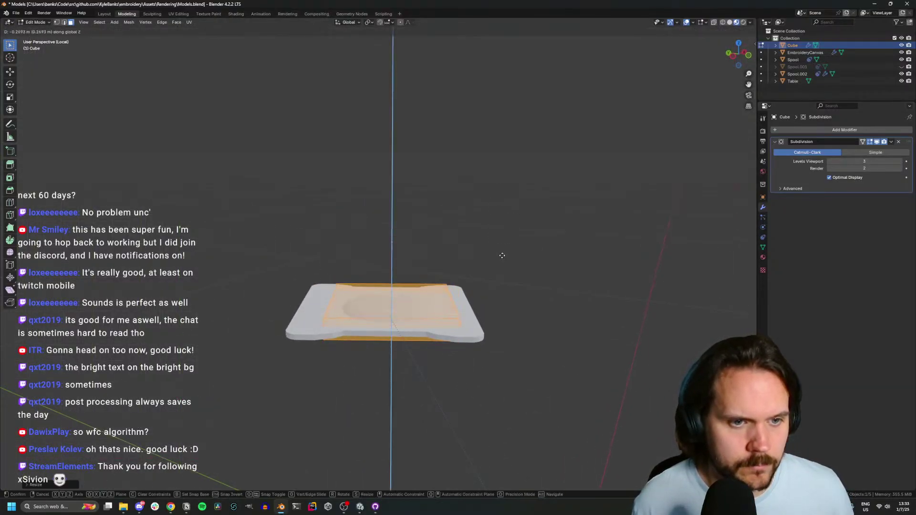
pyautogui.click(501, 256)
pyautogui.hotkey('shift', 'e')
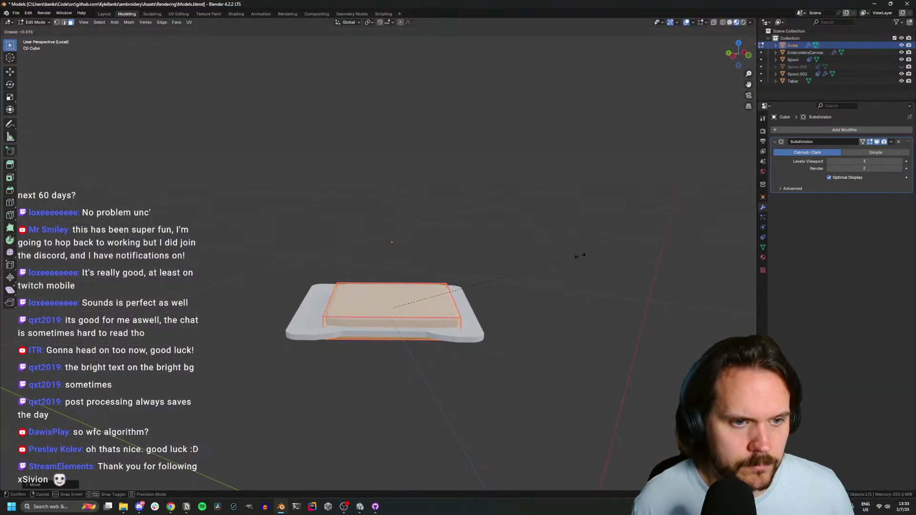
pyautogui.click(560, 253)
pyautogui.press('KP_7')
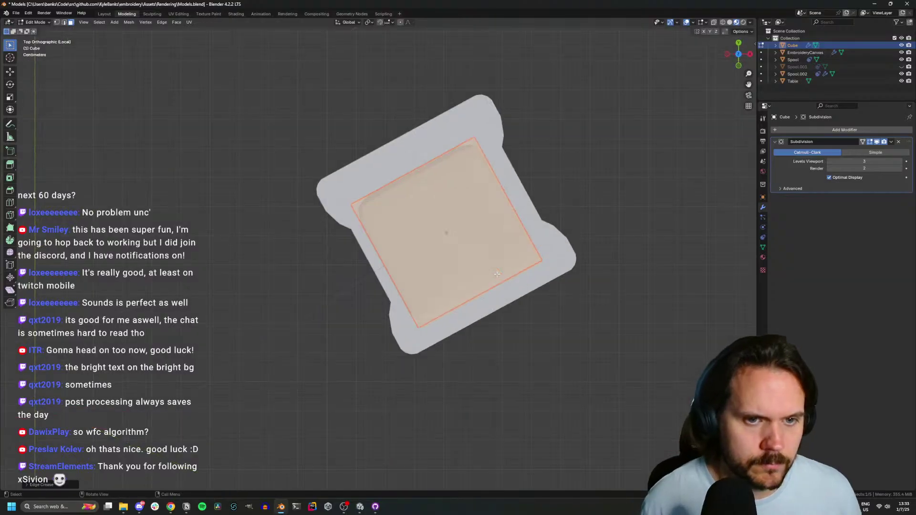
pyautogui.press('s')
pyautogui.press('x')
pyautogui.click(512, 268)
pyautogui.scroll(-3, 506, 268)
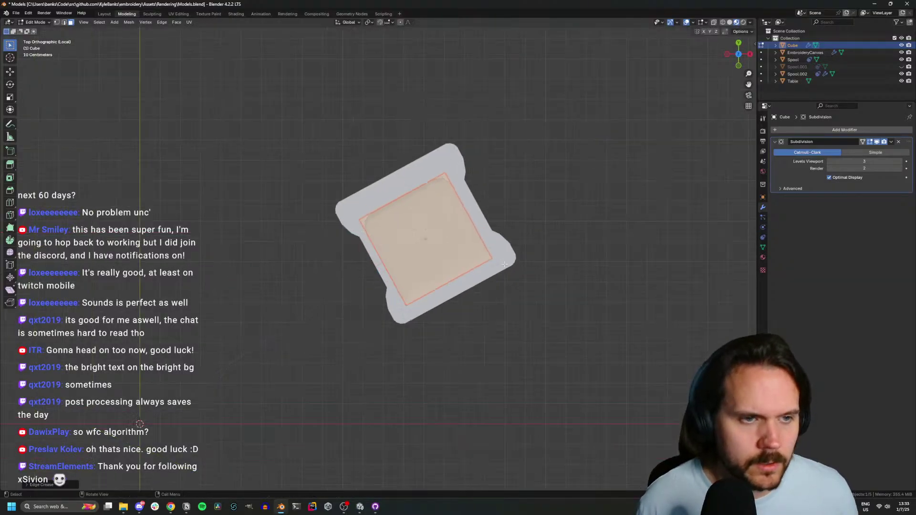
# Set the transform orientation to Local, scale the slab up to nearly cover the card and centre it there
pyautogui.click(352, 14)
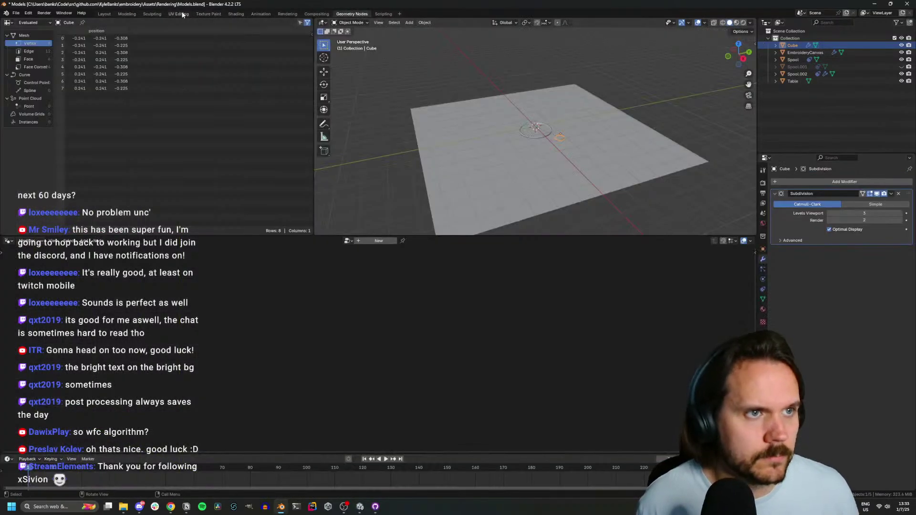
pyautogui.click(126, 14)
pyautogui.click(347, 22)
pyautogui.click(334, 44)
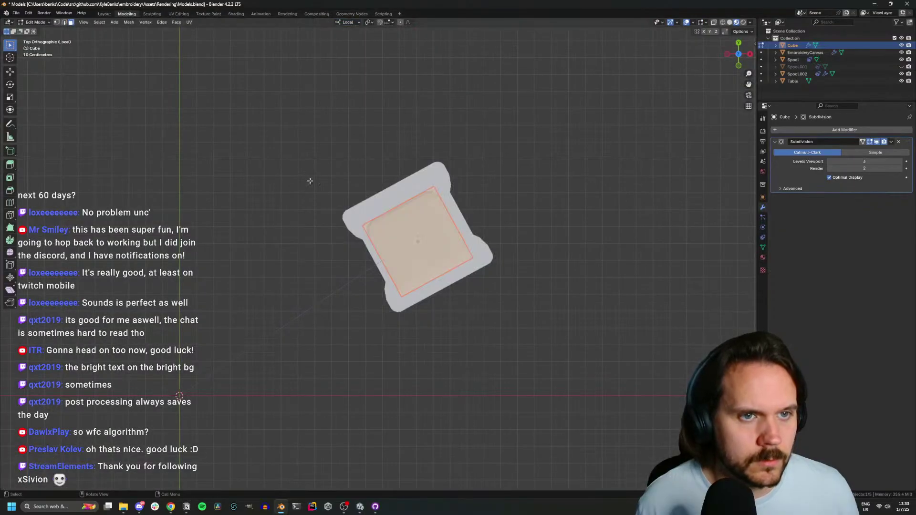
pyautogui.press('s')
pyautogui.click(271, 184)
pyautogui.press('g')
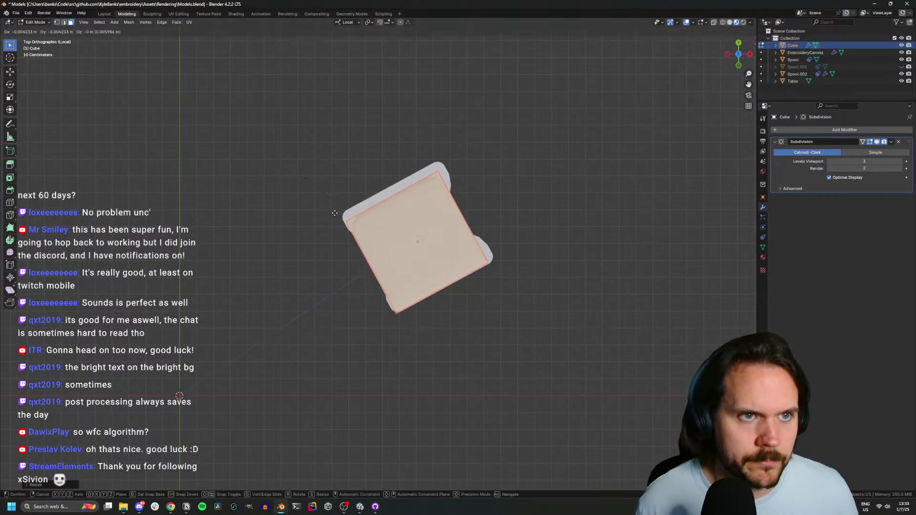
pyautogui.press('z')
pyautogui.click(337, 207)
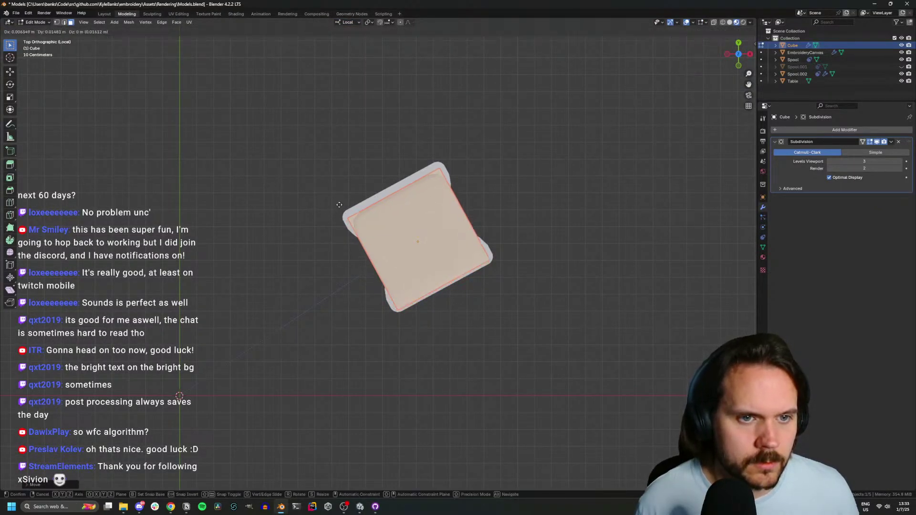
# Scale the slab along local Z to about 0.42 and narrow it very slightly along local Y to suit the card's recess
pyautogui.moveTo(338, 207); pyautogui.dragTo(425, 145, button='middle')
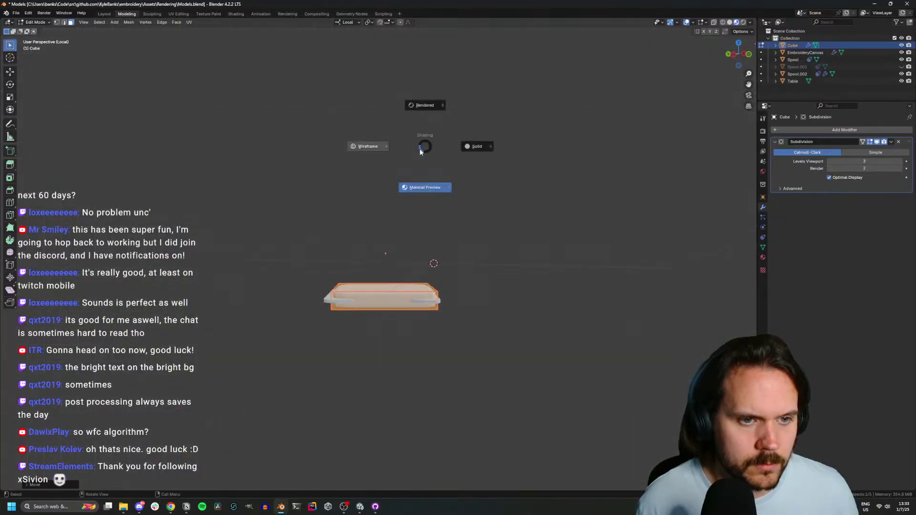
pyautogui.press('s')
pyautogui.press('z')
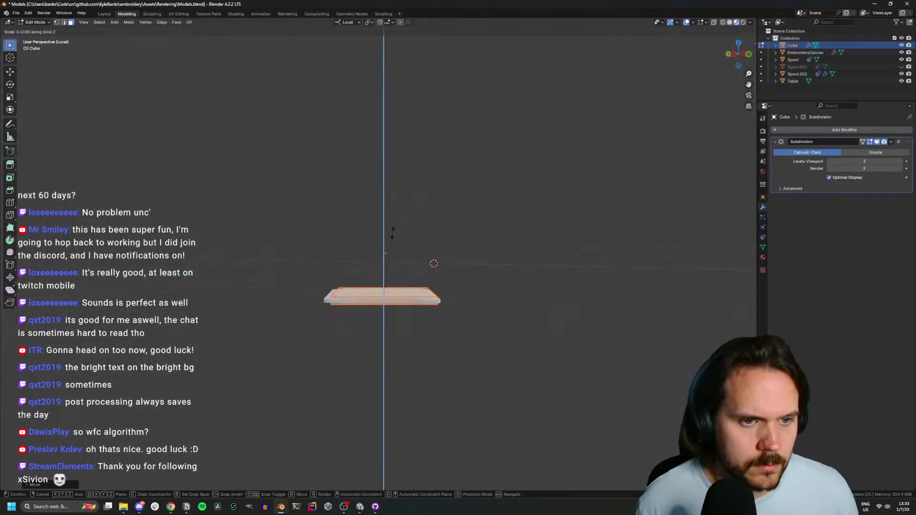
pyautogui.click(391, 239)
pyautogui.scroll(4, 386, 227)
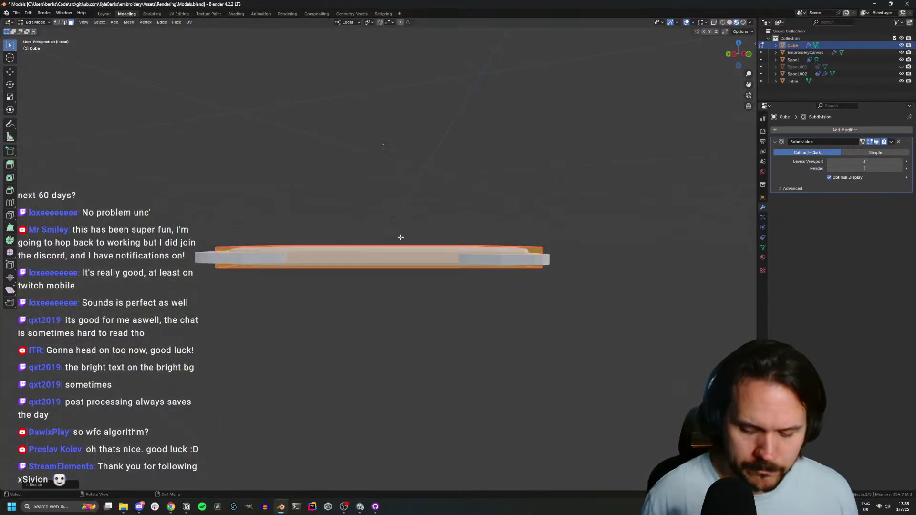
pyautogui.press('KP_7')
pyautogui.press('r')
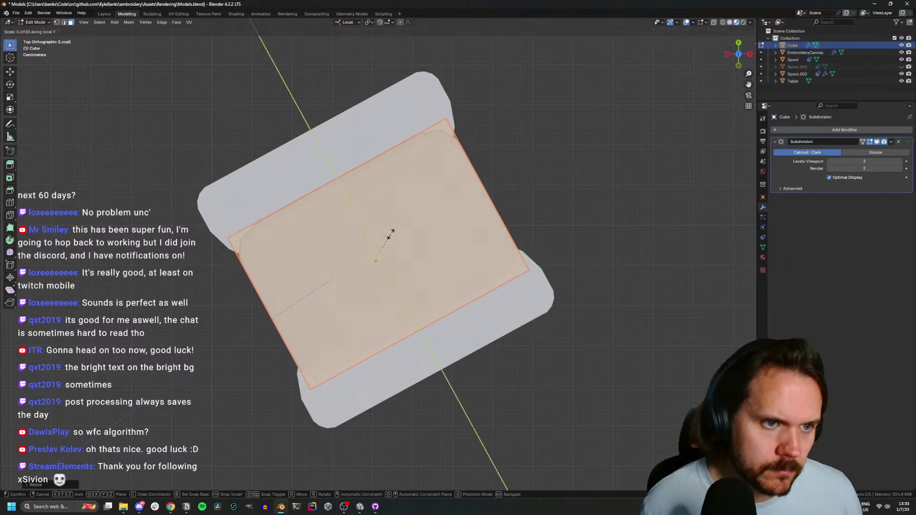
pyautogui.click(391, 234)
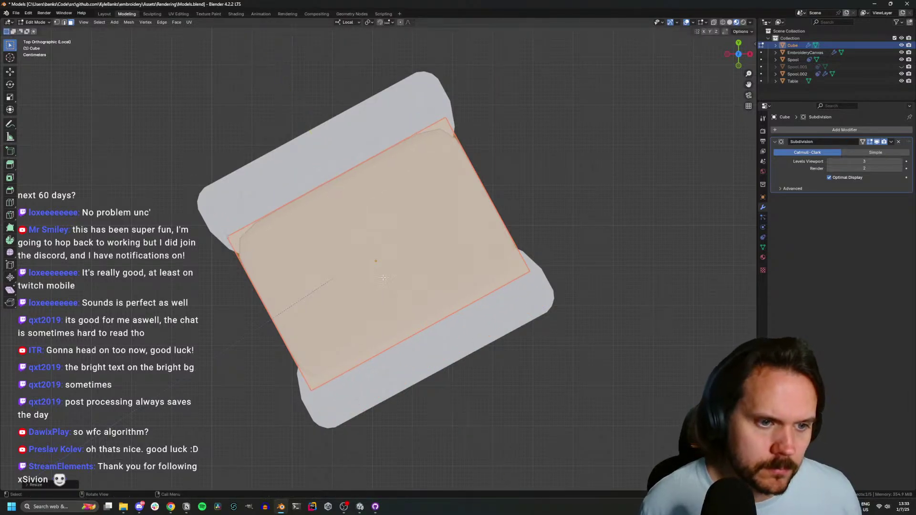
# Set the slab's Subdivision viewport levels to 2
pyautogui.click(901, 162)
pyautogui.moveTo(324, 305); pyautogui.dragTo(367, 244, button='middle')
pyautogui.click(829, 162)
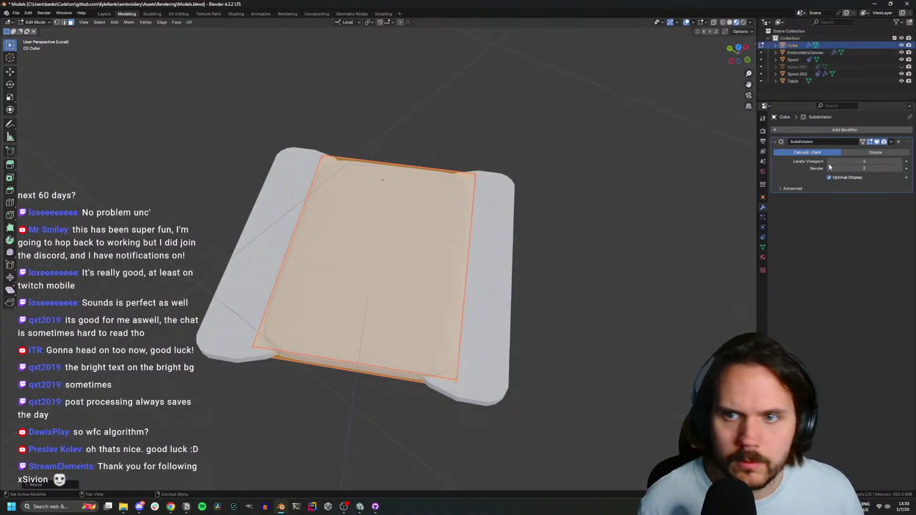
pyautogui.click(829, 162)
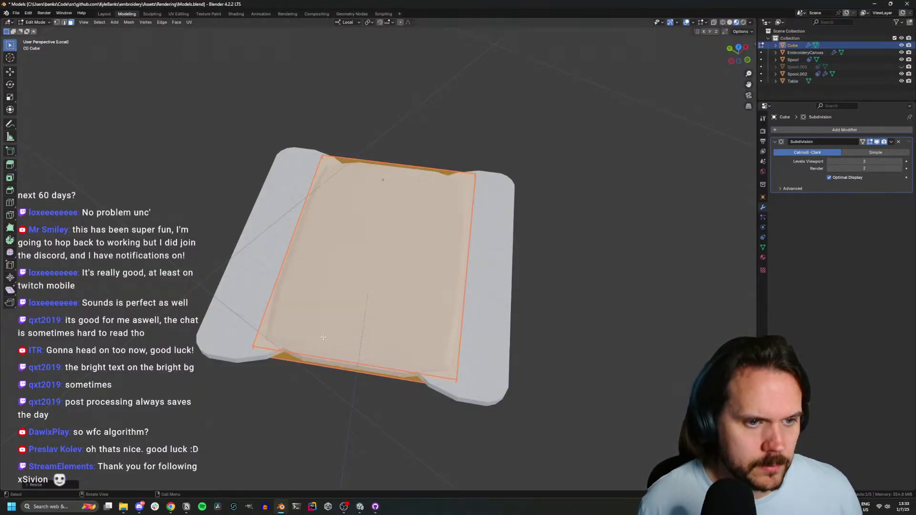
# Try dividing the slab with a row of evenly spaced loop cuts running across the card
pyautogui.hotkey('ctrl', 'e')
pyautogui.click(294, 393)
pyautogui.scroll(7, 315, 365)
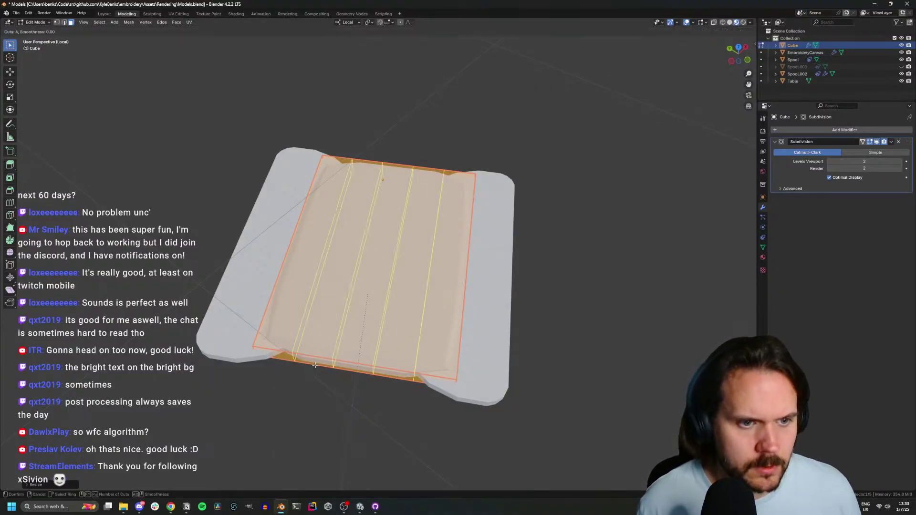
pyautogui.scroll(4, 315, 365)
pyautogui.click(316, 365)
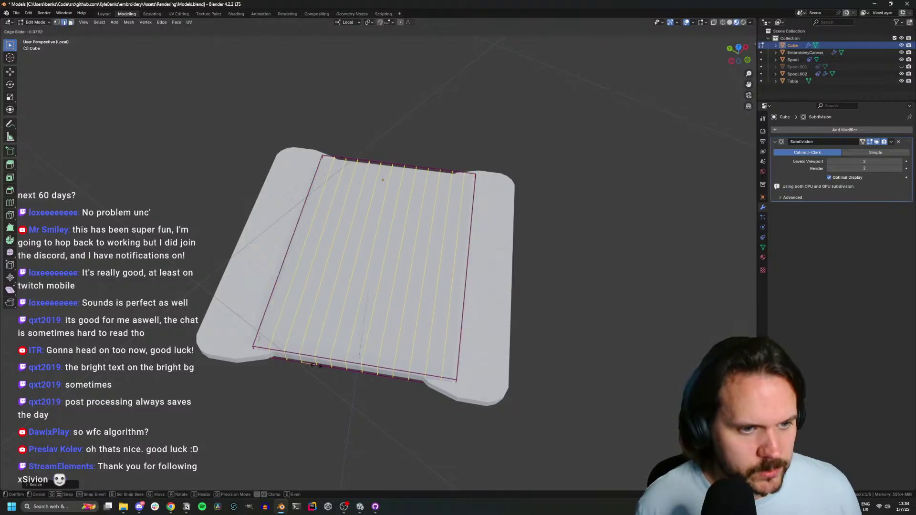
pyautogui.click(317, 366)
pyautogui.moveTo(317, 366); pyautogui.dragTo(319, 304, button='middle')
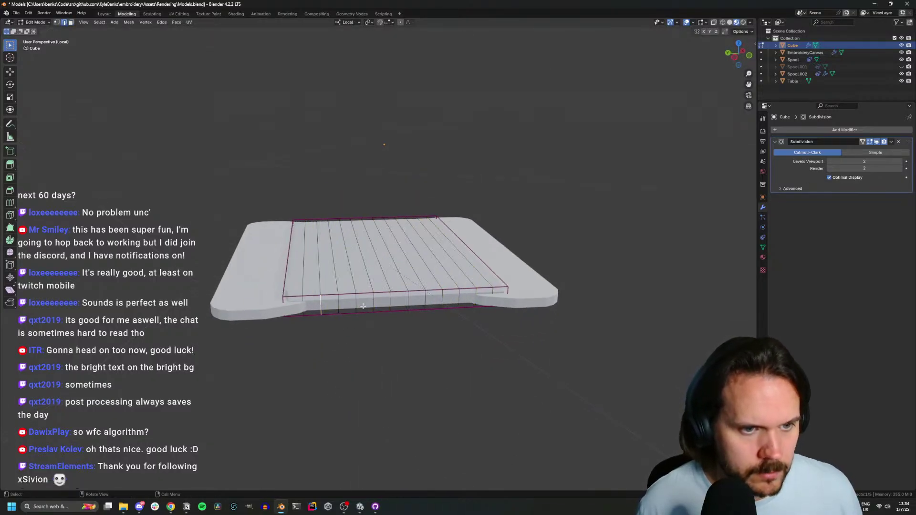
# Select every second loop cut on the slab
pyautogui.keyDown('alt'); pyautogui.click(320, 283); pyautogui.keyUp('alt')
pyautogui.keyDown('alt'); pyautogui.keyDown('shift'); pyautogui.click(355, 280); pyautogui.keyUp('shift'); pyautogui.keyUp('alt')
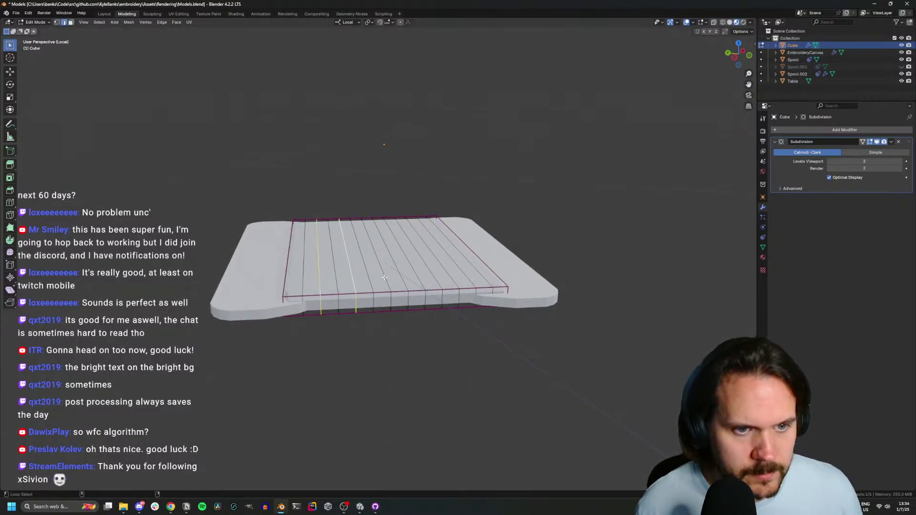
pyautogui.keyDown('alt'); pyautogui.keyDown('shift'); pyautogui.click(385, 277); pyautogui.keyUp('shift'); pyautogui.keyUp('alt')
pyautogui.keyDown('alt'); pyautogui.keyDown('shift'); pyautogui.click(410, 273); pyautogui.keyUp('shift'); pyautogui.keyUp('alt')
pyautogui.keyDown('alt'); pyautogui.keyDown('shift'); pyautogui.click(438, 268); pyautogui.keyUp('shift'); pyautogui.keyUp('alt')
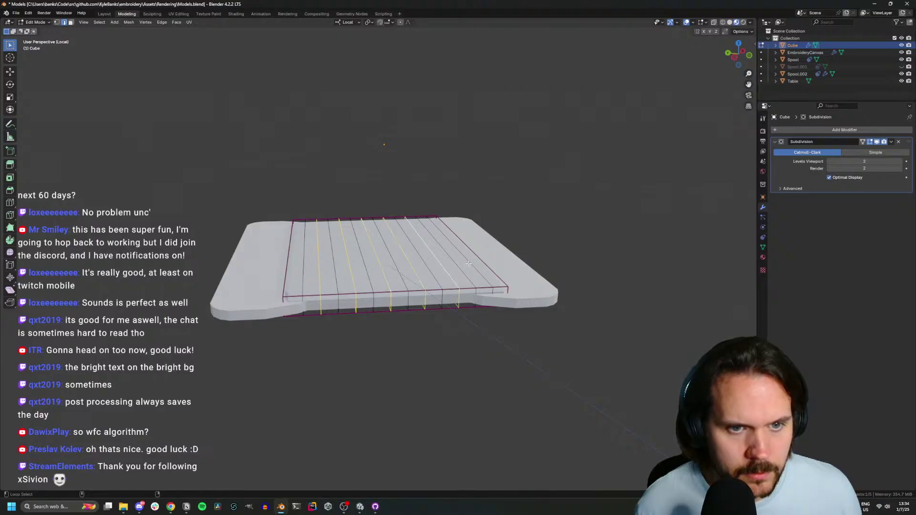
# Undo the loop selections and the loop cuts on the slab
pyautogui.hotkey('ctrl', 'z')
pyautogui.hotkey('ctrl', 'z')
pyautogui.hotkey('ctrl', 'z')
pyautogui.hotkey('ctrl', 'z')
pyautogui.hotkey('ctrl', 'z')
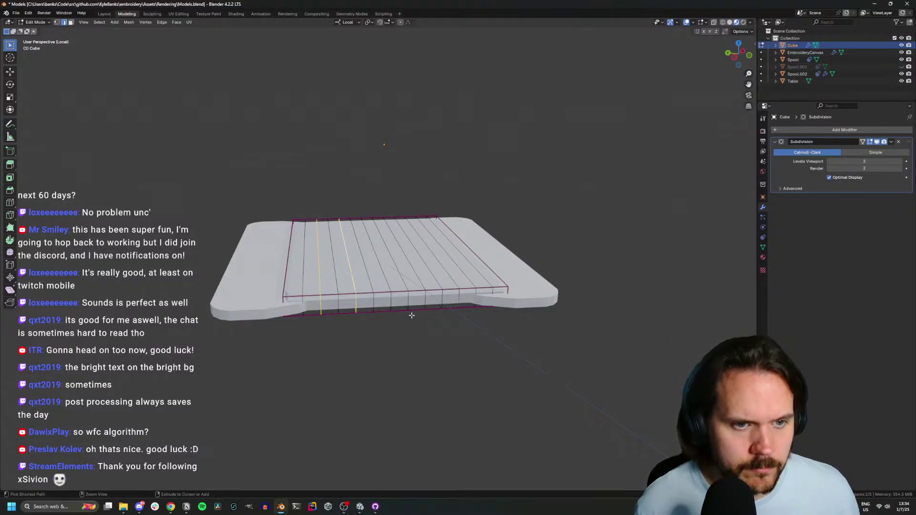
pyautogui.hotkey('ctrl', 'z')
pyautogui.hotkey('ctrl', 'z')
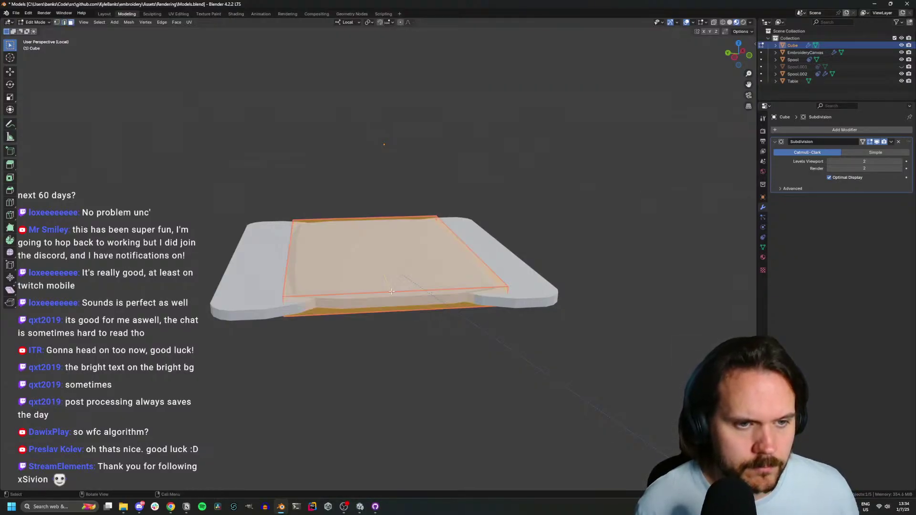
# Divide the slab with a denser row of about 15 evenly spaced loop cuts
pyautogui.hotkey('ctrl', 'r')
pyautogui.scroll(13, 392, 291)
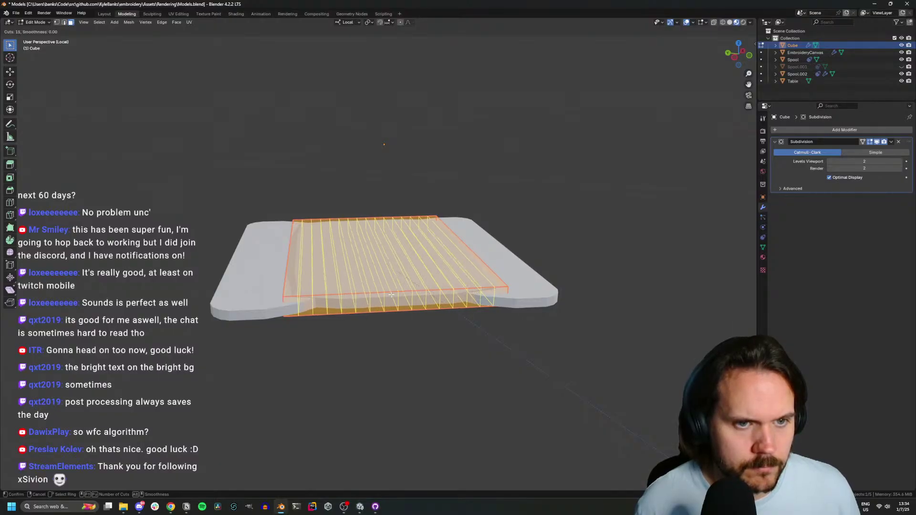
pyautogui.click(391, 294)
pyautogui.rightClick(387, 295)
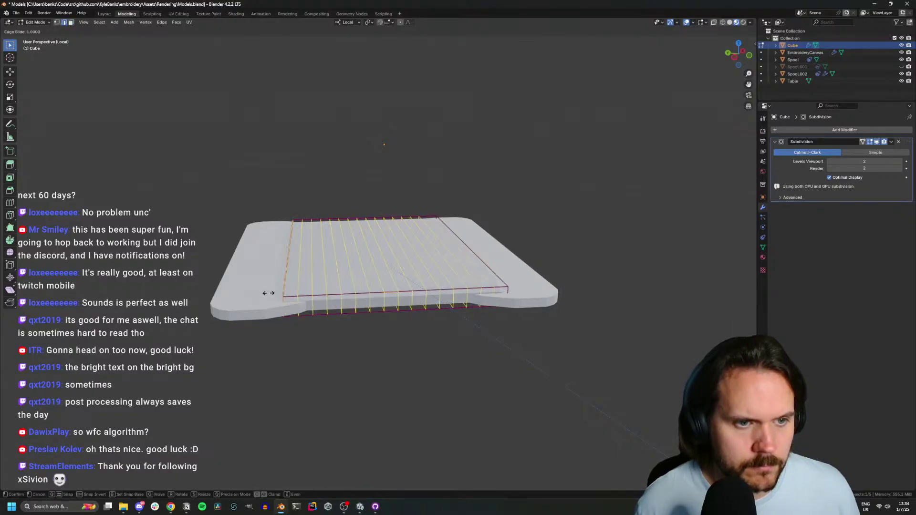
# Select alternating loop cuts along the slab and scale them inward along local X to notch its two ends
pyautogui.keyDown('alt'); pyautogui.click(311, 287); pyautogui.keyUp('alt')
pyautogui.keyDown('alt'); pyautogui.keyDown('shift'); pyautogui.click(336, 287); pyautogui.keyUp('shift'); pyautogui.keyUp('alt')
pyautogui.keyDown('alt'); pyautogui.keyDown('shift'); pyautogui.click(360, 287); pyautogui.keyUp('shift'); pyautogui.keyUp('alt')
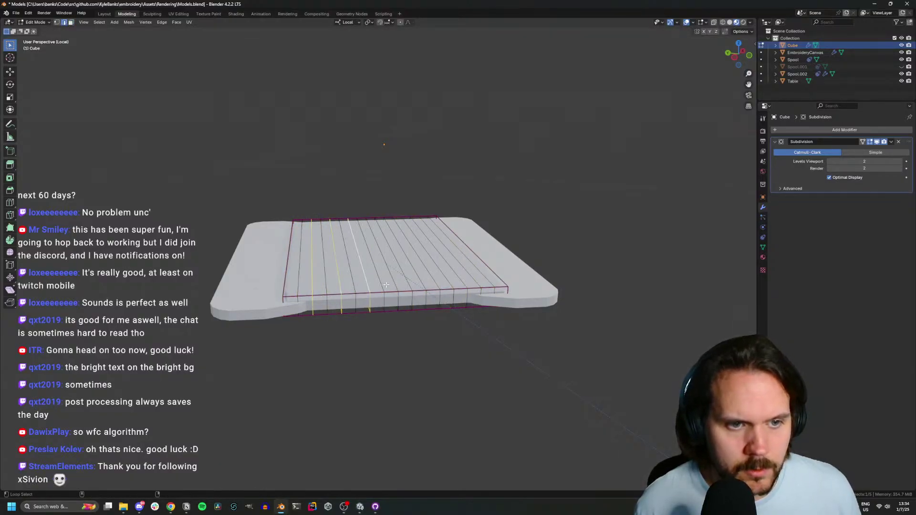
pyautogui.keyDown('alt'); pyautogui.keyDown('shift'); pyautogui.click(391, 283); pyautogui.keyUp('shift'); pyautogui.keyUp('alt')
pyautogui.keyDown('alt'); pyautogui.keyDown('shift'); pyautogui.click(423, 282); pyautogui.keyUp('shift'); pyautogui.keyUp('alt')
pyautogui.keyDown('alt'); pyautogui.keyDown('shift'); pyautogui.click(445, 279); pyautogui.keyUp('shift'); pyautogui.keyUp('alt')
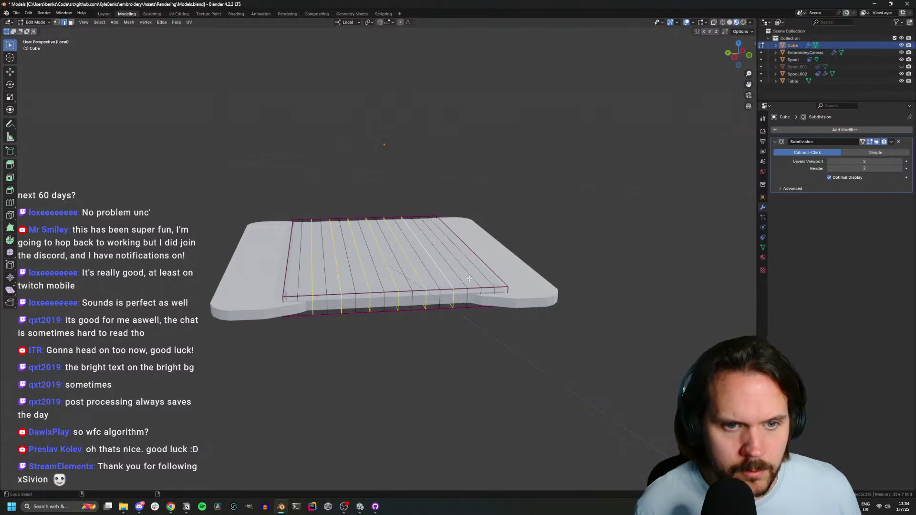
pyautogui.press('s')
pyautogui.click(495, 318)
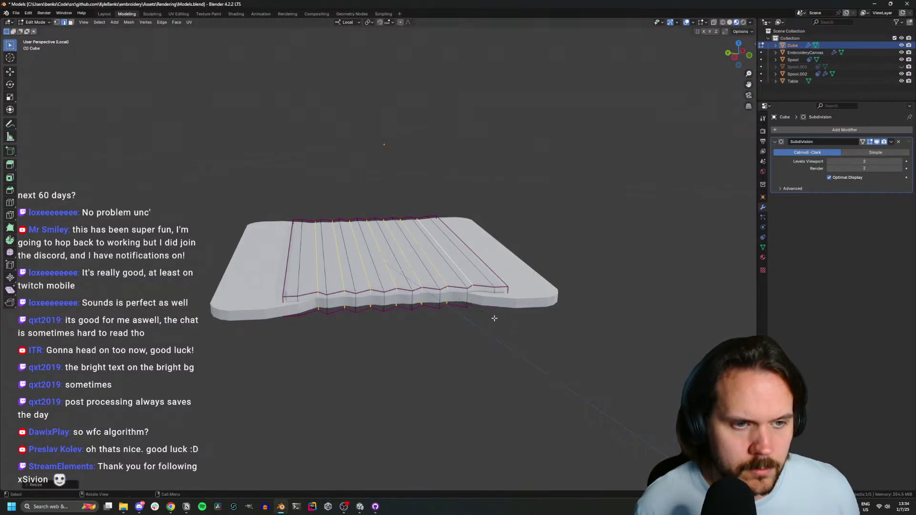
pyautogui.press('KP_7')
pyautogui.press('s')
pyautogui.press('x')
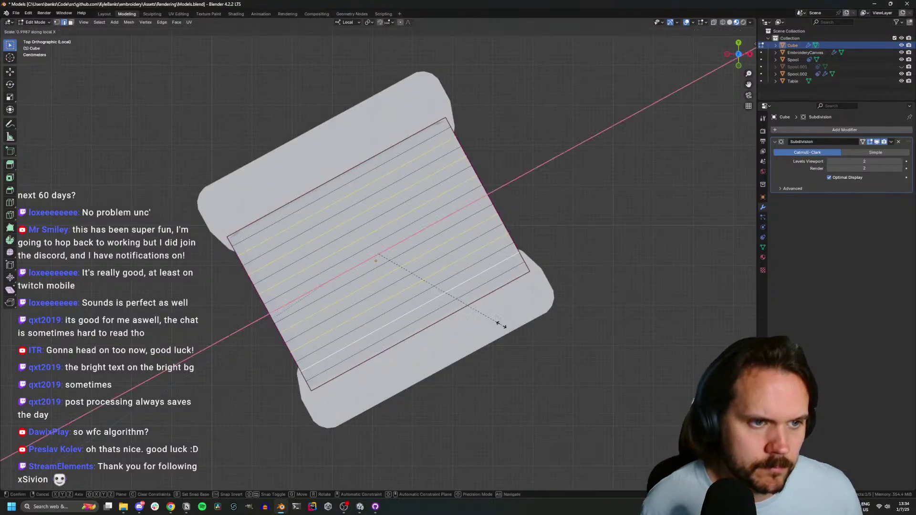
pyautogui.click(494, 322)
# Scale the selected loops down along local Z to form thread ridges and check the shape in Object Mode
pyautogui.moveTo(494, 322); pyautogui.dragTo(550, 251, button='middle')
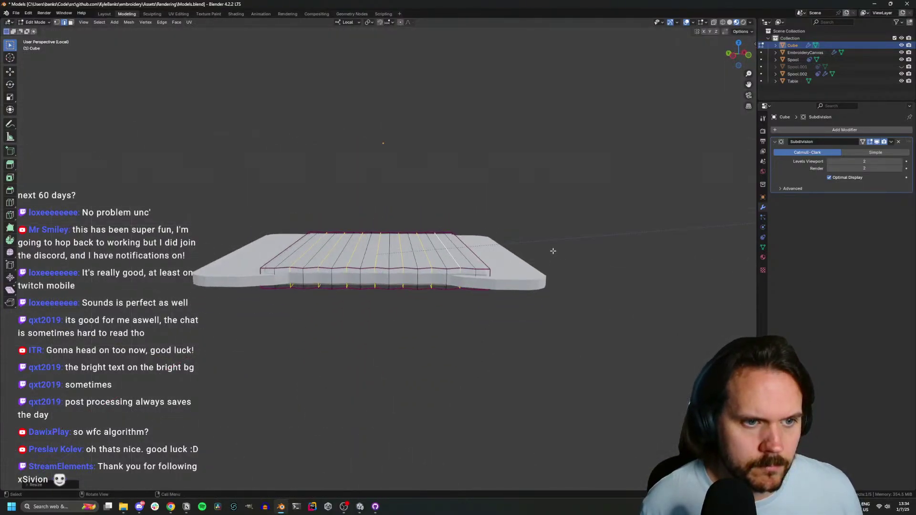
pyautogui.press('g')
pyautogui.press('z')
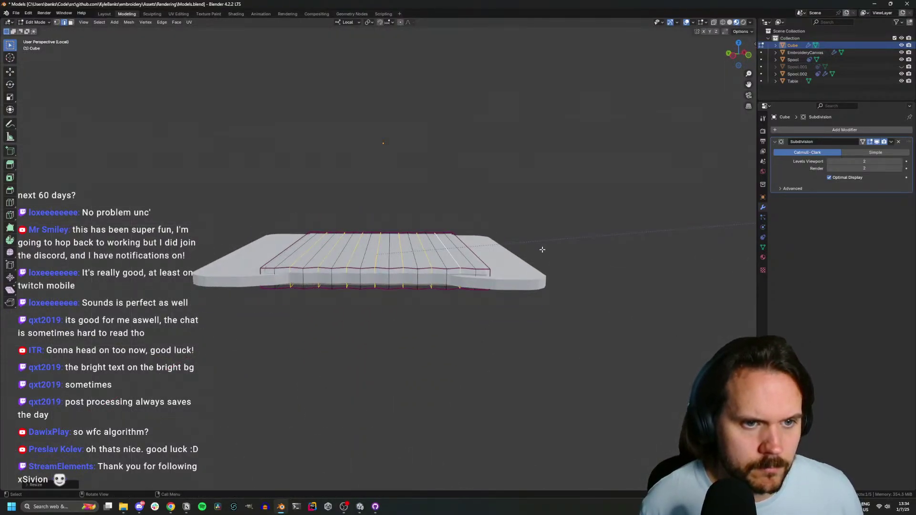
pyautogui.press('s')
pyautogui.press('z')
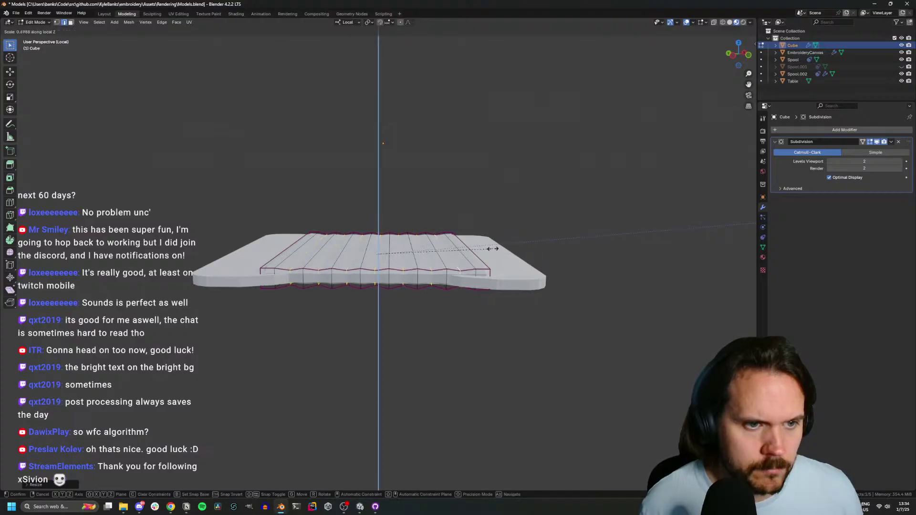
pyautogui.click(491, 248)
pyautogui.moveTo(492, 248); pyautogui.dragTo(465, 291, button='middle')
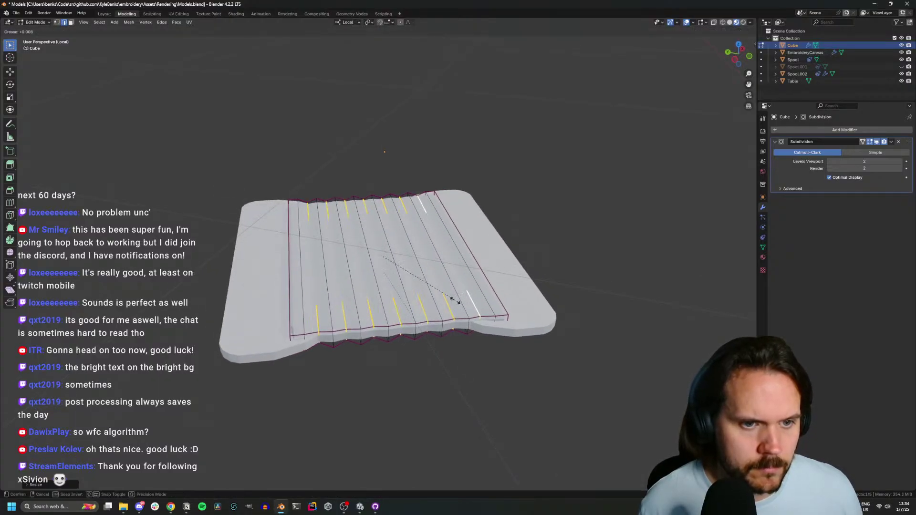
pyautogui.press('Tab')
pyautogui.moveTo(506, 343); pyautogui.dragTo(461, 360, button='middle')
# Scale the entire ridged mesh along local X and Y so it fits within the card's recess
pyautogui.press('Tab')
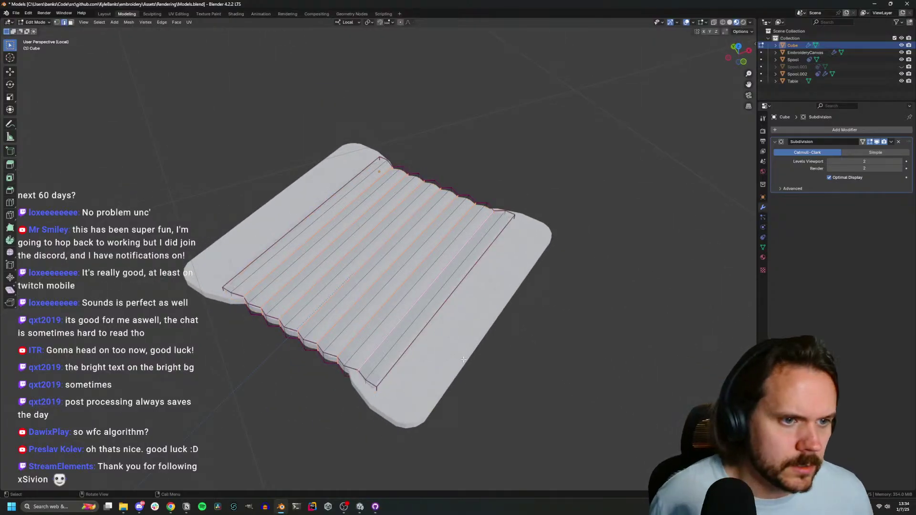
pyautogui.press('KP_7')
pyautogui.press('a')
pyautogui.press('s')
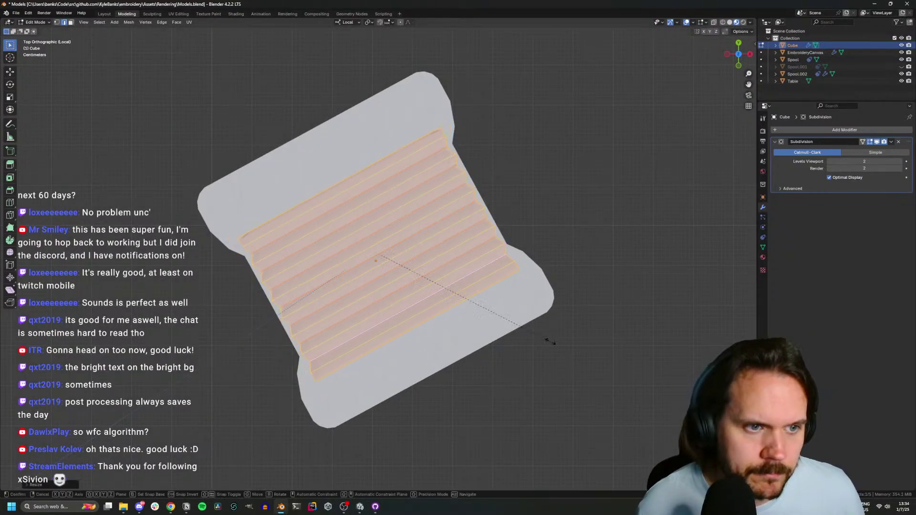
pyautogui.press('x')
pyautogui.press('x')
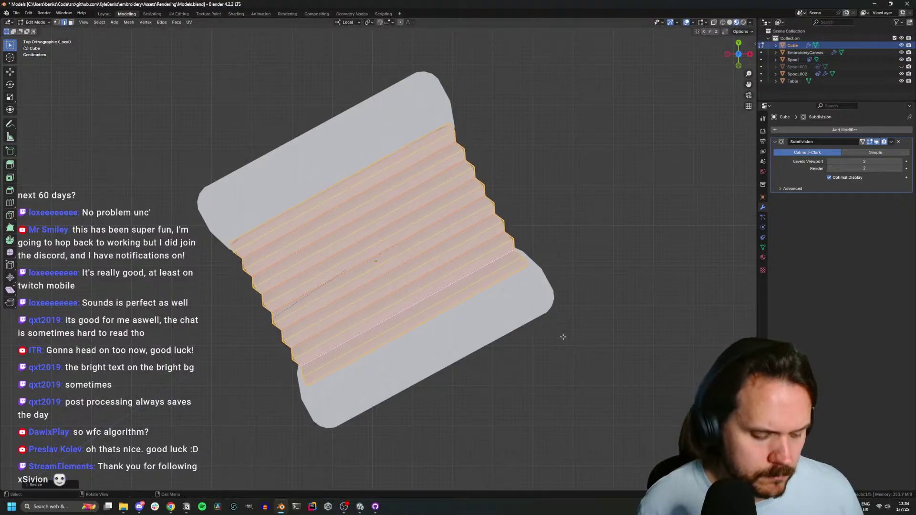
pyautogui.press('y')
pyautogui.click(521, 337)
pyautogui.press('Tab')
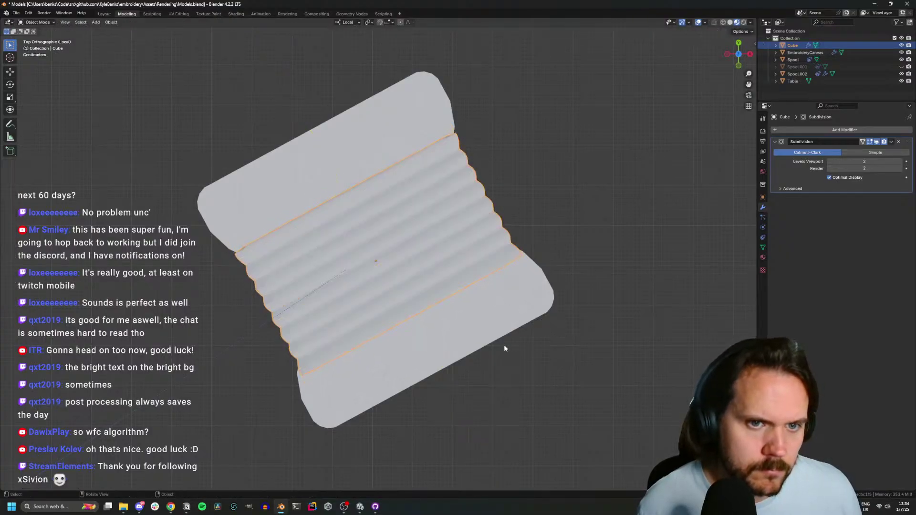
pyautogui.moveTo(504, 344); pyautogui.dragTo(538, 279, button='middle')
# Switch to Unity, show the Game view and close the deleted Uber Shader graph, discarding it
pyautogui.hotkey('alt', 'Tab')
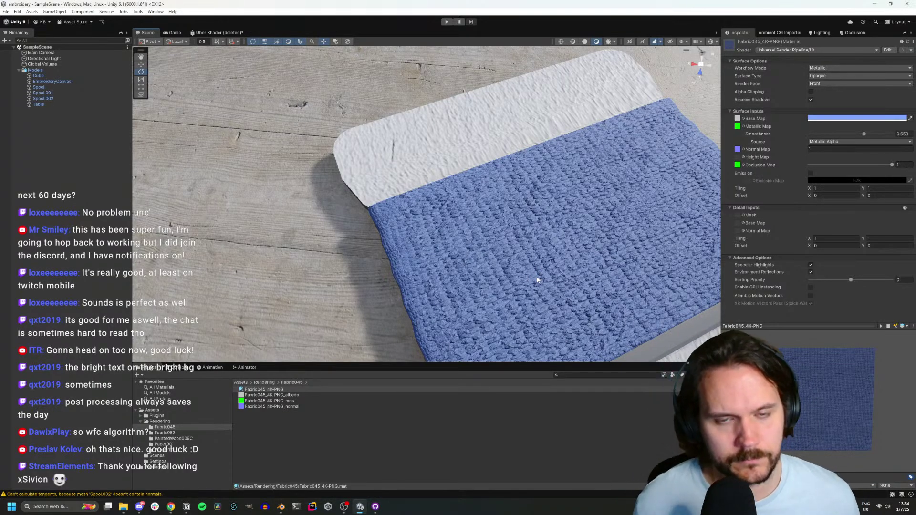
pyautogui.click(174, 33)
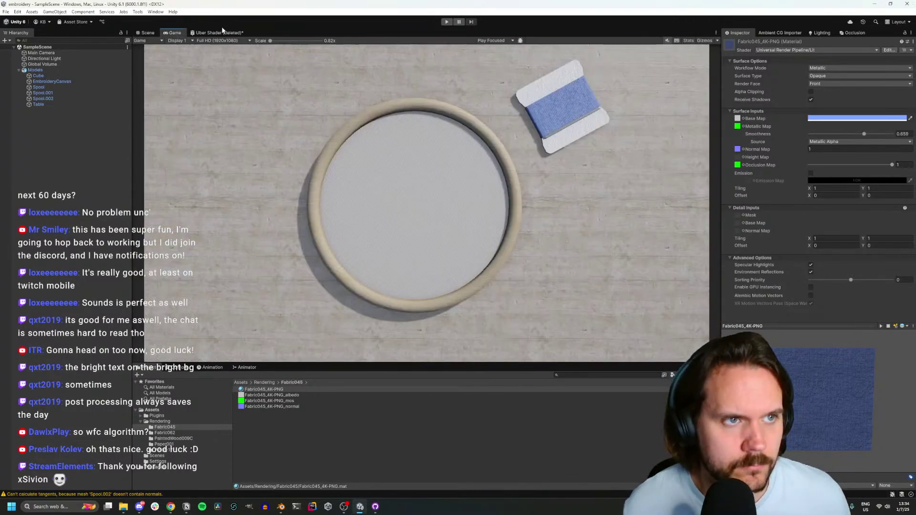
pyautogui.rightClick(222, 32)
pyautogui.click(260, 48)
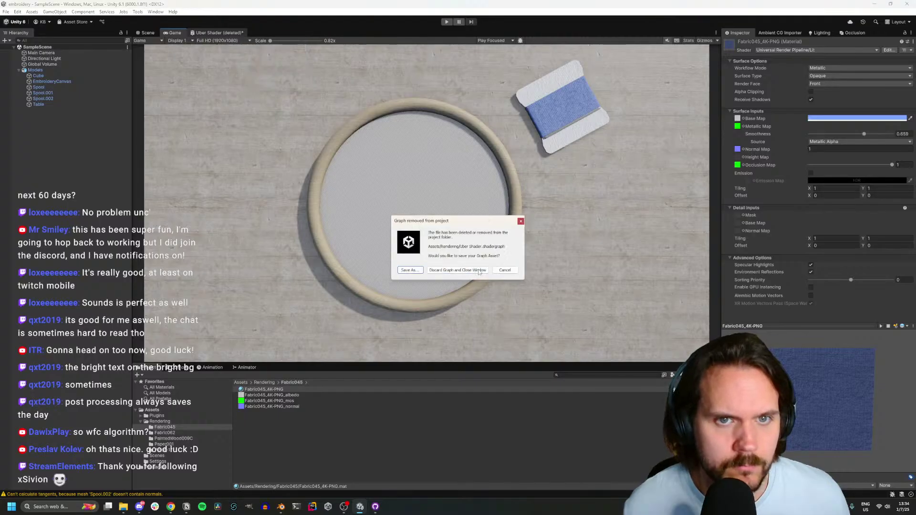
pyautogui.click(476, 270)
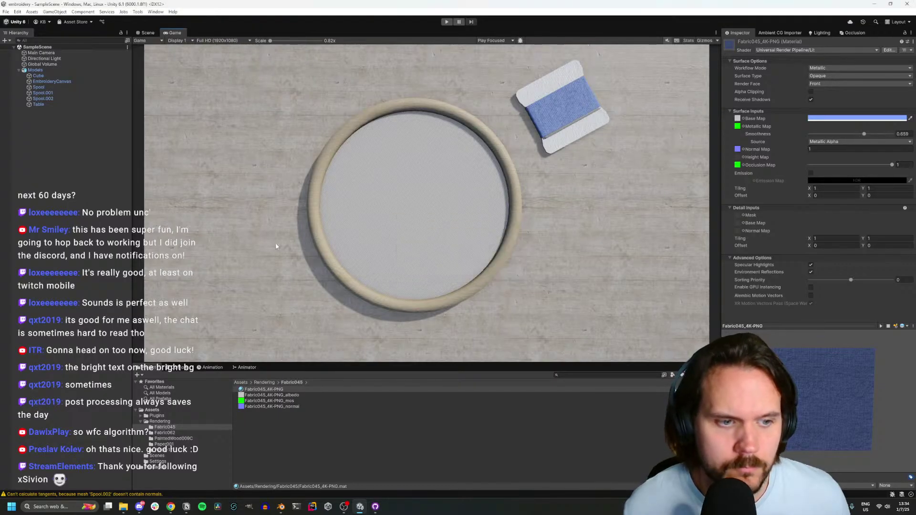
# Open the Rendering assets folder and examine the spool models in the Scene view
pyautogui.click(265, 383)
pyautogui.click(148, 32)
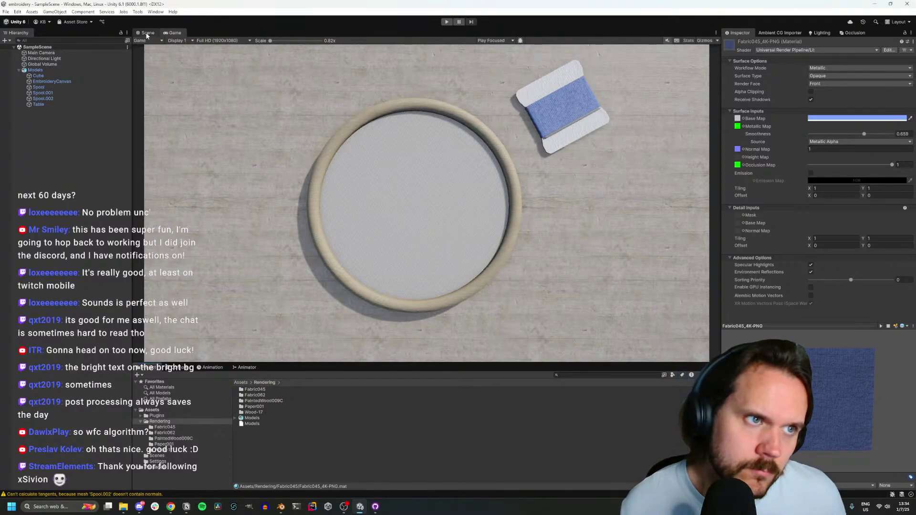
pyautogui.scroll(5, 454, 194)
pyautogui.moveTo(454, 194); pyautogui.dragTo(520, 137, button='right')
pyautogui.scroll(-5, 468, 284)
# Switch to Blender and assign the existing _Fabric045 material to the ridged Cube mesh
pyautogui.hotkey('alt', 'Tab')
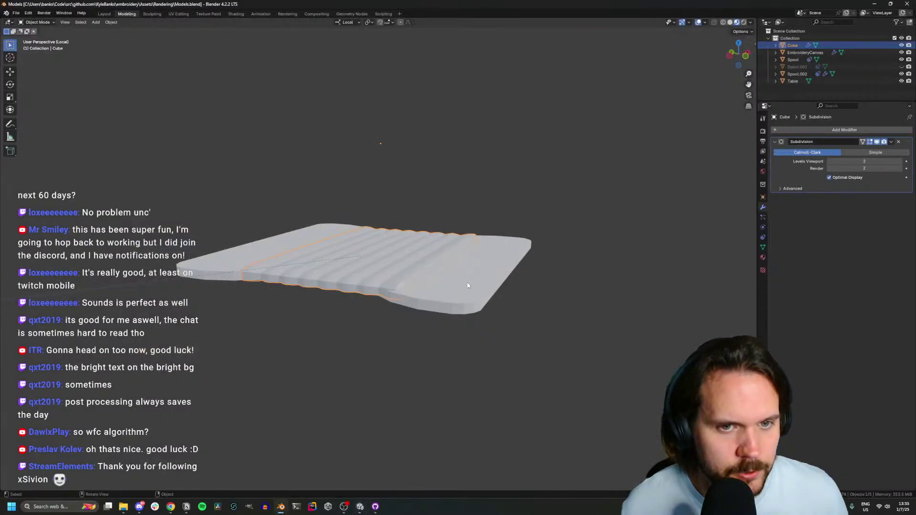
pyautogui.click(762, 257)
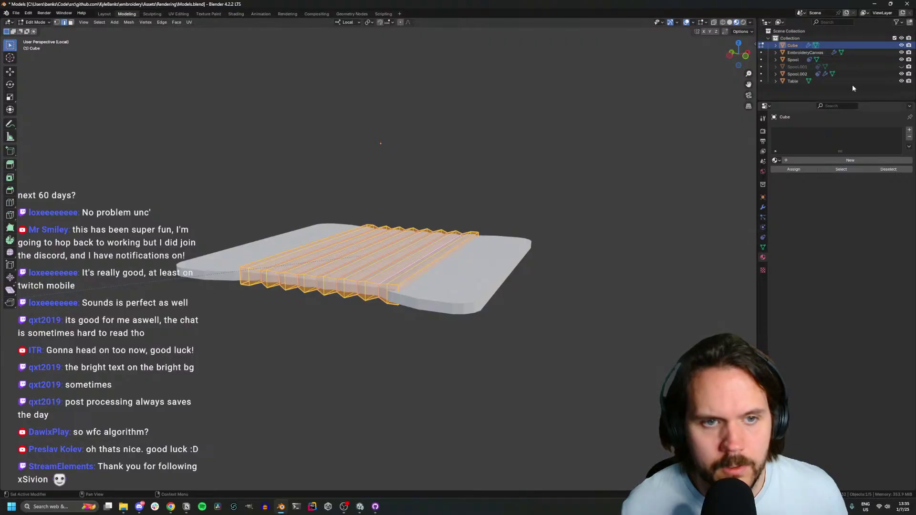
pyautogui.click(776, 160)
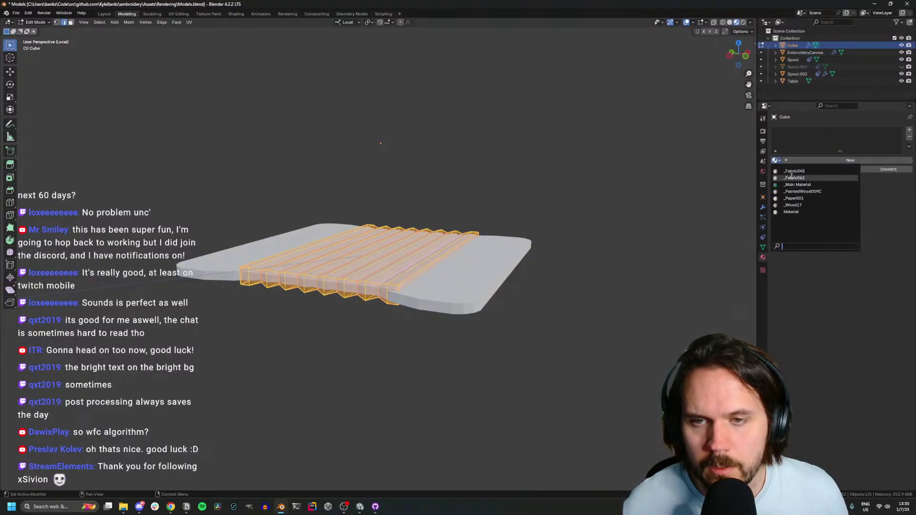
pyautogui.click(793, 171)
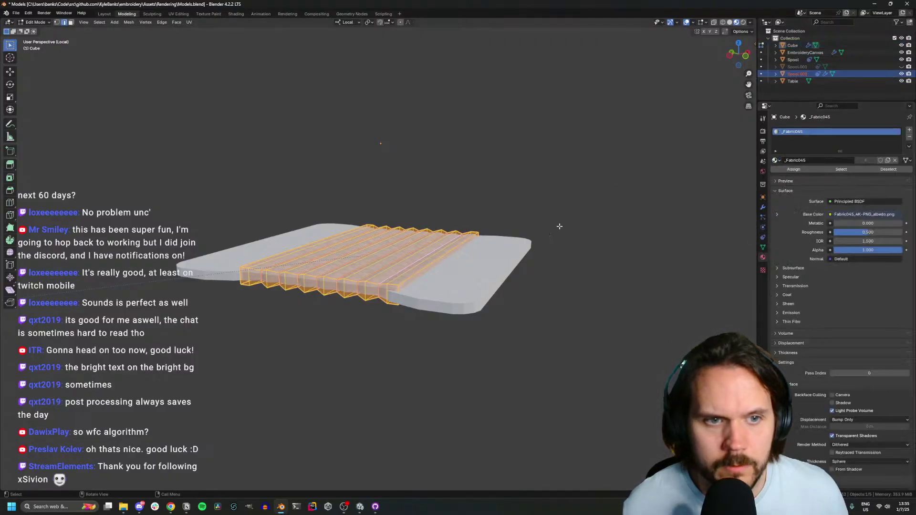
pyautogui.press('Tab')
# Leave local view and toggle the visibility of Spool.002, Spool.001 and Cube to identify the ridged mesh
pyautogui.click(902, 75)
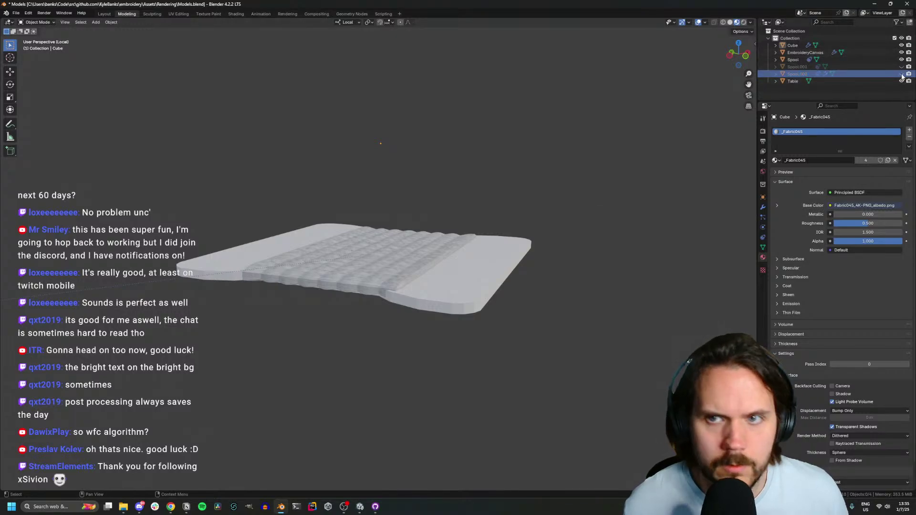
pyautogui.click(902, 74)
pyautogui.click(901, 67)
pyautogui.click(902, 67)
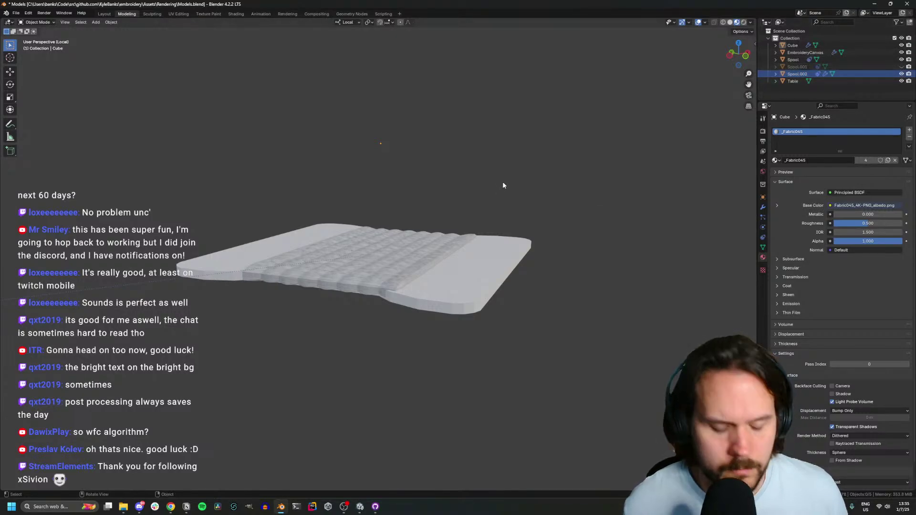
pyautogui.press('KP_Divide')
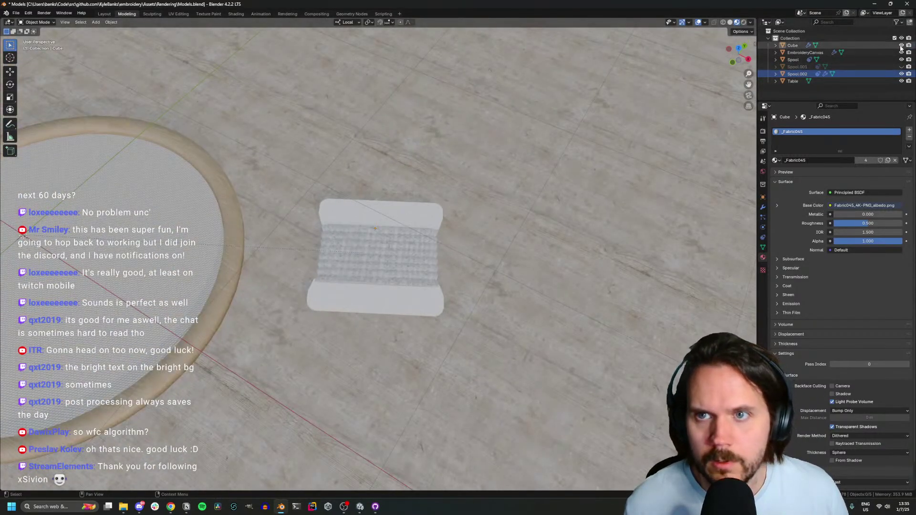
pyautogui.click(901, 46)
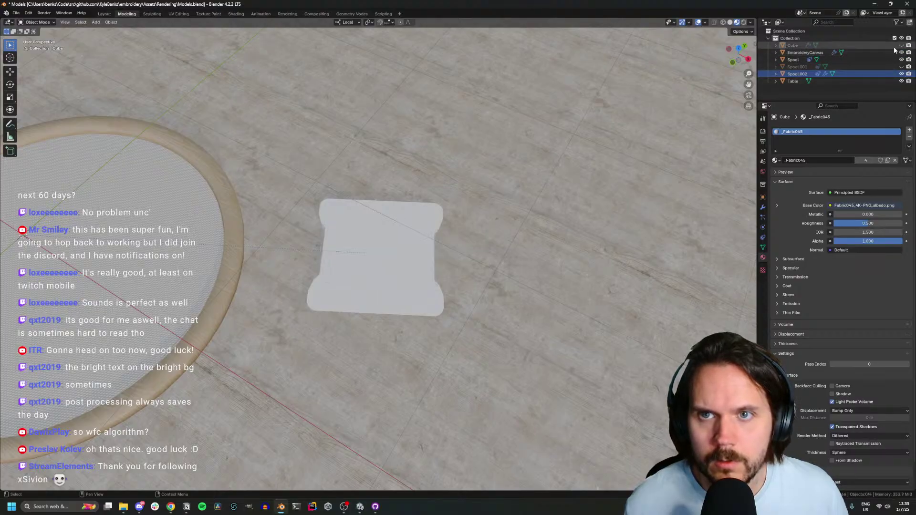
pyautogui.click(793, 46)
pyautogui.click(901, 45)
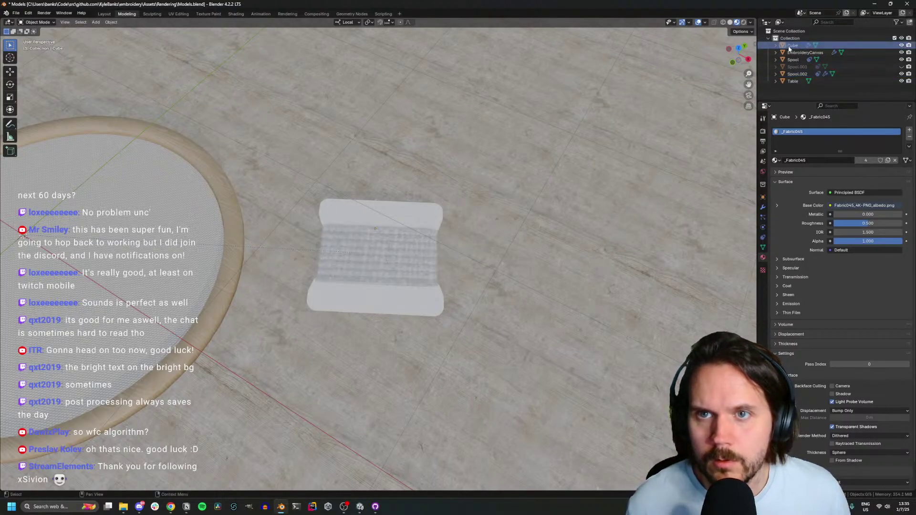
# Rename the ridged Cube object as "Spool Fabric"
pyautogui.doubleClick(795, 47)
pyautogui.write('Spool')
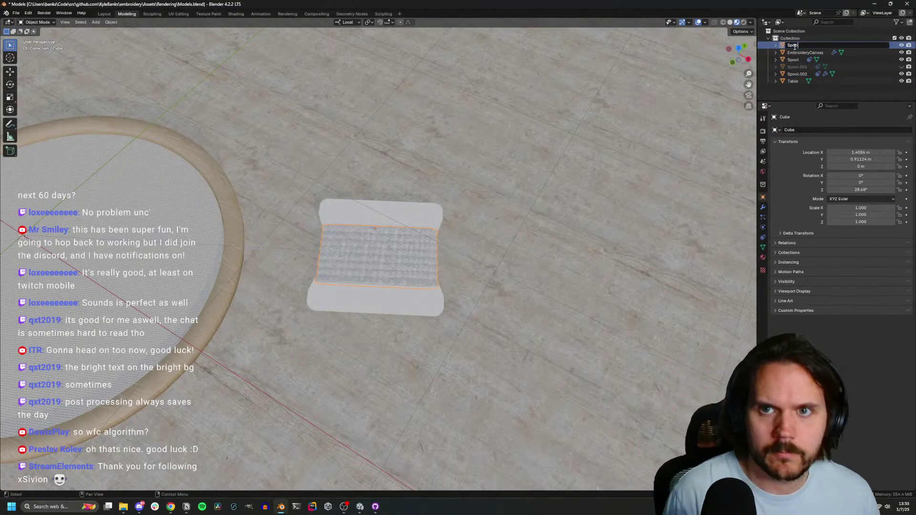
pyautogui.write(' Fabric')
pyautogui.press('Return')
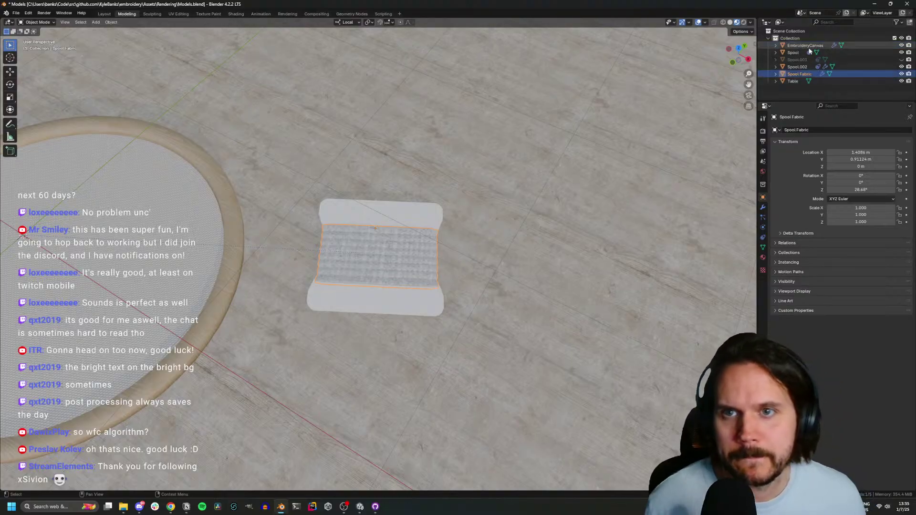
# Compare the spool with and without the old Spool.001 thread mesh and delete Spool.001
pyautogui.click(797, 67)
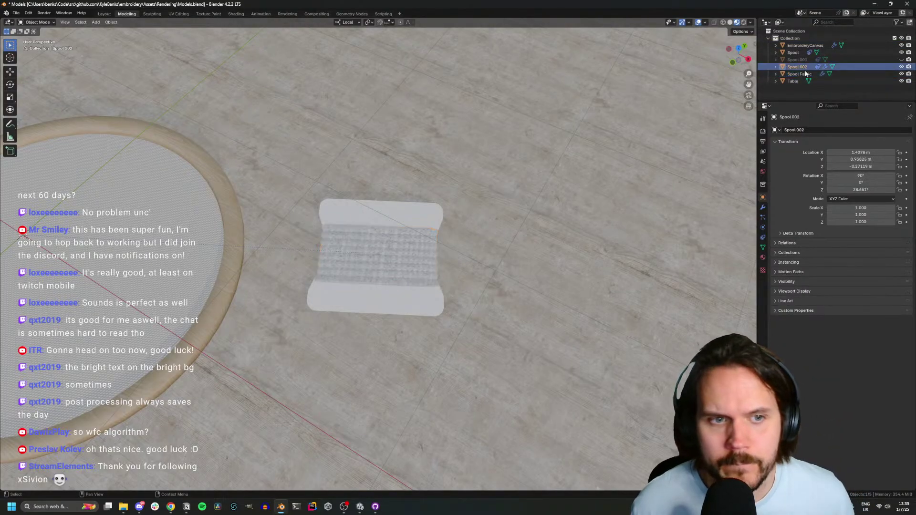
pyautogui.click(902, 60)
pyautogui.click(902, 59)
pyautogui.click(901, 59)
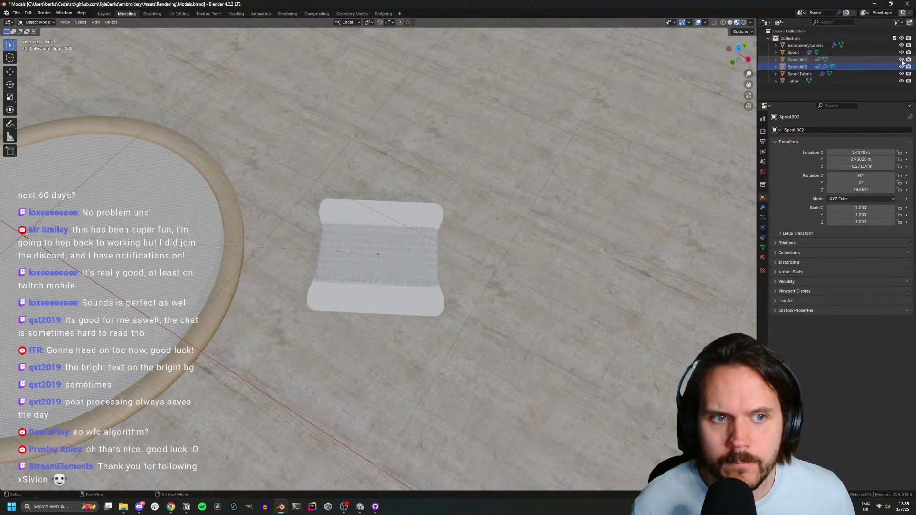
pyautogui.click(902, 60)
pyautogui.click(902, 60)
pyautogui.click(902, 60)
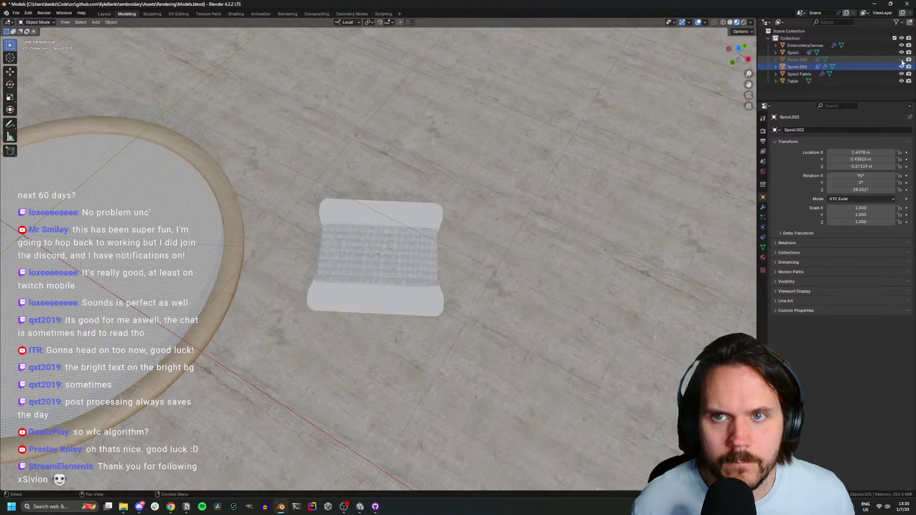
pyautogui.click(898, 59)
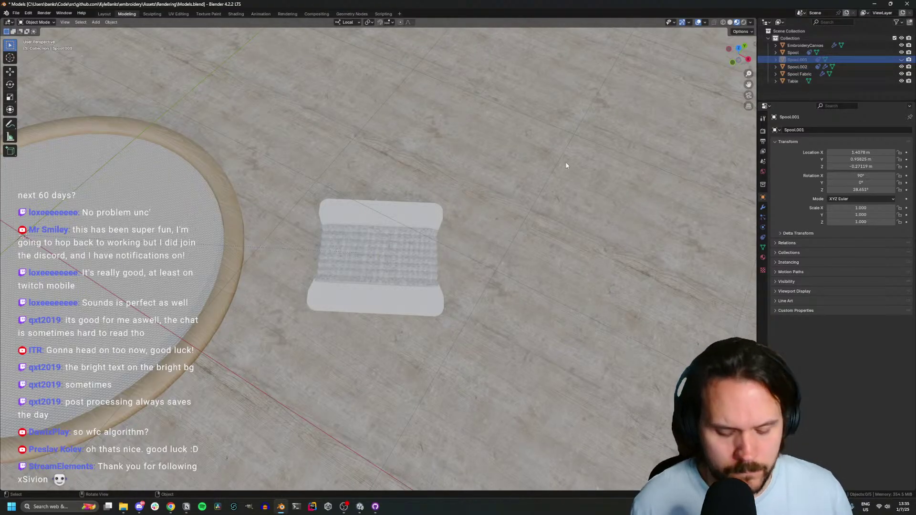
pyautogui.click(901, 59)
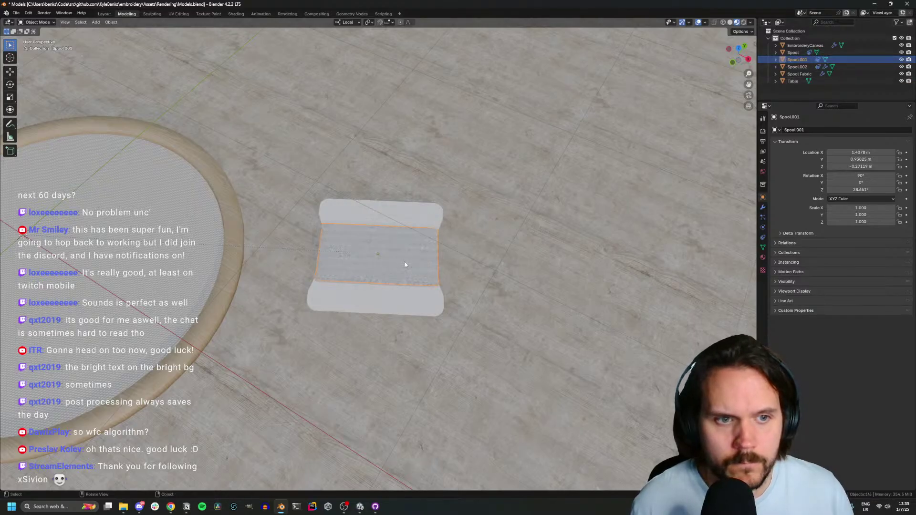
pyautogui.press('x')
pyautogui.moveTo(419, 257); pyautogui.dragTo(484, 265, button='middle')
# Save the Blender file and switch to Unity to examine the spool from above in the Scene view
pyautogui.hotkey('ctrl', 's')
pyautogui.hotkey('alt', 'Tab')
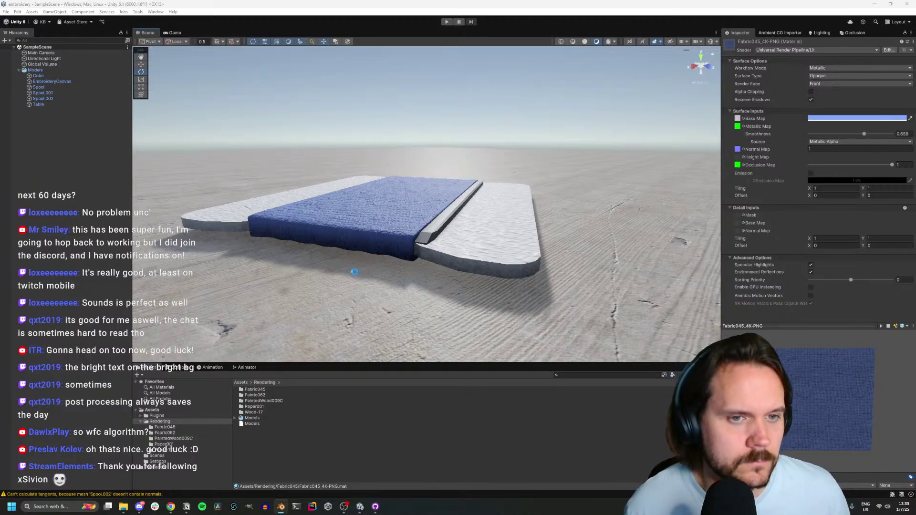
pyautogui.moveTo(369, 255); pyautogui.dragTo(282, 348, button='right')
# Return to Blender, open the Spool Fabric mesh for UV editing and unwrap all its faces
pyautogui.hotkey('alt', 'Tab')
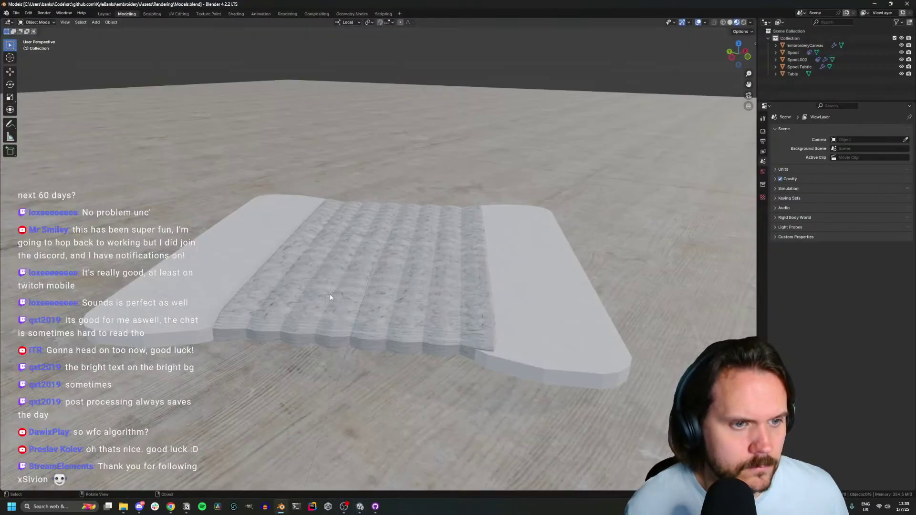
pyautogui.click(330, 297)
pyautogui.click(179, 14)
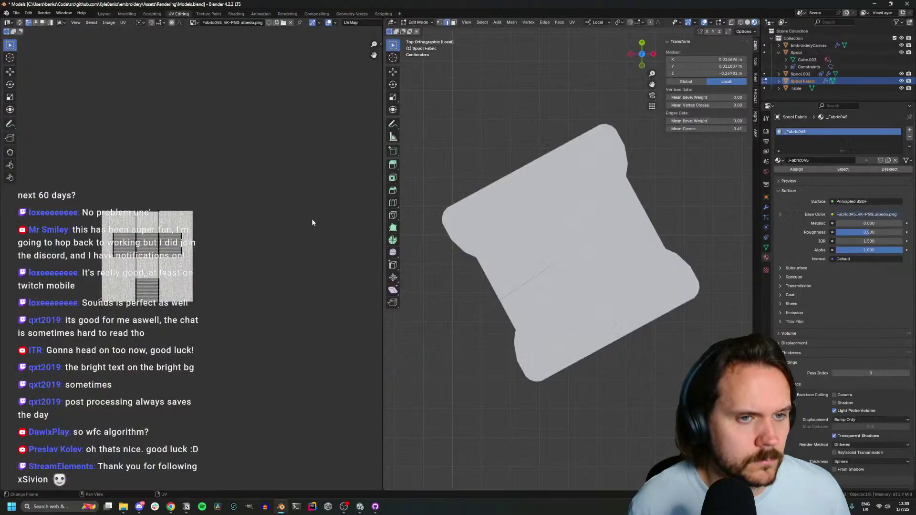
pyautogui.press('a')
pyautogui.press('s')
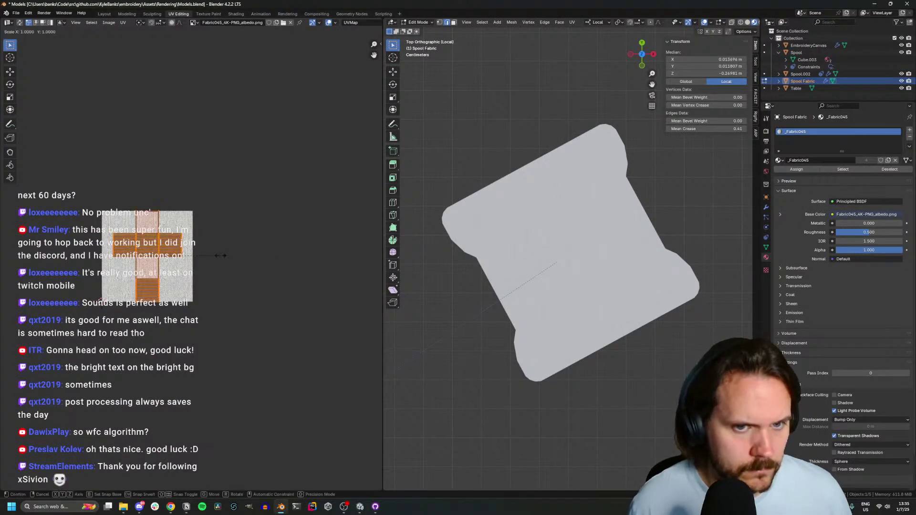
pyautogui.press('Escape')
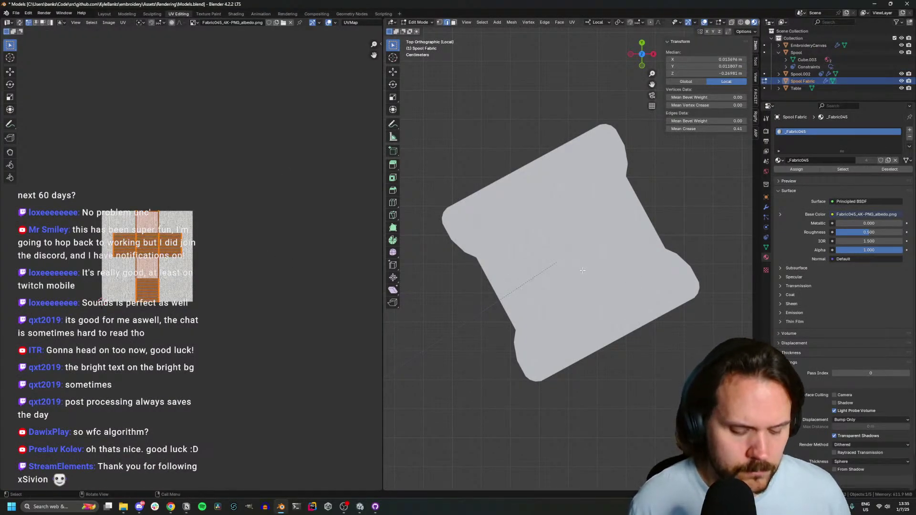
pyautogui.press('KP_Divide')
pyautogui.press('u')
pyautogui.click(583, 271)
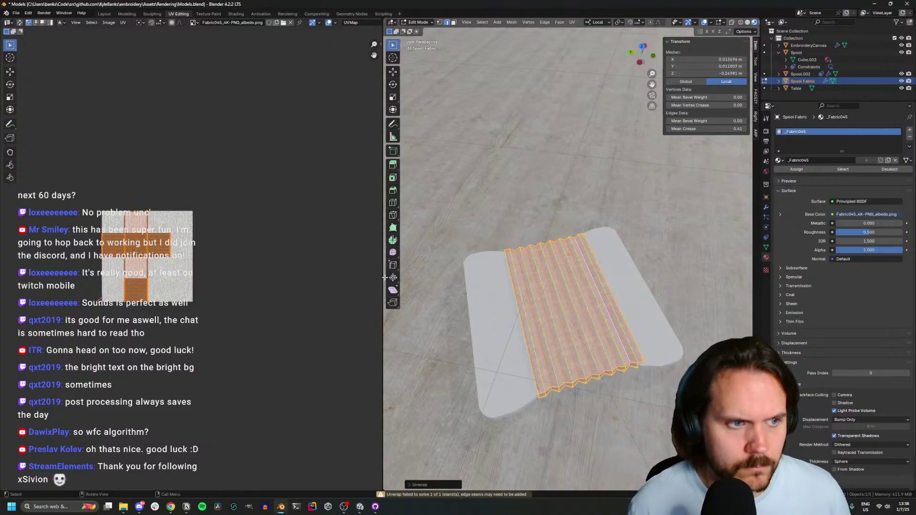
# Enlarge and reposition the Spool Fabric UVs, rotate them 90°, and inspect the texture direction in Object Mode
pyautogui.press('s')
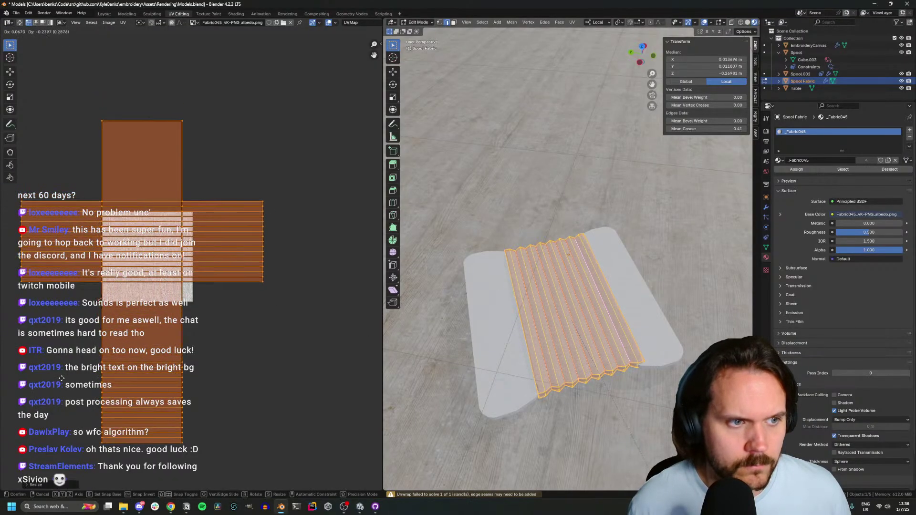
pyautogui.click(74, 401)
pyautogui.write('r90')
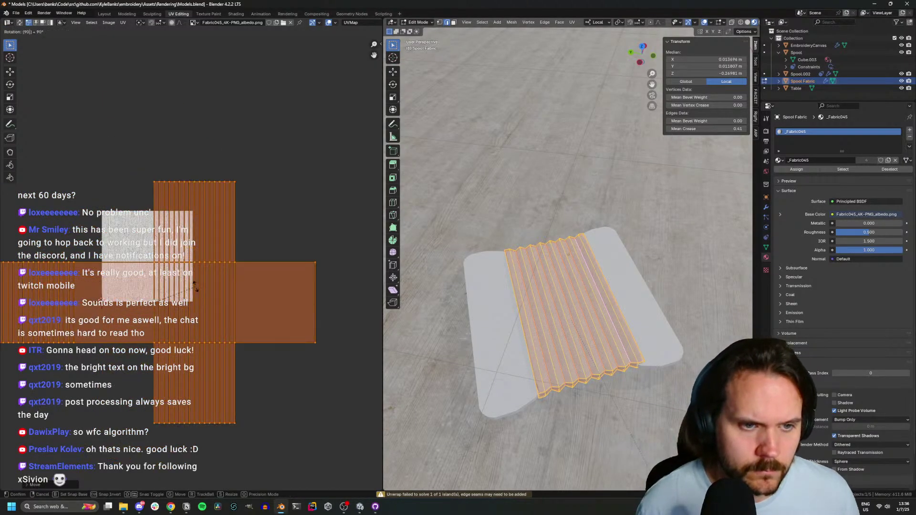
pyautogui.press('Return')
pyautogui.scroll(4, 525, 339)
pyautogui.scroll(2, 525, 340)
pyautogui.press('Tab')
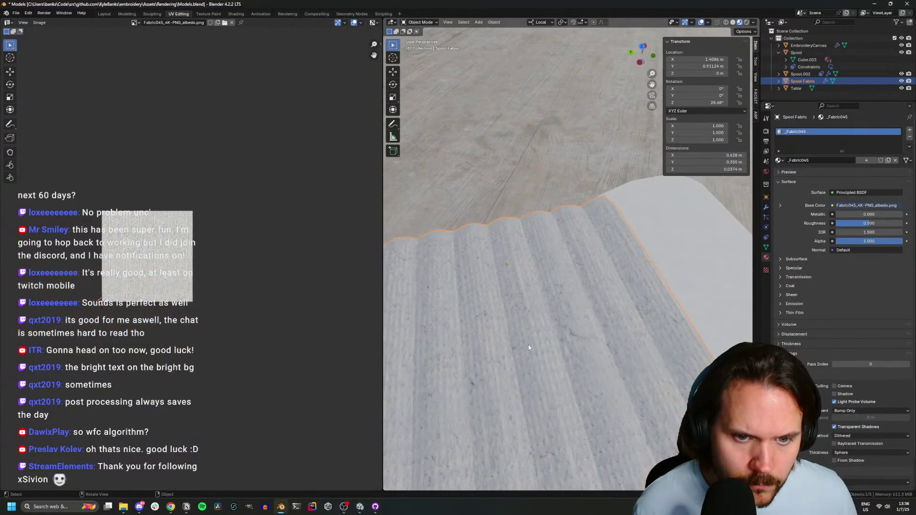
pyautogui.scroll(2, 529, 344)
pyautogui.scroll(-3, 502, 342)
# Move and scale up the Spool Fabric UVs so the central block covers the texture image, and check Unity
pyautogui.press('Tab')
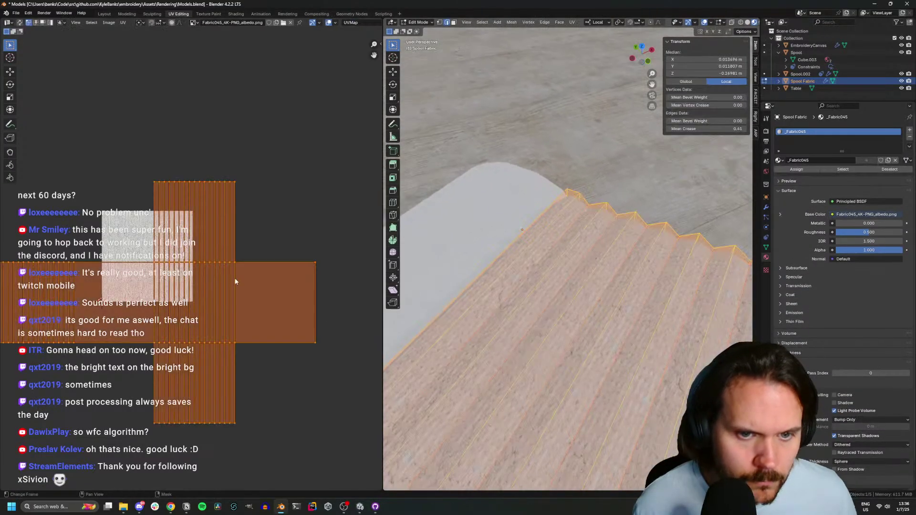
pyautogui.press('g')
pyautogui.press('s')
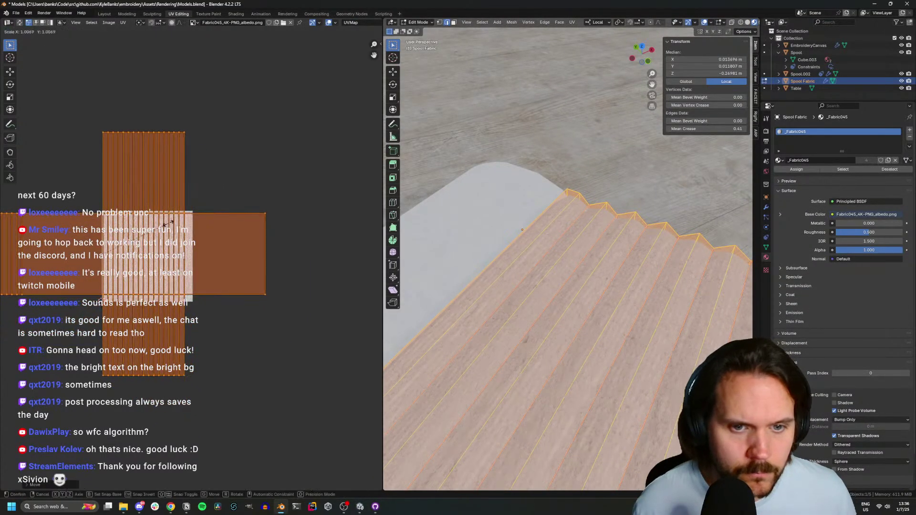
pyautogui.click(185, 234)
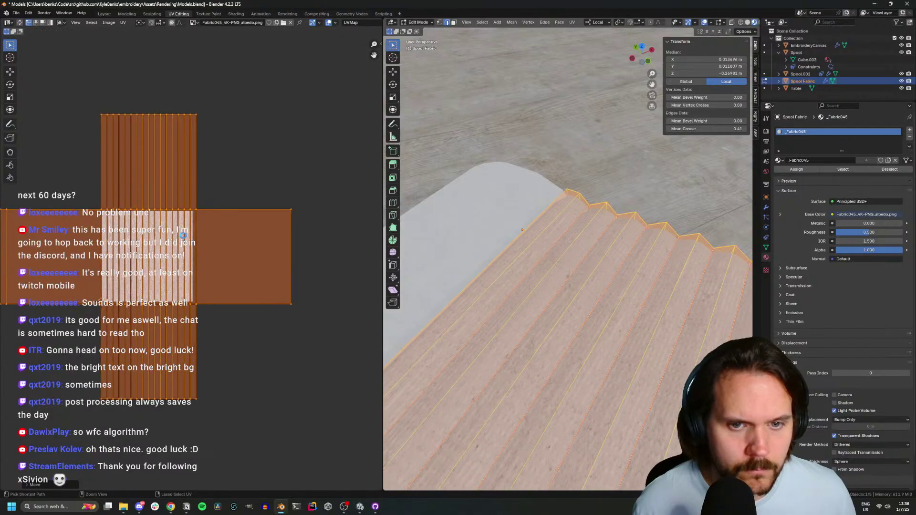
pyautogui.hotkey('alt', 'Tab')
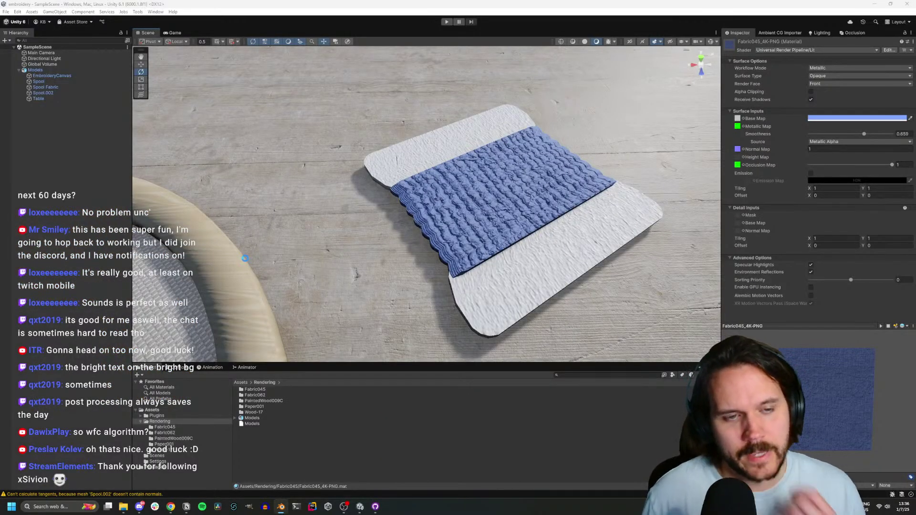
# Back in Blender, scale down the Spool Fabric UVs around the texture's centre and save the file
pyautogui.hotkey('alt', 'Tab')
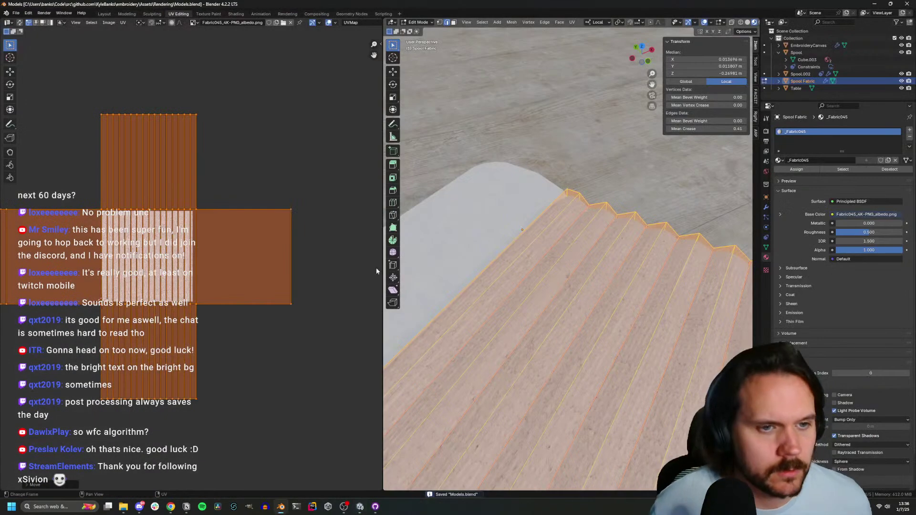
pyautogui.press('s')
pyautogui.click(253, 273)
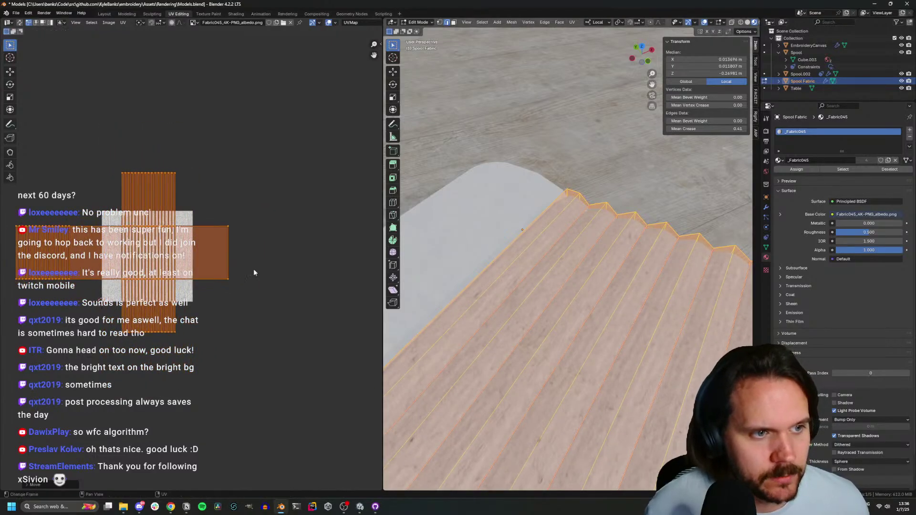
pyautogui.hotkey('ctrl', 's')
# Switch to Unity and examine the updated thread texture in the Scene view and the Game view
pyautogui.hotkey('alt', 'Tab')
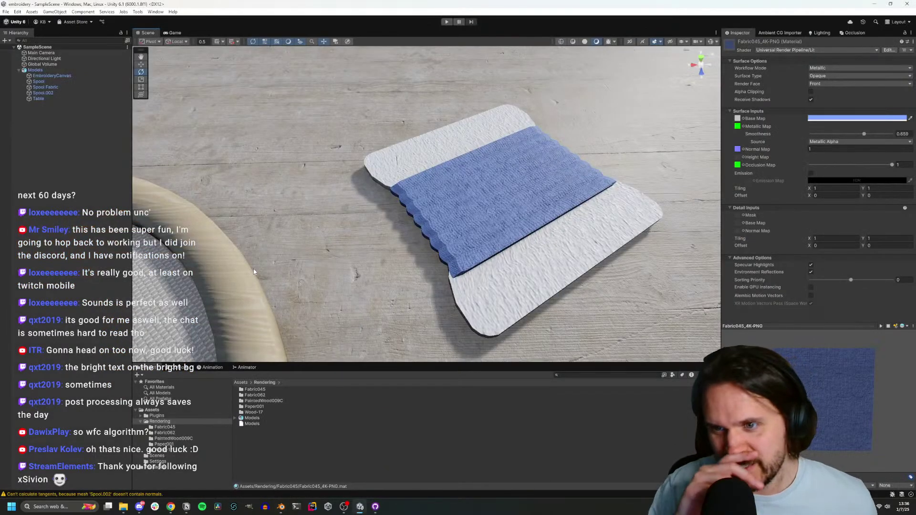
pyautogui.hotkey('alt', 'Tab')
pyautogui.hotkey('alt', 'Tab')
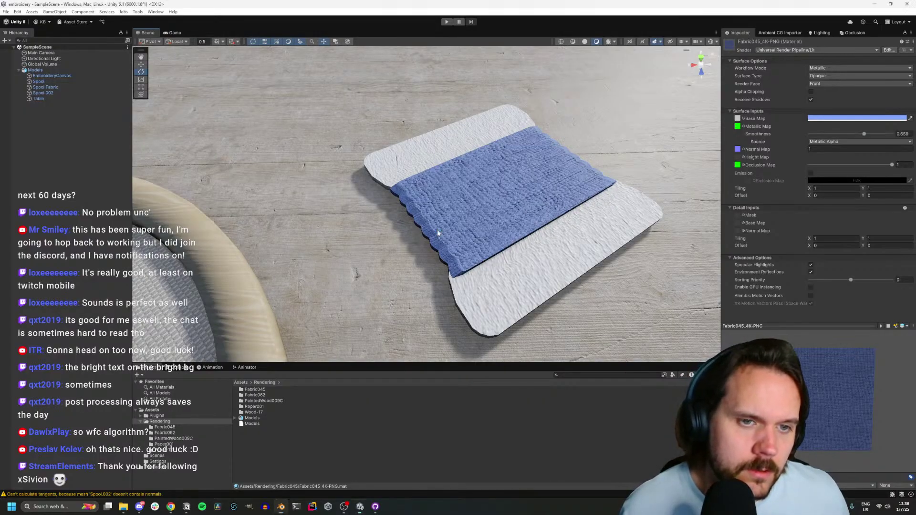
pyautogui.click(174, 32)
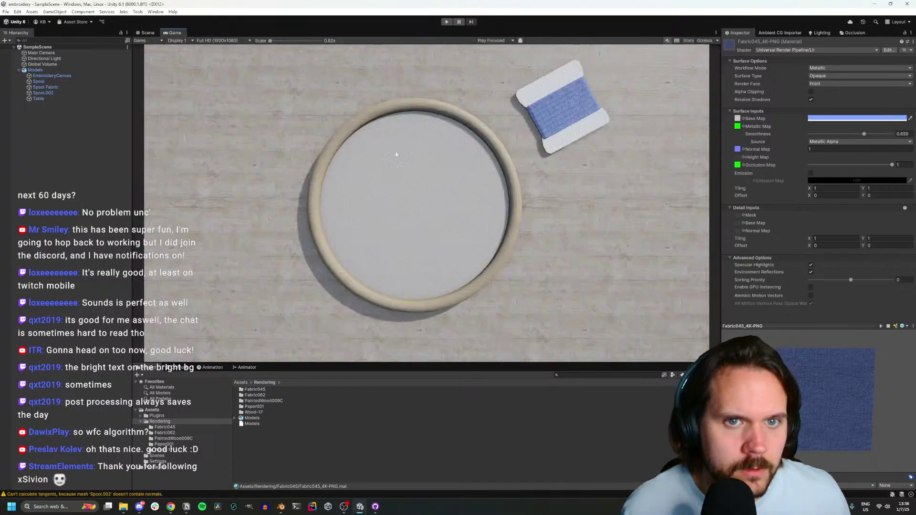